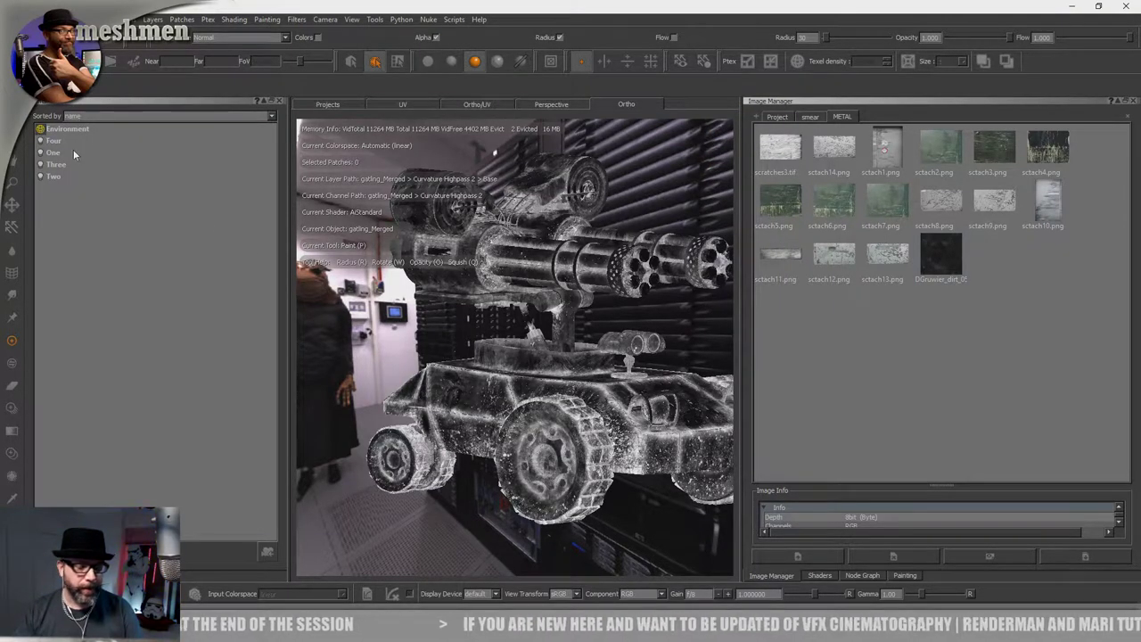
# Hide the background image of the Environment light so the model stands on a plain backdrop.
pyautogui.keyDown('alt'); pyautogui.moveTo(446, 347); pyautogui.dragTo(459, 327); pyautogui.keyUp('alt')
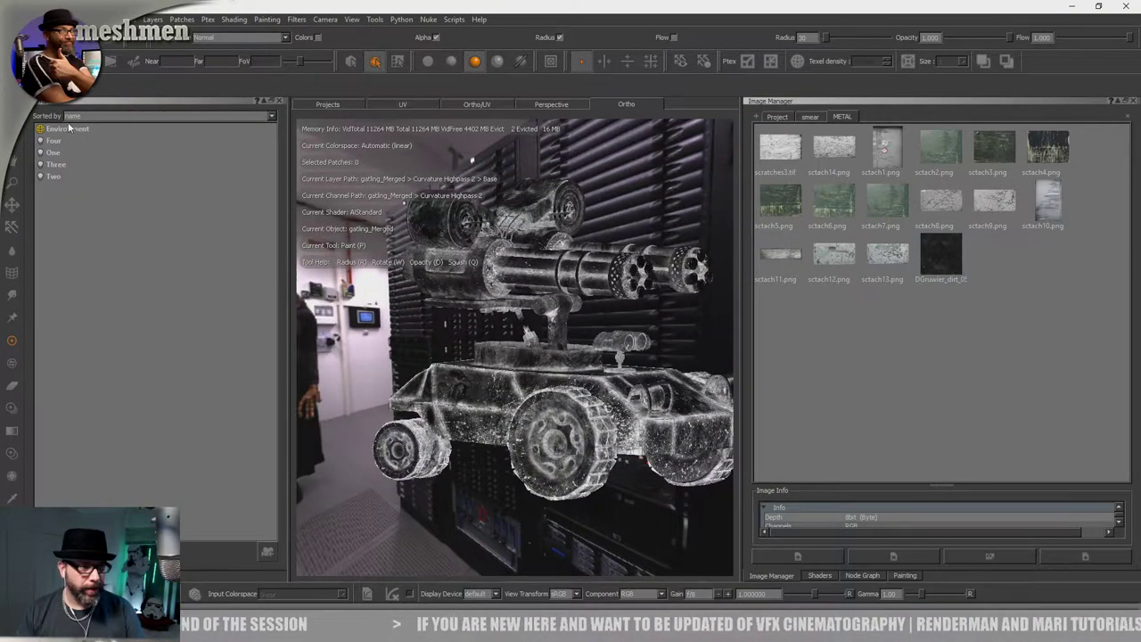
pyautogui.click(70, 128)
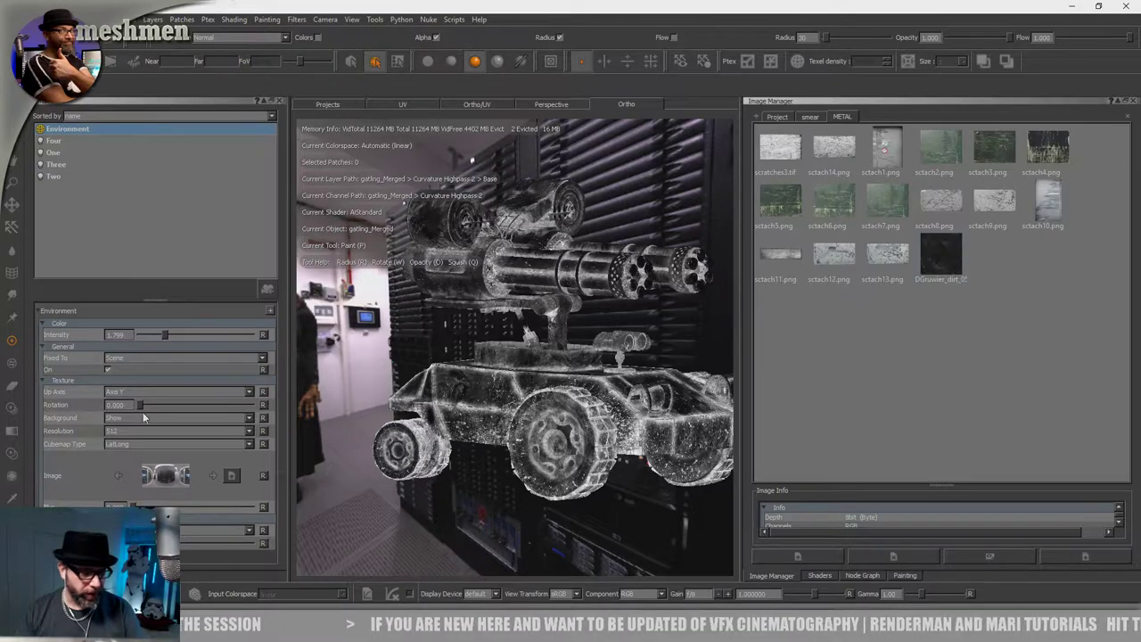
pyautogui.click(133, 417)
pyautogui.click(134, 433)
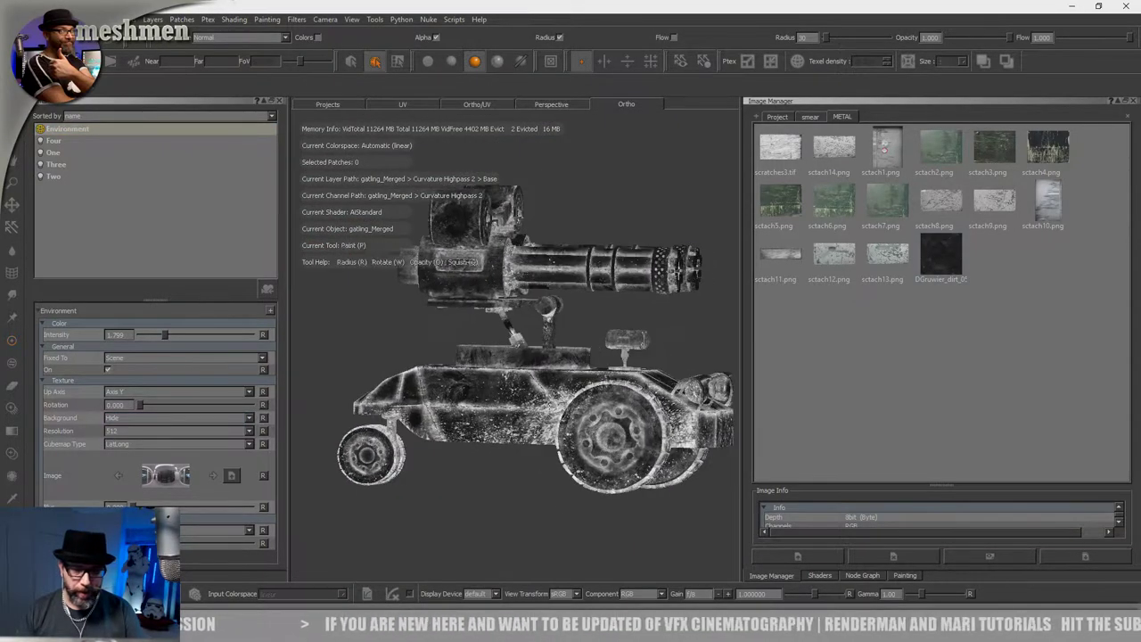
pyautogui.moveTo(739, 356)
pyautogui.mouseDown()
pyautogui.moveTo(754, 350)
pyautogui.moveTo(717, 353)
pyautogui.moveTo(732, 352)
pyautogui.mouseUp()
pyautogui.moveTo(611, 406)
pyautogui.keyDown('alt'); pyautogui.mouseDown()
pyautogui.moveTo(508, 410)
pyautogui.moveTo(557, 411)
pyautogui.moveTo(655, 453)
pyautogui.mouseUp(); pyautogui.keyUp('alt')
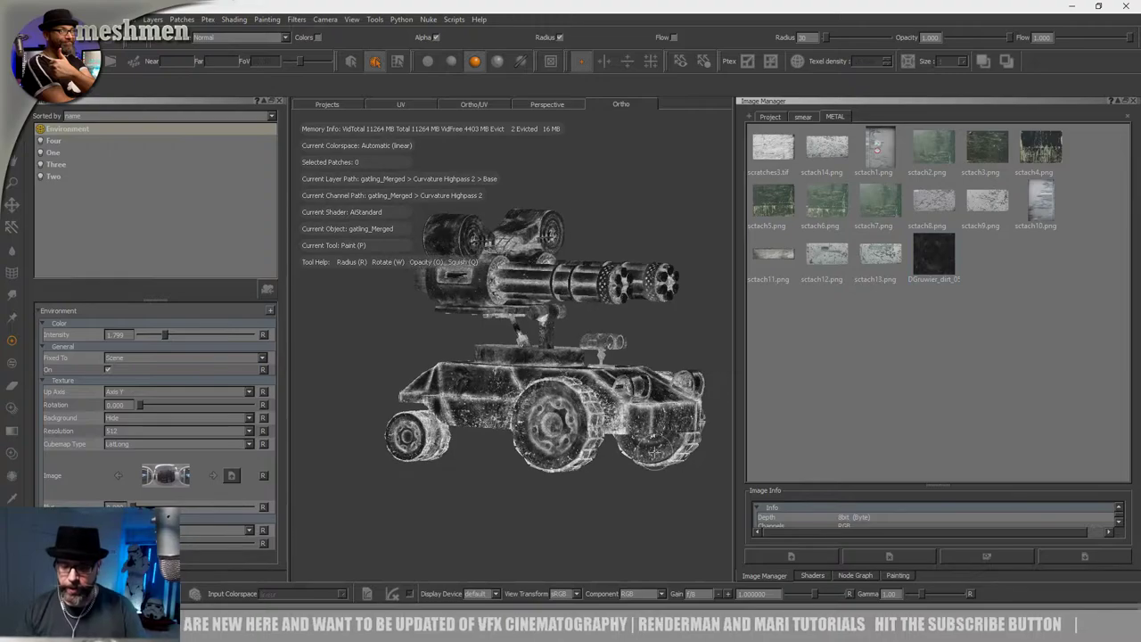
# Bring up the node graph and display the model with its full painted material instead of the curvature view.
pyautogui.click(855, 576)
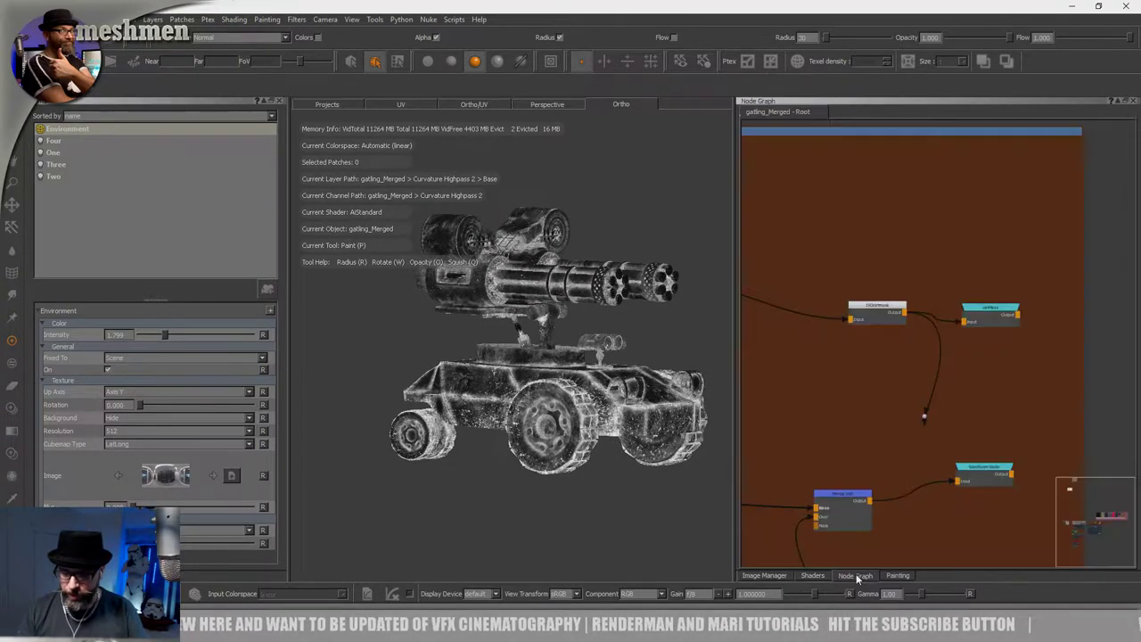
pyautogui.scroll(3, 544, 428)
pyautogui.keyDown('alt'); pyautogui.moveTo(539, 432); pyautogui.dragTo(551, 436); pyautogui.keyUp('alt')
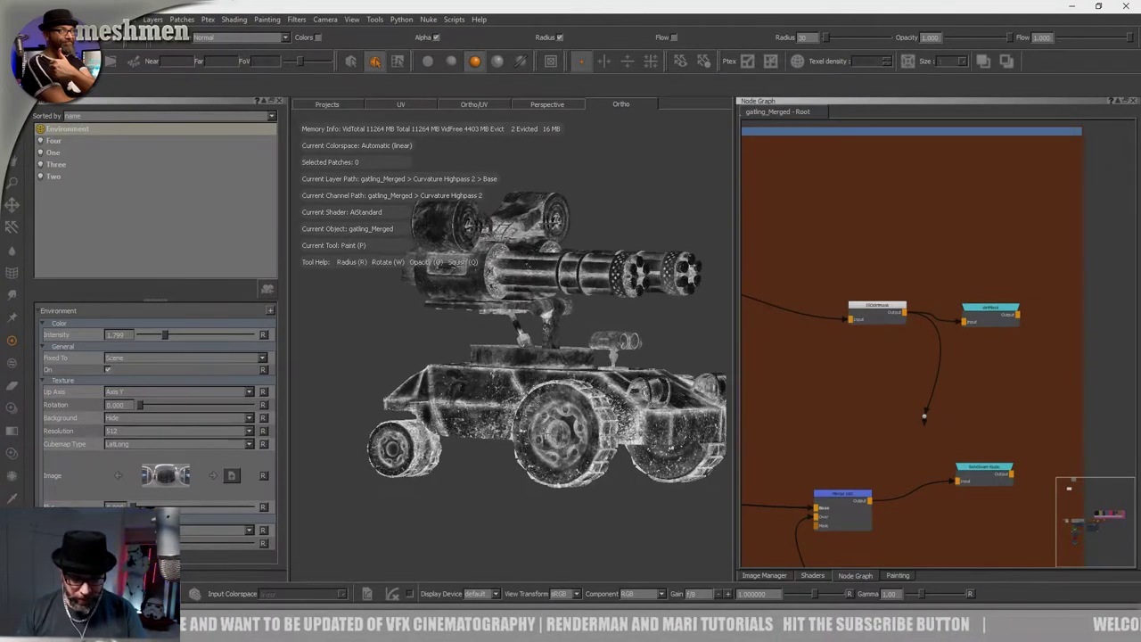
pyautogui.press('n')
pyautogui.click(461, 364)
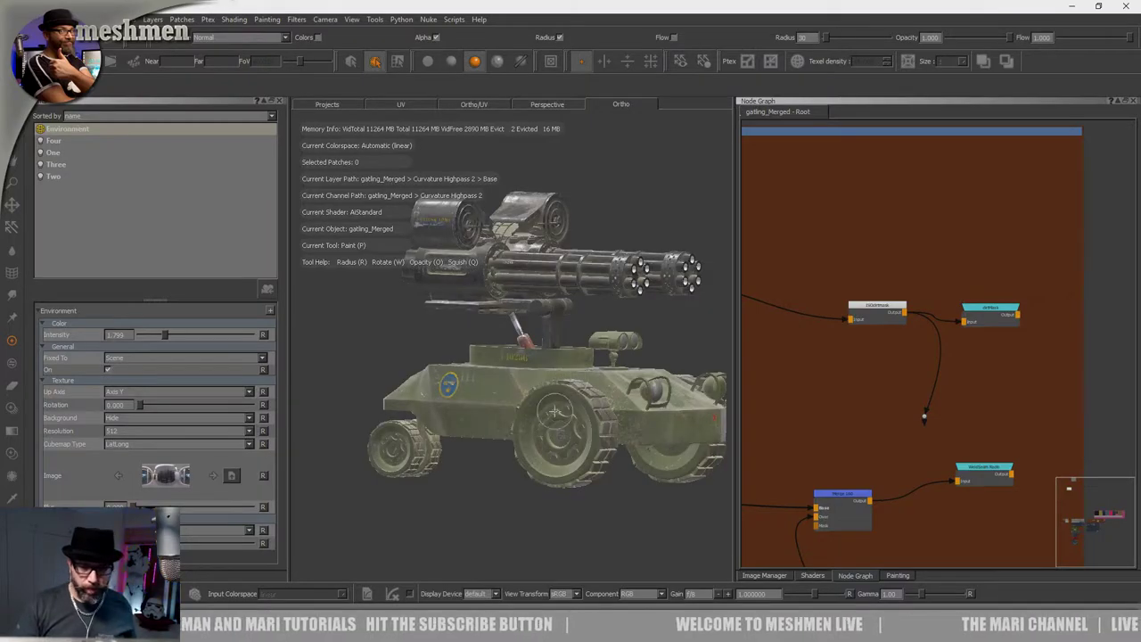
# Set the Environment light's background to Show and its rotation to 0.000.
pyautogui.click(122, 418)
pyautogui.click(512, 378)
pyautogui.keyDown('alt'); pyautogui.moveTo(512, 378); pyautogui.dragTo(505, 386); pyautogui.keyUp('alt')
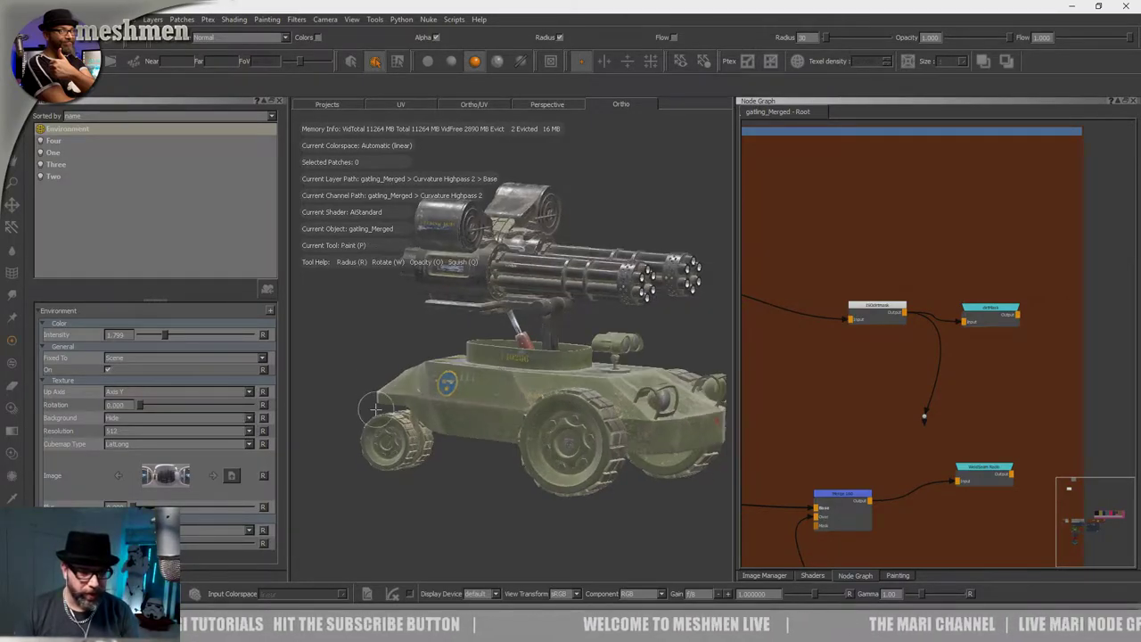
pyautogui.keyDown('alt'); pyautogui.moveTo(376, 408); pyautogui.dragTo(323, 421); pyautogui.keyUp('alt')
pyautogui.click(123, 419)
pyautogui.click(120, 409)
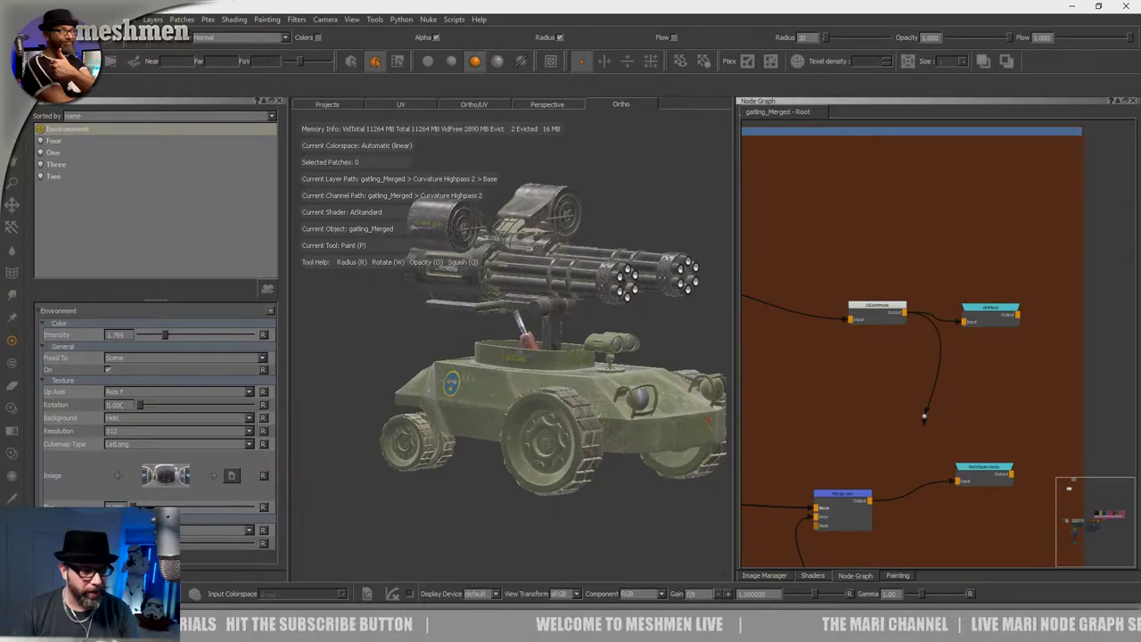
# Examine the painted wear, decals and markings on the turret ring, hull side and wheels from close and far.
pyautogui.keyDown('alt'); pyautogui.moveTo(472, 435); pyautogui.dragTo(525, 424); pyautogui.keyUp('alt')
pyautogui.keyDown('alt'); pyautogui.moveTo(526, 424); pyautogui.dragTo(611, 433, button='right'); pyautogui.keyUp('alt')
pyautogui.keyDown('alt'); pyautogui.moveTo(611, 433); pyautogui.dragTo(566, 459); pyautogui.keyUp('alt')
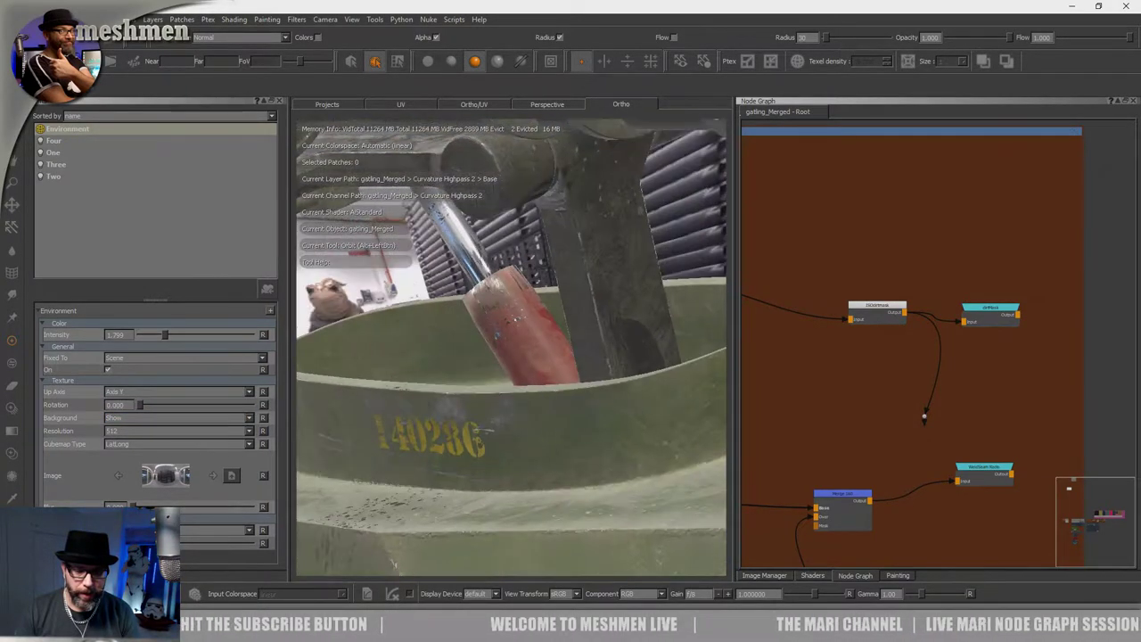
pyautogui.keyDown('alt'); pyautogui.moveTo(566, 459); pyautogui.dragTo(508, 470, button='right'); pyautogui.keyUp('alt')
pyautogui.moveTo(508, 470)
pyautogui.keyDown('alt'); pyautogui.mouseDown()
pyautogui.moveTo(493, 476)
pyautogui.moveTo(471, 455)
pyautogui.mouseUp(); pyautogui.keyUp('alt')
pyautogui.keyDown('alt'); pyautogui.moveTo(481, 430); pyautogui.dragTo(527, 365, button='middle'); pyautogui.keyUp('alt')
pyautogui.keyDown('alt'); pyautogui.moveTo(591, 436); pyautogui.dragTo(663, 441, button='right'); pyautogui.keyUp('alt')
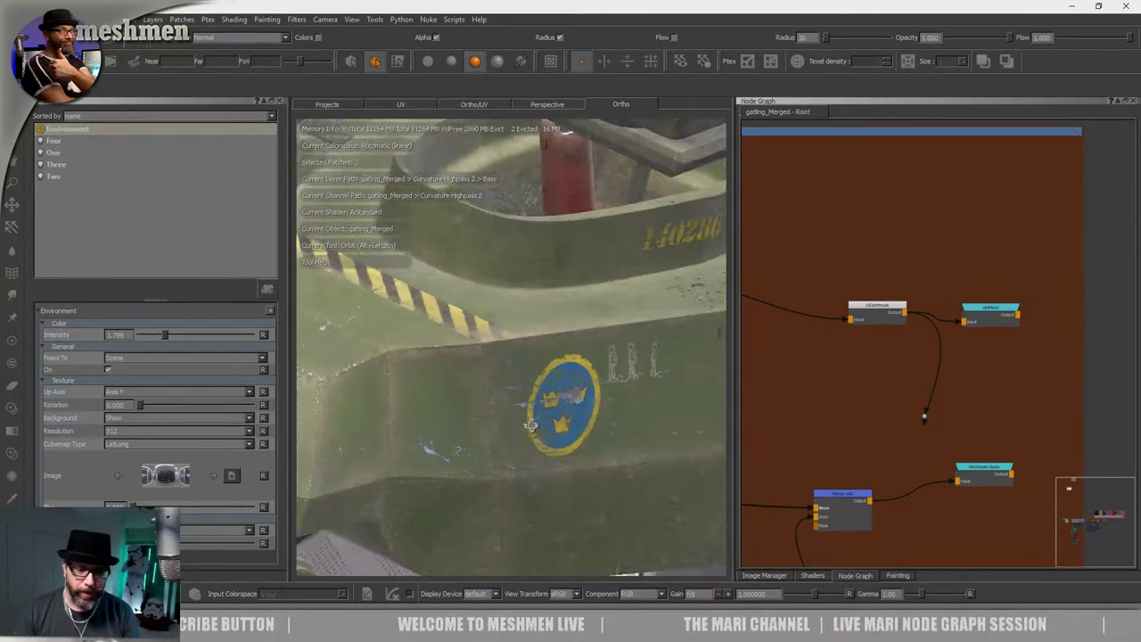
pyautogui.keyDown('alt'); pyautogui.moveTo(531, 410); pyautogui.dragTo(650, 394, button='middle'); pyautogui.keyUp('alt')
pyautogui.keyDown('alt'); pyautogui.moveTo(465, 413); pyautogui.dragTo(526, 421); pyautogui.keyUp('alt')
pyautogui.keyDown('alt'); pyautogui.moveTo(526, 420); pyautogui.dragTo(466, 393, button='right'); pyautogui.keyUp('alt')
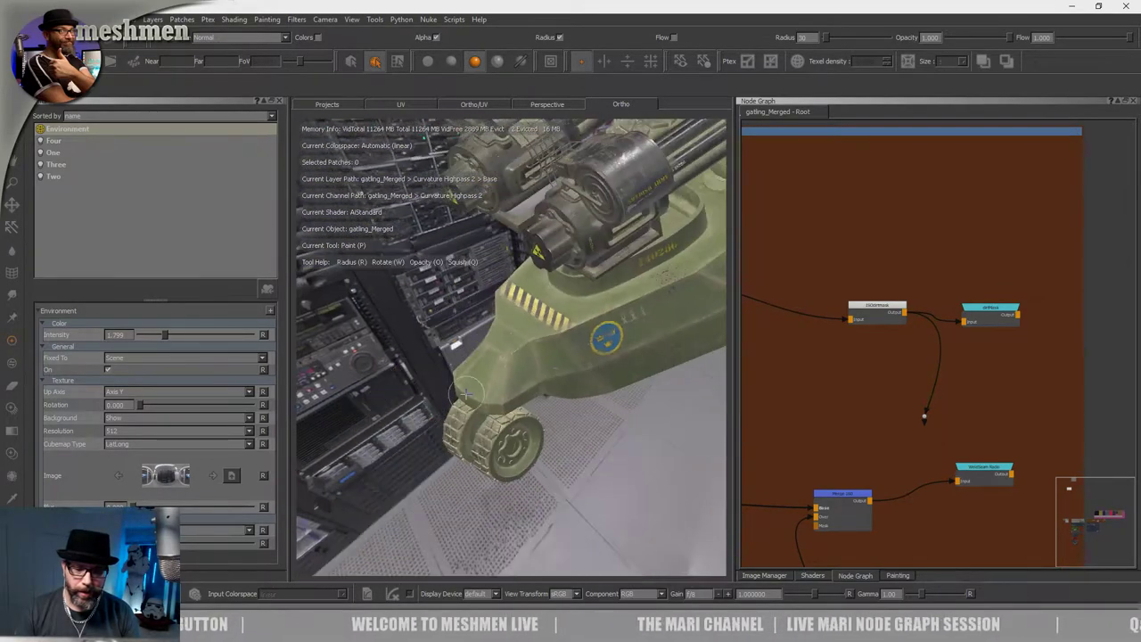
pyautogui.keyDown('alt'); pyautogui.moveTo(545, 411); pyautogui.dragTo(486, 356); pyautogui.keyUp('alt')
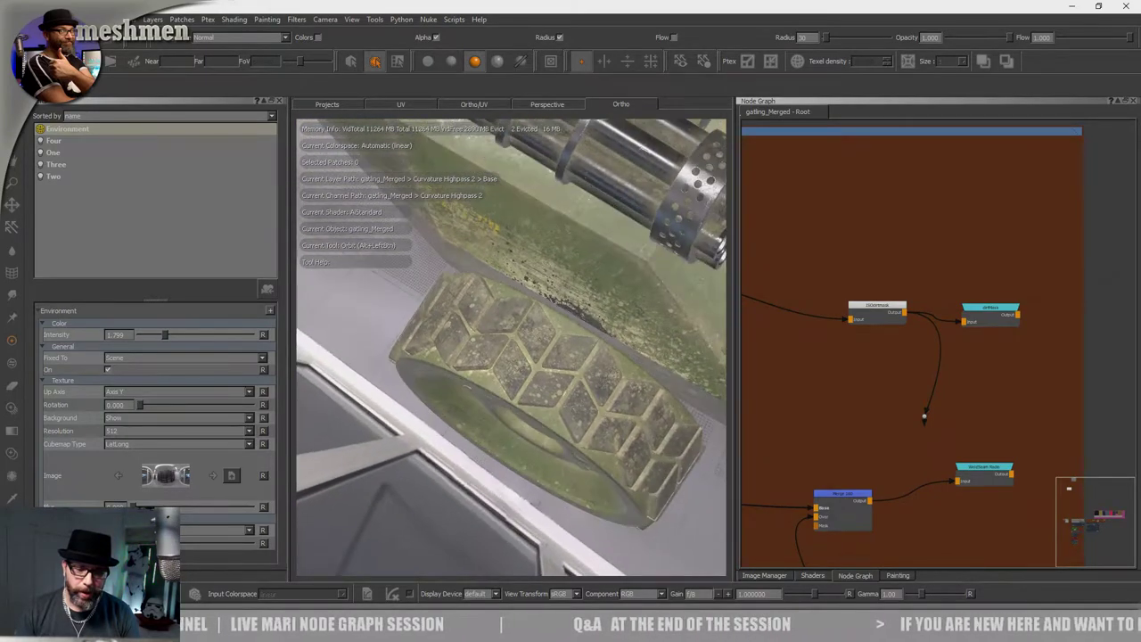
pyautogui.moveTo(512, 358)
pyautogui.keyDown('alt'); pyautogui.mouseDown()
pyautogui.moveTo(463, 371)
pyautogui.moveTo(602, 387)
pyautogui.moveTo(619, 363)
pyautogui.moveTo(522, 374)
pyautogui.moveTo(595, 339)
pyautogui.mouseUp(); pyautogui.keyUp('alt')
pyautogui.keyDown('alt'); pyautogui.moveTo(465, 396); pyautogui.dragTo(591, 361); pyautogui.keyUp('alt')
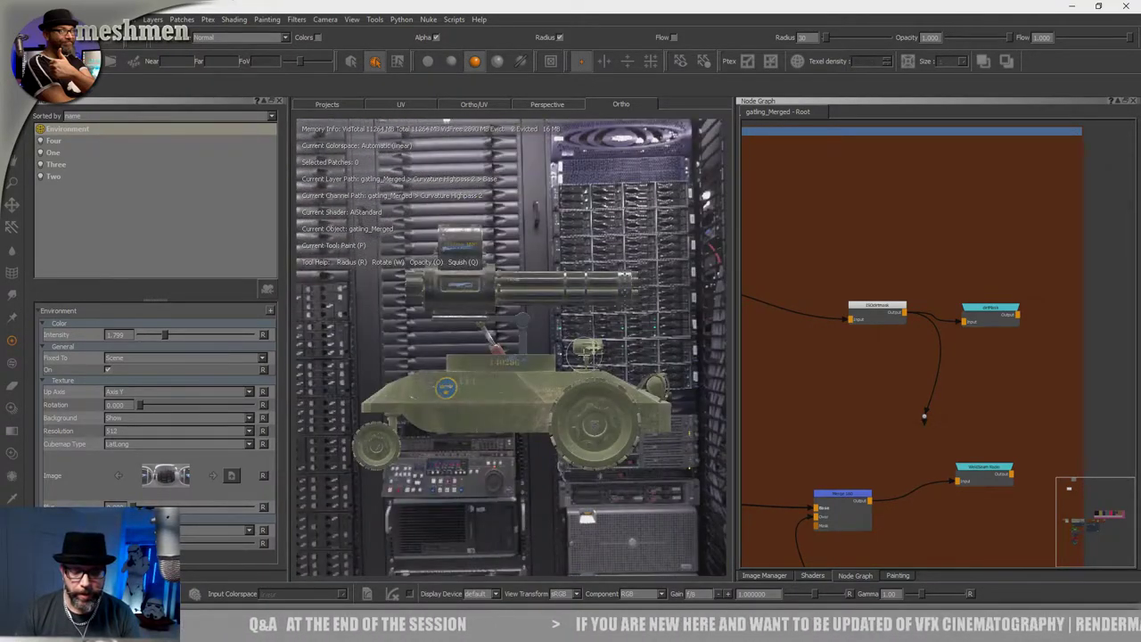
pyautogui.keyDown('alt'); pyautogui.moveTo(585, 354); pyautogui.dragTo(535, 374, button='right'); pyautogui.keyUp('alt')
pyautogui.keyDown('alt'); pyautogui.moveTo(535, 374); pyautogui.dragTo(403, 390); pyautogui.keyUp('alt')
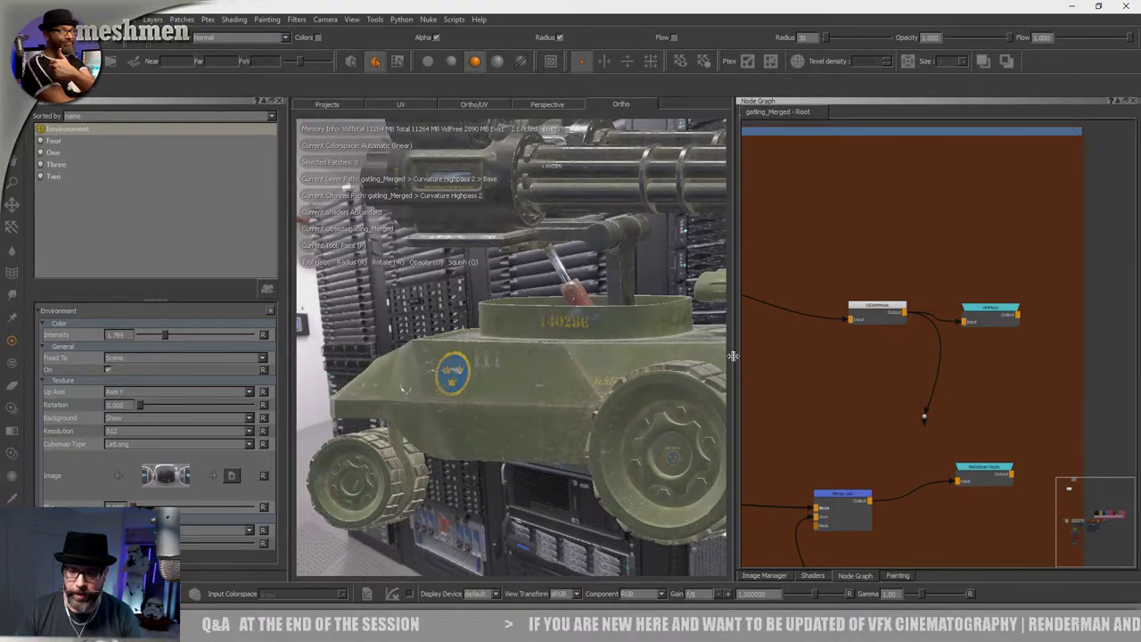
# Widen the viewport and examine the dirt on the front wheel's tyre tread up close.
pyautogui.moveTo(732, 355); pyautogui.dragTo(840, 354)
pyautogui.keyDown('alt'); pyautogui.moveTo(710, 395); pyautogui.dragTo(611, 365); pyautogui.keyUp('alt')
pyautogui.keyDown('alt'); pyautogui.moveTo(610, 365); pyautogui.dragTo(481, 299, button='middle'); pyautogui.keyUp('alt')
pyautogui.keyDown('alt'); pyautogui.moveTo(481, 298); pyautogui.dragTo(677, 357, button='right'); pyautogui.keyUp('alt')
pyautogui.keyDown('alt'); pyautogui.moveTo(677, 356); pyautogui.dragTo(669, 499); pyautogui.keyUp('alt')
pyautogui.keyDown('alt'); pyautogui.moveTo(669, 499); pyautogui.dragTo(589, 469, button='middle'); pyautogui.keyUp('alt')
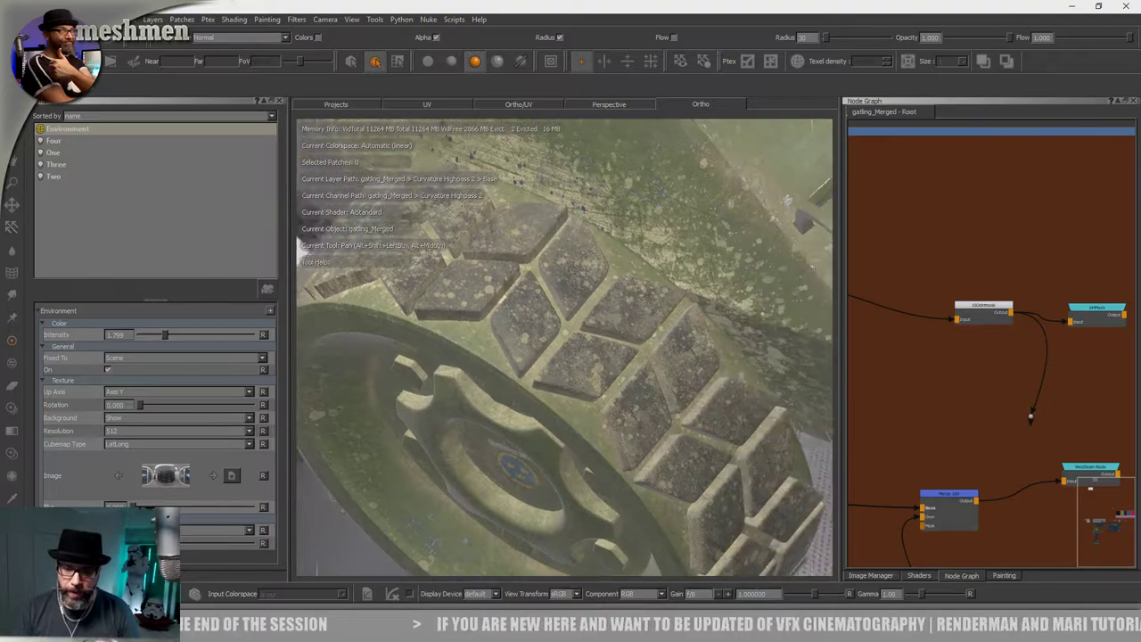
pyautogui.keyDown('alt'); pyautogui.moveTo(589, 470); pyautogui.dragTo(632, 466, button='right'); pyautogui.keyUp('alt')
pyautogui.keyDown('alt'); pyautogui.moveTo(632, 466); pyautogui.dragTo(604, 448); pyautogui.keyUp('alt')
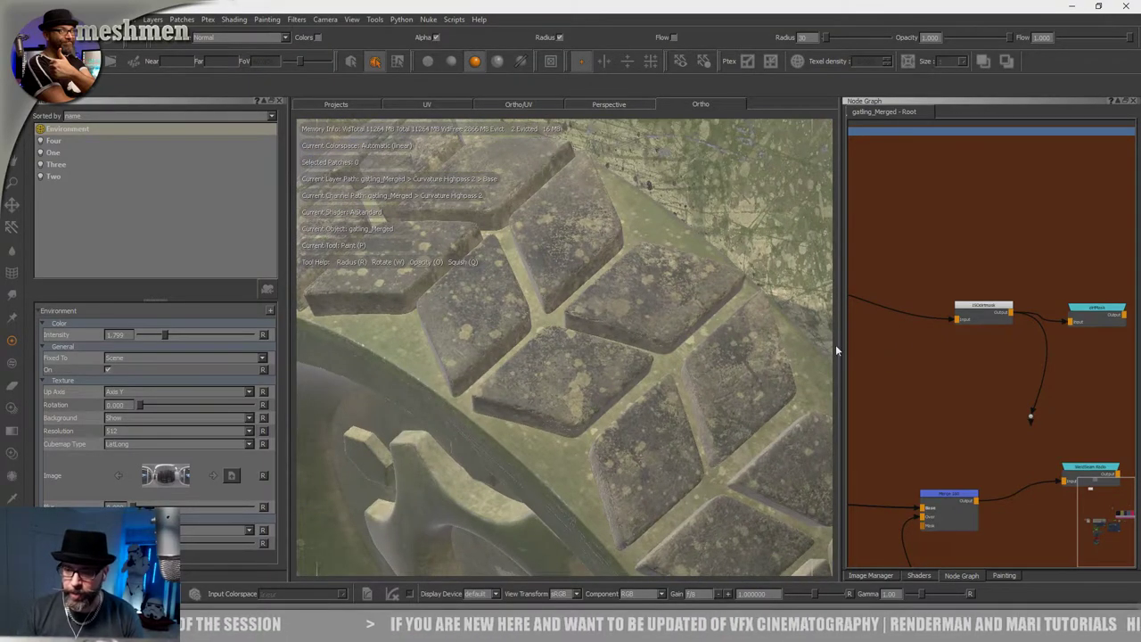
pyautogui.moveTo(835, 351)
pyautogui.mouseDown()
pyautogui.moveTo(803, 350)
pyautogui.moveTo(821, 349)
pyautogui.mouseUp()
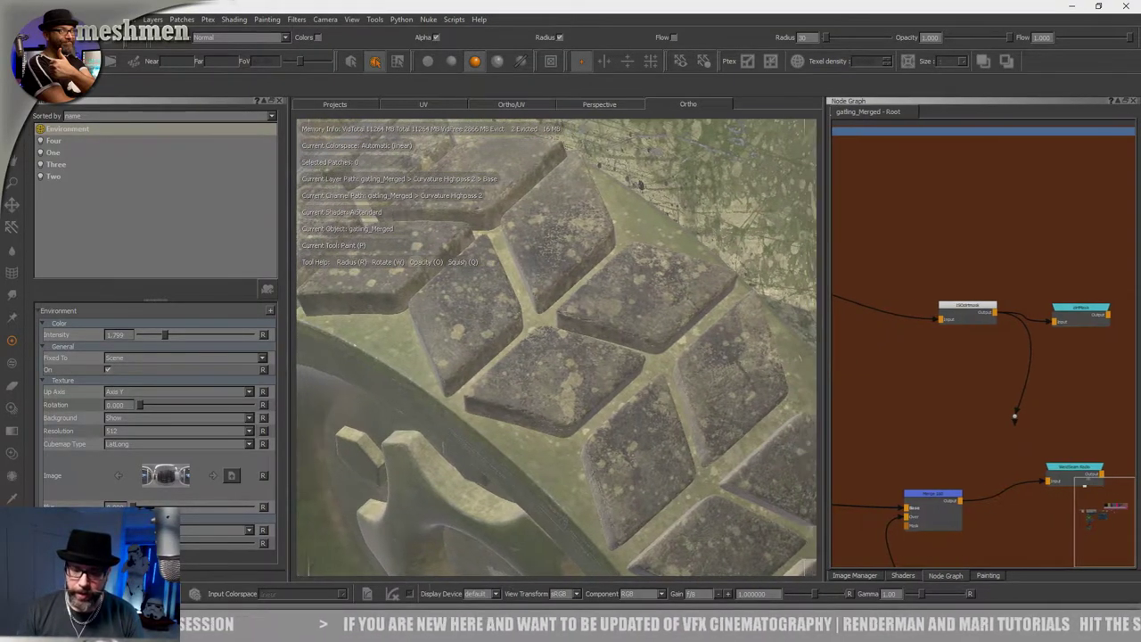
pyautogui.keyDown('alt'); pyautogui.moveTo(687, 372); pyautogui.dragTo(552, 361, button='right'); pyautogui.keyUp('alt')
pyautogui.keyDown('alt'); pyautogui.moveTo(552, 360); pyautogui.dragTo(637, 377); pyautogui.keyUp('alt')
# Jump to the Colout bookmark in the node graph.
pyautogui.scroll(-1, 970, 301)
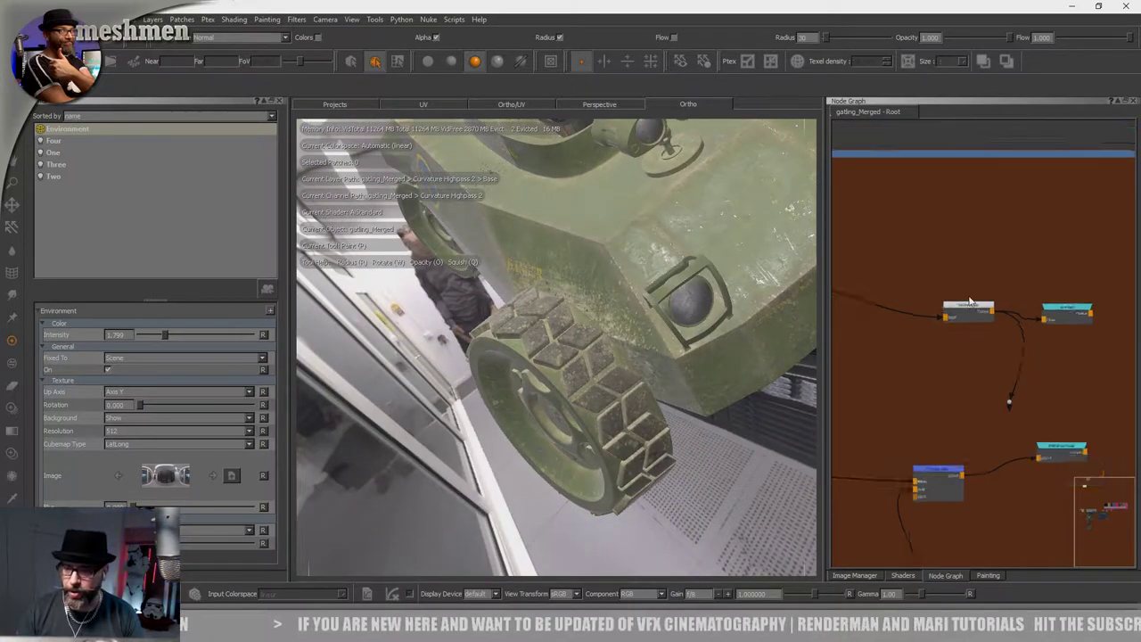
pyautogui.scroll(-2, 970, 301)
pyautogui.press('j')
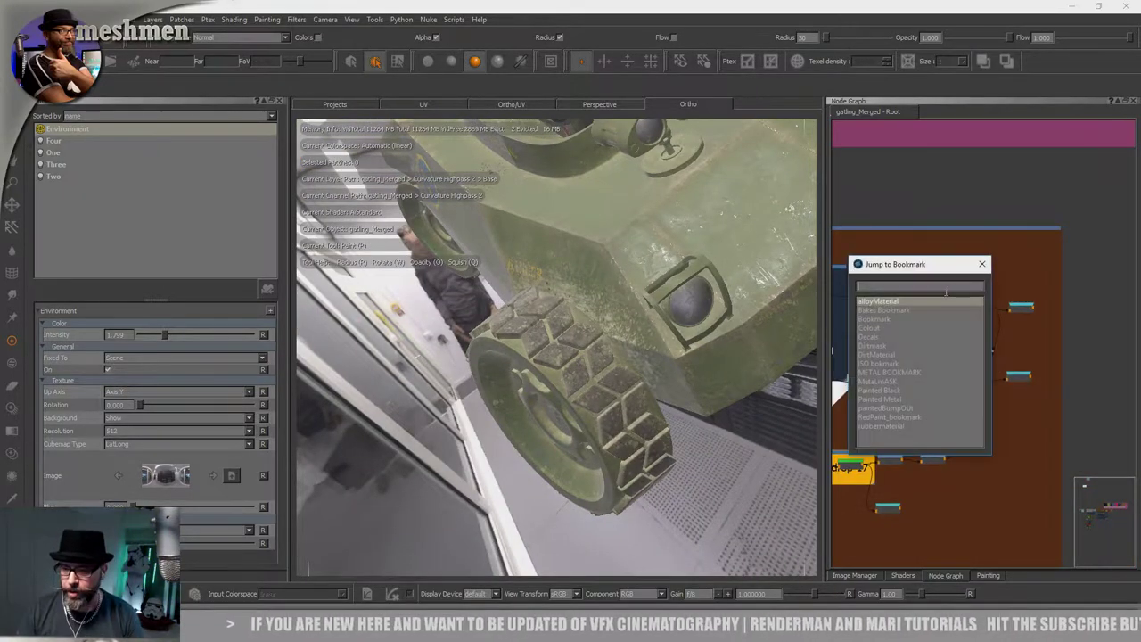
pyautogui.click(870, 330)
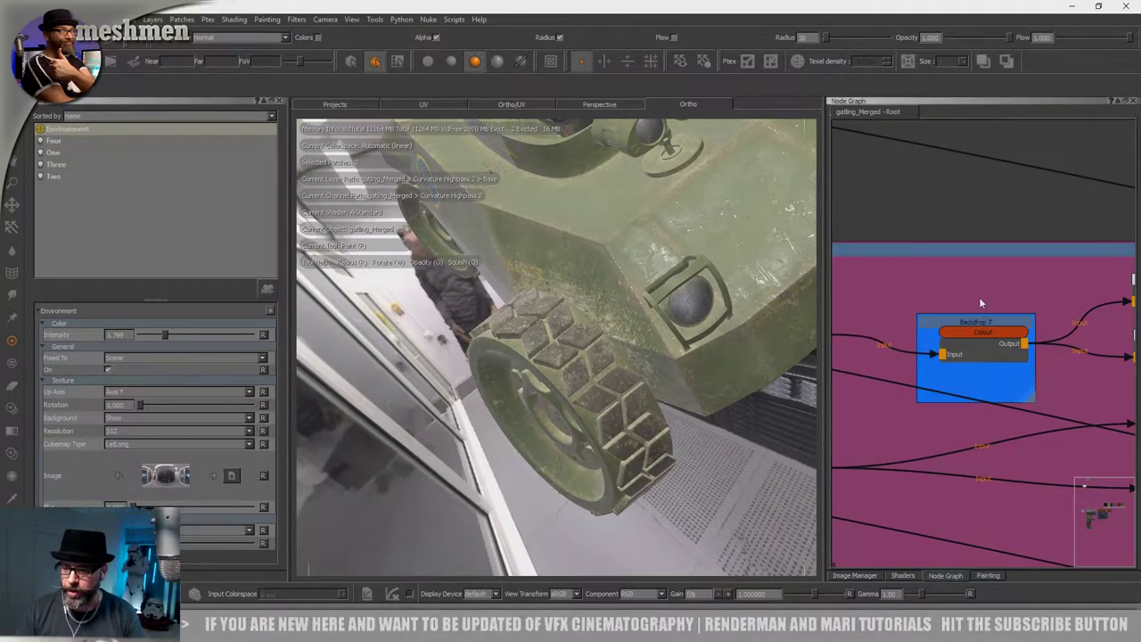
# Locate the Brightness Lookup 13 node in the masks backdrop below Dirt, disable it and reposition it slightly.
pyautogui.scroll(-6, 980, 301)
pyautogui.moveTo(907, 340); pyautogui.dragTo(1004, 210, button='middle')
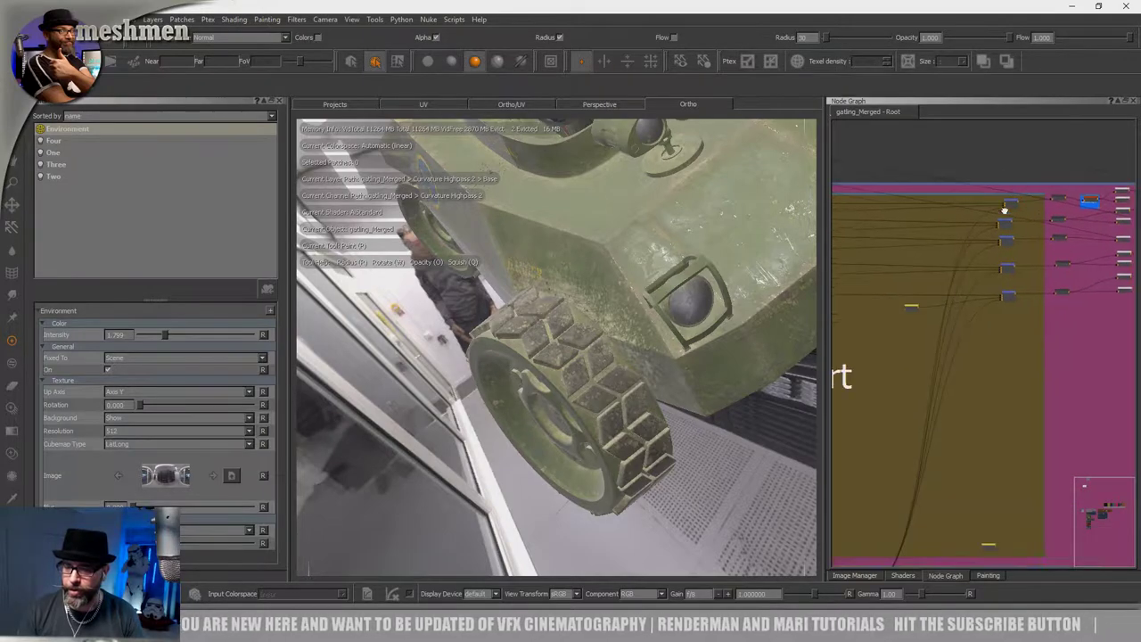
pyautogui.scroll(4, 1005, 208)
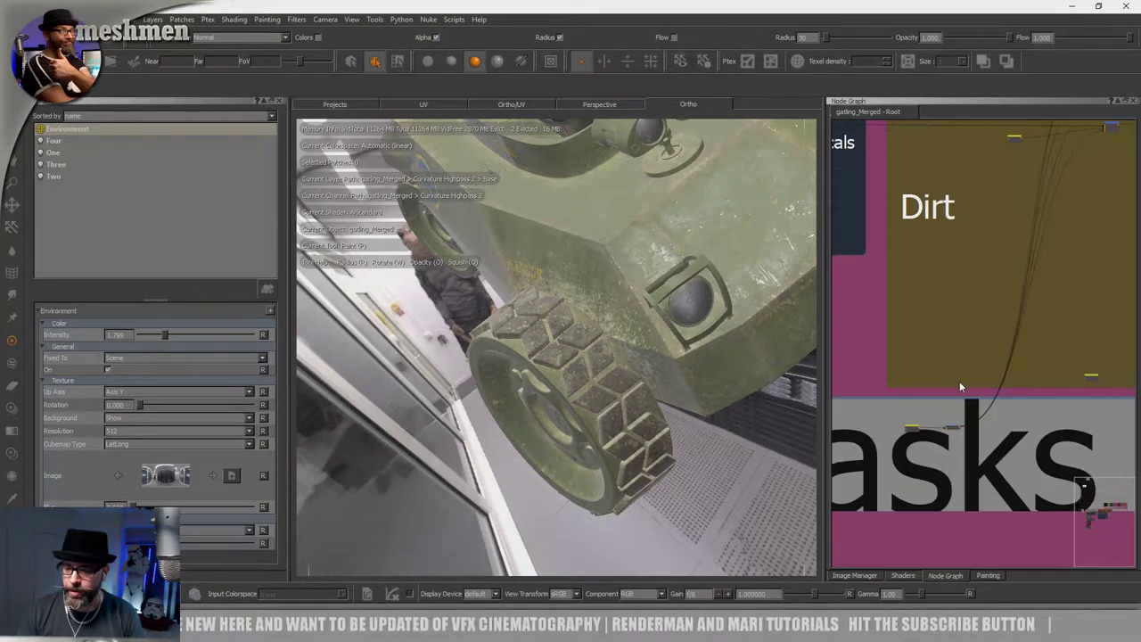
pyautogui.scroll(5, 960, 385)
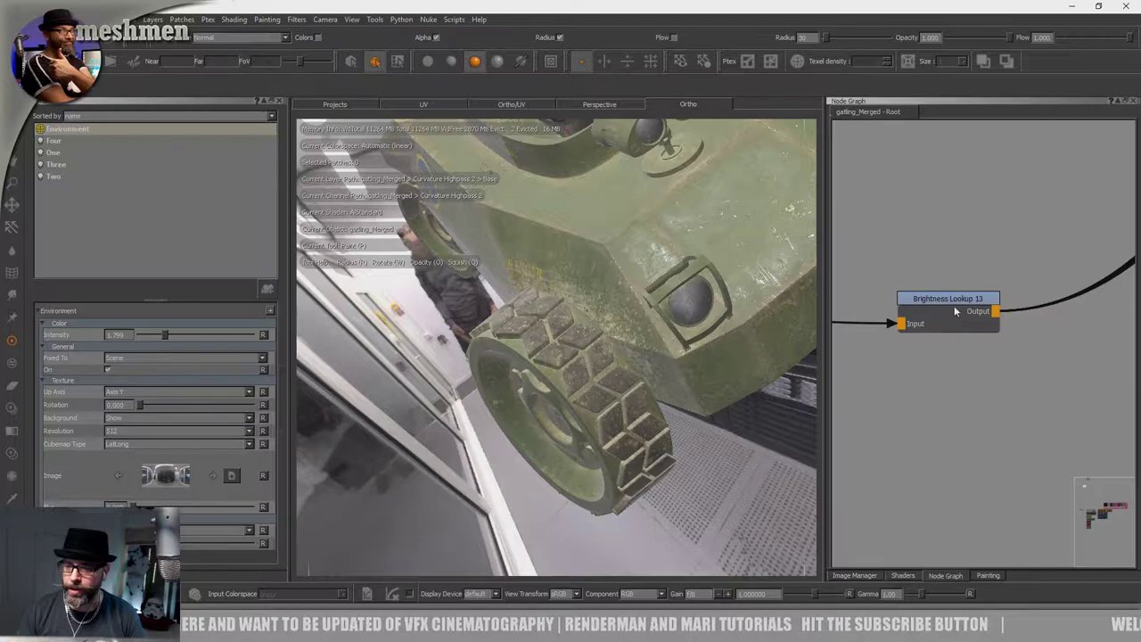
pyautogui.moveTo(953, 308); pyautogui.dragTo(937, 290)
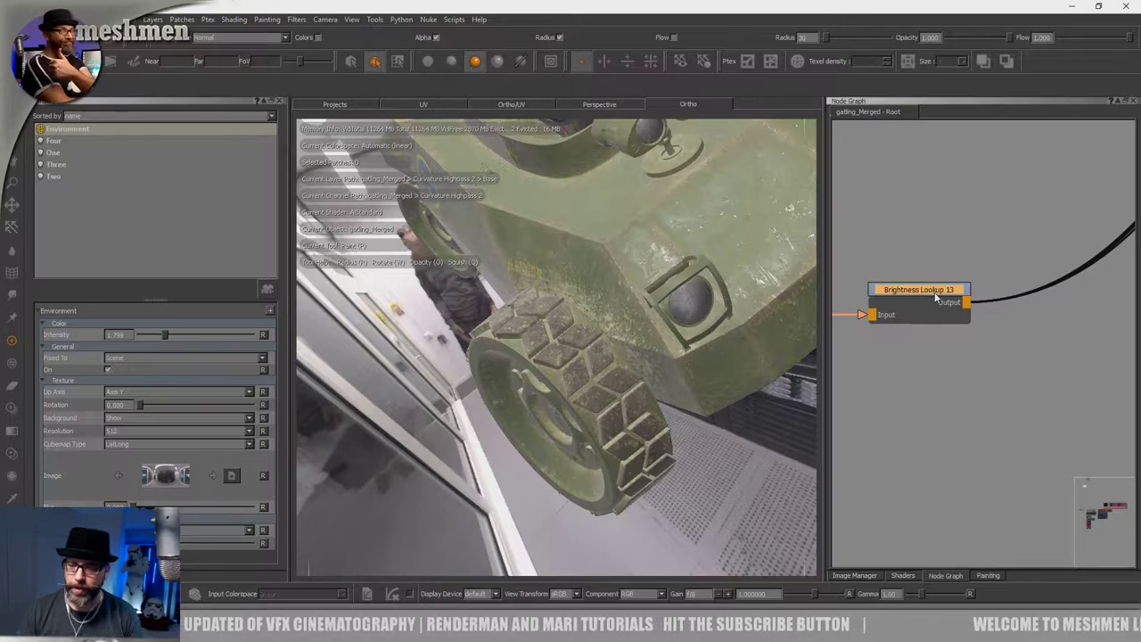
pyautogui.moveTo(937, 293); pyautogui.dragTo(946, 295)
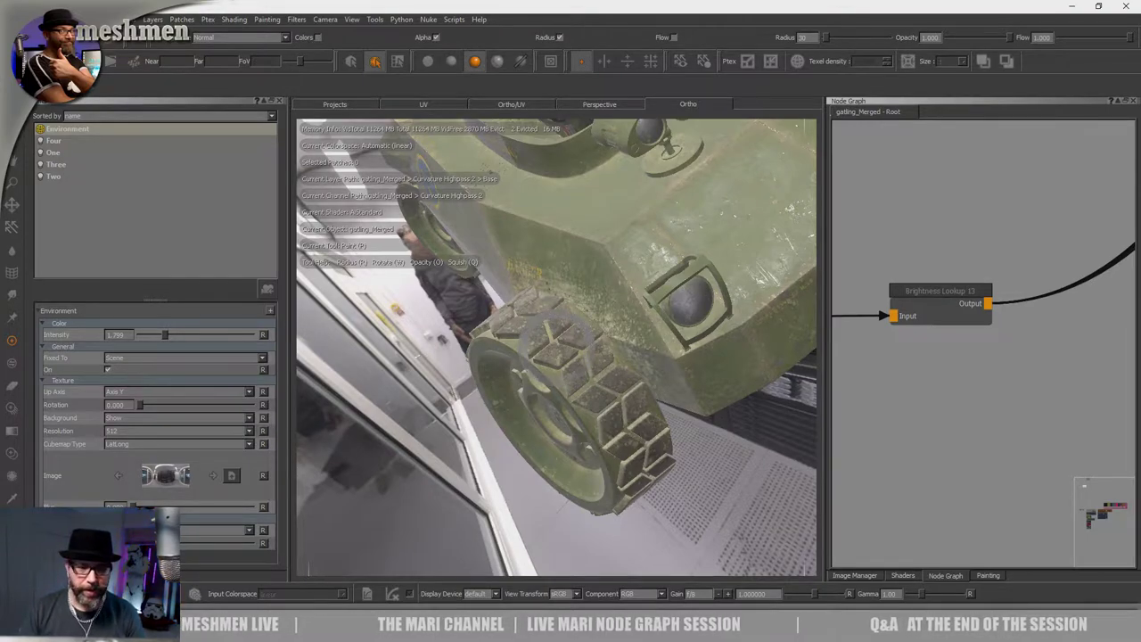
# Clear the Bump Map input of the AiStandard shader.
pyautogui.rightClick(623, 34)
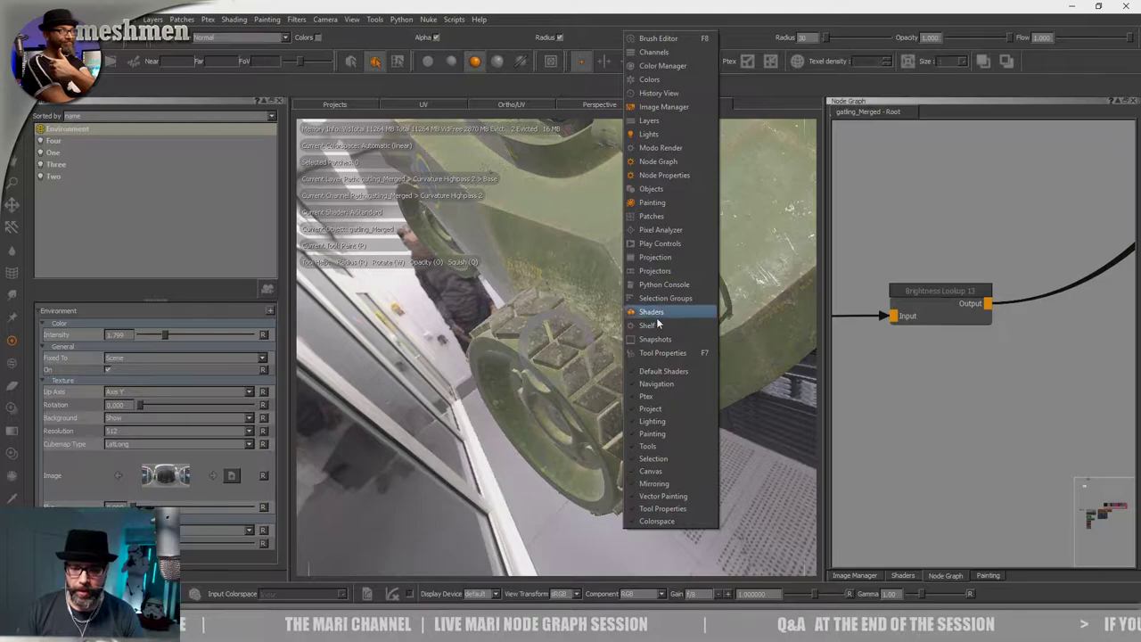
pyautogui.click(902, 575)
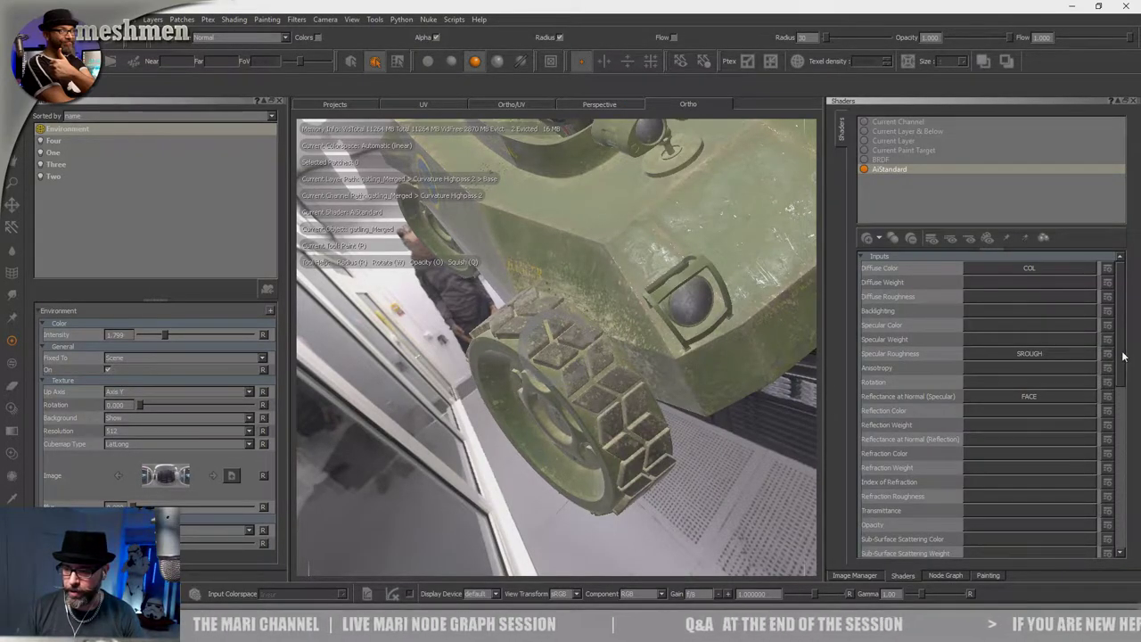
pyautogui.moveTo(1122, 356); pyautogui.dragTo(1134, 448)
pyautogui.click(1042, 371)
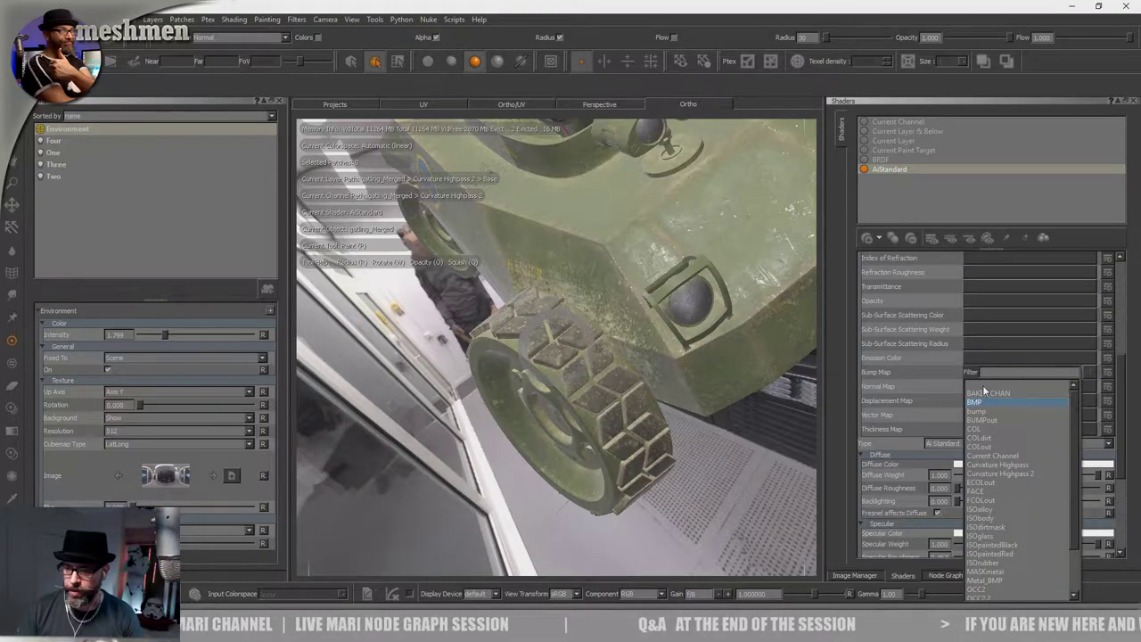
pyautogui.click(983, 385)
# Examine the scratches and dirt on the black metal drum of the gatling gun without the bump map.
pyautogui.moveTo(746, 405)
pyautogui.keyDown('alt'); pyautogui.mouseDown()
pyautogui.moveTo(669, 382)
pyautogui.moveTo(734, 399)
pyautogui.mouseUp(); pyautogui.keyUp('alt')
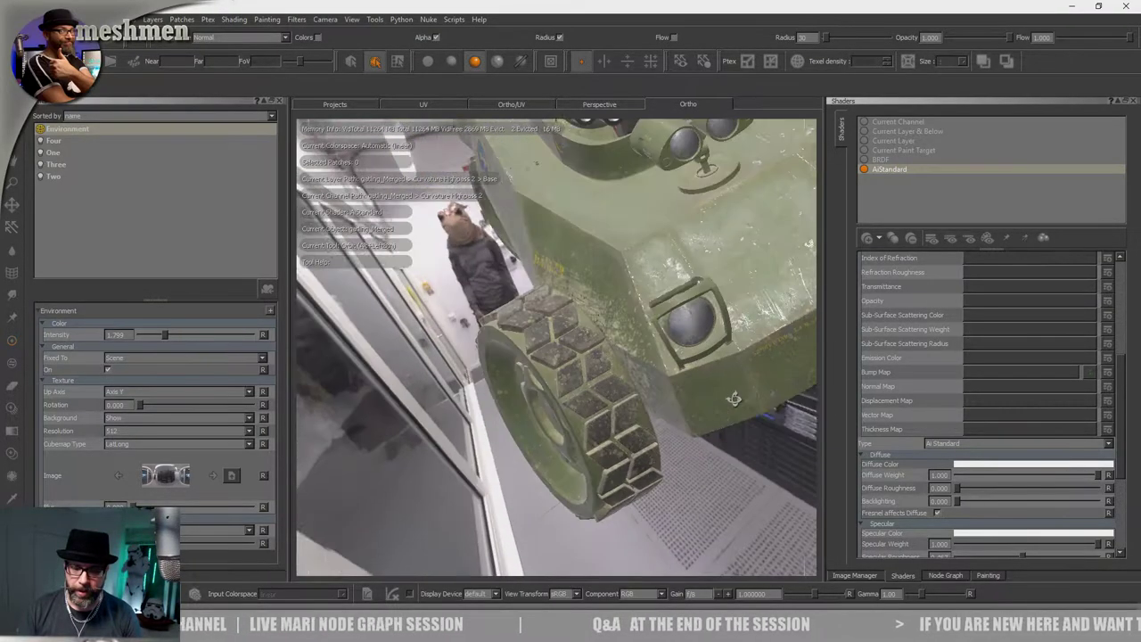
pyautogui.keyDown('alt'); pyautogui.moveTo(733, 400); pyautogui.dragTo(535, 356, button='right'); pyautogui.keyUp('alt')
pyautogui.keyDown('alt'); pyautogui.moveTo(535, 356); pyautogui.dragTo(473, 383); pyautogui.keyUp('alt')
pyautogui.keyDown('alt'); pyautogui.moveTo(473, 383); pyautogui.dragTo(642, 401, button='right'); pyautogui.keyUp('alt')
pyautogui.moveTo(642, 401)
pyautogui.keyDown('alt'); pyautogui.mouseDown()
pyautogui.moveTo(675, 410)
pyautogui.moveTo(570, 393)
pyautogui.moveTo(613, 386)
pyautogui.moveTo(615, 369)
pyautogui.moveTo(664, 405)
pyautogui.moveTo(618, 407)
pyautogui.moveTo(580, 352)
pyautogui.moveTo(639, 283)
pyautogui.mouseUp(); pyautogui.keyUp('alt')
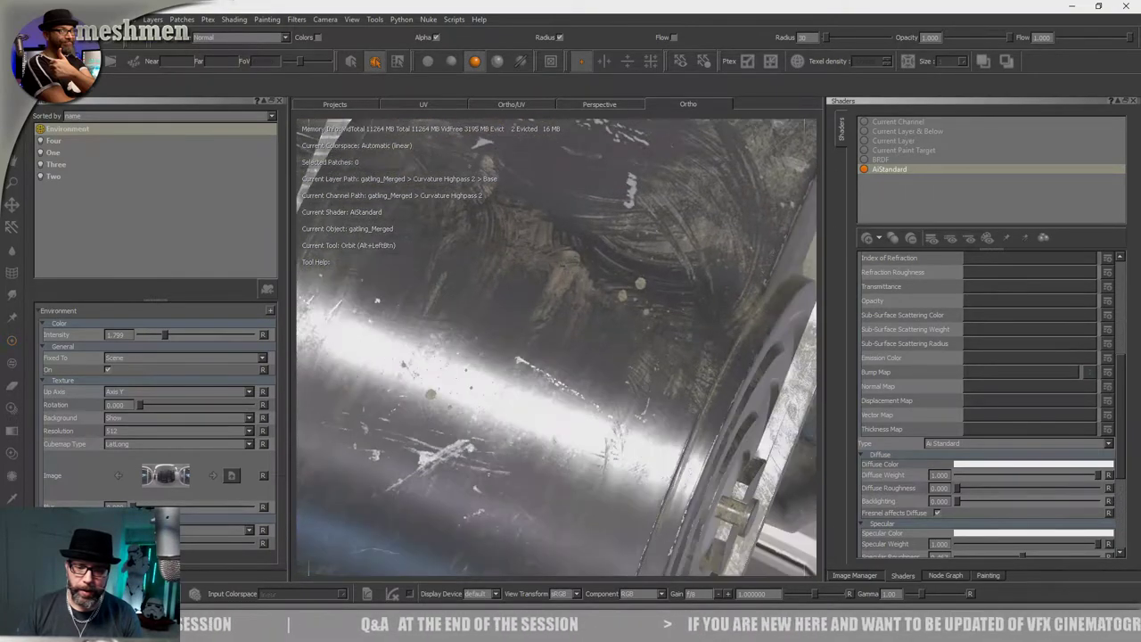
pyautogui.keyDown('alt'); pyautogui.moveTo(638, 283); pyautogui.dragTo(534, 321, button='right'); pyautogui.keyUp('alt')
pyautogui.keyDown('alt'); pyautogui.moveTo(535, 321); pyautogui.dragTo(606, 357); pyautogui.keyUp('alt')
# Toggle the Brightness Lookup 13 node to compare the dirt, leave it disabled and move it slightly aside.
pyautogui.click(944, 575)
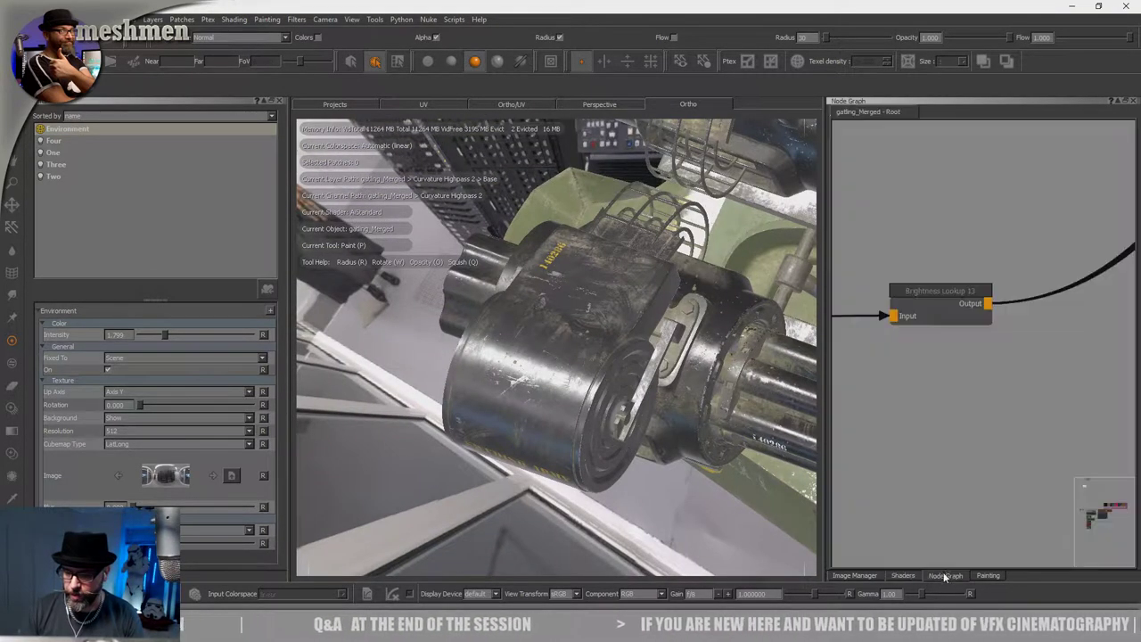
pyautogui.click(951, 301)
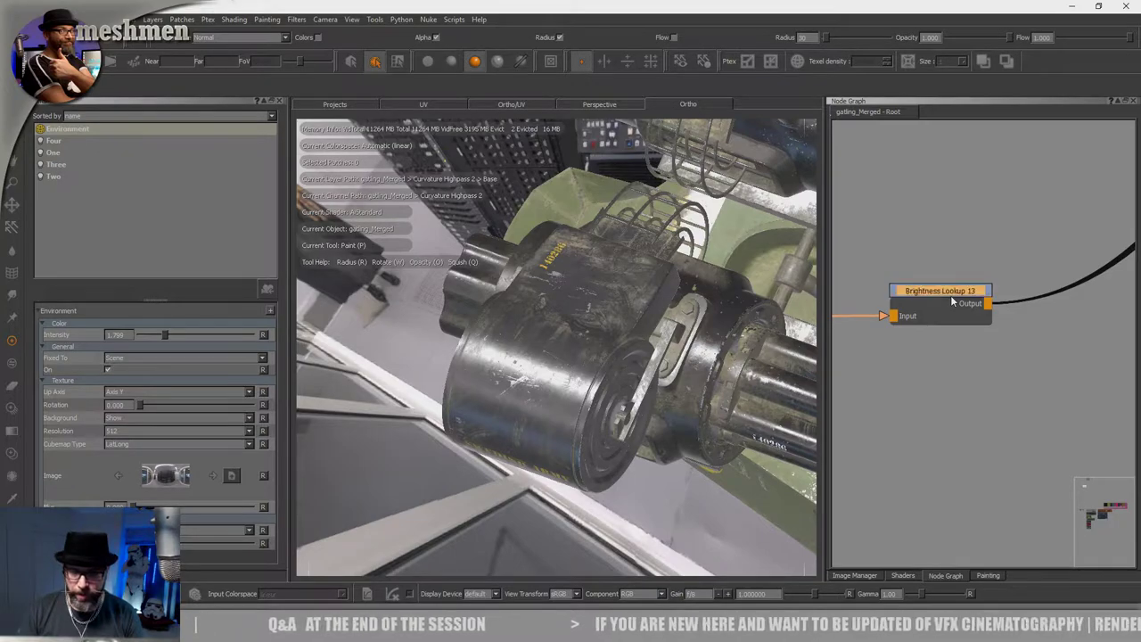
pyautogui.press('d')
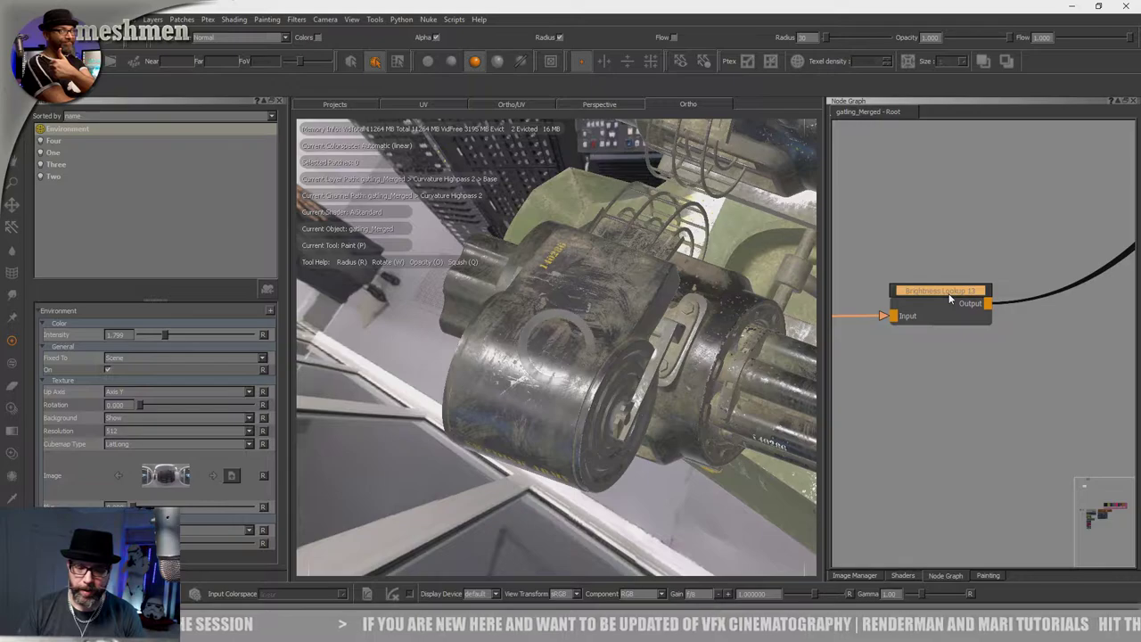
pyautogui.moveTo(946, 294); pyautogui.dragTo(986, 305)
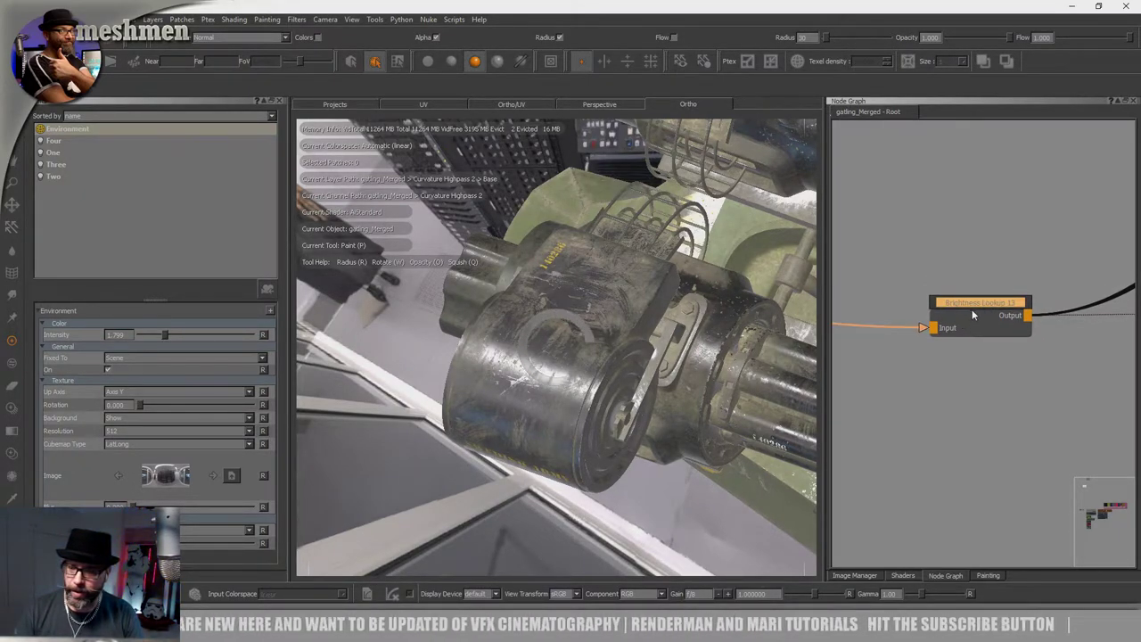
# Show the black-and-white dirt mask on the model and open the properties of the Brightness Lookup 13 node.
pyautogui.moveTo(979, 306); pyautogui.dragTo(986, 298)
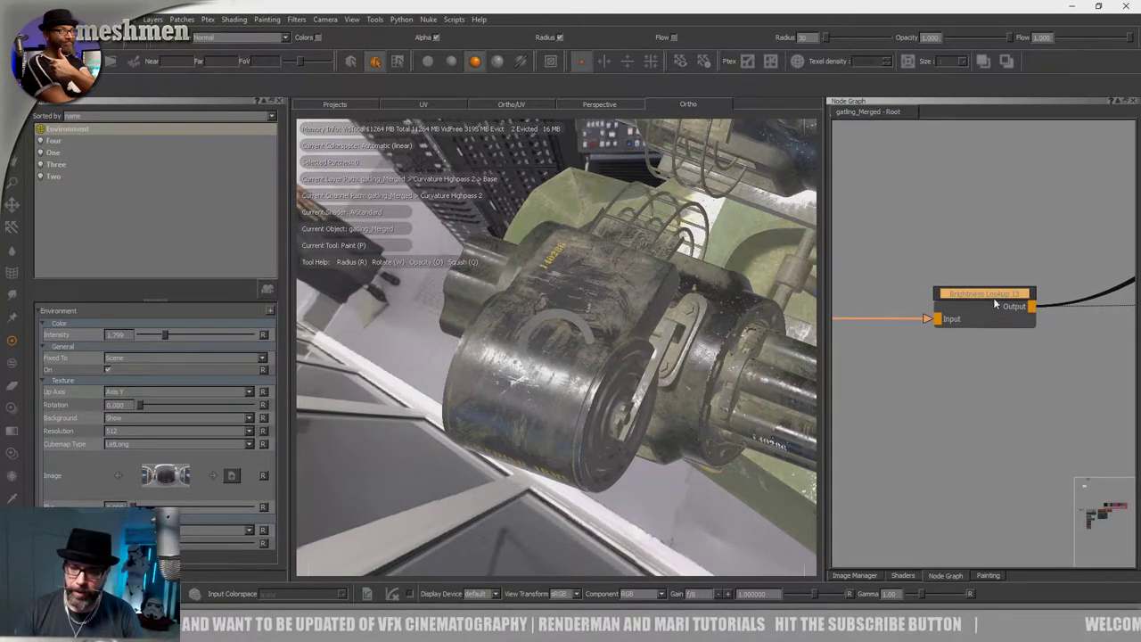
pyautogui.moveTo(992, 303); pyautogui.dragTo(988, 294)
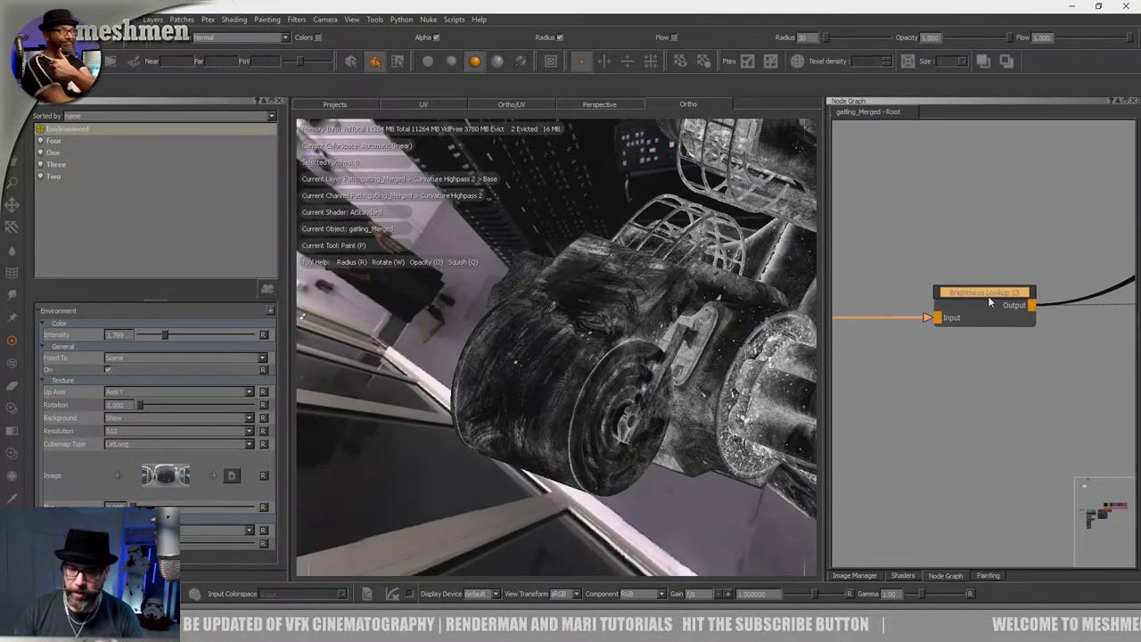
pyautogui.doubleClick(989, 297)
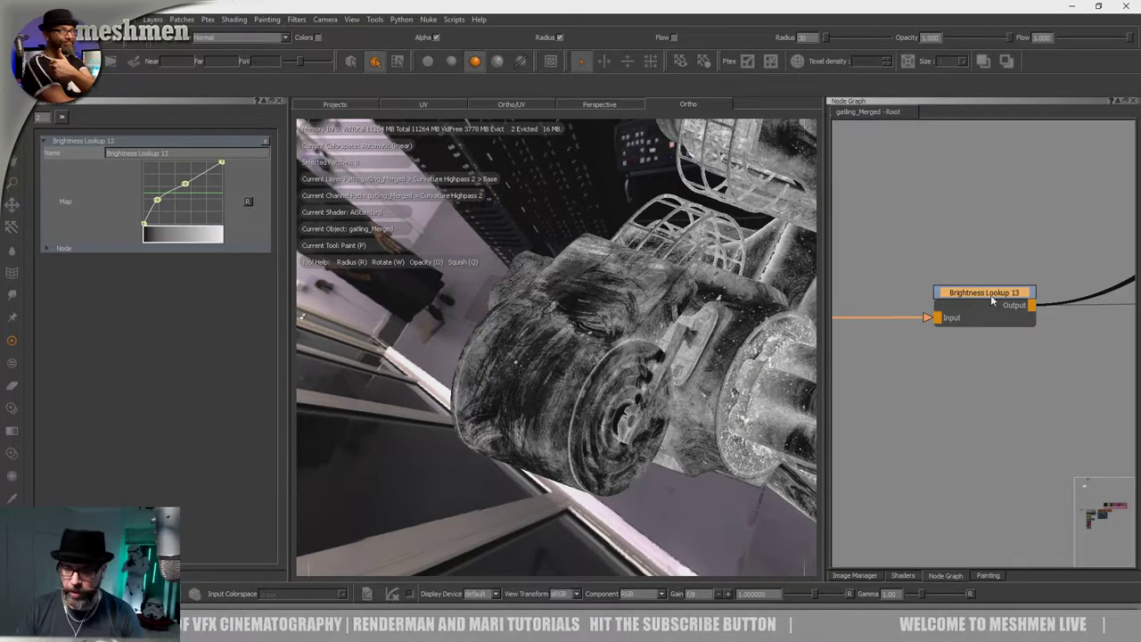
# Toggle the Brightness Lookup 13 node off and on to compare the dirt mask on the gatling gun and the whole vehicle.
pyautogui.press('d')
pyautogui.press('d')
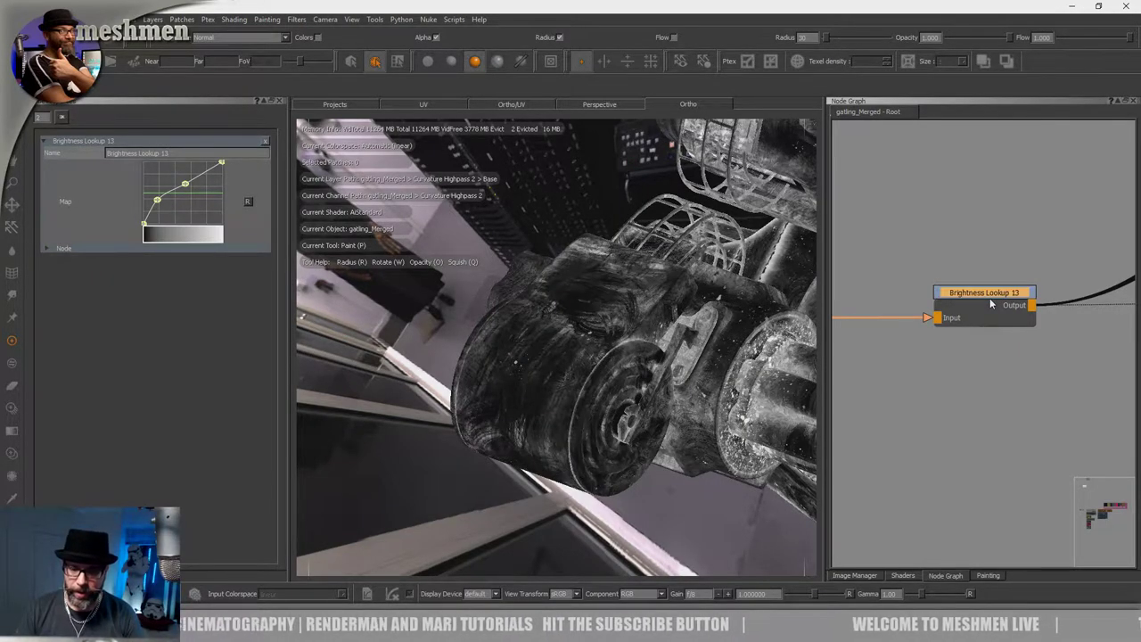
pyautogui.hotkey('alt', 'd')
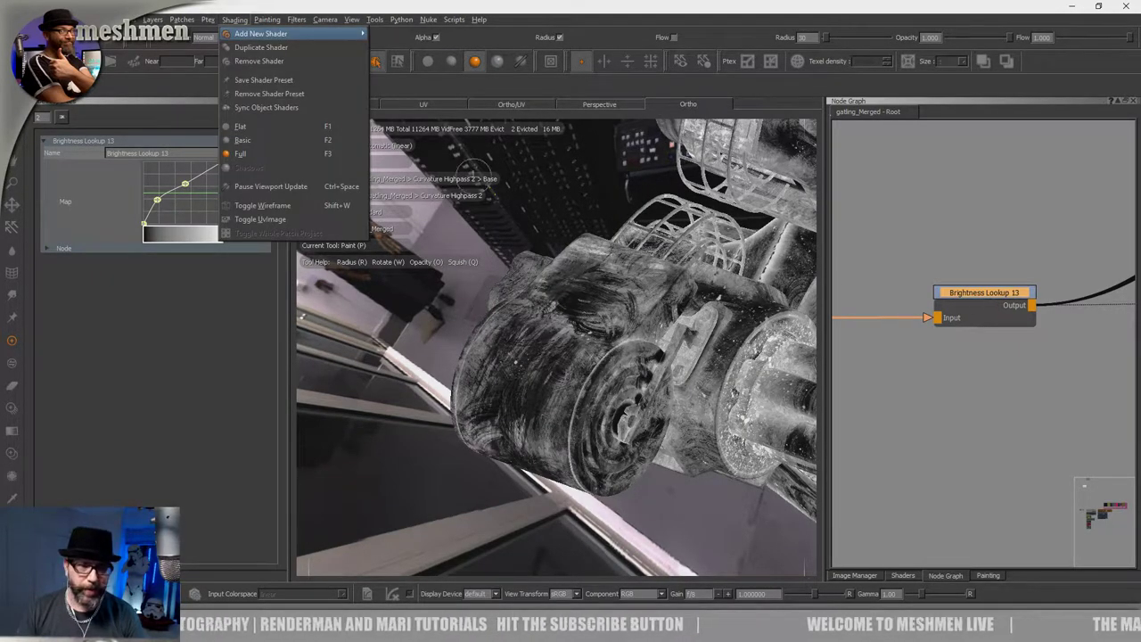
pyautogui.click(518, 8)
pyautogui.click(985, 299)
pyautogui.press('d')
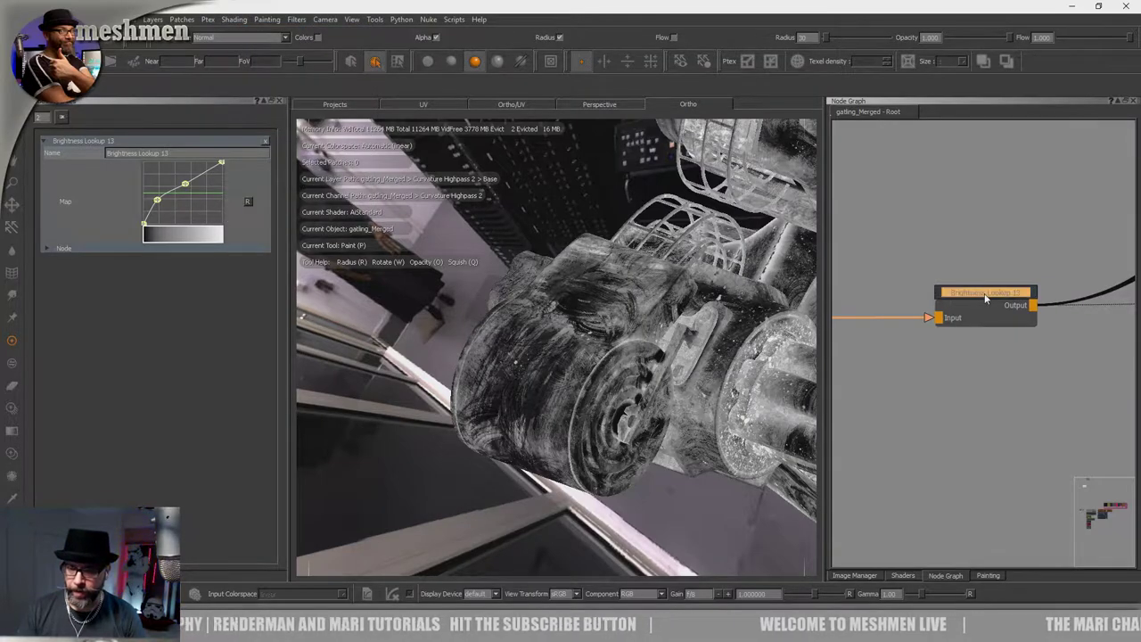
pyautogui.press('d')
pyautogui.moveTo(702, 369)
pyautogui.keyDown('alt'); pyautogui.mouseDown()
pyautogui.moveTo(732, 397)
pyautogui.moveTo(664, 378)
pyautogui.mouseUp(); pyautogui.keyUp('alt')
pyautogui.keyDown('alt'); pyautogui.moveTo(663, 379); pyautogui.dragTo(589, 372, button='right'); pyautogui.keyUp('alt')
pyautogui.keyDown('alt'); pyautogui.moveTo(588, 373); pyautogui.dragTo(668, 361); pyautogui.keyUp('alt')
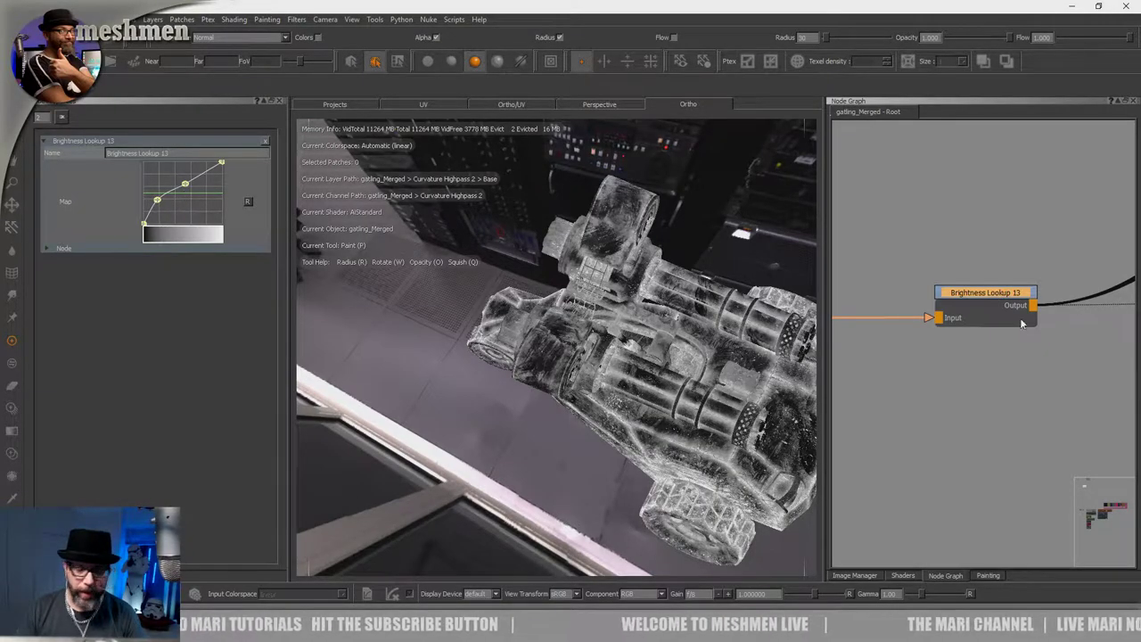
# Copy the Brightness Lookup 13 node and jump to the Dirtmask bookmark.
pyautogui.moveTo(971, 297); pyautogui.dragTo(972, 307)
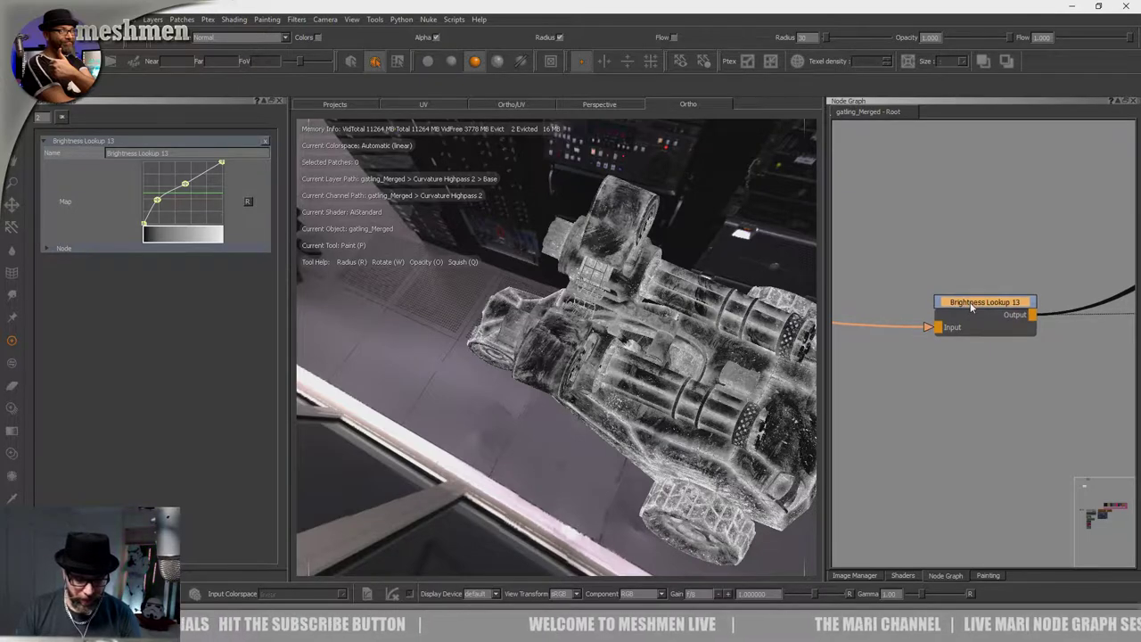
pyautogui.scroll(-3, 963, 312)
pyautogui.click(958, 337)
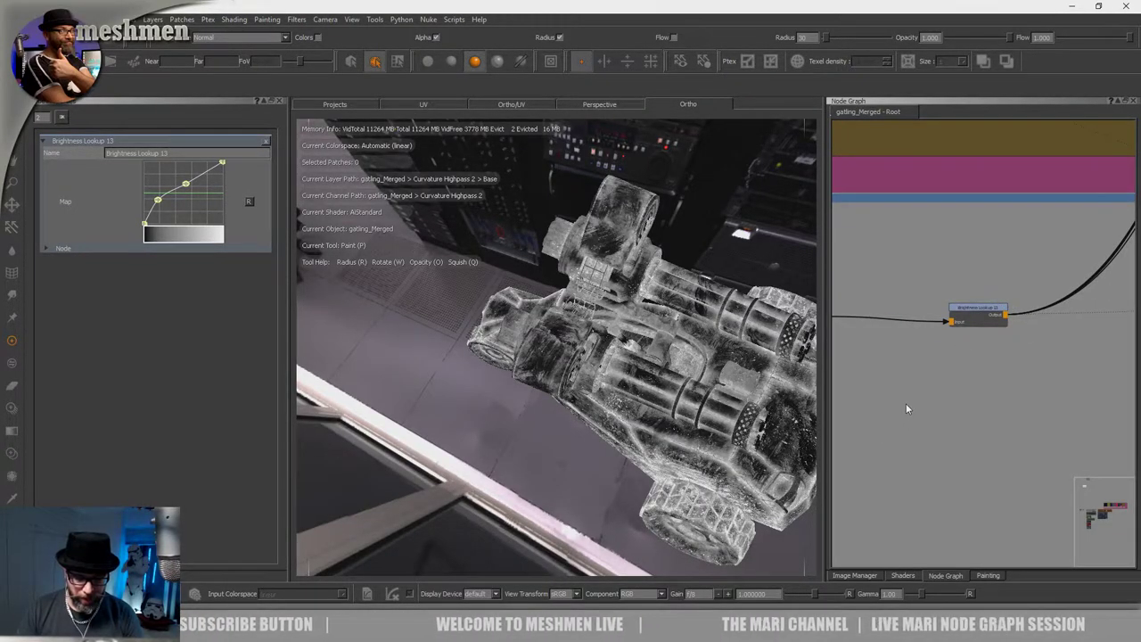
pyautogui.press('j')
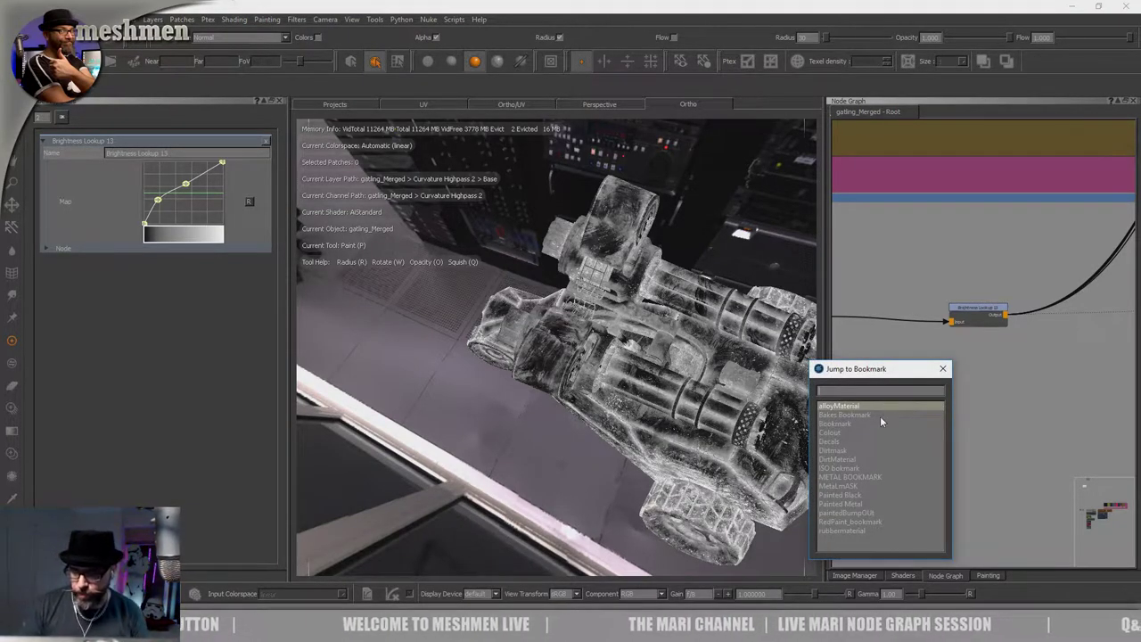
pyautogui.click(833, 451)
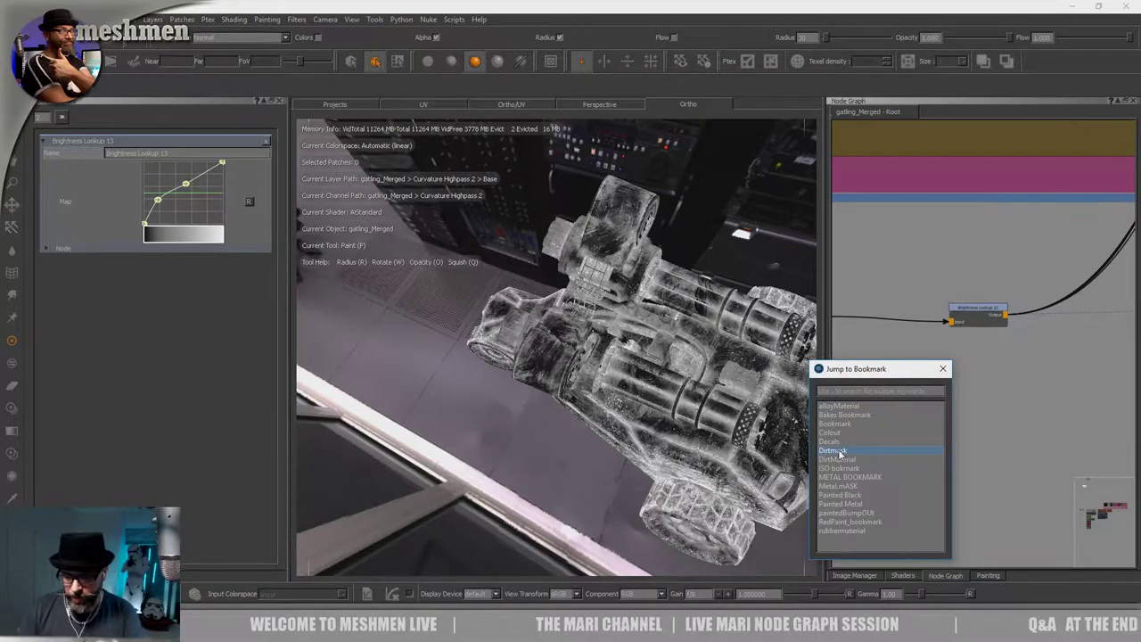
pyautogui.doubleClick(833, 452)
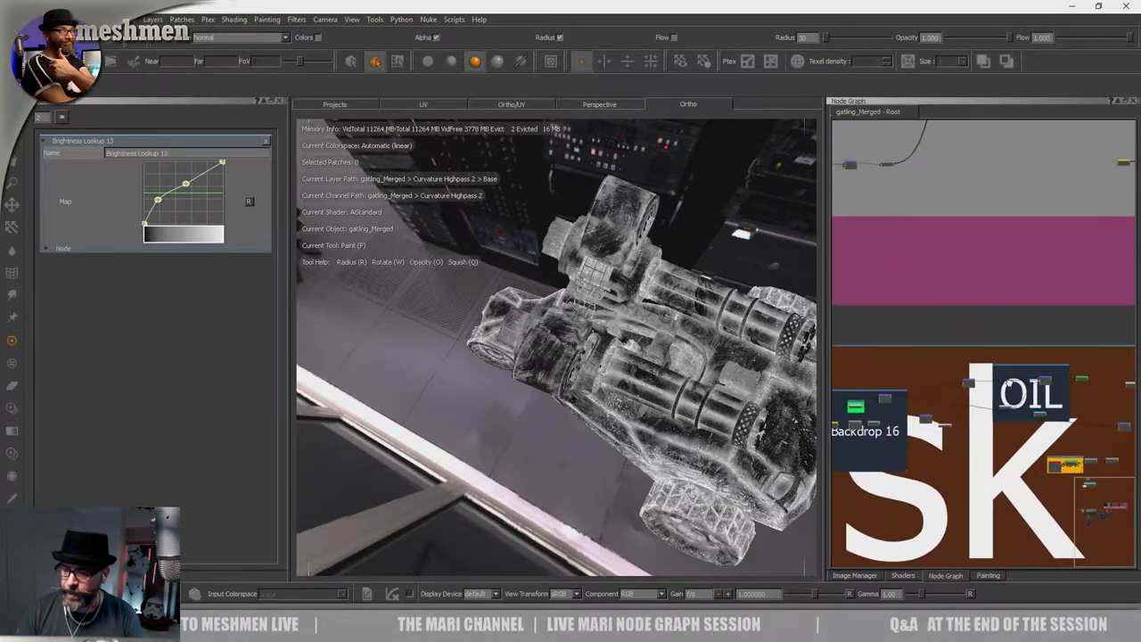
# Locate the Bake Point 17 node in the dirt mask backdrop and move it slightly aside.
pyautogui.moveTo(967, 375); pyautogui.dragTo(1018, 386, button='middle')
pyautogui.scroll(3, 1002, 366)
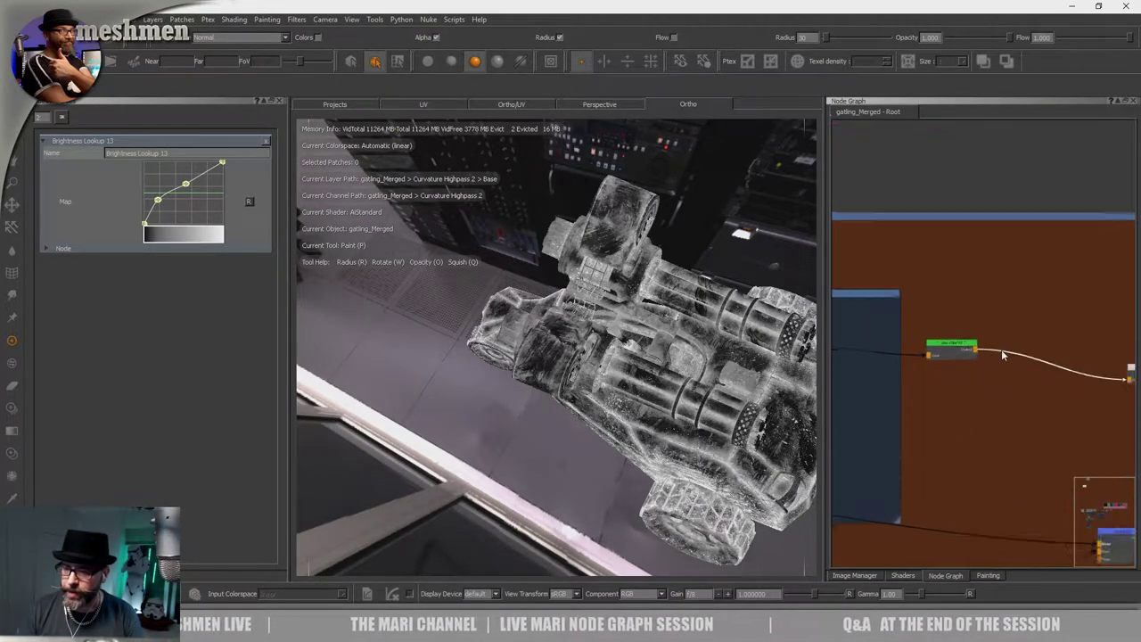
pyautogui.moveTo(933, 344); pyautogui.dragTo(907, 338)
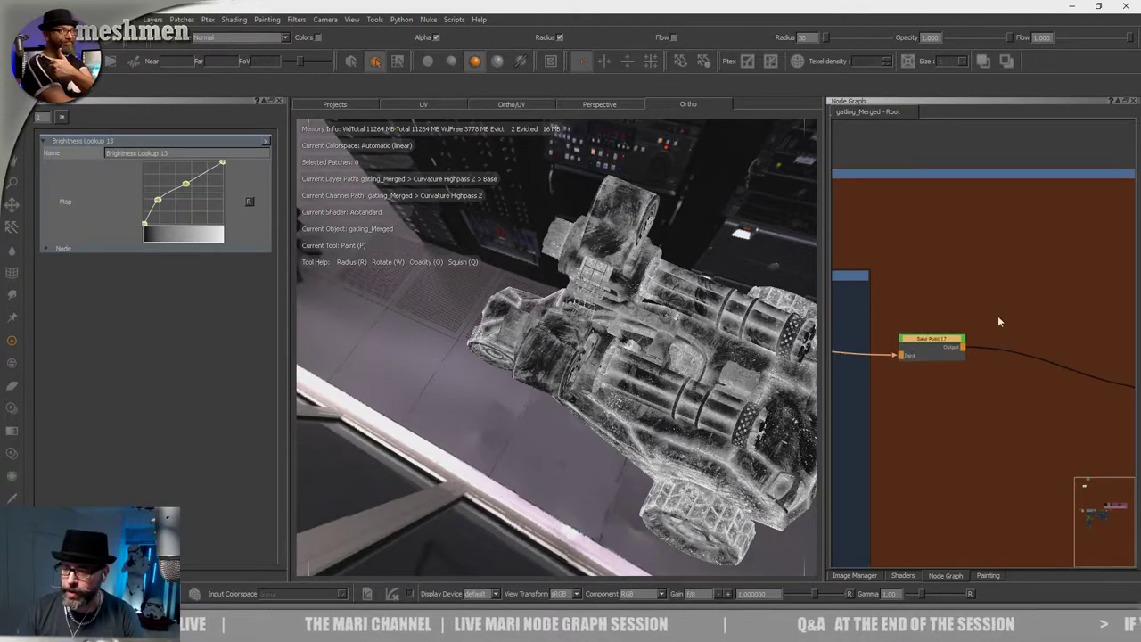
pyautogui.moveTo(1076, 317); pyautogui.dragTo(957, 326, button='middle')
pyautogui.scroll(-4, 963, 322)
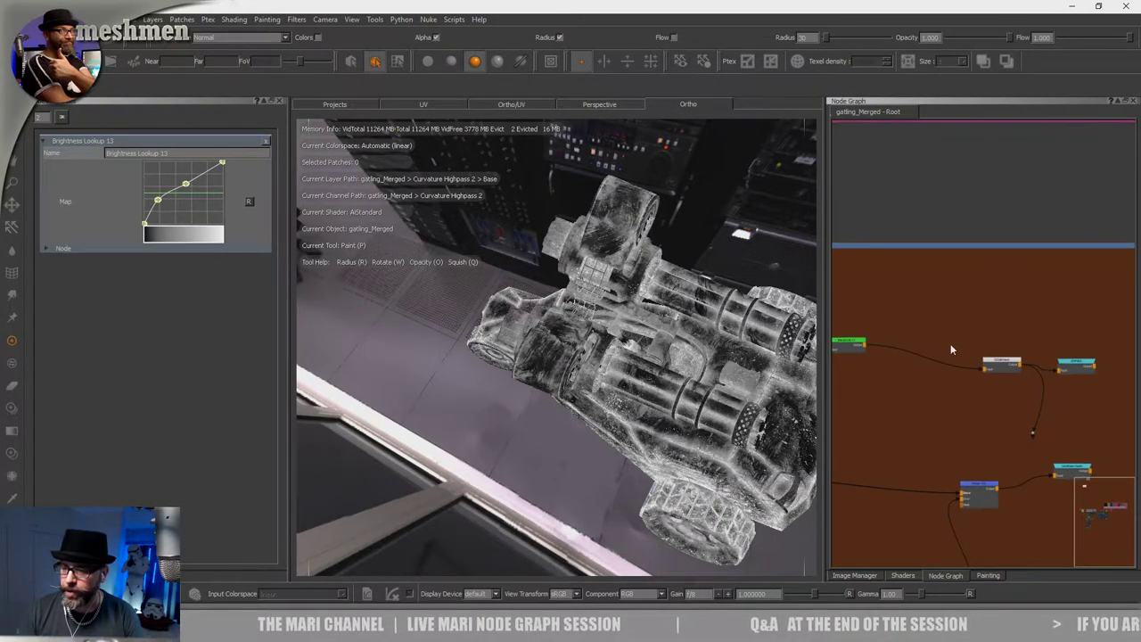
# Rearrange the dirtMask transmitter, ISODirtmask and Bake Point 17 nodes to leave room between Bake Point 17 and ISODirtmask.
pyautogui.scroll(3, 1007, 346)
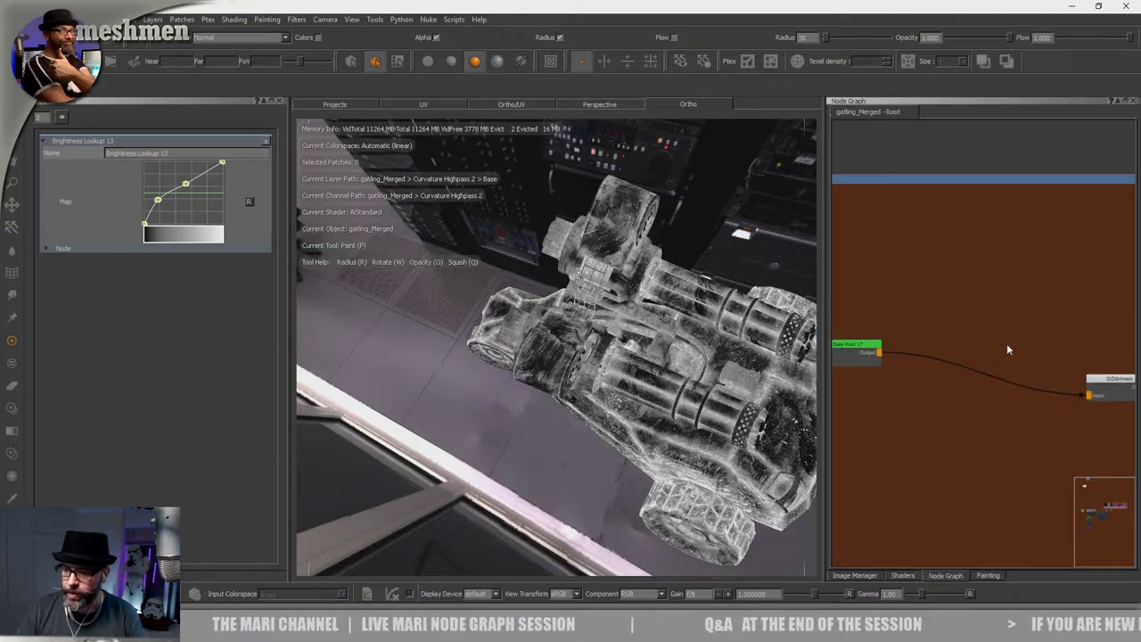
pyautogui.scroll(-3, 930, 333)
pyautogui.moveTo(921, 333)
pyautogui.mouseDown(button='middle')
pyautogui.moveTo(956, 333)
pyautogui.moveTo(905, 346)
pyautogui.mouseUp(button='middle')
pyautogui.scroll(2, 1075, 347)
pyautogui.moveTo(1085, 394); pyautogui.dragTo(1095, 336)
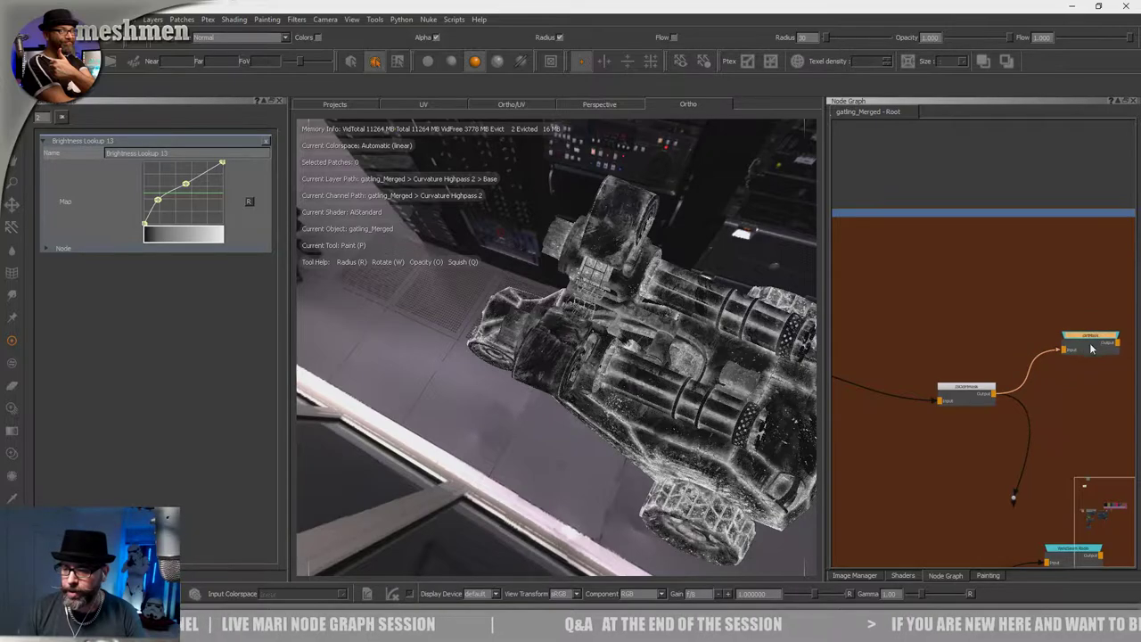
pyautogui.moveTo(961, 400); pyautogui.dragTo(989, 371)
pyautogui.moveTo(922, 373); pyautogui.dragTo(973, 348, button='middle')
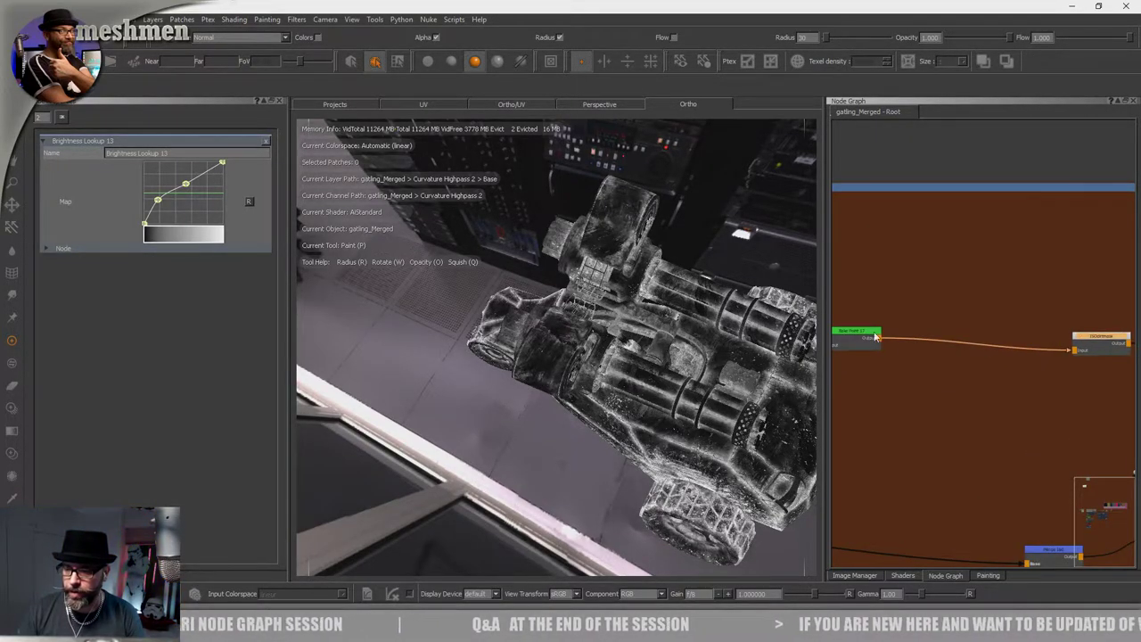
pyautogui.moveTo(874, 336); pyautogui.dragTo(858, 343)
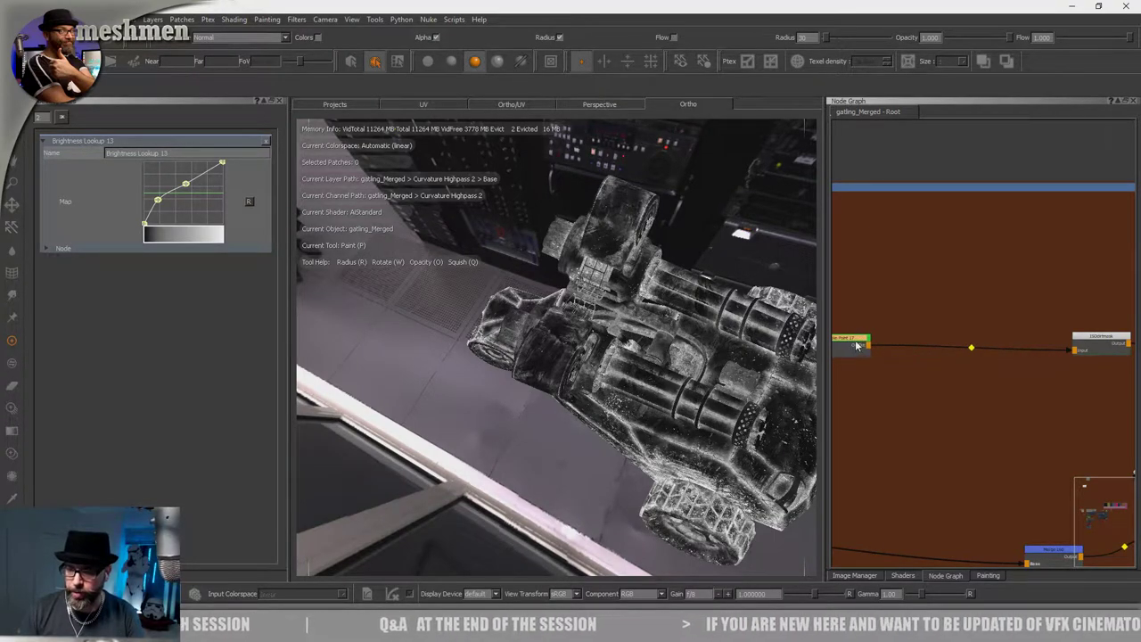
# Paste the copied Brightness Lookup node into the connection between Bake Point 17 and ISODirtmask and open its properties.
pyautogui.hotkey('ctrl', 'v')
pyautogui.moveTo(946, 341); pyautogui.dragTo(973, 339)
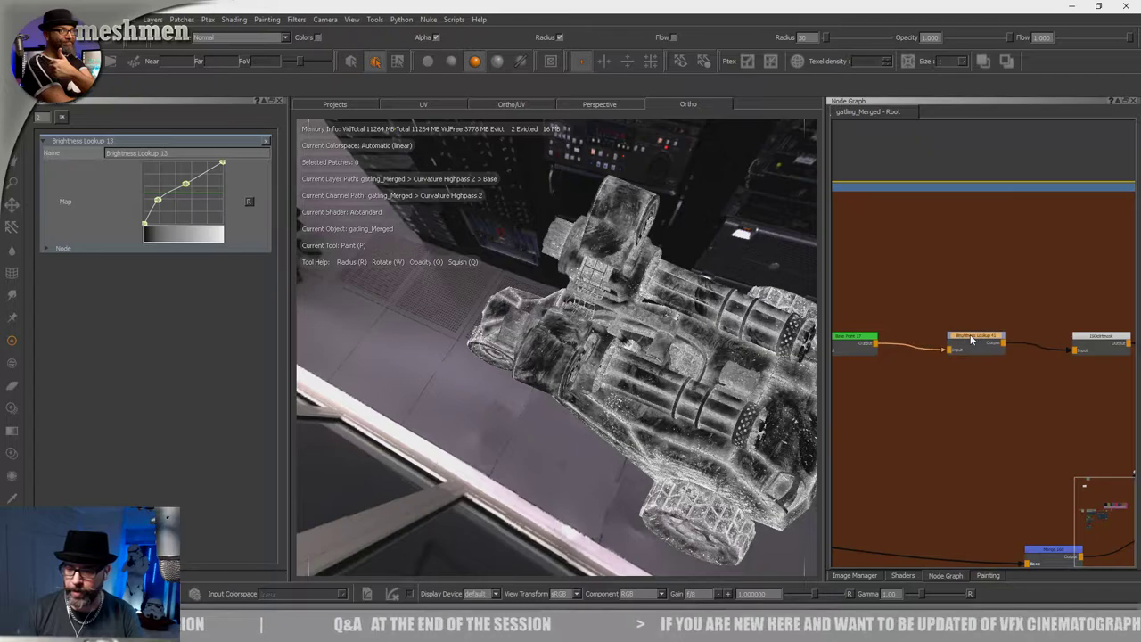
pyautogui.doubleClick(974, 338)
# Check the mask on the whole vehicle and move the pasted Brightness Lookup node closer to ISODirtmask.
pyautogui.keyDown('alt'); pyautogui.moveTo(705, 374); pyautogui.dragTo(758, 378); pyautogui.keyUp('alt')
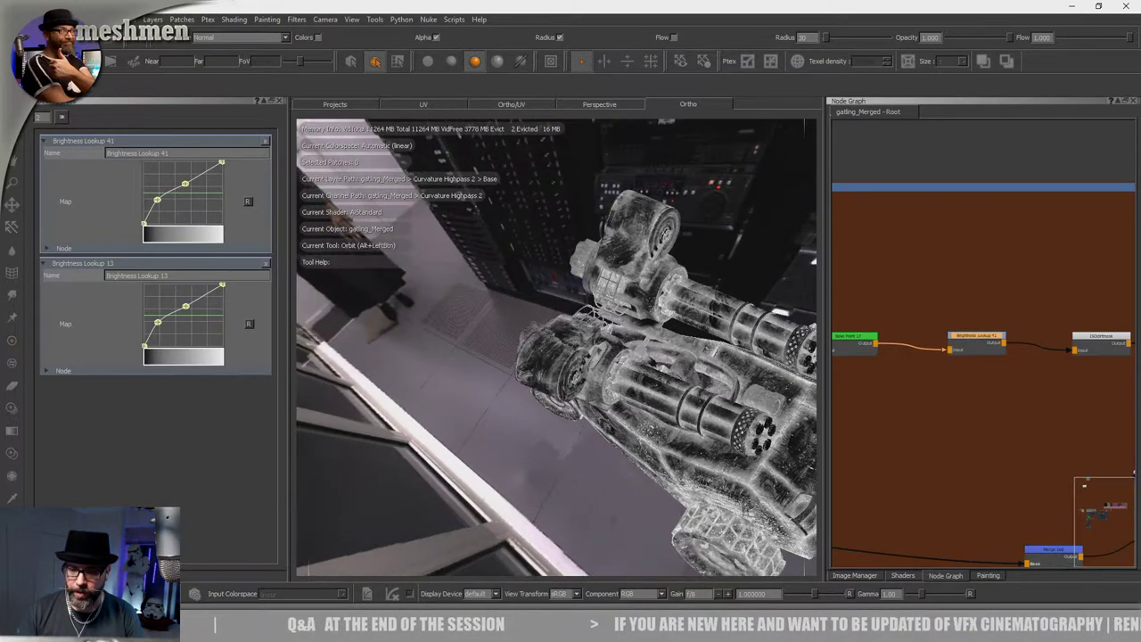
pyautogui.keyDown('alt'); pyautogui.moveTo(757, 378); pyautogui.dragTo(770, 378, button='right'); pyautogui.keyUp('alt')
pyautogui.click(1037, 398)
pyautogui.moveTo(978, 348); pyautogui.dragTo(1008, 341)
pyautogui.moveTo(998, 371); pyautogui.dragTo(853, 396, button='middle')
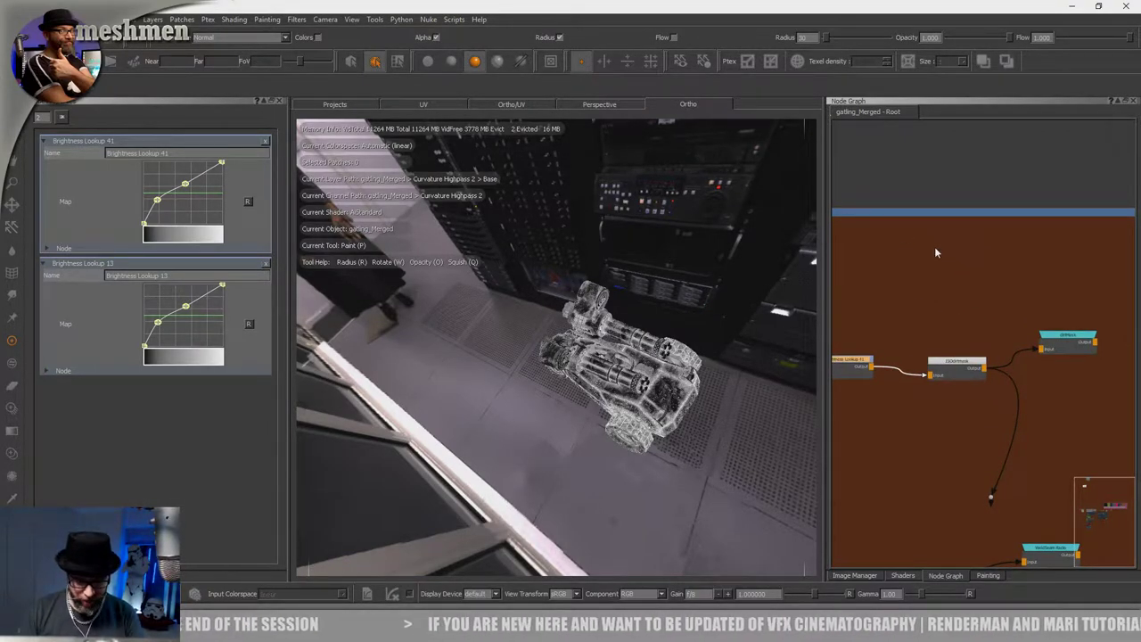
# Jump to the Colout bookmark and bring the surrounding material backdrops into view.
pyautogui.press('j')
pyautogui.doubleClick(853, 282)
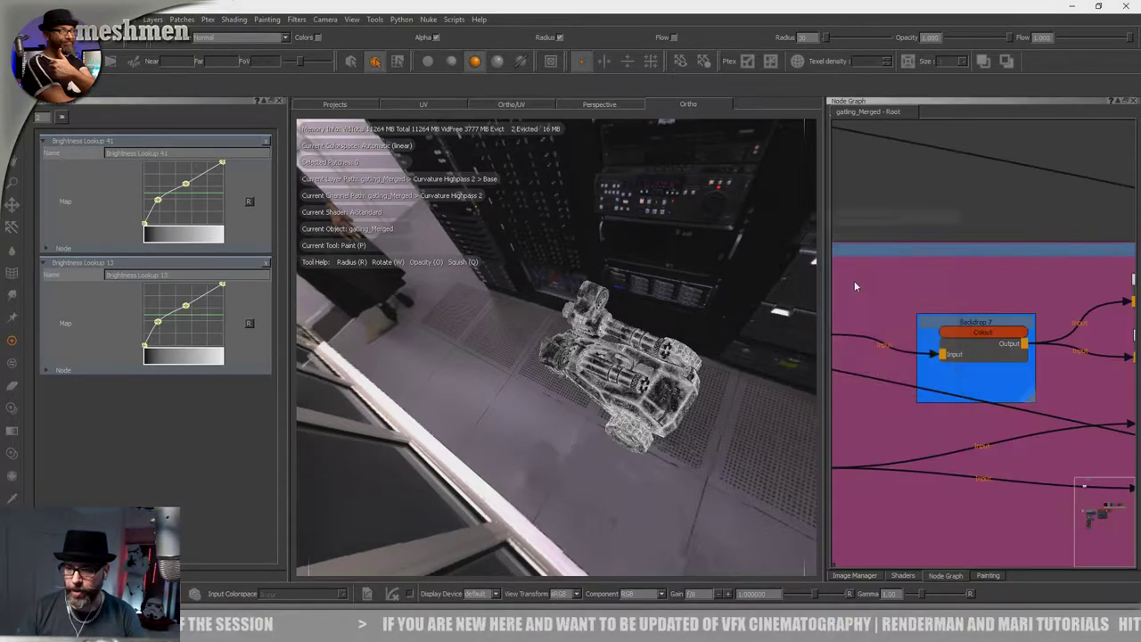
pyautogui.scroll(-5, 981, 294)
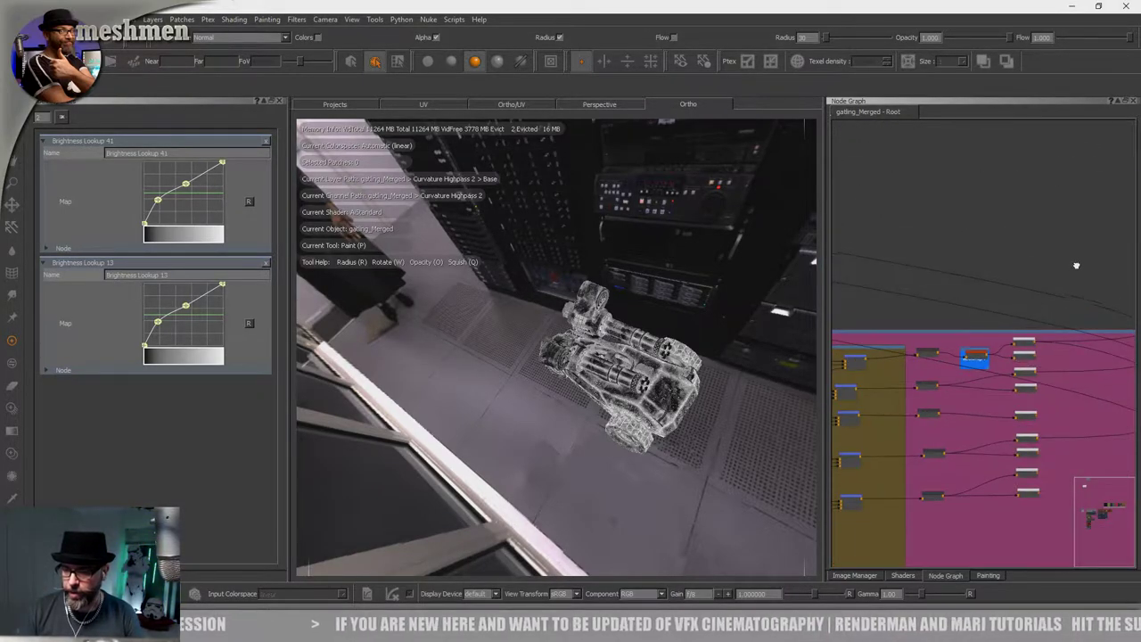
pyautogui.moveTo(939, 427); pyautogui.dragTo(1076, 265, button='middle')
# Widen the node graph and delete the original Brightness Lookup 13 node from the masks backdrop below Dirt.
pyautogui.moveTo(822, 317); pyautogui.dragTo(605, 317)
pyautogui.scroll(4, 881, 364)
pyautogui.moveTo(818, 419); pyautogui.dragTo(952, 213, button='middle')
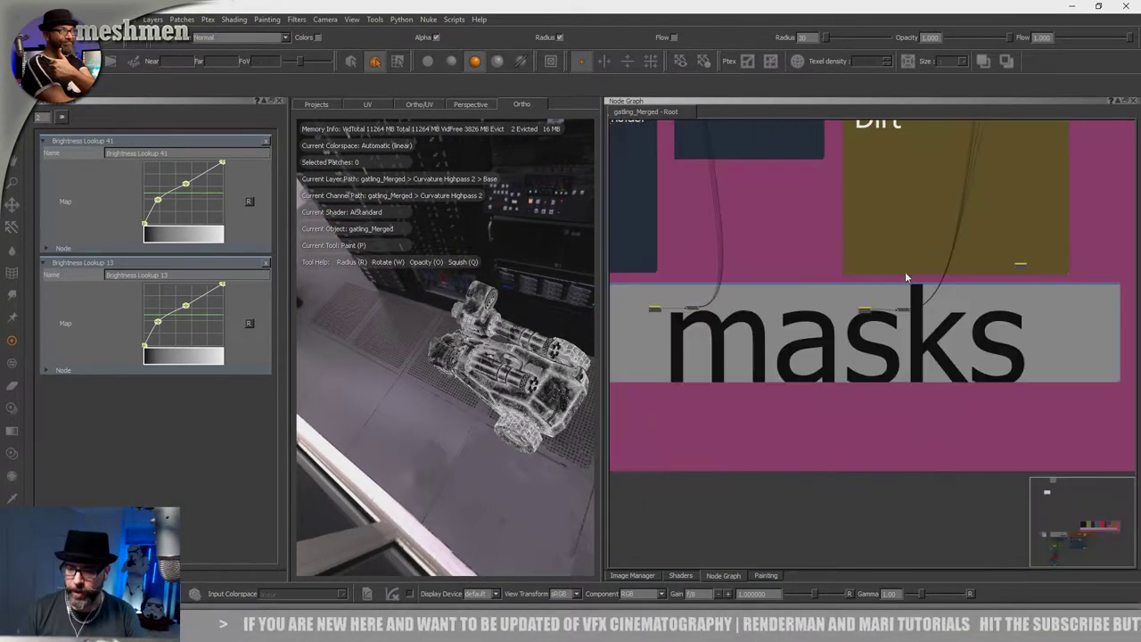
pyautogui.scroll(5, 905, 277)
pyautogui.click(916, 389)
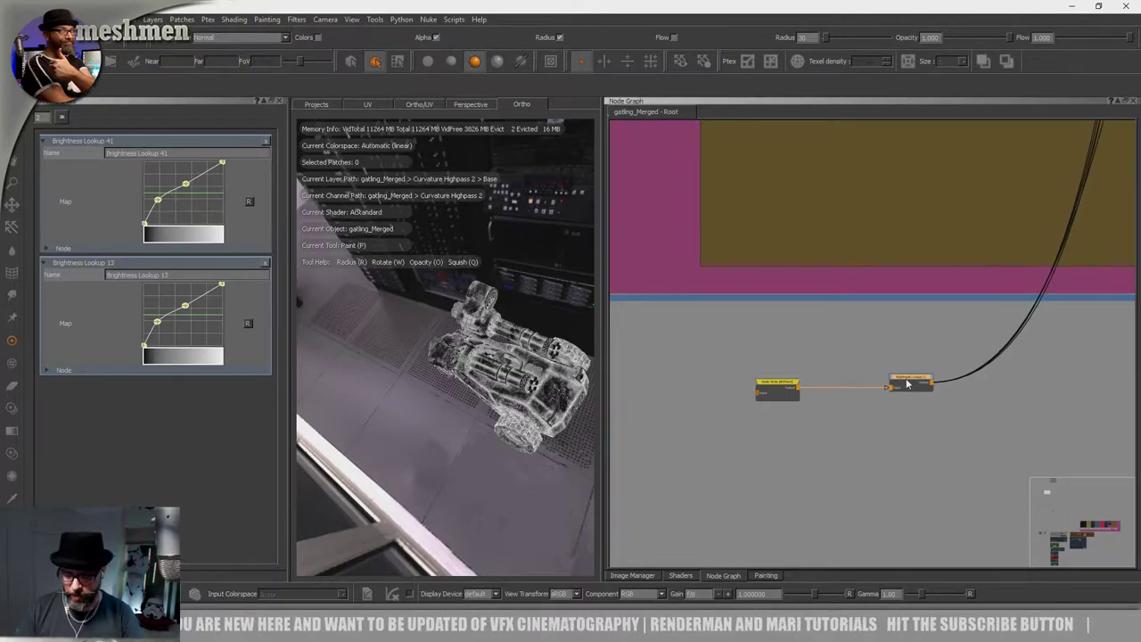
pyautogui.press('Delete')
# Shift the dirtMask radio node slightly and open its list of radio transmitters, closing it without a selection.
pyautogui.click(786, 389)
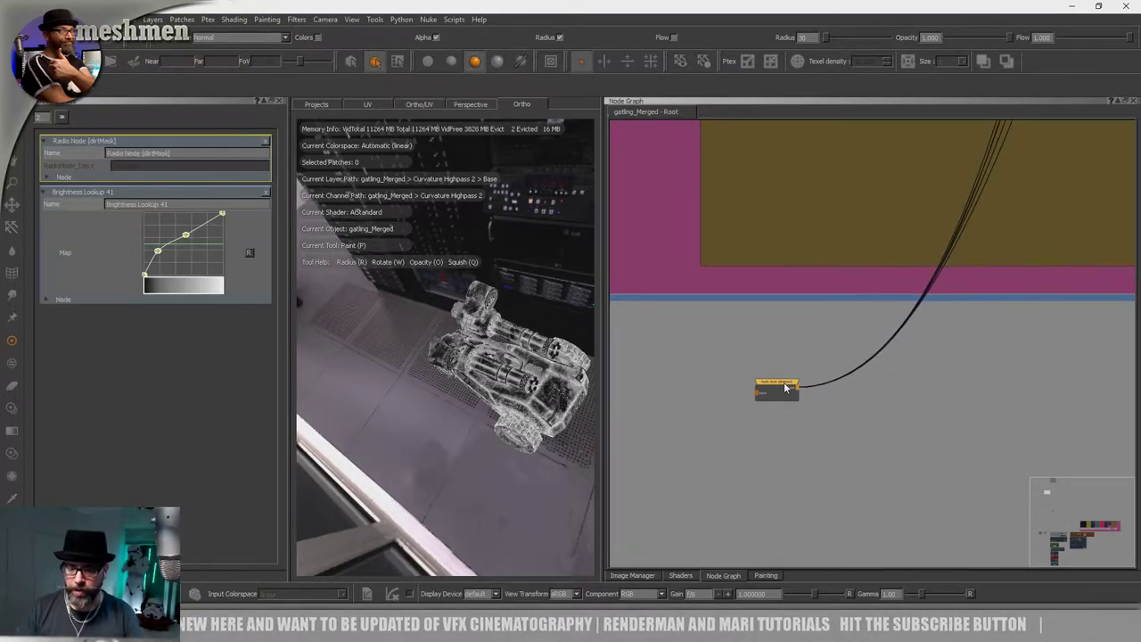
pyautogui.moveTo(785, 388); pyautogui.dragTo(791, 385)
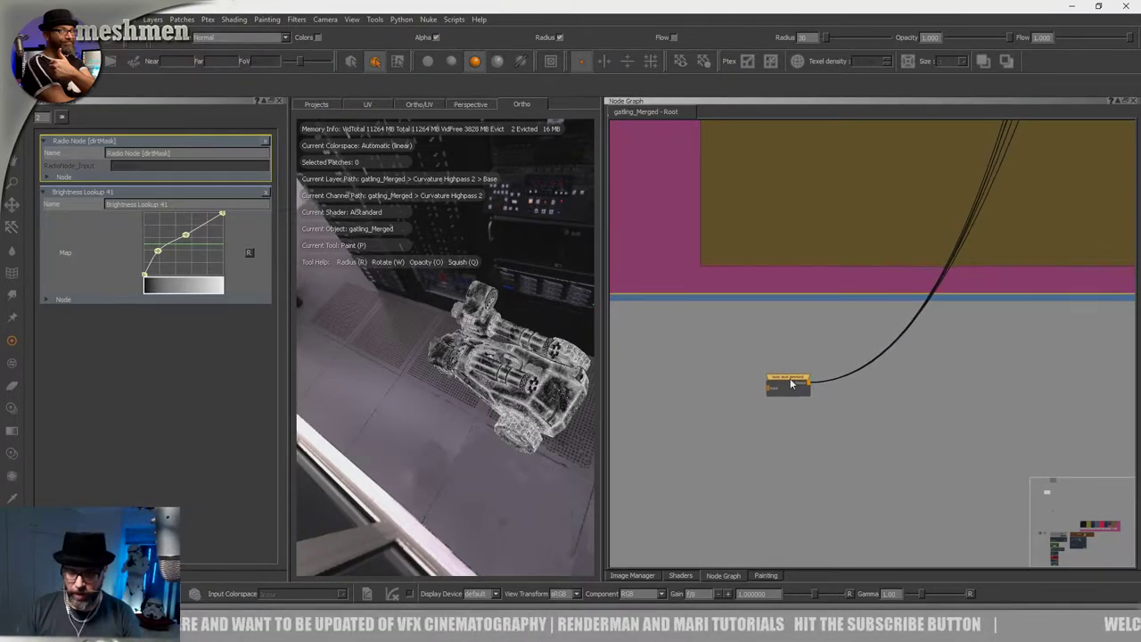
pyautogui.doubleClick(786, 385)
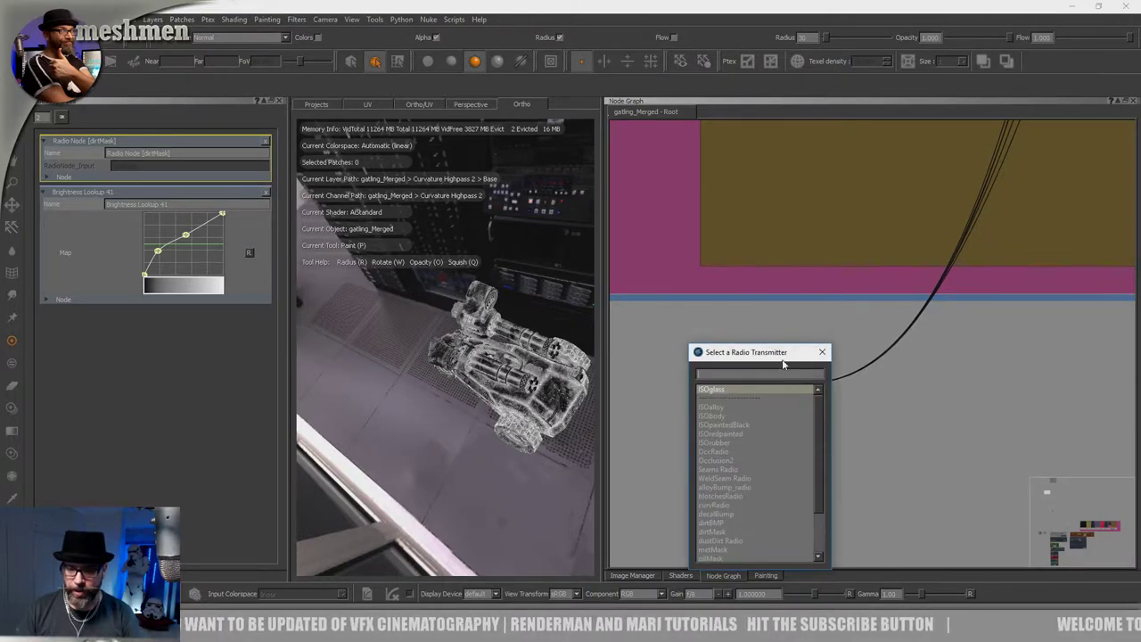
pyautogui.press('Escape')
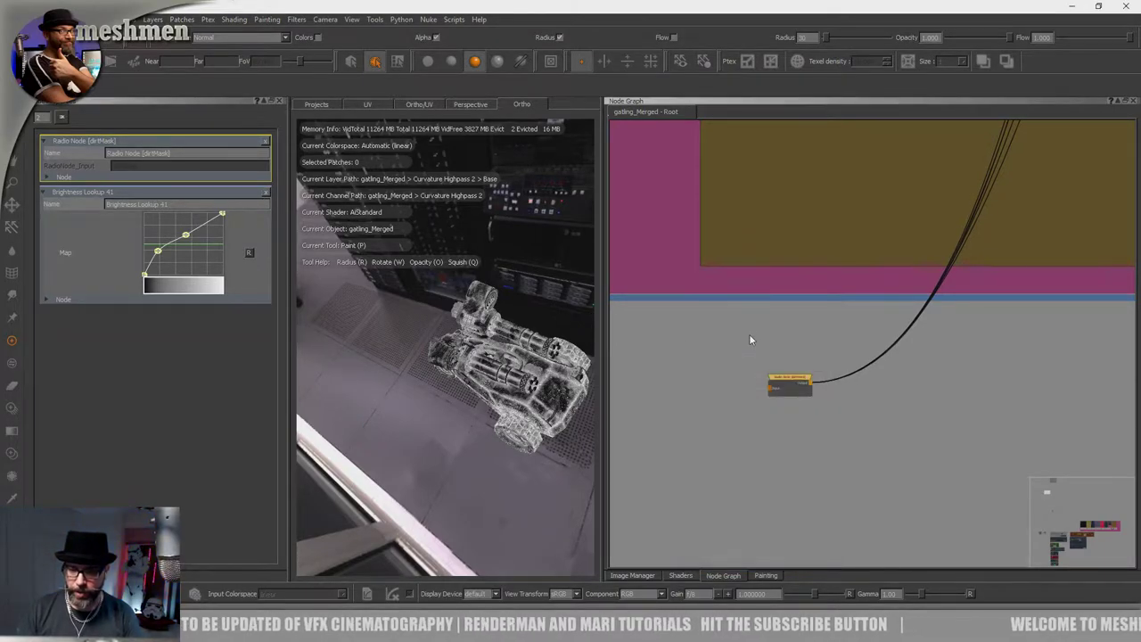
# Jump to the Dirtmask bookmark and follow the node chain to the ISODirtmask node and its dirtMask radio transmitter.
pyautogui.scroll(-3, 749, 407)
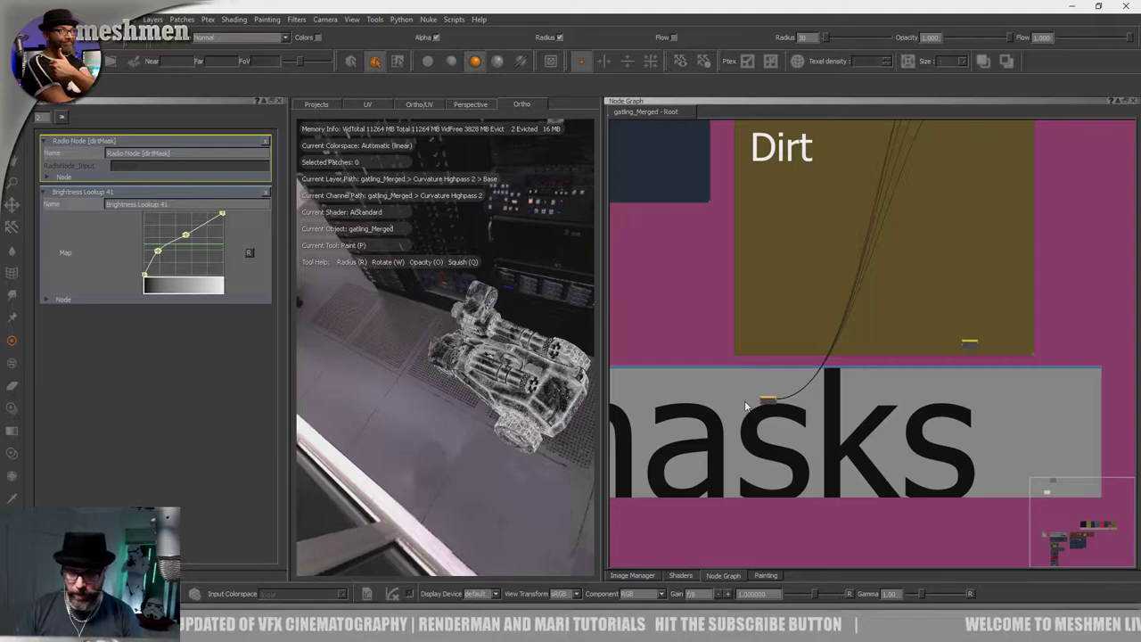
pyautogui.press('j')
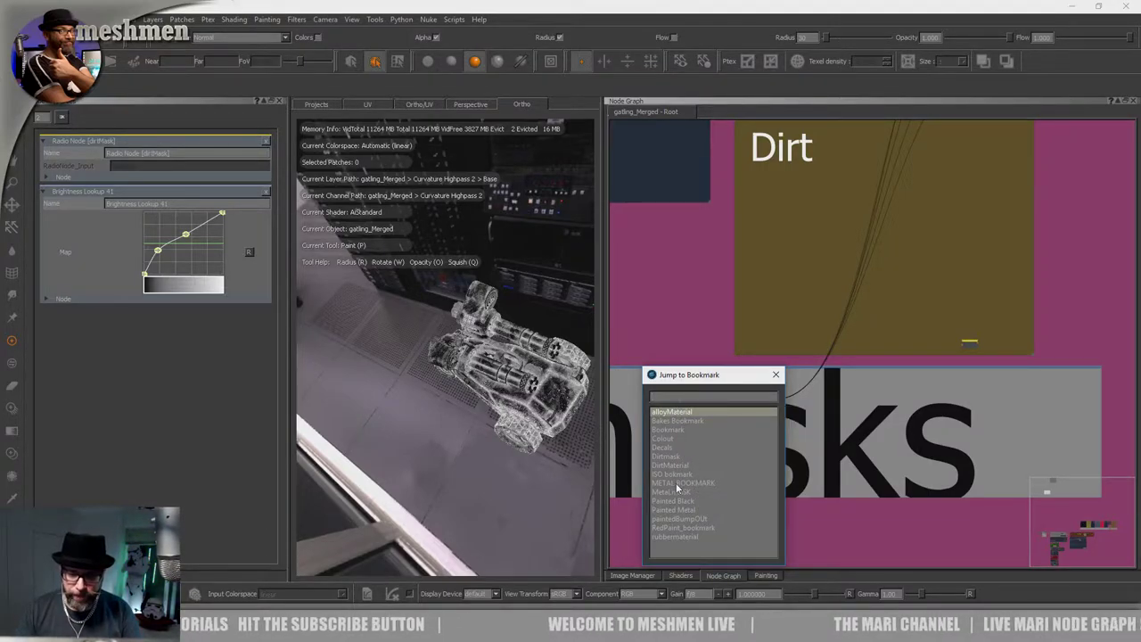
pyautogui.click(669, 457)
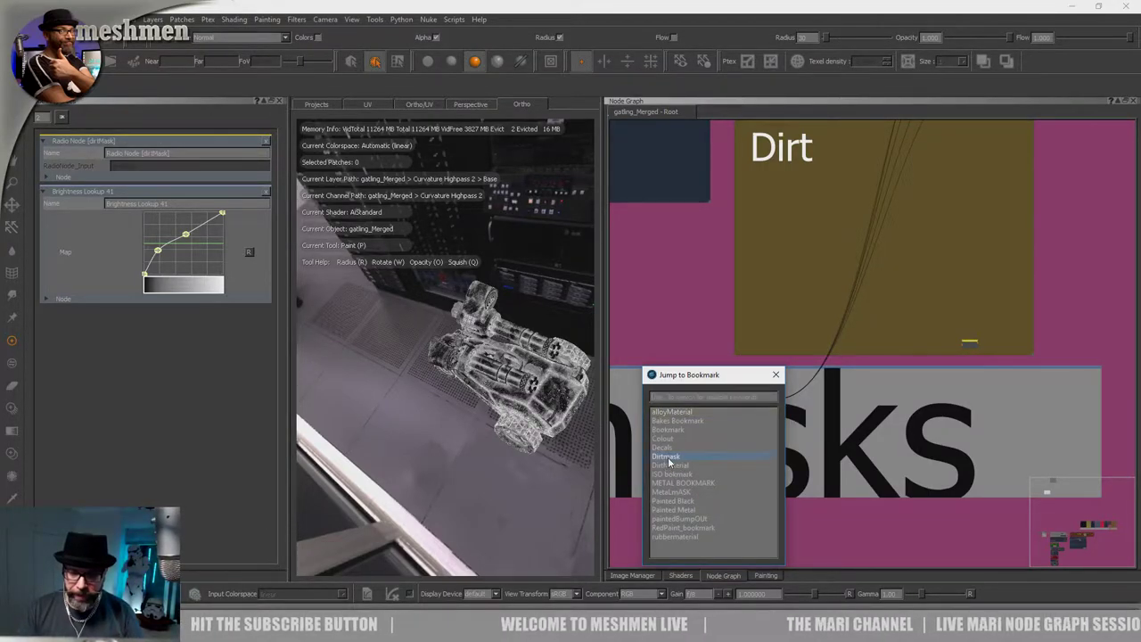
pyautogui.doubleClick(668, 458)
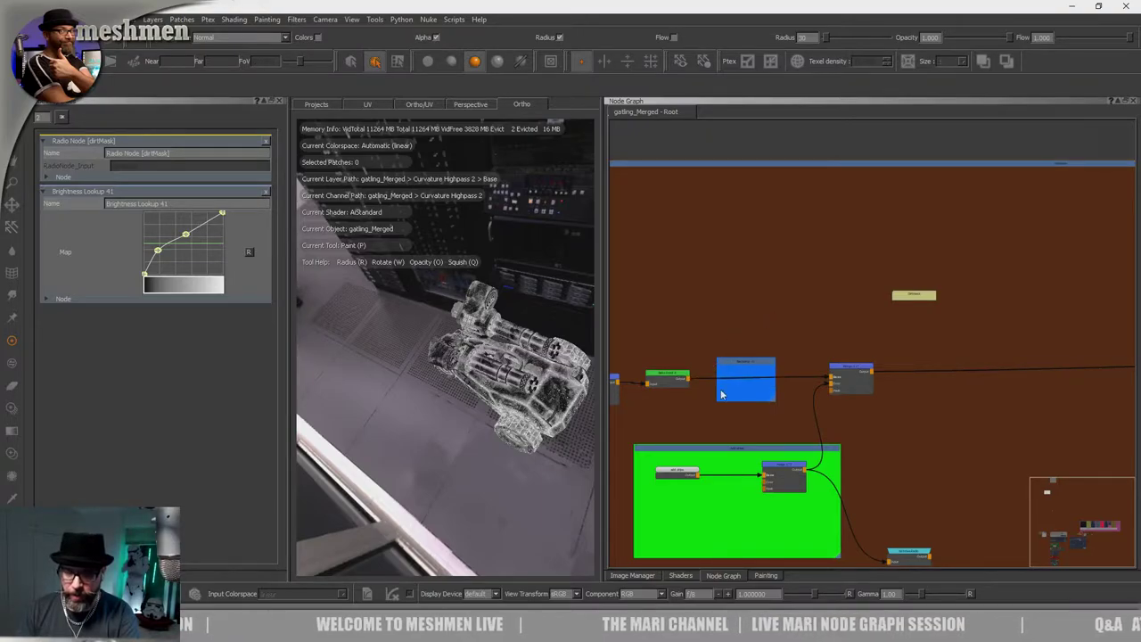
pyautogui.moveTo(867, 373); pyautogui.dragTo(646, 361, button='middle')
pyautogui.moveTo(968, 359); pyautogui.dragTo(650, 358, button='middle')
pyautogui.moveTo(1061, 362); pyautogui.dragTo(697, 371, button='middle')
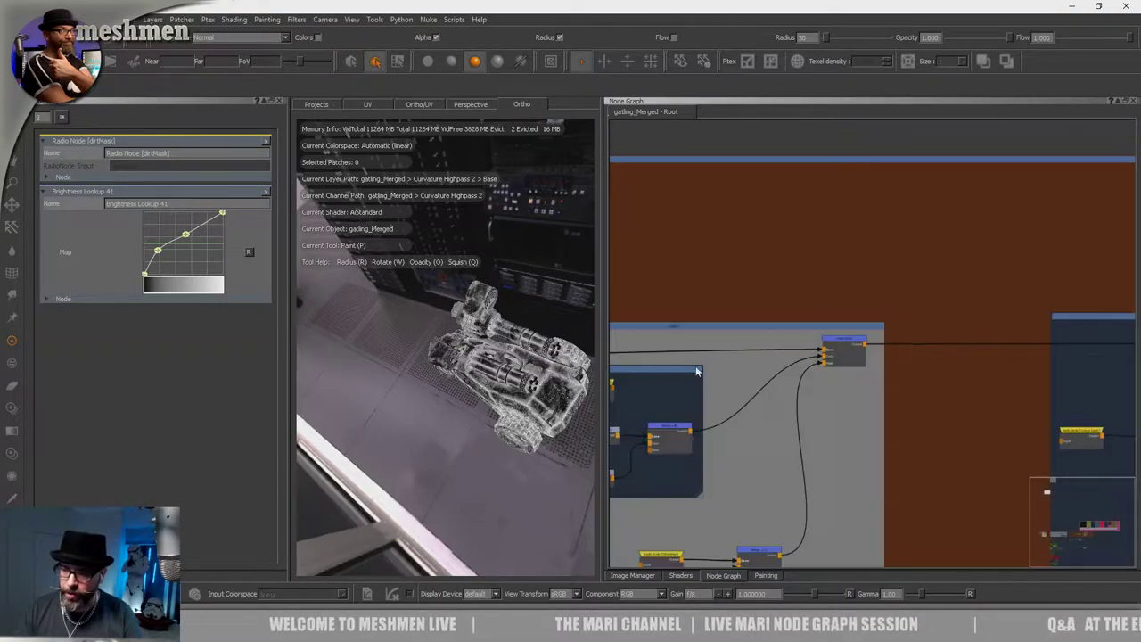
pyautogui.moveTo(1032, 392); pyautogui.dragTo(719, 394, button='middle')
pyautogui.scroll(-3, 942, 382)
pyautogui.moveTo(1027, 375); pyautogui.dragTo(603, 378, button='middle')
pyautogui.scroll(3, 748, 366)
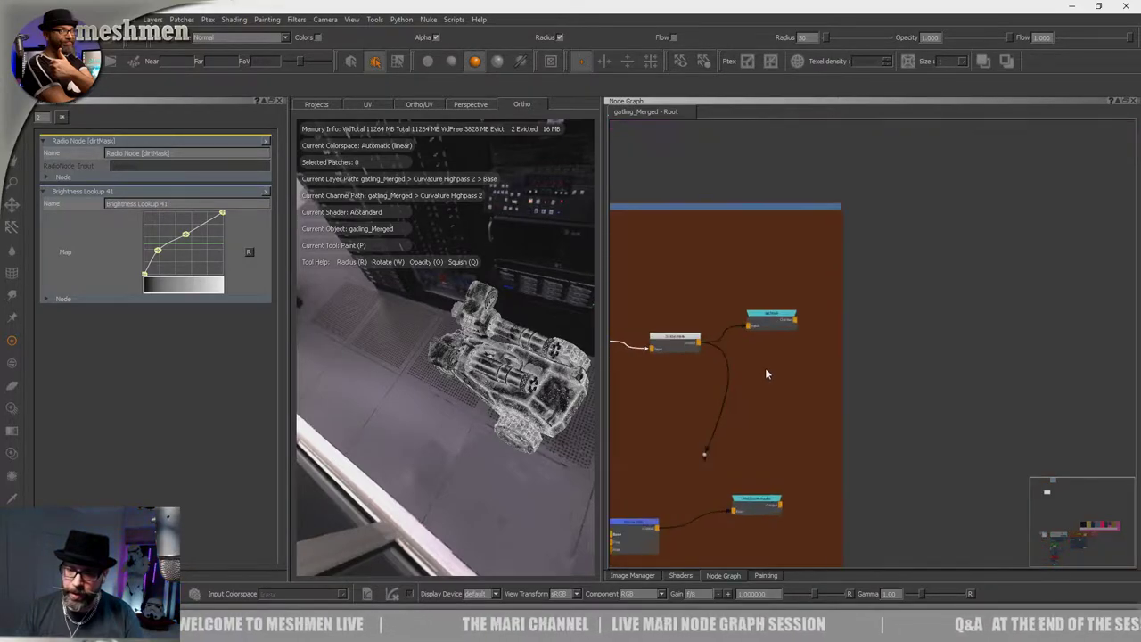
# Create a Bookmark node above ISODirtmask and rename it DirtMask.
pyautogui.press('Tab')
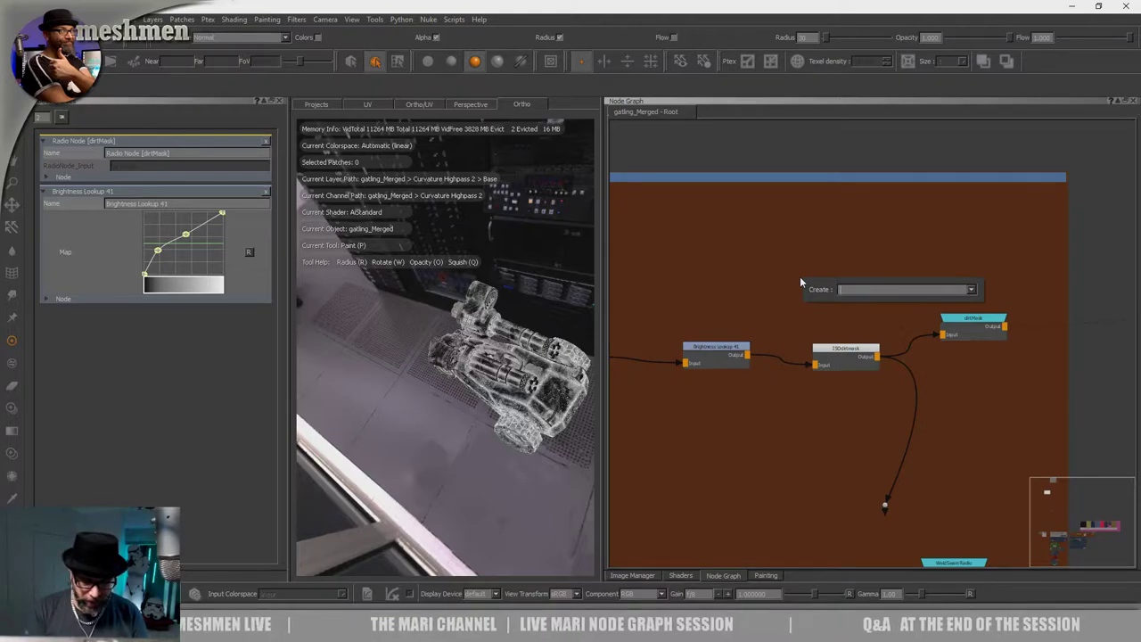
pyautogui.write('bookmark')
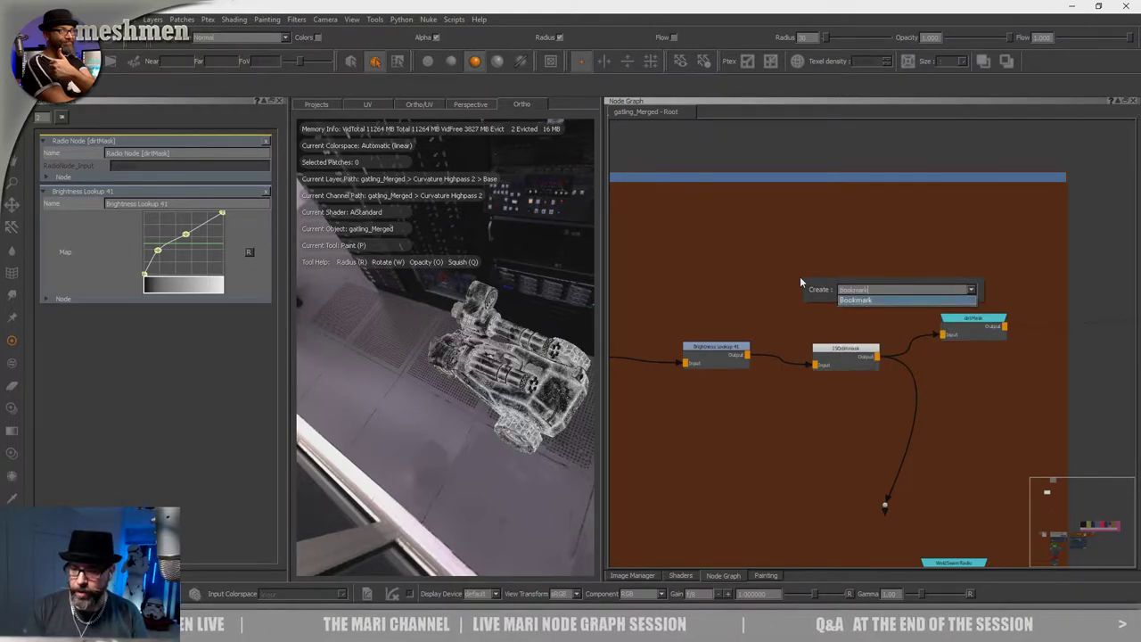
pyautogui.press('Return')
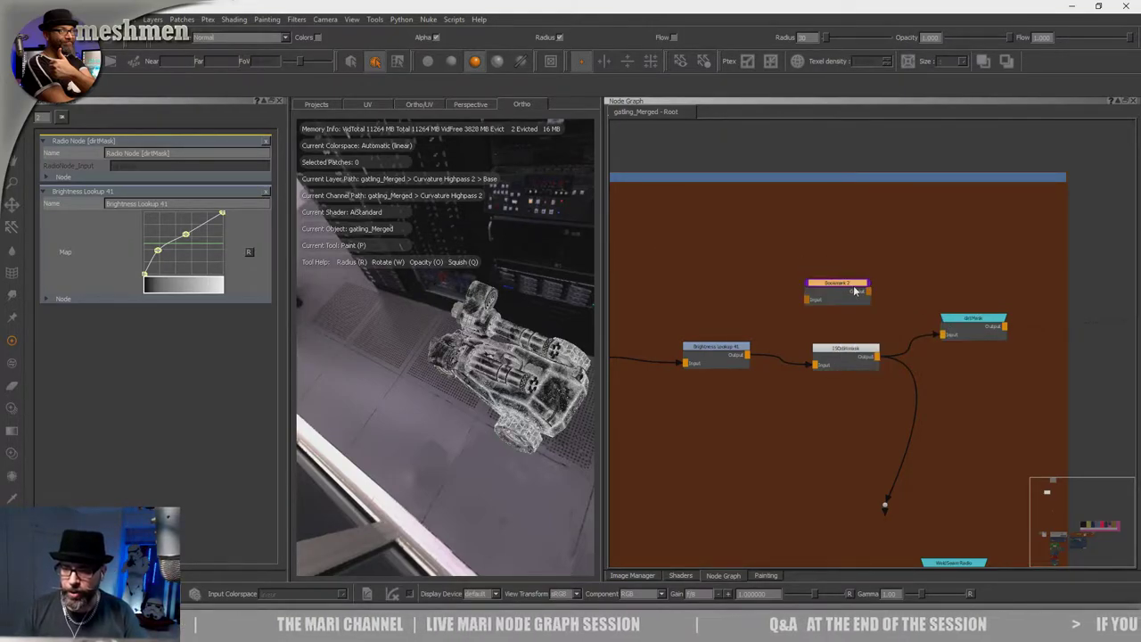
pyautogui.moveTo(839, 285)
pyautogui.mouseDown()
pyautogui.moveTo(854, 285)
pyautogui.moveTo(844, 283)
pyautogui.mouseUp()
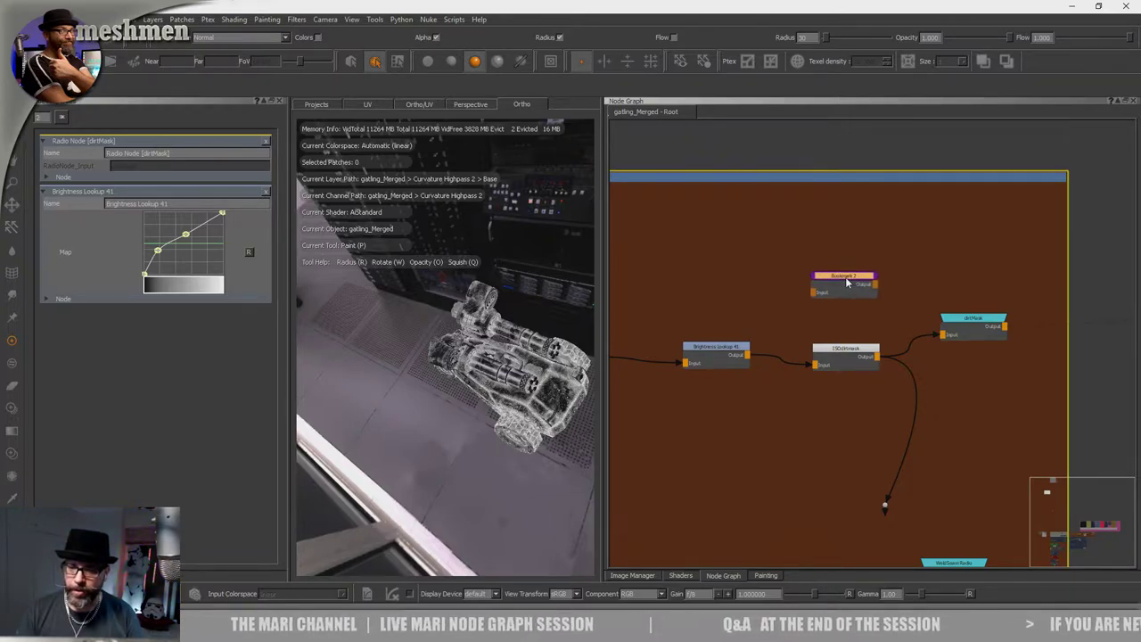
pyautogui.doubleClick(851, 283)
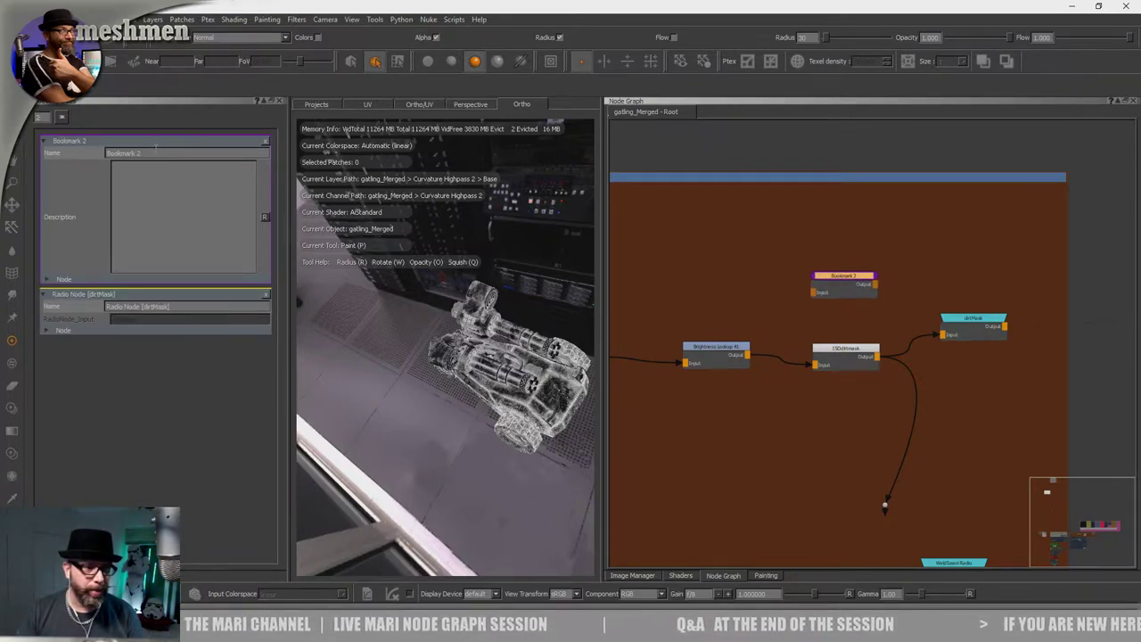
pyautogui.moveTo(156, 152); pyautogui.dragTo(43, 142)
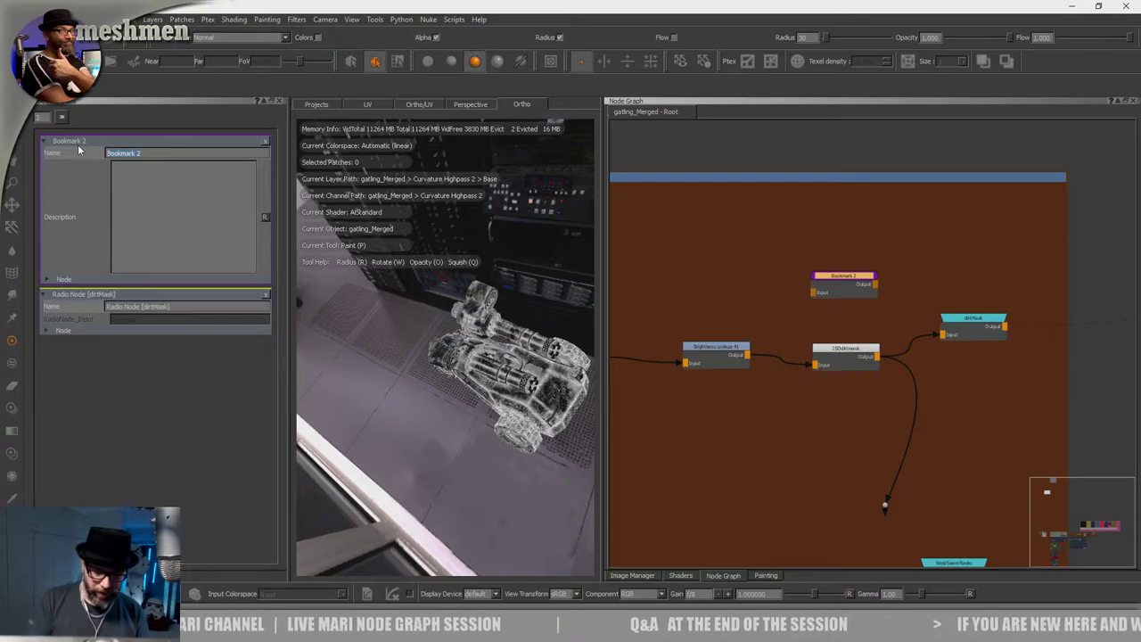
pyautogui.write('DirtMask')
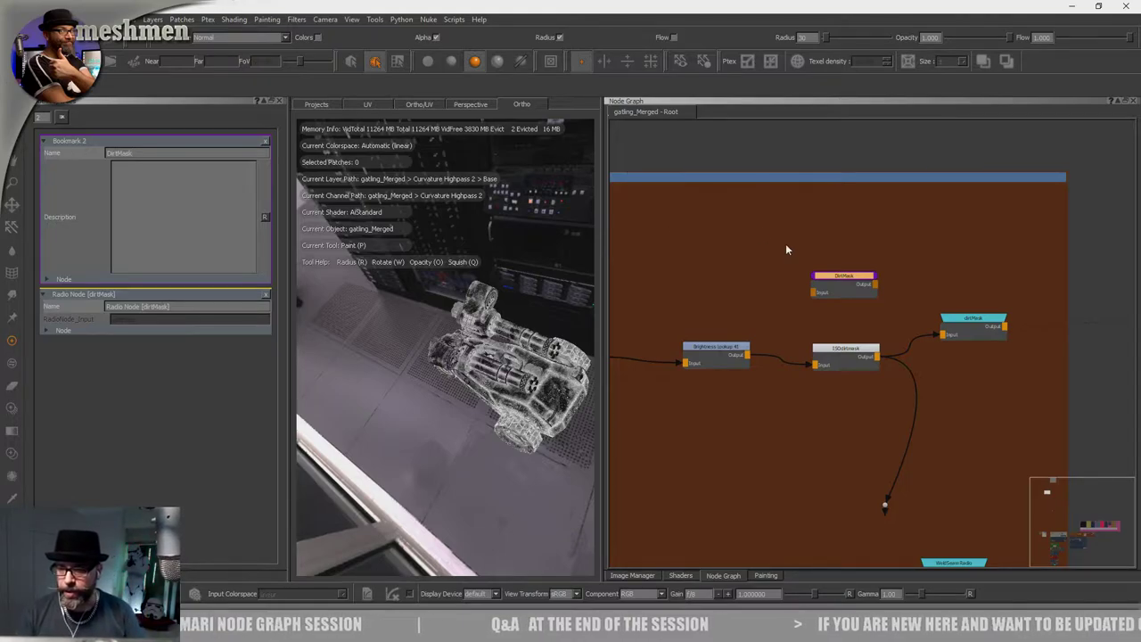
# Space out the Brightness Lookup 41, ISODirtmask, DirtMask bookmark and radio transmitter nodes with small position adjustments.
pyautogui.moveTo(716, 349); pyautogui.dragTo(702, 349)
pyautogui.moveTo(847, 355); pyautogui.dragTo(841, 355)
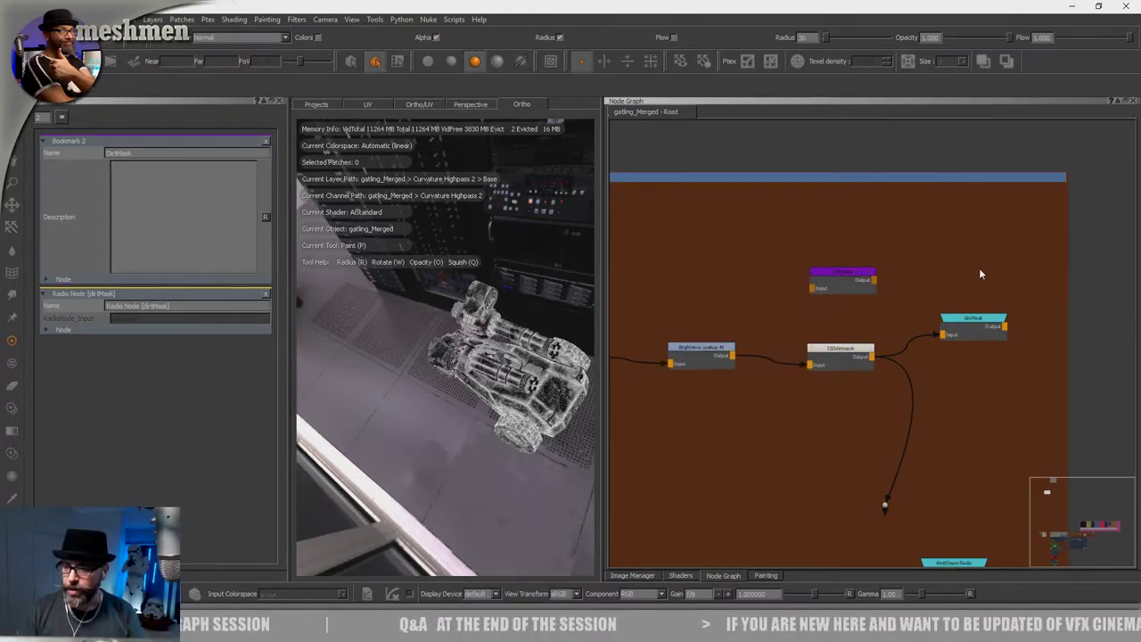
pyautogui.moveTo(975, 319); pyautogui.dragTo(976, 311)
pyautogui.moveTo(837, 282); pyautogui.dragTo(831, 279)
pyautogui.click(971, 315)
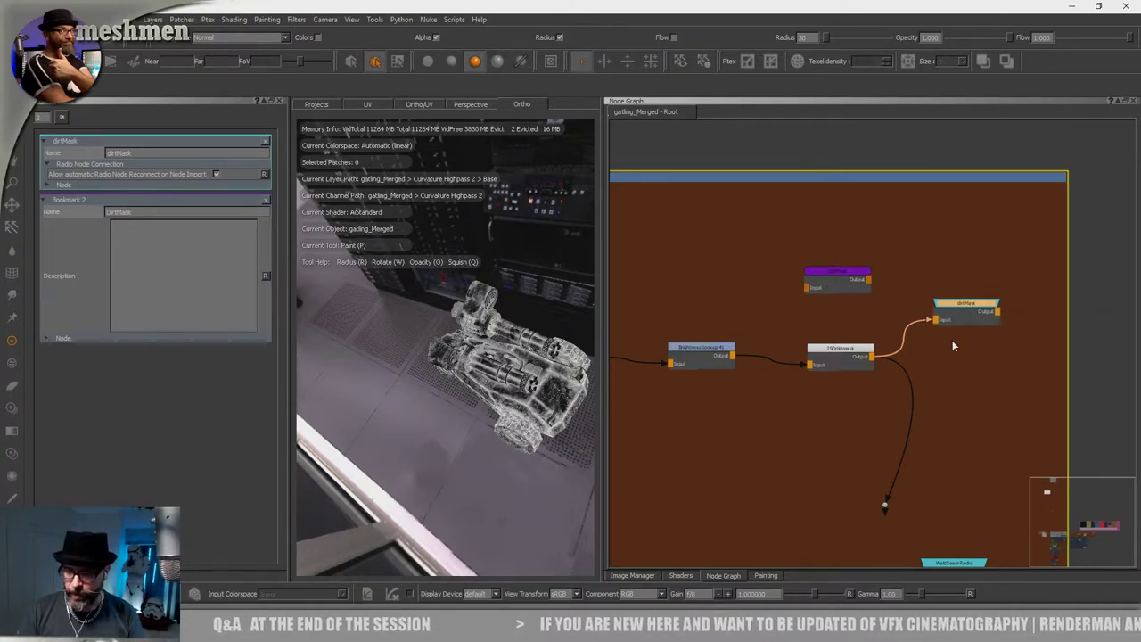
pyautogui.moveTo(952, 340); pyautogui.dragTo(881, 270, button='middle')
pyautogui.moveTo(910, 378); pyautogui.dragTo(911, 367, button='middle')
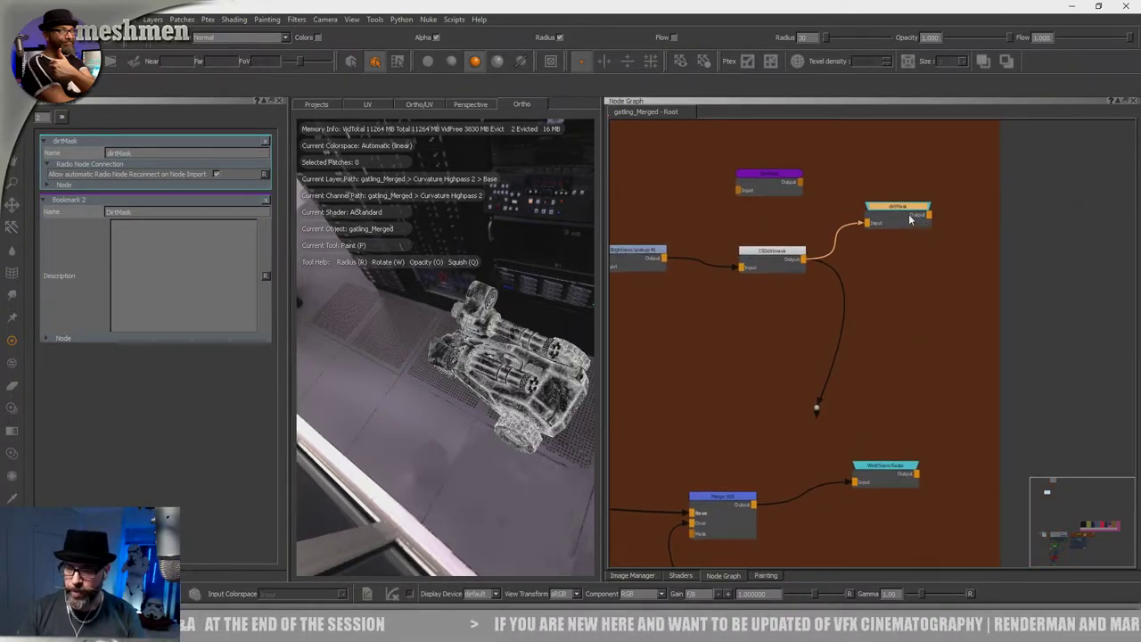
pyautogui.click(909, 218)
pyautogui.moveTo(873, 467)
pyautogui.mouseDown()
pyautogui.moveTo(875, 477)
pyautogui.moveTo(873, 460)
pyautogui.mouseUp()
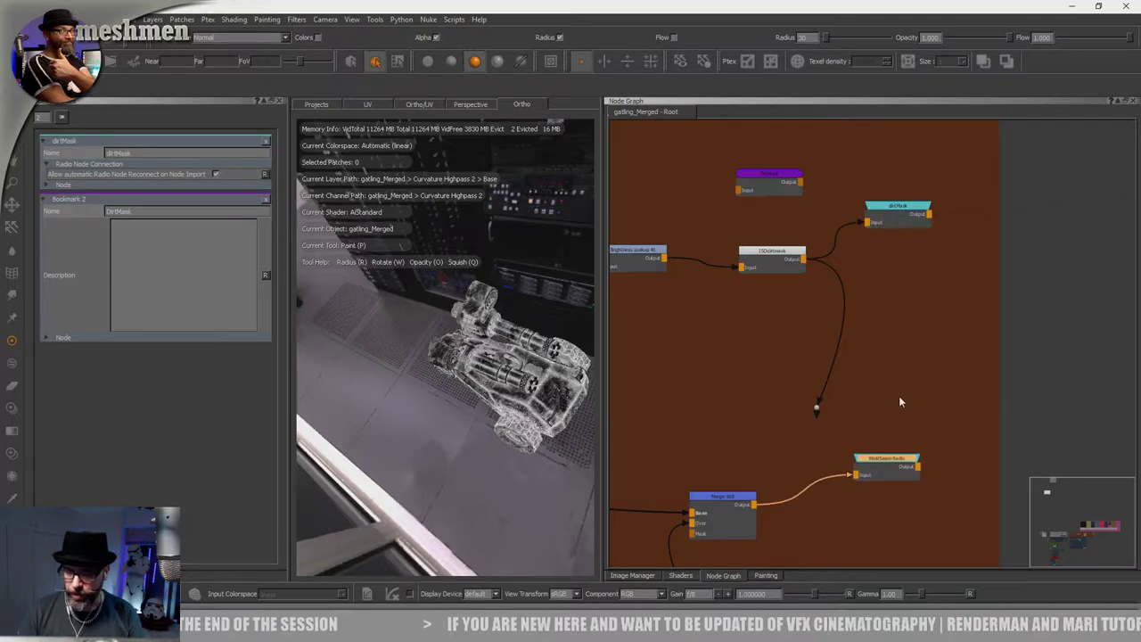
# Jump to the Colout bookmark and delete the Colout node inside Backdrop 7.
pyautogui.press('j')
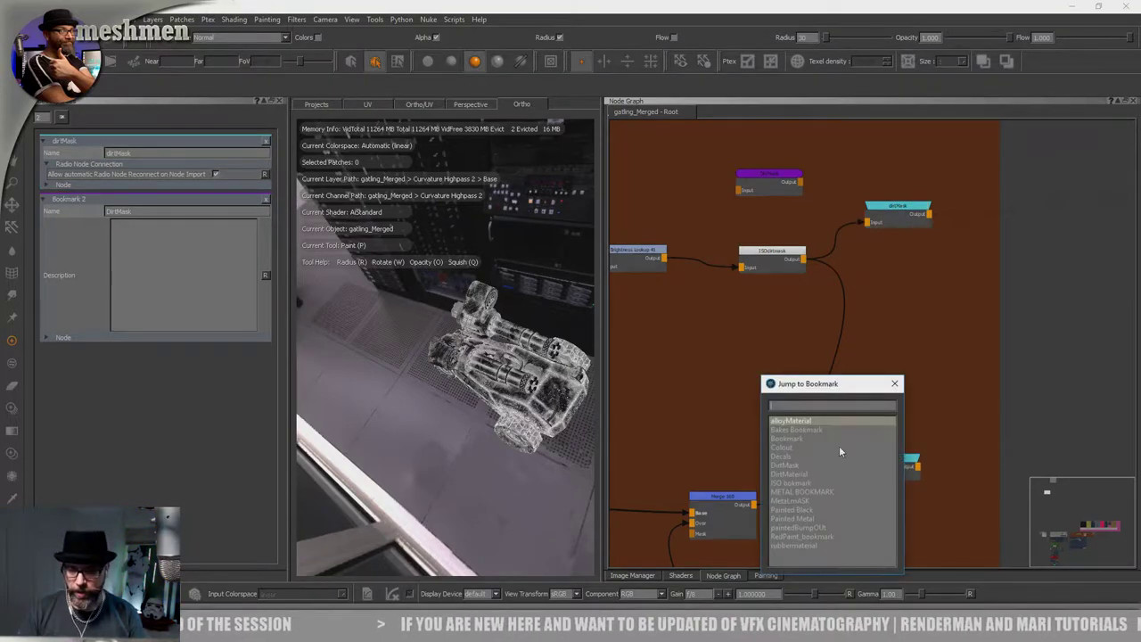
pyautogui.click(783, 447)
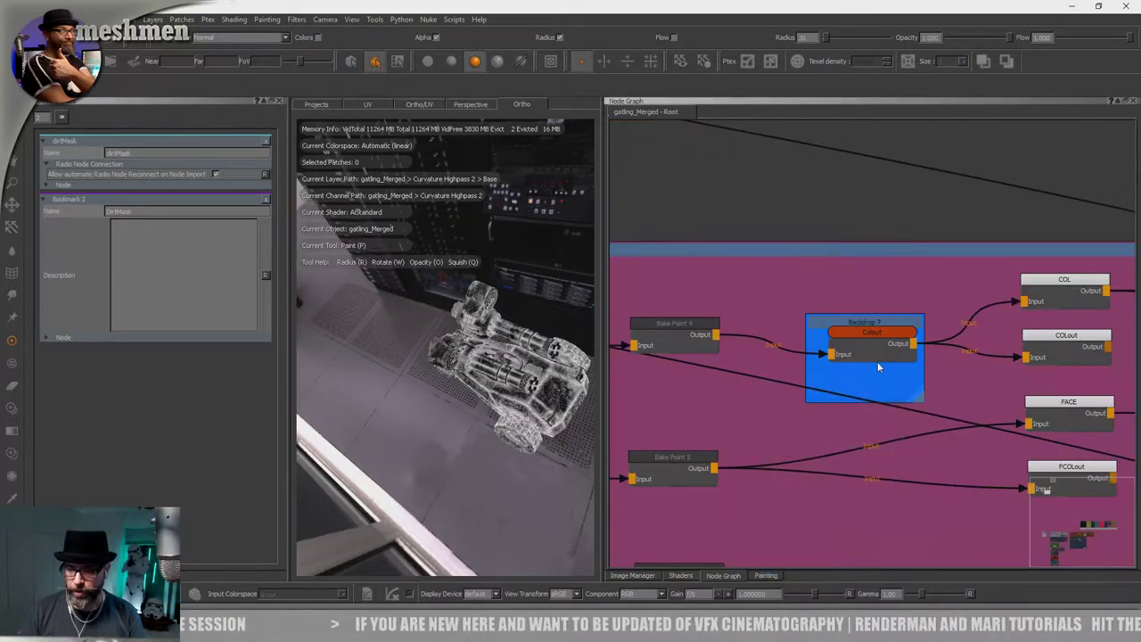
pyautogui.moveTo(870, 348); pyautogui.dragTo(865, 346)
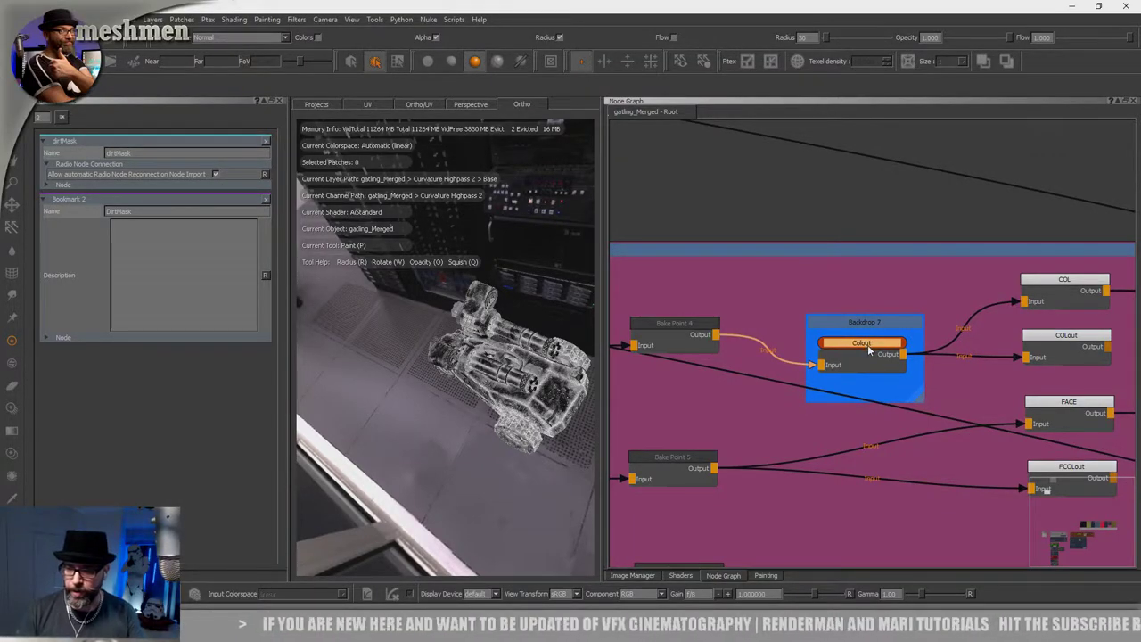
pyautogui.press('Delete')
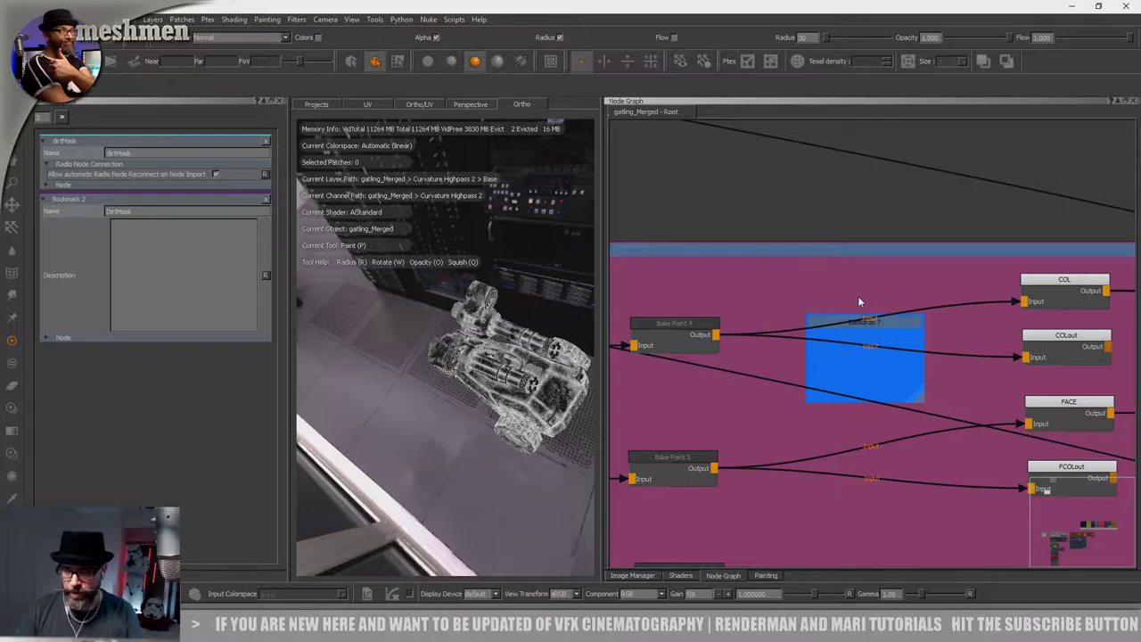
# Create a new Bookmark node and place it just above the blue Backdrop 7.
pyautogui.press('Tab')
pyautogui.write('book')
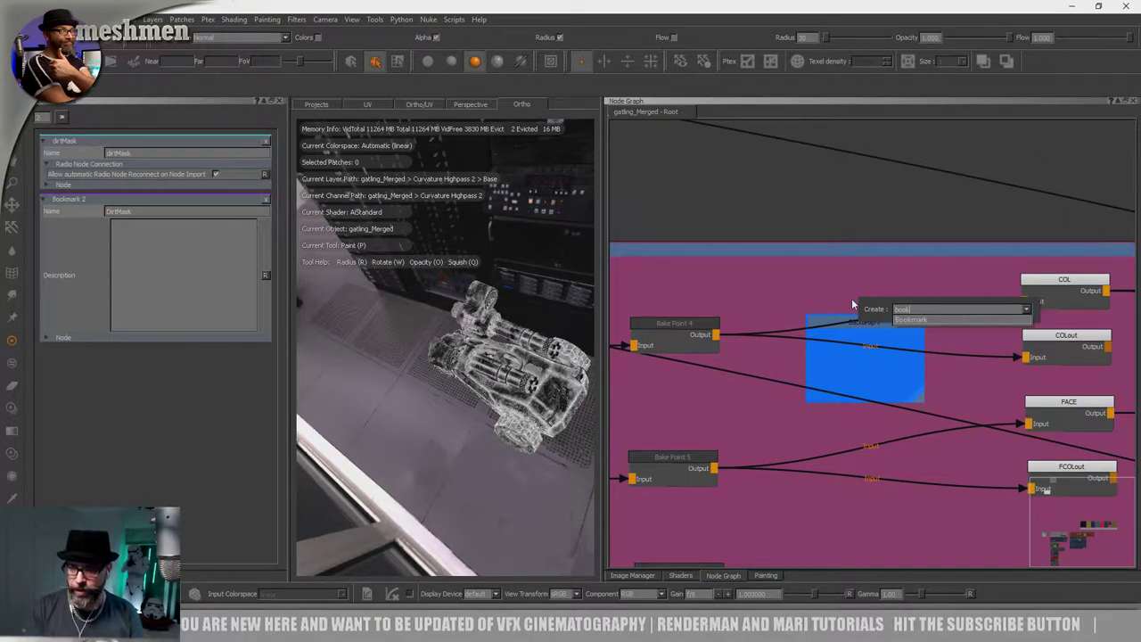
pyautogui.press('Return')
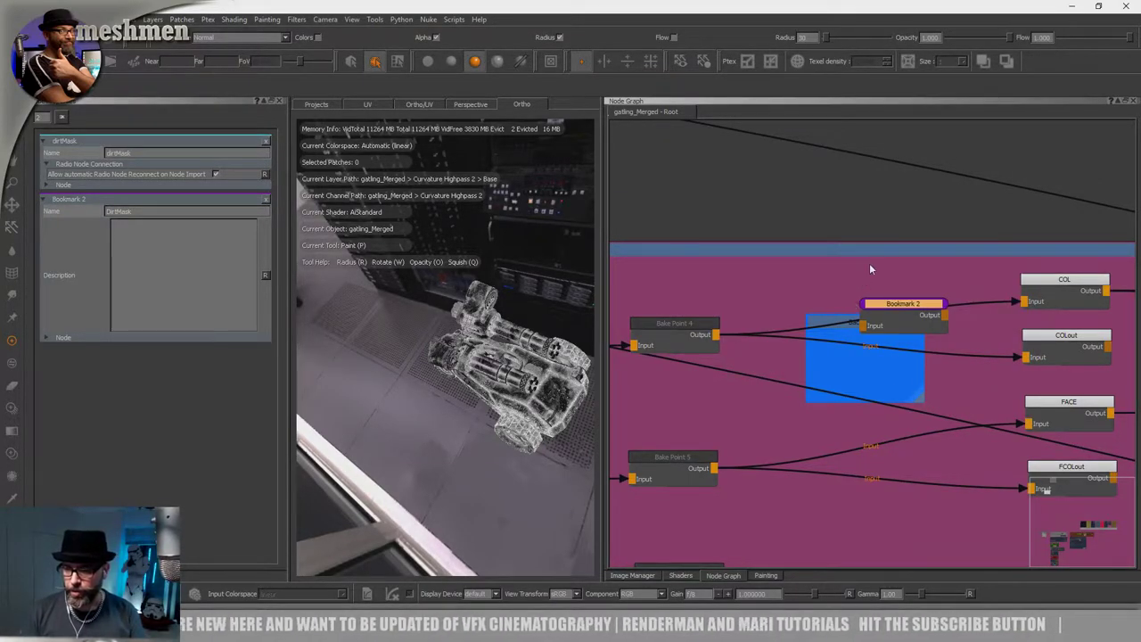
pyautogui.moveTo(900, 307); pyautogui.dragTo(861, 275)
pyautogui.keyDown('shift'); pyautogui.click(885, 324); pyautogui.keyUp('shift')
pyautogui.moveTo(885, 324); pyautogui.dragTo(885, 323)
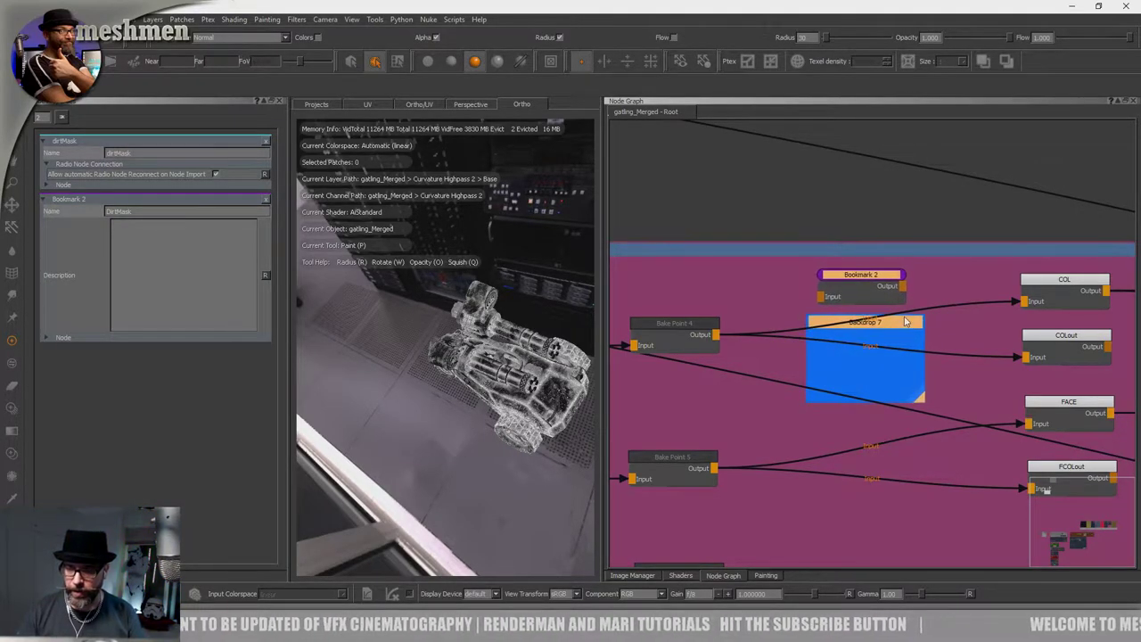
# Change the large magenta backdrop's background color to a pale pinkish grey.
pyautogui.click(899, 325)
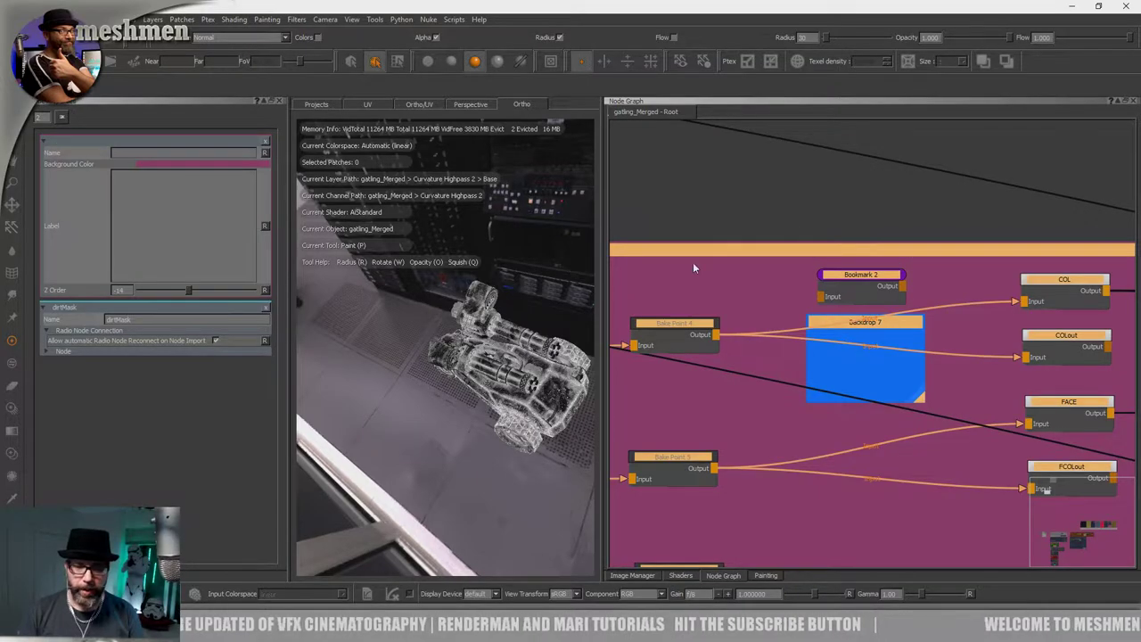
pyautogui.click(184, 165)
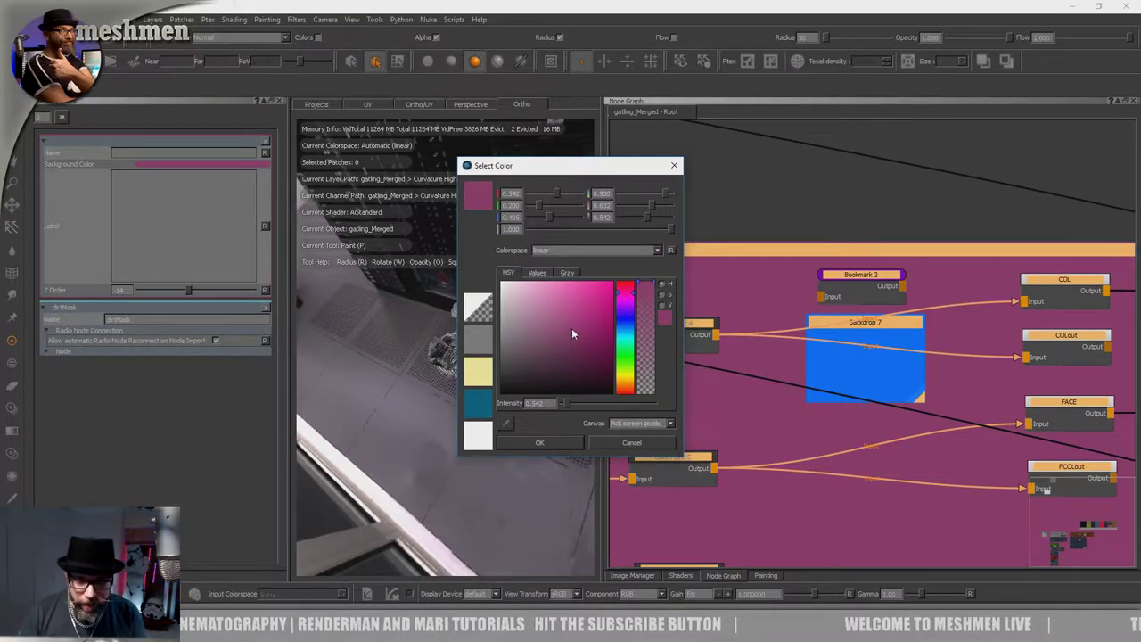
pyautogui.moveTo(571, 328); pyautogui.dragTo(512, 329)
pyautogui.click(560, 437)
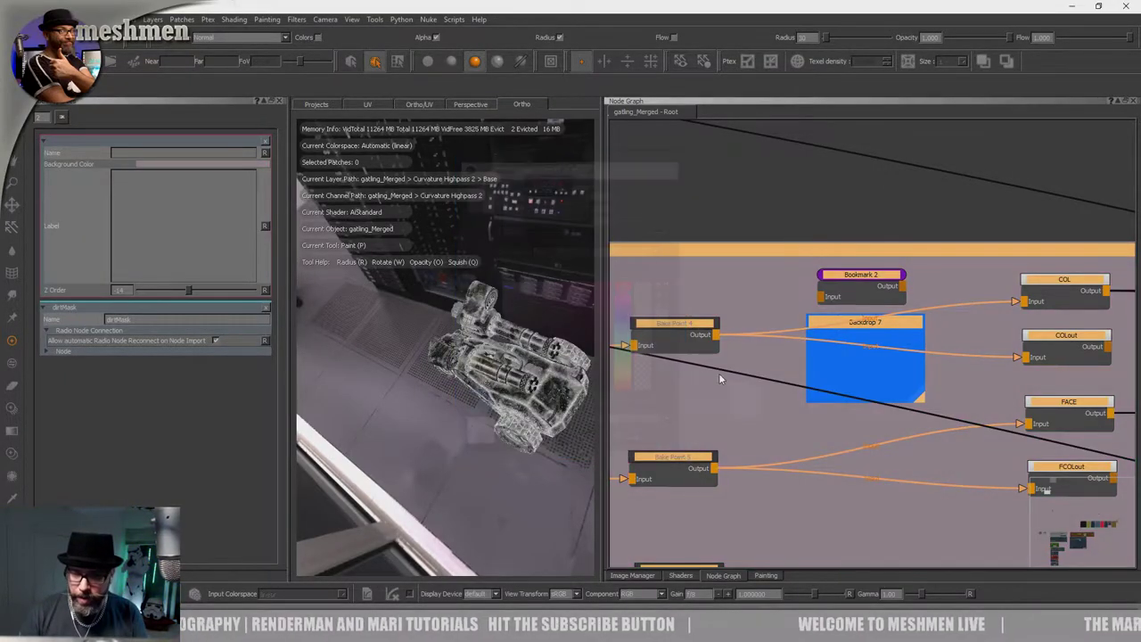
# Rename the new bookmark above Backdrop 7 to COL_out.
pyautogui.moveTo(864, 275); pyautogui.dragTo(861, 271)
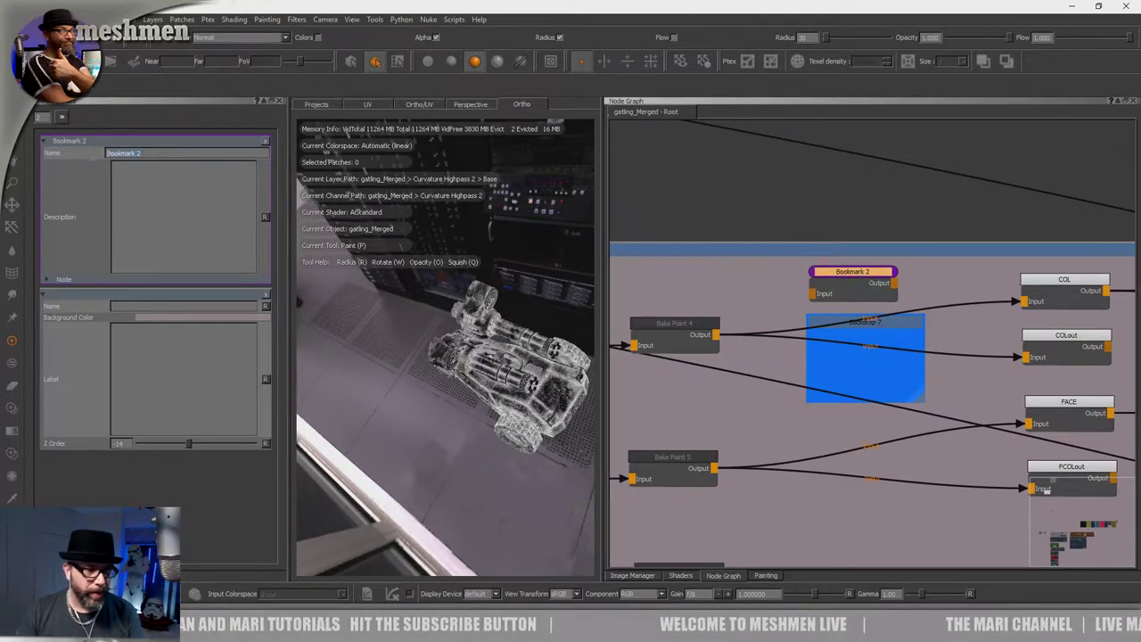
pyautogui.write('COL')
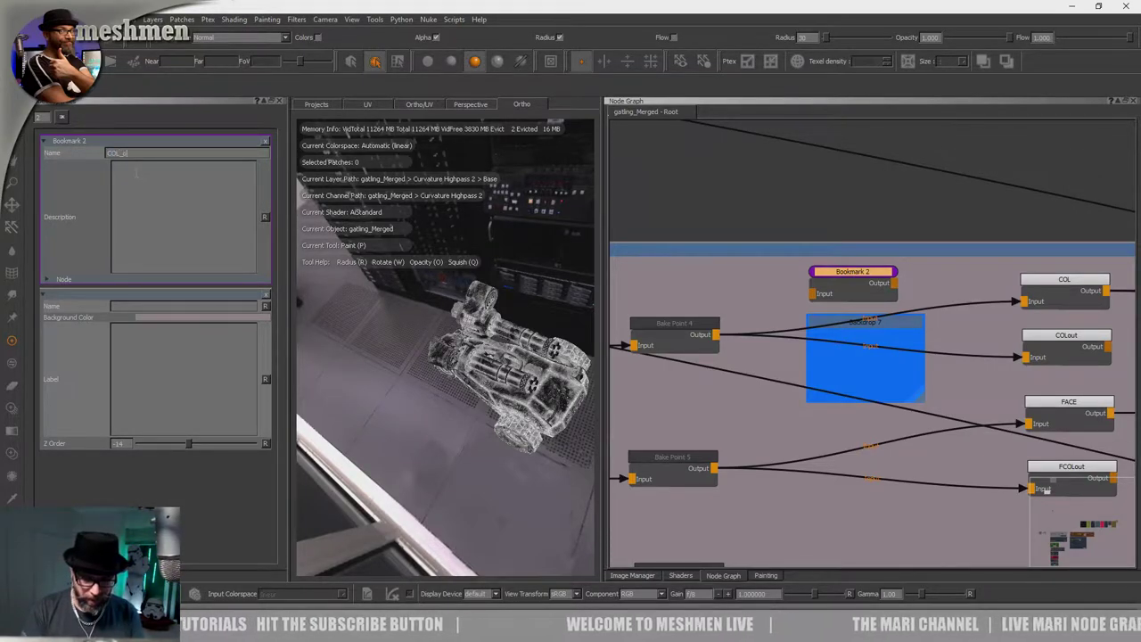
pyautogui.write('_out')
pyautogui.press('Return')
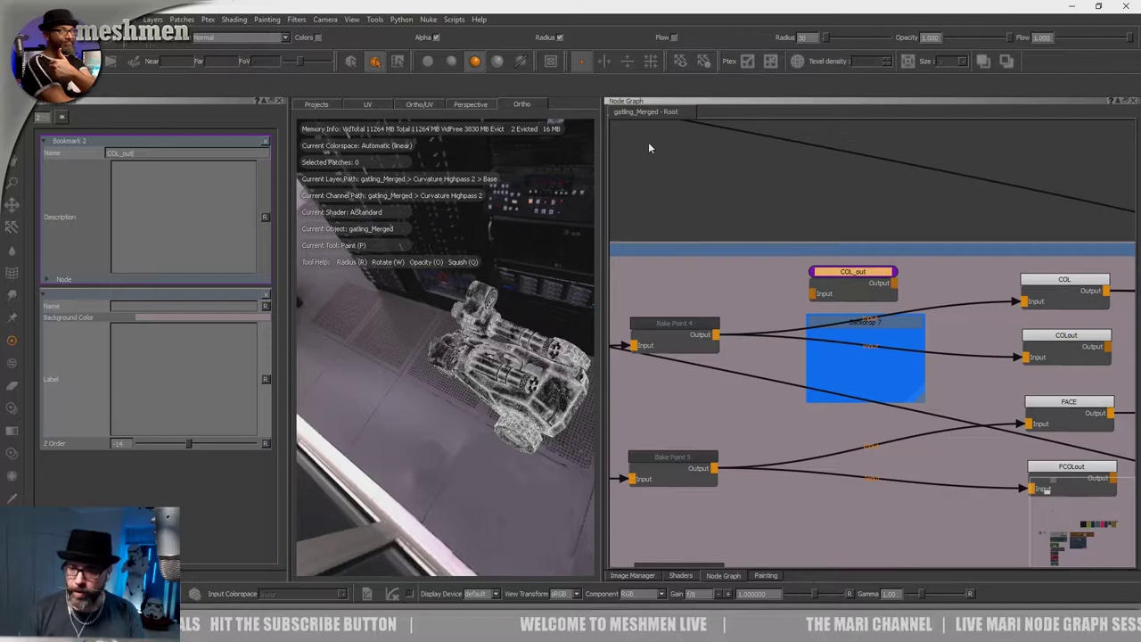
pyautogui.click(770, 281)
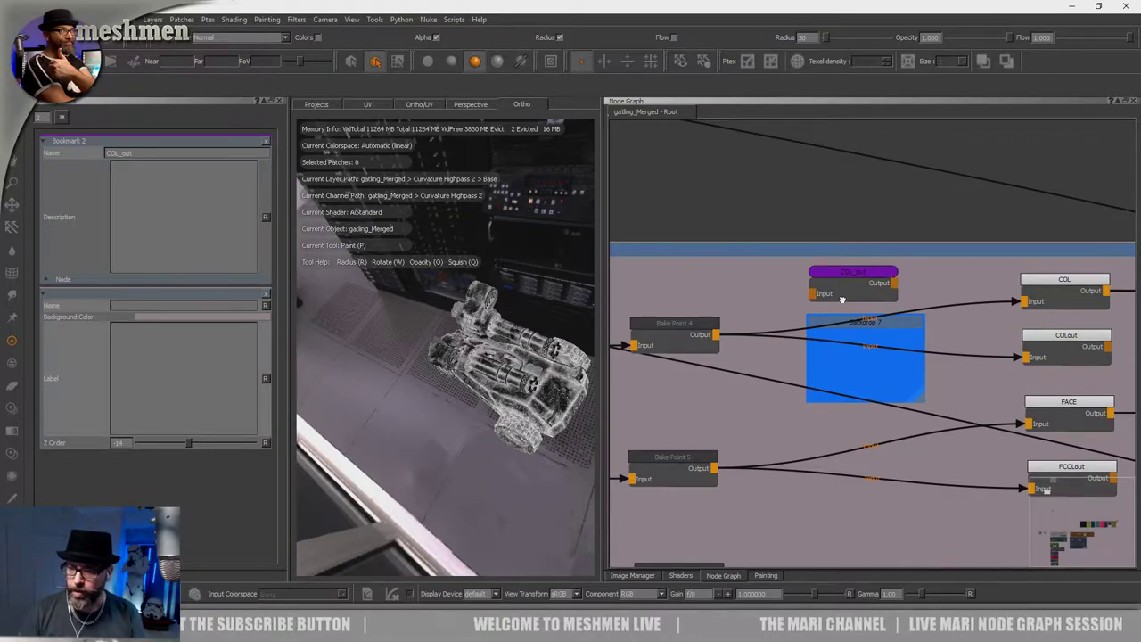
# Insert a Merge node directly after the dirtMask radio node in the masks backdrop, using the radio node as its base.
pyautogui.scroll(-3, 802, 314)
pyautogui.scroll(-2, 803, 316)
pyautogui.moveTo(784, 387); pyautogui.dragTo(981, 145, button='middle')
pyautogui.moveTo(953, 321); pyautogui.dragTo(1102, 117, button='middle')
pyautogui.scroll(-2, 847, 412)
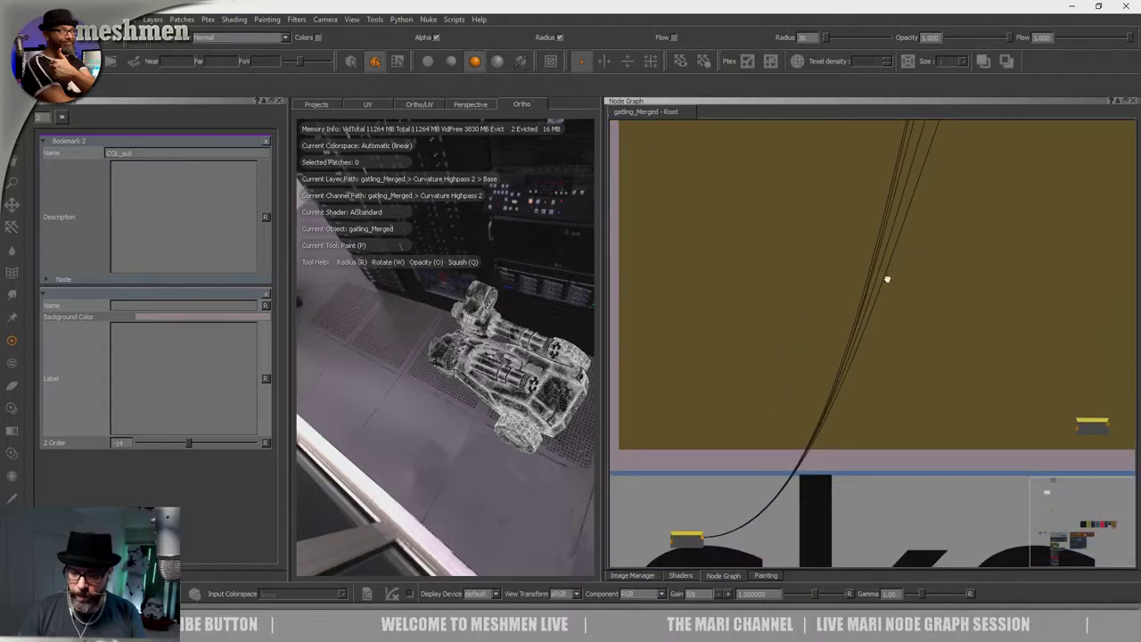
pyautogui.scroll(3, 779, 421)
pyautogui.moveTo(798, 376); pyautogui.dragTo(792, 374)
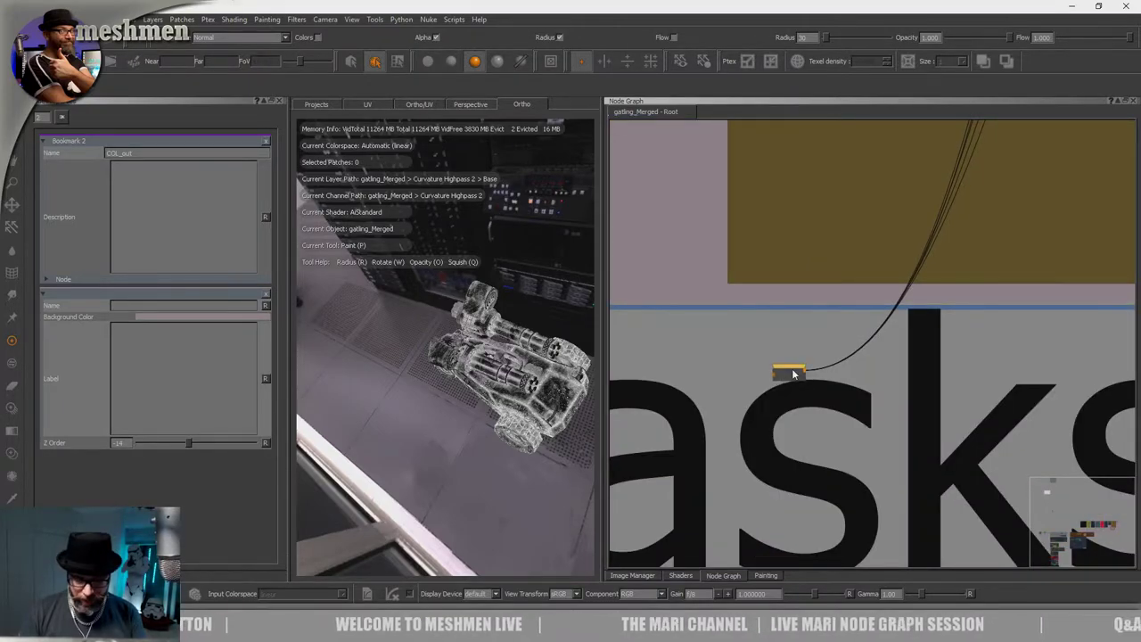
pyautogui.press('m')
# Add a Paint node filled with opaque white below the dirtMask radio node and connect it to the Merge node's Over input.
pyautogui.scroll(4, 846, 383)
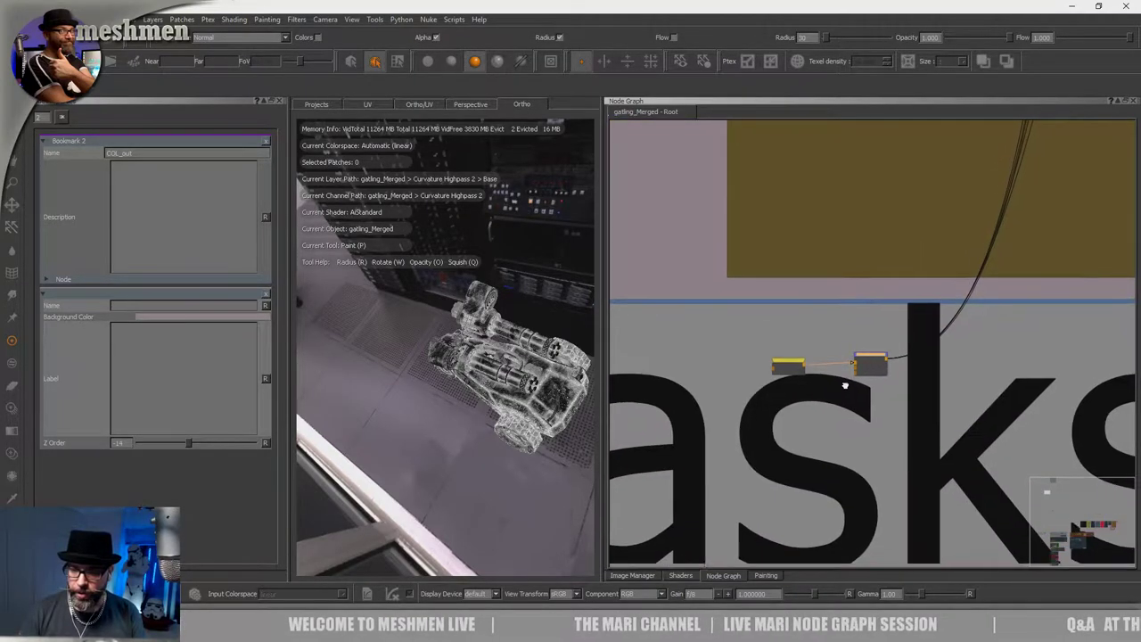
pyautogui.press('p')
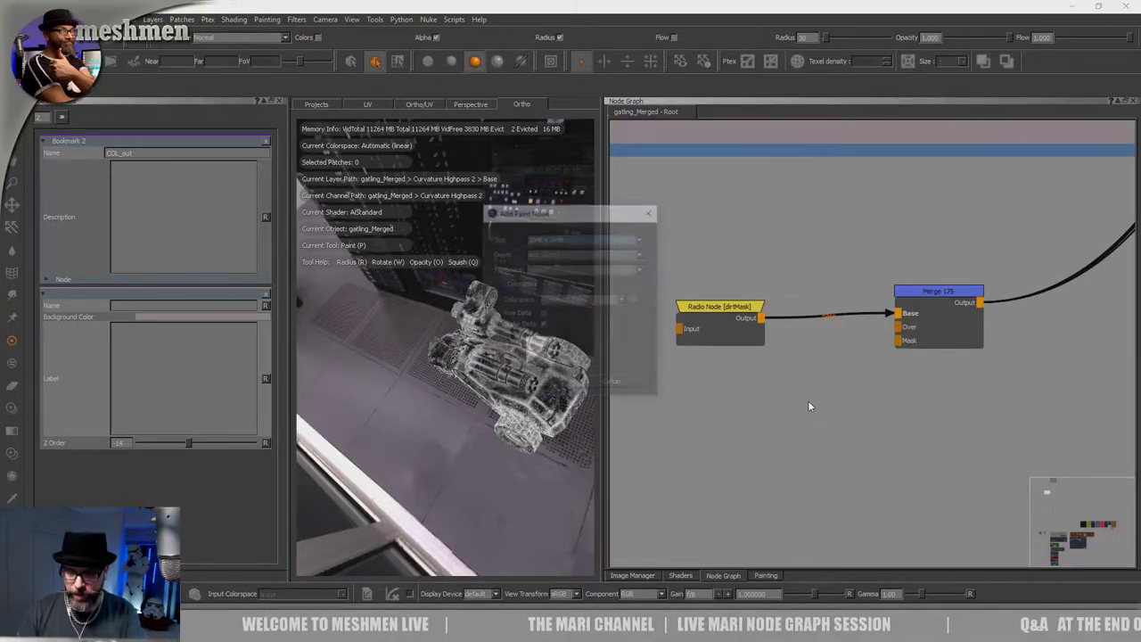
pyautogui.click(538, 352)
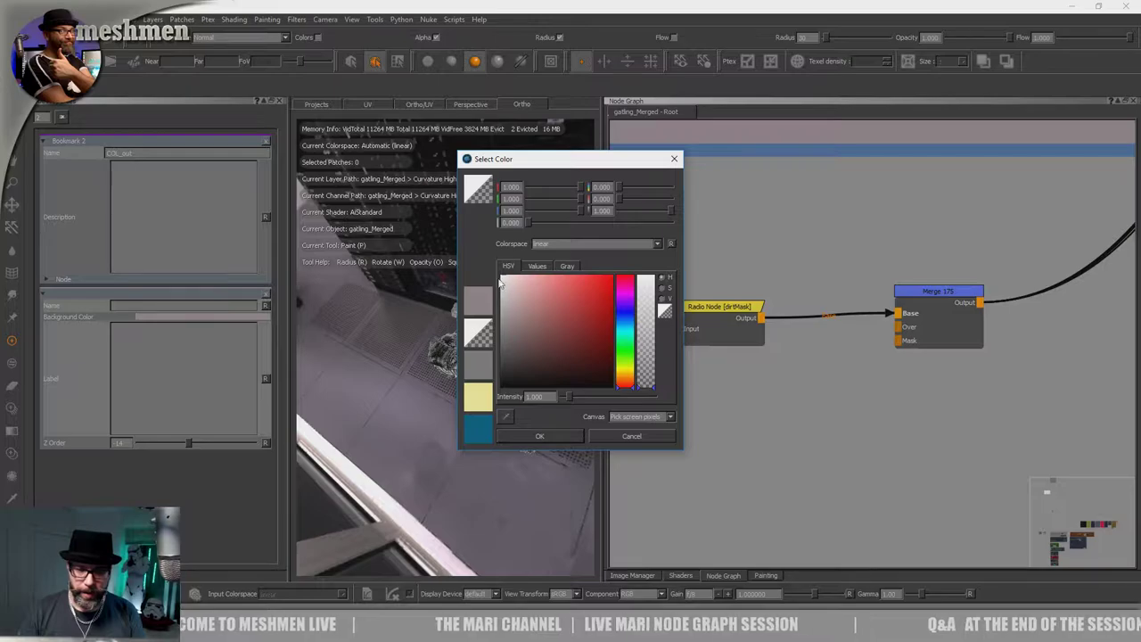
pyautogui.moveTo(652, 389); pyautogui.dragTo(640, 261)
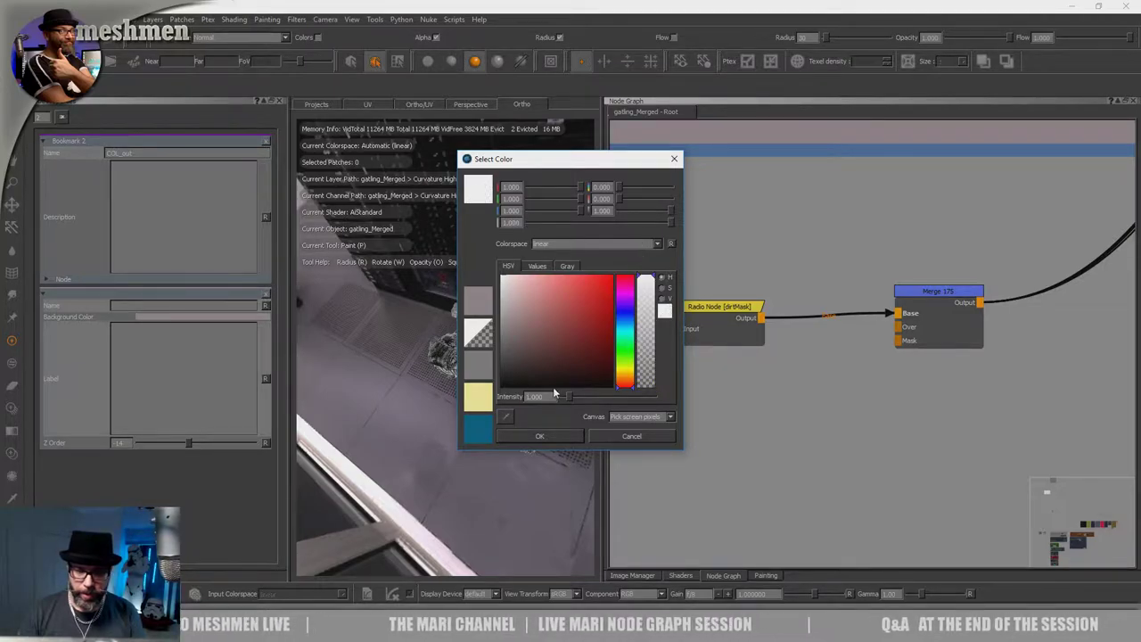
pyautogui.click(539, 436)
pyautogui.click(541, 384)
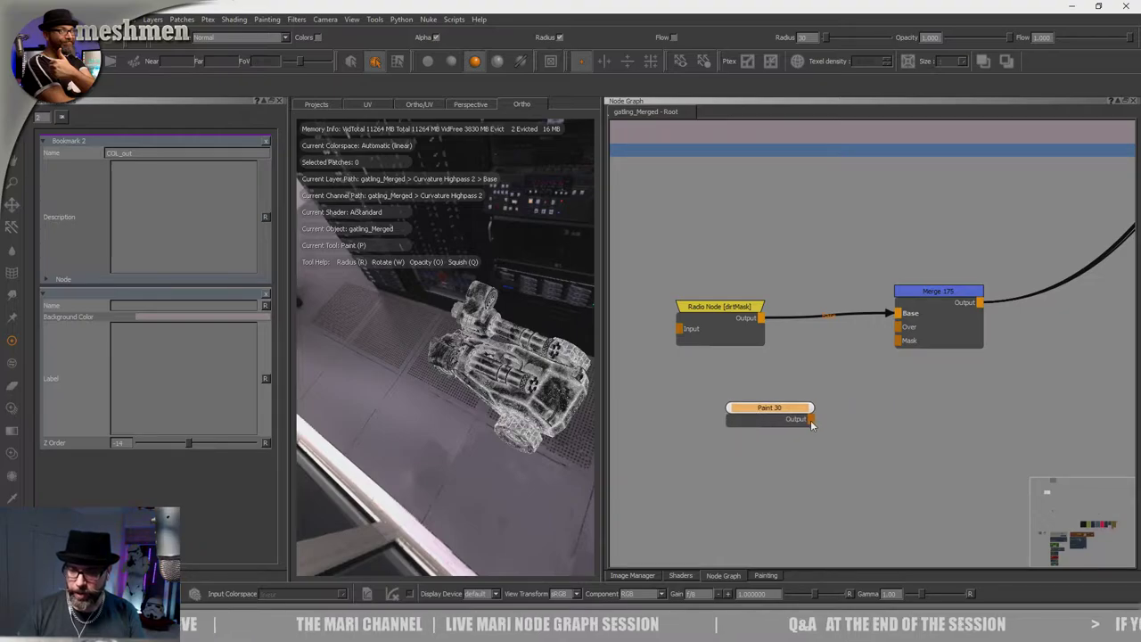
pyautogui.moveTo(811, 419)
pyautogui.mouseDown()
pyautogui.moveTo(904, 329)
pyautogui.moveTo(909, 307)
pyautogui.mouseUp()
# Show the output of the uppermost Merge node in the Dirt backdrop on the vehicle.
pyautogui.scroll(-8, 909, 307)
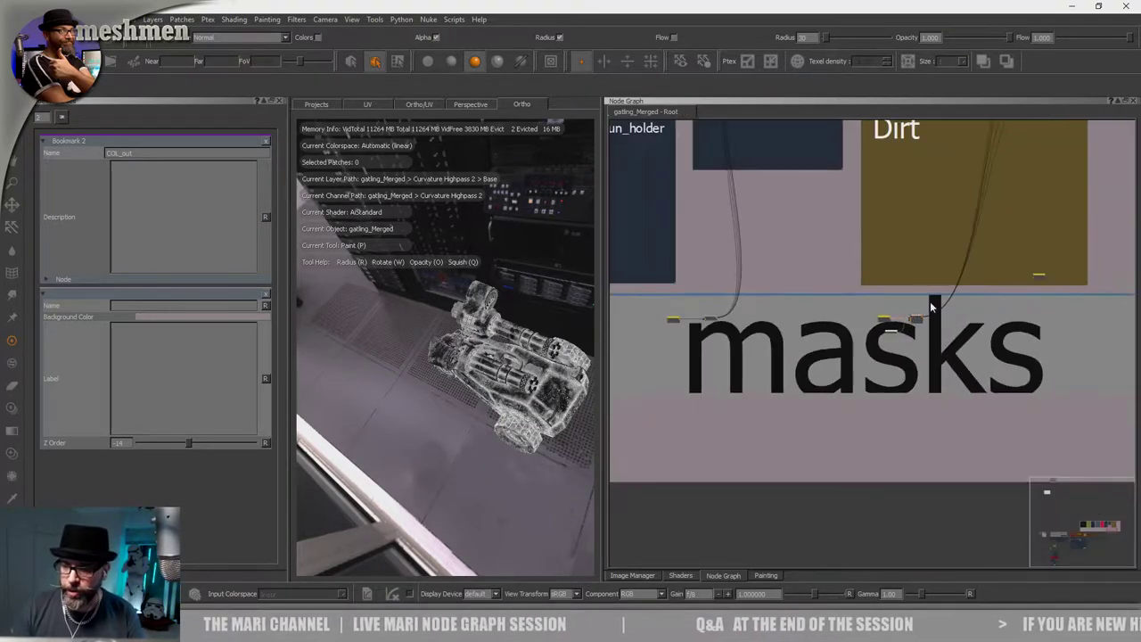
pyautogui.scroll(5, 938, 255)
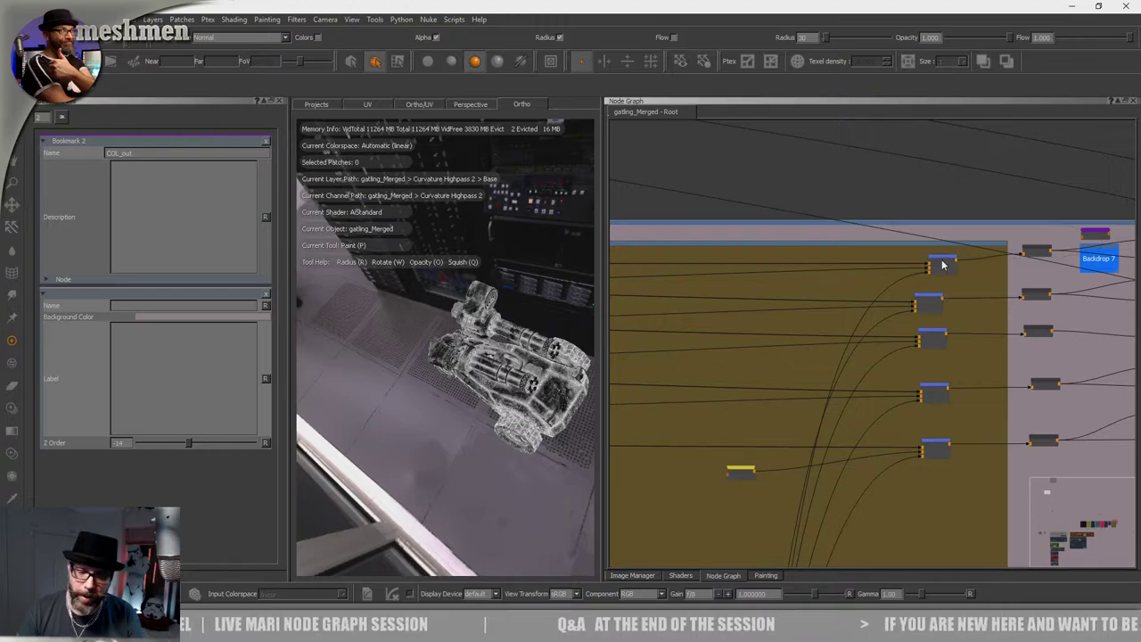
pyautogui.click(945, 261)
pyautogui.keyDown('alt'); pyautogui.moveTo(551, 426); pyautogui.dragTo(509, 424); pyautogui.keyUp('alt')
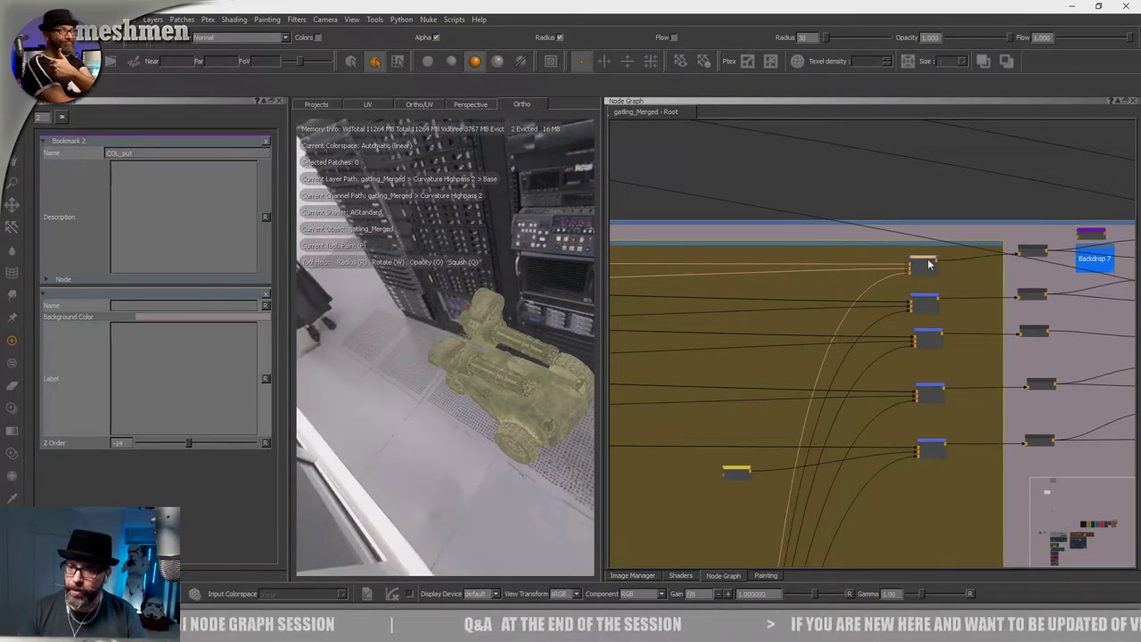
# Set the blend mode of the Merge node joining the dirtMask radio node and the new Paint node to Multiply.
pyautogui.moveTo(823, 389); pyautogui.dragTo(876, 204, button='middle')
pyautogui.moveTo(802, 276); pyautogui.dragTo(840, 165, button='middle')
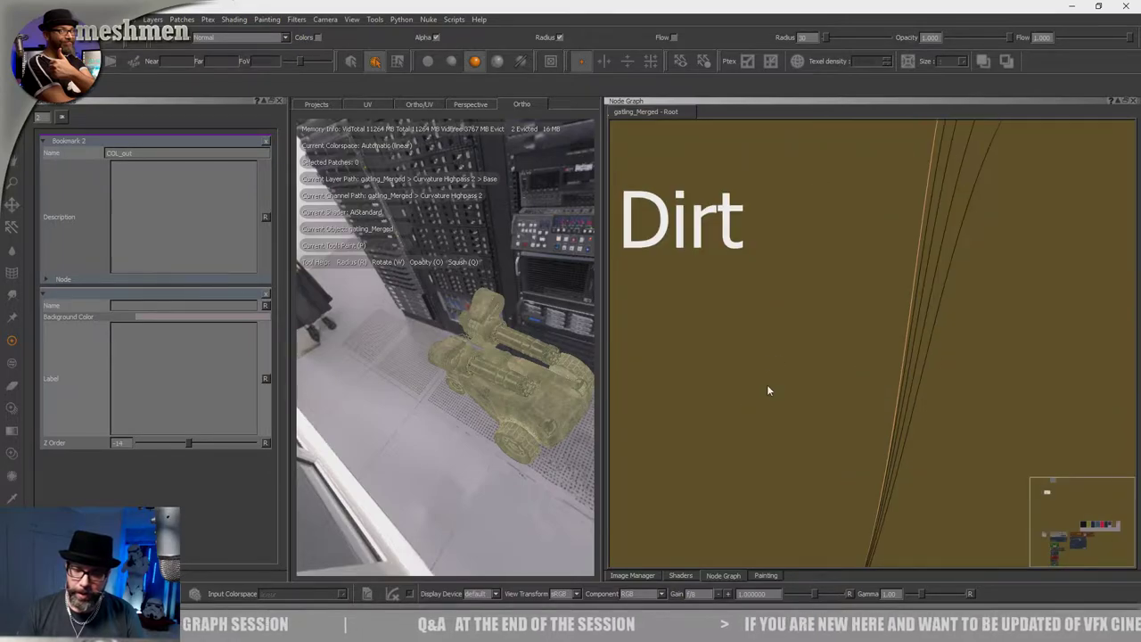
pyautogui.moveTo(768, 385); pyautogui.dragTo(847, 154, button='middle')
pyautogui.moveTo(852, 339); pyautogui.dragTo(926, 165, button='middle')
pyautogui.scroll(5, 806, 355)
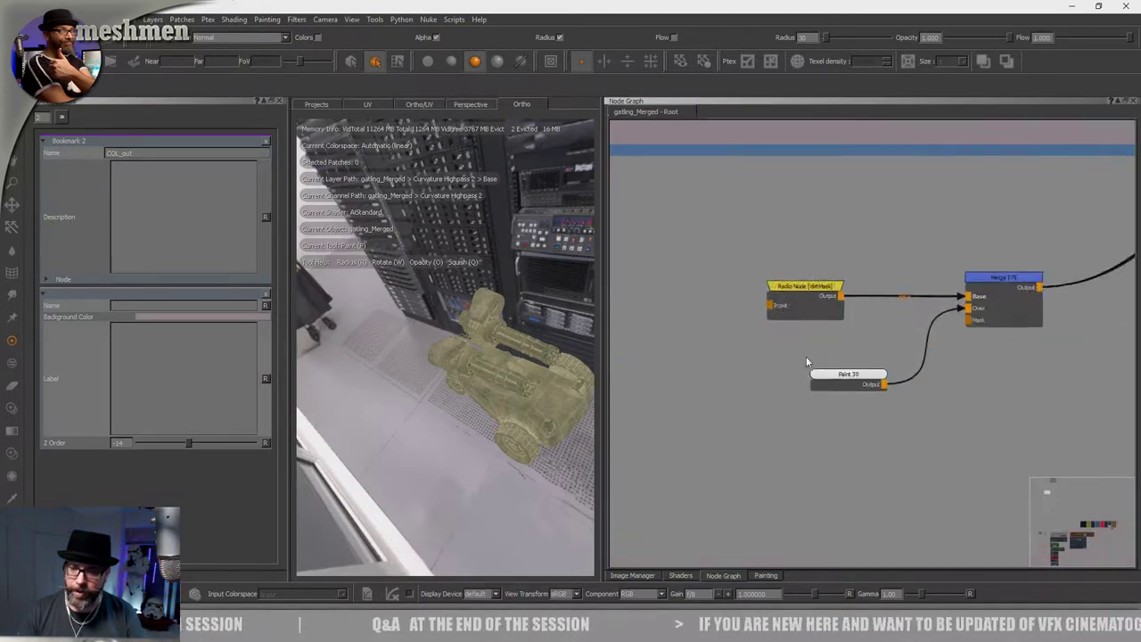
pyautogui.moveTo(824, 280); pyautogui.dragTo(814, 285)
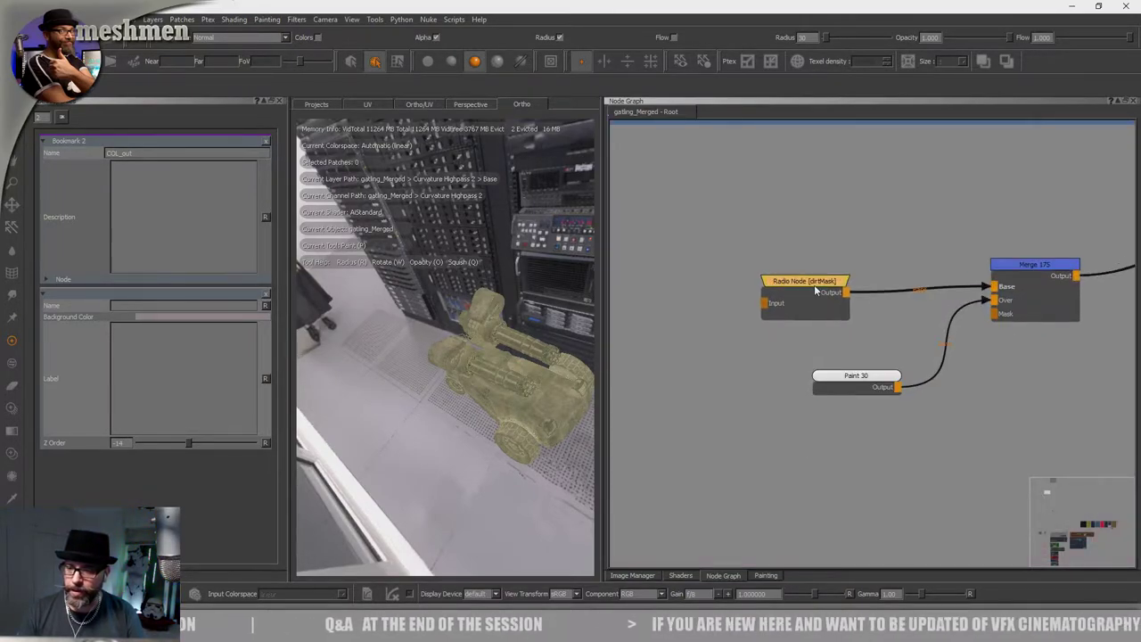
pyautogui.click(1013, 305)
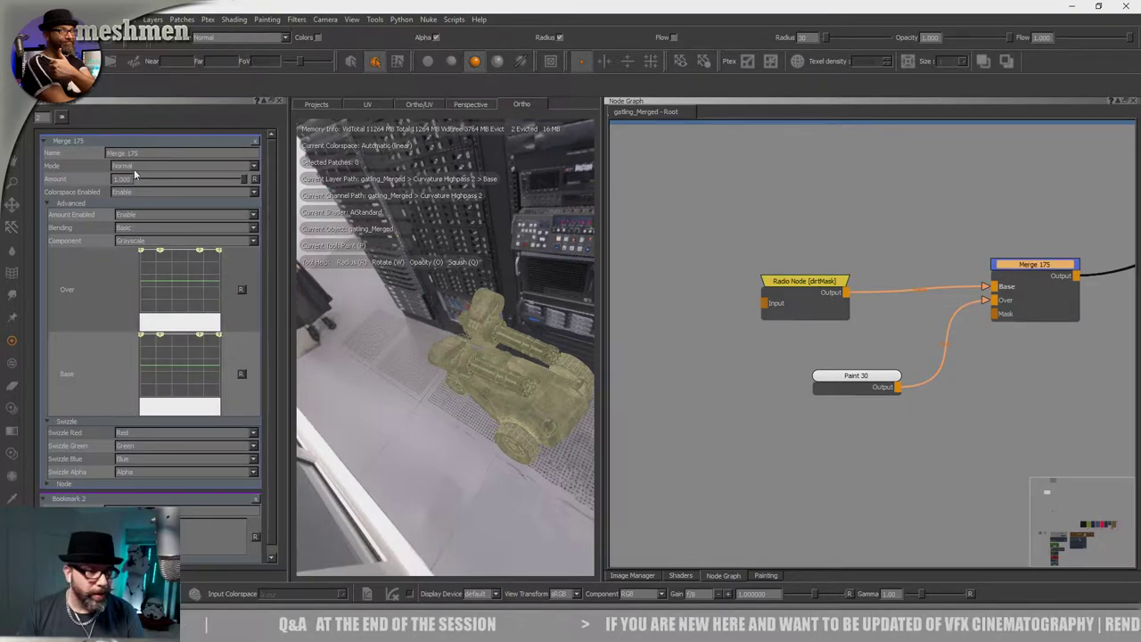
pyautogui.click(133, 167)
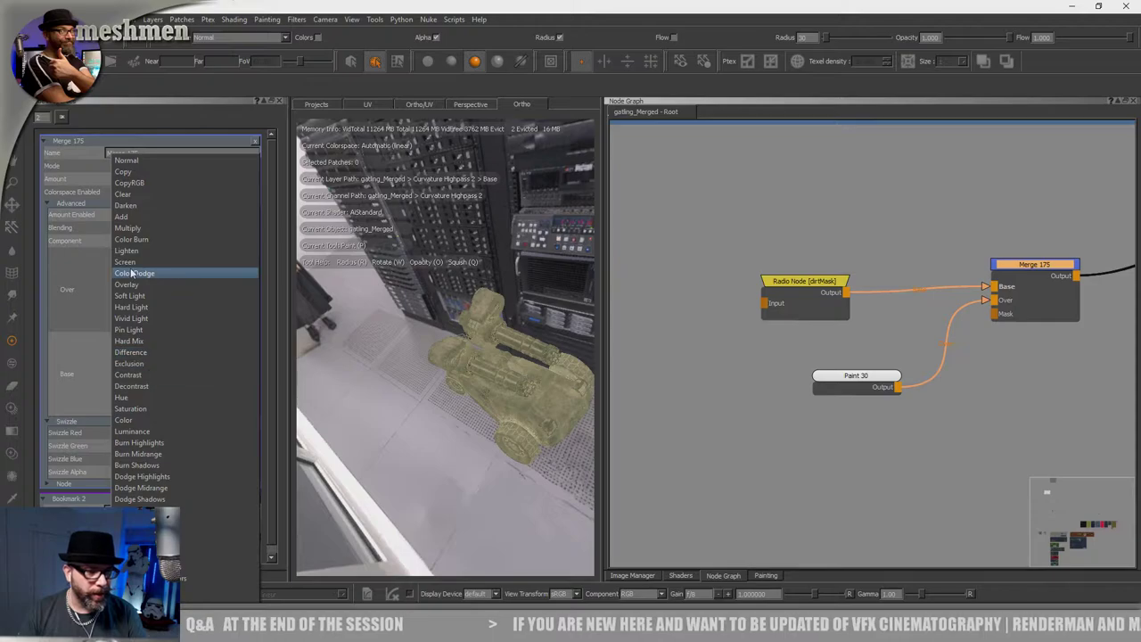
pyautogui.click(130, 228)
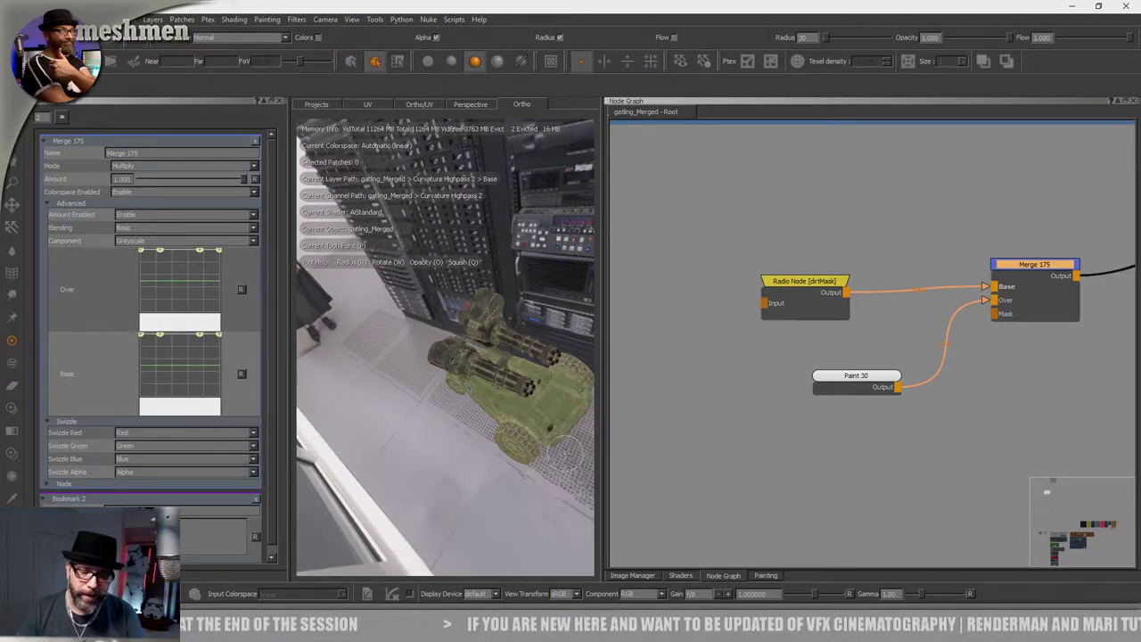
# Paint black over one rubber tread block of the wheel to mask out its dirt.
pyautogui.keyDown('alt'); pyautogui.moveTo(565, 453); pyautogui.dragTo(476, 400); pyautogui.keyUp('alt')
pyautogui.moveTo(476, 400)
pyautogui.keyDown('alt'); pyautogui.mouseDown(button='right')
pyautogui.moveTo(516, 439)
pyautogui.moveTo(384, 273)
pyautogui.mouseUp(button='right'); pyautogui.keyUp('alt')
pyautogui.keyDown('alt'); pyautogui.moveTo(513, 443); pyautogui.dragTo(357, 214, button='middle'); pyautogui.keyUp('alt')
pyautogui.keyDown('alt'); pyautogui.moveTo(535, 428); pyautogui.dragTo(474, 330, button='right'); pyautogui.keyUp('alt')
pyautogui.moveTo(473, 329)
pyautogui.keyDown('alt'); pyautogui.mouseDown()
pyautogui.moveTo(504, 420)
pyautogui.moveTo(443, 371)
pyautogui.mouseUp(); pyautogui.keyUp('alt')
pyautogui.keyDown('alt'); pyautogui.moveTo(396, 371); pyautogui.dragTo(438, 400, button='middle'); pyautogui.keyUp('alt')
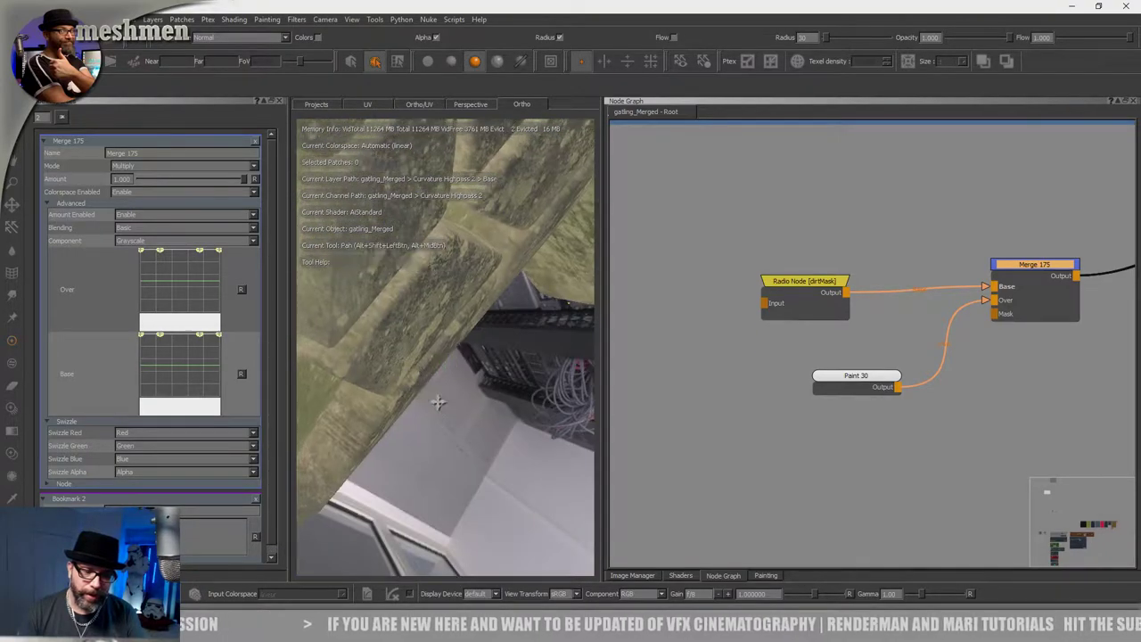
pyautogui.keyDown('alt'); pyautogui.moveTo(438, 400); pyautogui.dragTo(491, 380, button='right'); pyautogui.keyUp('alt')
pyautogui.moveTo(491, 380)
pyautogui.keyDown('alt'); pyautogui.mouseDown()
pyautogui.moveTo(497, 347)
pyautogui.moveTo(484, 351)
pyautogui.moveTo(468, 322)
pyautogui.moveTo(569, 292)
pyautogui.moveTo(501, 352)
pyautogui.moveTo(482, 308)
pyautogui.moveTo(485, 332)
pyautogui.moveTo(550, 301)
pyautogui.mouseUp(); pyautogui.keyUp('alt')
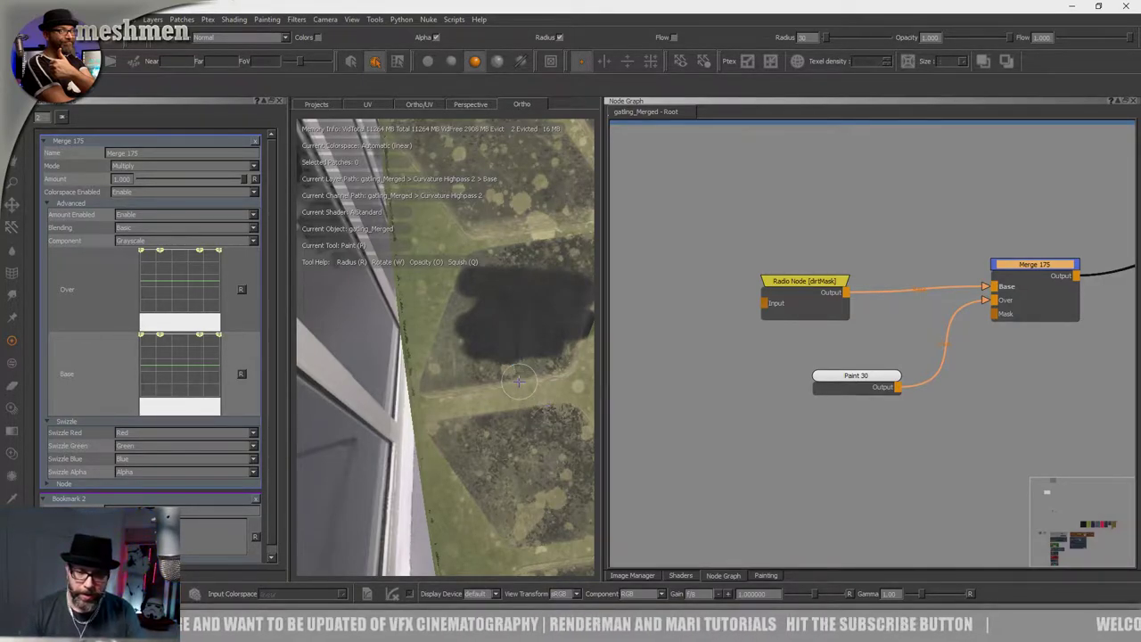
pyautogui.moveTo(520, 380)
pyautogui.keyDown('alt'); pyautogui.mouseDown()
pyautogui.moveTo(588, 132)
pyautogui.moveTo(454, 400)
pyautogui.moveTo(472, 157)
pyautogui.mouseUp(); pyautogui.keyUp('alt')
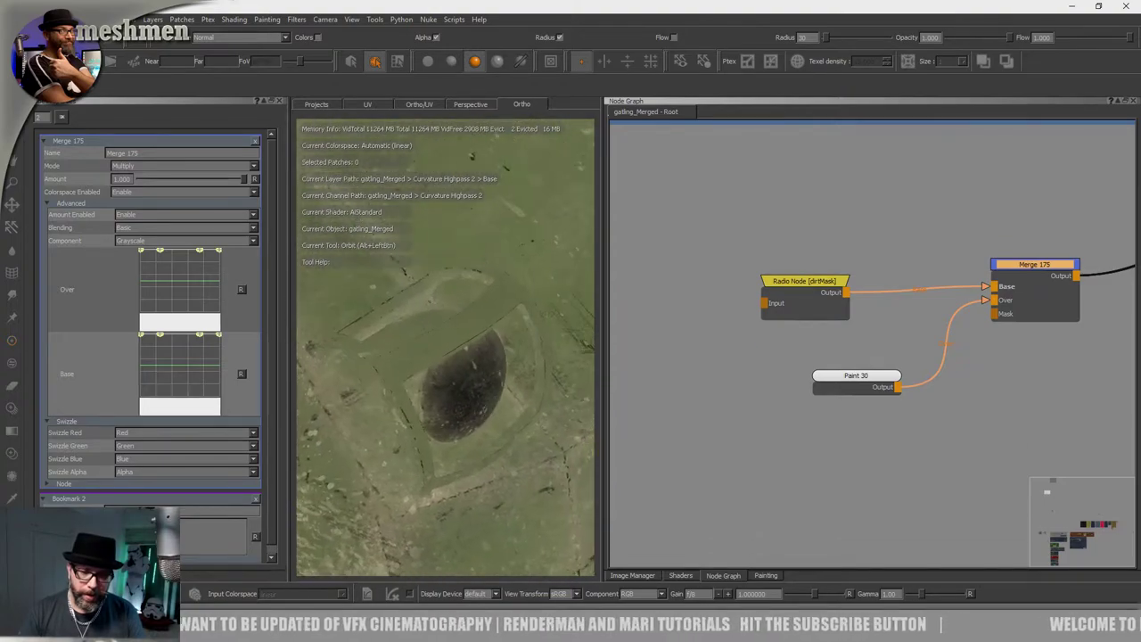
pyautogui.keyDown('alt'); pyautogui.moveTo(427, 325); pyautogui.dragTo(552, 393, button='middle'); pyautogui.keyUp('alt')
pyautogui.moveTo(552, 393)
pyautogui.keyDown('alt'); pyautogui.mouseDown()
pyautogui.moveTo(542, 375)
pyautogui.moveTo(529, 425)
pyautogui.mouseUp(); pyautogui.keyUp('alt')
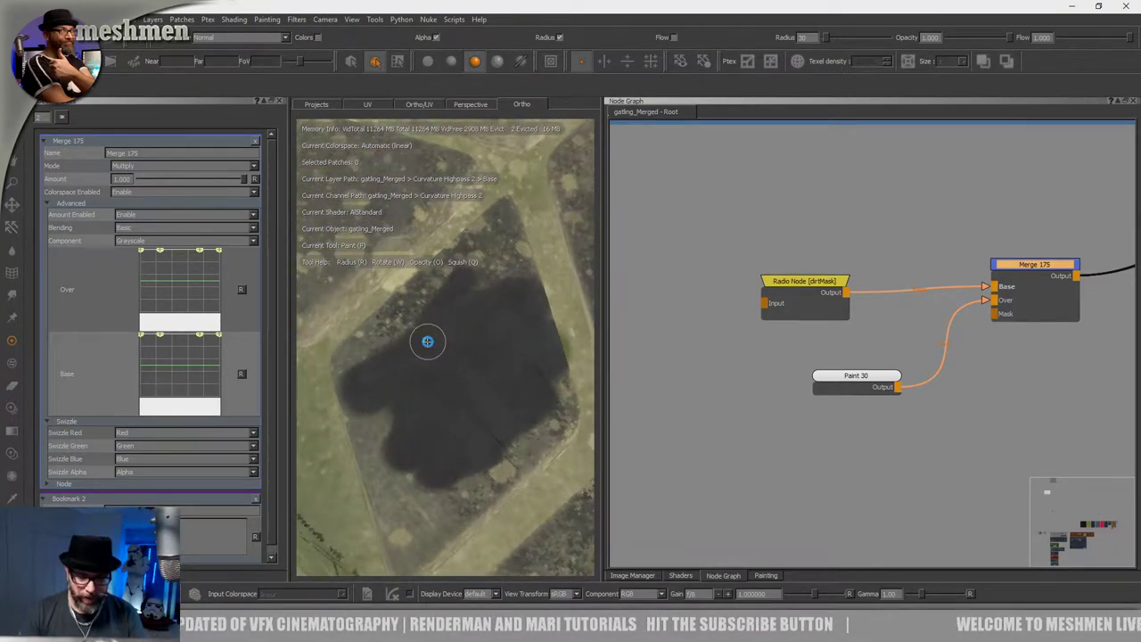
# Switch the gatling_Merged object's shader to AiStandard and inspect the painted tread block.
pyautogui.press('j')
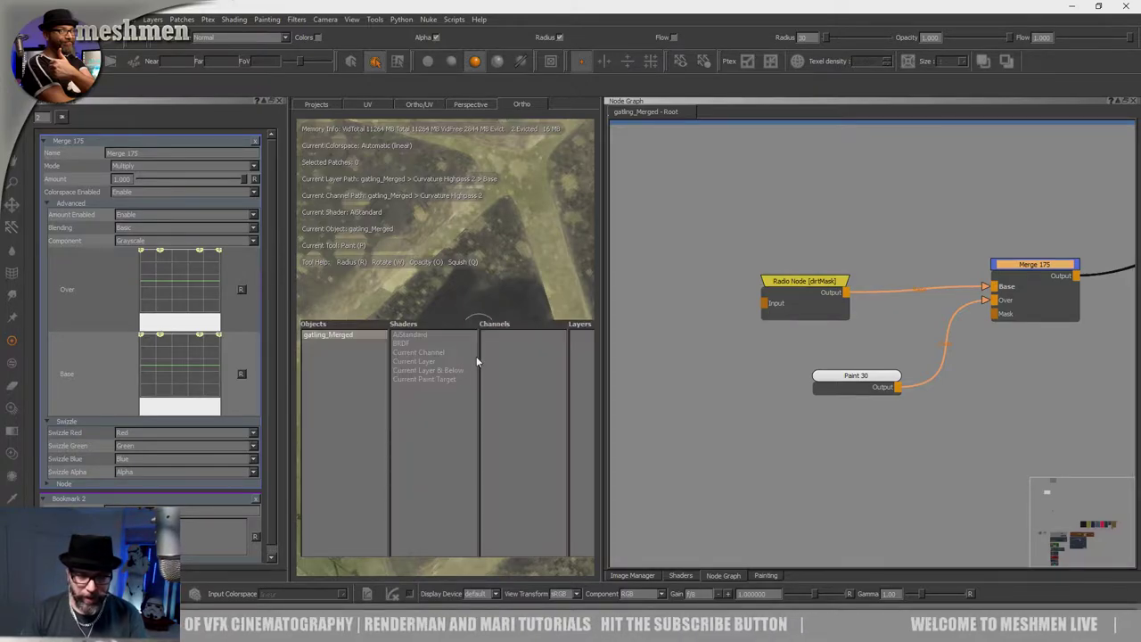
pyautogui.click(416, 335)
pyautogui.click(415, 335)
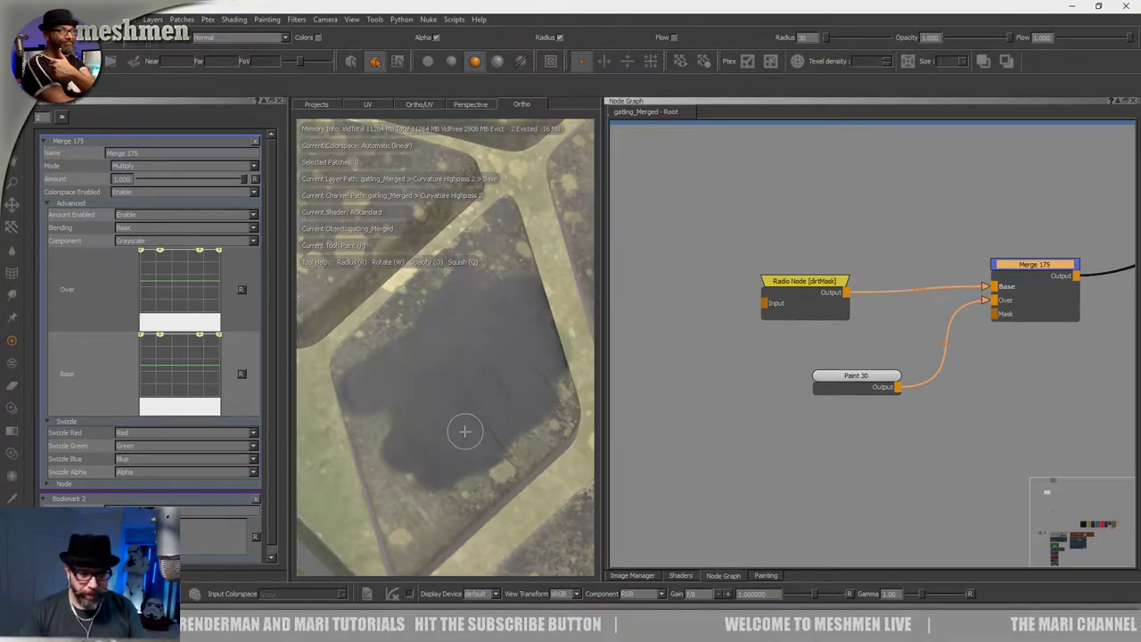
pyautogui.keyDown('alt'); pyautogui.moveTo(496, 413); pyautogui.dragTo(446, 397, button='right'); pyautogui.keyUp('alt')
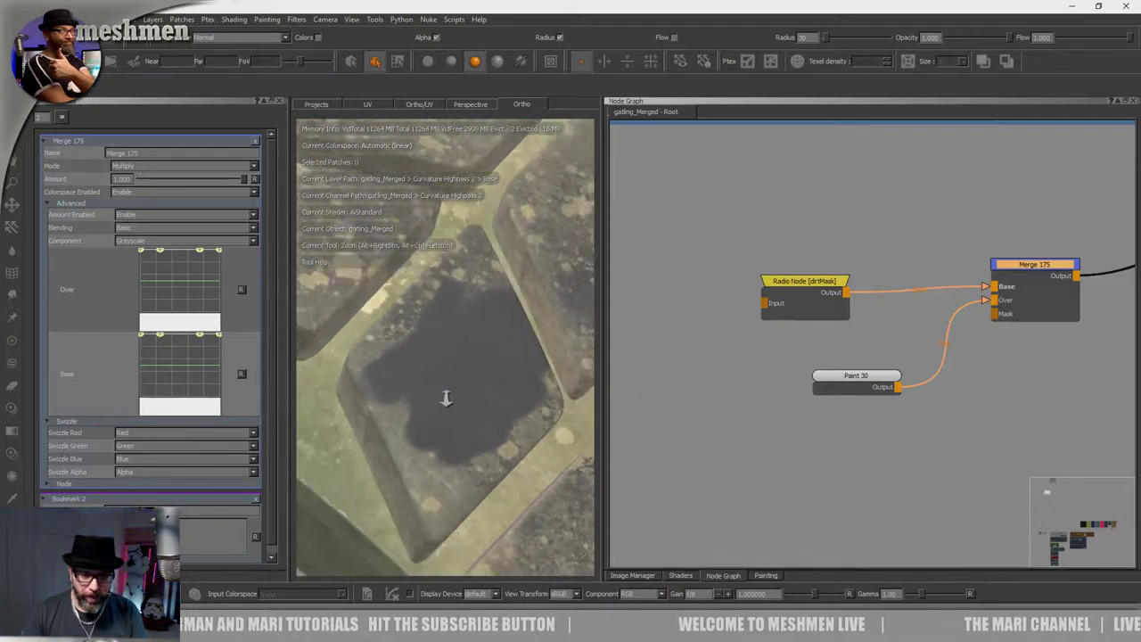
pyautogui.keyDown('alt'); pyautogui.moveTo(501, 418); pyautogui.dragTo(491, 382); pyautogui.keyUp('alt')
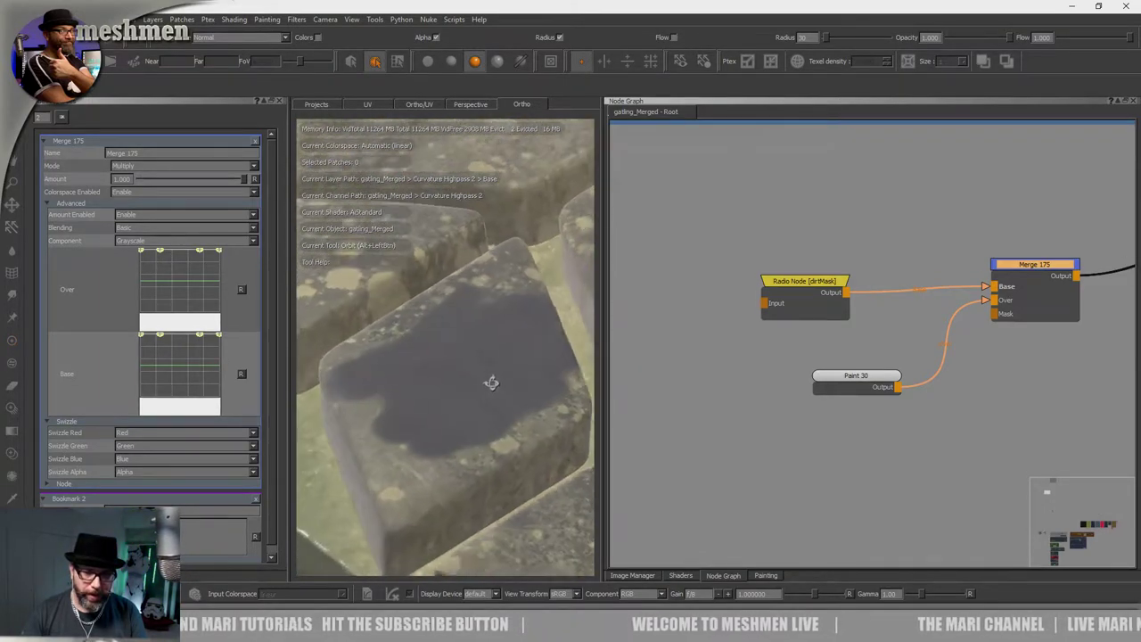
pyautogui.moveTo(486, 427)
pyautogui.keyDown('alt'); pyautogui.mouseDown()
pyautogui.moveTo(449, 428)
pyautogui.moveTo(473, 429)
pyautogui.moveTo(451, 422)
pyautogui.moveTo(458, 365)
pyautogui.moveTo(506, 370)
pyautogui.moveTo(525, 357)
pyautogui.mouseUp(); pyautogui.keyUp('alt')
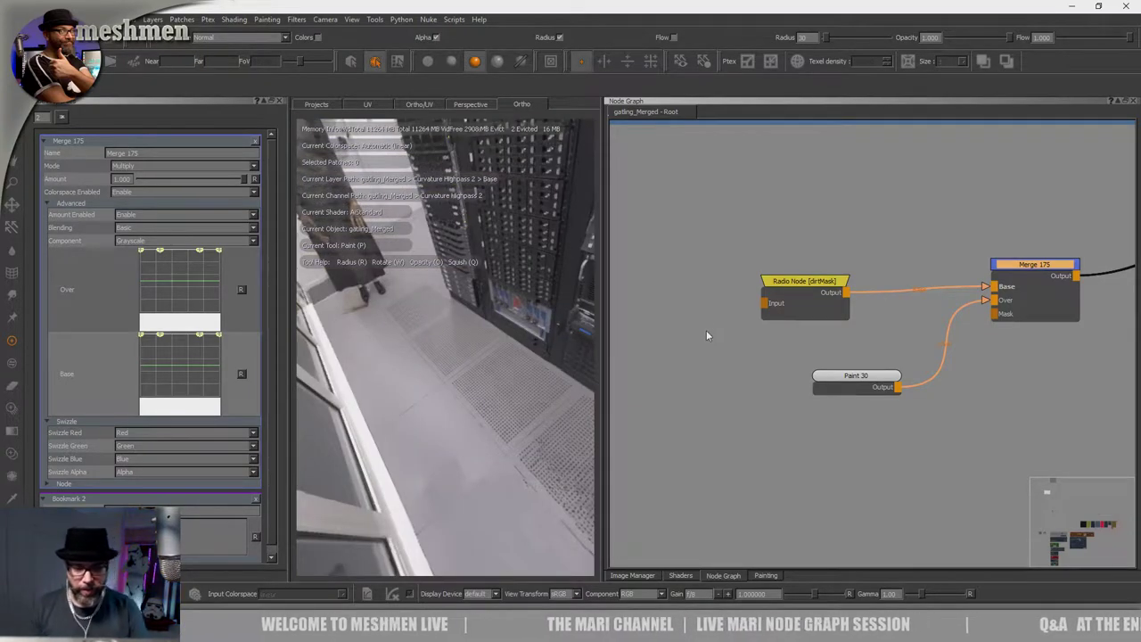
# Bring the painted tread block back into view and widen the viewport beside the node graph.
pyautogui.press('a')
pyautogui.keyDown('alt'); pyautogui.moveTo(499, 358); pyautogui.dragTo(457, 428); pyautogui.keyUp('alt')
pyautogui.moveTo(457, 427)
pyautogui.keyDown('alt'); pyautogui.mouseDown(button='right')
pyautogui.moveTo(524, 379)
pyautogui.moveTo(508, 388)
pyautogui.mouseUp(button='right'); pyautogui.keyUp('alt')
pyautogui.moveTo(508, 388)
pyautogui.keyDown('alt'); pyautogui.mouseDown()
pyautogui.moveTo(488, 390)
pyautogui.moveTo(543, 383)
pyautogui.mouseUp(); pyautogui.keyUp('alt')
pyautogui.moveTo(604, 361); pyautogui.dragTo(704, 374)
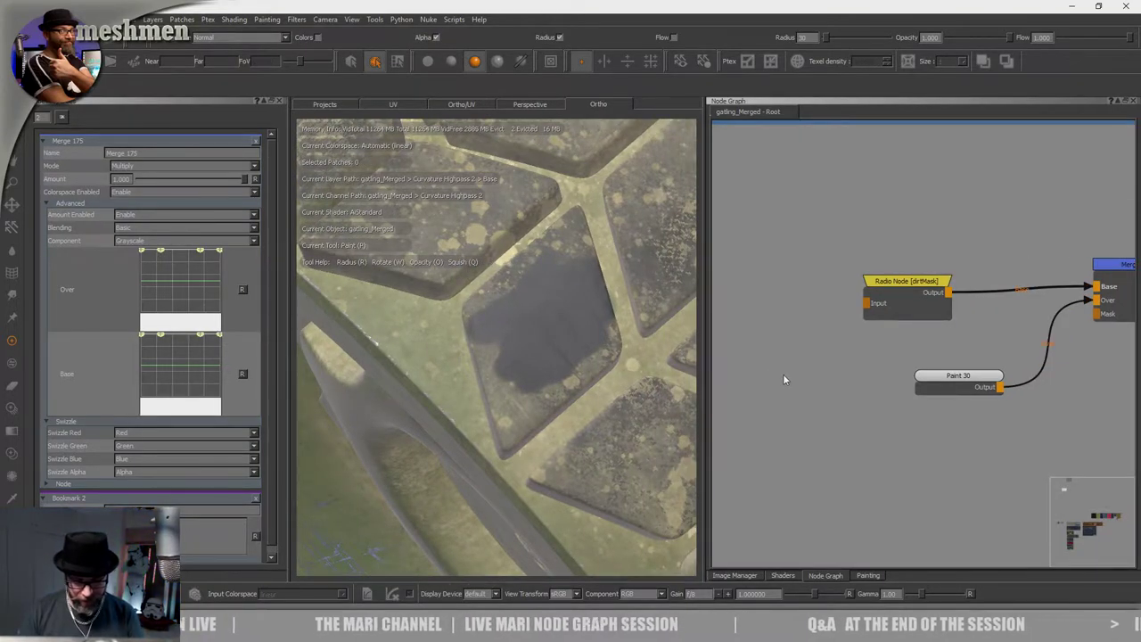
# Jump to the rubbermaterial bookmark and open the properties of the RubberAlbedo node.
pyautogui.press('j')
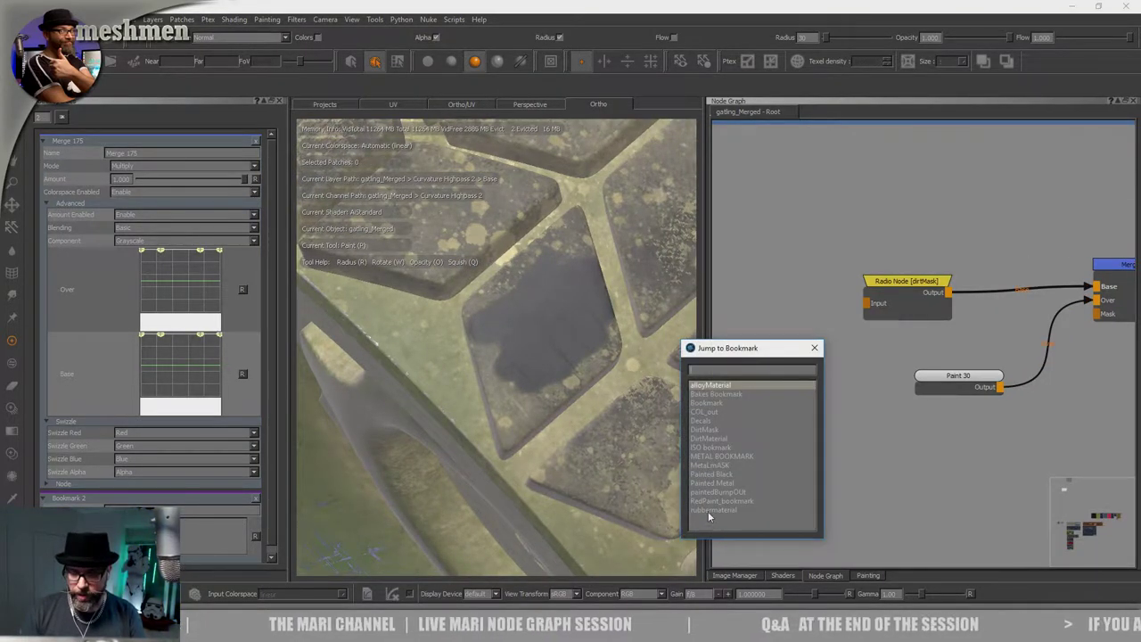
pyautogui.doubleClick(710, 510)
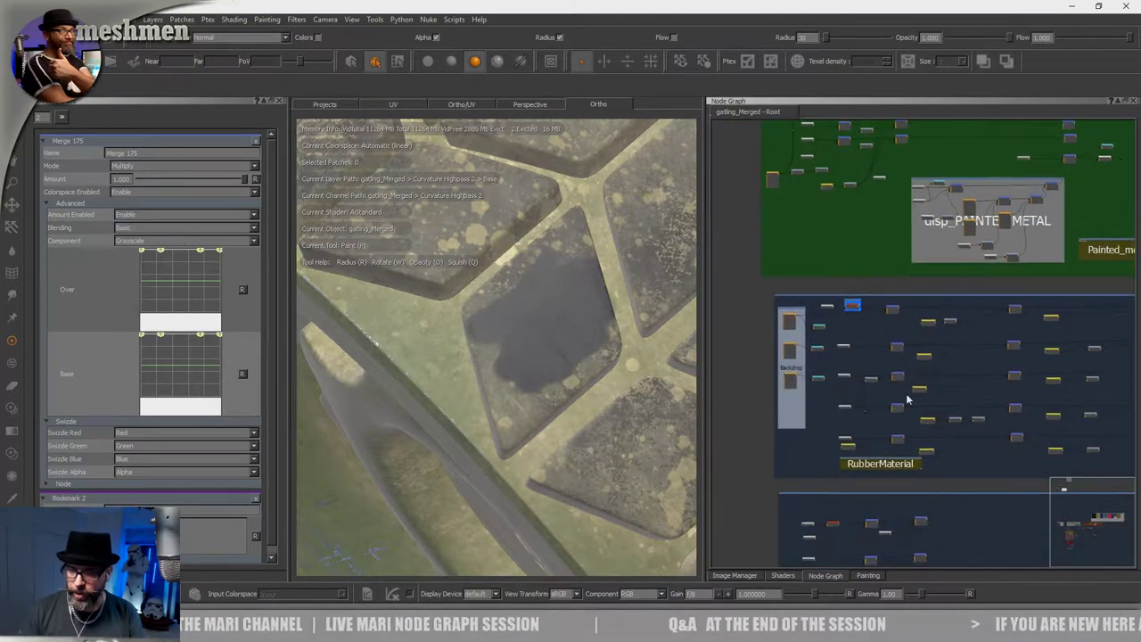
pyautogui.scroll(6, 822, 319)
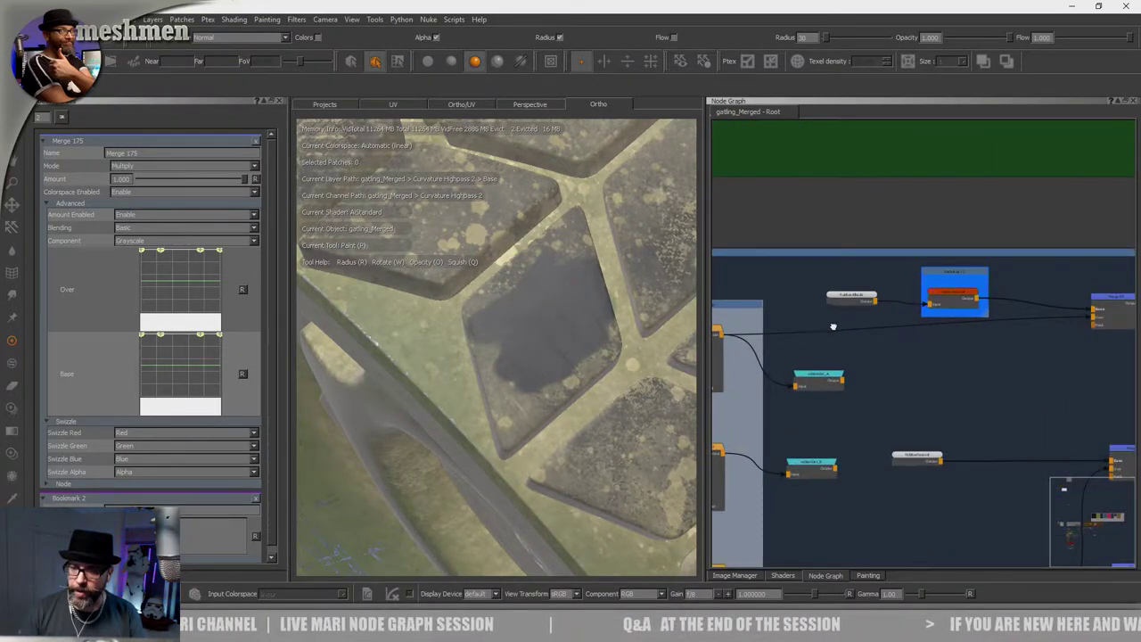
pyautogui.moveTo(834, 327); pyautogui.dragTo(945, 336, button='middle')
pyautogui.scroll(3, 945, 336)
pyautogui.moveTo(999, 305); pyautogui.dragTo(987, 306)
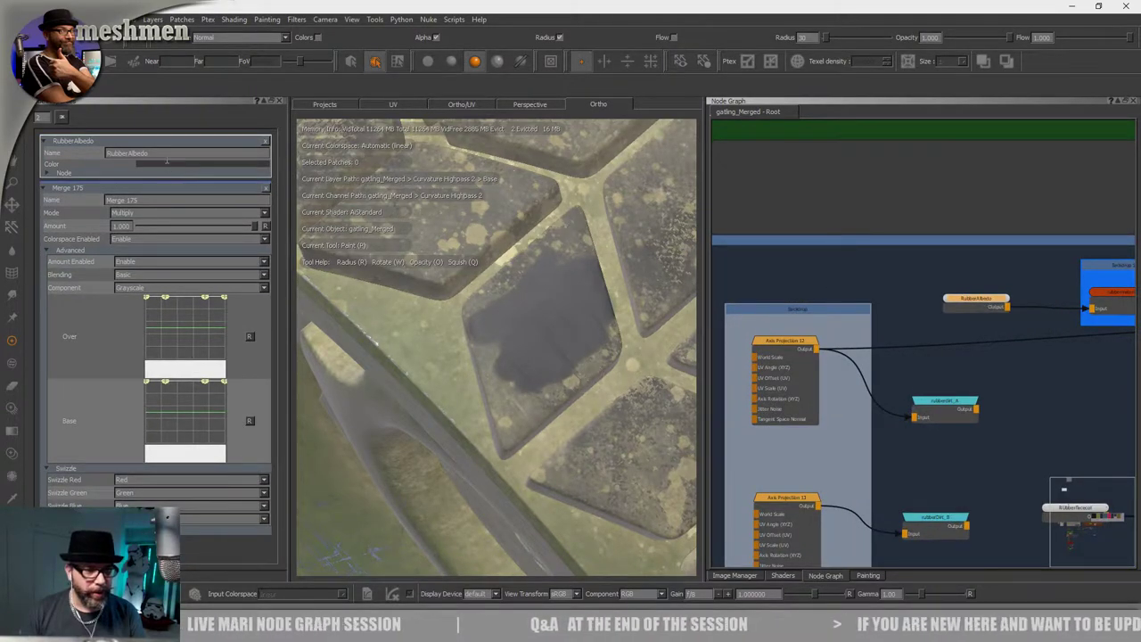
# Set the RubberAlbedo color to a darker neutral grey with a linear value of 0.021.
pyautogui.click(165, 160)
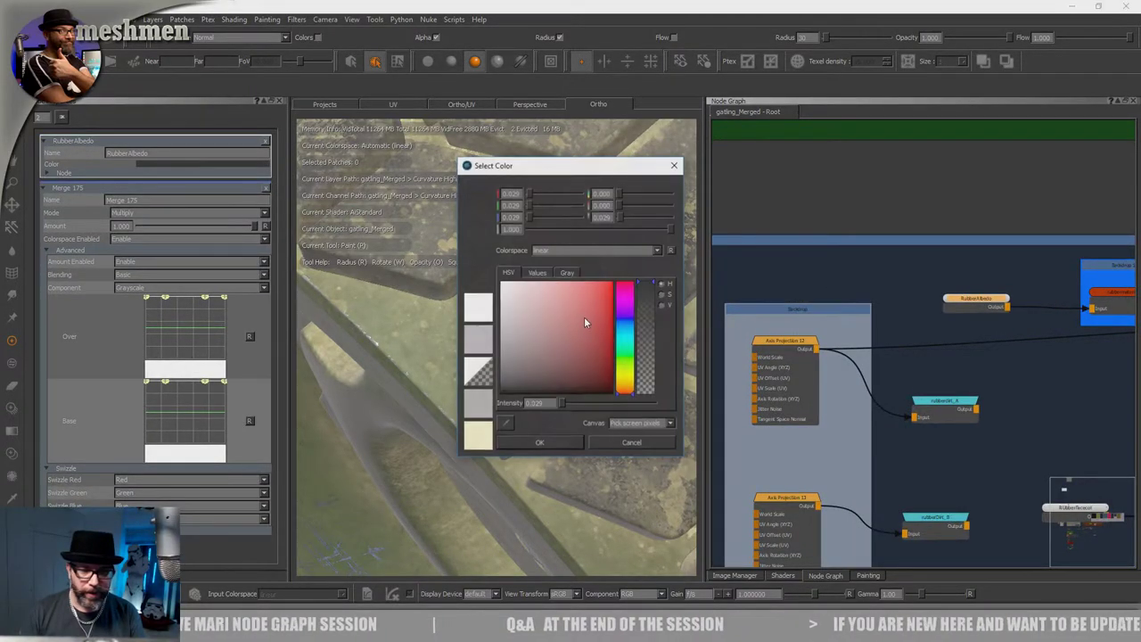
pyautogui.click(661, 306)
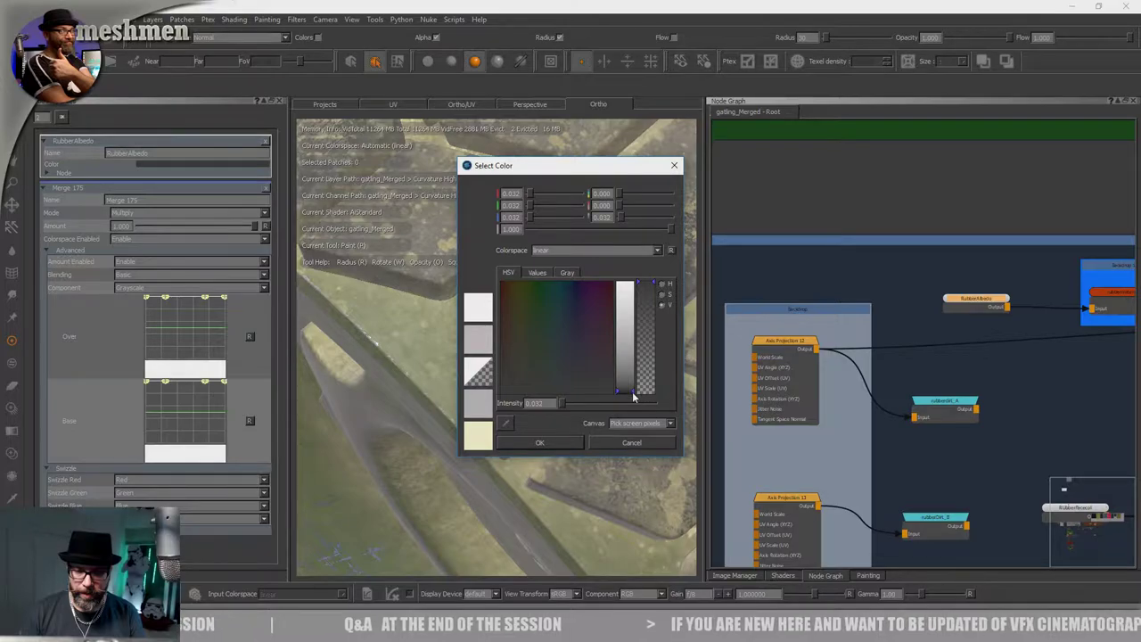
pyautogui.moveTo(632, 393); pyautogui.dragTo(630, 393)
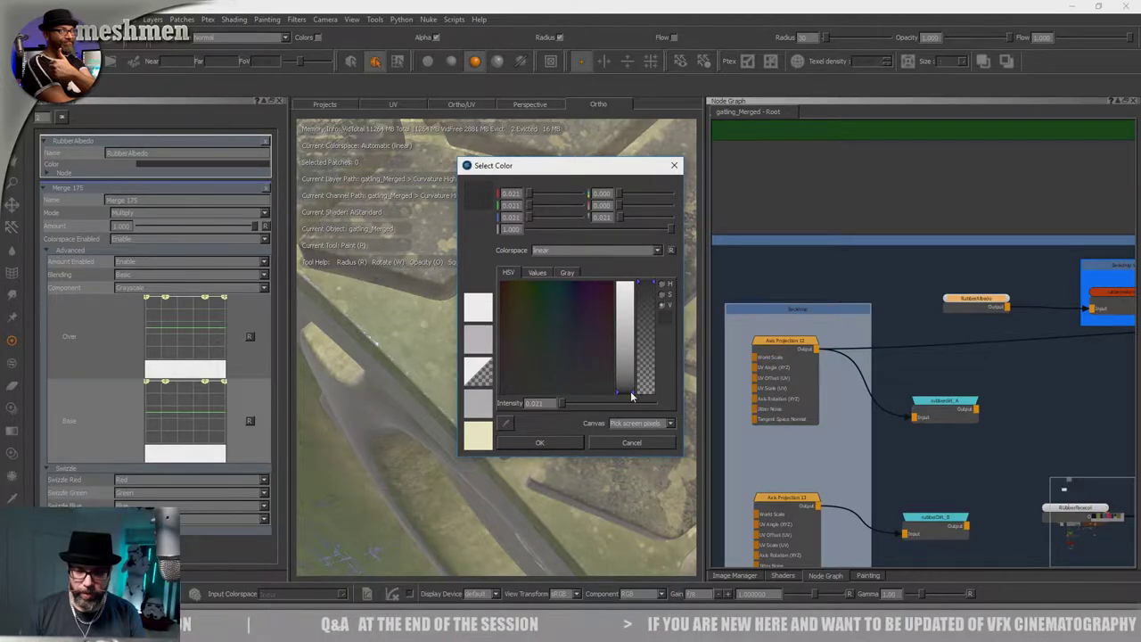
pyautogui.click(537, 443)
# Examine the darker rubber on the wheel's painted tread block against the surrounding dirty blocks.
pyautogui.keyDown('alt'); pyautogui.moveTo(546, 349); pyautogui.dragTo(518, 339); pyautogui.keyUp('alt')
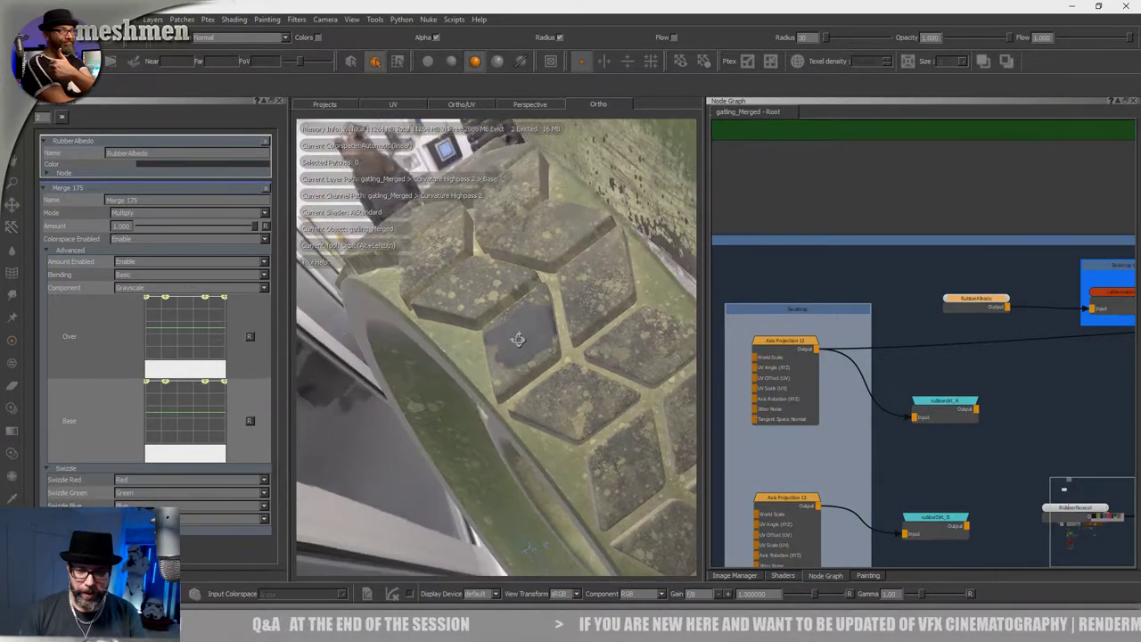
pyautogui.keyDown('alt'); pyautogui.moveTo(518, 338); pyautogui.dragTo(616, 370, button='right'); pyautogui.keyUp('alt')
pyautogui.keyDown('alt'); pyautogui.moveTo(615, 370); pyautogui.dragTo(606, 358); pyautogui.keyUp('alt')
pyautogui.keyDown('alt'); pyautogui.moveTo(606, 358); pyautogui.dragTo(563, 352, button='right'); pyautogui.keyUp('alt')
pyautogui.keyDown('alt'); pyautogui.moveTo(563, 352); pyautogui.dragTo(540, 348); pyautogui.keyUp('alt')
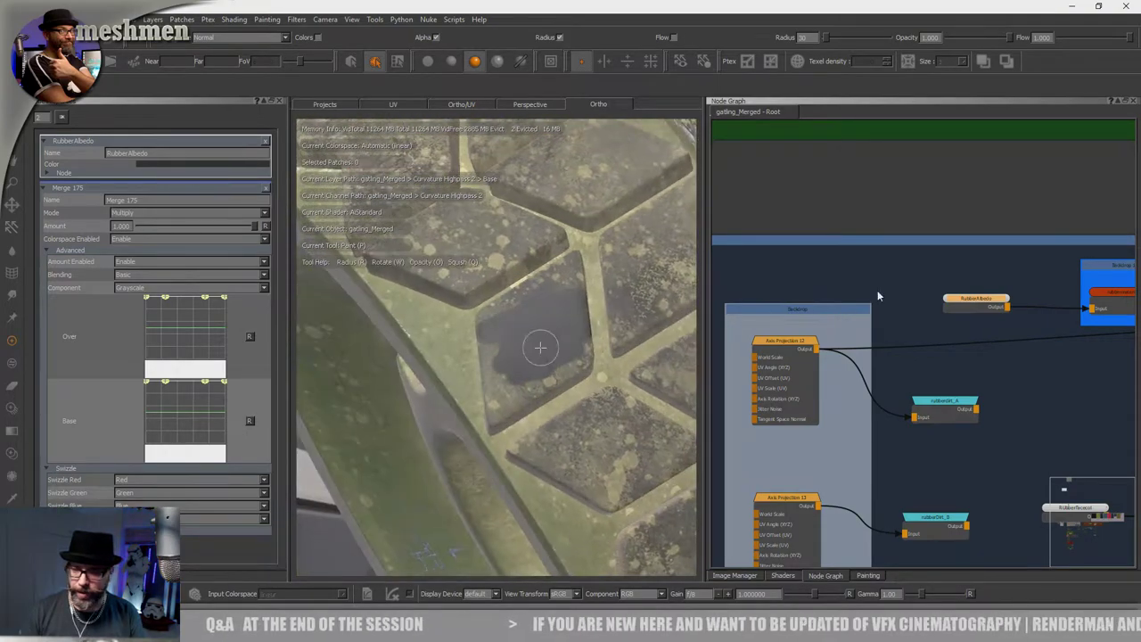
pyautogui.moveTo(977, 301); pyautogui.dragTo(967, 304)
pyautogui.moveTo(889, 278); pyautogui.dragTo(771, 288, button='middle')
pyautogui.scroll(1, 845, 320)
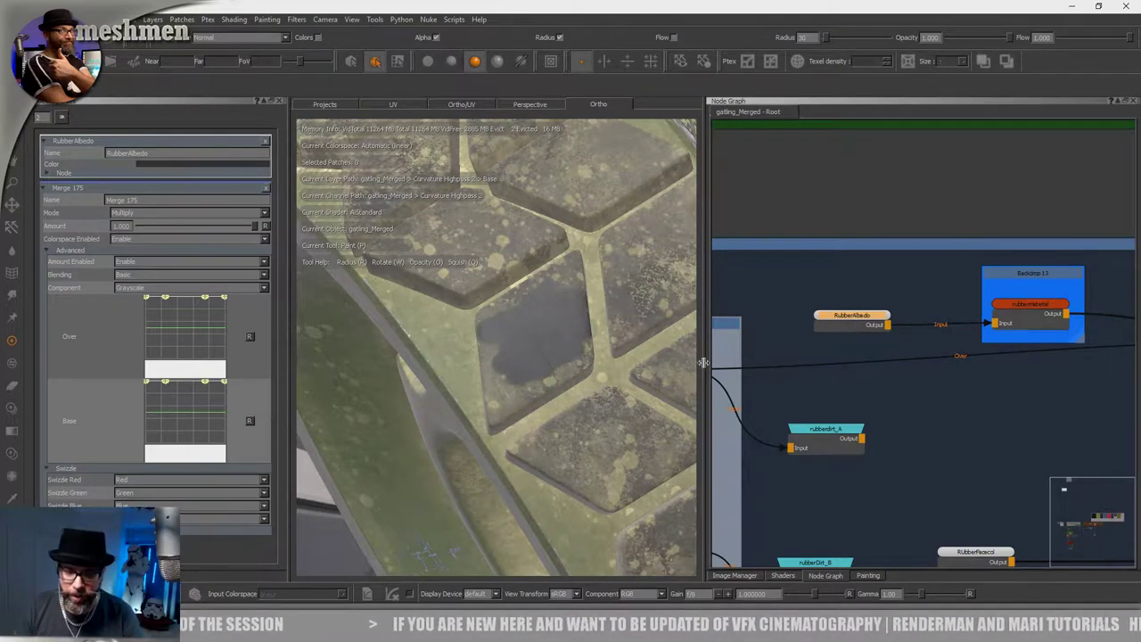
pyautogui.keyDown('alt'); pyautogui.moveTo(565, 371); pyautogui.dragTo(347, 337, button='right'); pyautogui.keyUp('alt')
pyautogui.keyDown('alt'); pyautogui.moveTo(392, 356); pyautogui.dragTo(512, 393); pyautogui.keyUp('alt')
pyautogui.keyDown('alt'); pyautogui.moveTo(513, 393); pyautogui.dragTo(615, 379, button='right'); pyautogui.keyUp('alt')
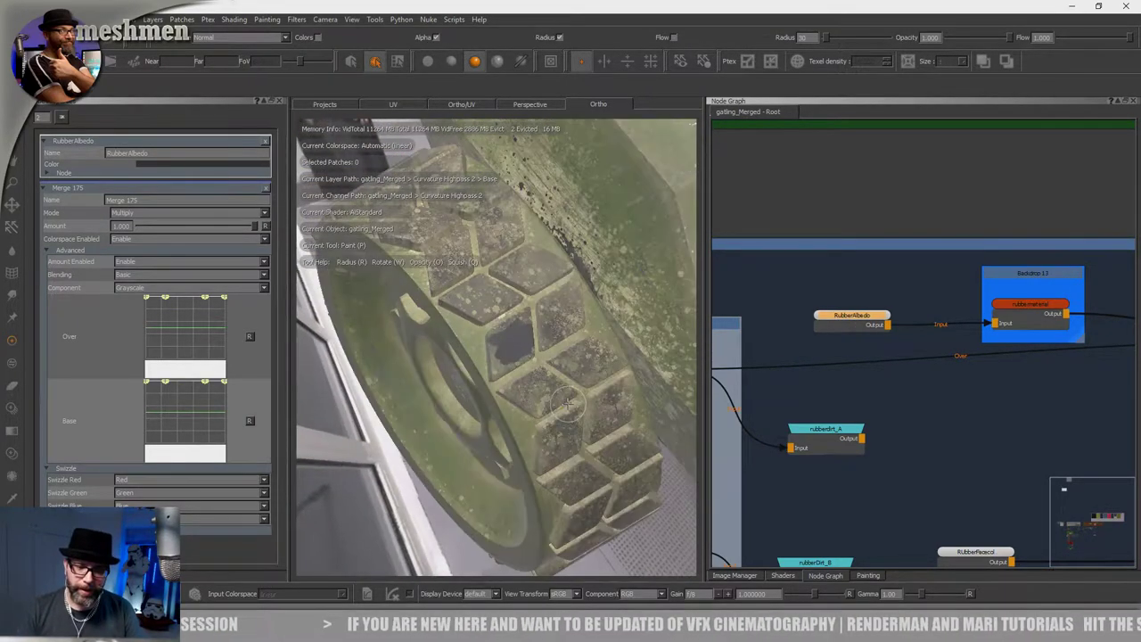
# Shift the RubberAlbedo node slightly and select the rubbermaterial node inside Backdrop 13.
pyautogui.keyDown('alt'); pyautogui.moveTo(615, 379); pyautogui.dragTo(655, 375); pyautogui.keyUp('alt')
pyautogui.scroll(-5, 988, 332)
pyautogui.moveTo(980, 376); pyautogui.dragTo(938, 385, button='middle')
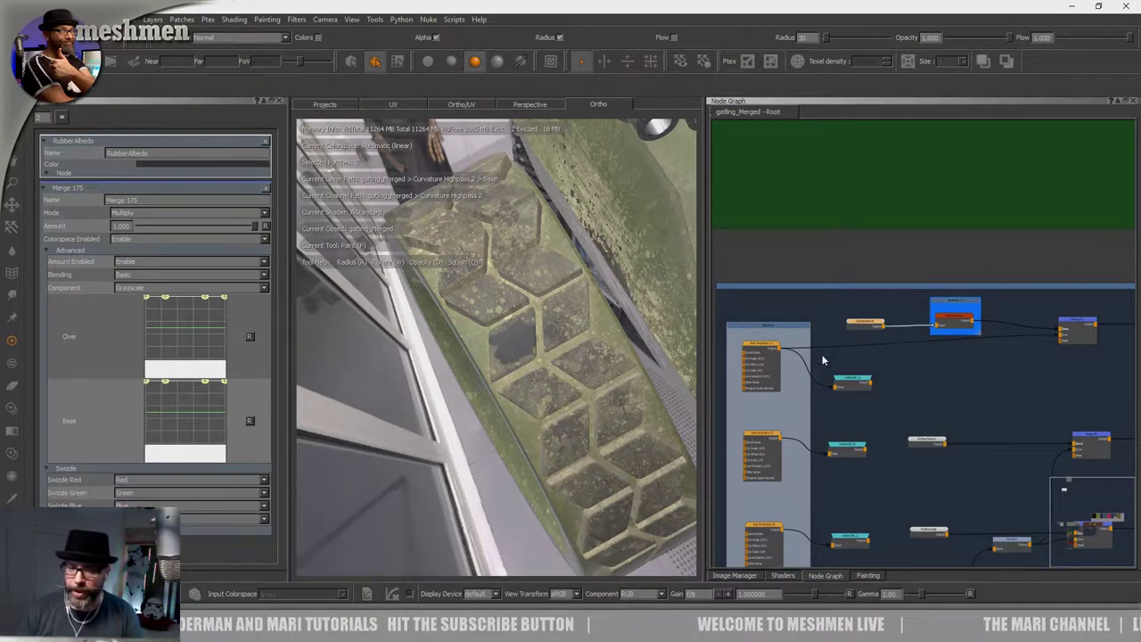
pyautogui.moveTo(864, 326); pyautogui.dragTo(860, 325)
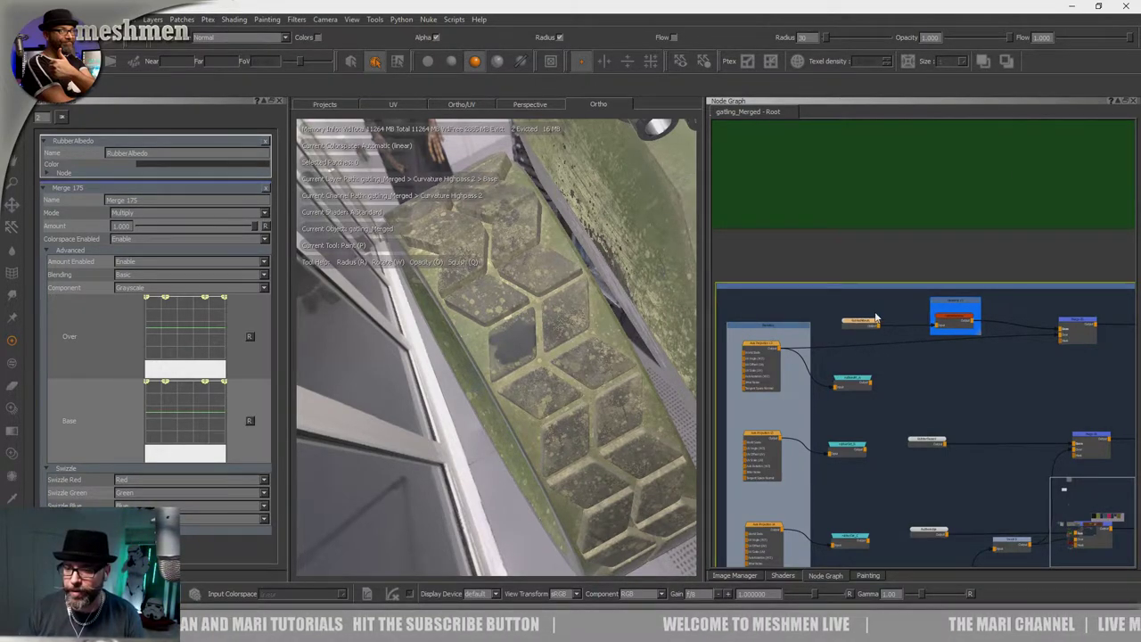
pyautogui.click(962, 320)
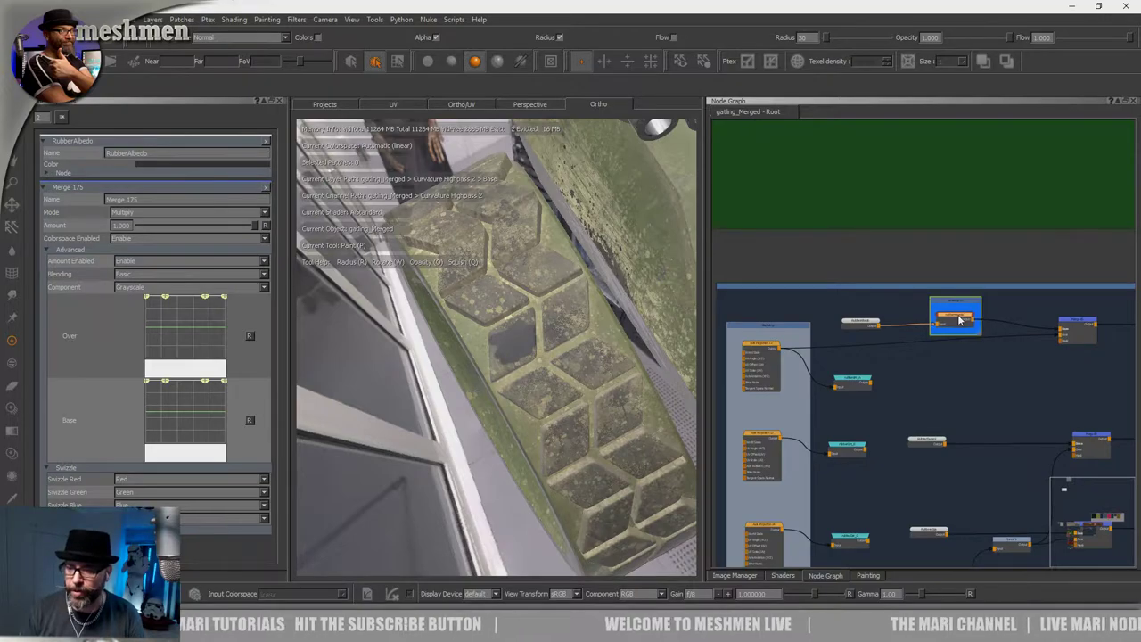
# Examine the wheel's painted tread block from several angles and look over the layout of the RubberMaterial network.
pyautogui.keyDown('alt'); pyautogui.moveTo(633, 361); pyautogui.dragTo(609, 352); pyautogui.keyUp('alt')
pyautogui.keyDown('alt'); pyautogui.moveTo(609, 352); pyautogui.dragTo(526, 388, button='middle'); pyautogui.keyUp('alt')
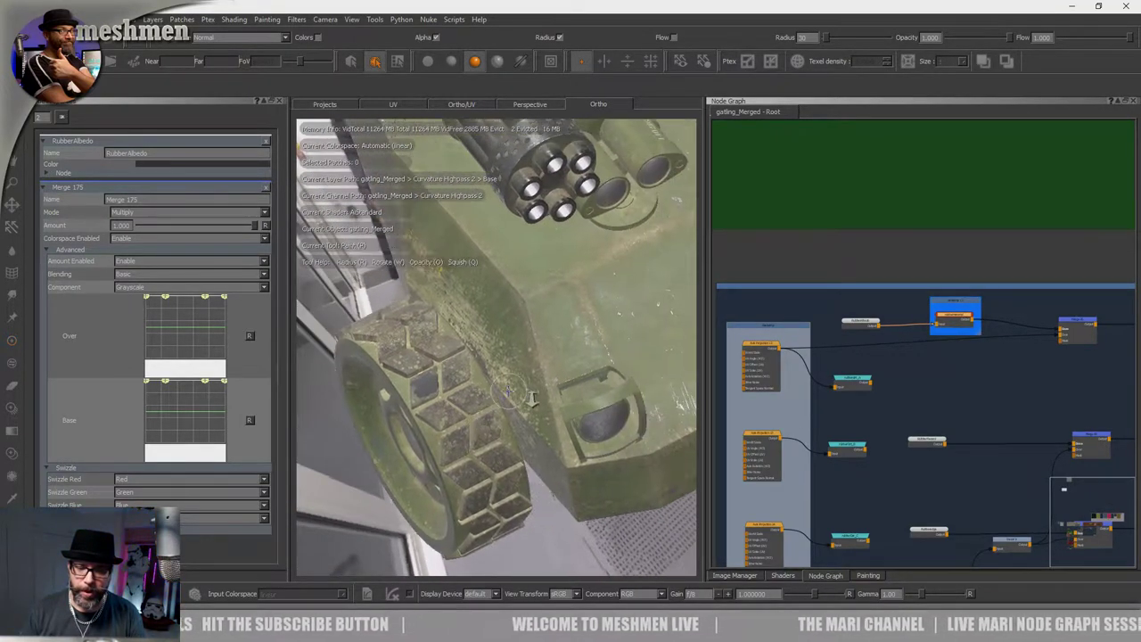
pyautogui.moveTo(526, 388)
pyautogui.keyDown('alt'); pyautogui.mouseDown(button='right')
pyautogui.moveTo(606, 388)
pyautogui.moveTo(528, 388)
pyautogui.mouseUp(button='right'); pyautogui.keyUp('alt')
pyautogui.scroll(-4, 964, 384)
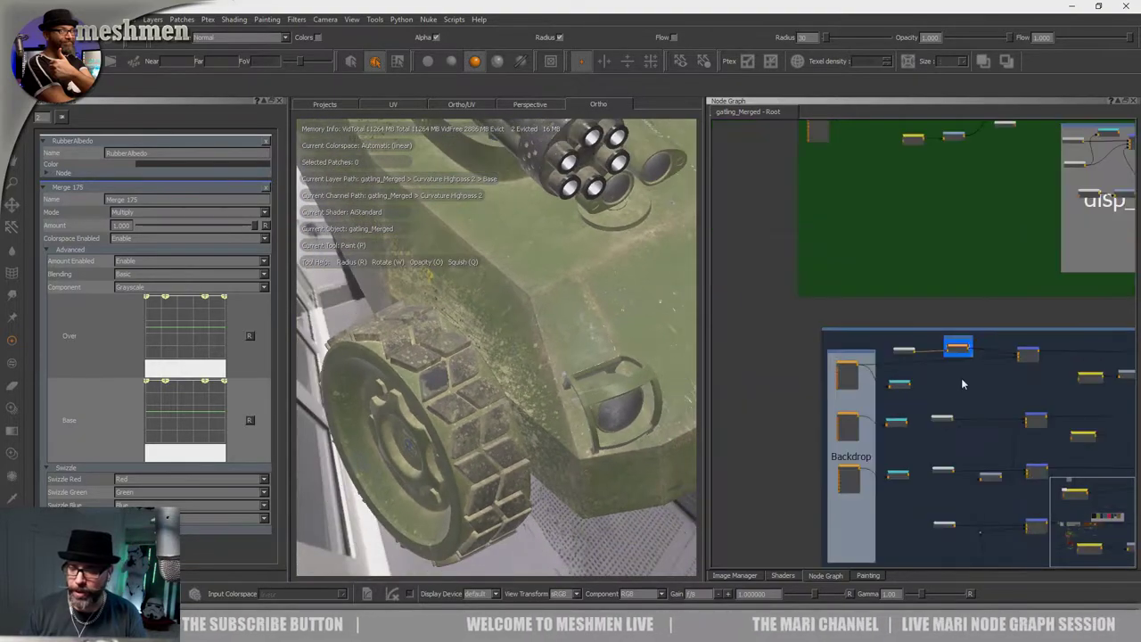
pyautogui.moveTo(968, 386)
pyautogui.mouseDown(button='middle')
pyautogui.moveTo(721, 358)
pyautogui.moveTo(832, 351)
pyautogui.moveTo(704, 340)
pyautogui.mouseUp(button='middle')
pyautogui.keyDown('alt'); pyautogui.moveTo(557, 386); pyautogui.dragTo(513, 399); pyautogui.keyUp('alt')
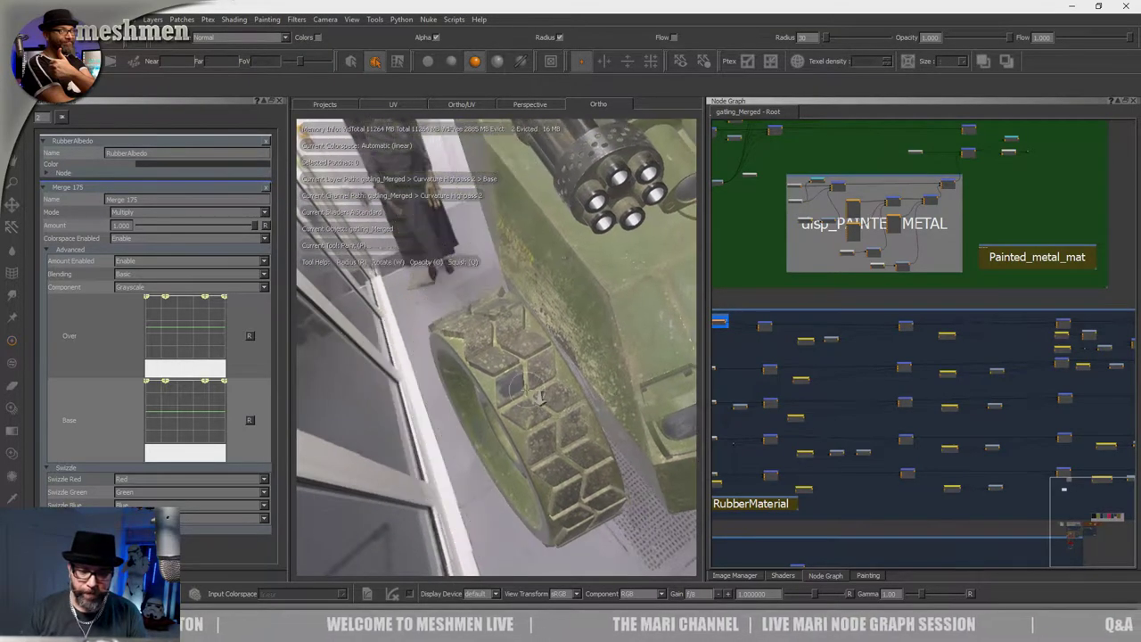
pyautogui.keyDown('alt'); pyautogui.moveTo(512, 399); pyautogui.dragTo(570, 399, button='right'); pyautogui.keyUp('alt')
pyautogui.keyDown('alt'); pyautogui.moveTo(571, 399); pyautogui.dragTo(588, 406); pyautogui.keyUp('alt')
pyautogui.moveTo(1028, 362); pyautogui.dragTo(1130, 310, button='middle')
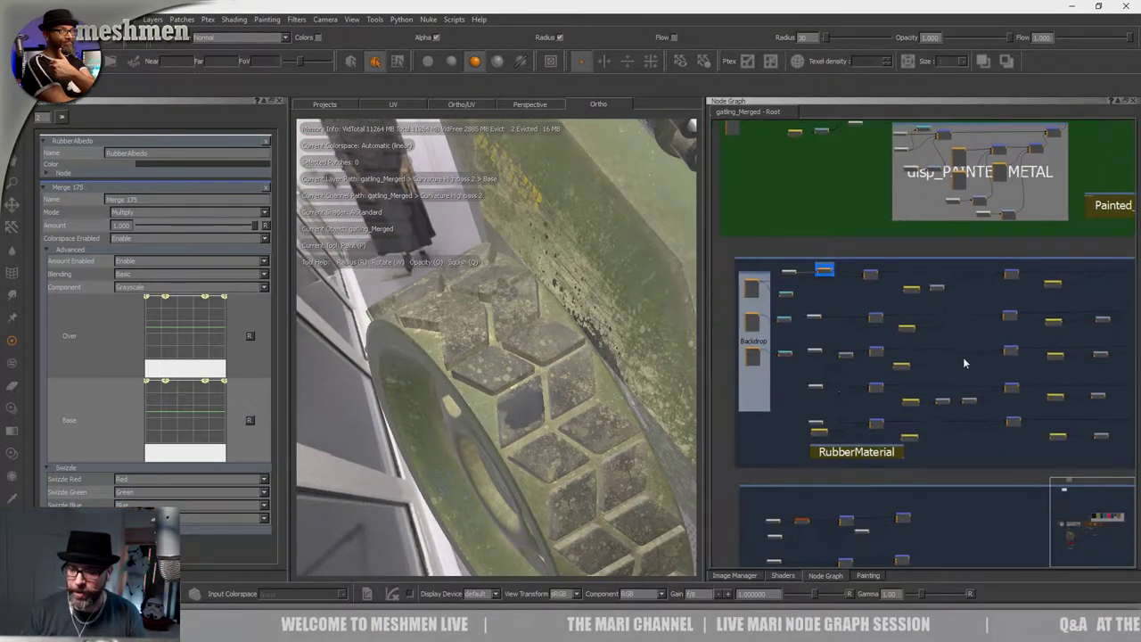
pyautogui.moveTo(1029, 392)
pyautogui.mouseDown(button='middle')
pyautogui.moveTo(1005, 324)
pyautogui.moveTo(1048, 311)
pyautogui.mouseUp(button='middle')
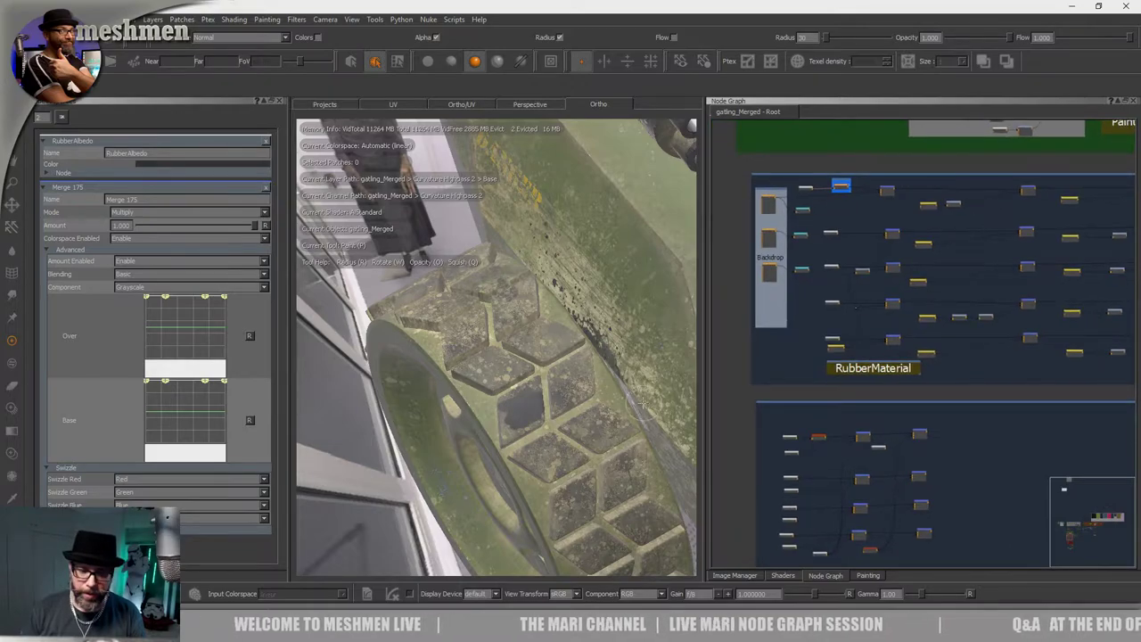
pyautogui.keyDown('alt'); pyautogui.moveTo(642, 404); pyautogui.dragTo(658, 401); pyautogui.keyUp('alt')
pyautogui.keyDown('alt'); pyautogui.moveTo(580, 398); pyautogui.dragTo(616, 393, button='right'); pyautogui.keyUp('alt')
# Trace the rubber material's branches from the constant nodes through the merges to the bake points and back.
pyautogui.scroll(5, 929, 352)
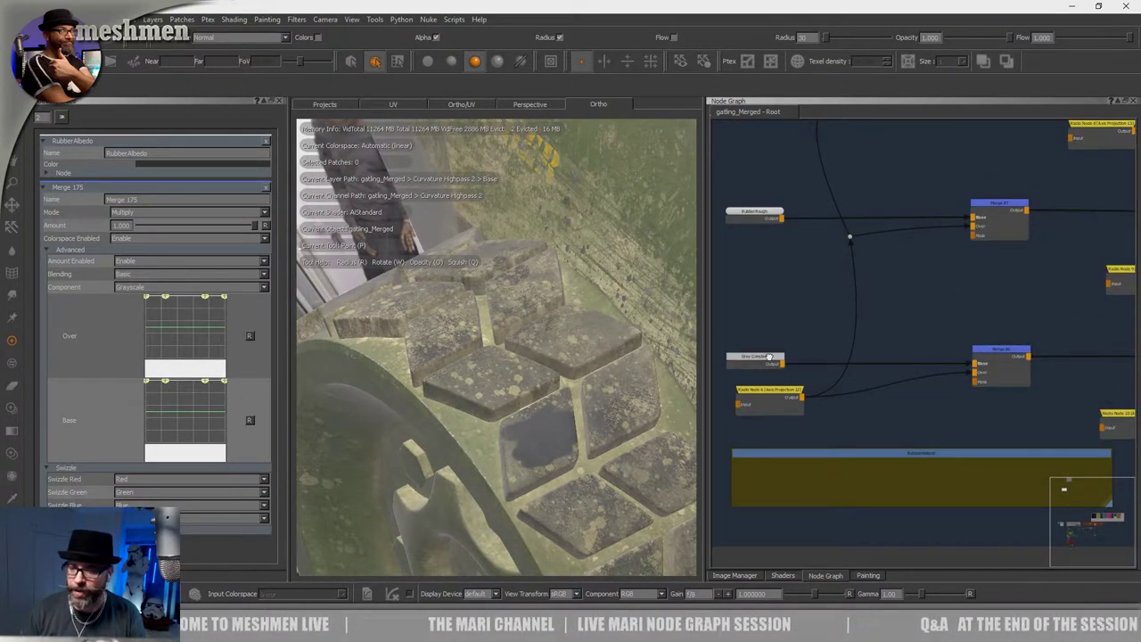
pyautogui.moveTo(1086, 348); pyautogui.dragTo(757, 372, button='middle')
pyautogui.scroll(-3, 1001, 364)
pyautogui.moveTo(1003, 363)
pyautogui.mouseDown(button='middle')
pyautogui.moveTo(727, 379)
pyautogui.moveTo(657, 410)
pyautogui.mouseUp(button='middle')
pyautogui.scroll(5, 891, 383)
pyautogui.moveTo(969, 386)
pyautogui.mouseDown(button='middle')
pyautogui.moveTo(758, 398)
pyautogui.moveTo(861, 438)
pyautogui.moveTo(965, 399)
pyautogui.mouseUp(button='middle')
pyautogui.scroll(3, 924, 399)
pyautogui.scroll(-4, 789, 413)
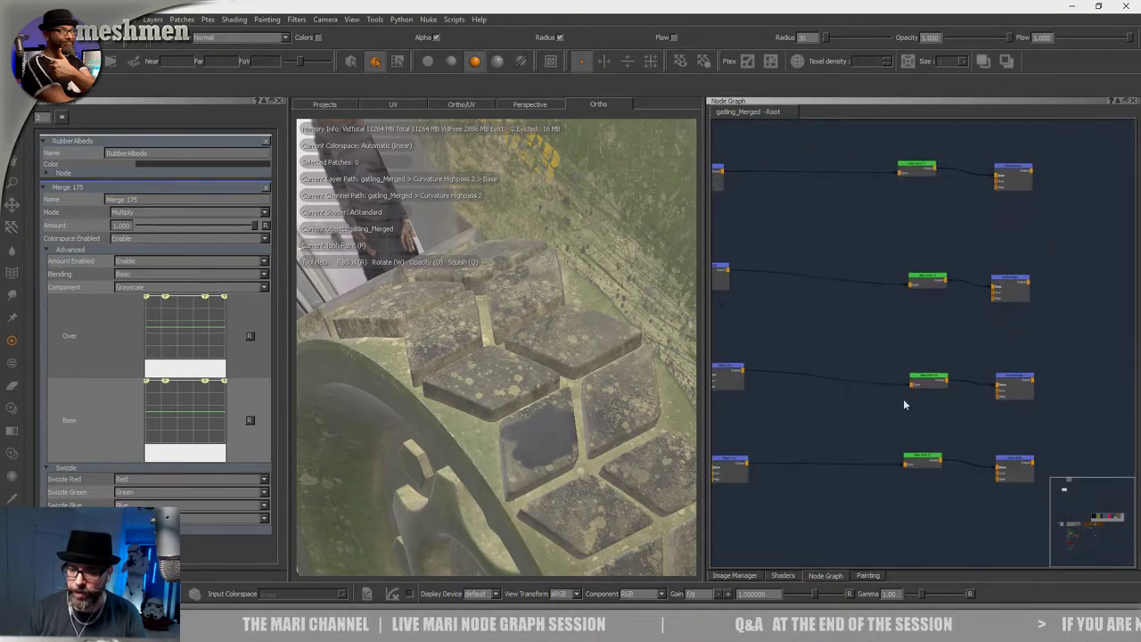
pyautogui.moveTo(784, 396); pyautogui.dragTo(960, 397, button='middle')
pyautogui.moveTo(735, 402); pyautogui.dragTo(943, 387, button='middle')
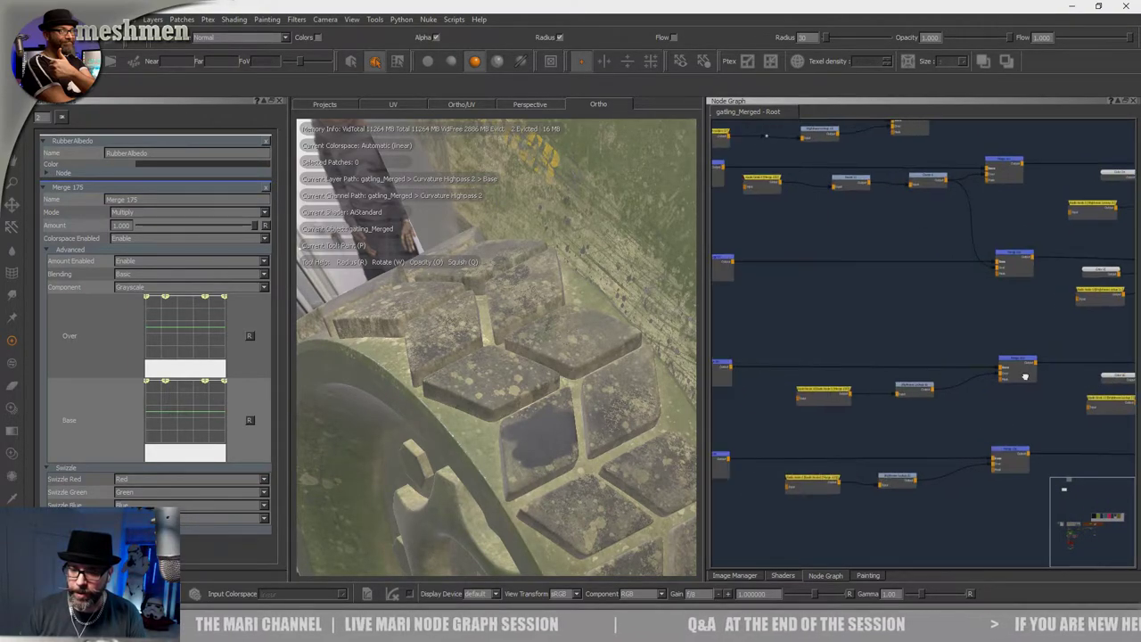
pyautogui.moveTo(735, 371); pyautogui.dragTo(1038, 364, button='middle')
pyautogui.moveTo(834, 369); pyautogui.dragTo(1049, 364, button='middle')
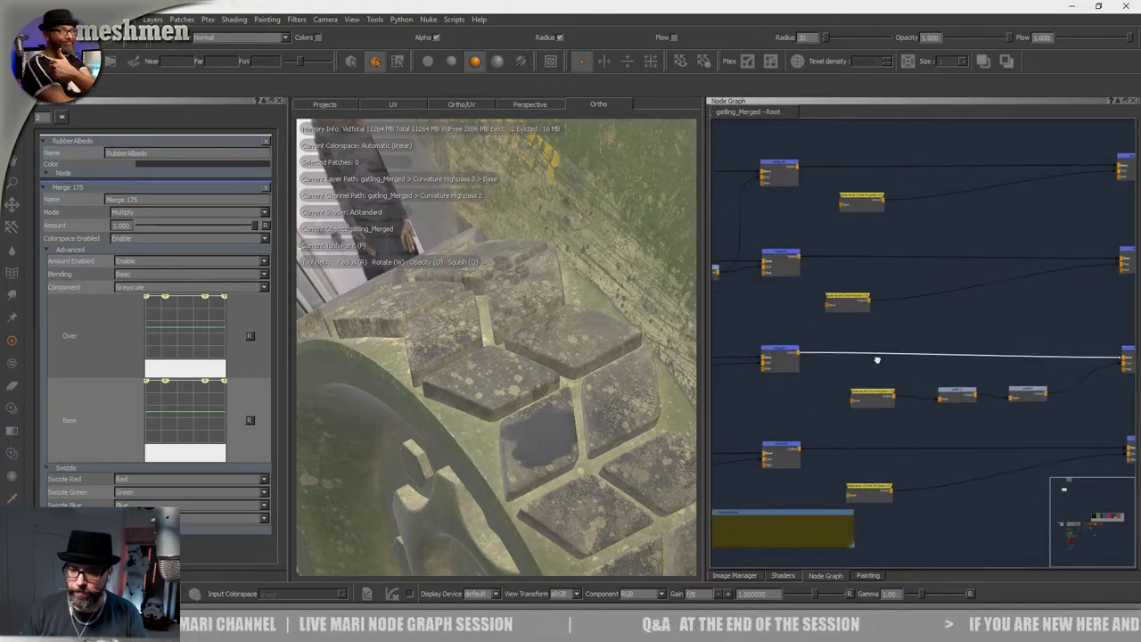
pyautogui.moveTo(876, 359)
pyautogui.mouseDown(button='middle')
pyautogui.moveTo(1118, 358)
pyautogui.moveTo(909, 361)
pyautogui.mouseUp(button='middle')
# Open the RubberRough node's properties and darken its color to a neutral grey with a linear value of 0.358.
pyautogui.click(909, 361)
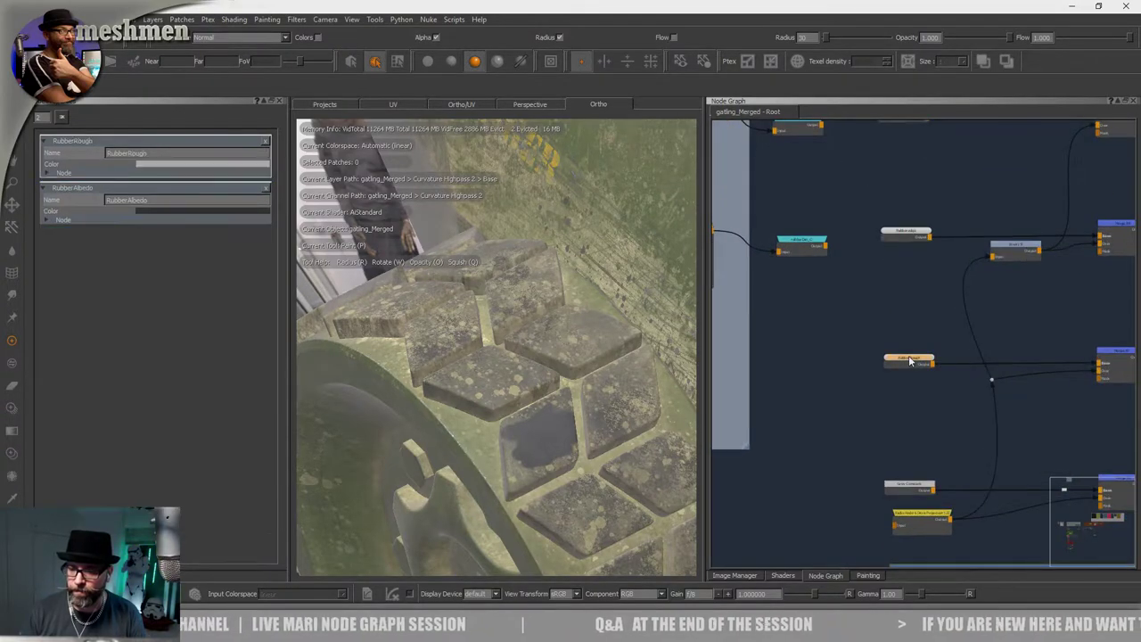
pyautogui.click(154, 162)
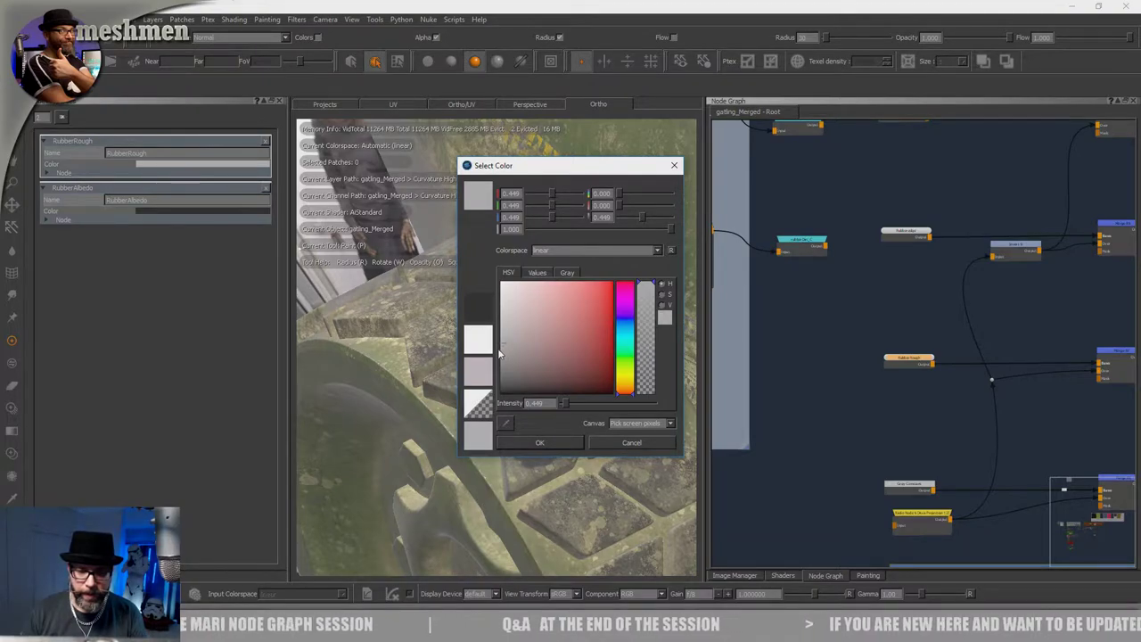
pyautogui.moveTo(502, 349); pyautogui.dragTo(501, 356)
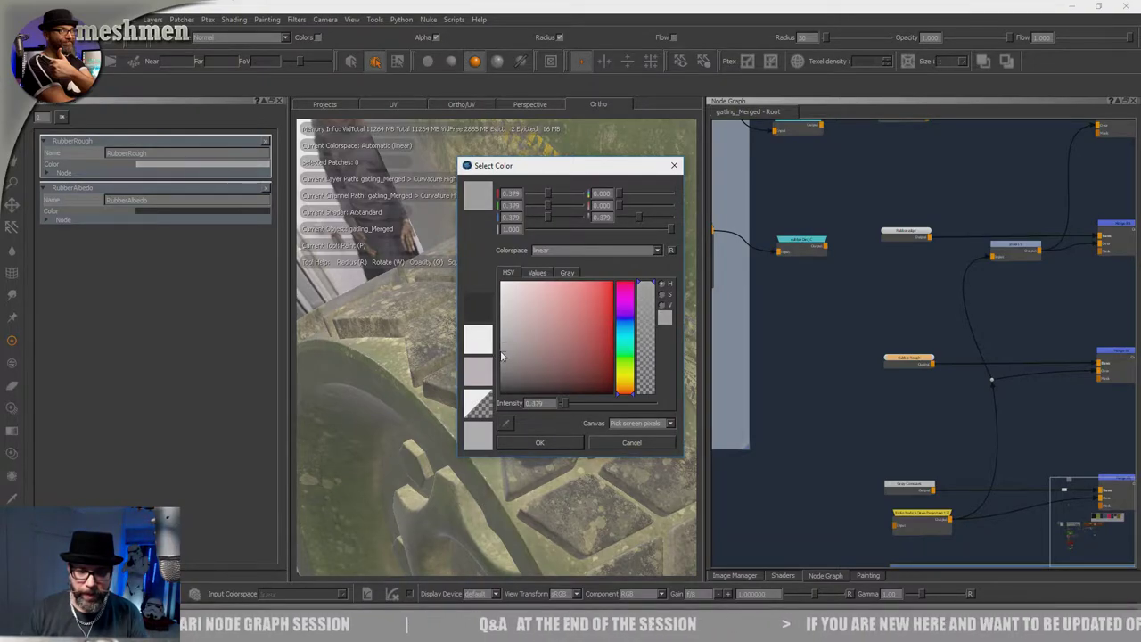
pyautogui.click(538, 442)
# Select the out-of-date bake point at the end of the rubber roughness branch and inspect the painted tread block up close.
pyautogui.scroll(-2, 888, 356)
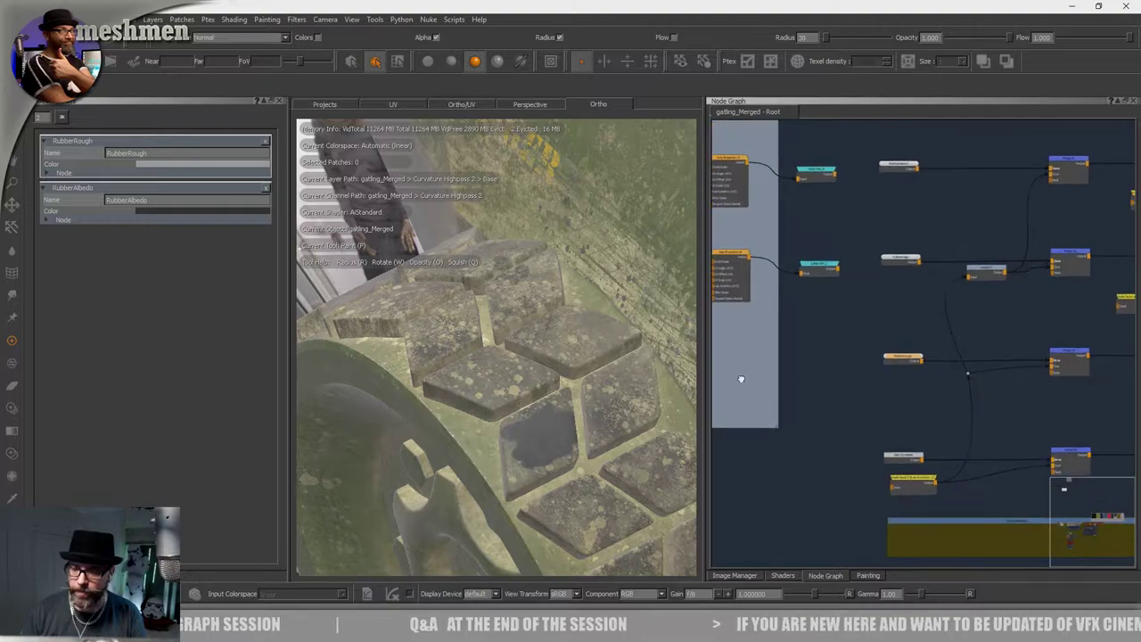
pyautogui.moveTo(741, 378); pyautogui.dragTo(682, 378, button='middle')
pyautogui.moveTo(1002, 366); pyautogui.dragTo(627, 357, button='middle')
pyautogui.moveTo(955, 376); pyautogui.dragTo(706, 372, button='middle')
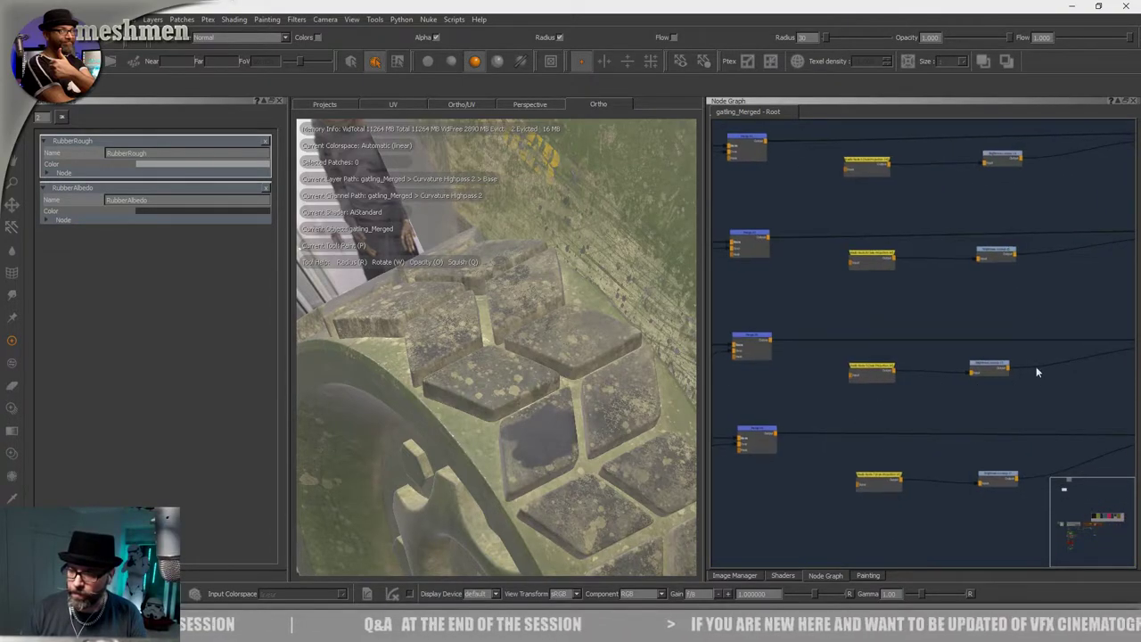
pyautogui.scroll(-3, 1043, 365)
pyautogui.moveTo(941, 371); pyautogui.dragTo(787, 375, button='middle')
pyautogui.moveTo(874, 372); pyautogui.dragTo(669, 368, button='middle')
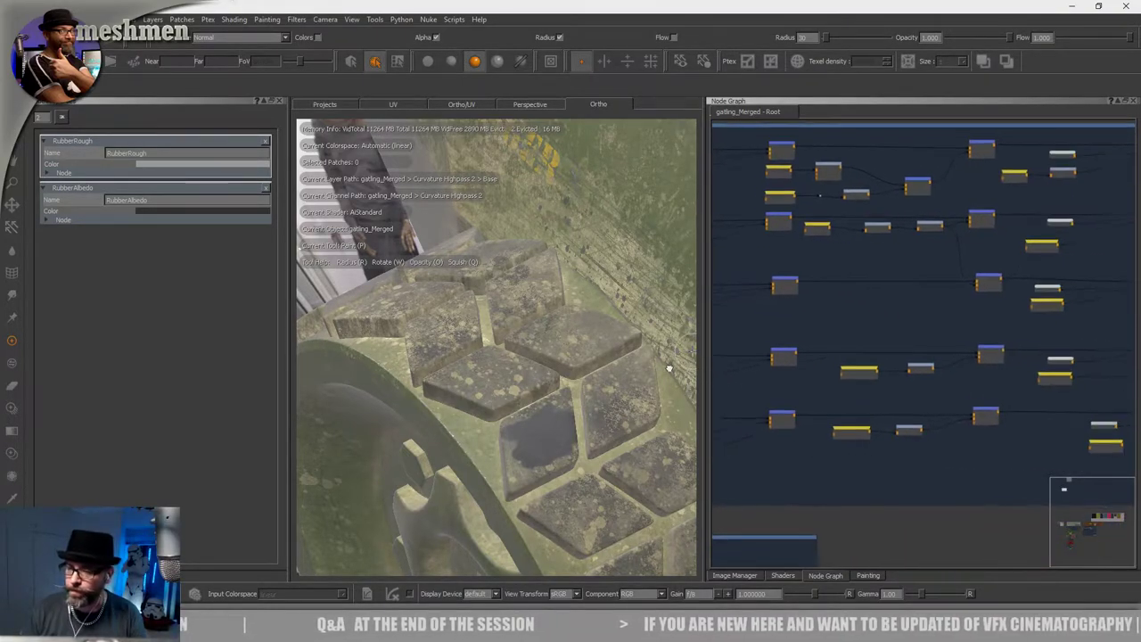
pyautogui.scroll(5, 980, 361)
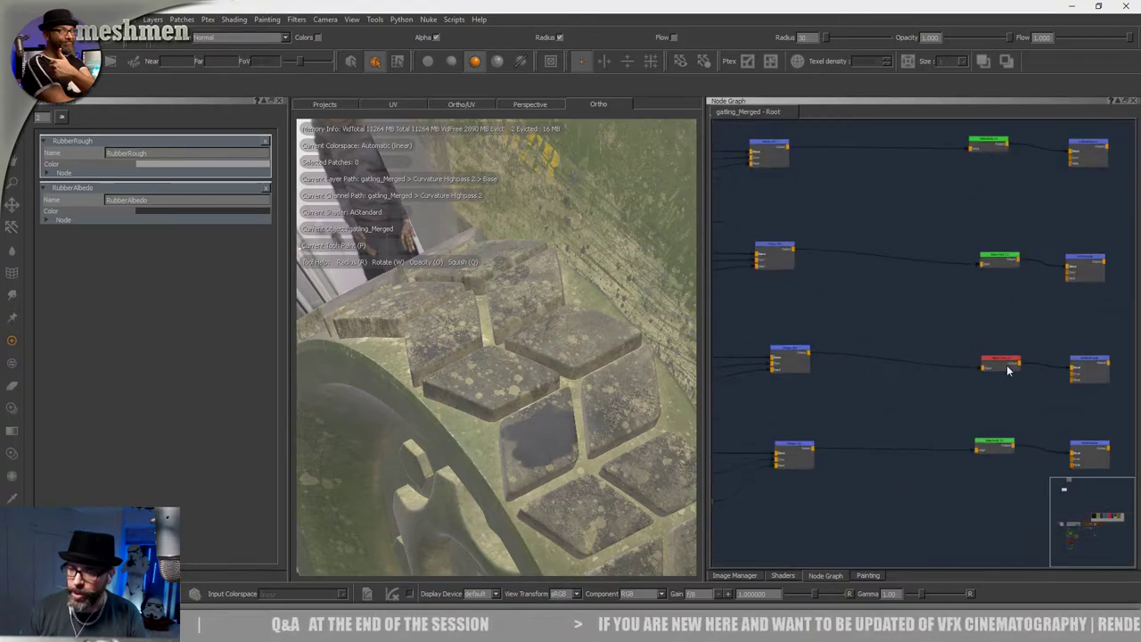
pyautogui.scroll(2, 1006, 364)
pyautogui.click(998, 361)
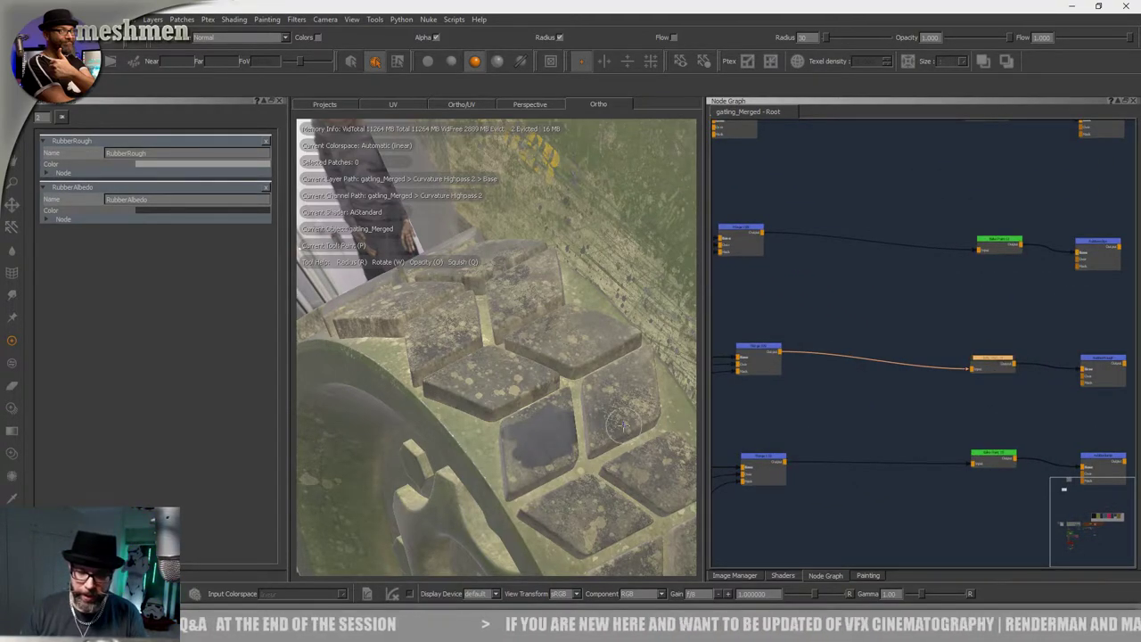
pyautogui.keyDown('alt'); pyautogui.moveTo(623, 426); pyautogui.dragTo(534, 444); pyautogui.keyUp('alt')
pyautogui.keyDown('alt'); pyautogui.moveTo(535, 444); pyautogui.dragTo(580, 463, button='right'); pyautogui.keyUp('alt')
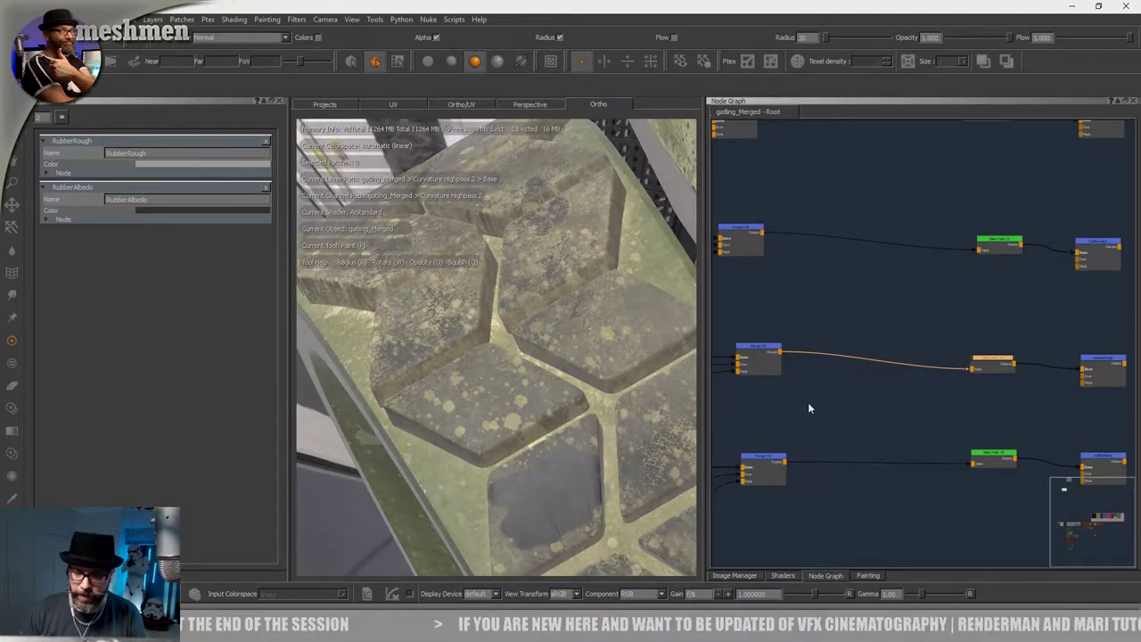
# Return to the RubberRough node and set its color to a neutral grey with a linear value of 0.316.
pyautogui.scroll(-5, 792, 410)
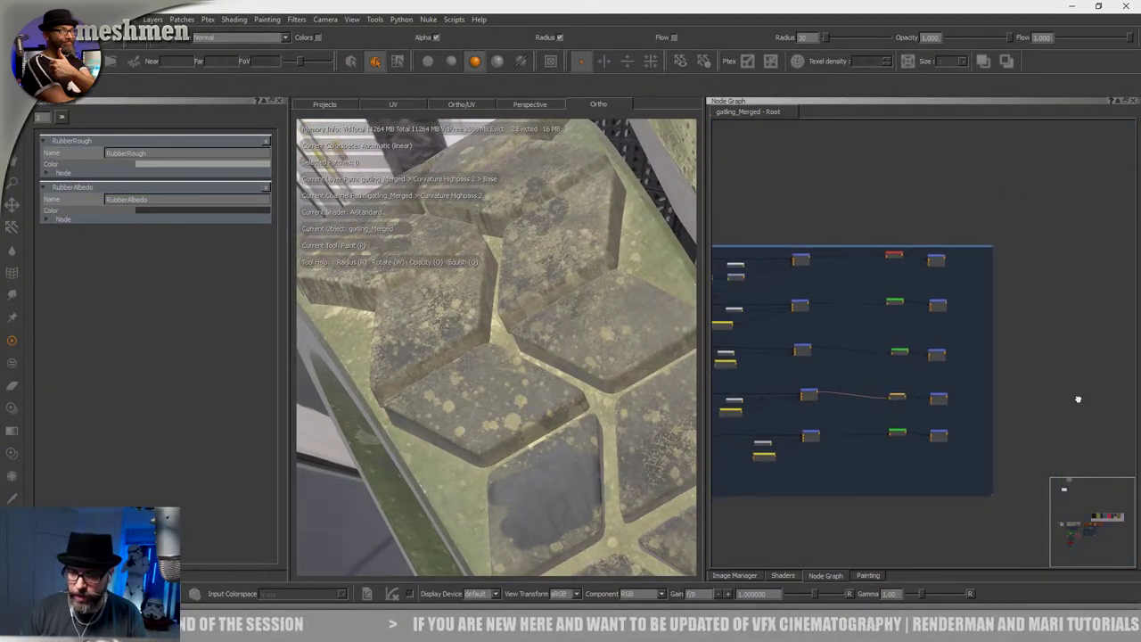
pyautogui.moveTo(792, 410)
pyautogui.mouseDown(button='middle')
pyautogui.moveTo(1077, 398)
pyautogui.moveTo(1036, 390)
pyautogui.mouseUp(button='middle')
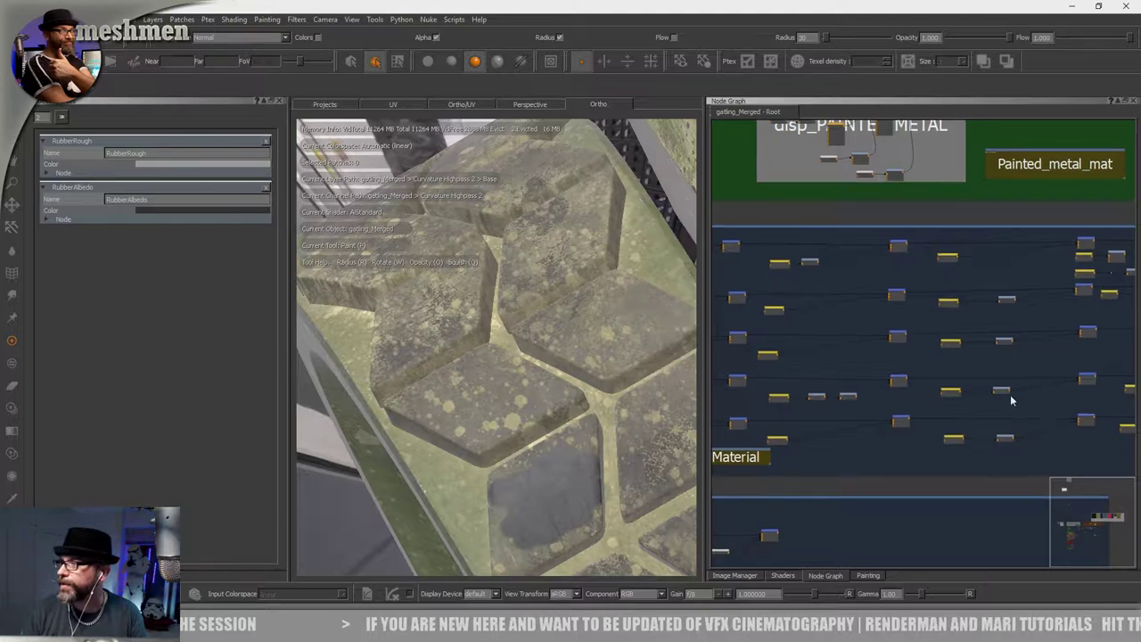
pyautogui.moveTo(918, 411); pyautogui.dragTo(975, 403, button='middle')
pyautogui.moveTo(837, 407); pyautogui.dragTo(952, 395, button='middle')
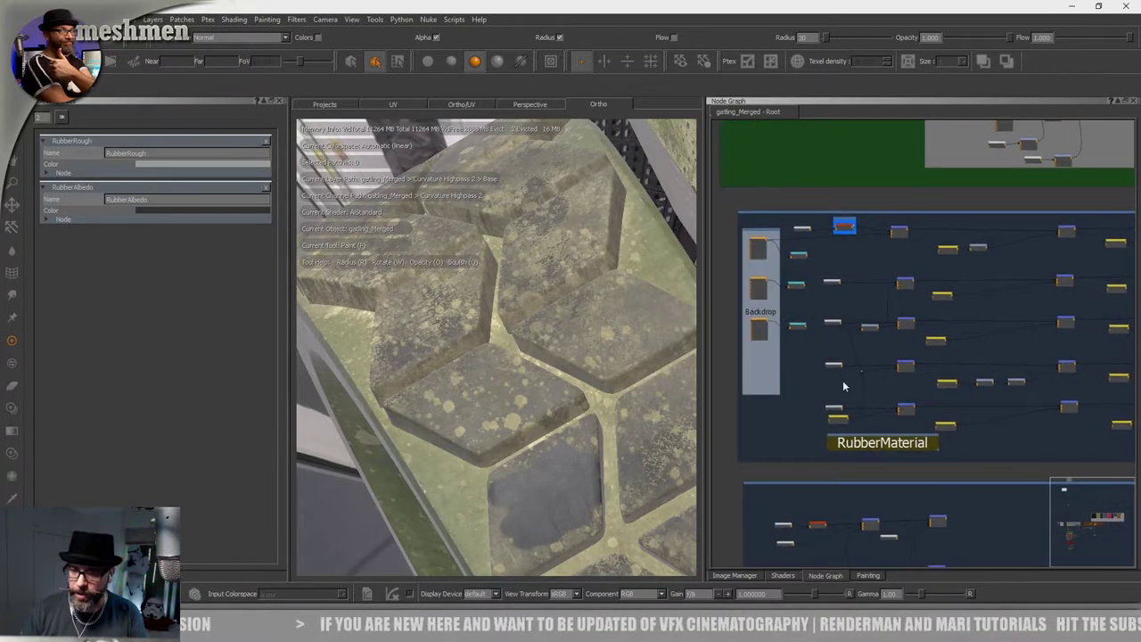
pyautogui.scroll(3, 839, 384)
pyautogui.scroll(3, 838, 384)
pyautogui.click(837, 344)
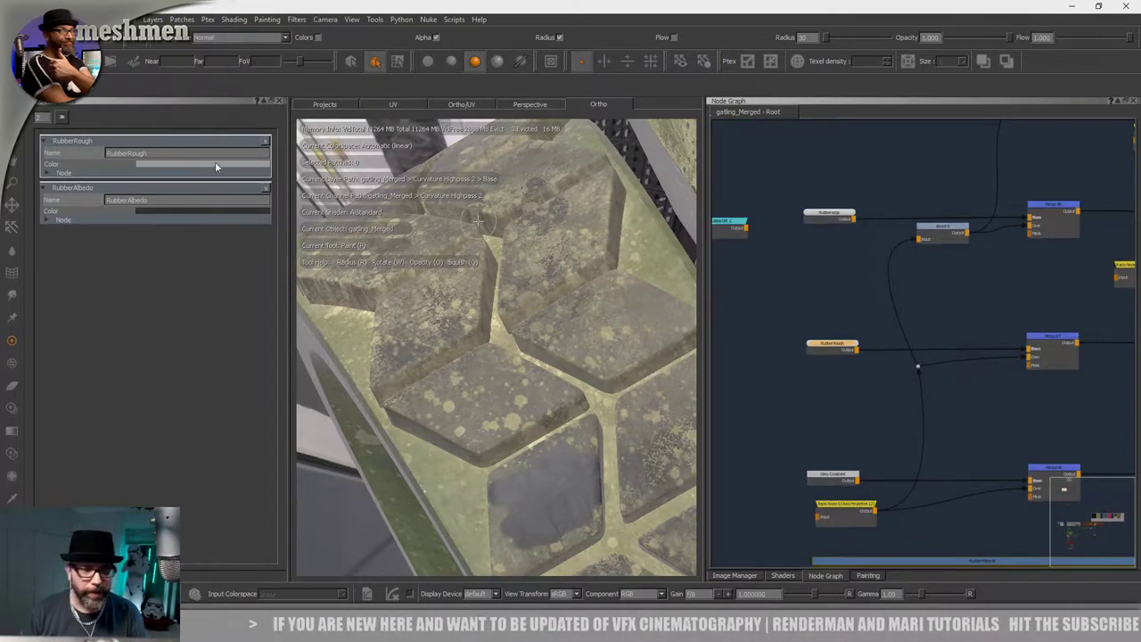
pyautogui.click(167, 163)
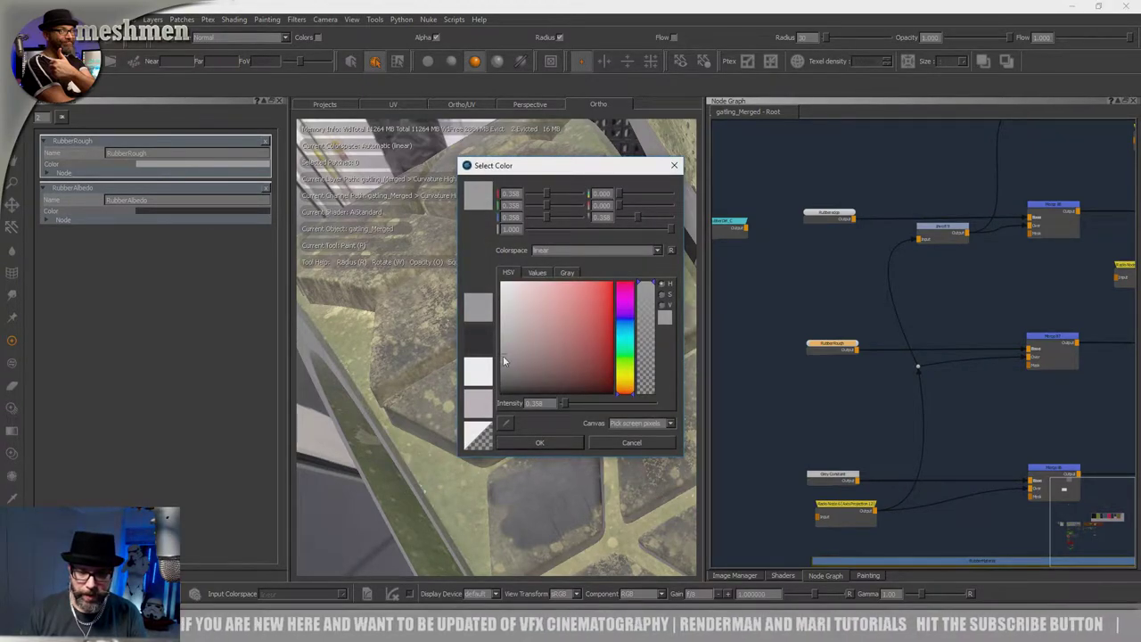
pyautogui.moveTo(503, 360); pyautogui.dragTo(492, 364)
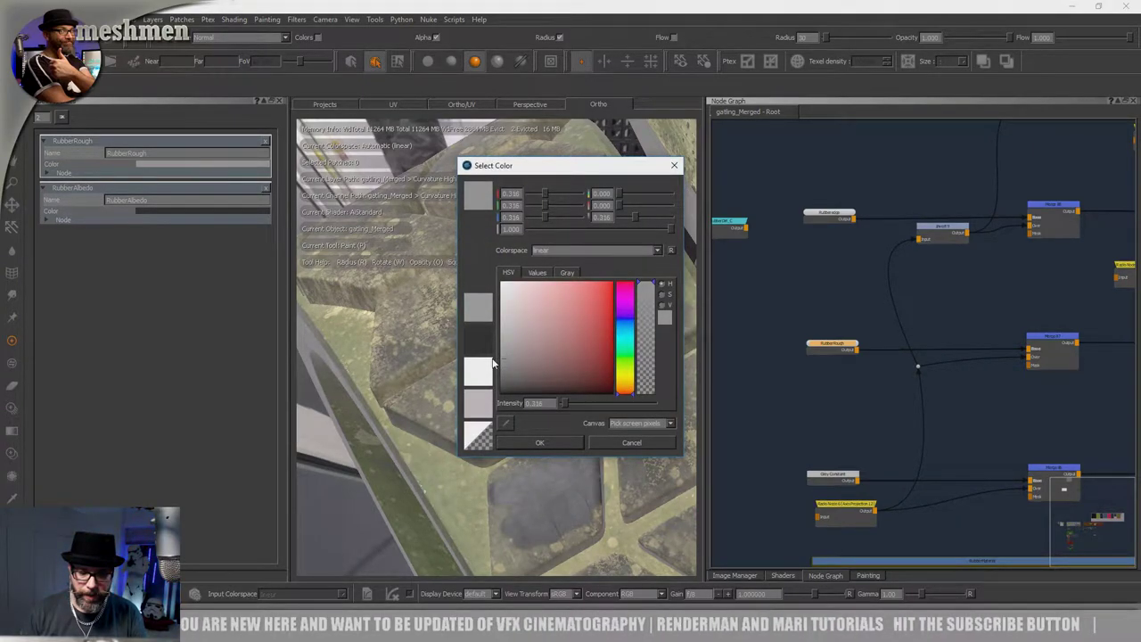
pyautogui.click(536, 445)
# Examine the clean rubber patch on the painted tread block at close range and from different angles.
pyautogui.moveTo(535, 445)
pyautogui.keyDown('alt'); pyautogui.mouseDown()
pyautogui.moveTo(443, 400)
pyautogui.moveTo(464, 392)
pyautogui.moveTo(537, 437)
pyautogui.mouseUp(); pyautogui.keyUp('alt')
pyautogui.keyDown('alt'); pyautogui.moveTo(538, 437); pyautogui.dragTo(529, 398, button='middle'); pyautogui.keyUp('alt')
pyautogui.keyDown('alt'); pyautogui.moveTo(529, 397); pyautogui.dragTo(633, 356, button='right'); pyautogui.keyUp('alt')
pyautogui.keyDown('alt'); pyautogui.moveTo(633, 357); pyautogui.dragTo(609, 318); pyautogui.keyUp('alt')
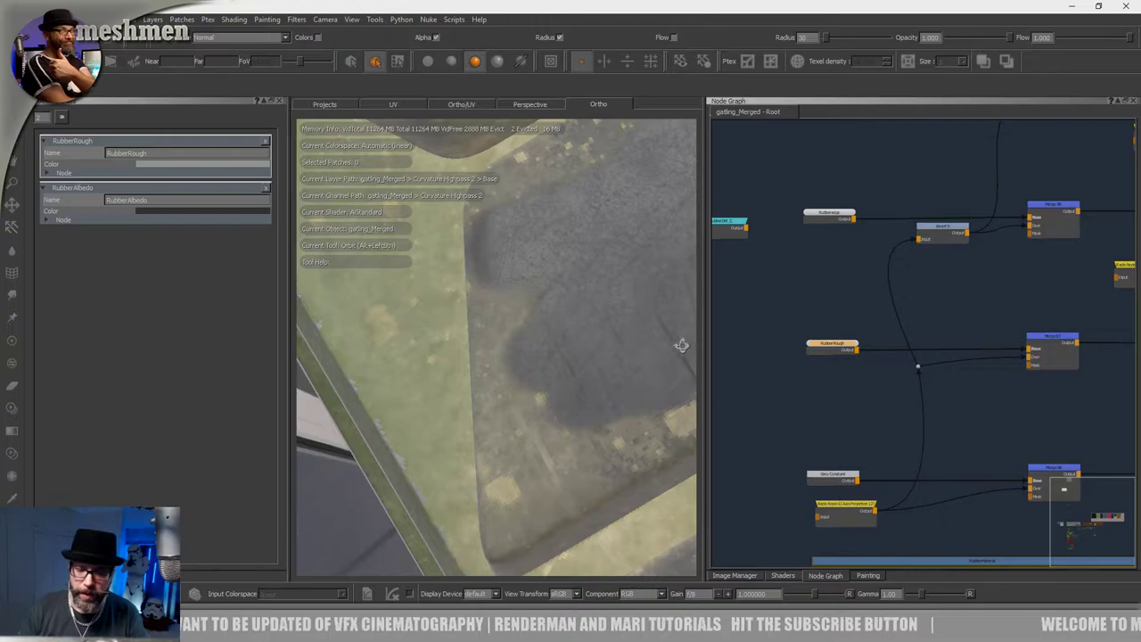
pyautogui.moveTo(636, 396)
pyautogui.keyDown('alt'); pyautogui.mouseDown()
pyautogui.moveTo(563, 371)
pyautogui.moveTo(590, 392)
pyautogui.moveTo(570, 398)
pyautogui.moveTo(553, 372)
pyautogui.moveTo(556, 357)
pyautogui.moveTo(579, 352)
pyautogui.mouseUp(); pyautogui.keyUp('alt')
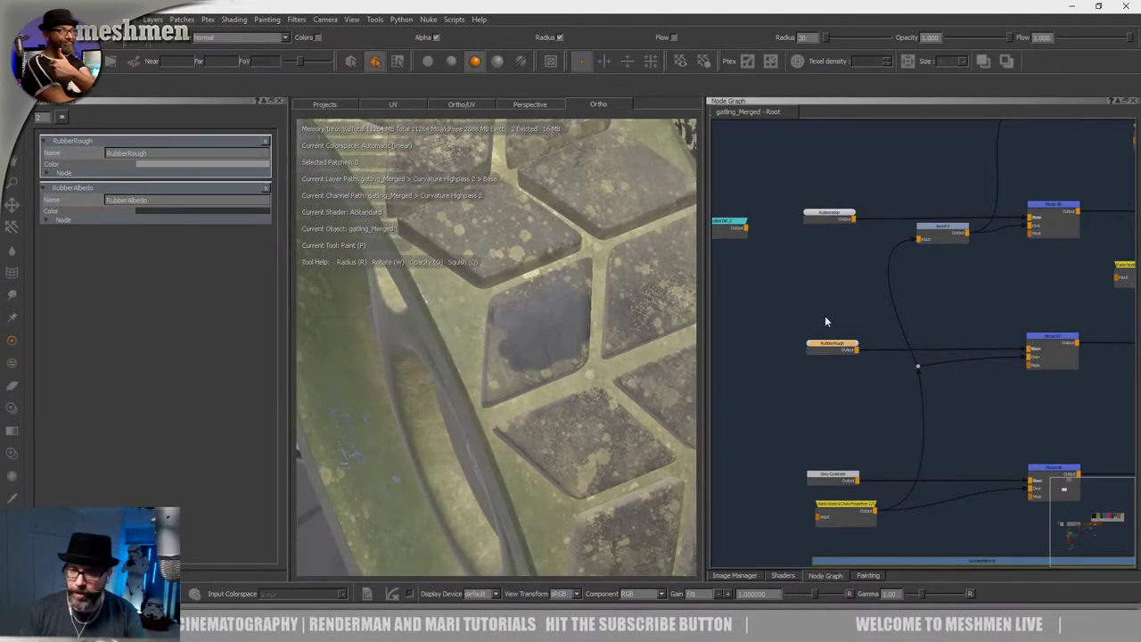
pyautogui.moveTo(869, 290); pyautogui.dragTo(847, 461, button='middle')
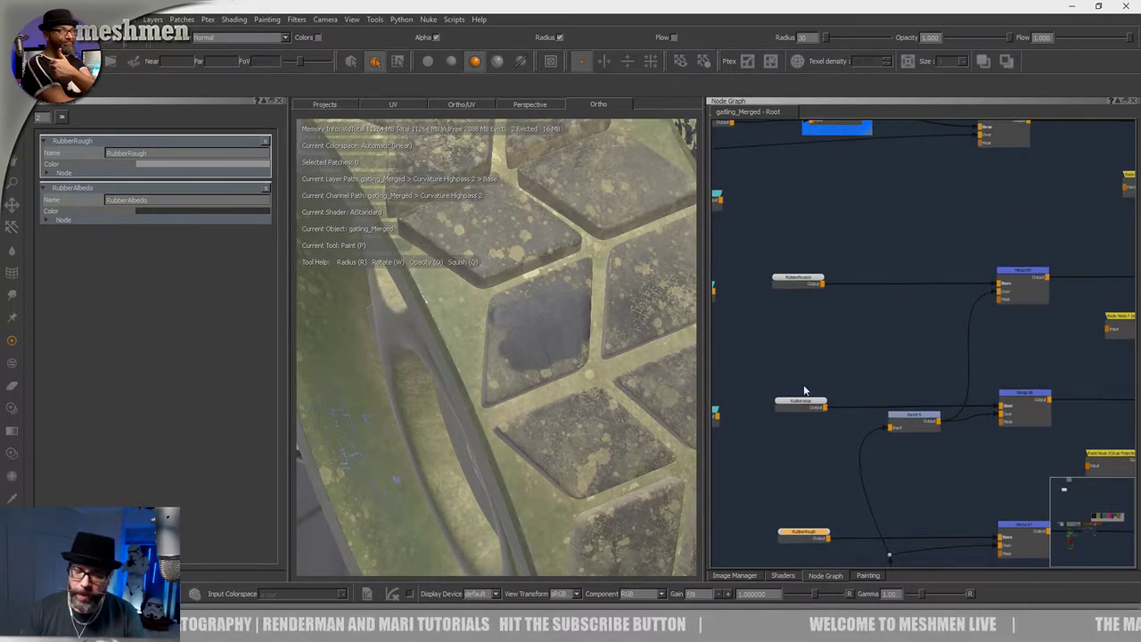
# Darken the RubberRough color further to a grey of about 0.28 linear and check the tread's response.
pyautogui.click(175, 168)
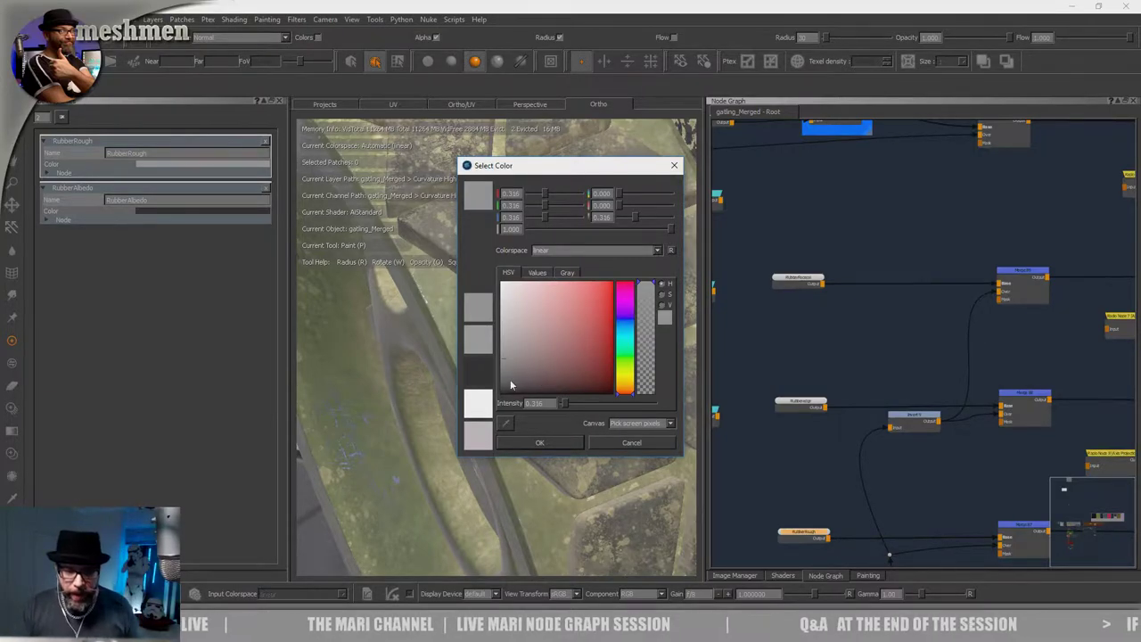
pyautogui.moveTo(506, 368); pyautogui.dragTo(504, 364)
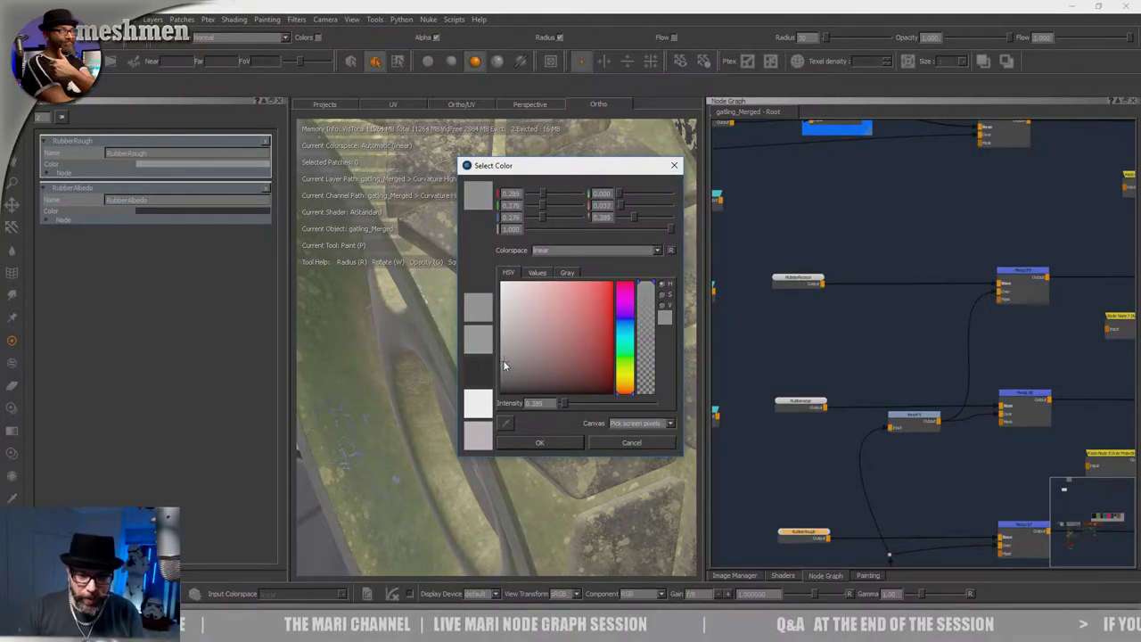
pyautogui.click(521, 443)
pyautogui.keyDown('alt'); pyautogui.moveTo(599, 374); pyautogui.dragTo(569, 401); pyautogui.keyUp('alt')
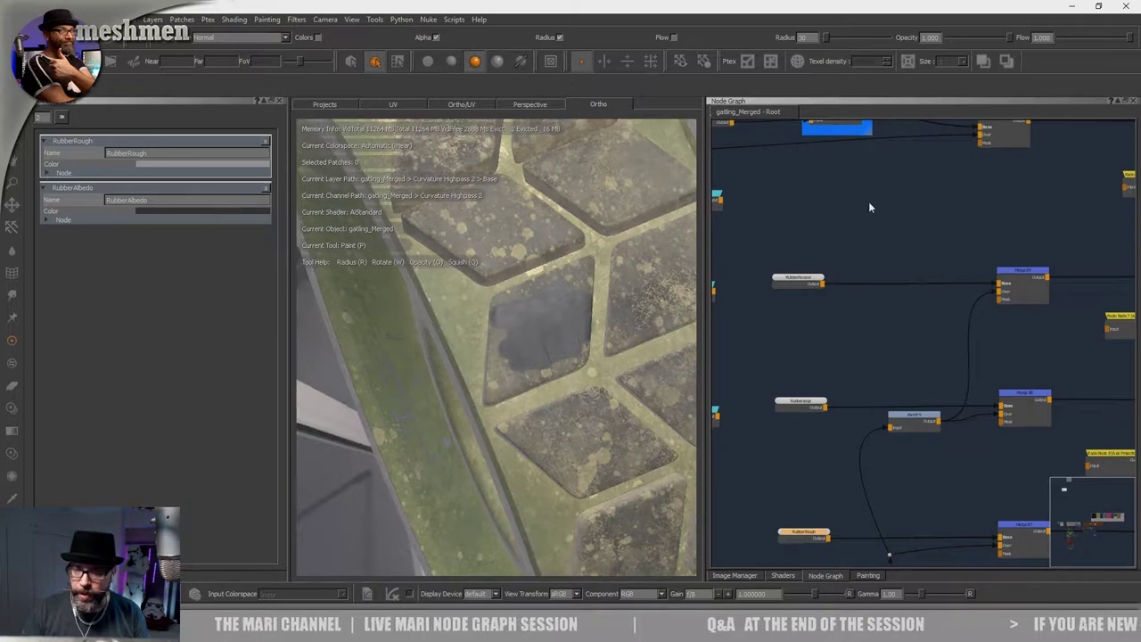
# Select the out-of-date bake point at the end of the rubber albedo branch and inspect the painted tread block up close.
pyautogui.moveTo(891, 218); pyautogui.dragTo(836, 259, button='middle')
pyautogui.scroll(-7, 836, 259)
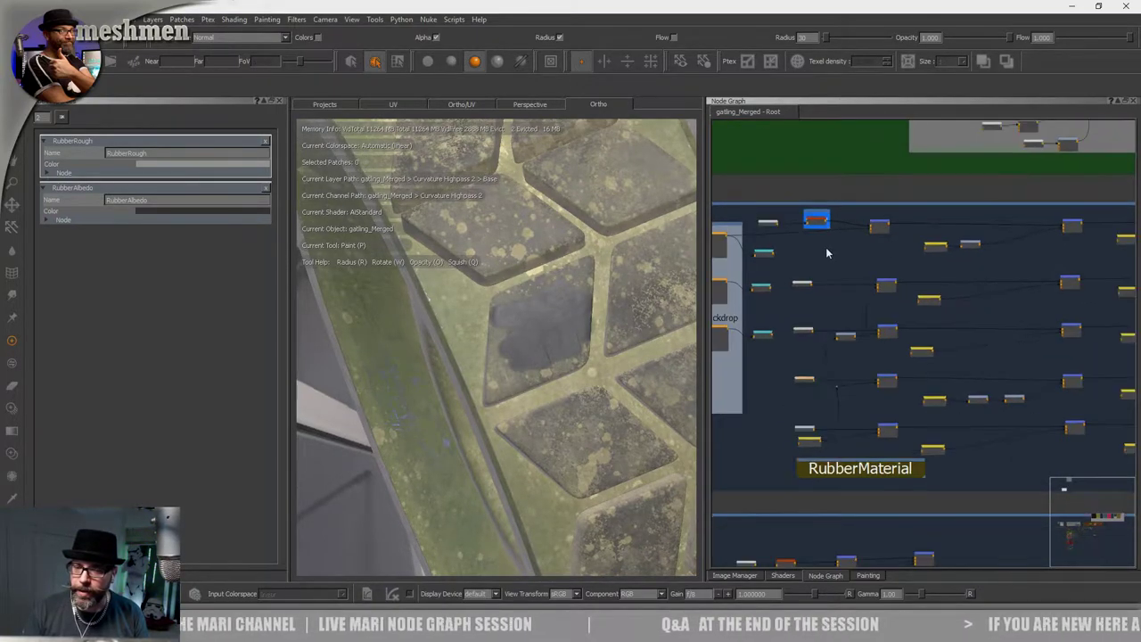
pyautogui.scroll(3, 891, 276)
pyautogui.moveTo(864, 299); pyautogui.dragTo(596, 316, button='middle')
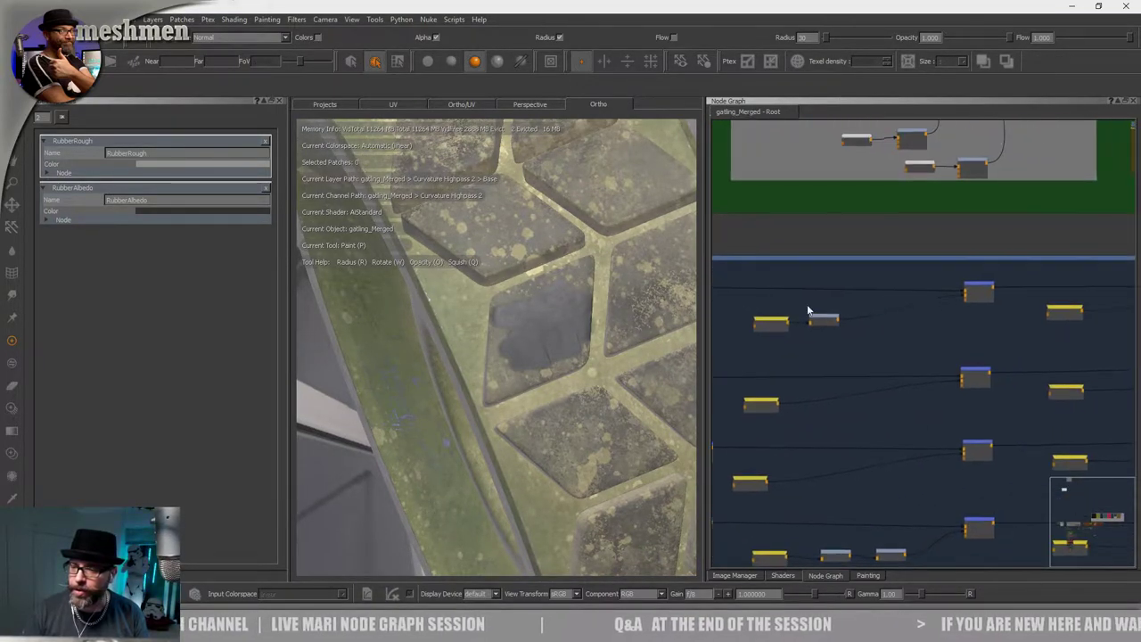
pyautogui.moveTo(984, 308)
pyautogui.mouseDown(button='middle')
pyautogui.moveTo(664, 321)
pyautogui.moveTo(751, 309)
pyautogui.moveTo(775, 318)
pyautogui.mouseUp(button='middle')
pyautogui.moveTo(938, 312); pyautogui.dragTo(720, 322, button='middle')
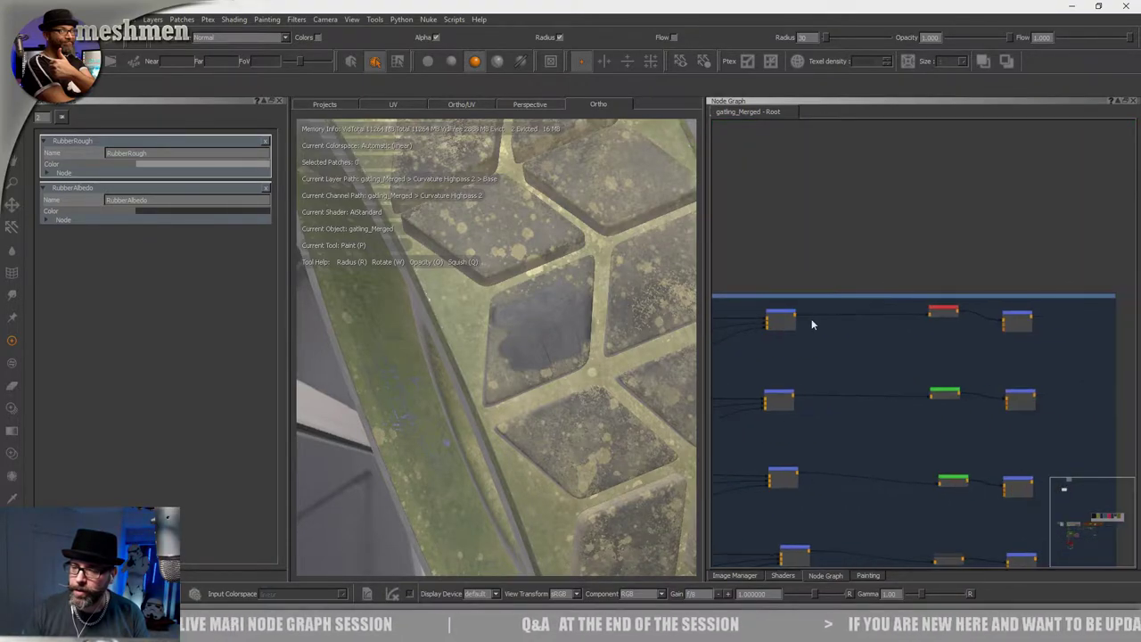
pyautogui.moveTo(939, 311); pyautogui.dragTo(936, 314)
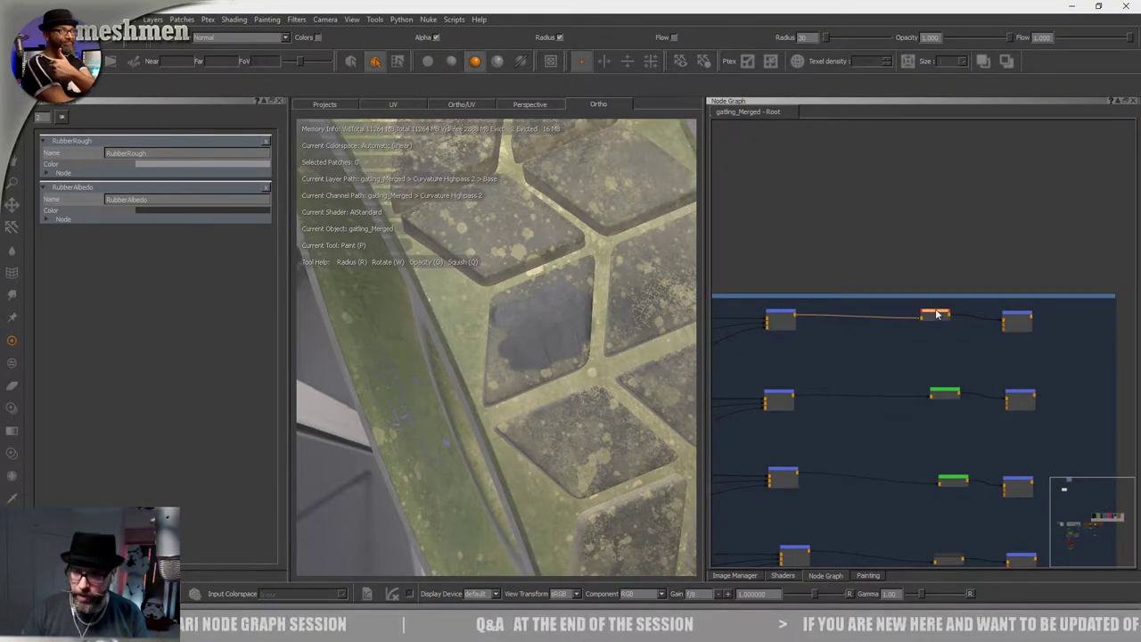
pyautogui.keyDown('alt'); pyautogui.moveTo(627, 366); pyautogui.dragTo(586, 351); pyautogui.keyUp('alt')
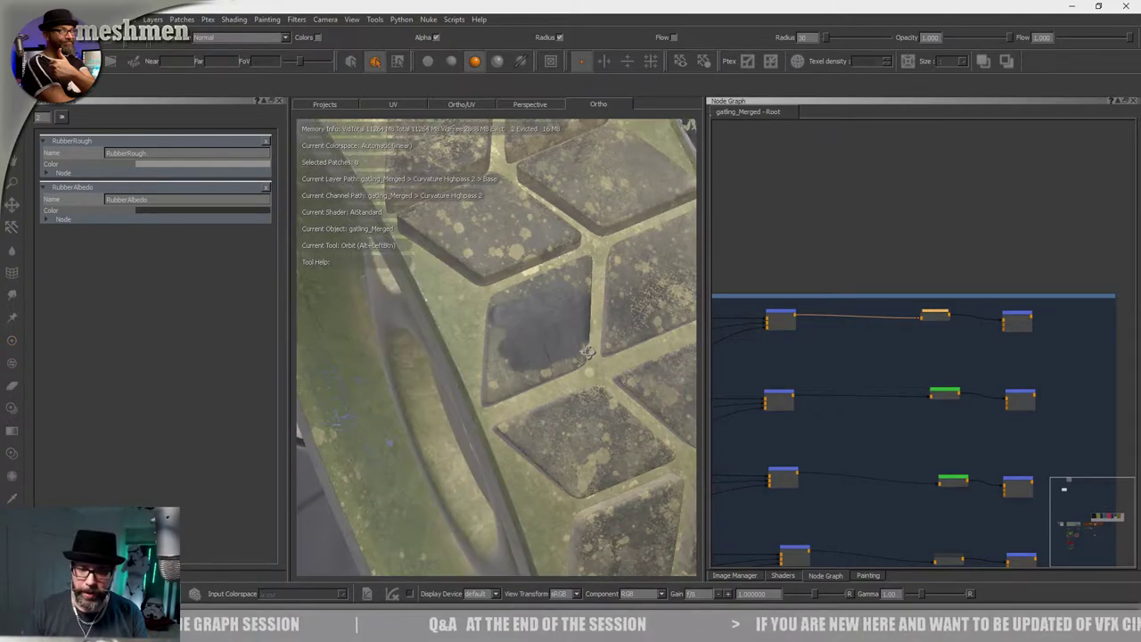
pyautogui.keyDown('alt'); pyautogui.moveTo(585, 351); pyautogui.dragTo(532, 371, button='right'); pyautogui.keyUp('alt')
pyautogui.keyDown('alt'); pyautogui.moveTo(532, 372); pyautogui.dragTo(646, 376); pyautogui.keyUp('alt')
# Return to the RubberAlbedo node and set its color to a slightly lighter neutral grey by adjusting only the value.
pyautogui.scroll(-4, 782, 392)
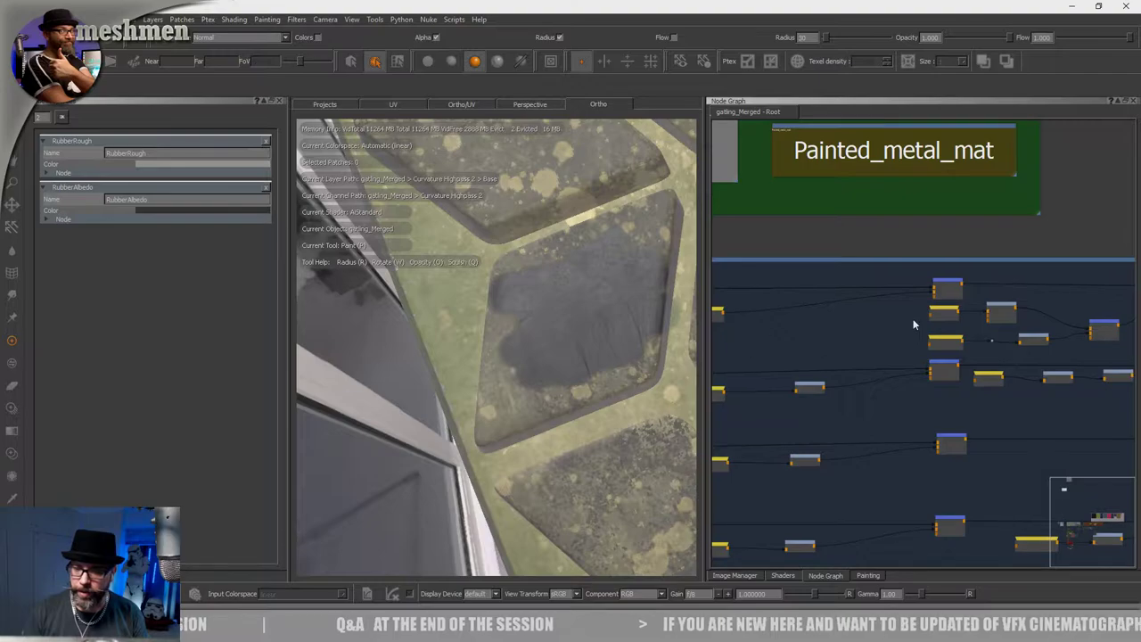
pyautogui.moveTo(913, 321); pyautogui.dragTo(1095, 353, button='middle')
pyautogui.moveTo(824, 341); pyautogui.dragTo(1140, 320, button='middle')
pyautogui.scroll(2, 789, 296)
pyautogui.doubleClick(789, 294)
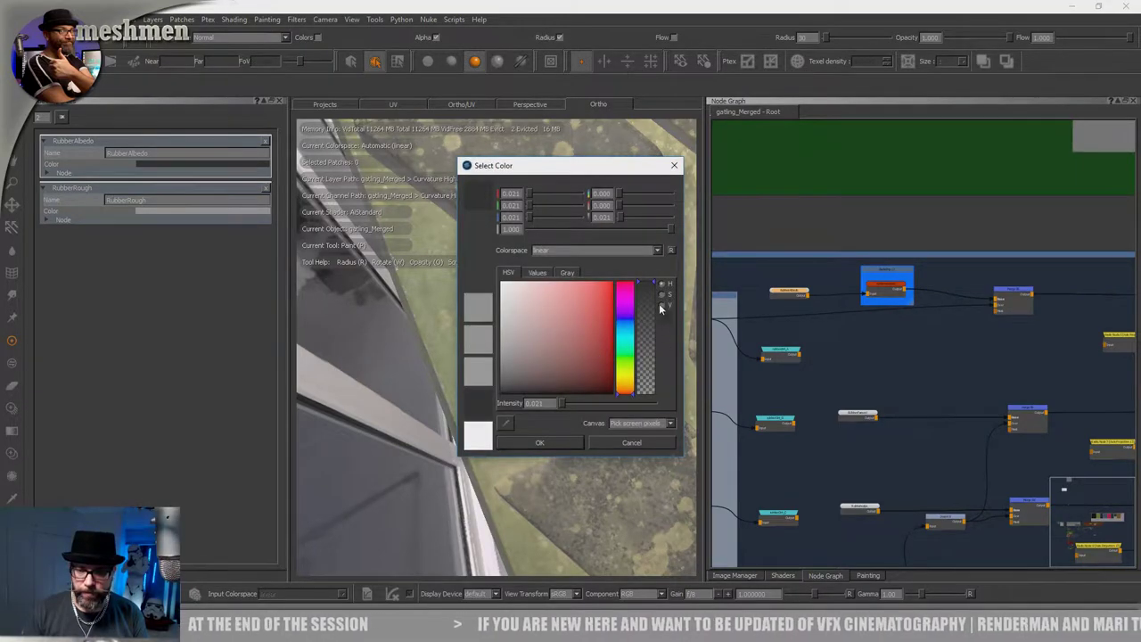
pyautogui.click(661, 306)
pyautogui.click(633, 395)
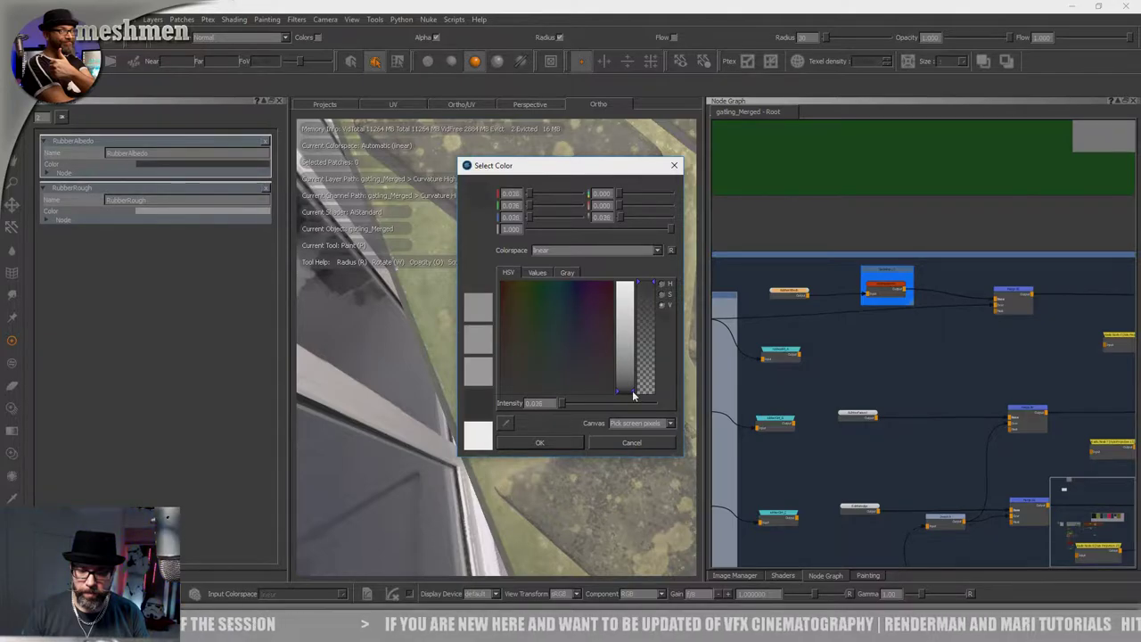
pyautogui.moveTo(633, 393); pyautogui.dragTo(632, 392)
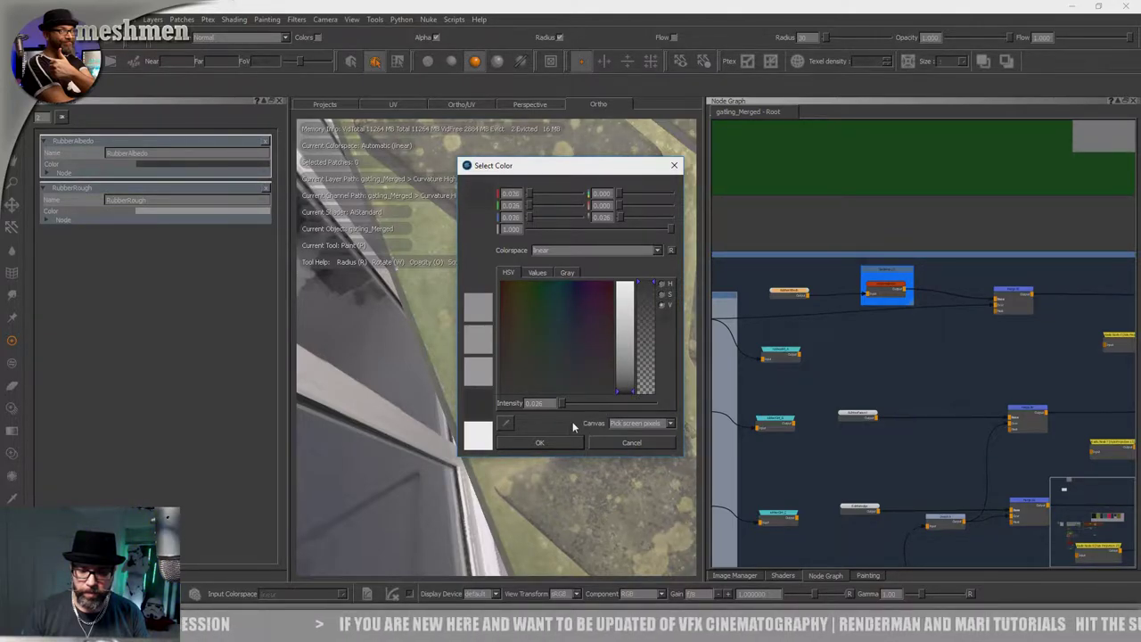
pyautogui.click(555, 444)
# Examine the clean rubber patch against the whole wheel and vehicle body from farther away.
pyautogui.keyDown('alt'); pyautogui.moveTo(562, 390); pyautogui.dragTo(606, 362); pyautogui.keyUp('alt')
pyautogui.keyDown('alt'); pyautogui.moveTo(606, 362); pyautogui.dragTo(499, 365, button='right'); pyautogui.keyUp('alt')
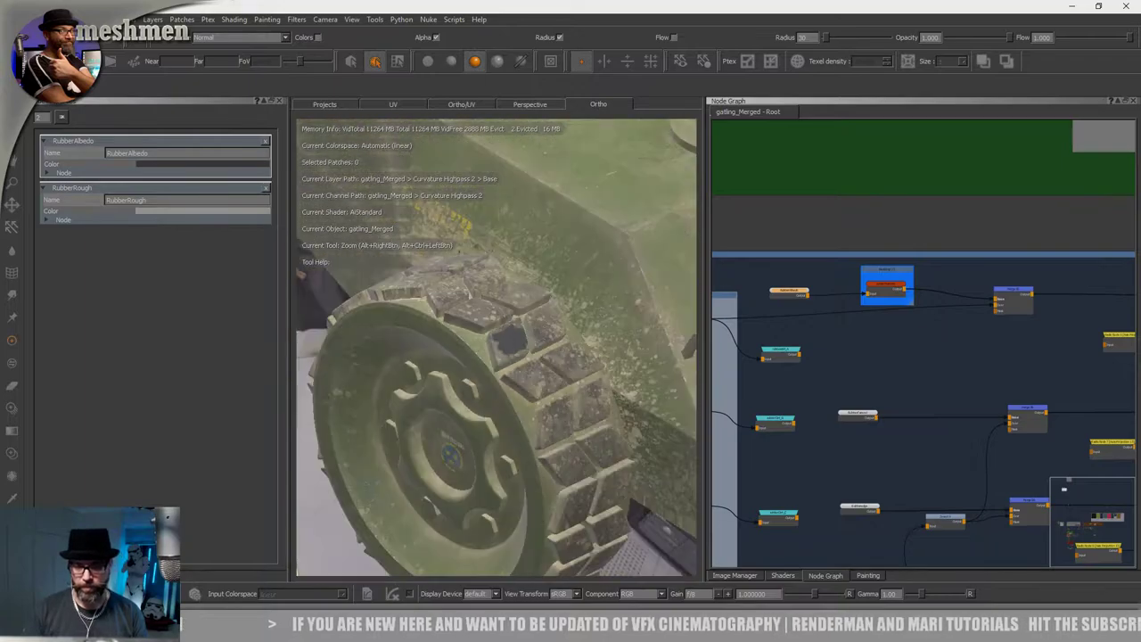
pyautogui.keyDown('alt'); pyautogui.moveTo(534, 382); pyautogui.dragTo(567, 387); pyautogui.keyUp('alt')
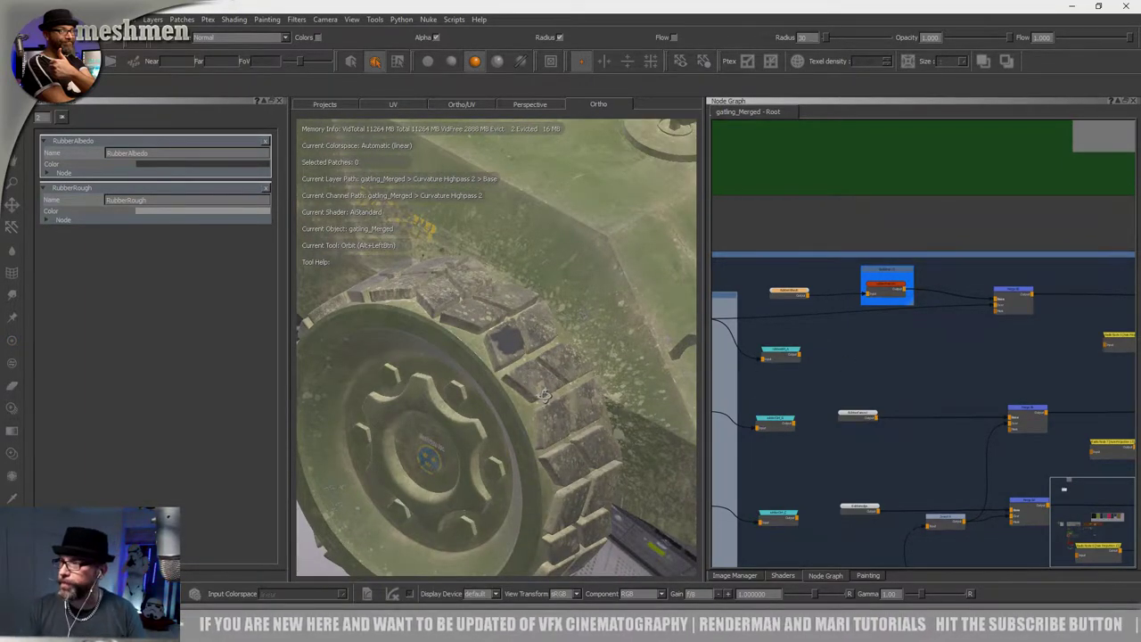
pyautogui.keyDown('alt'); pyautogui.moveTo(544, 398); pyautogui.dragTo(570, 321); pyautogui.keyUp('alt')
pyautogui.keyDown('alt'); pyautogui.moveTo(571, 321); pyautogui.dragTo(524, 282, button='right'); pyautogui.keyUp('alt')
pyautogui.keyDown('alt'); pyautogui.moveTo(535, 369); pyautogui.dragTo(575, 385); pyautogui.keyUp('alt')
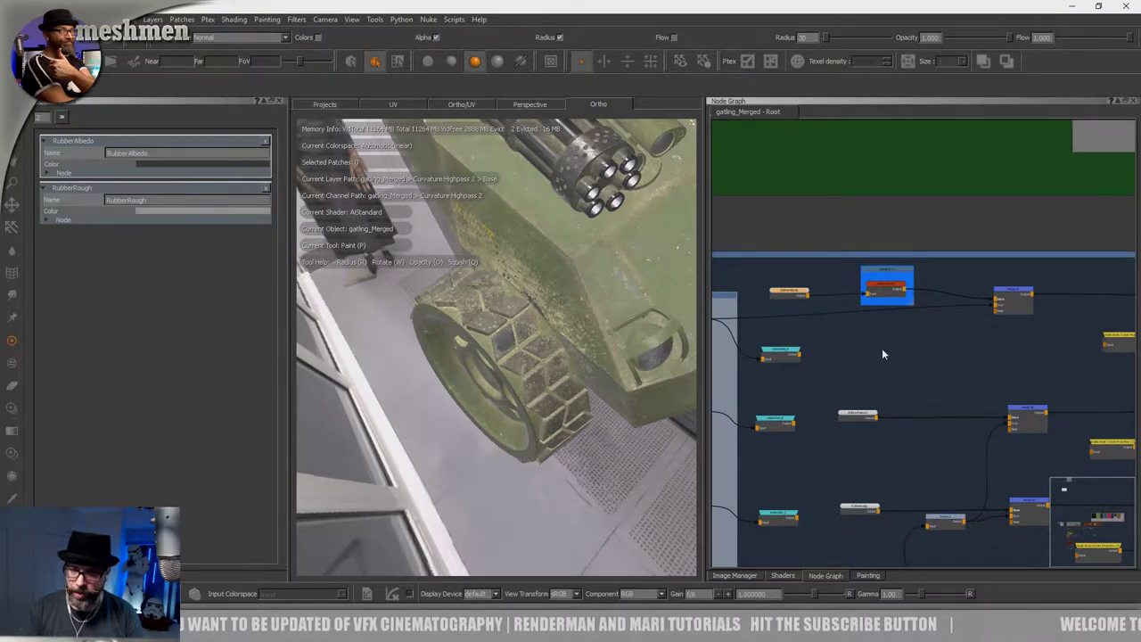
# Jump to the color output bookmark and set the Amount of Merge 71 to 0 to switch off the dirt color.
pyautogui.press('j')
pyautogui.doubleClick(808, 389)
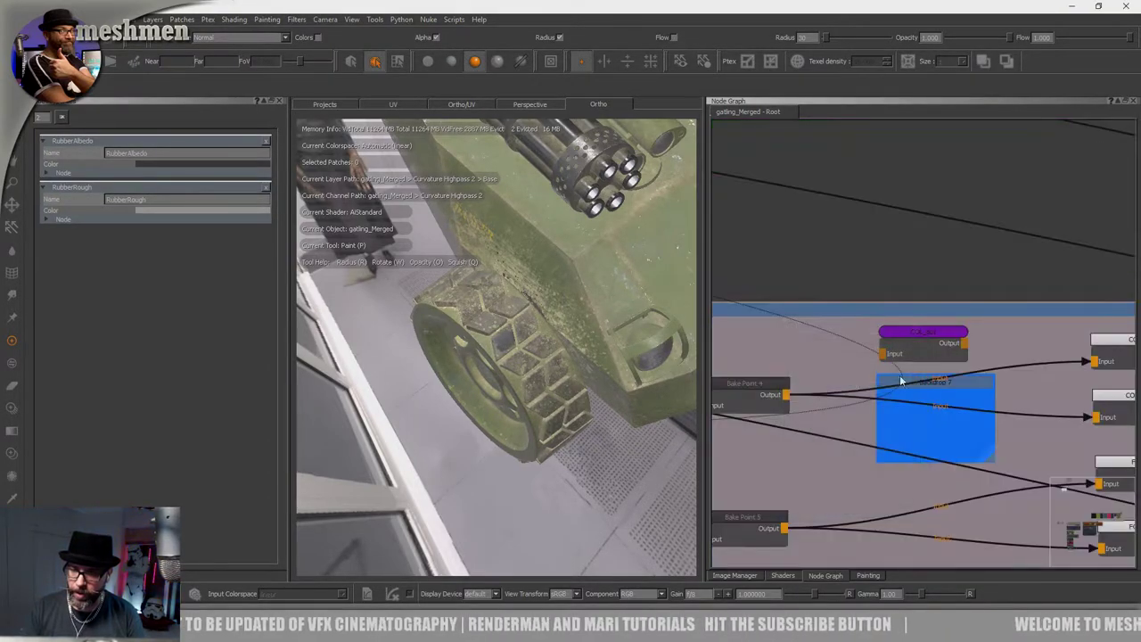
pyautogui.scroll(-5, 857, 337)
pyautogui.moveTo(869, 349); pyautogui.dragTo(917, 339, button='middle')
pyautogui.scroll(2, 883, 347)
pyautogui.click(887, 356)
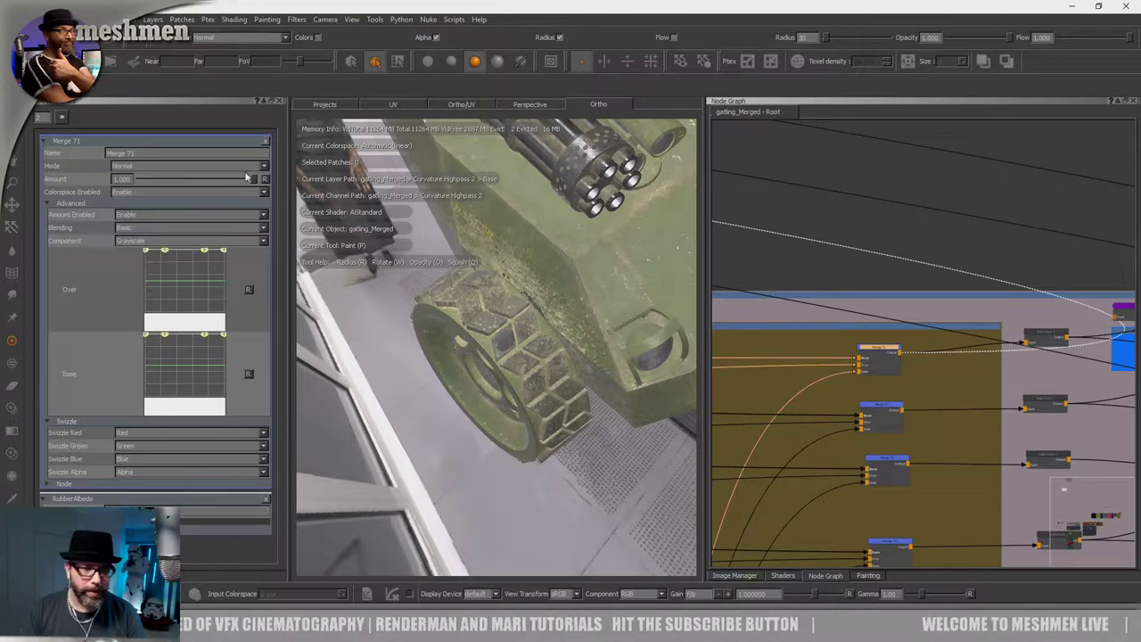
pyautogui.moveTo(168, 183); pyautogui.dragTo(128, 204)
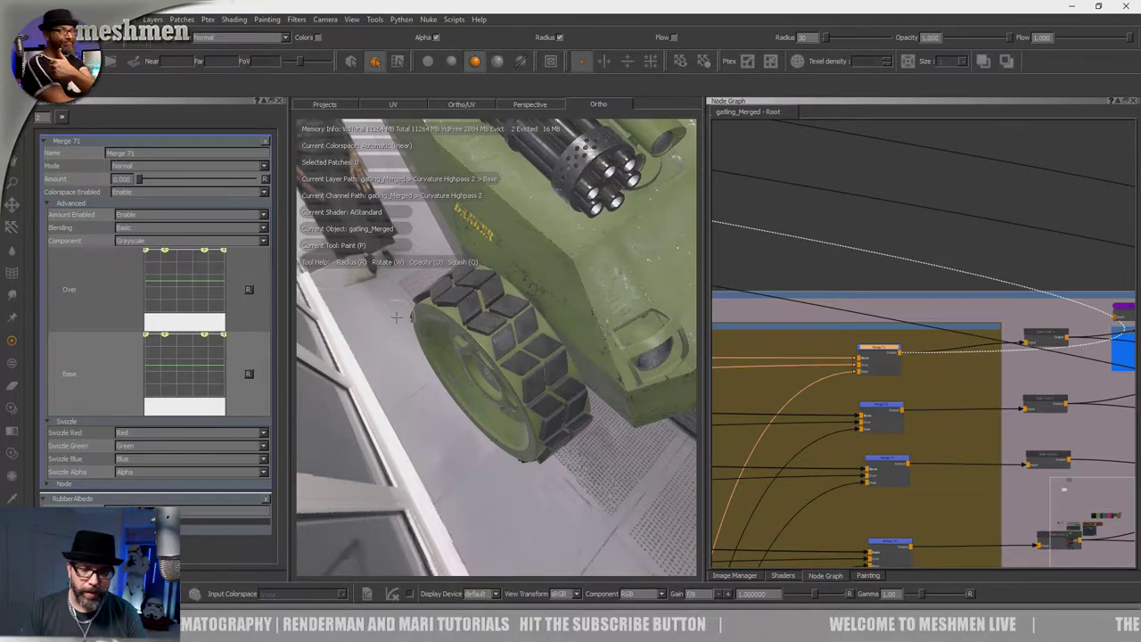
# Examine the dirt-free rubber treads at close range and from several angles.
pyautogui.scroll(6, 509, 312)
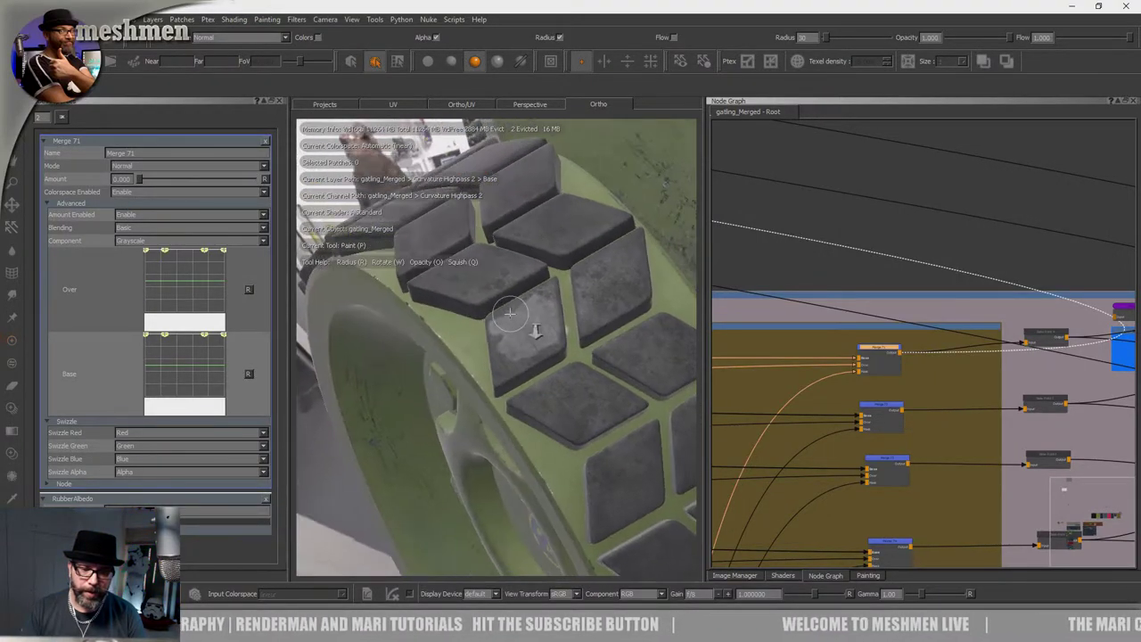
pyautogui.keyDown('alt'); pyautogui.moveTo(535, 330); pyautogui.dragTo(590, 357, button='right'); pyautogui.keyUp('alt')
pyautogui.keyDown('alt'); pyautogui.moveTo(591, 357); pyautogui.dragTo(595, 397); pyautogui.keyUp('alt')
pyautogui.keyDown('alt'); pyautogui.moveTo(595, 396); pyautogui.dragTo(526, 334, button='right'); pyautogui.keyUp('alt')
pyautogui.keyDown('alt'); pyautogui.moveTo(525, 334); pyautogui.dragTo(502, 354); pyautogui.keyUp('alt')
pyautogui.moveTo(502, 354)
pyautogui.keyDown('alt'); pyautogui.mouseDown(button='right')
pyautogui.moveTo(440, 331)
pyautogui.moveTo(515, 347)
pyautogui.mouseUp(button='right'); pyautogui.keyUp('alt')
pyautogui.moveTo(515, 348)
pyautogui.keyDown('alt'); pyautogui.mouseDown()
pyautogui.moveTo(542, 354)
pyautogui.moveTo(515, 343)
pyautogui.moveTo(529, 343)
pyautogui.mouseUp(); pyautogui.keyUp('alt')
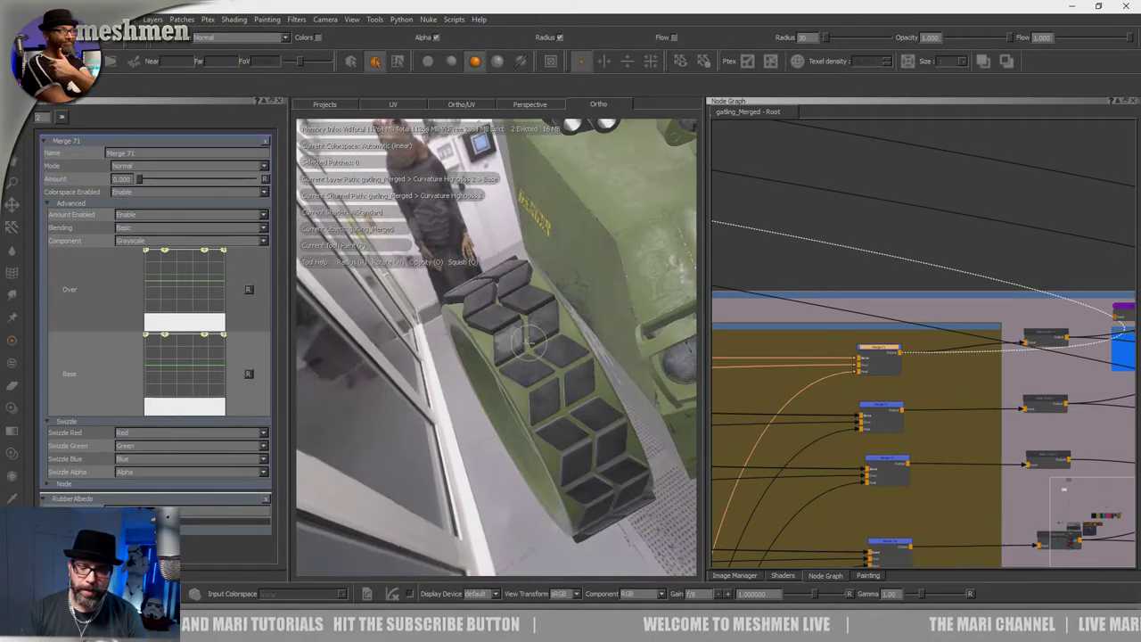
pyautogui.keyDown('alt'); pyautogui.moveTo(528, 342); pyautogui.dragTo(463, 408, button='middle'); pyautogui.keyUp('alt')
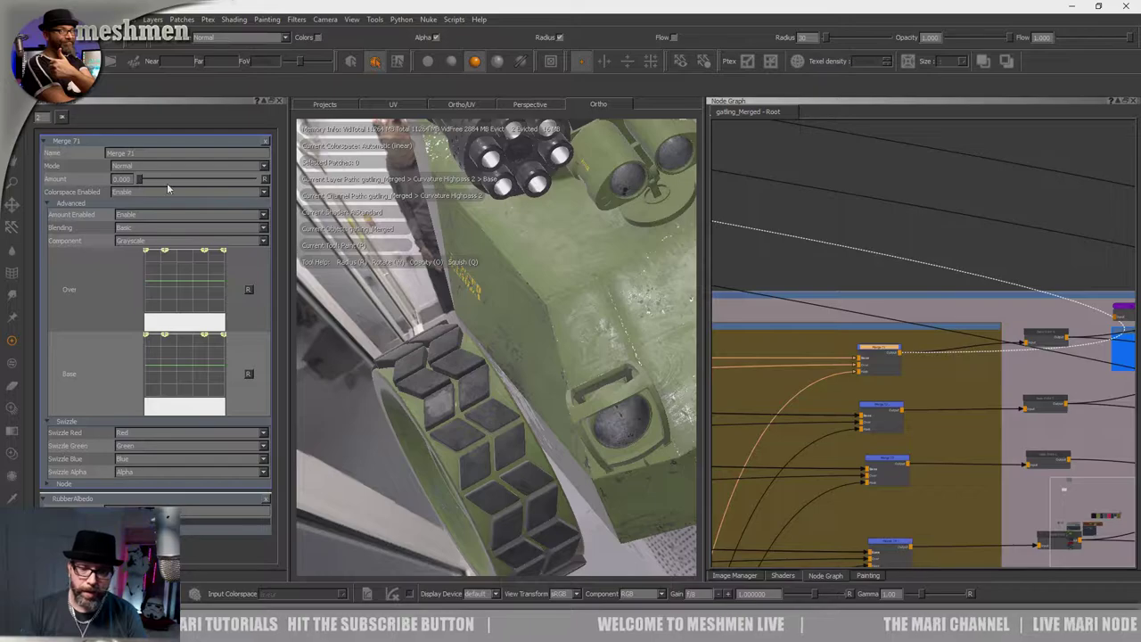
# Restore the Amount of Merge 71 to 1 and check the dirty wheel against the body.
pyautogui.moveTo(167, 183); pyautogui.dragTo(280, 191)
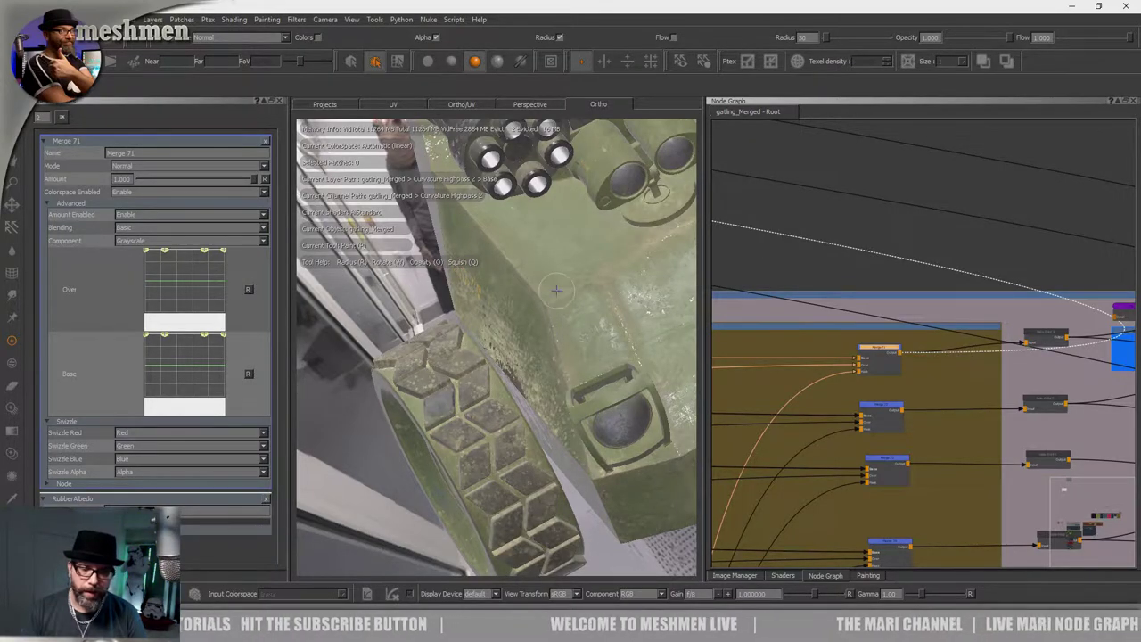
pyautogui.keyDown('alt'); pyautogui.moveTo(548, 282); pyautogui.dragTo(584, 301); pyautogui.keyUp('alt')
pyautogui.scroll(-2, 917, 369)
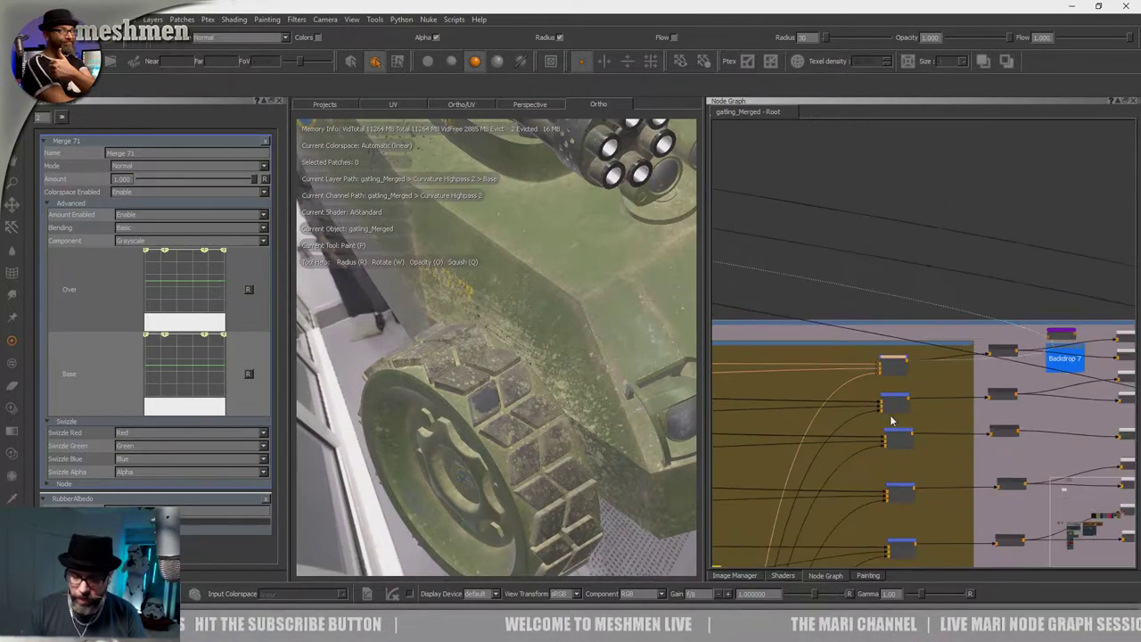
# Jump to the rubber material bookmark and bake Bake Point 11 at the end of the albedo branch.
pyautogui.press('j')
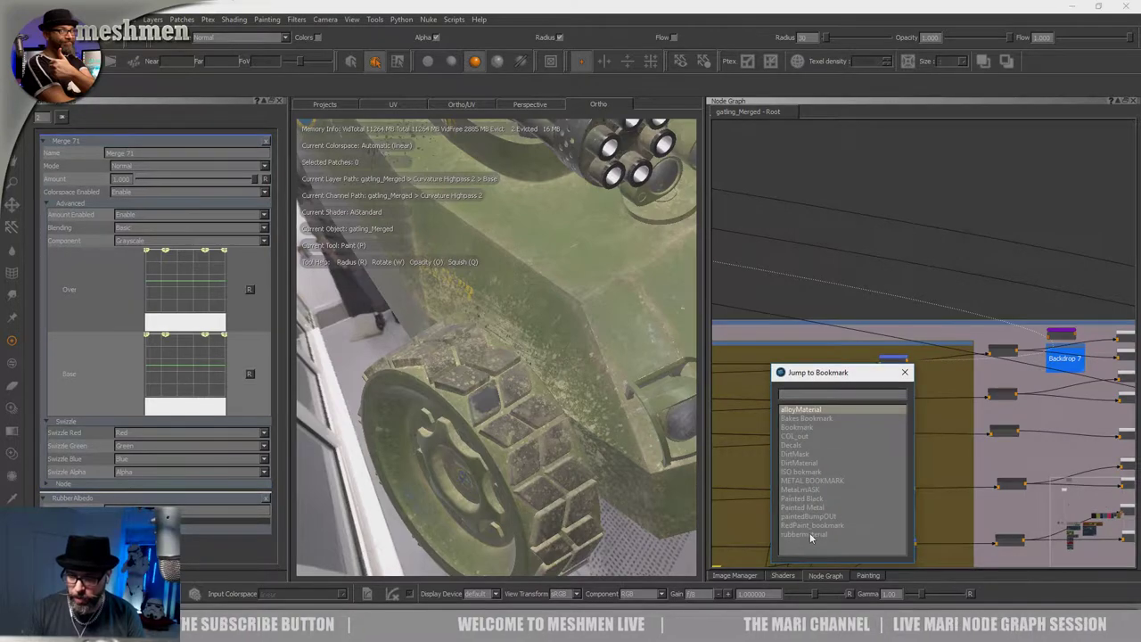
pyautogui.click(809, 532)
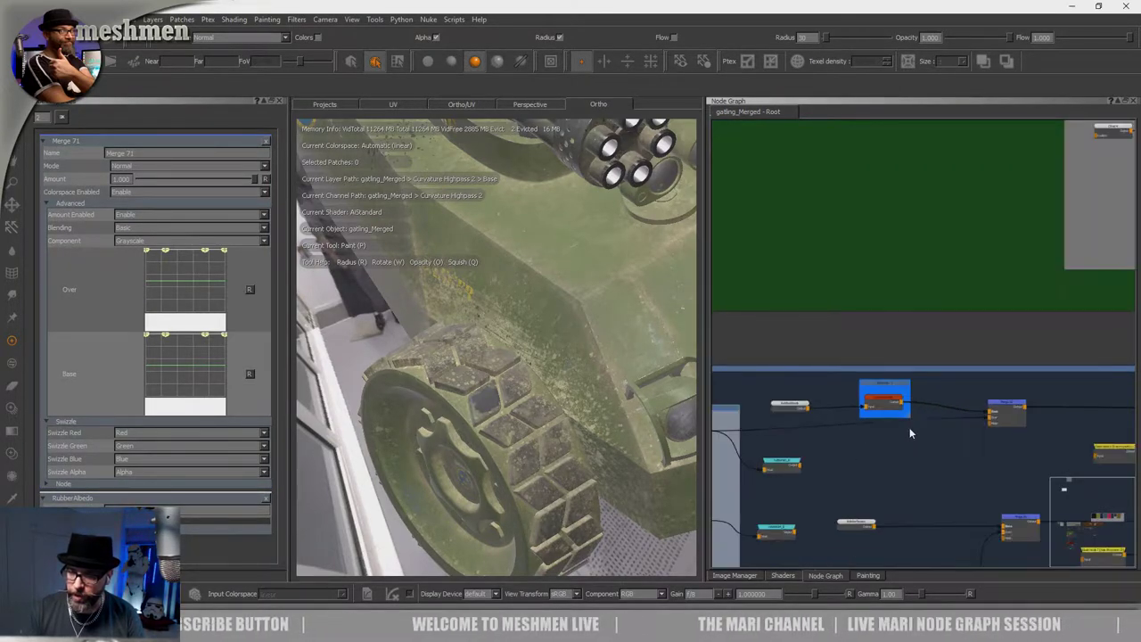
pyautogui.moveTo(971, 405); pyautogui.dragTo(714, 393, button='middle')
pyautogui.moveTo(1109, 392); pyautogui.dragTo(771, 401, button='middle')
pyautogui.moveTo(866, 401); pyautogui.dragTo(797, 356, button='middle')
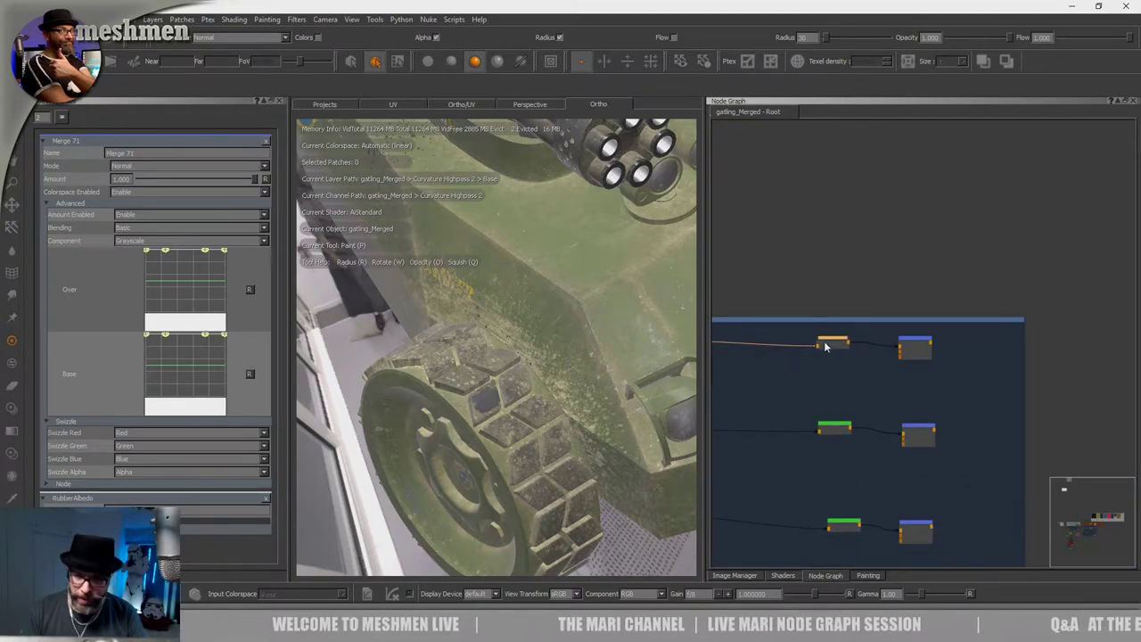
pyautogui.moveTo(830, 344); pyautogui.dragTo(835, 344)
pyautogui.doubleClick(835, 343)
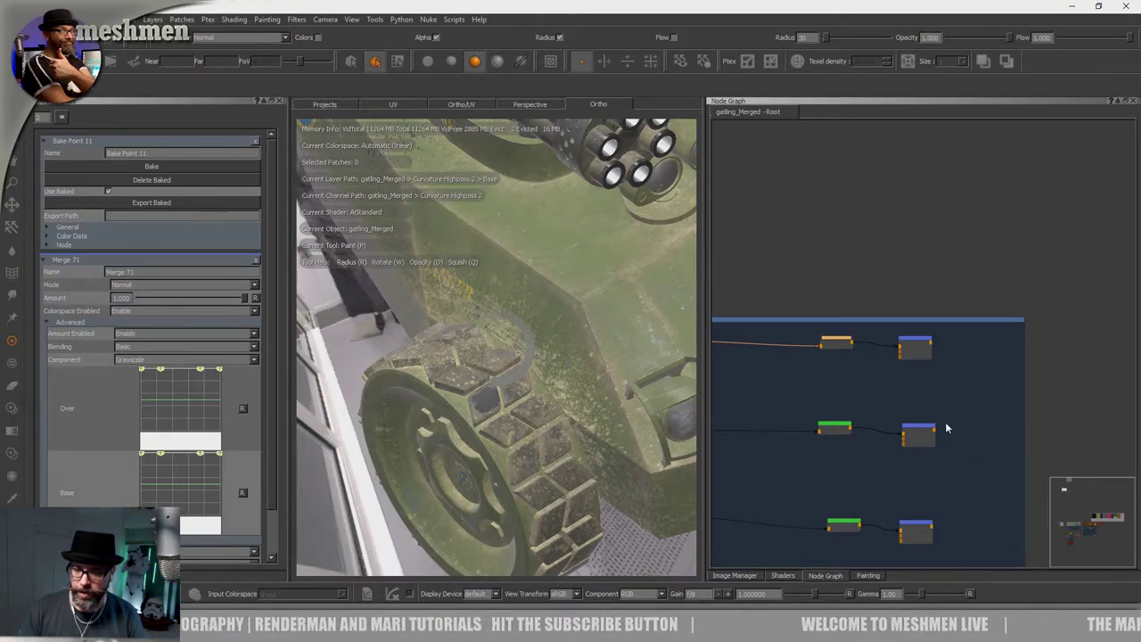
# Check the albedo branch's Bake Point 11 and bake Bake Point 14 at the end of the rubber roughness branch.
pyautogui.scroll(-1, 860, 294)
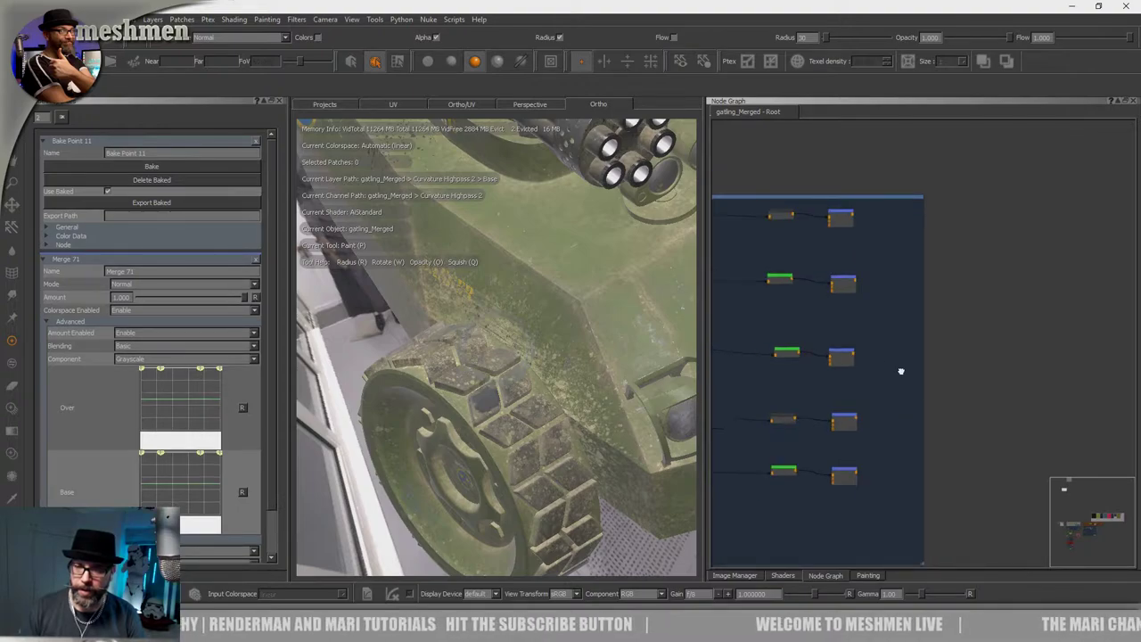
pyautogui.scroll(2, 855, 247)
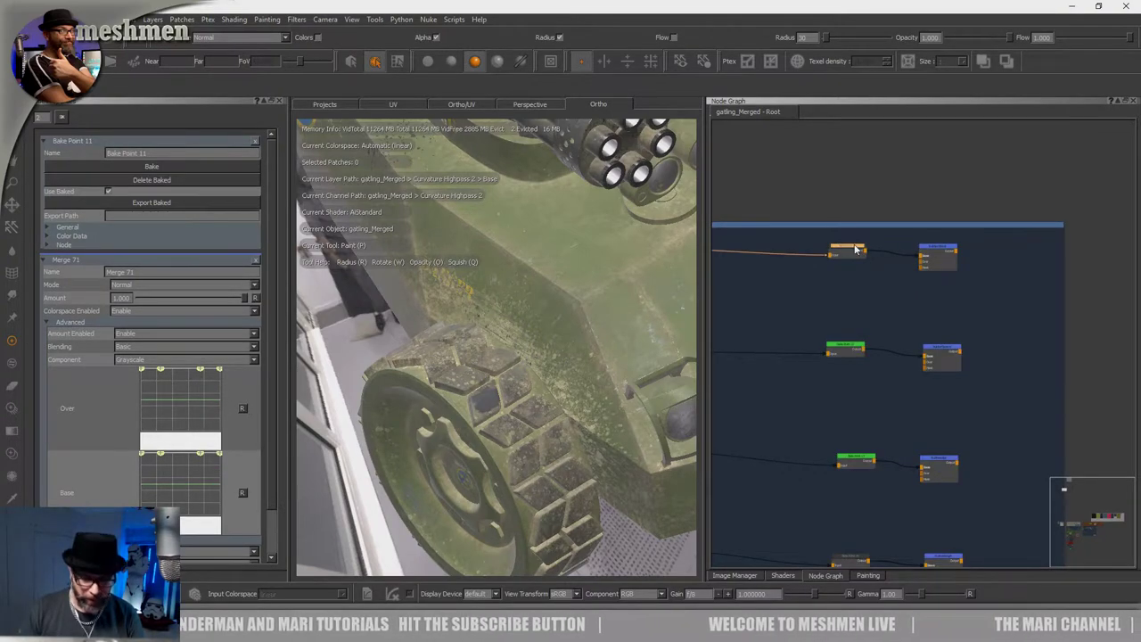
pyautogui.click(855, 249)
pyautogui.moveTo(889, 252); pyautogui.dragTo(890, 172, button='middle')
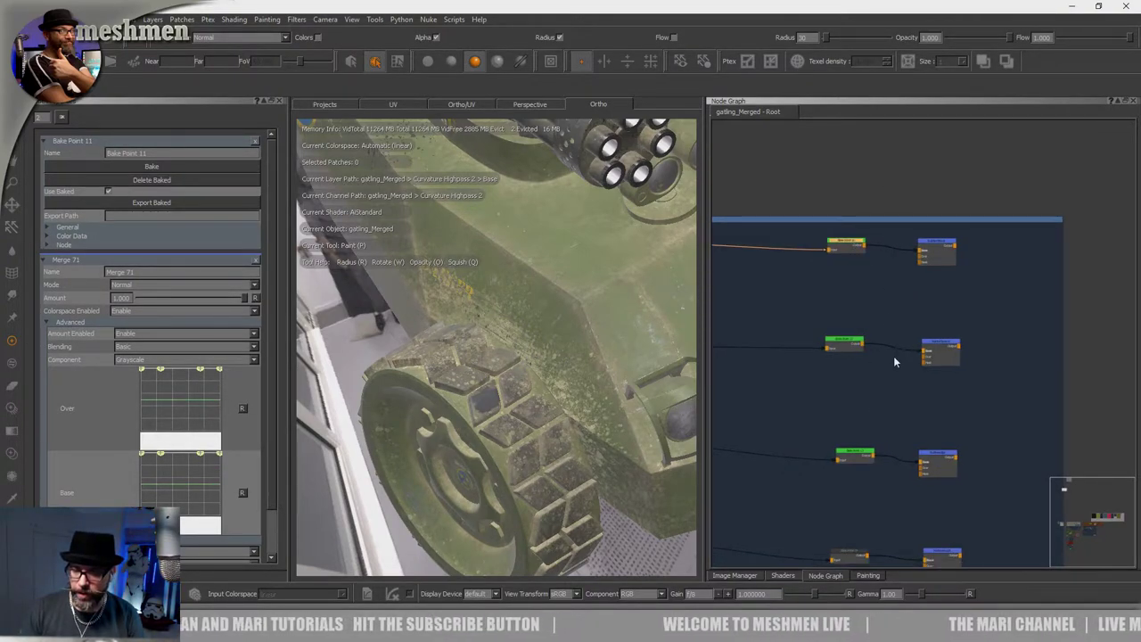
pyautogui.click(870, 325)
pyautogui.click(870, 324)
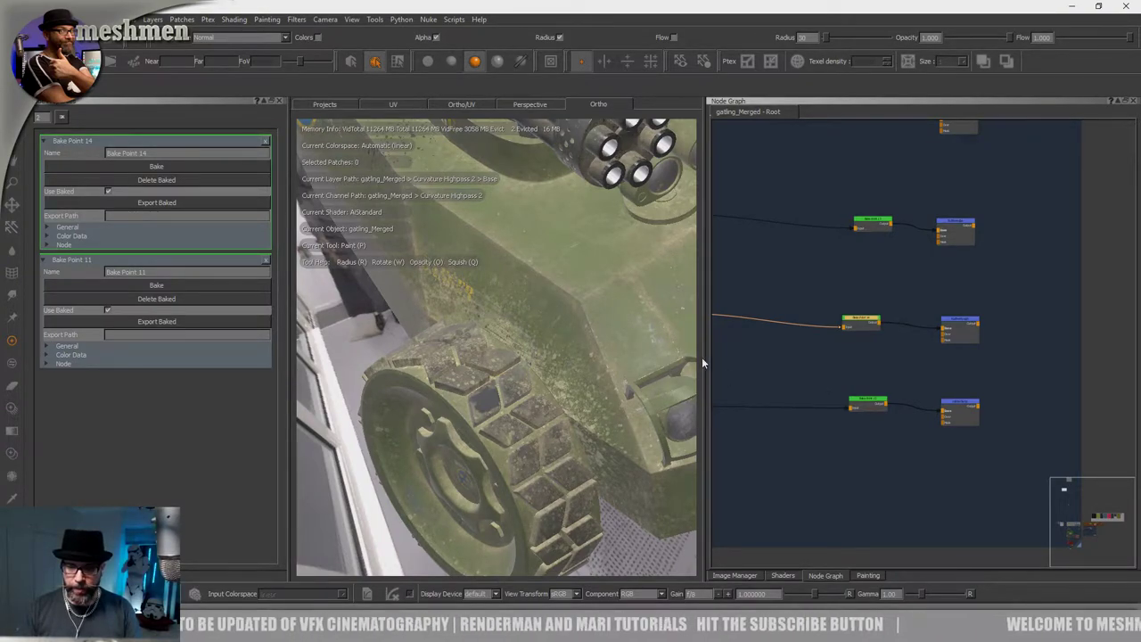
# Widen the Node Graph and examine the overall network layout, focusing on the Met Mask and Metal_material backdrops.
pyautogui.moveTo(707, 363); pyautogui.dragTo(496, 356)
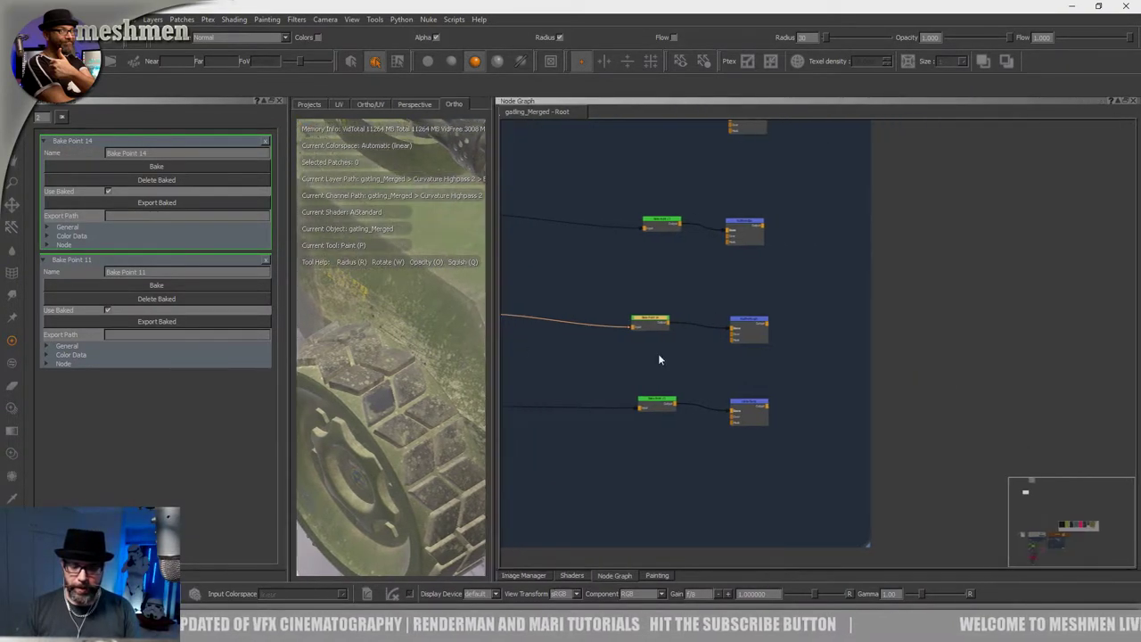
pyautogui.scroll(-3, 658, 356)
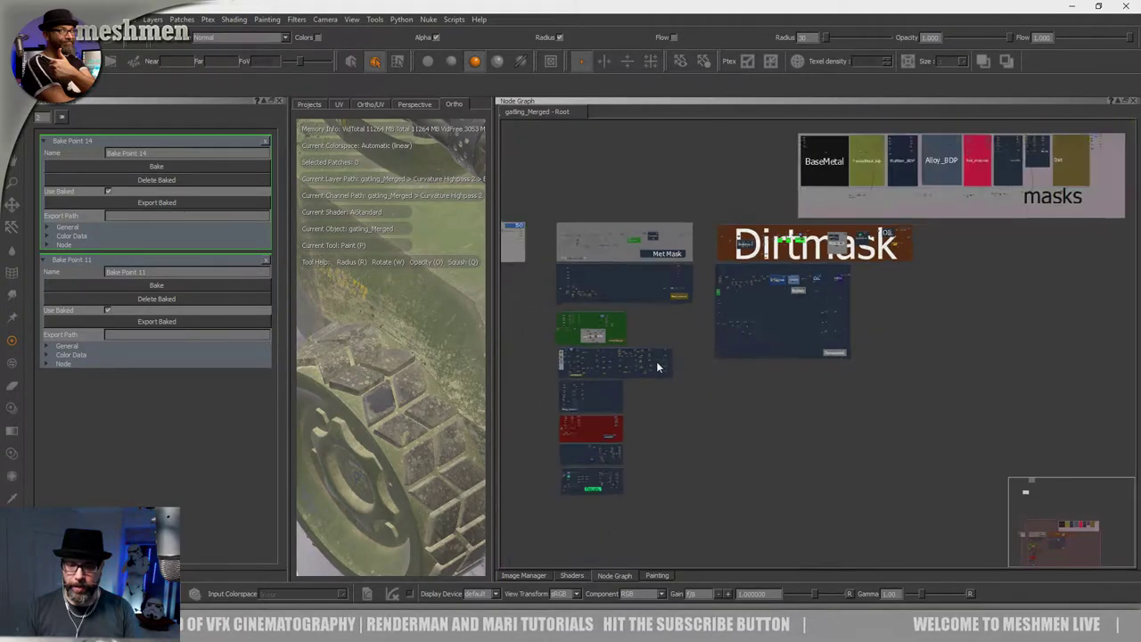
pyautogui.moveTo(678, 369); pyautogui.dragTo(666, 470, button='middle')
pyautogui.moveTo(766, 440); pyautogui.dragTo(927, 409, button='middle')
pyautogui.scroll(4, 782, 307)
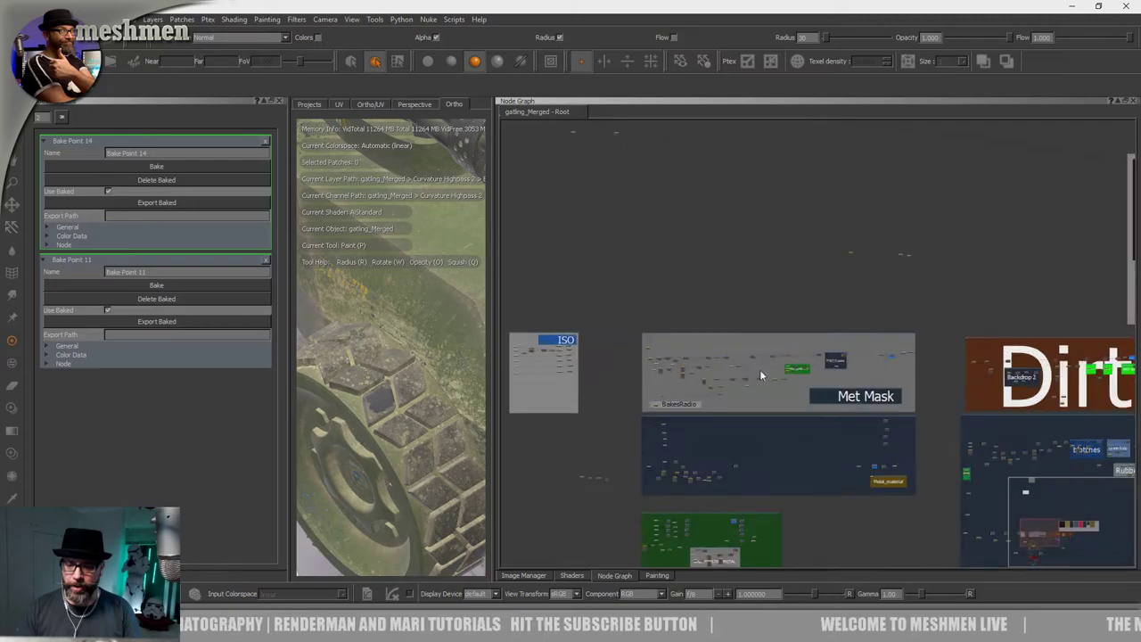
pyautogui.moveTo(761, 360); pyautogui.dragTo(776, 199, button='middle')
pyautogui.scroll(4, 728, 315)
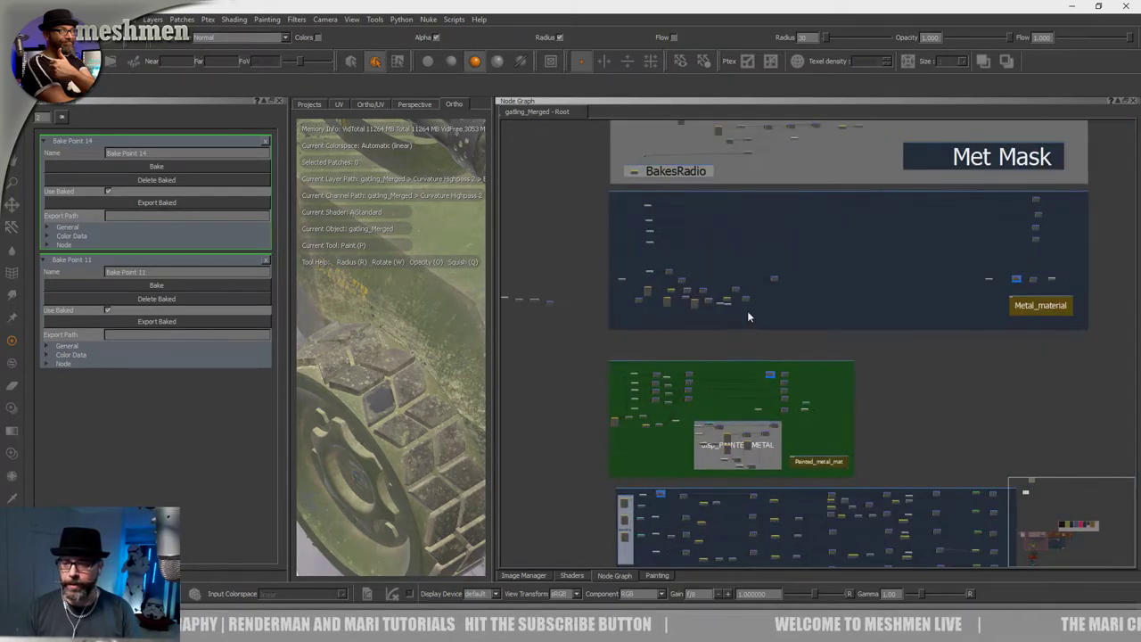
pyautogui.moveTo(875, 319); pyautogui.dragTo(865, 359, button='middle')
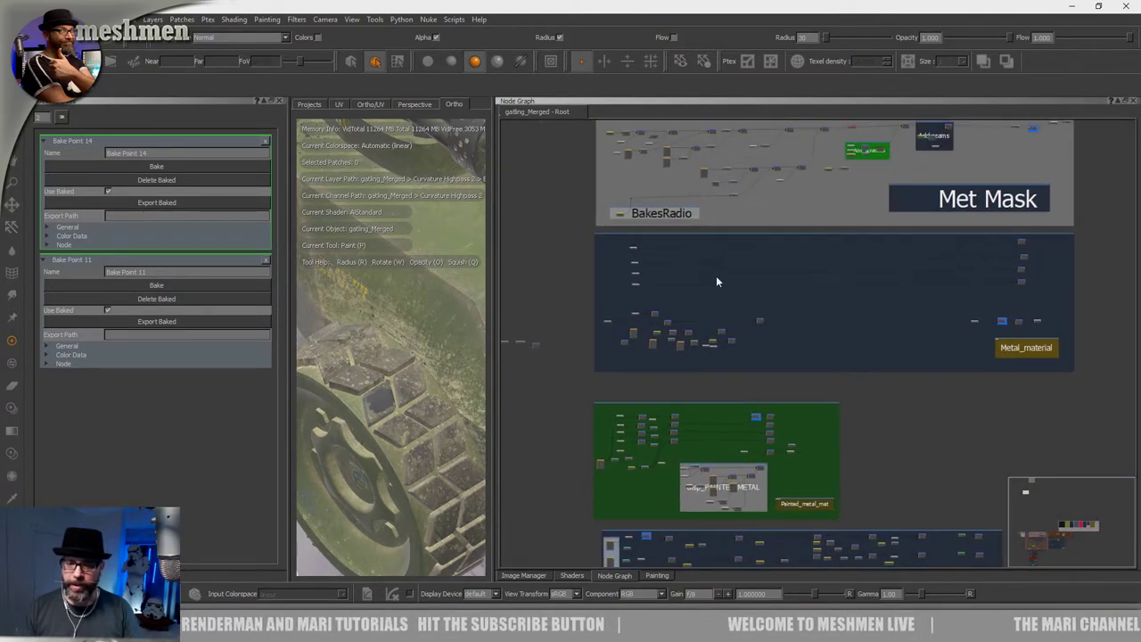
pyautogui.scroll(3, 713, 276)
pyautogui.scroll(-4, 621, 256)
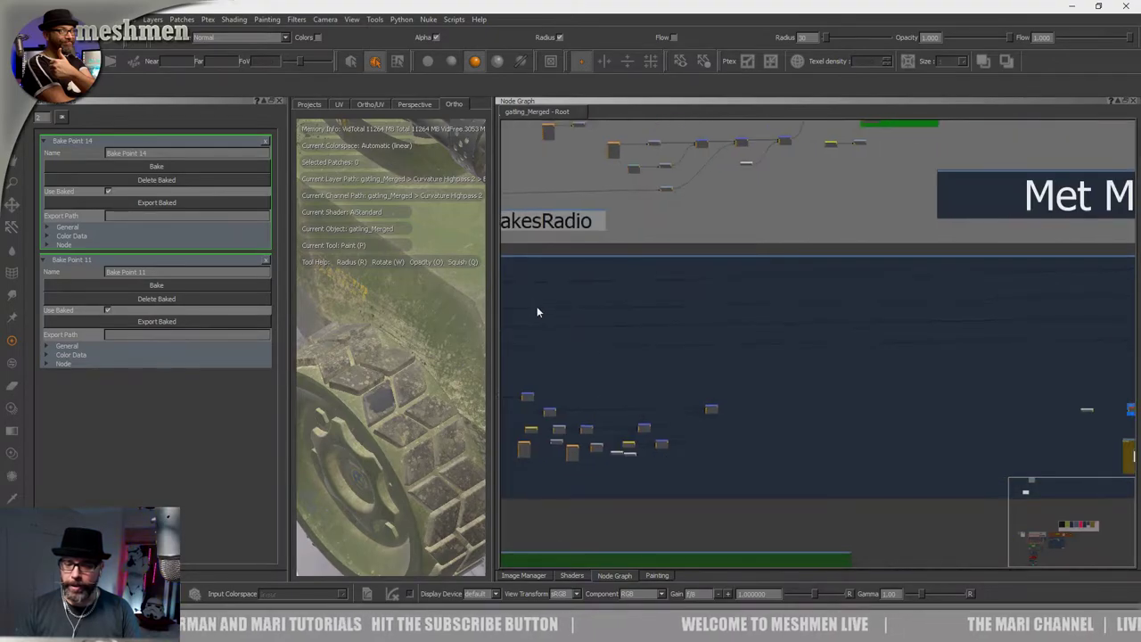
pyautogui.scroll(3, 665, 329)
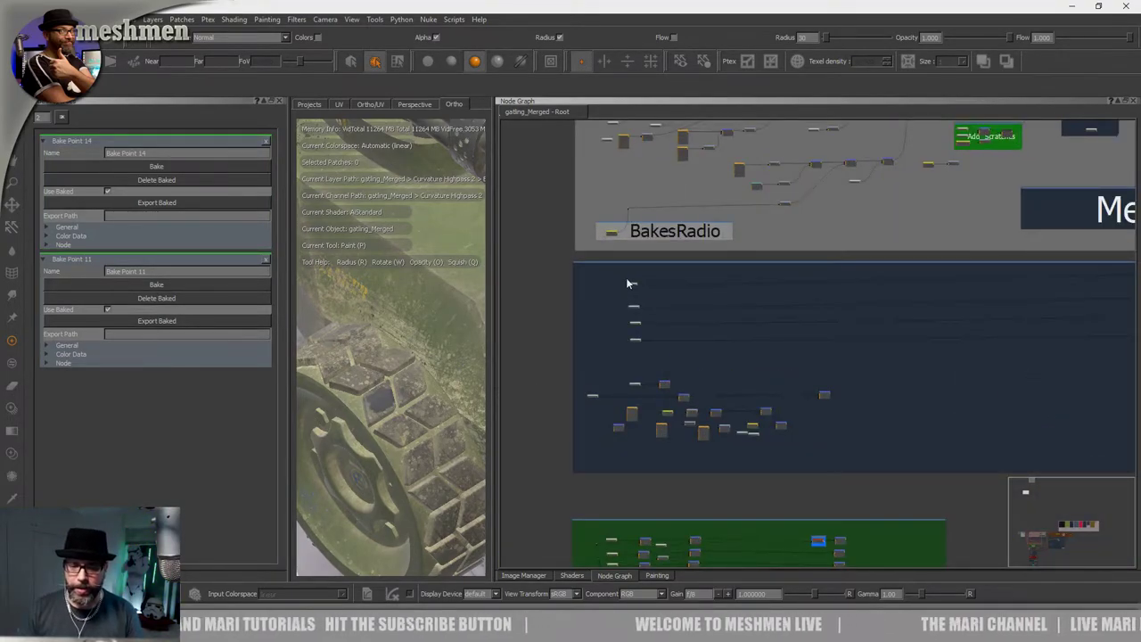
# Inspect the metal network's BaseAlbedo output node and the vehicle in a widened viewport.
pyautogui.moveTo(927, 303); pyautogui.dragTo(508, 332, button='middle')
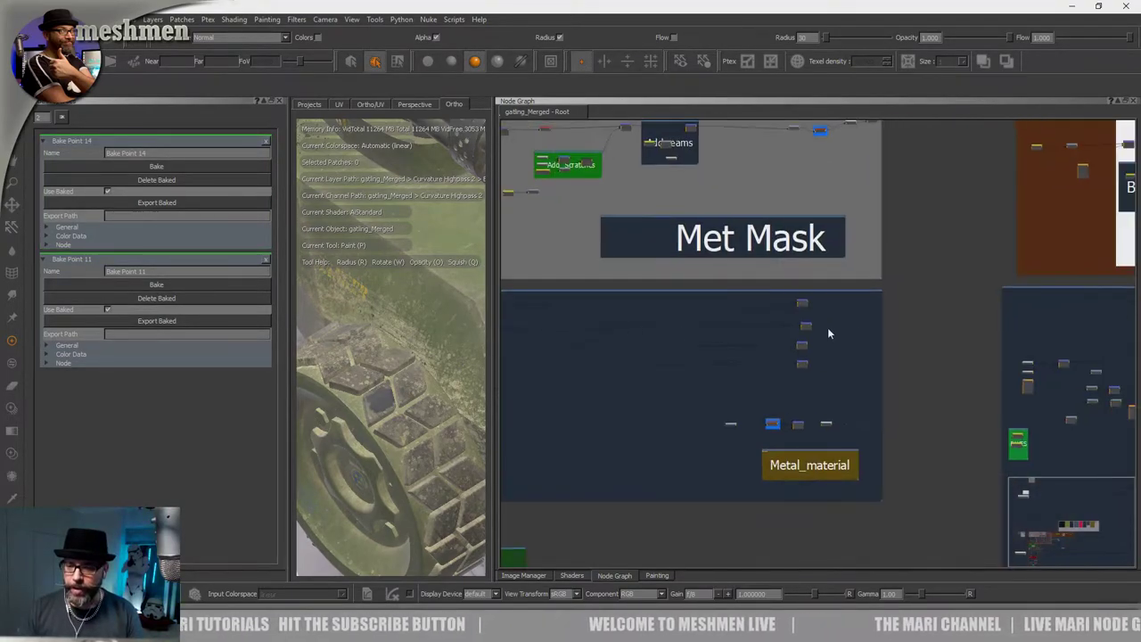
pyautogui.scroll(3, 835, 323)
pyautogui.scroll(6, 835, 326)
pyautogui.moveTo(625, 200); pyautogui.dragTo(654, 196)
pyautogui.click(648, 197)
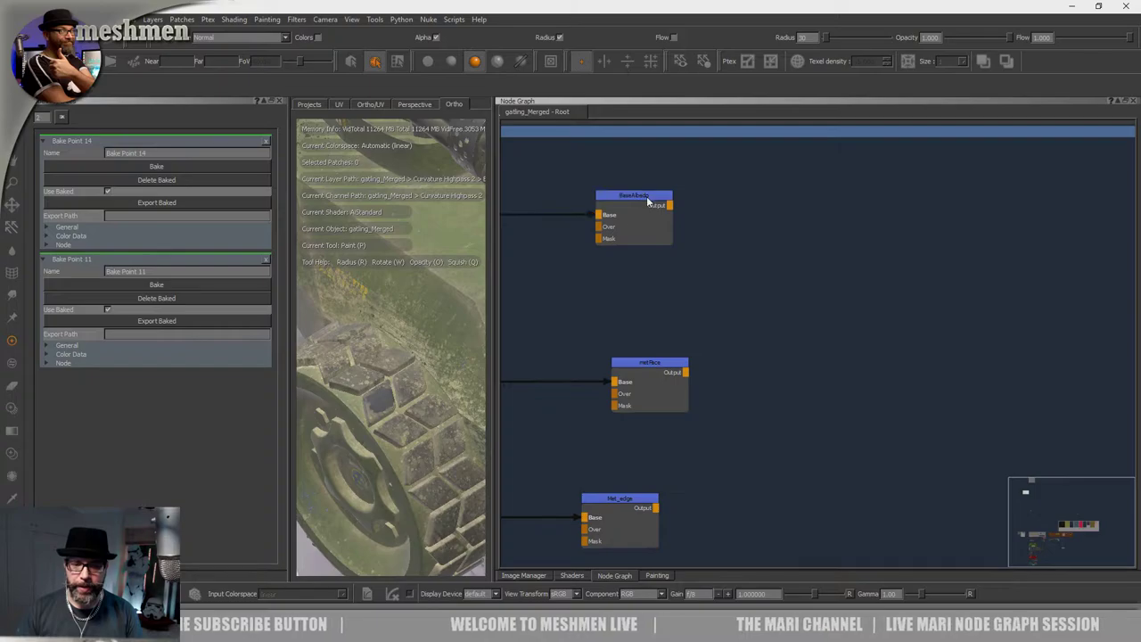
pyautogui.moveTo(494, 256); pyautogui.dragTo(575, 259)
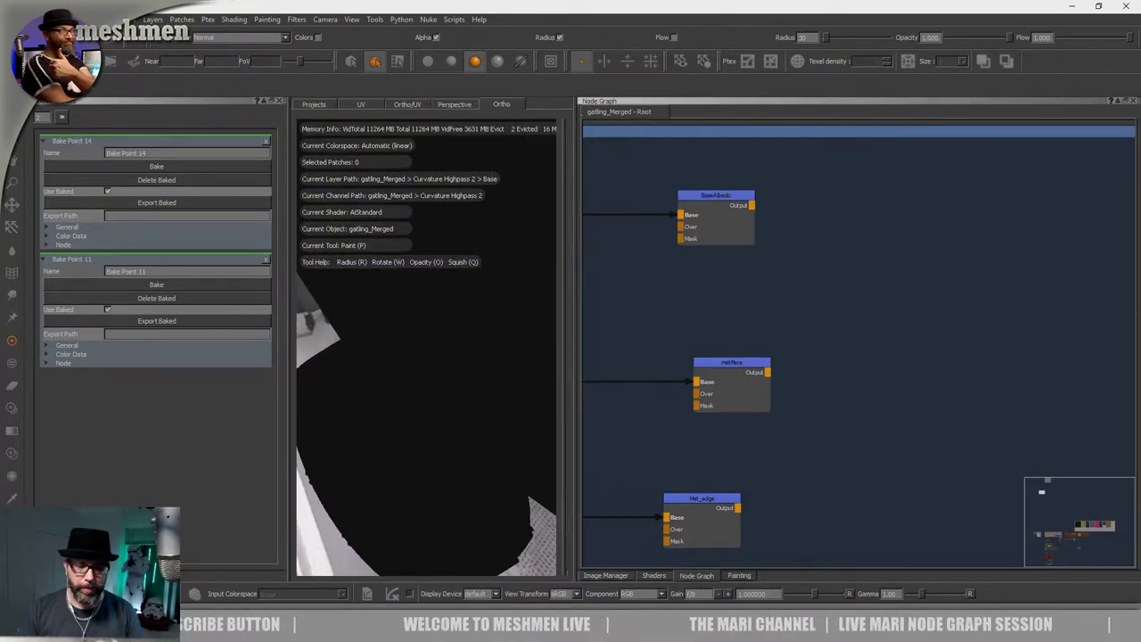
pyautogui.moveTo(450, 265)
pyautogui.keyDown('alt'); pyautogui.mouseDown(button='right')
pyautogui.moveTo(441, 307)
pyautogui.moveTo(502, 330)
pyautogui.mouseUp(button='right'); pyautogui.keyUp('alt')
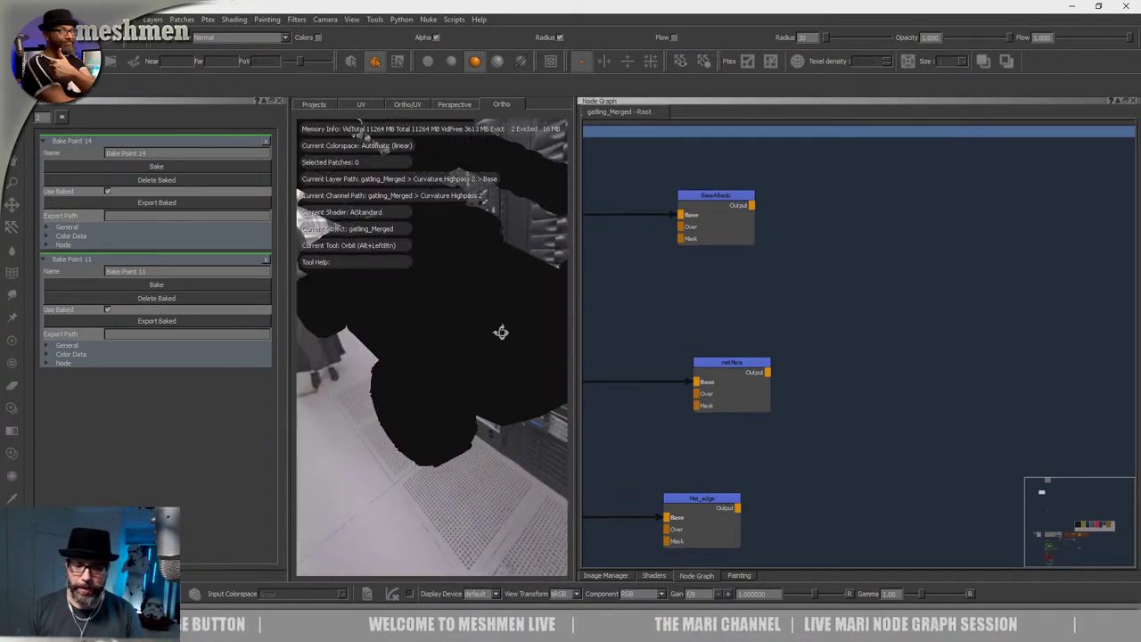
# Line up Met_edge and the merge node above it beneath BaseAlbedo in the metal network.
pyautogui.click(729, 363)
pyautogui.moveTo(729, 366); pyautogui.dragTo(724, 360)
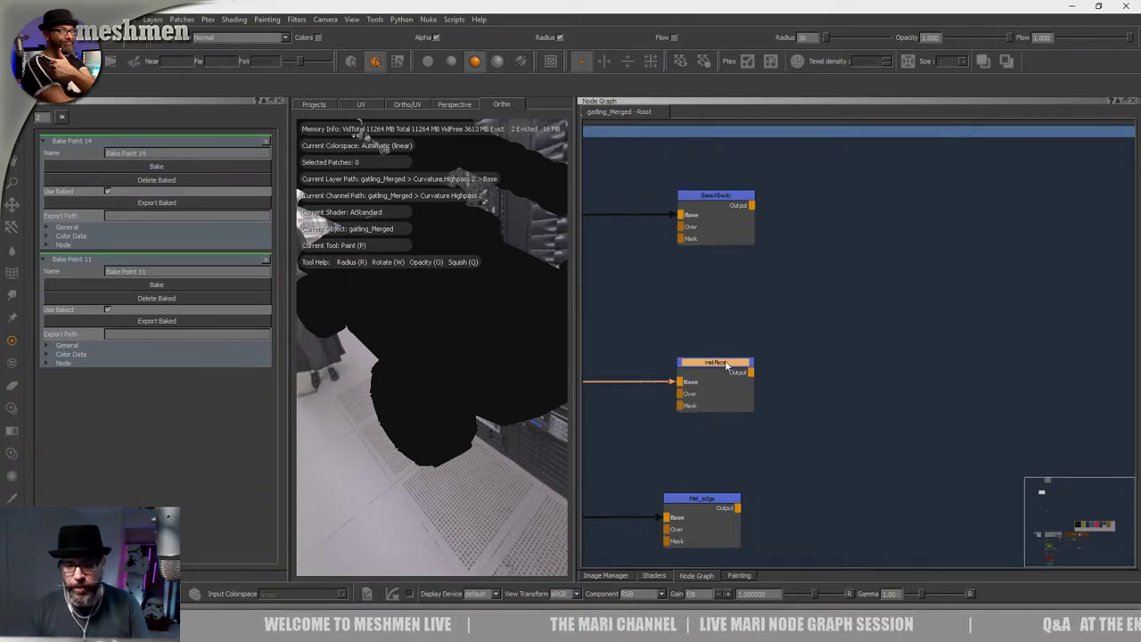
pyautogui.moveTo(708, 497); pyautogui.dragTo(730, 495)
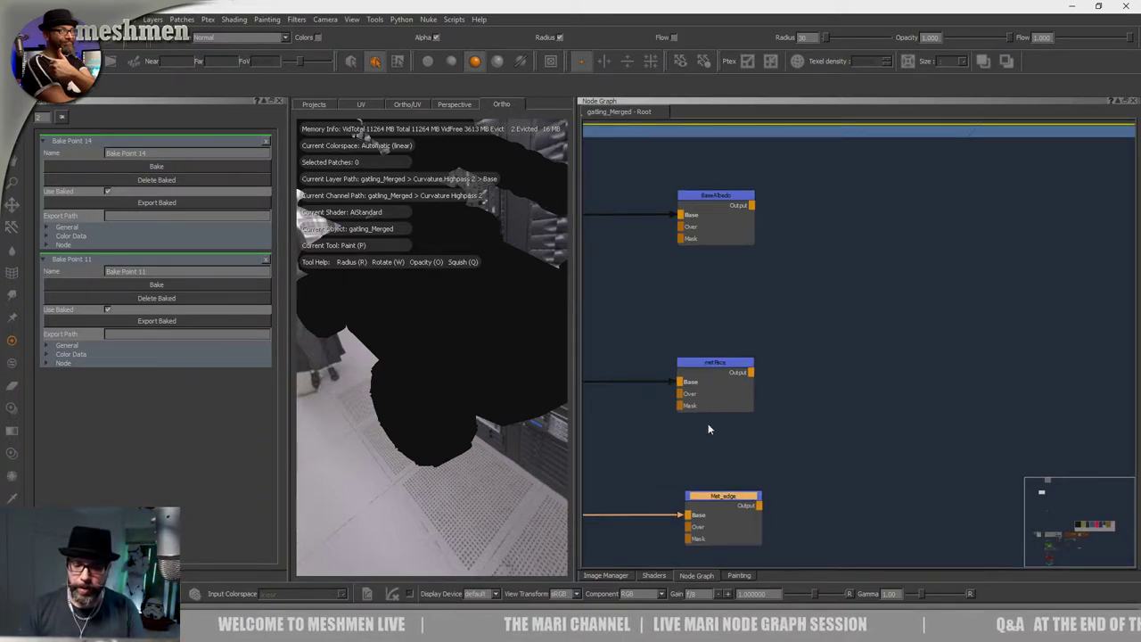
pyautogui.moveTo(710, 363); pyautogui.dragTo(711, 363)
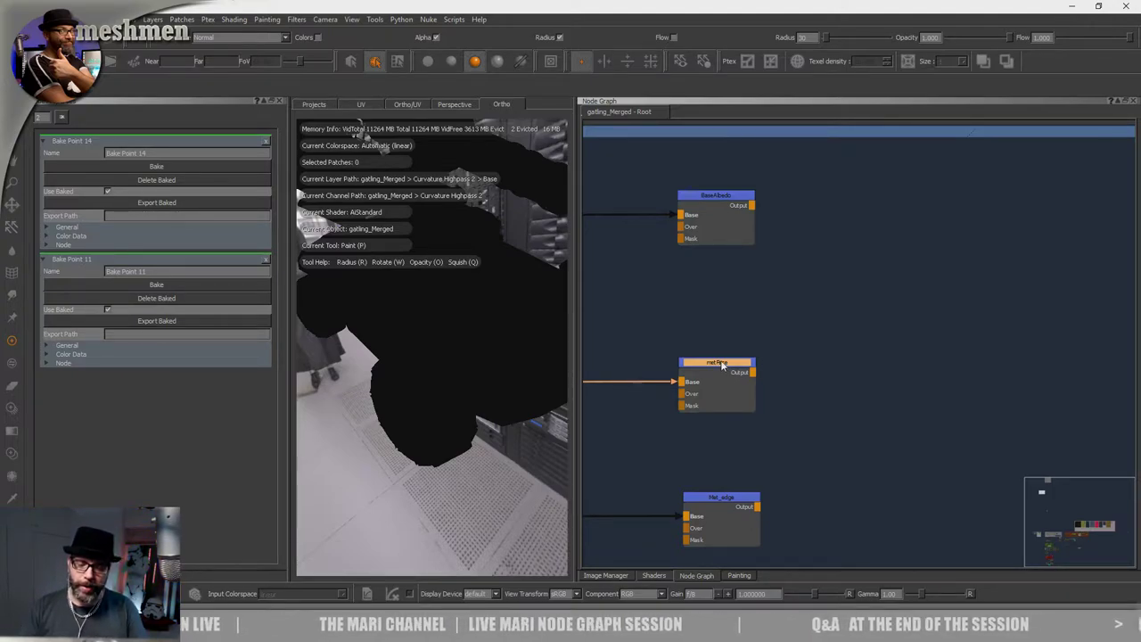
pyautogui.moveTo(722, 362); pyautogui.dragTo(725, 367)
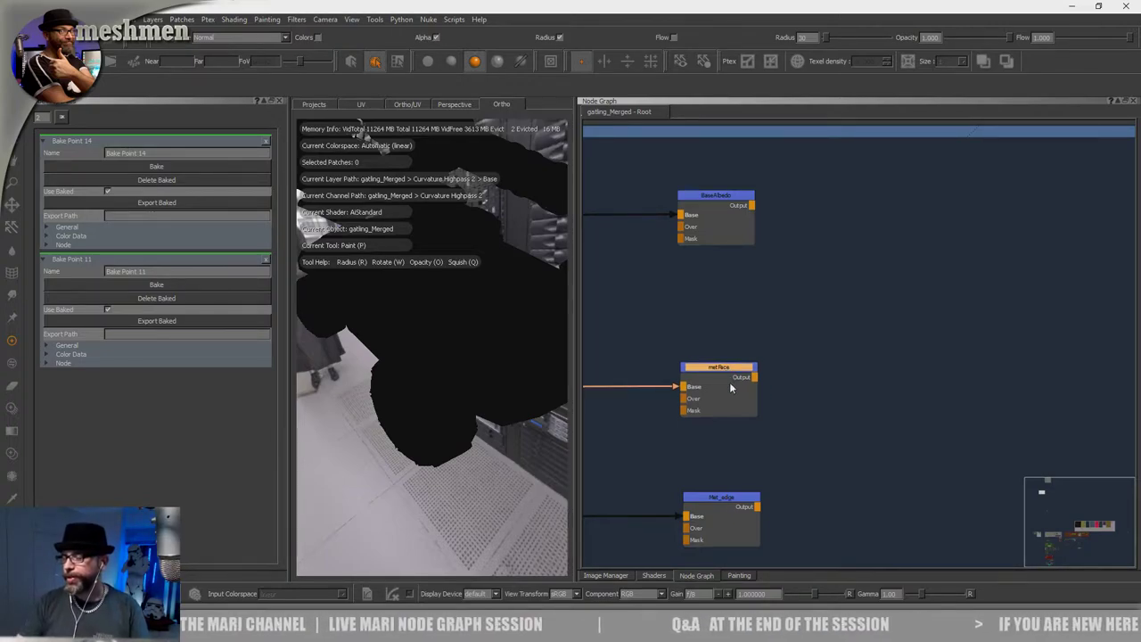
pyautogui.moveTo(725, 371); pyautogui.dragTo(726, 369)
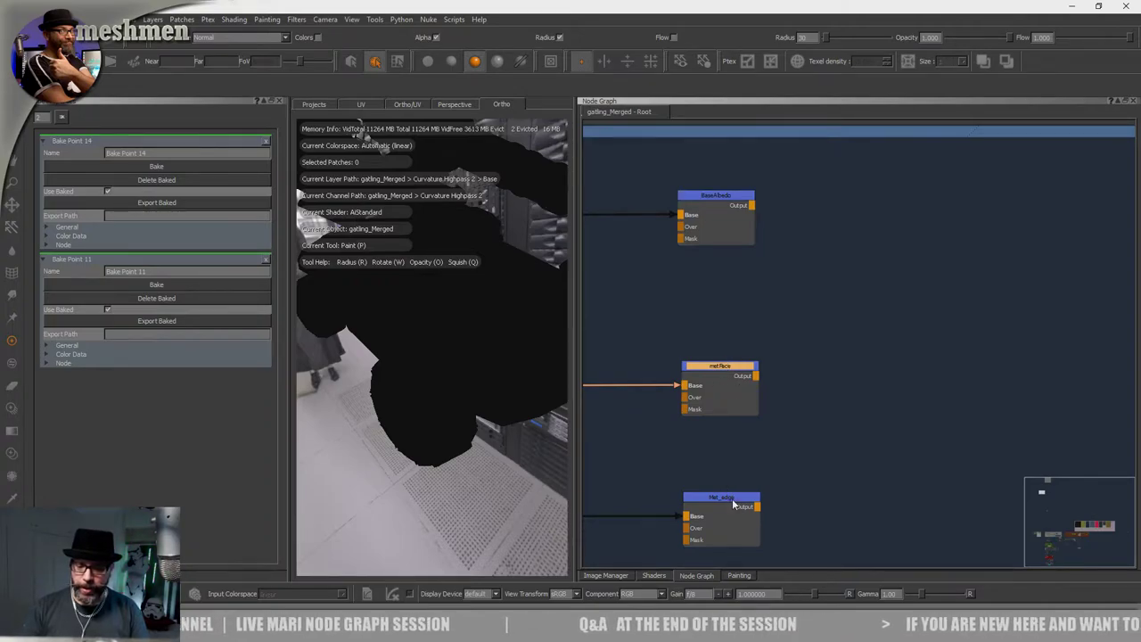
pyautogui.moveTo(731, 498); pyautogui.dragTo(734, 501)
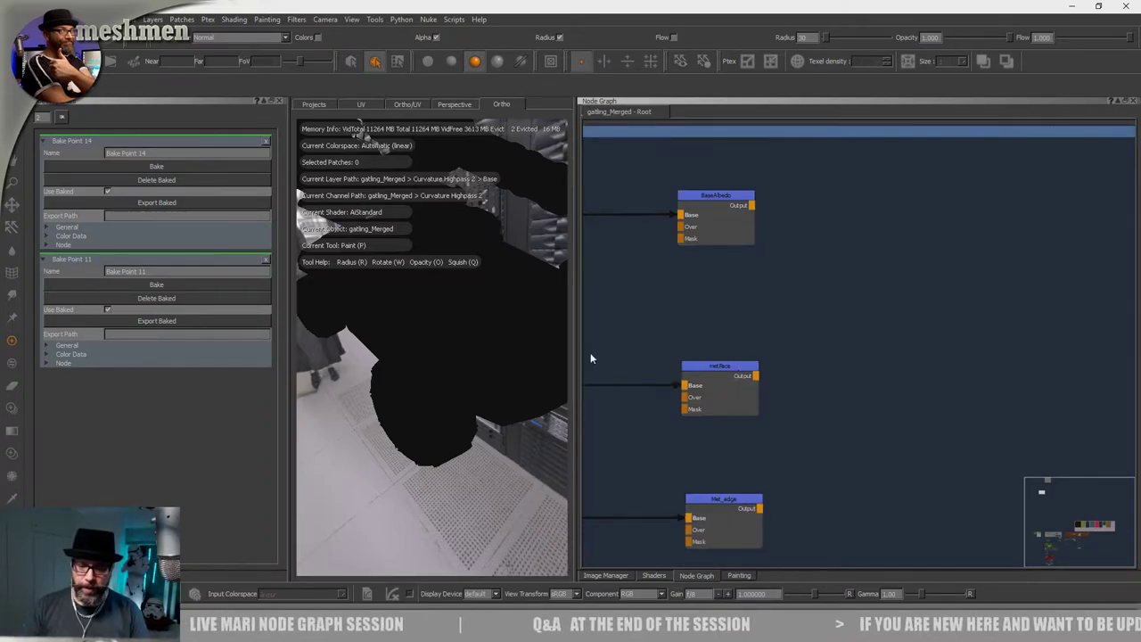
# Examine the metal output preview on the whole vehicle from several angles and distances.
pyautogui.keyDown('alt'); pyautogui.moveTo(486, 358); pyautogui.dragTo(410, 392); pyautogui.keyUp('alt')
pyautogui.keyDown('alt'); pyautogui.moveTo(410, 392); pyautogui.dragTo(445, 401, button='right'); pyautogui.keyUp('alt')
pyautogui.keyDown('alt'); pyautogui.moveTo(446, 401); pyautogui.dragTo(501, 433); pyautogui.keyUp('alt')
pyautogui.keyDown('alt'); pyautogui.moveTo(500, 433); pyautogui.dragTo(401, 407, button='right'); pyautogui.keyUp('alt')
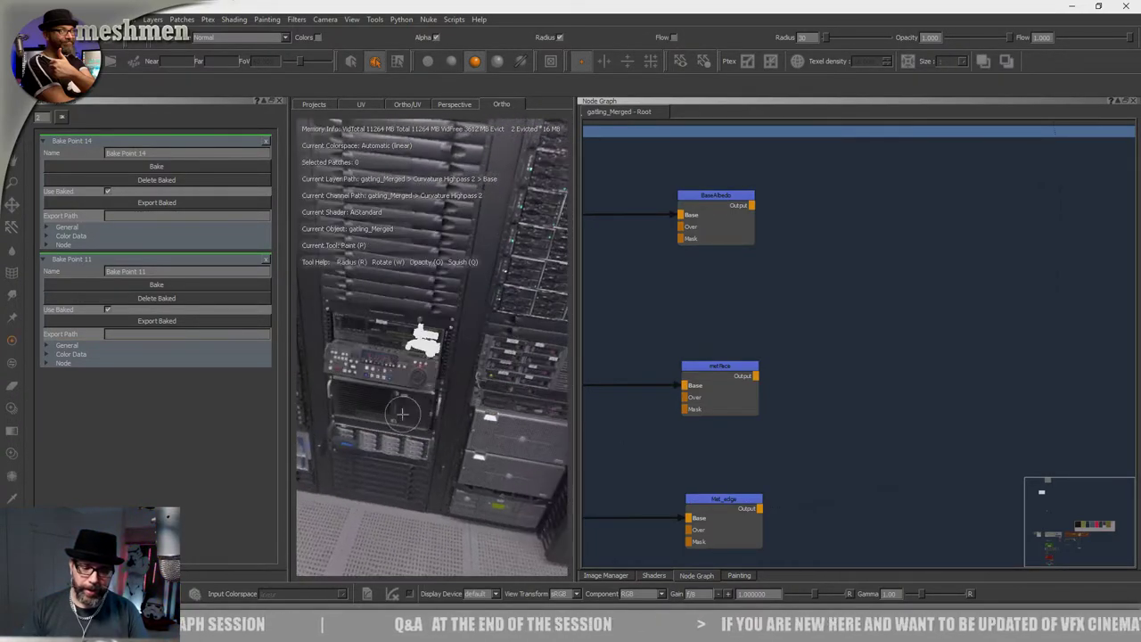
pyautogui.keyDown('alt'); pyautogui.moveTo(401, 407); pyautogui.dragTo(439, 433); pyautogui.keyUp('alt')
pyautogui.keyDown('alt'); pyautogui.moveTo(438, 434); pyautogui.dragTo(466, 437, button='right'); pyautogui.keyUp('alt')
pyautogui.keyDown('alt'); pyautogui.moveTo(453, 403); pyautogui.dragTo(444, 403); pyautogui.keyUp('alt')
pyautogui.keyDown('alt'); pyautogui.moveTo(445, 403); pyautogui.dragTo(452, 404, button='right'); pyautogui.keyUp('alt')
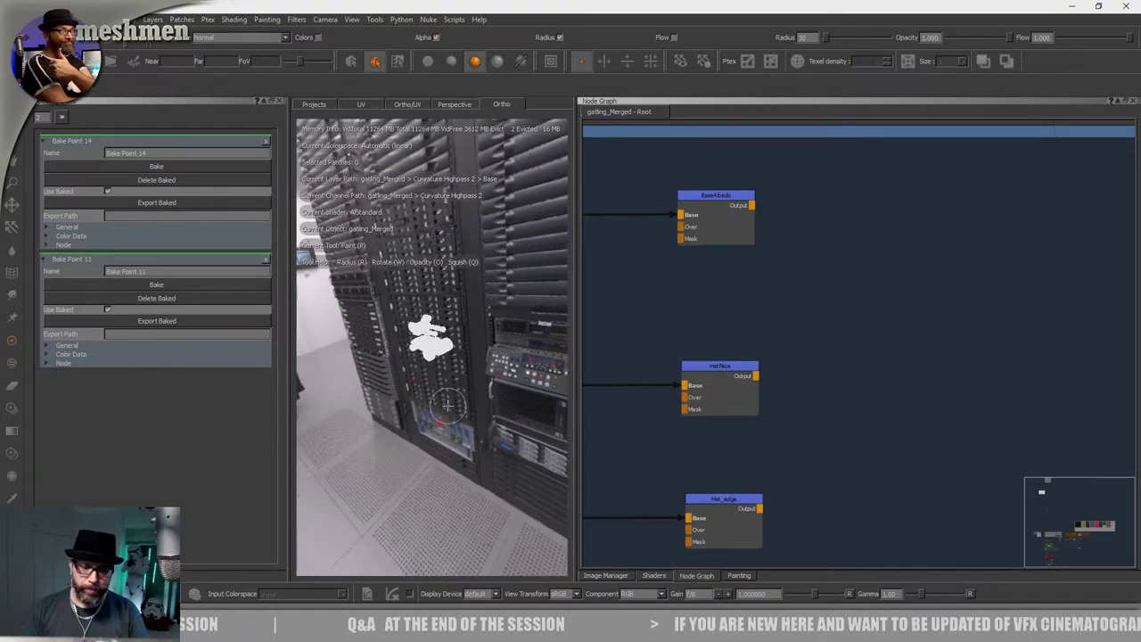
pyautogui.keyDown('alt'); pyautogui.moveTo(452, 404); pyautogui.dragTo(473, 417); pyautogui.keyUp('alt')
# Shift the metal network's roughness output node into line beneath Met_edge.
pyautogui.scroll(-5, 727, 456)
pyautogui.moveTo(722, 453); pyautogui.dragTo(760, 348, button='middle')
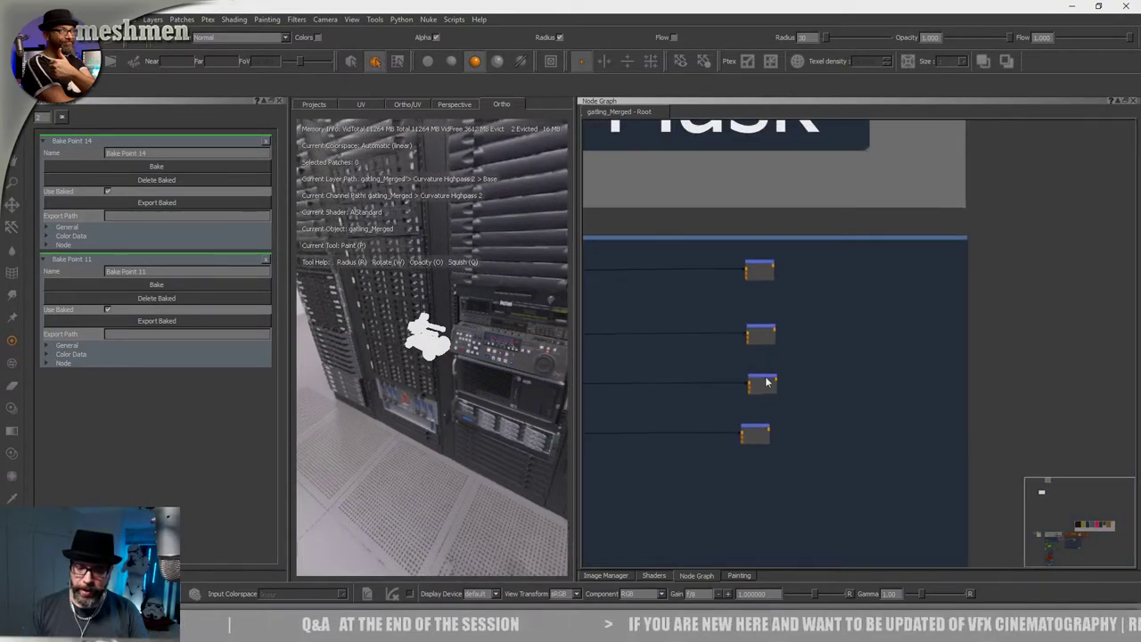
pyautogui.scroll(2, 766, 382)
pyautogui.click(772, 388)
pyautogui.scroll(2, 770, 438)
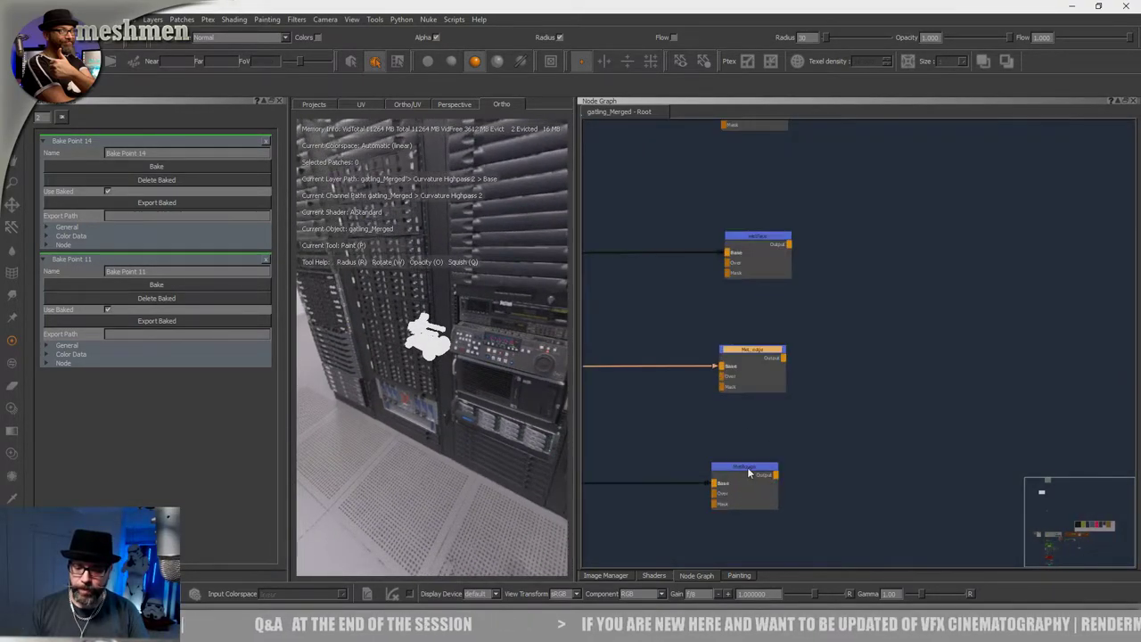
pyautogui.moveTo(748, 472); pyautogui.dragTo(760, 473)
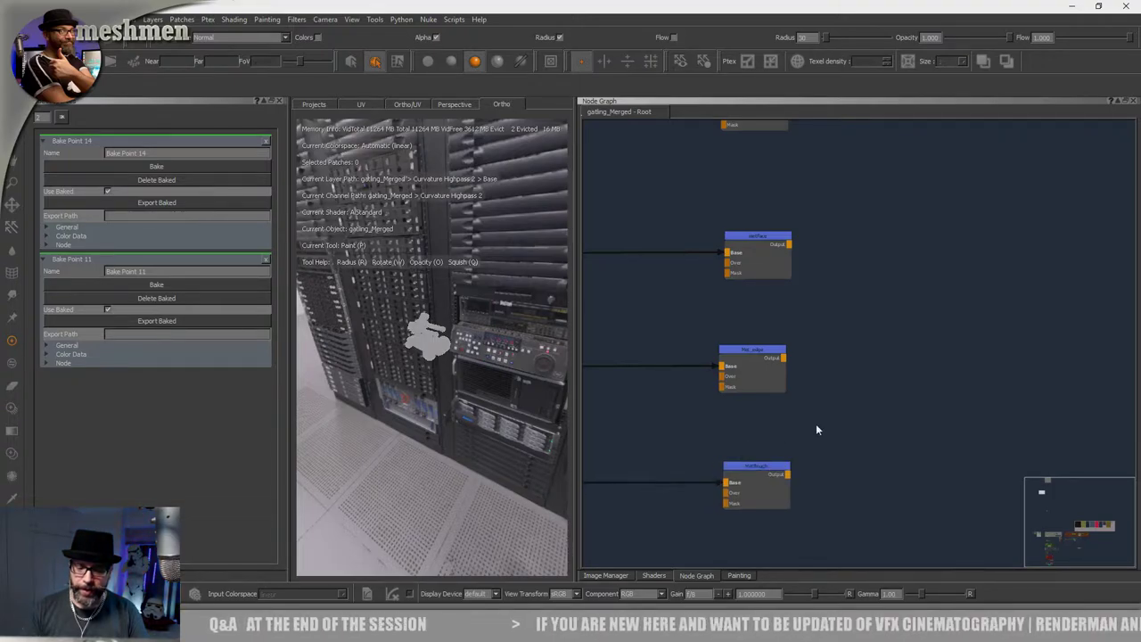
# Inspect the final bump output node above the Metal_material backdrop and check the vehicle preview.
pyautogui.scroll(-5, 770, 420)
pyautogui.moveTo(782, 417); pyautogui.dragTo(801, 285, button='middle')
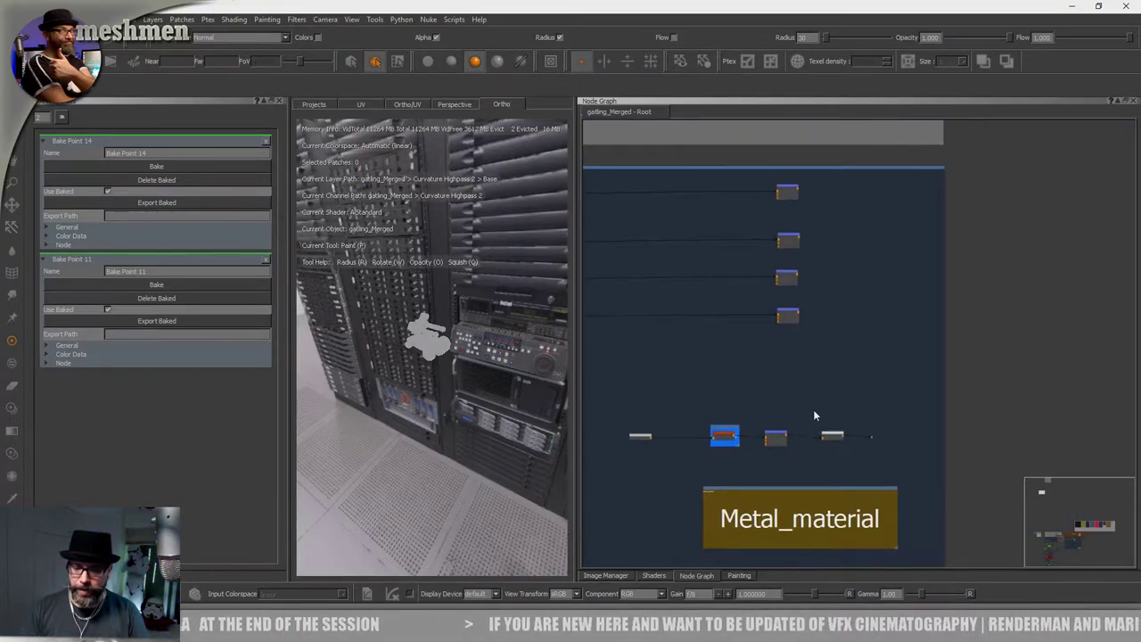
pyautogui.scroll(5, 813, 410)
pyautogui.moveTo(893, 532); pyautogui.dragTo(810, 427, button='middle')
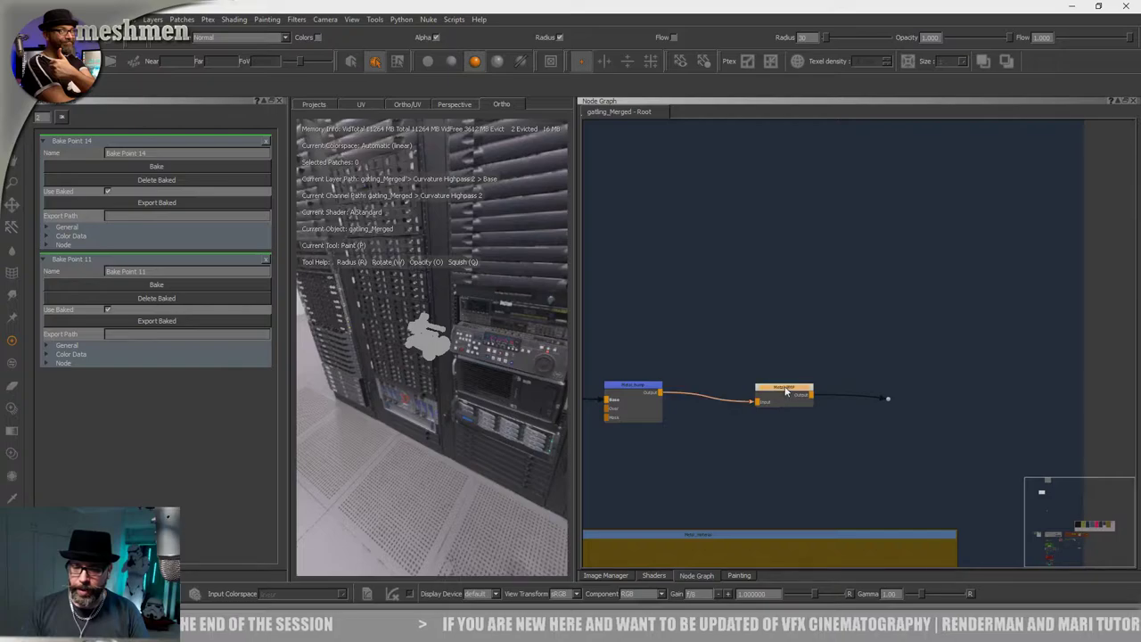
pyautogui.scroll(5, 539, 384)
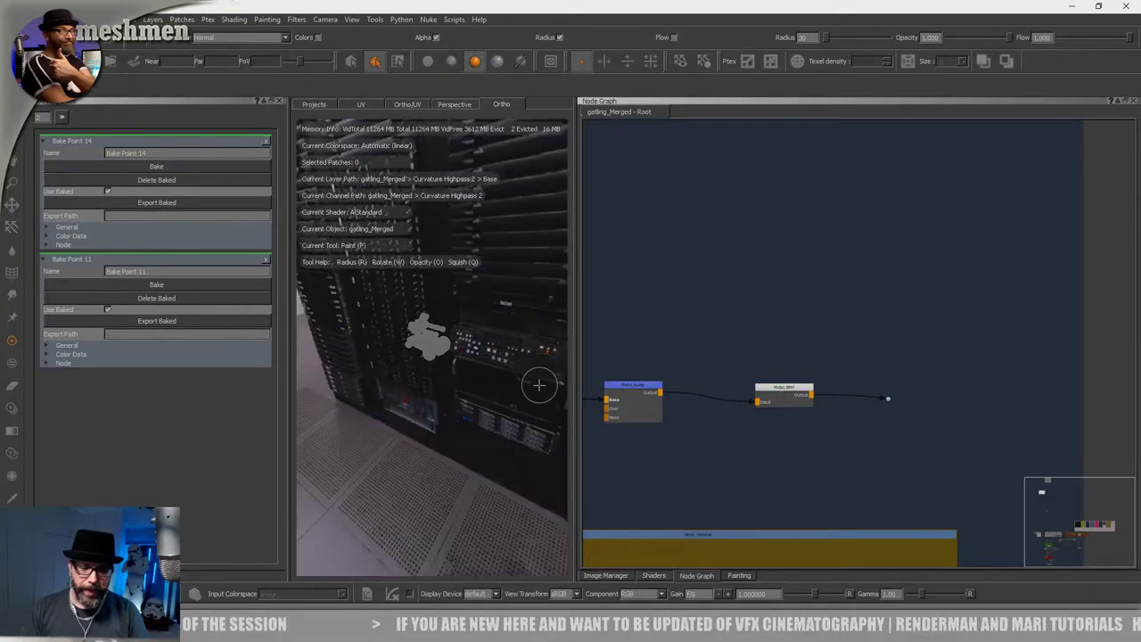
pyautogui.keyDown('alt'); pyautogui.moveTo(410, 316); pyautogui.dragTo(423, 339, button='right'); pyautogui.keyUp('alt')
pyautogui.keyDown('alt'); pyautogui.moveTo(436, 356); pyautogui.dragTo(560, 410, button='middle'); pyautogui.keyUp('alt')
pyautogui.scroll(4, 501, 397)
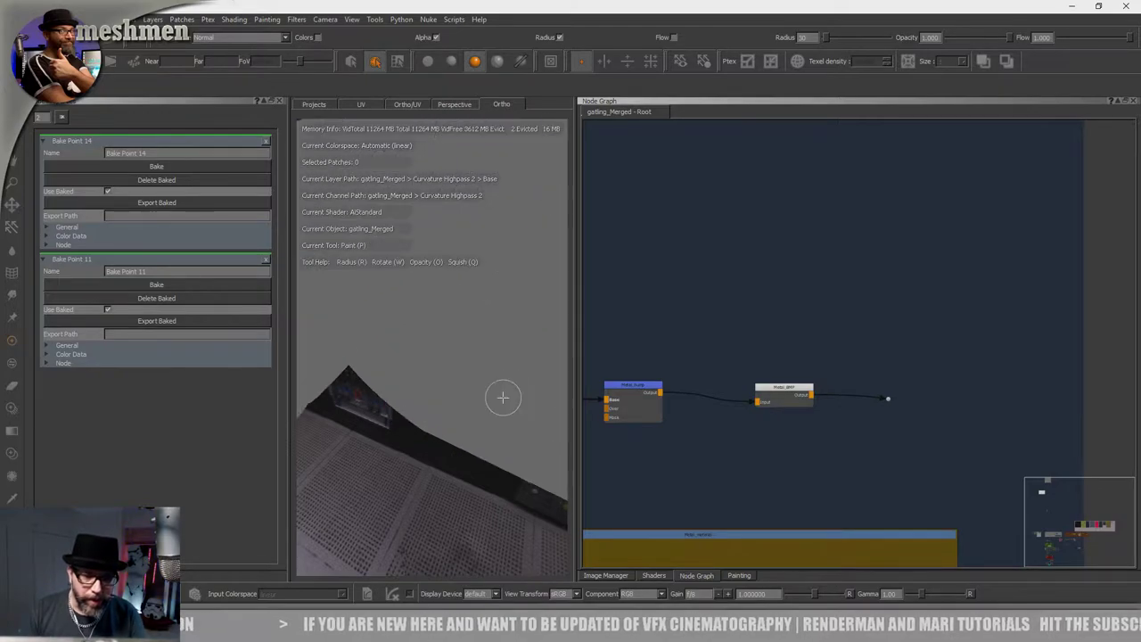
pyautogui.keyDown('alt'); pyautogui.moveTo(502, 398); pyautogui.dragTo(567, 388); pyautogui.keyUp('alt')
# Review the node chain feeding the metal bump output and reframe the vehicle for comparison.
pyautogui.scroll(-6, 702, 410)
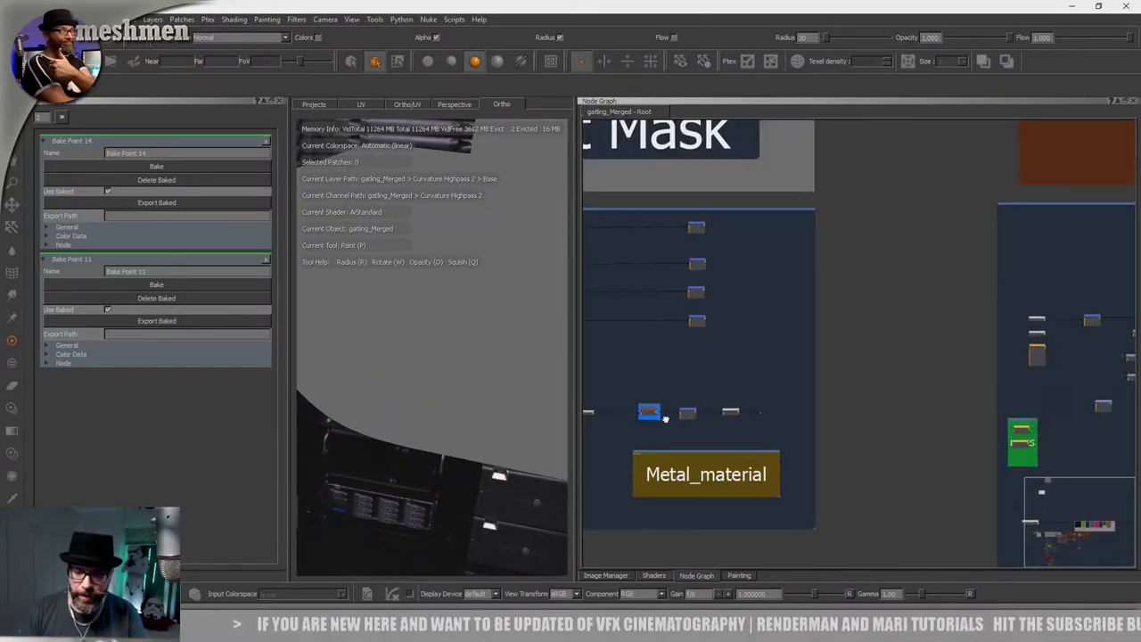
pyautogui.moveTo(650, 417); pyautogui.dragTo(836, 406, button='middle')
pyautogui.scroll(5, 763, 398)
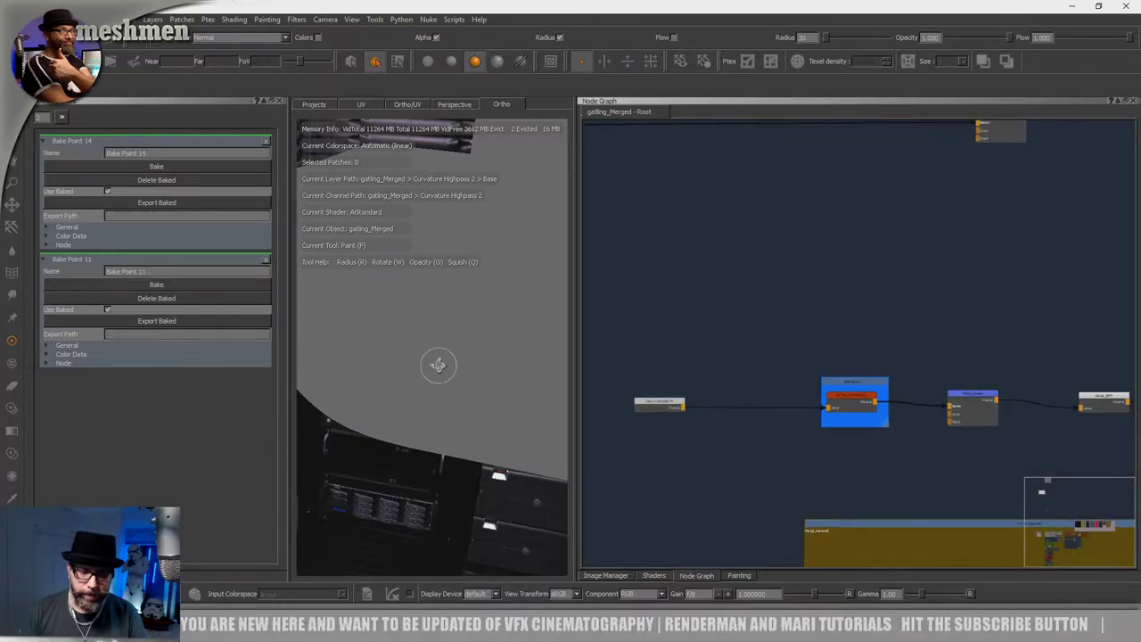
pyautogui.moveTo(437, 364)
pyautogui.keyDown('alt'); pyautogui.mouseDown(button='middle')
pyautogui.moveTo(407, 369)
pyautogui.moveTo(535, 345)
pyautogui.moveTo(376, 339)
pyautogui.moveTo(392, 357)
pyautogui.moveTo(427, 352)
pyautogui.mouseUp(button='middle'); pyautogui.keyUp('alt')
pyautogui.scroll(-6, 856, 347)
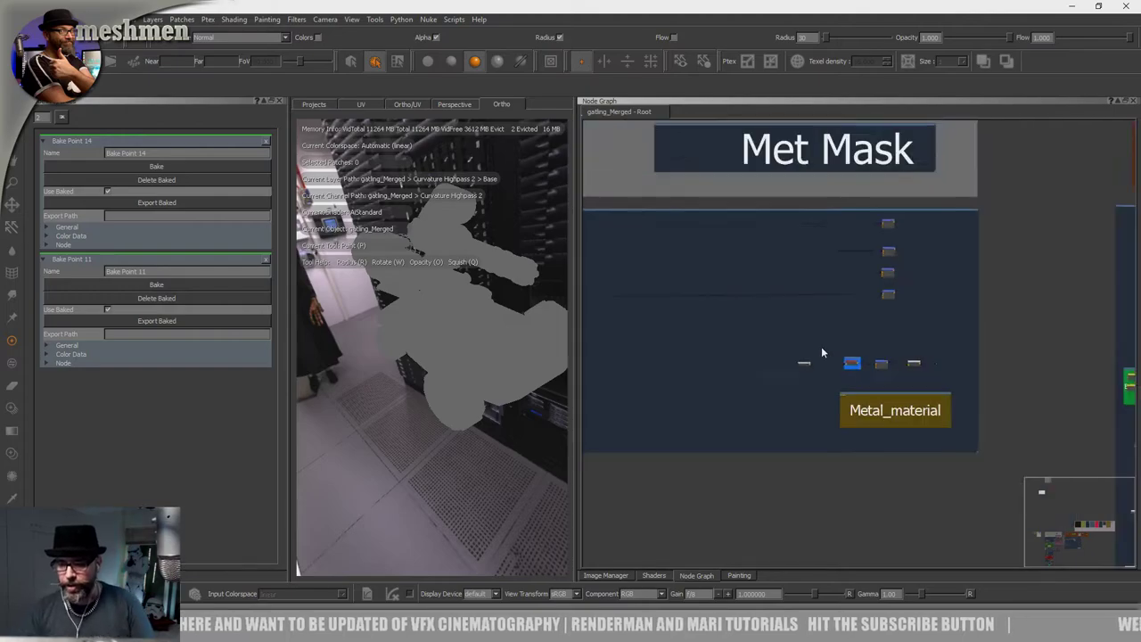
pyautogui.keyDown('alt'); pyautogui.moveTo(520, 366); pyautogui.dragTo(469, 348); pyautogui.keyUp('alt')
# Move to the Painted_metal_mat network and preview its second output merge node on the vehicle.
pyautogui.scroll(-8, 816, 365)
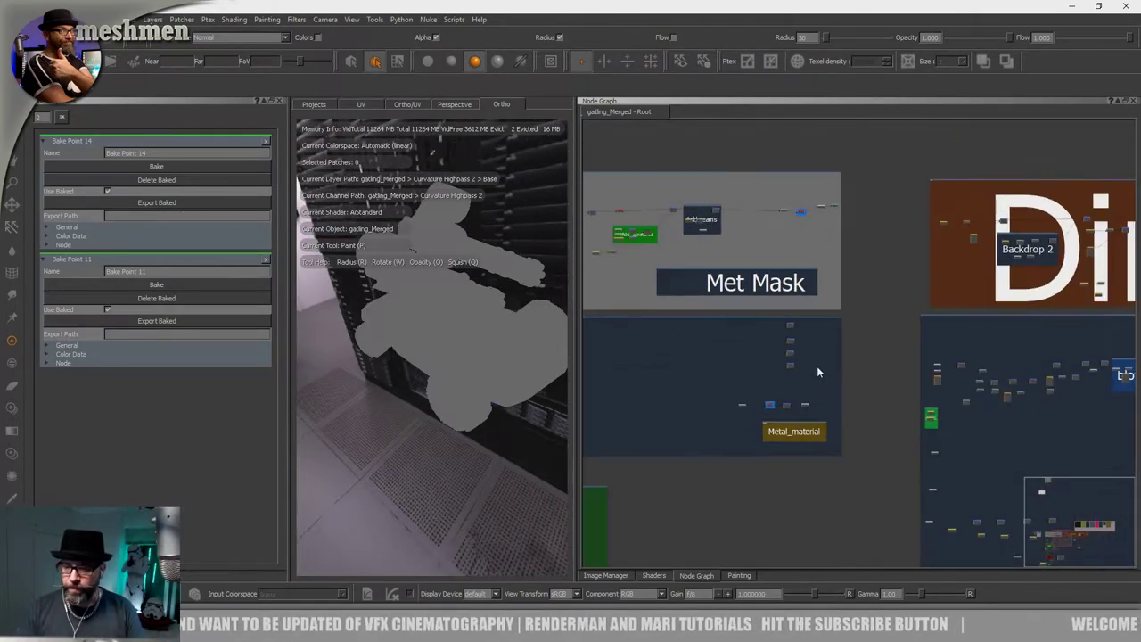
pyautogui.moveTo(803, 386); pyautogui.dragTo(838, 346, button='middle')
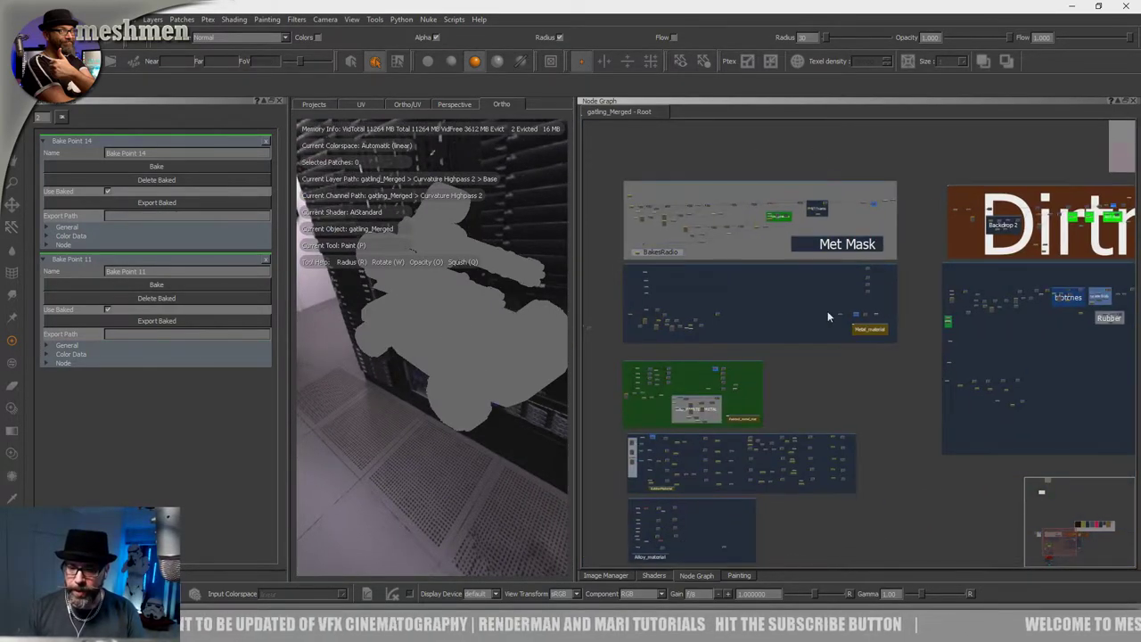
pyautogui.moveTo(778, 398); pyautogui.dragTo(874, 329, button='middle')
pyautogui.scroll(5, 814, 333)
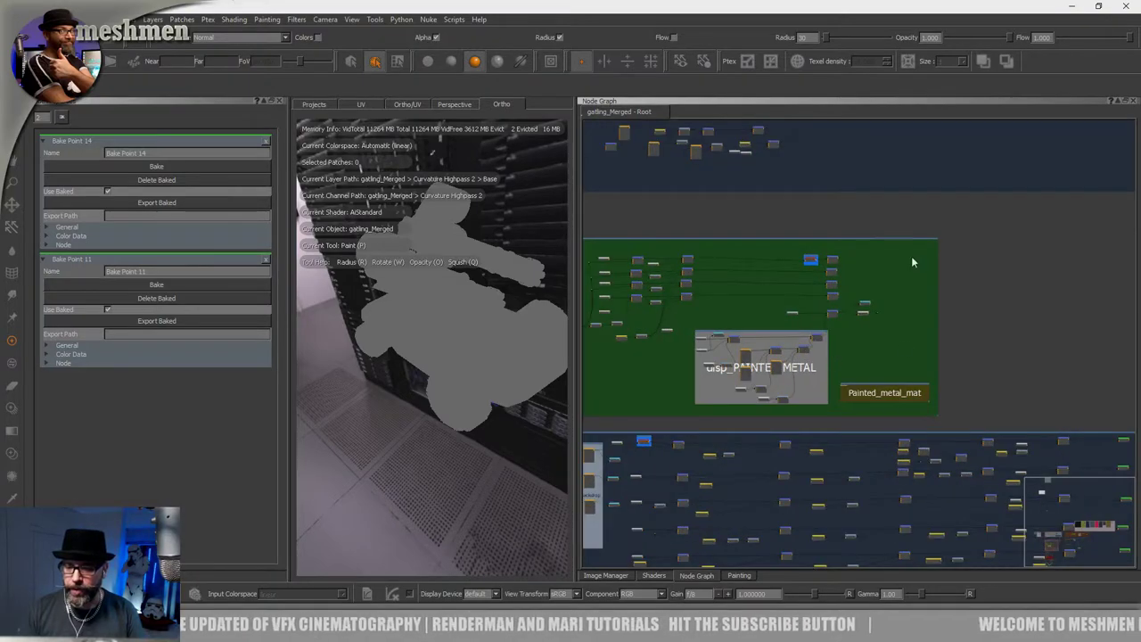
pyautogui.keyDown('alt'); pyautogui.moveTo(468, 321); pyautogui.dragTo(504, 335); pyautogui.keyUp('alt')
pyautogui.scroll(3, 505, 334)
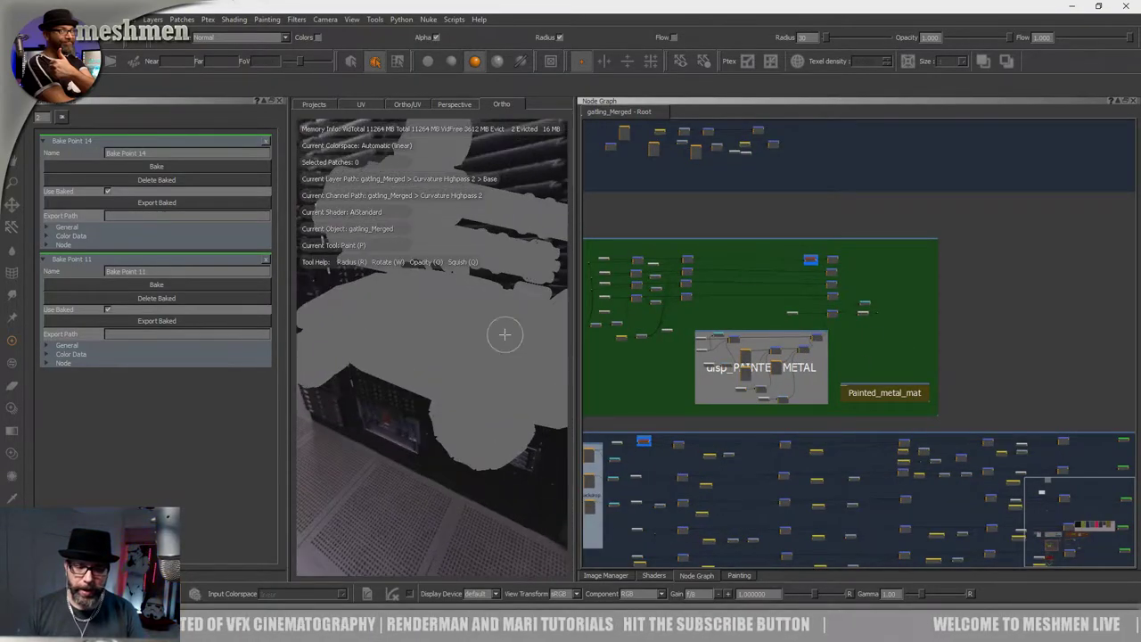
pyautogui.scroll(3, 839, 266)
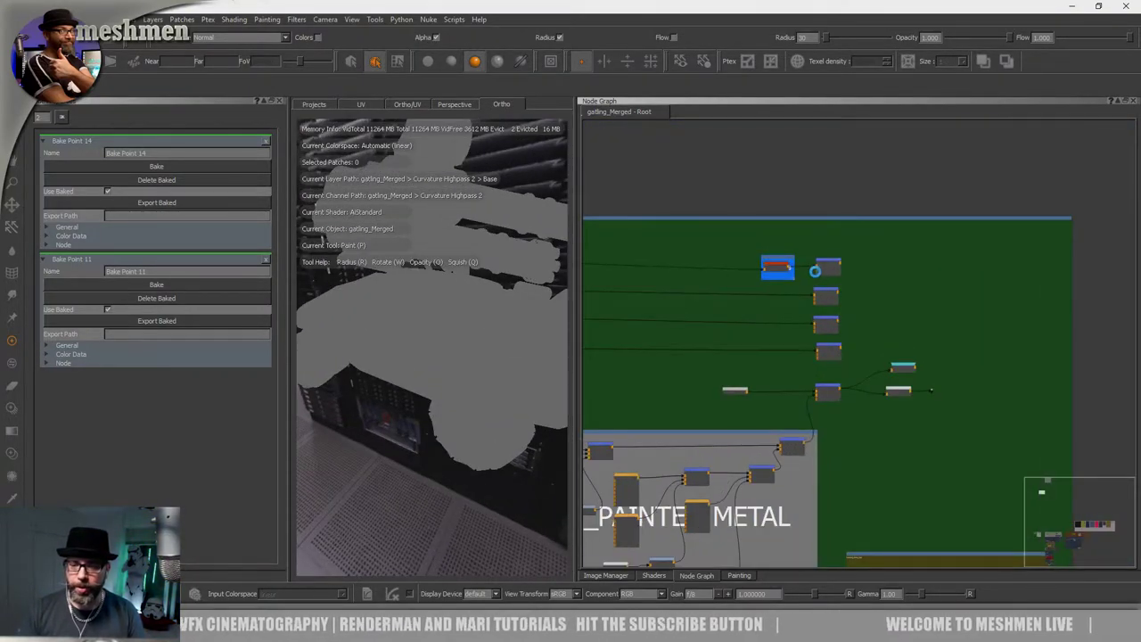
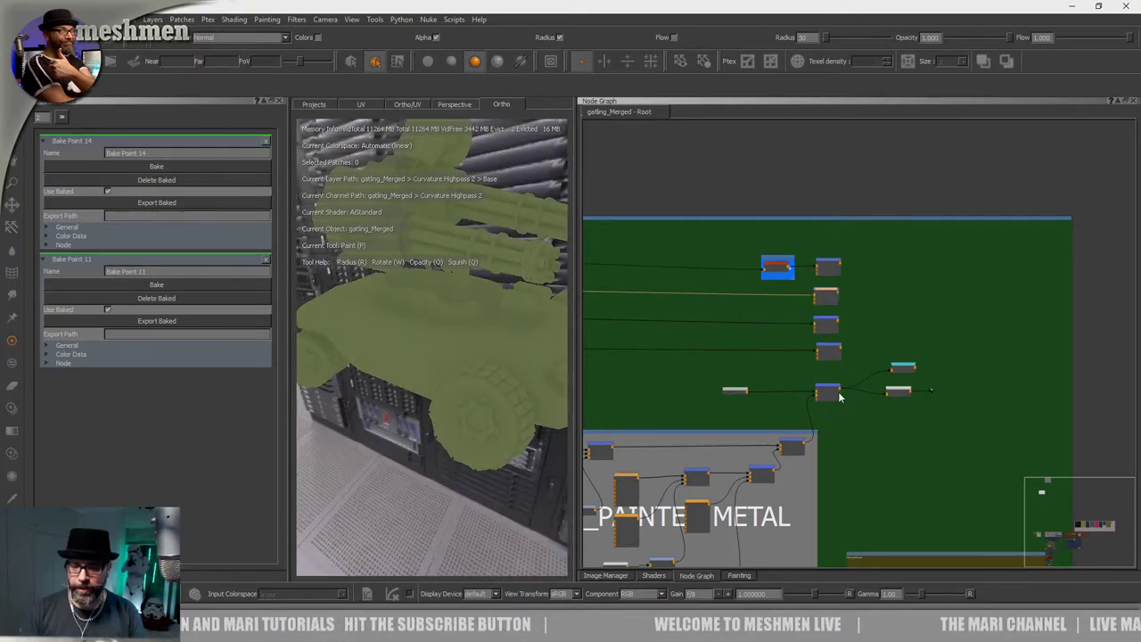
# Review the column of output nodes in the painted metal network.
pyautogui.scroll(-5, 819, 446)
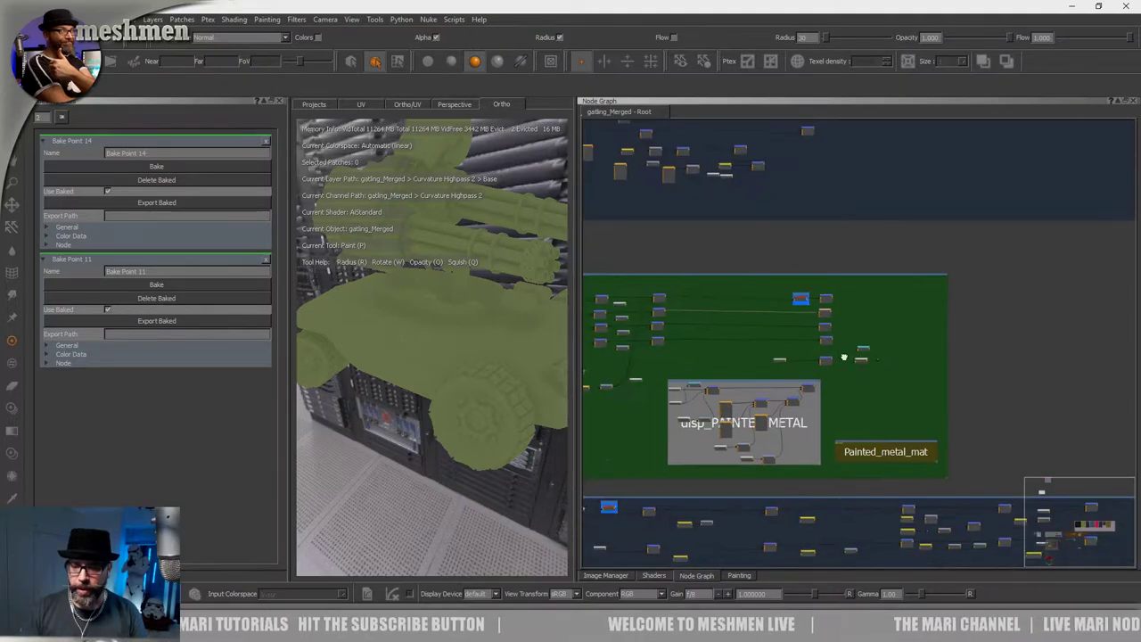
pyautogui.scroll(3, 840, 336)
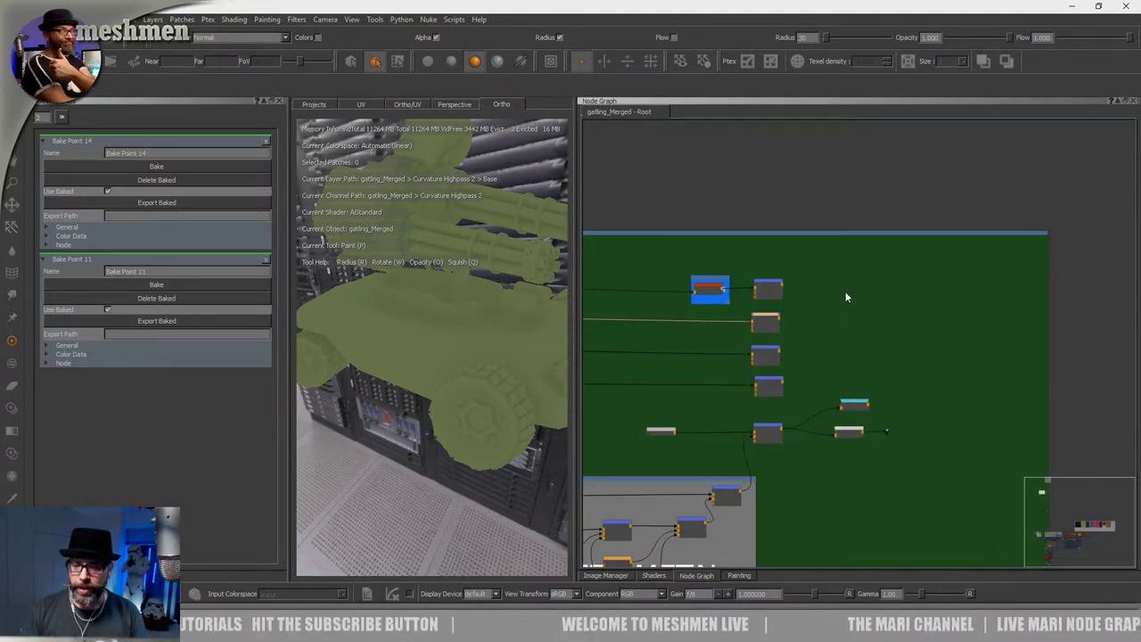
pyautogui.scroll(1, 845, 325)
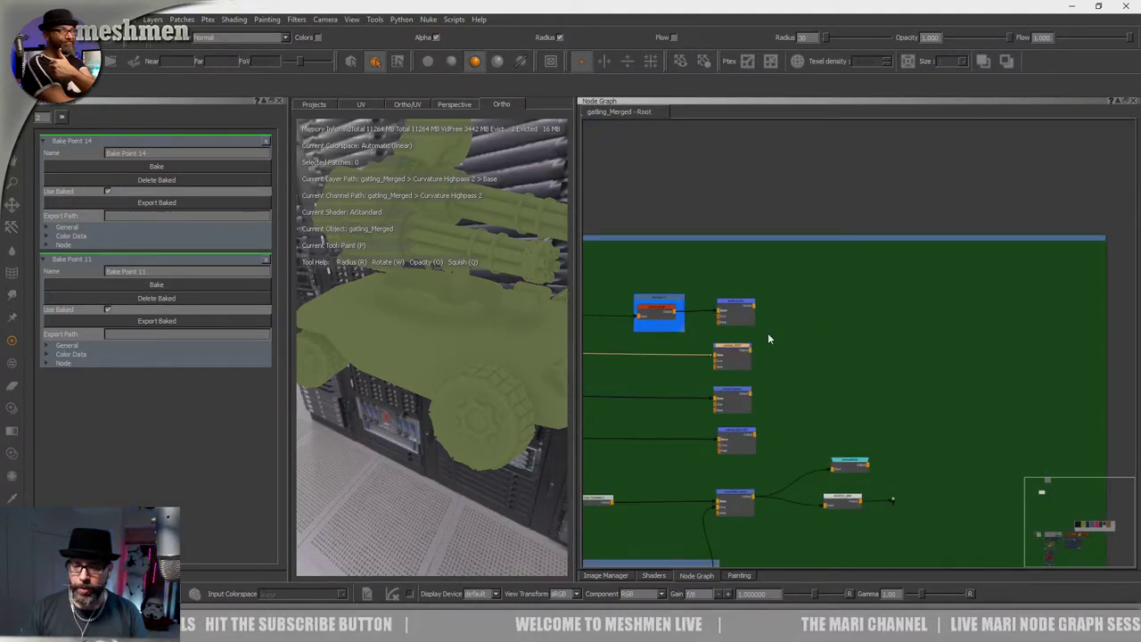
pyautogui.scroll(-3, 765, 334)
pyautogui.scroll(2, 825, 358)
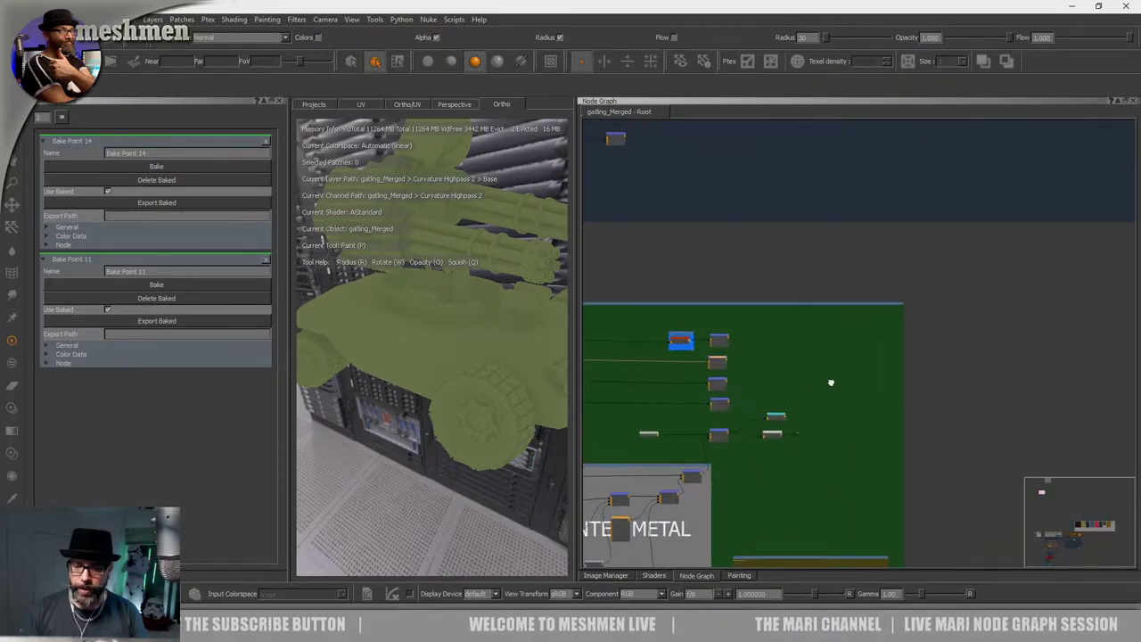
# Create a new node in the empty space just above the painted metal backdrop.
pyautogui.scroll(2, 828, 370)
pyautogui.scroll(1, 820, 329)
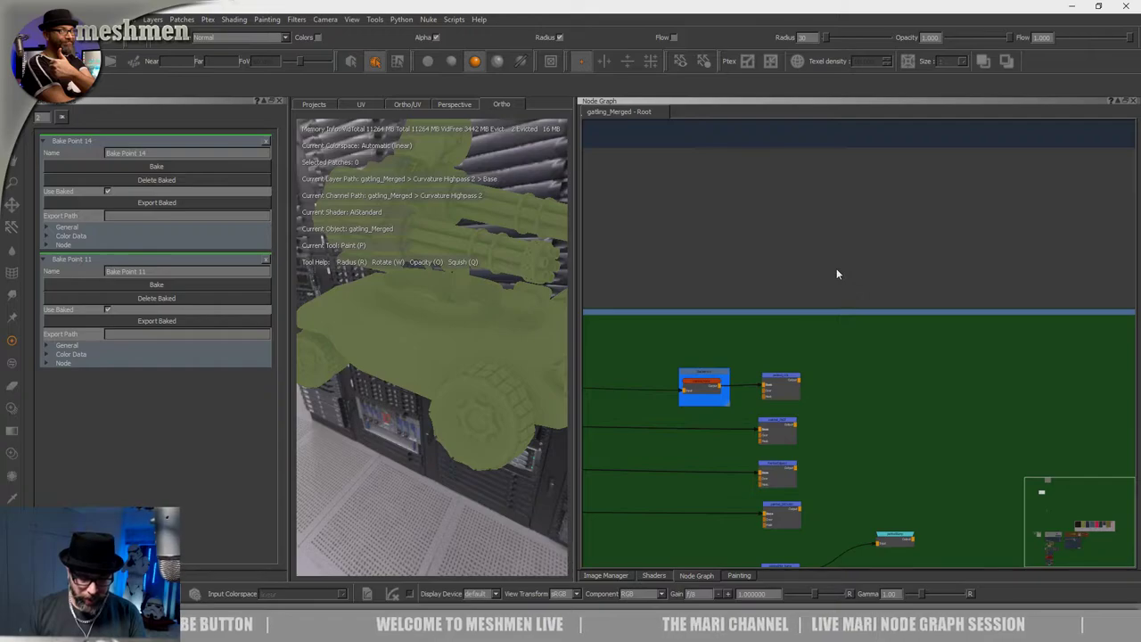
pyautogui.moveTo(844, 267); pyautogui.dragTo(847, 267, button='middle')
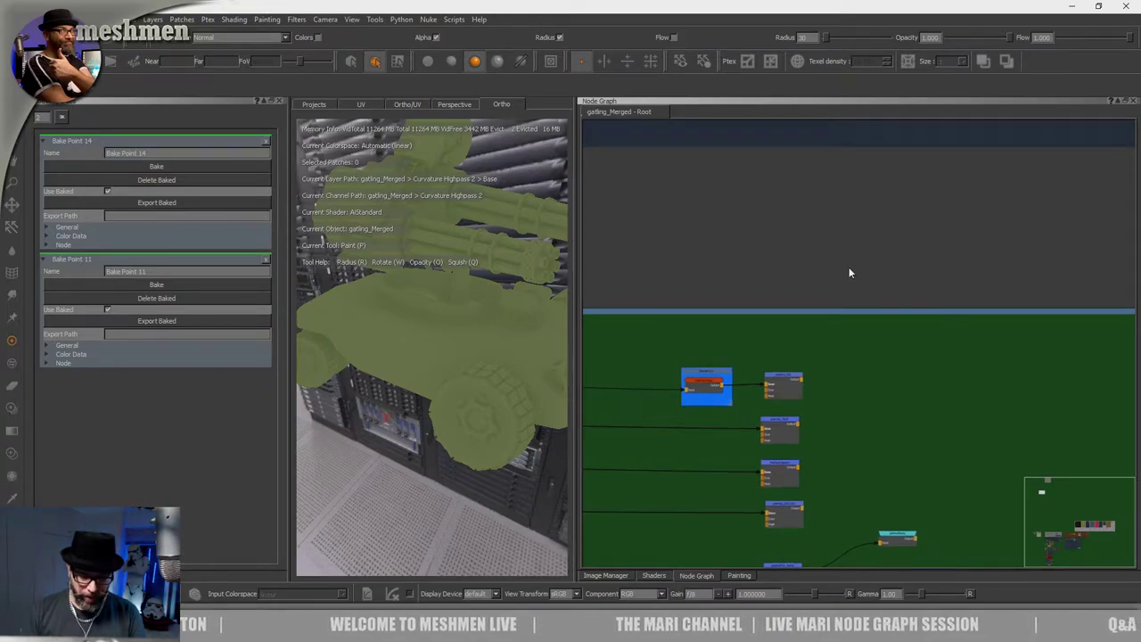
pyautogui.press('t')
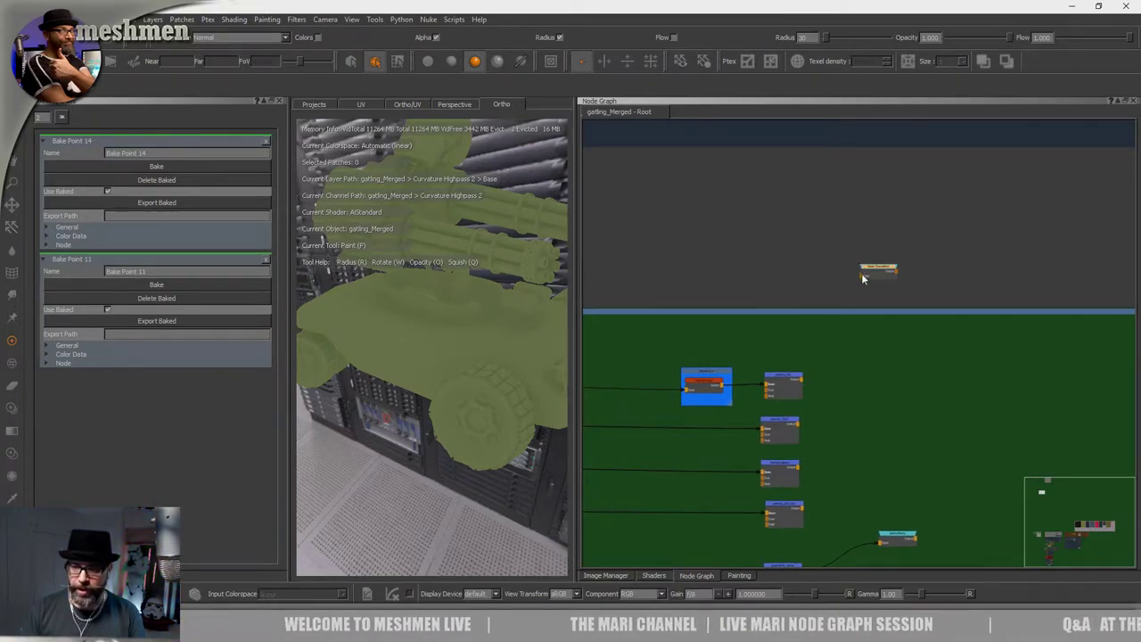
# Connect the painted_COL merge node's output to the input of the Radio Transmitter above the painted metal backdrop.
pyautogui.scroll(2, 885, 273)
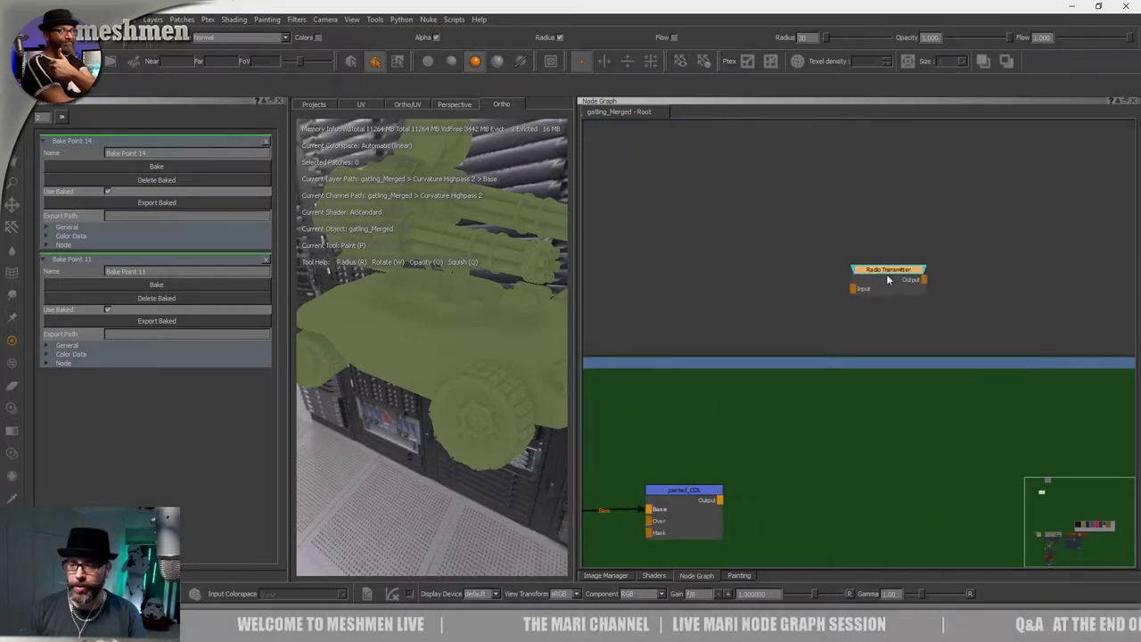
pyautogui.click(684, 493)
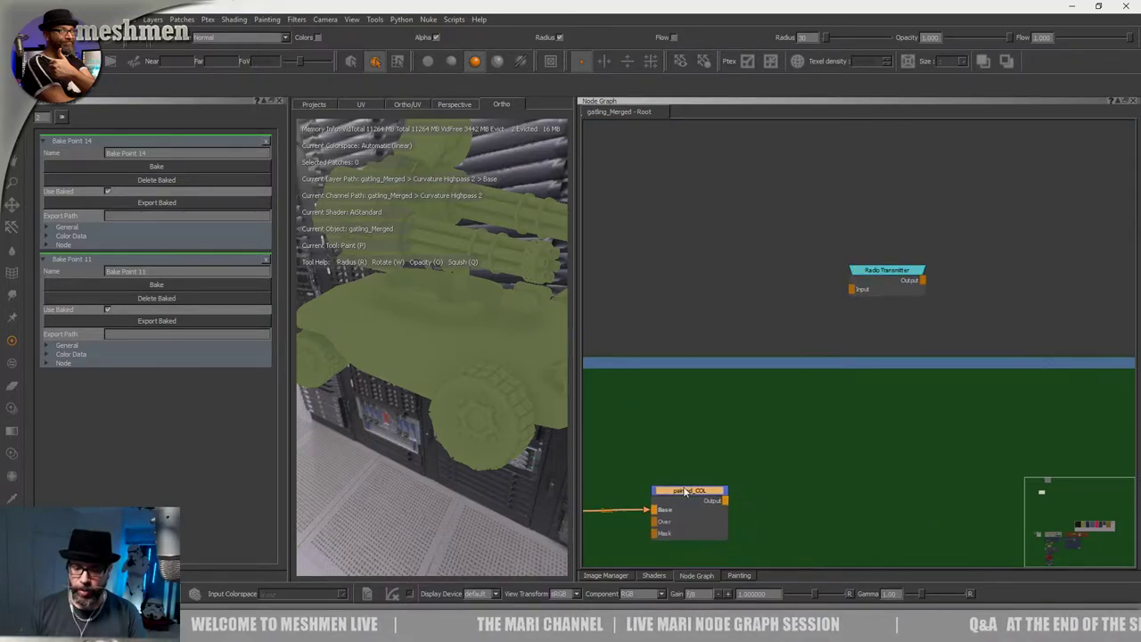
pyautogui.moveTo(719, 500)
pyautogui.mouseDown()
pyautogui.moveTo(890, 338)
pyautogui.moveTo(853, 288)
pyautogui.moveTo(893, 286)
pyautogui.mouseUp()
pyautogui.click(889, 270)
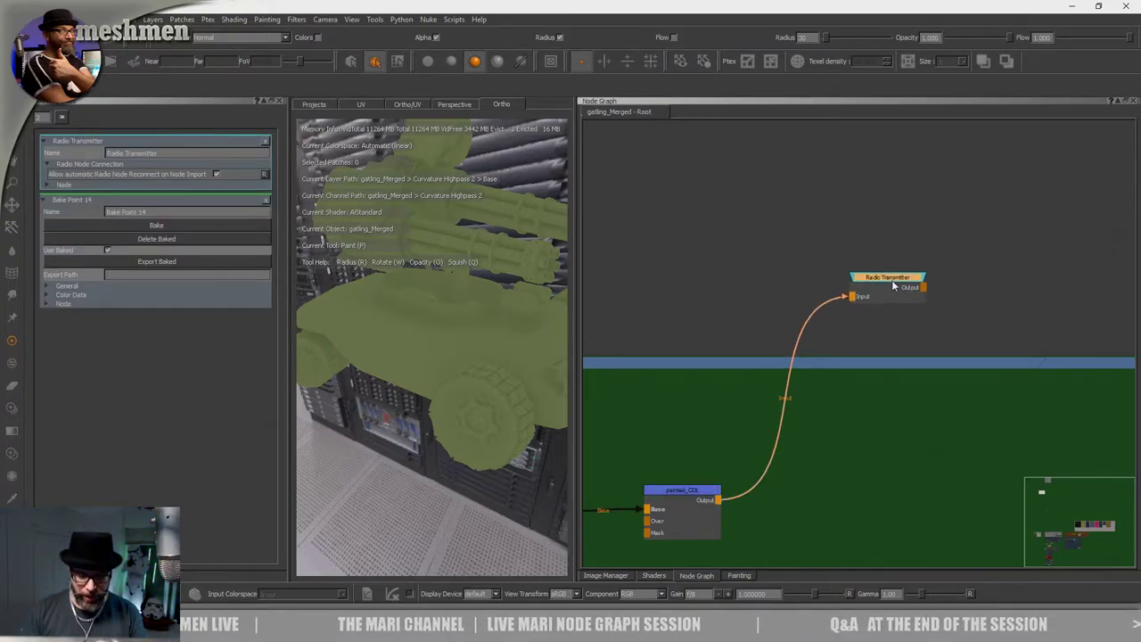
pyautogui.scroll(-5, 896, 281)
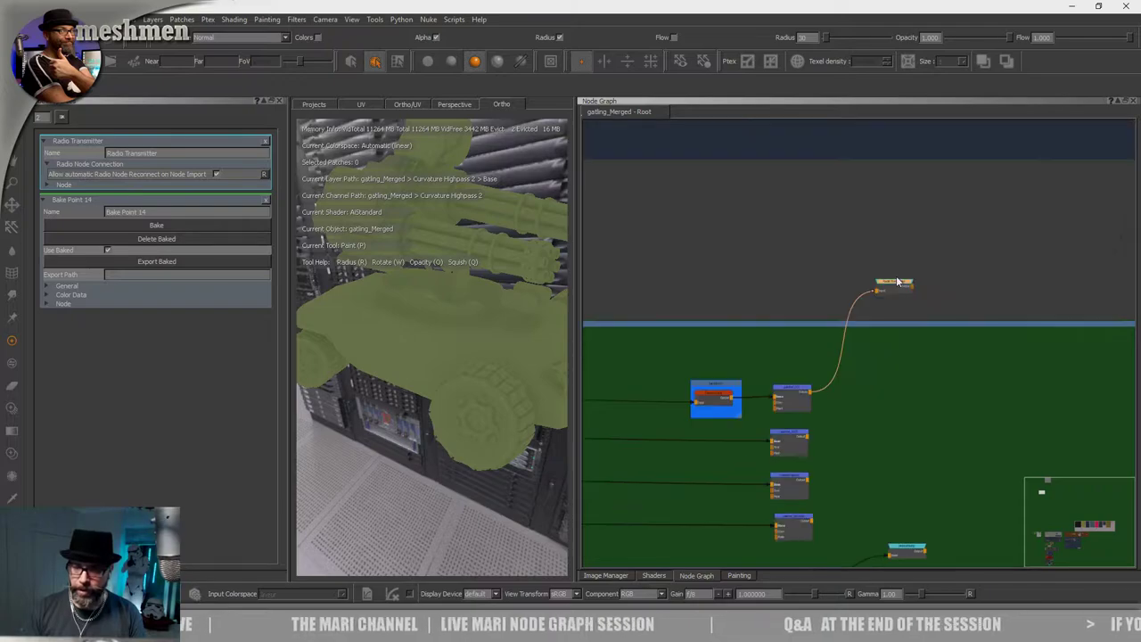
# Create a radio node in the empty space away from the painted metal backdrop and check its list of available transmitters.
pyautogui.moveTo(1007, 289); pyautogui.dragTo(608, 333, button='middle')
pyautogui.moveTo(958, 372); pyautogui.dragTo(689, 339, button='middle')
pyautogui.scroll(4, 887, 349)
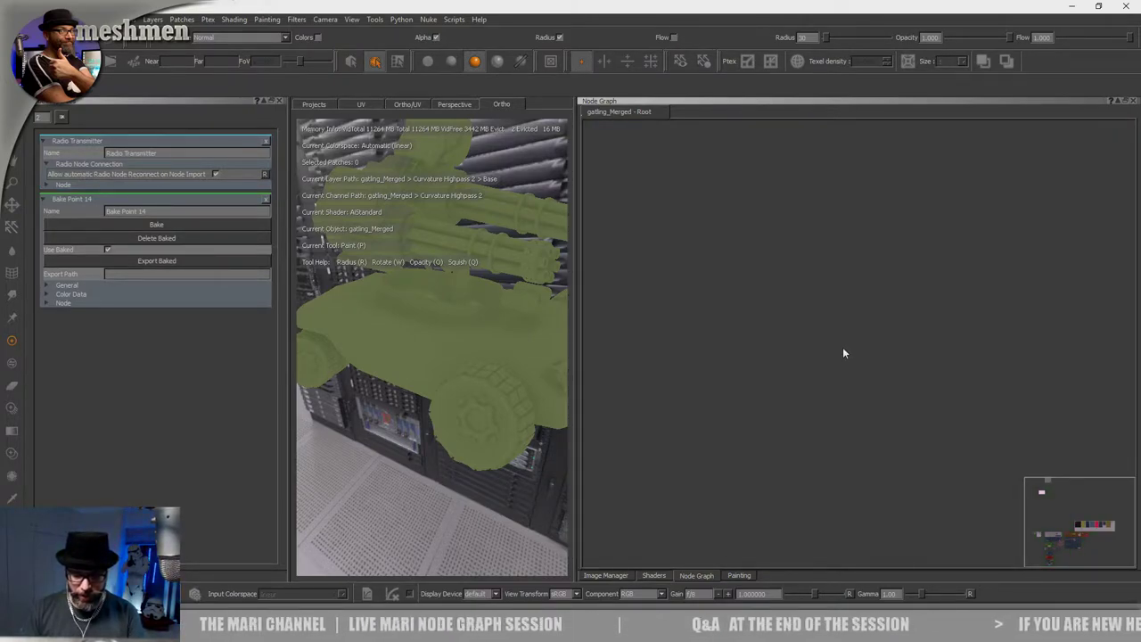
pyautogui.hotkey('ctrl', 'g')
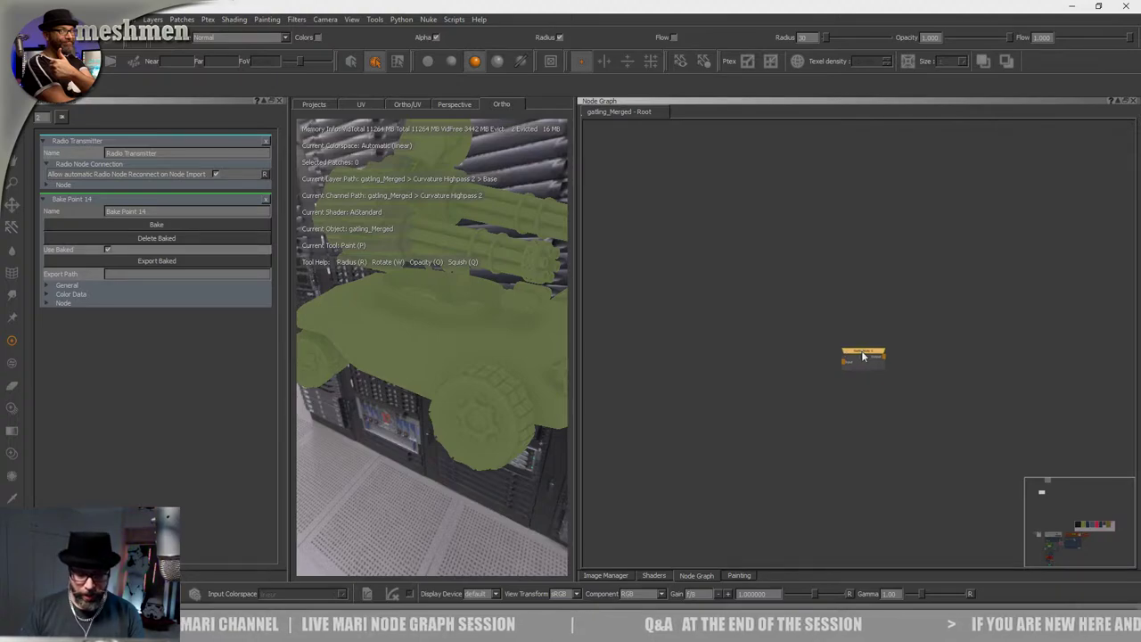
pyautogui.moveTo(863, 355); pyautogui.dragTo(859, 354)
pyautogui.doubleClick(859, 354)
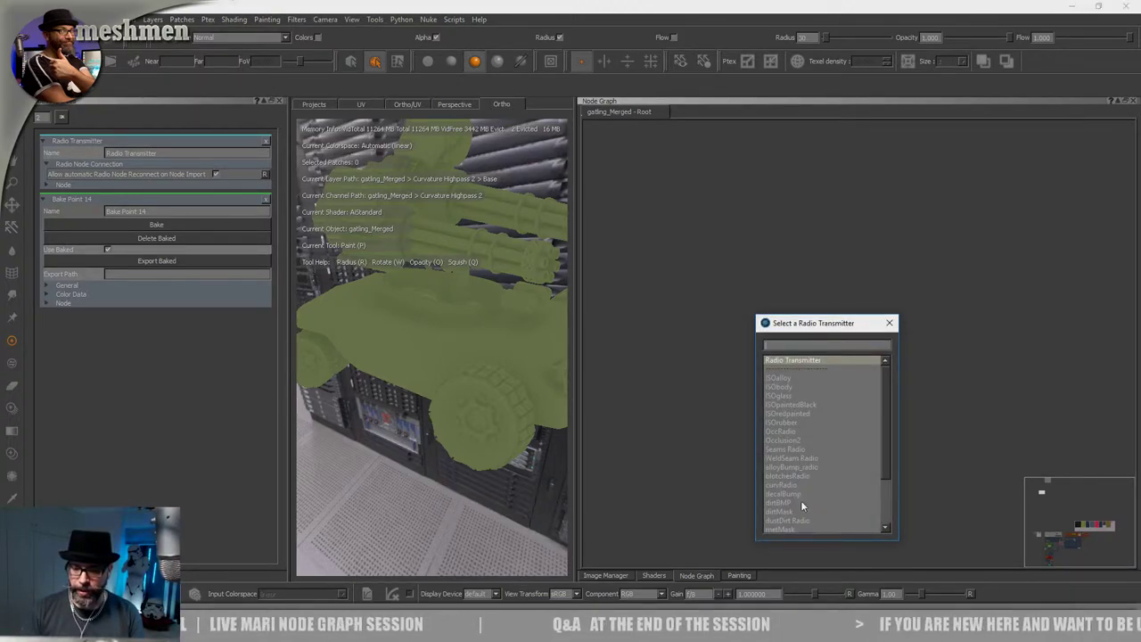
pyautogui.scroll(-3, 801, 499)
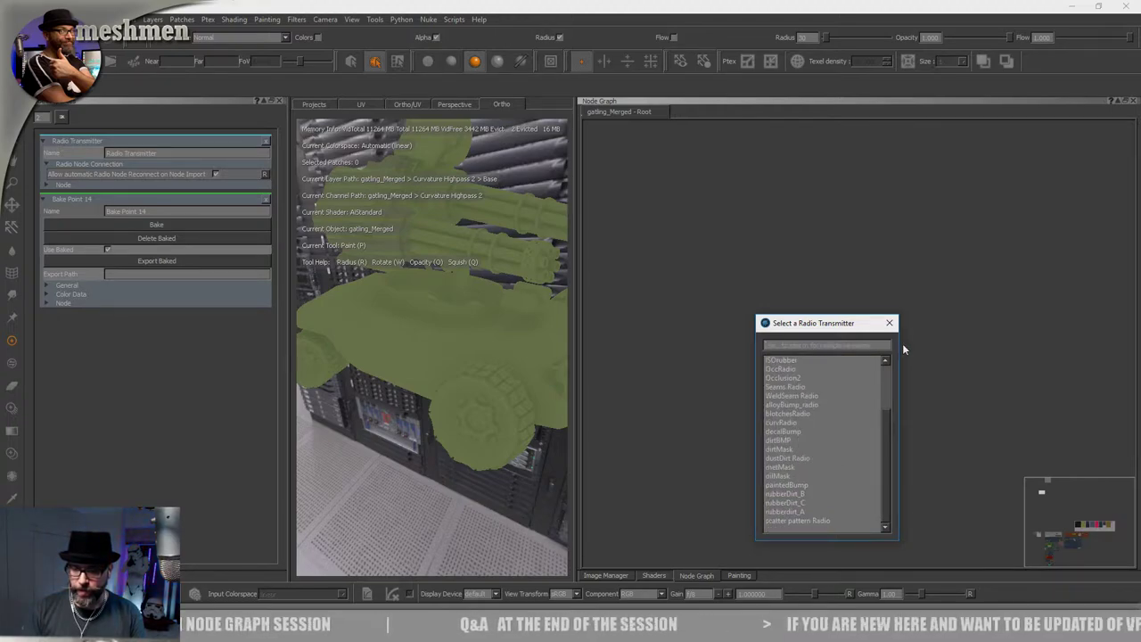
pyautogui.click(892, 323)
# Rename the Radio Transmitter fed by painted_COL as PaintedCol.
pyautogui.scroll(-5, 776, 357)
pyautogui.moveTo(797, 384); pyautogui.dragTo(1098, 370, button='middle')
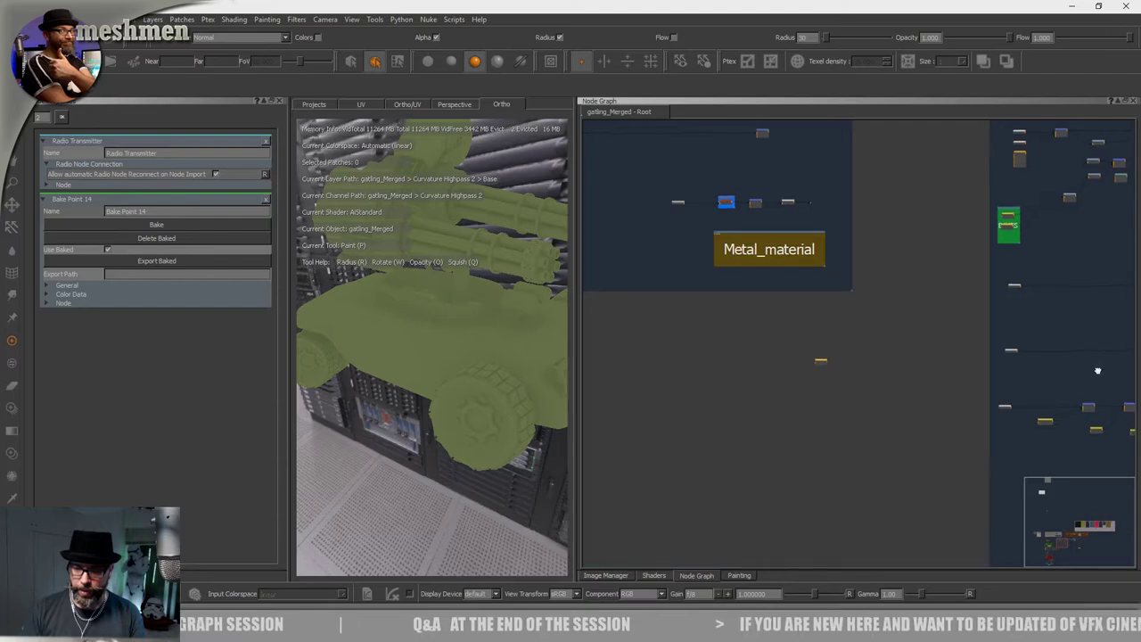
pyautogui.moveTo(766, 372); pyautogui.dragTo(917, 366, button='middle')
pyautogui.scroll(6, 827, 310)
pyautogui.click(749, 318)
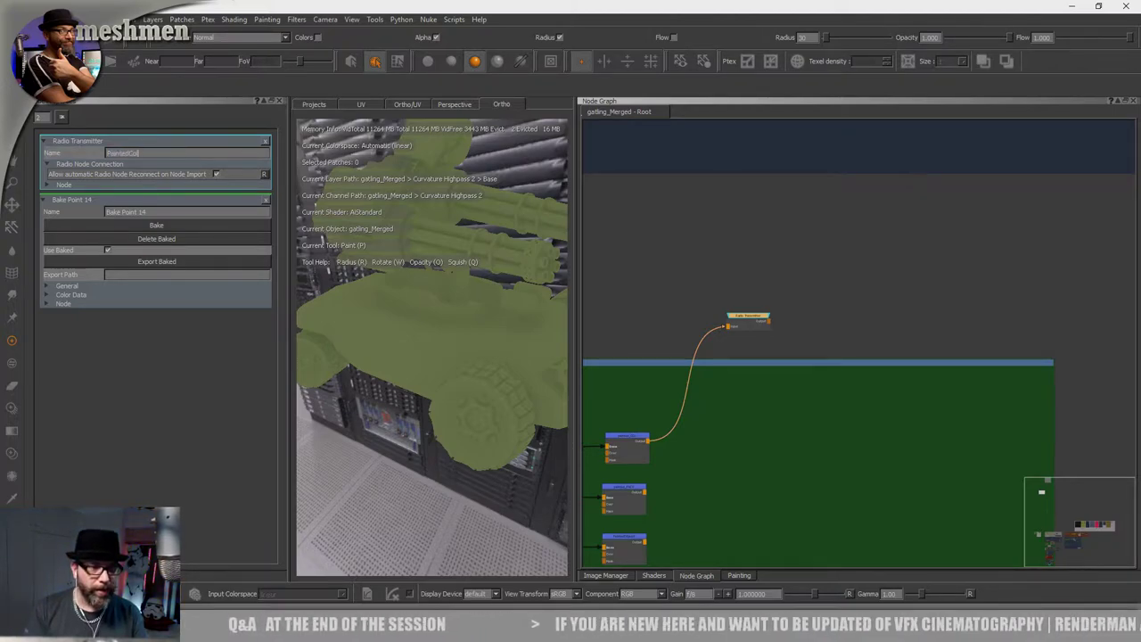
# Link the new radio node to the PaintedCol transmitter.
pyautogui.scroll(-6, 772, 243)
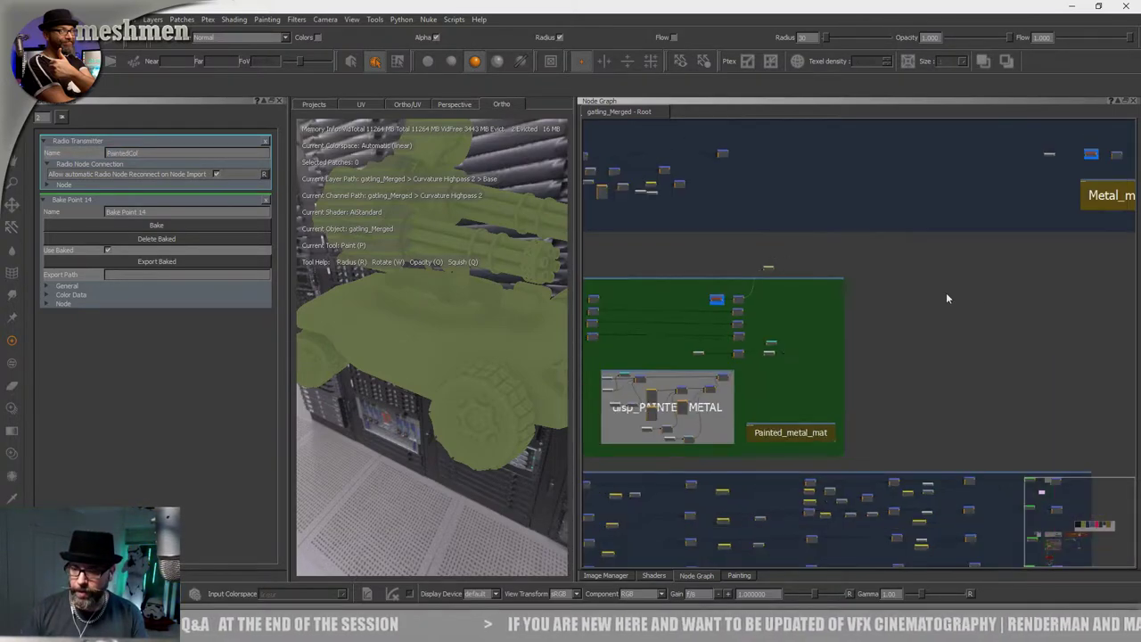
pyautogui.moveTo(984, 297); pyautogui.dragTo(621, 333, button='middle')
pyautogui.scroll(5, 795, 303)
pyautogui.moveTo(867, 384); pyautogui.dragTo(876, 301, button='middle')
pyautogui.scroll(3, 862, 305)
pyautogui.doubleClick(868, 308)
pyautogui.doubleClick(870, 313)
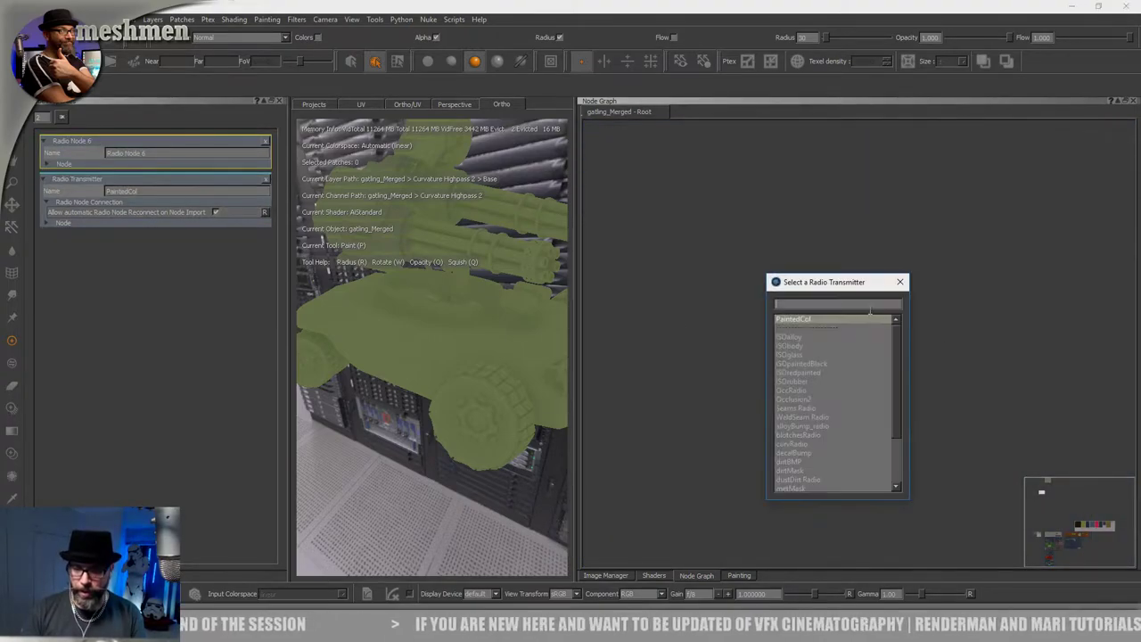
pyautogui.doubleClick(806, 320)
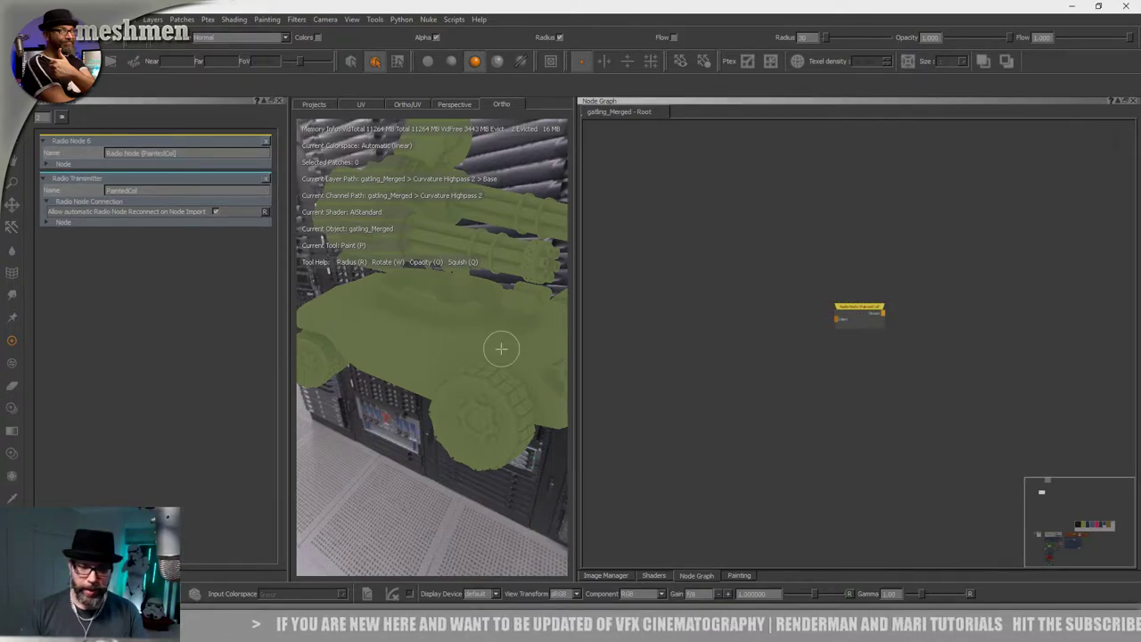
# Examine how the BaseMetal, PaintedMetal and Rubber_BDP backdrops in the masks area are chained through their radio and merge nodes.
pyautogui.keyDown('alt'); pyautogui.moveTo(501, 349); pyautogui.dragTo(499, 363); pyautogui.keyUp('alt')
pyautogui.keyDown('alt'); pyautogui.moveTo(499, 362); pyautogui.dragTo(428, 354, button='right'); pyautogui.keyUp('alt')
pyautogui.scroll(-6, 789, 331)
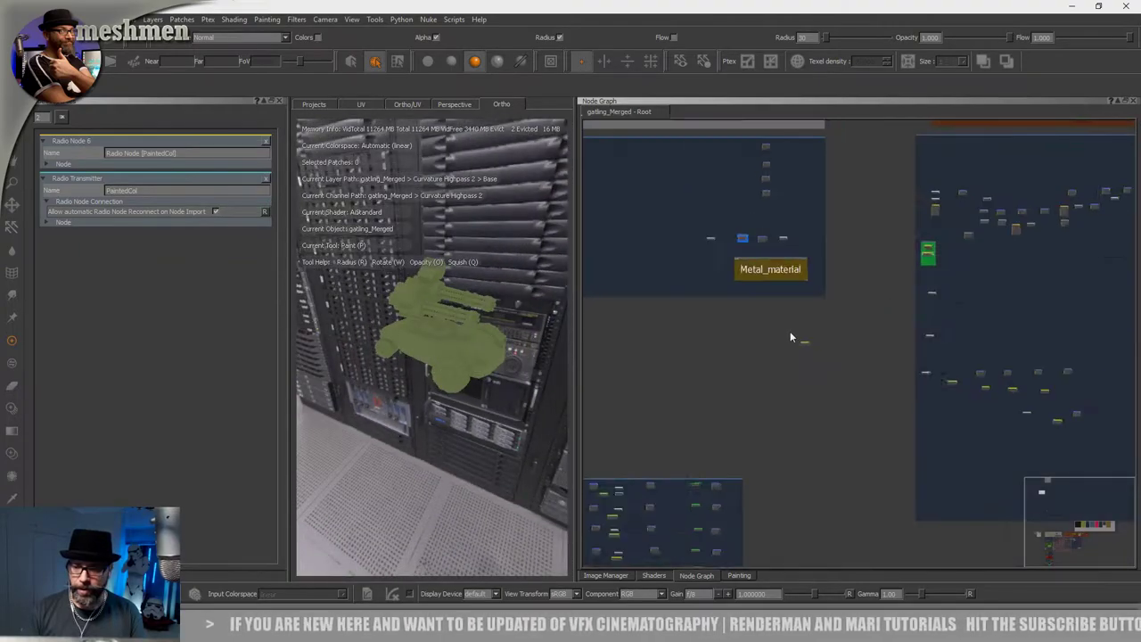
pyautogui.scroll(-8, 784, 344)
pyautogui.moveTo(912, 207); pyautogui.dragTo(803, 282, button='middle')
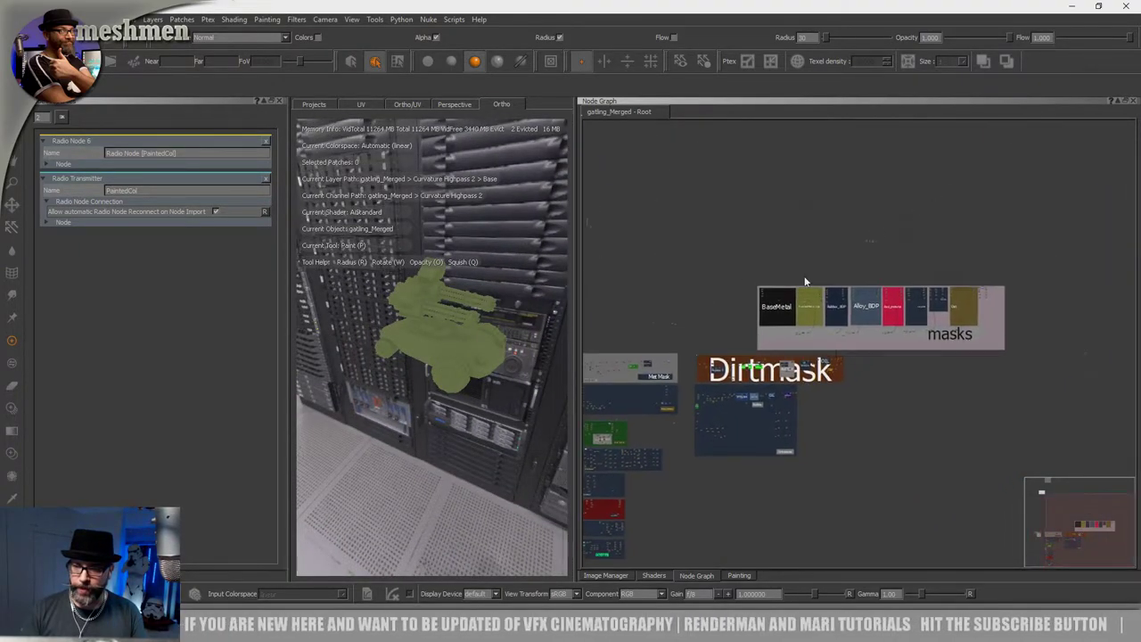
pyautogui.scroll(6, 793, 278)
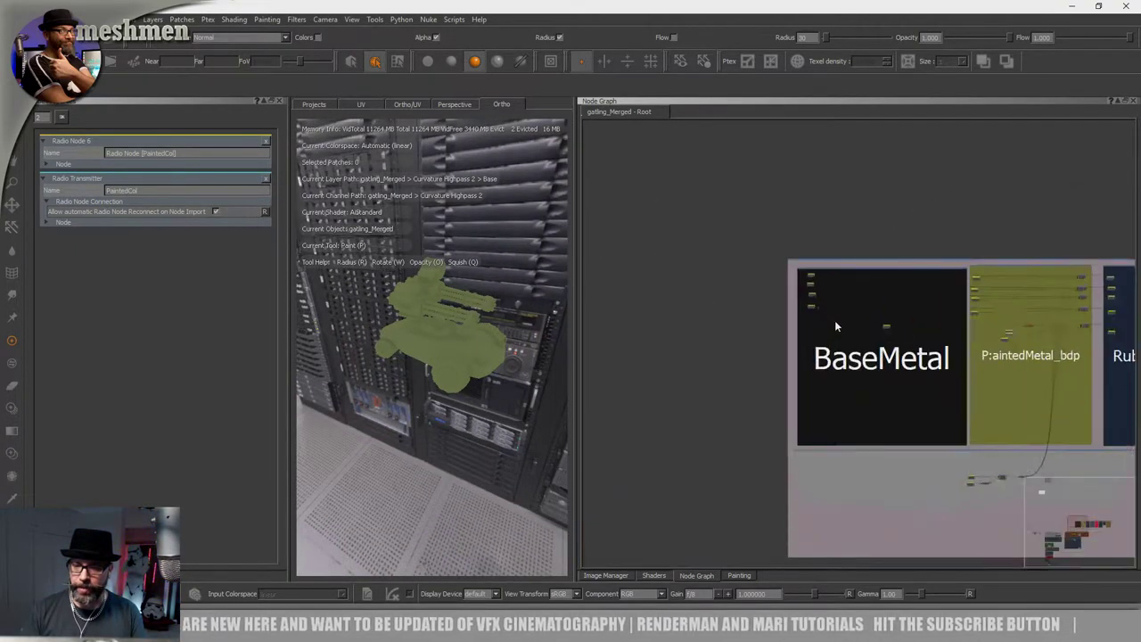
pyautogui.scroll(2, 835, 326)
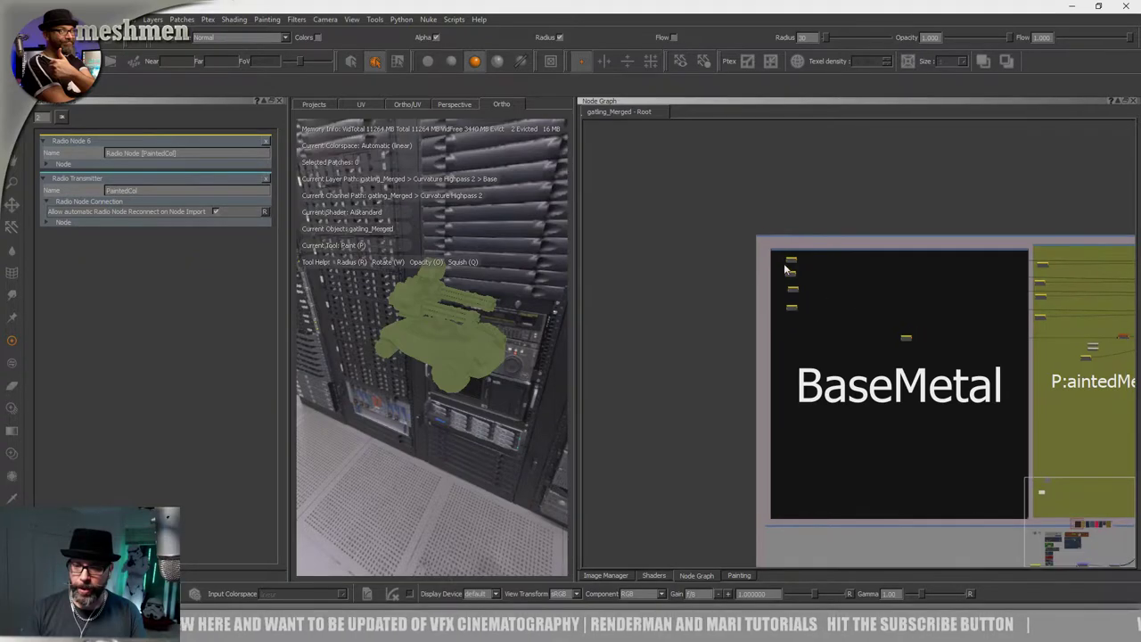
pyautogui.scroll(-3, 756, 308)
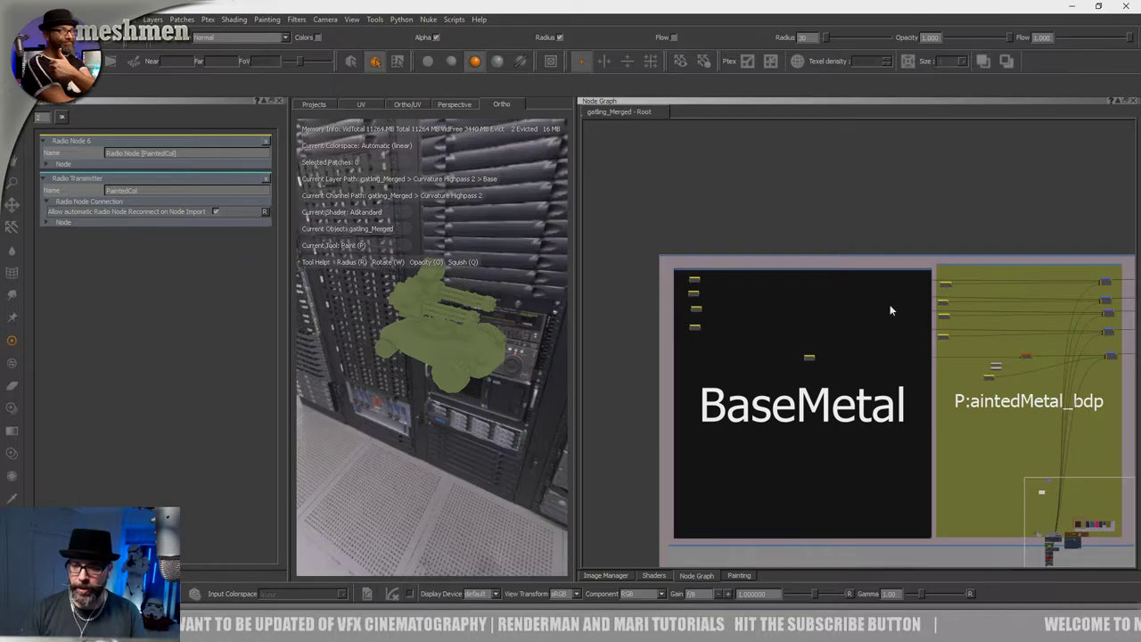
pyautogui.moveTo(889, 310); pyautogui.dragTo(711, 308, button='middle')
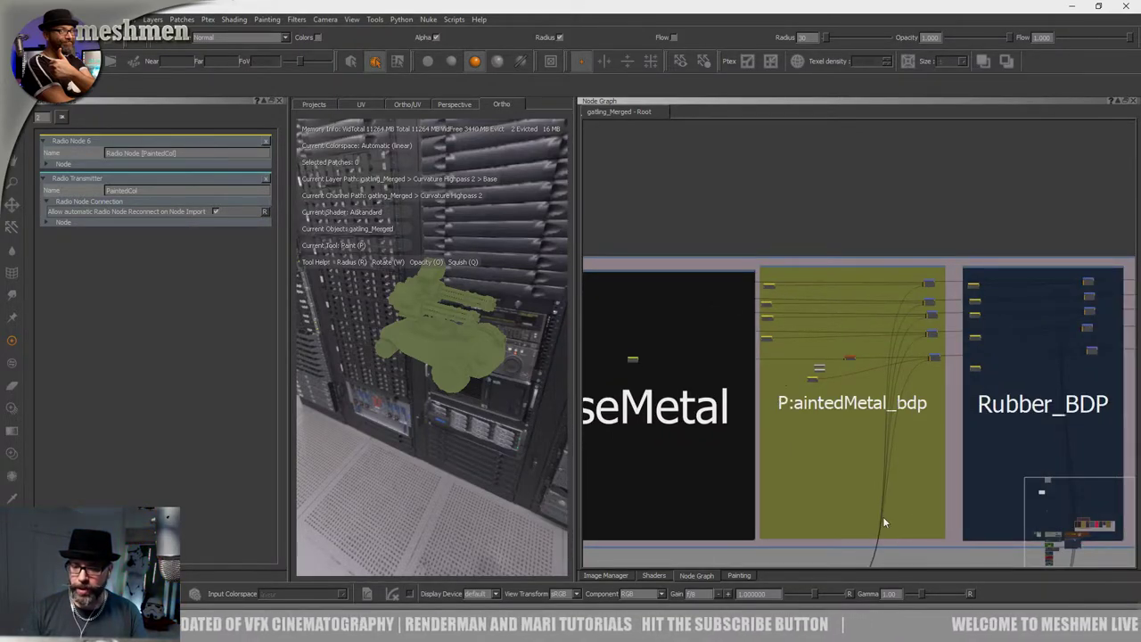
pyautogui.moveTo(1046, 352); pyautogui.dragTo(845, 366, button='middle')
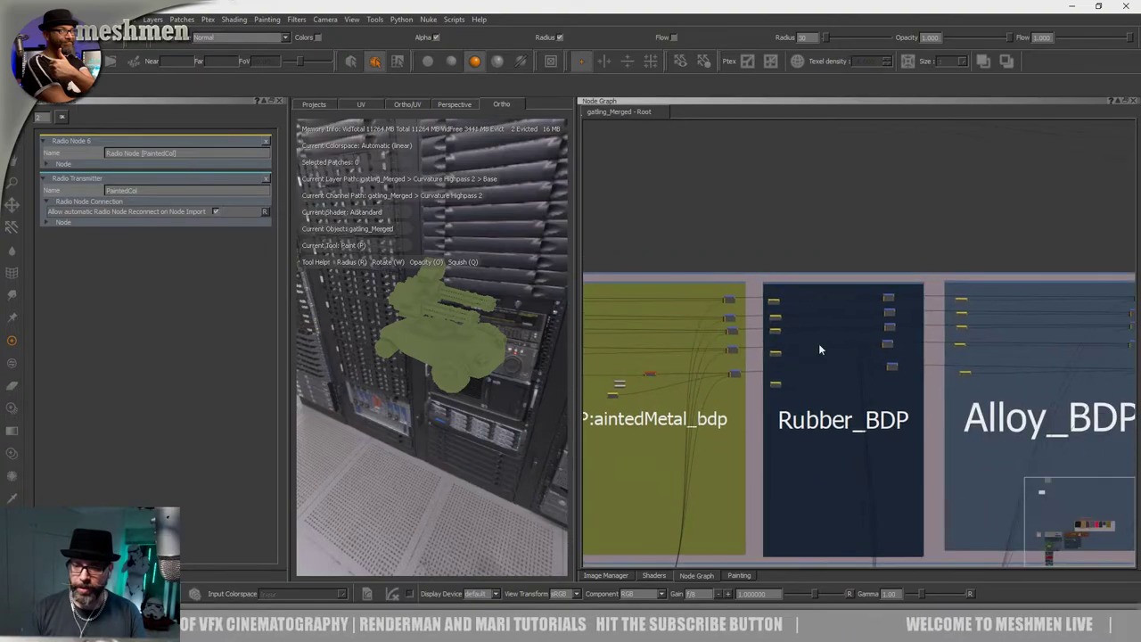
# Preview the first merge node of the PaintedMetal backdrop and inspect the painted body and wheels on the vehicle.
pyautogui.moveTo(838, 326); pyautogui.dragTo(971, 323, button='middle')
pyautogui.scroll(3, 860, 324)
pyautogui.moveTo(731, 337); pyautogui.dragTo(766, 352, button='middle')
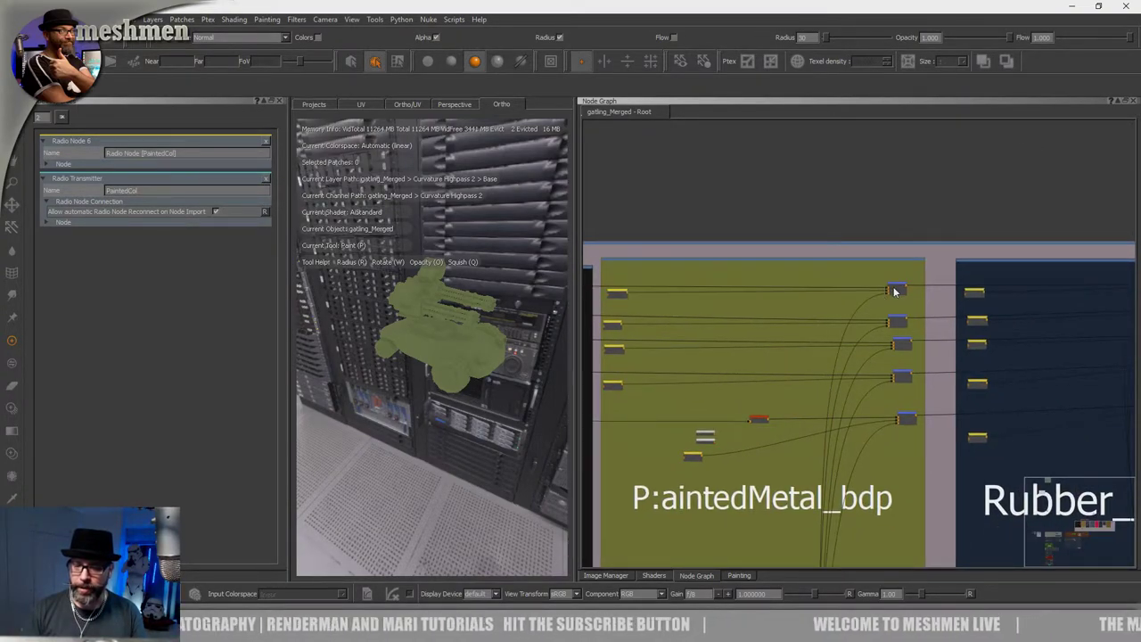
pyautogui.click(897, 288)
pyautogui.press('1')
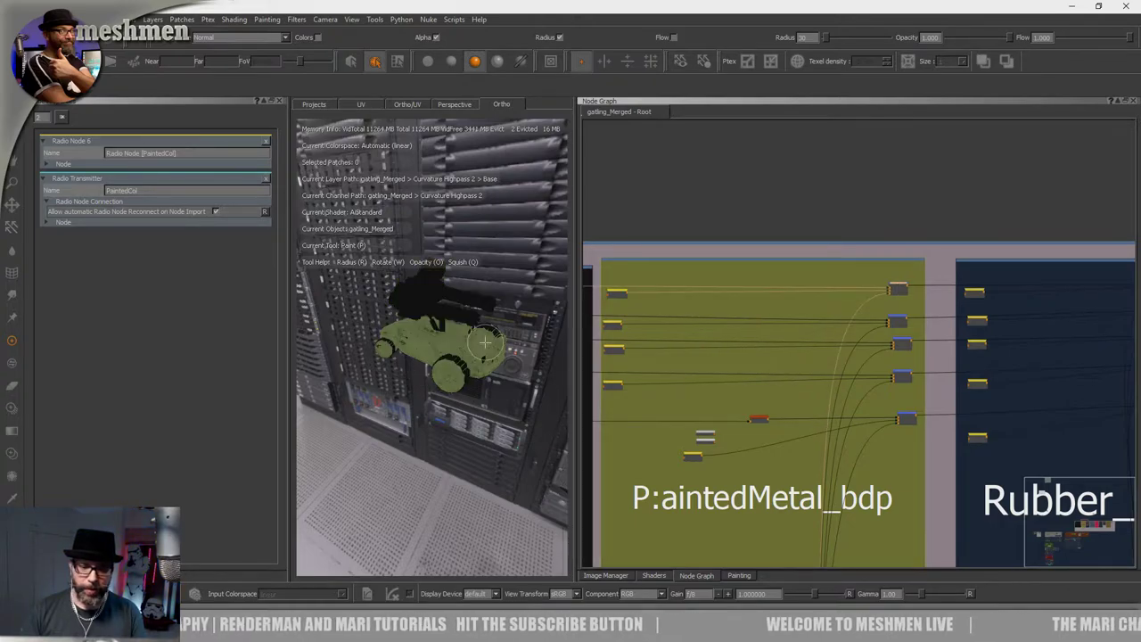
pyautogui.keyDown('alt'); pyautogui.moveTo(484, 338); pyautogui.dragTo(461, 377); pyautogui.keyUp('alt')
pyautogui.keyDown('alt'); pyautogui.moveTo(461, 377); pyautogui.dragTo(512, 370, button='right'); pyautogui.keyUp('alt')
pyautogui.keyDown('alt'); pyautogui.moveTo(512, 370); pyautogui.dragTo(493, 361); pyautogui.keyUp('alt')
pyautogui.moveTo(493, 361)
pyautogui.keyDown('alt'); pyautogui.mouseDown(button='right')
pyautogui.moveTo(527, 378)
pyautogui.moveTo(481, 362)
pyautogui.moveTo(455, 369)
pyautogui.moveTo(477, 356)
pyautogui.mouseUp(button='right'); pyautogui.keyUp('alt')
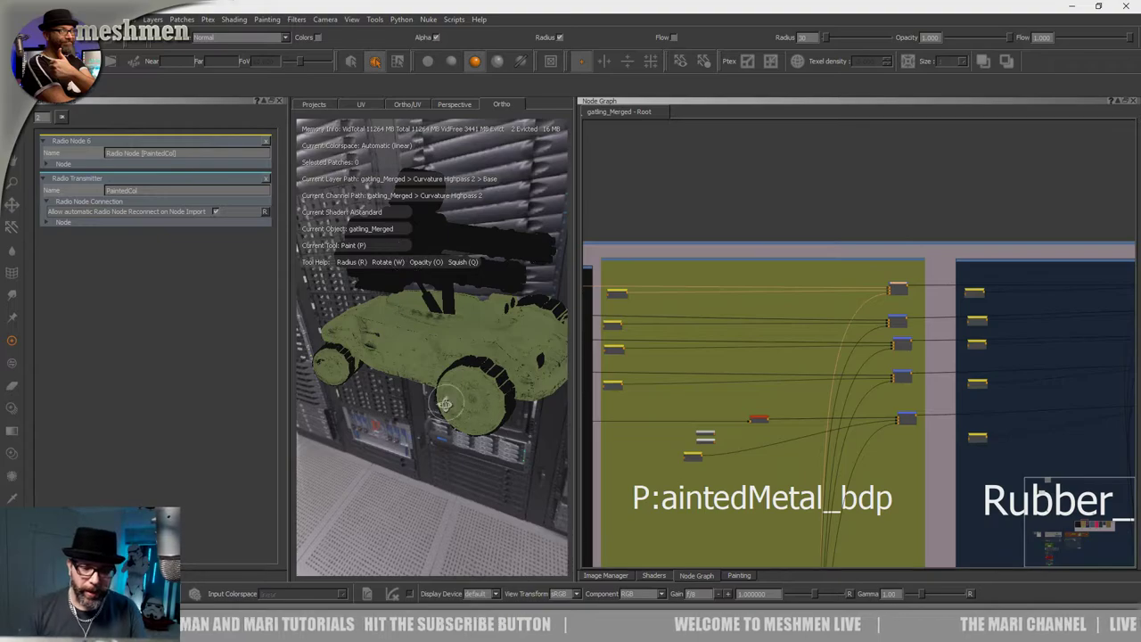
pyautogui.keyDown('alt'); pyautogui.moveTo(447, 401); pyautogui.dragTo(432, 361); pyautogui.keyUp('alt')
pyautogui.keyDown('alt'); pyautogui.moveTo(462, 407); pyautogui.dragTo(459, 254); pyautogui.keyUp('alt')
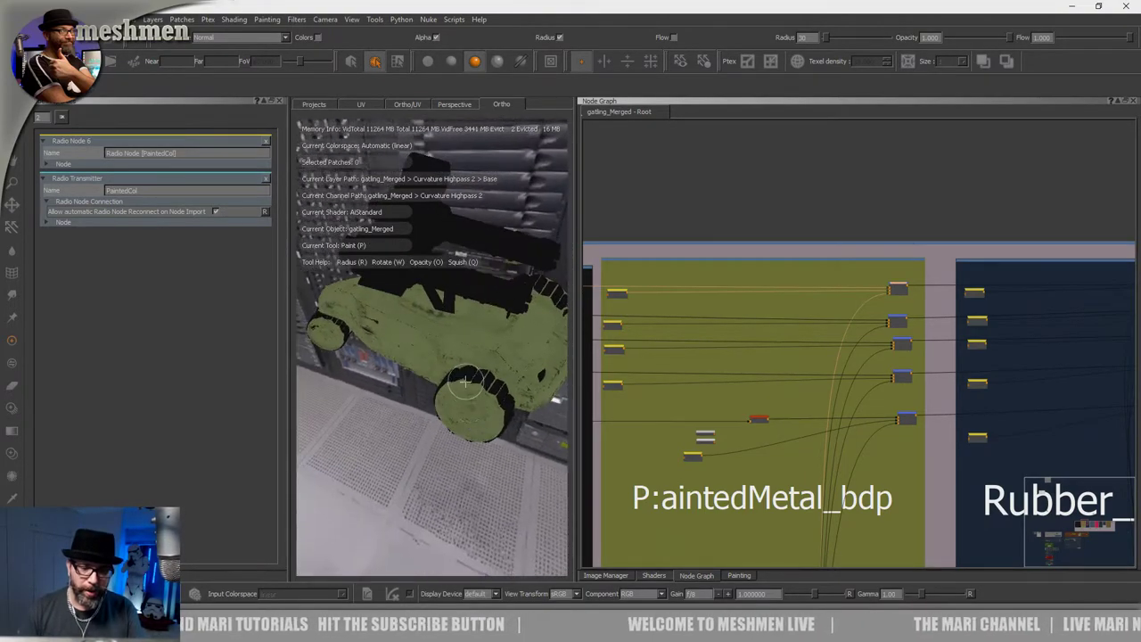
pyautogui.keyDown('alt'); pyautogui.moveTo(459, 254); pyautogui.dragTo(496, 440, button='right'); pyautogui.keyUp('alt')
pyautogui.keyDown('alt'); pyautogui.moveTo(488, 423); pyautogui.dragTo(502, 288); pyautogui.keyUp('alt')
# Preview the first merge node of the Rubber_BDP backdrop and inspect the tire treads up close.
pyautogui.moveTo(1002, 342); pyautogui.dragTo(647, 340, button='middle')
pyautogui.moveTo(824, 286); pyautogui.dragTo(829, 285)
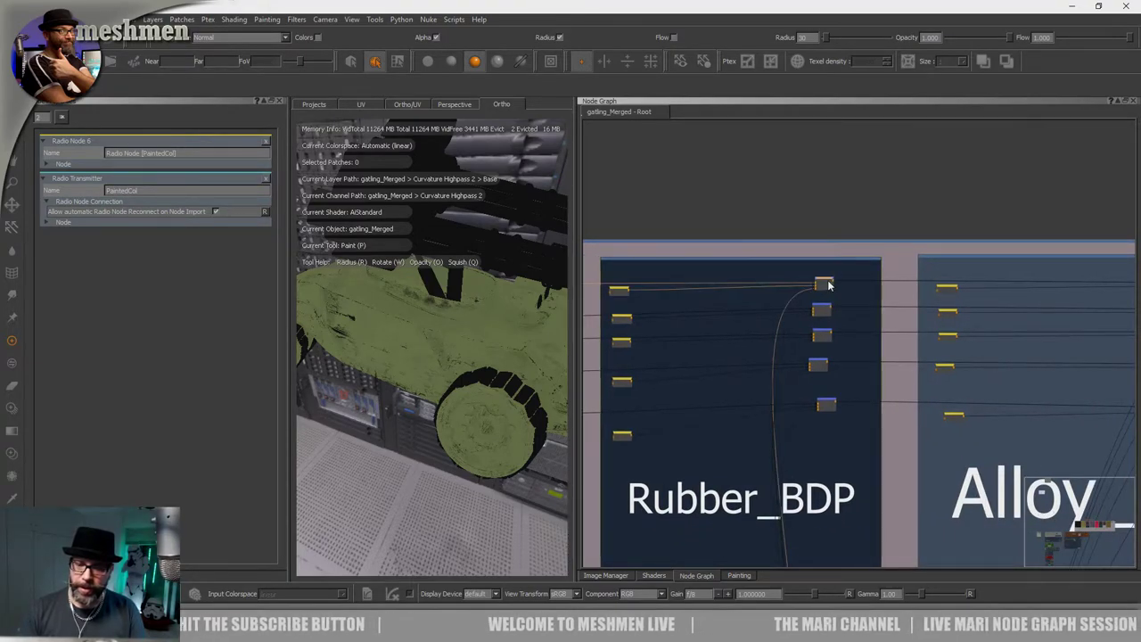
pyautogui.press('d')
pyautogui.keyDown('alt'); pyautogui.moveTo(499, 369); pyautogui.dragTo(466, 397); pyautogui.keyUp('alt')
pyautogui.keyDown('alt'); pyautogui.moveTo(466, 398); pyautogui.dragTo(499, 374, button='right'); pyautogui.keyUp('alt')
pyautogui.keyDown('alt'); pyautogui.moveTo(499, 374); pyautogui.dragTo(484, 400, button='middle'); pyautogui.keyUp('alt')
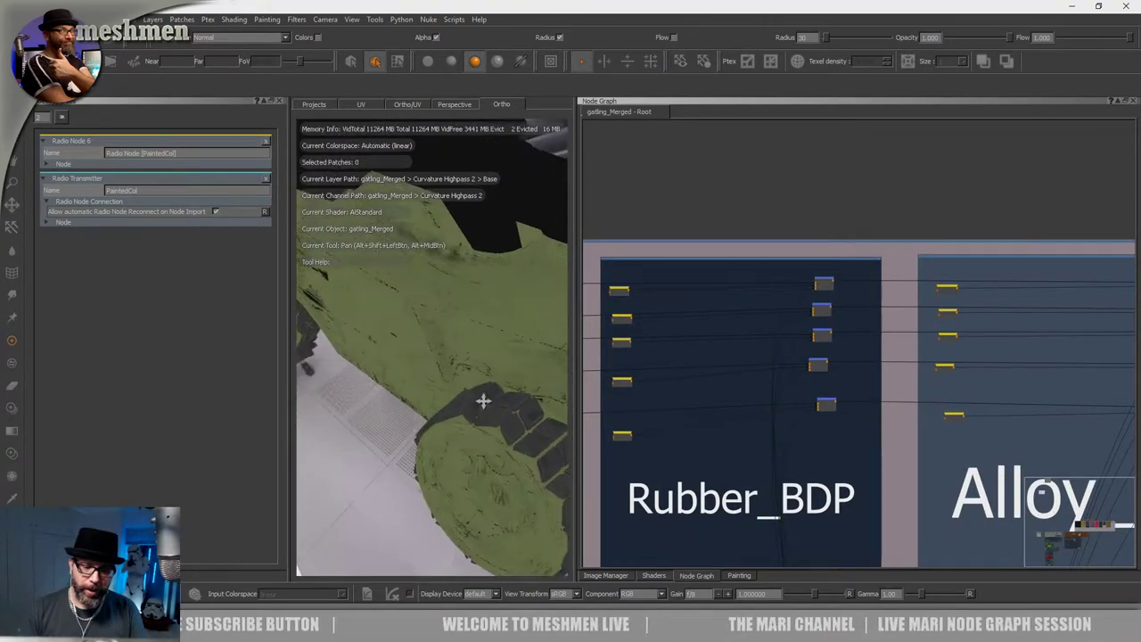
pyautogui.moveTo(484, 400)
pyautogui.keyDown('alt'); pyautogui.mouseDown(button='right')
pyautogui.moveTo(476, 371)
pyautogui.moveTo(453, 378)
pyautogui.mouseUp(button='right'); pyautogui.keyUp('alt')
pyautogui.keyDown('alt'); pyautogui.moveTo(453, 378); pyautogui.dragTo(445, 384); pyautogui.keyUp('alt')
pyautogui.moveTo(446, 384)
pyautogui.keyDown('alt'); pyautogui.mouseDown(button='right')
pyautogui.moveTo(502, 408)
pyautogui.moveTo(472, 390)
pyautogui.mouseUp(button='right'); pyautogui.keyUp('alt')
pyautogui.keyDown('alt'); pyautogui.moveTo(485, 346); pyautogui.dragTo(401, 319, button='right'); pyautogui.keyUp('alt')
pyautogui.keyDown('alt'); pyautogui.moveTo(401, 319); pyautogui.dragTo(458, 320); pyautogui.keyUp('alt')
# Preview the first merge node of the Alloy_BDP backdrop and widen the 3D viewport to inspect the guns.
pyautogui.moveTo(865, 338); pyautogui.dragTo(662, 338, button='middle')
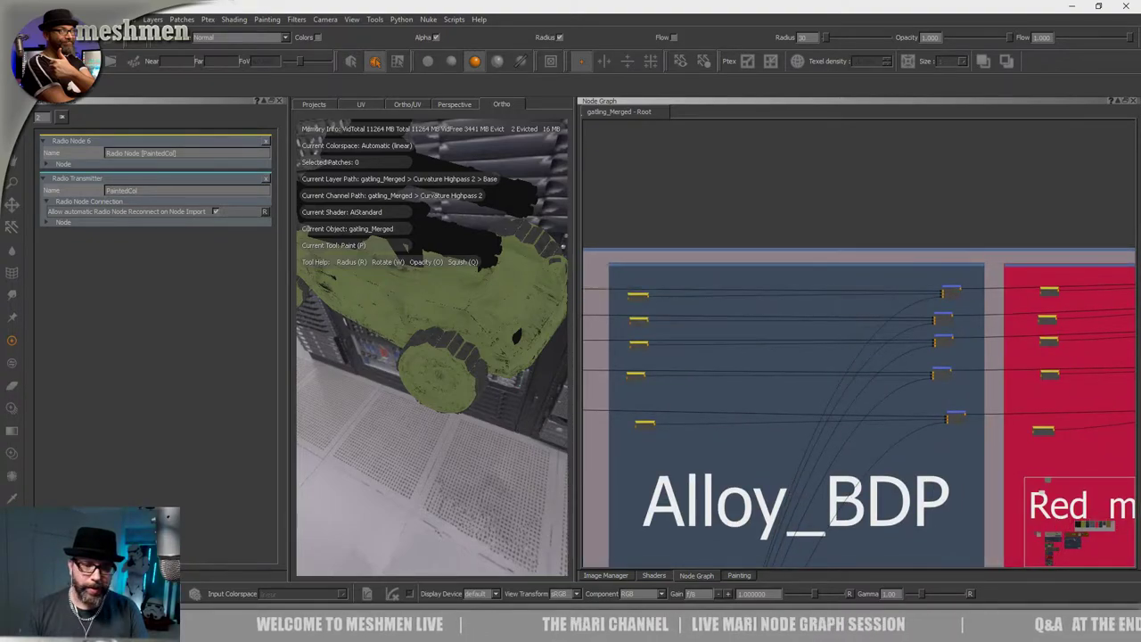
pyautogui.moveTo(425, 355)
pyautogui.keyDown('alt'); pyautogui.mouseDown()
pyautogui.moveTo(505, 258)
pyautogui.moveTo(505, 321)
pyautogui.moveTo(422, 237)
pyautogui.moveTo(440, 276)
pyautogui.moveTo(463, 265)
pyautogui.moveTo(420, 280)
pyautogui.moveTo(446, 268)
pyautogui.moveTo(489, 295)
pyautogui.mouseUp(); pyautogui.keyUp('alt')
pyautogui.keyDown('alt'); pyautogui.moveTo(467, 290); pyautogui.dragTo(477, 301, button='right'); pyautogui.keyUp('alt')
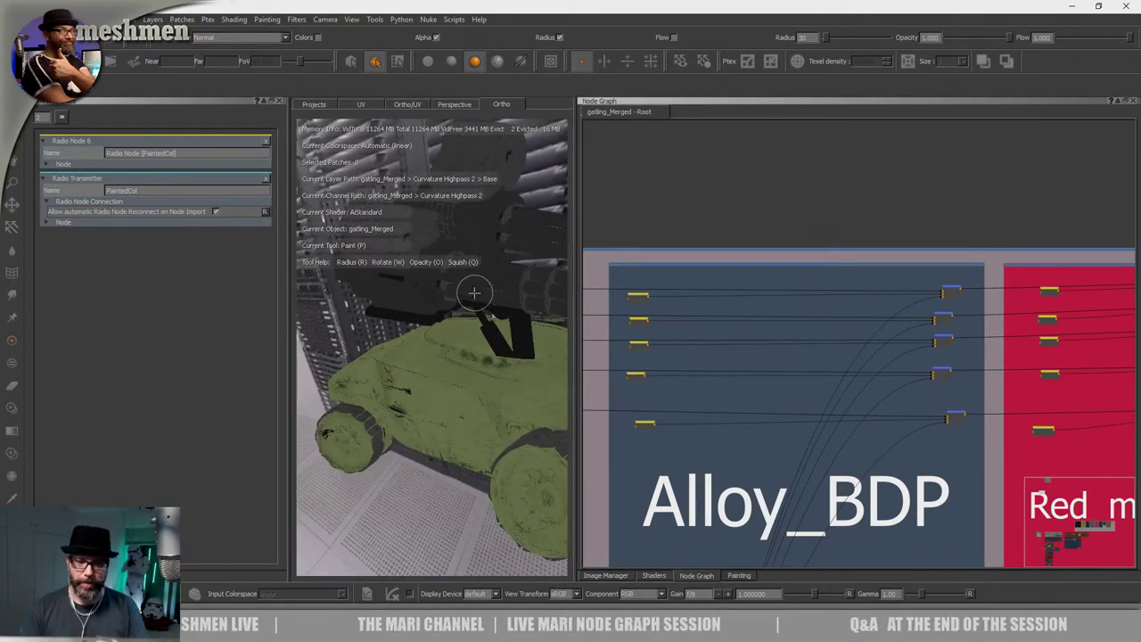
pyautogui.moveTo(576, 325); pyautogui.dragTo(667, 324)
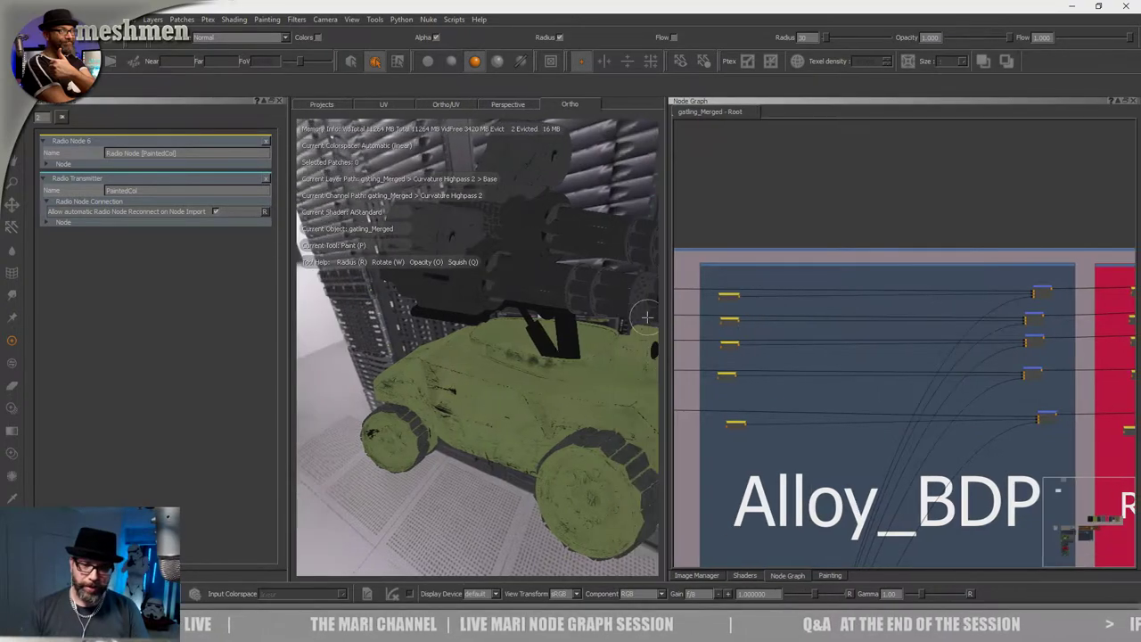
pyautogui.moveTo(512, 313)
pyautogui.keyDown('alt'); pyautogui.mouseDown()
pyautogui.moveTo(581, 318)
pyautogui.moveTo(548, 319)
pyautogui.mouseUp(); pyautogui.keyUp('alt')
pyautogui.moveTo(618, 366)
pyautogui.keyDown('alt'); pyautogui.mouseDown()
pyautogui.moveTo(534, 362)
pyautogui.moveTo(602, 356)
pyautogui.mouseUp(); pyautogui.keyUp('alt')
# Preview the first merge node of the Red_material backdrop on the vehicle.
pyautogui.scroll(-2, 534, 361)
pyautogui.scroll(-1, 933, 323)
pyautogui.scroll(-2, 933, 324)
pyautogui.moveTo(929, 320); pyautogui.dragTo(729, 315, button='middle')
pyautogui.click(1006, 297)
pyautogui.click(978, 301)
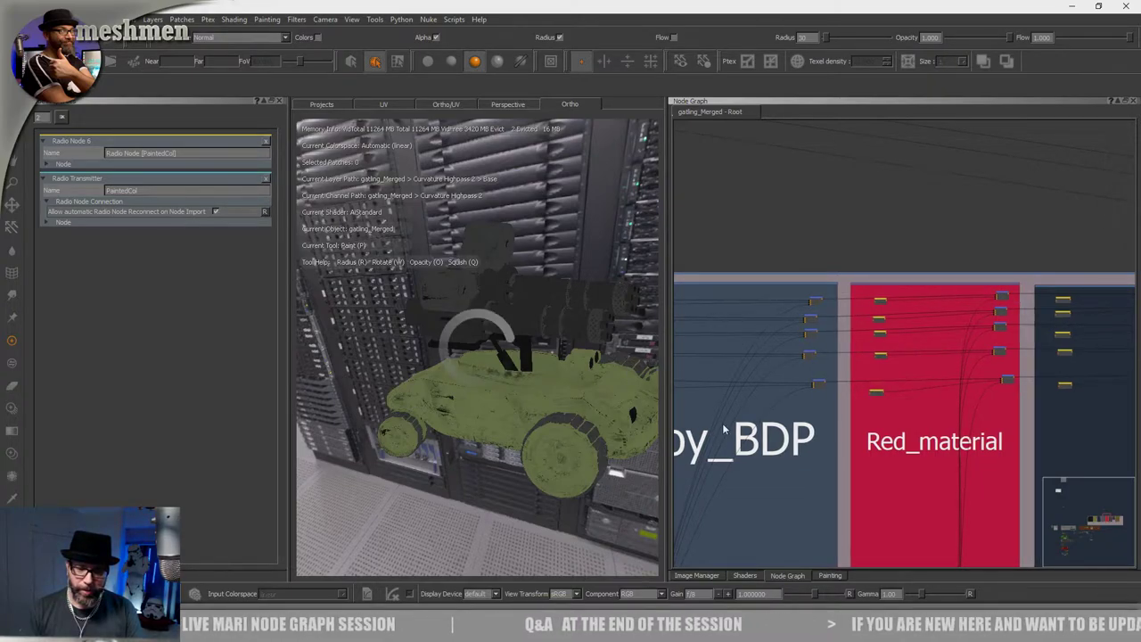
# Survey the overall node network, comparing the material source backdrops with the Dirtmask group and the chained BaseMetal-to-Dirt backdrops.
pyautogui.scroll(-6, 724, 428)
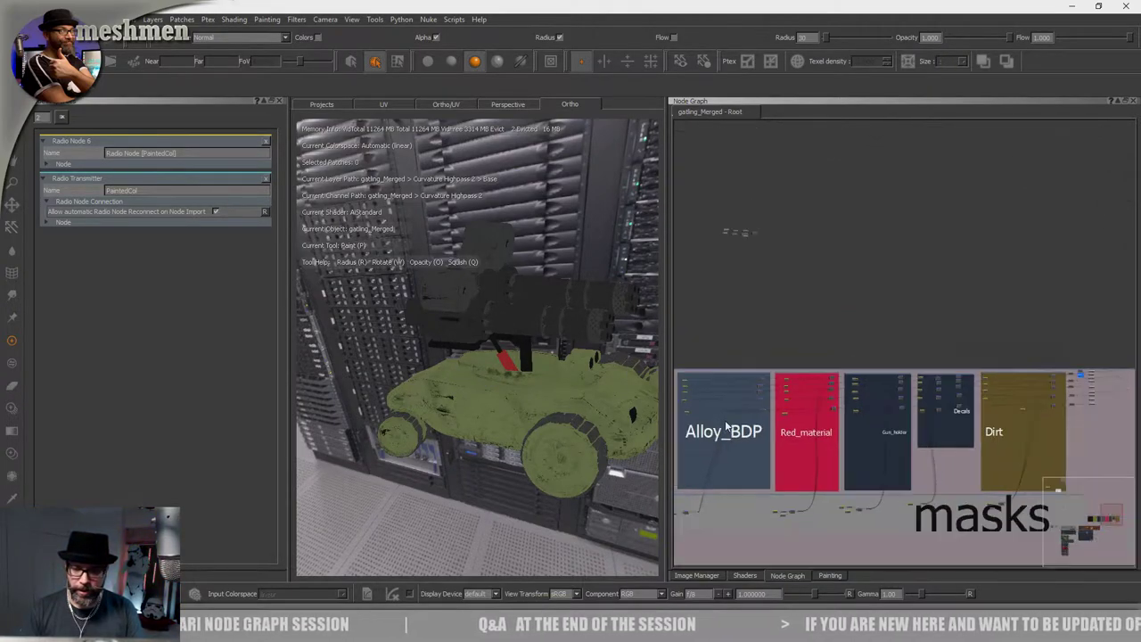
pyautogui.moveTo(832, 438); pyautogui.dragTo(986, 336, button='middle')
pyautogui.moveTo(802, 463); pyautogui.dragTo(1060, 332, button='middle')
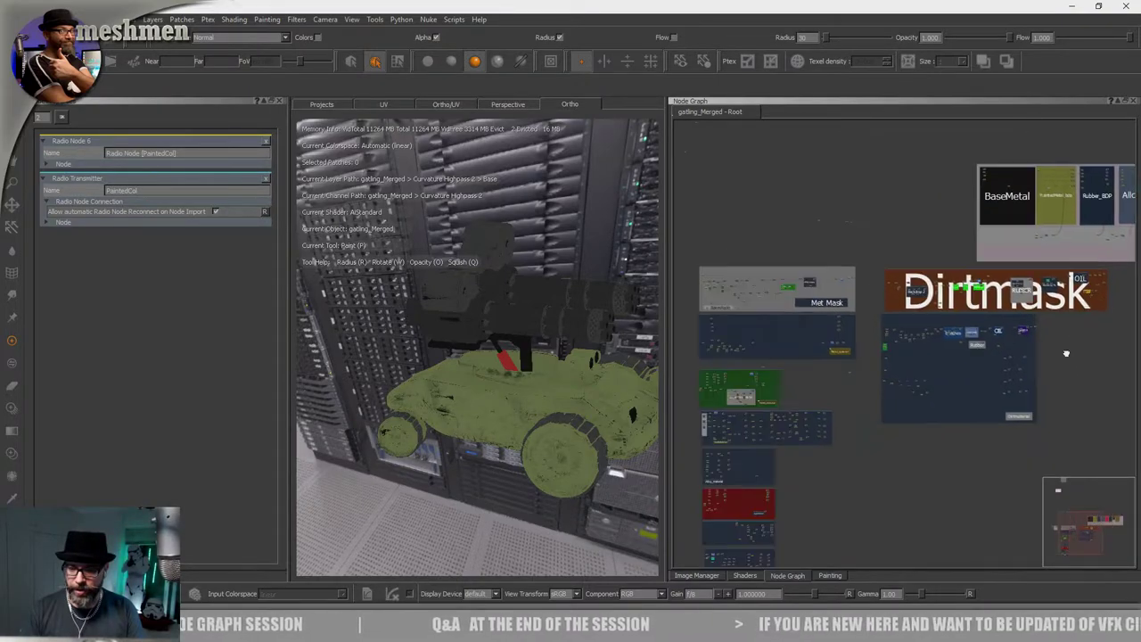
pyautogui.moveTo(790, 490); pyautogui.dragTo(891, 434, button='middle')
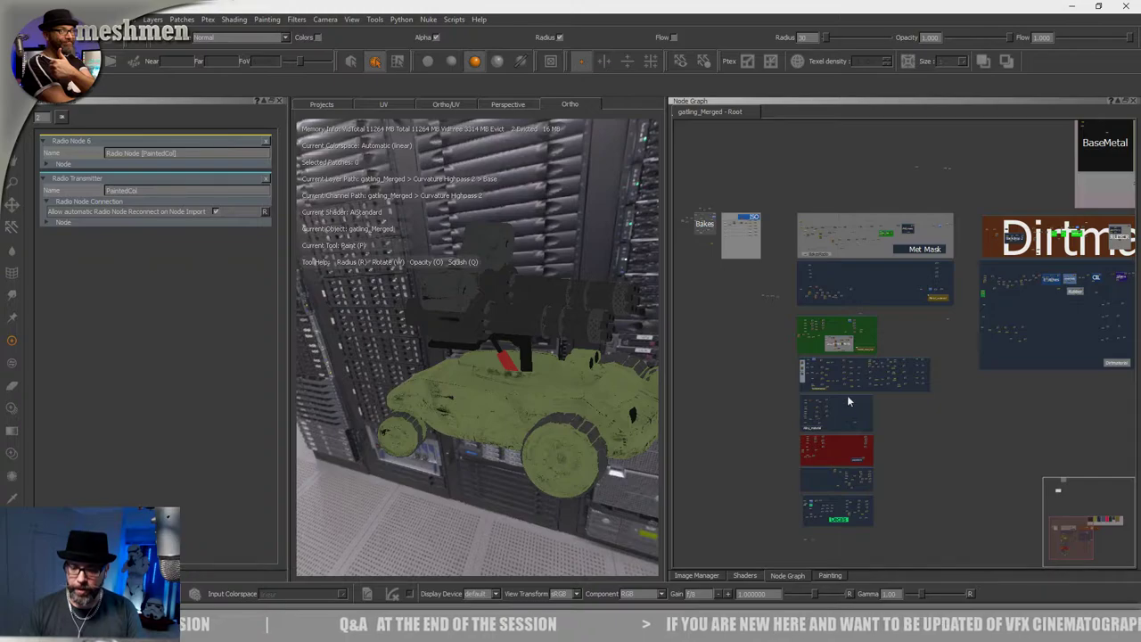
pyautogui.moveTo(980, 356); pyautogui.dragTo(776, 399, button='middle')
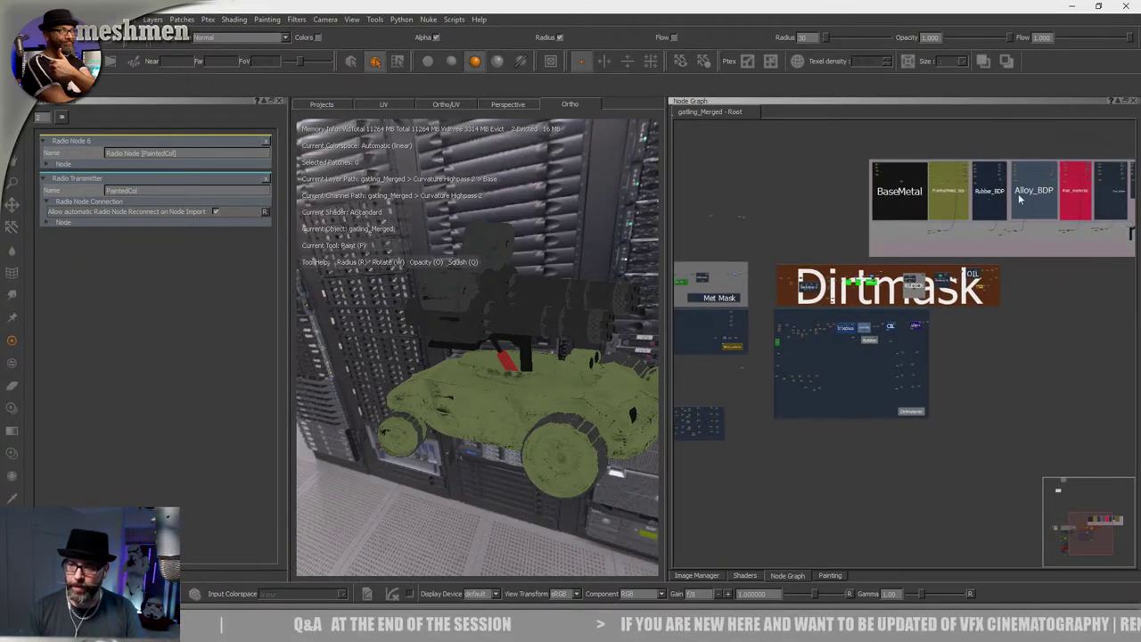
pyautogui.moveTo(712, 455); pyautogui.dragTo(796, 447, button='middle')
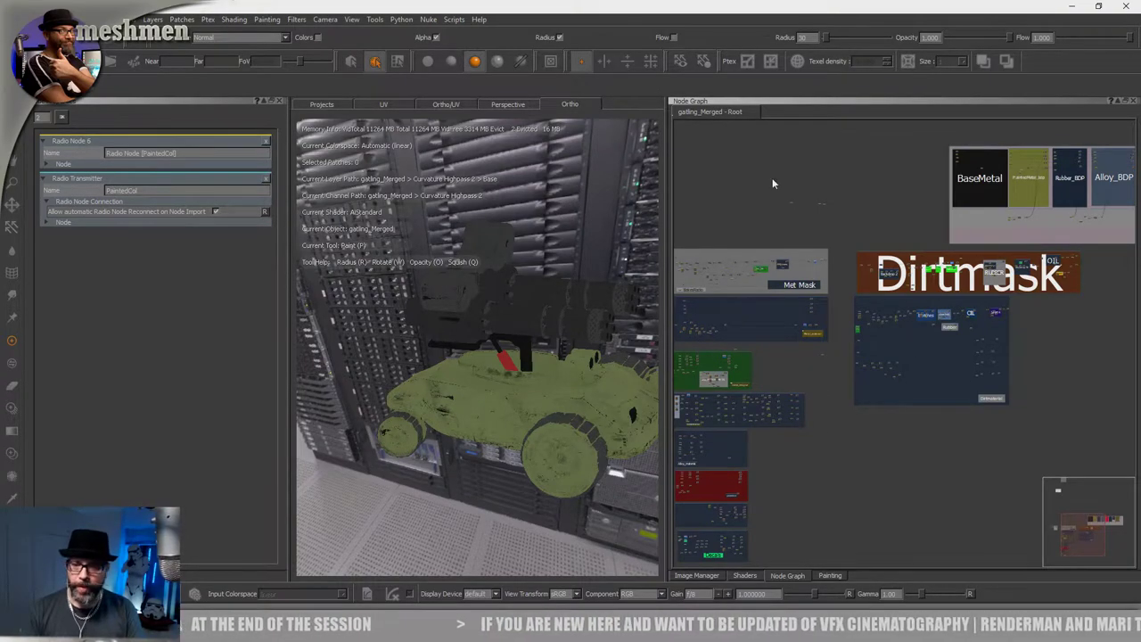
# Toggle the display of the radio node connections and examine the wiring around the Dirtmask and material source backdrops.
pyautogui.rightClick(911, 432)
pyautogui.moveTo(933, 506)
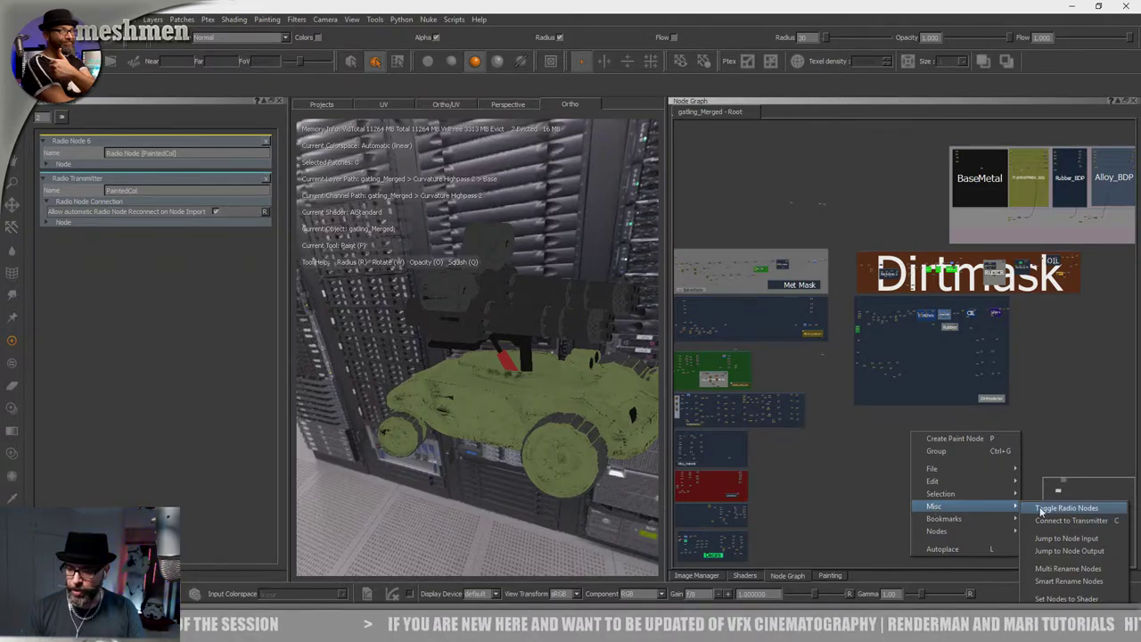
pyautogui.click(1039, 508)
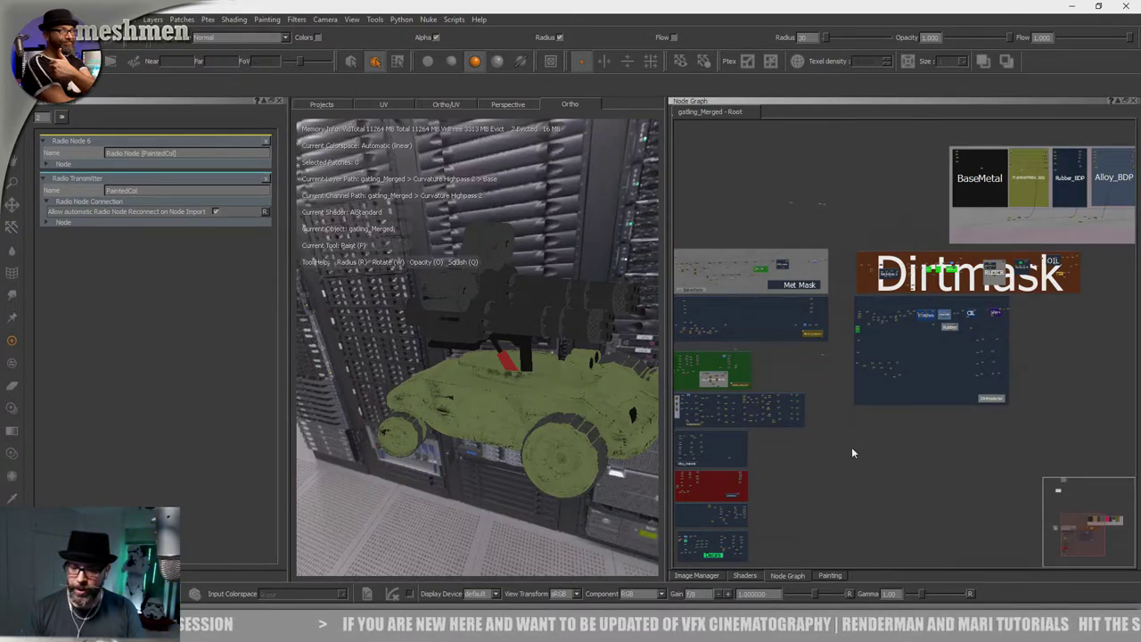
pyautogui.scroll(5, 825, 437)
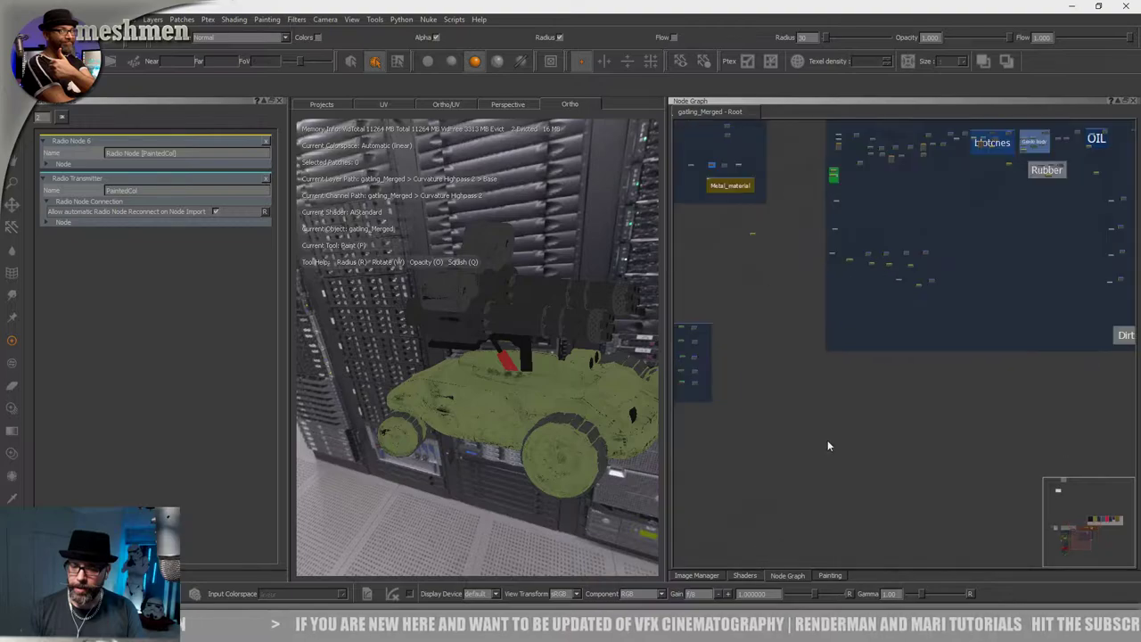
pyautogui.scroll(2, 827, 441)
pyautogui.moveTo(827, 441); pyautogui.dragTo(793, 197, button='middle')
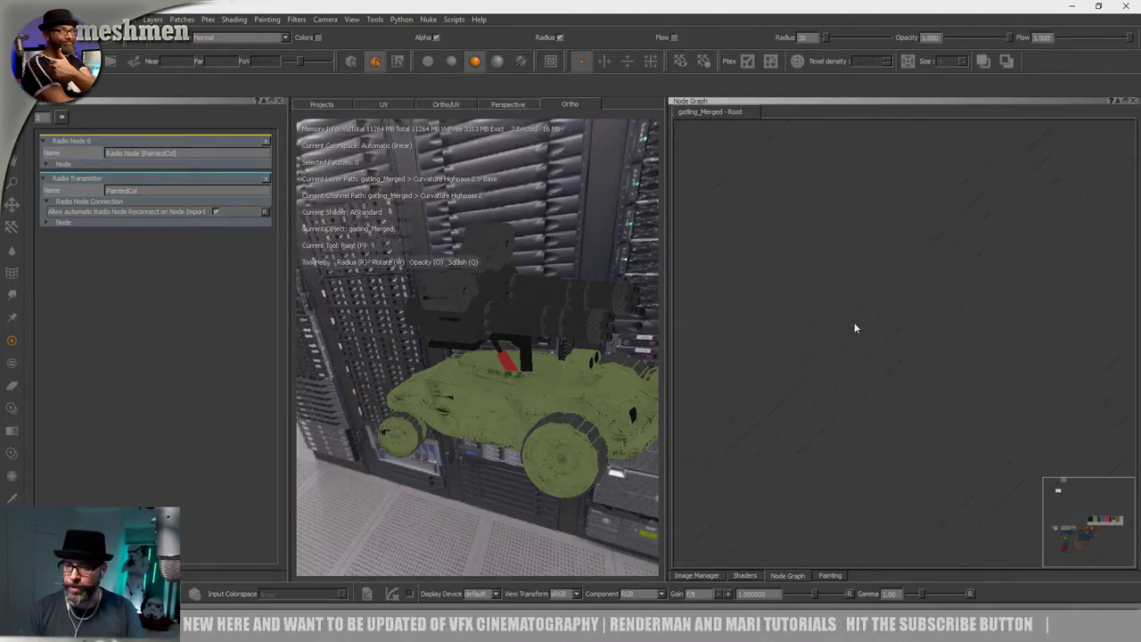
pyautogui.scroll(4, 858, 324)
pyautogui.scroll(-7, 857, 322)
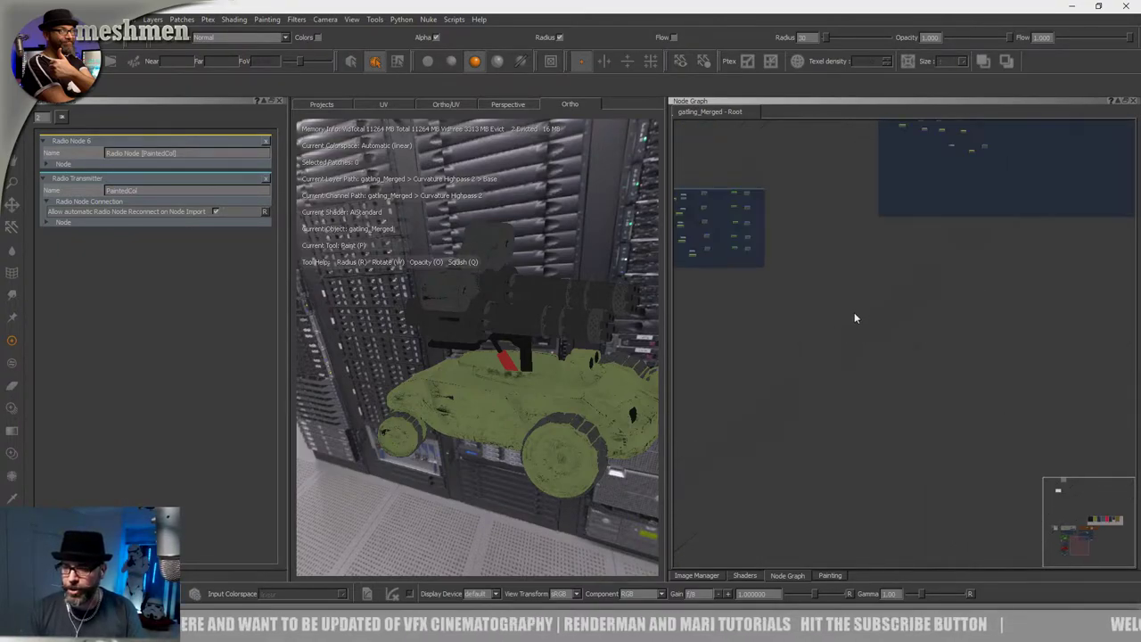
pyautogui.scroll(-4, 854, 317)
pyautogui.moveTo(838, 314); pyautogui.dragTo(782, 420, button='middle')
pyautogui.moveTo(712, 486); pyautogui.dragTo(747, 447, button='middle')
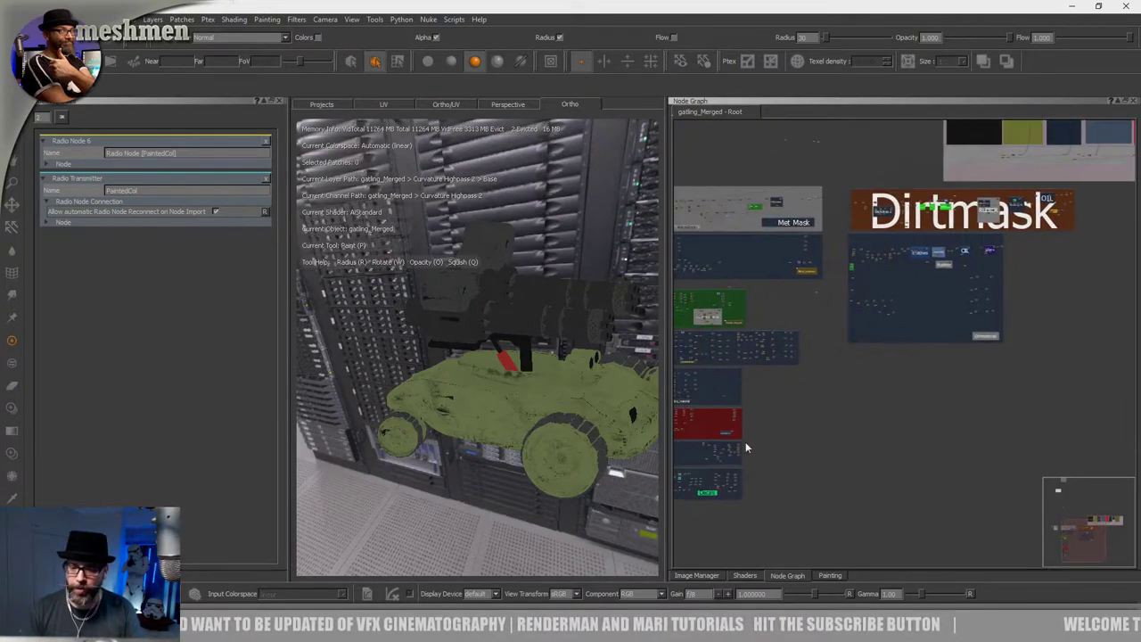
pyautogui.moveTo(919, 331); pyautogui.dragTo(834, 450, button='middle')
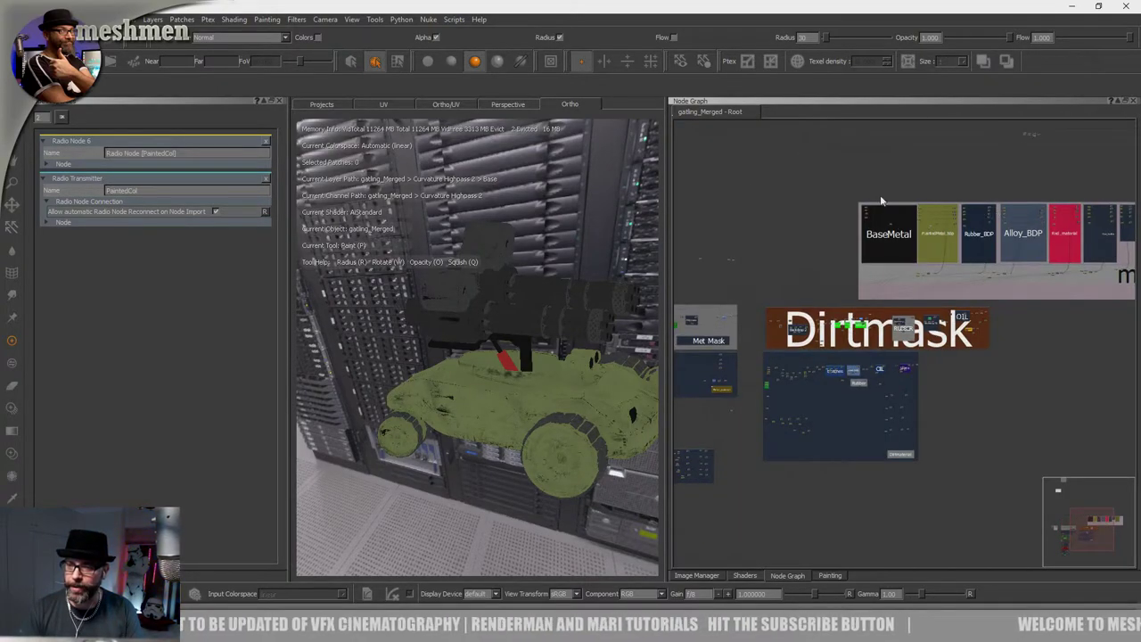
# Toggle the display of the radio node connections back.
pyautogui.rightClick(879, 163)
pyautogui.moveTo(920, 243)
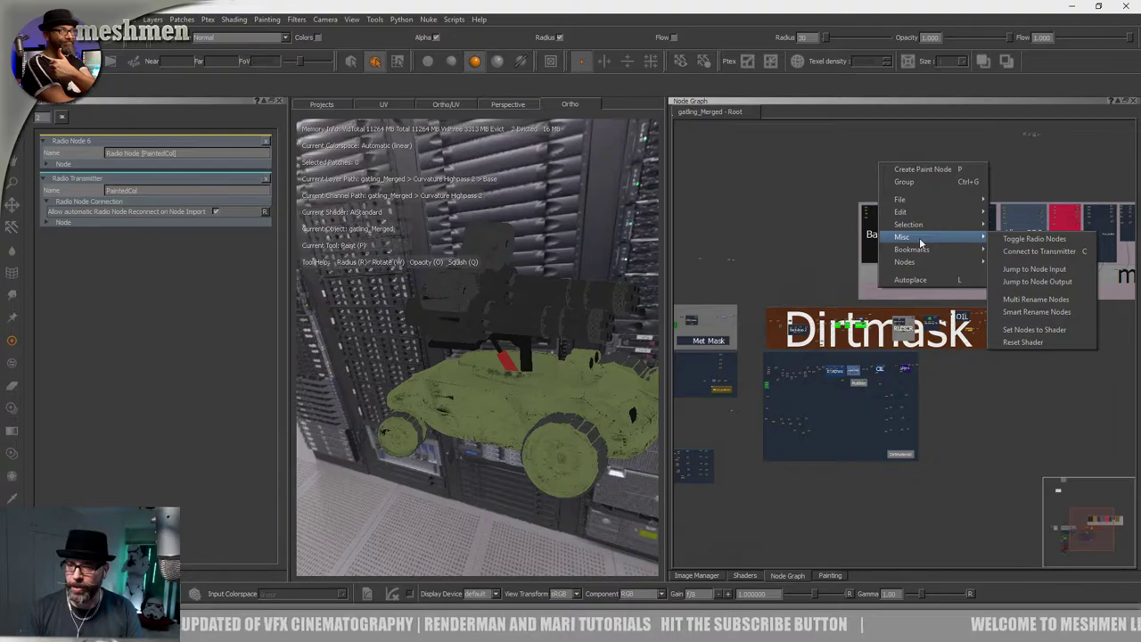
pyautogui.click(1032, 241)
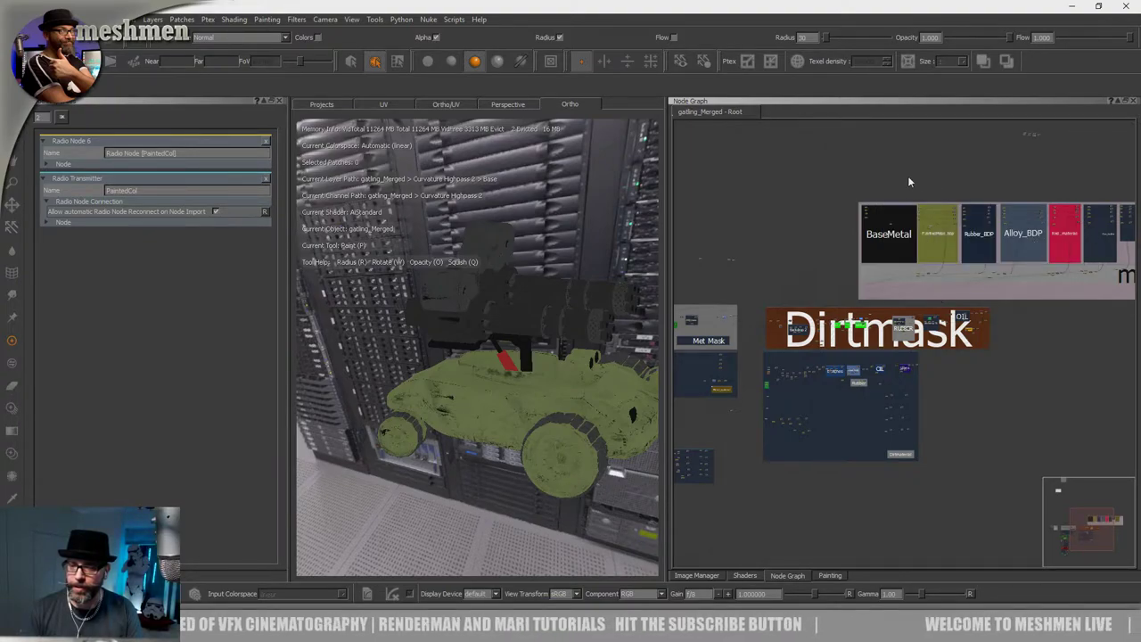
# Preview the first merge output of the Decals backdrop and orbit the vehicle to view its front.
pyautogui.scroll(-1, 900, 183)
pyautogui.moveTo(904, 205); pyautogui.dragTo(837, 212, button='middle')
pyautogui.scroll(8, 975, 211)
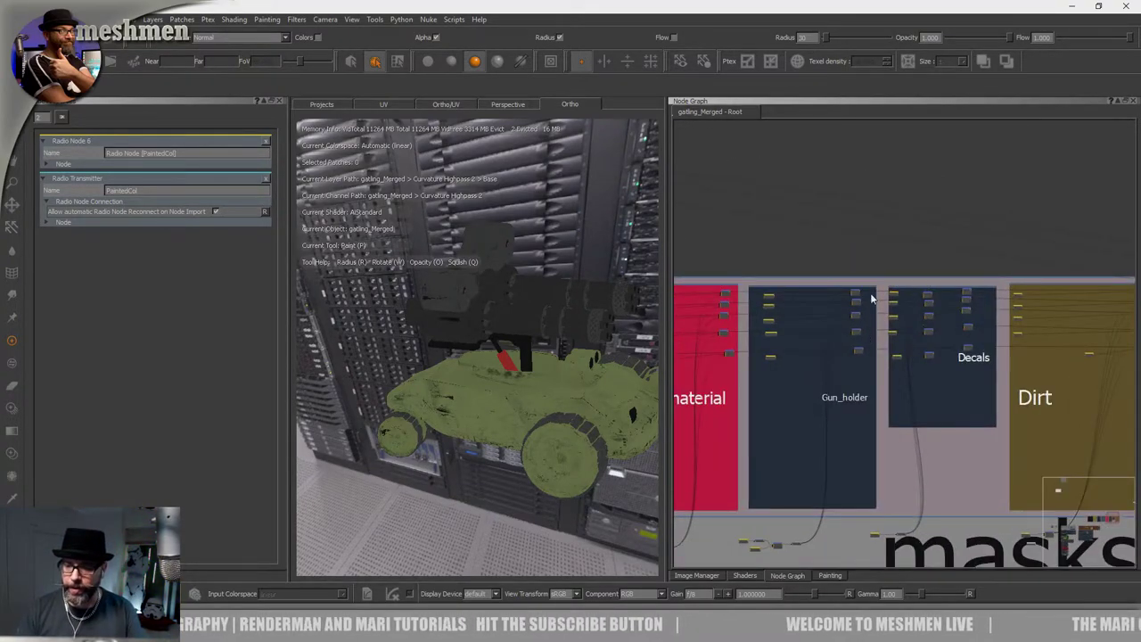
pyautogui.scroll(2, 872, 299)
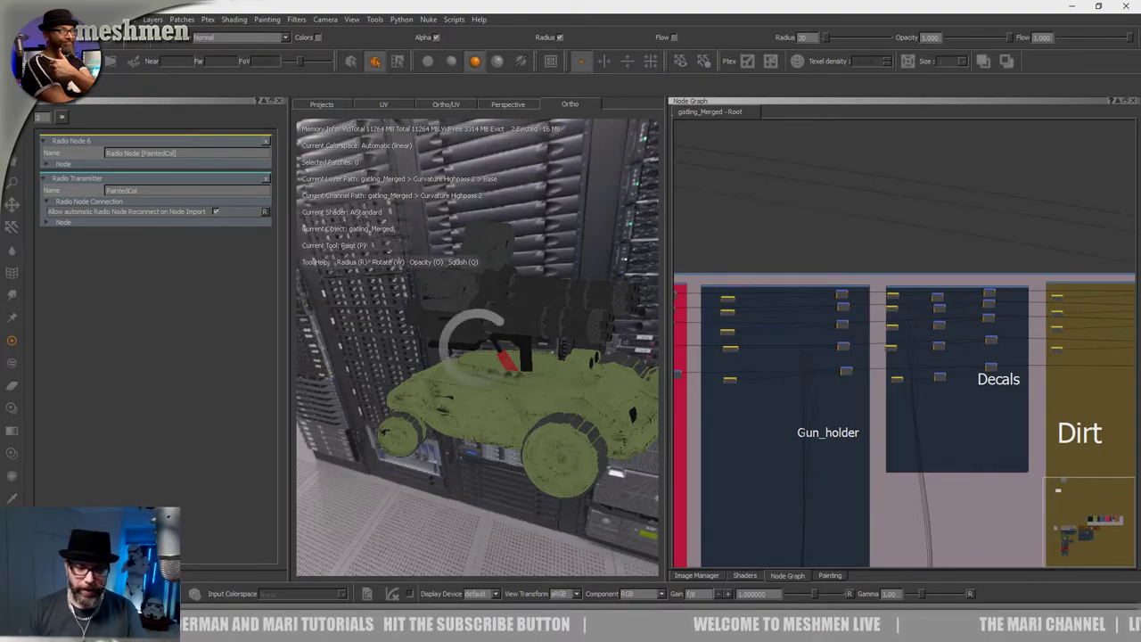
pyautogui.moveTo(499, 432)
pyautogui.keyDown('alt'); pyautogui.mouseDown()
pyautogui.moveTo(530, 419)
pyautogui.moveTo(479, 417)
pyautogui.mouseUp(); pyautogui.keyUp('alt')
# Preview the first merge node of the Dirt backdrop and inspect the dirt on the vehicle's side.
pyautogui.moveTo(779, 363); pyautogui.dragTo(465, 388, button='middle')
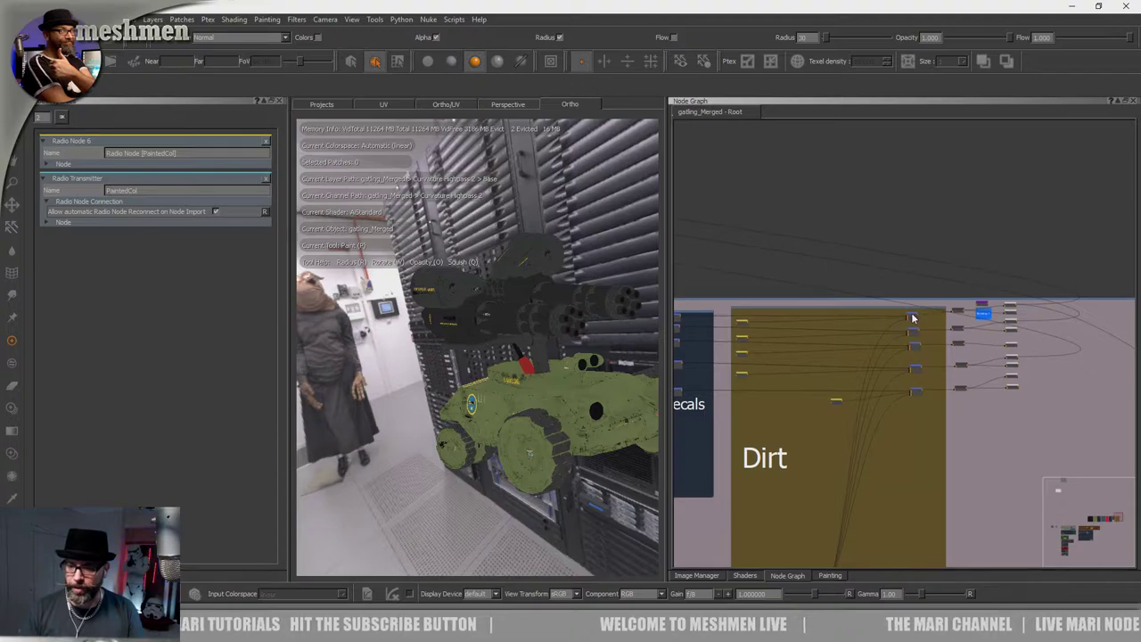
pyautogui.scroll(5, 553, 383)
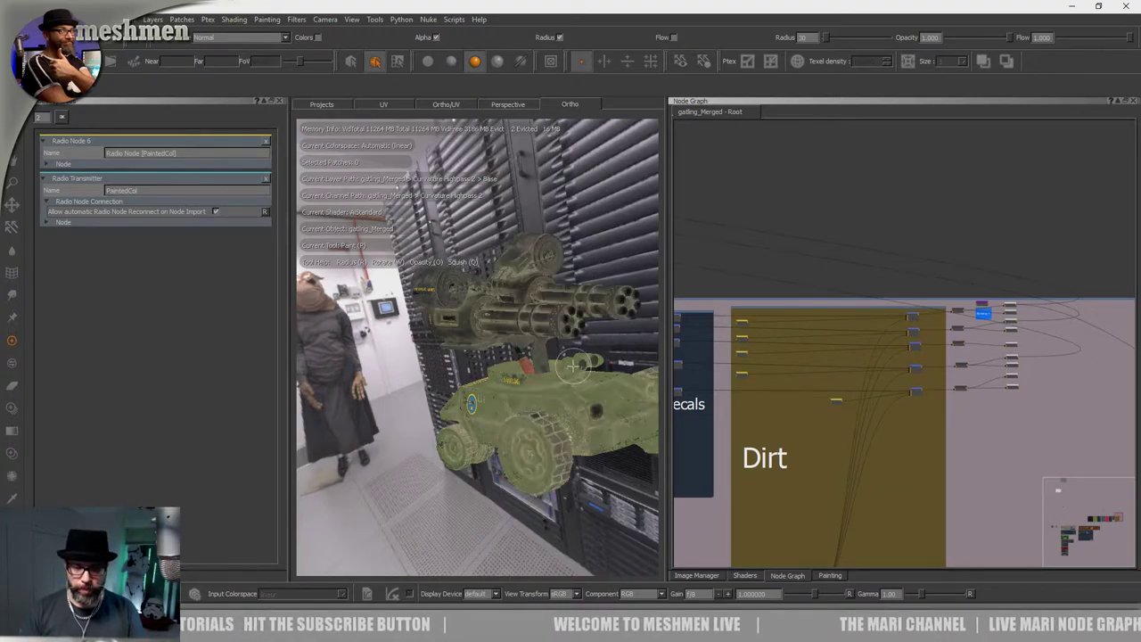
pyautogui.scroll(-5, 547, 365)
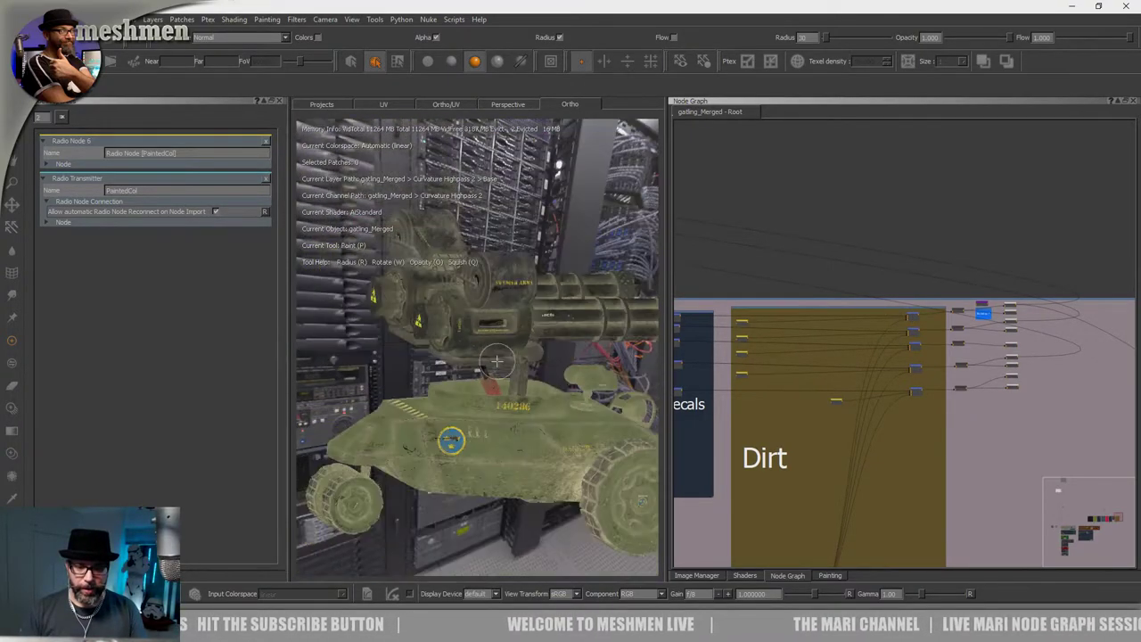
pyautogui.scroll(-3, 851, 391)
# Examine the Dirtmask backdrop from its RUBBER and Add drips groups back to Backdrop 2 and the start of the chain.
pyautogui.scroll(-7, 850, 388)
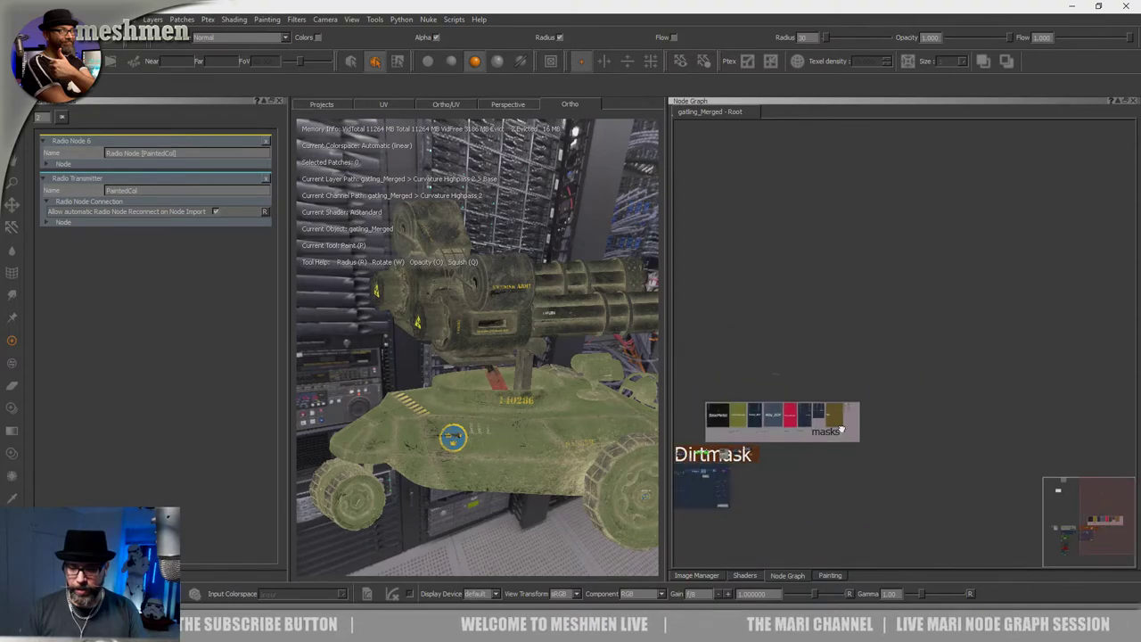
pyautogui.moveTo(841, 423); pyautogui.dragTo(1088, 253, button='middle')
pyautogui.scroll(5, 901, 304)
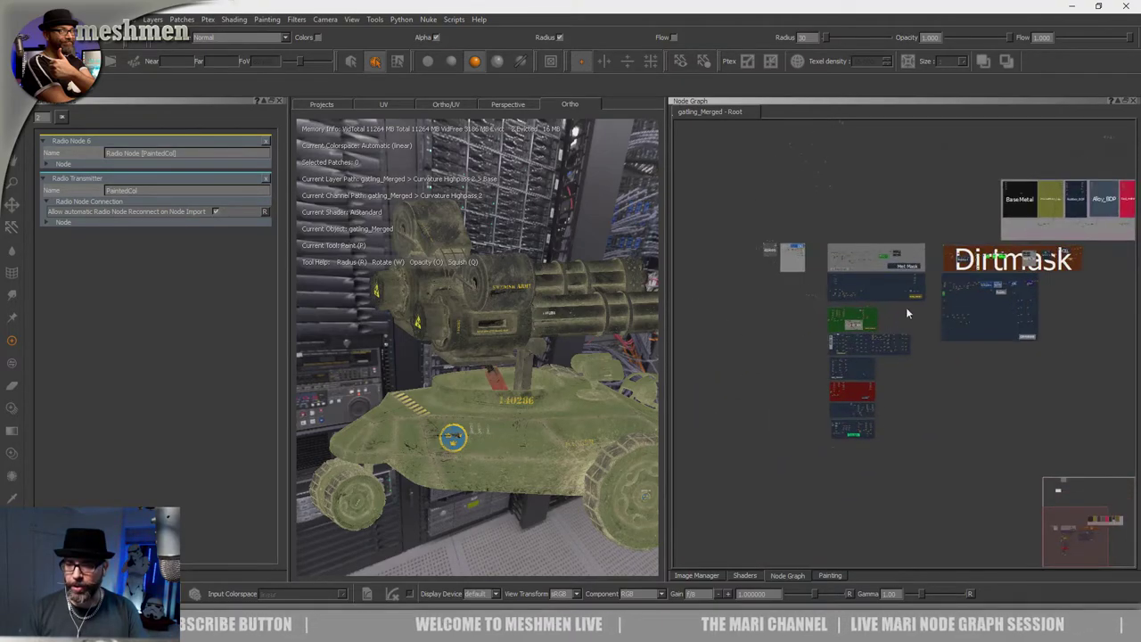
pyautogui.scroll(3, 892, 335)
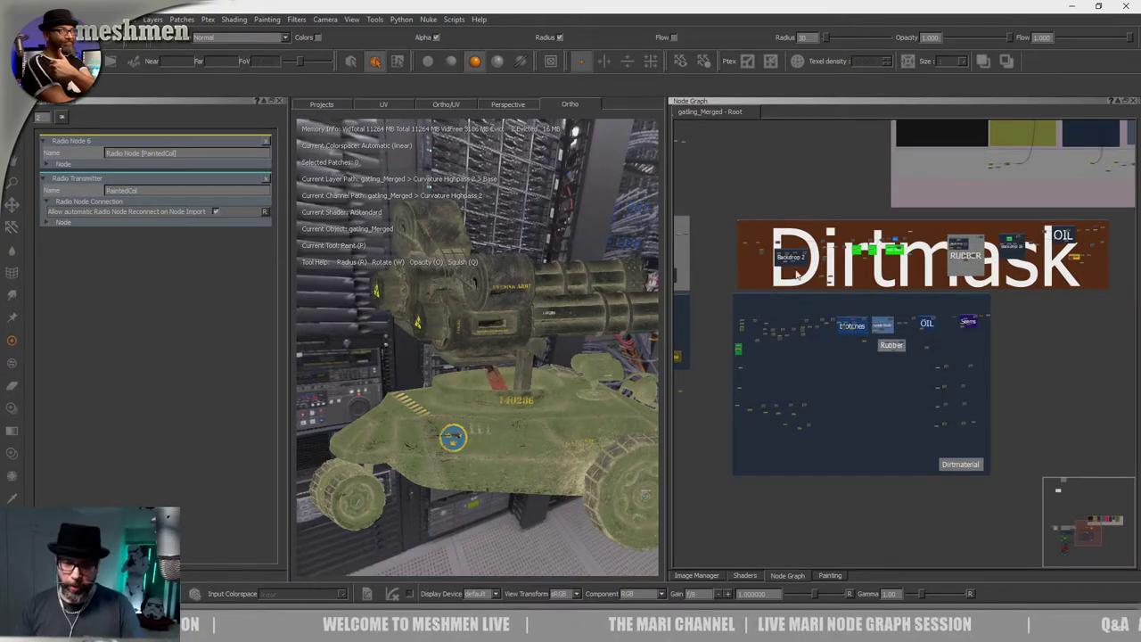
pyautogui.keyDown('alt'); pyautogui.moveTo(605, 374); pyautogui.dragTo(583, 367); pyautogui.keyUp('alt')
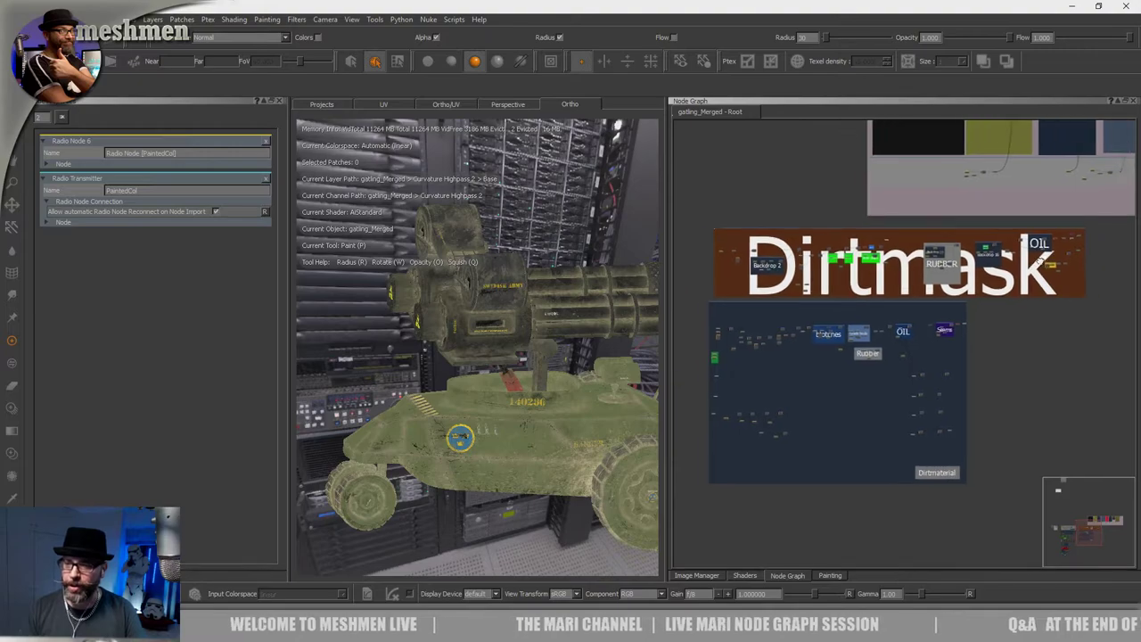
pyautogui.scroll(4, 1064, 254)
pyautogui.moveTo(858, 339); pyautogui.dragTo(1134, 289, button='middle')
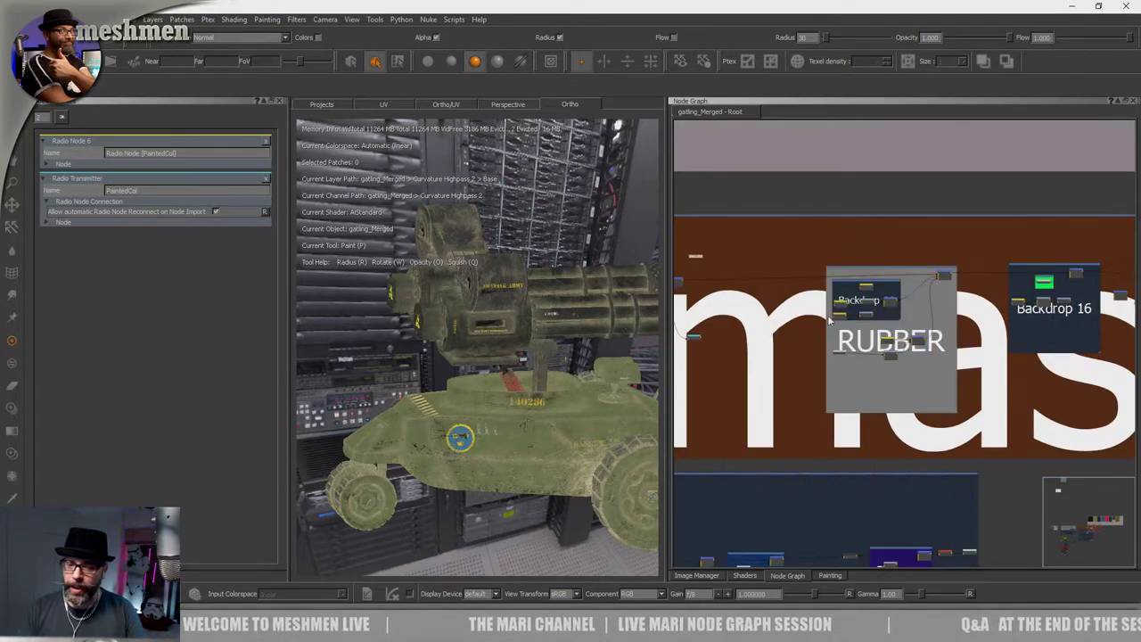
pyautogui.moveTo(793, 318); pyautogui.dragTo(1057, 289, button='middle')
pyautogui.moveTo(866, 331); pyautogui.dragTo(910, 333, button='middle')
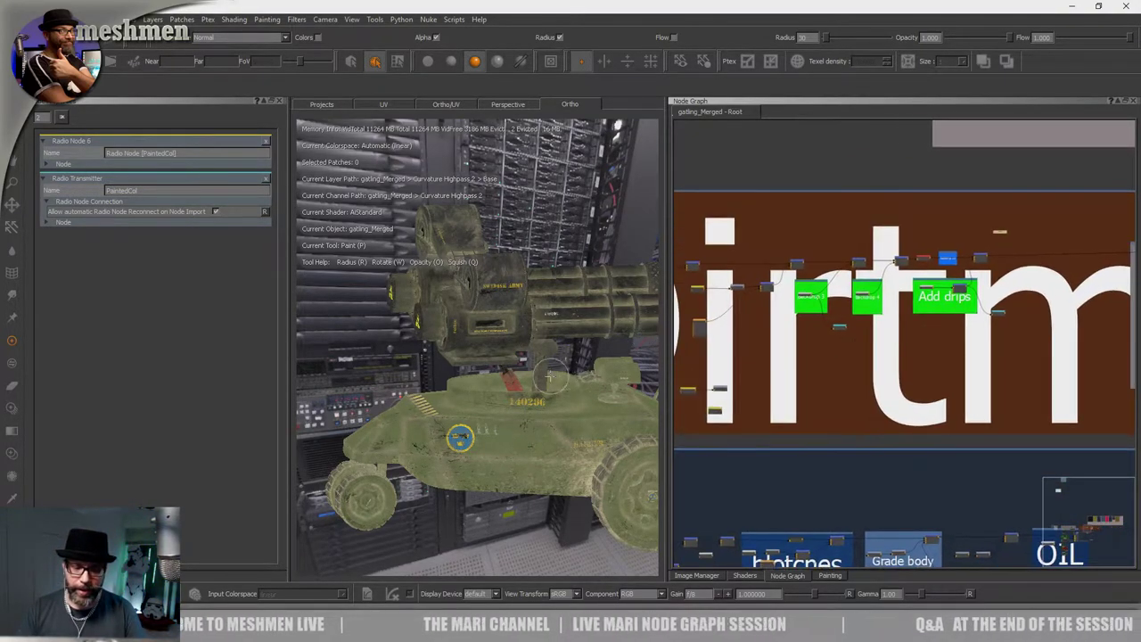
pyautogui.keyDown('alt'); pyautogui.moveTo(579, 383); pyautogui.dragTo(648, 370); pyautogui.keyUp('alt')
pyautogui.moveTo(776, 332); pyautogui.dragTo(987, 314, button='middle')
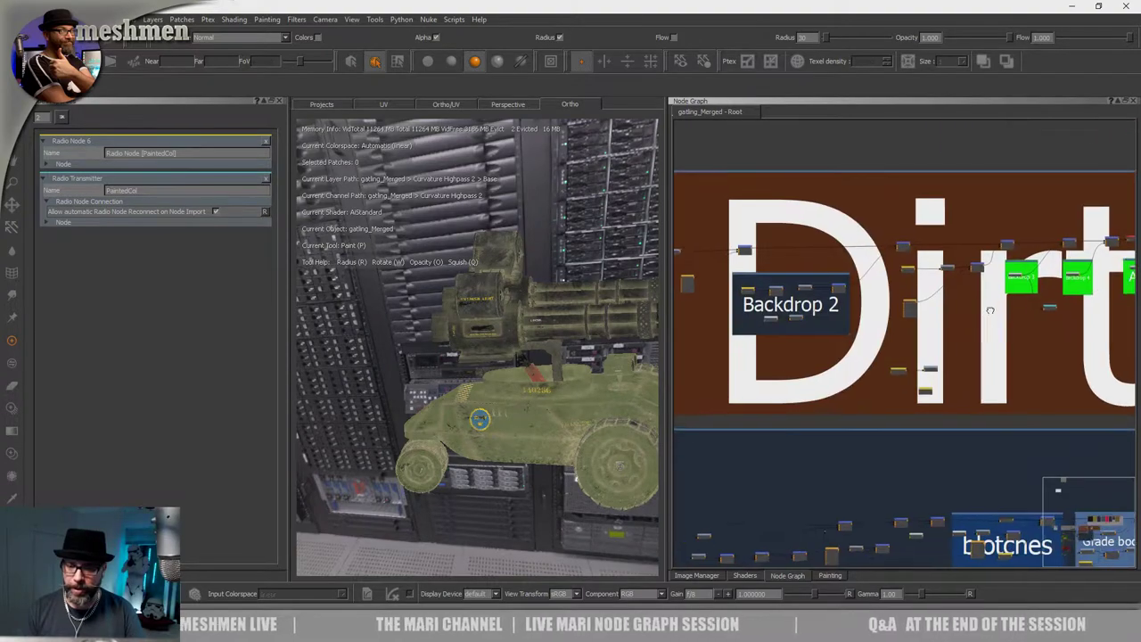
pyautogui.moveTo(792, 300); pyautogui.dragTo(977, 311, button='middle')
# Preview the radio node that starts the Dirtmask chain on the vehicle.
pyautogui.scroll(4, 777, 257)
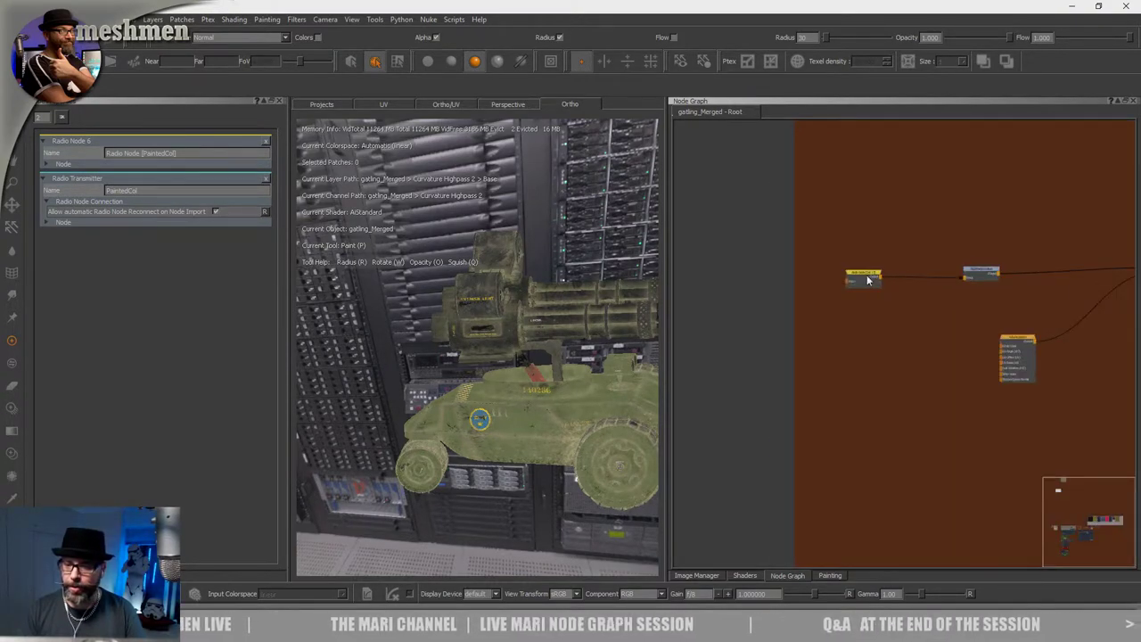
pyautogui.moveTo(867, 280); pyautogui.dragTo(862, 278)
pyautogui.press('1')
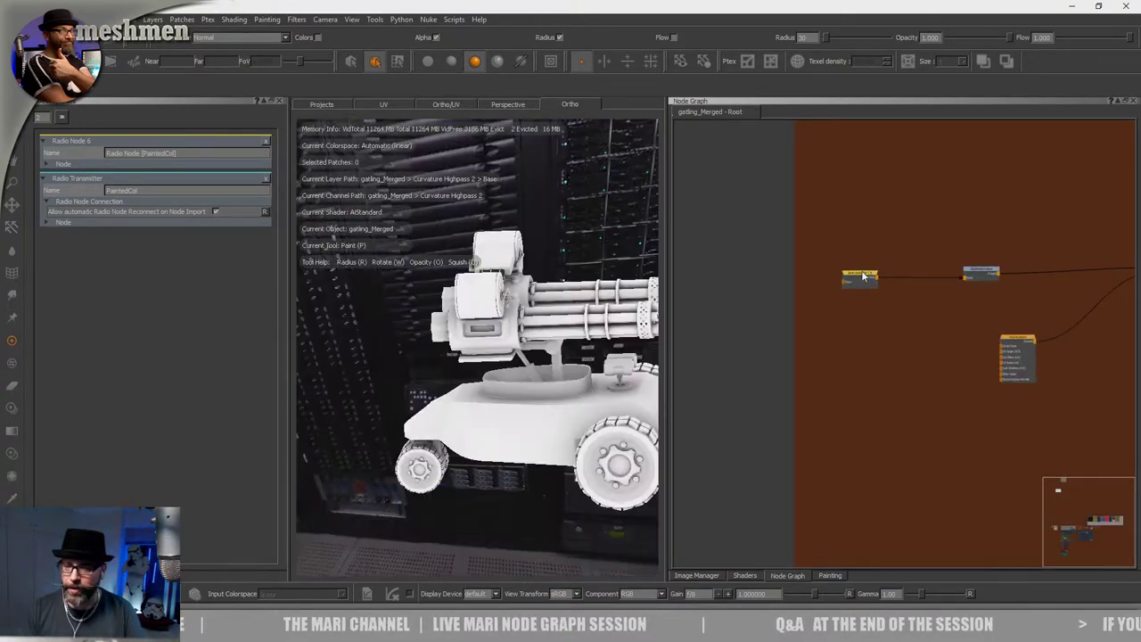
pyautogui.keyDown('alt'); pyautogui.moveTo(558, 328); pyautogui.dragTo(561, 357); pyautogui.keyUp('alt')
# Preview the lookup node that follows the Dirtmask chain's first radio node.
pyautogui.click(982, 276)
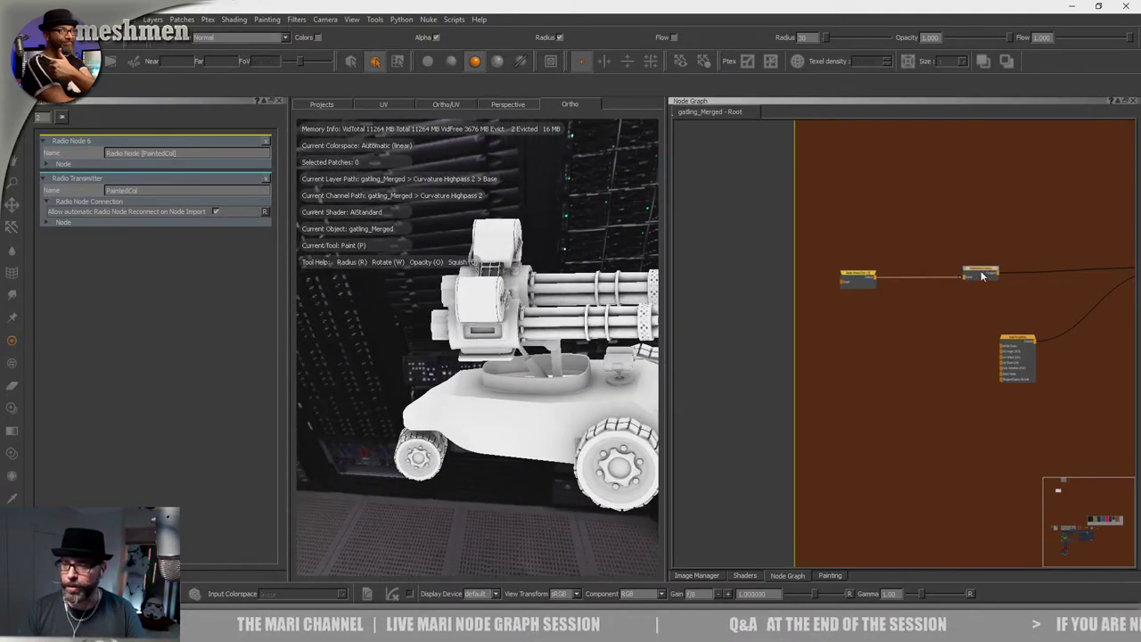
pyautogui.moveTo(982, 276); pyautogui.dragTo(815, 302, button='middle')
pyautogui.scroll(3, 815, 303)
pyautogui.moveTo(814, 302); pyautogui.dragTo(825, 298)
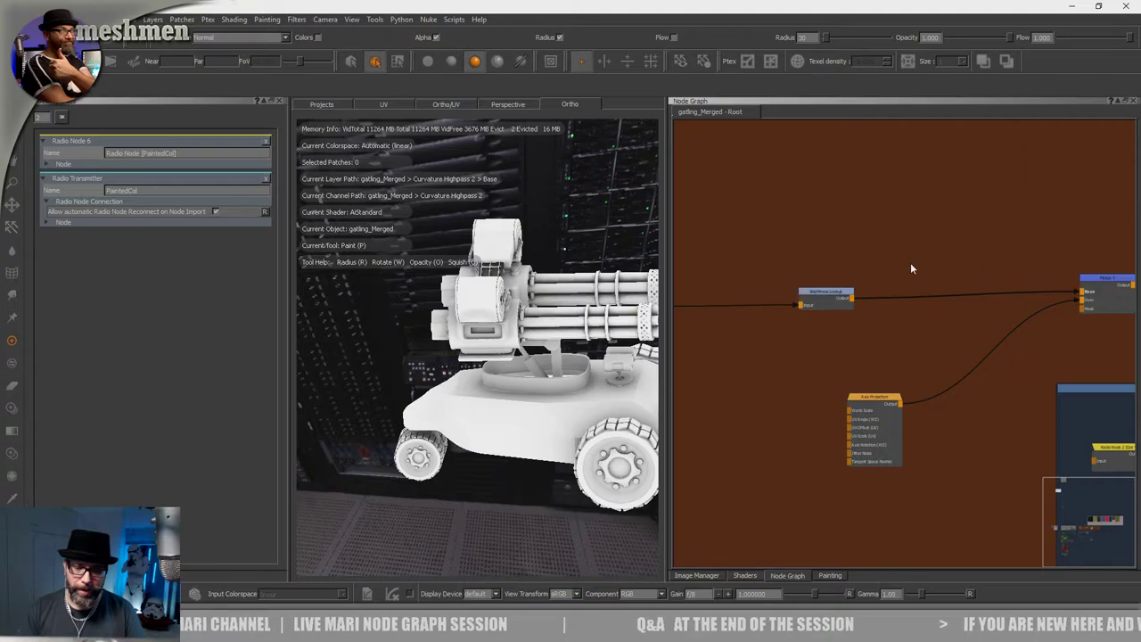
pyautogui.scroll(1, 1083, 271)
# Preview the Axis Projection grunge feeding Merge 4 and inspect its texture up close on the vehicle body.
pyautogui.moveTo(1084, 271); pyautogui.dragTo(972, 275, button='middle')
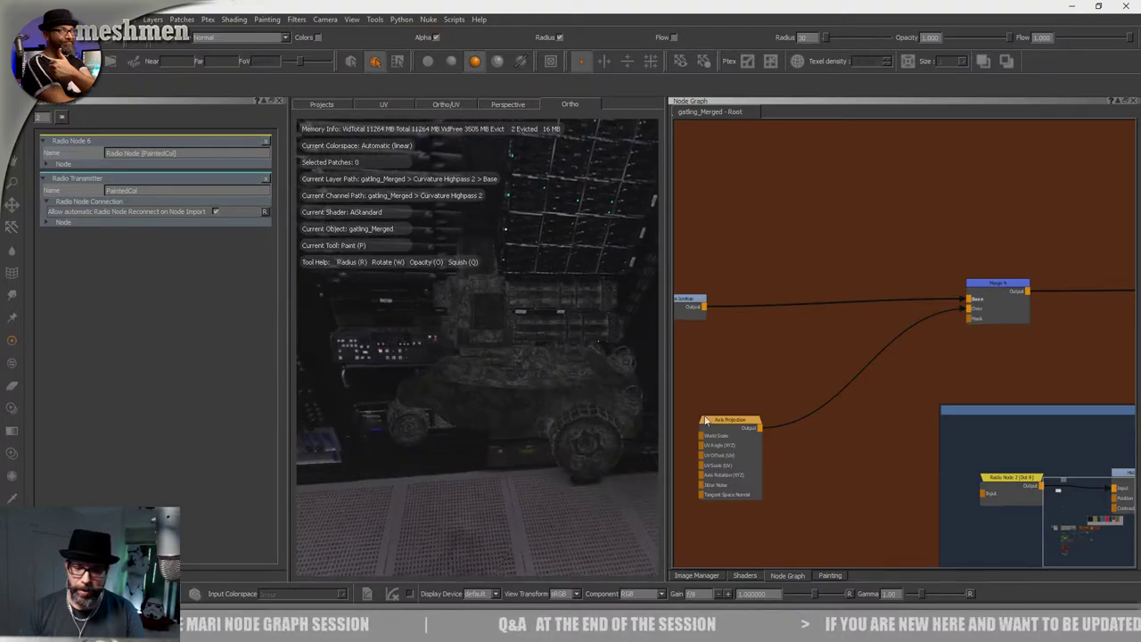
pyautogui.scroll(-3, 983, 319)
pyautogui.moveTo(1036, 318); pyautogui.dragTo(757, 299, button='middle')
pyautogui.moveTo(1029, 286); pyautogui.dragTo(936, 291, button='middle')
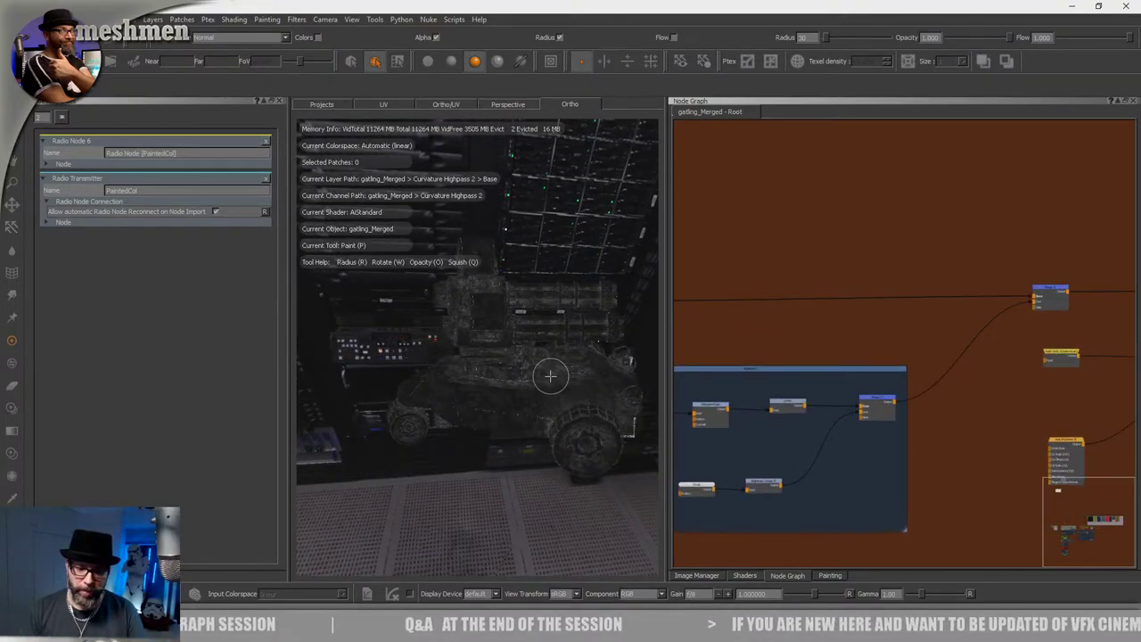
pyautogui.keyDown('alt'); pyautogui.moveTo(522, 422); pyautogui.dragTo(446, 303); pyautogui.keyUp('alt')
pyautogui.keyDown('alt'); pyautogui.moveTo(346, 193); pyautogui.dragTo(572, 421, button='right'); pyautogui.keyUp('alt')
pyautogui.keyDown('alt'); pyautogui.moveTo(581, 397); pyautogui.dragTo(457, 251, button='middle'); pyautogui.keyUp('alt')
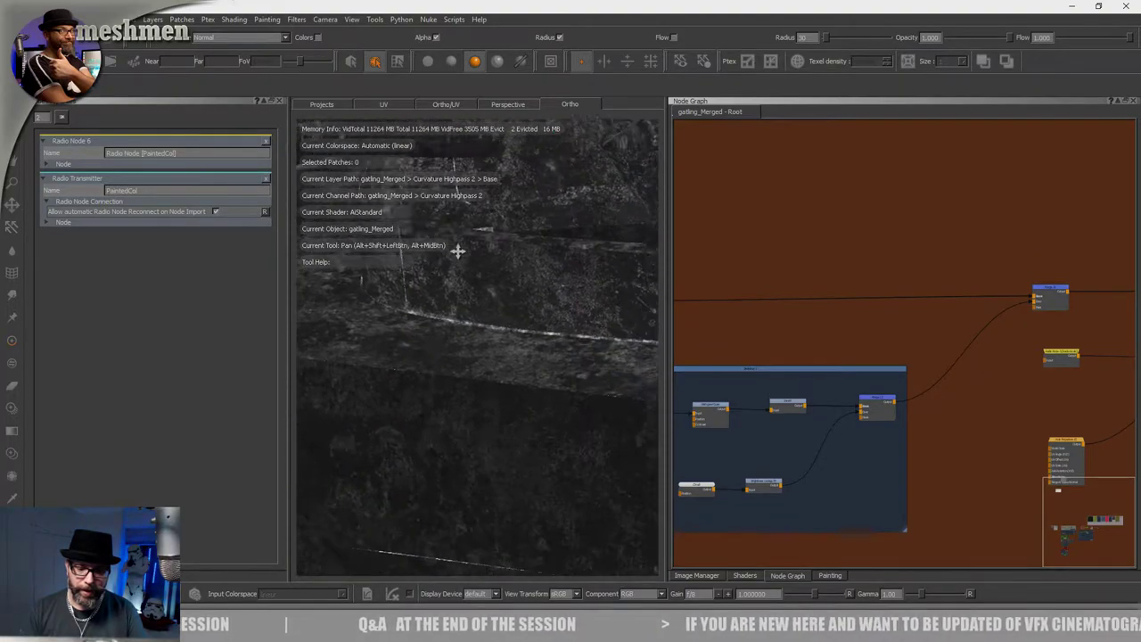
pyautogui.keyDown('alt'); pyautogui.moveTo(458, 251); pyautogui.dragTo(472, 297, button='right'); pyautogui.keyUp('alt')
pyautogui.keyDown('alt'); pyautogui.moveTo(472, 298); pyautogui.dragTo(529, 344); pyautogui.keyUp('alt')
pyautogui.keyDown('alt'); pyautogui.moveTo(615, 401); pyautogui.dragTo(562, 339, button='right'); pyautogui.keyUp('alt')
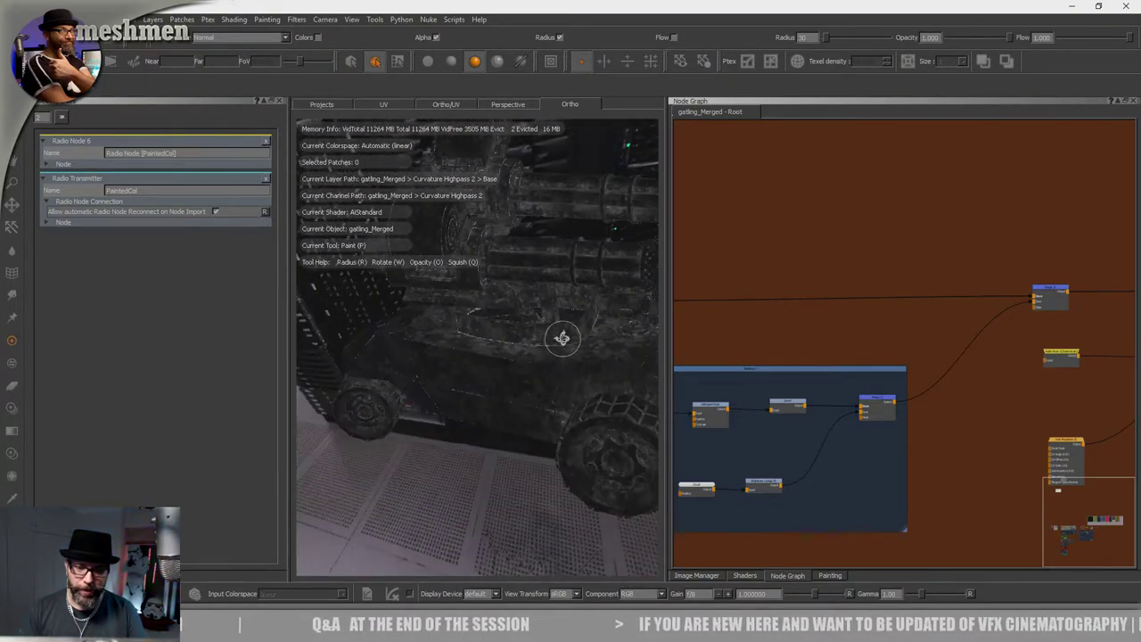
# Preview the radio node and projection branch ahead of Dirtmask's green backdrops and inspect its mask on the vehicle.
pyautogui.scroll(5, 891, 290)
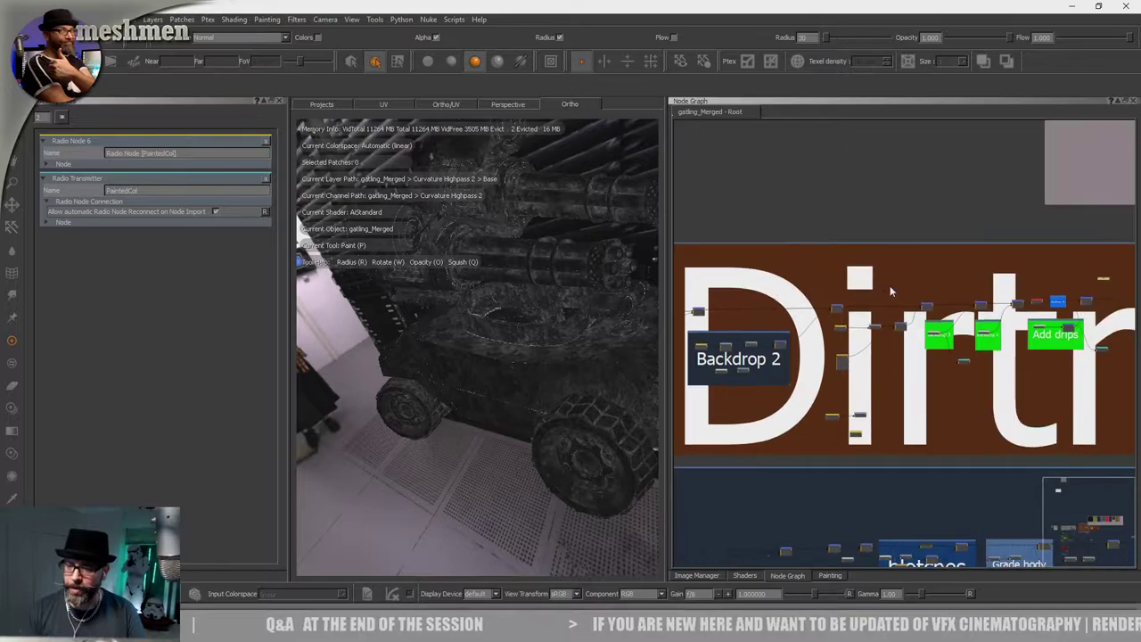
pyautogui.scroll(3, 1000, 358)
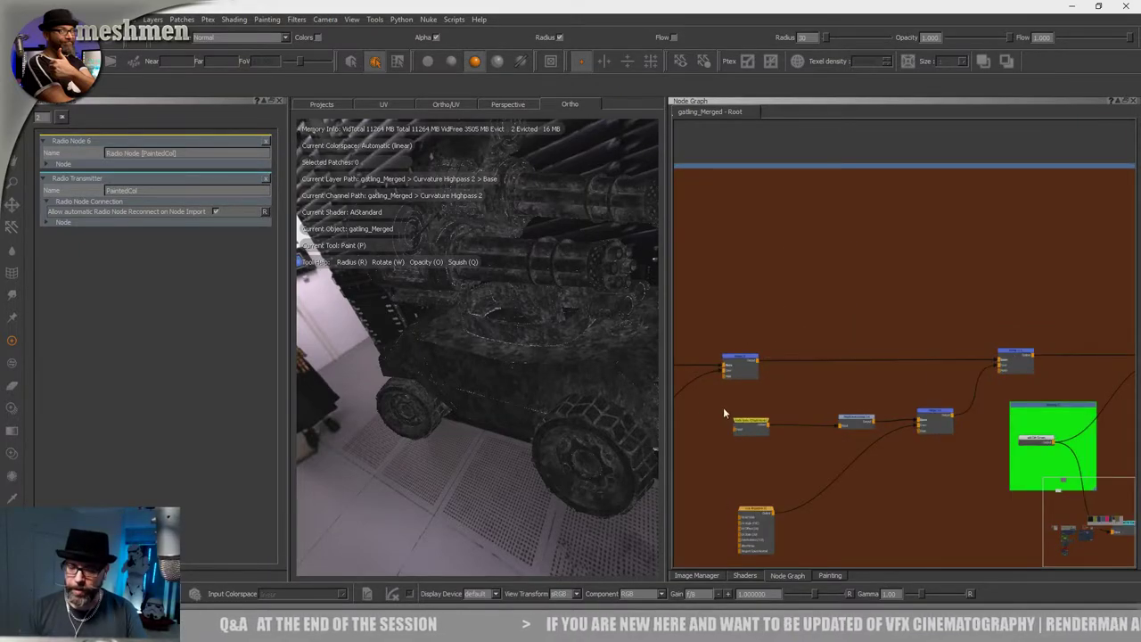
pyautogui.keyDown('alt'); pyautogui.moveTo(564, 367); pyautogui.dragTo(564, 368); pyautogui.keyUp('alt')
pyautogui.keyDown('alt'); pyautogui.moveTo(563, 369); pyautogui.dragTo(576, 386, button='right'); pyautogui.keyUp('alt')
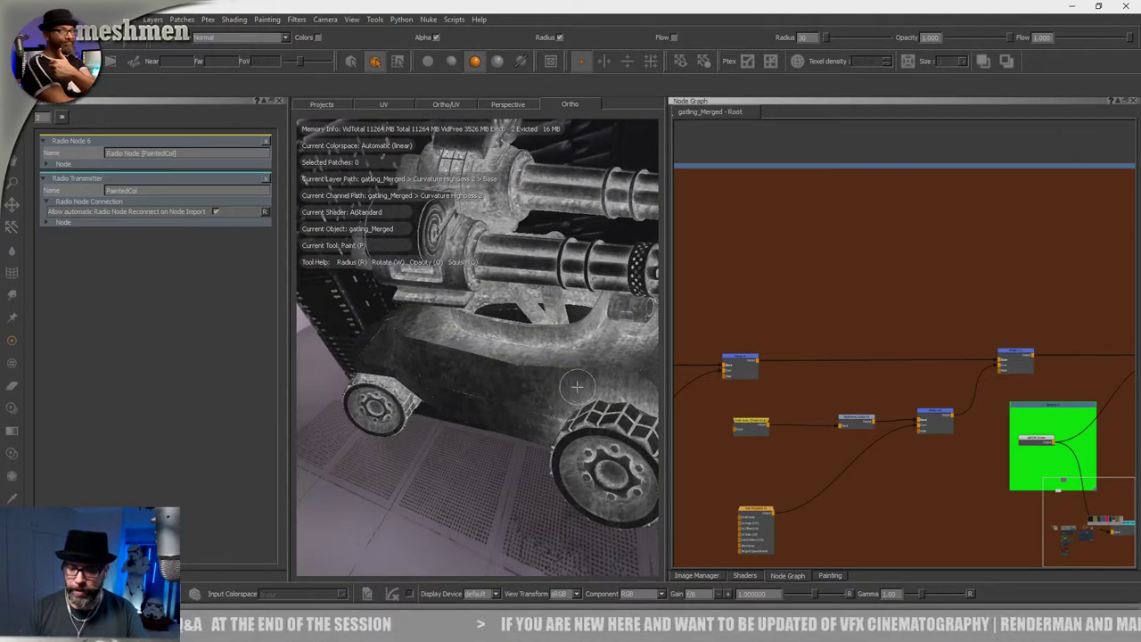
pyautogui.moveTo(576, 385)
pyautogui.keyDown('alt'); pyautogui.mouseDown()
pyautogui.moveTo(567, 388)
pyautogui.moveTo(624, 388)
pyautogui.mouseUp(); pyautogui.keyUp('alt')
# Preview the Dirtmask chain around the Backdrop 4 and Add drips groups and inspect the mud splatter on the vehicle.
pyautogui.moveTo(946, 398); pyautogui.dragTo(755, 369, button='middle')
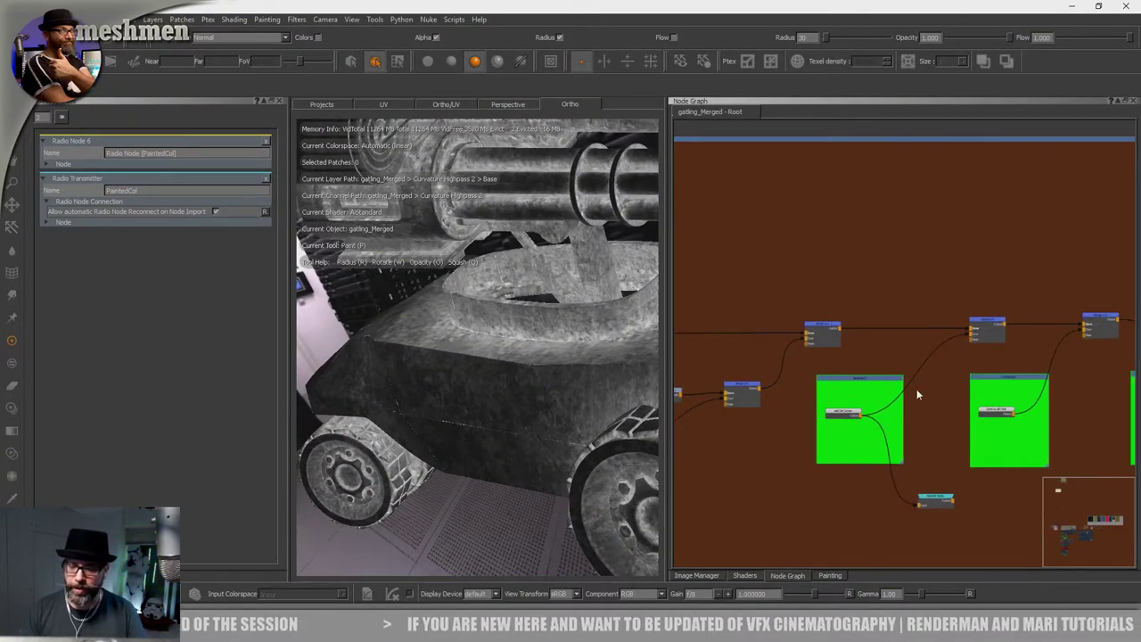
pyautogui.moveTo(962, 361); pyautogui.dragTo(841, 362, button='middle')
pyautogui.moveTo(1066, 345); pyautogui.dragTo(870, 349, button='middle')
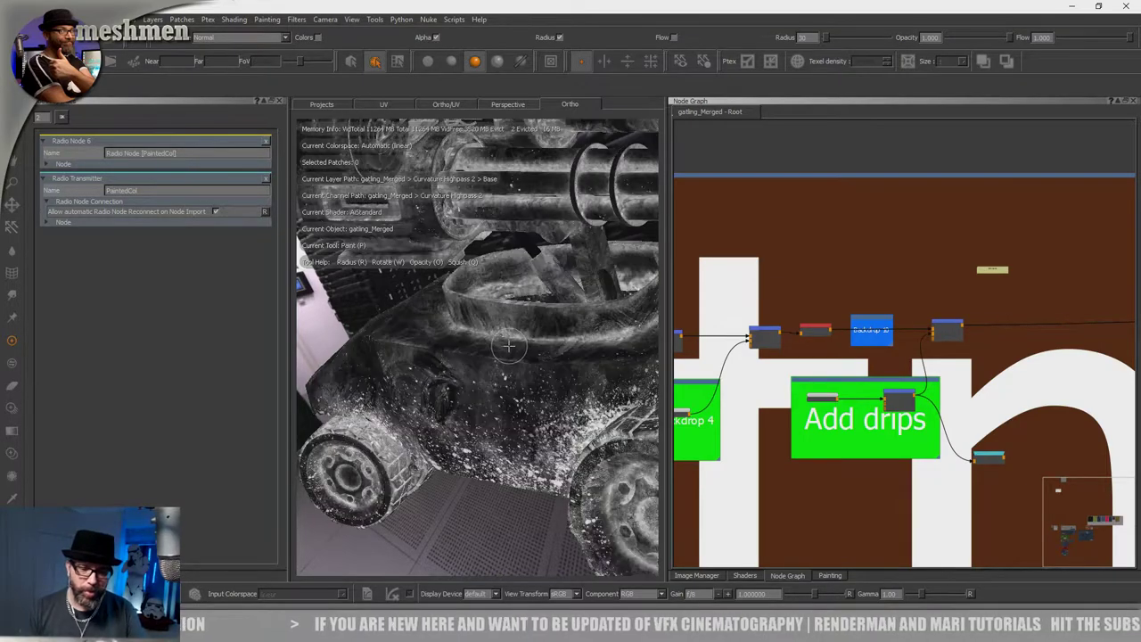
pyautogui.keyDown('alt'); pyautogui.moveTo(512, 364); pyautogui.dragTo(546, 346); pyautogui.keyUp('alt')
pyautogui.keyDown('alt'); pyautogui.moveTo(552, 352); pyautogui.dragTo(522, 369, button='right'); pyautogui.keyUp('alt')
pyautogui.scroll(-2, 980, 319)
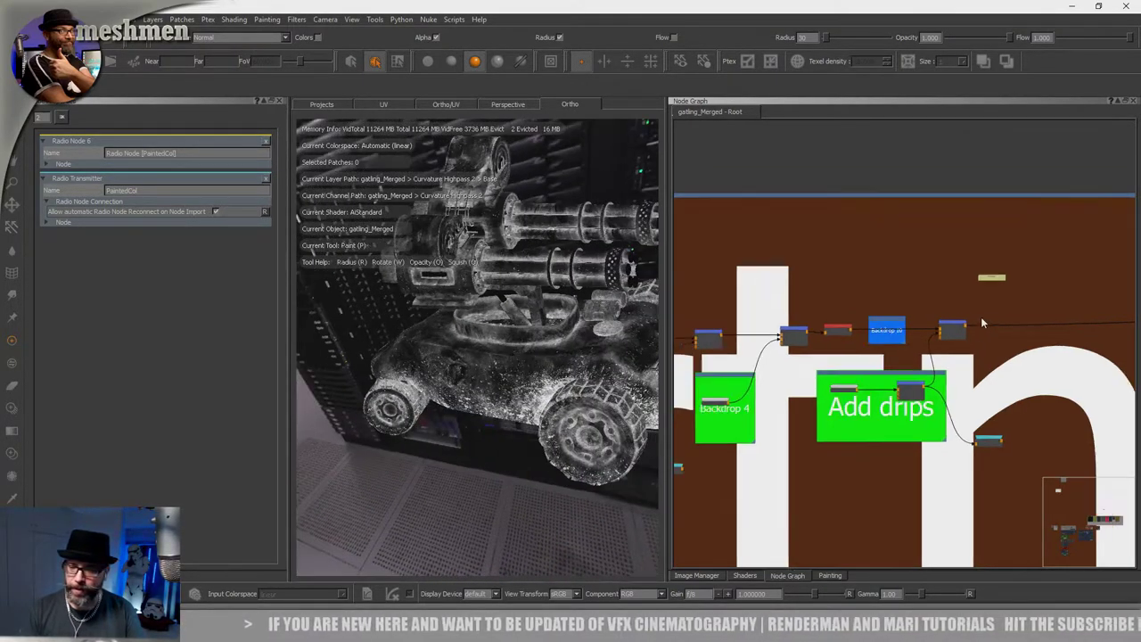
# Preview the merge node that closes the RUBBER group and inspect its mask up close on the vehicle's wheel.
pyautogui.moveTo(848, 297); pyautogui.dragTo(673, 283, button='middle')
pyautogui.moveTo(888, 300); pyautogui.dragTo(691, 300, button='middle')
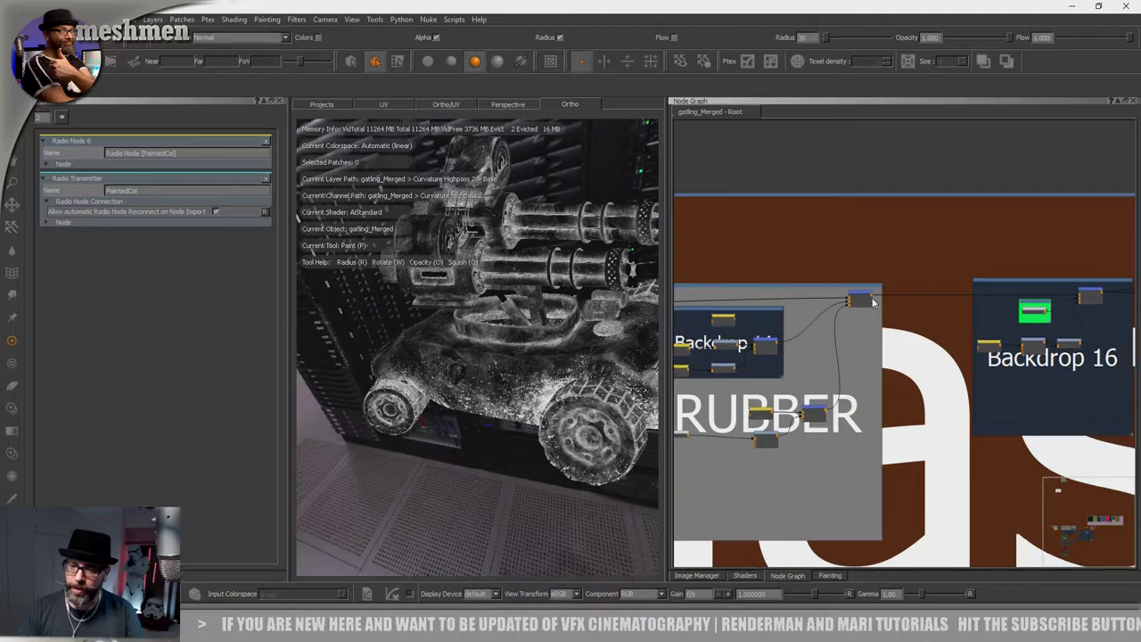
pyautogui.click(864, 300)
pyautogui.moveTo(865, 296); pyautogui.dragTo(864, 300)
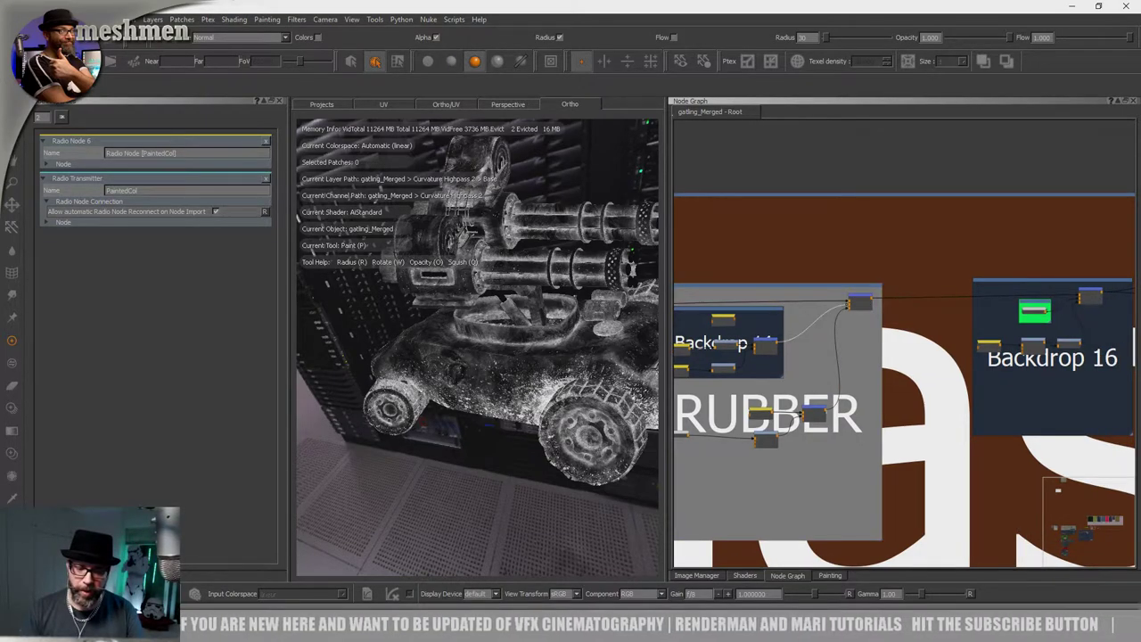
pyautogui.keyDown('alt'); pyautogui.moveTo(474, 348); pyautogui.dragTo(437, 385); pyautogui.keyUp('alt')
pyautogui.keyDown('alt'); pyautogui.moveTo(437, 385); pyautogui.dragTo(407, 355, button='middle'); pyautogui.keyUp('alt')
pyautogui.keyDown('alt'); pyautogui.moveTo(428, 216); pyautogui.dragTo(552, 241, button='right'); pyautogui.keyUp('alt')
pyautogui.keyDown('alt'); pyautogui.moveTo(552, 240); pyautogui.dragTo(522, 298); pyautogui.keyUp('alt')
pyautogui.keyDown('alt'); pyautogui.moveTo(521, 298); pyautogui.dragTo(472, 285, button='right'); pyautogui.keyUp('alt')
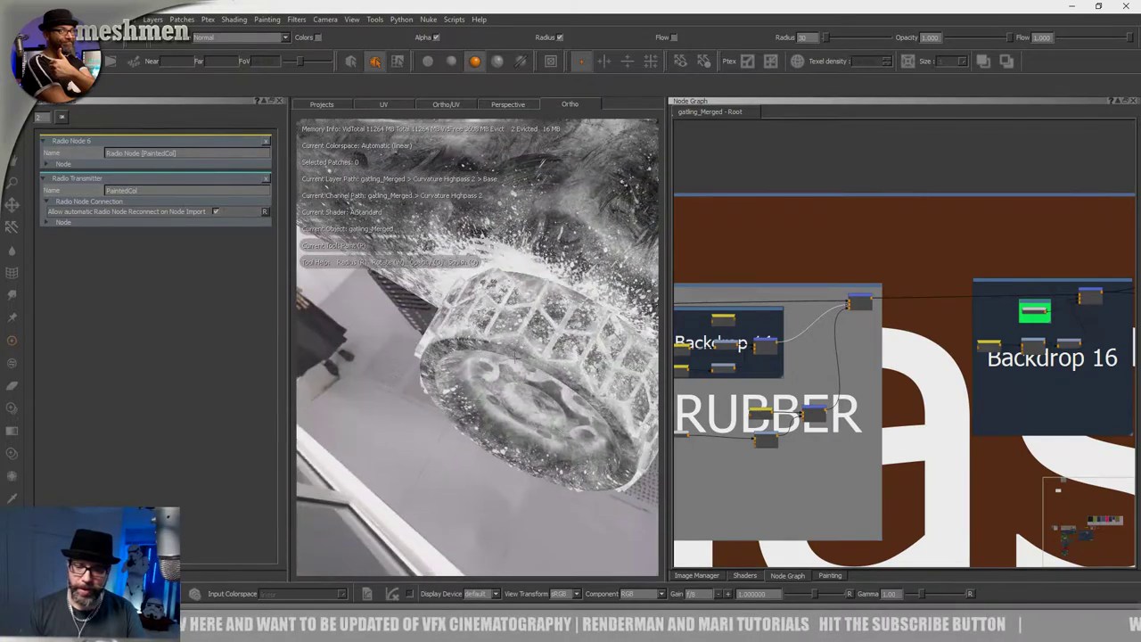
# Follow the Dirtmask chain past the OIL group and open the dirtMask radio transmitter's properties.
pyautogui.scroll(-1, 1032, 274)
pyautogui.scroll(-1, 1032, 275)
pyautogui.moveTo(1032, 274); pyautogui.dragTo(684, 271, button='middle')
pyautogui.moveTo(972, 265); pyautogui.dragTo(919, 266, button='middle')
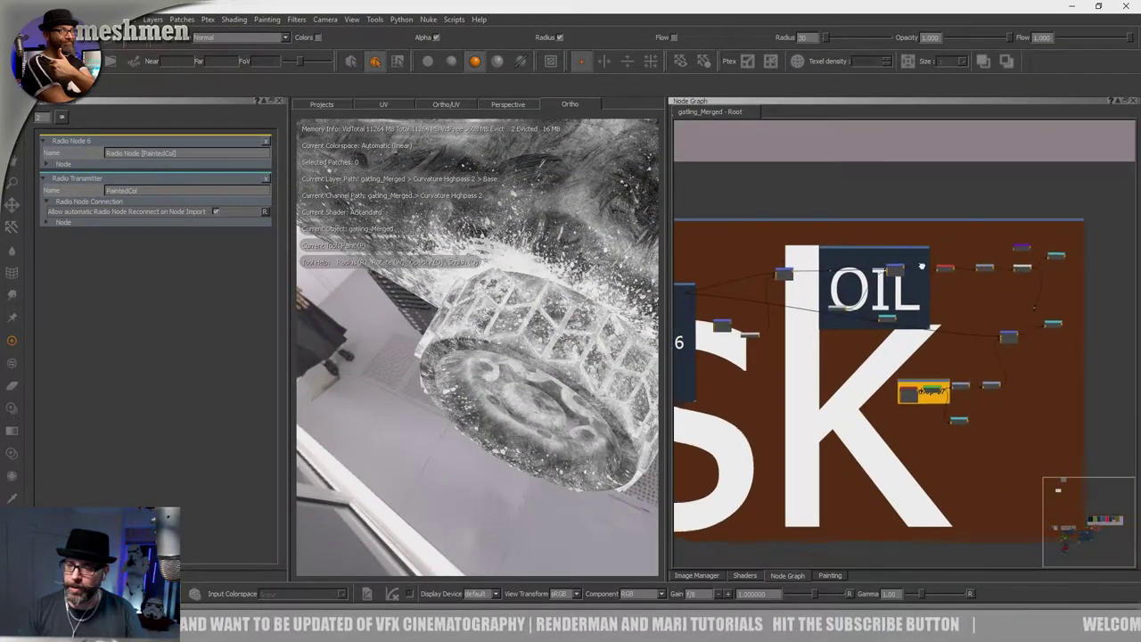
pyautogui.scroll(3, 920, 267)
pyautogui.moveTo(1040, 271); pyautogui.dragTo(878, 291, button='middle')
pyautogui.scroll(3, 945, 278)
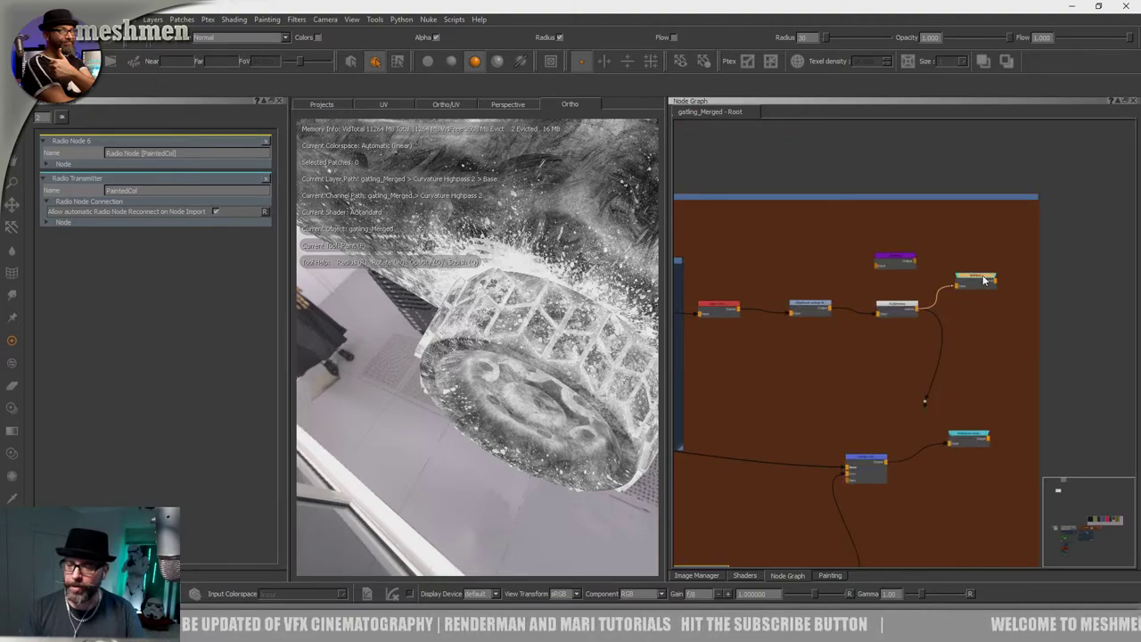
pyautogui.doubleClick(983, 280)
# Examine the masks backdrop beneath the Dirt material group, then return to the OIL end of the Dirtmask chain.
pyautogui.scroll(-12, 957, 239)
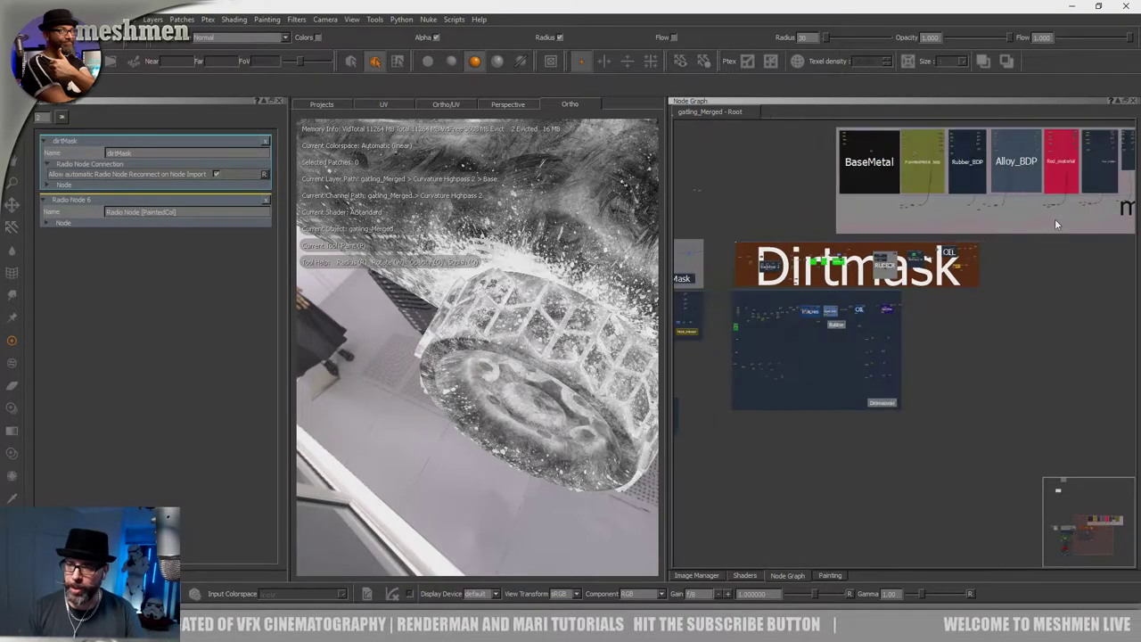
pyautogui.scroll(-1, 1055, 220)
pyautogui.moveTo(1055, 221); pyautogui.dragTo(819, 343, button='middle')
pyautogui.scroll(4, 959, 271)
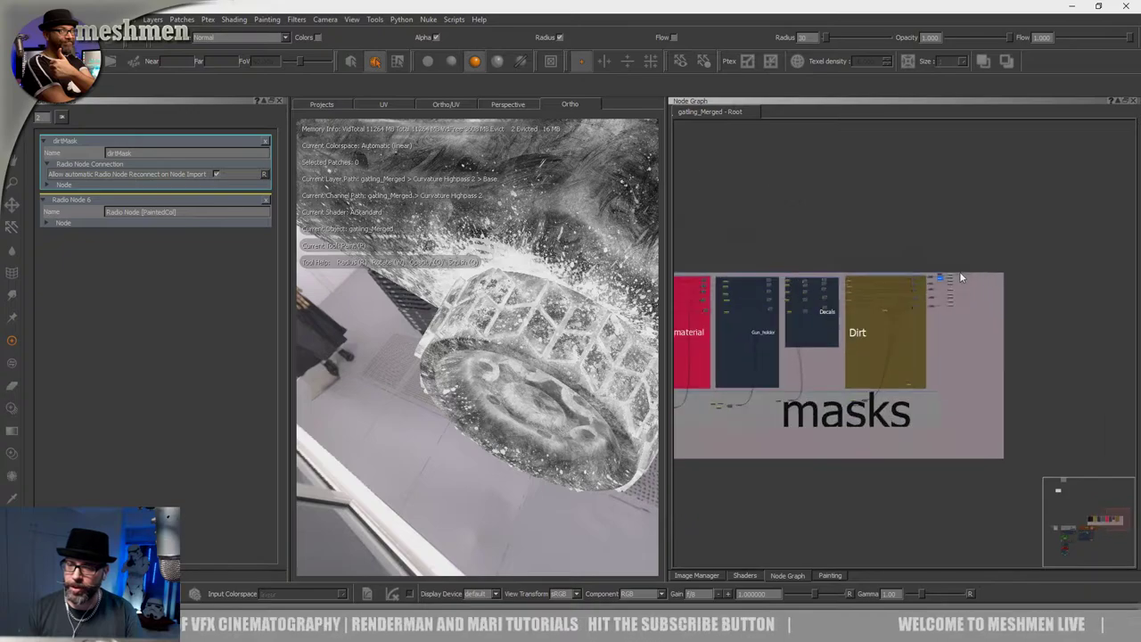
pyautogui.scroll(2, 907, 306)
pyautogui.scroll(2, 907, 310)
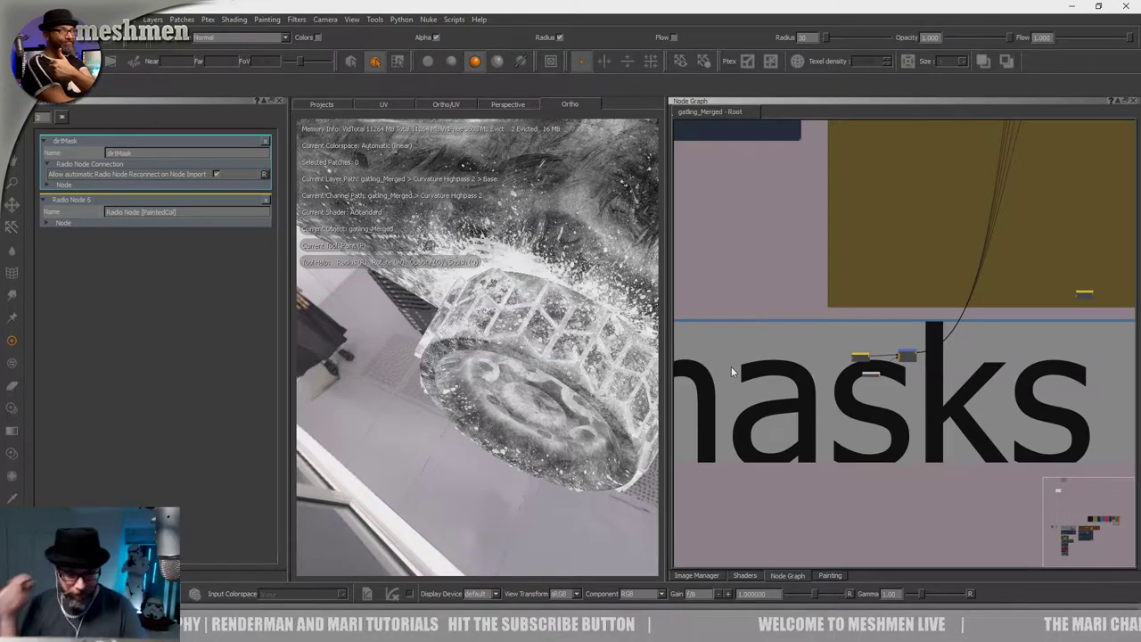
pyautogui.scroll(1, 812, 257)
pyautogui.scroll(-4, 863, 219)
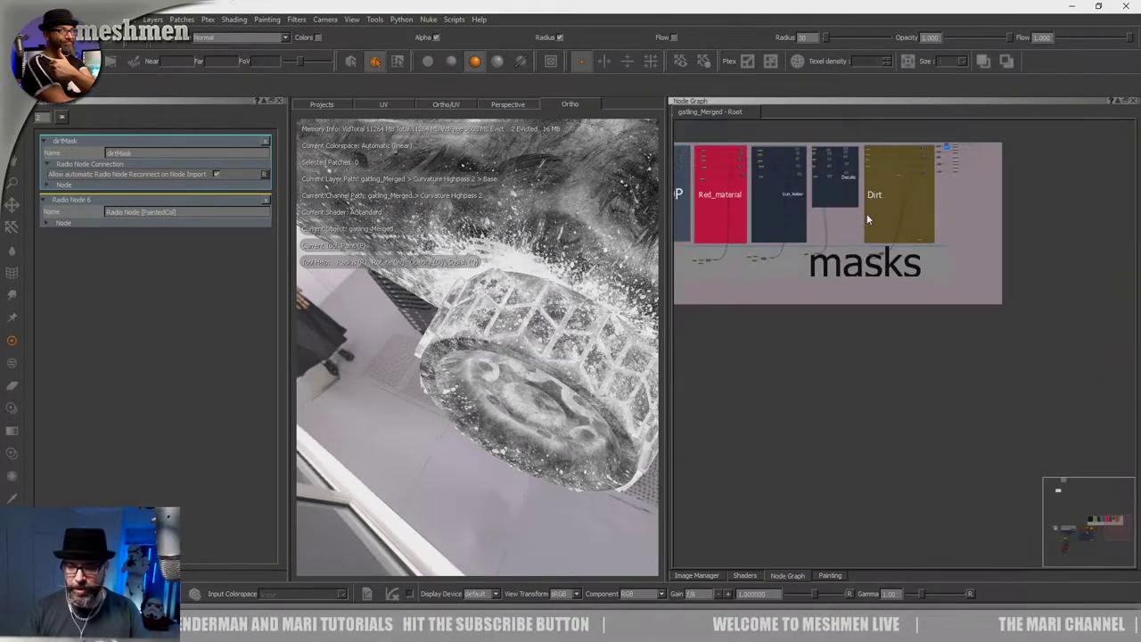
pyautogui.moveTo(817, 353); pyautogui.dragTo(1027, 358, button='middle')
pyautogui.moveTo(915, 387); pyautogui.dragTo(1032, 385, button='middle')
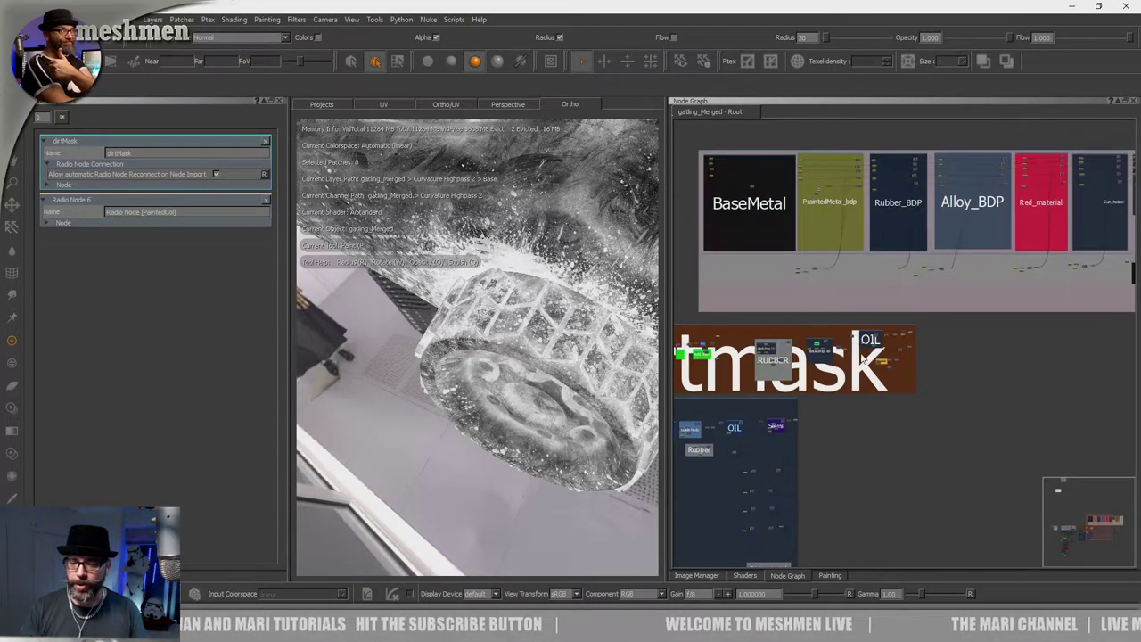
pyautogui.scroll(4, 864, 354)
pyautogui.scroll(1, 865, 354)
# Inspect the mask on the whole vehicle and up close on the mud splatter around the wheel.
pyautogui.keyDown('alt'); pyautogui.moveTo(563, 397); pyautogui.dragTo(615, 385); pyautogui.keyUp('alt')
pyautogui.keyDown('alt'); pyautogui.moveTo(615, 385); pyautogui.dragTo(500, 383, button='right'); pyautogui.keyUp('alt')
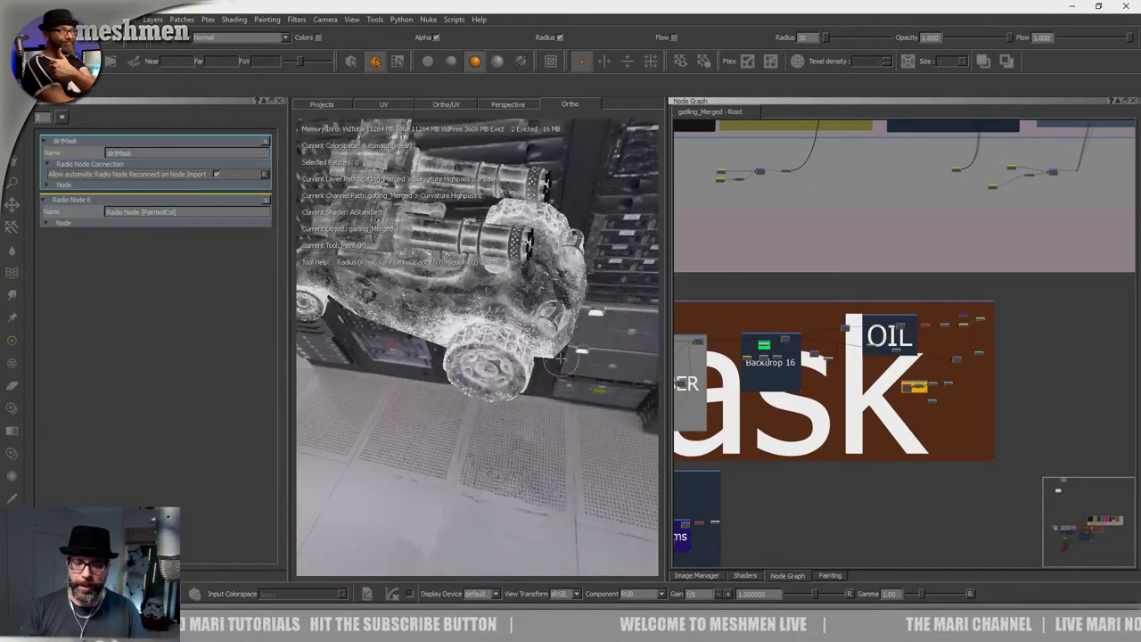
pyautogui.keyDown('alt'); pyautogui.moveTo(499, 383); pyautogui.dragTo(535, 356); pyautogui.keyUp('alt')
pyautogui.keyDown('alt'); pyautogui.moveTo(446, 310); pyautogui.dragTo(473, 299); pyautogui.keyUp('alt')
pyautogui.keyDown('alt'); pyautogui.moveTo(473, 300); pyautogui.dragTo(508, 315, button='middle'); pyautogui.keyUp('alt')
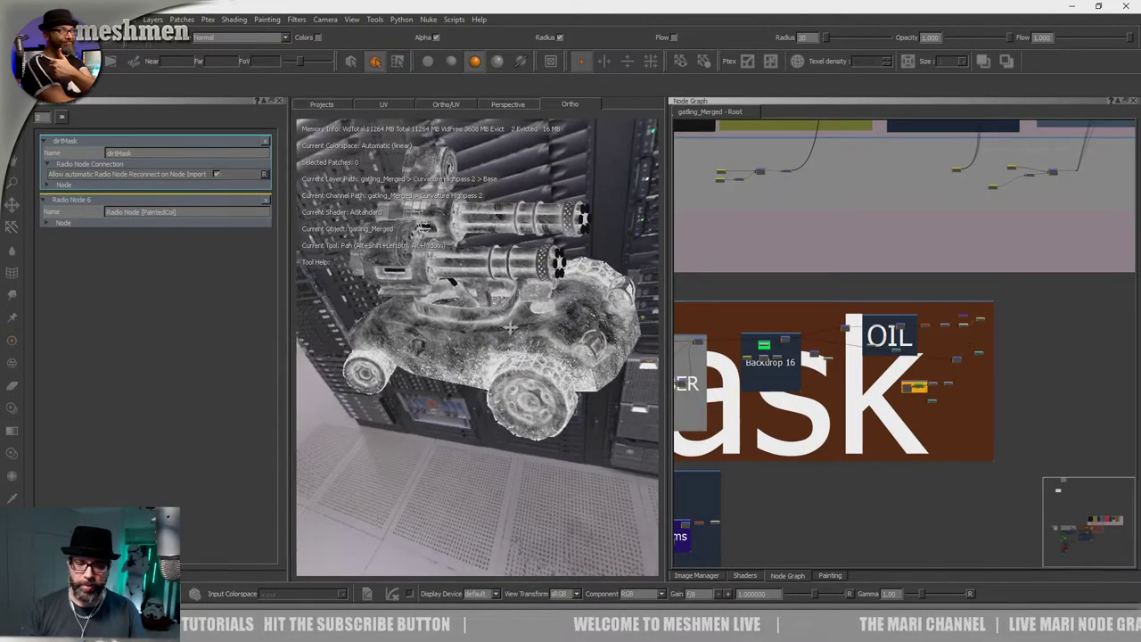
pyautogui.keyDown('alt'); pyautogui.moveTo(508, 315); pyautogui.dragTo(562, 317, button='right'); pyautogui.keyUp('alt')
pyautogui.keyDown('alt'); pyautogui.moveTo(472, 343); pyautogui.dragTo(502, 334); pyautogui.keyUp('alt')
pyautogui.keyDown('alt'); pyautogui.moveTo(503, 334); pyautogui.dragTo(513, 336, button='middle'); pyautogui.keyUp('alt')
pyautogui.keyDown('alt'); pyautogui.moveTo(514, 336); pyautogui.dragTo(570, 336, button='right'); pyautogui.keyUp('alt')
pyautogui.keyDown('alt'); pyautogui.moveTo(535, 334); pyautogui.dragTo(508, 337); pyautogui.keyUp('alt')
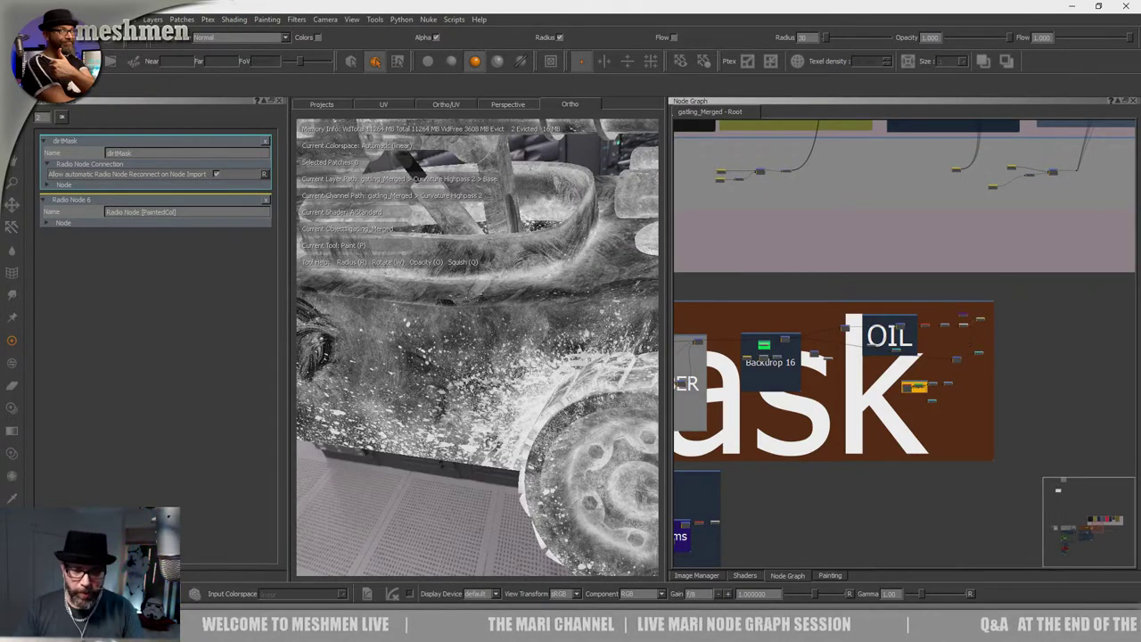
# Examine the mask's distribution over the vehicle's guns, body and wheels from the side.
pyautogui.keyDown('alt'); pyautogui.moveTo(499, 446); pyautogui.dragTo(517, 347); pyautogui.keyUp('alt')
pyautogui.keyDown('alt'); pyautogui.moveTo(517, 348); pyautogui.dragTo(464, 352, button='right'); pyautogui.keyUp('alt')
pyautogui.keyDown('alt'); pyautogui.moveTo(464, 352); pyautogui.dragTo(499, 356); pyautogui.keyUp('alt')
pyautogui.keyDown('alt'); pyautogui.moveTo(499, 357); pyautogui.dragTo(537, 356, button='right'); pyautogui.keyUp('alt')
pyautogui.moveTo(537, 356)
pyautogui.keyDown('alt'); pyautogui.mouseDown()
pyautogui.moveTo(552, 354)
pyautogui.moveTo(553, 370)
pyautogui.moveTo(541, 361)
pyautogui.mouseUp(); pyautogui.keyUp('alt')
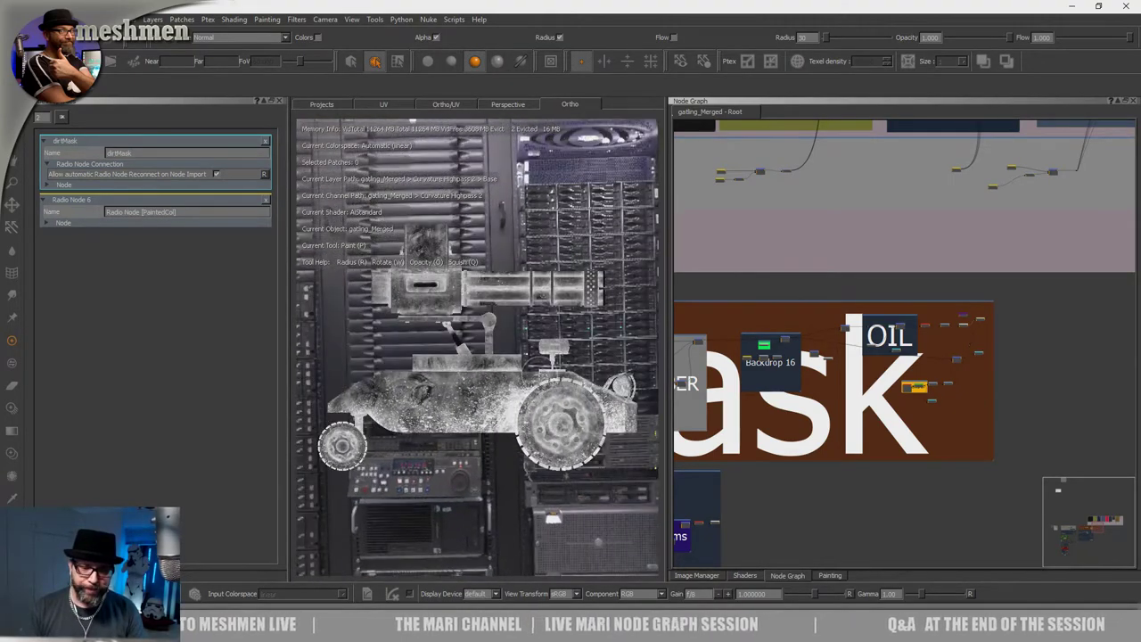
pyautogui.keyDown('alt'); pyautogui.moveTo(537, 361); pyautogui.dragTo(541, 348, button='middle'); pyautogui.keyUp('alt')
pyautogui.keyDown('alt'); pyautogui.moveTo(541, 348); pyautogui.dragTo(574, 348, button='right'); pyautogui.keyUp('alt')
pyautogui.moveTo(575, 347)
pyautogui.keyDown('alt'); pyautogui.mouseDown()
pyautogui.moveTo(507, 343)
pyautogui.moveTo(535, 321)
pyautogui.moveTo(472, 334)
pyautogui.moveTo(485, 343)
pyautogui.mouseUp(); pyautogui.keyUp('alt')
pyautogui.keyDown('alt'); pyautogui.moveTo(486, 343); pyautogui.dragTo(473, 344, button='right'); pyautogui.keyUp('alt')
pyautogui.keyDown('alt'); pyautogui.keyDown('shift'); pyautogui.moveTo(472, 343); pyautogui.dragTo(477, 334); pyautogui.keyUp('shift'); pyautogui.keyUp('alt')
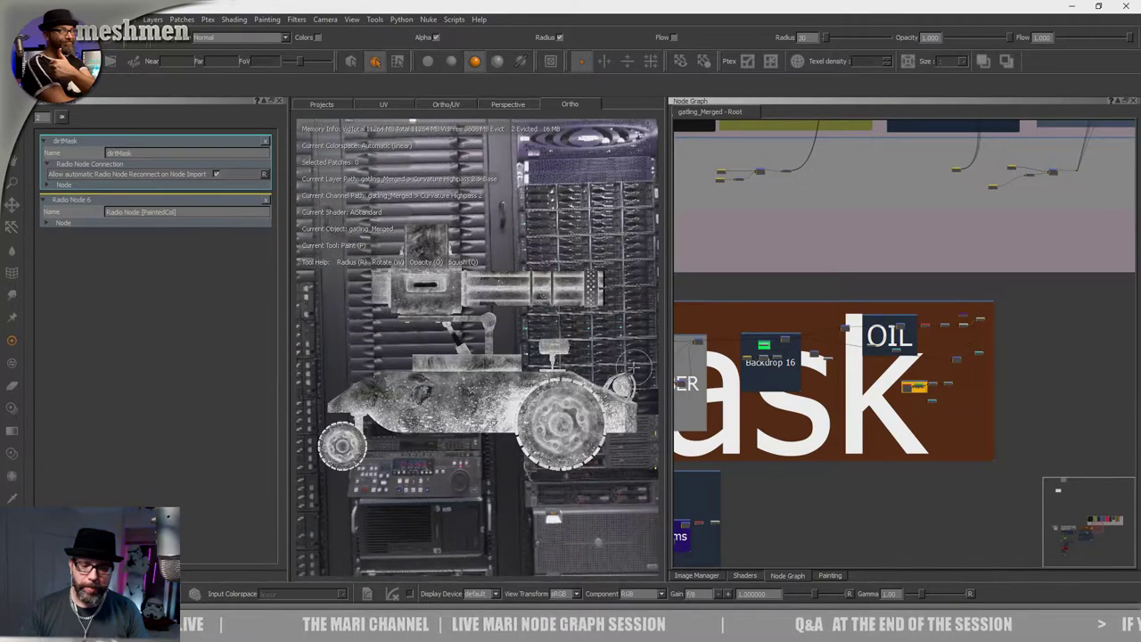
# Widen the 3D viewport and inspect the mask around the vehicle from the side and front angles.
pyautogui.moveTo(665, 348); pyautogui.dragTo(705, 348)
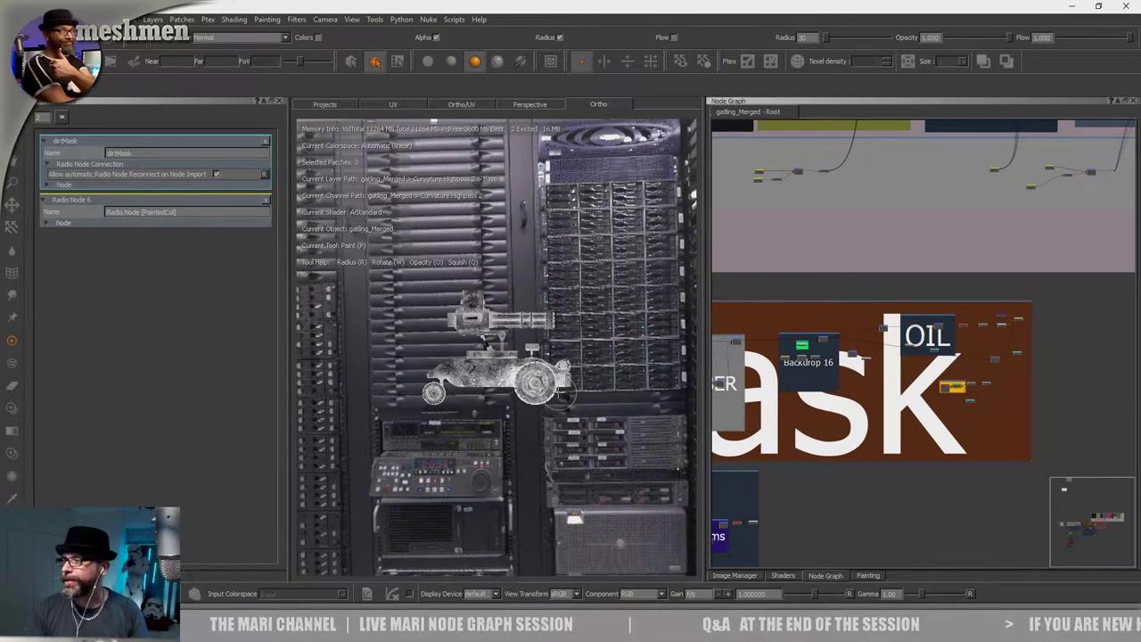
pyautogui.keyDown('alt'); pyautogui.moveTo(516, 372); pyautogui.dragTo(584, 374, button='right'); pyautogui.keyUp('alt')
pyautogui.keyDown('alt'); pyautogui.moveTo(584, 374); pyautogui.dragTo(708, 353); pyautogui.keyUp('alt')
pyautogui.keyDown('alt'); pyautogui.moveTo(708, 353); pyautogui.dragTo(695, 347, button='right'); pyautogui.keyUp('alt')
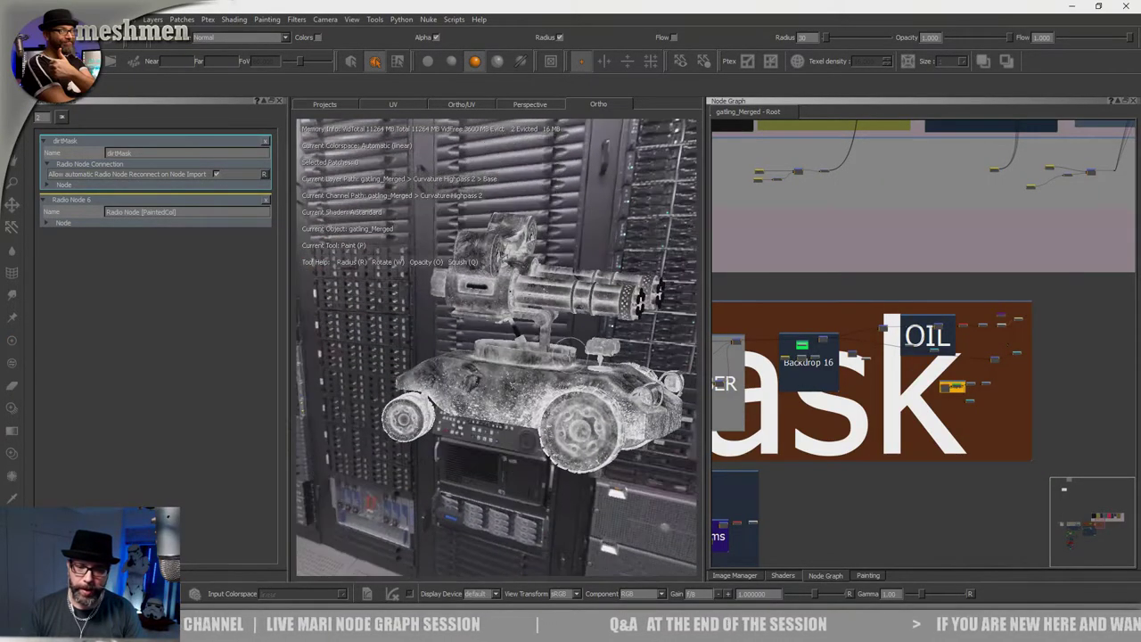
pyautogui.keyDown('alt'); pyautogui.moveTo(695, 348); pyautogui.dragTo(685, 354); pyautogui.keyUp('alt')
pyautogui.keyDown('alt'); pyautogui.moveTo(579, 337); pyautogui.dragTo(721, 376); pyautogui.keyUp('alt')
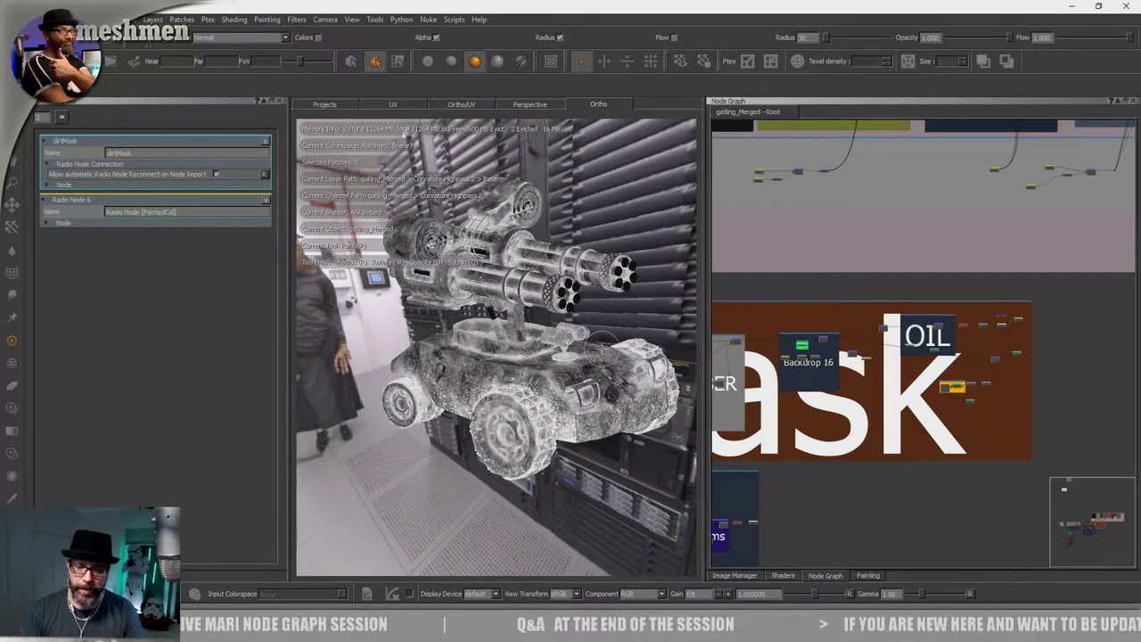
pyautogui.keyDown('alt'); pyautogui.moveTo(603, 340); pyautogui.dragTo(558, 392); pyautogui.keyUp('alt')
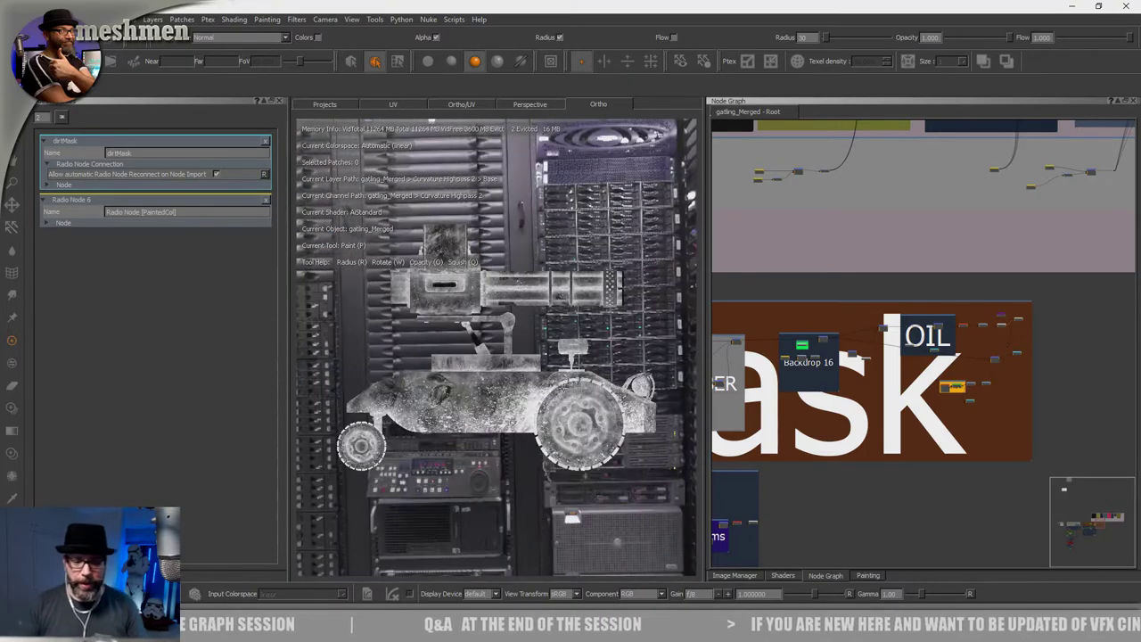
pyautogui.keyDown('alt'); pyautogui.moveTo(568, 405); pyautogui.dragTo(550, 392, button='middle'); pyautogui.keyUp('alt')
pyautogui.keyDown('alt'); pyautogui.moveTo(553, 390); pyautogui.dragTo(516, 387); pyautogui.keyUp('alt')
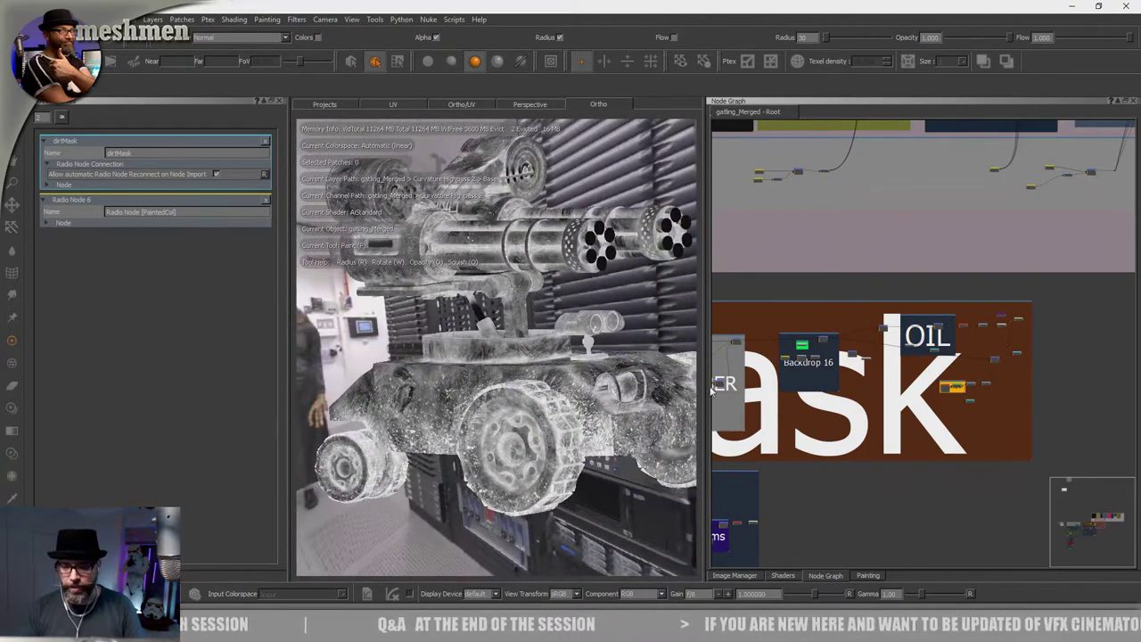
# Survey the node graph from the Dirtmask backdrop across to the stacked material backdrops beside it.
pyautogui.scroll(-8, 739, 385)
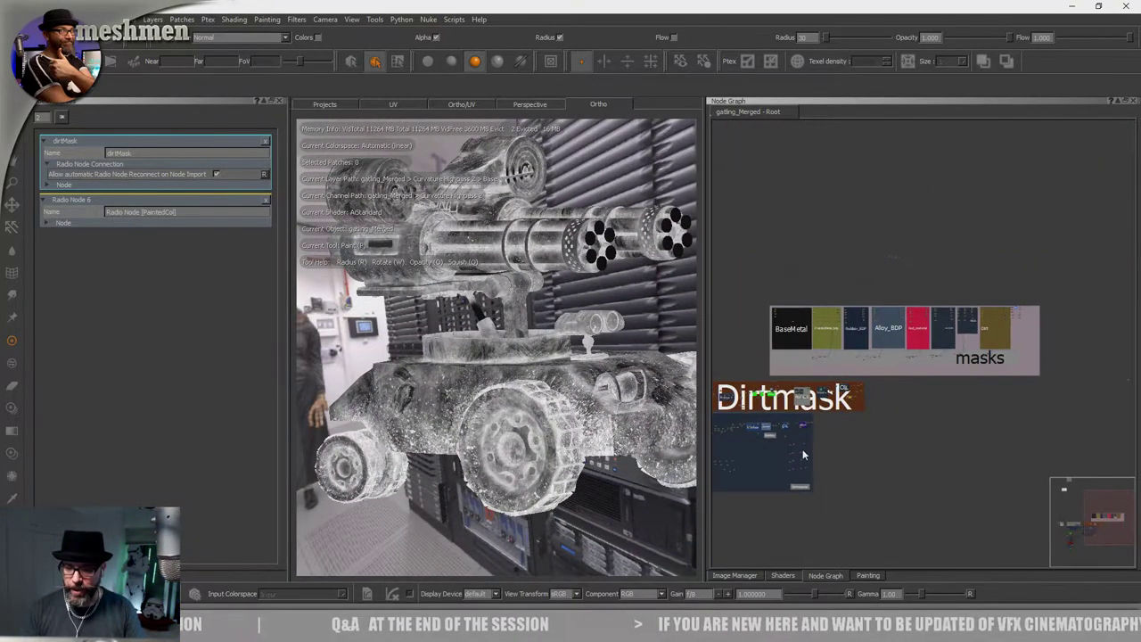
pyautogui.moveTo(802, 449); pyautogui.dragTo(1049, 383, button='middle')
pyautogui.scroll(-3, 733, 432)
pyautogui.moveTo(736, 439); pyautogui.dragTo(827, 395, button='middle')
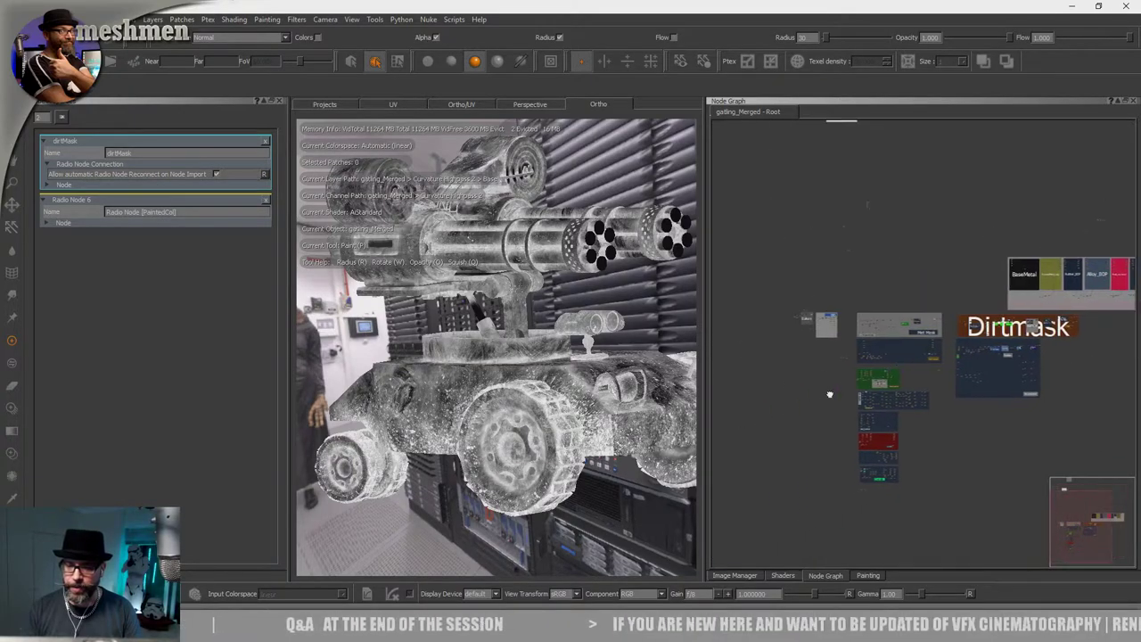
# Examine the Bakes and ISO groups in the node graph.
pyautogui.scroll(8, 797, 351)
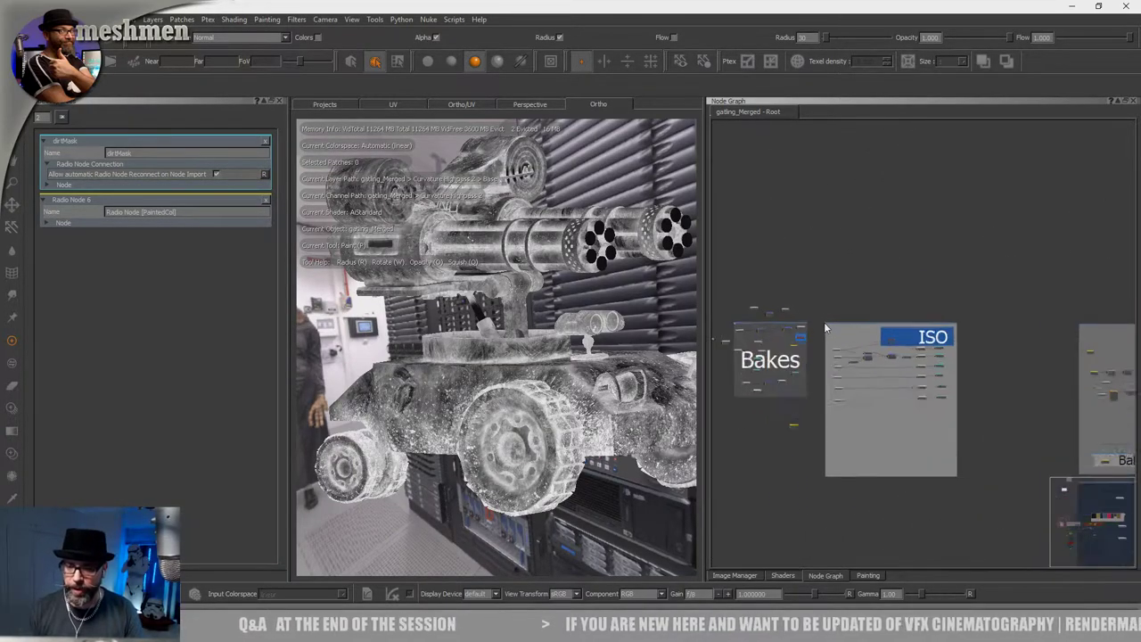
pyautogui.moveTo(821, 326); pyautogui.dragTo(808, 171, button='middle')
pyautogui.scroll(3, 959, 272)
pyautogui.scroll(-6, 916, 288)
pyautogui.moveTo(781, 259); pyautogui.dragTo(917, 282, button='middle')
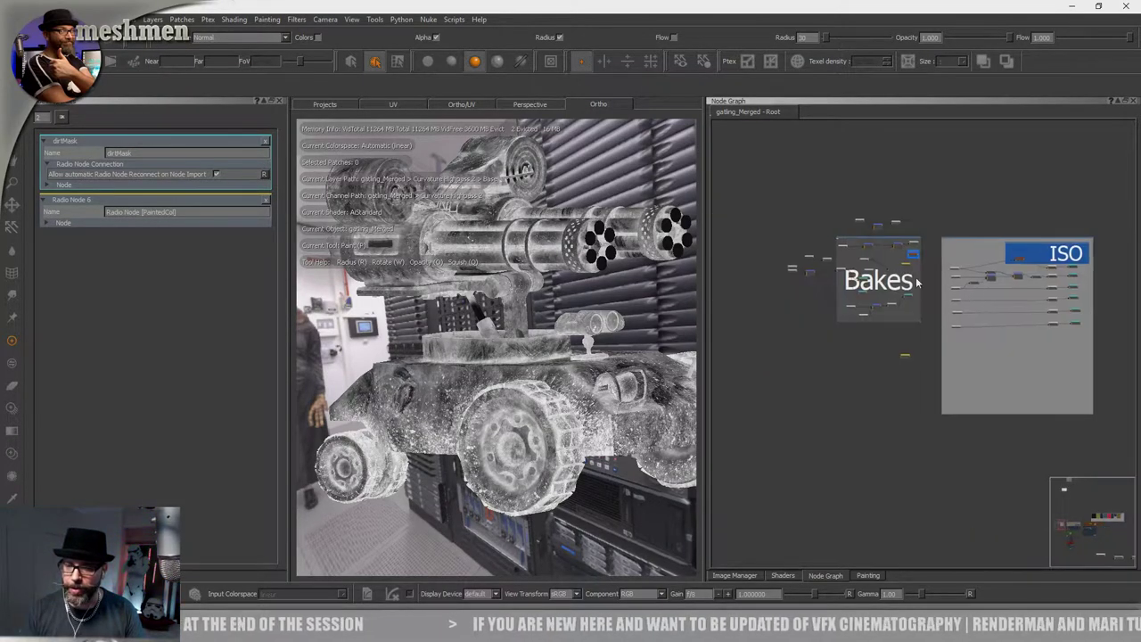
pyautogui.scroll(5, 916, 283)
pyautogui.scroll(-6, 893, 303)
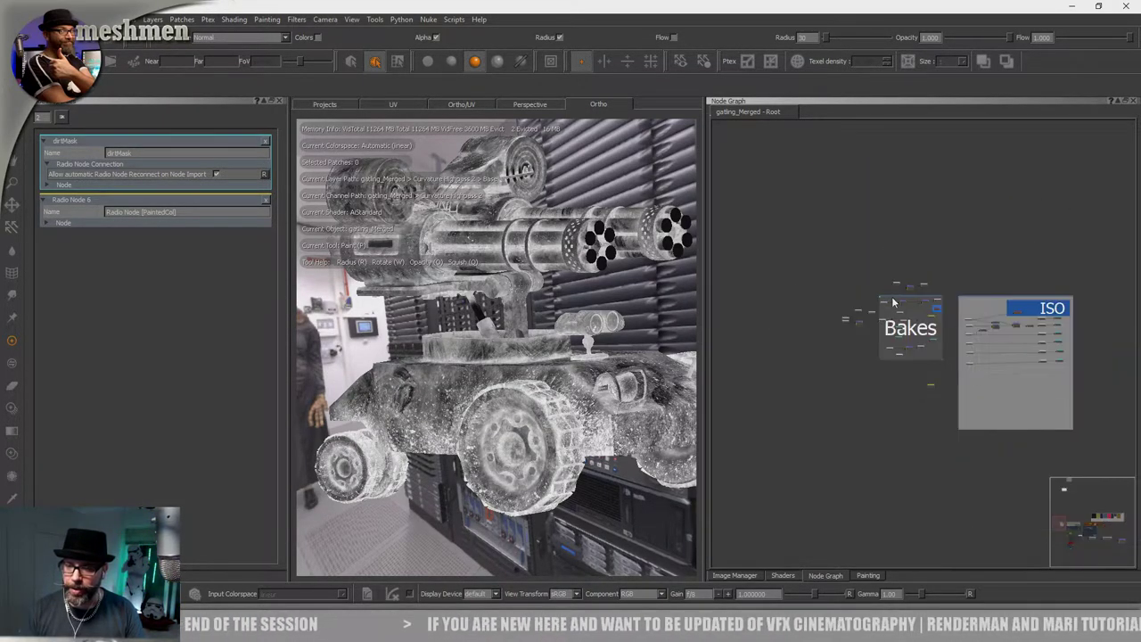
pyautogui.scroll(1, 895, 301)
pyautogui.scroll(3, 895, 303)
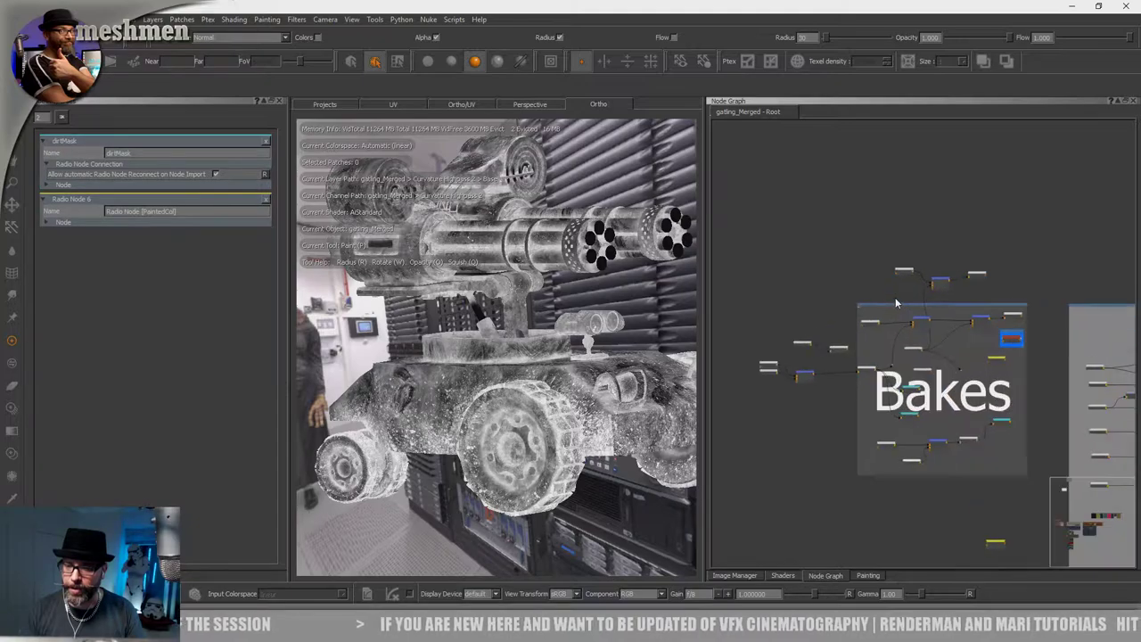
# Shift the Bakes backdrop slightly and space out the input nodes beside it, including Bottom Transparency and Paint.
pyautogui.moveTo(895, 302); pyautogui.dragTo(892, 304)
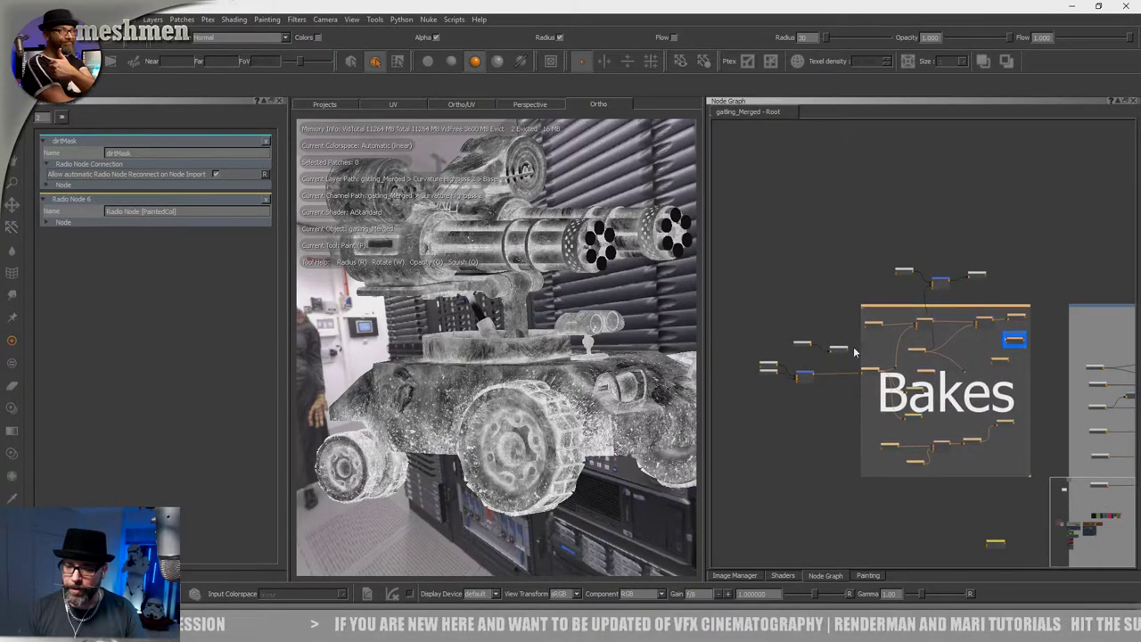
pyautogui.scroll(5, 766, 334)
pyautogui.moveTo(757, 333); pyautogui.dragTo(794, 348)
pyautogui.moveTo(775, 319); pyautogui.dragTo(918, 229, button='middle')
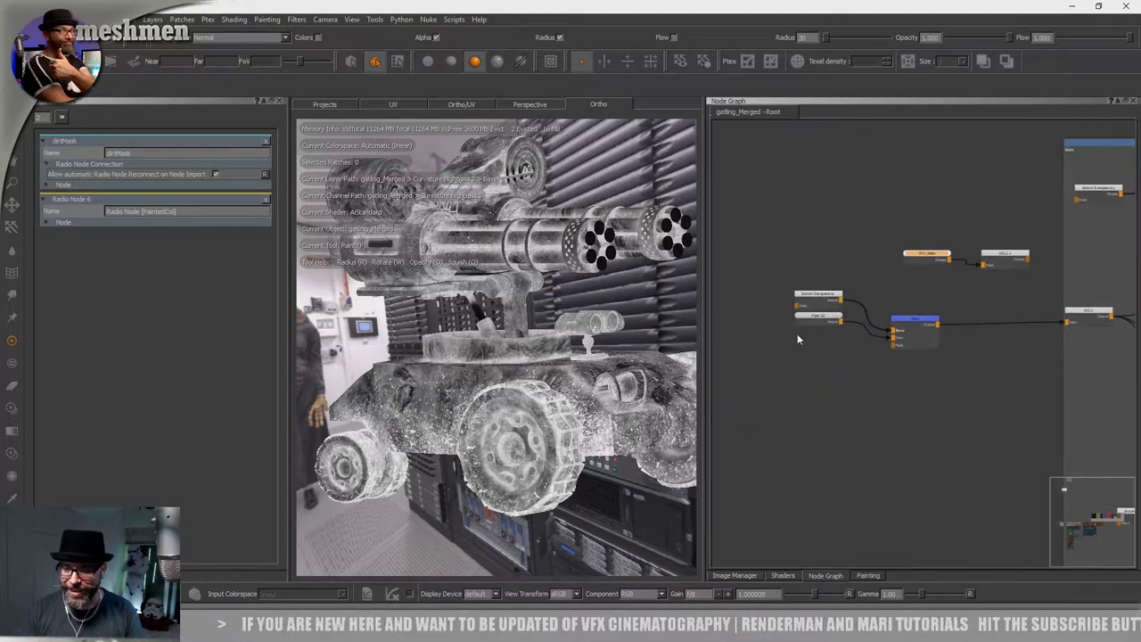
pyautogui.moveTo(808, 304); pyautogui.dragTo(801, 313)
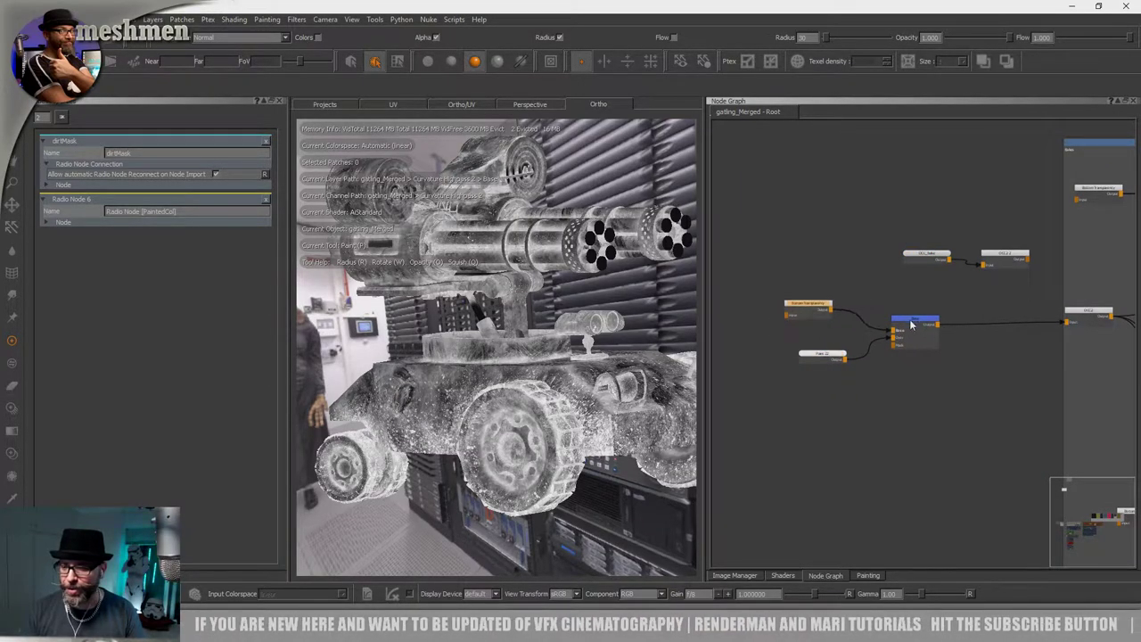
# Nudge the merge nodes and move the two teal occlusion nodes farther along inside the Bakes backdrop.
pyautogui.moveTo(911, 321); pyautogui.dragTo(915, 315)
pyautogui.moveTo(1098, 324); pyautogui.dragTo(933, 328, button='middle')
pyautogui.moveTo(911, 318)
pyautogui.mouseDown()
pyautogui.moveTo(928, 315)
pyautogui.moveTo(916, 319)
pyautogui.mouseUp()
pyautogui.moveTo(936, 324); pyautogui.dragTo(795, 325, button='middle')
pyautogui.moveTo(883, 372); pyautogui.dragTo(1004, 381)
pyautogui.moveTo(900, 438); pyautogui.dragTo(1042, 433)
pyautogui.moveTo(973, 357); pyautogui.dragTo(958, 356, button='middle')
# Line up the two teal occlusion nodes one above the other in the Bakes backdrop.
pyautogui.click(911, 319)
pyautogui.scroll(3, 1021, 359)
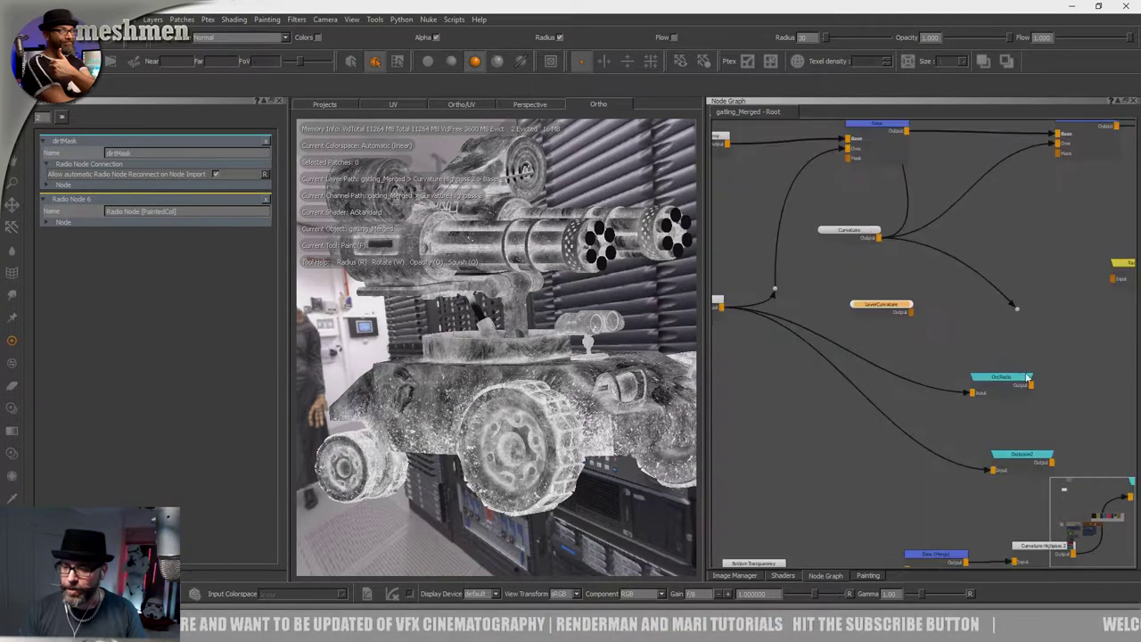
pyautogui.moveTo(1022, 383); pyautogui.dragTo(1038, 373)
pyautogui.moveTo(1029, 459); pyautogui.dragTo(1022, 459)
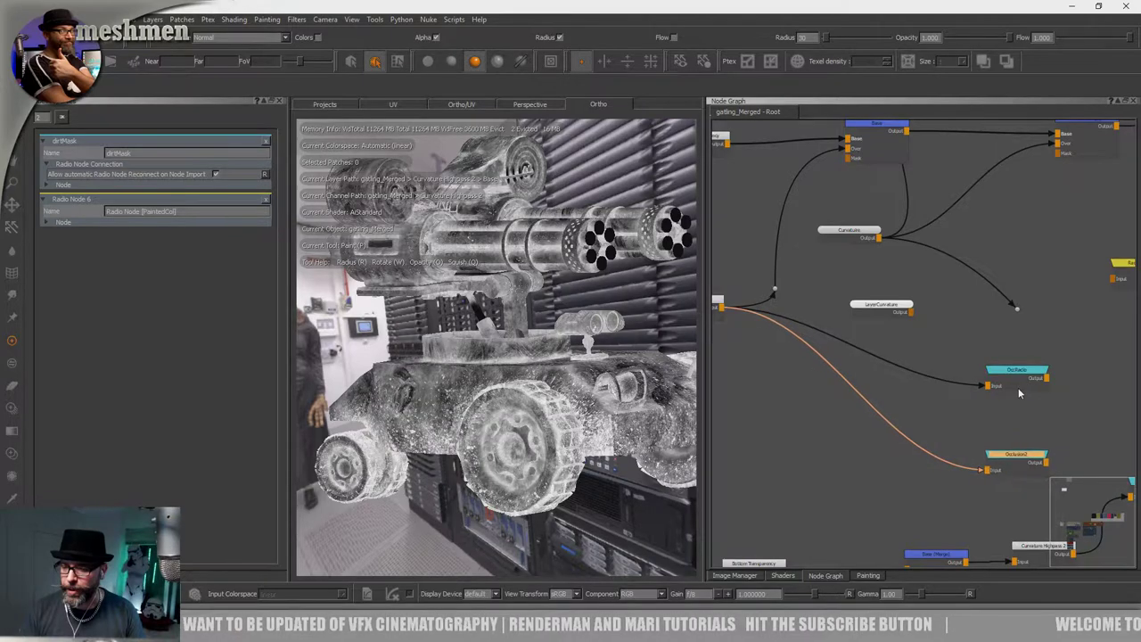
pyautogui.moveTo(1020, 377); pyautogui.dragTo(1013, 377)
# Move the loose connection dot closer to the Curvature node and reposition the yellow radio node and upper teal node in Bakes.
pyautogui.moveTo(925, 367); pyautogui.dragTo(760, 438, button='middle')
pyautogui.scroll(-2, 914, 317)
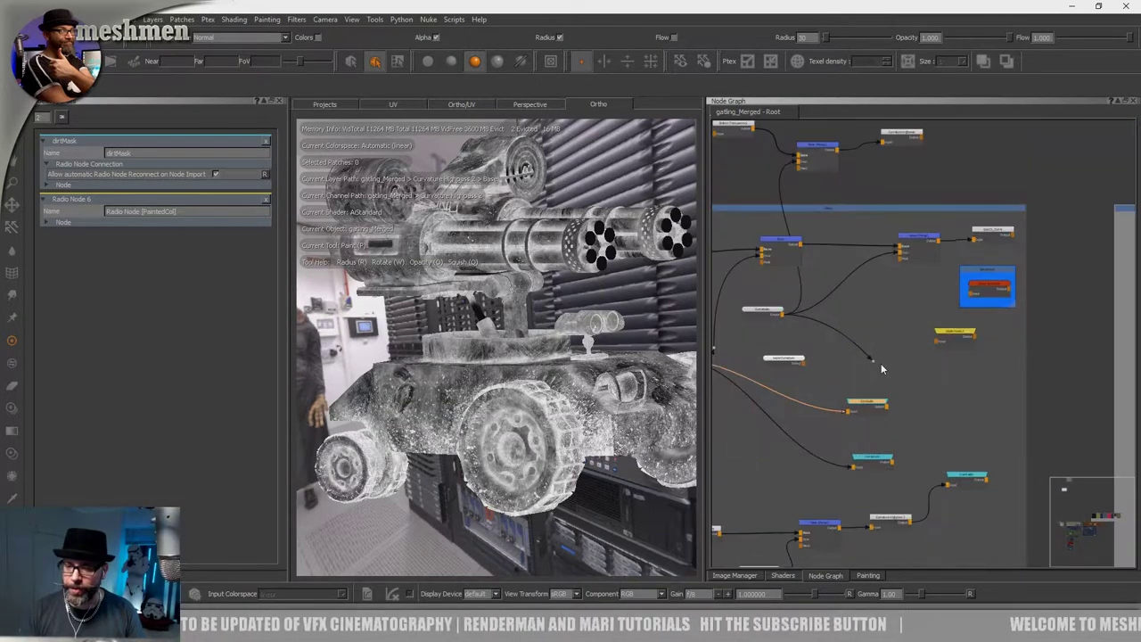
pyautogui.moveTo(876, 370); pyautogui.dragTo(873, 368)
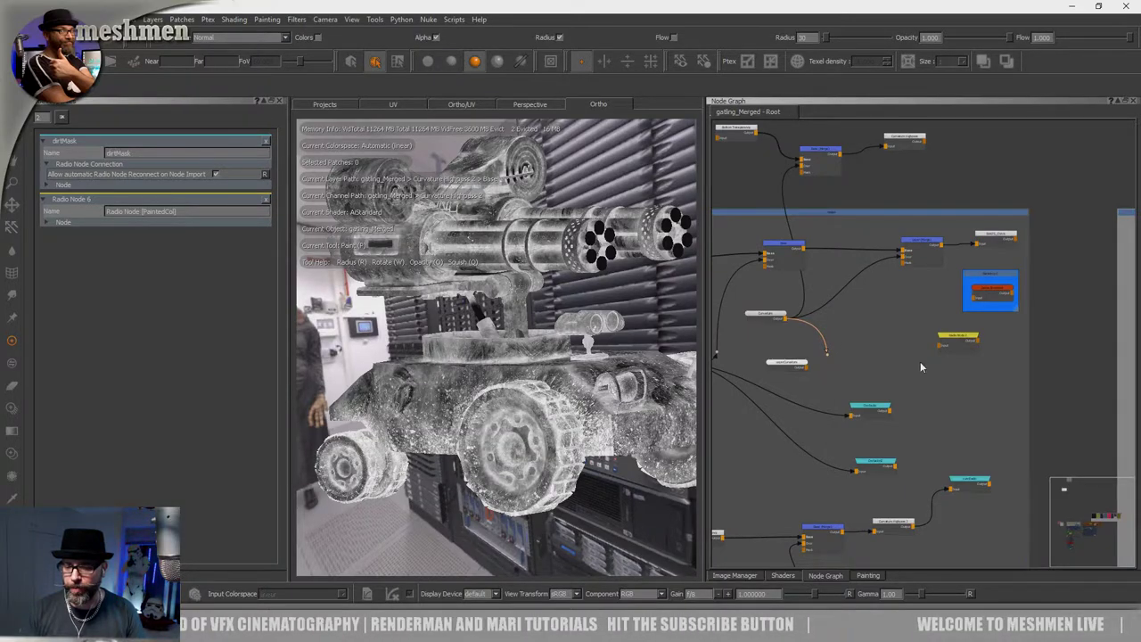
pyautogui.click(956, 344)
pyautogui.click(978, 340)
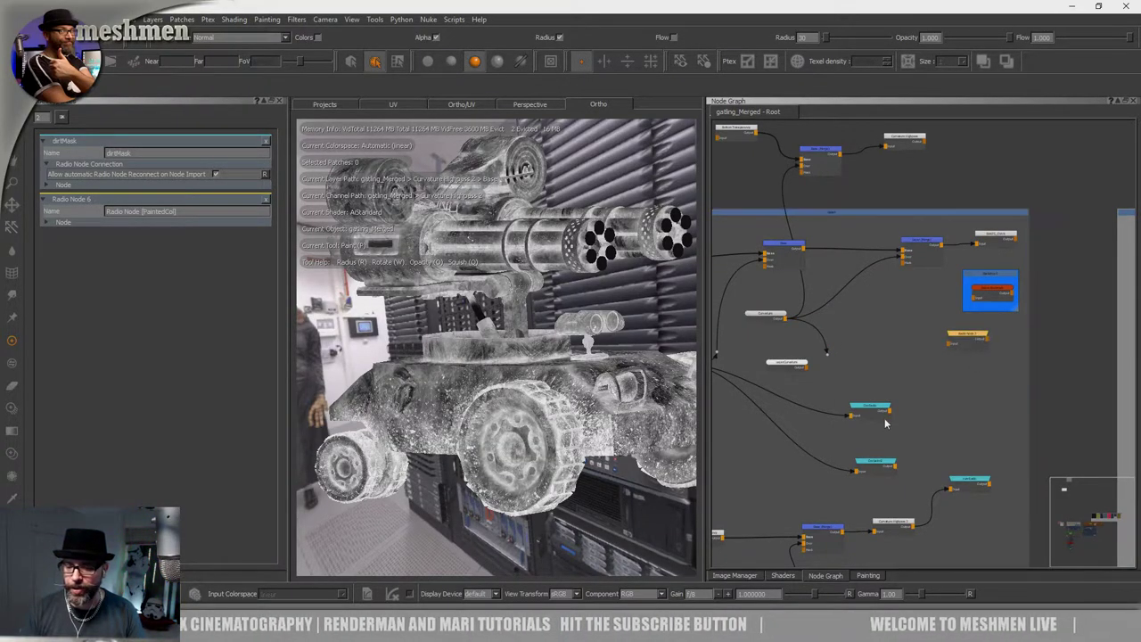
pyautogui.click(877, 409)
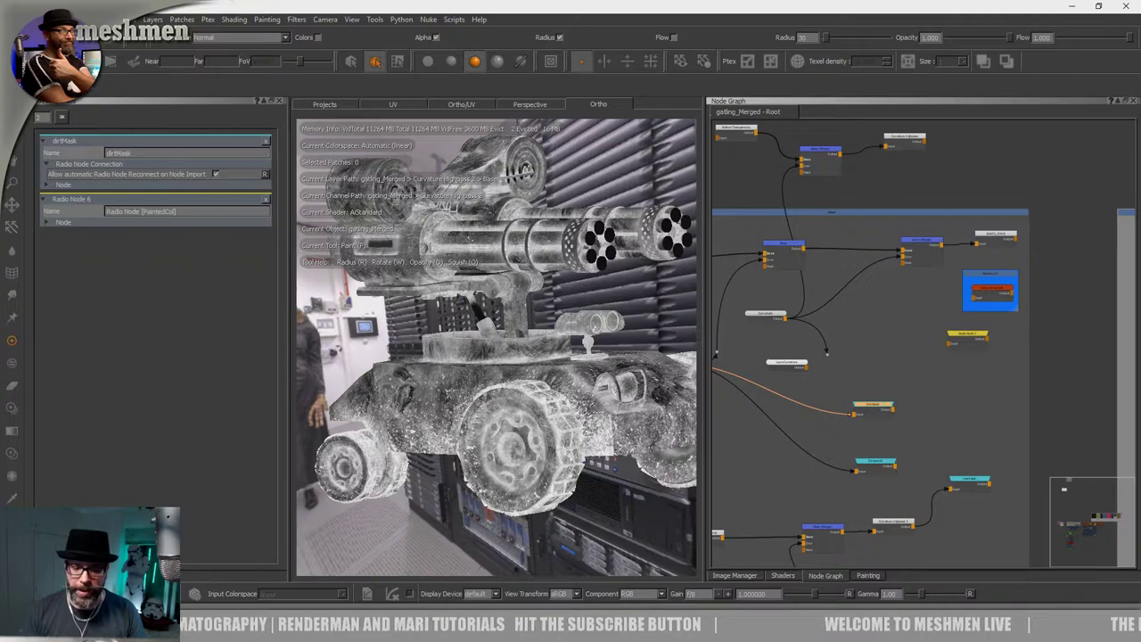
# Inspect the black-and-white dirt mask on the turret vehicle from several angles.
pyautogui.moveTo(588, 388)
pyautogui.keyDown('alt'); pyautogui.mouseDown()
pyautogui.moveTo(544, 397)
pyautogui.moveTo(606, 423)
pyautogui.moveTo(566, 429)
pyautogui.moveTo(593, 426)
pyautogui.moveTo(599, 448)
pyautogui.moveTo(590, 428)
pyautogui.moveTo(622, 435)
pyautogui.mouseUp(); pyautogui.keyUp('alt')
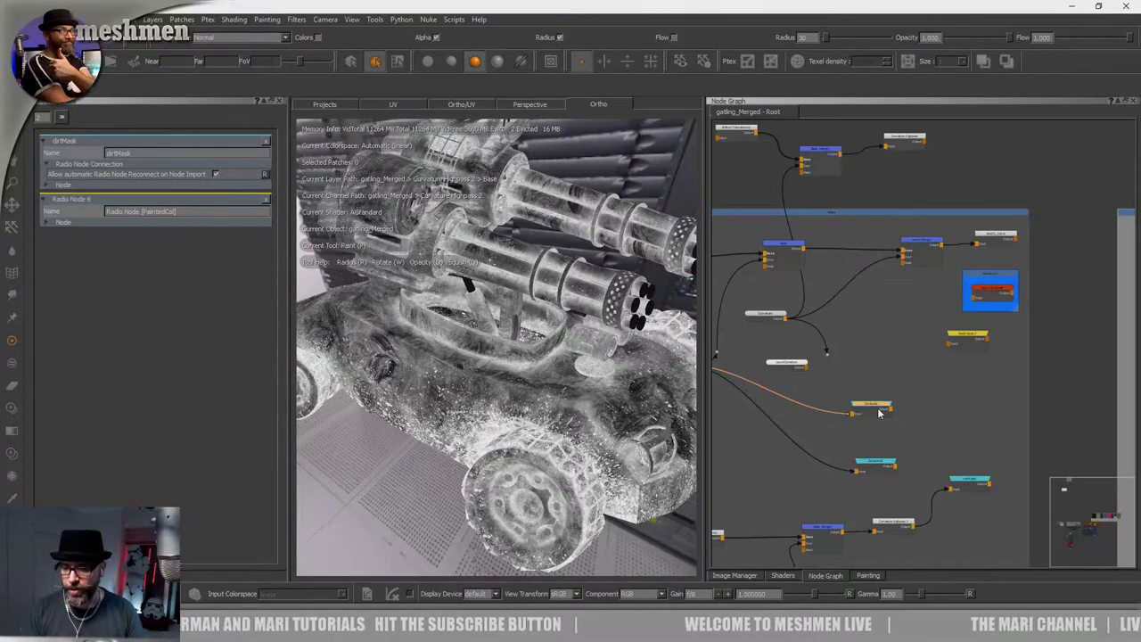
pyautogui.scroll(2, 878, 412)
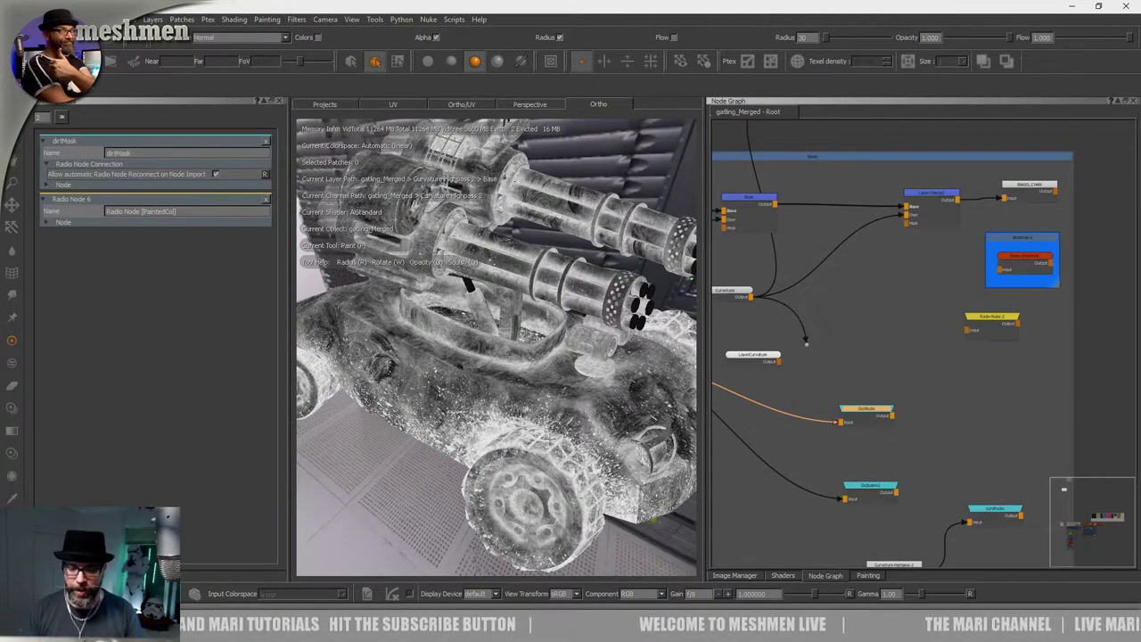
pyautogui.keyDown('alt'); pyautogui.moveTo(439, 393); pyautogui.dragTo(446, 356); pyautogui.keyUp('alt')
pyautogui.scroll(-3, 500, 374)
pyautogui.moveTo(871, 416); pyautogui.dragTo(874, 416)
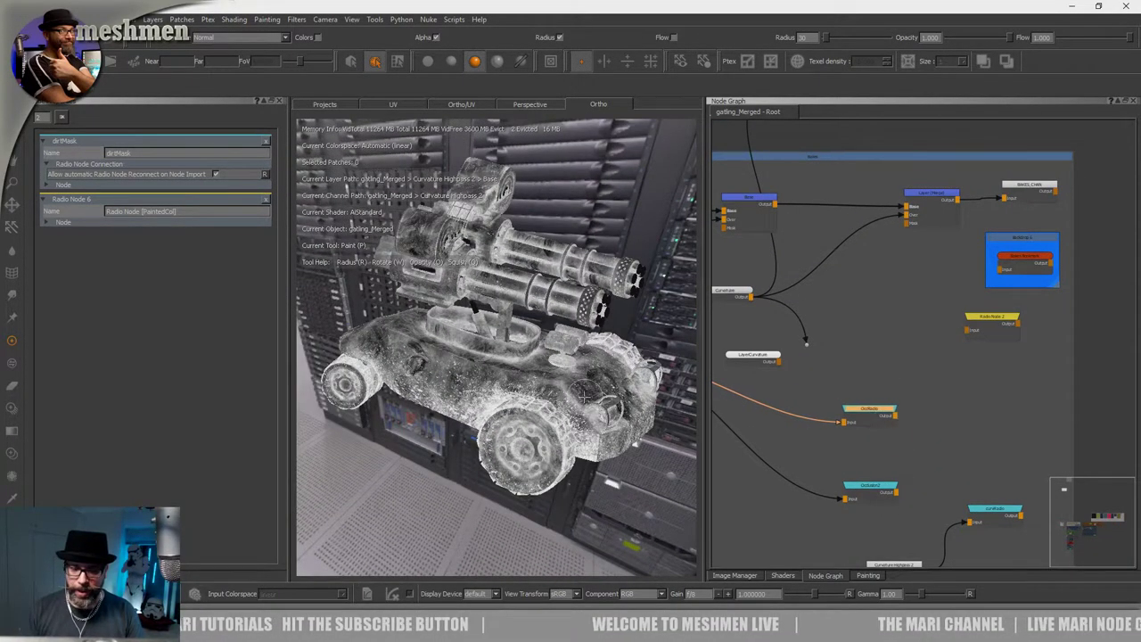
pyautogui.keyDown('alt'); pyautogui.moveTo(586, 392); pyautogui.dragTo(583, 401); pyautogui.keyUp('alt')
pyautogui.scroll(-5, 898, 417)
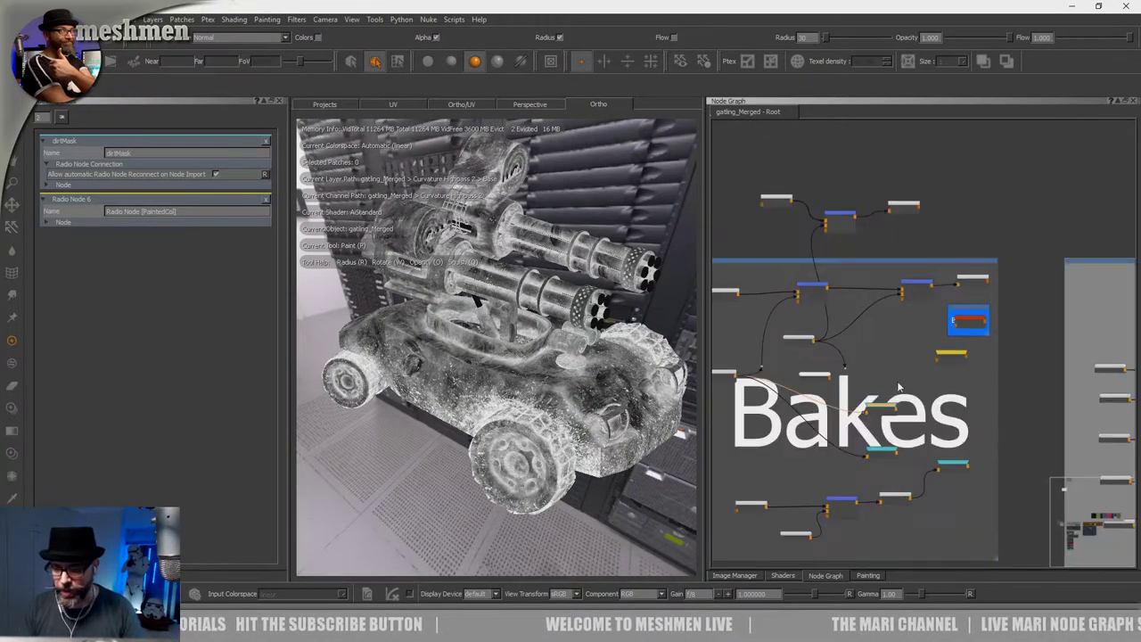
# Preview the topmost teal mask node of the ISO group on the vehicle and view it from another angle.
pyautogui.scroll(5, 885, 344)
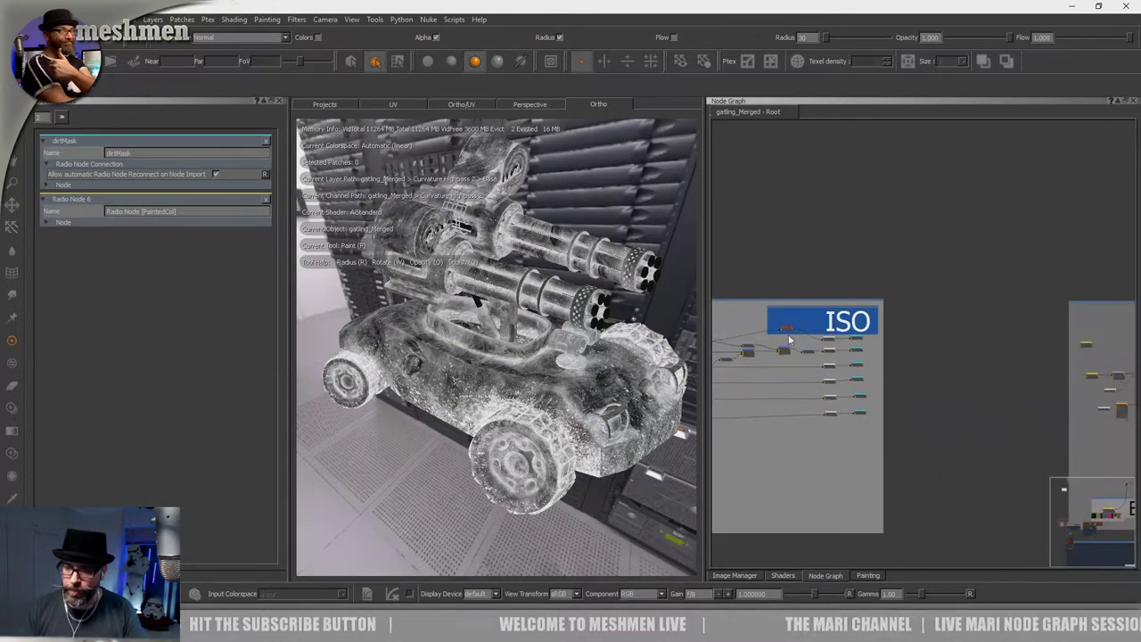
pyautogui.scroll(1, 1016, 350)
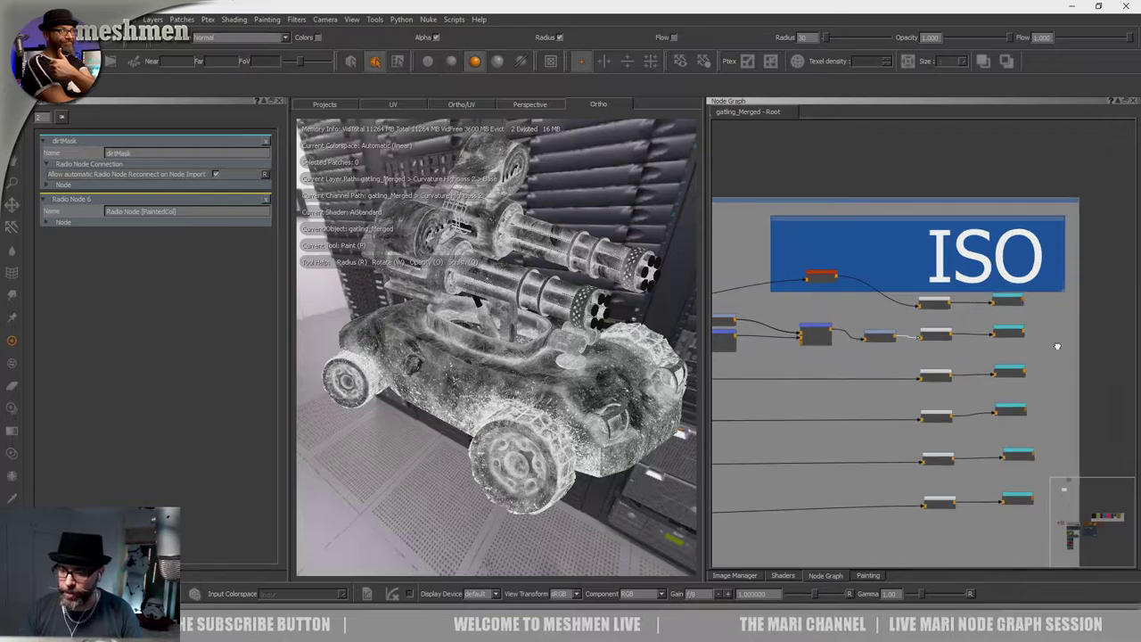
pyautogui.moveTo(1022, 316); pyautogui.dragTo(947, 265, button='middle')
pyautogui.scroll(2, 927, 261)
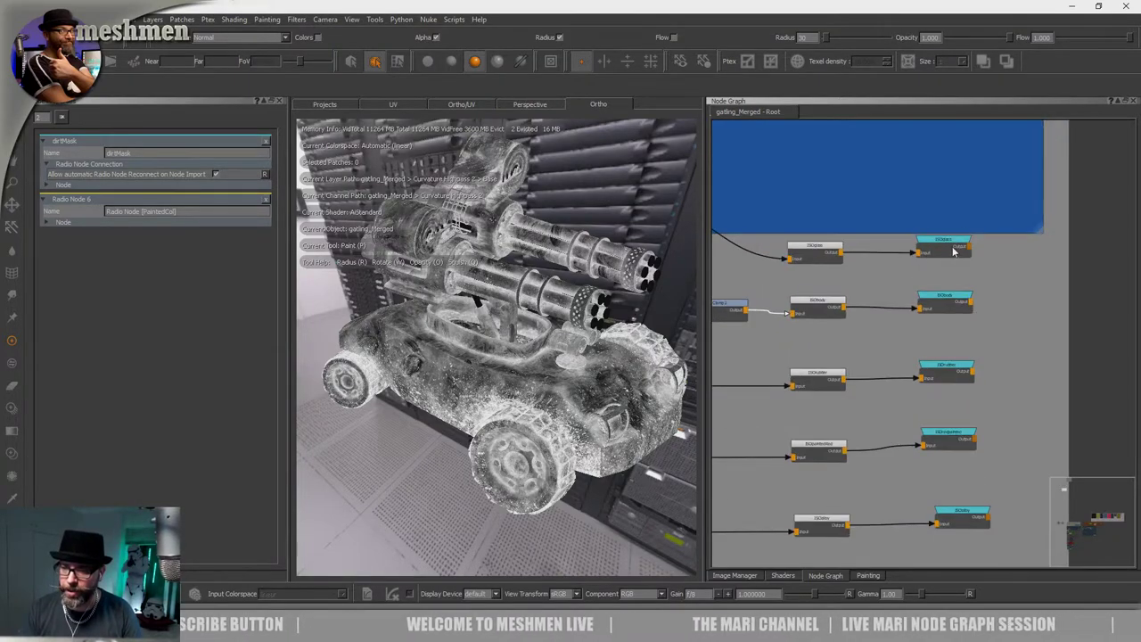
pyautogui.click(952, 250)
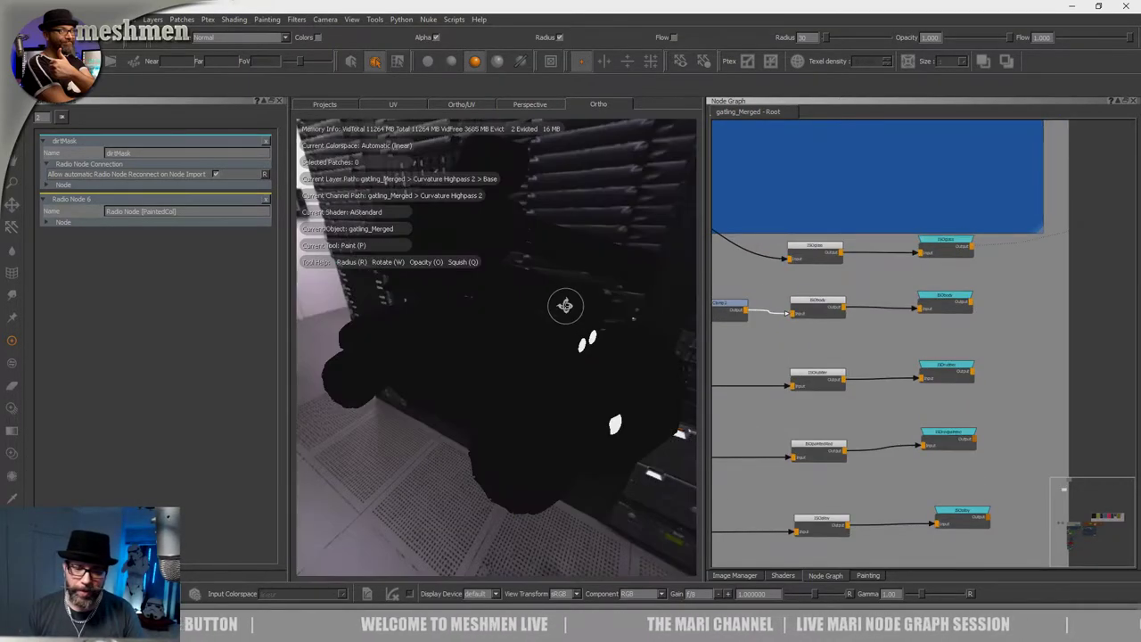
pyautogui.keyDown('alt'); pyautogui.moveTo(565, 303); pyautogui.dragTo(606, 351); pyautogui.keyUp('alt')
# Preview the second through fifth teal mask nodes of the ISO group on the vehicle, one after another.
pyautogui.click(945, 297)
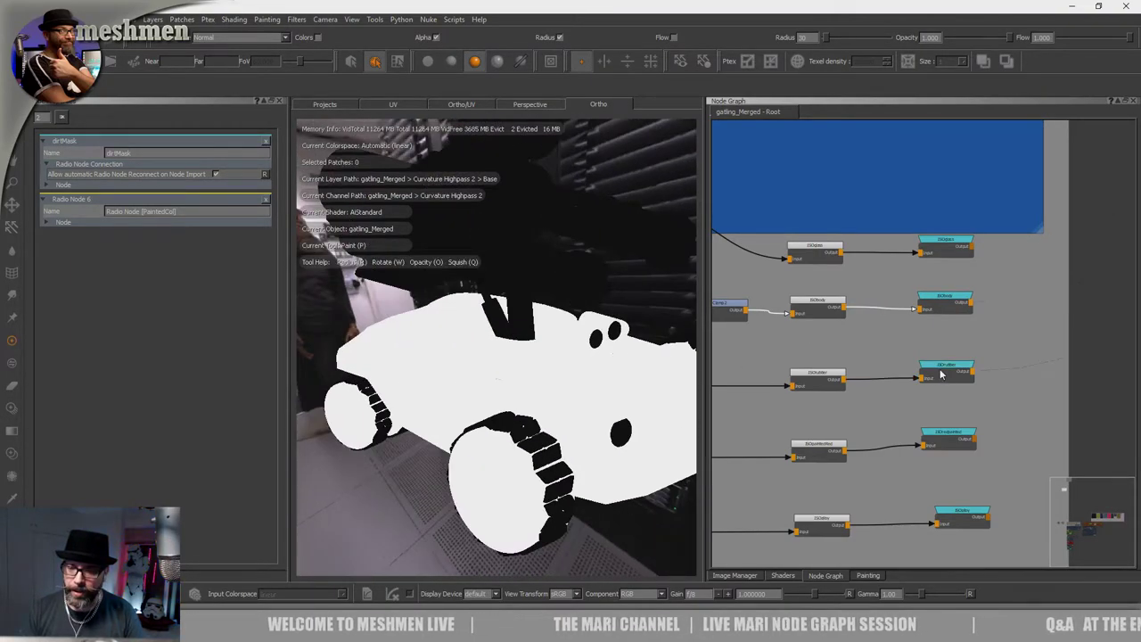
pyautogui.moveTo(476, 357)
pyautogui.keyDown('alt'); pyautogui.mouseDown()
pyautogui.moveTo(555, 384)
pyautogui.moveTo(560, 398)
pyautogui.moveTo(487, 330)
pyautogui.moveTo(495, 417)
pyautogui.moveTo(489, 410)
pyautogui.mouseUp(); pyautogui.keyUp('alt')
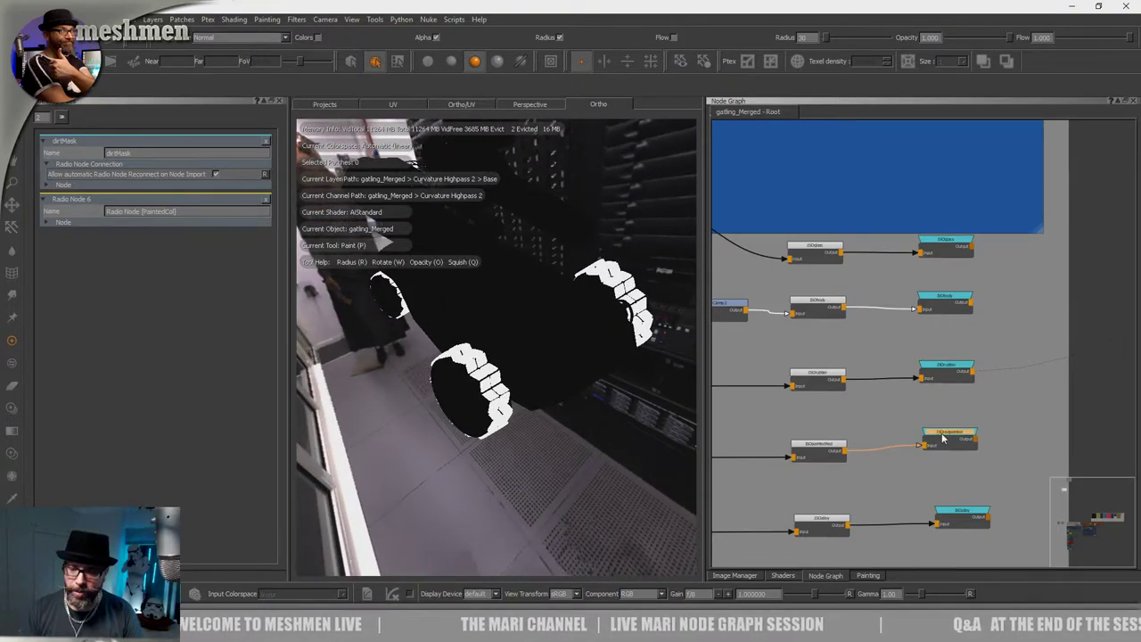
pyautogui.click(942, 438)
pyautogui.keyDown('alt'); pyautogui.moveTo(572, 424); pyautogui.dragTo(615, 428); pyautogui.keyUp('alt')
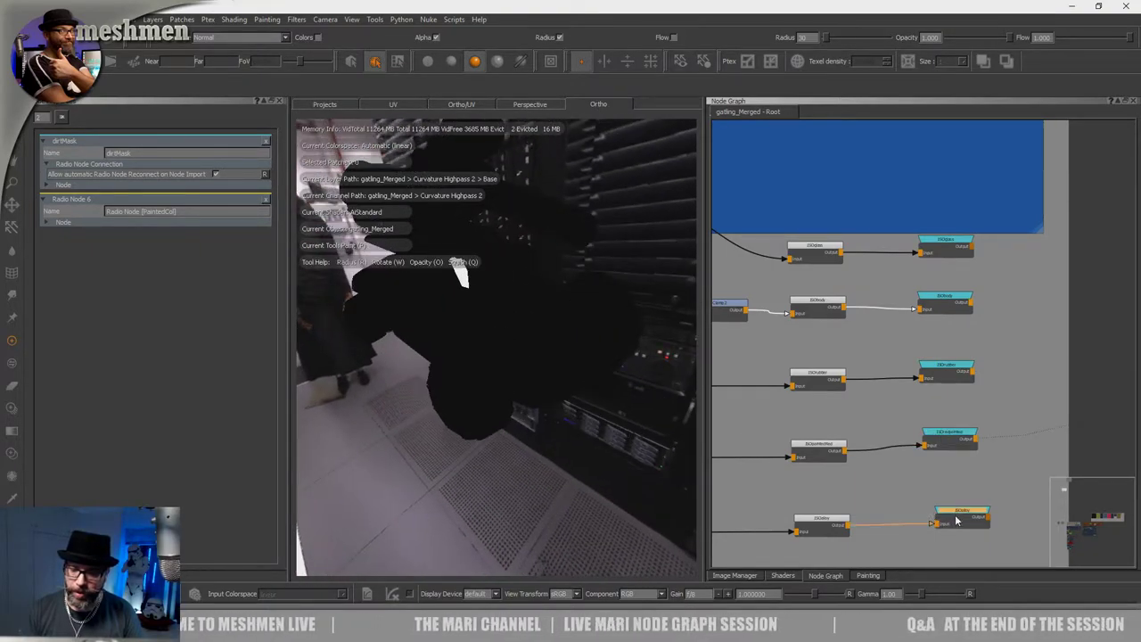
pyautogui.keyDown('alt'); pyautogui.moveTo(541, 425); pyautogui.dragTo(499, 429); pyautogui.keyUp('alt')
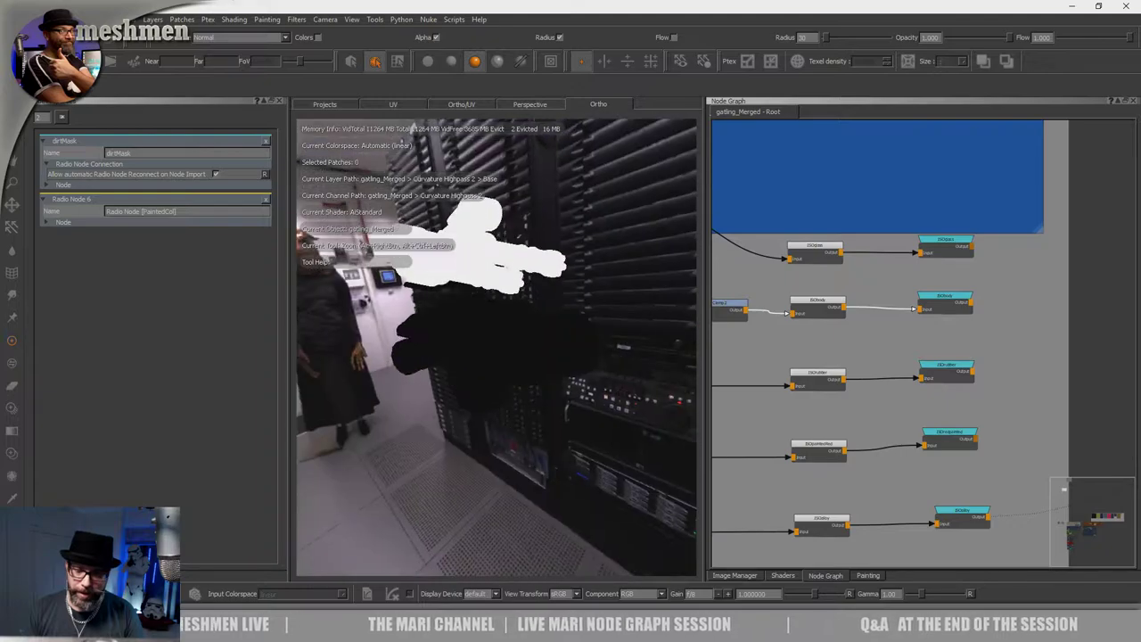
# Preview the bottommost teal mask node of the ISO group on the vehicle from different angles.
pyautogui.scroll(-3, 990, 416)
pyautogui.moveTo(956, 276); pyautogui.dragTo(933, 132, button='middle')
pyautogui.click(950, 390)
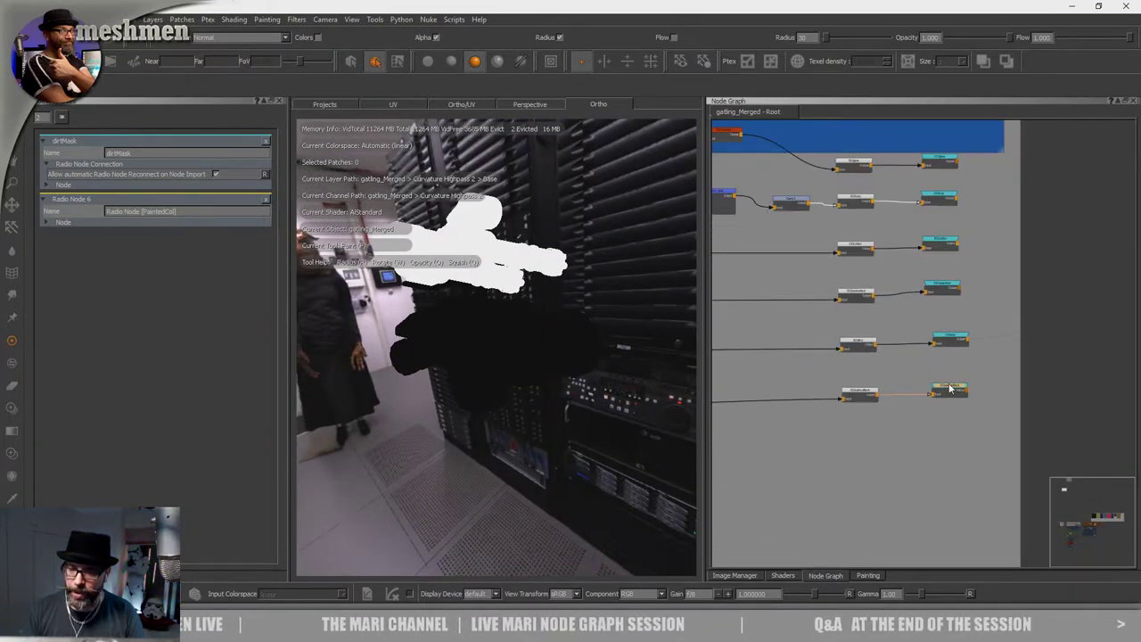
pyautogui.keyDown('alt'); pyautogui.moveTo(547, 353); pyautogui.dragTo(568, 359); pyautogui.keyUp('alt')
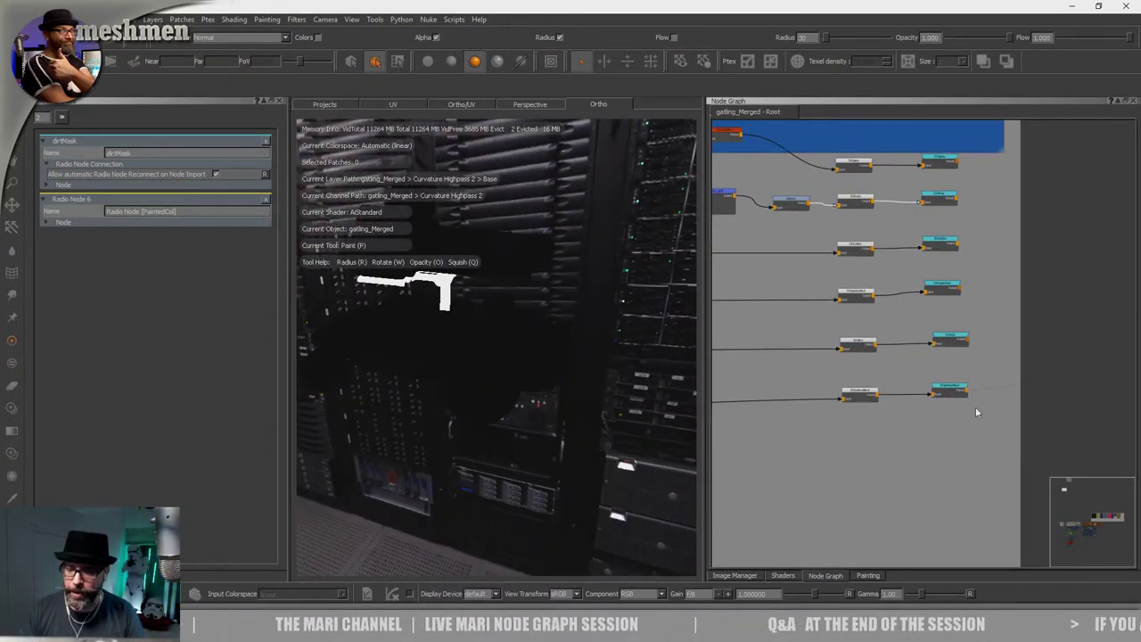
pyautogui.click(942, 392)
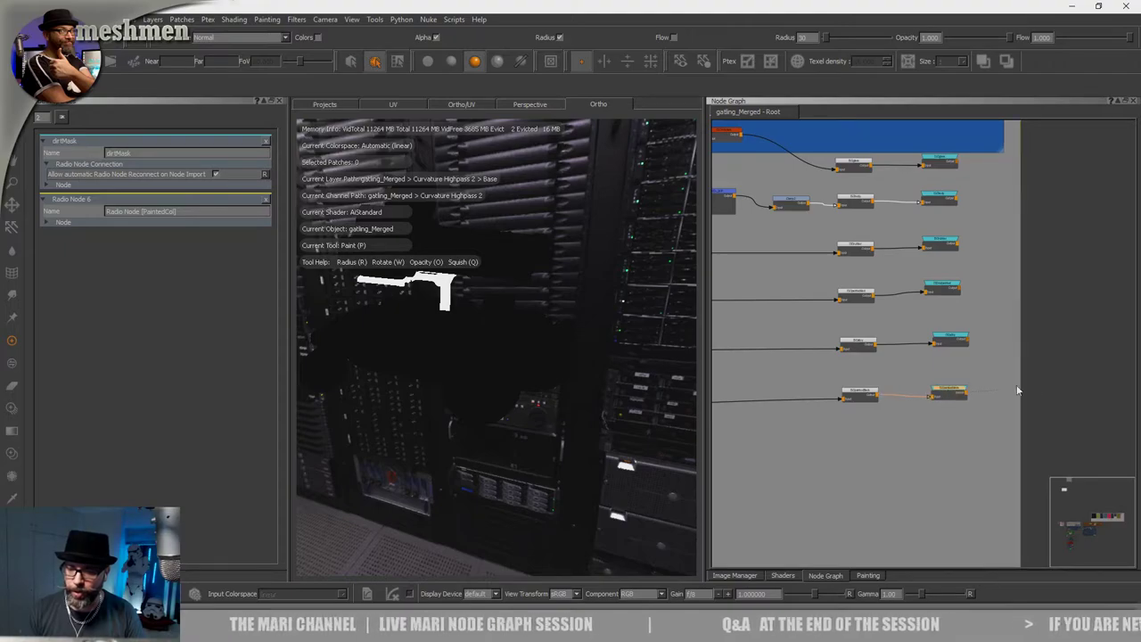
pyautogui.keyDown('alt'); pyautogui.moveTo(504, 331); pyautogui.dragTo(525, 338); pyautogui.keyUp('alt')
# Examine the gun mount's isolation mask up close and review the layout of the whole ISO group.
pyautogui.scroll(-5, 1009, 336)
pyautogui.moveTo(1010, 335); pyautogui.dragTo(974, 348, button='middle')
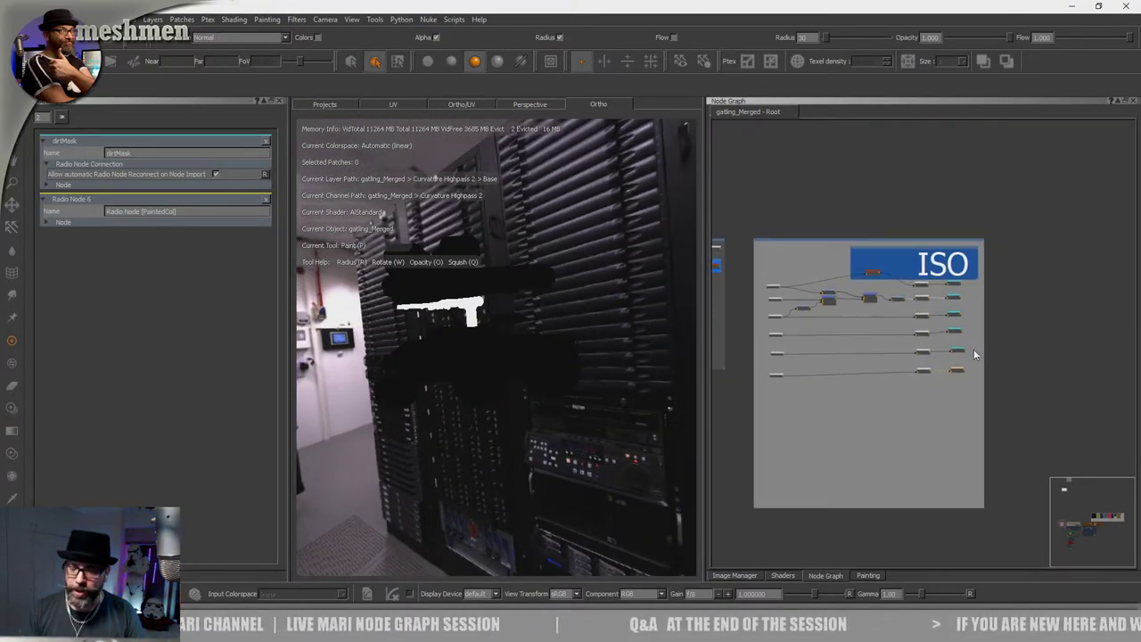
pyautogui.keyDown('alt'); pyautogui.moveTo(556, 387); pyautogui.dragTo(491, 400); pyautogui.keyUp('alt')
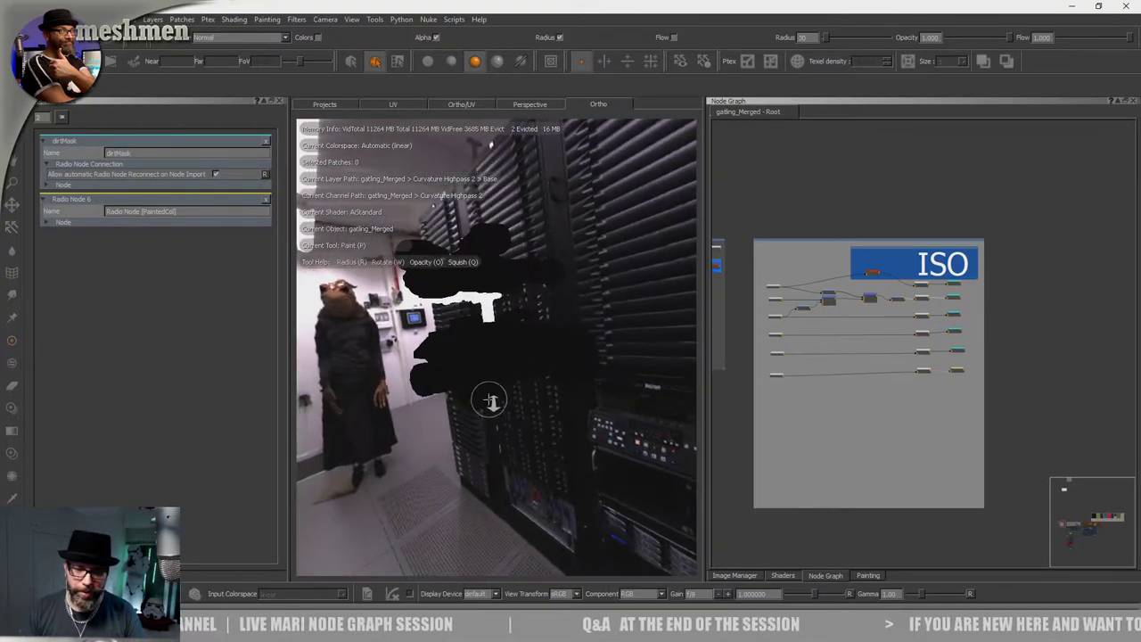
pyautogui.scroll(-5, 914, 366)
pyautogui.scroll(3, 880, 381)
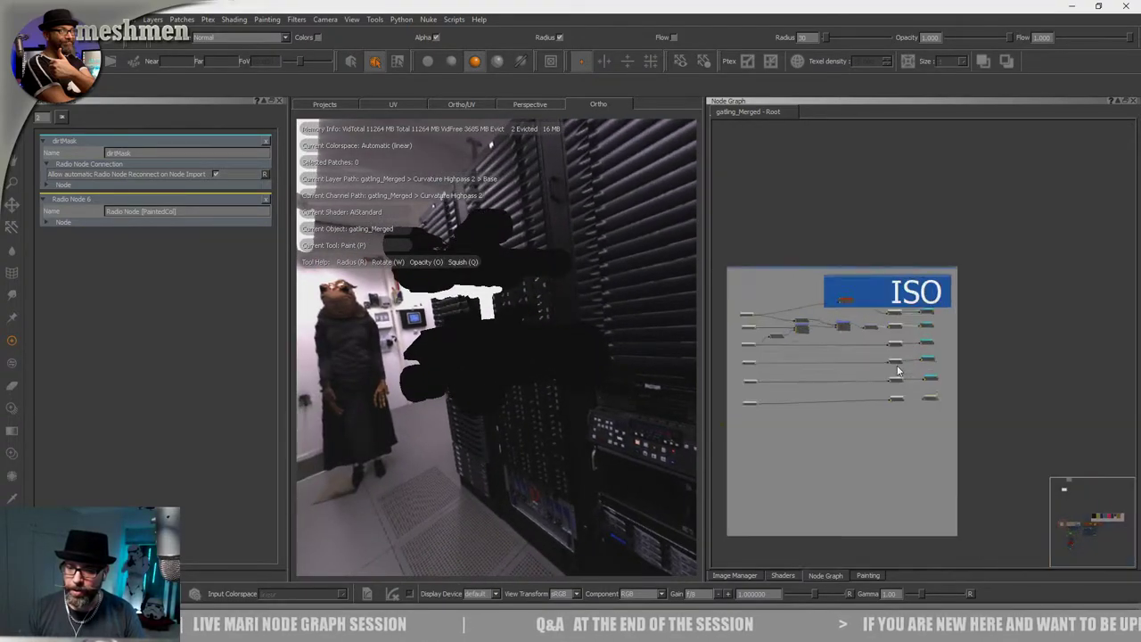
pyautogui.keyDown('alt'); pyautogui.moveTo(560, 339); pyautogui.dragTo(541, 339); pyautogui.keyUp('alt')
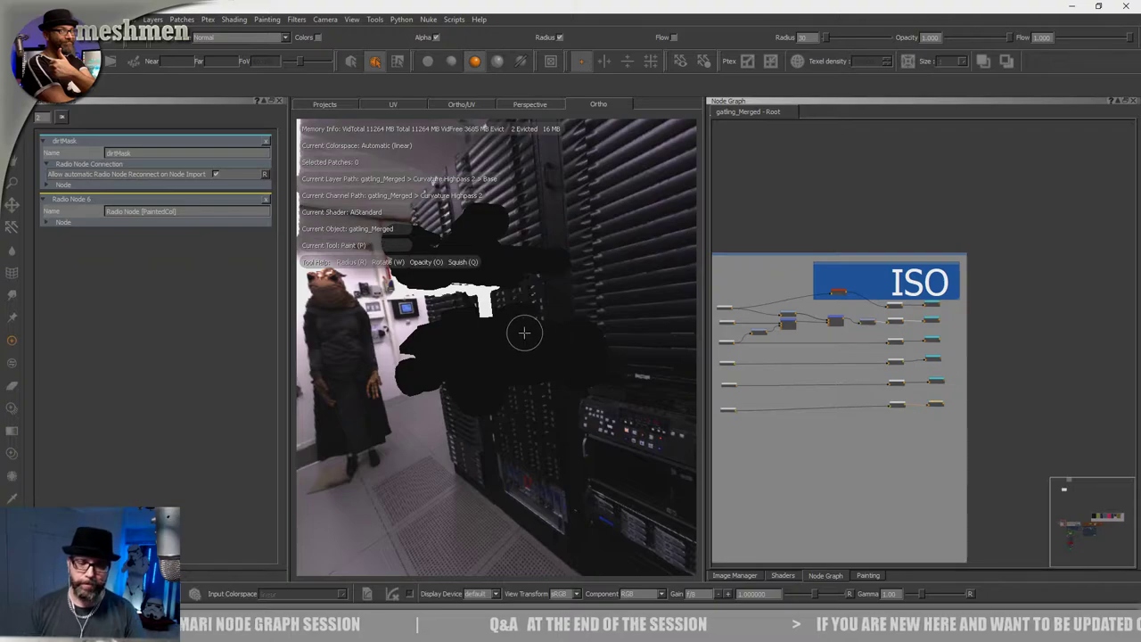
pyautogui.moveTo(522, 330)
pyautogui.keyDown('alt'); pyautogui.mouseDown(button='right')
pyautogui.moveTo(514, 326)
pyautogui.moveTo(513, 346)
pyautogui.moveTo(543, 339)
pyautogui.moveTo(522, 351)
pyautogui.moveTo(524, 369)
pyautogui.moveTo(499, 369)
pyautogui.mouseUp(button='right'); pyautogui.keyUp('alt')
pyautogui.press('p')
pyautogui.moveTo(502, 367)
pyautogui.keyDown('alt'); pyautogui.mouseDown()
pyautogui.moveTo(529, 360)
pyautogui.moveTo(508, 331)
pyautogui.moveTo(542, 337)
pyautogui.moveTo(507, 377)
pyautogui.moveTo(494, 375)
pyautogui.moveTo(511, 390)
pyautogui.moveTo(577, 390)
pyautogui.moveTo(615, 362)
pyautogui.mouseUp(); pyautogui.keyUp('alt')
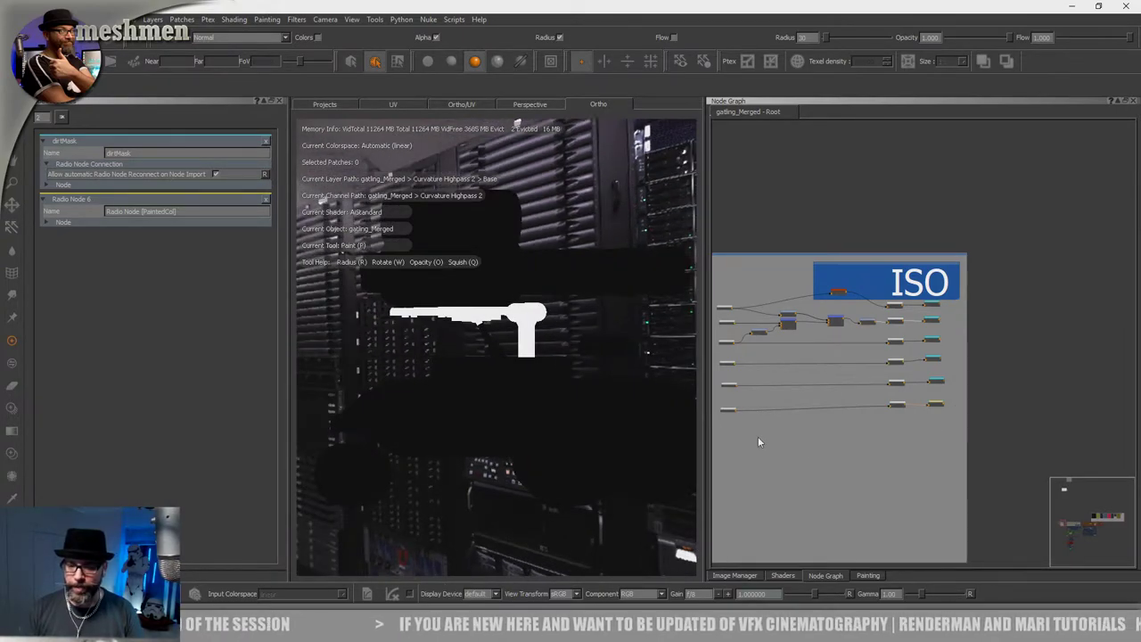
pyautogui.moveTo(739, 447); pyautogui.dragTo(795, 409, button='middle')
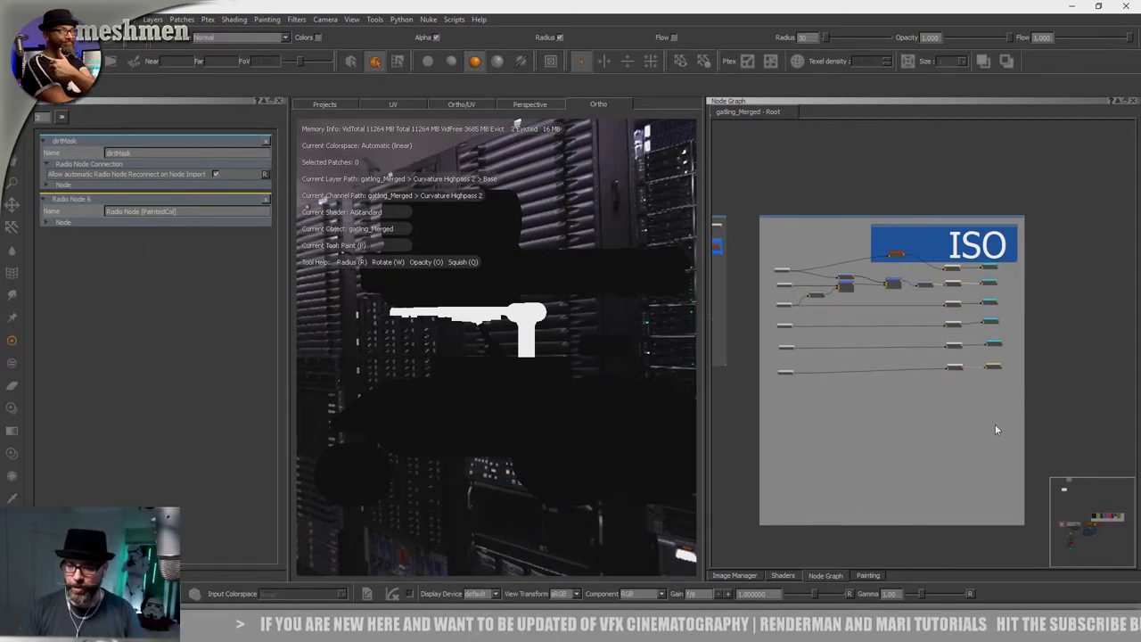
pyautogui.scroll(2, 1025, 314)
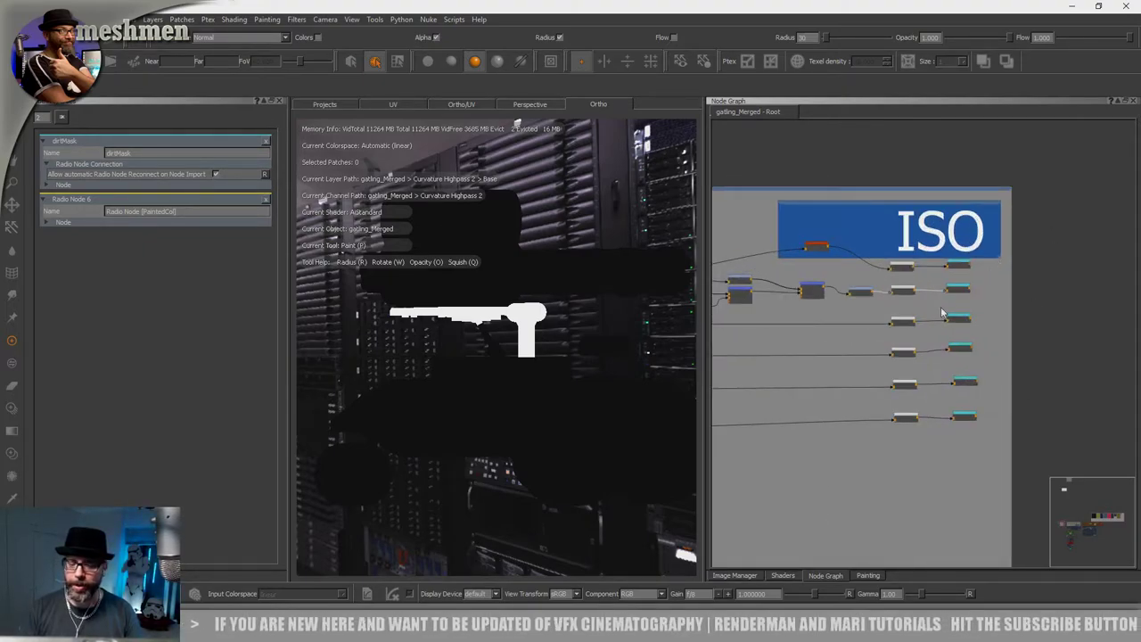
# View the gun mount mask from other angles and widen the node graph area slightly.
pyautogui.moveTo(590, 339)
pyautogui.keyDown('alt'); pyautogui.mouseDown()
pyautogui.moveTo(525, 377)
pyautogui.moveTo(510, 373)
pyautogui.mouseUp(); pyautogui.keyUp('alt')
pyautogui.keyDown('alt'); pyautogui.moveTo(510, 373); pyautogui.dragTo(520, 394, button='right'); pyautogui.keyUp('alt')
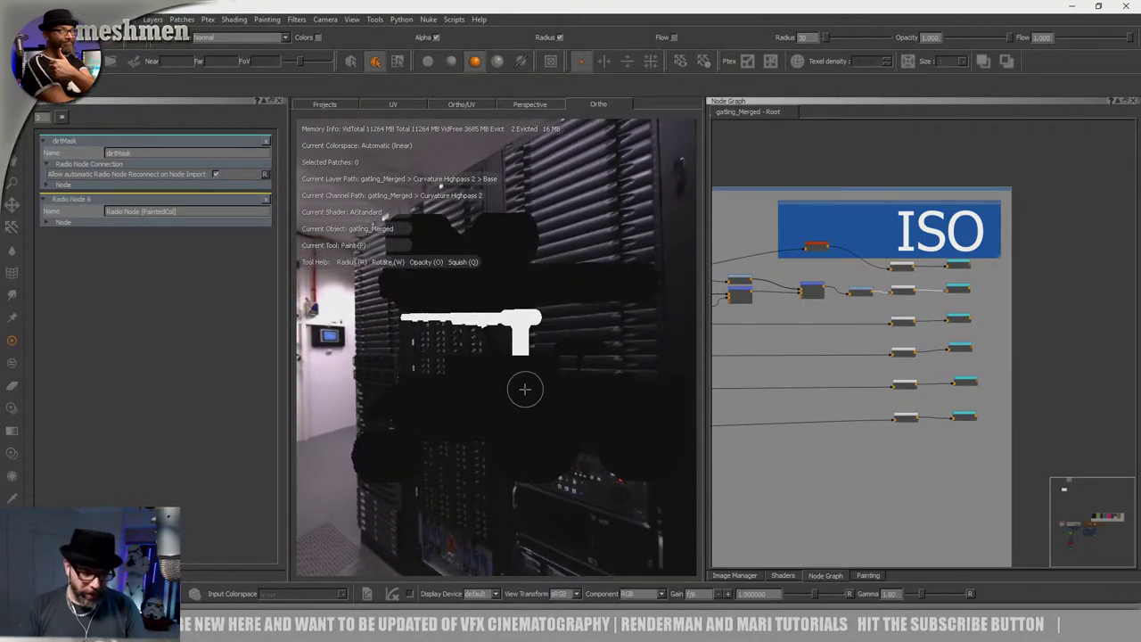
pyautogui.keyDown('alt'); pyautogui.moveTo(521, 378); pyautogui.dragTo(515, 383); pyautogui.keyUp('alt')
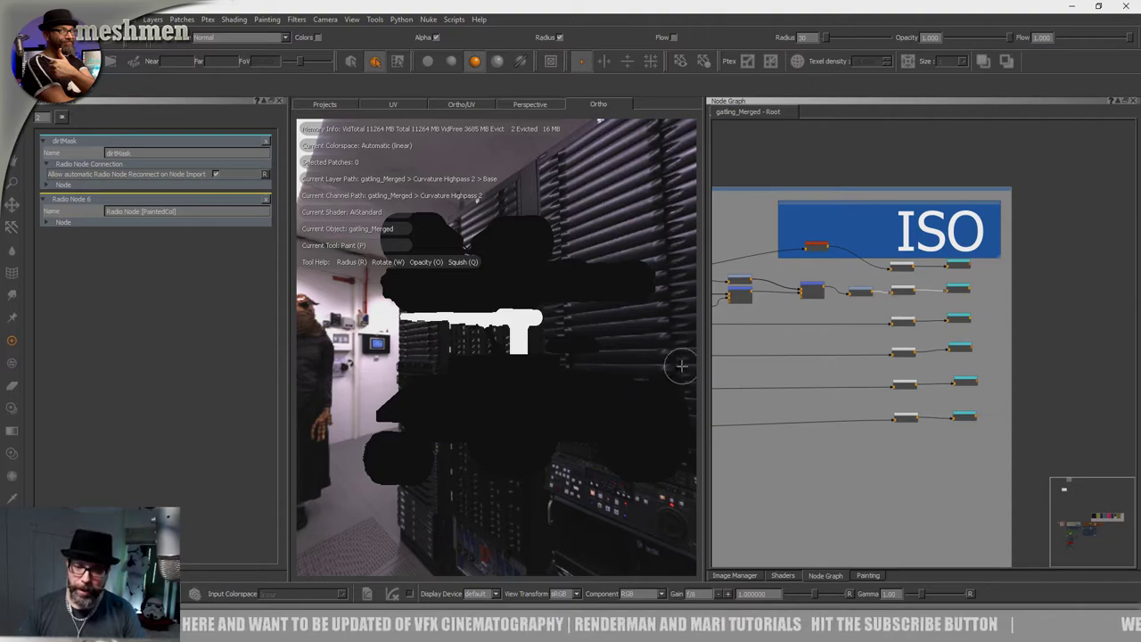
pyautogui.moveTo(703, 357); pyautogui.dragTo(674, 359)
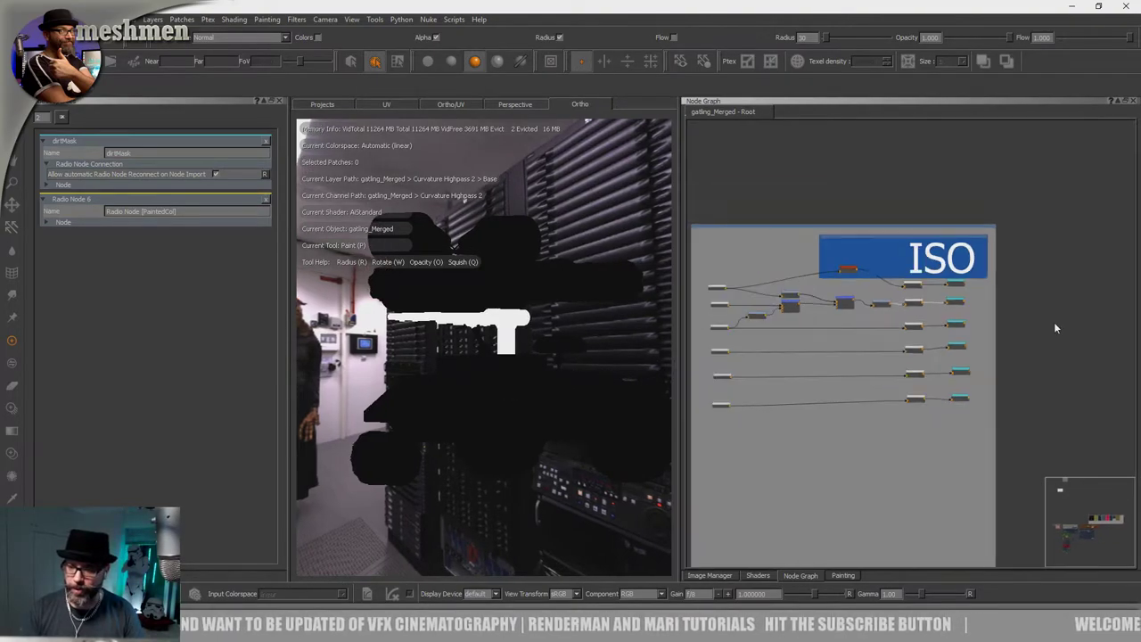
# Look through the graph from the ISO group past Met Mask and Dirtmask to the mask nodes below the material groups.
pyautogui.scroll(-5, 1053, 327)
pyautogui.moveTo(1052, 321); pyautogui.dragTo(712, 324, button='middle')
pyautogui.scroll(2, 738, 336)
pyautogui.moveTo(1028, 385); pyautogui.dragTo(867, 354, button='middle')
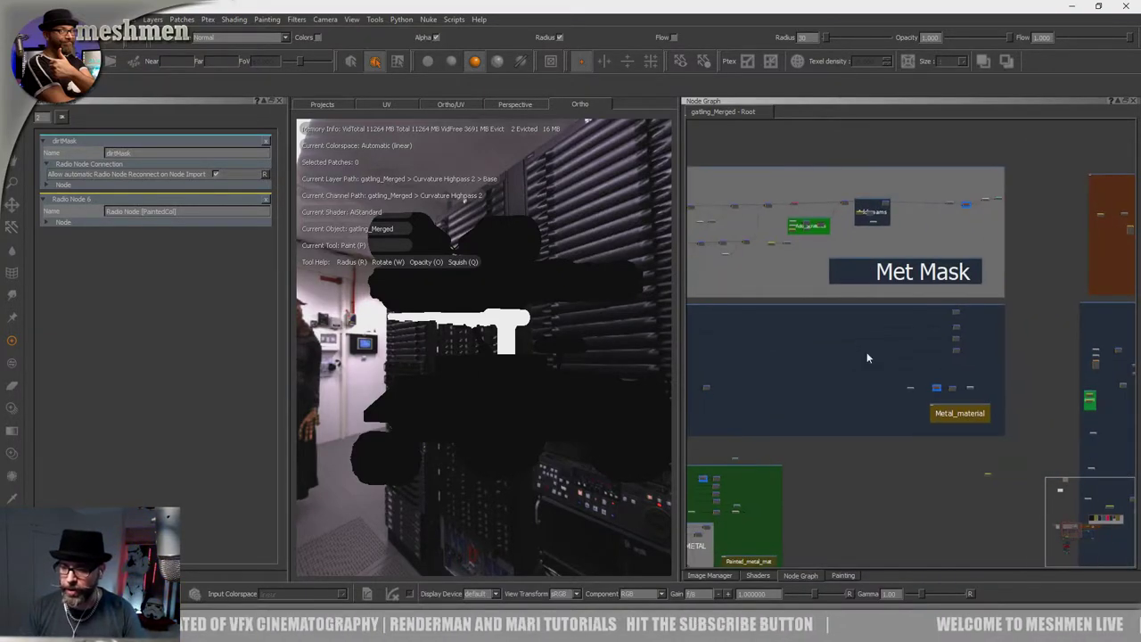
pyautogui.scroll(-2, 943, 405)
pyautogui.moveTo(935, 361); pyautogui.dragTo(716, 358, button='middle')
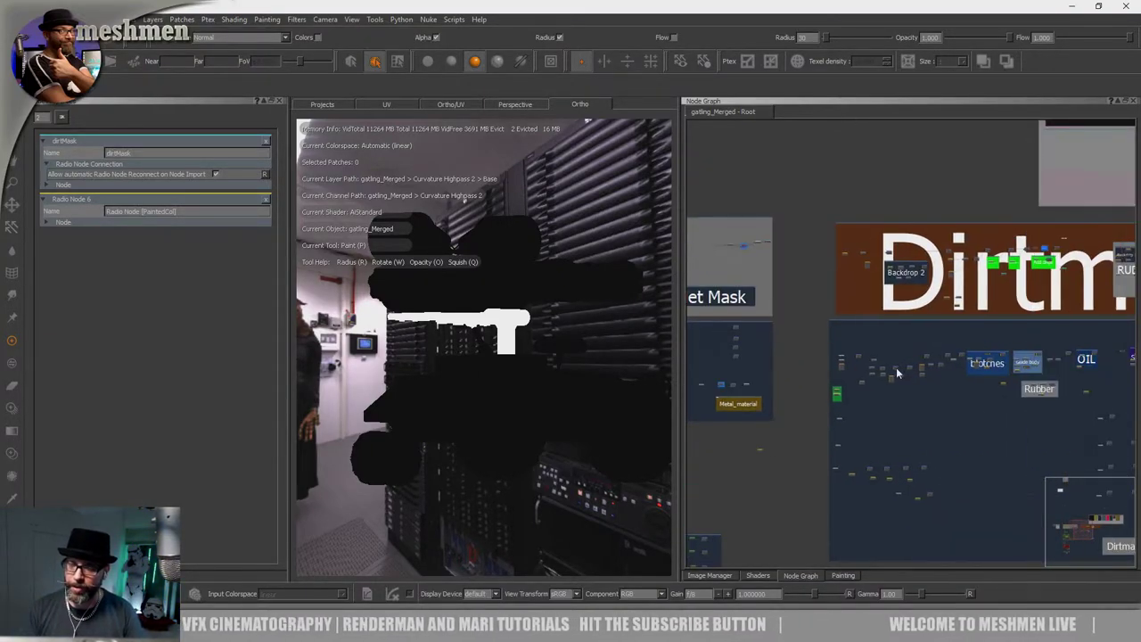
pyautogui.moveTo(898, 373); pyautogui.dragTo(710, 373, button='middle')
pyautogui.moveTo(973, 366); pyautogui.dragTo(754, 475, button='middle')
pyautogui.moveTo(932, 412); pyautogui.dragTo(864, 457, button='middle')
pyautogui.scroll(9, 899, 302)
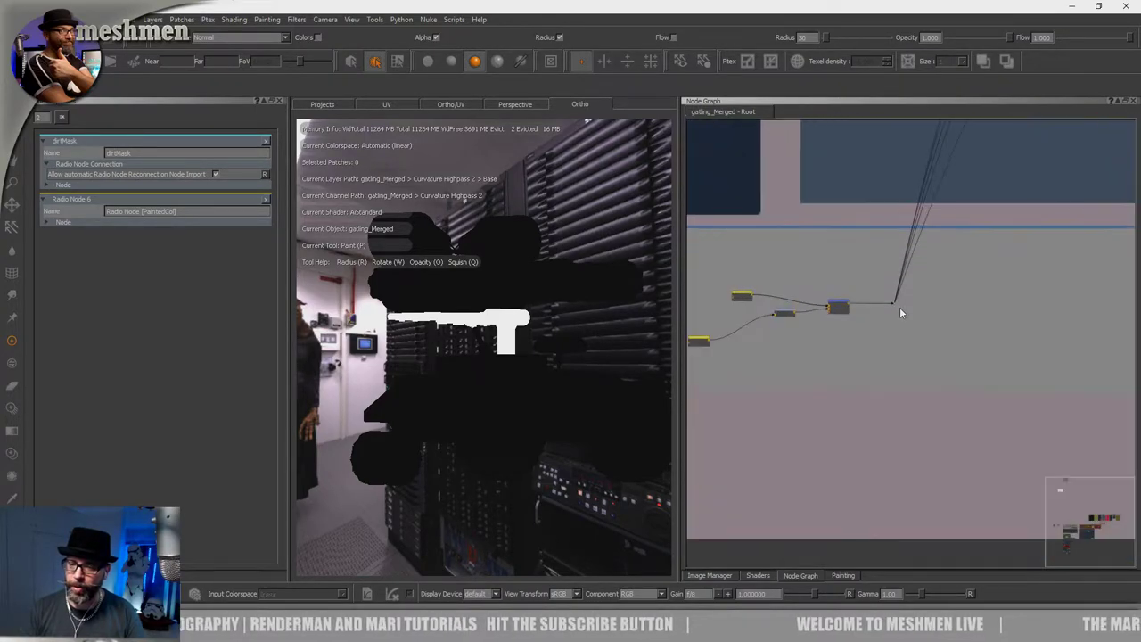
# Move the dot node beneath Alloy_BDP farther to the right of its merge node.
pyautogui.keyDown('alt'); pyautogui.moveTo(574, 370); pyautogui.dragTo(562, 368); pyautogui.keyUp('alt')
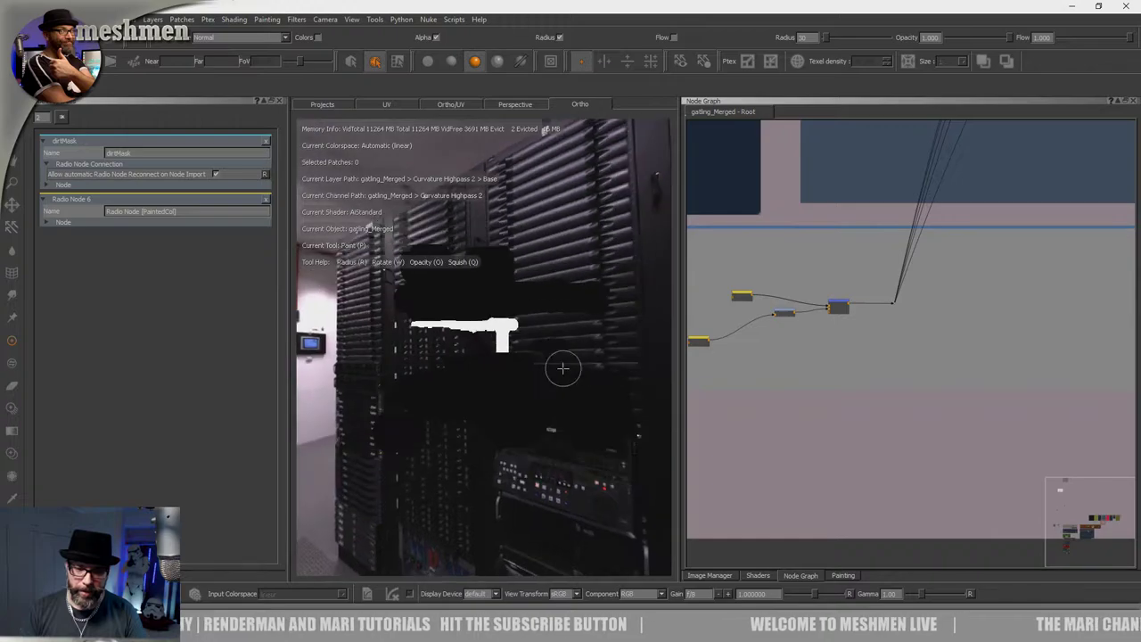
pyautogui.scroll(-4, 847, 436)
pyautogui.scroll(4, 869, 408)
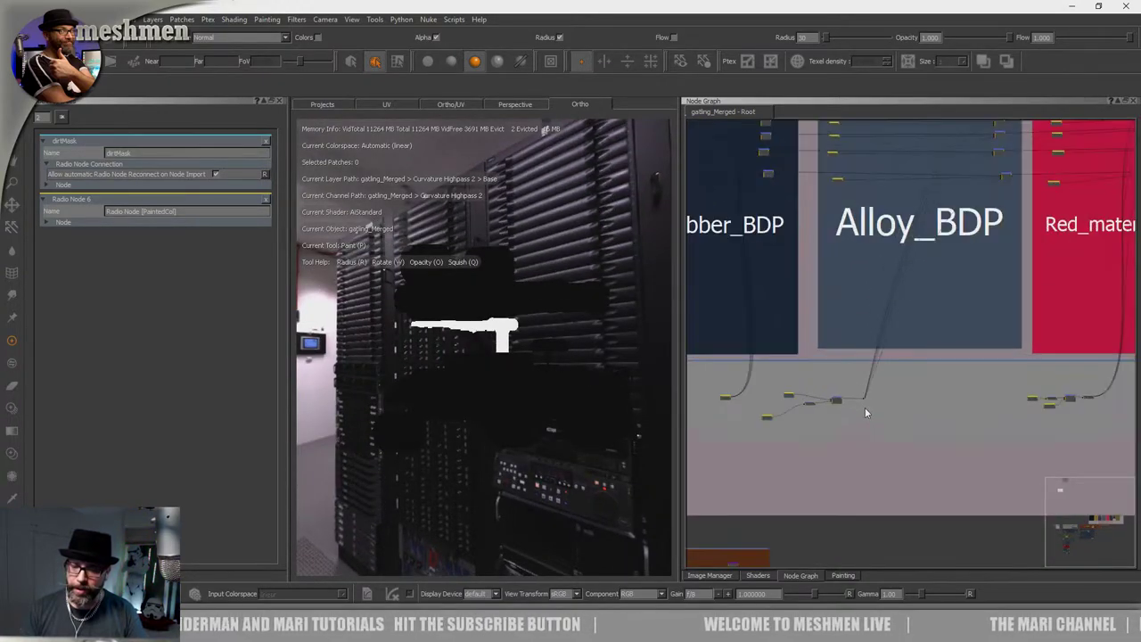
pyautogui.scroll(2, 869, 400)
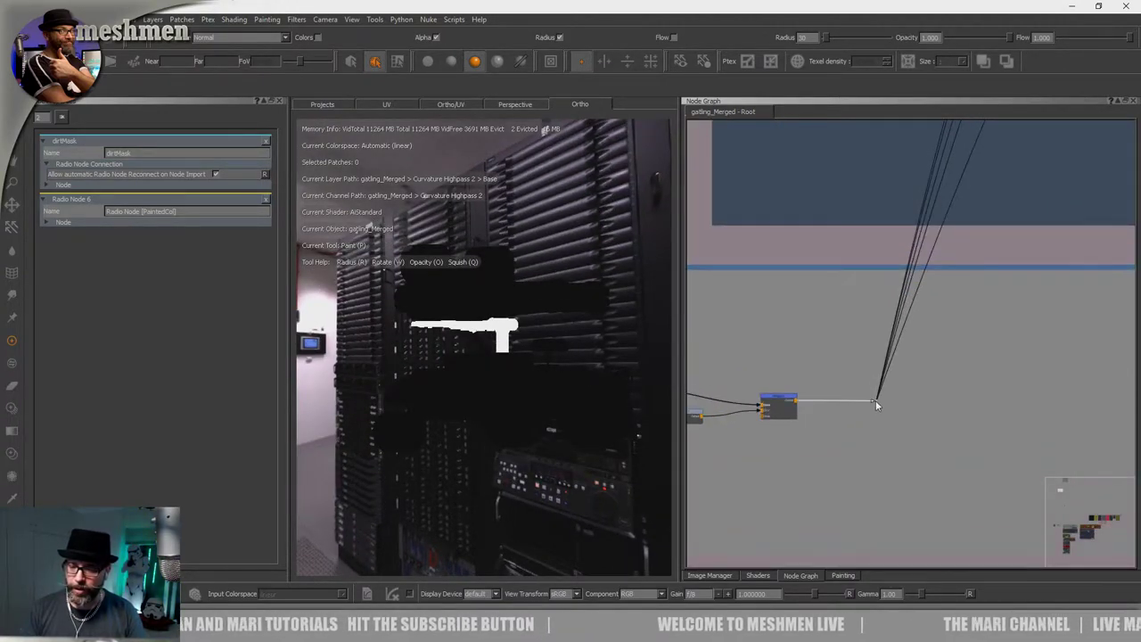
pyautogui.moveTo(880, 401); pyautogui.dragTo(966, 401)
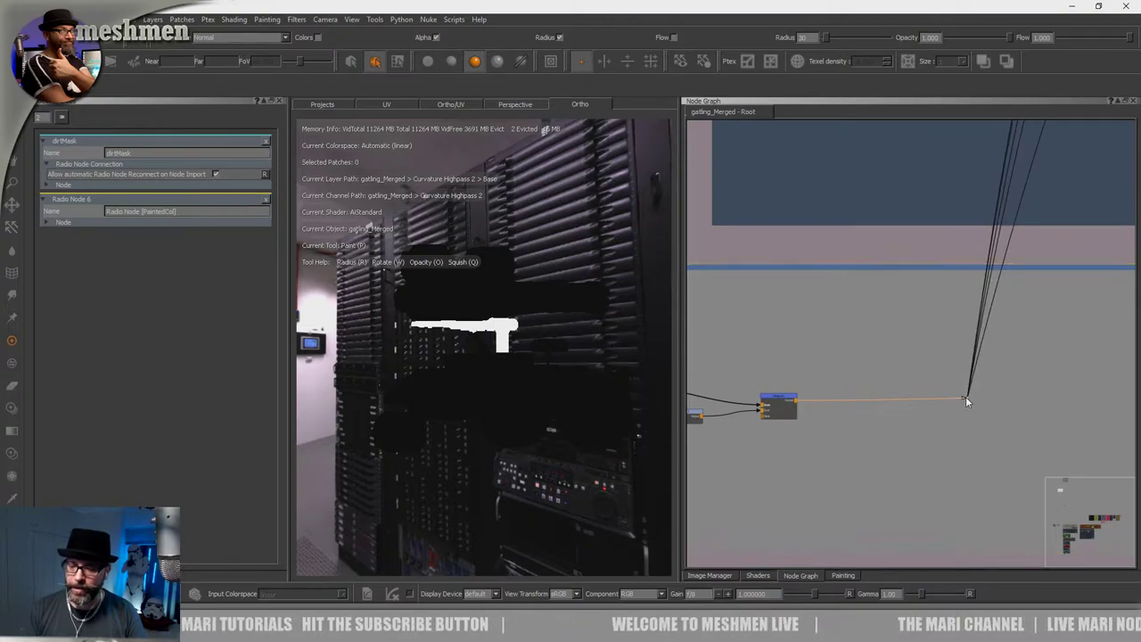
pyautogui.scroll(-3, 965, 401)
# Review the masks strip feeding the Alloy_BDP, Red_material, Gun_holder, Decals and Dirt groups.
pyautogui.keyDown('alt'); pyautogui.moveTo(564, 397); pyautogui.dragTo(550, 405); pyautogui.keyUp('alt')
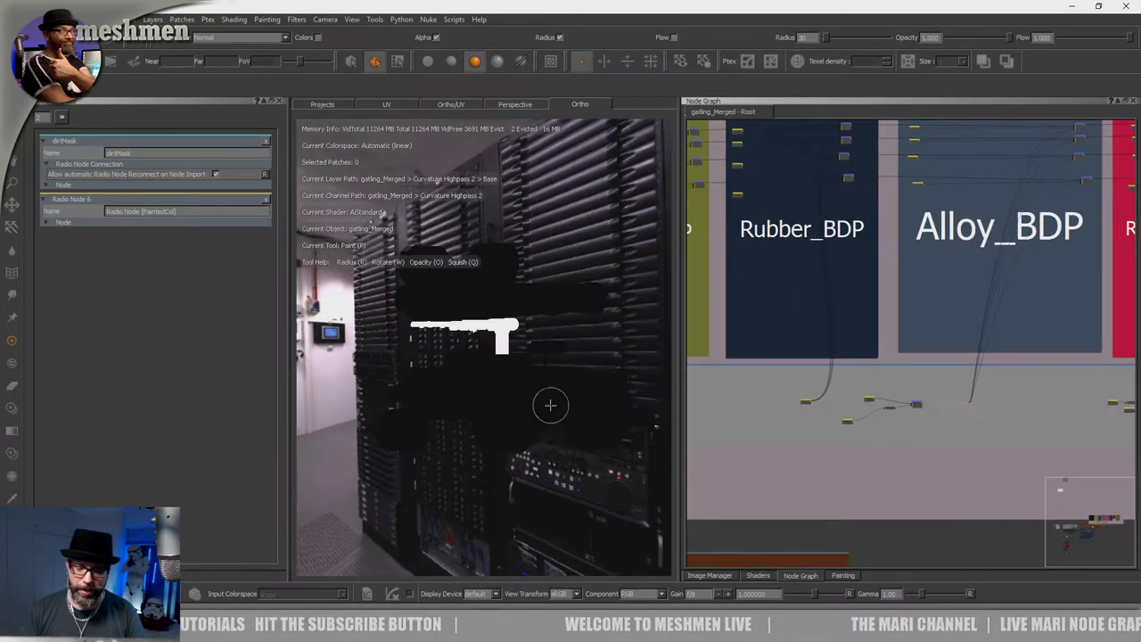
pyautogui.scroll(-1, 964, 399)
pyautogui.scroll(-2, 959, 395)
pyautogui.moveTo(959, 395); pyautogui.dragTo(846, 403, button='middle')
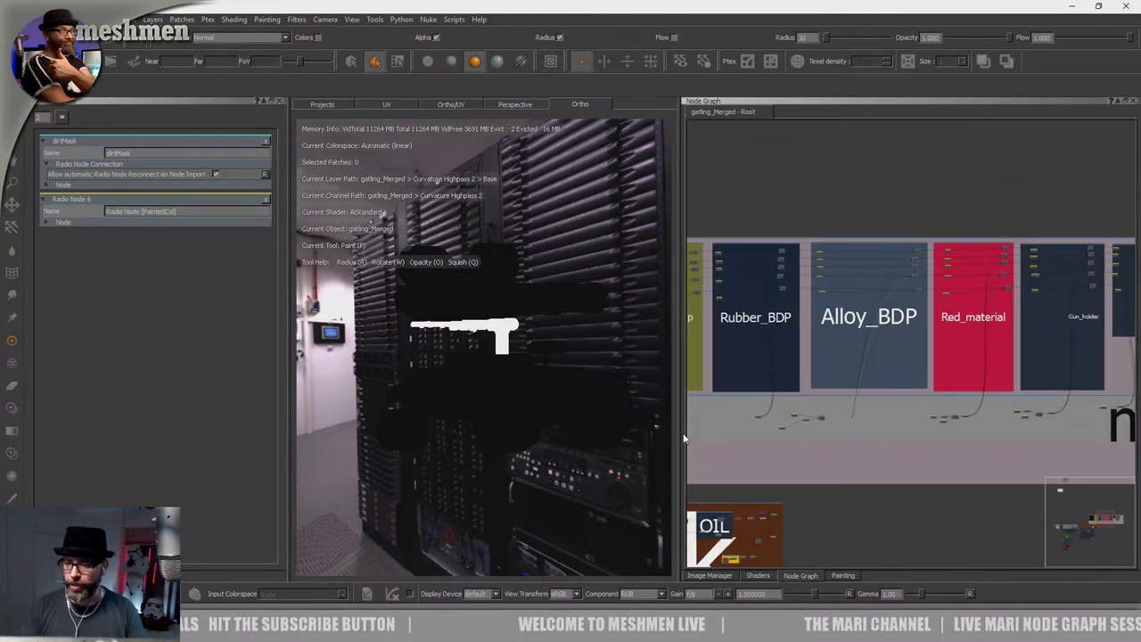
pyautogui.moveTo(1004, 416); pyautogui.dragTo(815, 397, button='middle')
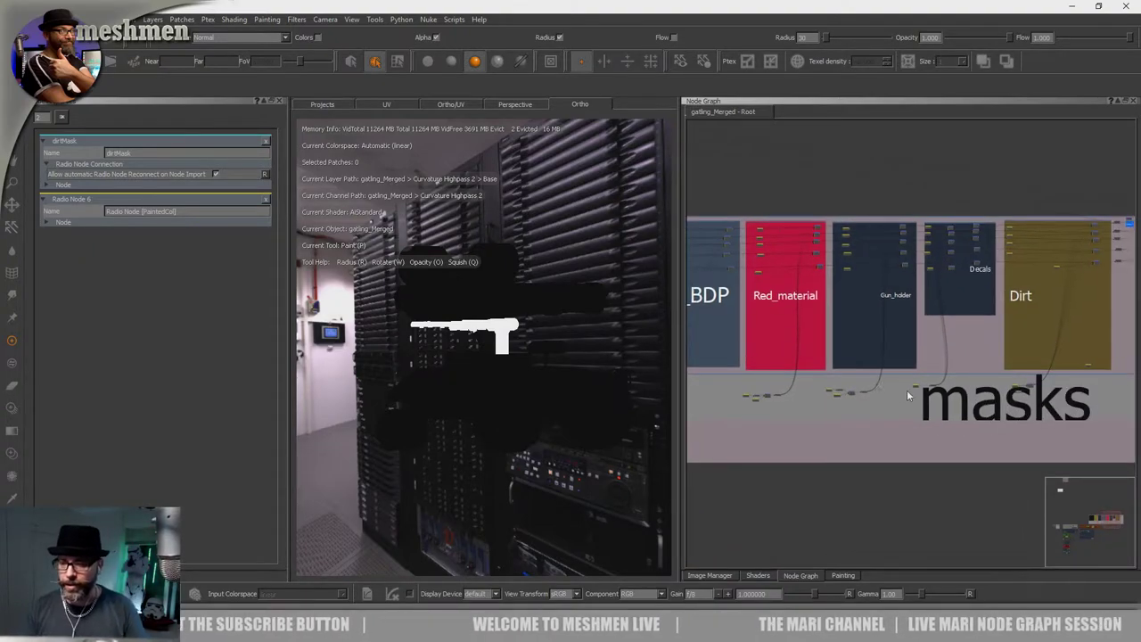
pyautogui.moveTo(1057, 415); pyautogui.dragTo(915, 409, button='middle')
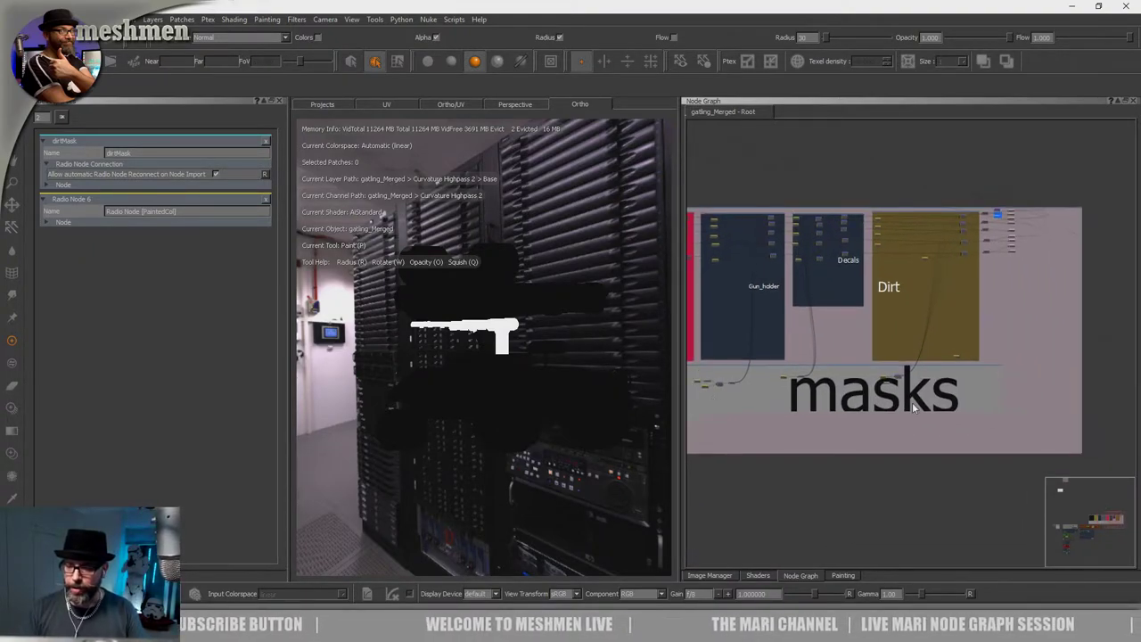
pyautogui.scroll(3, 922, 416)
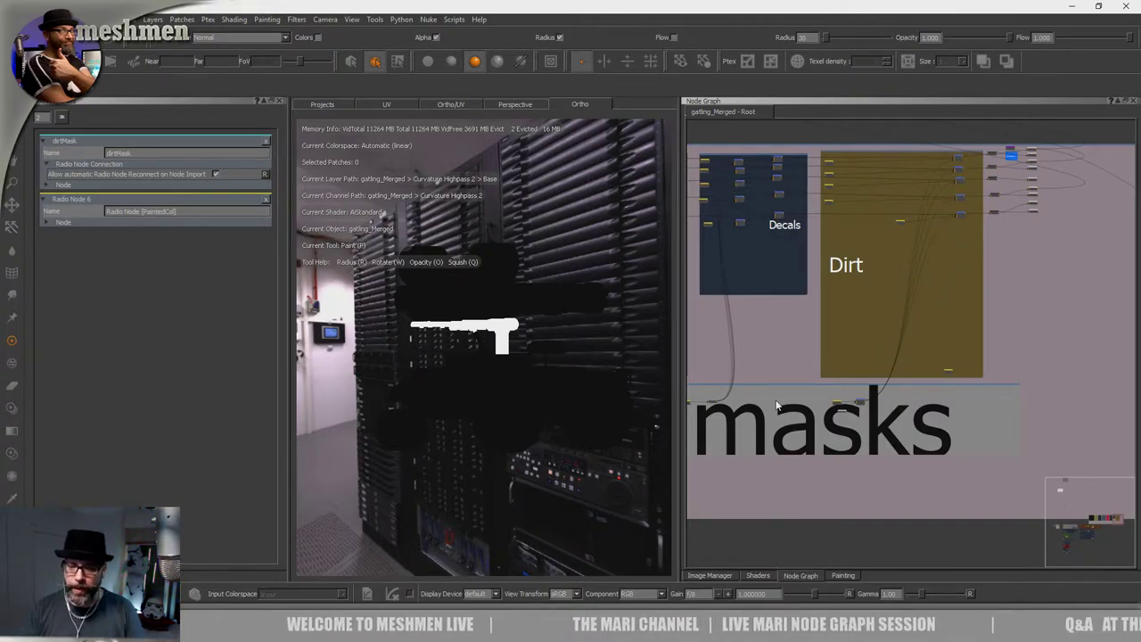
pyautogui.moveTo(776, 406); pyautogui.dragTo(978, 375, button='middle')
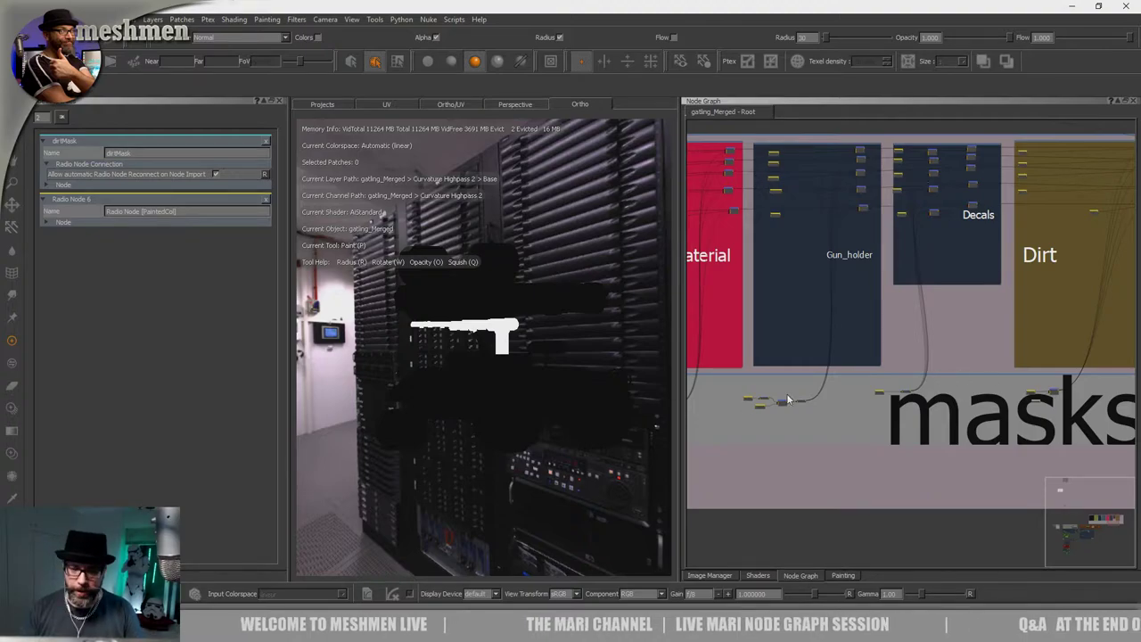
# Shift the last node of the mask chain beneath Red_material slightly to the right.
pyautogui.moveTo(776, 427); pyautogui.dragTo(915, 405, button='middle')
pyautogui.scroll(3, 917, 393)
pyautogui.moveTo(878, 364); pyautogui.dragTo(898, 358)
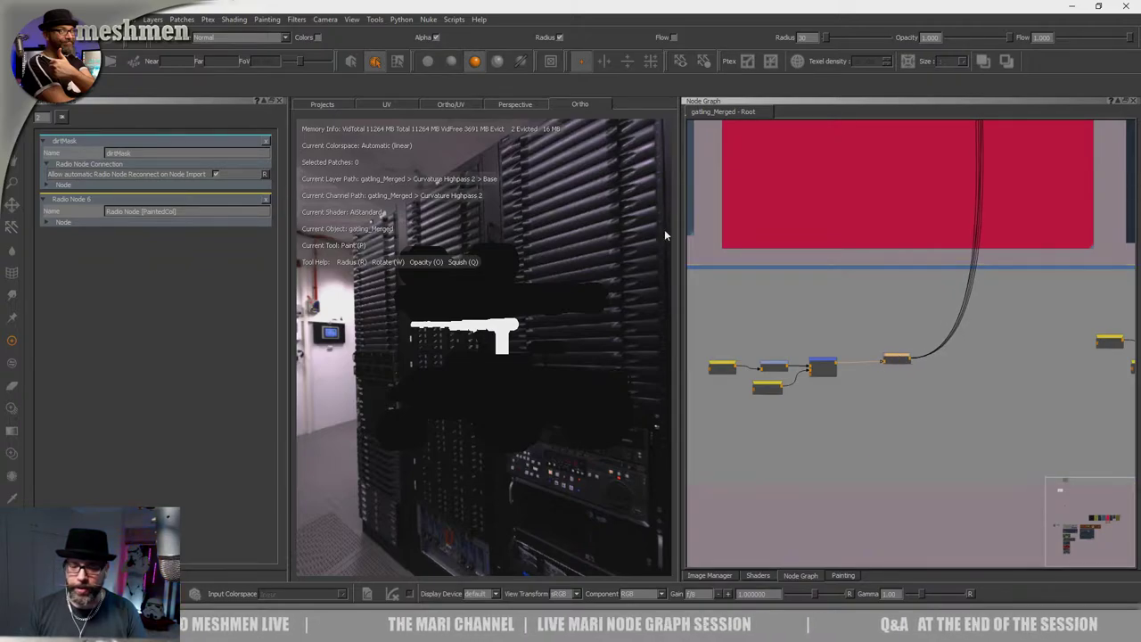
# Check the colorspace options in the project settings and close them.
pyautogui.click(20, 19)
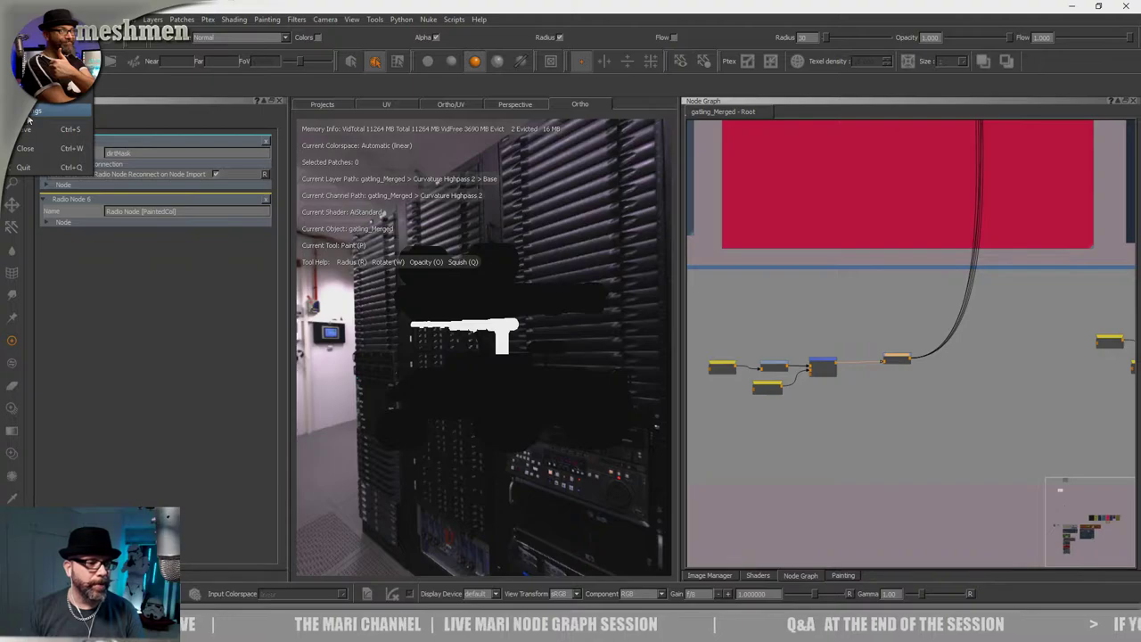
pyautogui.click(32, 111)
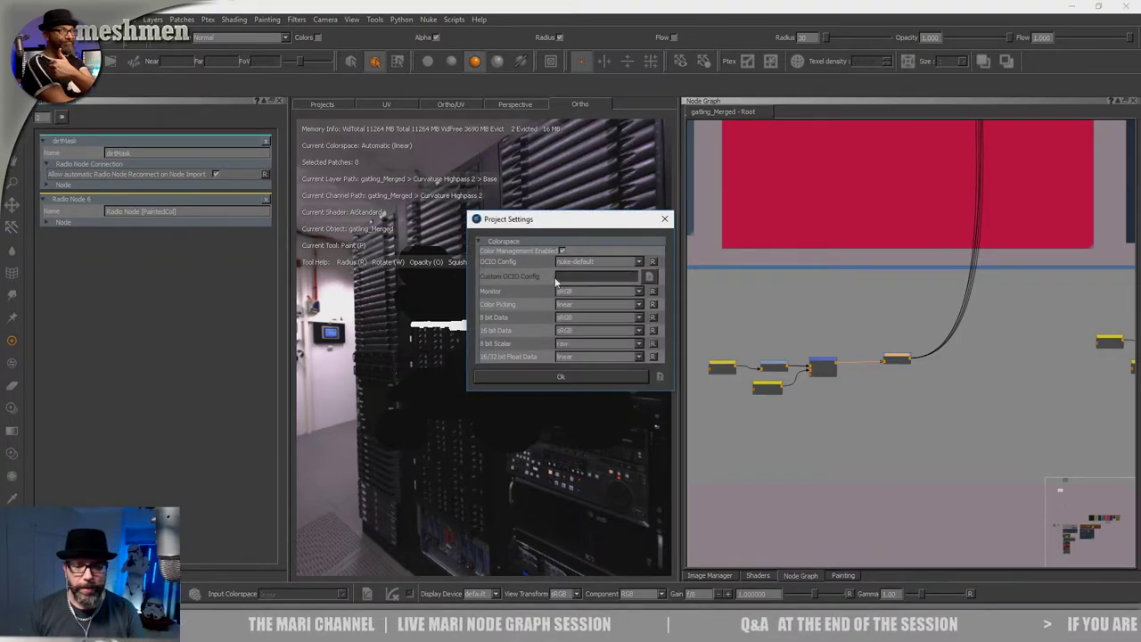
pyautogui.click(571, 378)
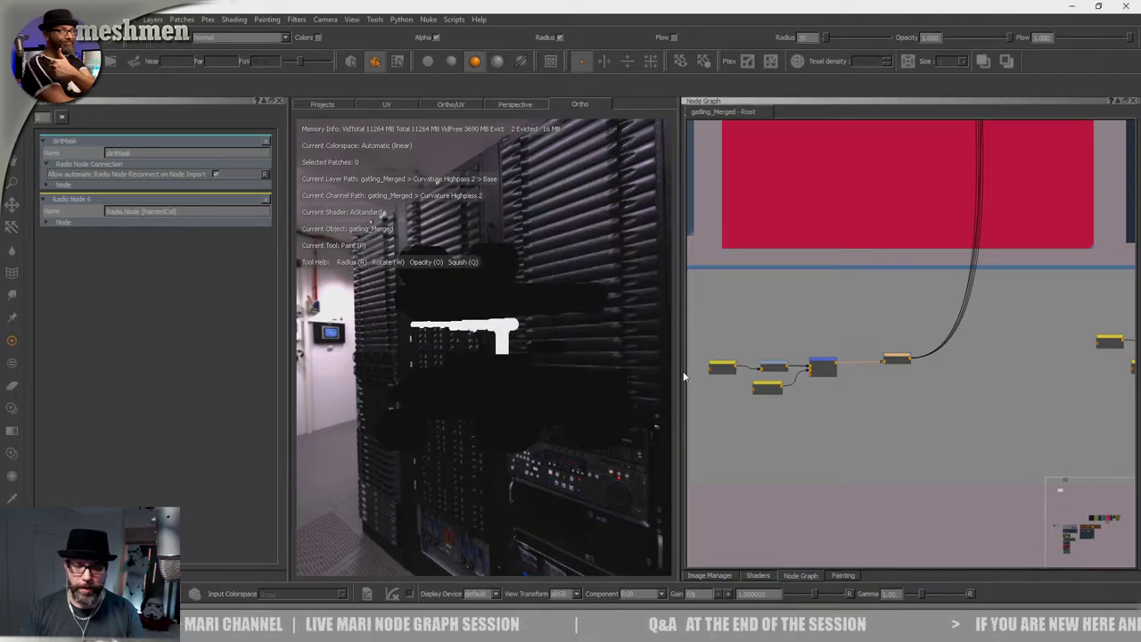
# Space out the merge node and the last node of the Red_material mask chain, and rotate the model view.
pyautogui.click(898, 361)
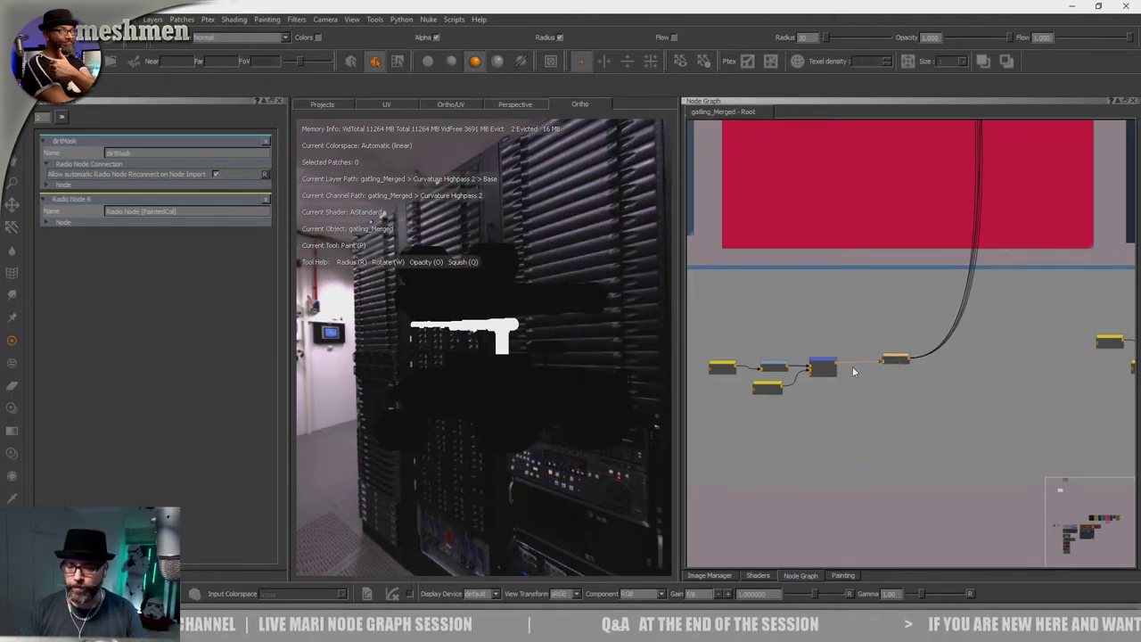
pyautogui.moveTo(834, 362); pyautogui.dragTo(909, 358)
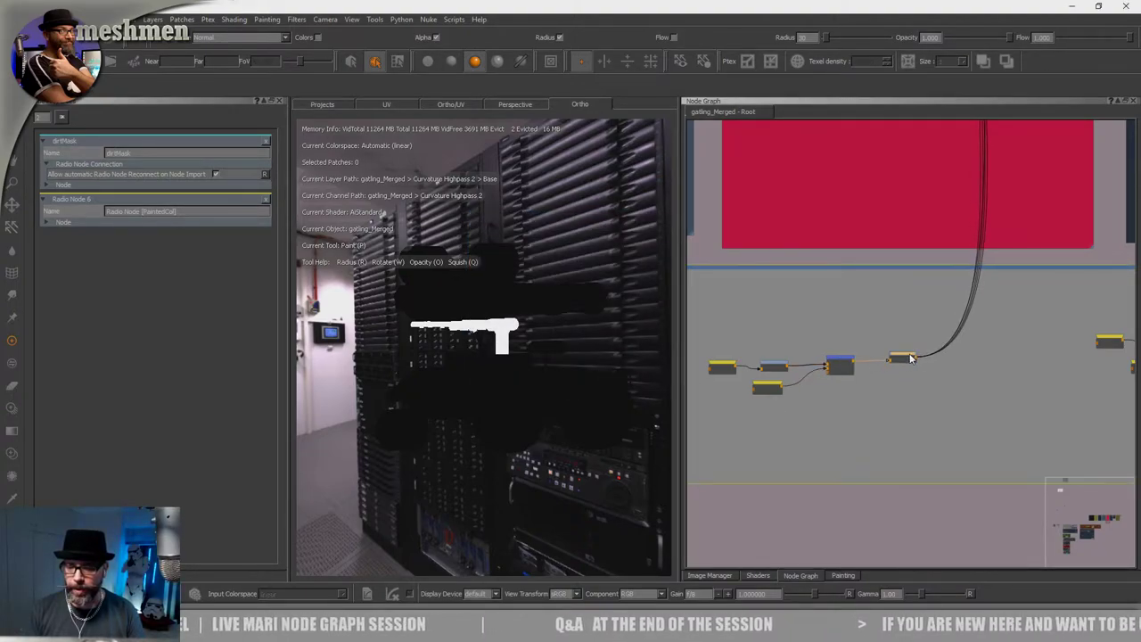
pyautogui.keyDown('alt'); pyautogui.moveTo(534, 354); pyautogui.dragTo(547, 356); pyautogui.keyUp('alt')
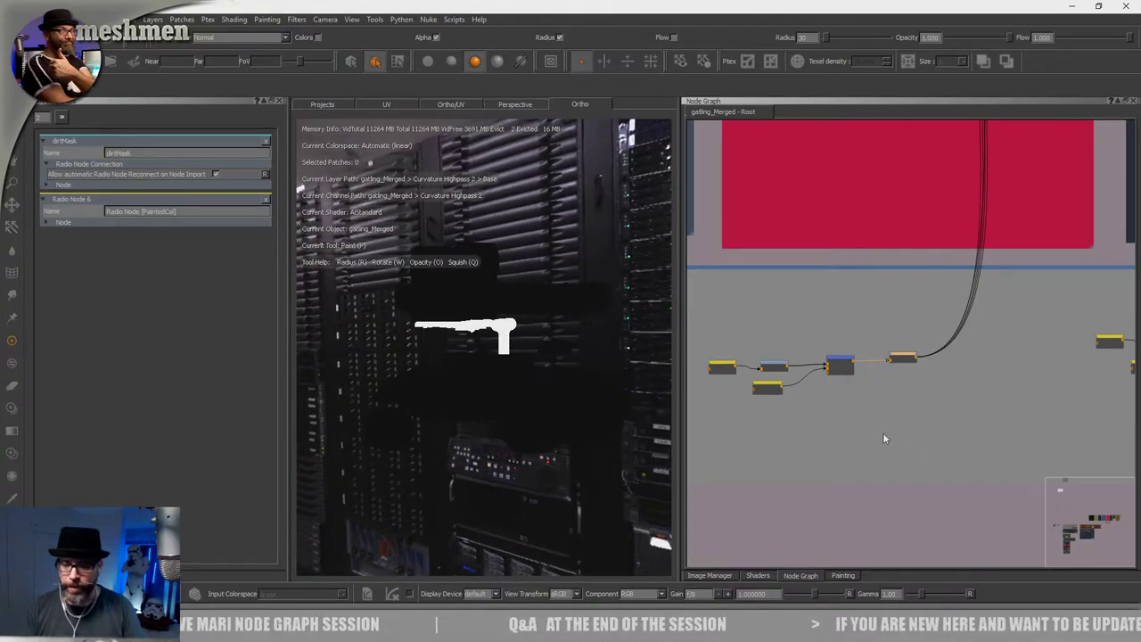
# Review the material groups and masks strip again, ending at the Dirtmask and Dirtmaterial groups.
pyautogui.scroll(-5, 882, 438)
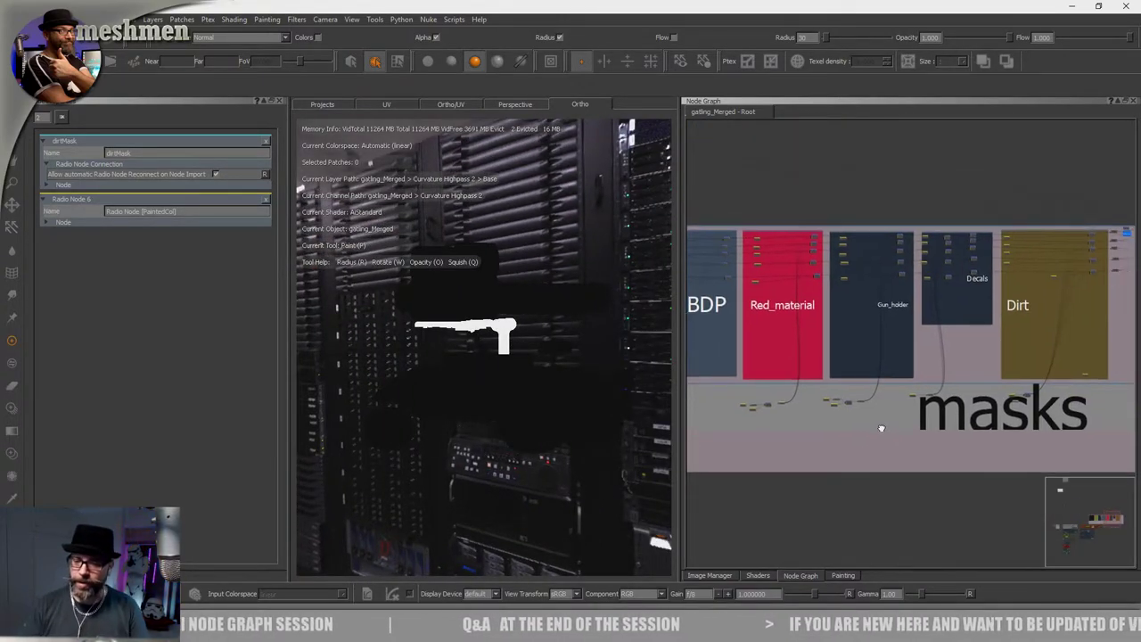
pyautogui.moveTo(881, 428); pyautogui.dragTo(774, 437, button='middle')
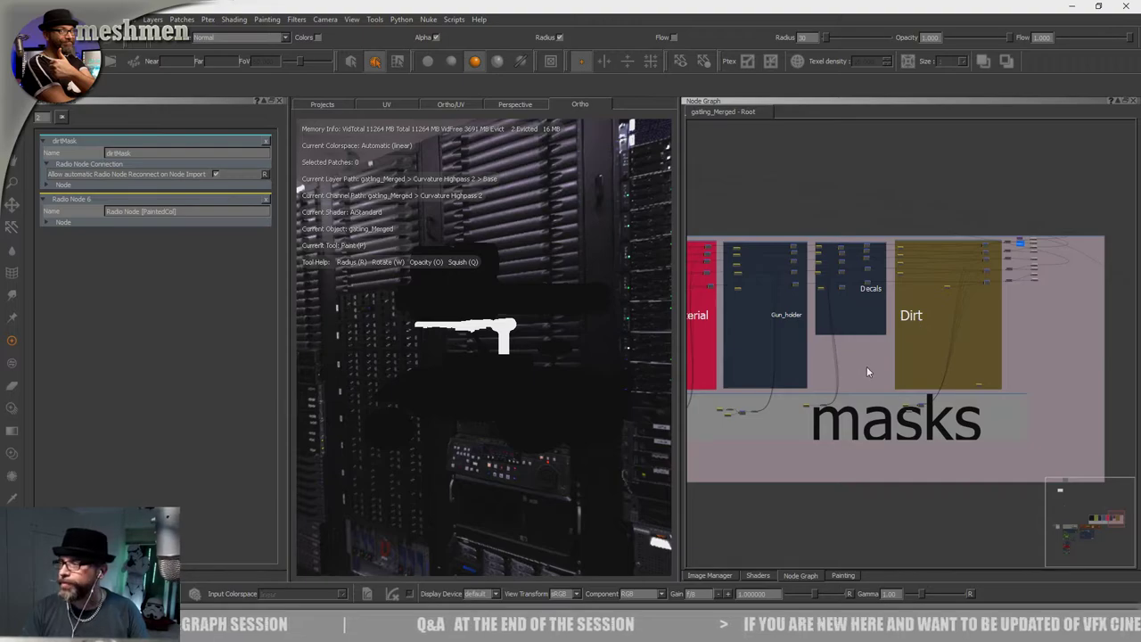
pyautogui.moveTo(750, 498); pyautogui.dragTo(1023, 275, button='middle')
pyautogui.scroll(-2, 908, 405)
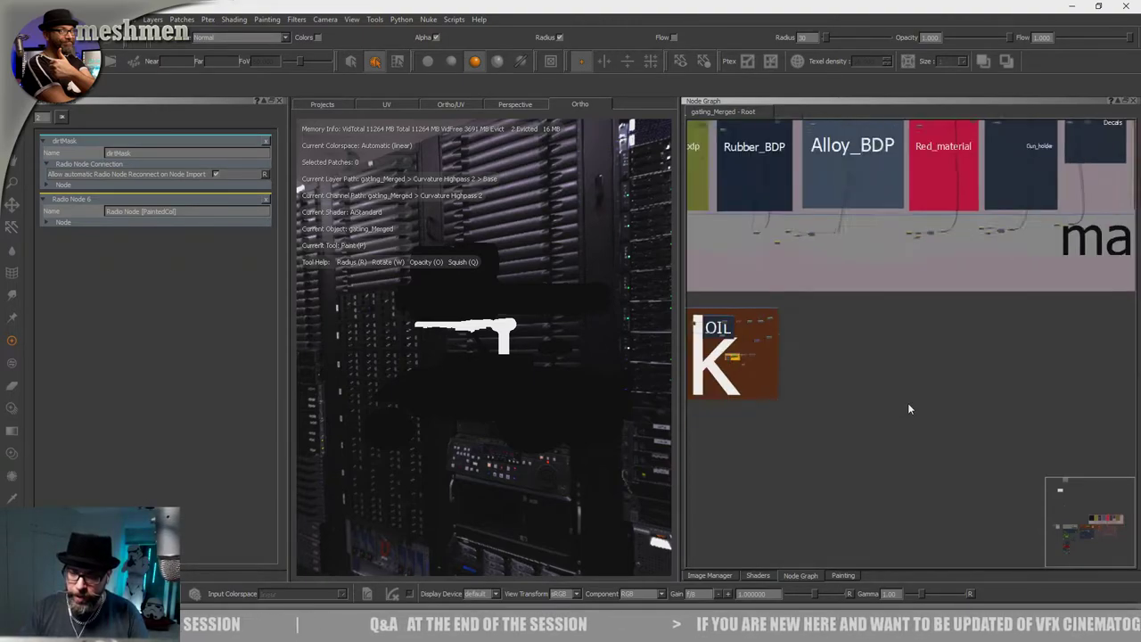
pyautogui.moveTo(870, 399); pyautogui.dragTo(1039, 397, button='middle')
pyautogui.scroll(-3, 897, 441)
pyautogui.moveTo(801, 441); pyautogui.dragTo(927, 372, button='middle')
pyautogui.scroll(2, 882, 359)
pyautogui.scroll(1, 882, 362)
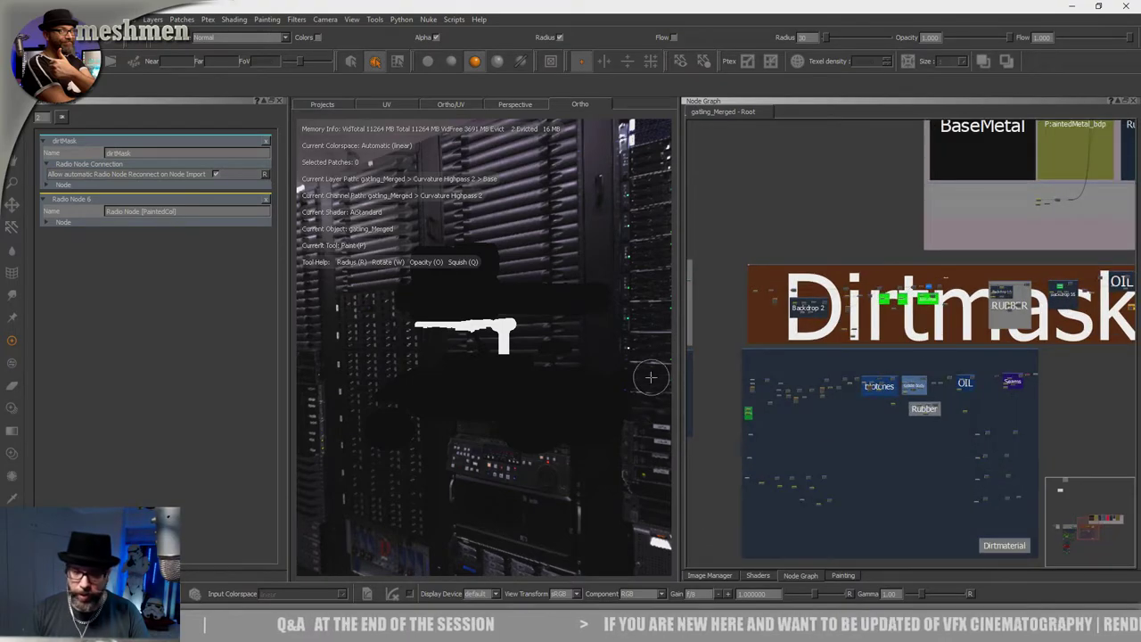
# Examine the nodes of the OIL section in the Dirtmask group up close.
pyautogui.moveTo(1038, 292); pyautogui.dragTo(974, 297, button='middle')
pyautogui.scroll(2, 975, 289)
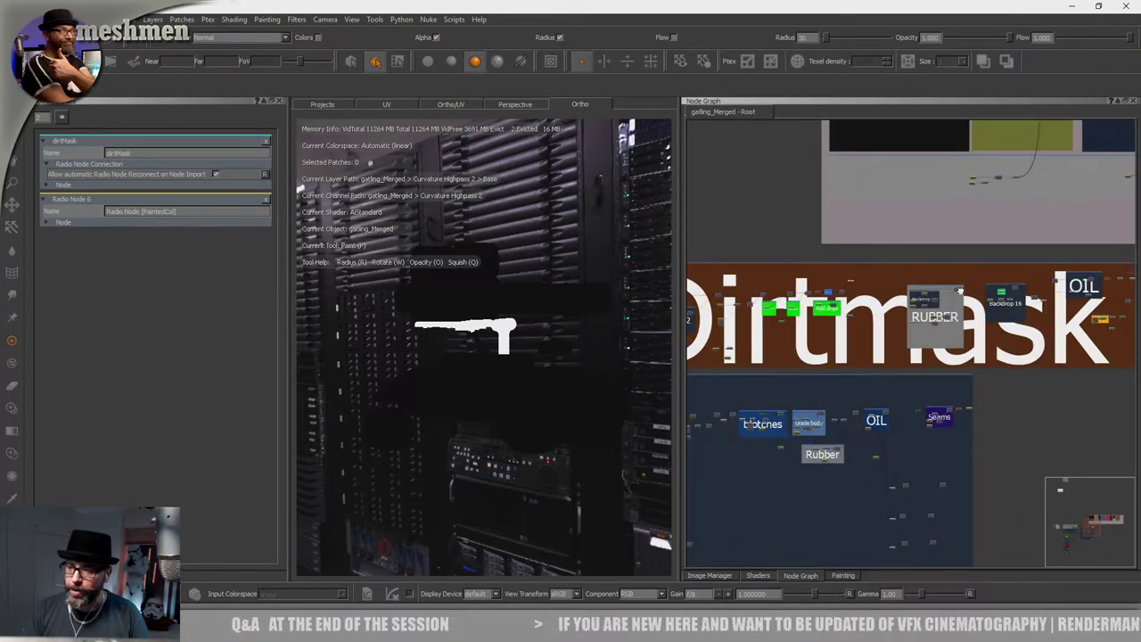
pyautogui.moveTo(1119, 290); pyautogui.dragTo(992, 283, button='middle')
pyautogui.scroll(3, 992, 283)
pyautogui.scroll(3, 996, 281)
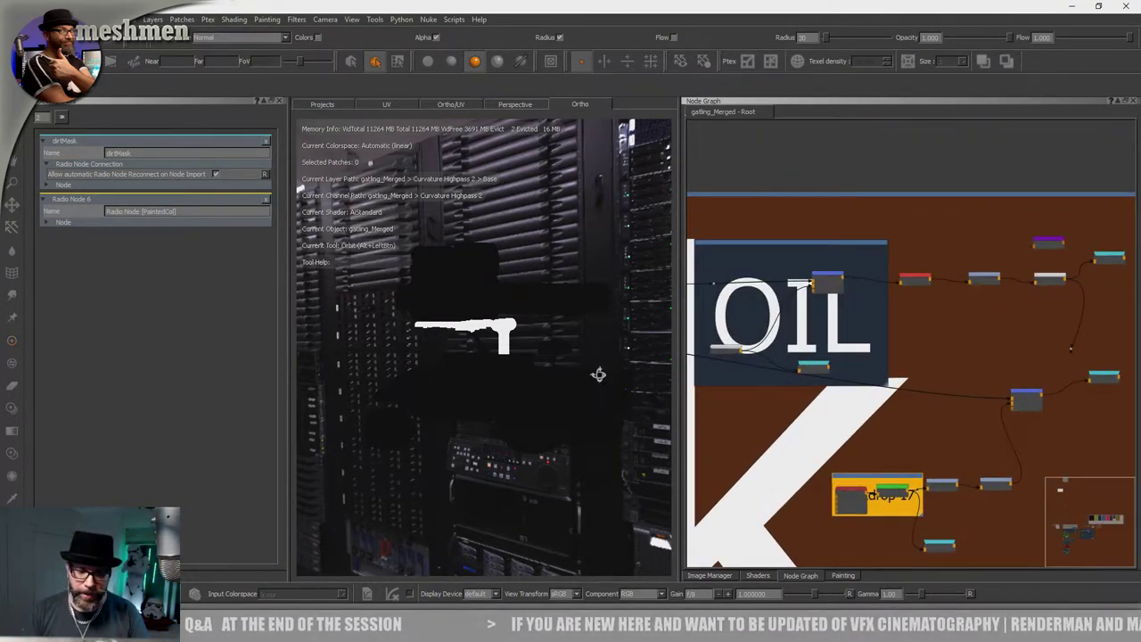
# Widen the node graph area further and bring the RUBBER section of the Dirtmask group into close view.
pyautogui.scroll(-5, 785, 372)
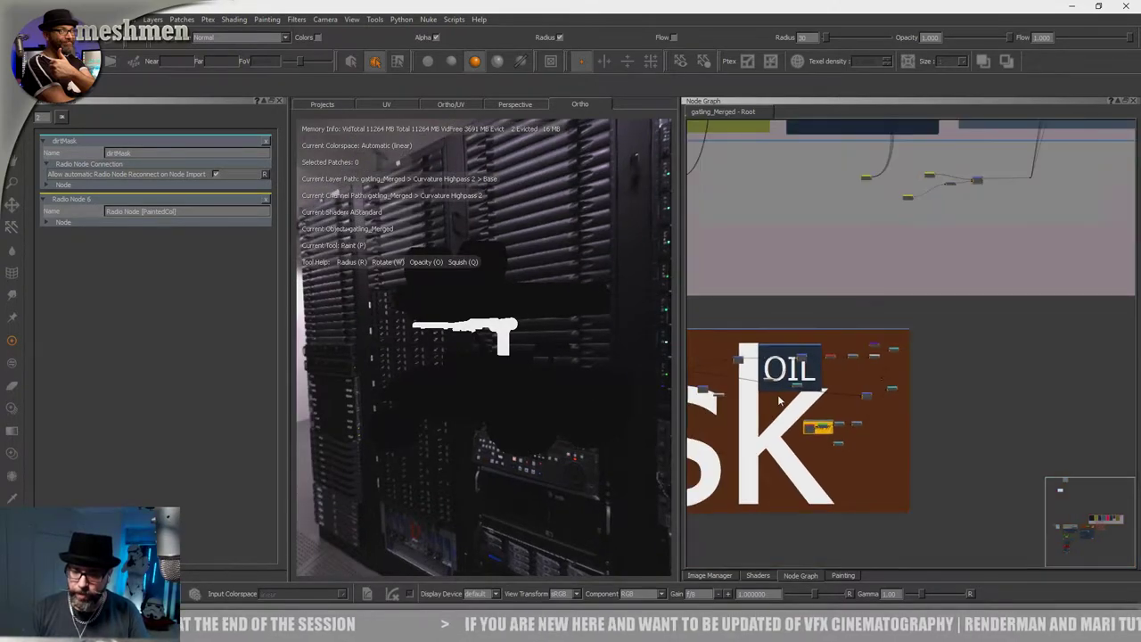
pyautogui.moveTo(927, 351); pyautogui.dragTo(1004, 316, button='middle')
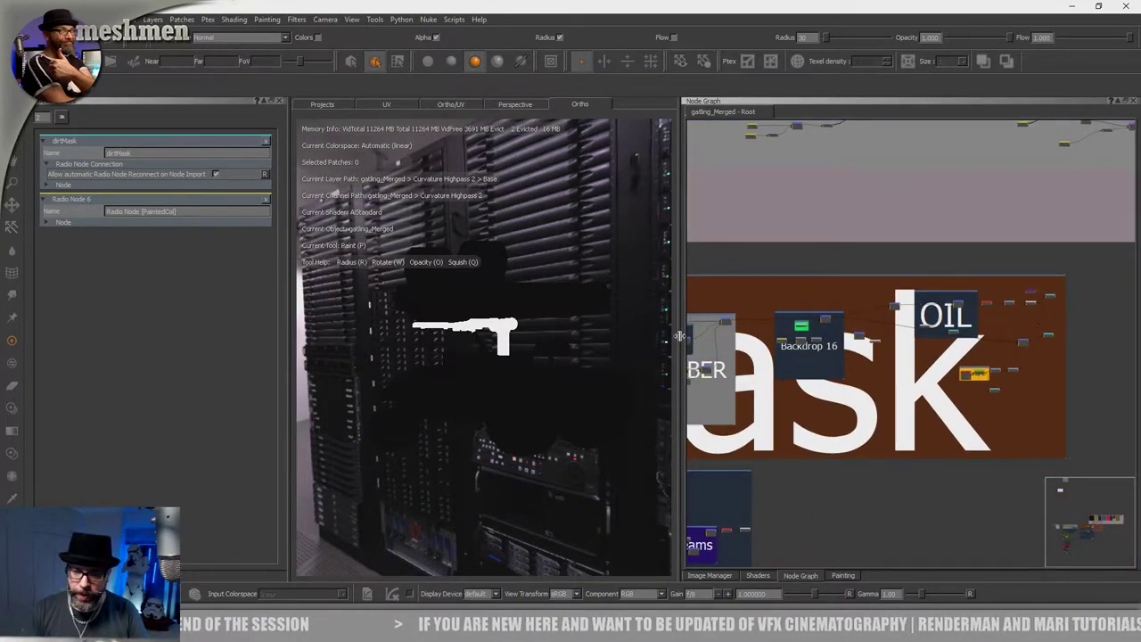
pyautogui.moveTo(678, 342); pyautogui.dragTo(570, 347)
pyautogui.moveTo(710, 358); pyautogui.dragTo(940, 357, button='middle')
pyautogui.scroll(2, 848, 335)
pyautogui.scroll(3, 845, 356)
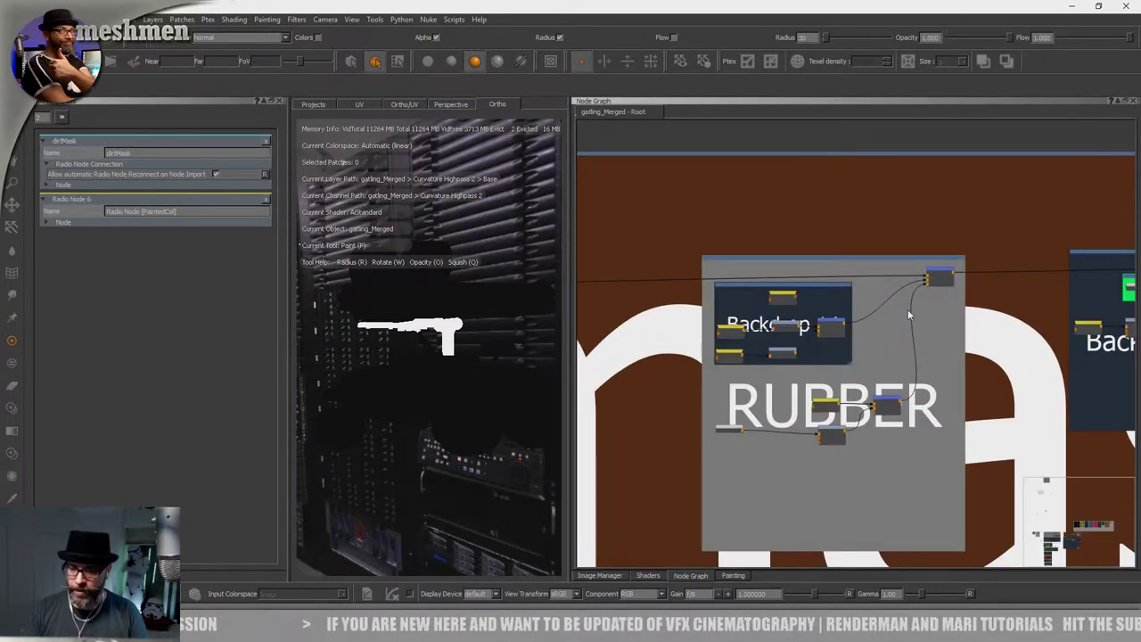
# Examine where the RUBBER section sits in the Dirtmask chain and open its output merge node.
pyautogui.scroll(-6, 909, 307)
pyautogui.scroll(4, 913, 307)
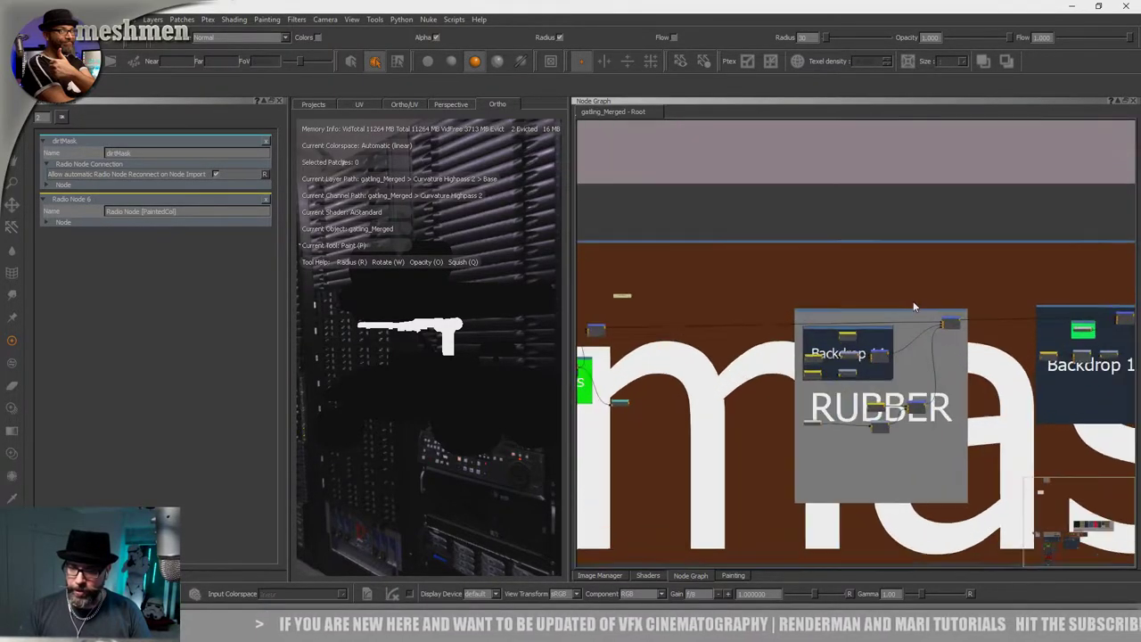
pyautogui.scroll(1, 913, 307)
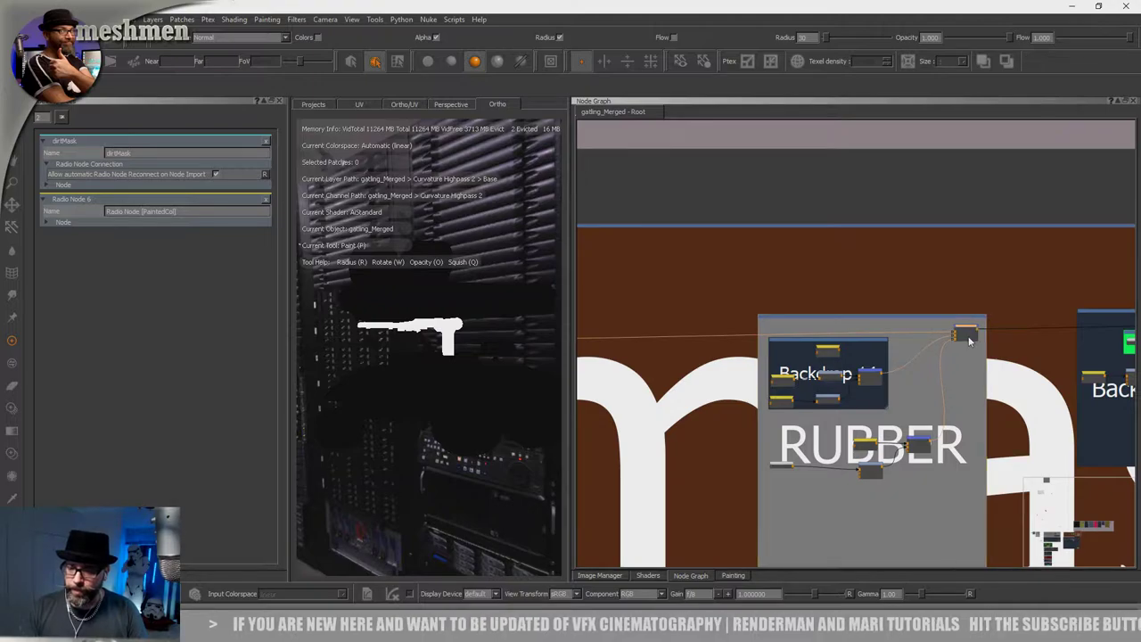
pyautogui.doubleClick(970, 333)
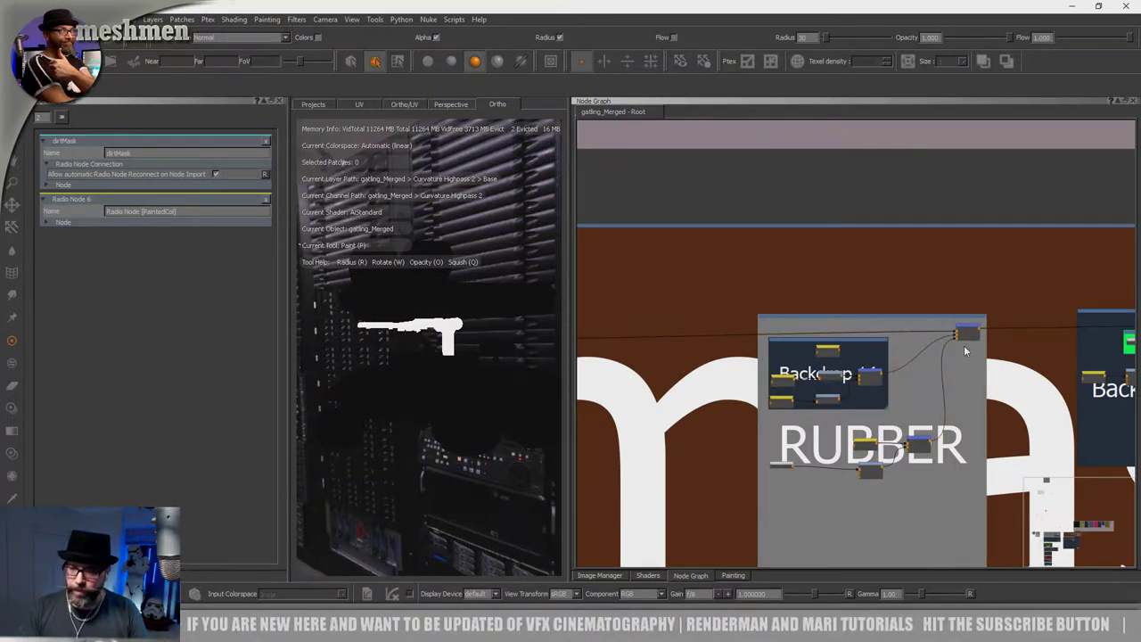
# Preview the RUBBER section's output on the model and examine the wheel tread up close.
pyautogui.scroll(1, 877, 376)
pyautogui.press('v')
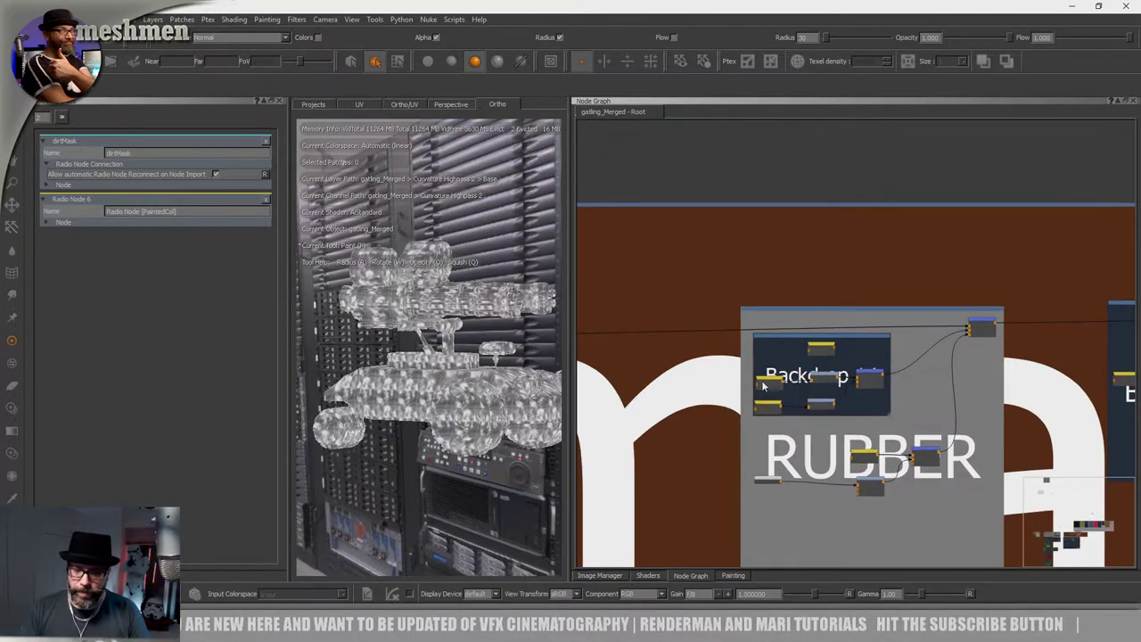
pyautogui.keyDown('alt'); pyautogui.moveTo(505, 359); pyautogui.dragTo(487, 367, button='right'); pyautogui.keyUp('alt')
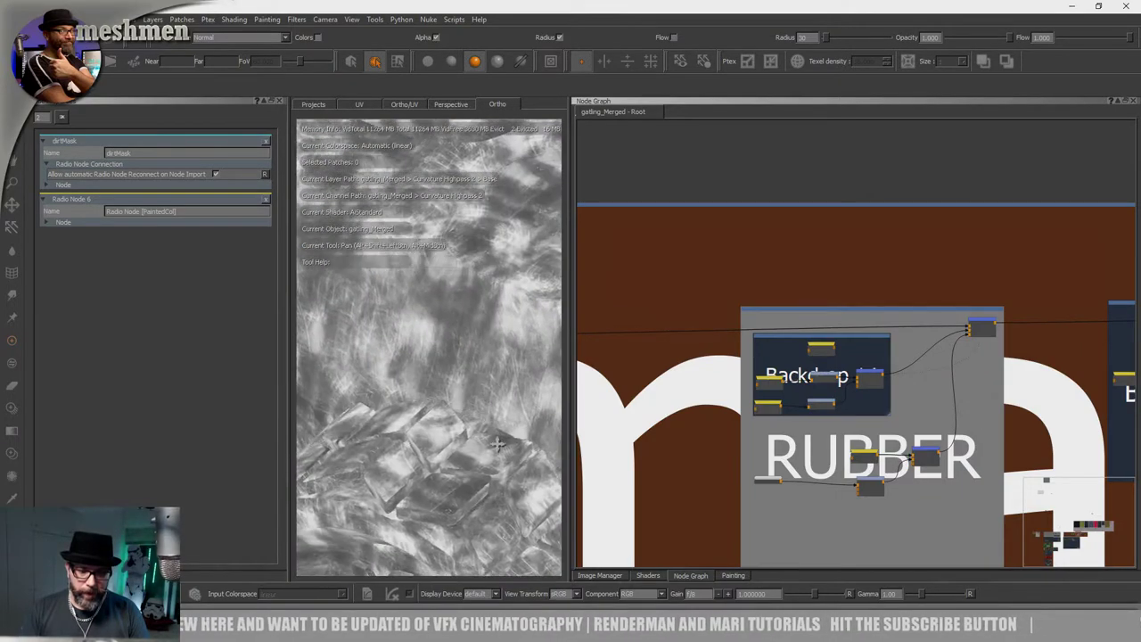
pyautogui.press('p')
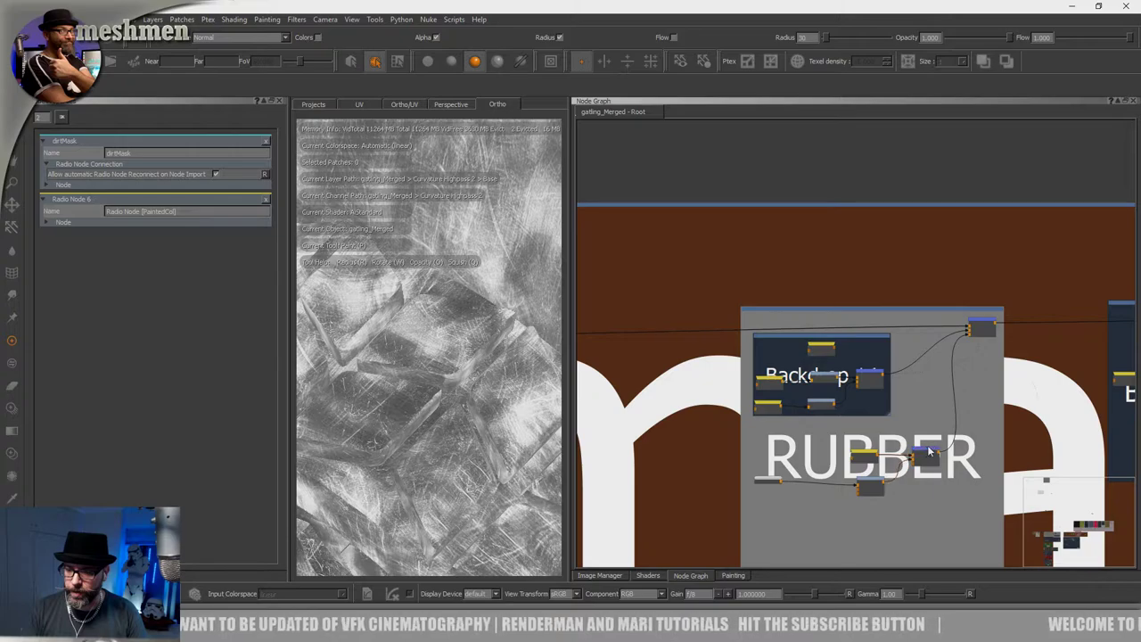
pyautogui.keyDown('alt'); pyautogui.moveTo(524, 439); pyautogui.dragTo(472, 437); pyautogui.keyUp('alt')
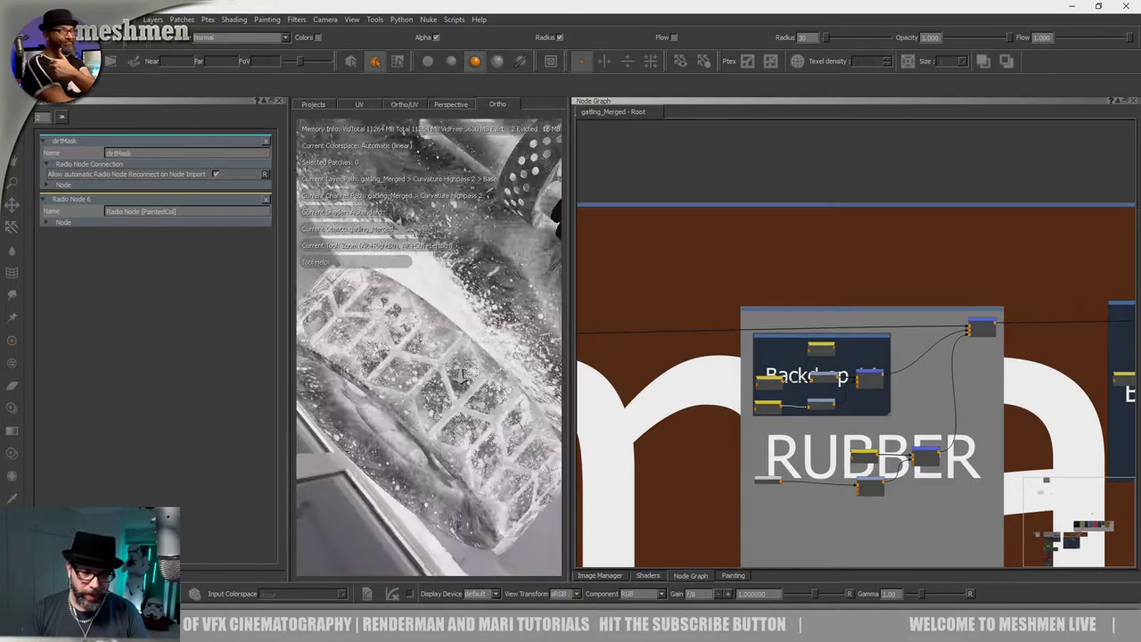
# Compare the tread with the addRubber merge Amount at 0 and at 1, restoring it to 1.
pyautogui.click(979, 327)
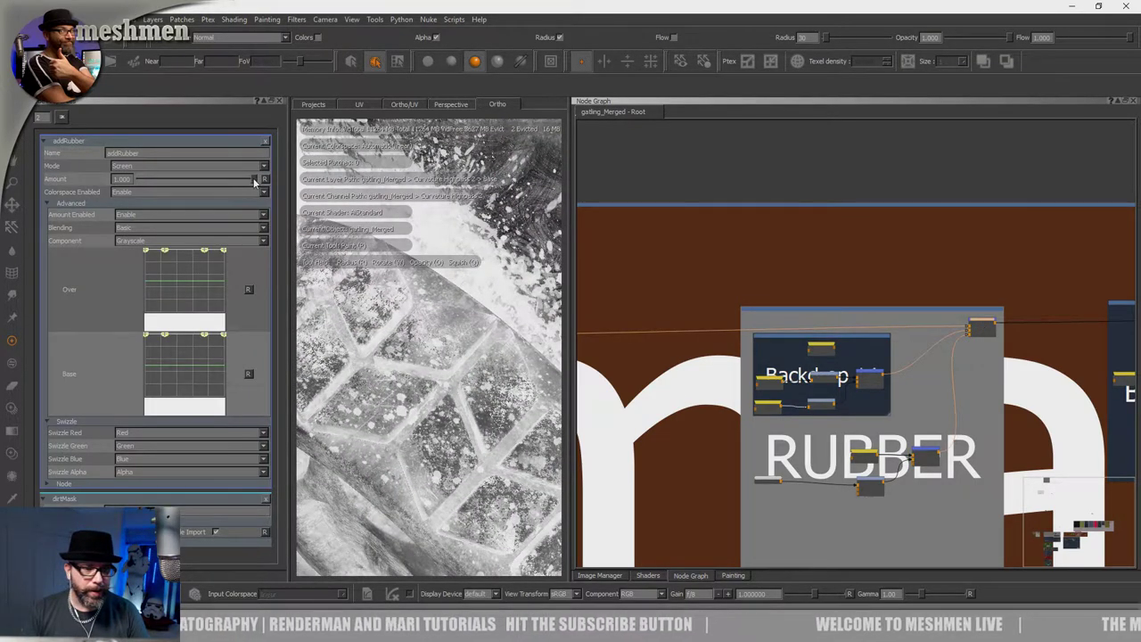
pyautogui.moveTo(255, 182); pyautogui.dragTo(101, 184)
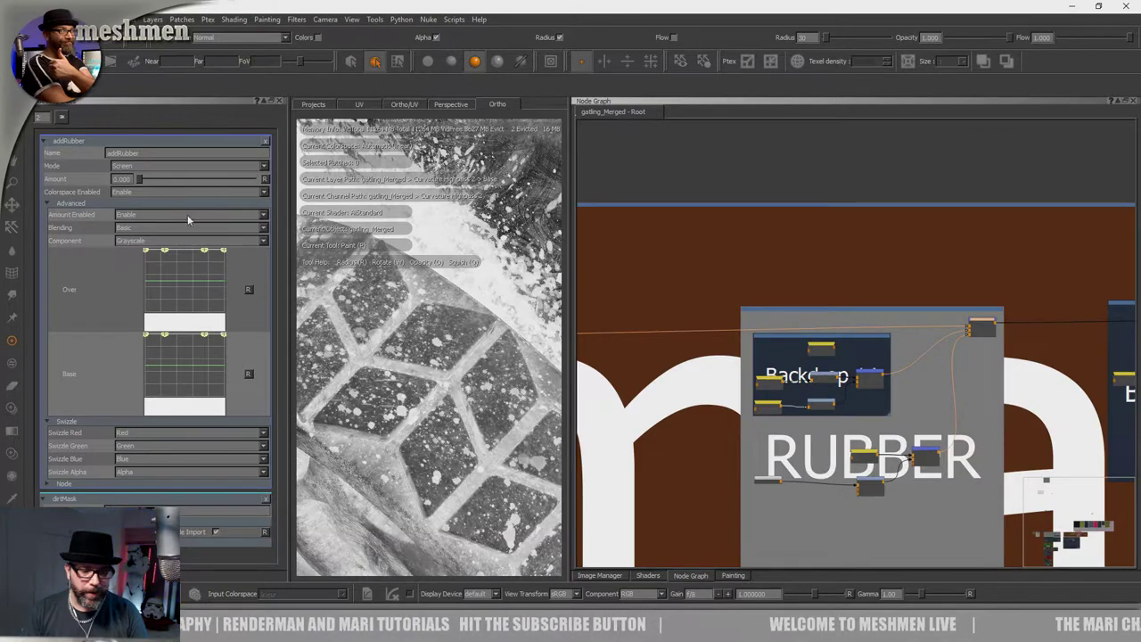
pyautogui.moveTo(187, 216); pyautogui.dragTo(475, 231)
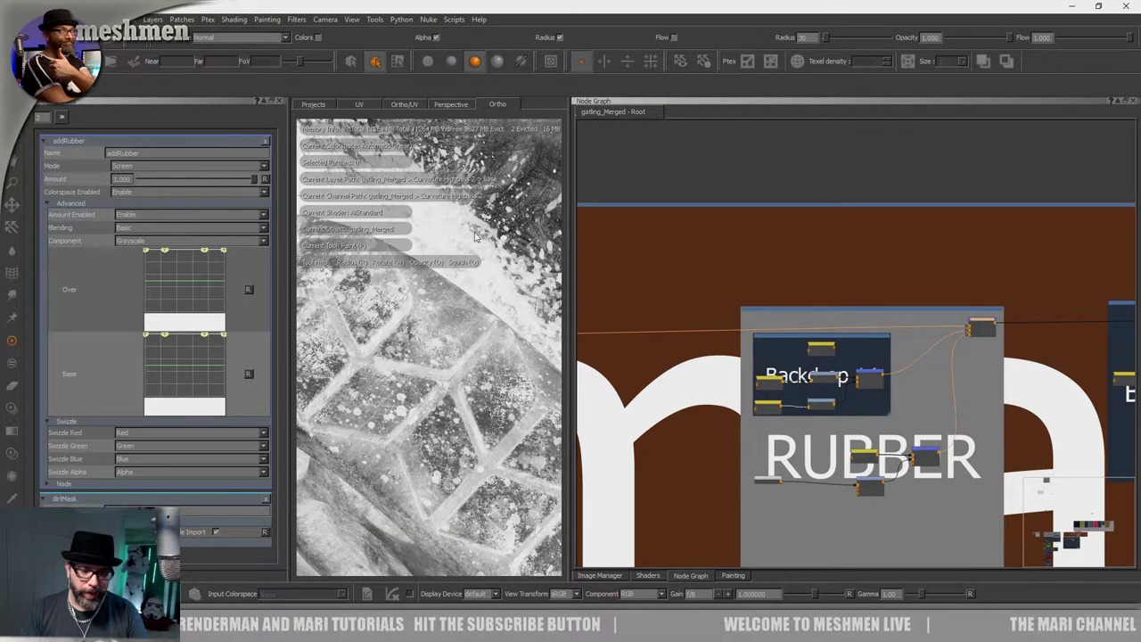
pyautogui.hotkey('ctrl', 'y')
pyautogui.moveTo(138, 182); pyautogui.dragTo(365, 203)
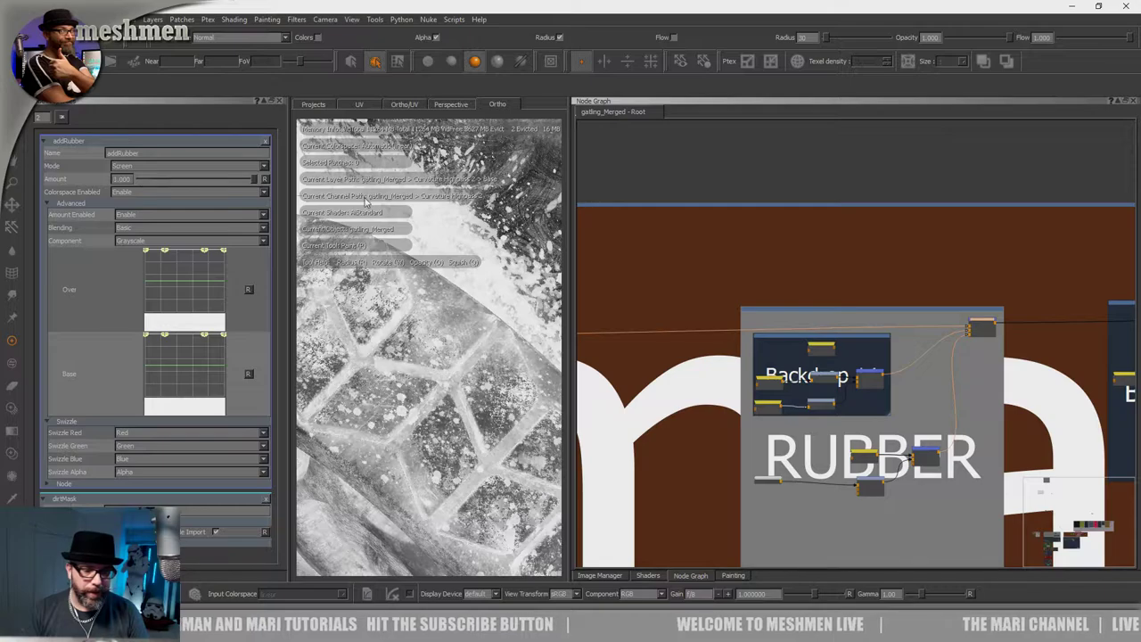
pyautogui.moveTo(127, 190); pyautogui.dragTo(450, 226)
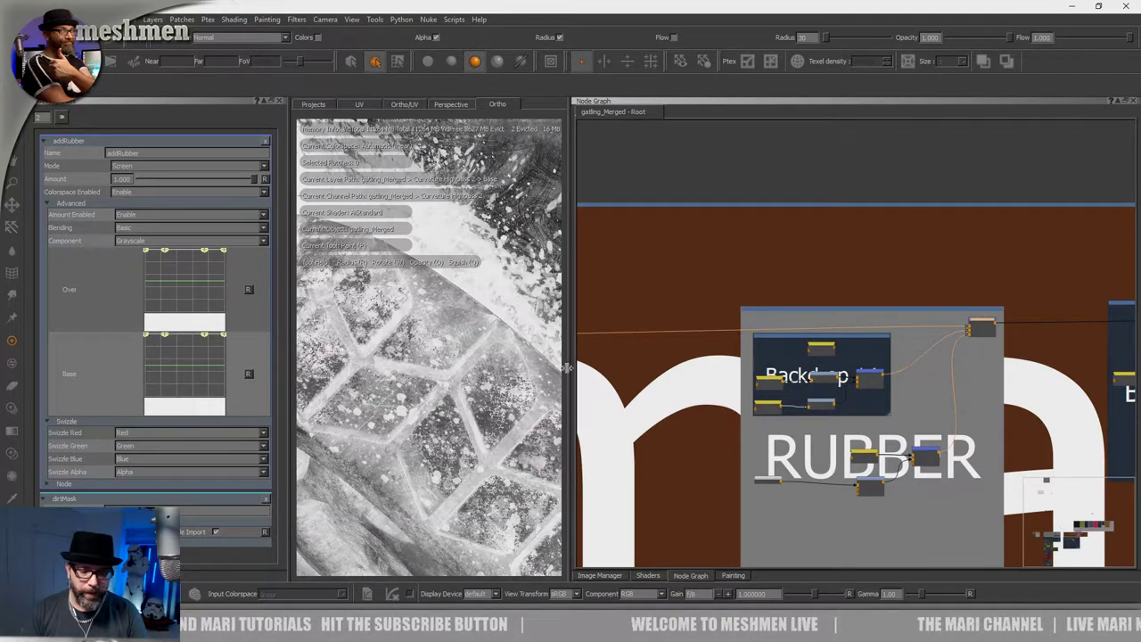
# Examine the nodes feeding the addRubber merge and their effect on the whole wheel.
pyautogui.scroll(3, 909, 482)
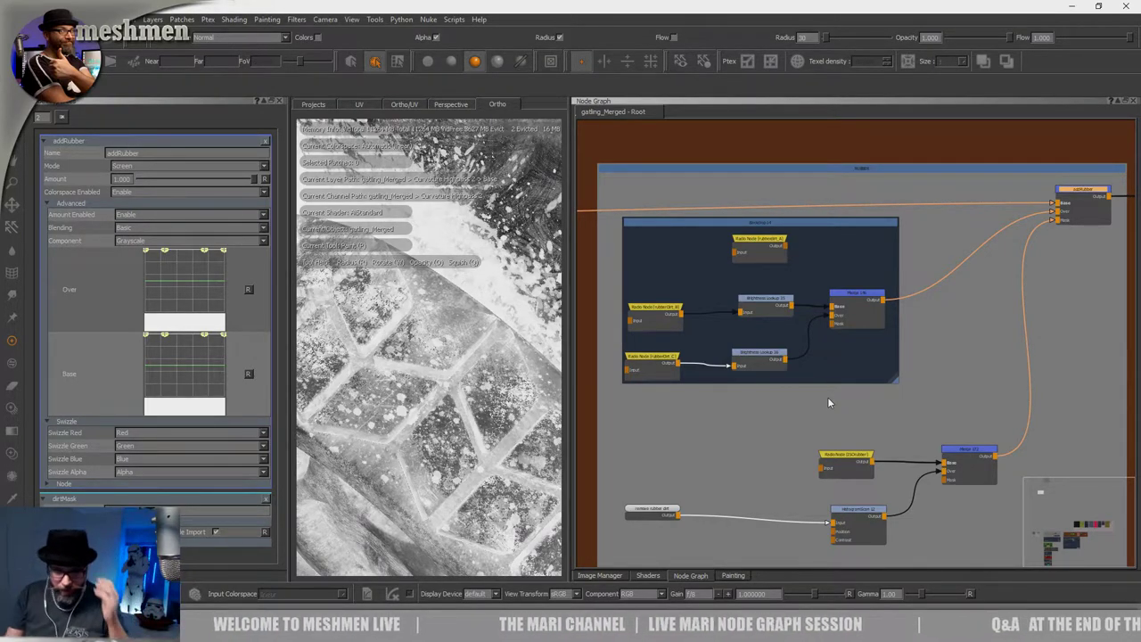
pyautogui.keyDown('alt'); pyautogui.moveTo(455, 426); pyautogui.dragTo(449, 426, button='right'); pyautogui.keyUp('alt')
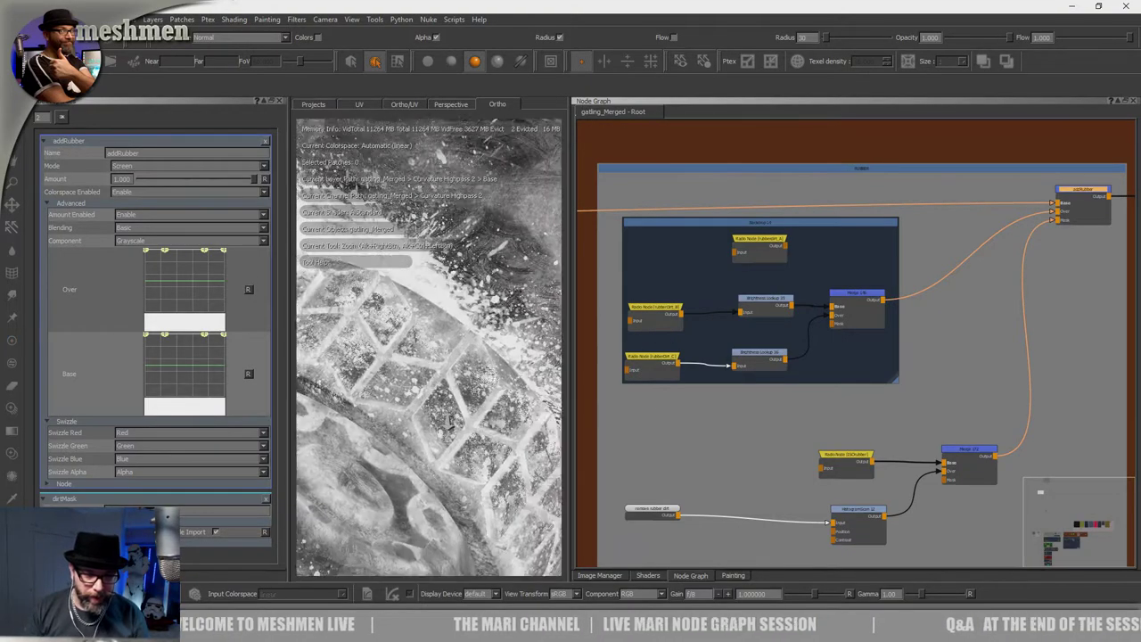
pyautogui.moveTo(449, 423)
pyautogui.keyDown('alt'); pyautogui.mouseDown()
pyautogui.moveTo(392, 418)
pyautogui.moveTo(526, 419)
pyautogui.mouseUp(); pyautogui.keyUp('alt')
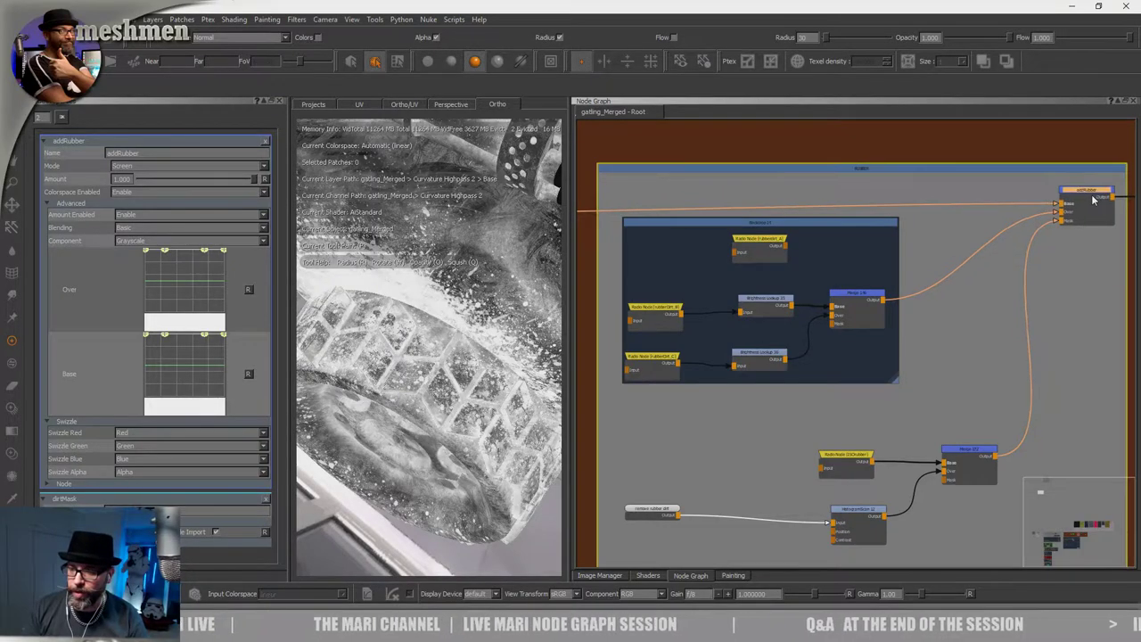
# Bring Backdrop 16 into close view and preview its Paint 27 and Merge 109 nodes on the model.
pyautogui.moveTo(1095, 198); pyautogui.dragTo(819, 265, button='middle')
pyautogui.scroll(-4, 820, 271)
pyautogui.moveTo(968, 278); pyautogui.dragTo(718, 289, button='middle')
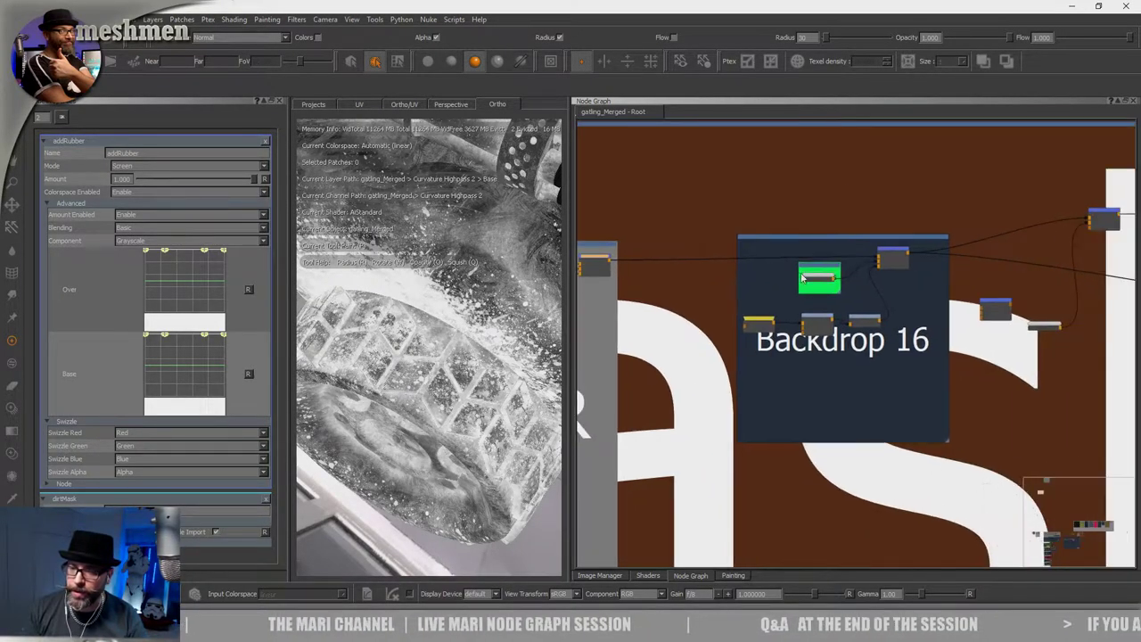
pyautogui.scroll(4, 839, 271)
pyautogui.moveTo(656, 399); pyautogui.dragTo(661, 407)
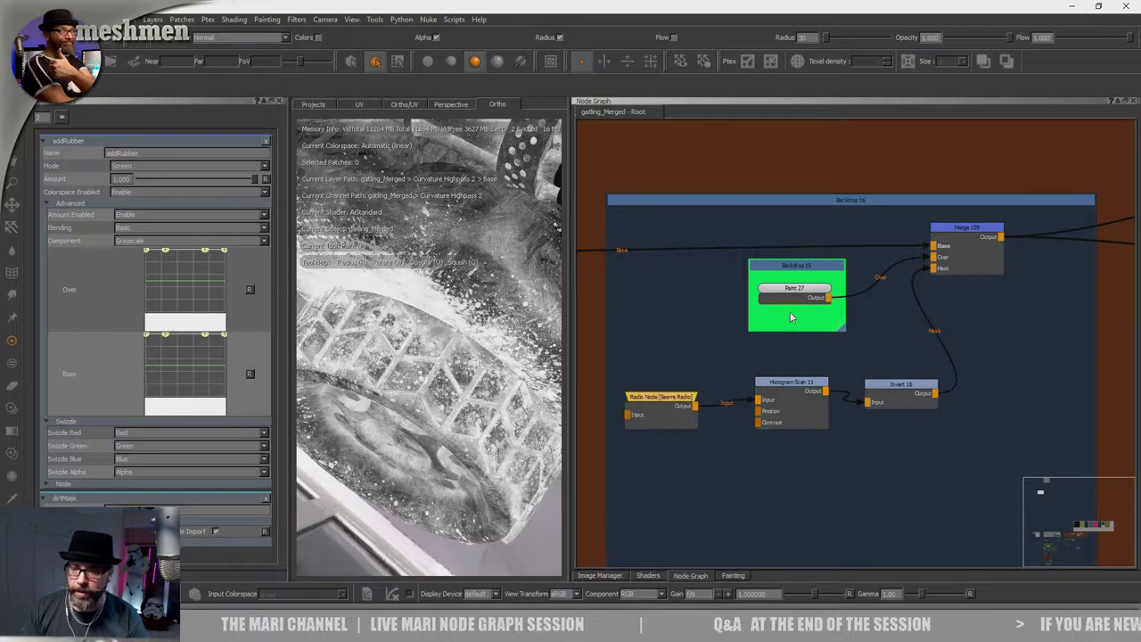
pyautogui.moveTo(796, 293); pyautogui.dragTo(793, 301)
pyautogui.press('v')
pyautogui.scroll(-4, 468, 398)
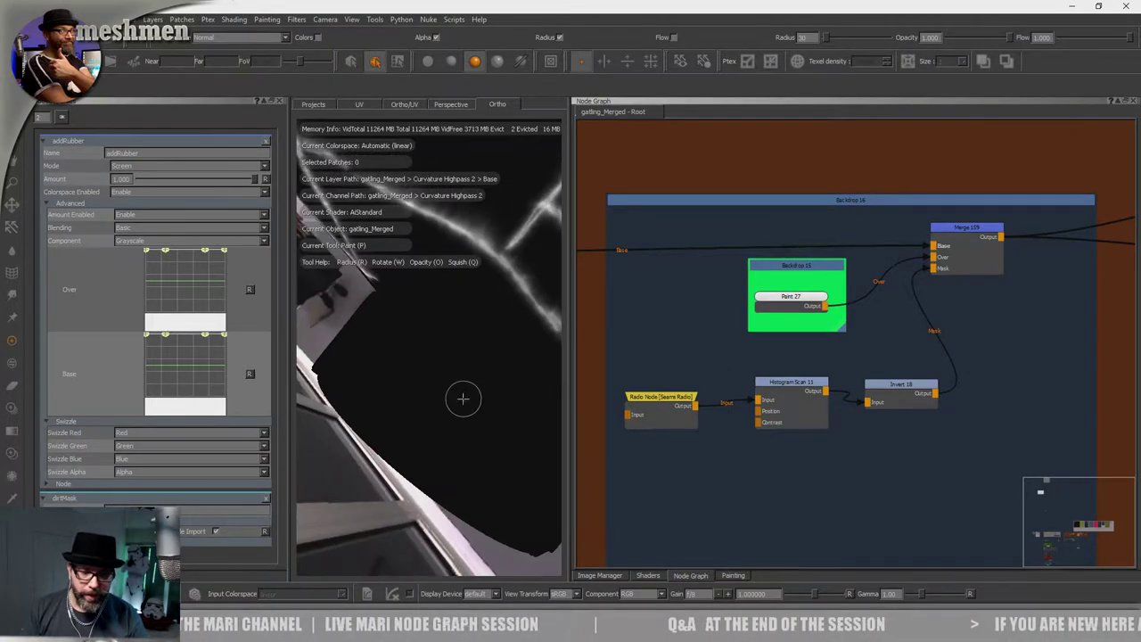
pyautogui.click(961, 243)
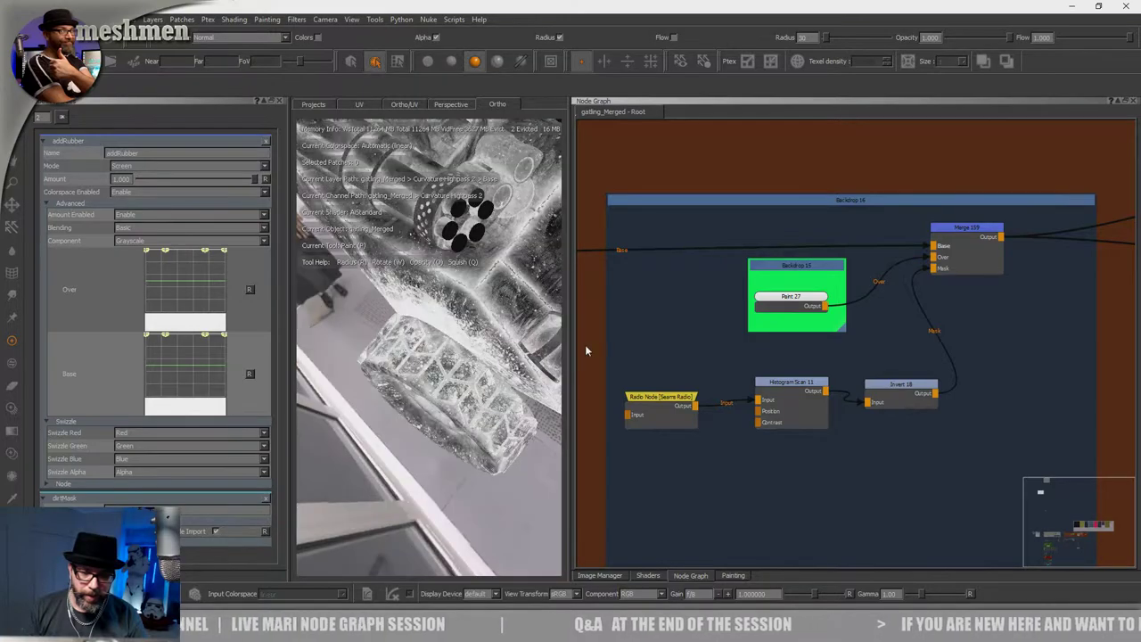
# Widen the viewport and trace the Dirtmask chain back to the Add drips group, ending at the RUBBER section.
pyautogui.moveTo(568, 364); pyautogui.dragTo(613, 394)
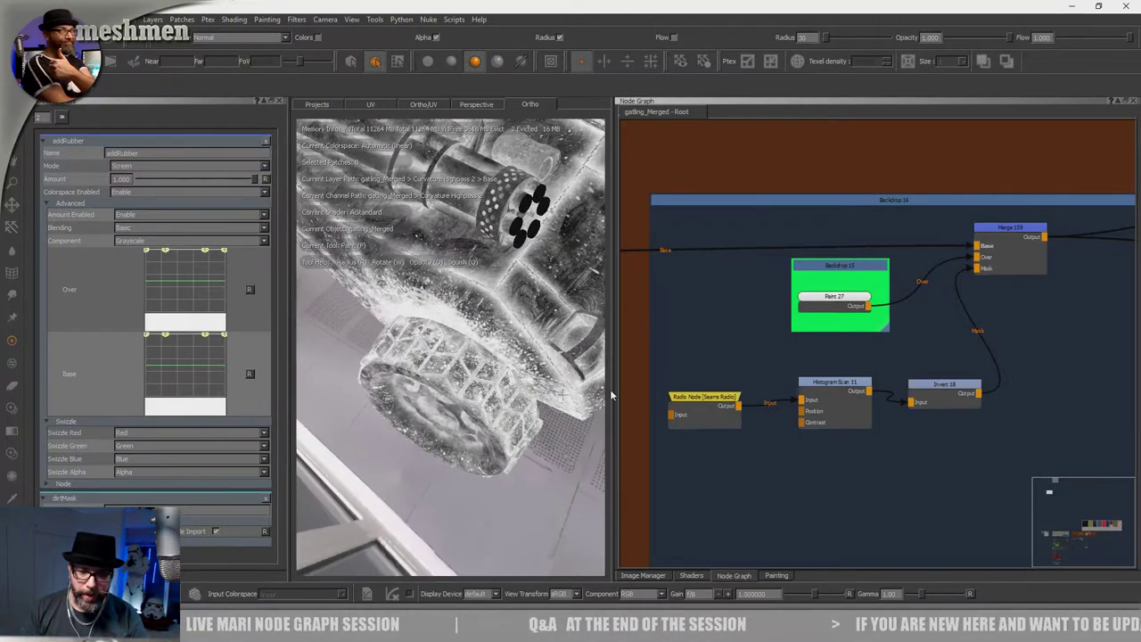
pyautogui.scroll(-3, 675, 374)
pyautogui.scroll(-2, 675, 374)
pyautogui.moveTo(783, 371); pyautogui.dragTo(1066, 335, button='middle')
pyautogui.moveTo(733, 378); pyautogui.dragTo(1041, 340, button='middle')
pyautogui.moveTo(818, 336); pyautogui.dragTo(1011, 330, button='middle')
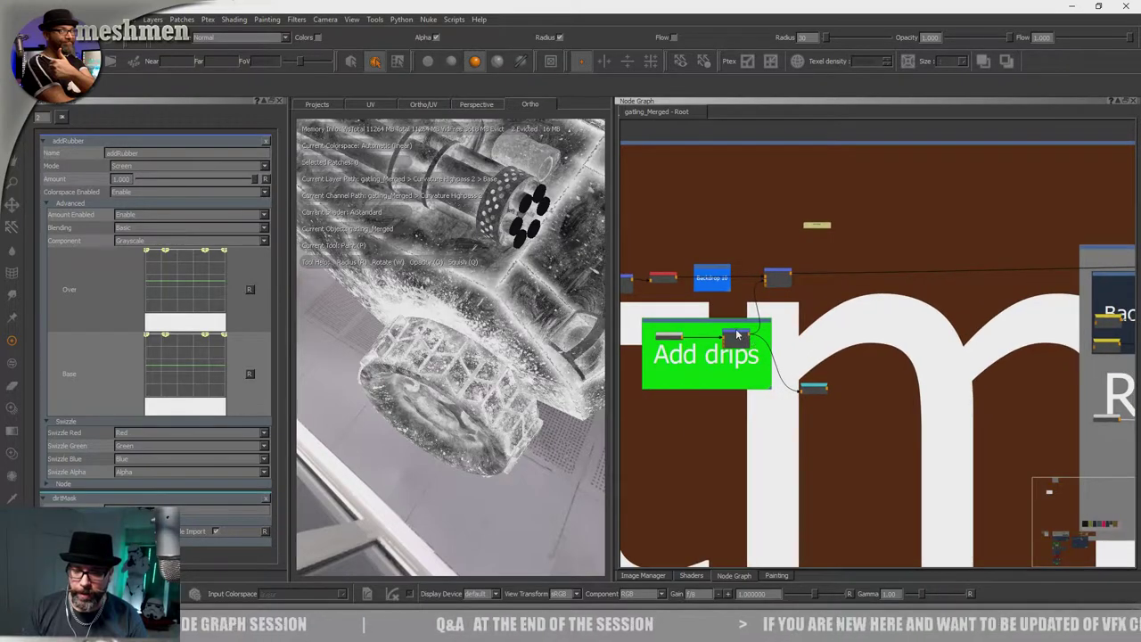
pyautogui.moveTo(885, 343); pyautogui.dragTo(735, 314, button='middle')
pyautogui.scroll(-2, 864, 356)
pyautogui.moveTo(863, 356); pyautogui.dragTo(812, 359, button='middle')
pyautogui.scroll(2, 1007, 368)
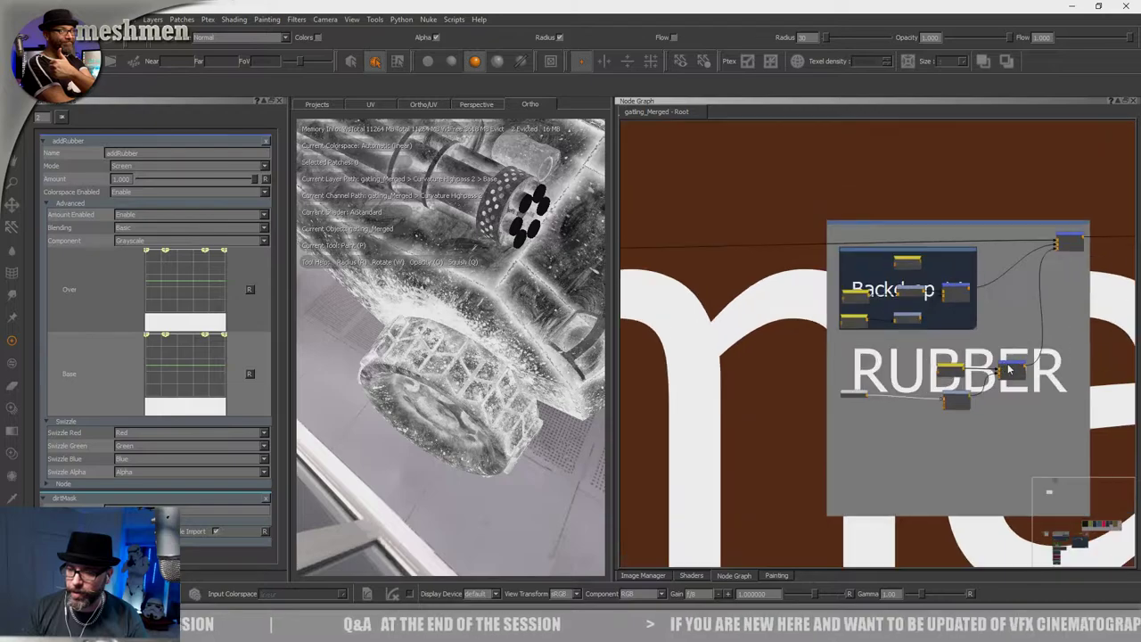
# Preview the merge node that masks addRubber and examine its black-and-white mask on the tread.
pyautogui.press('1')
pyautogui.keyDown('alt'); pyautogui.moveTo(537, 383); pyautogui.dragTo(570, 393, button='right'); pyautogui.keyUp('alt')
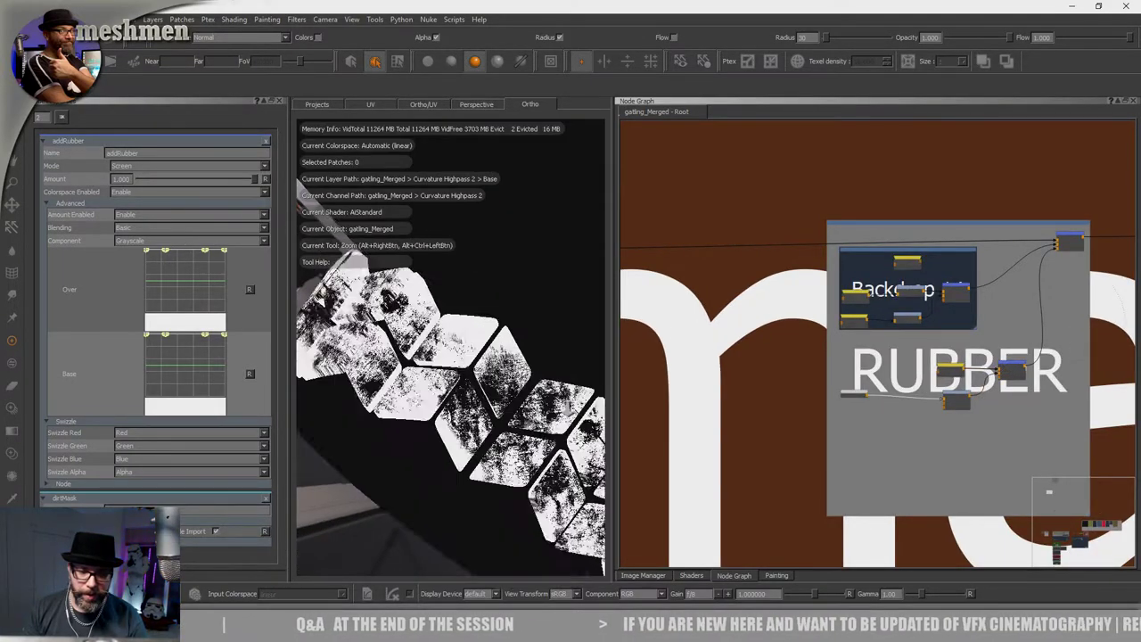
pyautogui.keyDown('alt'); pyautogui.moveTo(499, 383); pyautogui.dragTo(472, 357); pyautogui.keyUp('alt')
pyautogui.keyDown('alt'); pyautogui.moveTo(499, 374); pyautogui.dragTo(472, 379, button='right'); pyautogui.keyUp('alt')
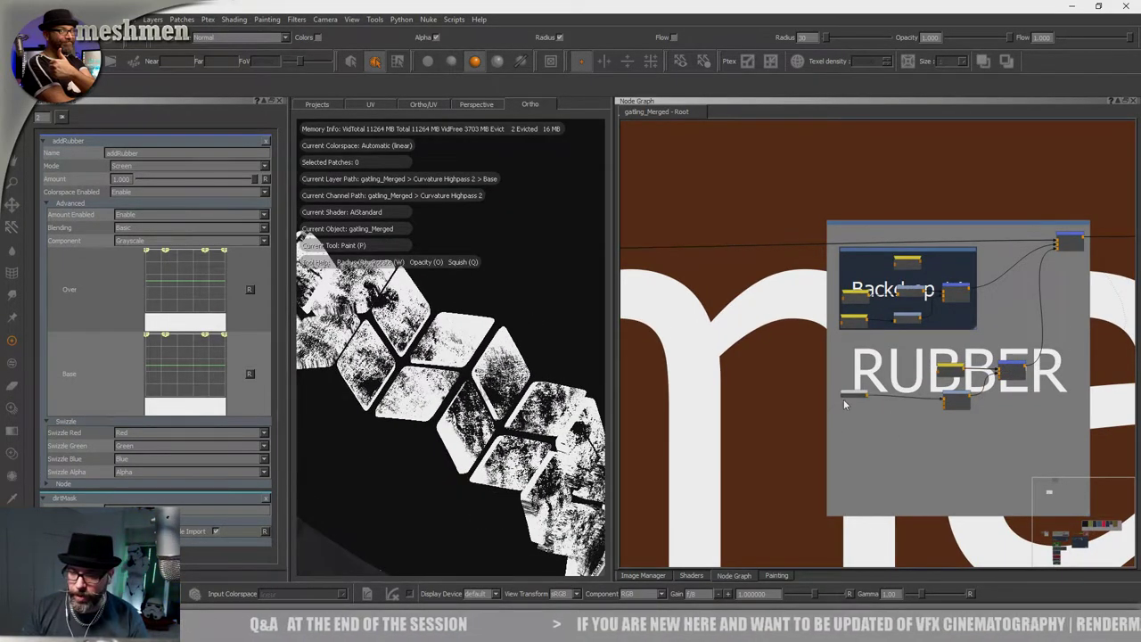
# Nudge the remove rubber dirt paint node and the neighbouring Histogram Scan and radio nodes in the RUBBER section.
pyautogui.moveTo(846, 396); pyautogui.dragTo(849, 400)
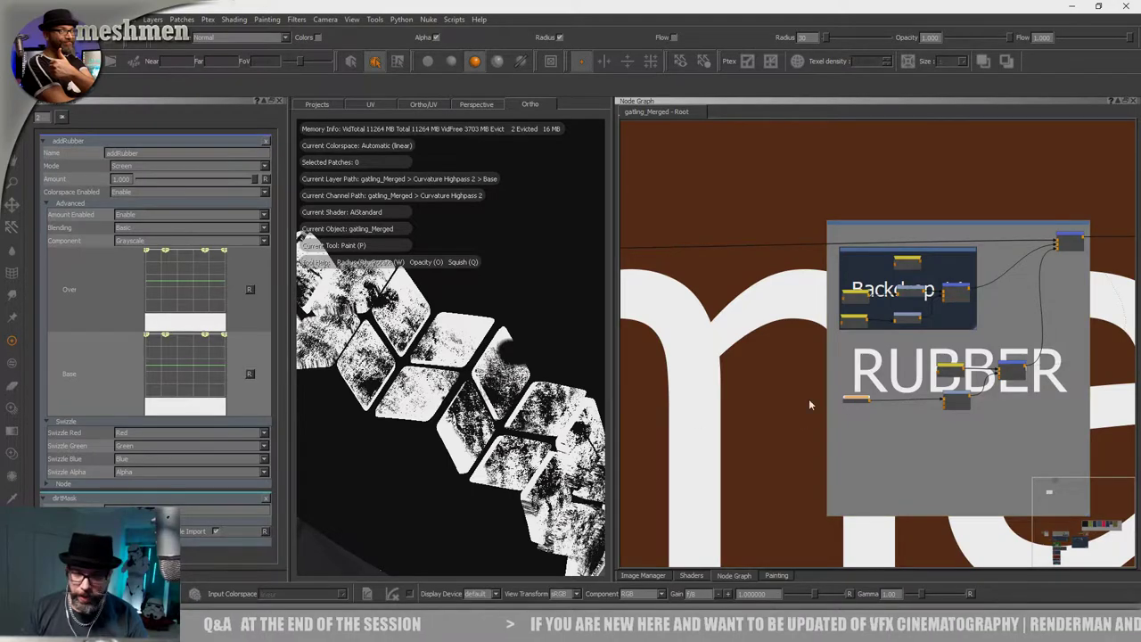
pyautogui.scroll(4, 858, 401)
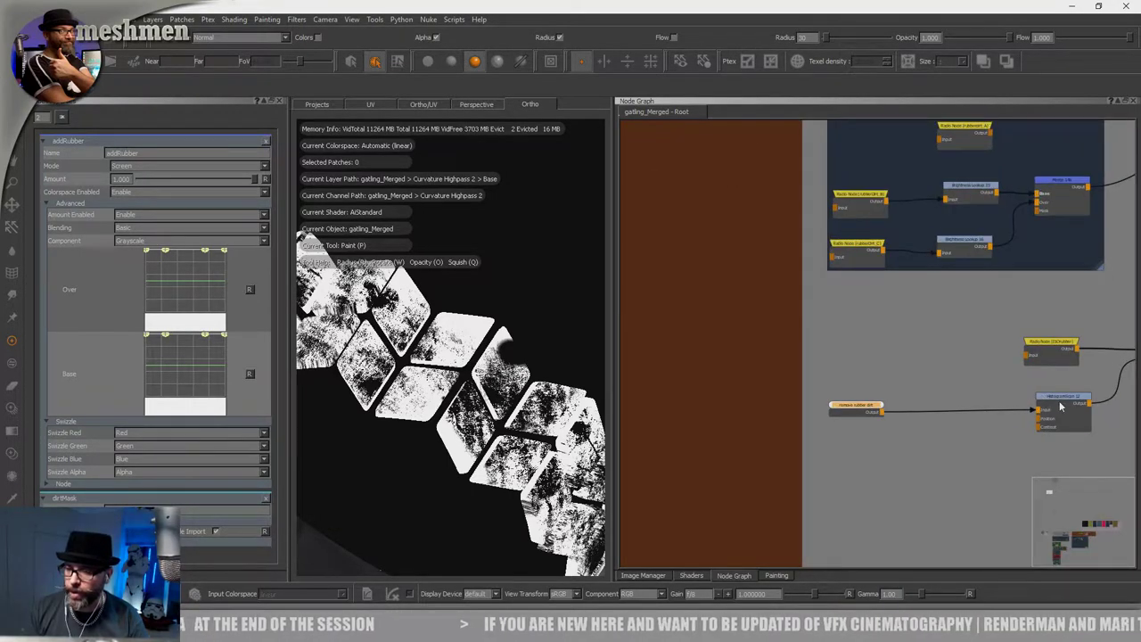
pyautogui.moveTo(1061, 406); pyautogui.dragTo(1054, 407)
pyautogui.moveTo(1048, 344); pyautogui.dragTo(1041, 345)
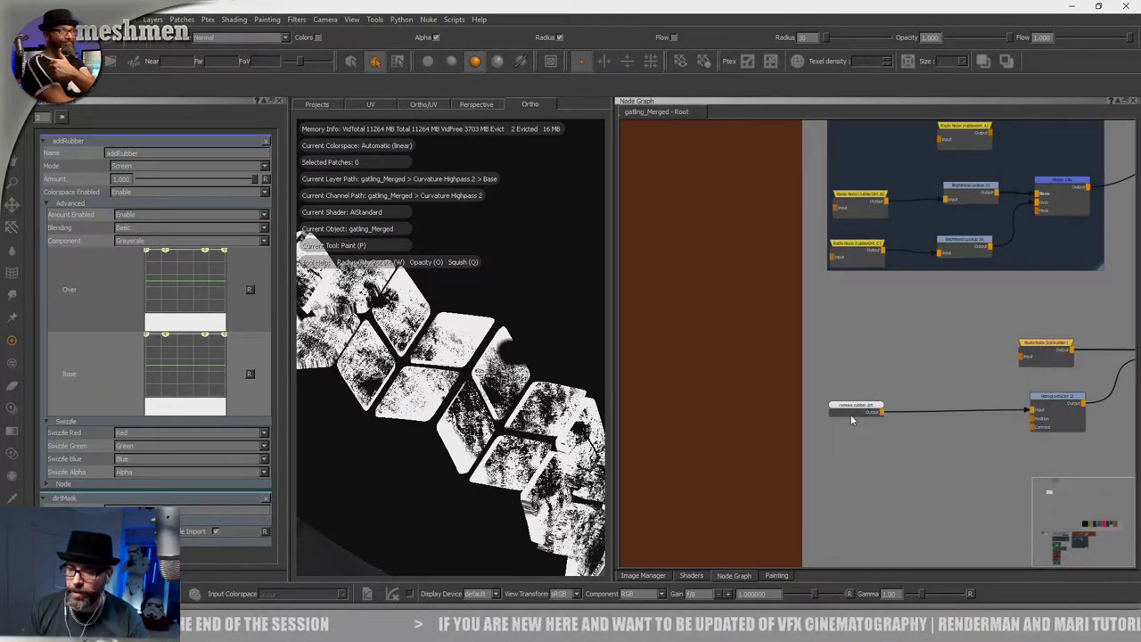
pyautogui.moveTo(857, 408); pyautogui.dragTo(862, 413)
# Move the remove rubber dirt paint node out of the RUBBER backdrop to beneath the Add drips group.
pyautogui.scroll(-2, 862, 413)
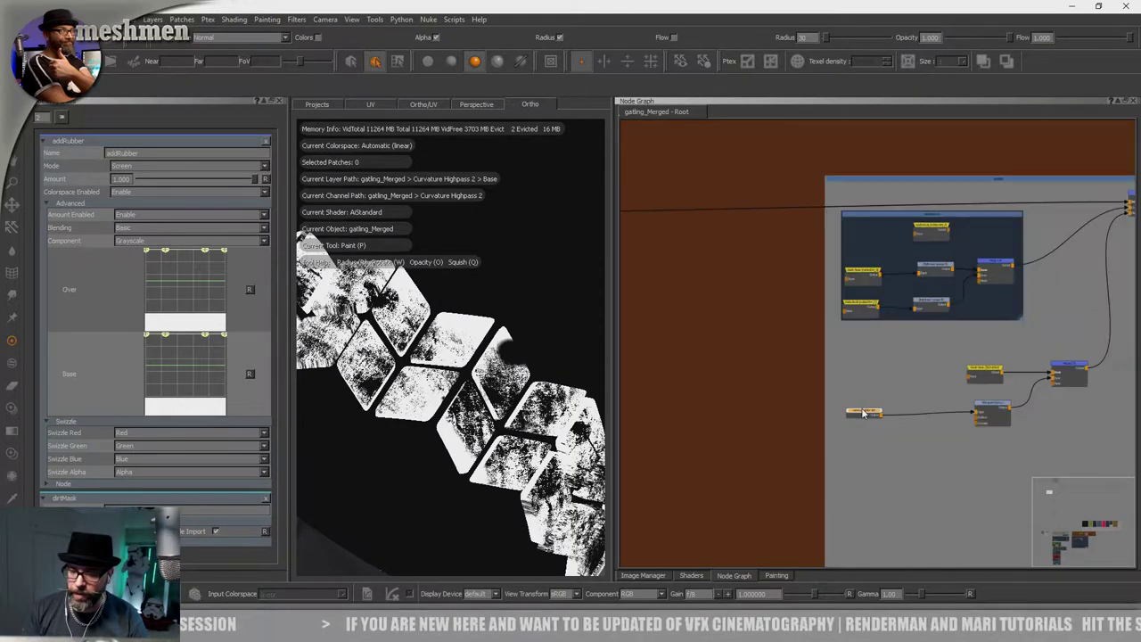
pyautogui.scroll(-2, 862, 413)
pyautogui.moveTo(862, 416); pyautogui.dragTo(980, 410, button='middle')
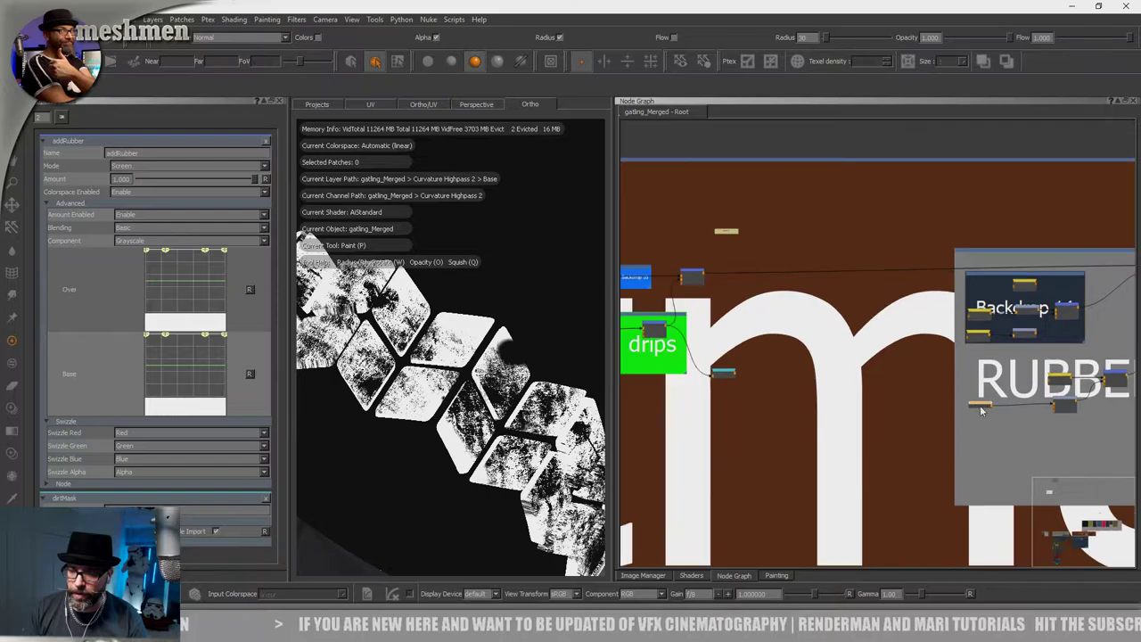
pyautogui.moveTo(730, 405); pyautogui.dragTo(638, 407)
pyautogui.moveTo(680, 398); pyautogui.dragTo(879, 386, button='middle')
pyautogui.scroll(5, 864, 367)
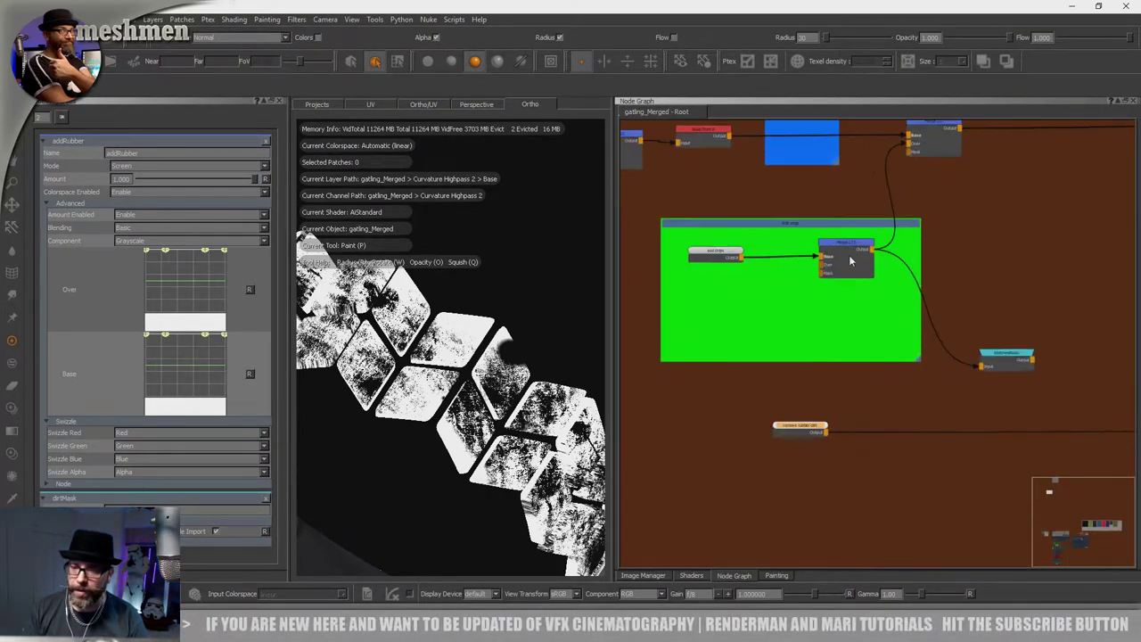
# Preview the Add drips merge on the wheel and shift the remove rubber dirt node further back along the chain.
pyautogui.click(850, 260)
pyautogui.keyDown('alt'); pyautogui.moveTo(513, 350); pyautogui.dragTo(728, 426); pyautogui.keyUp('alt')
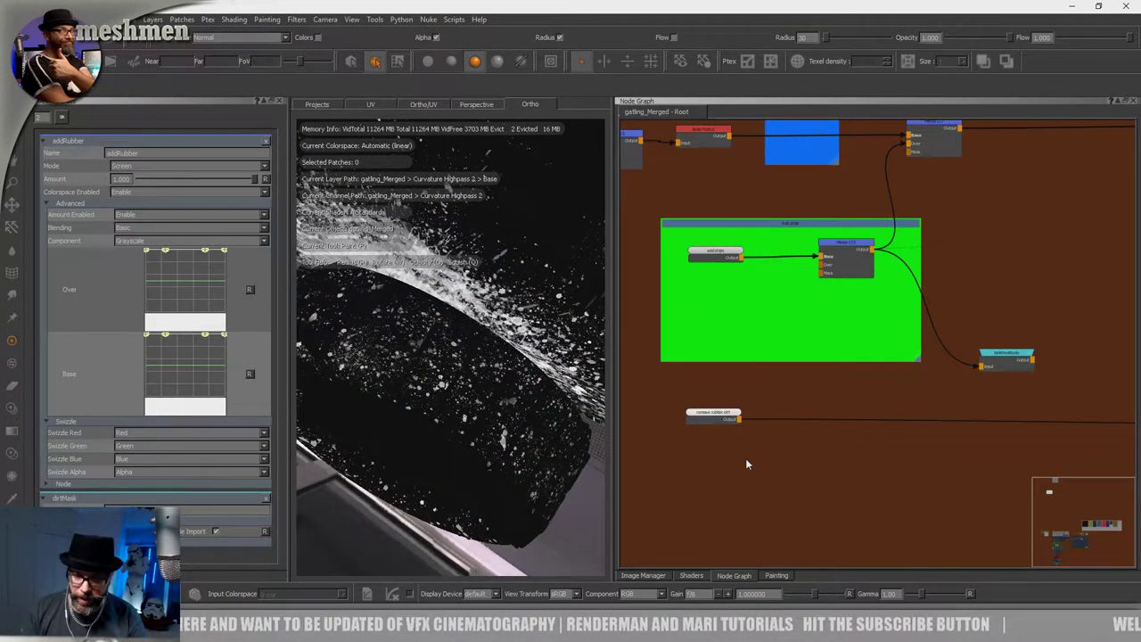
pyautogui.moveTo(743, 468); pyautogui.dragTo(827, 465, button='middle')
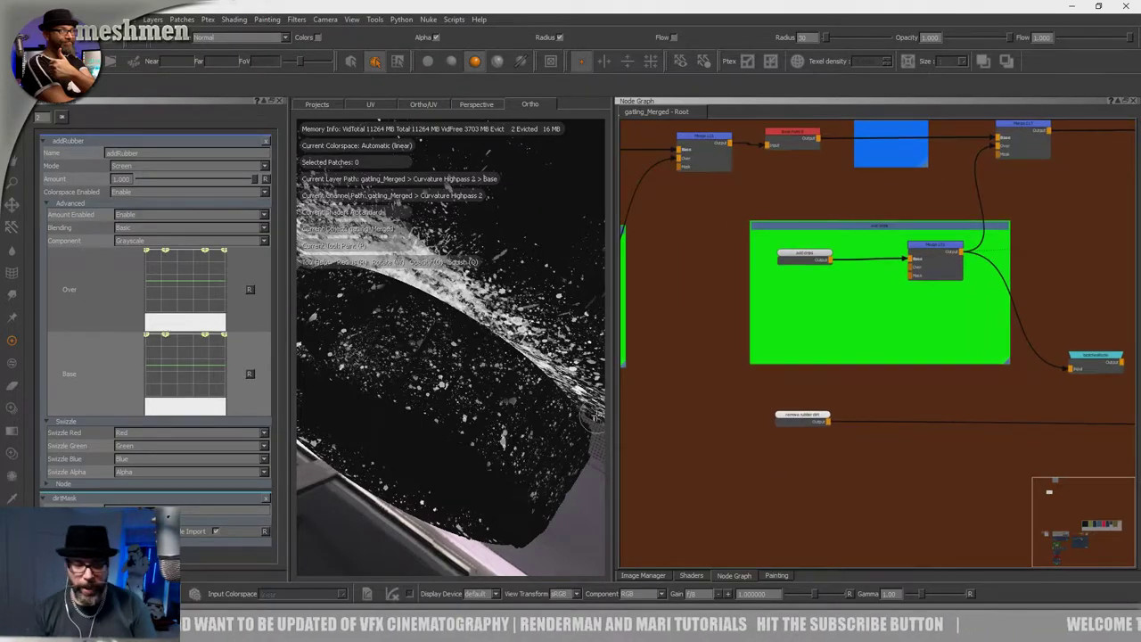
pyautogui.keyDown('alt'); pyautogui.moveTo(522, 437); pyautogui.dragTo(481, 428); pyautogui.keyUp('alt')
pyautogui.keyDown('alt'); pyautogui.moveTo(455, 428); pyautogui.dragTo(393, 428, button='right'); pyautogui.keyUp('alt')
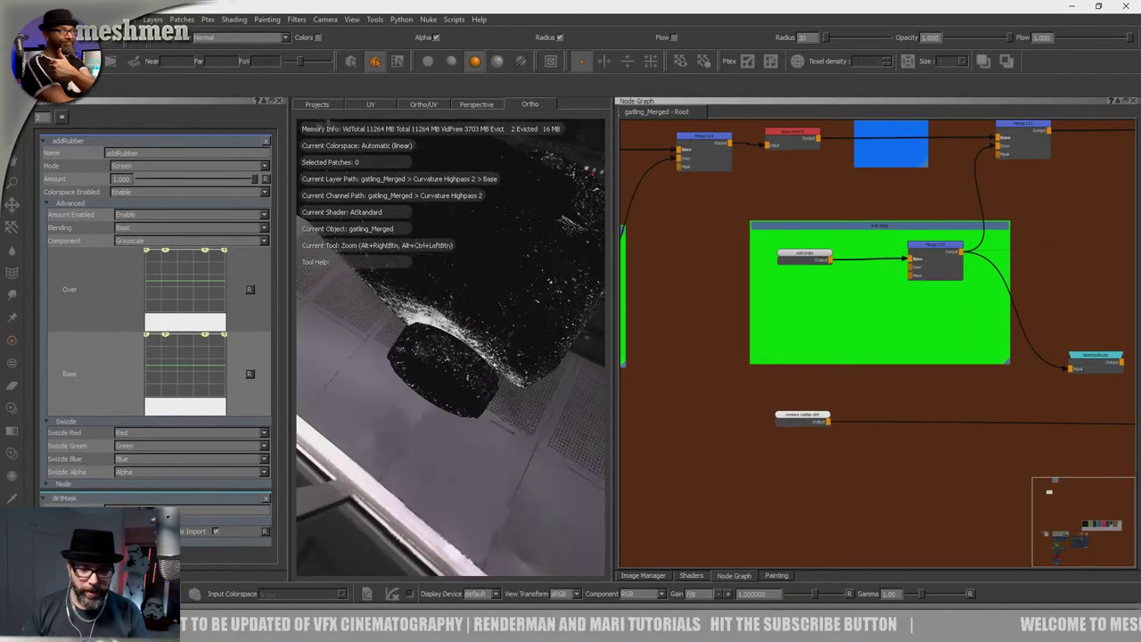
pyautogui.press('Tab')
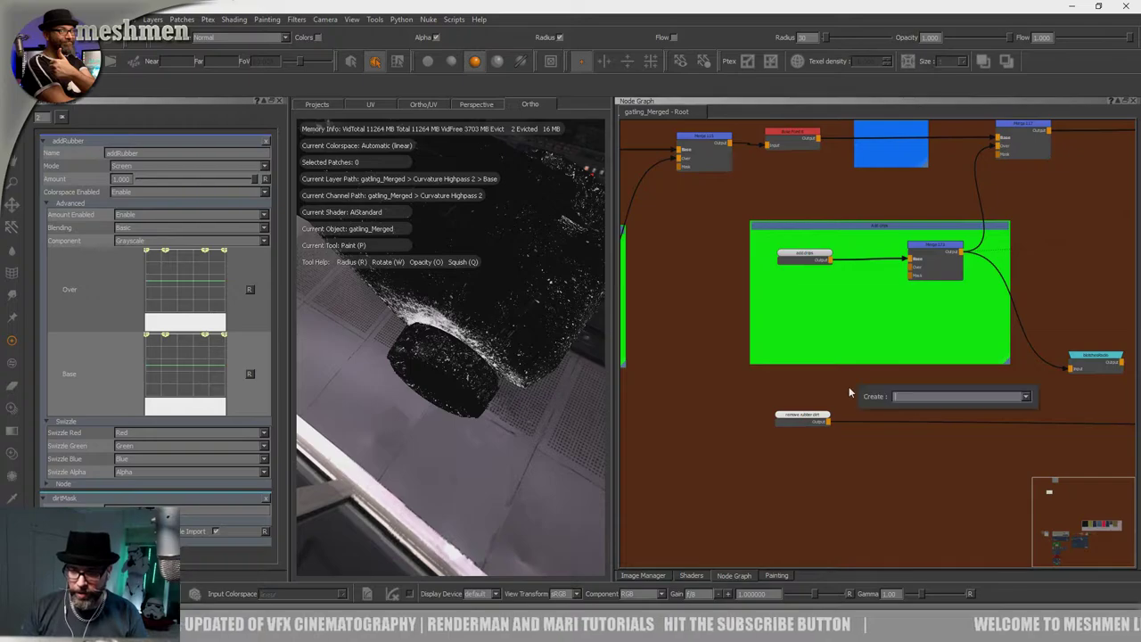
pyautogui.write('pa')
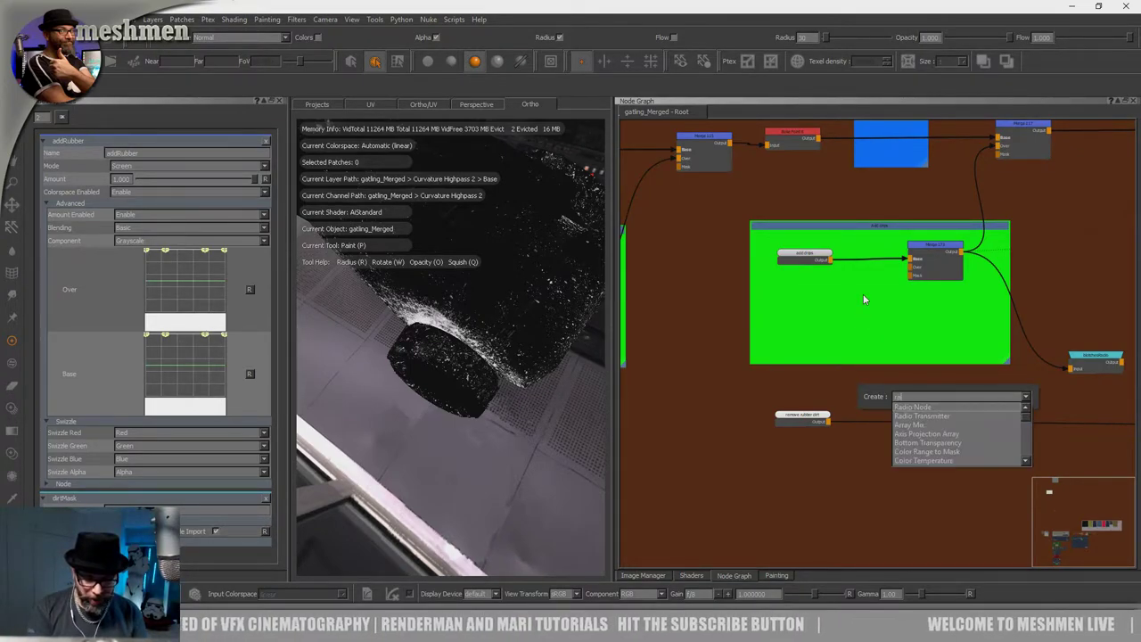
pyautogui.press('BackSpace')
pyautogui.press('BackSpace')
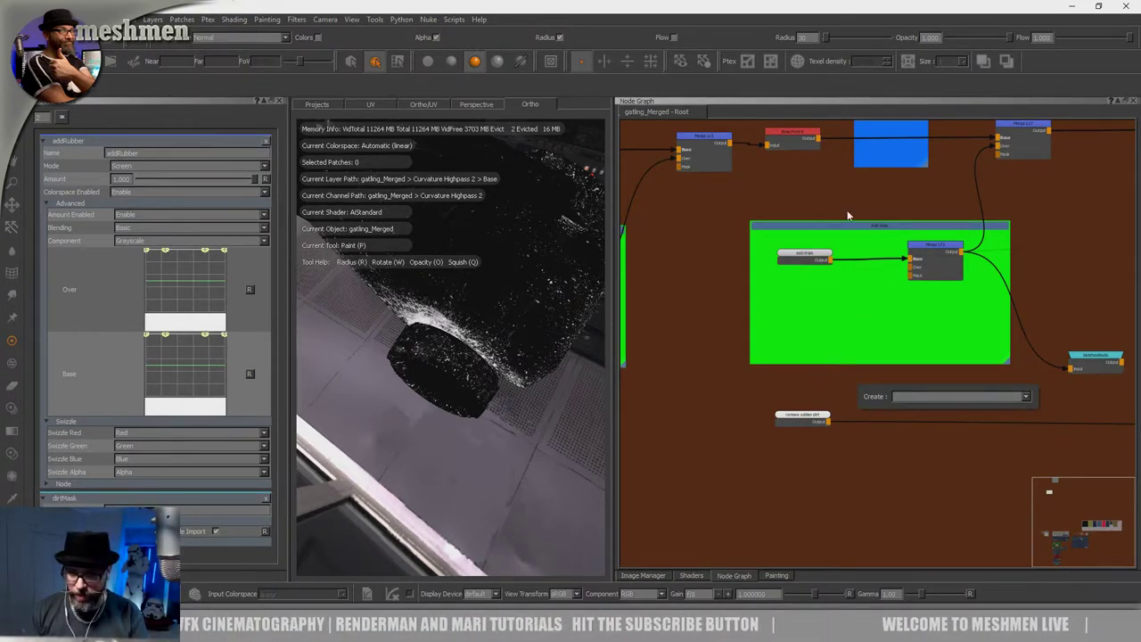
pyautogui.click(819, 386)
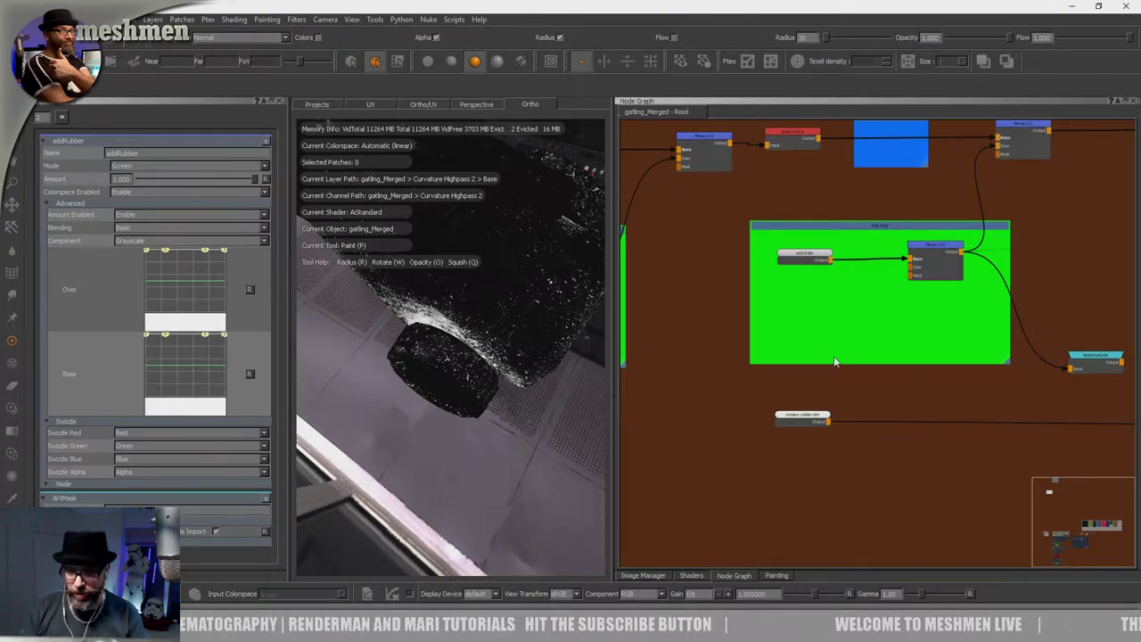
# Add a radio node receiving ISOrubber beneath the Add drips group and arrange it above the remove rubber dirt paint node.
pyautogui.press('r')
pyautogui.moveTo(867, 444); pyautogui.dragTo(841, 382)
pyautogui.doubleClick(841, 378)
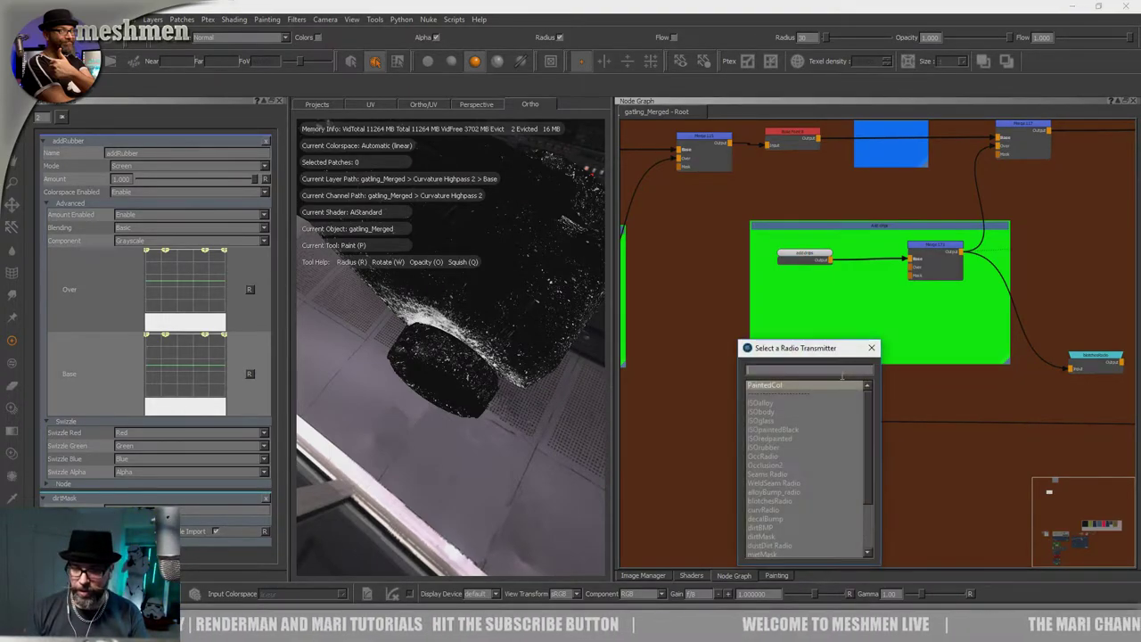
pyautogui.click(763, 447)
pyautogui.doubleClick(764, 448)
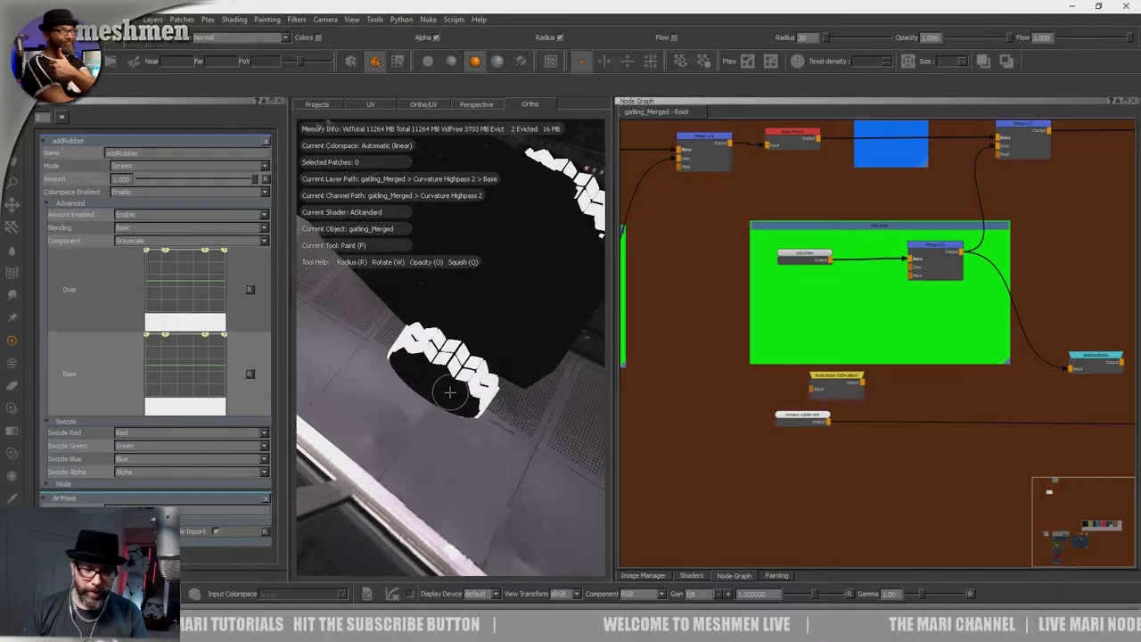
pyautogui.moveTo(798, 416); pyautogui.dragTo(873, 418)
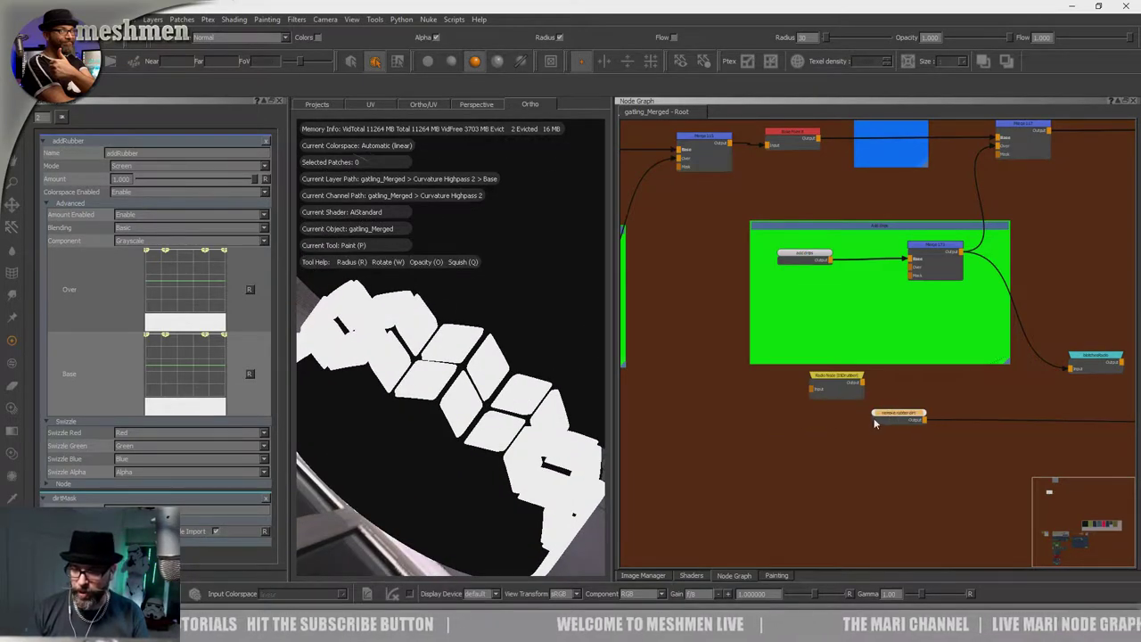
pyautogui.moveTo(846, 378); pyautogui.dragTo(820, 383)
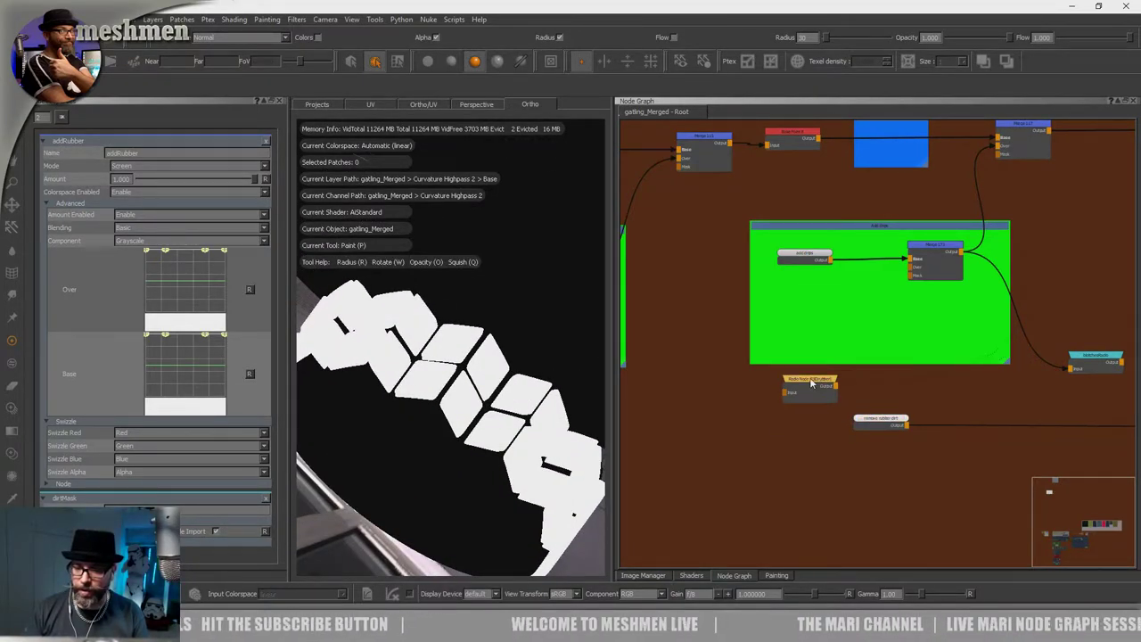
pyautogui.moveTo(877, 421); pyautogui.dragTo(772, 436)
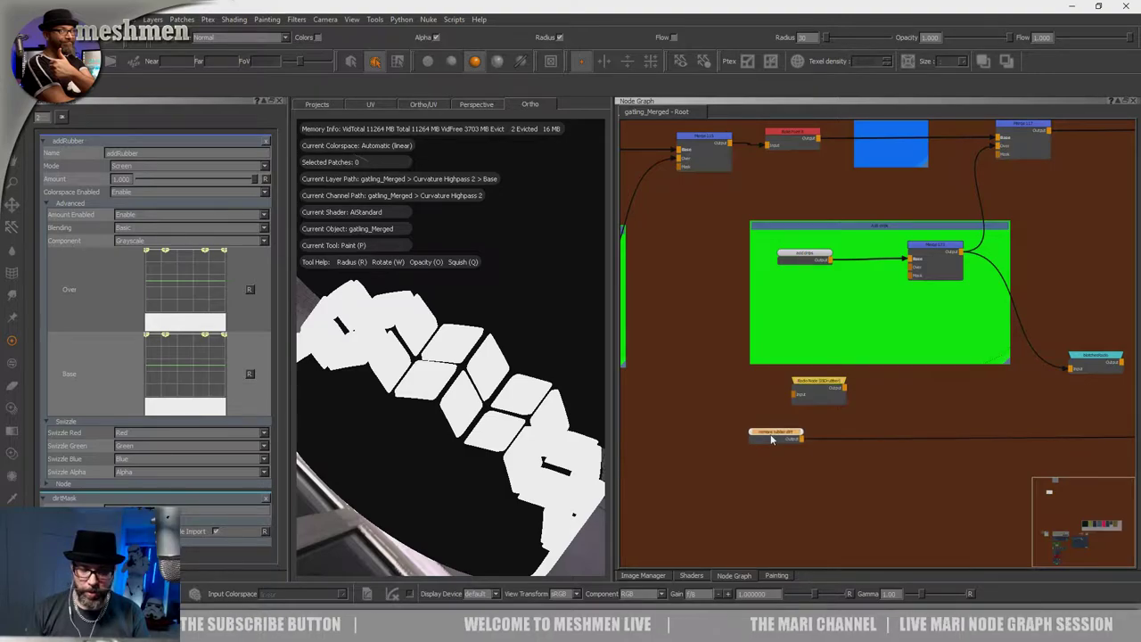
# Preview the Add drips merge and examine the dirt splatter on the tread up close, nudging the add drips paint node.
pyautogui.keyDown('alt'); pyautogui.moveTo(552, 413); pyautogui.dragTo(710, 371); pyautogui.keyUp('alt')
pyautogui.moveTo(905, 260); pyautogui.dragTo(910, 259)
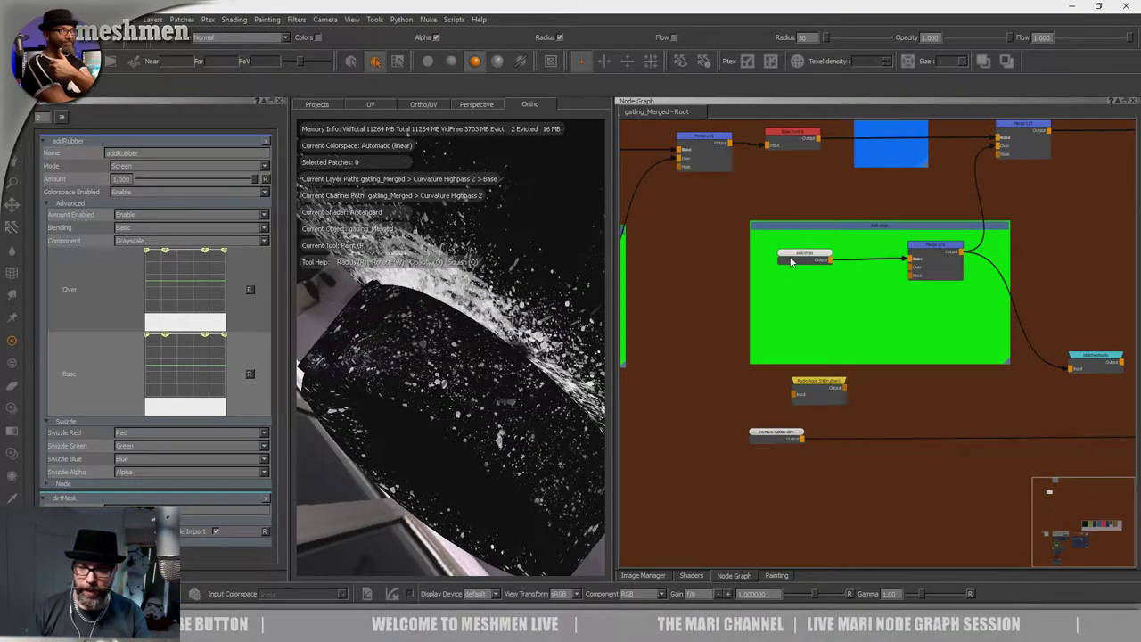
pyautogui.keyDown('alt'); pyautogui.moveTo(424, 402); pyautogui.dragTo(532, 368, button='right'); pyautogui.keyUp('alt')
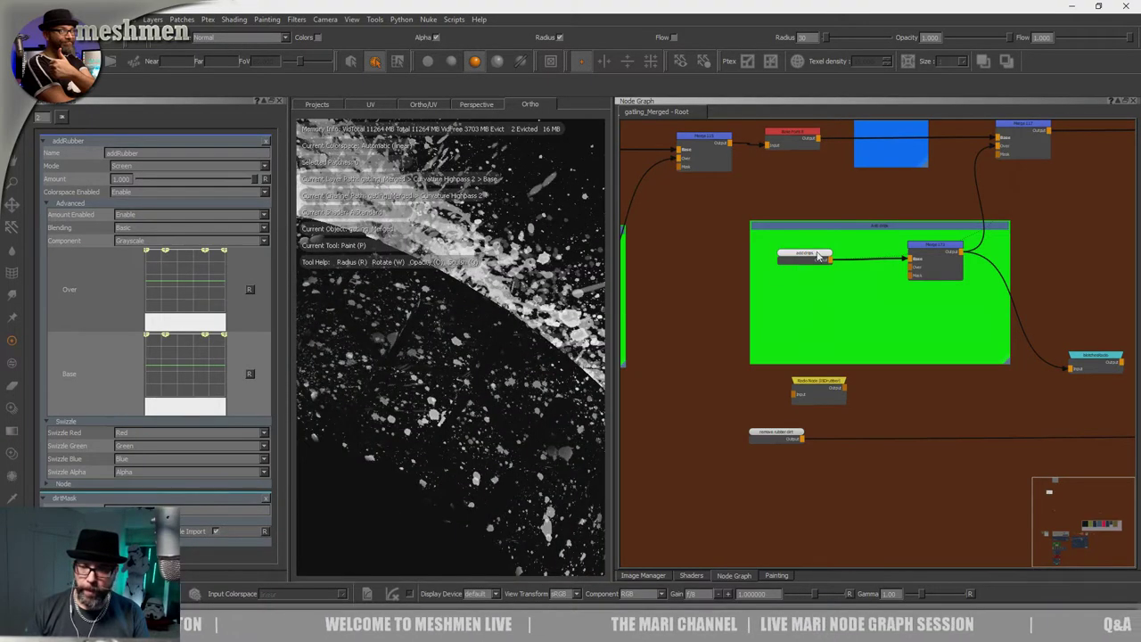
pyautogui.moveTo(809, 260); pyautogui.dragTo(806, 254)
pyautogui.keyDown('alt'); pyautogui.moveTo(496, 359); pyautogui.dragTo(527, 390); pyautogui.keyUp('alt')
pyautogui.keyDown('alt'); pyautogui.moveTo(528, 390); pyautogui.dragTo(428, 367, button='middle'); pyautogui.keyUp('alt')
pyautogui.keyDown('alt'); pyautogui.moveTo(428, 368); pyautogui.dragTo(526, 384, button='right'); pyautogui.keyUp('alt')
pyautogui.moveTo(525, 383)
pyautogui.keyDown('alt'); pyautogui.mouseDown()
pyautogui.moveTo(500, 370)
pyautogui.moveTo(491, 416)
pyautogui.moveTo(492, 352)
pyautogui.moveTo(508, 388)
pyautogui.moveTo(491, 408)
pyautogui.moveTo(473, 396)
pyautogui.mouseUp(); pyautogui.keyUp('alt')
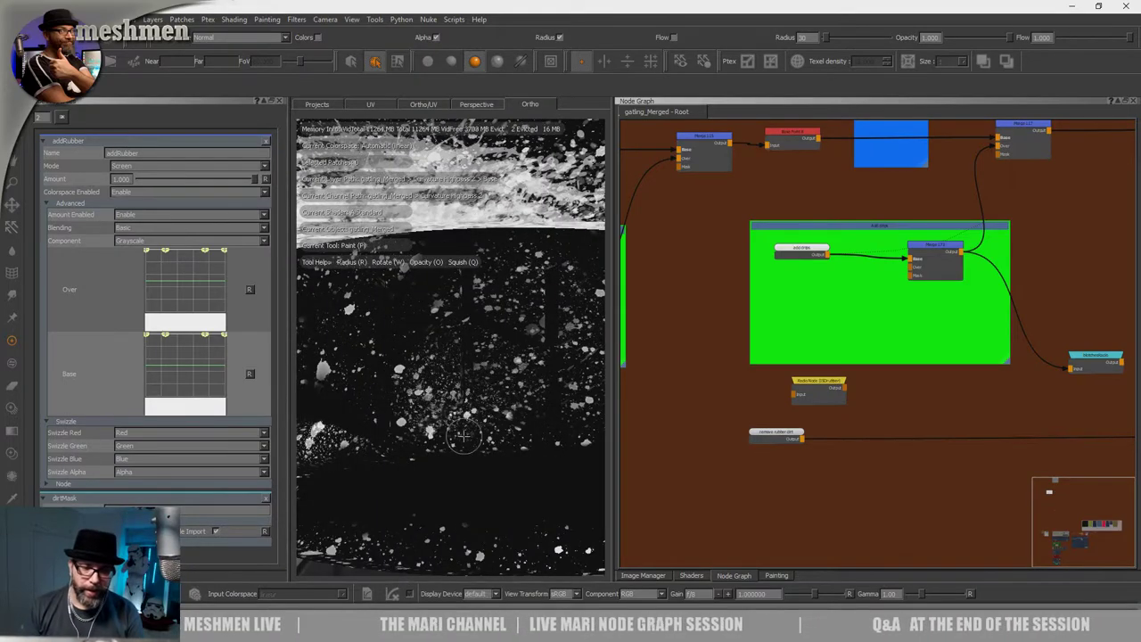
pyautogui.keyDown('alt'); pyautogui.moveTo(465, 436); pyautogui.dragTo(499, 423); pyautogui.keyUp('alt')
# Move the remove rubber dirt node into the Add drips group and connect it to Merge 173's Over input in Multiply mode.
pyautogui.moveTo(795, 439); pyautogui.dragTo(821, 332)
pyautogui.moveTo(824, 331); pyautogui.dragTo(822, 334, button='middle')
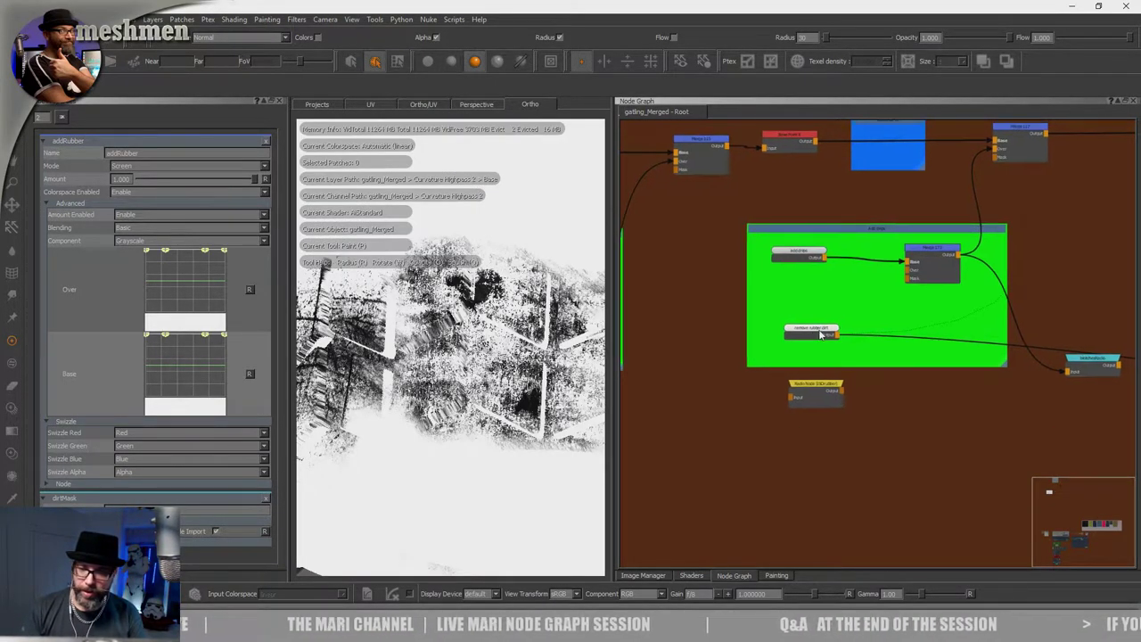
pyautogui.moveTo(821, 334); pyautogui.dragTo(905, 269)
pyautogui.click(927, 251)
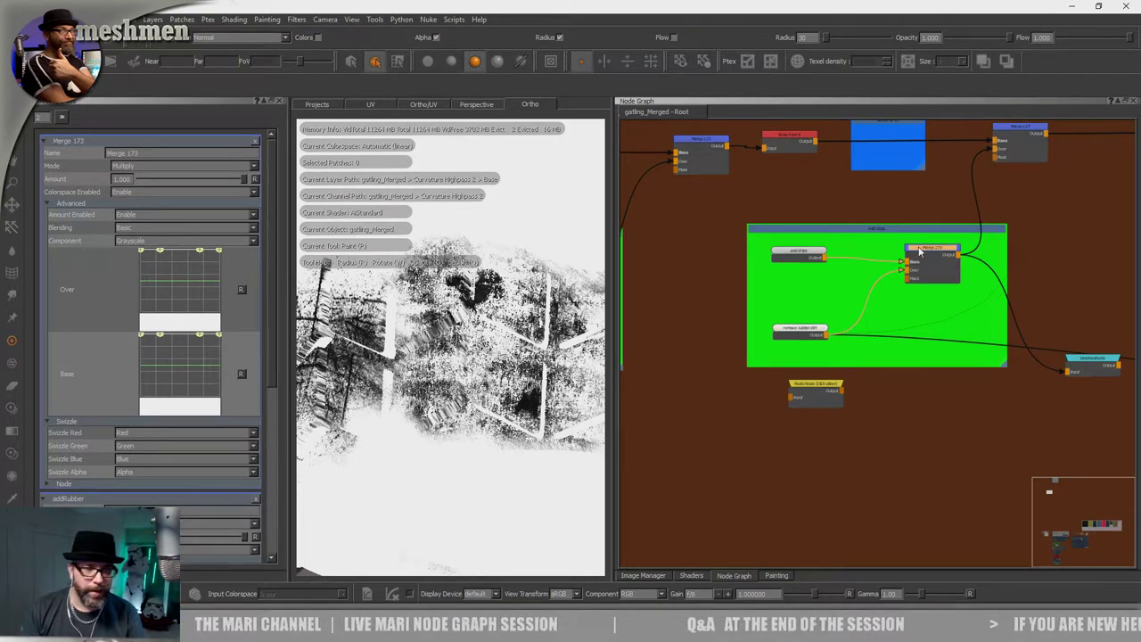
pyautogui.click(162, 167)
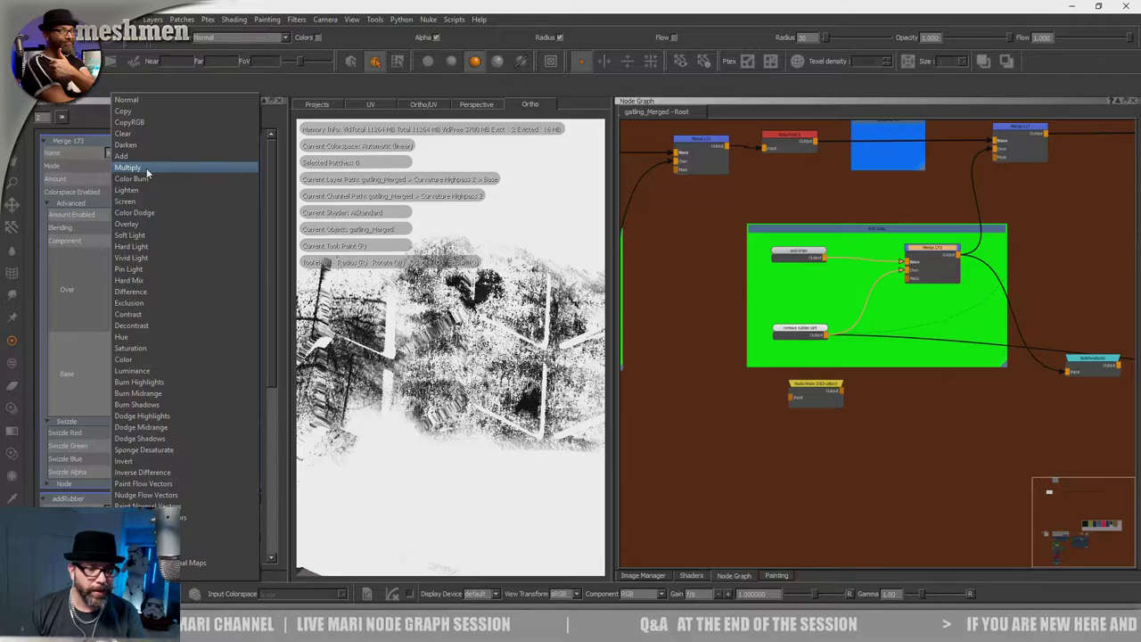
pyautogui.click(147, 167)
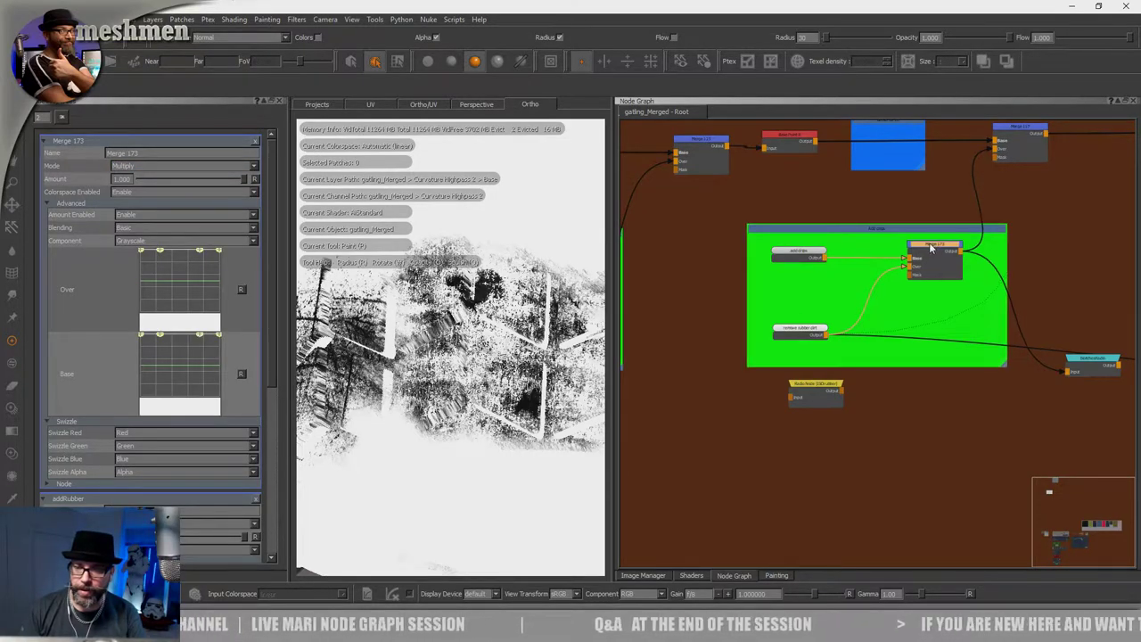
# Compare the Merge 173 result with the remove rubber dirt mask on the tread by previewing each node in turn.
pyautogui.keyDown('alt'); pyautogui.moveTo(401, 303); pyautogui.dragTo(433, 338); pyautogui.keyUp('alt')
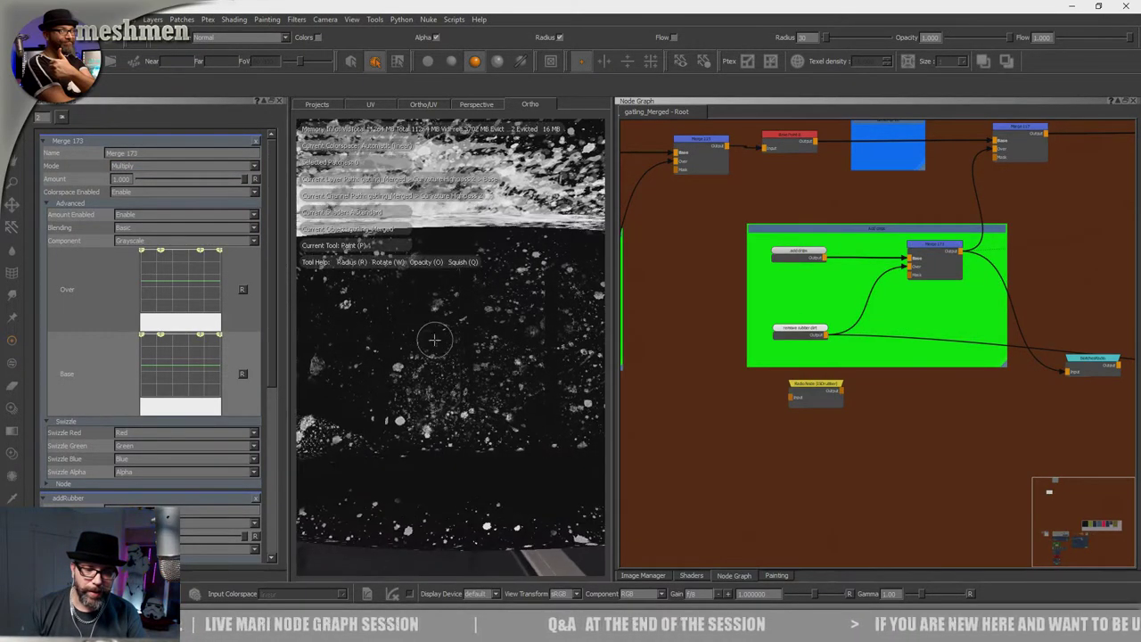
pyautogui.click(937, 249)
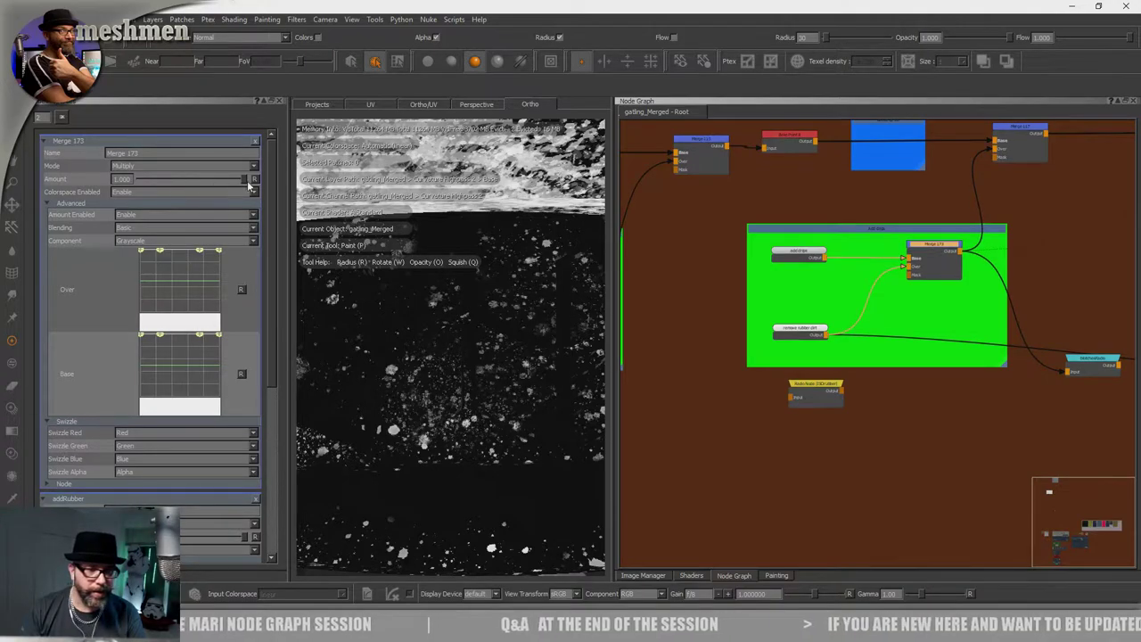
pyautogui.moveTo(245, 180)
pyautogui.mouseDown()
pyautogui.moveTo(31, 194)
pyautogui.moveTo(246, 182)
pyautogui.mouseUp()
pyautogui.click(806, 335)
pyautogui.press('1')
pyautogui.click(724, 341)
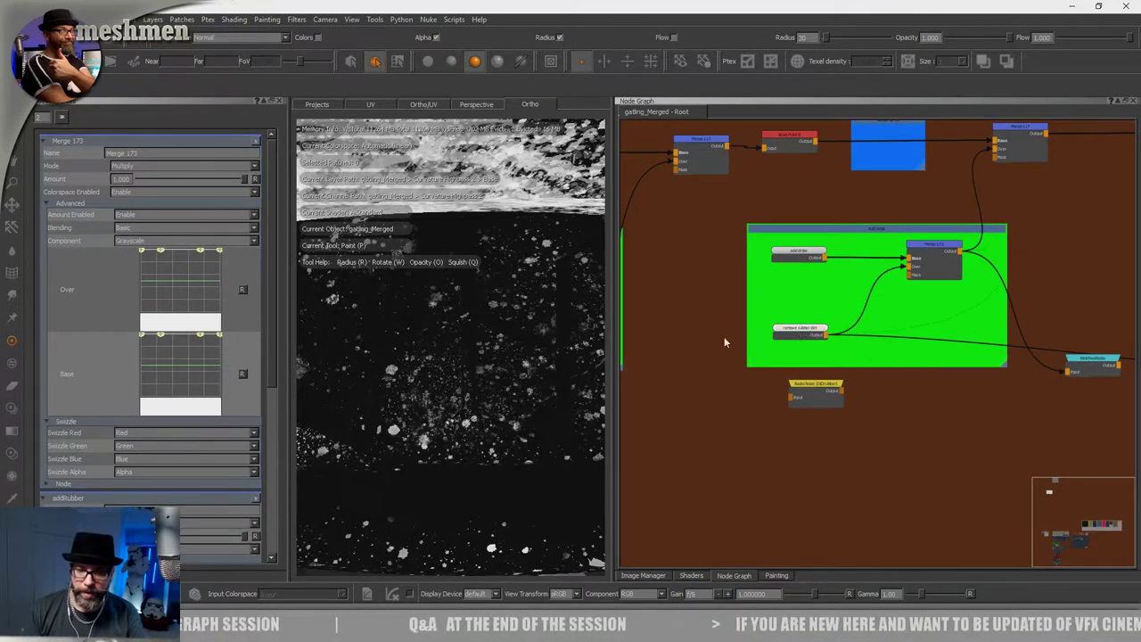
pyautogui.scroll(-10, 434, 362)
pyautogui.moveTo(434, 364)
pyautogui.keyDown('alt'); pyautogui.mouseDown()
pyautogui.moveTo(431, 394)
pyautogui.moveTo(492, 412)
pyautogui.mouseUp(); pyautogui.keyUp('alt')
pyautogui.click(939, 252)
pyautogui.press('1')
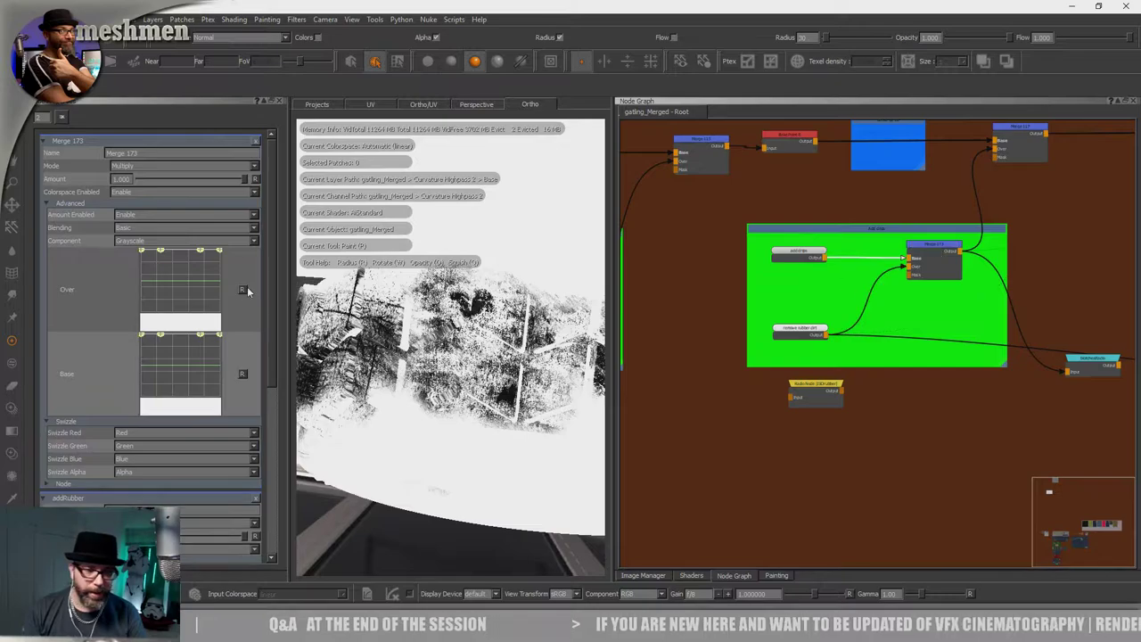
# Insert a Histogram Scan node between remove rubber dirt and Merge 173, making room by shifting the paint and ISOrubber radio nodes.
pyautogui.moveTo(813, 388); pyautogui.dragTo(810, 398)
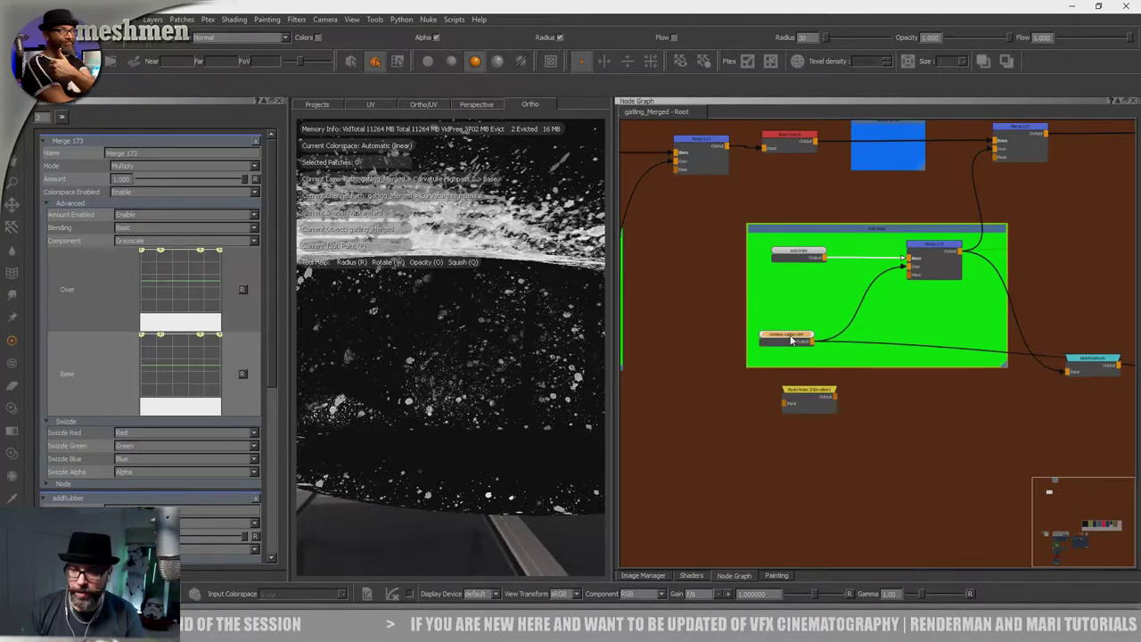
pyautogui.moveTo(800, 336); pyautogui.dragTo(787, 342)
pyautogui.press('Tab')
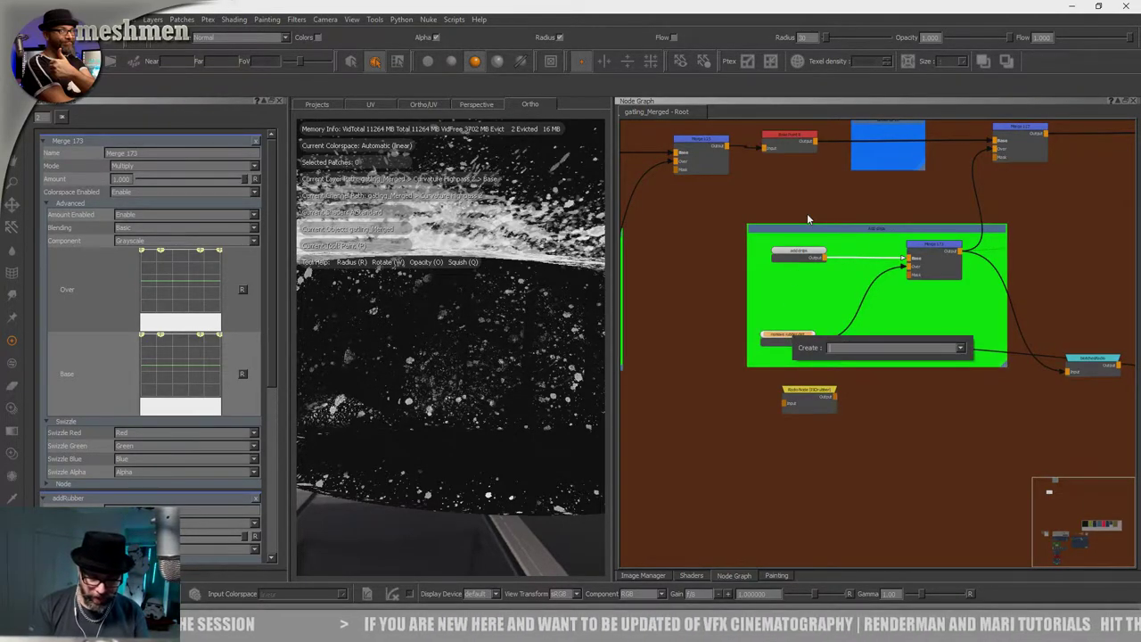
pyautogui.write('his')
pyautogui.press('Down')
pyautogui.press('Down')
pyautogui.press('Return')
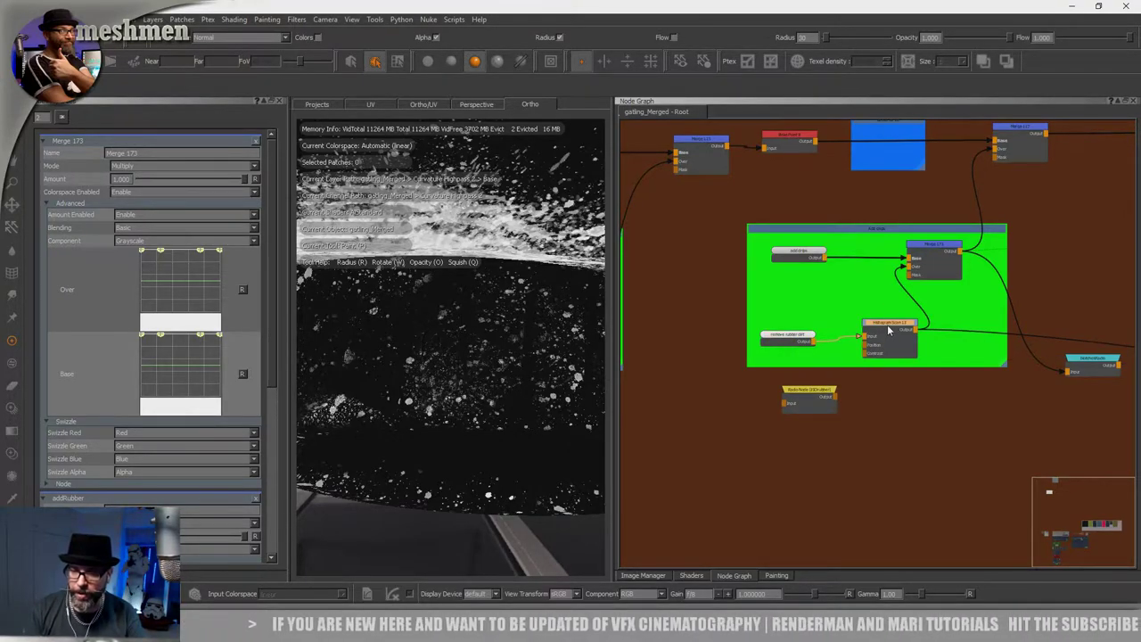
pyautogui.moveTo(888, 330); pyautogui.dragTo(881, 334)
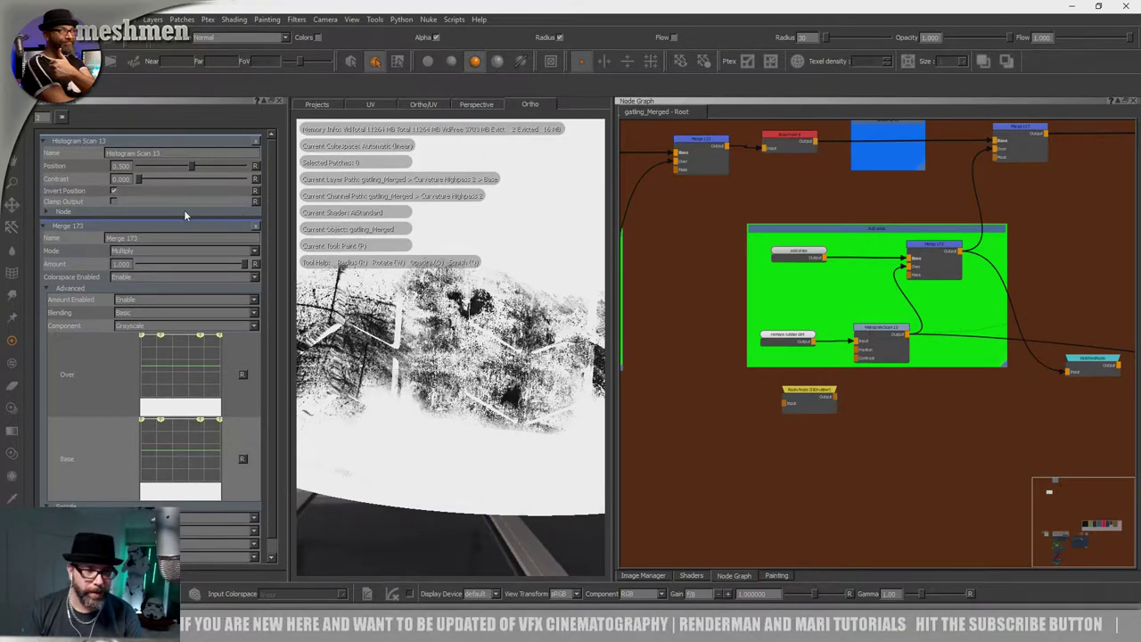
# Set the new Histogram Scan's Position to 0.090 and Contrast to 0.376, checking the mask across the tread.
pyautogui.moveTo(192, 166)
pyautogui.mouseDown()
pyautogui.moveTo(180, 177)
pyautogui.moveTo(181, 167)
pyautogui.moveTo(169, 167)
pyautogui.moveTo(199, 174)
pyautogui.moveTo(148, 172)
pyautogui.mouseUp()
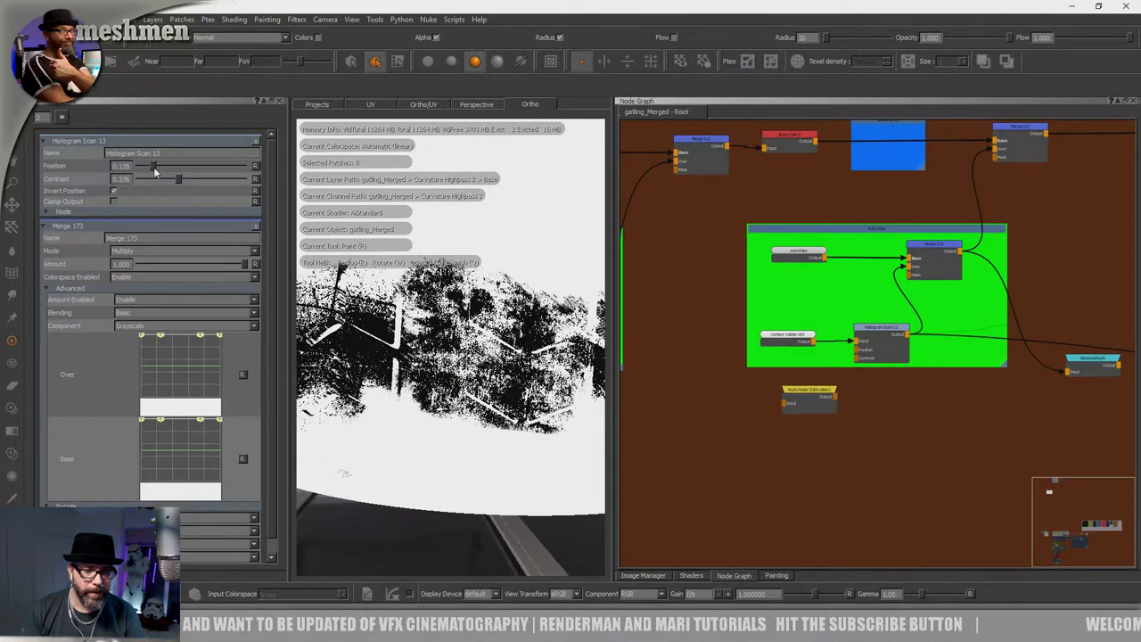
pyautogui.keyDown('alt'); pyautogui.moveTo(484, 299); pyautogui.dragTo(535, 246); pyautogui.keyUp('alt')
pyautogui.keyDown('alt'); pyautogui.moveTo(534, 246); pyautogui.dragTo(463, 267, button='right'); pyautogui.keyUp('alt')
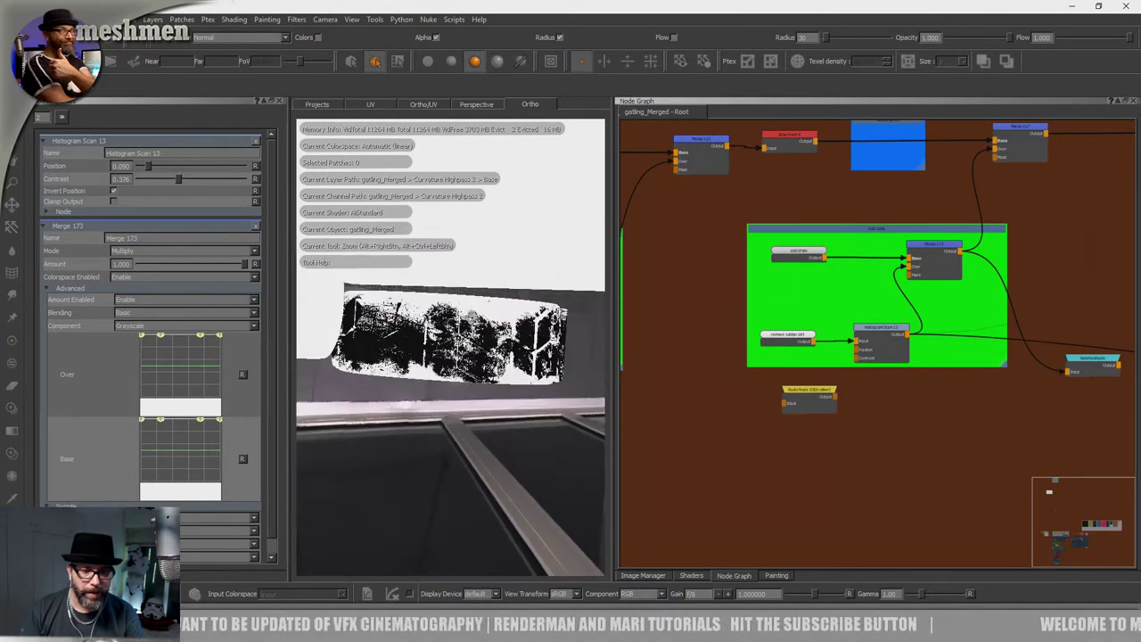
pyautogui.keyDown('alt'); pyautogui.moveTo(464, 268); pyautogui.dragTo(508, 294); pyautogui.keyUp('alt')
pyautogui.keyDown('alt'); pyautogui.moveTo(508, 294); pyautogui.dragTo(562, 276, button='right'); pyautogui.keyUp('alt')
# Preview Merge 173 and compare its effect on the wheel by varying its Amount, ending at 1.000.
pyautogui.click(938, 255)
pyautogui.press('1')
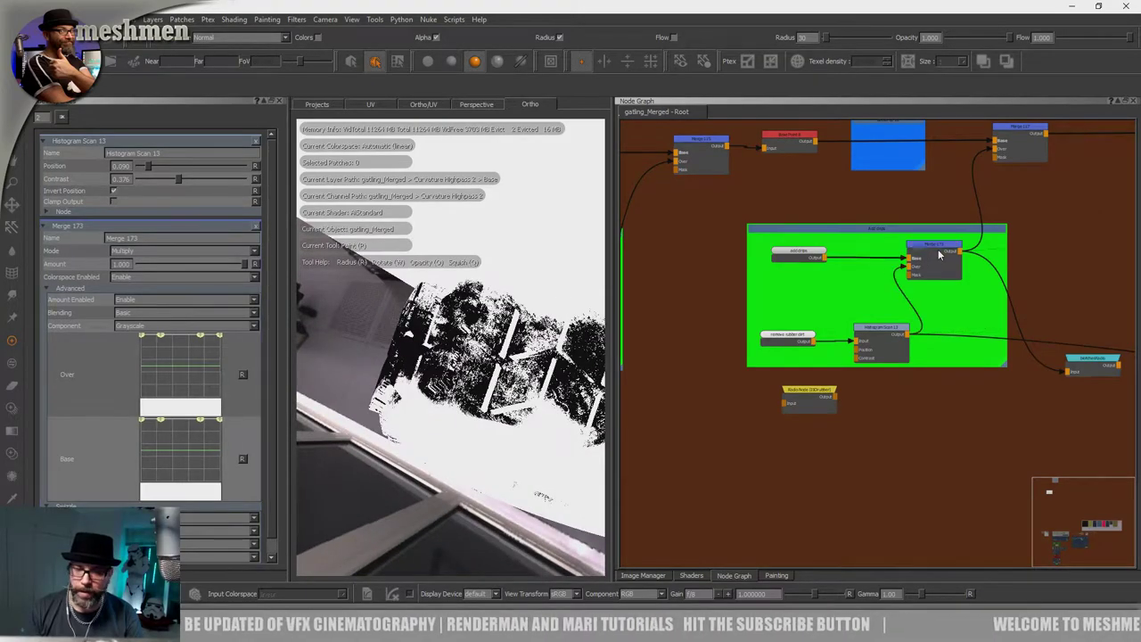
pyautogui.keyDown('alt'); pyautogui.moveTo(440, 389); pyautogui.dragTo(503, 393); pyautogui.keyUp('alt')
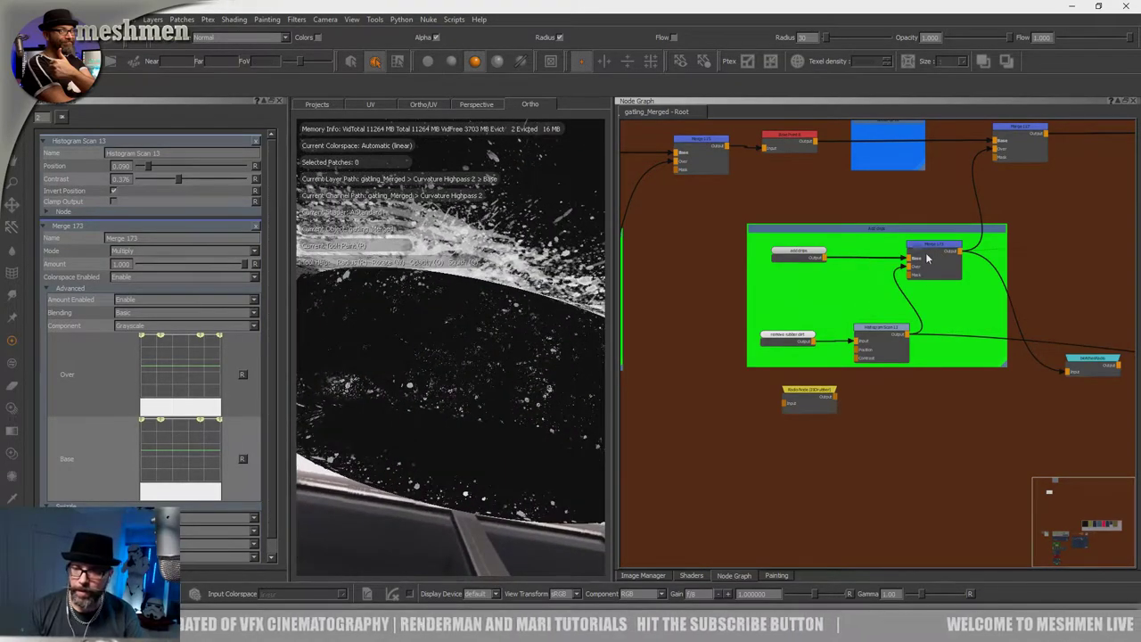
pyautogui.click(926, 257)
pyautogui.moveTo(122, 182); pyautogui.dragTo(247, 183)
pyautogui.moveTo(441, 393)
pyautogui.keyDown('alt'); pyautogui.mouseDown()
pyautogui.moveTo(479, 374)
pyautogui.moveTo(407, 255)
pyautogui.moveTo(455, 318)
pyautogui.moveTo(510, 321)
pyautogui.moveTo(484, 364)
pyautogui.mouseUp(); pyautogui.keyUp('alt')
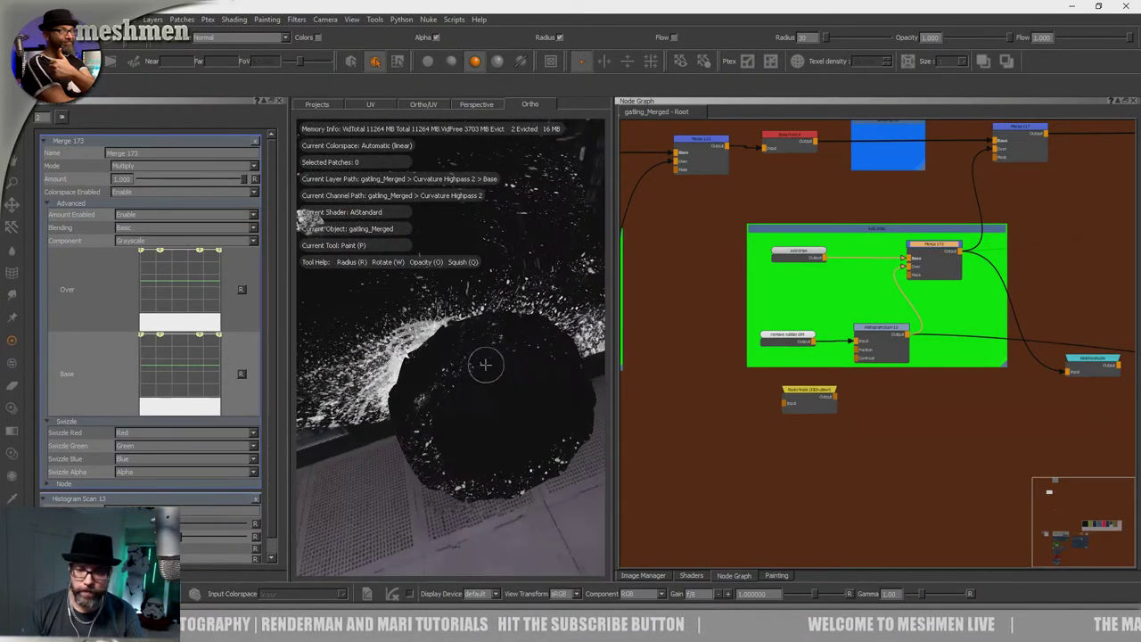
# Follow the graph past the RUBBER and OIL groups and preview the final output of the Dirtmask chain.
pyautogui.scroll(5, 935, 311)
pyautogui.scroll(-5, 935, 345)
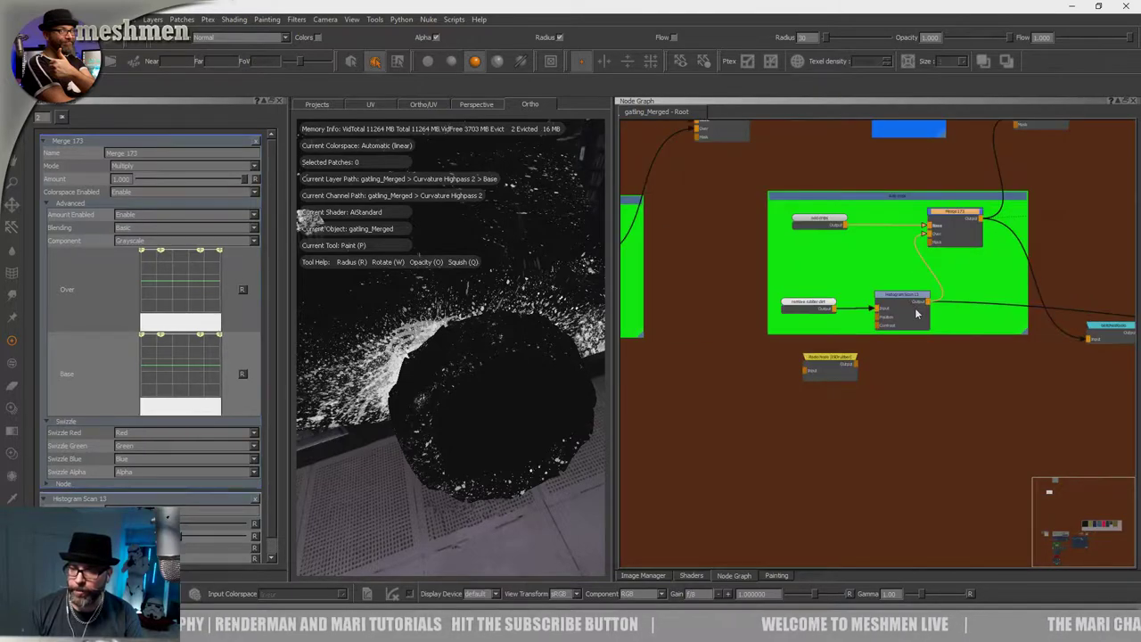
pyautogui.moveTo(1087, 326); pyautogui.dragTo(904, 350, button='middle')
pyautogui.moveTo(929, 359); pyautogui.dragTo(903, 239)
pyautogui.scroll(-5, 707, 280)
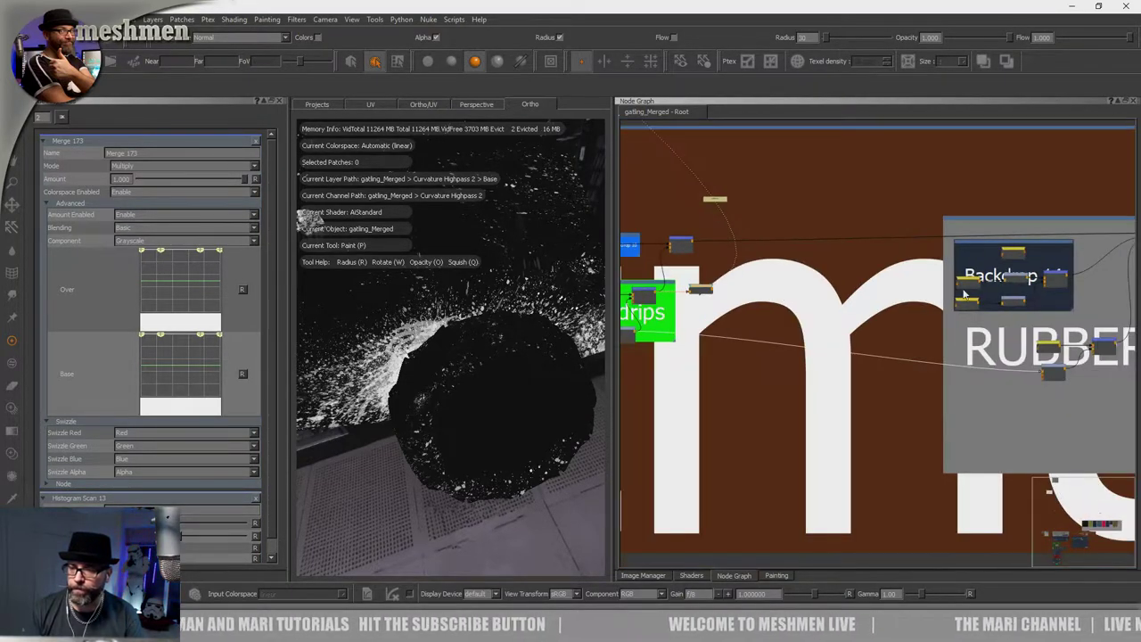
pyautogui.moveTo(693, 311); pyautogui.dragTo(576, 360, button='middle')
pyautogui.moveTo(1006, 295); pyautogui.dragTo(567, 344, button='middle')
pyautogui.moveTo(1069, 284); pyautogui.dragTo(877, 312, button='middle')
pyautogui.scroll(2, 900, 330)
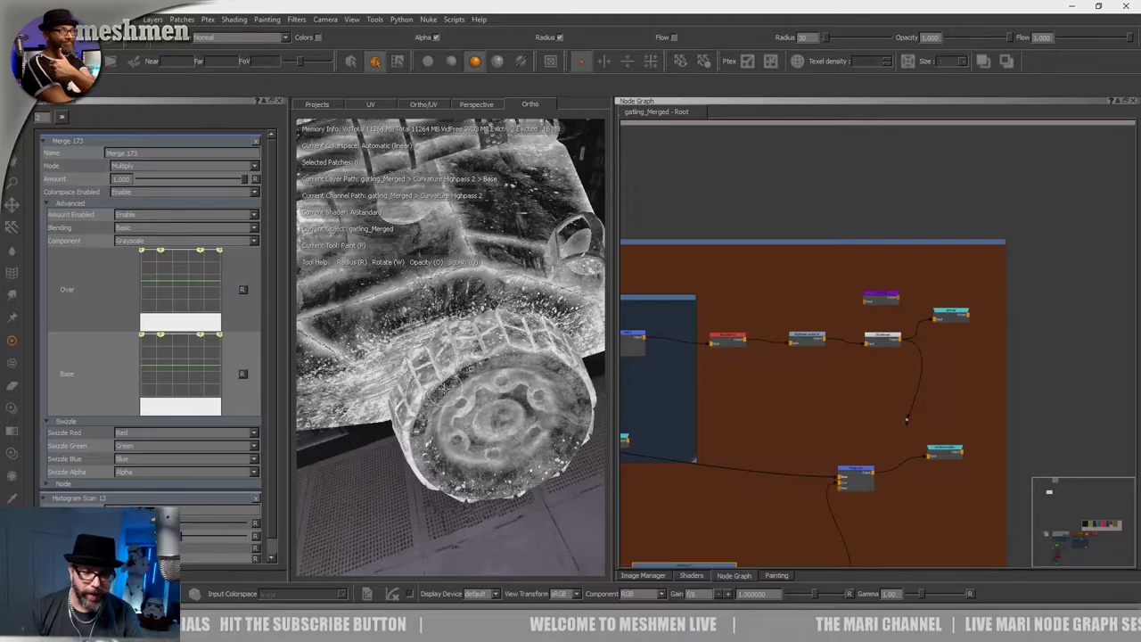
# Examine the combined dirt mask on the wheel's tread blocks up close and inspect the node following the OIL group.
pyautogui.keyDown('alt'); pyautogui.moveTo(453, 419); pyautogui.dragTo(444, 433); pyautogui.keyUp('alt')
pyautogui.keyDown('alt'); pyautogui.moveTo(443, 432); pyautogui.dragTo(526, 419, button='right'); pyautogui.keyUp('alt')
pyautogui.keyDown('alt'); pyautogui.moveTo(526, 419); pyautogui.dragTo(530, 432); pyautogui.keyUp('alt')
pyautogui.keyDown('alt'); pyautogui.moveTo(437, 356); pyautogui.dragTo(459, 427); pyautogui.keyUp('alt')
pyautogui.scroll(3, 754, 348)
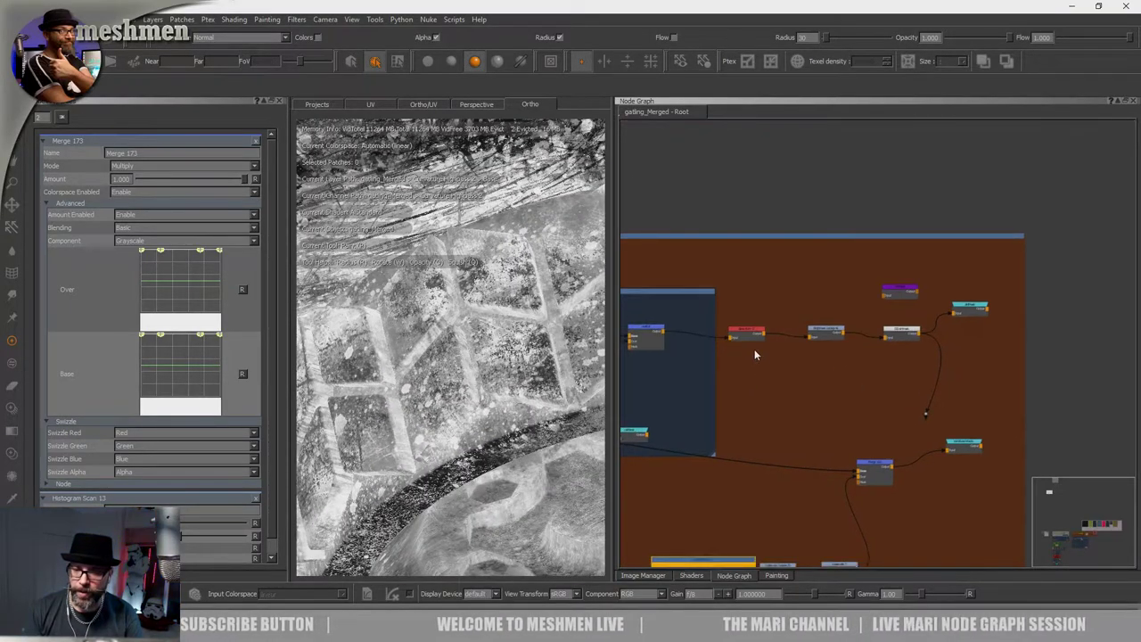
pyautogui.click(754, 324)
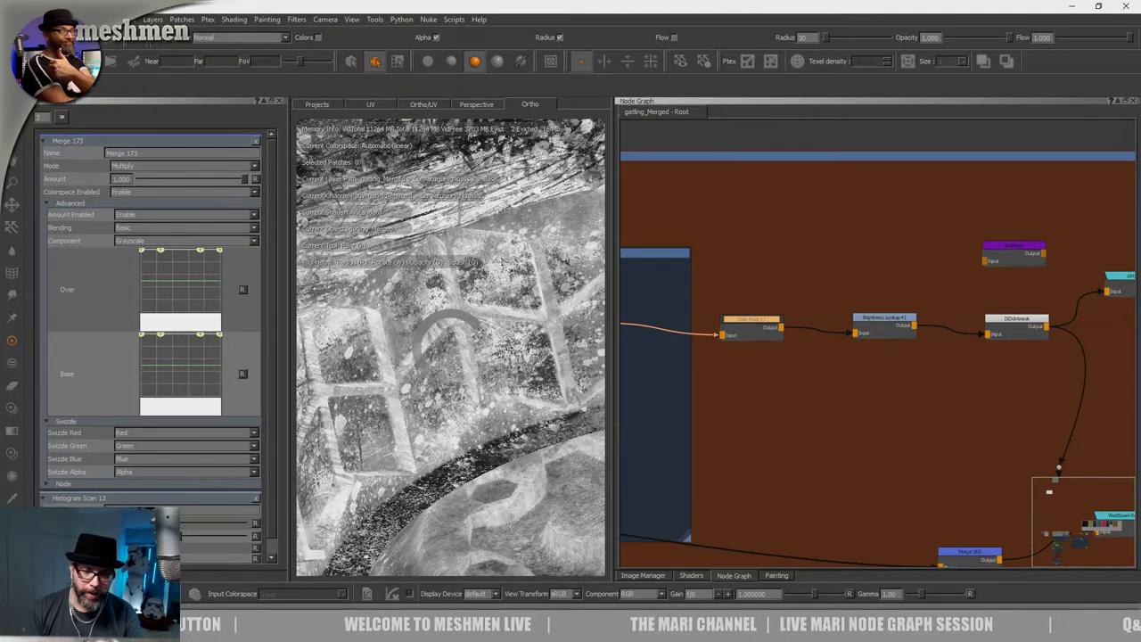
pyautogui.moveTo(472, 321)
pyautogui.keyDown('alt'); pyautogui.mouseDown()
pyautogui.moveTo(488, 415)
pyautogui.moveTo(545, 352)
pyautogui.moveTo(533, 408)
pyautogui.moveTo(544, 370)
pyautogui.moveTo(535, 396)
pyautogui.mouseUp(); pyautogui.keyUp('alt')
pyautogui.keyDown('alt'); pyautogui.moveTo(494, 392); pyautogui.dragTo(572, 376, button='right'); pyautogui.keyUp('alt')
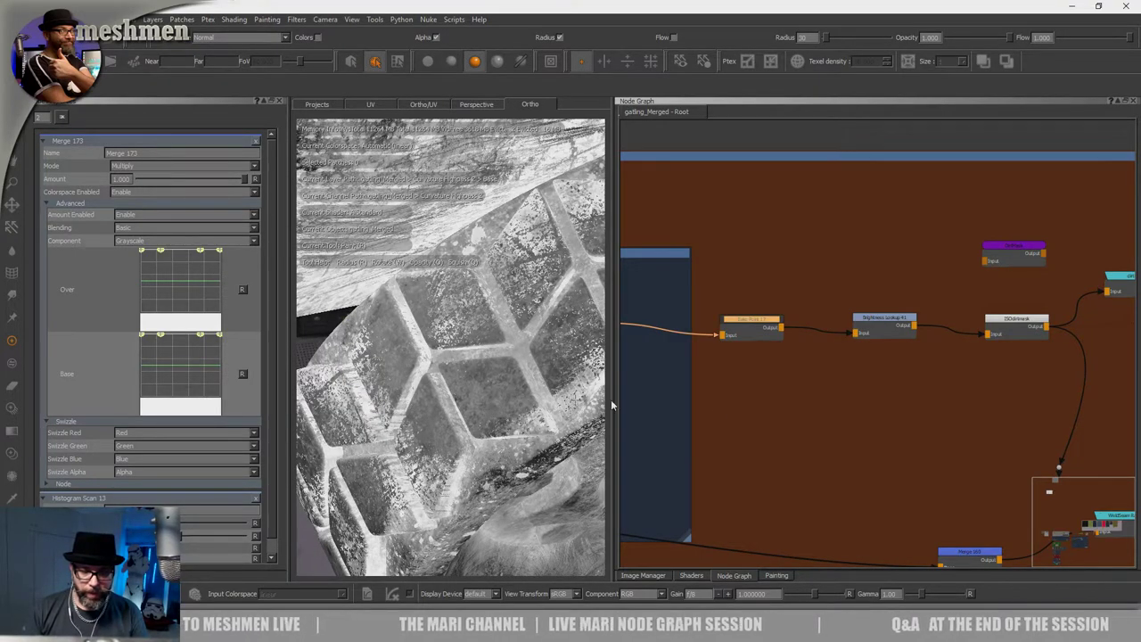
# Go back along the chain to Backdrop 16 and nudge the Histogram Scan node inside it.
pyautogui.click(751, 421)
pyautogui.scroll(-3, 714, 410)
pyautogui.moveTo(721, 407); pyautogui.dragTo(974, 386, button='middle')
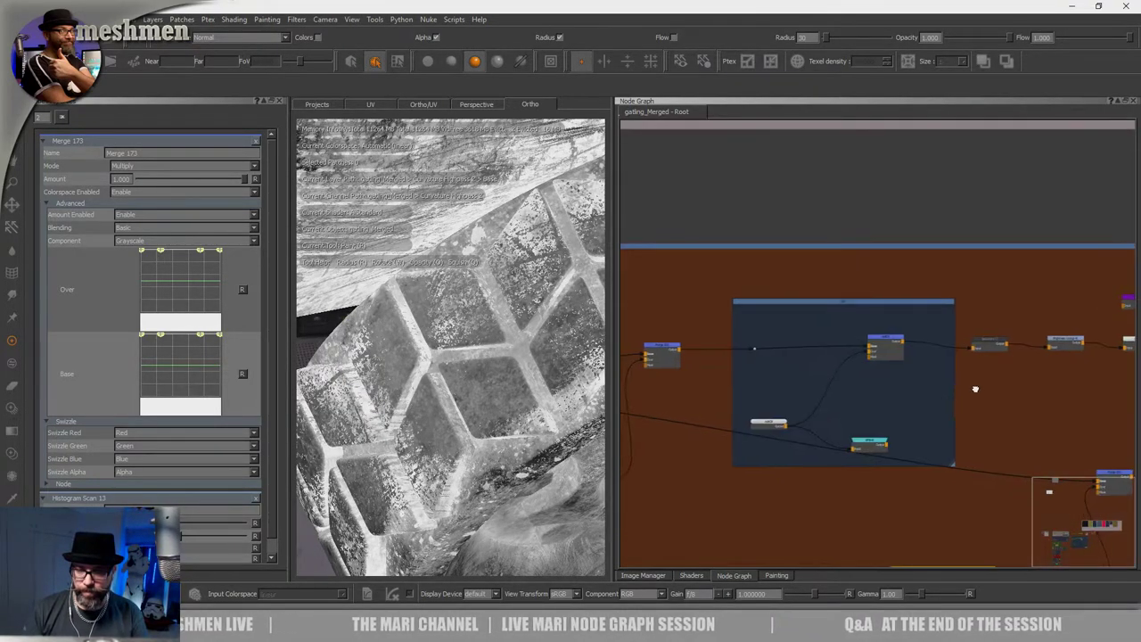
pyautogui.moveTo(734, 387); pyautogui.dragTo(945, 379, button='middle')
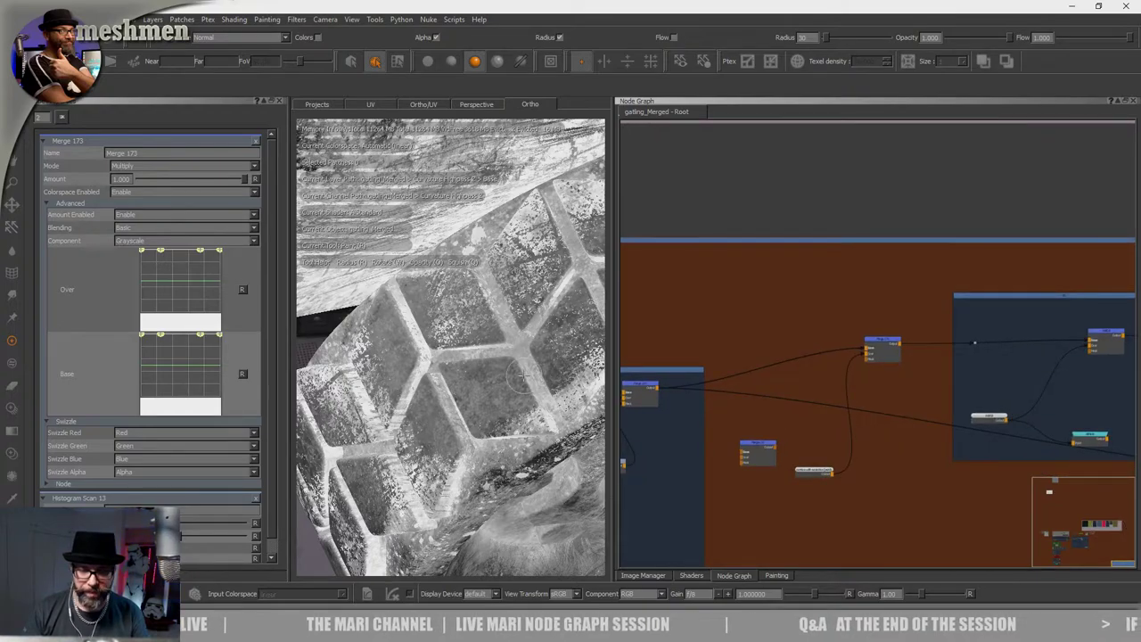
pyautogui.moveTo(768, 340); pyautogui.dragTo(976, 254, button='middle')
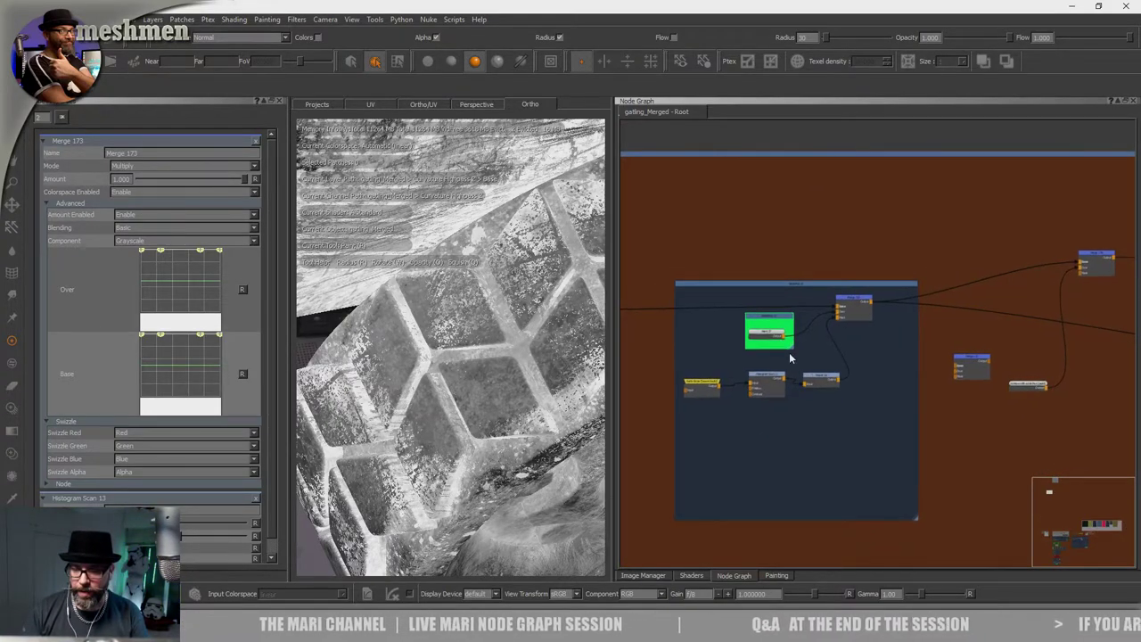
pyautogui.scroll(3, 833, 381)
pyautogui.scroll(1, 834, 383)
pyautogui.moveTo(724, 383); pyautogui.dragTo(701, 399)
pyautogui.scroll(-2, 709, 361)
pyautogui.scroll(-5, 709, 363)
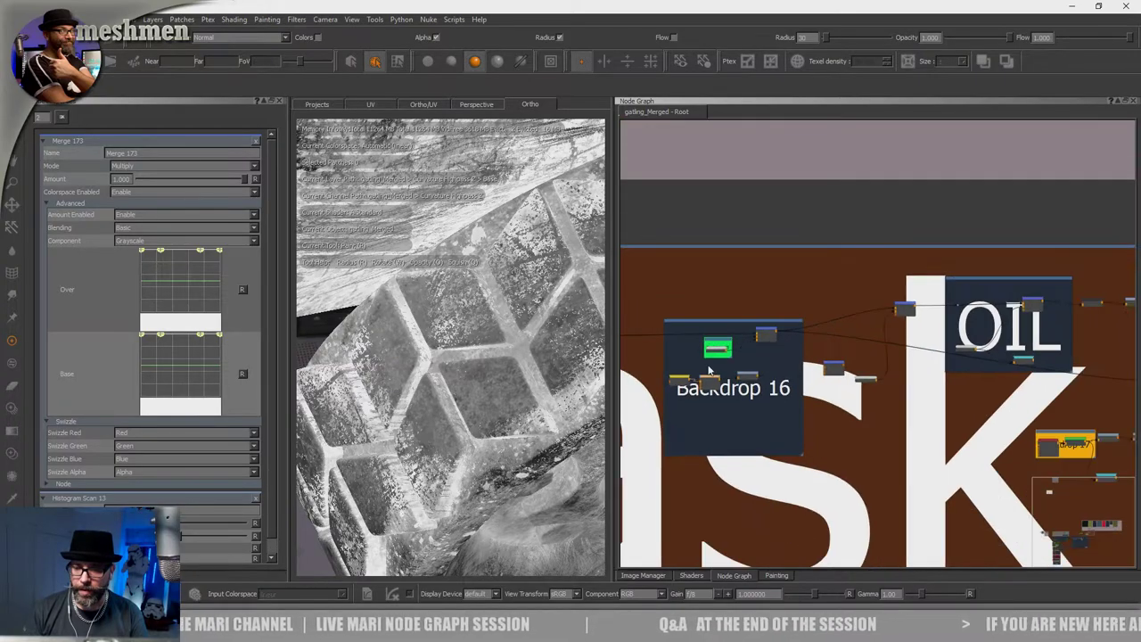
# Return to the Add drips group, shift Histogram Scan 13 and the remove rubber dirt node left, and enlarge the backdrop.
pyautogui.moveTo(833, 381); pyautogui.dragTo(985, 355, button='middle')
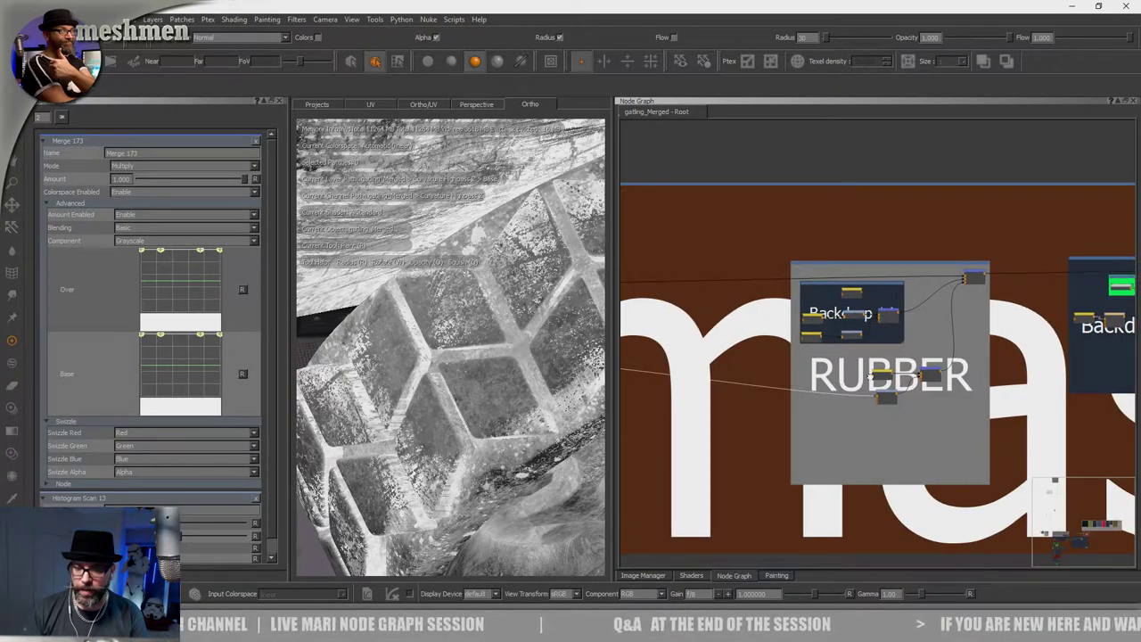
pyautogui.scroll(6, 832, 334)
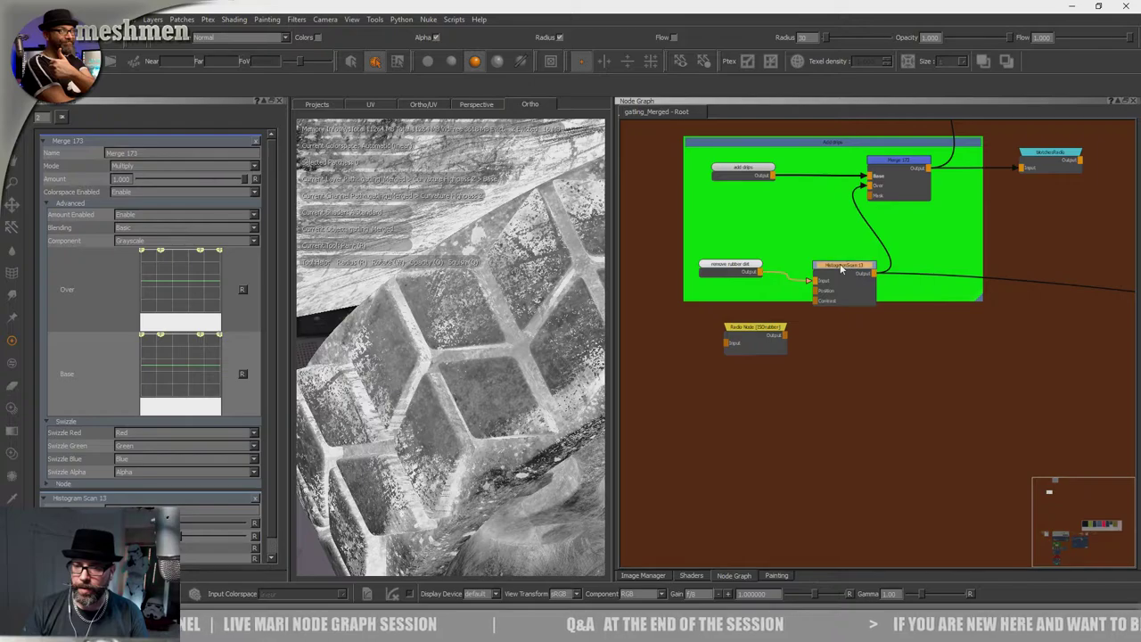
pyautogui.moveTo(860, 262); pyautogui.dragTo(823, 252)
pyautogui.moveTo(733, 270); pyautogui.dragTo(712, 263)
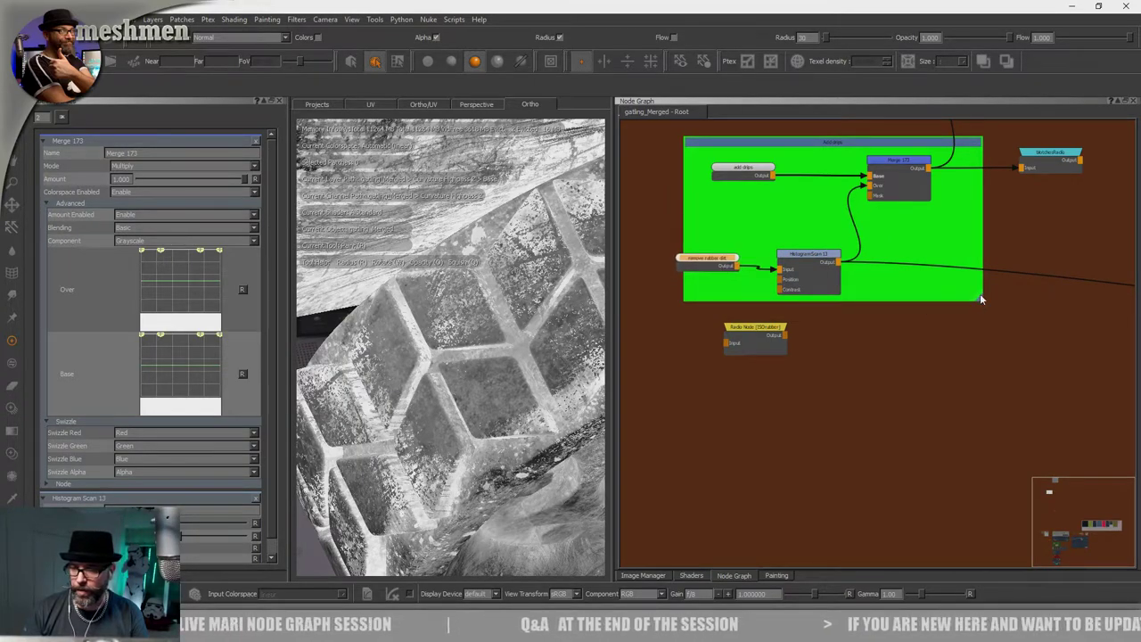
pyautogui.moveTo(979, 300); pyautogui.dragTo(1002, 319)
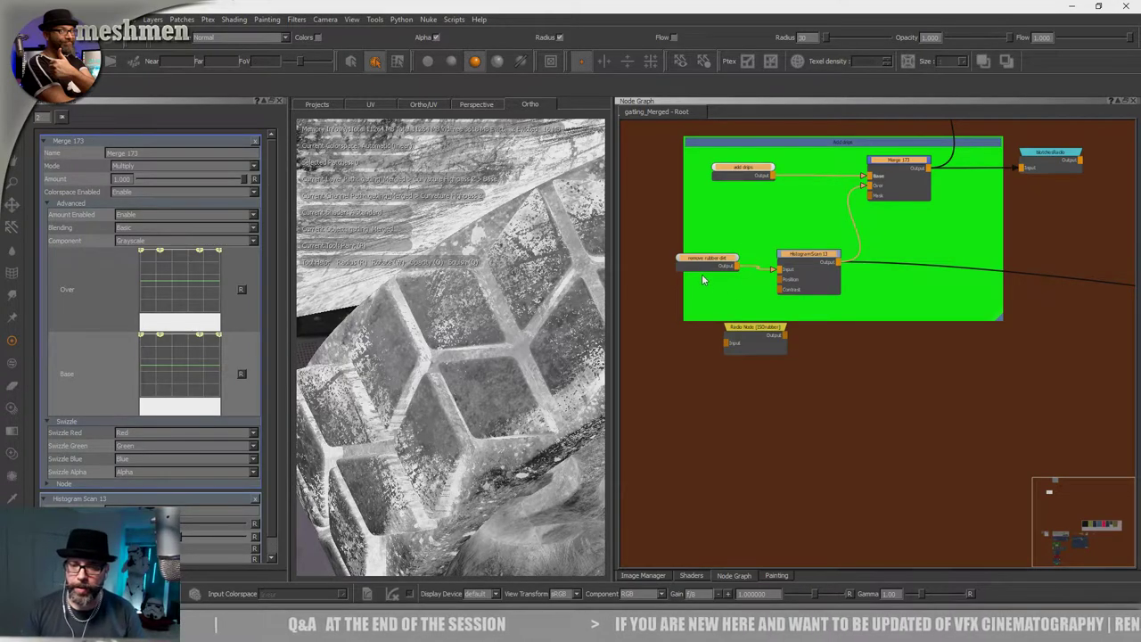
# Move the Add drips nodes further inside their backdrop, enlarge it again, and shift the radio node fed by Merge 173 clear of it.
pyautogui.moveTo(704, 268); pyautogui.dragTo(728, 285)
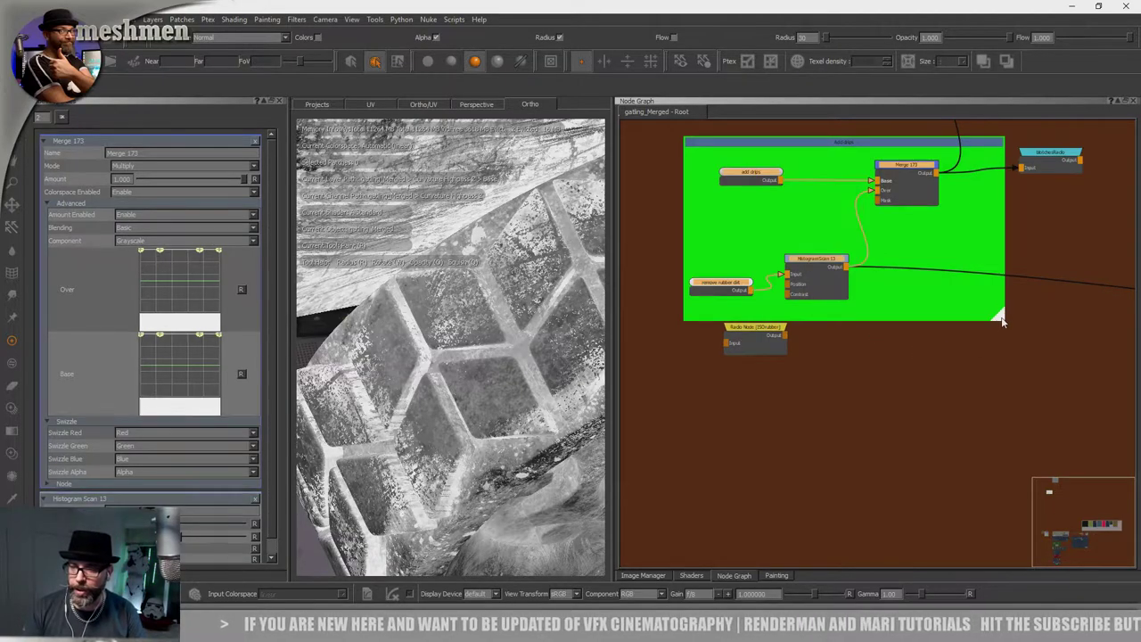
pyautogui.moveTo(999, 318); pyautogui.dragTo(1018, 334)
pyautogui.moveTo(1036, 163); pyautogui.dragTo(1059, 167)
# Line up Histogram Scan 13 with remove rubber dirt, move the Add drips group left, and place the ISOrubber radio node clear below it.
pyautogui.click(827, 280)
pyautogui.moveTo(827, 279); pyautogui.dragTo(832, 292)
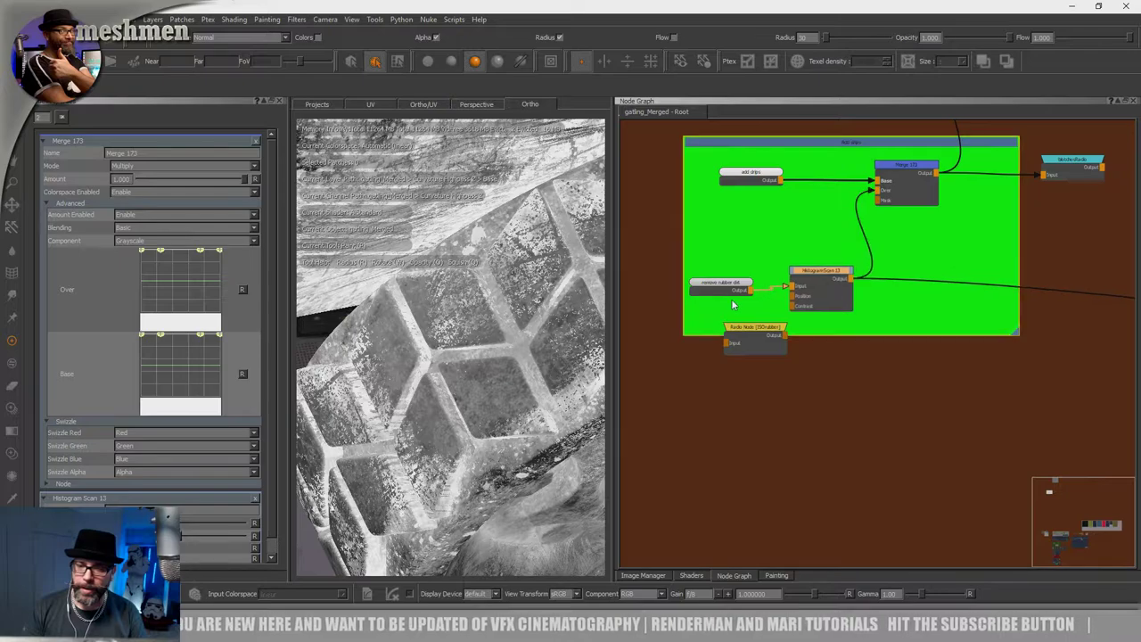
pyautogui.moveTo(729, 281); pyautogui.dragTo(732, 279)
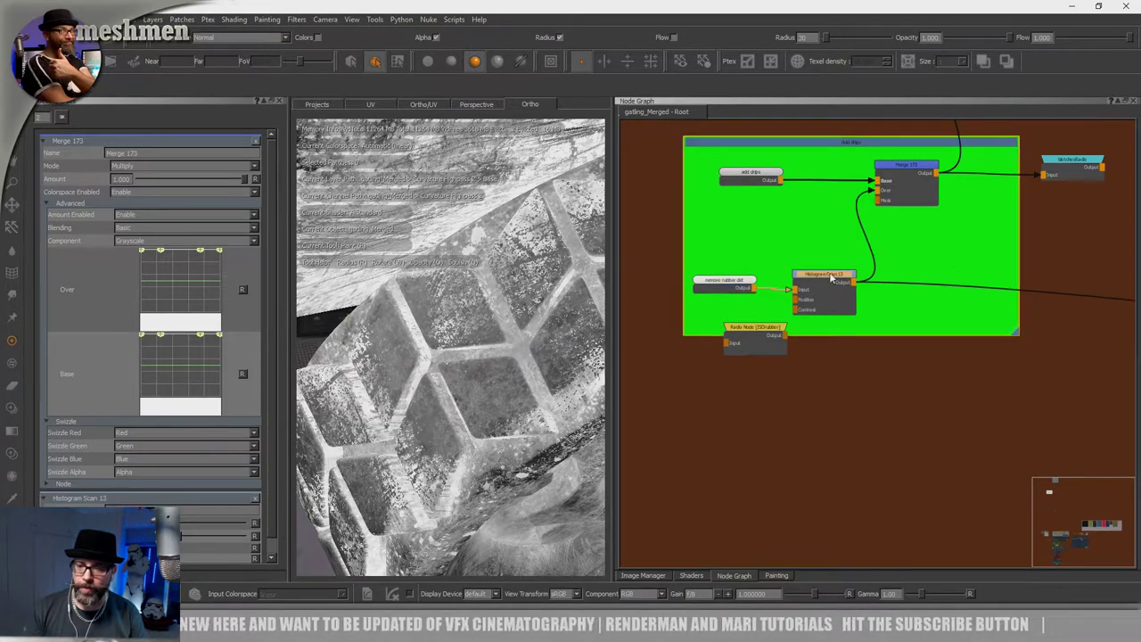
pyautogui.moveTo(816, 285); pyautogui.dragTo(825, 289)
pyautogui.moveTo(918, 168); pyautogui.dragTo(867, 148)
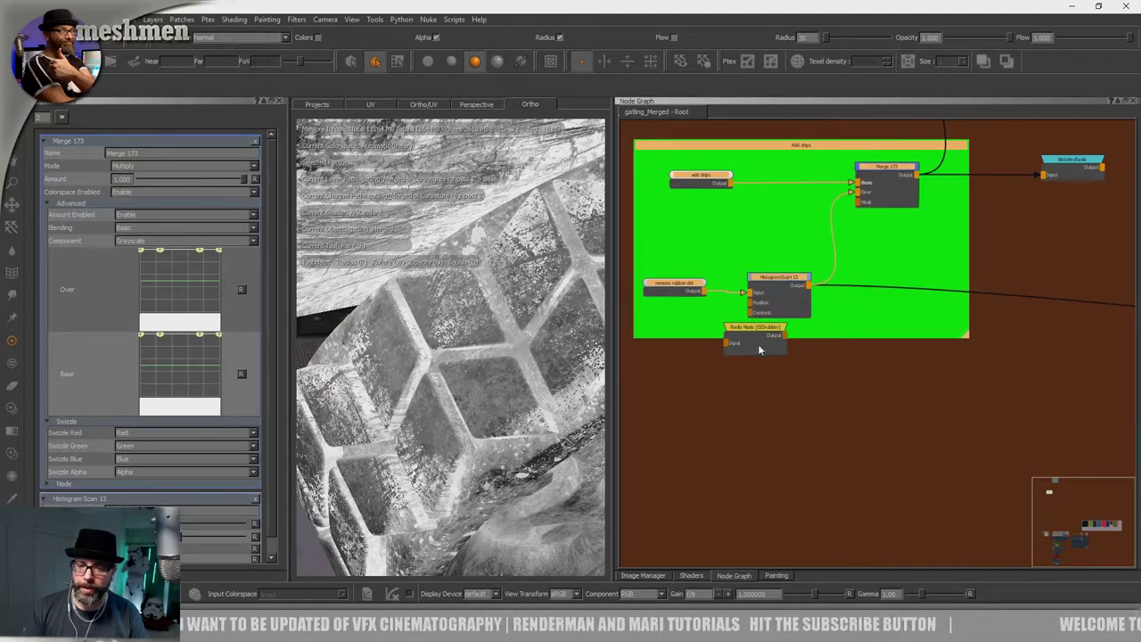
pyautogui.moveTo(762, 333); pyautogui.dragTo(729, 378)
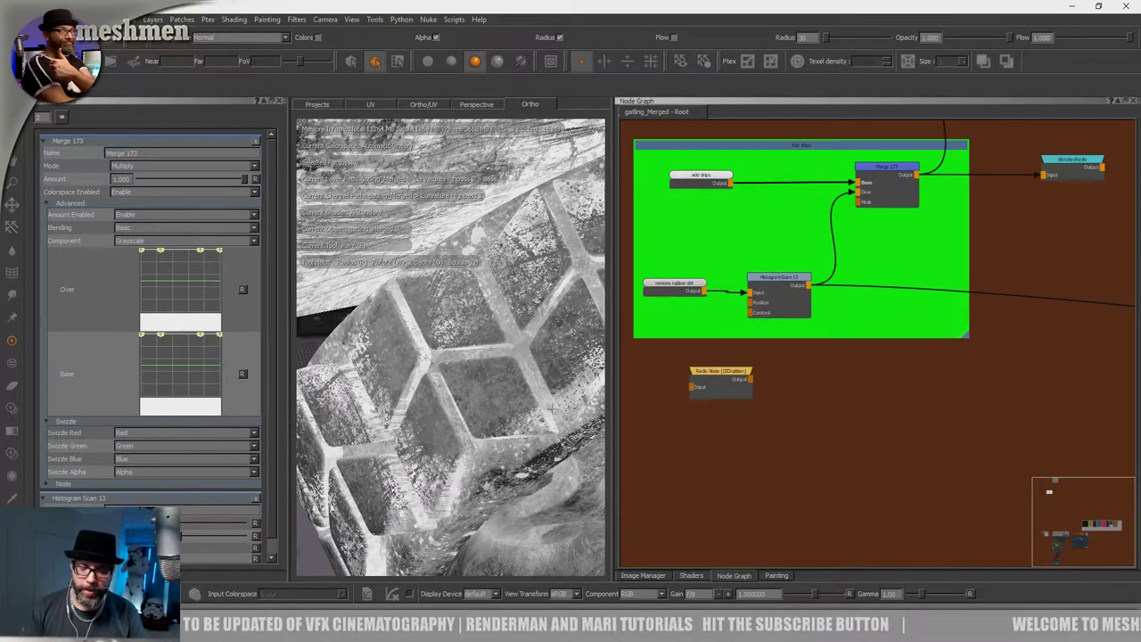
# Examine the dirt mask on the rear wheel and surrounding hull from further out.
pyautogui.keyDown('alt'); pyautogui.moveTo(554, 388); pyautogui.dragTo(483, 365); pyautogui.keyUp('alt')
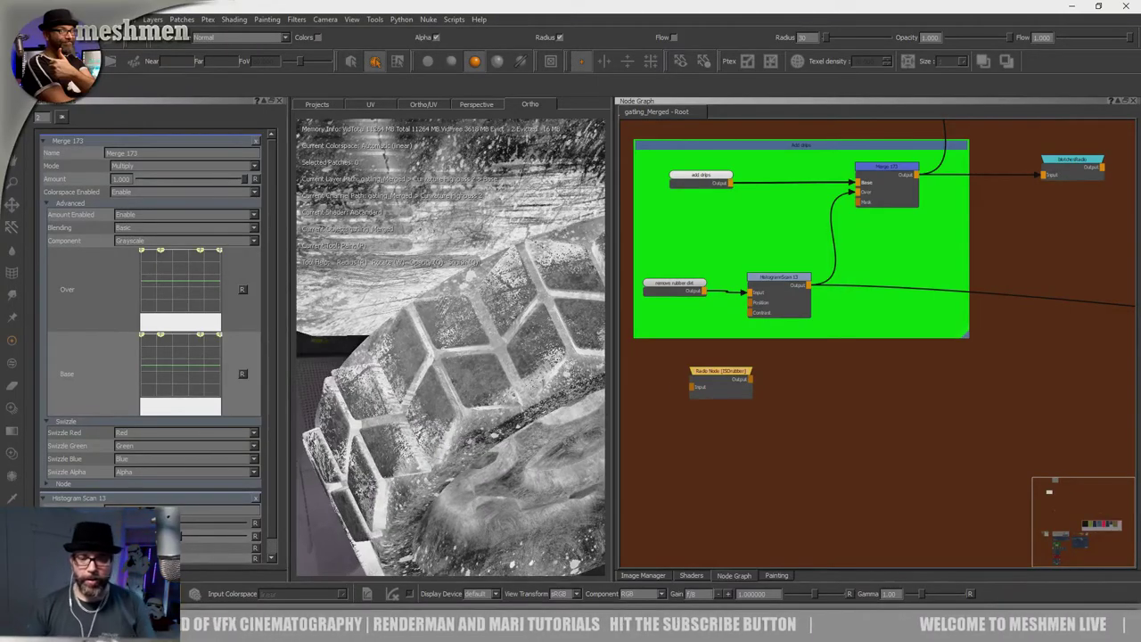
pyautogui.keyDown('alt'); pyautogui.moveTo(505, 358); pyautogui.dragTo(432, 373, button='right'); pyautogui.keyUp('alt')
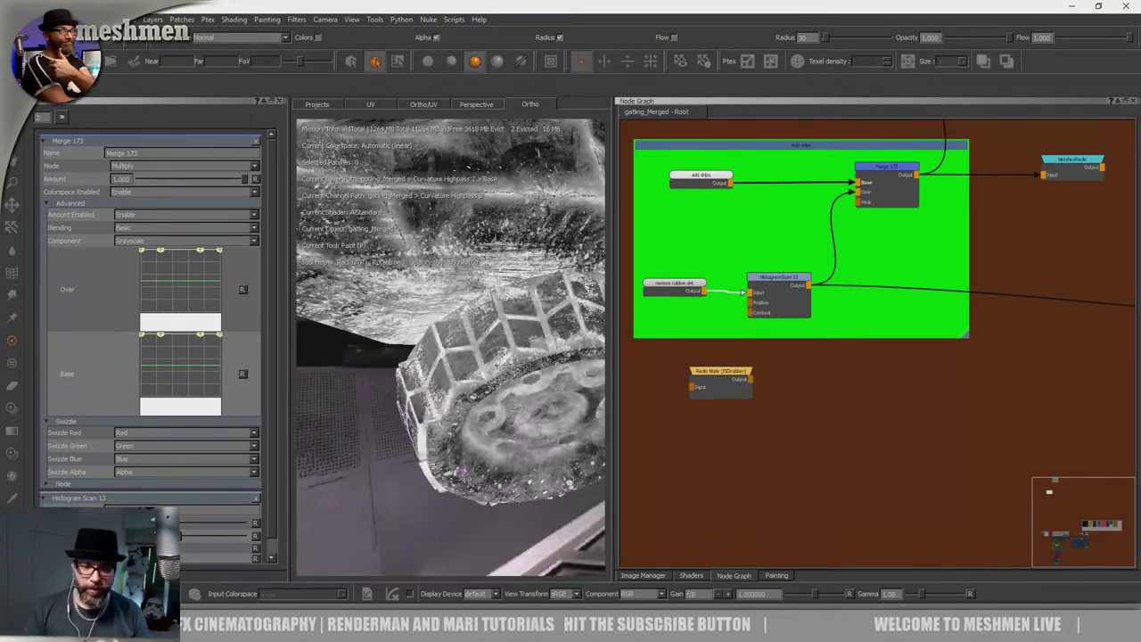
pyautogui.moveTo(432, 372)
pyautogui.keyDown('alt'); pyautogui.mouseDown()
pyautogui.moveTo(495, 357)
pyautogui.moveTo(454, 378)
pyautogui.moveTo(463, 361)
pyautogui.mouseUp(); pyautogui.keyUp('alt')
pyautogui.keyDown('alt'); pyautogui.moveTo(464, 361); pyautogui.dragTo(415, 373, button='right'); pyautogui.keyUp('alt')
pyautogui.keyDown('alt'); pyautogui.moveTo(414, 373); pyautogui.dragTo(432, 367); pyautogui.keyUp('alt')
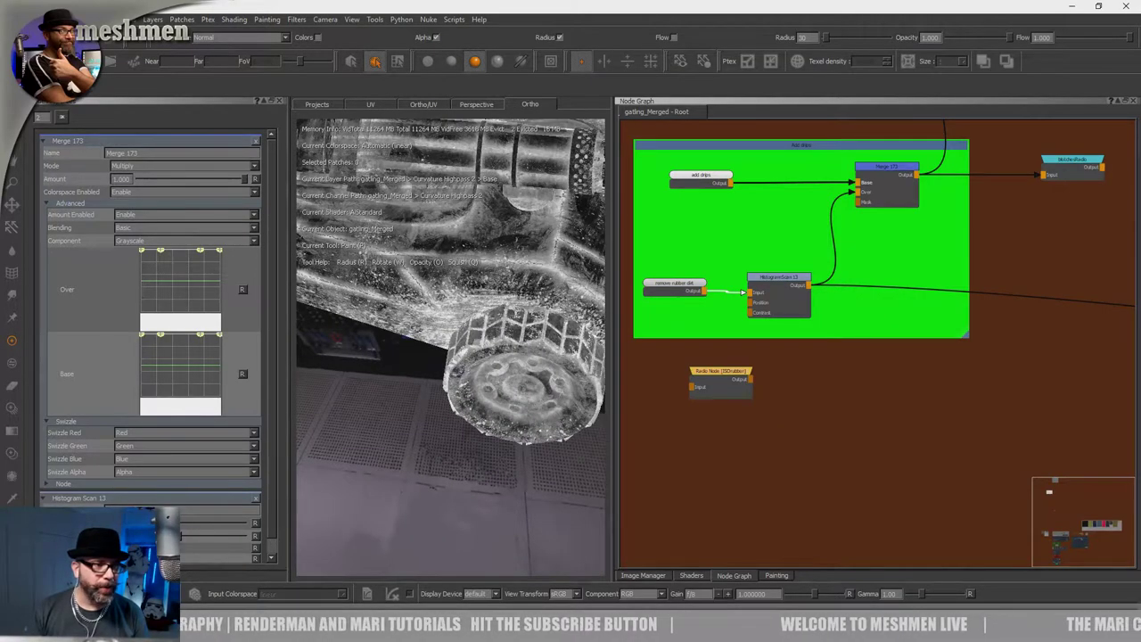
# Review the OCIO Config choices, including aces and nuke-default, in the project's colorspace settings and close them.
pyautogui.click(16, 20)
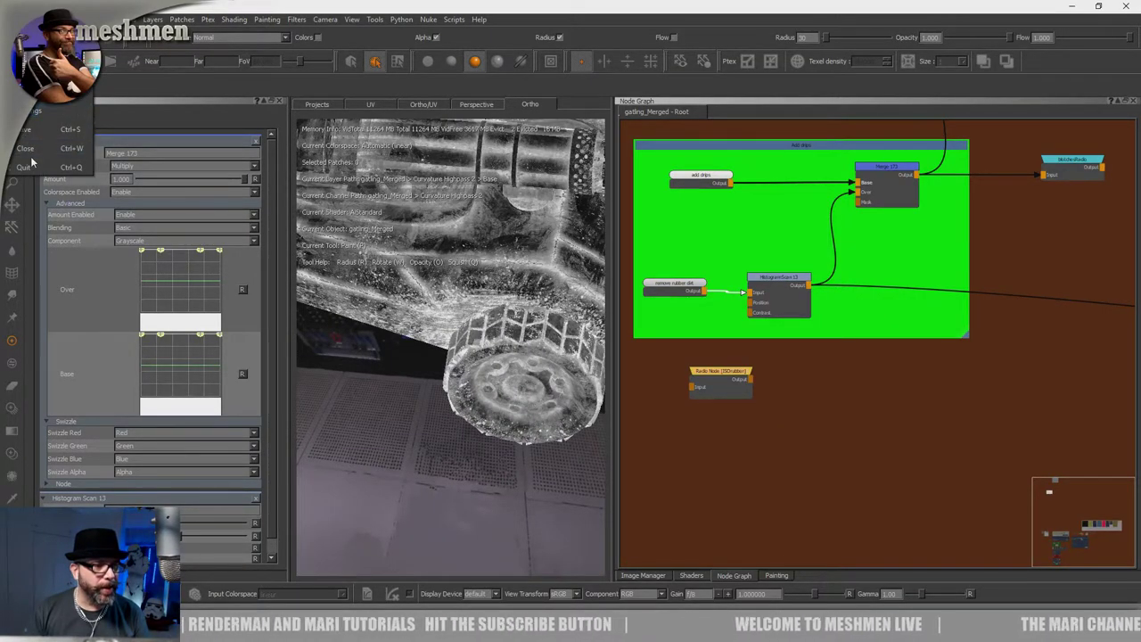
pyautogui.click(32, 112)
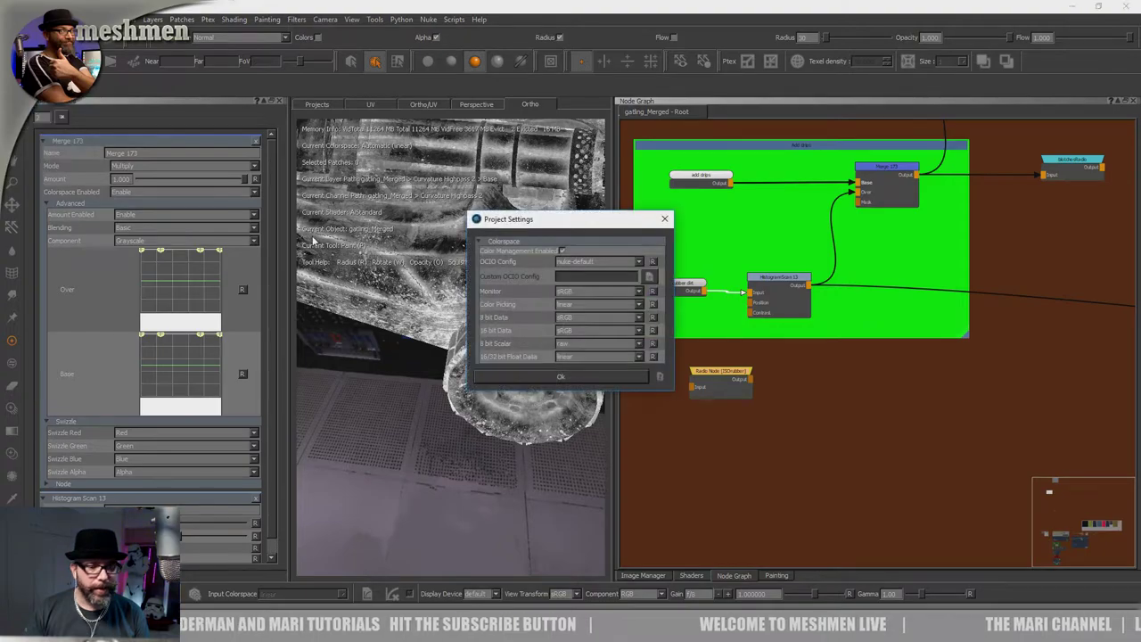
pyautogui.click(592, 262)
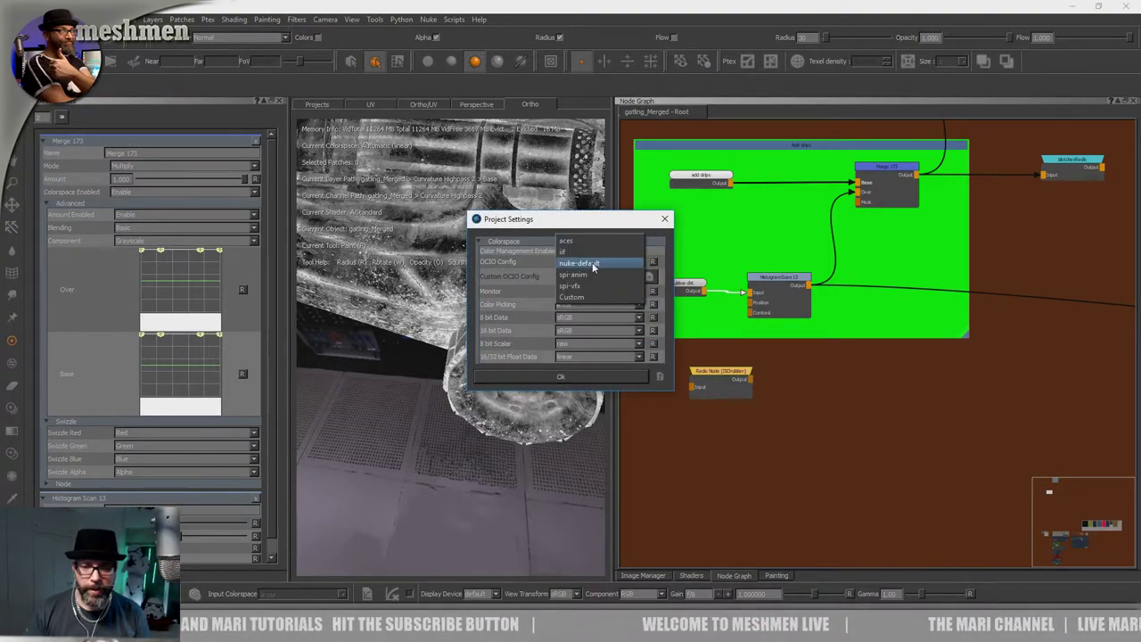
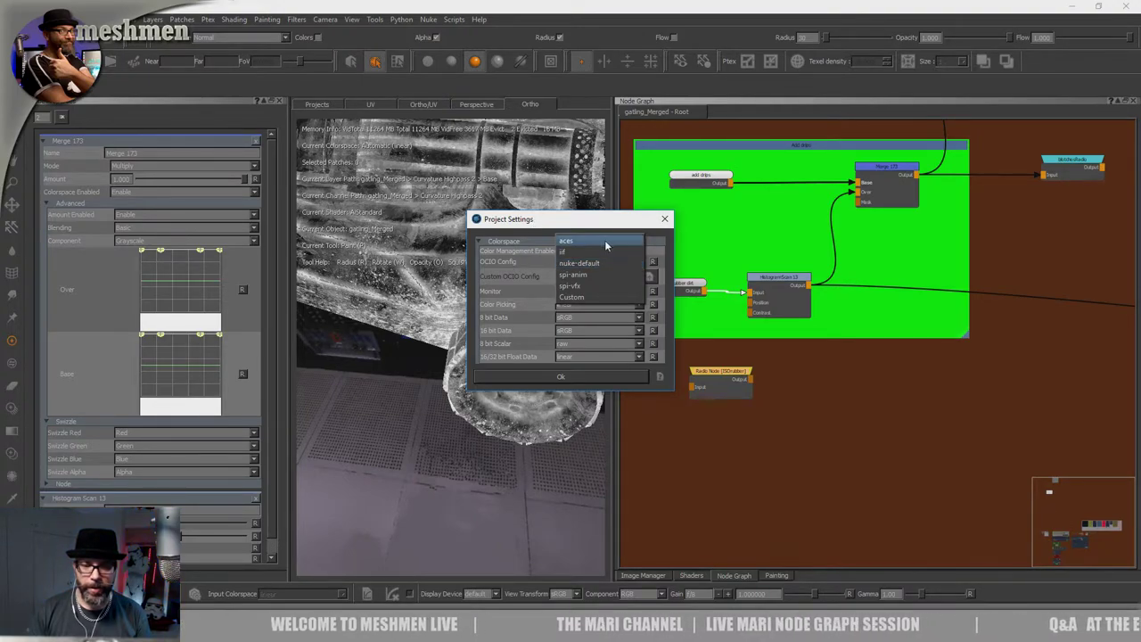
pyautogui.click(577, 227)
pyautogui.click(571, 376)
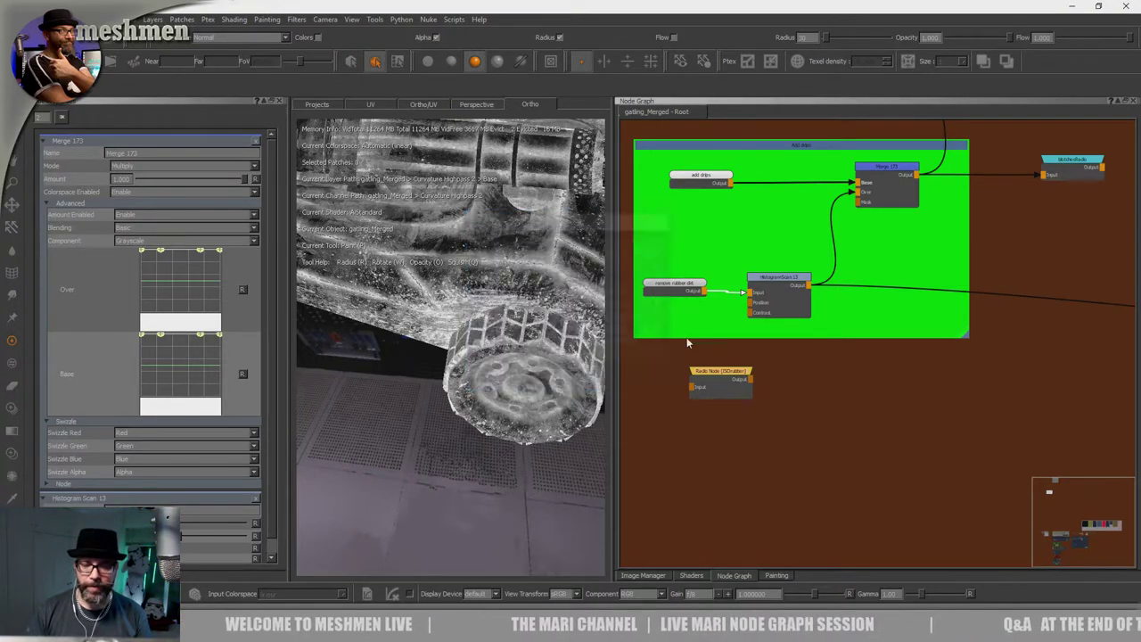
# Nudge Histogram Scan 13 and view the dirt mask across the whole vehicle.
pyautogui.moveTo(784, 289); pyautogui.dragTo(801, 277)
pyautogui.keyDown('alt'); pyautogui.moveTo(478, 328); pyautogui.dragTo(459, 315); pyautogui.keyUp('alt')
pyautogui.keyDown('alt'); pyautogui.moveTo(459, 315); pyautogui.dragTo(457, 308, button='right'); pyautogui.keyUp('alt')
pyautogui.keyDown('alt'); pyautogui.moveTo(458, 309); pyautogui.dragTo(460, 315); pyautogui.keyUp('alt')
pyautogui.keyDown('alt'); pyautogui.moveTo(460, 315); pyautogui.dragTo(467, 321, button='right'); pyautogui.keyUp('alt')
pyautogui.keyDown('alt'); pyautogui.moveTo(467, 321); pyautogui.dragTo(502, 314); pyautogui.keyUp('alt')
pyautogui.keyDown('alt'); pyautogui.moveTo(503, 313); pyautogui.dragTo(488, 307, button='right'); pyautogui.keyUp('alt')
pyautogui.keyDown('alt'); pyautogui.moveTo(489, 307); pyautogui.dragTo(491, 315); pyautogui.keyUp('alt')
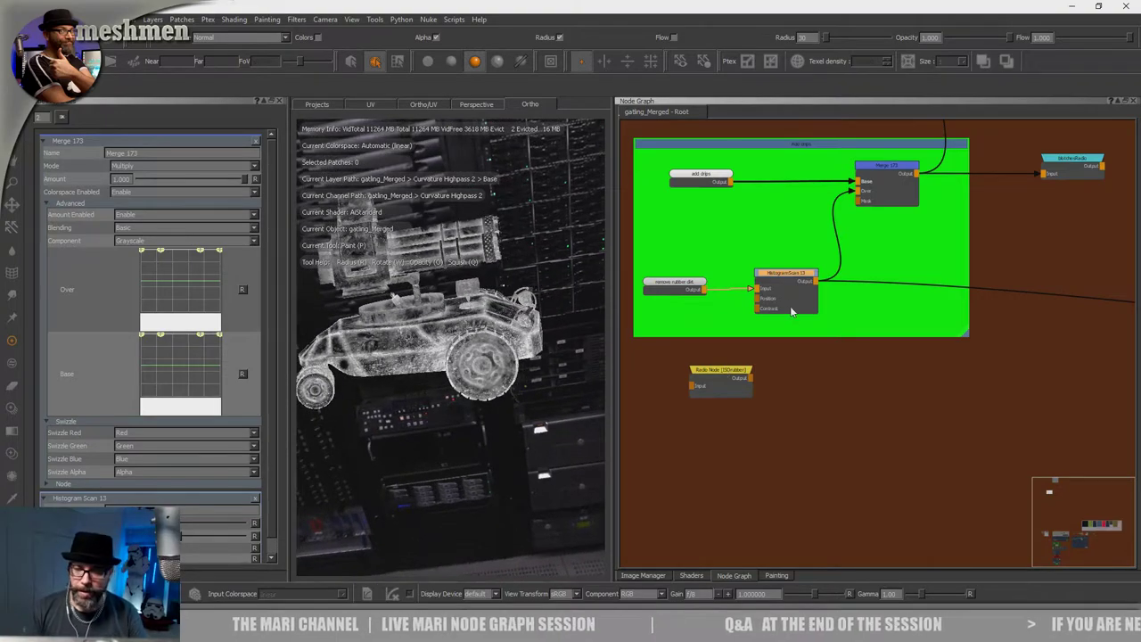
# Adjust Histogram Scan 13's position in Add drips and move Merge 173 slightly right, checking the vehicle's side in between.
pyautogui.moveTo(787, 288); pyautogui.dragTo(782, 286)
pyautogui.keyDown('alt'); pyautogui.moveTo(486, 312); pyautogui.dragTo(492, 314); pyautogui.keyUp('alt')
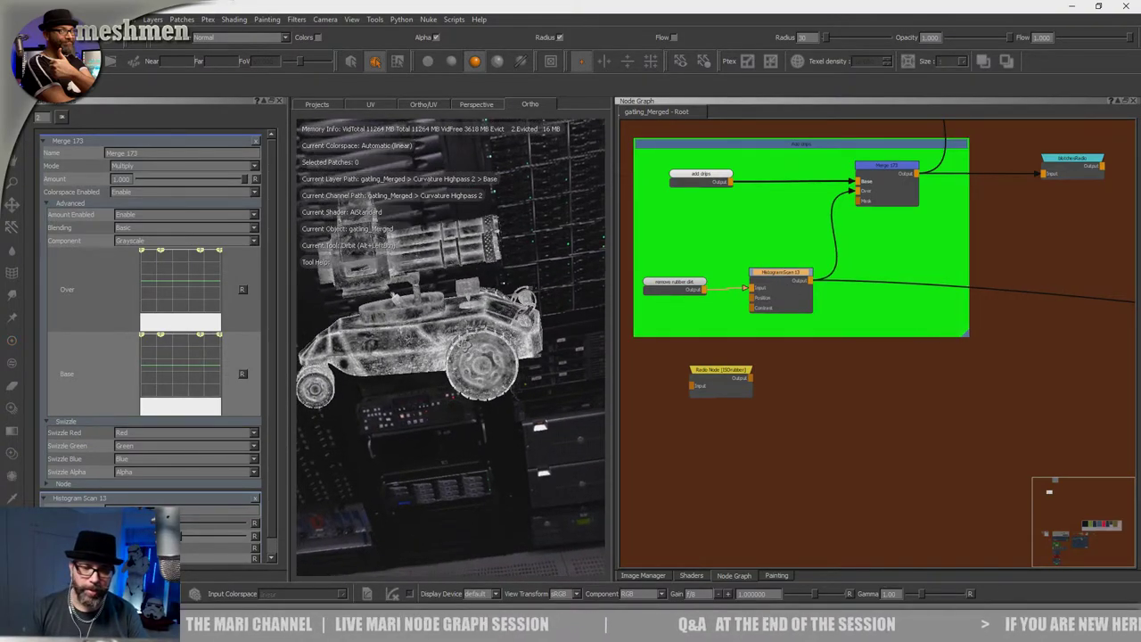
pyautogui.keyDown('alt'); pyautogui.moveTo(491, 314); pyautogui.dragTo(507, 323, button='right'); pyautogui.keyUp('alt')
pyautogui.keyDown('alt'); pyautogui.moveTo(506, 323); pyautogui.dragTo(497, 317); pyautogui.keyUp('alt')
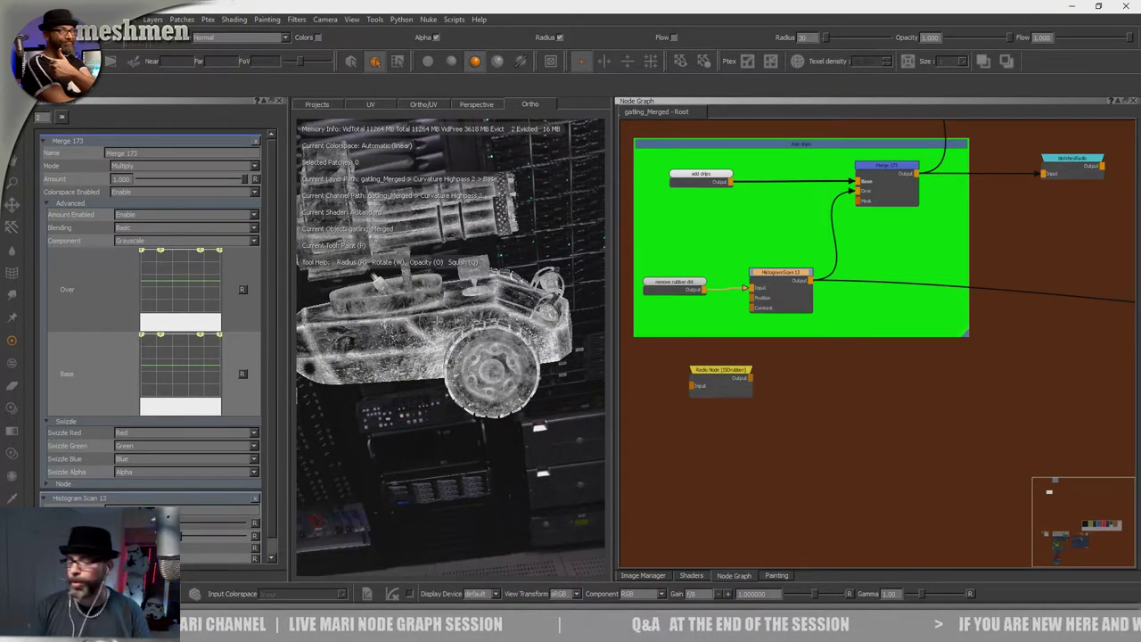
pyautogui.keyDown('alt'); pyautogui.moveTo(437, 319); pyautogui.dragTo(467, 337, button='middle'); pyautogui.keyUp('alt')
pyautogui.keyDown('alt'); pyautogui.moveTo(467, 336); pyautogui.dragTo(460, 344); pyautogui.keyUp('alt')
pyautogui.moveTo(774, 286); pyautogui.dragTo(784, 283)
pyautogui.moveTo(895, 171); pyautogui.dragTo(918, 169)
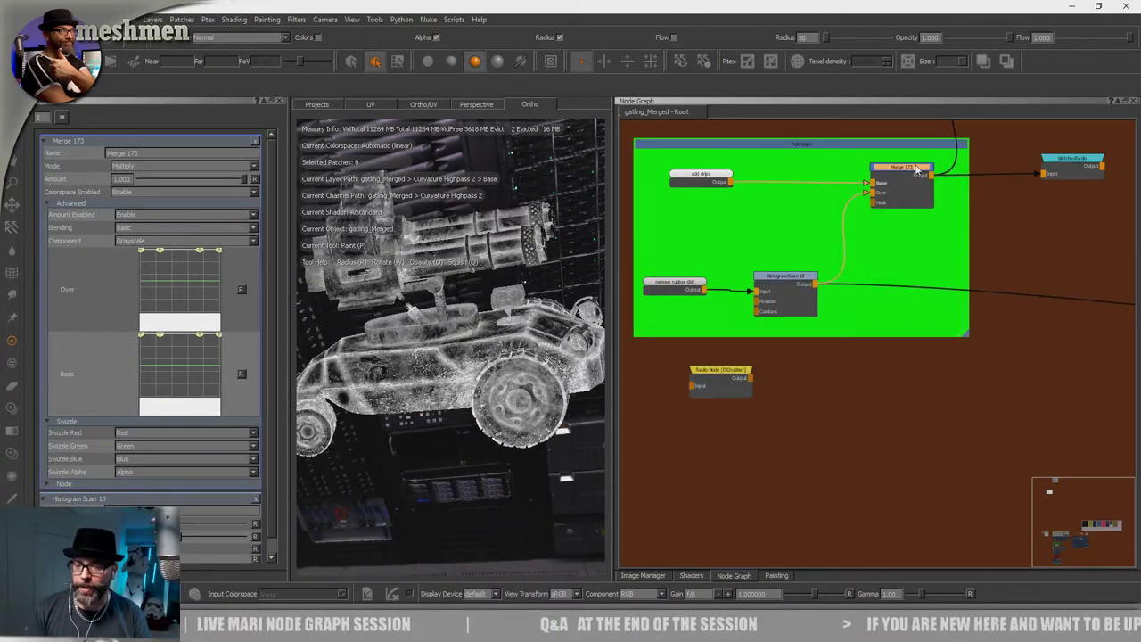
# Examine the dirt mask on the hull, the underside and the rear wheel's tread blocks up close.
pyautogui.keyDown('alt'); pyautogui.moveTo(472, 332); pyautogui.dragTo(488, 337); pyautogui.keyUp('alt')
pyautogui.keyDown('alt'); pyautogui.moveTo(489, 337); pyautogui.dragTo(521, 340, button='right'); pyautogui.keyUp('alt')
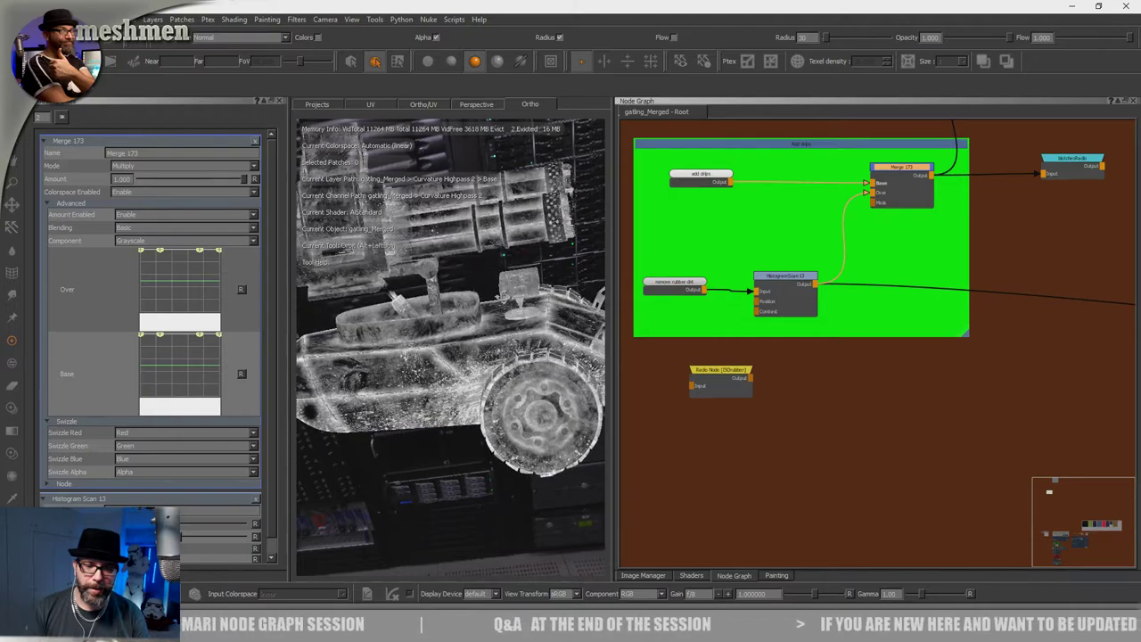
pyautogui.moveTo(521, 341)
pyautogui.keyDown('alt'); pyautogui.mouseDown()
pyautogui.moveTo(499, 330)
pyautogui.moveTo(436, 234)
pyautogui.mouseUp(); pyautogui.keyUp('alt')
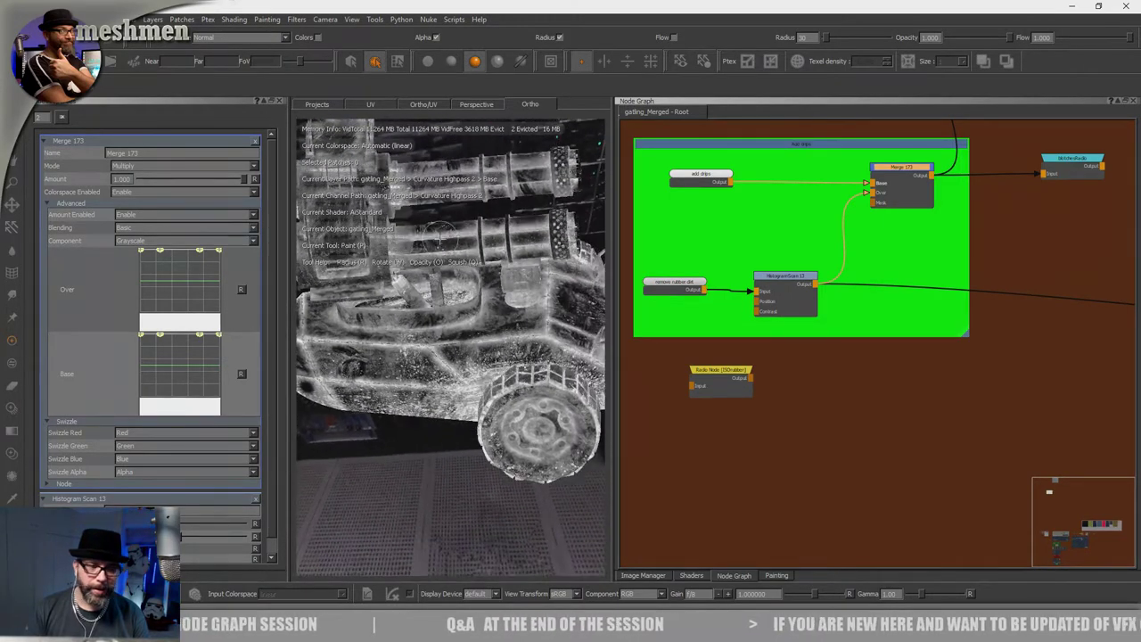
pyautogui.keyDown('alt'); pyautogui.moveTo(485, 308); pyautogui.dragTo(505, 119); pyautogui.keyUp('alt')
pyautogui.keyDown('alt'); pyautogui.moveTo(487, 353); pyautogui.dragTo(479, 345); pyautogui.keyUp('alt')
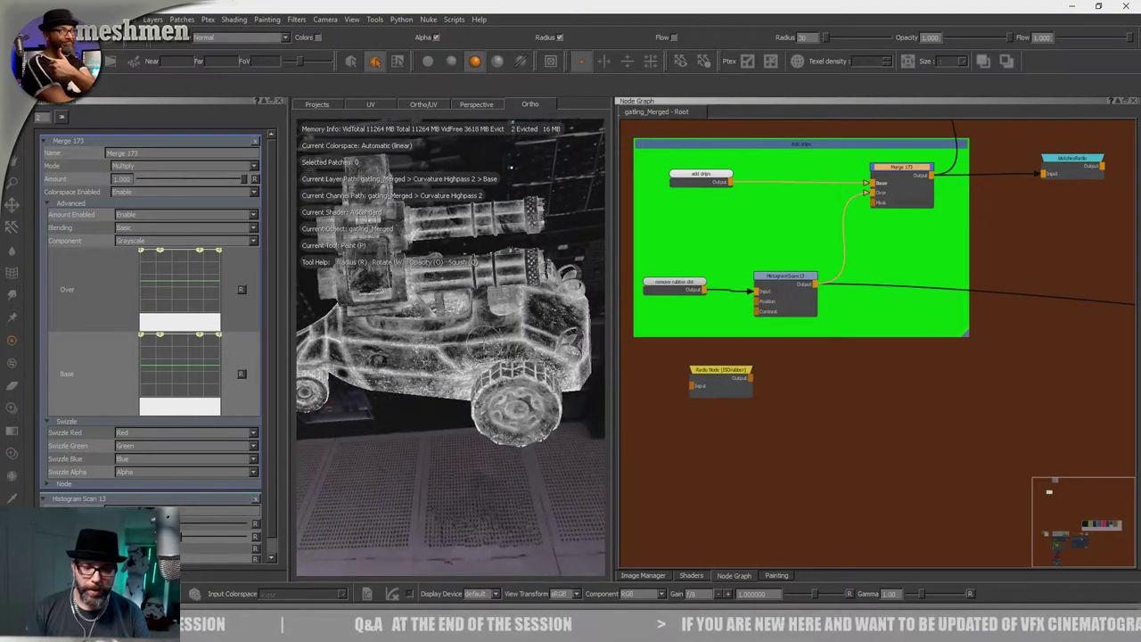
pyautogui.keyDown('alt'); pyautogui.moveTo(480, 346); pyautogui.dragTo(552, 352, button='right'); pyautogui.keyUp('alt')
pyautogui.keyDown('alt'); pyautogui.moveTo(552, 352); pyautogui.dragTo(361, 280, button='middle'); pyautogui.keyUp('alt')
pyautogui.keyDown('alt'); pyautogui.moveTo(360, 280); pyautogui.dragTo(445, 249); pyautogui.keyUp('alt')
# Recheck Merge 173 with its Amount at 1.000 and view the wheel's dirt mask from further out.
pyautogui.click(787, 290)
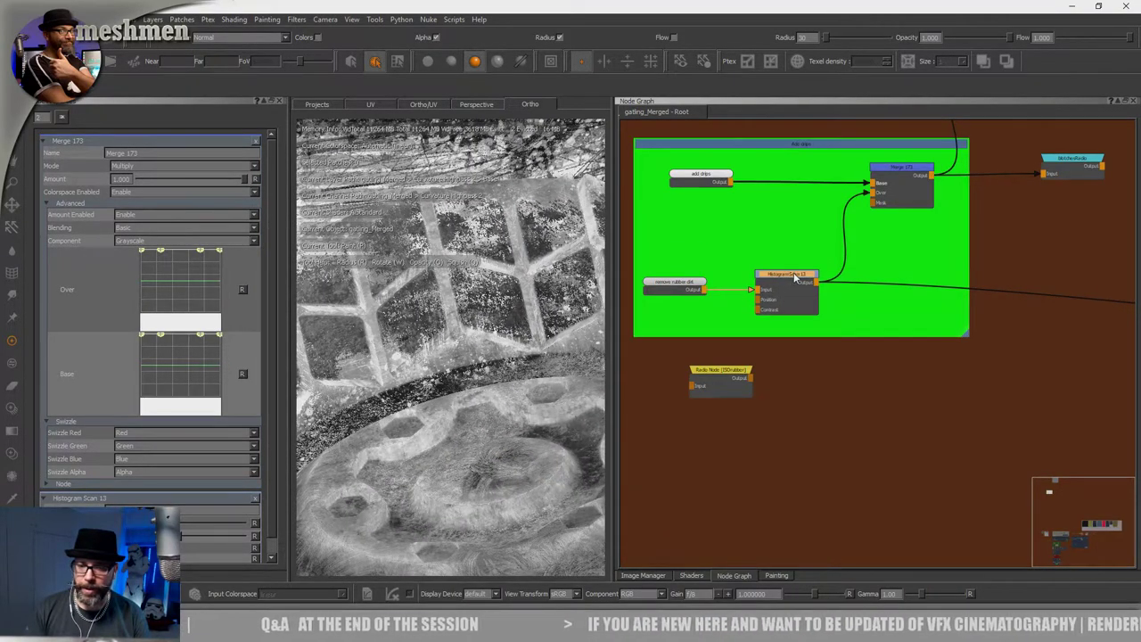
pyautogui.click(923, 172)
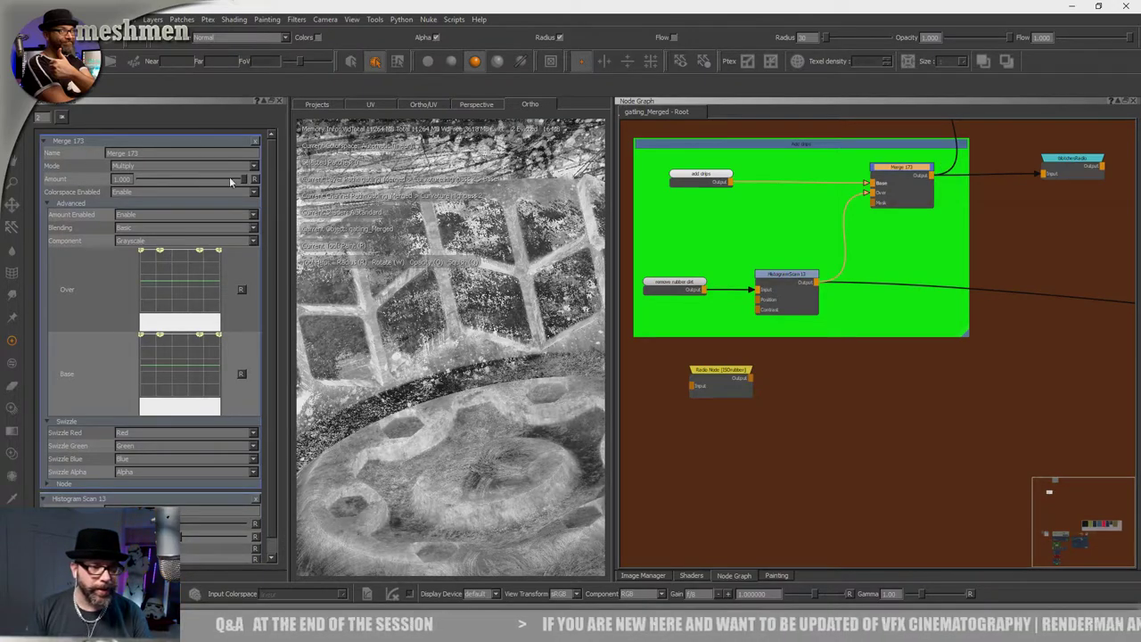
pyautogui.moveTo(242, 181); pyautogui.dragTo(326, 201)
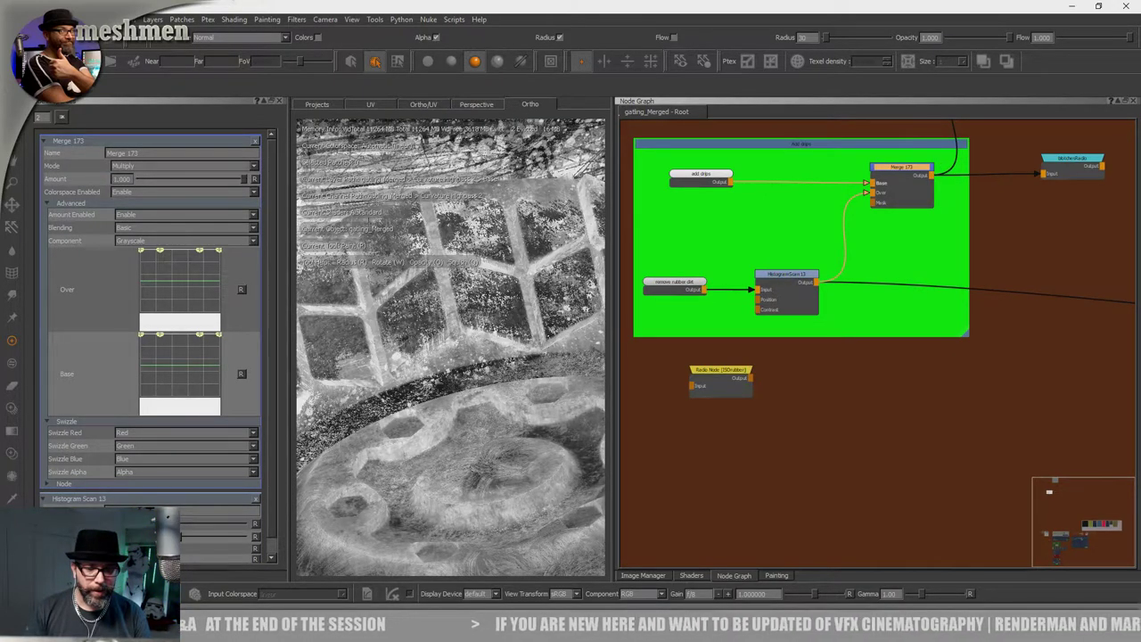
pyautogui.keyDown('alt'); pyautogui.moveTo(421, 336); pyautogui.dragTo(436, 268); pyautogui.keyUp('alt')
pyautogui.keyDown('alt'); pyautogui.moveTo(487, 301); pyautogui.dragTo(357, 325, button='right'); pyautogui.keyUp('alt')
pyautogui.keyDown('alt'); pyautogui.moveTo(428, 321); pyautogui.dragTo(463, 366); pyautogui.keyUp('alt')
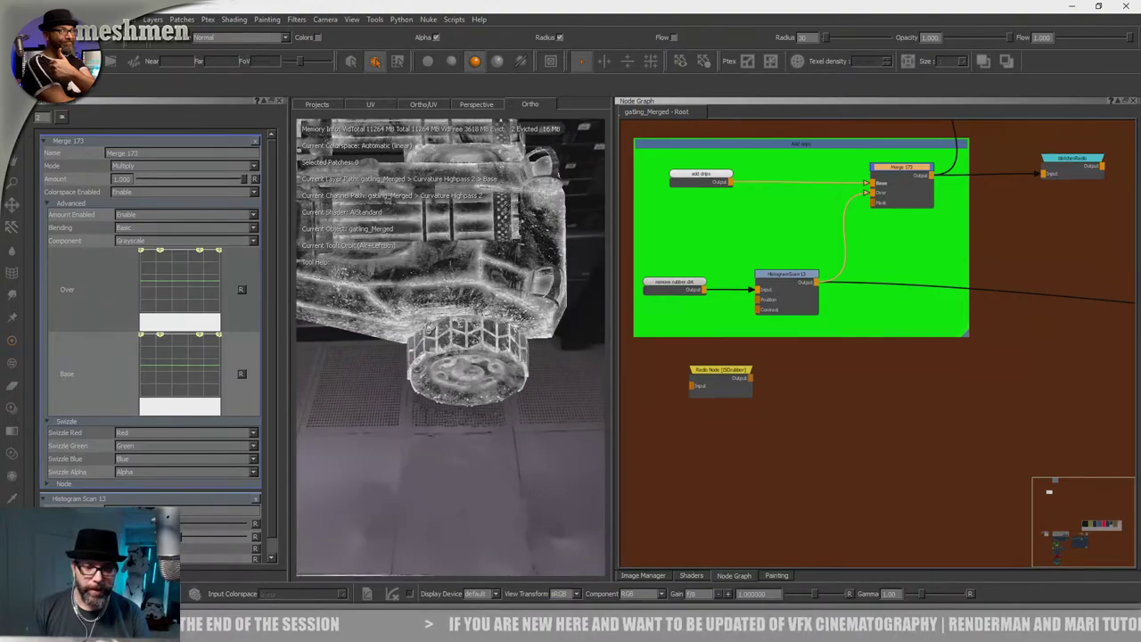
# Jump to the COL_out bookmark and preview the merge node feeding Bake Point 4.
pyautogui.scroll(-4, 848, 290)
pyautogui.moveTo(971, 325); pyautogui.dragTo(943, 342, button='middle')
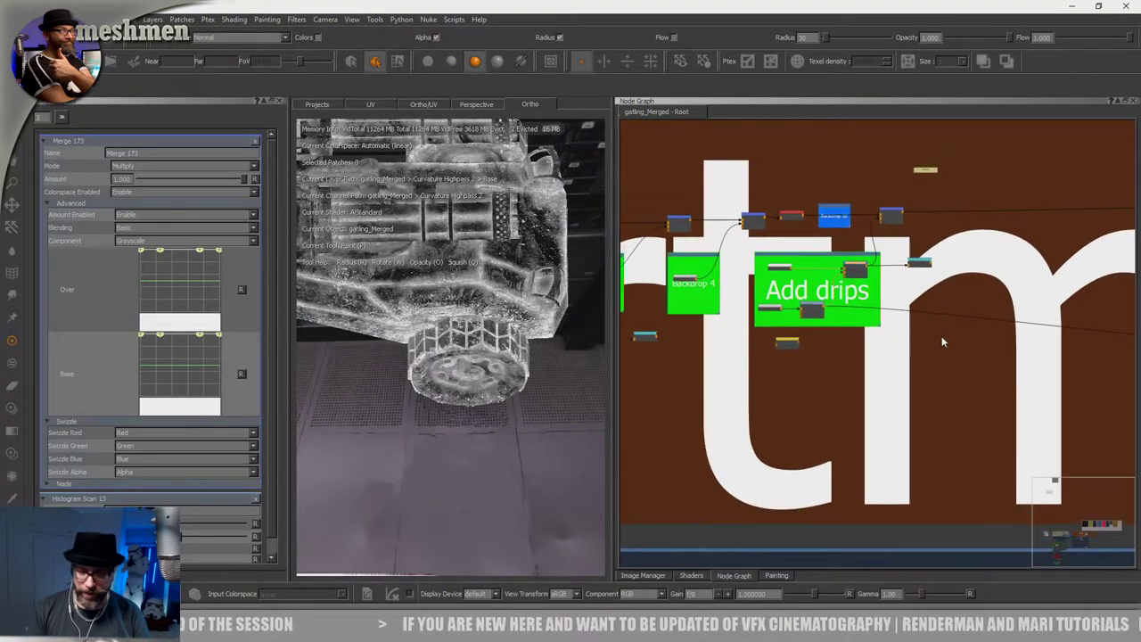
pyautogui.press('j')
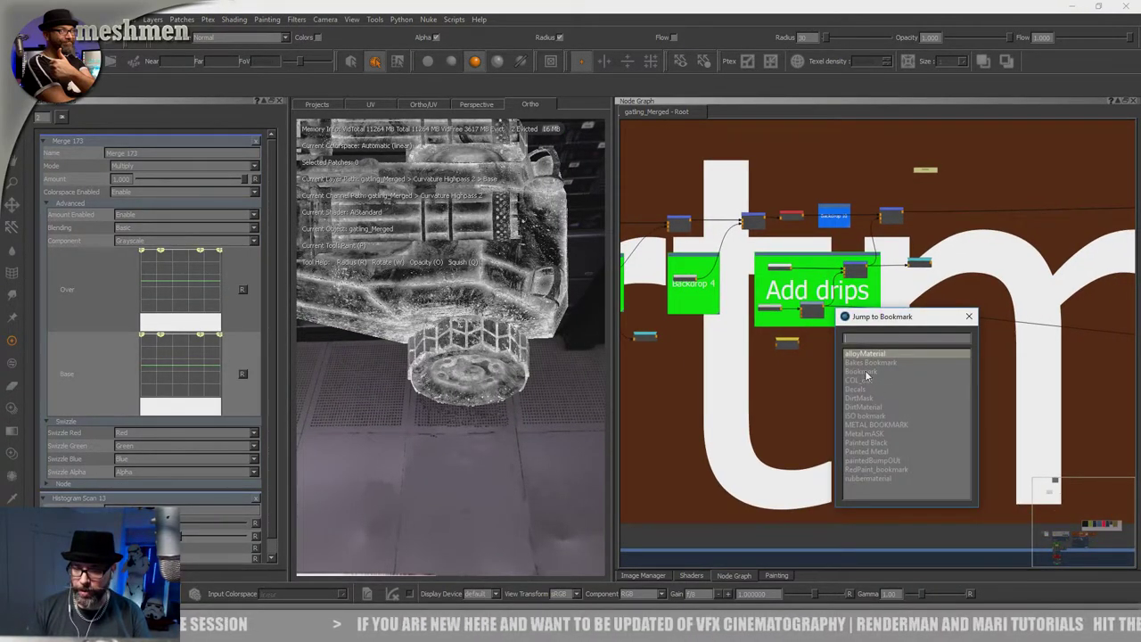
pyautogui.doubleClick(860, 380)
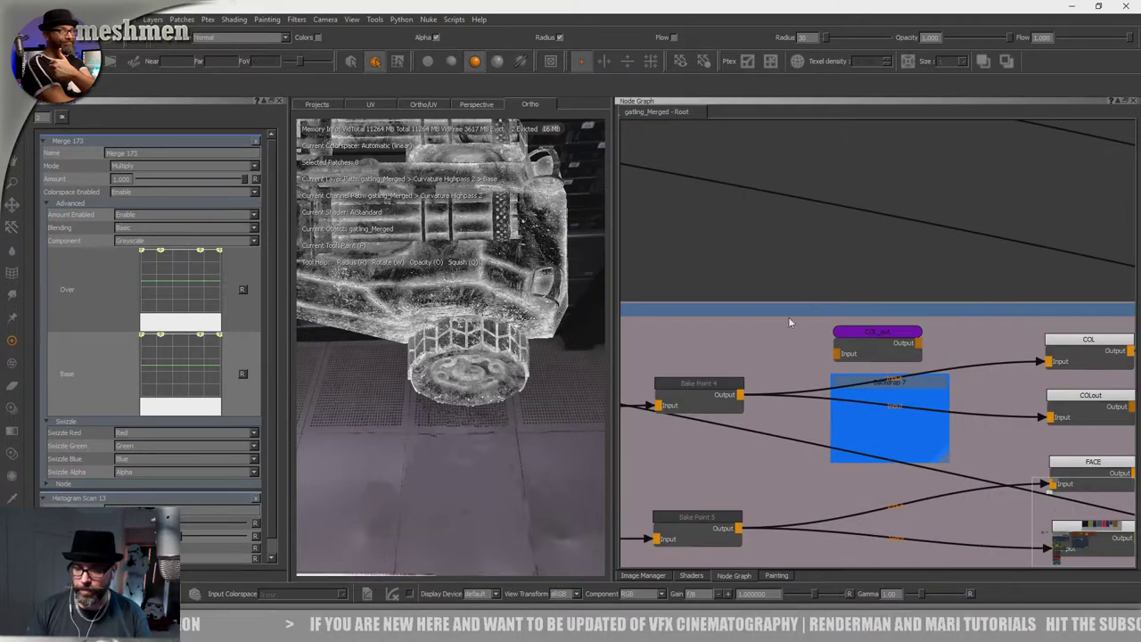
pyautogui.scroll(-4, 761, 339)
pyautogui.moveTo(761, 339); pyautogui.dragTo(976, 289, button='middle')
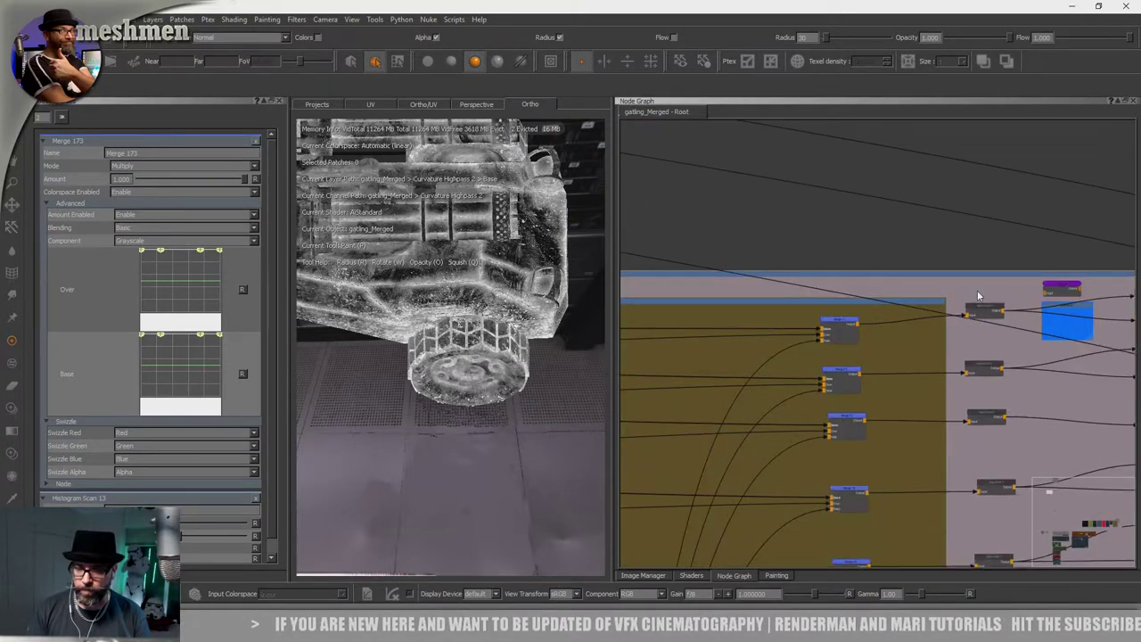
pyautogui.click(845, 327)
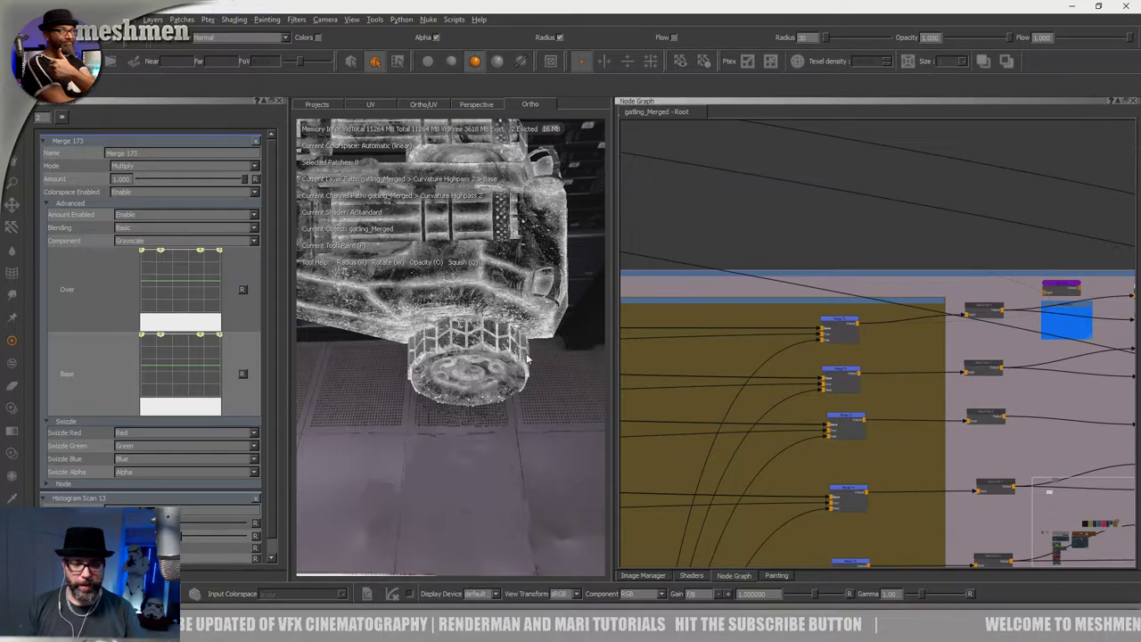
# Inspect the final color result on the wheel's tread blocks up close, around the block cleared of dirt.
pyautogui.moveTo(527, 369)
pyautogui.keyDown('alt'); pyautogui.mouseDown()
pyautogui.moveTo(422, 372)
pyautogui.moveTo(486, 392)
pyautogui.mouseUp(); pyautogui.keyUp('alt')
pyautogui.keyDown('alt'); pyautogui.moveTo(486, 392); pyautogui.dragTo(594, 394, button='right'); pyautogui.keyUp('alt')
pyautogui.keyDown('alt'); pyautogui.moveTo(522, 361); pyautogui.dragTo(520, 377, button='middle'); pyautogui.keyUp('alt')
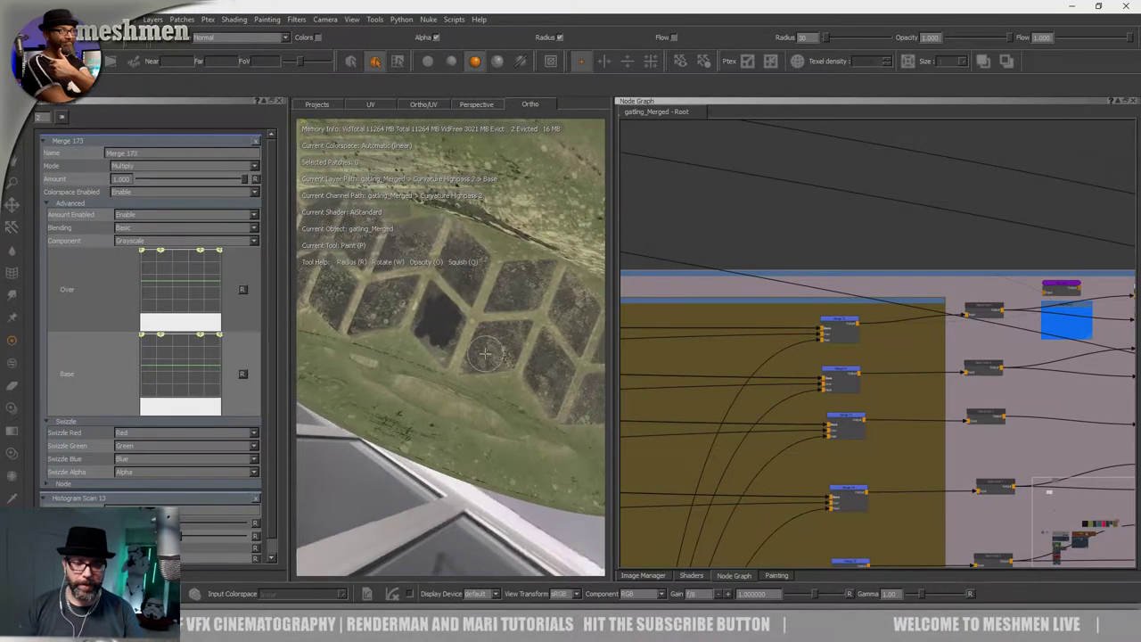
pyautogui.keyDown('alt'); pyautogui.moveTo(520, 378); pyautogui.dragTo(575, 381, button='right'); pyautogui.keyUp('alt')
pyautogui.keyDown('alt'); pyautogui.moveTo(497, 335); pyautogui.dragTo(525, 398, button='middle'); pyautogui.keyUp('alt')
pyautogui.keyDown('alt'); pyautogui.moveTo(526, 399); pyautogui.dragTo(450, 392, button='right'); pyautogui.keyUp('alt')
pyautogui.keyDown('alt'); pyautogui.moveTo(451, 393); pyautogui.dragTo(457, 376); pyautogui.keyUp('alt')
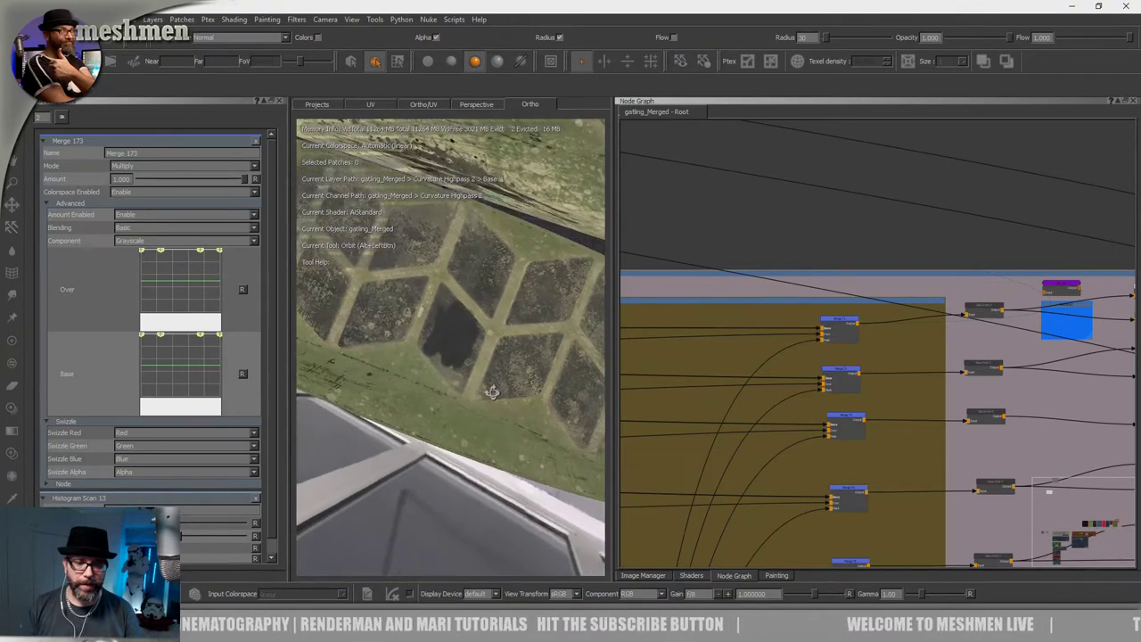
# Delete the lower paint node feeding the merge node in the masks backdrop, leaving its yellow input node connected.
pyautogui.keyDown('alt'); pyautogui.moveTo(456, 376); pyautogui.dragTo(499, 378, button='right'); pyautogui.keyUp('alt')
pyautogui.moveTo(499, 378)
pyautogui.keyDown('alt'); pyautogui.mouseDown()
pyautogui.moveTo(451, 357)
pyautogui.moveTo(474, 363)
pyautogui.moveTo(493, 346)
pyautogui.moveTo(460, 339)
pyautogui.mouseUp(); pyautogui.keyUp('alt')
pyautogui.keyDown('alt'); pyautogui.moveTo(460, 339); pyautogui.dragTo(548, 344, button='right'); pyautogui.keyUp('alt')
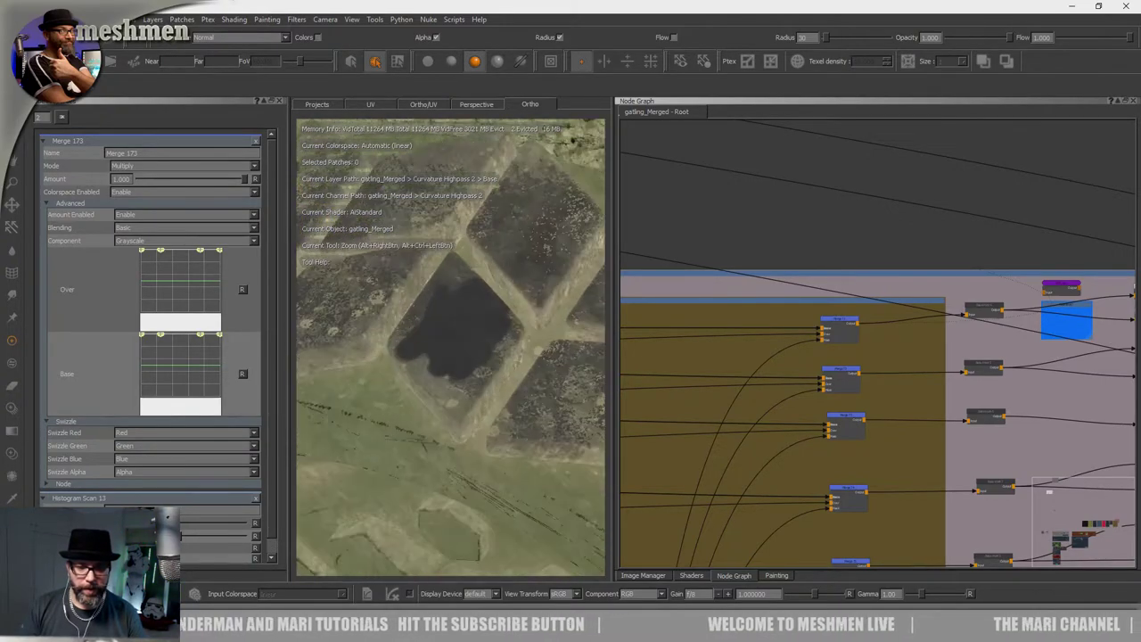
pyautogui.scroll(-8, 904, 351)
pyautogui.moveTo(754, 556); pyautogui.dragTo(806, 334, button='middle')
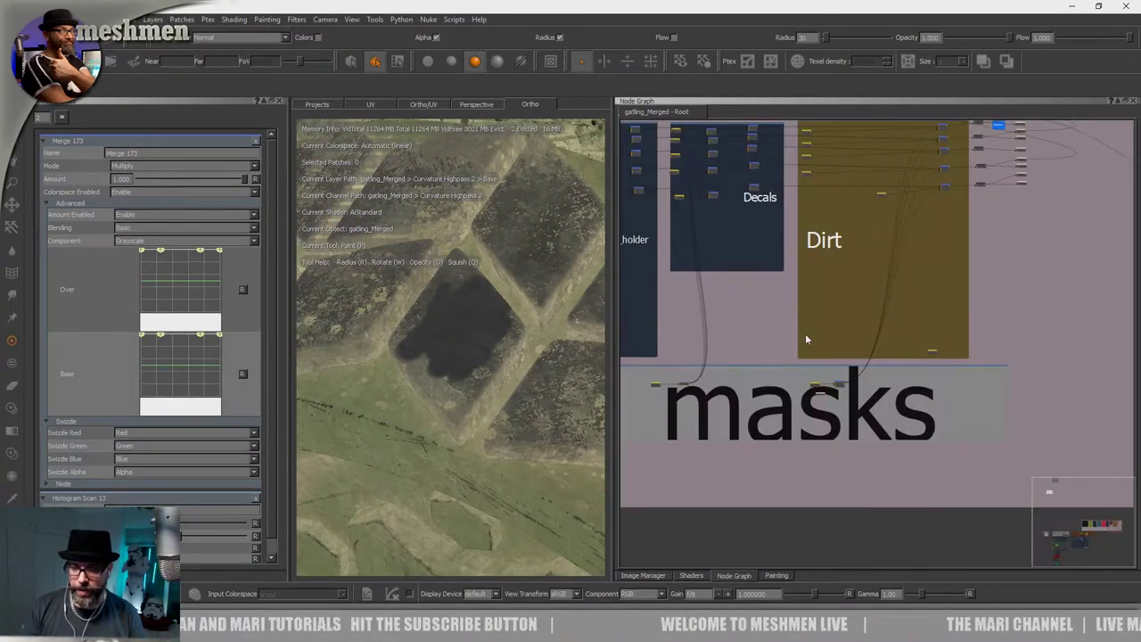
pyautogui.scroll(5, 828, 337)
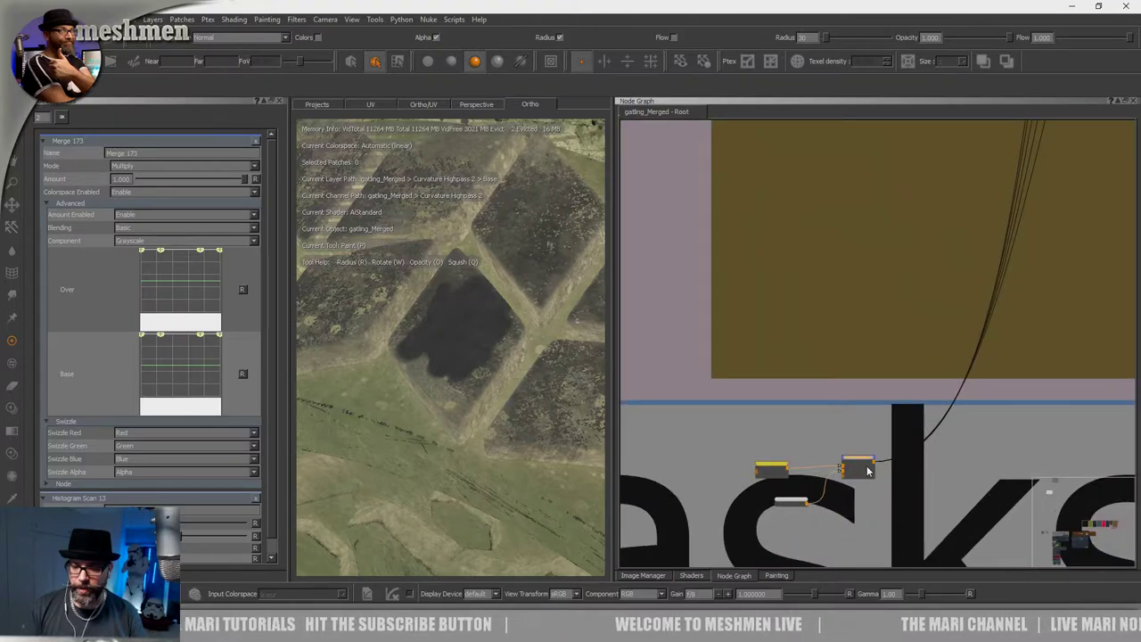
pyautogui.click(797, 505)
pyautogui.press('Delete')
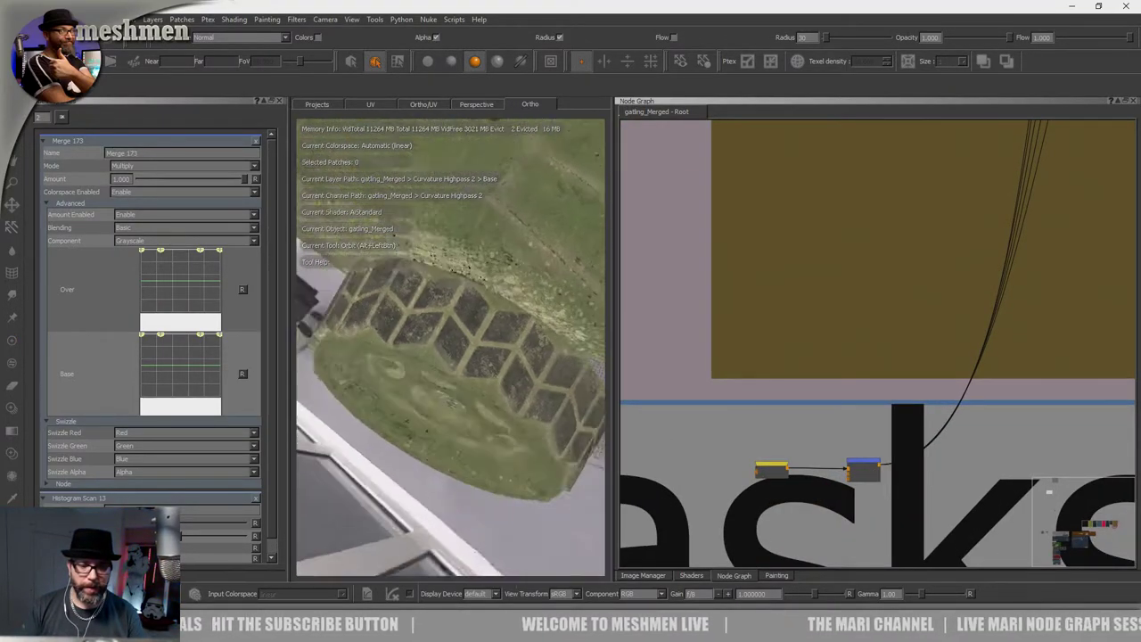
# Inspect the final color on the wheel's tread blocks, its side face and the vehicle's other parts.
pyautogui.keyDown('alt'); pyautogui.moveTo(397, 349); pyautogui.dragTo(472, 316); pyautogui.keyUp('alt')
pyautogui.keyDown('alt'); pyautogui.moveTo(472, 316); pyautogui.dragTo(509, 286, button='right'); pyautogui.keyUp('alt')
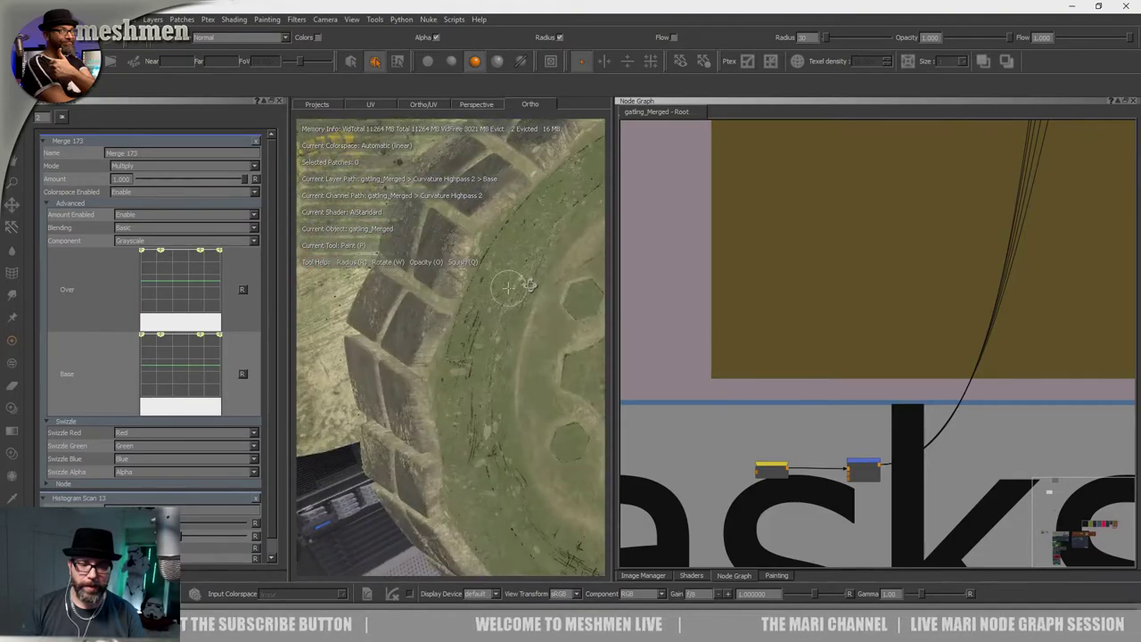
pyautogui.moveTo(509, 285)
pyautogui.keyDown('alt'); pyautogui.mouseDown()
pyautogui.moveTo(450, 267)
pyautogui.moveTo(529, 293)
pyautogui.moveTo(525, 326)
pyautogui.moveTo(522, 313)
pyautogui.moveTo(483, 355)
pyautogui.mouseUp(); pyautogui.keyUp('alt')
pyautogui.press('p')
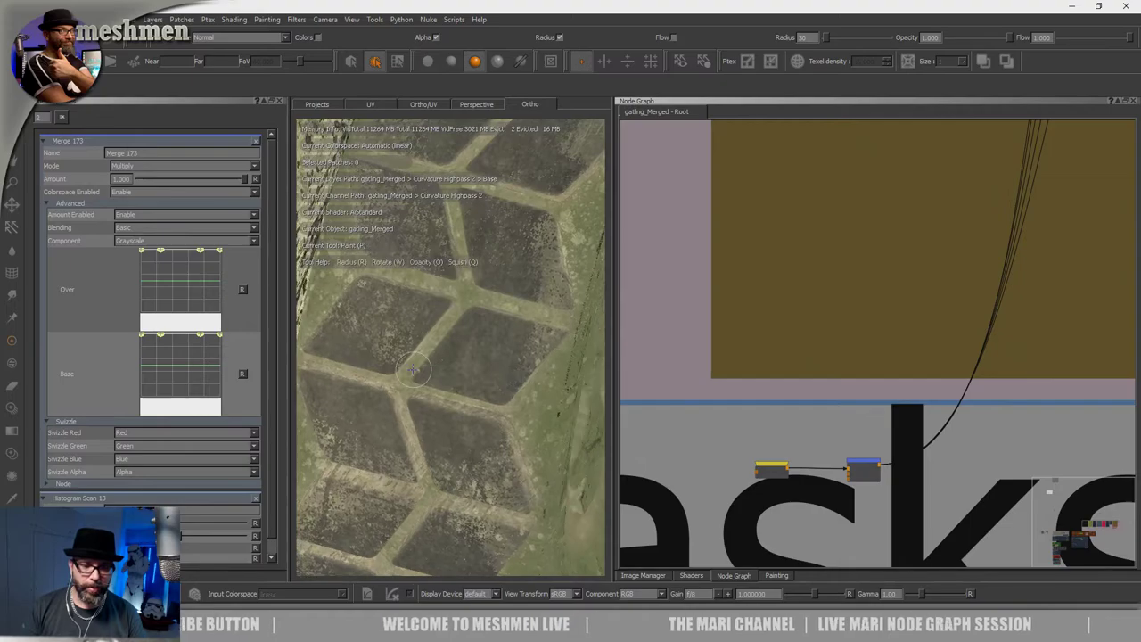
pyautogui.moveTo(413, 370)
pyautogui.keyDown('alt'); pyautogui.mouseDown()
pyautogui.moveTo(504, 366)
pyautogui.moveTo(544, 331)
pyautogui.moveTo(475, 350)
pyautogui.moveTo(454, 339)
pyautogui.mouseUp(); pyautogui.keyUp('alt')
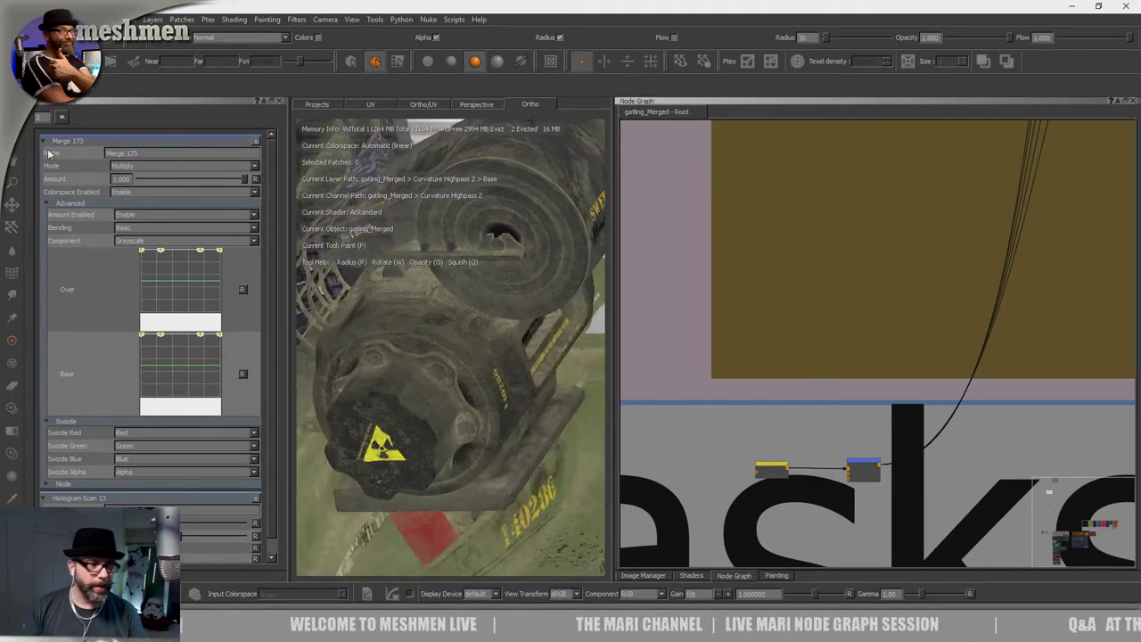
# Widen the viewport, select the wheel on the model and isolate it from the rest of the vehicle.
pyautogui.press('s')
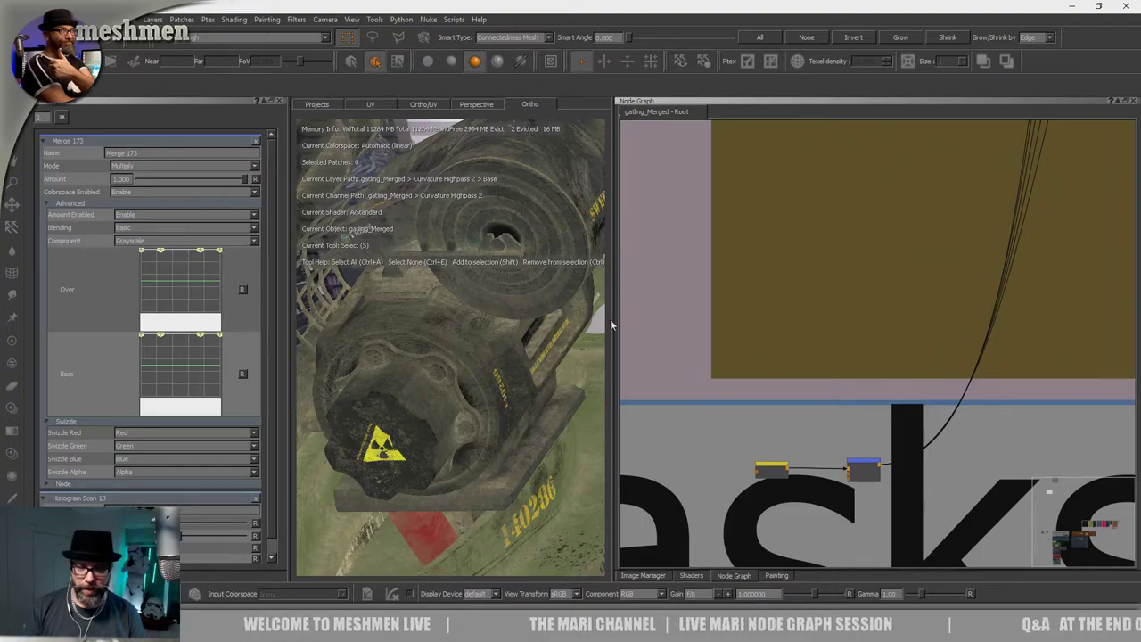
pyautogui.moveTo(612, 318); pyautogui.dragTo(698, 307)
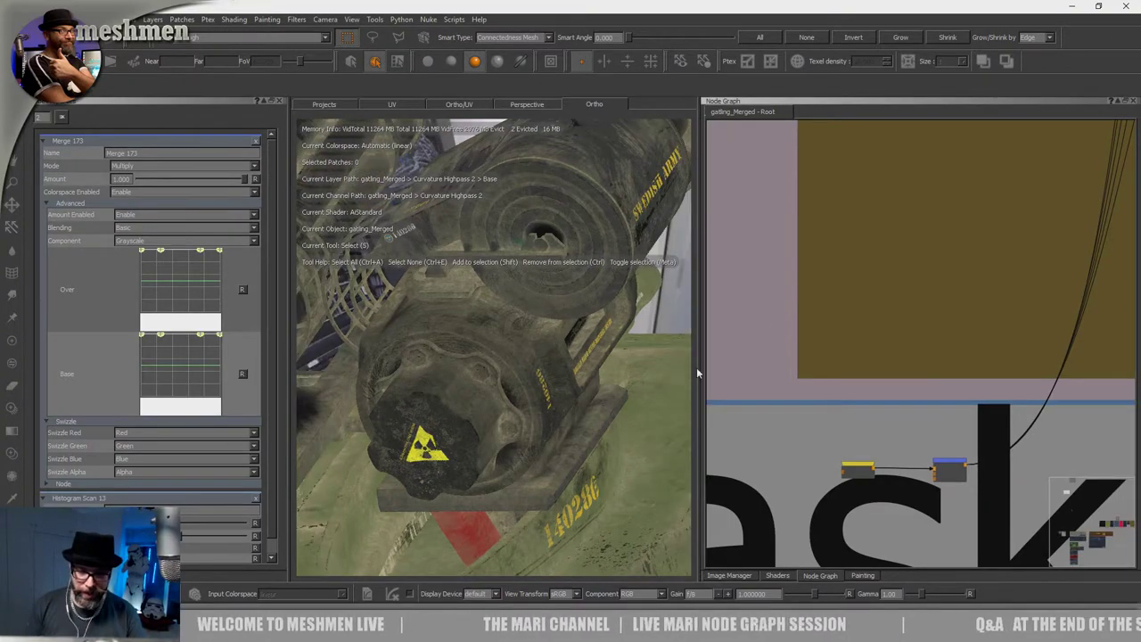
pyautogui.keyDown('alt'); pyautogui.moveTo(662, 343); pyautogui.dragTo(630, 418); pyautogui.keyUp('alt')
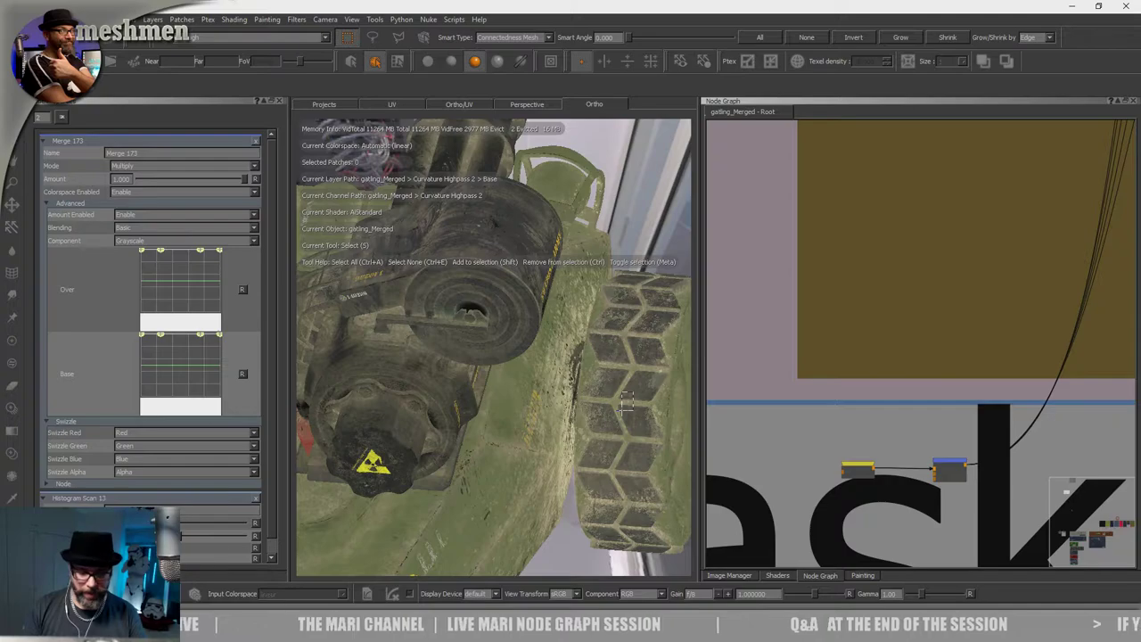
pyautogui.click(625, 403)
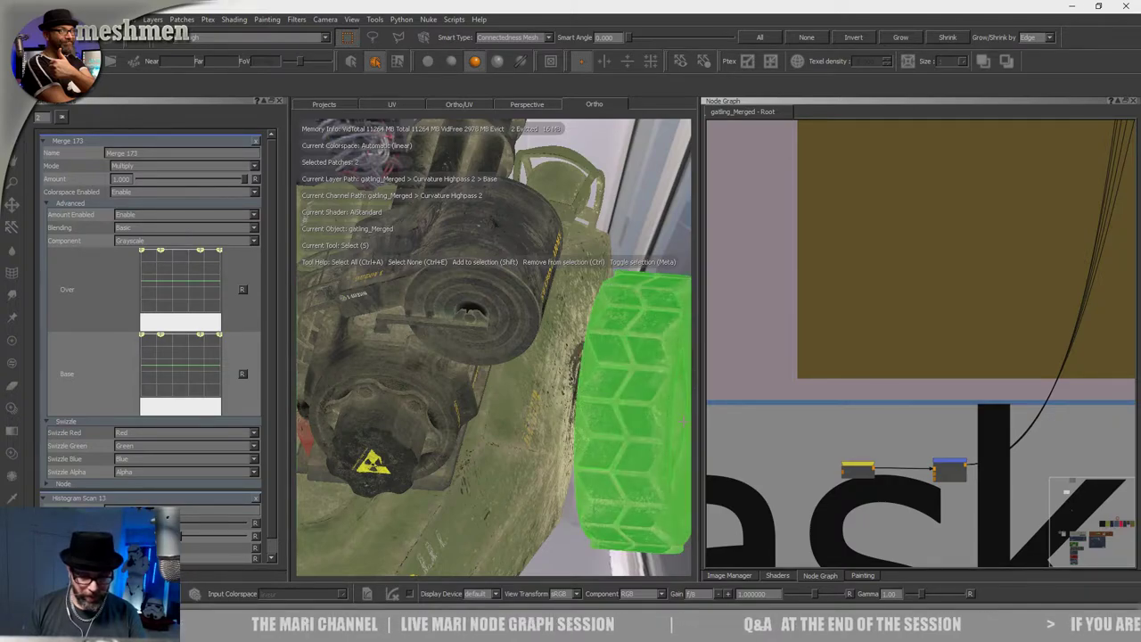
pyautogui.hotkey('shift', 'h')
pyautogui.keyDown('alt'); pyautogui.moveTo(688, 431); pyautogui.dragTo(559, 392); pyautogui.keyUp('alt')
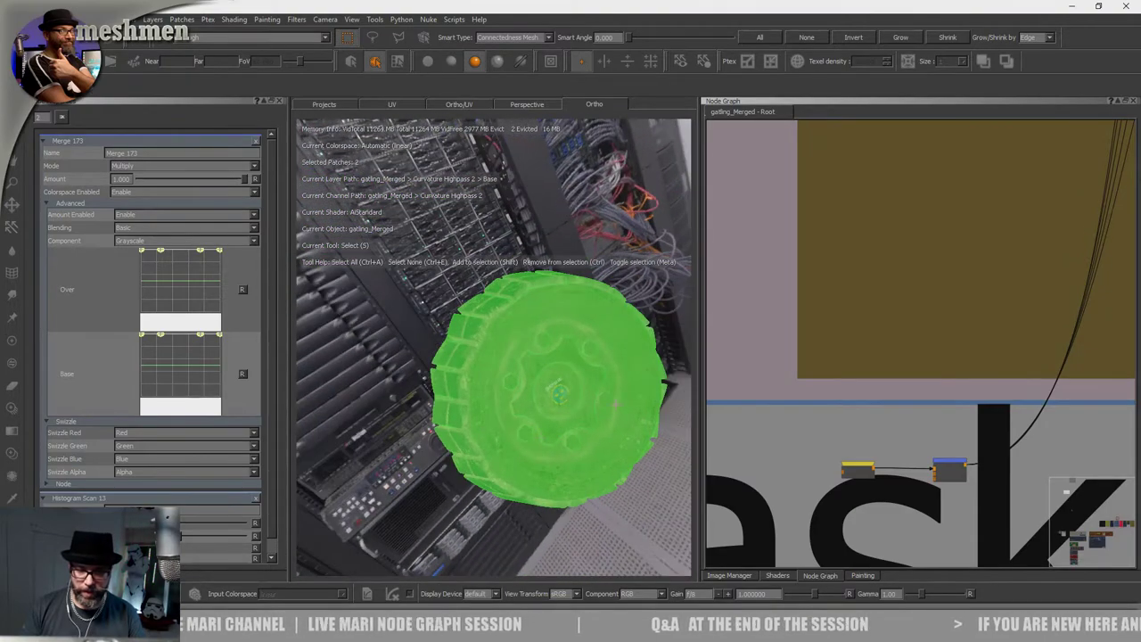
# Jump to the dirt bookmark, open the remove rubber dirt node's properties in Add drips, and nudge Histogram Scan 13.
pyautogui.press('j')
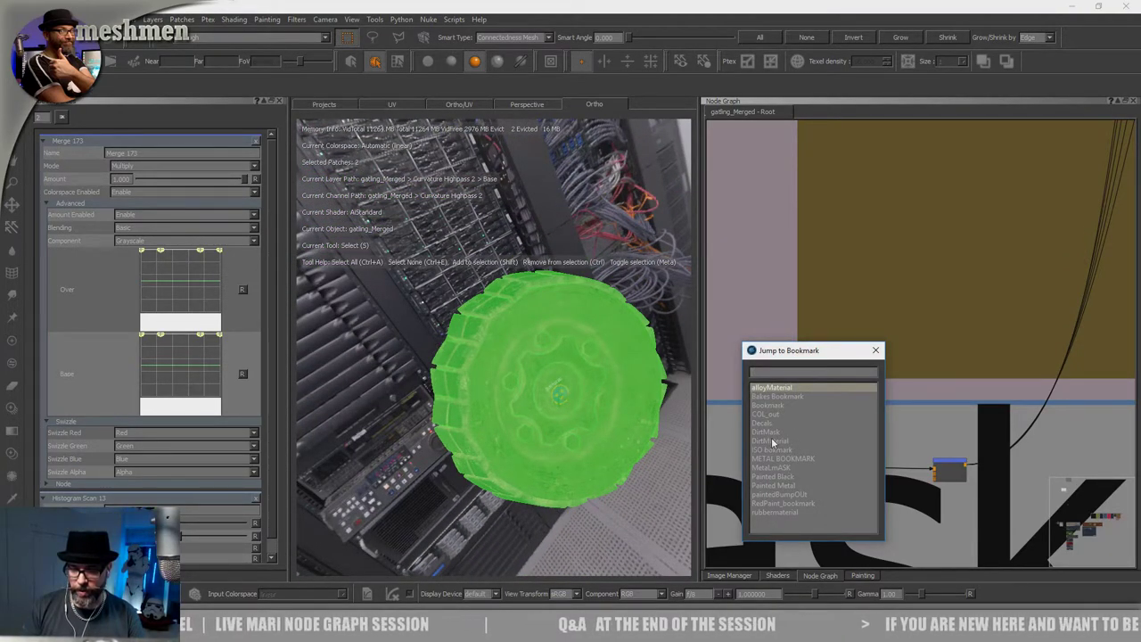
pyautogui.doubleClick(773, 441)
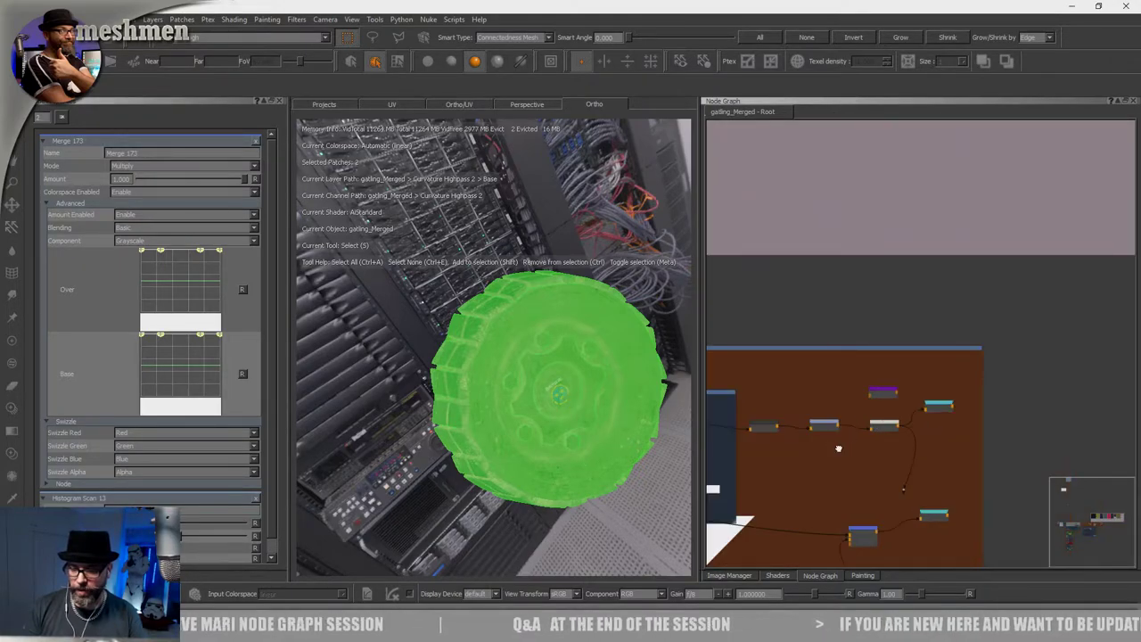
pyautogui.moveTo(838, 448); pyautogui.dragTo(1130, 372, button='middle')
pyautogui.moveTo(866, 421); pyautogui.dragTo(1096, 358, button='middle')
pyautogui.moveTo(892, 397); pyautogui.dragTo(1127, 363, button='middle')
pyautogui.moveTo(856, 390); pyautogui.dragTo(1014, 406, button='middle')
pyautogui.scroll(4, 873, 404)
pyautogui.doubleClick(904, 372)
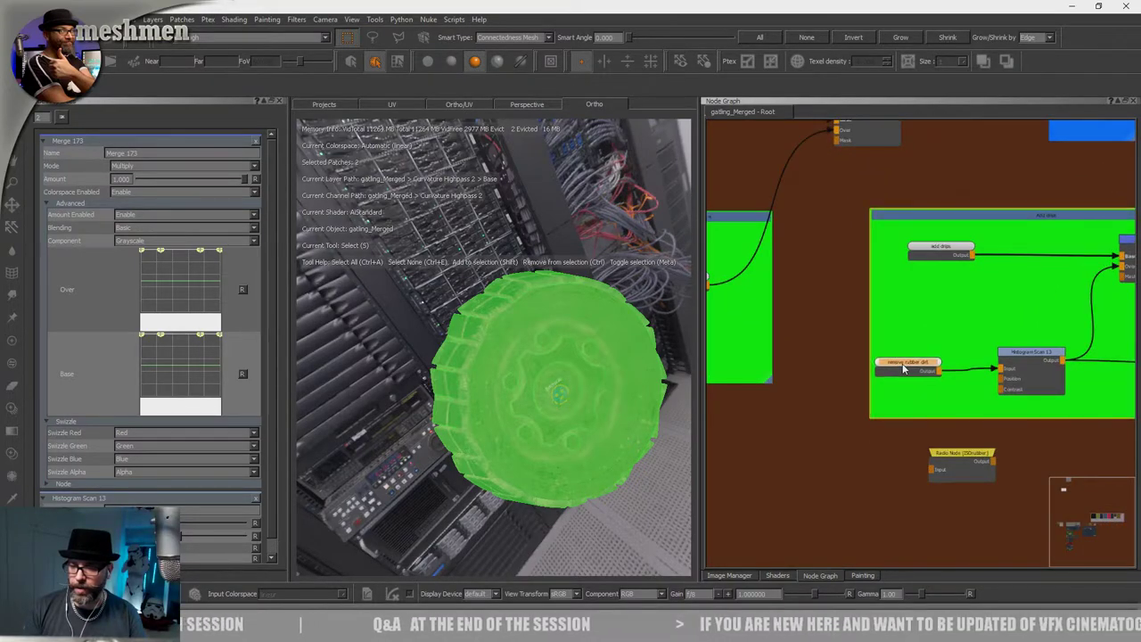
pyautogui.moveTo(1055, 359); pyautogui.dragTo(1064, 354)
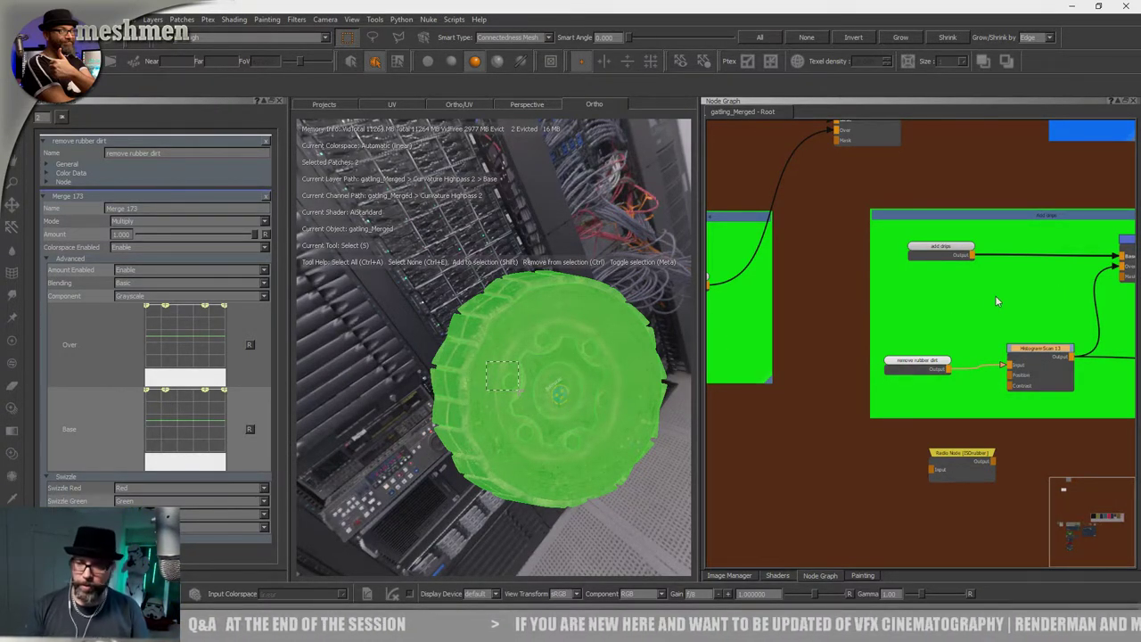
# Preview the merge node that combines the Add drips result with the dirt mask, and examine the isolated wheel.
pyautogui.scroll(-3, 1059, 293)
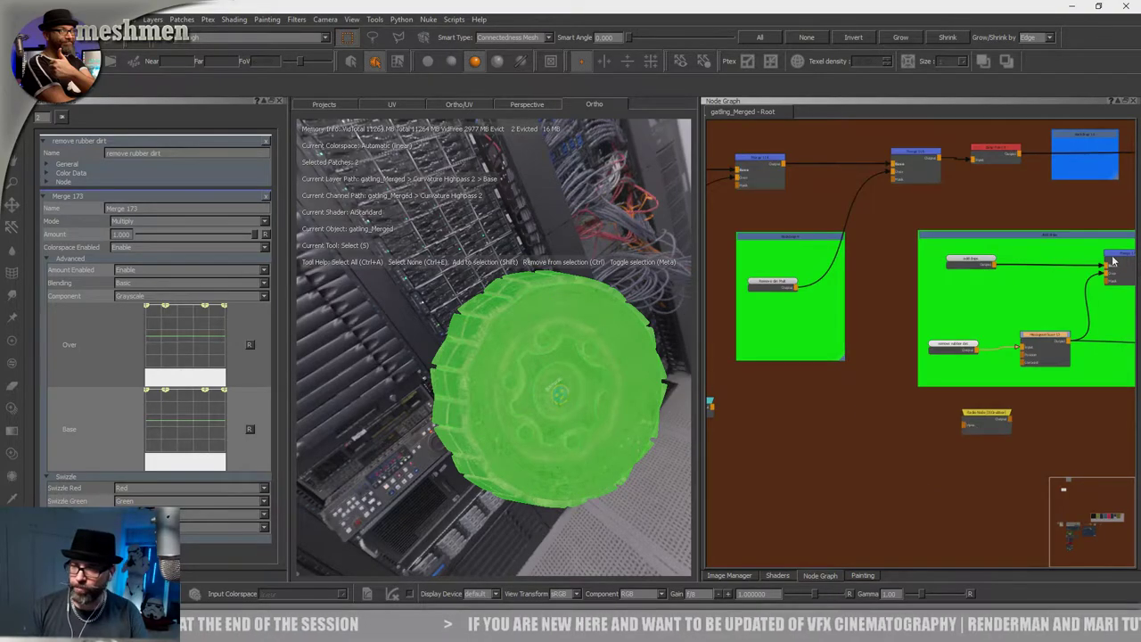
pyautogui.moveTo(1112, 261); pyautogui.dragTo(890, 340, button='middle')
pyautogui.click(979, 229)
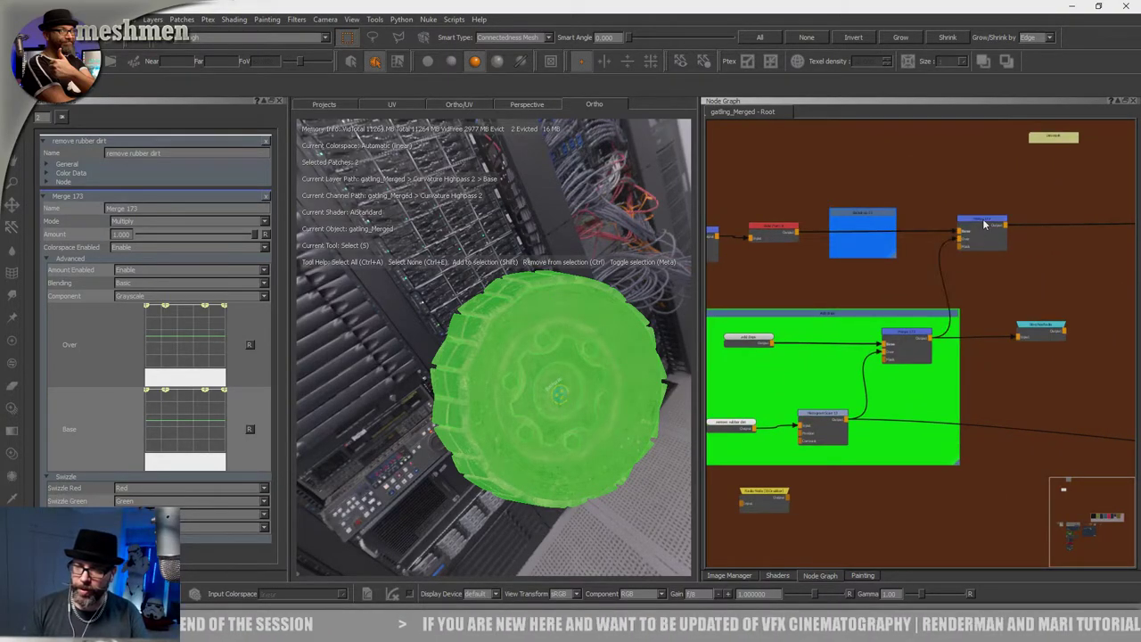
pyautogui.keyDown('alt'); pyautogui.moveTo(499, 356); pyautogui.dragTo(473, 377); pyautogui.keyUp('alt')
pyautogui.keyDown('alt'); pyautogui.moveTo(472, 376); pyautogui.dragTo(488, 374, button='right'); pyautogui.keyUp('alt')
pyautogui.keyDown('alt'); pyautogui.moveTo(489, 375); pyautogui.dragTo(503, 385); pyautogui.keyUp('alt')
pyautogui.keyDown('alt'); pyautogui.moveTo(431, 301); pyautogui.dragTo(491, 343, button='middle'); pyautogui.keyUp('alt')
pyautogui.moveTo(491, 343)
pyautogui.keyDown('alt'); pyautogui.mouseDown(button='right')
pyautogui.moveTo(548, 336)
pyautogui.moveTo(495, 339)
pyautogui.mouseUp(button='right'); pyautogui.keyUp('alt')
pyautogui.keyDown('alt'); pyautogui.moveTo(495, 339); pyautogui.dragTo(537, 341); pyautogui.keyUp('alt')
pyautogui.keyDown('alt'); pyautogui.moveTo(537, 341); pyautogui.dragTo(569, 389, button='middle'); pyautogui.keyUp('alt')
pyautogui.keyDown('alt'); pyautogui.moveTo(568, 389); pyautogui.dragTo(505, 386, button='right'); pyautogui.keyUp('alt')
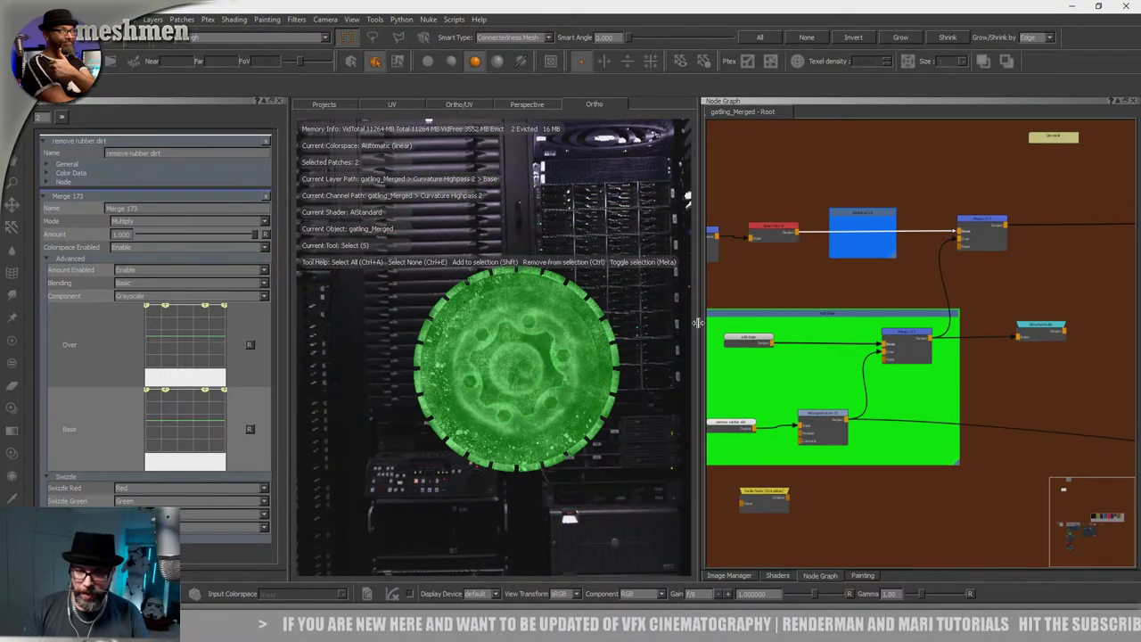
# Enlarge the viewport further, face the wheel's tread, select the remove rubber dirt node and clear the patch selection.
pyautogui.moveTo(698, 322); pyautogui.dragTo(806, 323)
pyautogui.moveTo(288, 300); pyautogui.dragTo(190, 300)
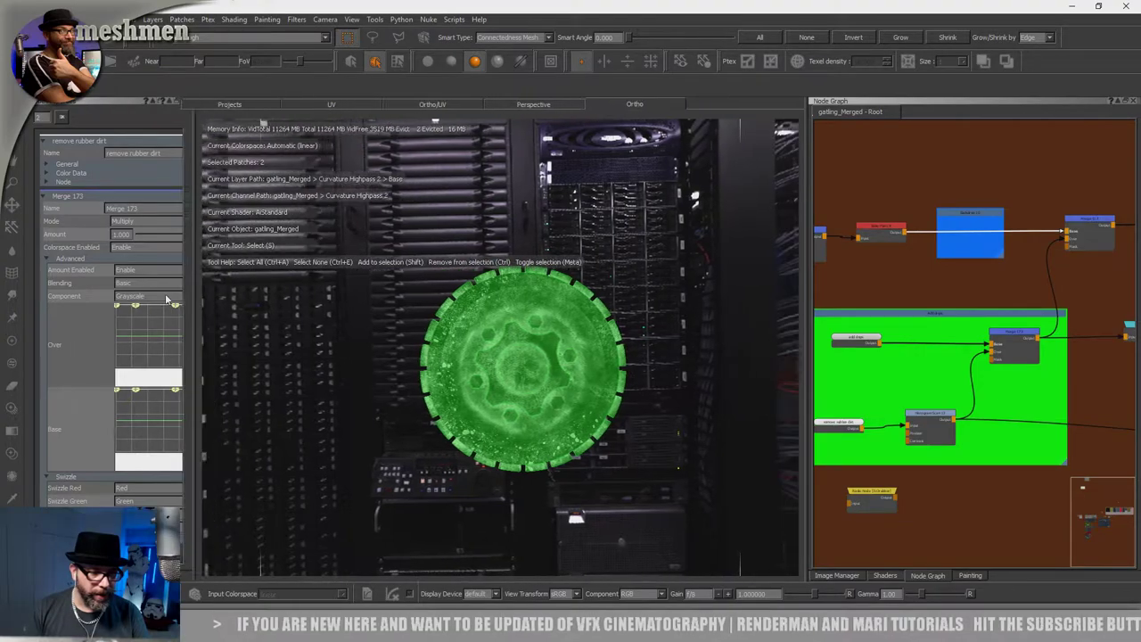
pyautogui.keyDown('alt'); pyautogui.moveTo(419, 352); pyautogui.dragTo(452, 422); pyautogui.keyUp('alt')
pyautogui.click(842, 426)
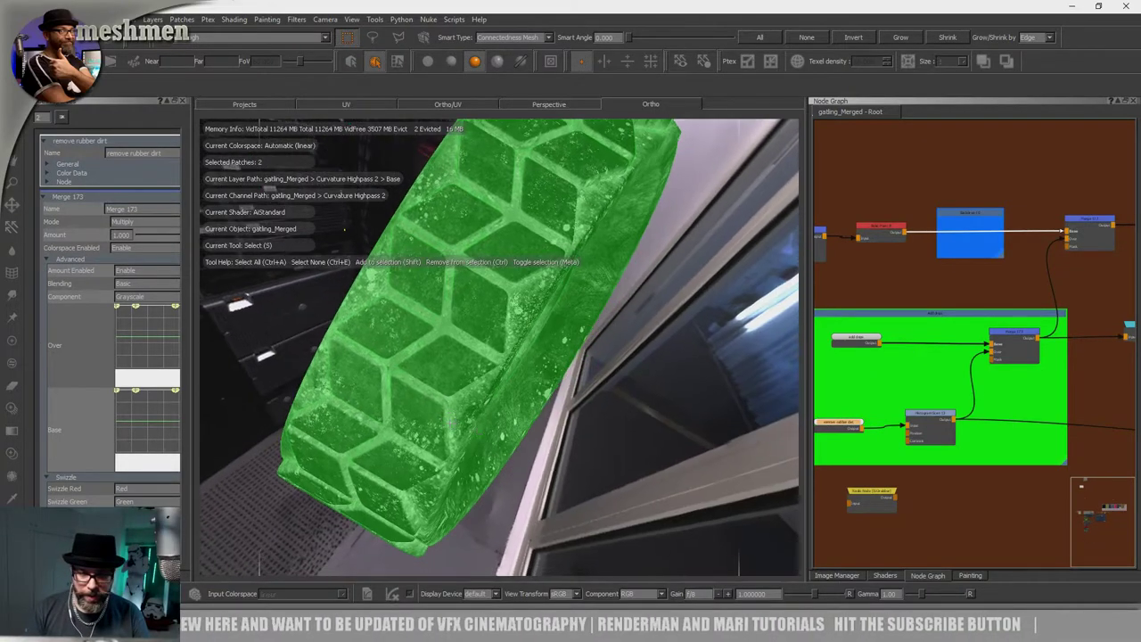
pyautogui.hotkey('ctrl', 'shift', 'a')
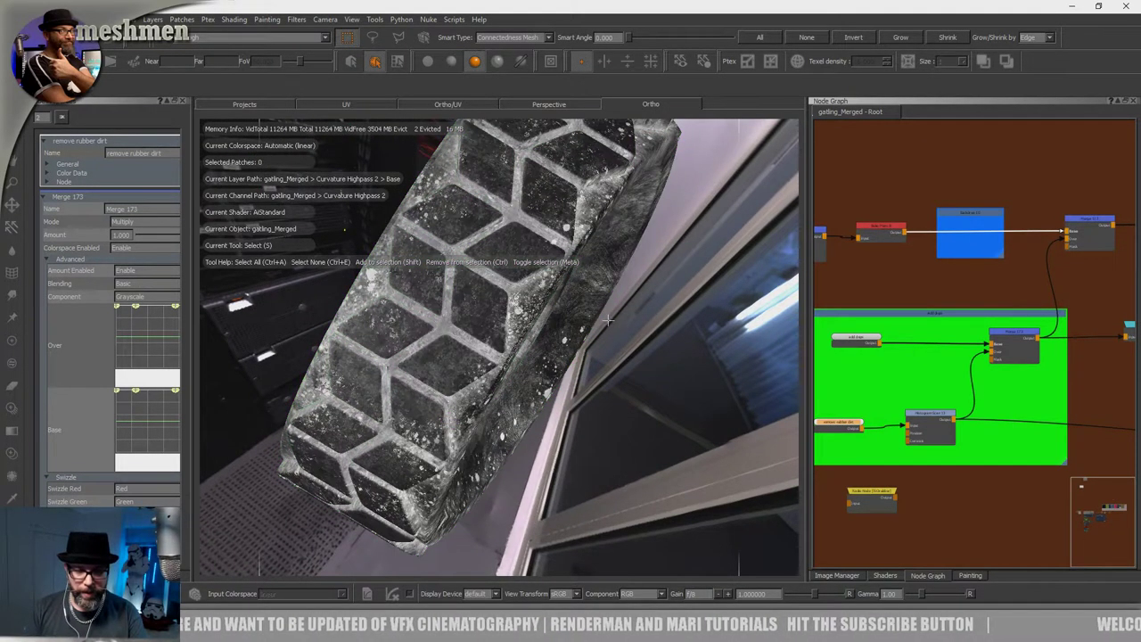
# Load a red splatter smear image from the smear shelf into Paint Through and rotate it along the tire tread.
pyautogui.press('u')
pyautogui.press('l')
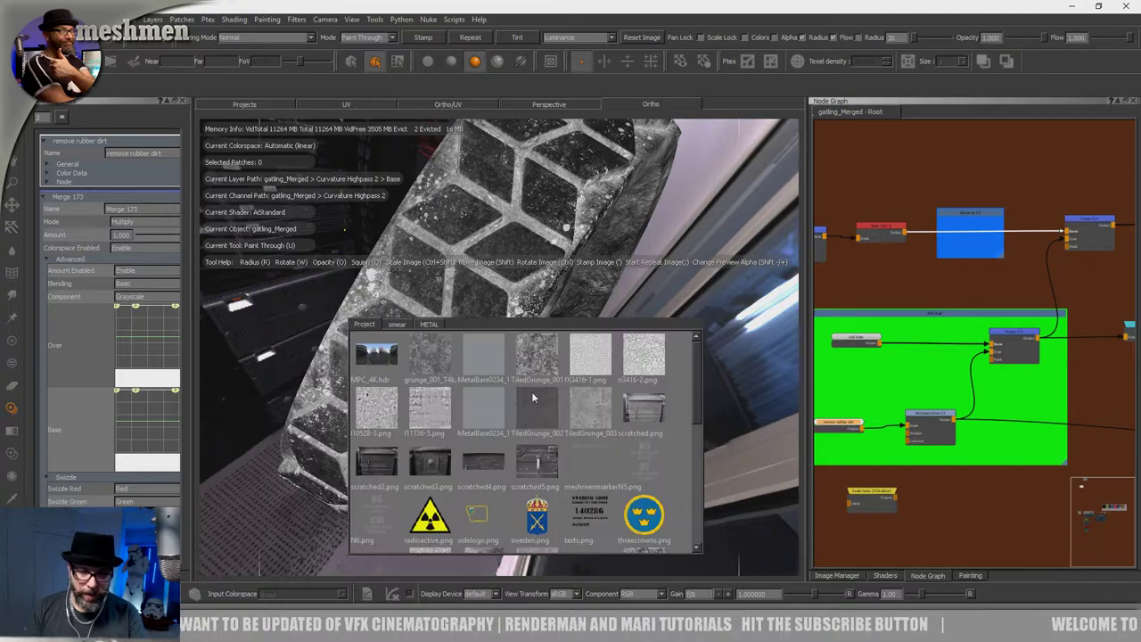
pyautogui.click(397, 325)
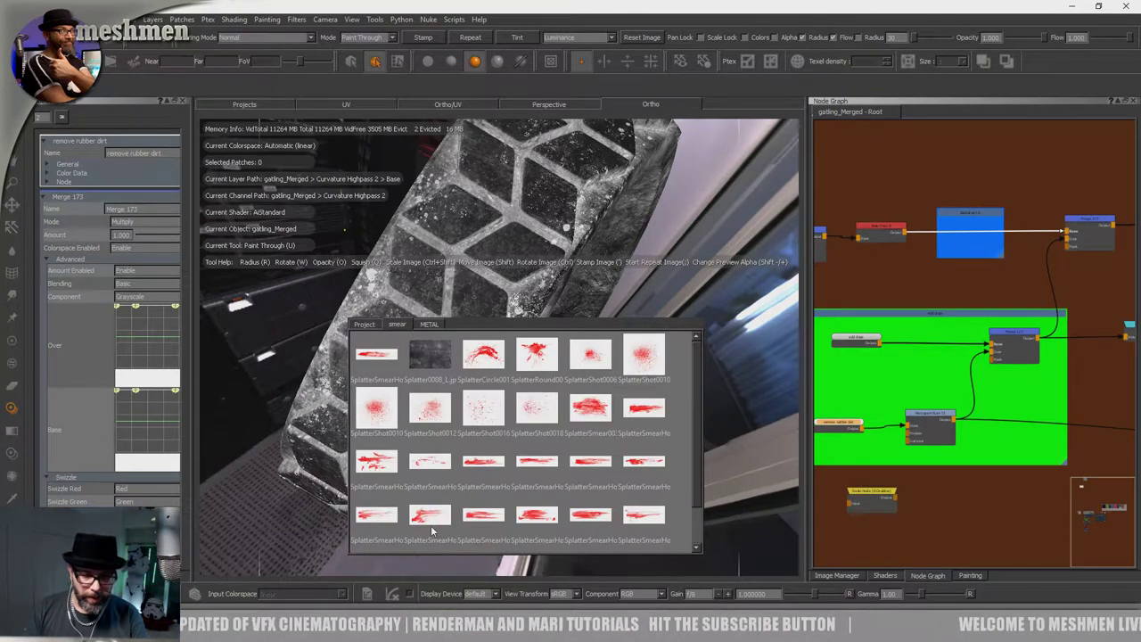
pyautogui.moveTo(432, 524); pyautogui.dragTo(448, 287)
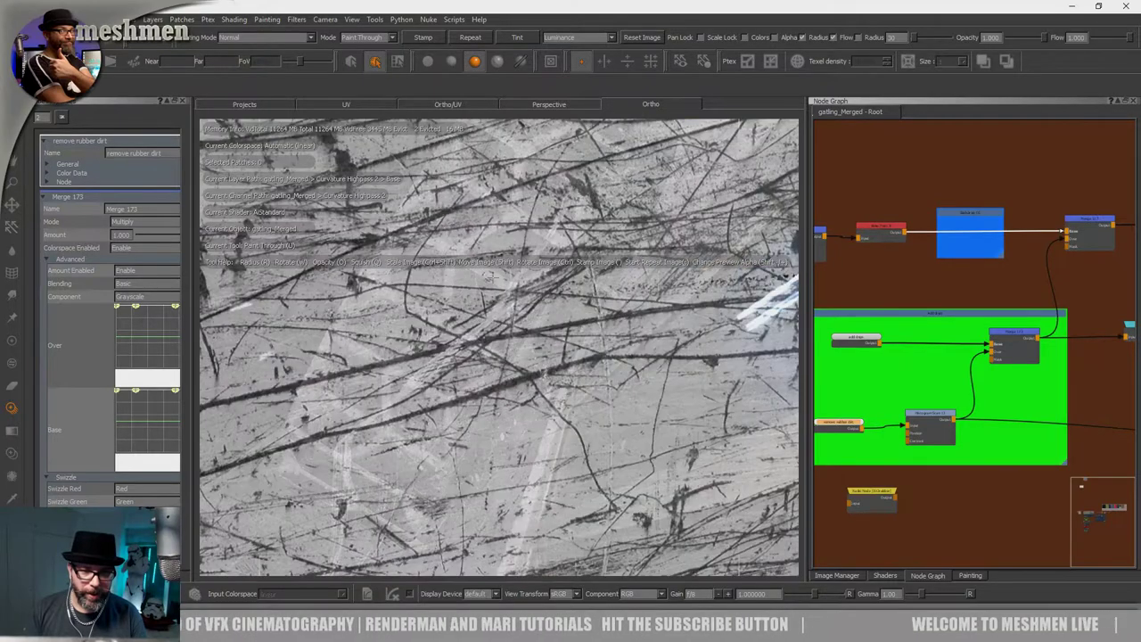
pyautogui.hotkey('shift', 'space')
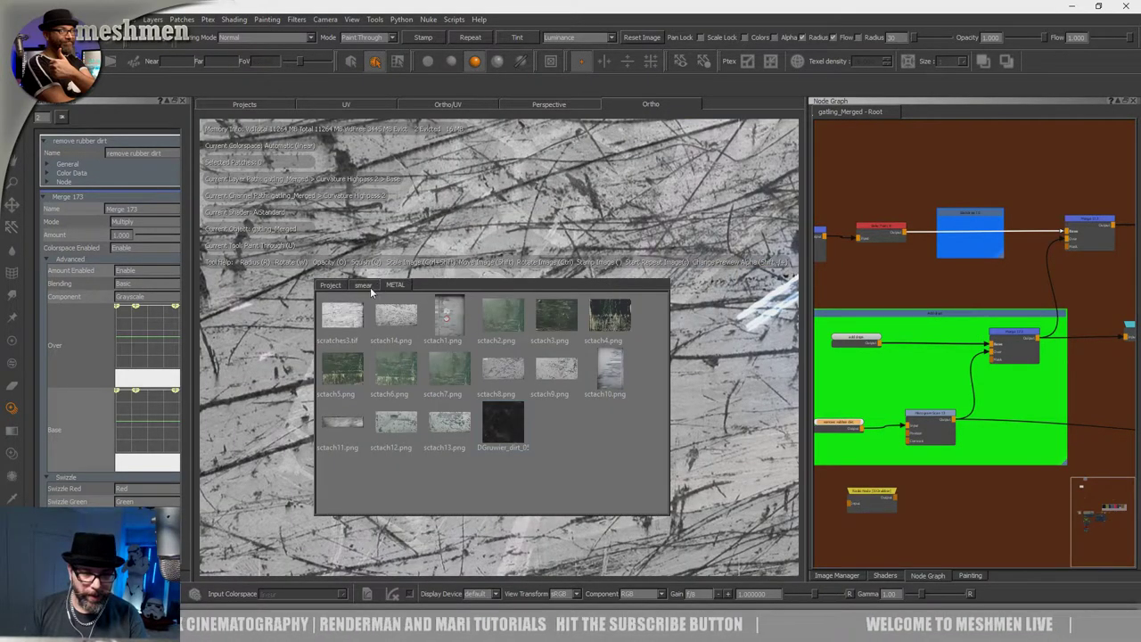
pyautogui.click(362, 285)
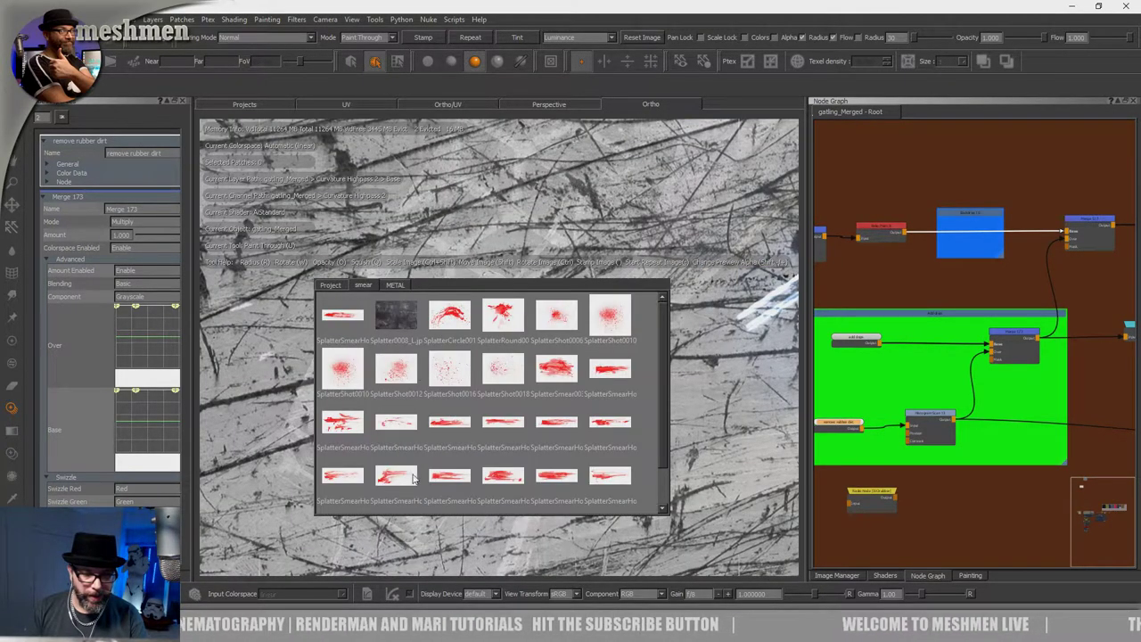
pyautogui.click(714, 374)
pyautogui.moveTo(691, 345)
pyautogui.keyDown('ctrl'); pyautogui.mouseDown()
pyautogui.moveTo(550, 259)
pyautogui.moveTo(517, 253)
pyautogui.mouseUp(); pyautogui.keyUp('ctrl')
pyautogui.moveTo(482, 312)
pyautogui.mouseDown()
pyautogui.moveTo(397, 424)
pyautogui.moveTo(480, 315)
pyautogui.mouseUp()
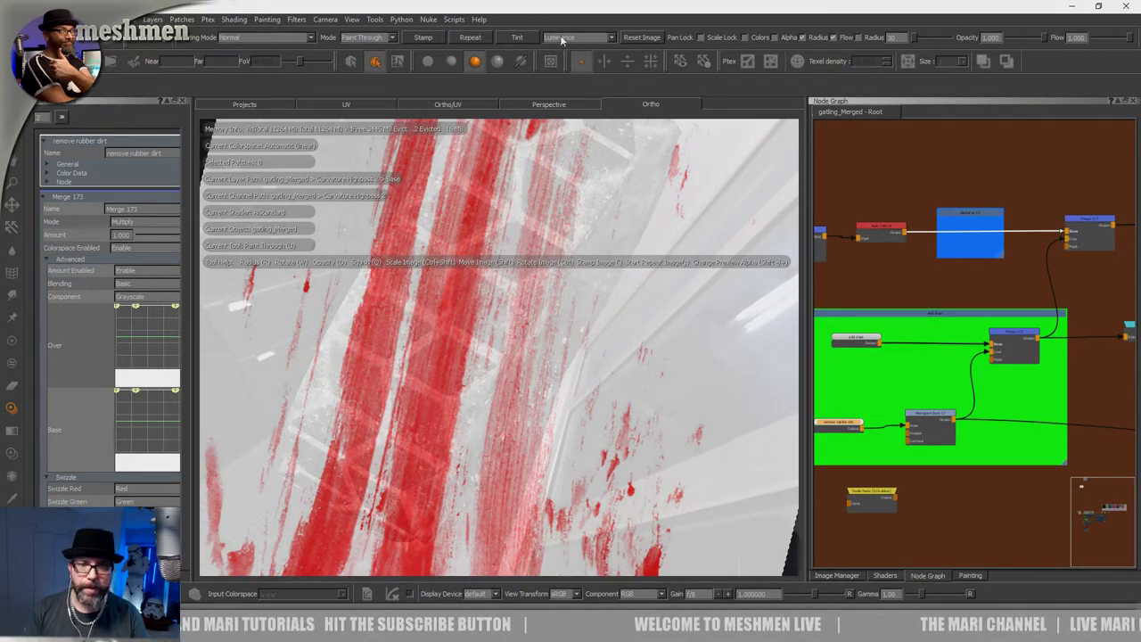
# Set the Paint Through image to Inverted Luminance and move and rotate the smear diagonally over the tread blocks.
pyautogui.click(561, 39)
pyautogui.click(574, 48)
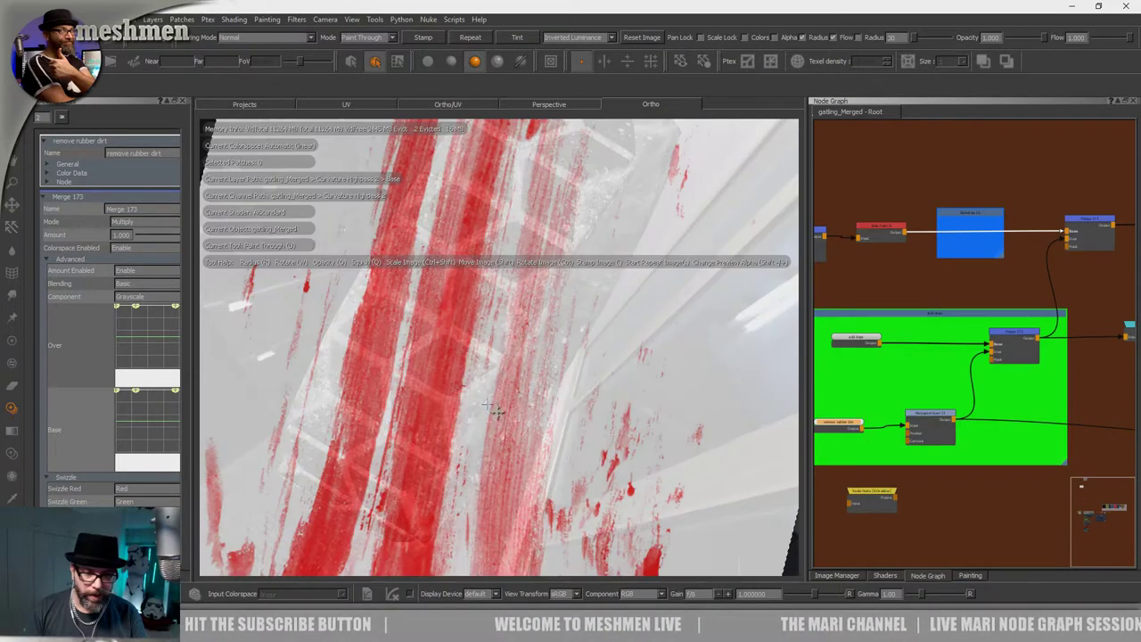
pyautogui.keyDown('shift'); pyautogui.moveTo(487, 404); pyautogui.dragTo(406, 420); pyautogui.keyUp('shift')
pyautogui.keyDown('ctrl'); pyautogui.moveTo(465, 320); pyautogui.dragTo(489, 356); pyautogui.keyUp('ctrl')
pyautogui.moveTo(412, 383)
pyautogui.mouseDown()
pyautogui.moveTo(392, 398)
pyautogui.moveTo(396, 379)
pyautogui.mouseUp()
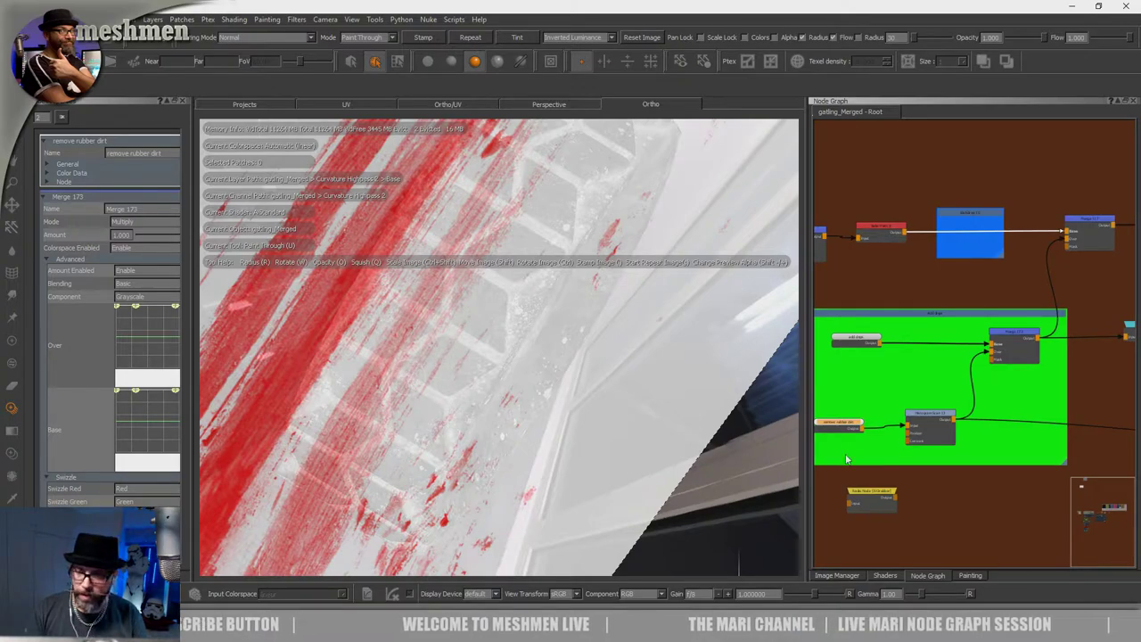
pyautogui.moveTo(850, 427); pyautogui.dragTo(949, 410, button='middle')
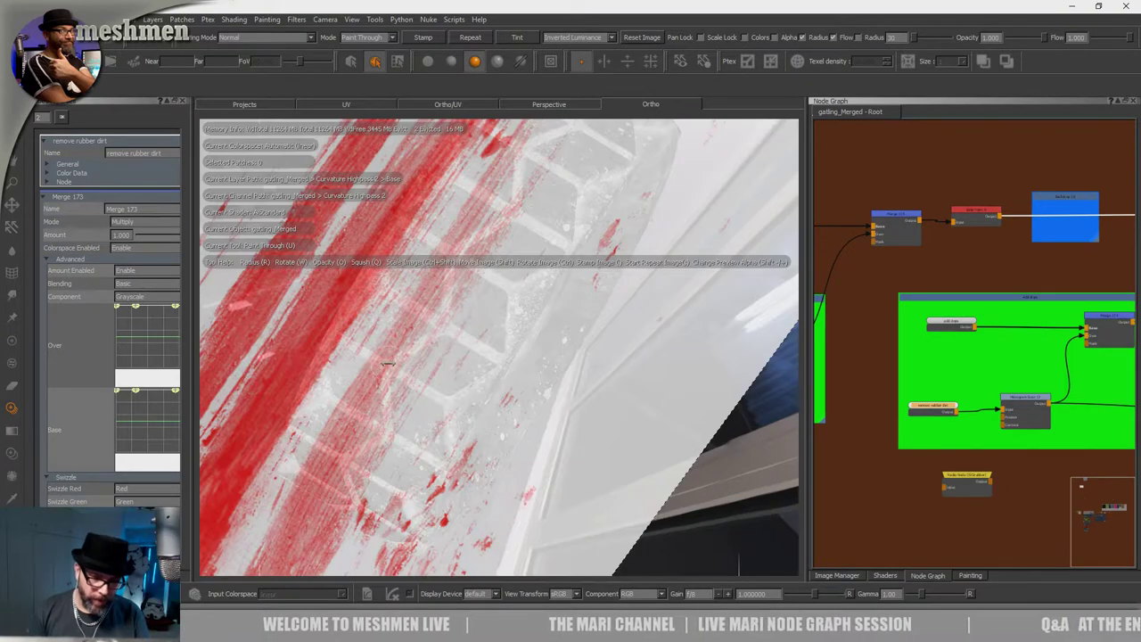
pyautogui.moveTo(388, 364)
pyautogui.keyDown('shift'); pyautogui.mouseDown()
pyautogui.moveTo(455, 349)
pyautogui.moveTo(470, 375)
pyautogui.mouseUp(); pyautogui.keyUp('shift')
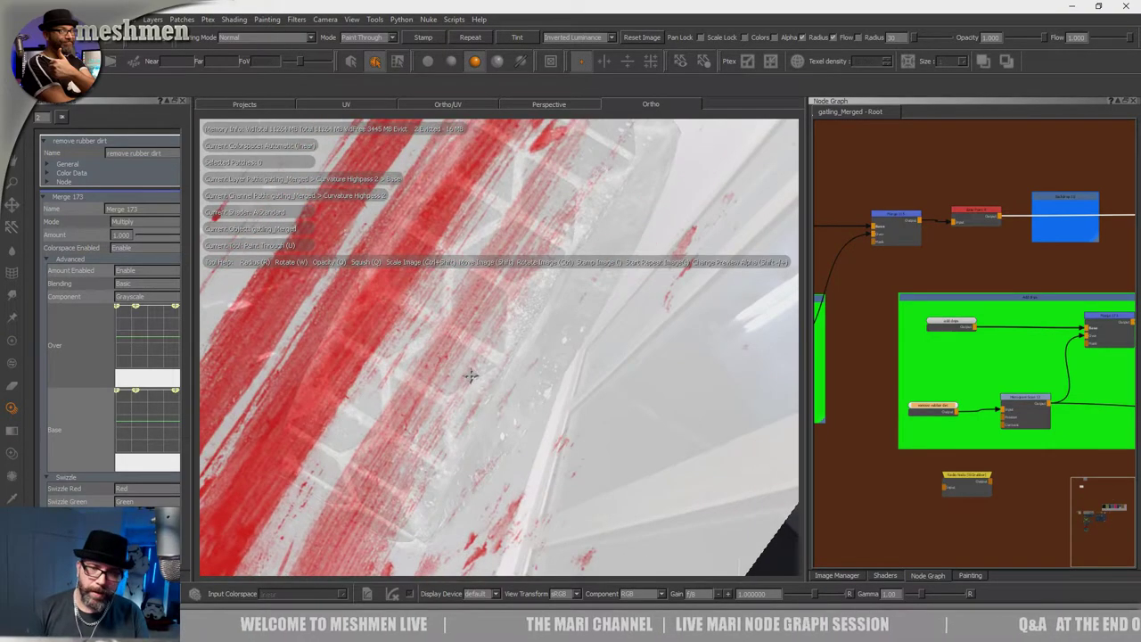
# Preview the rubber dirt removal mask on the wheel's tread and select the remove rubber dirt node.
pyautogui.rightClick(595, 31)
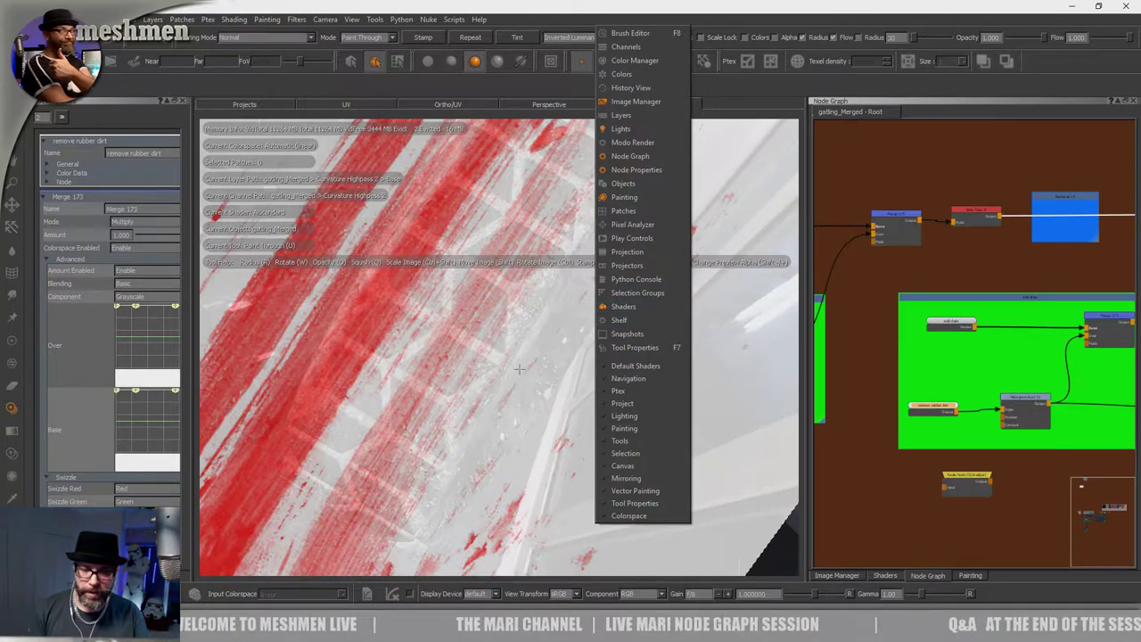
pyautogui.click(940, 413)
pyautogui.click(876, 420)
pyautogui.keyDown('alt'); pyautogui.moveTo(504, 390); pyautogui.dragTo(509, 398, button='middle'); pyautogui.keyUp('alt')
pyautogui.keyDown('alt'); pyautogui.moveTo(508, 397); pyautogui.dragTo(492, 404, button='right'); pyautogui.keyUp('alt')
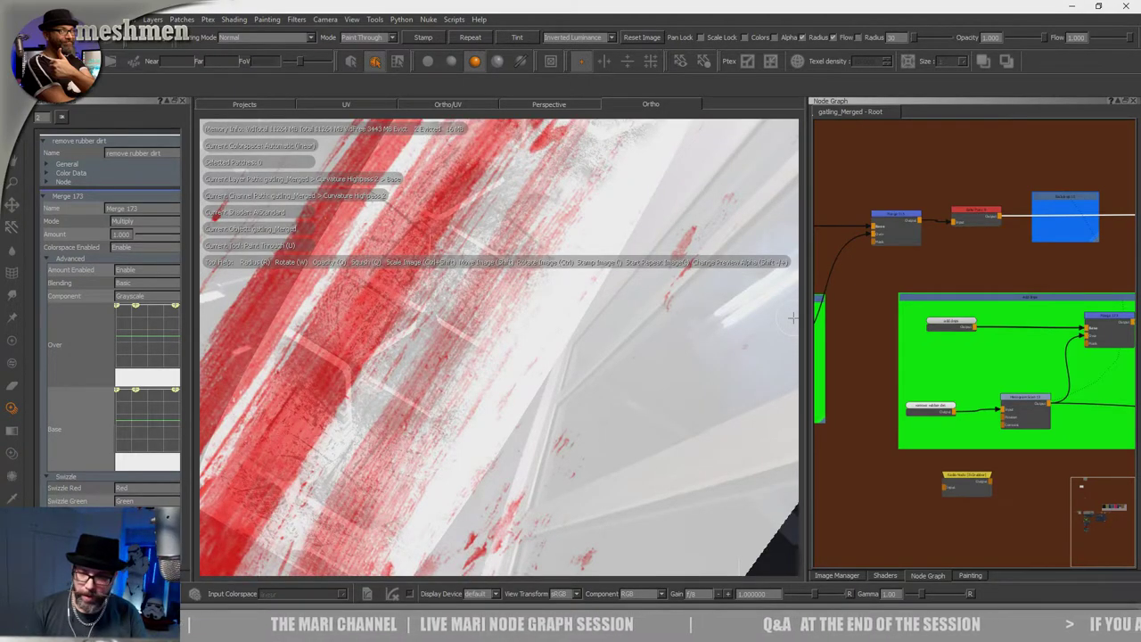
pyautogui.click(935, 411)
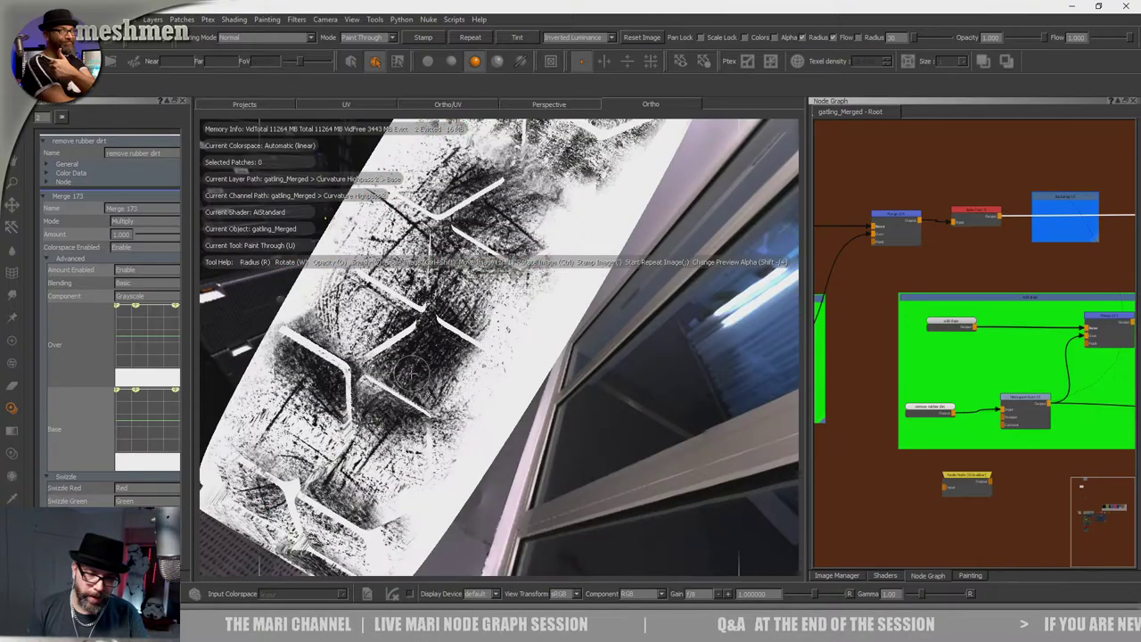
# Turn the view slightly along the tire tread and bring up the Painting settings beside the viewport.
pyautogui.moveTo(411, 373)
pyautogui.keyDown('alt'); pyautogui.mouseDown()
pyautogui.moveTo(400, 368)
pyautogui.moveTo(406, 392)
pyautogui.mouseUp(); pyautogui.keyUp('alt')
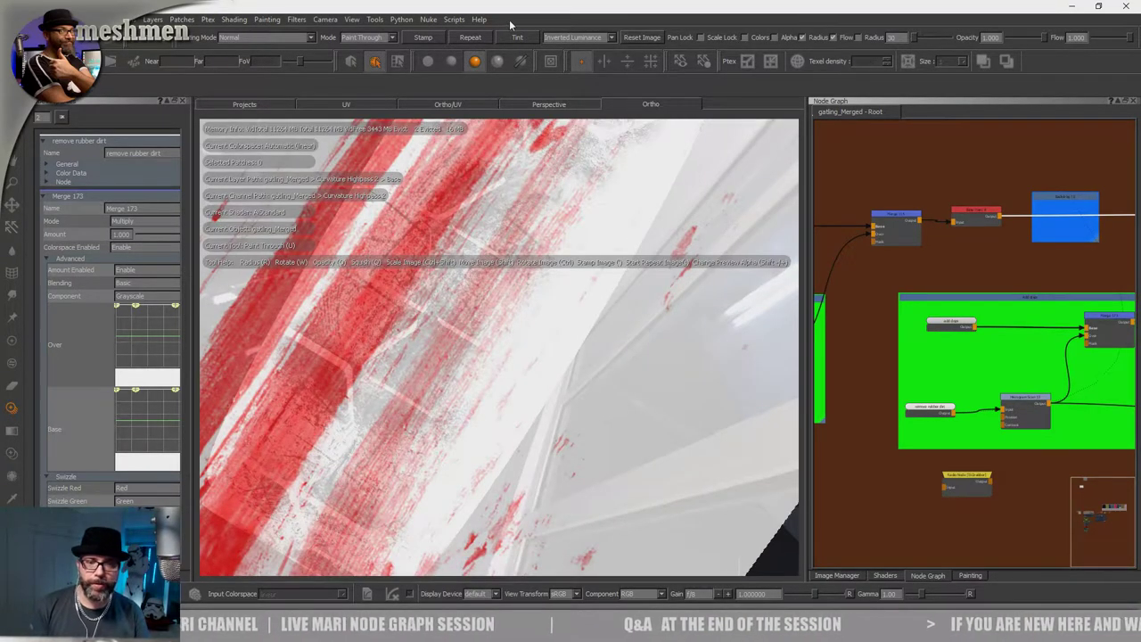
pyautogui.rightClick(510, 24)
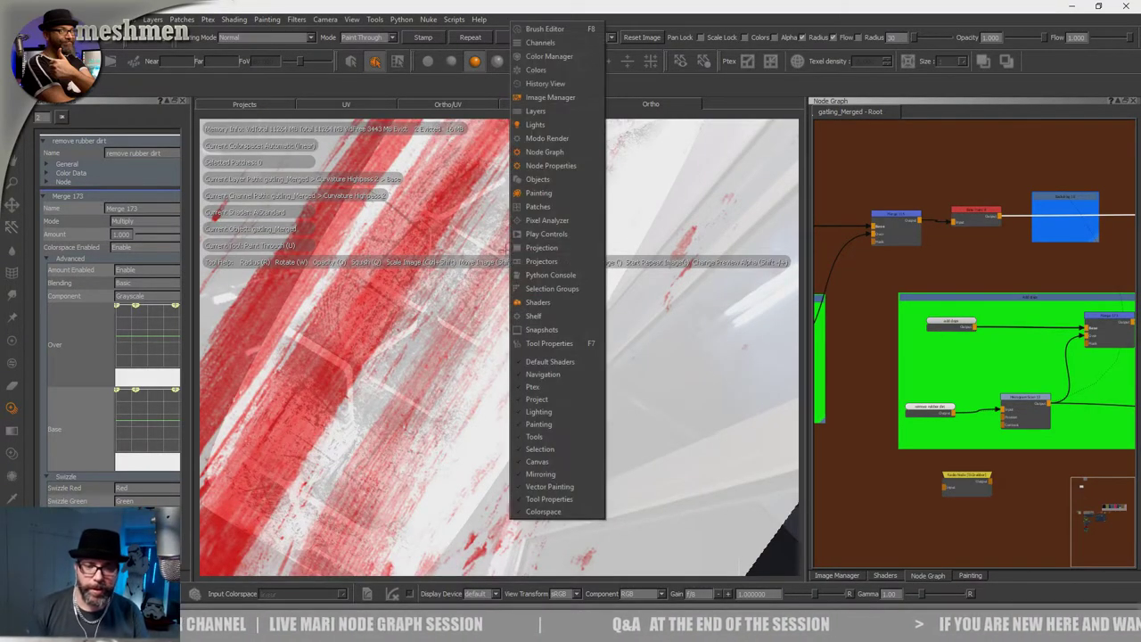
pyautogui.click(539, 194)
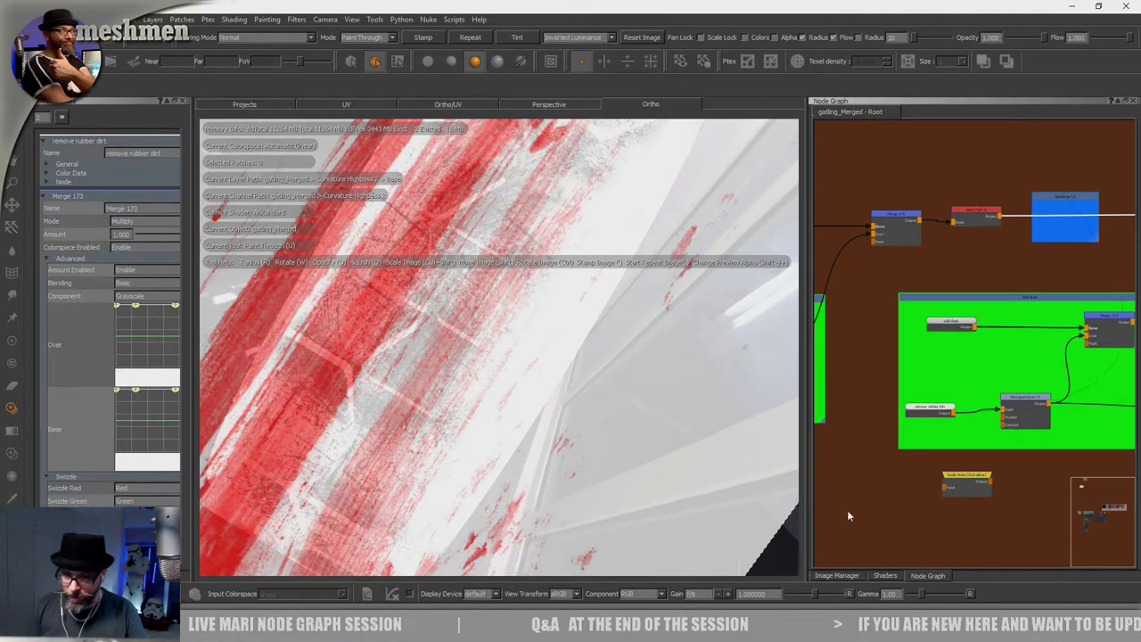
pyautogui.rightClick(697, 22)
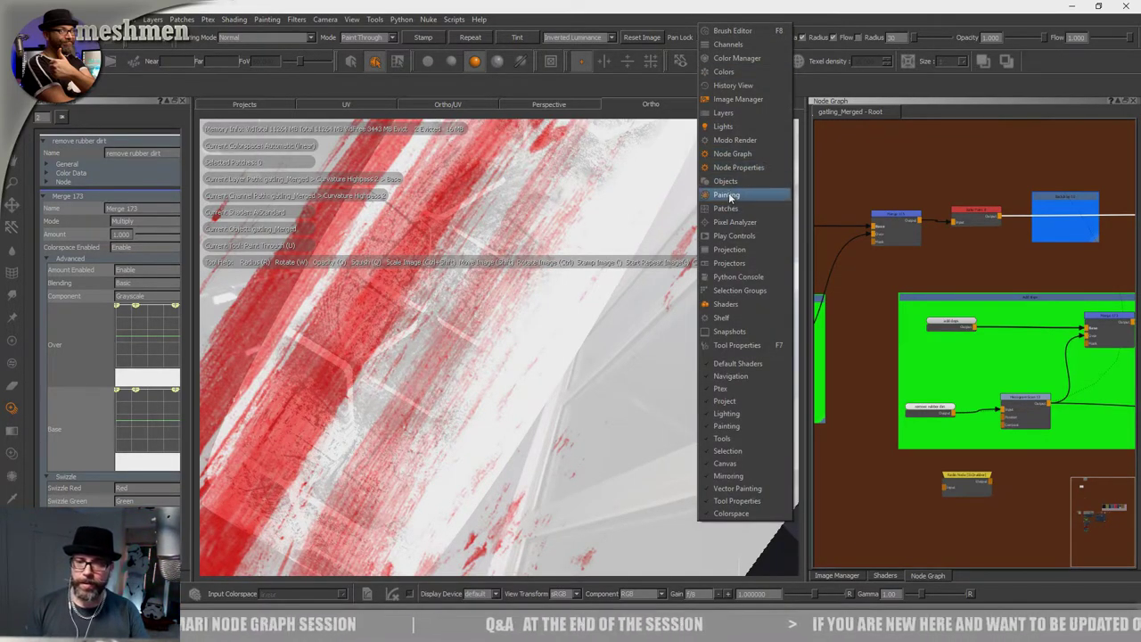
pyautogui.click(726, 195)
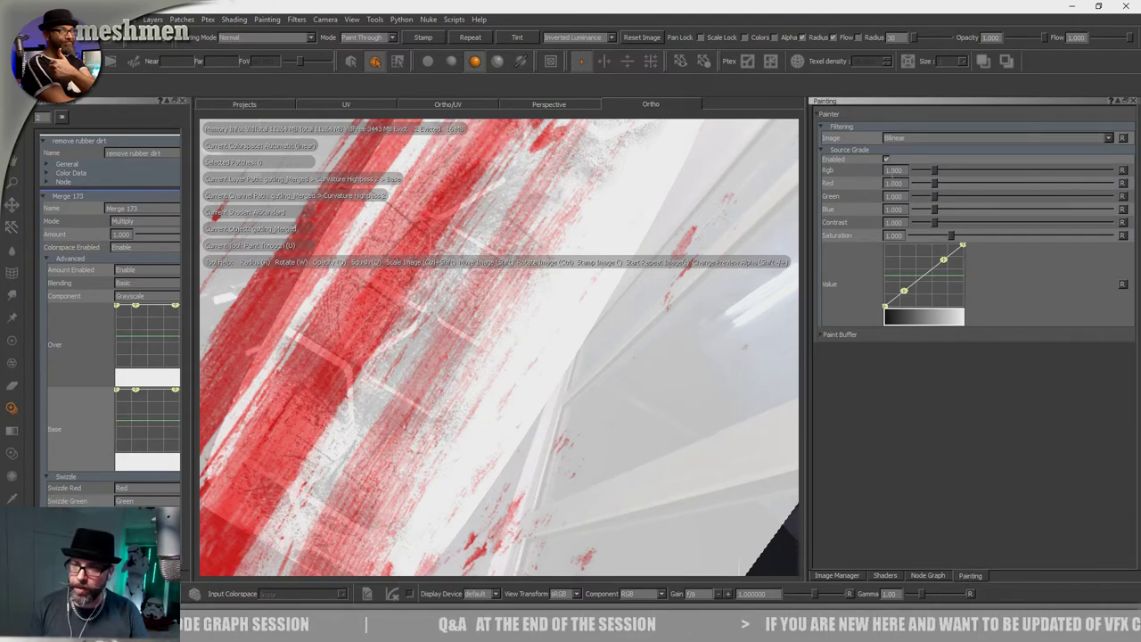
# Grade the Paint Through smear with saturation 0, a reset value curve, contrast 2.21 and RGB 1.42.
pyautogui.moveTo(904, 291)
pyautogui.mouseDown()
pyautogui.moveTo(920, 296)
pyautogui.moveTo(940, 258)
pyautogui.moveTo(936, 223)
pyautogui.moveTo(908, 233)
pyautogui.mouseUp()
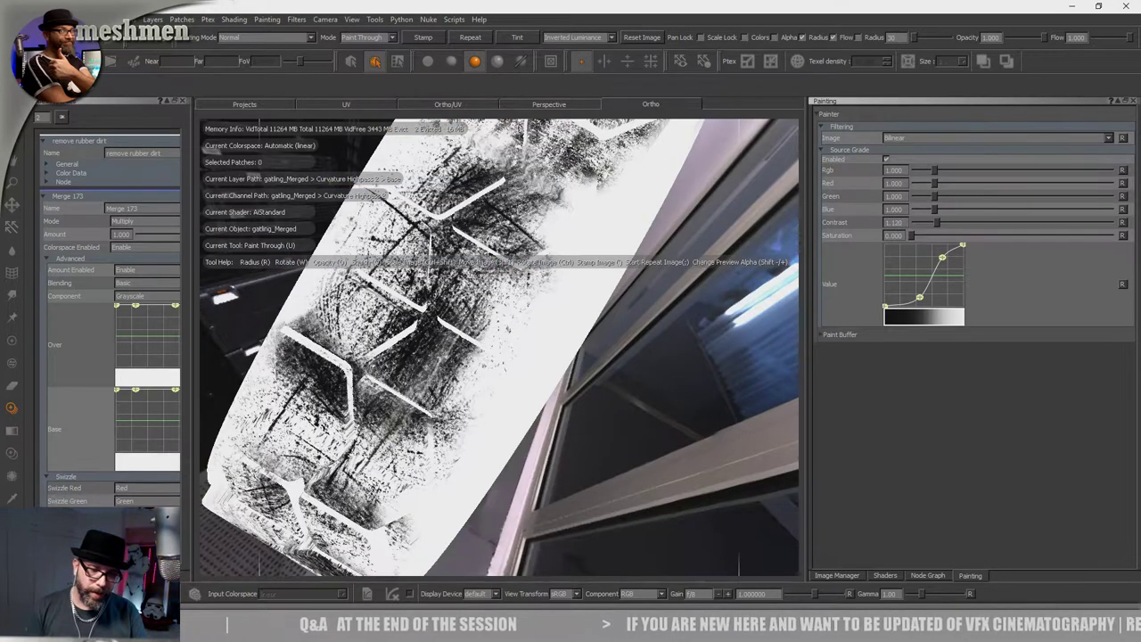
pyautogui.press('k')
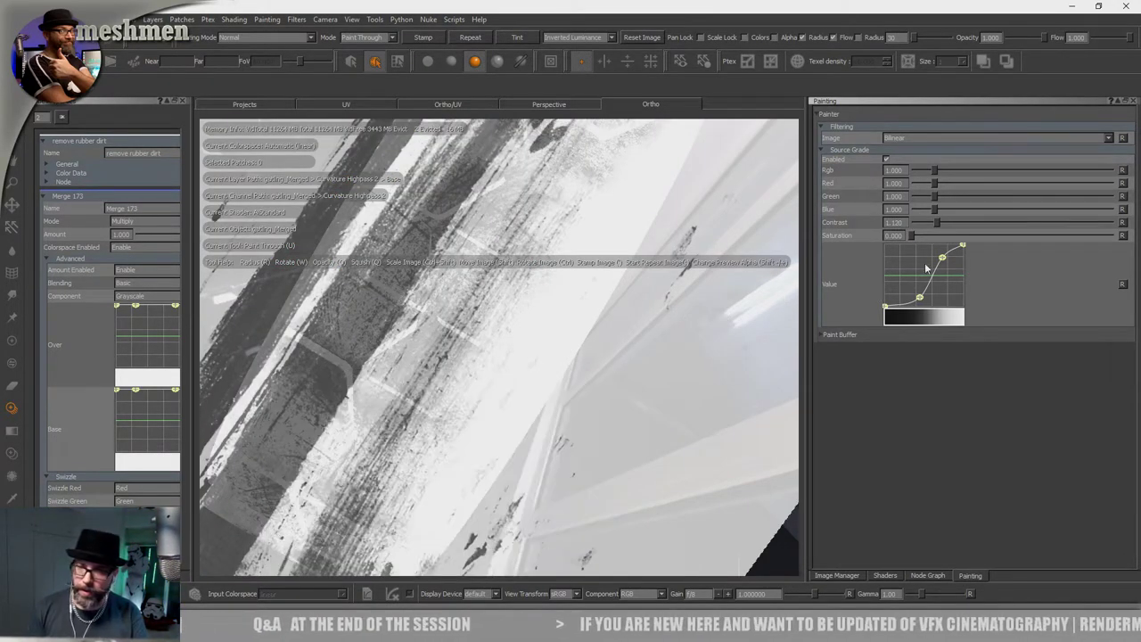
pyautogui.click(1122, 283)
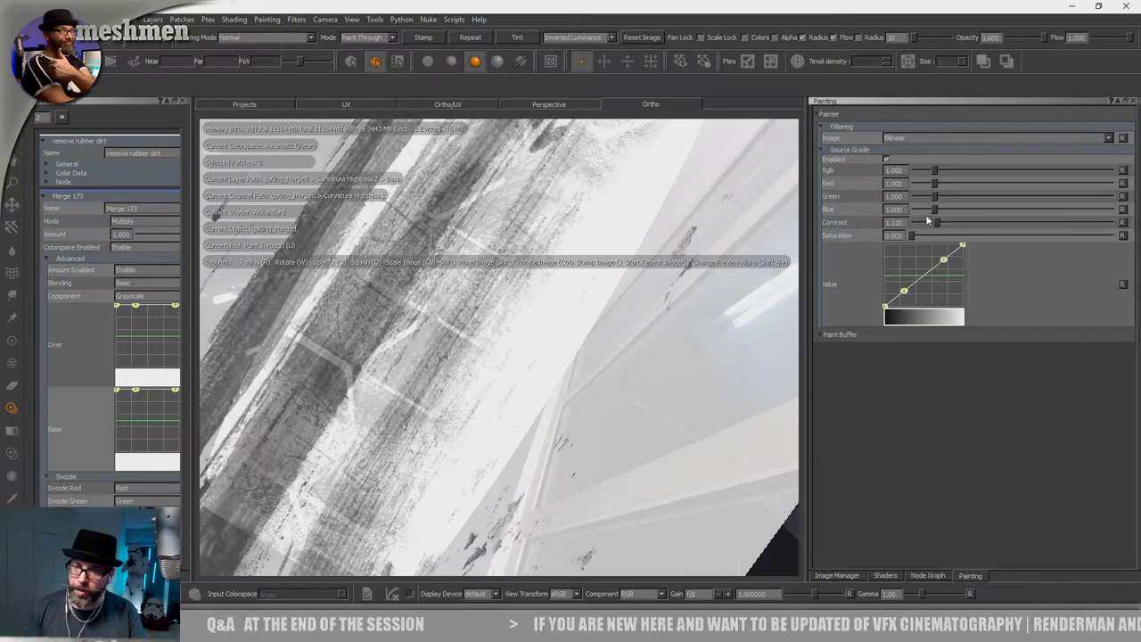
pyautogui.moveTo(934, 222); pyautogui.dragTo(960, 226)
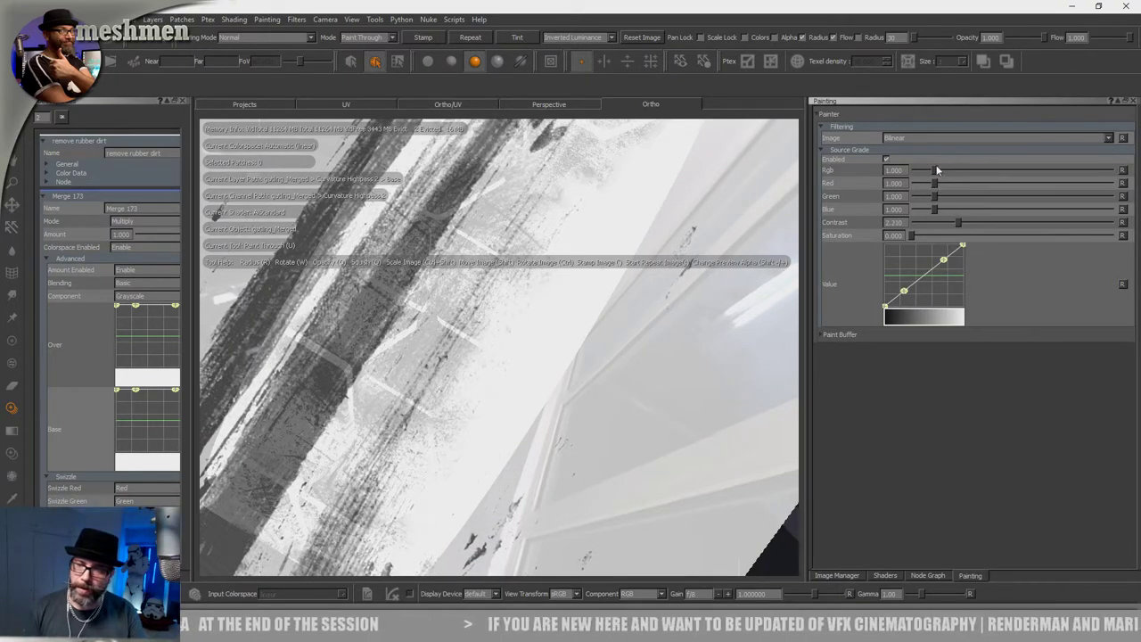
pyautogui.moveTo(937, 169); pyautogui.dragTo(943, 176)
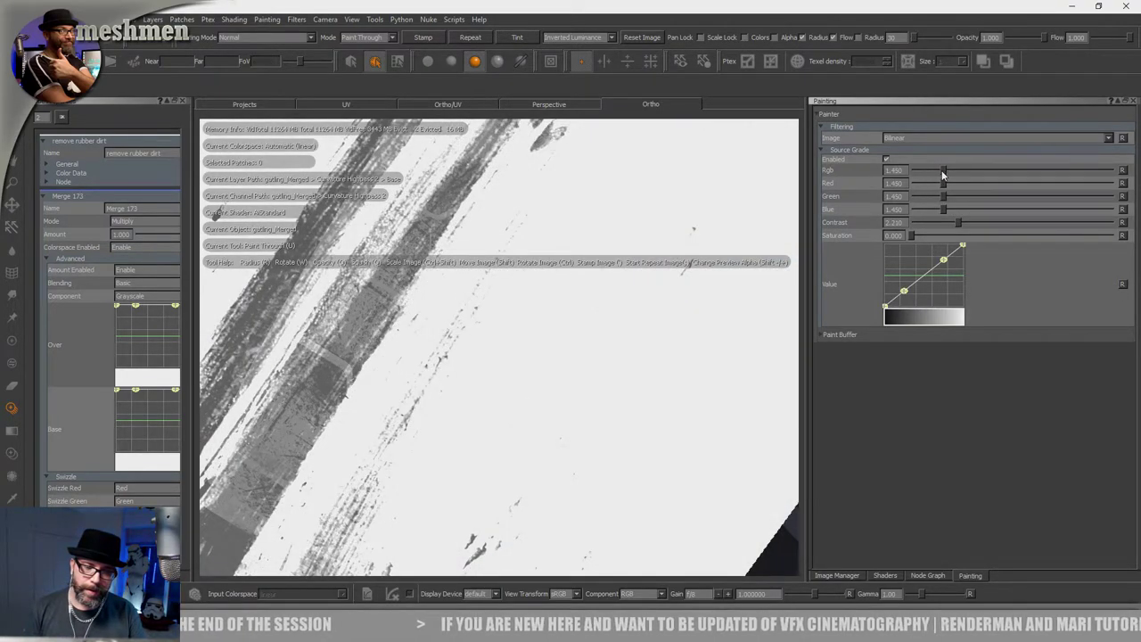
# Shift the smear image along the tread, try a short stroke and browse the Hard Surface Brushes for a brush.
pyautogui.keyDown('shift'); pyautogui.moveTo(461, 409); pyautogui.dragTo(538, 231); pyautogui.keyUp('shift')
pyautogui.moveTo(451, 347)
pyautogui.mouseDown()
pyautogui.moveTo(424, 386)
pyautogui.moveTo(442, 349)
pyautogui.moveTo(457, 354)
pyautogui.moveTo(445, 342)
pyautogui.mouseUp()
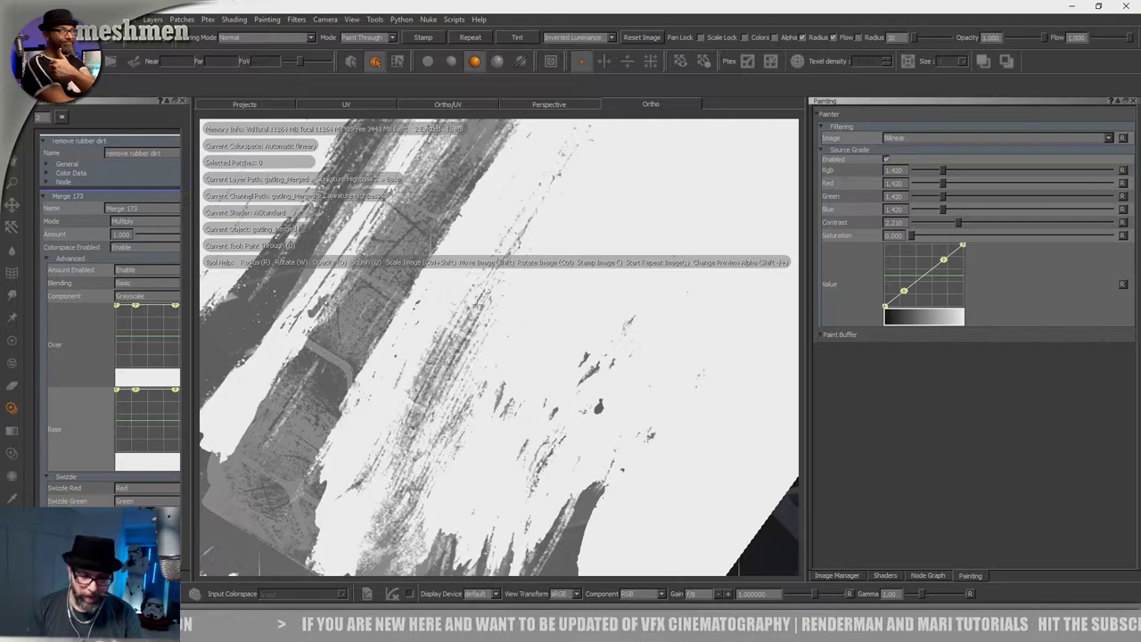
pyautogui.press('k')
pyautogui.click(400, 300)
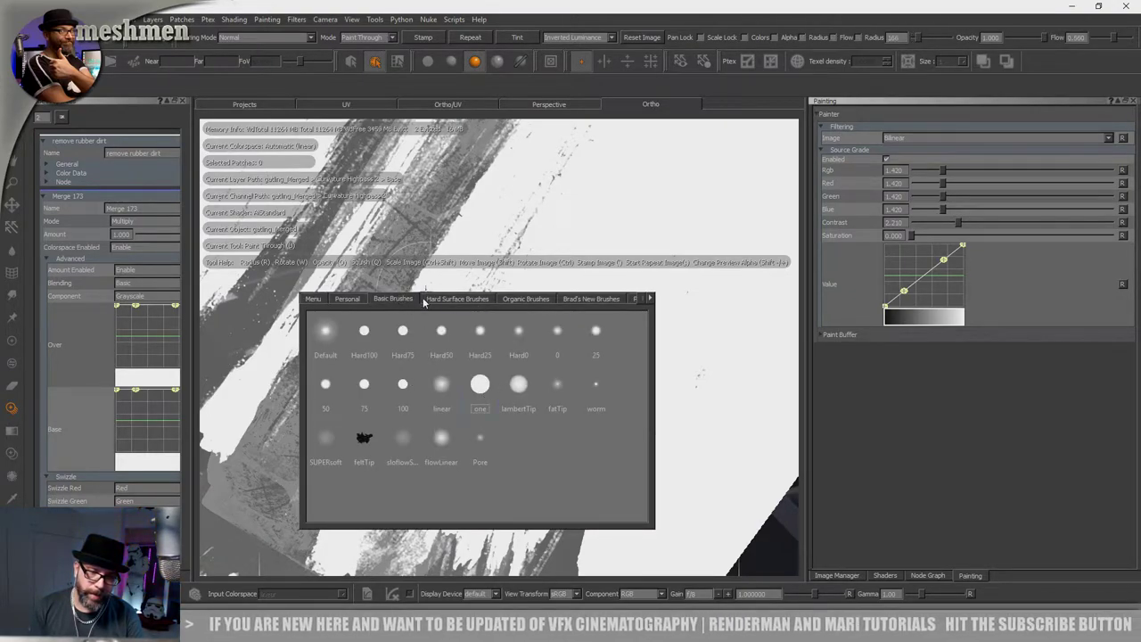
pyautogui.click(439, 300)
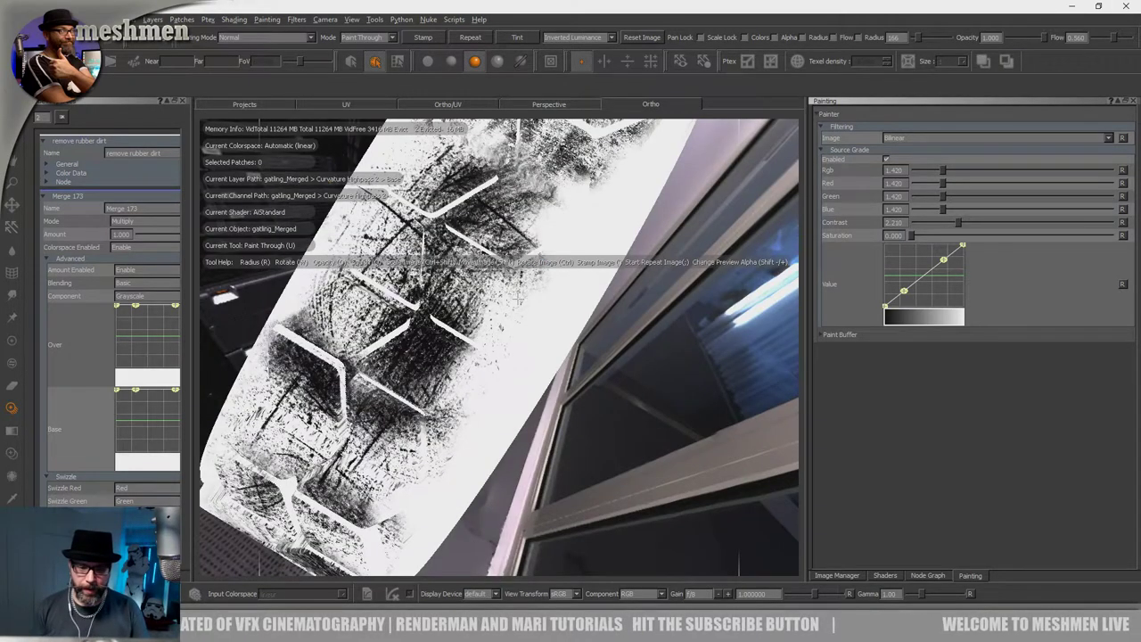
# Set the smear's source grade contrast to 4.41 and RGB to 0.97, and paint its streaks over the central tread blocks.
pyautogui.keyDown('alt'); pyautogui.moveTo(505, 240); pyautogui.dragTo(544, 223, button='middle'); pyautogui.keyUp('alt')
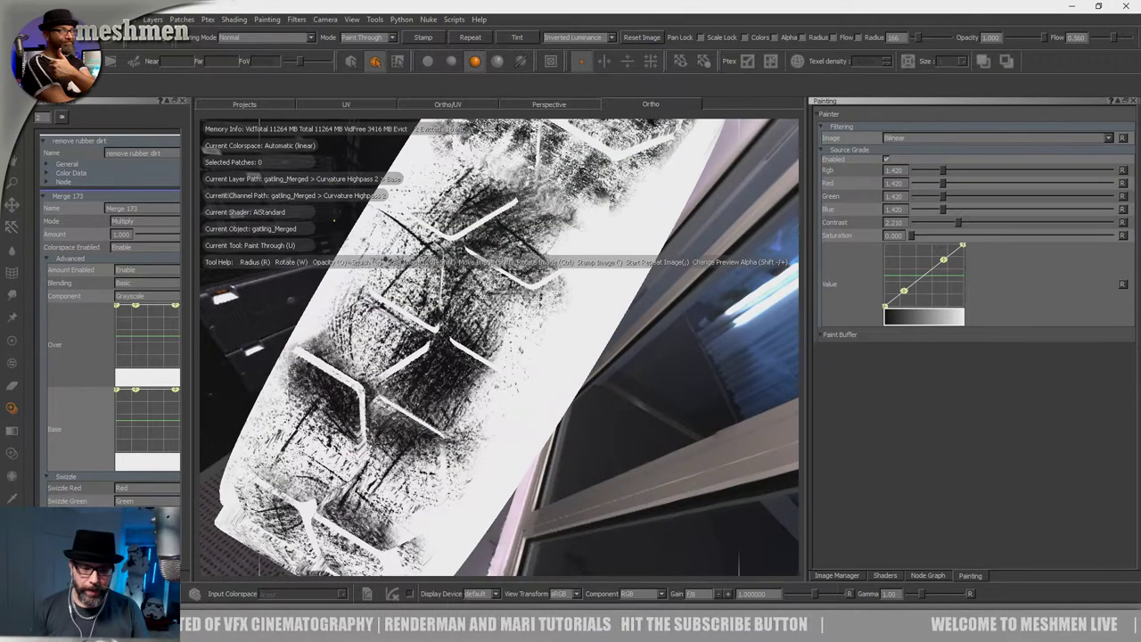
pyautogui.moveTo(453, 385)
pyautogui.keyDown('alt'); pyautogui.mouseDown()
pyautogui.moveTo(476, 385)
pyautogui.moveTo(463, 408)
pyautogui.mouseUp(); pyautogui.keyUp('alt')
pyautogui.moveTo(446, 392)
pyautogui.mouseDown()
pyautogui.moveTo(437, 374)
pyautogui.moveTo(428, 381)
pyautogui.mouseUp()
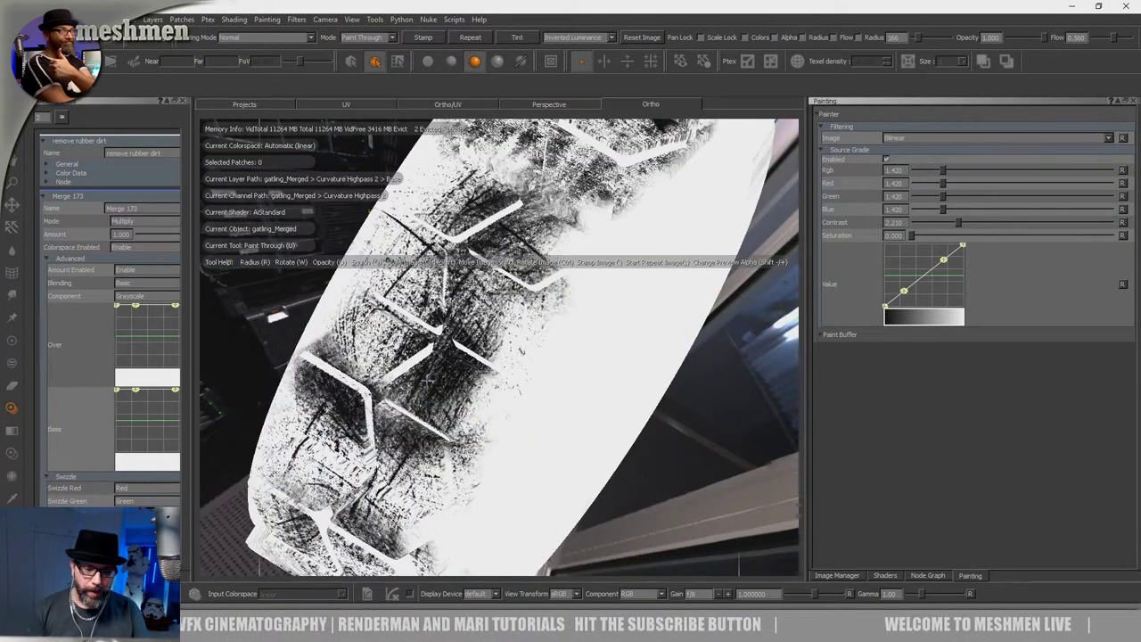
pyautogui.moveTo(948, 229); pyautogui.dragTo(1006, 229)
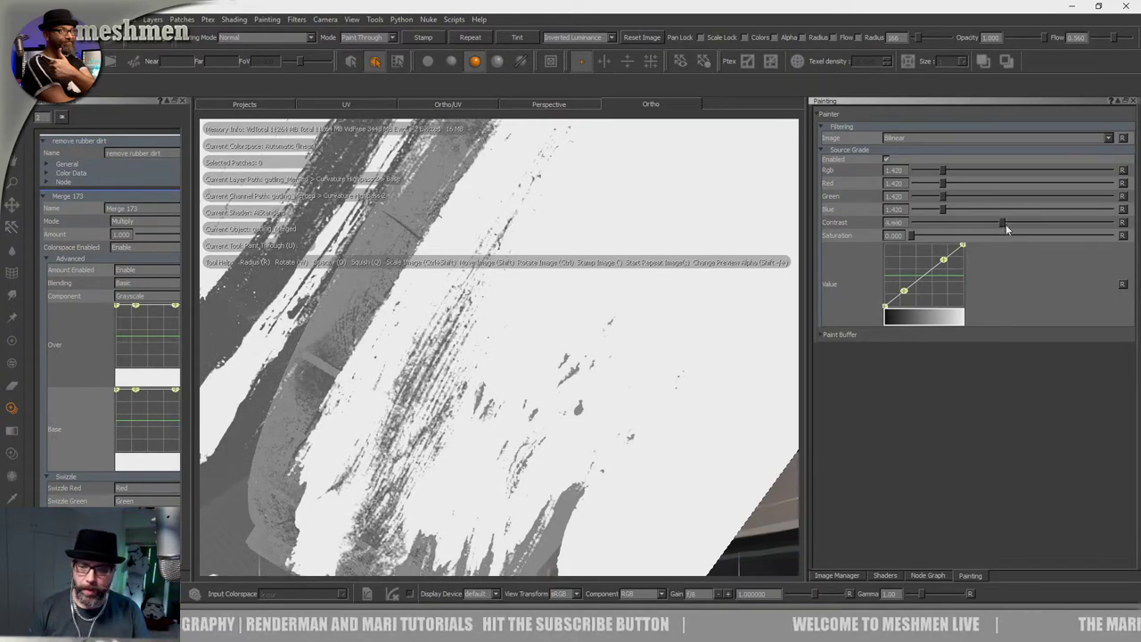
pyautogui.moveTo(941, 169); pyautogui.dragTo(930, 167)
pyautogui.moveTo(432, 416)
pyautogui.mouseDown()
pyautogui.moveTo(430, 379)
pyautogui.moveTo(414, 392)
pyautogui.moveTo(352, 374)
pyautogui.mouseUp()
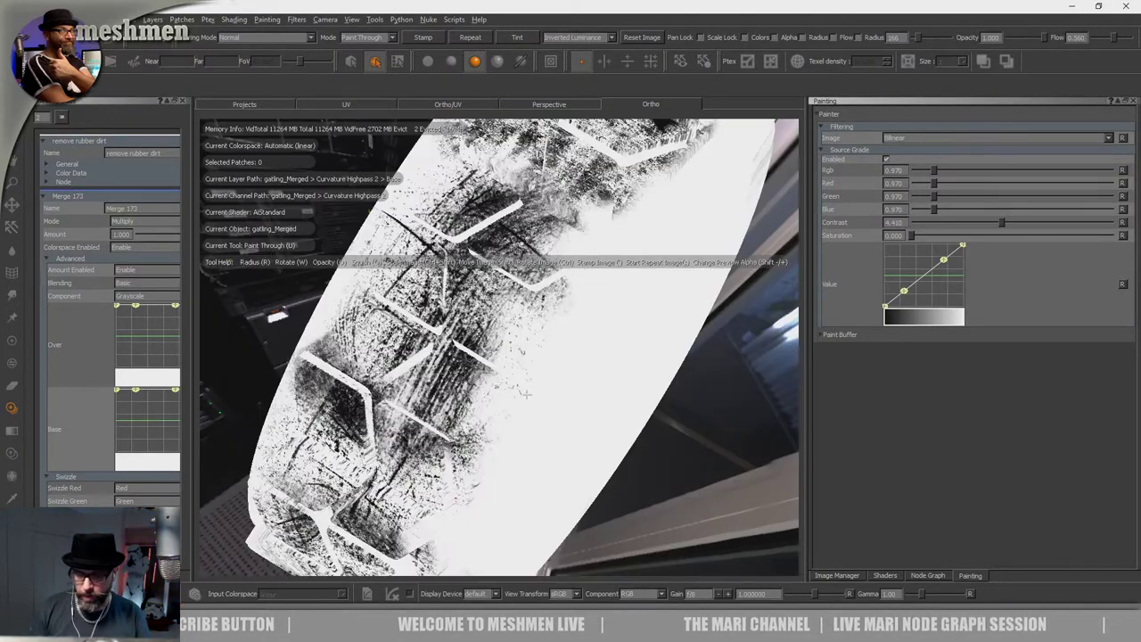
# Face the tread section farther up the tire and paint smear streaks across its dark patches.
pyautogui.keyDown('alt'); pyautogui.moveTo(512, 378); pyautogui.dragTo(554, 433, button='middle'); pyautogui.keyUp('alt')
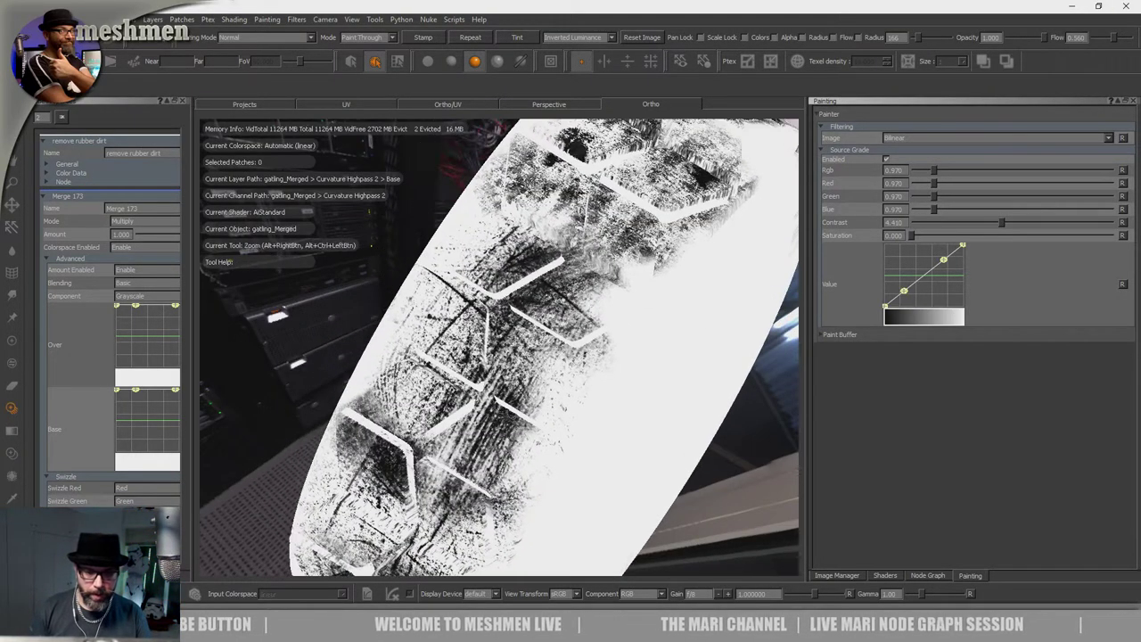
pyautogui.moveTo(555, 433)
pyautogui.keyDown('alt'); pyautogui.mouseDown()
pyautogui.moveTo(533, 426)
pyautogui.moveTo(511, 496)
pyautogui.mouseUp(); pyautogui.keyUp('alt')
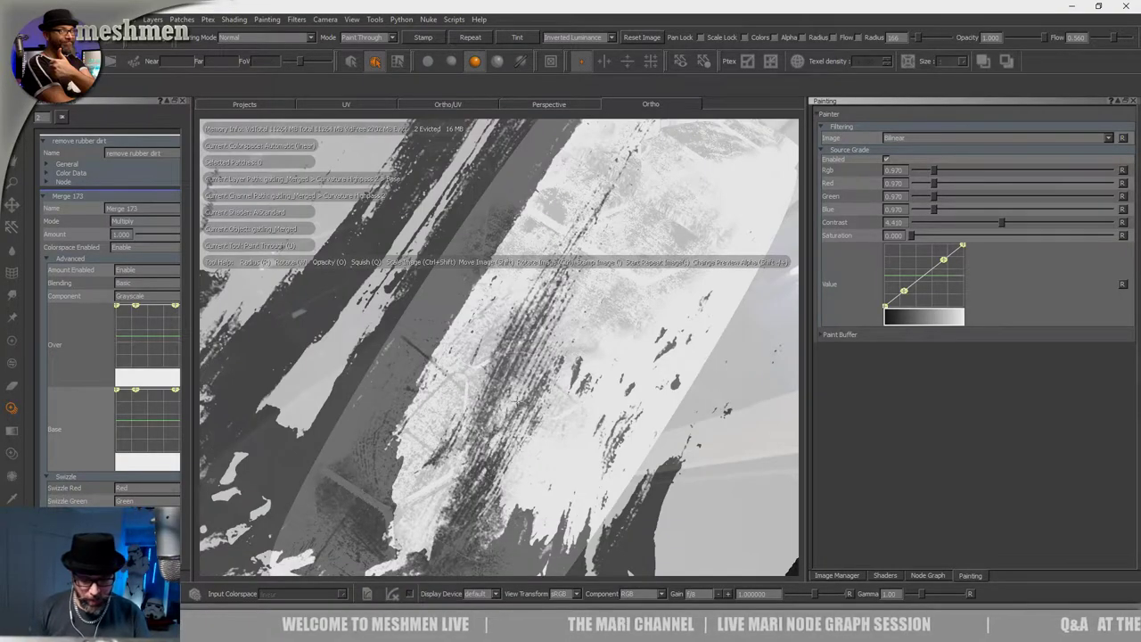
pyautogui.moveTo(519, 396); pyautogui.dragTo(522, 390)
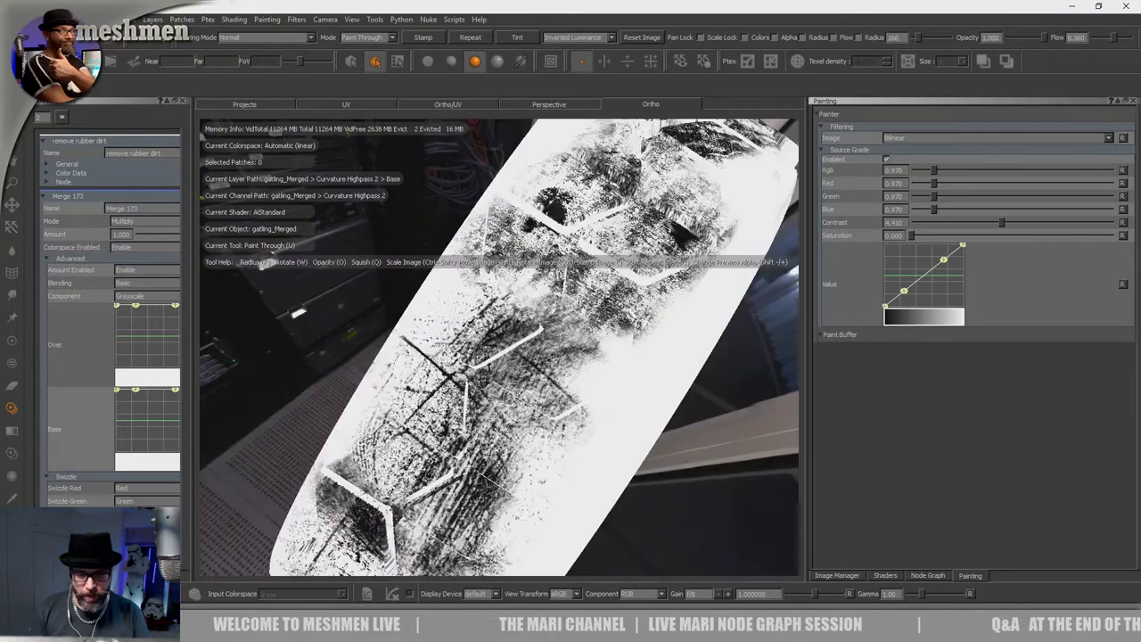
# Rotate to the next tread section, reposition the smear image over its blotchy dirt patch and paint the streaks through.
pyautogui.keyDown('alt'); pyautogui.moveTo(524, 388); pyautogui.dragTo(521, 463, button='middle'); pyautogui.keyUp('alt')
pyautogui.keyDown('alt'); pyautogui.moveTo(516, 401); pyautogui.dragTo(509, 374); pyautogui.keyUp('alt')
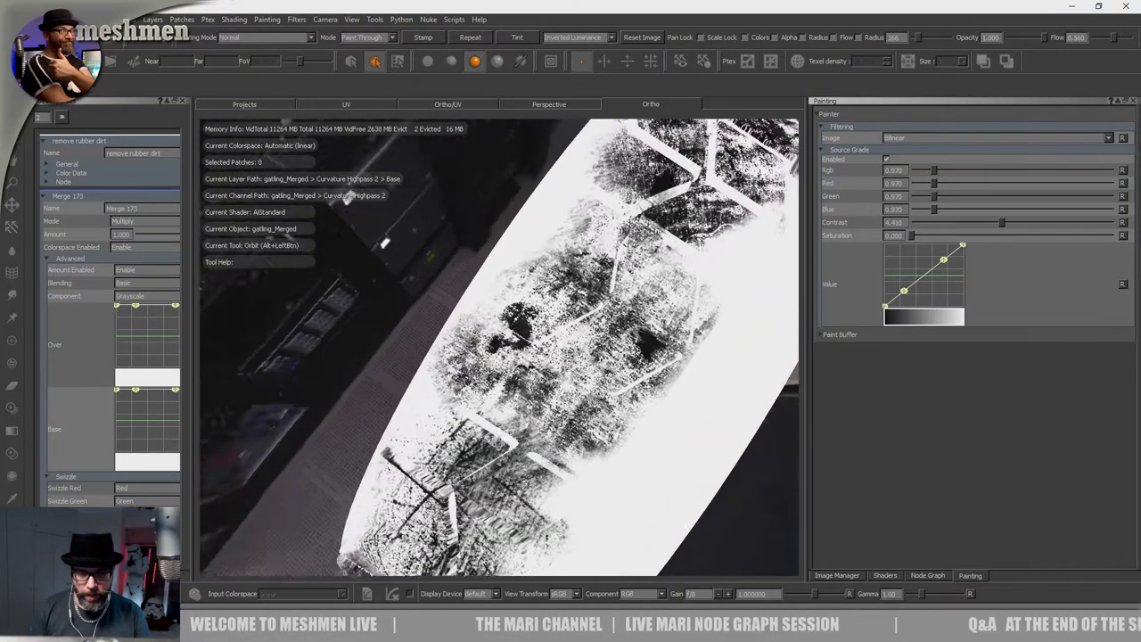
pyautogui.keyDown('alt'); pyautogui.moveTo(509, 374); pyautogui.dragTo(520, 364, button='middle'); pyautogui.keyUp('alt')
pyautogui.keyDown('alt'); pyautogui.moveTo(521, 363); pyautogui.dragTo(455, 364); pyautogui.keyUp('alt')
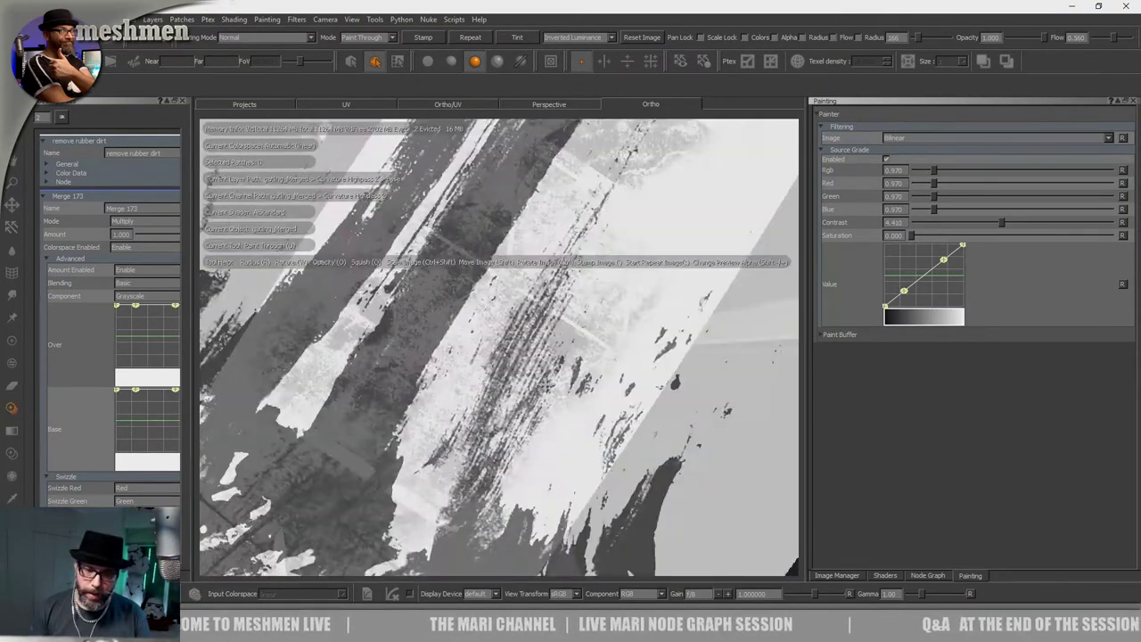
pyautogui.moveTo(539, 369)
pyautogui.keyDown('shift'); pyautogui.mouseDown()
pyautogui.moveTo(595, 355)
pyautogui.moveTo(565, 342)
pyautogui.mouseUp(); pyautogui.keyUp('shift')
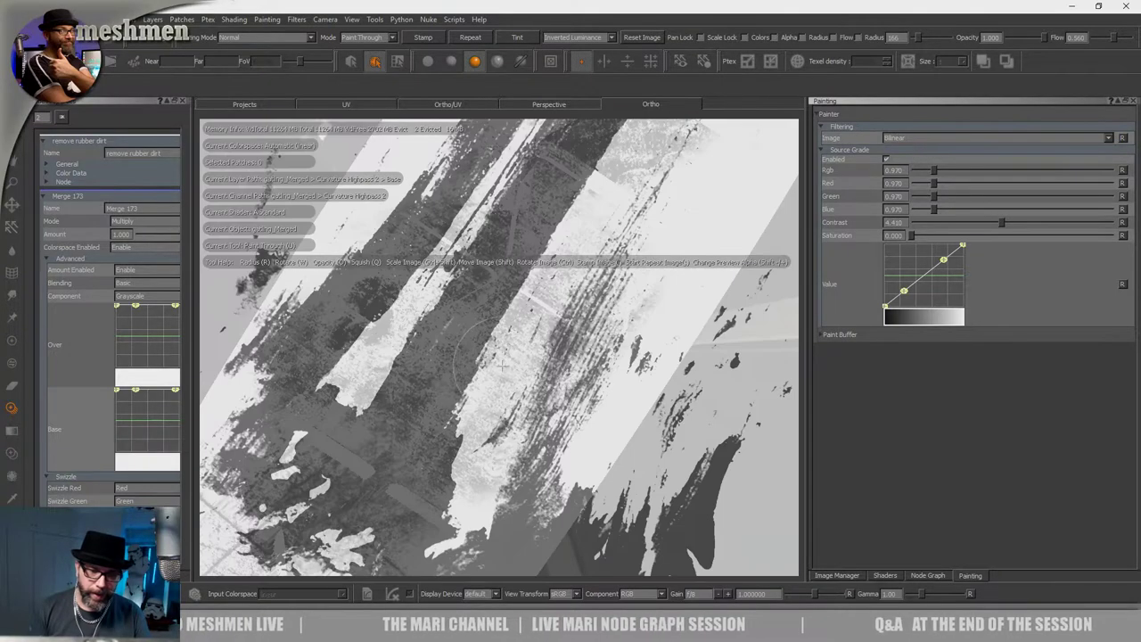
pyautogui.keyDown('shift'); pyautogui.moveTo(472, 339); pyautogui.dragTo(317, 351); pyautogui.keyUp('shift')
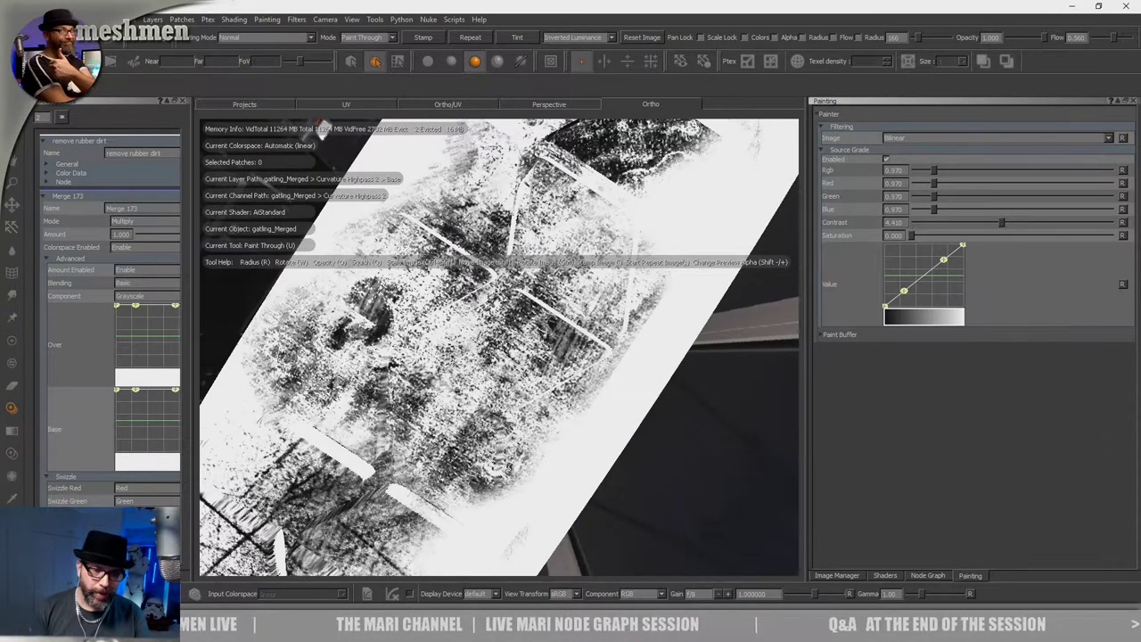
pyautogui.moveTo(419, 312)
pyautogui.mouseDown()
pyautogui.moveTo(437, 339)
pyautogui.moveTo(455, 325)
pyautogui.moveTo(486, 339)
pyautogui.moveTo(526, 331)
pyautogui.moveTo(490, 352)
pyautogui.moveTo(519, 392)
pyautogui.mouseUp()
pyautogui.moveTo(446, 356); pyautogui.dragTo(427, 385)
# Bend the smear's source grade value curve into an S shape and paint more streaks onto the tread.
pyautogui.moveTo(904, 292); pyautogui.dragTo(910, 297)
pyautogui.moveTo(943, 259); pyautogui.dragTo(938, 255)
pyautogui.moveTo(397, 389); pyautogui.dragTo(390, 401)
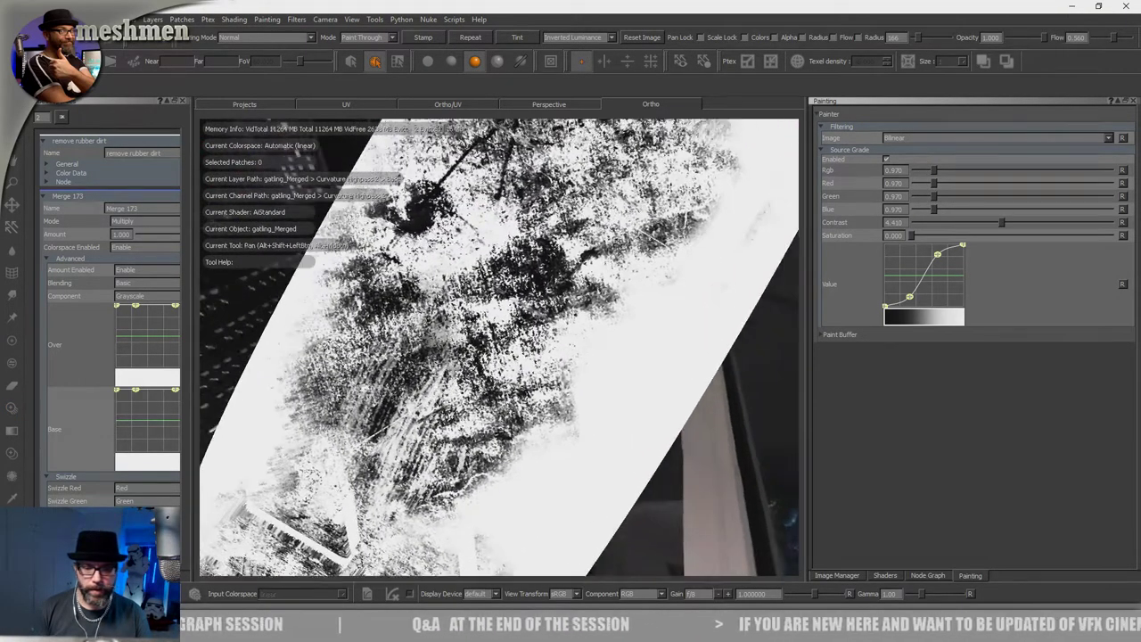
# Move the smear image repeatedly across the following tread blocks and paint its streaks through onto the mask.
pyautogui.moveTo(477, 345)
pyautogui.keyDown('shift'); pyautogui.mouseDown()
pyautogui.moveTo(557, 364)
pyautogui.moveTo(610, 349)
pyautogui.mouseUp(); pyautogui.keyUp('shift')
pyautogui.moveTo(518, 406); pyautogui.dragTo(580, 222)
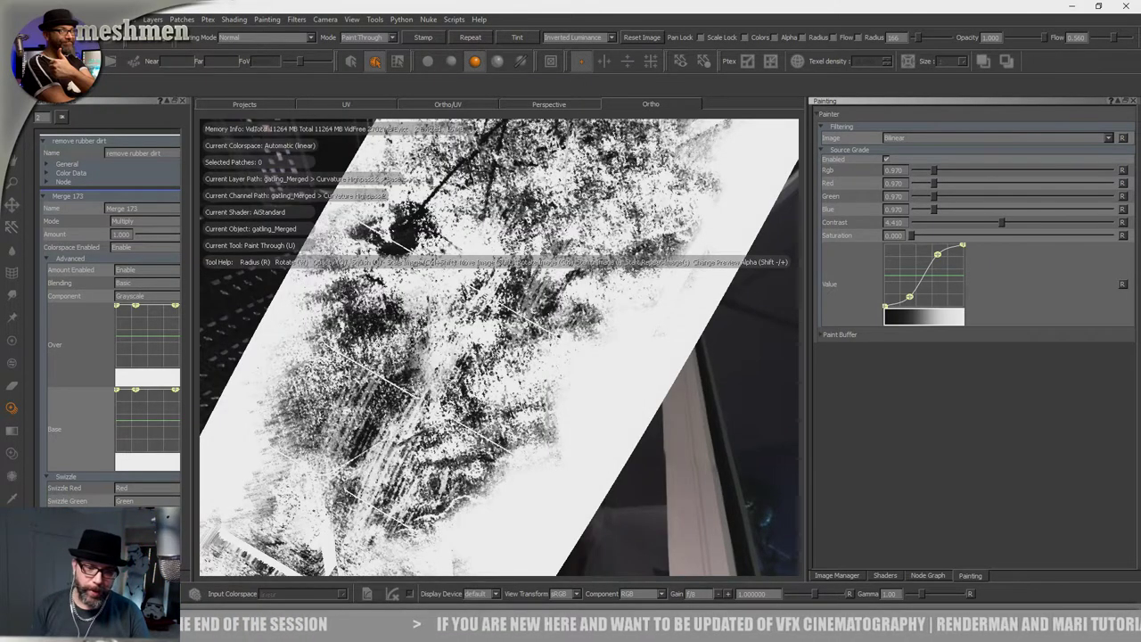
pyautogui.moveTo(505, 517)
pyautogui.keyDown('shift'); pyautogui.mouseDown()
pyautogui.moveTo(500, 389)
pyautogui.moveTo(485, 373)
pyautogui.mouseUp(); pyautogui.keyUp('shift')
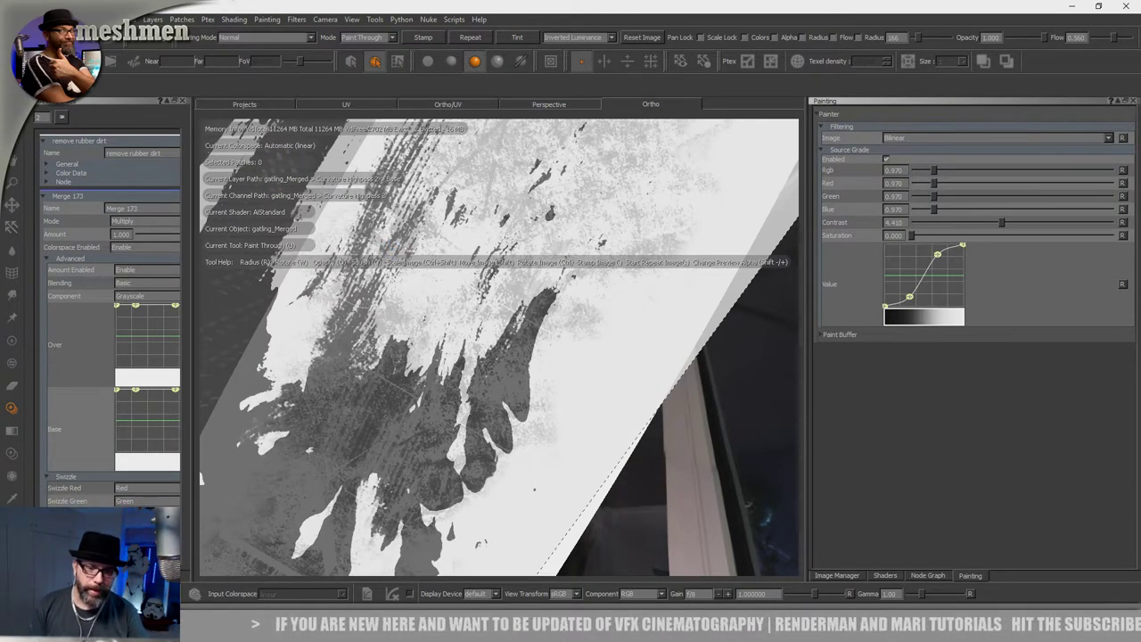
pyautogui.keyDown('alt'); pyautogui.moveTo(392, 246); pyautogui.dragTo(334, 370, button='middle'); pyautogui.keyUp('alt')
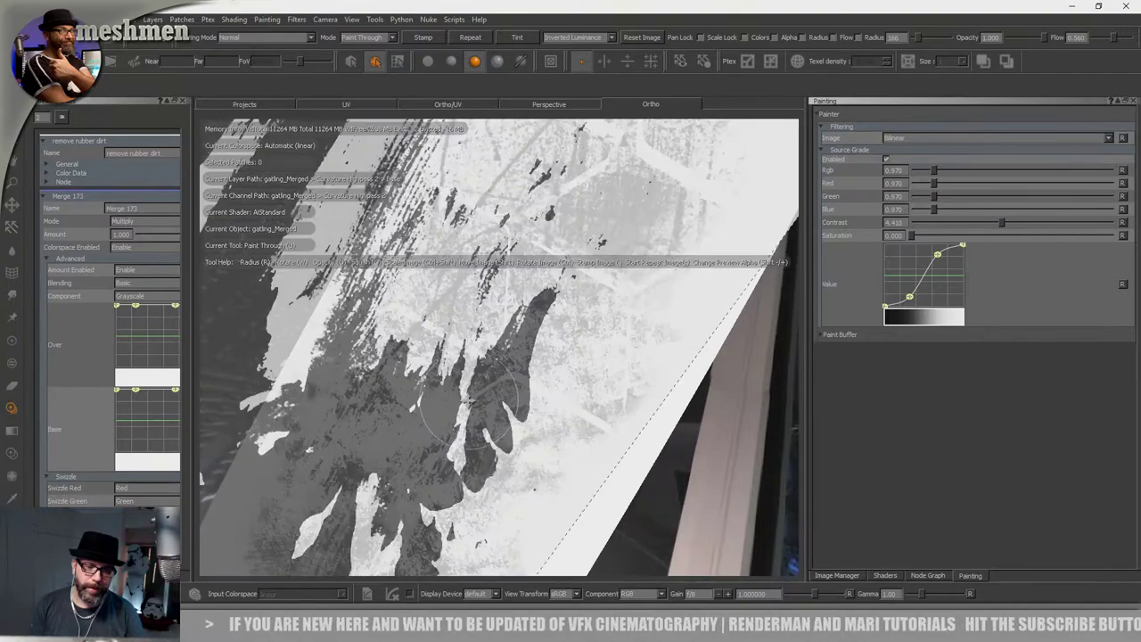
pyautogui.moveTo(449, 205)
pyautogui.keyDown('shift'); pyautogui.mouseDown()
pyautogui.moveTo(508, 331)
pyautogui.moveTo(550, 347)
pyautogui.mouseUp(); pyautogui.keyUp('shift')
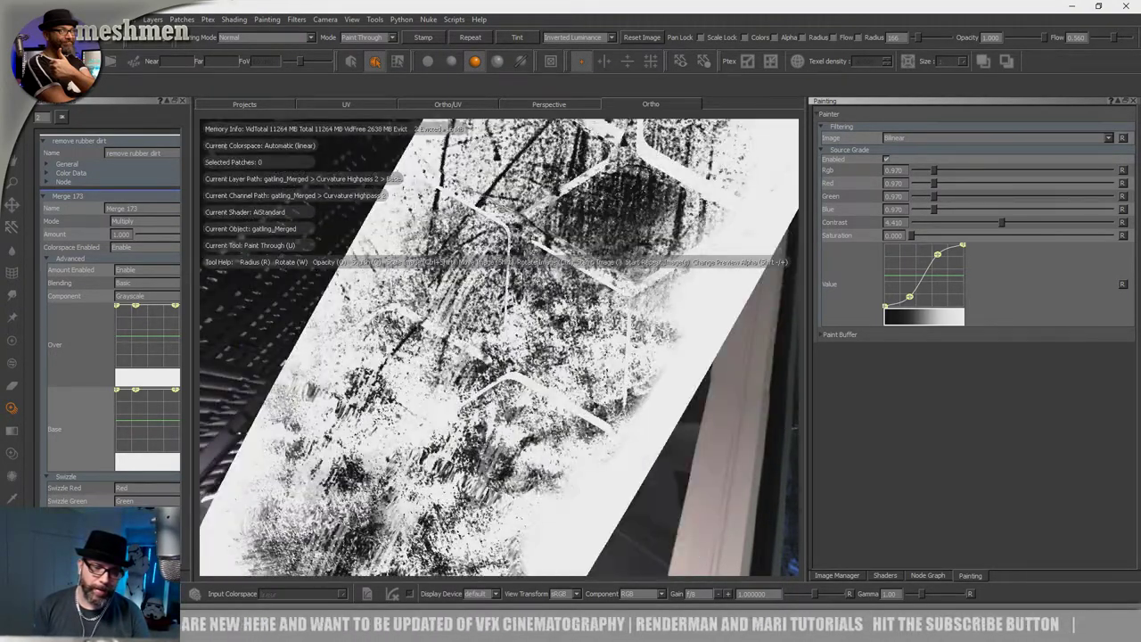
pyautogui.moveTo(505, 210); pyautogui.dragTo(468, 301)
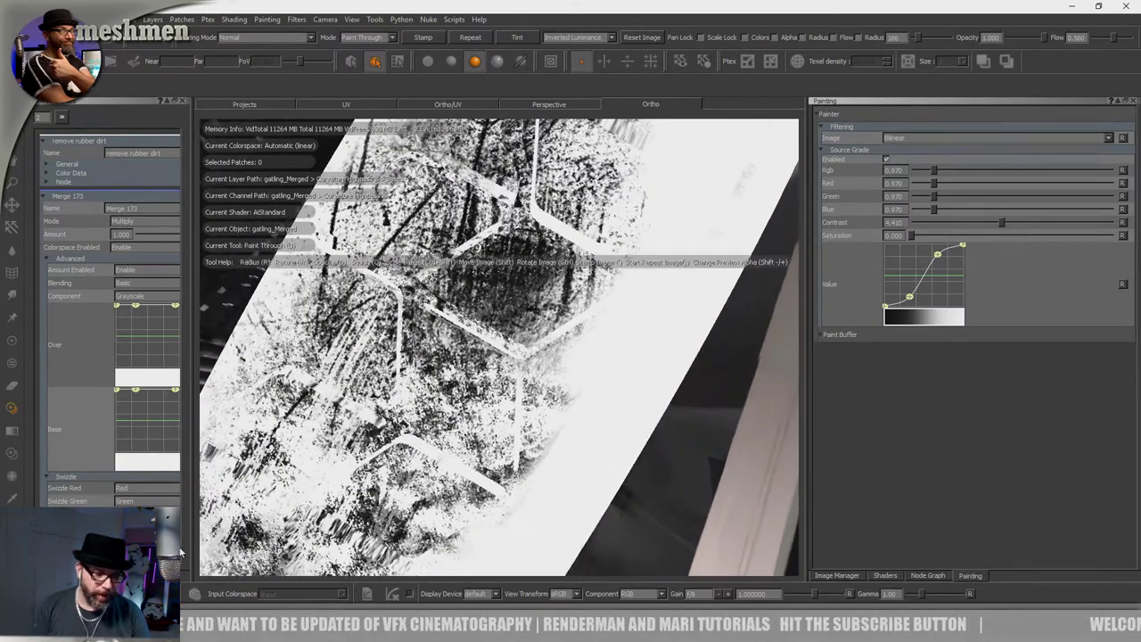
# Continue around the tire, aligning the smear diagonally with the hexagonal grooves and painting it over the remaining dark patches.
pyautogui.keyDown('alt'); pyautogui.moveTo(517, 348); pyautogui.dragTo(504, 356); pyautogui.keyUp('alt')
pyautogui.moveTo(481, 294)
pyautogui.keyDown('shift'); pyautogui.mouseDown()
pyautogui.moveTo(534, 321)
pyautogui.moveTo(543, 281)
pyautogui.moveTo(467, 283)
pyautogui.moveTo(518, 319)
pyautogui.mouseUp(); pyautogui.keyUp('shift')
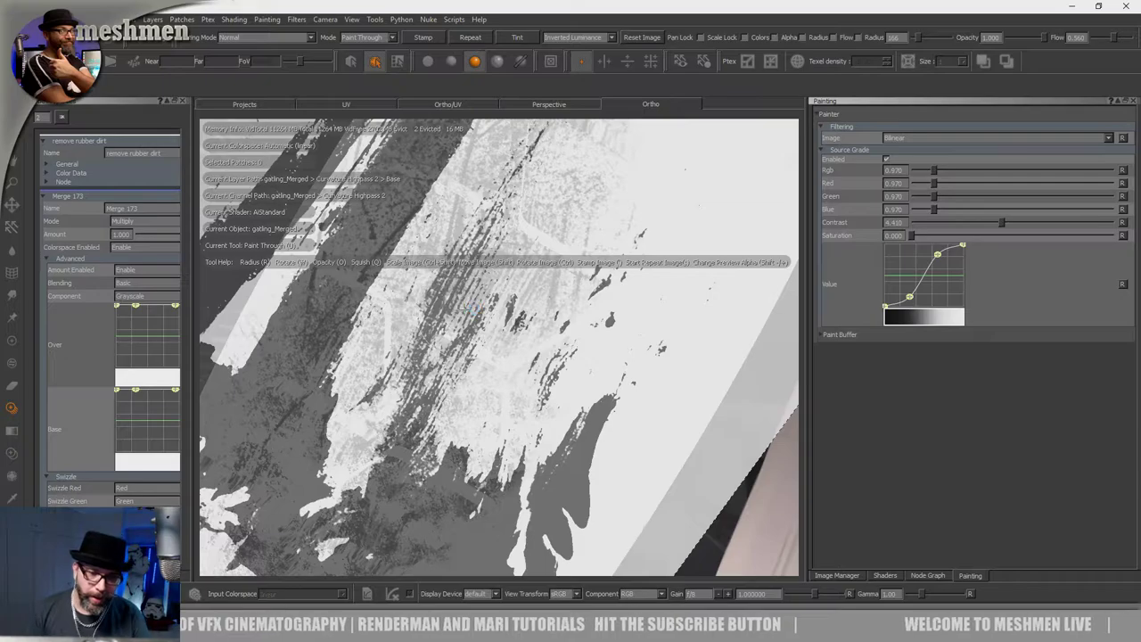
pyautogui.keyDown('alt'); pyautogui.moveTo(470, 309); pyautogui.dragTo(392, 339, button='right'); pyautogui.keyUp('alt')
pyautogui.keyDown('alt'); pyautogui.moveTo(446, 356); pyautogui.dragTo(479, 330, button='middle'); pyautogui.keyUp('alt')
pyautogui.keyDown('alt'); pyautogui.moveTo(479, 330); pyautogui.dragTo(526, 321, button='right'); pyautogui.keyUp('alt')
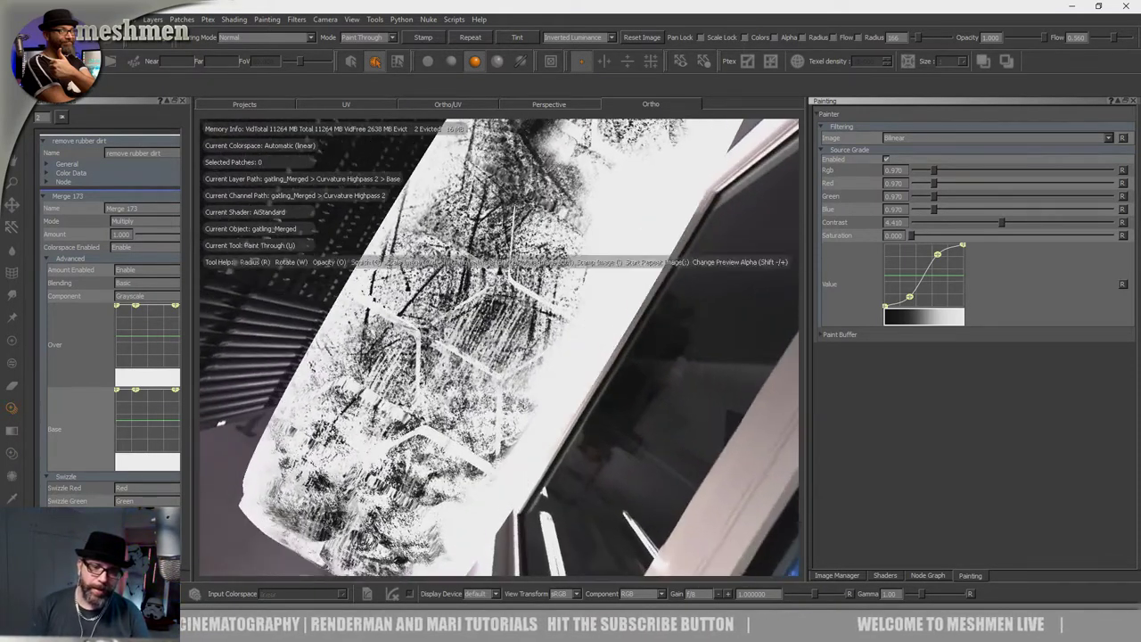
pyautogui.keyDown('alt'); pyautogui.moveTo(455, 294); pyautogui.dragTo(453, 370, button='middle'); pyautogui.keyUp('alt')
pyautogui.keyDown('alt'); pyautogui.moveTo(453, 370); pyautogui.dragTo(428, 361); pyautogui.keyUp('alt')
pyautogui.moveTo(441, 294)
pyautogui.keyDown('shift'); pyautogui.mouseDown()
pyautogui.moveTo(465, 370)
pyautogui.moveTo(486, 267)
pyautogui.moveTo(464, 343)
pyautogui.mouseUp(); pyautogui.keyUp('shift')
pyautogui.moveTo(477, 298)
pyautogui.mouseDown()
pyautogui.moveTo(465, 338)
pyautogui.moveTo(501, 304)
pyautogui.moveTo(468, 312)
pyautogui.mouseUp()
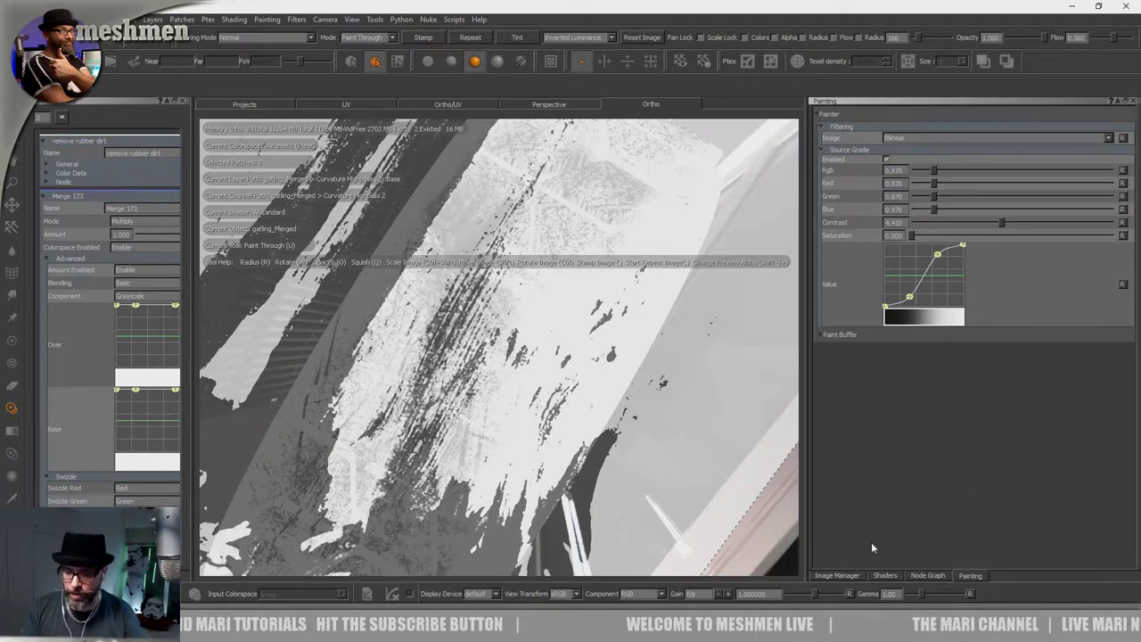
# Select the sctach5.png image in the METAL image shelf and enlarge the Image Info area to show its details.
pyautogui.click(836, 575)
pyautogui.click(900, 204)
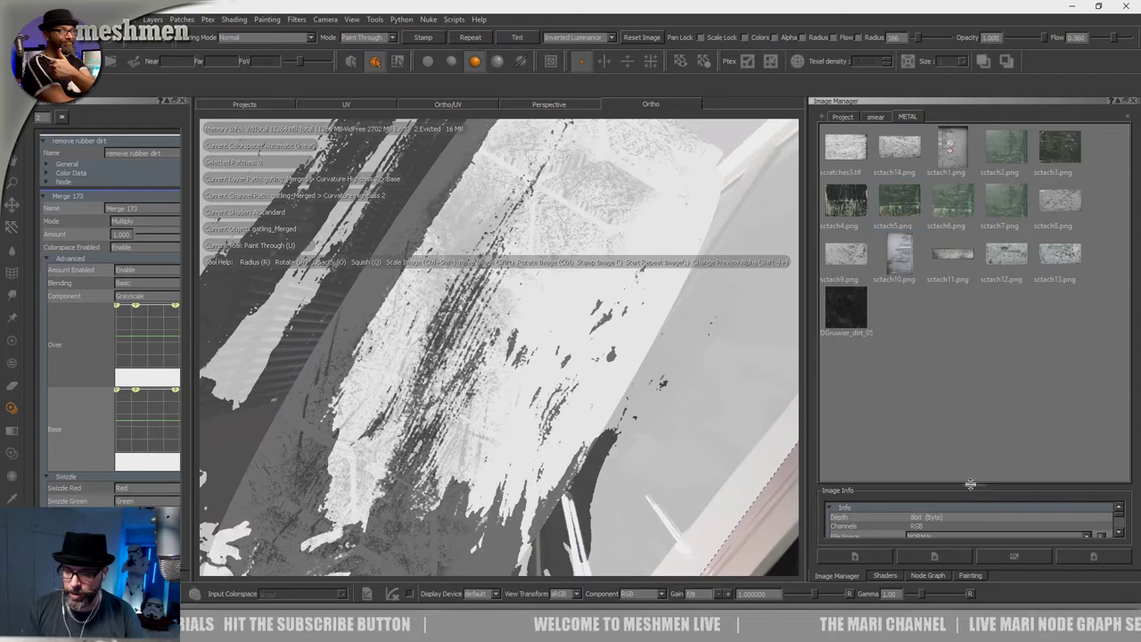
pyautogui.moveTo(970, 485); pyautogui.dragTo(968, 371)
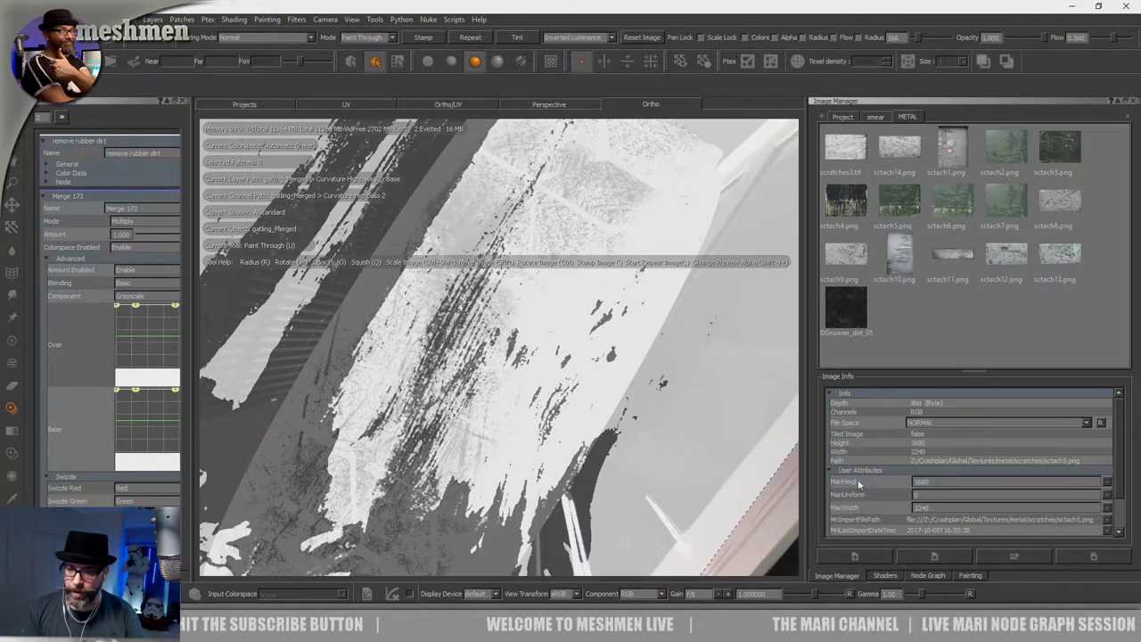
# Load the sctach3.png METAL image for painting through, with the source grade disabled and its value curve reset.
pyautogui.scroll(-2, 980, 481)
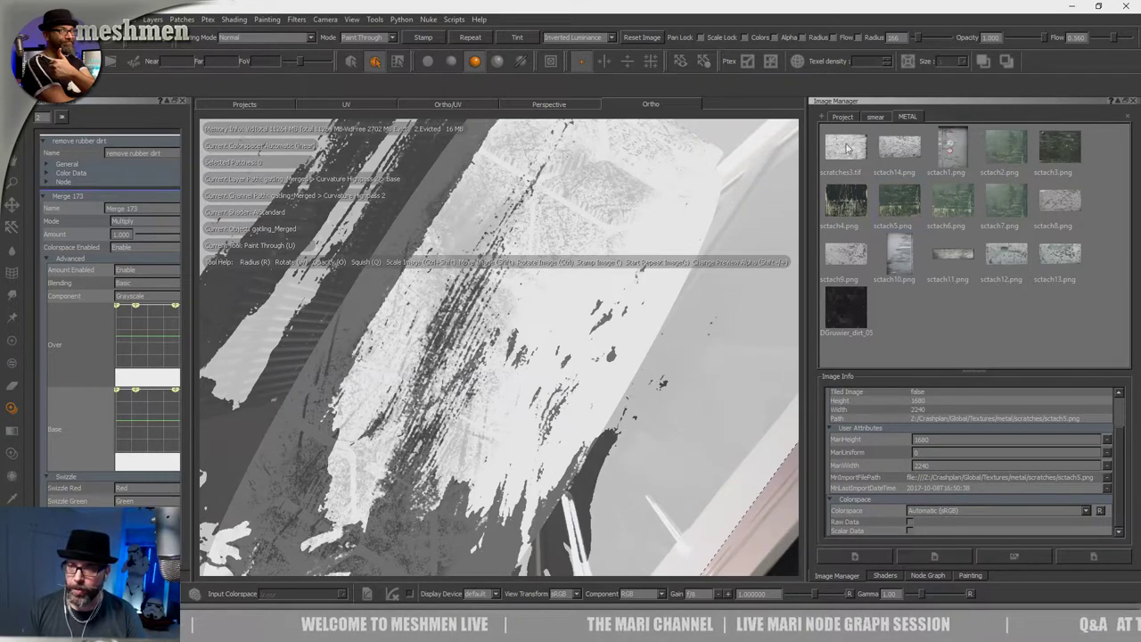
pyautogui.moveTo(1058, 174); pyautogui.dragTo(561, 308)
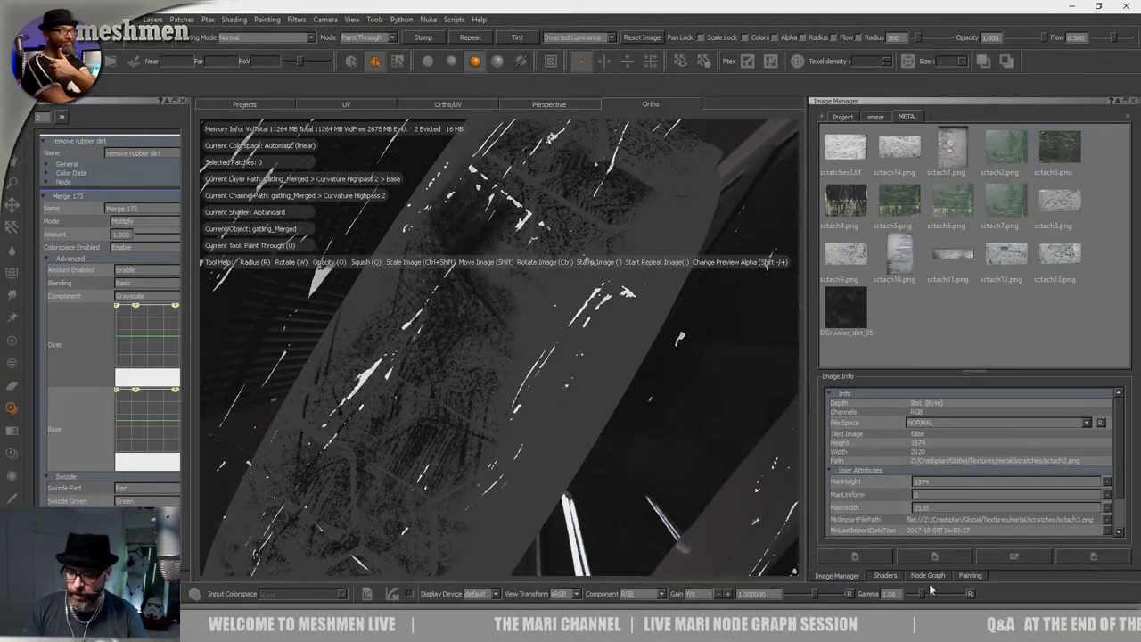
pyautogui.click(970, 575)
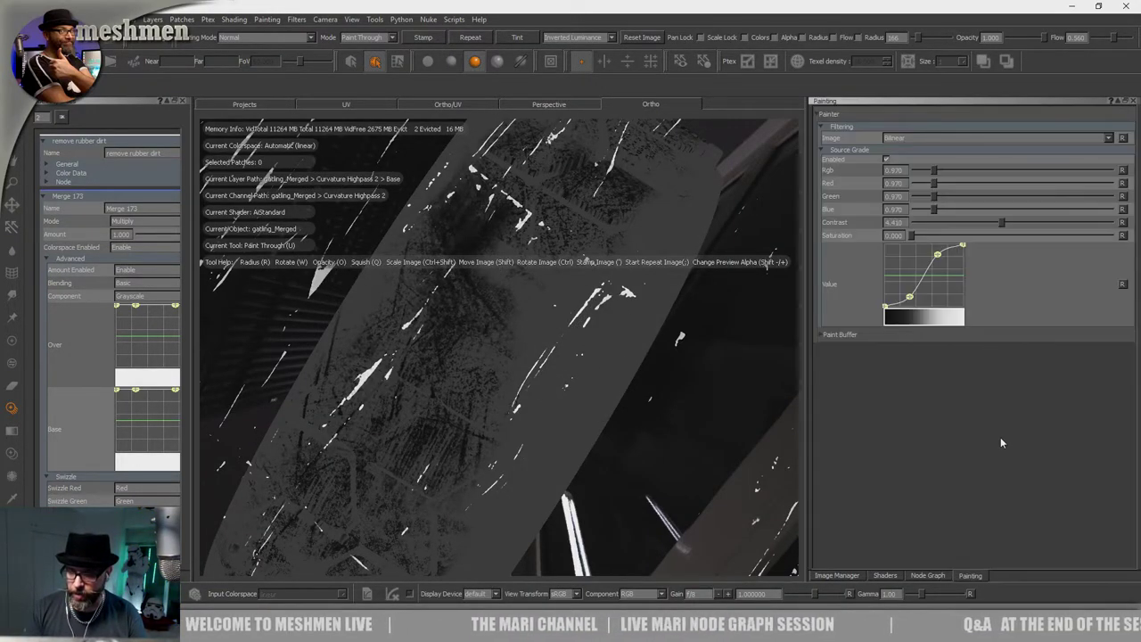
pyautogui.click(887, 160)
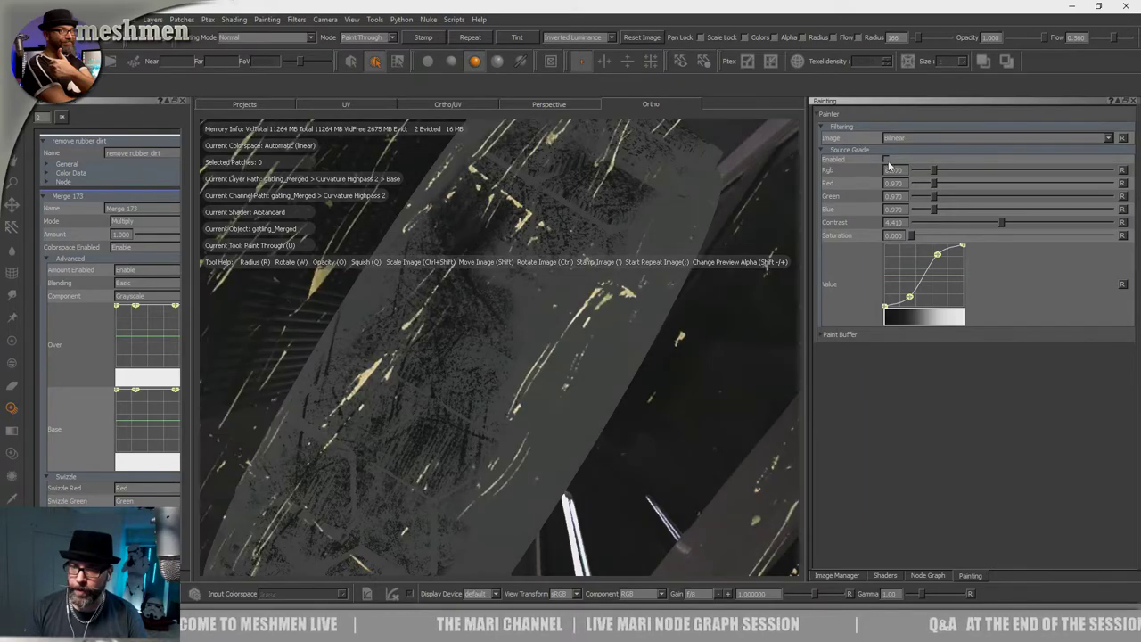
pyautogui.click(1122, 284)
# Enlarge the sctach3.png scratch image over the tire tread.
pyautogui.keyDown('alt'); pyautogui.moveTo(695, 267); pyautogui.dragTo(677, 290); pyautogui.keyUp('alt')
pyautogui.keyDown('ctrl'); pyautogui.keyDown('shift'); pyautogui.moveTo(537, 348); pyautogui.dragTo(715, 405); pyautogui.keyUp('shift'); pyautogui.keyUp('ctrl')
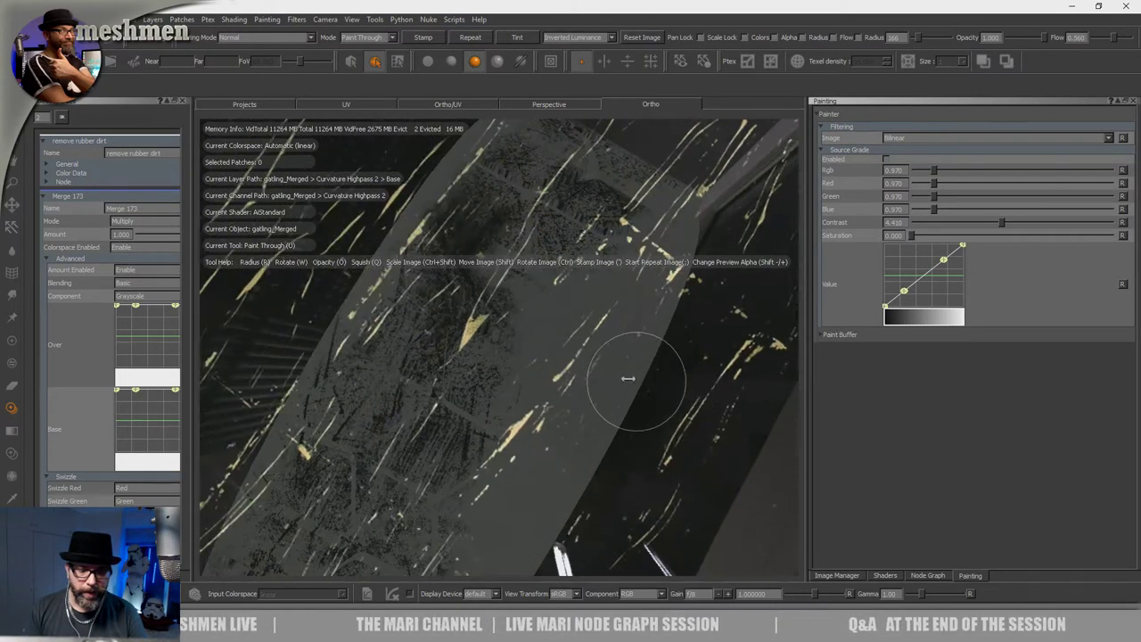
pyautogui.keyDown('ctrl'); pyautogui.keyDown('shift'); pyautogui.moveTo(637, 381); pyautogui.dragTo(615, 391); pyautogui.keyUp('shift'); pyautogui.keyUp('ctrl')
# Load the Rust0175_1_seamless image from the Project images over the tire as the new Paint Through source.
pyautogui.press('i')
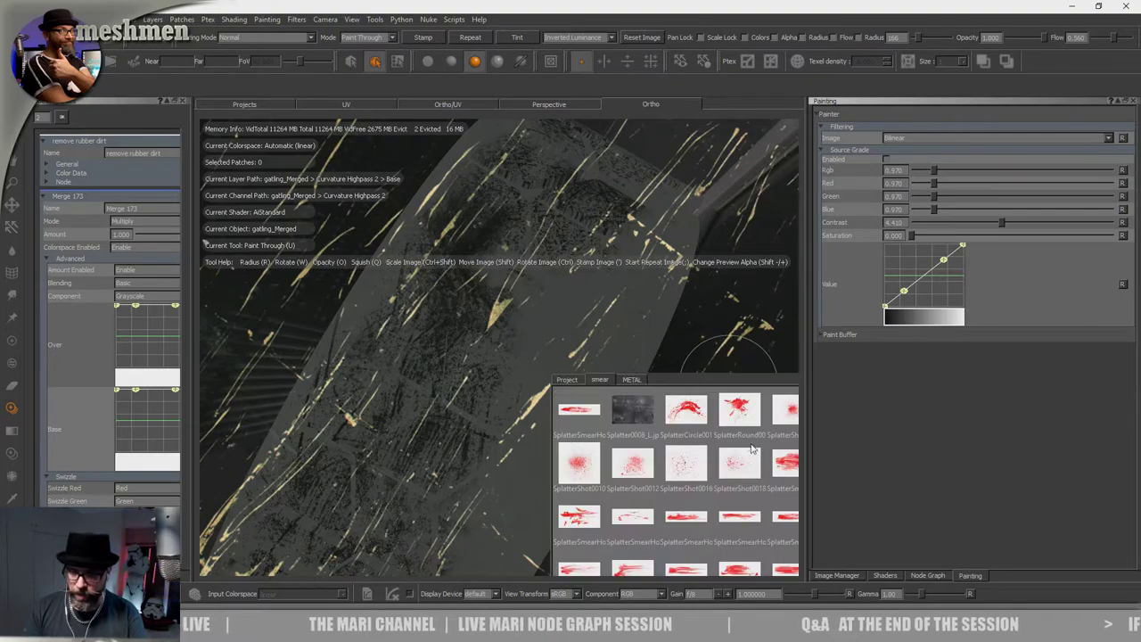
pyautogui.click(565, 381)
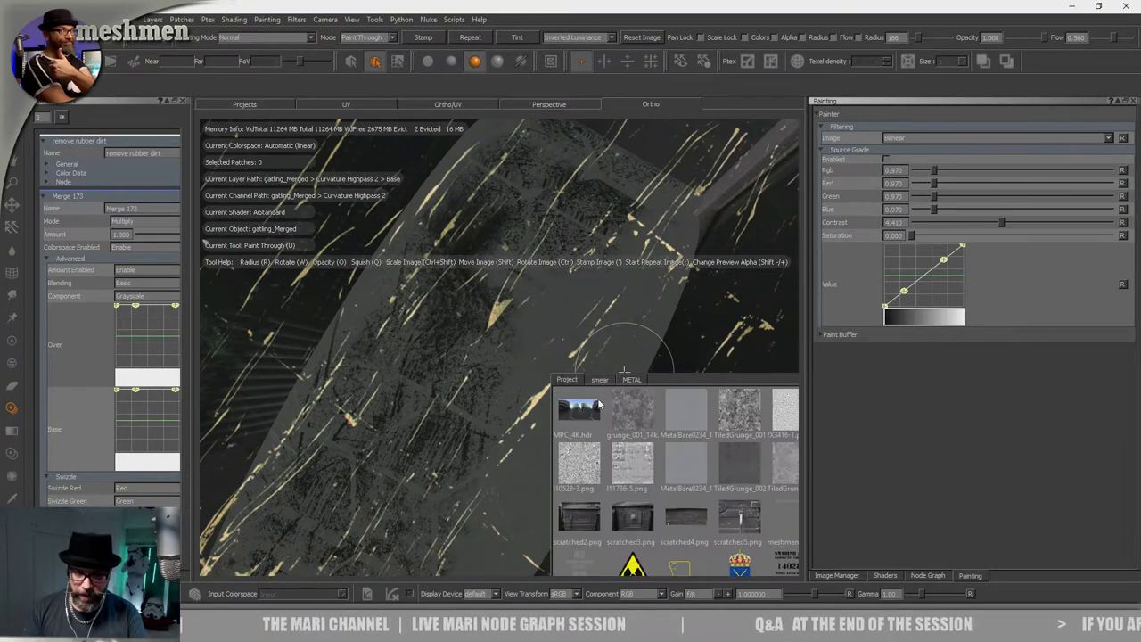
pyautogui.press('i')
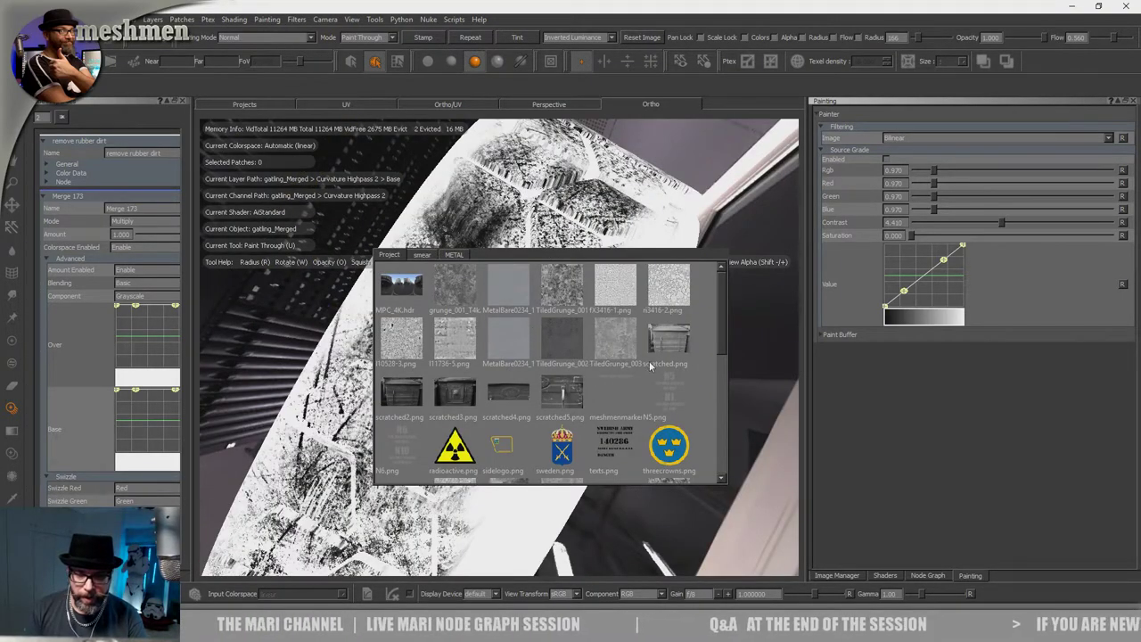
pyautogui.scroll(-5, 562, 392)
pyautogui.moveTo(562, 293); pyautogui.dragTo(567, 205)
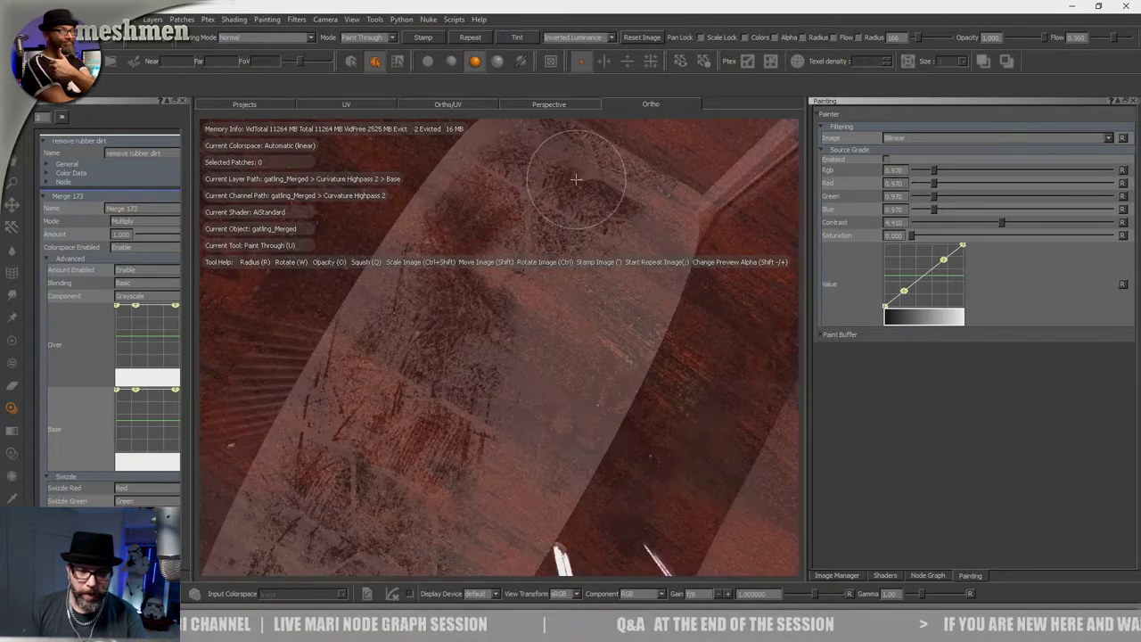
# Scale, move and rotate the rust image so that its grain runs horizontally across the tread.
pyautogui.keyDown('ctrl'); pyautogui.keyDown('shift'); pyautogui.moveTo(510, 348); pyautogui.dragTo(132, 224); pyautogui.keyUp('shift'); pyautogui.keyUp('ctrl')
pyautogui.keyDown('ctrl'); pyautogui.keyDown('shift'); pyautogui.moveTo(604, 379); pyautogui.dragTo(365, 298); pyautogui.keyUp('shift'); pyautogui.keyUp('ctrl')
pyautogui.keyDown('shift'); pyautogui.moveTo(567, 306); pyautogui.dragTo(544, 418); pyautogui.keyUp('shift')
pyautogui.moveTo(685, 374)
pyautogui.keyDown('ctrl'); pyautogui.mouseDown()
pyautogui.moveTo(662, 315)
pyautogui.moveTo(637, 300)
pyautogui.mouseUp(); pyautogui.keyUp('ctrl')
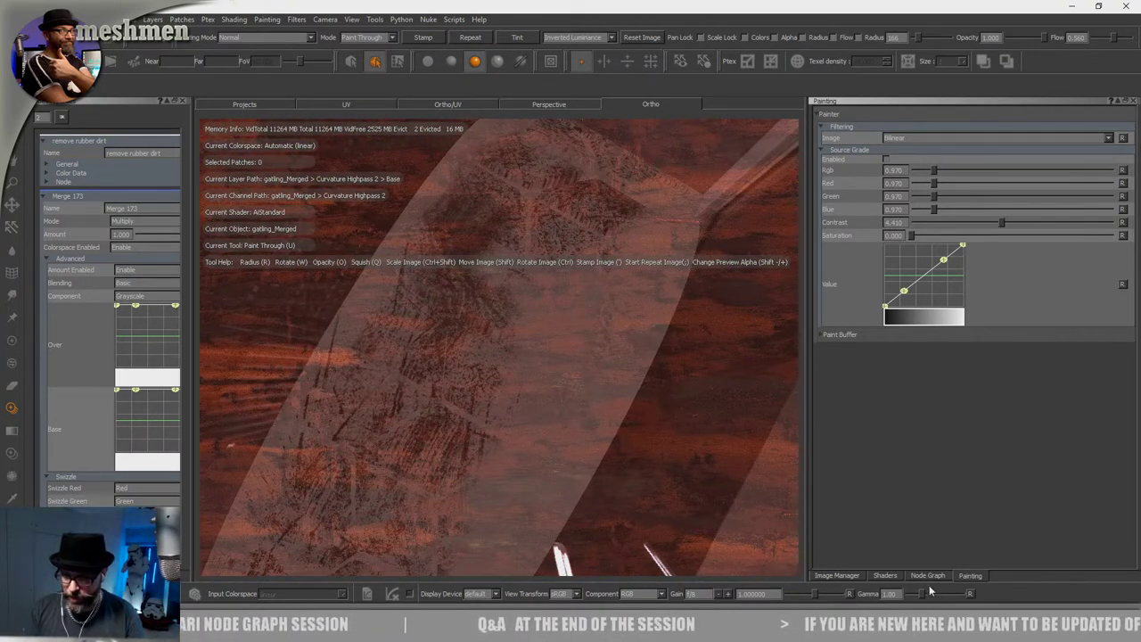
# Reload the Rust0175_1_seamless image from the Project shelf of the image manager and return to the Paint tool.
pyautogui.click(836, 575)
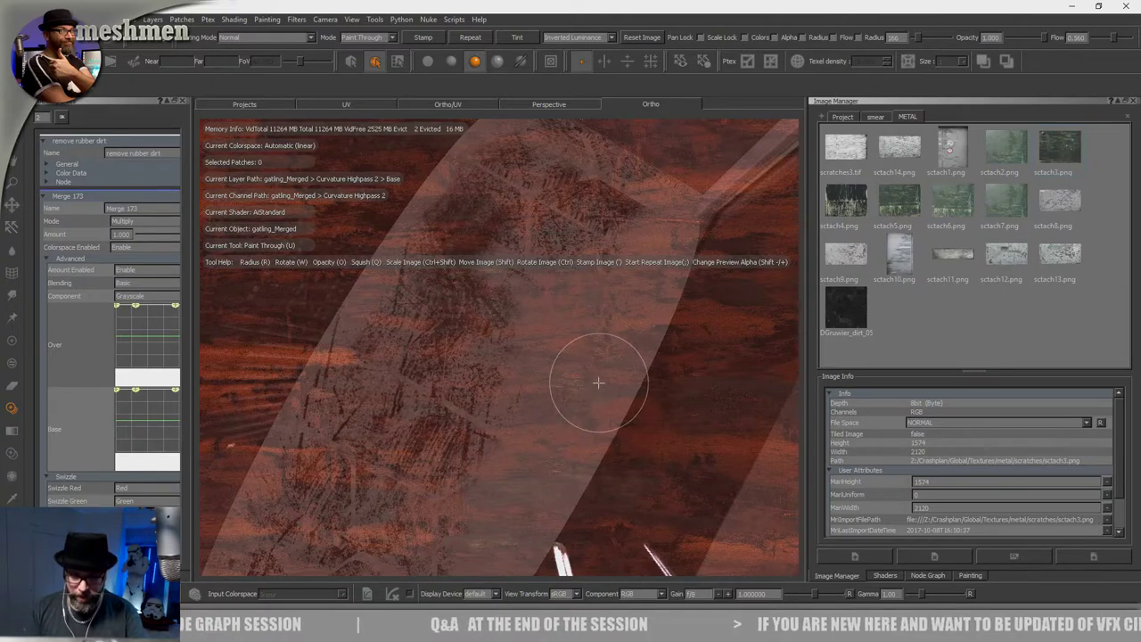
pyautogui.press('p')
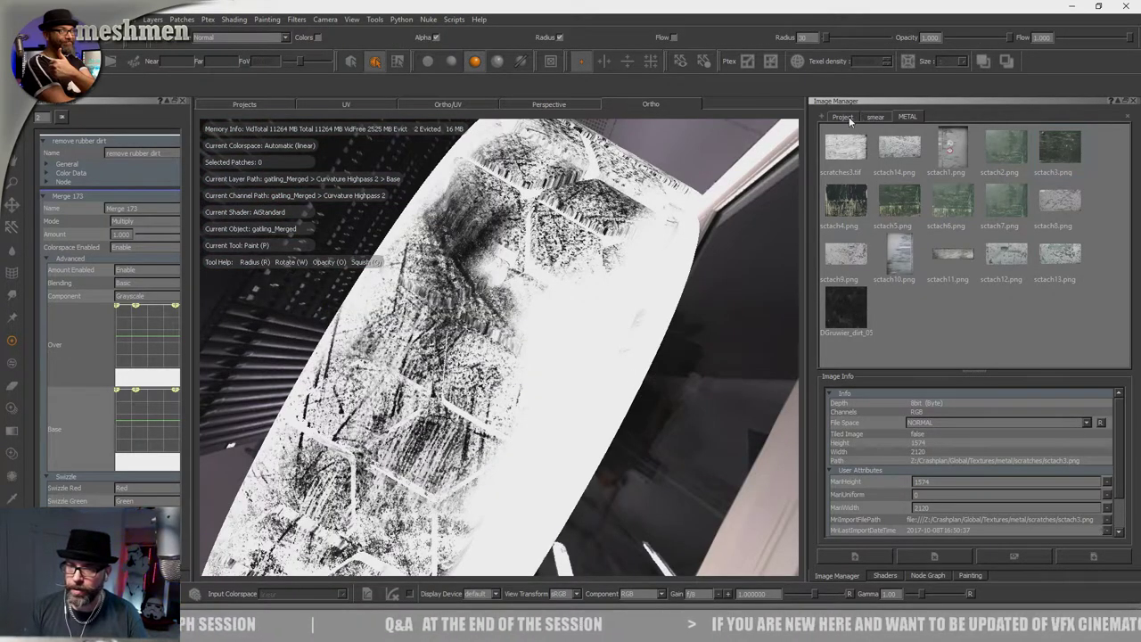
pyautogui.click(845, 117)
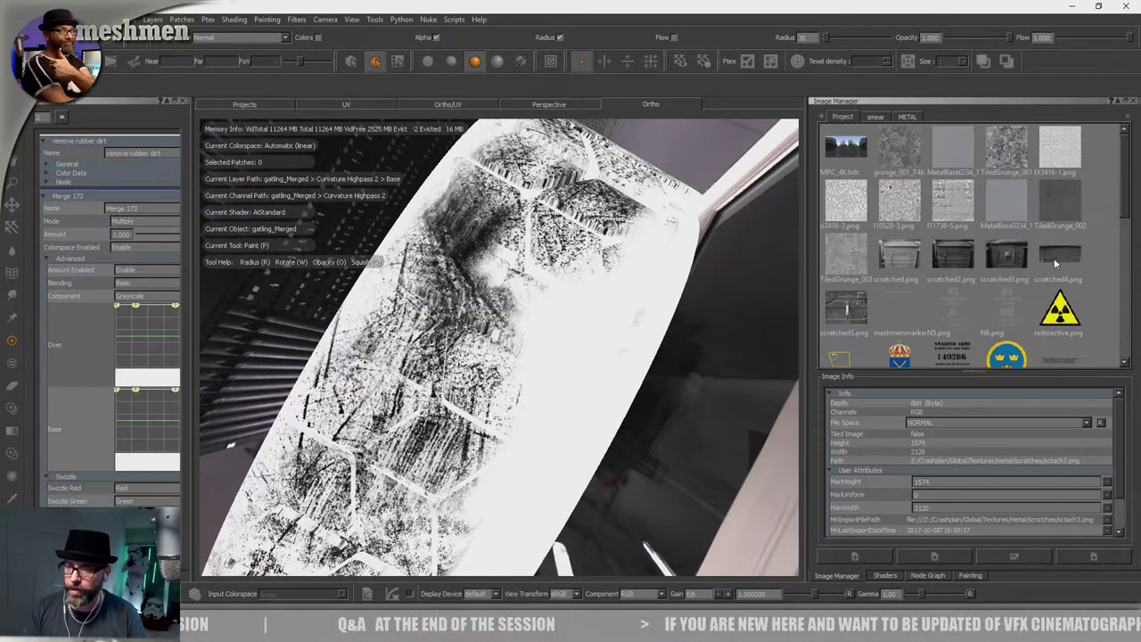
pyautogui.scroll(-5, 1070, 291)
pyautogui.moveTo(1057, 147); pyautogui.dragTo(544, 321)
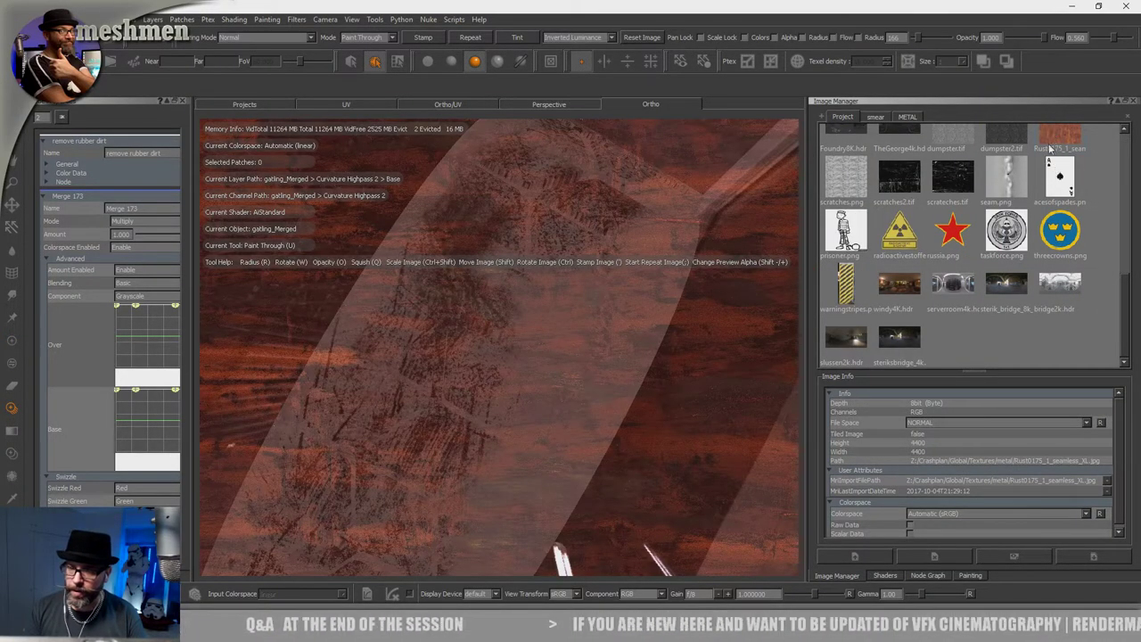
pyautogui.press('p')
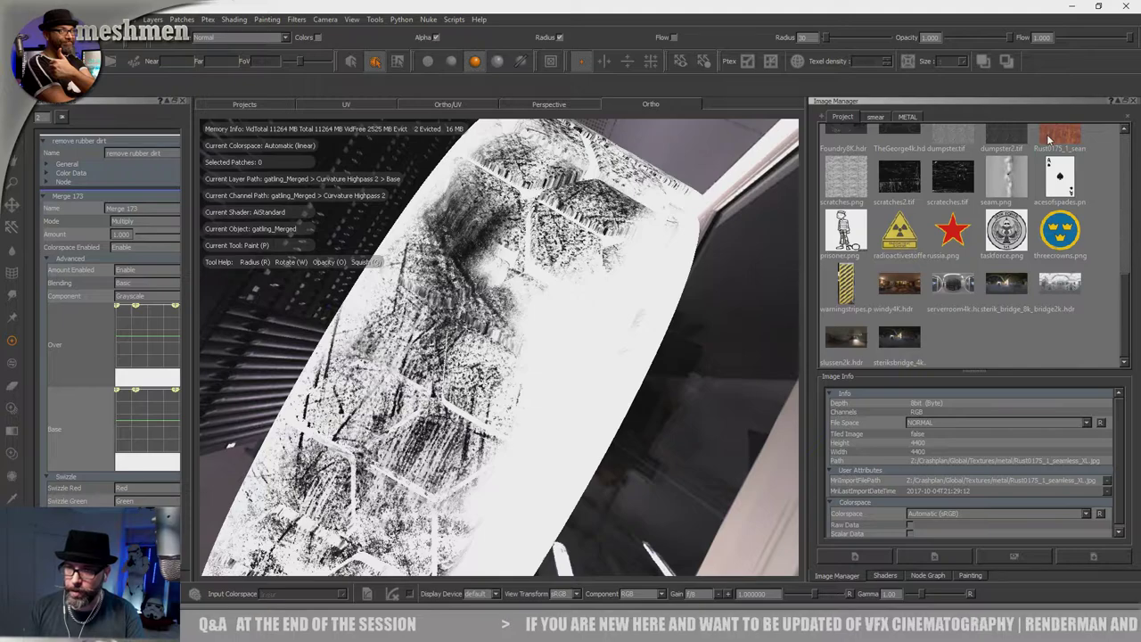
# Open the Rust0175_1_seamless image in its own window and turn off the viewer's color management.
pyautogui.scroll(5, 1051, 142)
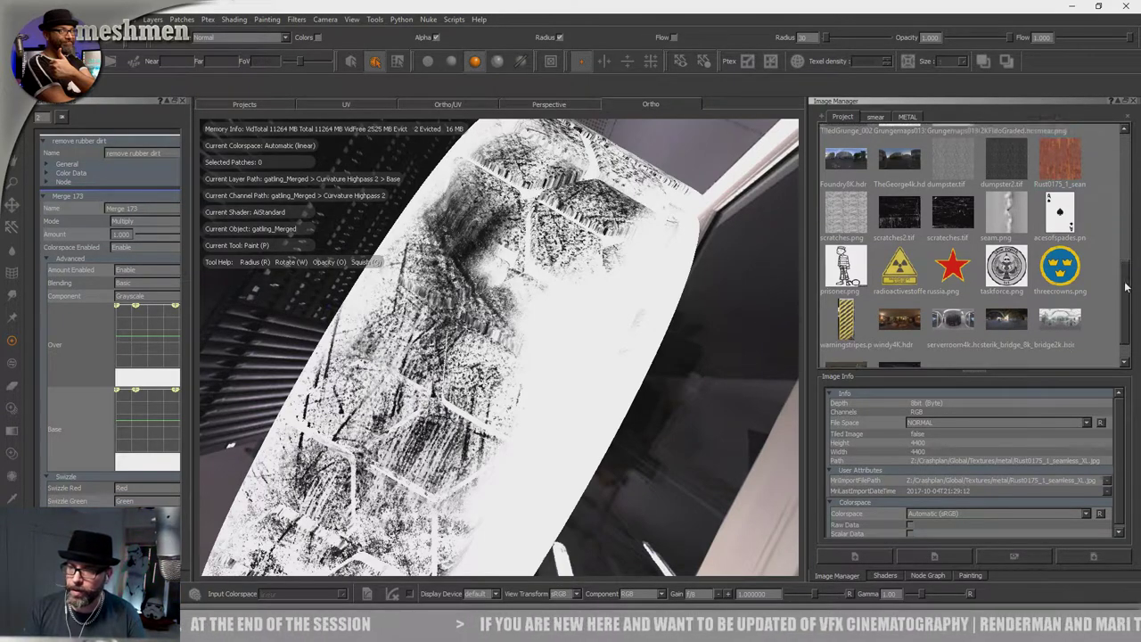
pyautogui.doubleClick(1068, 261)
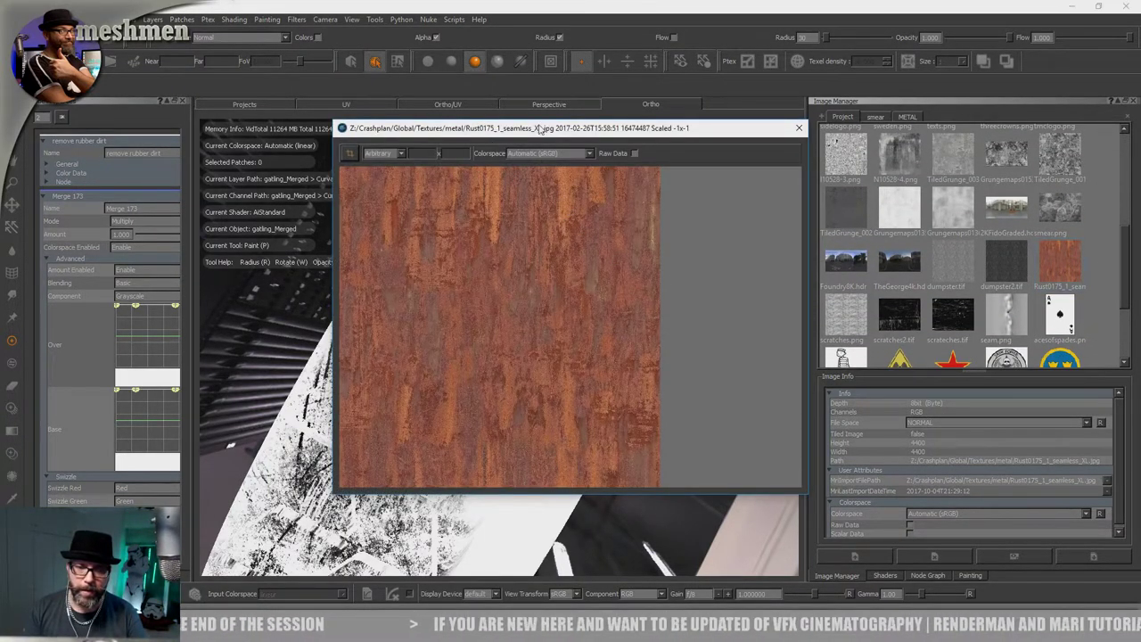
pyautogui.moveTo(539, 129); pyautogui.dragTo(499, 171)
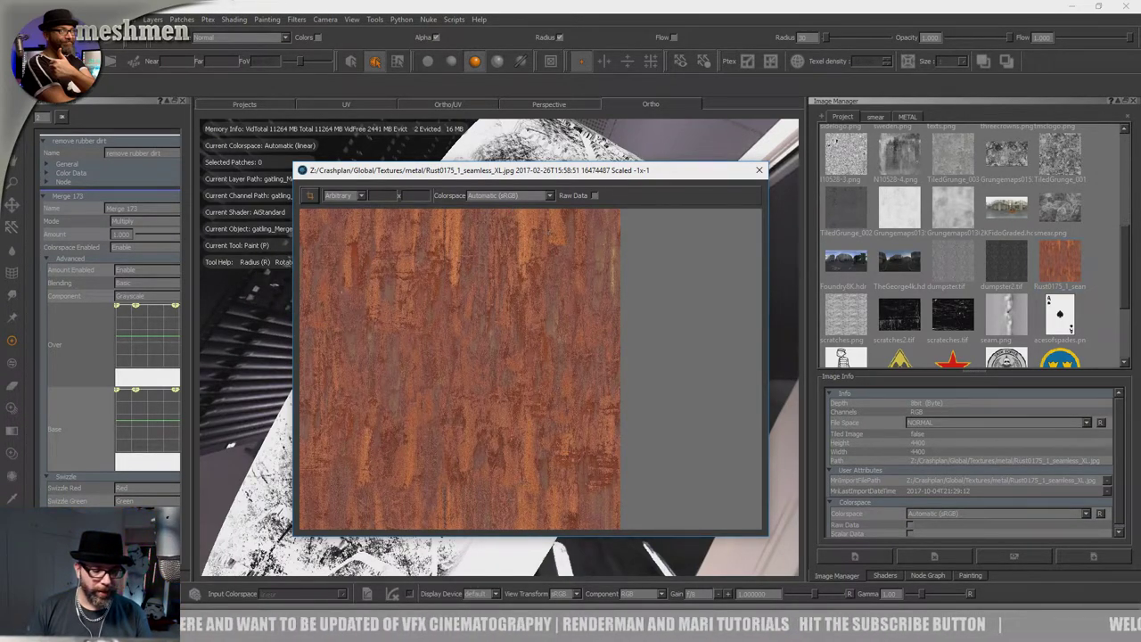
pyautogui.click(194, 593)
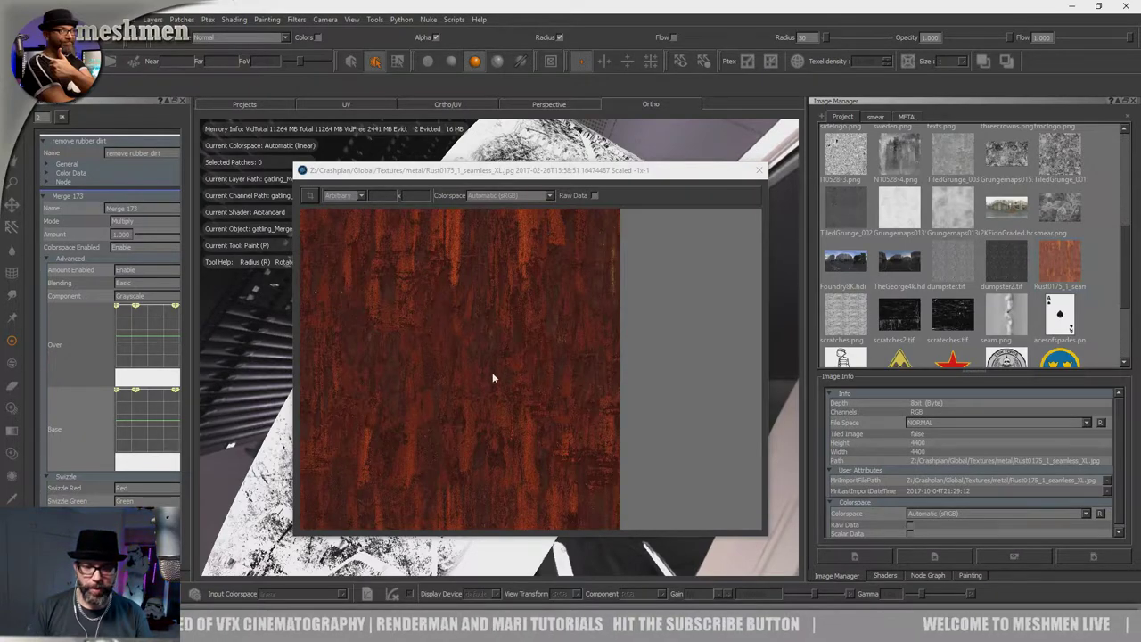
# Try the linear colorspace on the rust image and restore it to Automatic (sRGB).
pyautogui.click(514, 196)
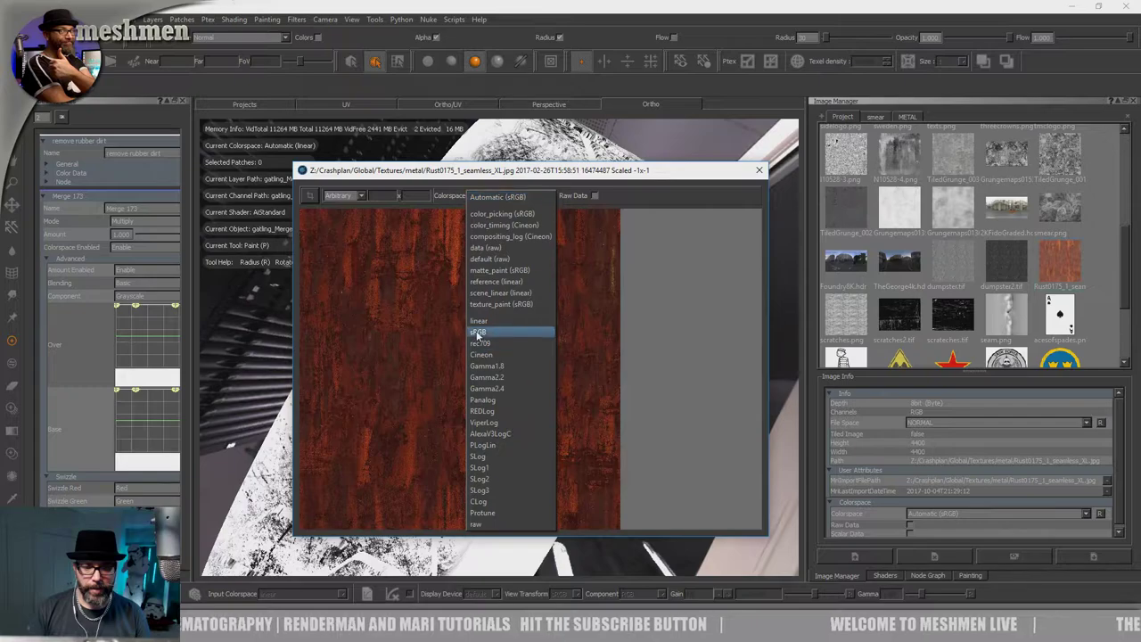
pyautogui.click(483, 322)
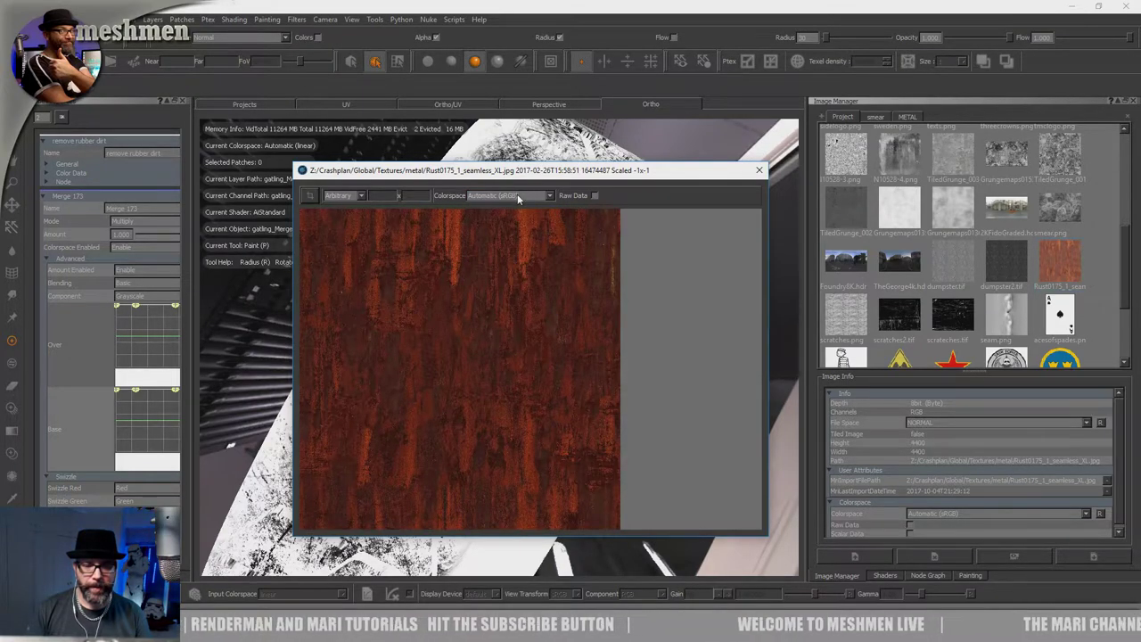
pyautogui.scroll(-1, 517, 193)
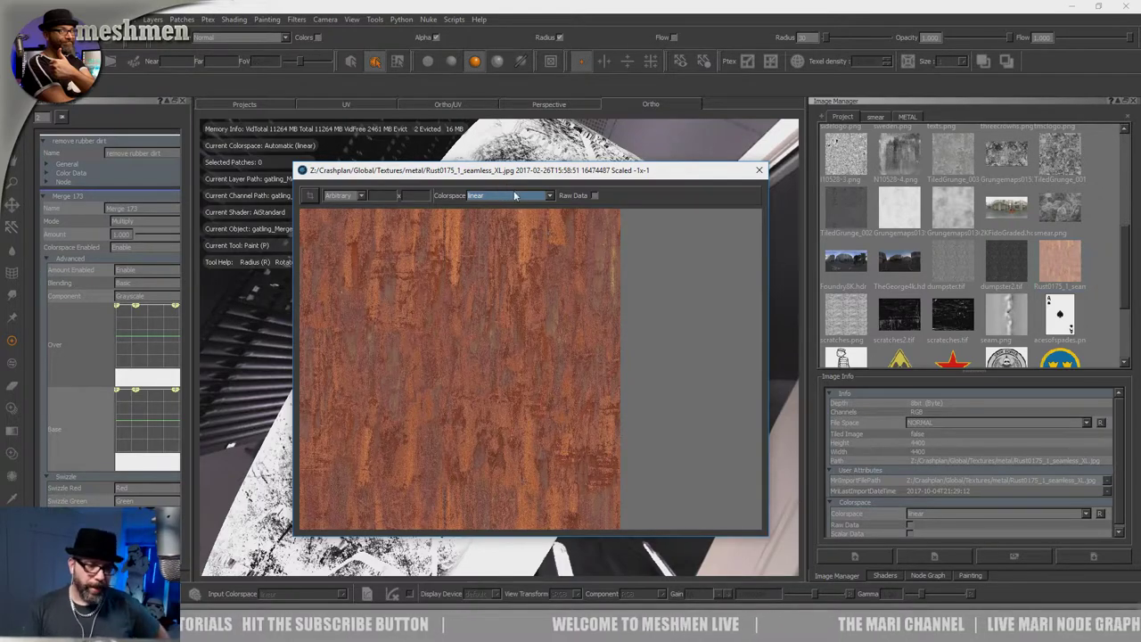
pyautogui.click(514, 195)
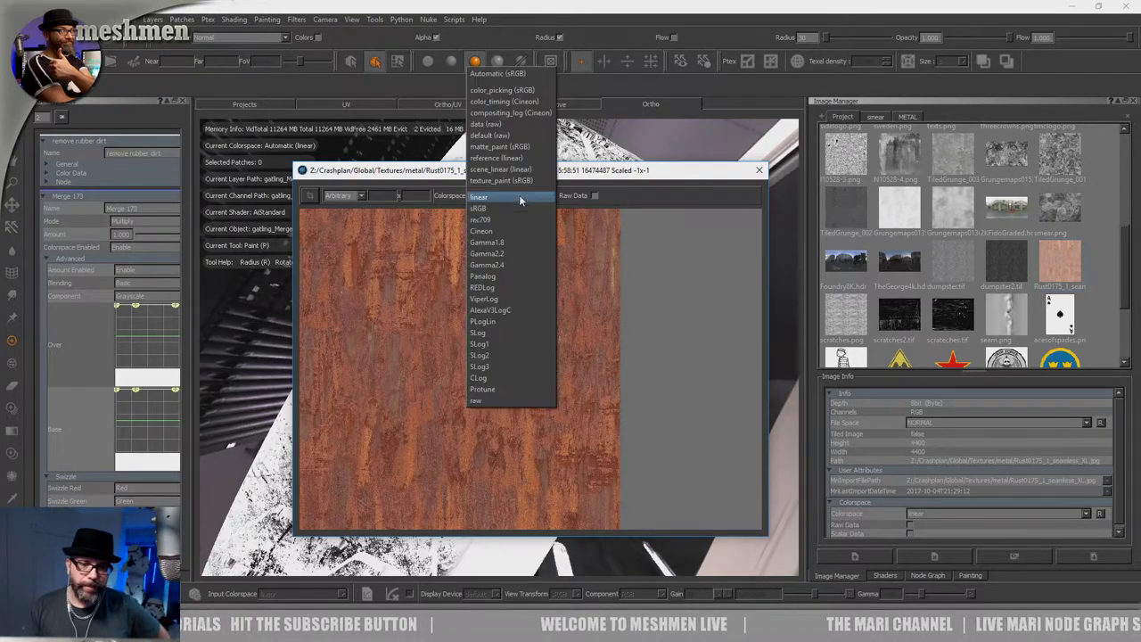
pyautogui.click(484, 75)
# Open the project settings, examine the Colorspace options in an enlarged dialog and close it.
pyautogui.click(12, 19)
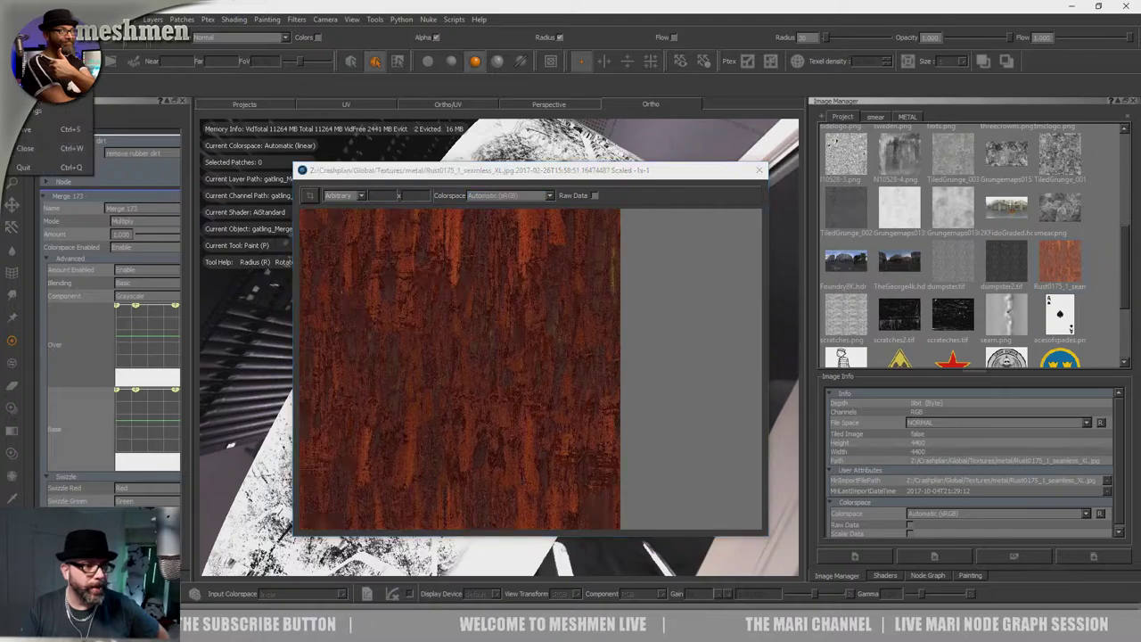
pyautogui.click(32, 112)
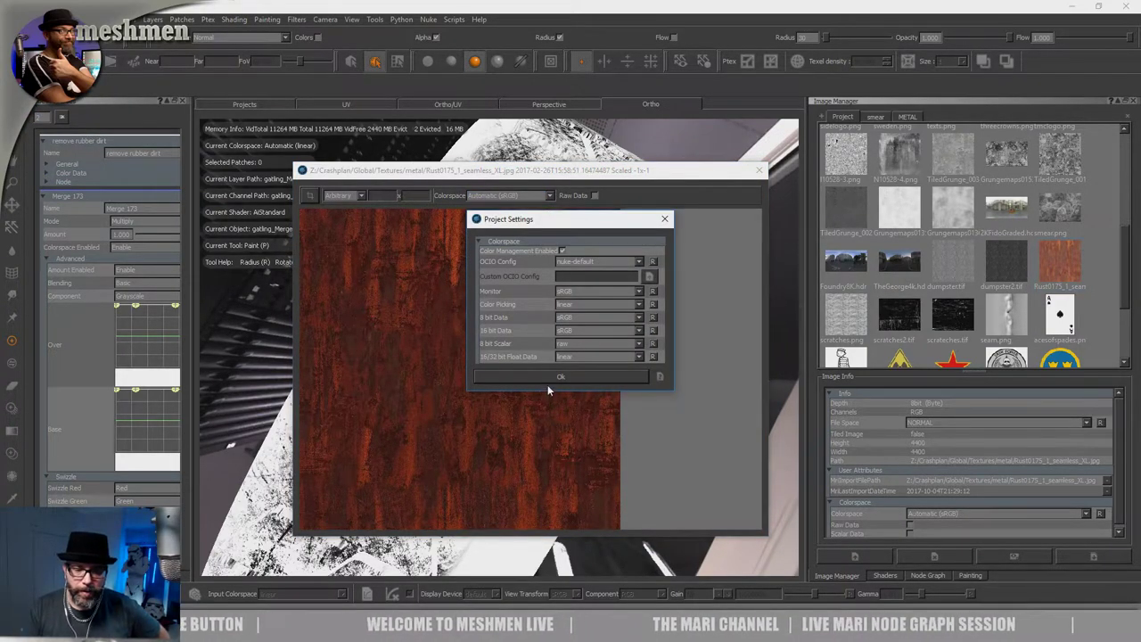
pyautogui.moveTo(551, 395); pyautogui.dragTo(551, 510)
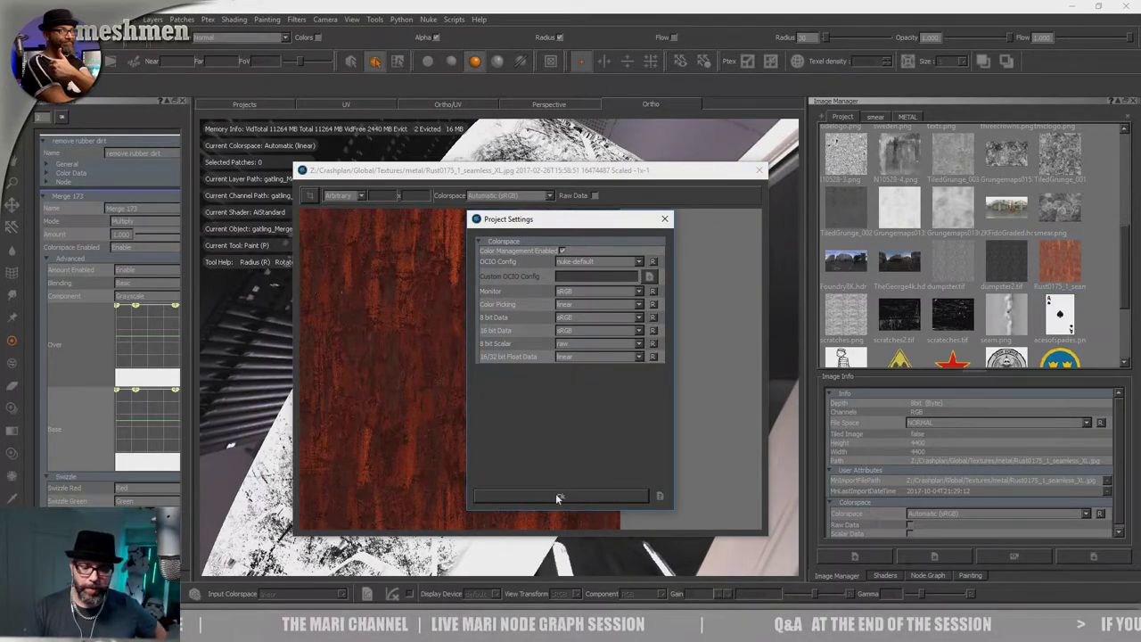
pyautogui.click(664, 218)
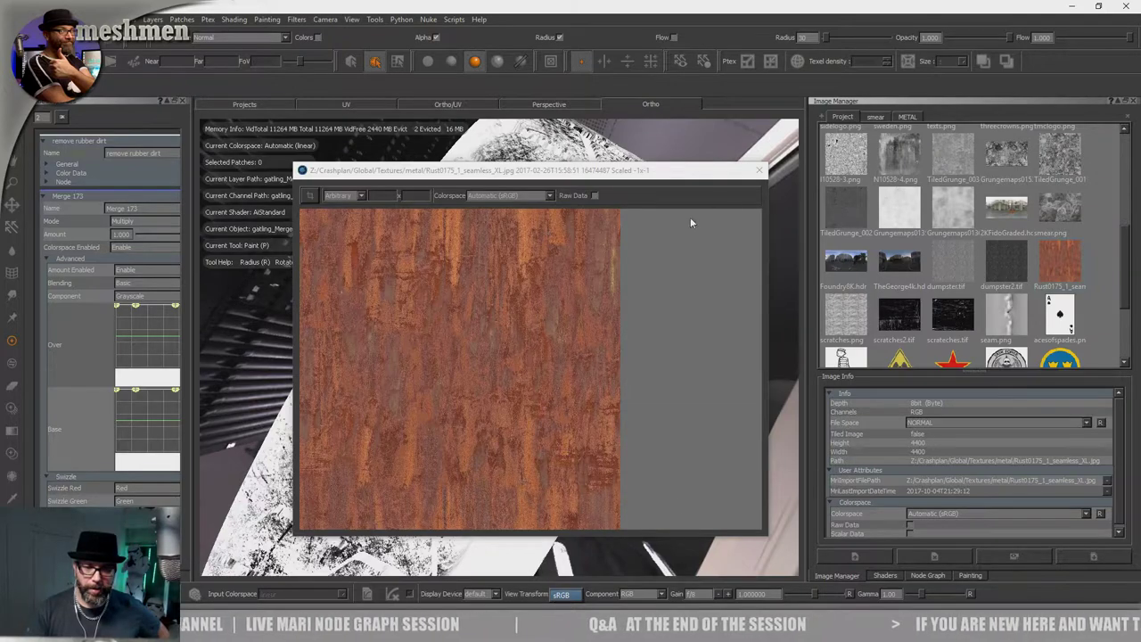
# Switch the viewer's color management off again and close the rust image window.
pyautogui.click(663, 175)
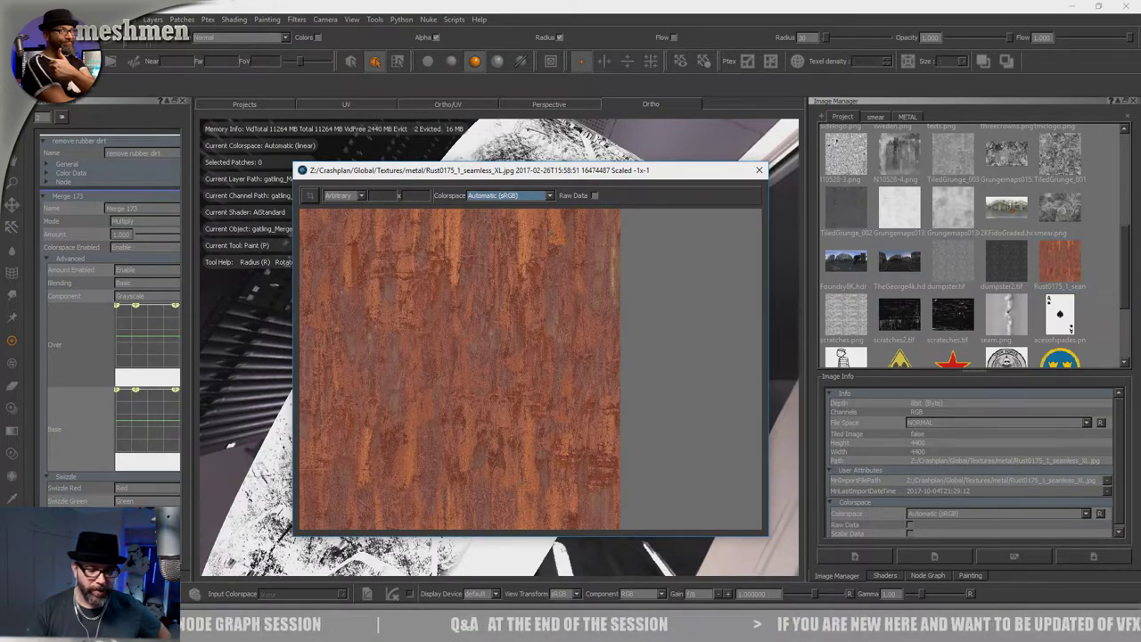
pyautogui.click(194, 593)
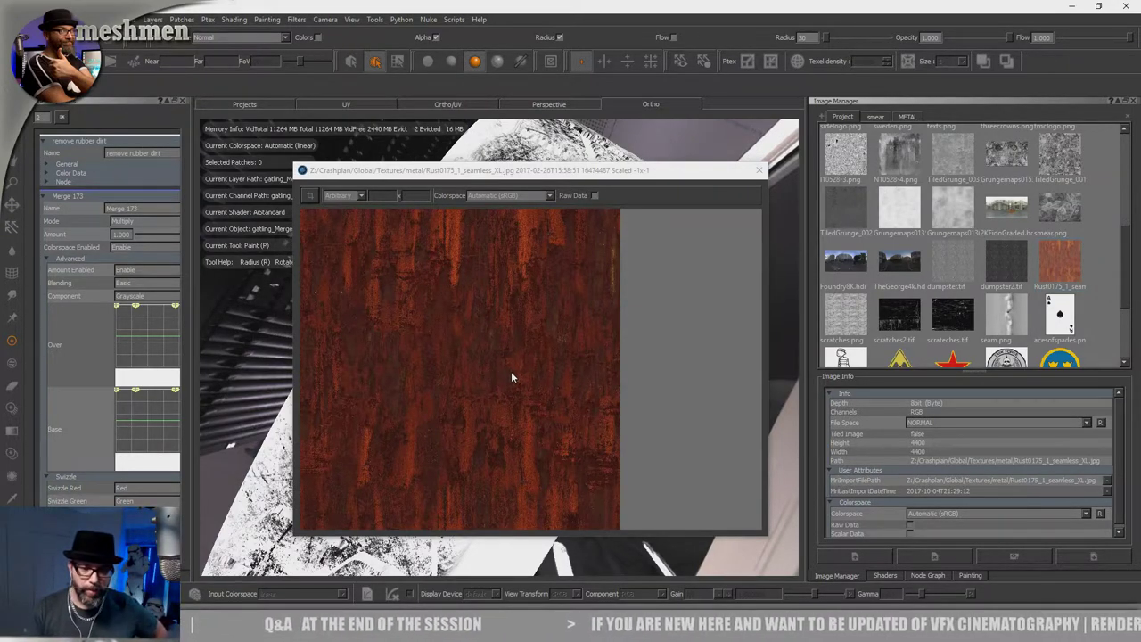
pyautogui.click(761, 174)
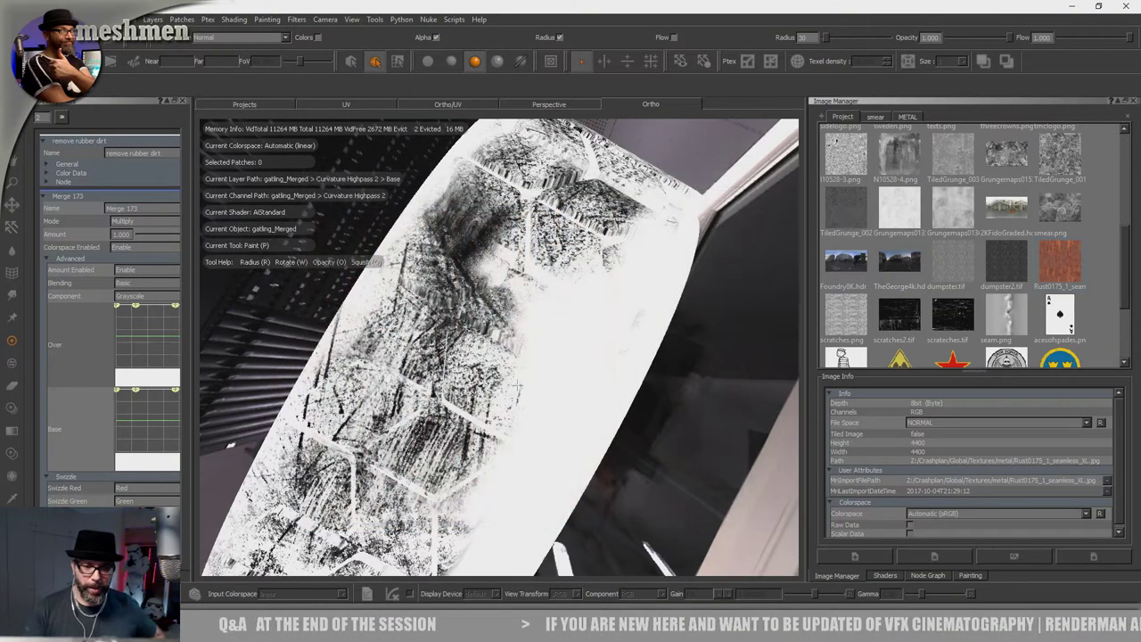
# Save the project and browse further down the Project image shelf.
pyautogui.moveTo(482, 429)
pyautogui.keyDown('alt'); pyautogui.mouseDown()
pyautogui.moveTo(490, 417)
pyautogui.moveTo(472, 410)
pyautogui.moveTo(490, 405)
pyautogui.mouseUp(); pyautogui.keyUp('alt')
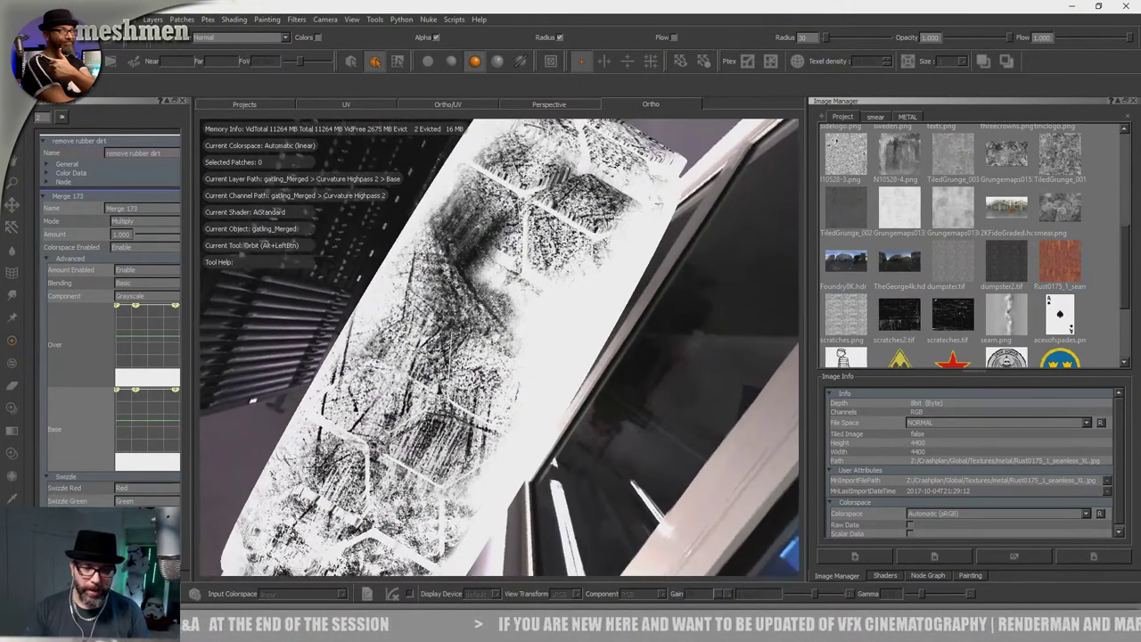
pyautogui.keyDown('alt'); pyautogui.moveTo(490, 405); pyautogui.dragTo(505, 413, button='right'); pyautogui.keyUp('alt')
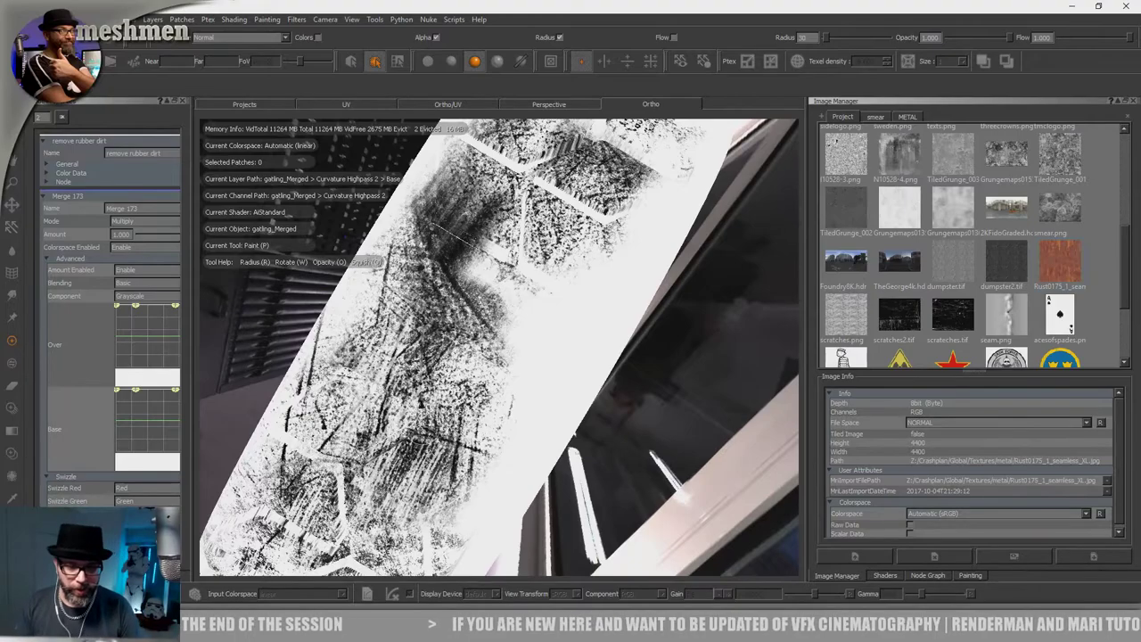
pyautogui.moveTo(504, 412)
pyautogui.keyDown('alt'); pyautogui.mouseDown()
pyautogui.moveTo(435, 413)
pyautogui.moveTo(454, 422)
pyautogui.moveTo(495, 403)
pyautogui.moveTo(486, 393)
pyautogui.mouseUp(); pyautogui.keyUp('alt')
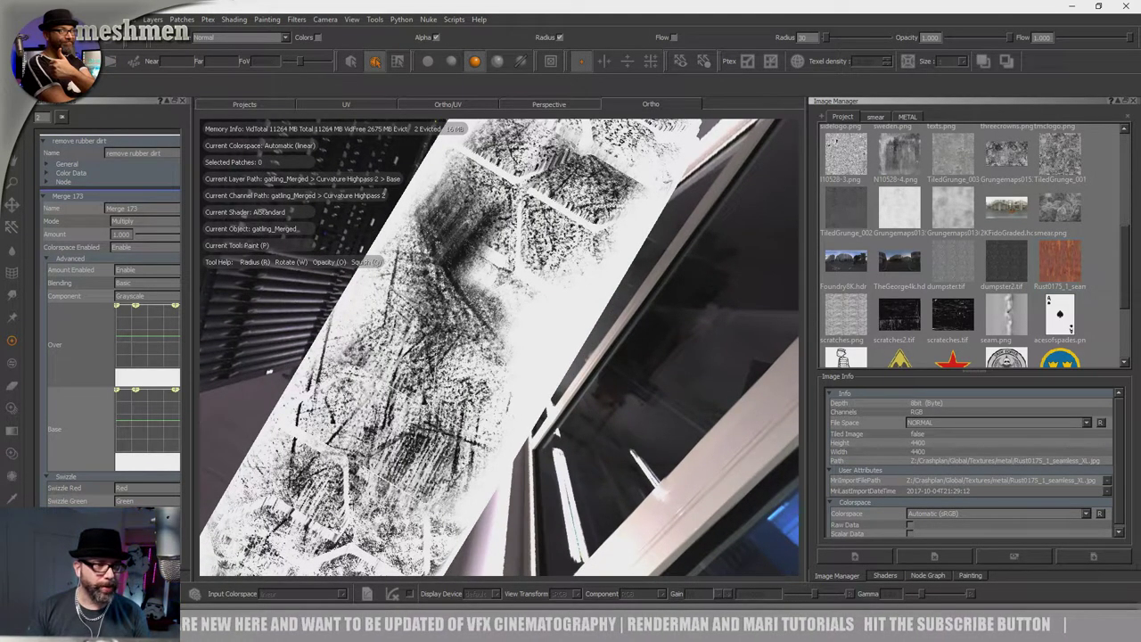
pyautogui.click(10, 19)
pyautogui.click(12, 129)
pyautogui.keyDown('alt'); pyautogui.moveTo(478, 294); pyautogui.dragTo(473, 323); pyautogui.keyUp('alt')
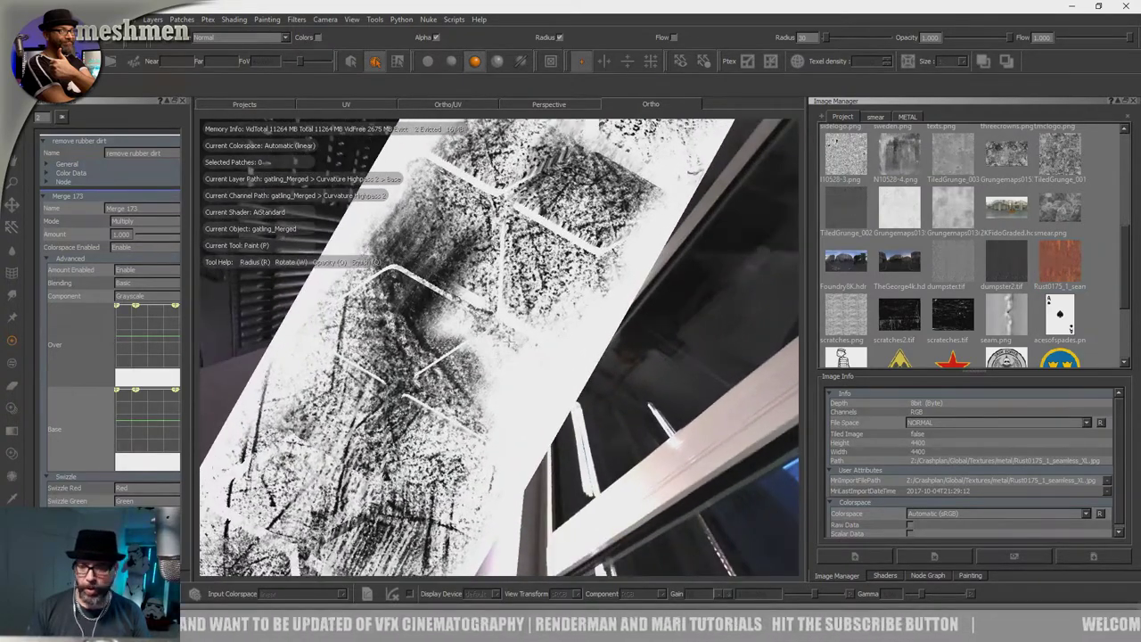
pyautogui.scroll(-3, 891, 303)
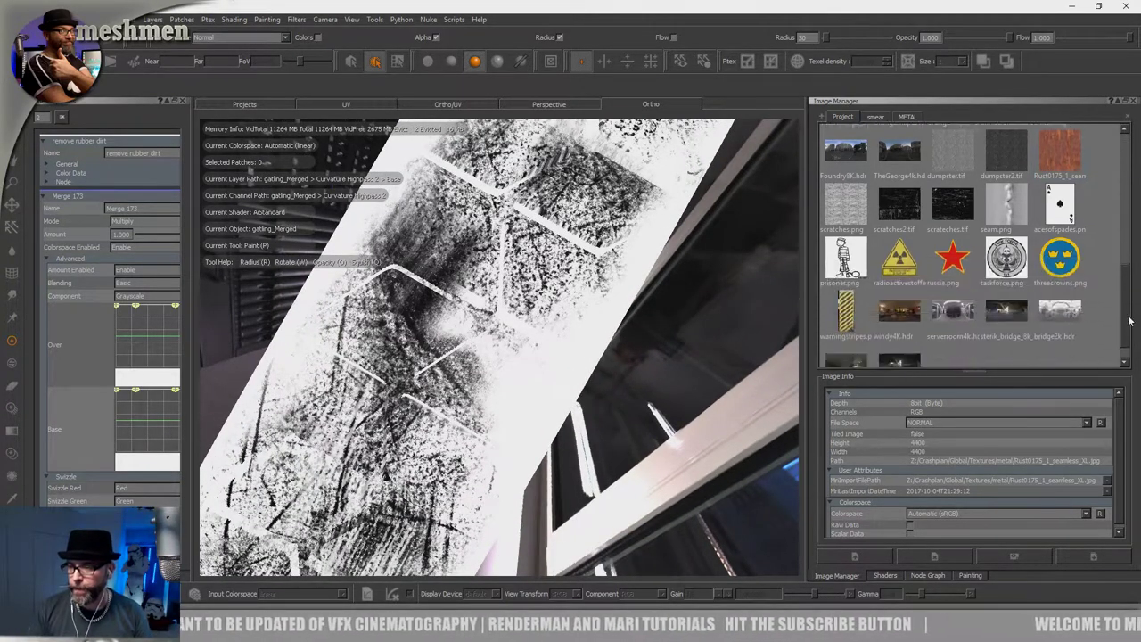
# Select the remove rubber dirt paint node in the node graph and switch to the Paint Through tool.
pyautogui.keyDown('alt'); pyautogui.moveTo(573, 385); pyautogui.dragTo(699, 434); pyautogui.keyUp('alt')
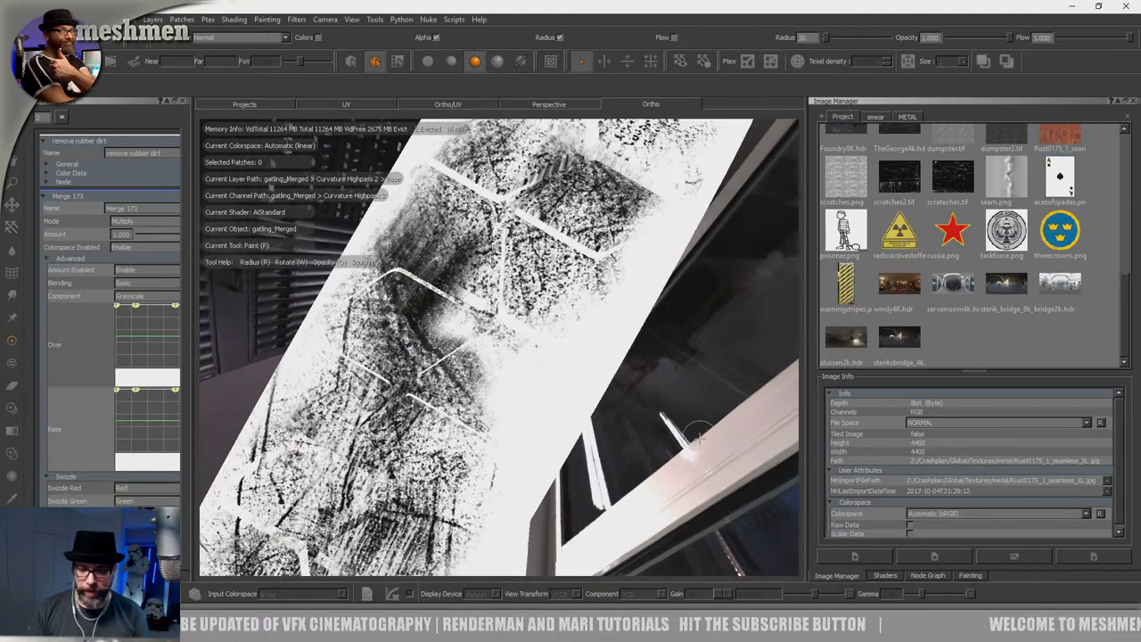
pyautogui.click(925, 576)
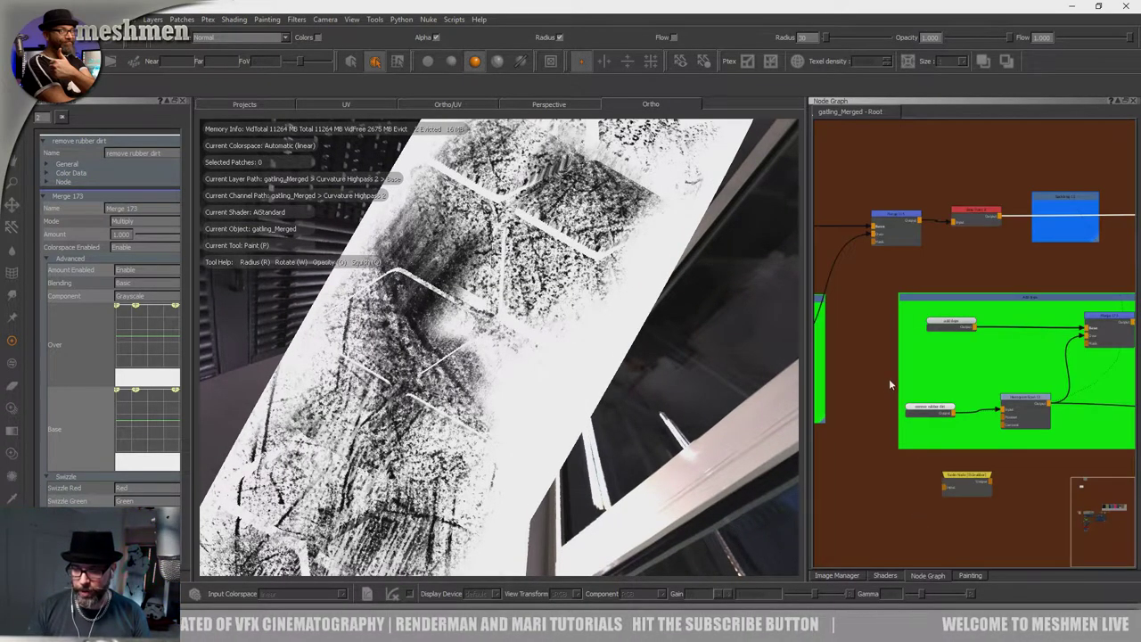
pyautogui.keyDown('alt'); pyautogui.moveTo(792, 486); pyautogui.dragTo(479, 374); pyautogui.keyUp('alt')
pyautogui.click(942, 413)
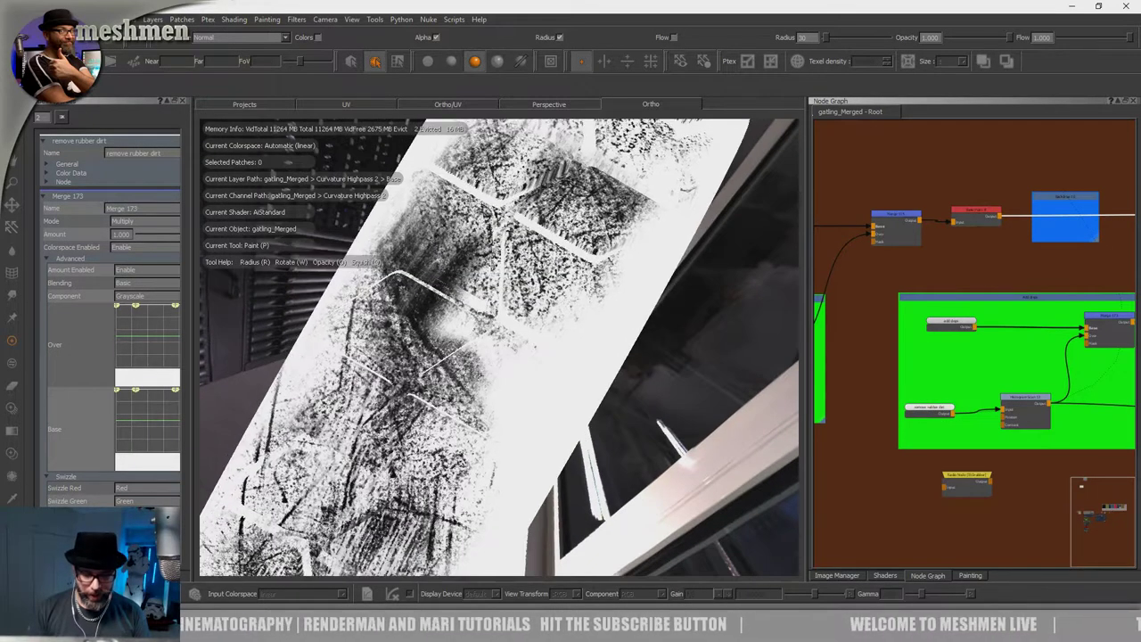
pyautogui.press('t')
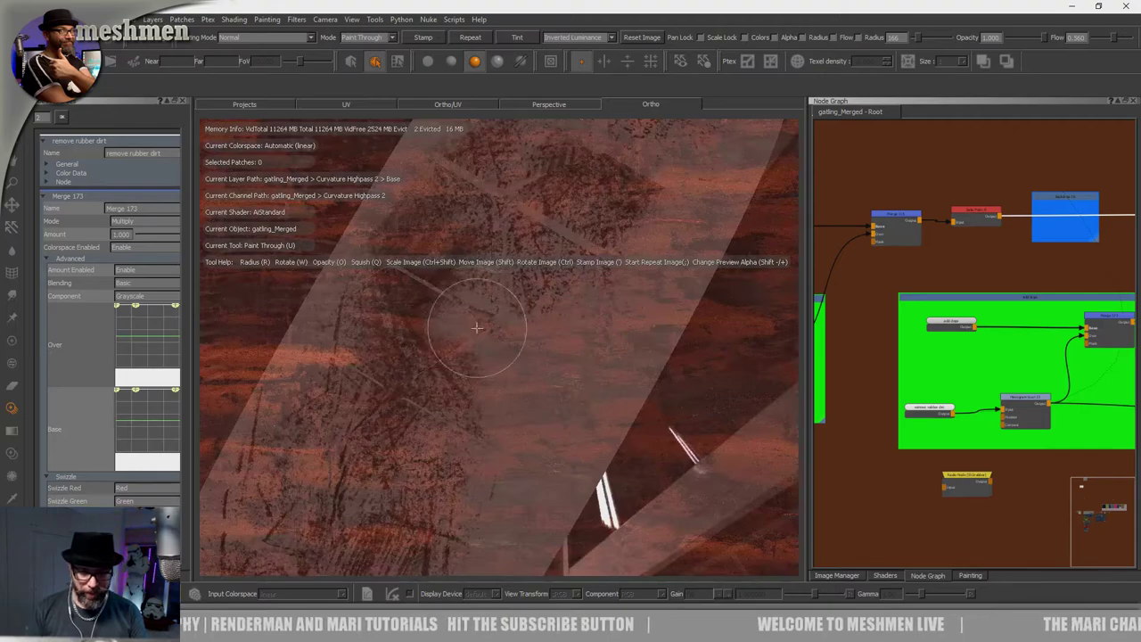
pyautogui.keyDown('alt'); pyautogui.moveTo(477, 328); pyautogui.dragTo(483, 315); pyautogui.keyUp('alt')
# Browse the image shelves and load a long red SplatterSmear image from the smear shelf as the paint-through source.
pyautogui.press('l')
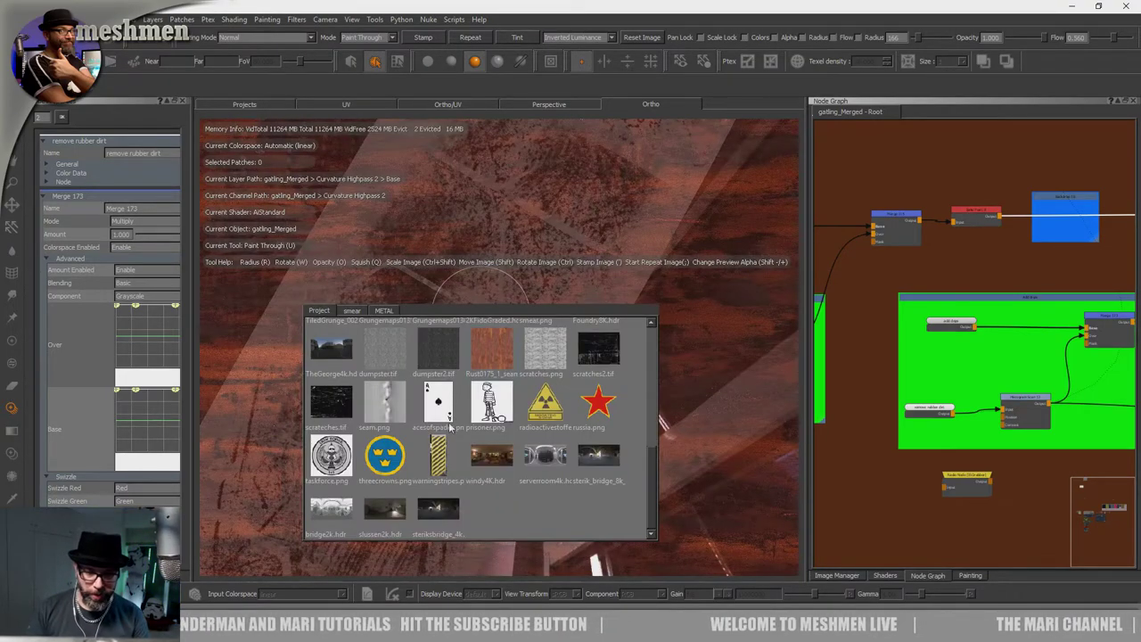
pyautogui.scroll(5, 653, 461)
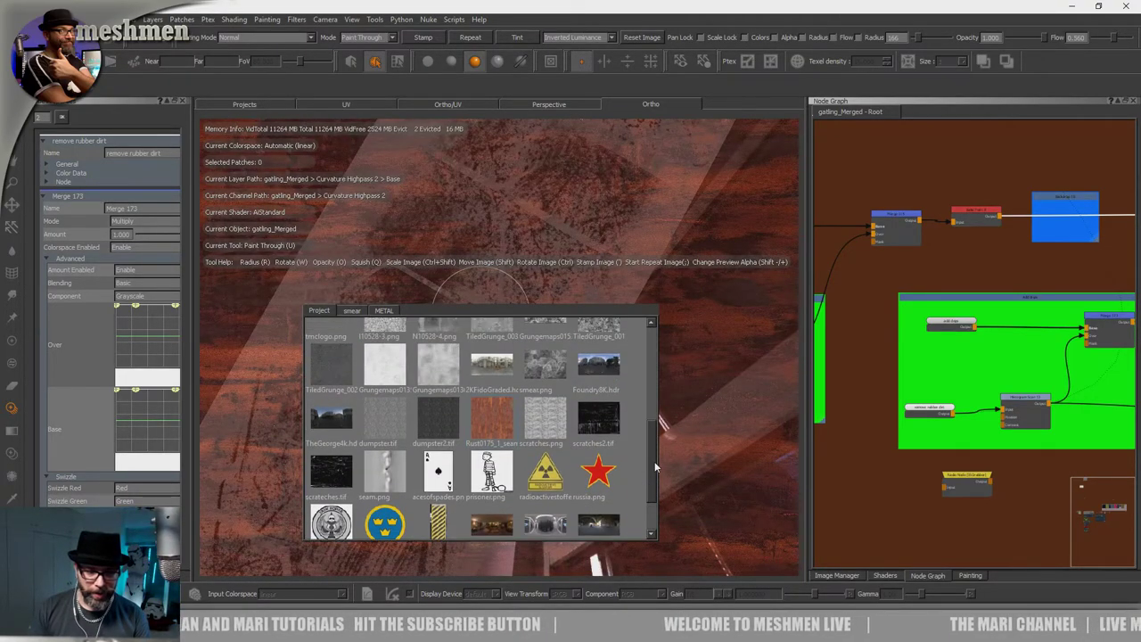
pyautogui.click(383, 310)
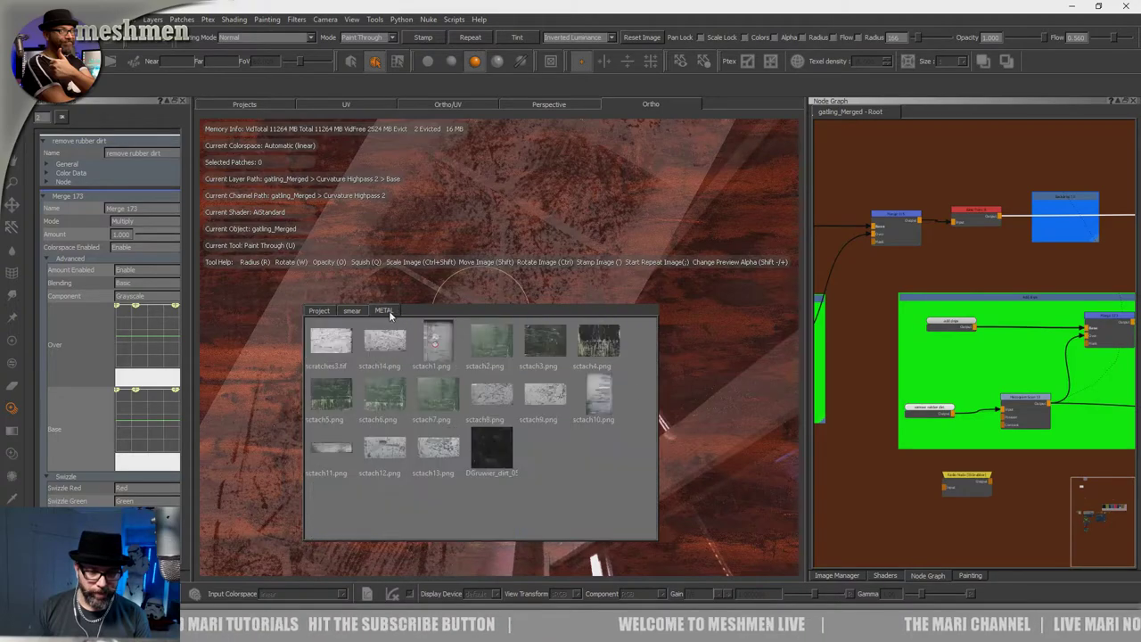
pyautogui.click(353, 310)
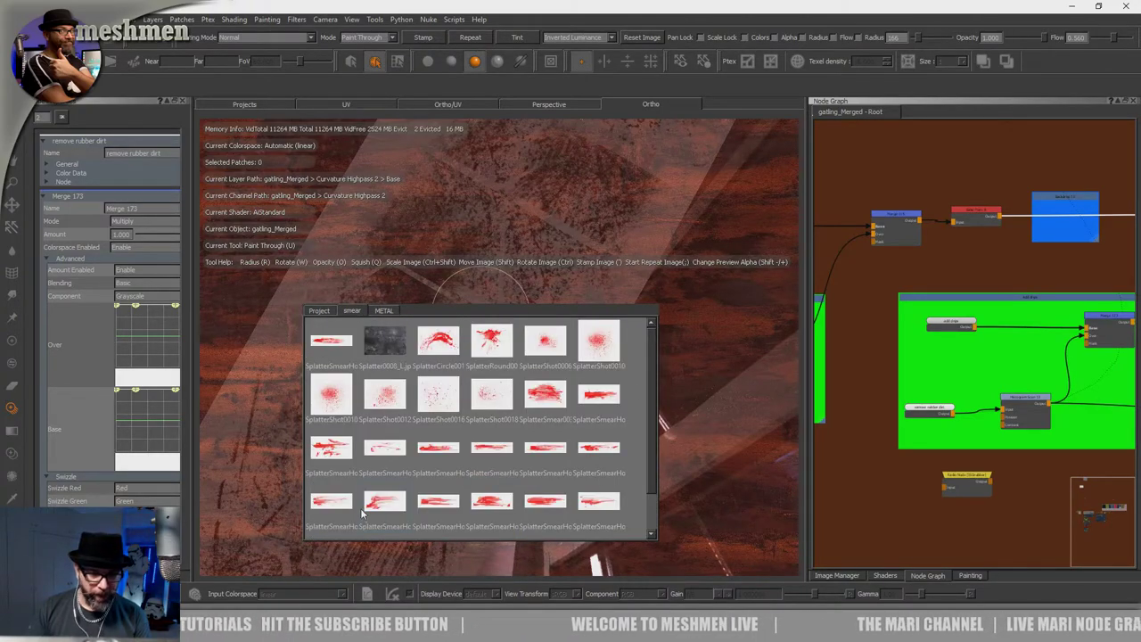
pyautogui.moveTo(333, 504); pyautogui.dragTo(454, 250)
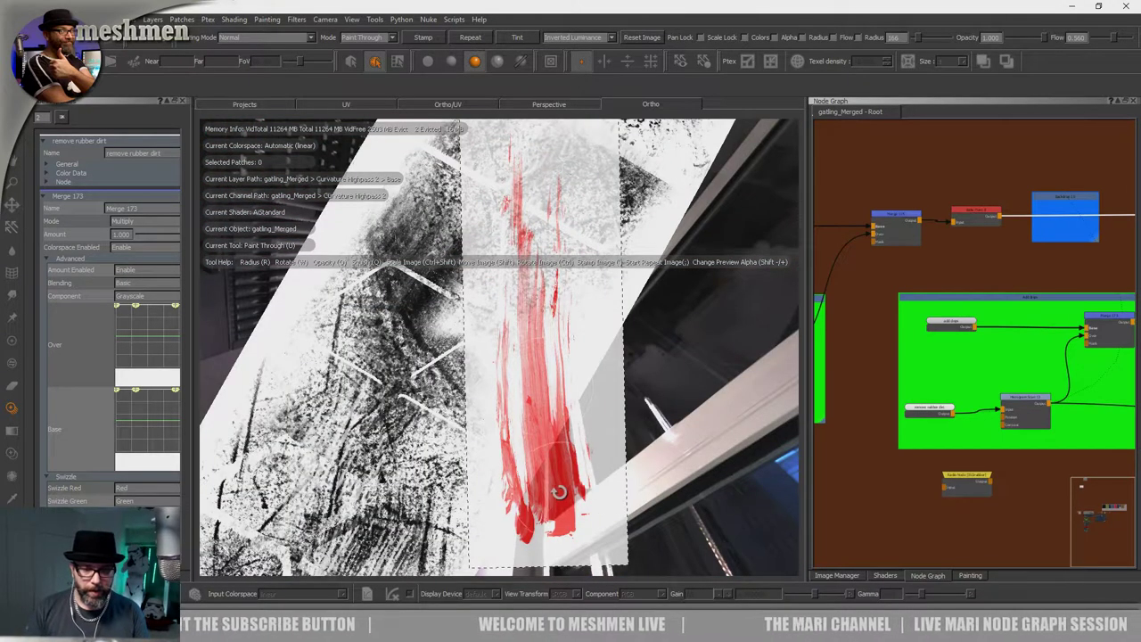
# Rotate the smear image to the tyre's diagonal, enlarge it and position it over the tread.
pyautogui.moveTo(555, 479)
pyautogui.keyDown('ctrl'); pyautogui.mouseDown()
pyautogui.moveTo(497, 482)
pyautogui.moveTo(545, 428)
pyautogui.moveTo(410, 423)
pyautogui.moveTo(336, 449)
pyautogui.moveTo(451, 372)
pyautogui.moveTo(446, 389)
pyautogui.mouseUp(); pyautogui.keyUp('ctrl')
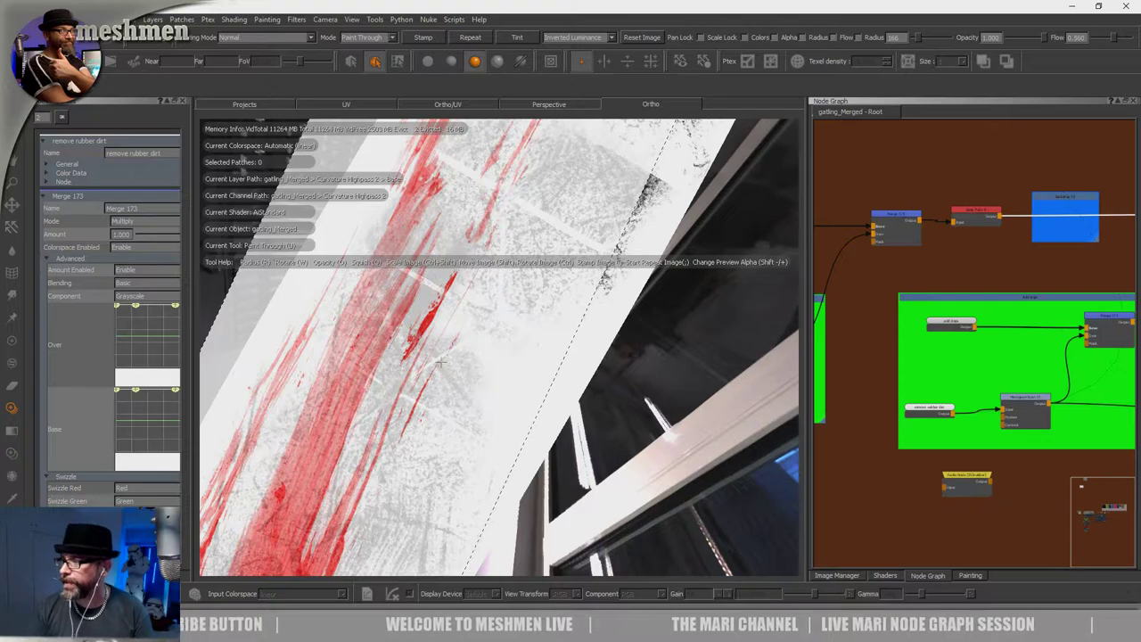
pyautogui.keyDown('alt'); pyautogui.moveTo(451, 381); pyautogui.dragTo(433, 388, button='right'); pyautogui.keyUp('alt')
pyautogui.keyDown('shift'); pyautogui.moveTo(434, 379); pyautogui.dragTo(422, 343); pyautogui.keyUp('shift')
pyautogui.moveTo(423, 303); pyautogui.dragTo(414, 330)
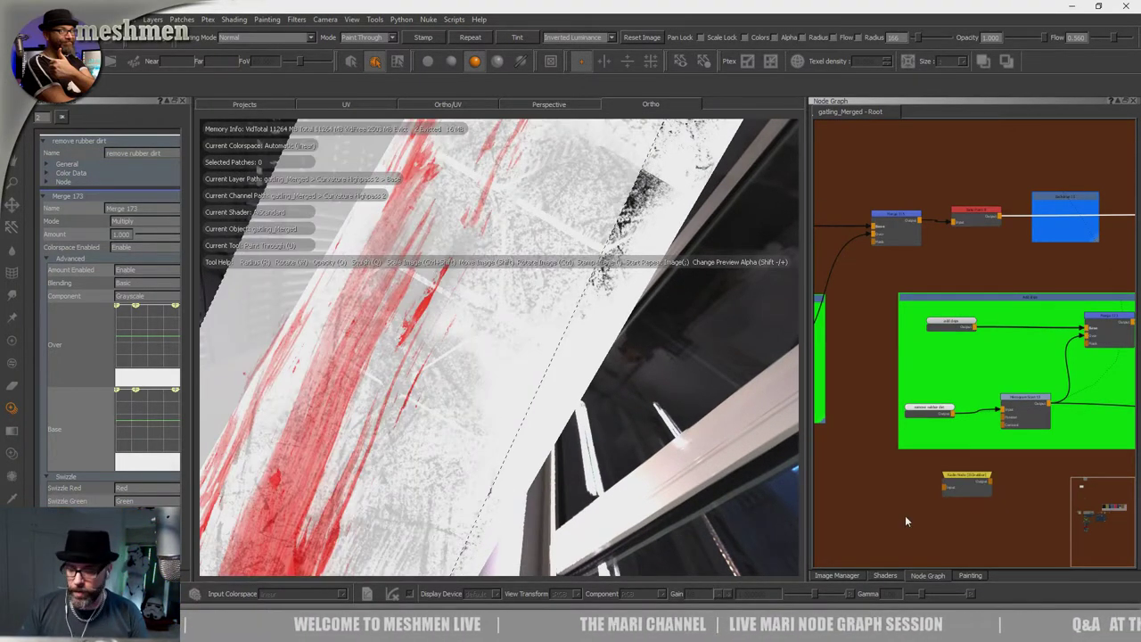
# Enable the painter's Source Grade so the smear image is desaturated and contrasted, and expand the Paint Buffer settings.
pyautogui.click(969, 574)
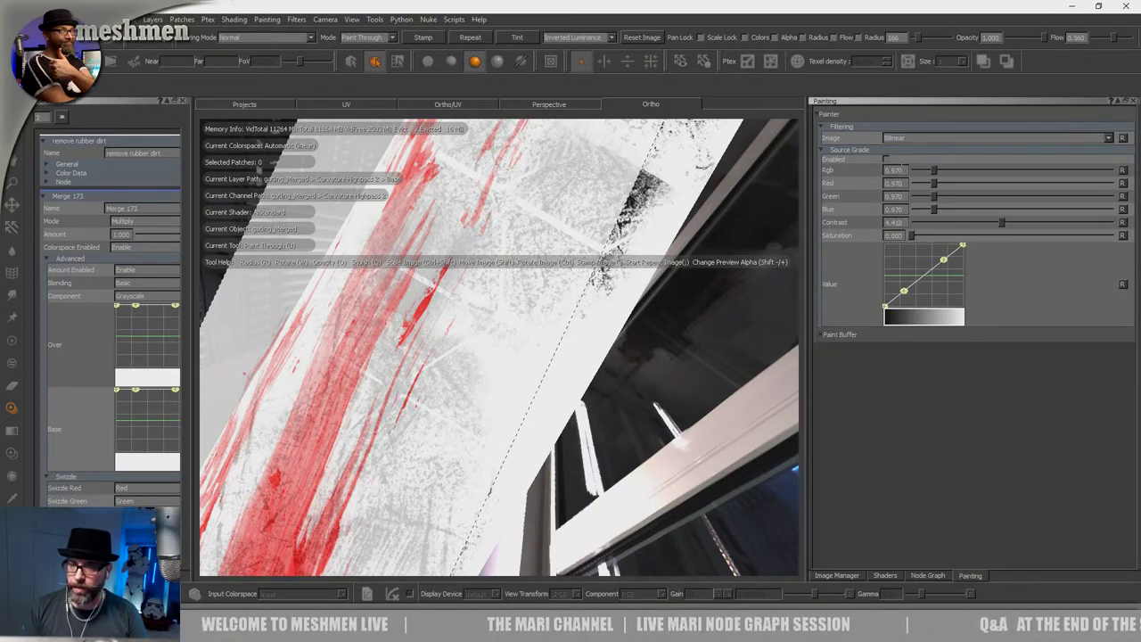
pyautogui.click(886, 150)
pyautogui.click(889, 161)
pyautogui.click(860, 151)
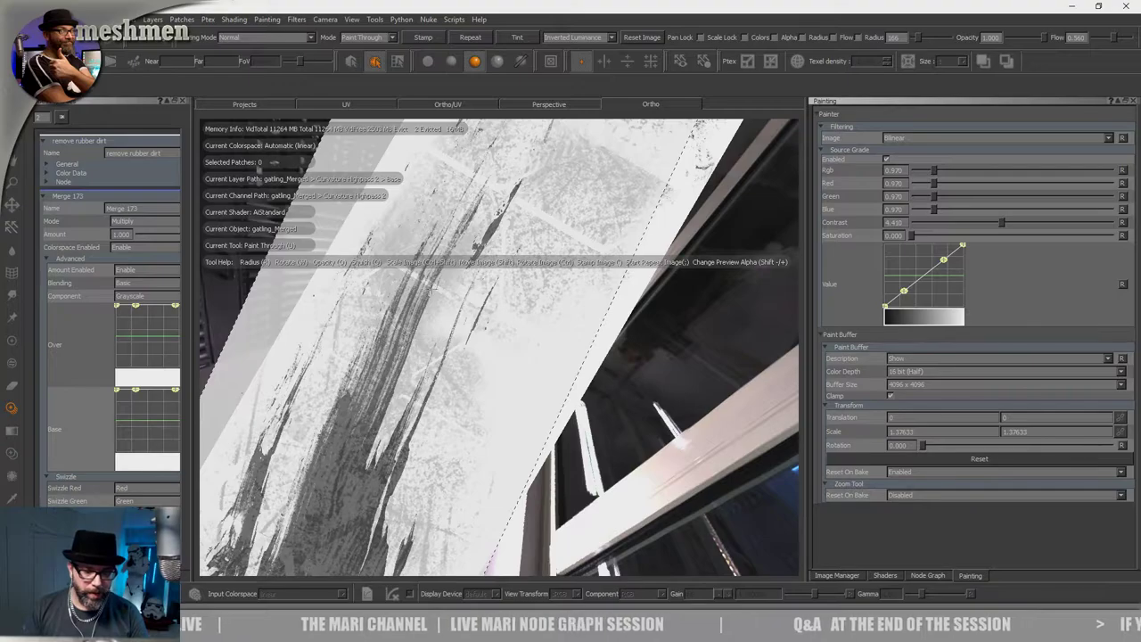
# Reorient the tyre and shift the graded smear image across to cover the tread.
pyautogui.moveTo(429, 291)
pyautogui.keyDown('alt'); pyautogui.mouseDown()
pyautogui.moveTo(419, 334)
pyautogui.moveTo(476, 366)
pyautogui.mouseUp(); pyautogui.keyUp('alt')
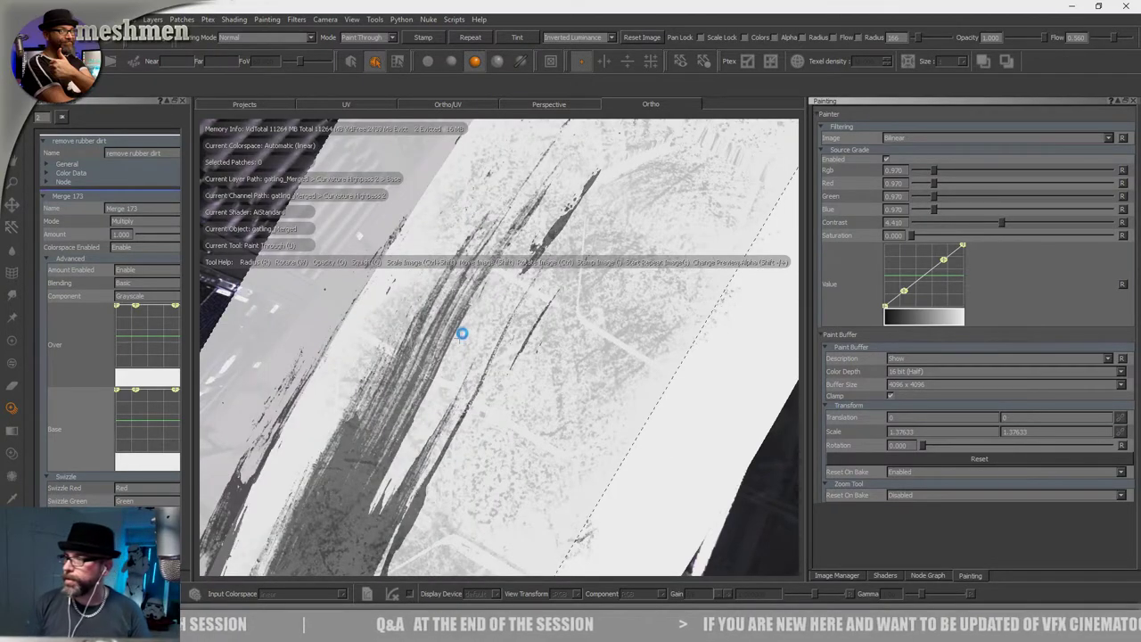
pyautogui.keyDown('alt'); pyautogui.moveTo(459, 337); pyautogui.dragTo(423, 303); pyautogui.keyUp('alt')
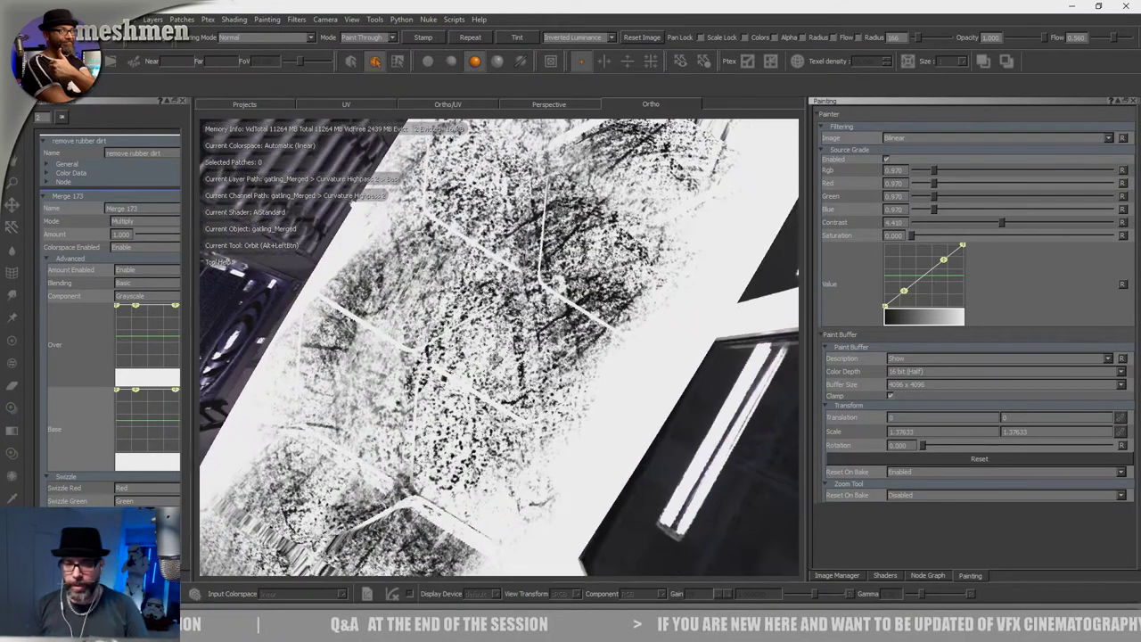
pyautogui.keyDown('shift'); pyautogui.moveTo(493, 339); pyautogui.dragTo(592, 382); pyautogui.keyUp('shift')
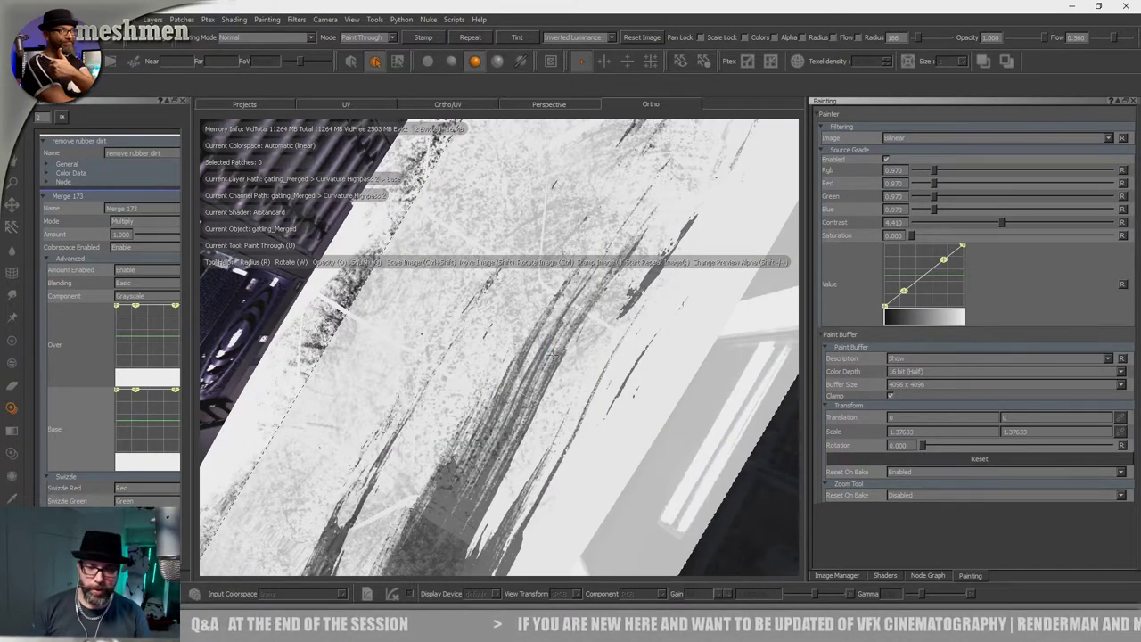
pyautogui.keyDown('alt'); pyautogui.moveTo(615, 352); pyautogui.dragTo(592, 352, button='right'); pyautogui.keyUp('alt')
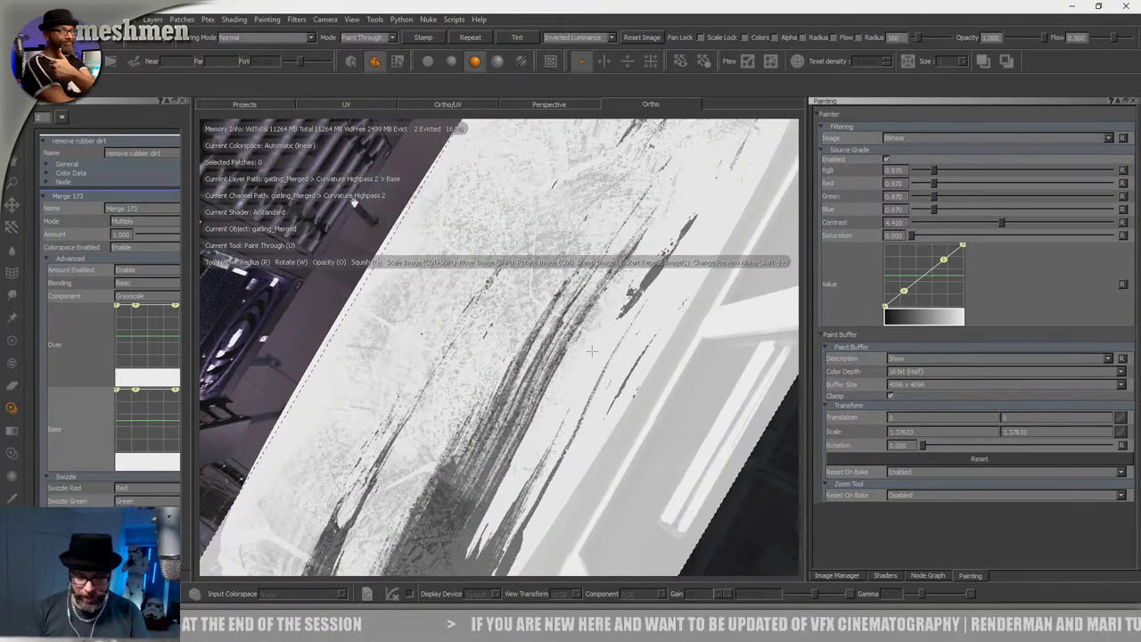
# Switch to the Paint tool and examine the dirt mask over the whole tyre without the image overlay.
pyautogui.press('p')
pyautogui.keyDown('alt'); pyautogui.moveTo(591, 351); pyautogui.dragTo(545, 355); pyautogui.keyUp('alt')
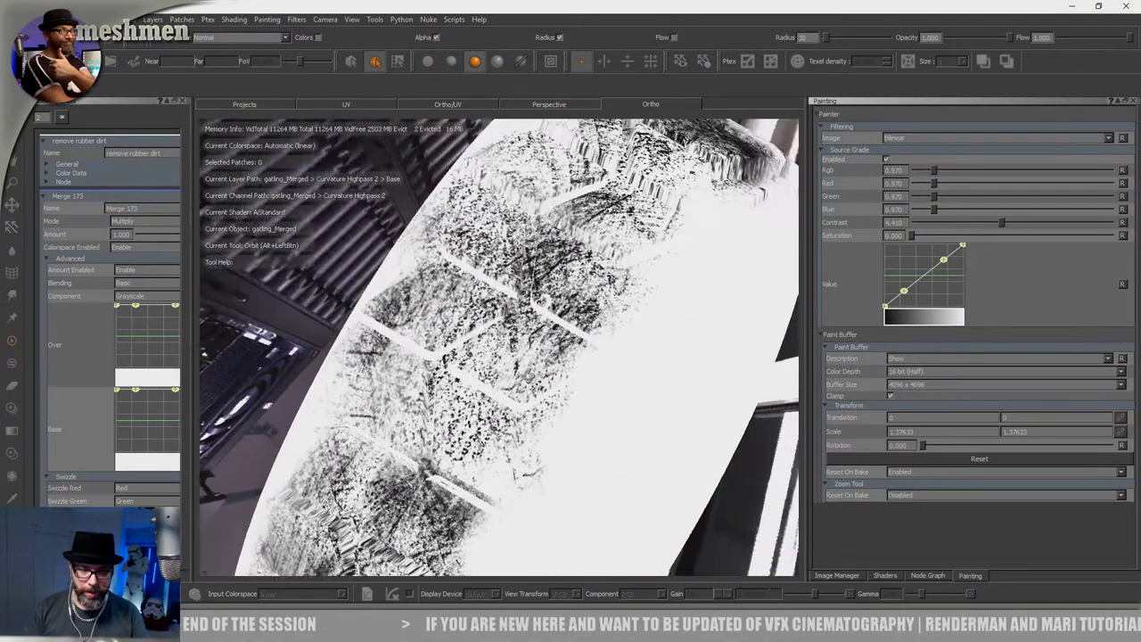
pyautogui.keyDown('alt'); pyautogui.moveTo(545, 355); pyautogui.dragTo(508, 357, button='right'); pyautogui.keyUp('alt')
pyautogui.keyDown('alt'); pyautogui.moveTo(508, 356); pyautogui.dragTo(526, 348); pyautogui.keyUp('alt')
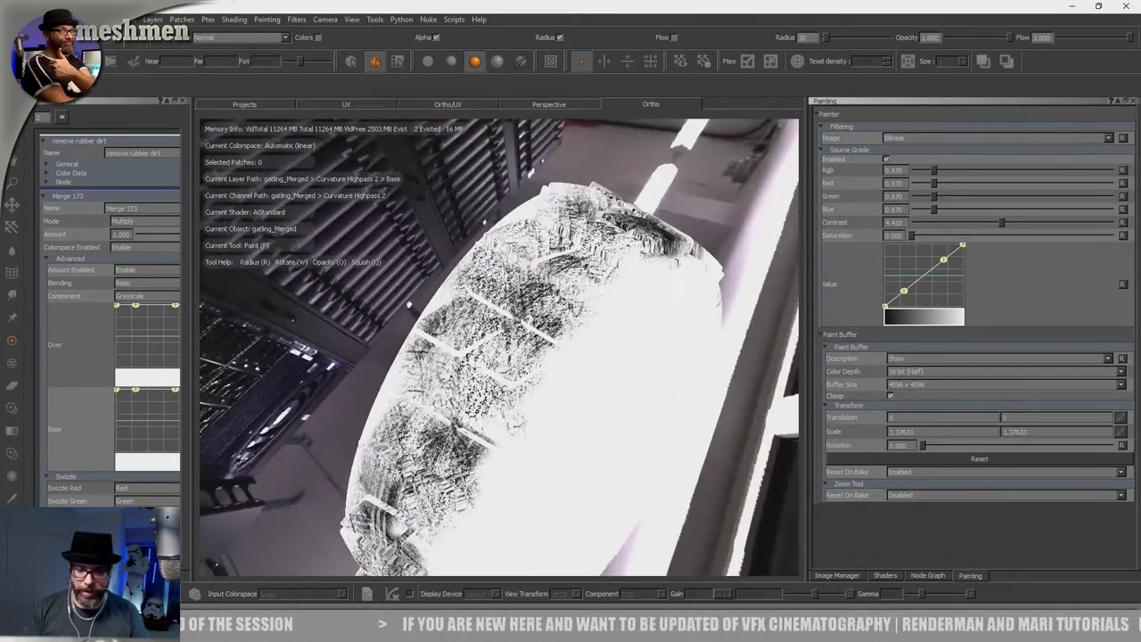
# Start a new 2048 x 2048 paint node in an empty area of the node graph with 16bit (Half) depth.
pyautogui.click(927, 576)
pyautogui.scroll(-3, 916, 491)
pyautogui.moveTo(937, 181); pyautogui.dragTo(934, 339, button='middle')
pyautogui.press('p')
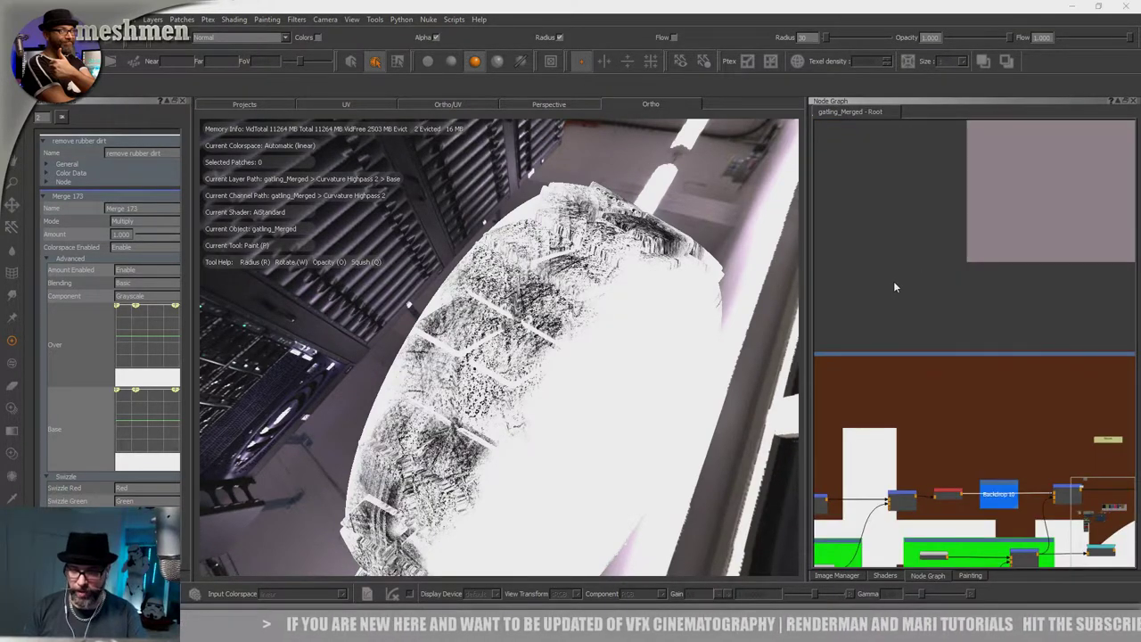
pyautogui.click(556, 255)
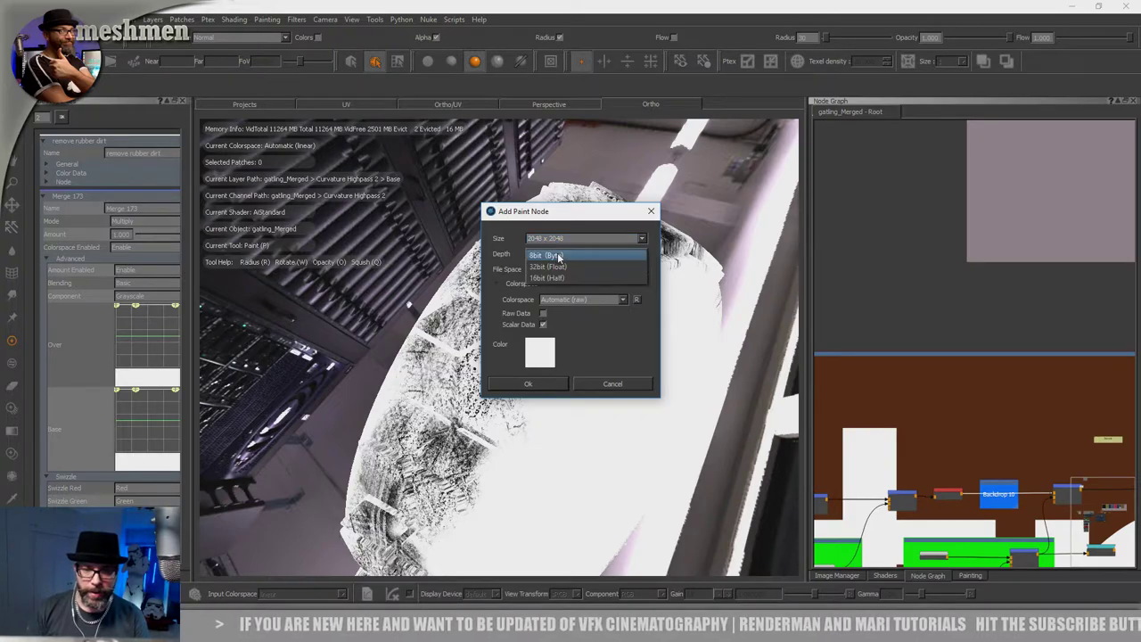
pyautogui.click(549, 278)
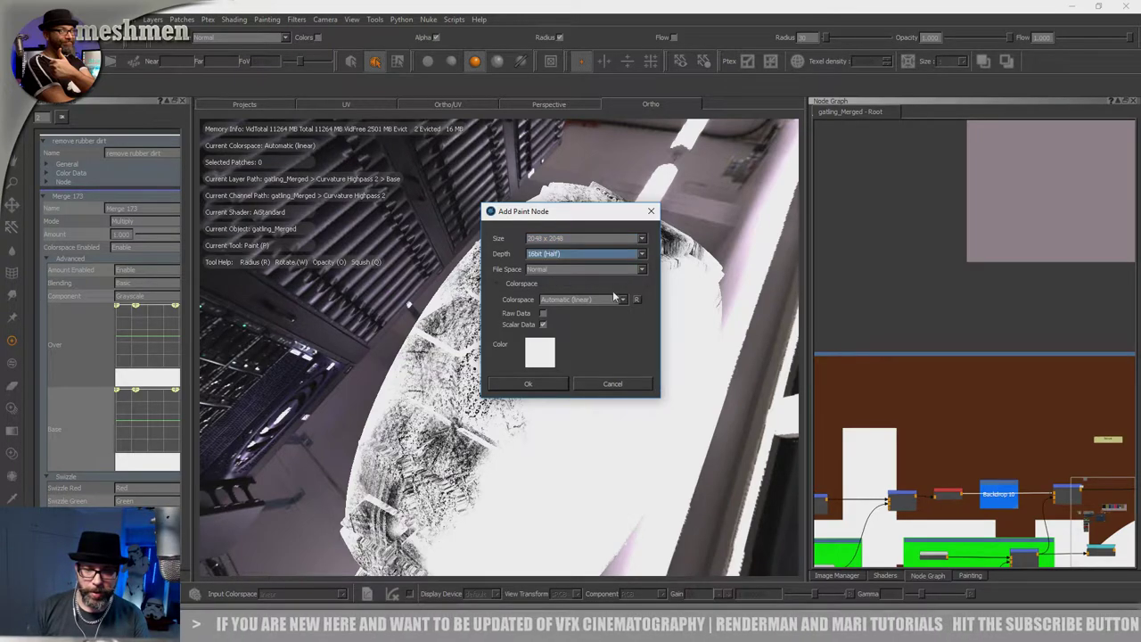
pyautogui.click(560, 255)
pyautogui.click(558, 257)
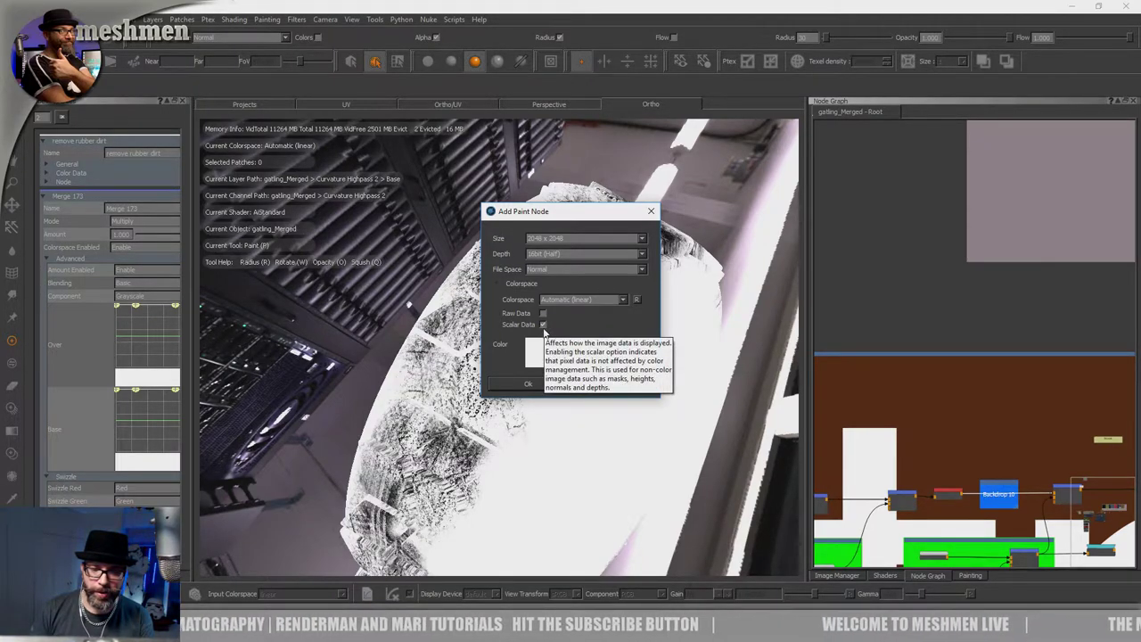
# Toggle Scalar Data off and back on, and create the paint node.
pyautogui.click(543, 325)
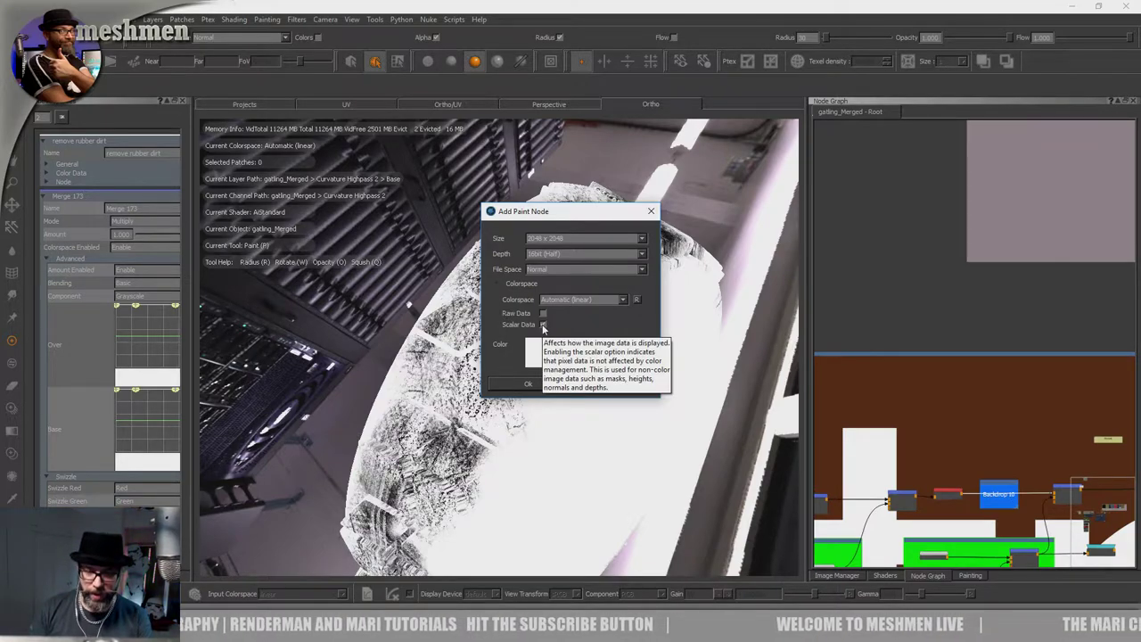
pyautogui.click(543, 326)
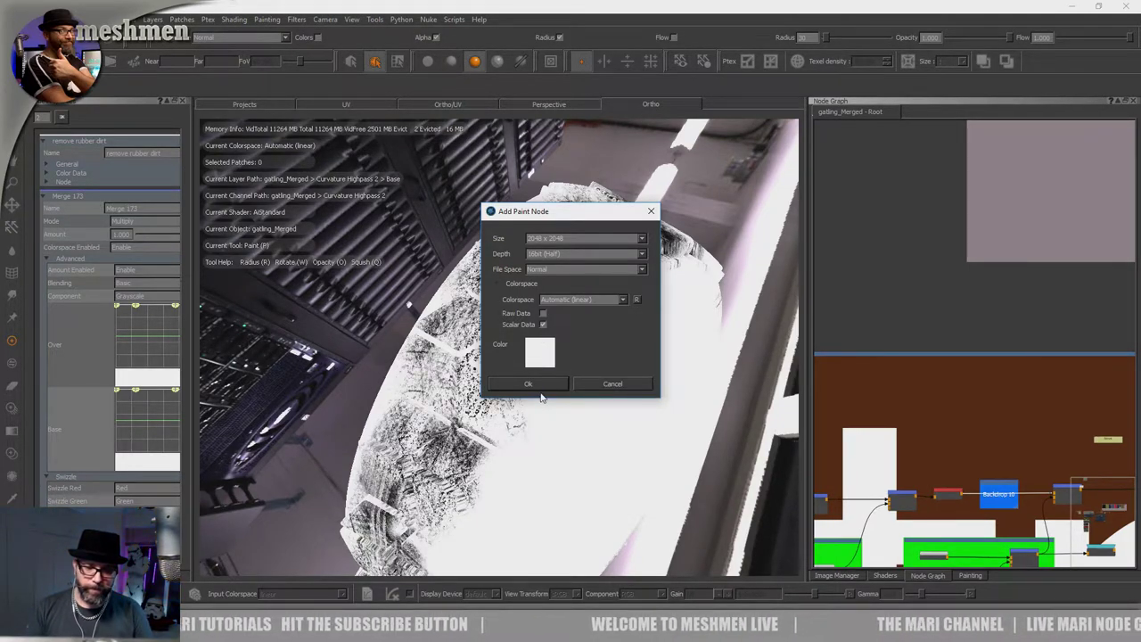
pyautogui.click(535, 384)
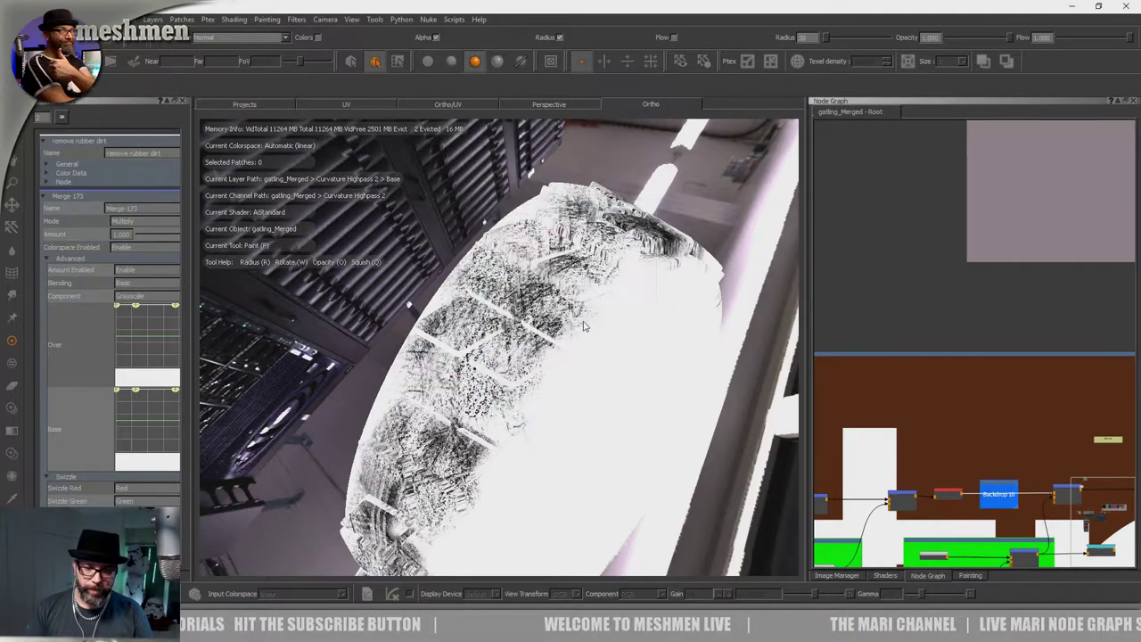
# Remove the newly added paint node from the node graph.
pyautogui.scroll(4, 914, 299)
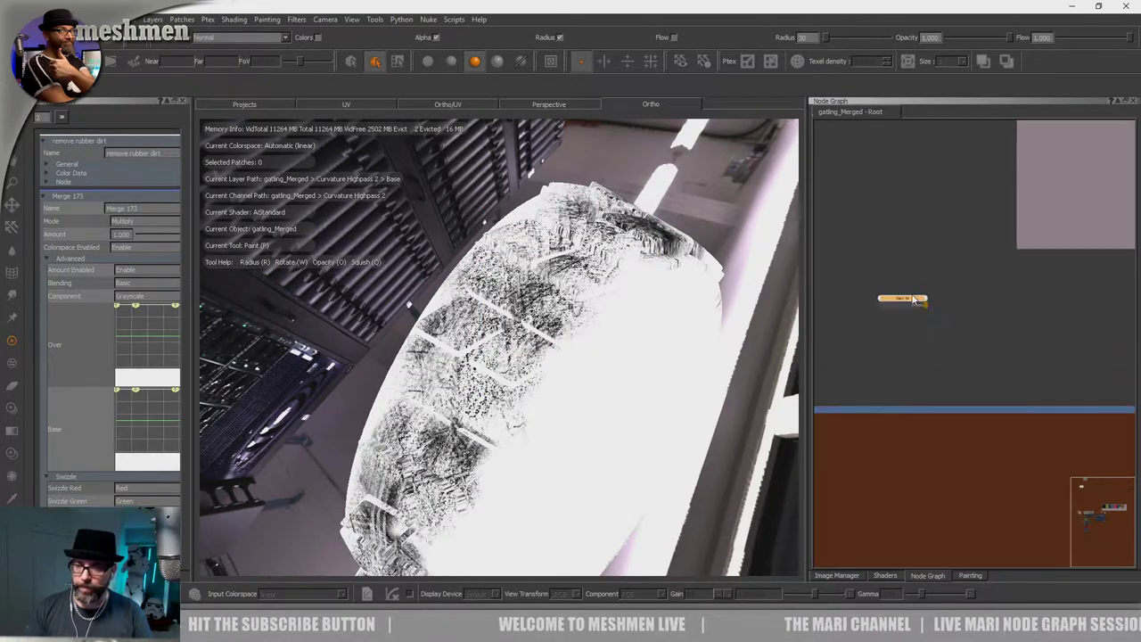
pyautogui.hotkey('ctrl', 'x')
pyautogui.scroll(-5, 927, 308)
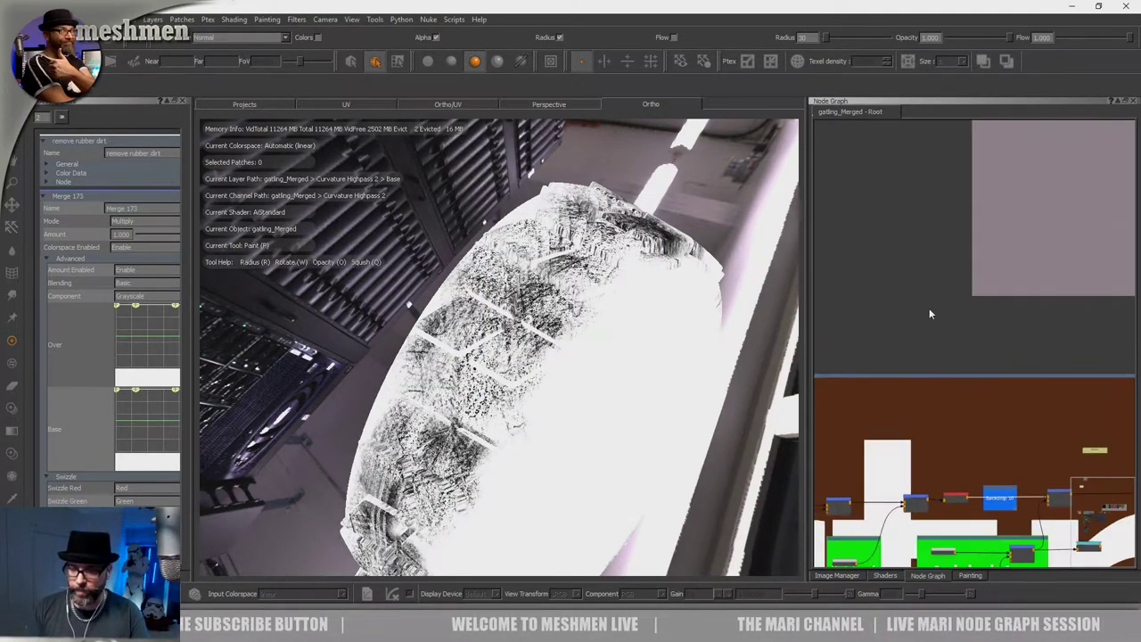
# Find the Add drips backdrop in the node graph and open its remove rubber dirt paint node.
pyautogui.moveTo(898, 441); pyautogui.dragTo(969, 320, button='middle')
pyautogui.scroll(3, 958, 325)
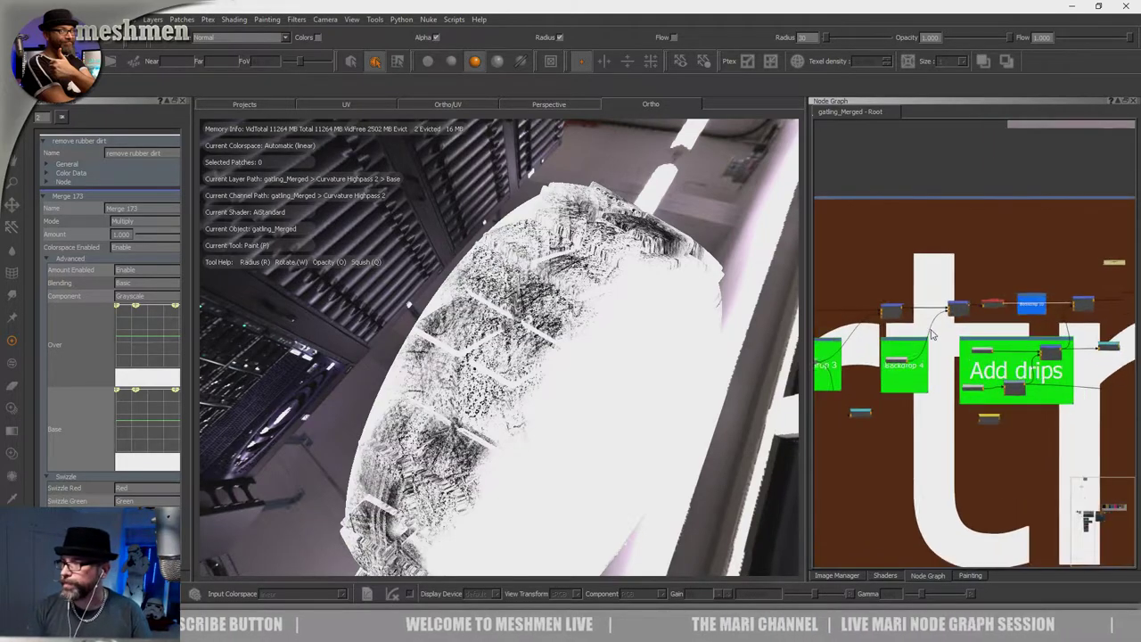
pyautogui.scroll(3, 987, 402)
pyautogui.doubleClick(988, 401)
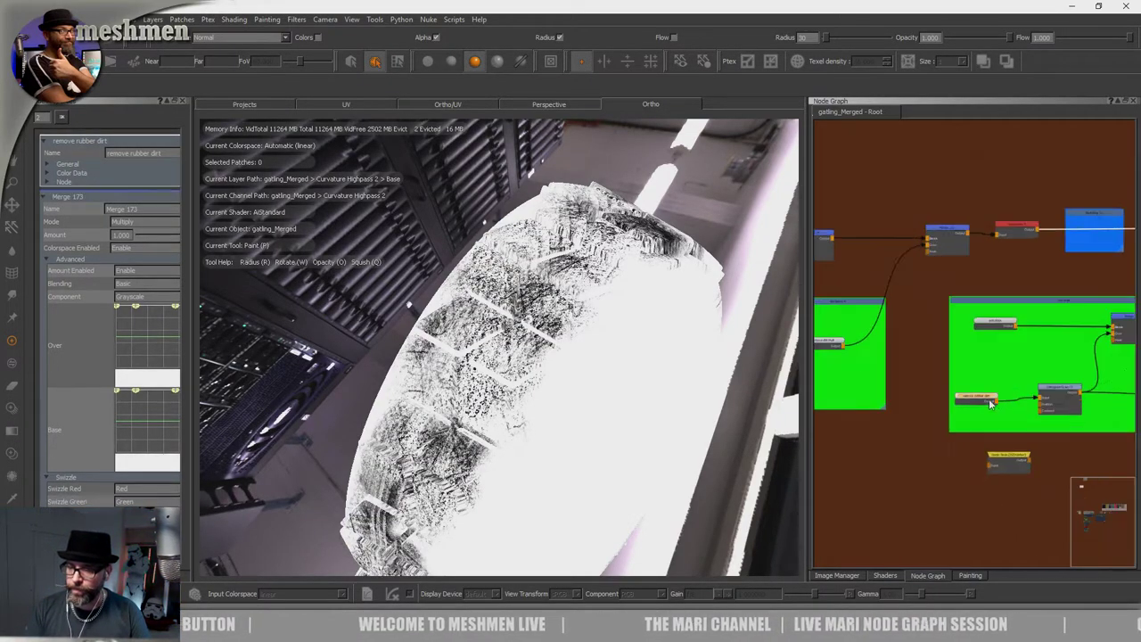
# Paint the smear image onto the wheel tread's dirt mask with Paint Through and a basic brush.
pyautogui.keyDown('alt'); pyautogui.moveTo(657, 361); pyautogui.dragTo(533, 402); pyautogui.keyUp('alt')
pyautogui.keyDown('alt'); pyautogui.moveTo(533, 401); pyautogui.dragTo(627, 394, button='right'); pyautogui.keyUp('alt')
pyautogui.keyDown('alt'); pyautogui.moveTo(627, 395); pyautogui.dragTo(616, 400, button='middle'); pyautogui.keyUp('alt')
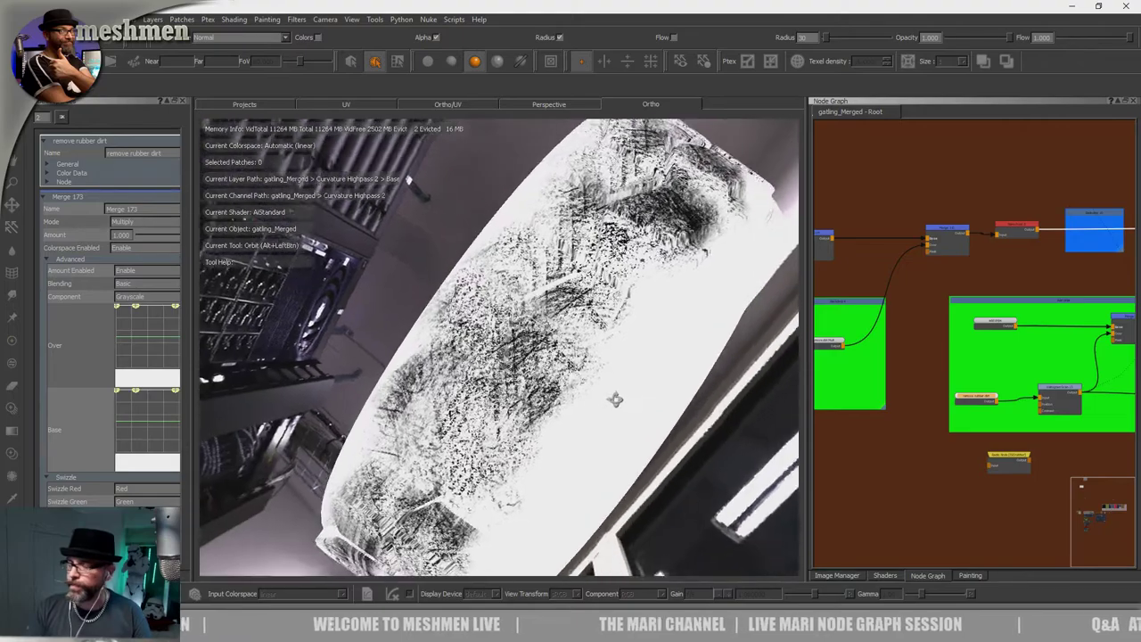
pyautogui.keyDown('alt'); pyautogui.moveTo(616, 400); pyautogui.dragTo(571, 464); pyautogui.keyUp('alt')
pyautogui.keyDown('alt'); pyautogui.moveTo(371, 333); pyautogui.dragTo(352, 161); pyautogui.keyUp('alt')
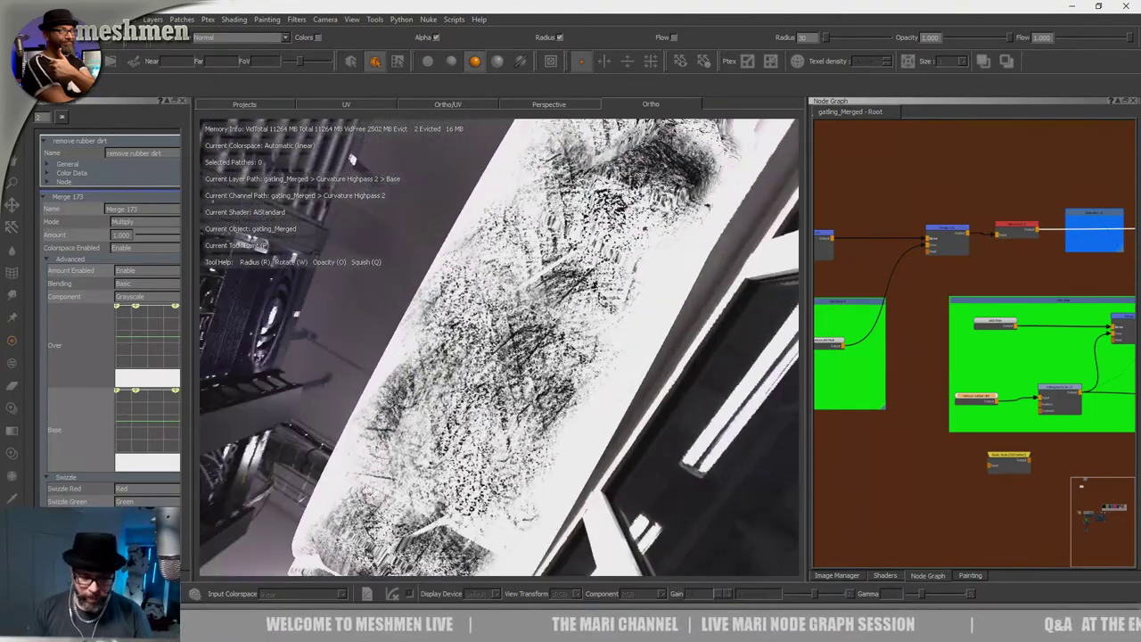
pyautogui.press('u')
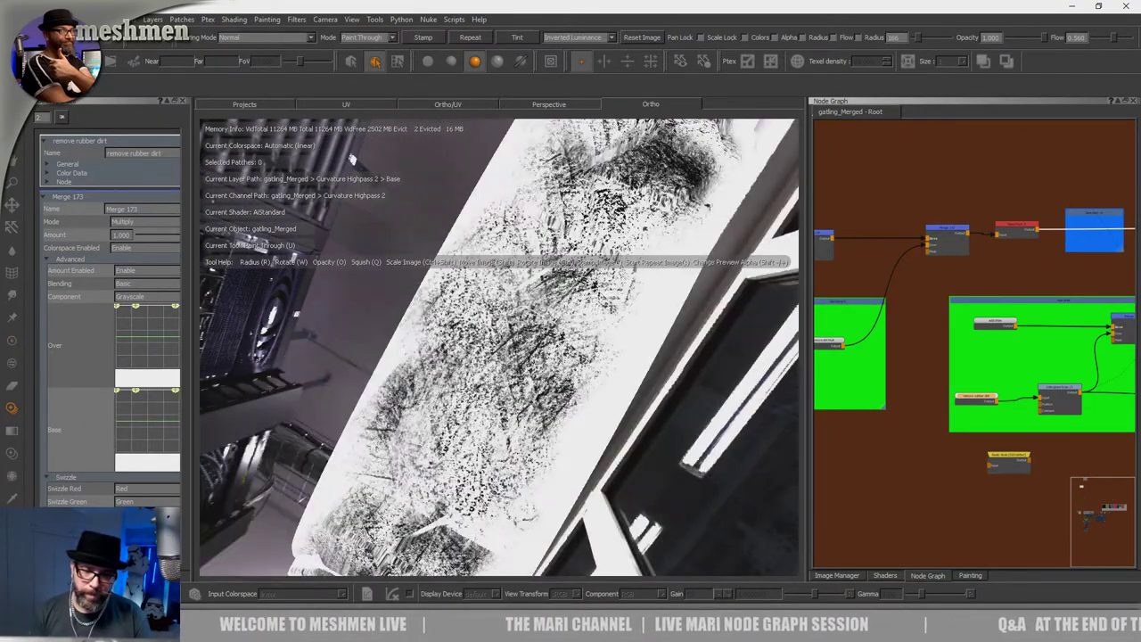
pyautogui.press('k')
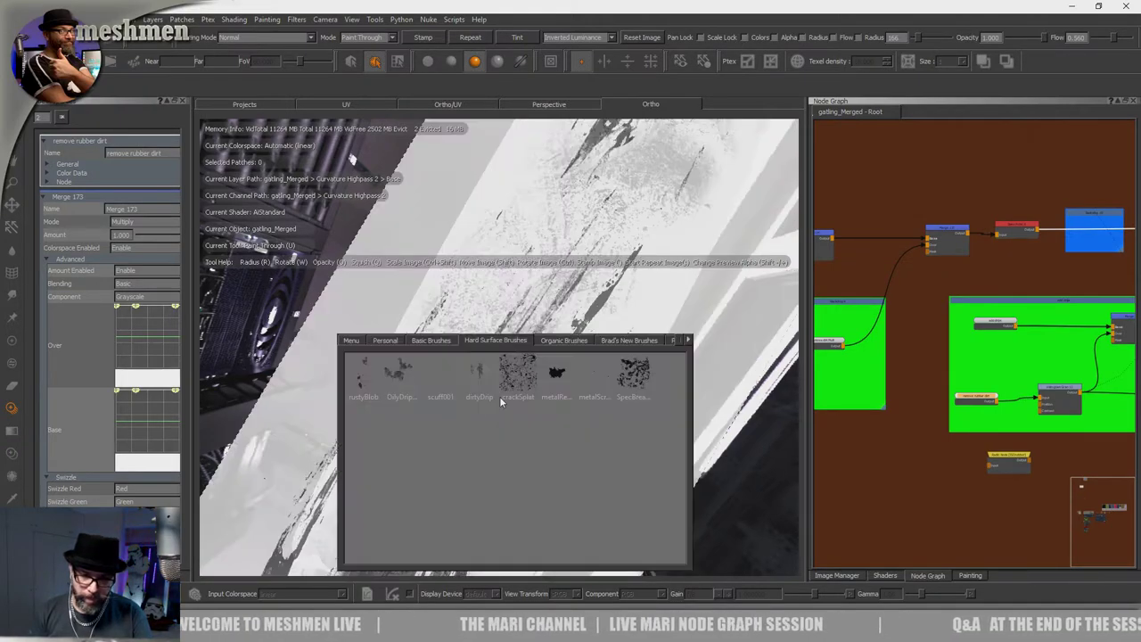
pyautogui.click(437, 341)
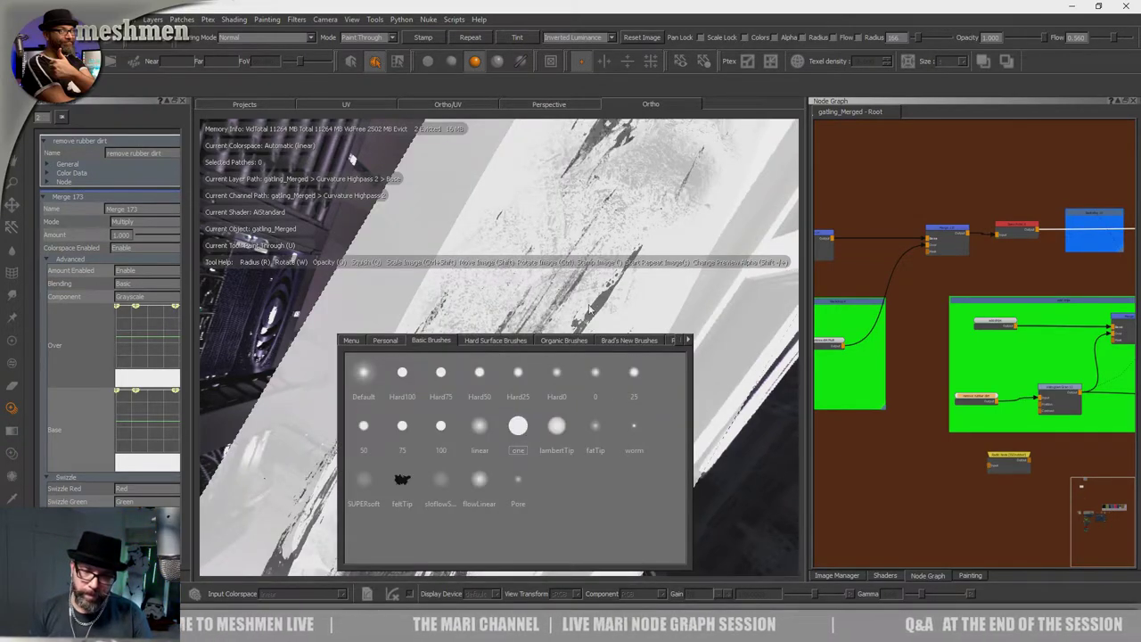
pyautogui.moveTo(446, 436); pyautogui.dragTo(421, 469)
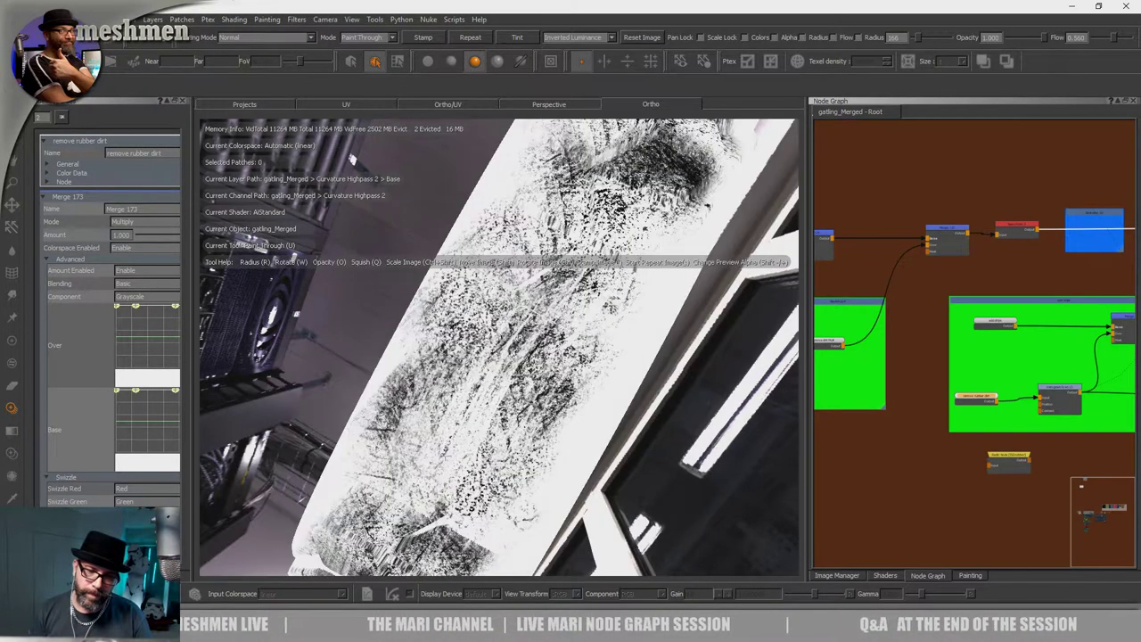
pyautogui.moveTo(516, 403); pyautogui.dragTo(529, 386)
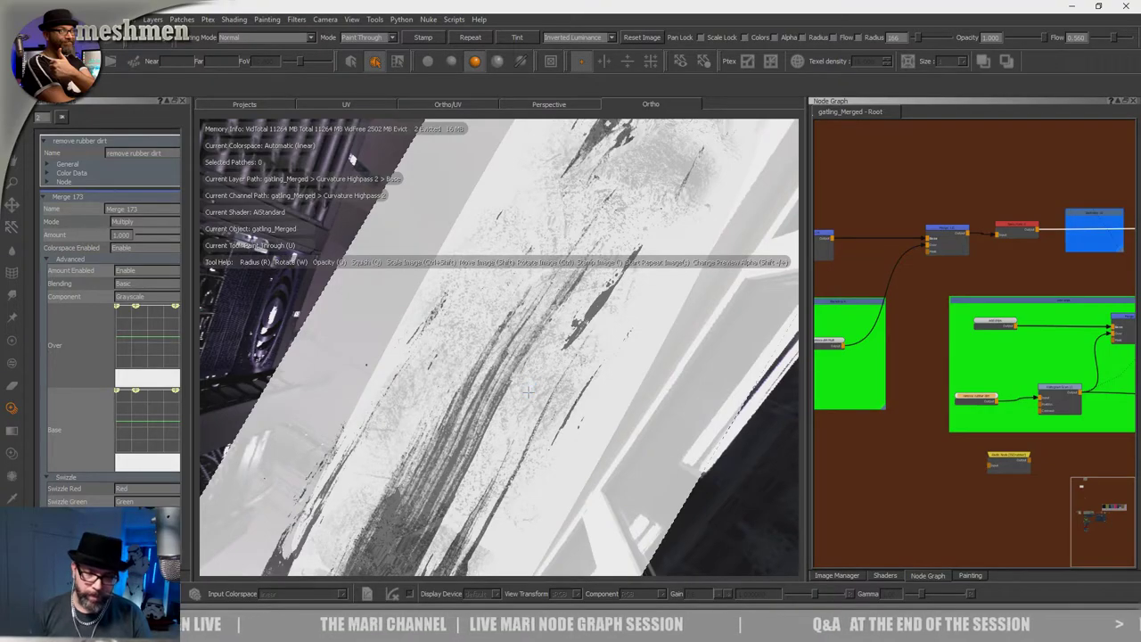
# Reposition the smear image over another section of the tread and paint more streaks through it.
pyautogui.keyDown('alt'); pyautogui.moveTo(529, 392); pyautogui.dragTo(485, 508, button='middle'); pyautogui.keyUp('alt')
pyautogui.moveTo(485, 508)
pyautogui.keyDown('alt'); pyautogui.mouseDown()
pyautogui.moveTo(521, 426)
pyautogui.moveTo(568, 428)
pyautogui.moveTo(594, 402)
pyautogui.moveTo(535, 367)
pyautogui.moveTo(533, 349)
pyautogui.moveTo(580, 425)
pyautogui.moveTo(631, 451)
pyautogui.mouseUp(); pyautogui.keyUp('alt')
pyautogui.moveTo(581, 344)
pyautogui.keyDown('shift'); pyautogui.mouseDown()
pyautogui.moveTo(543, 239)
pyautogui.moveTo(567, 317)
pyautogui.moveTo(526, 367)
pyautogui.moveTo(664, 379)
pyautogui.mouseUp(); pyautogui.keyUp('shift')
pyautogui.moveTo(593, 312); pyautogui.dragTo(584, 357)
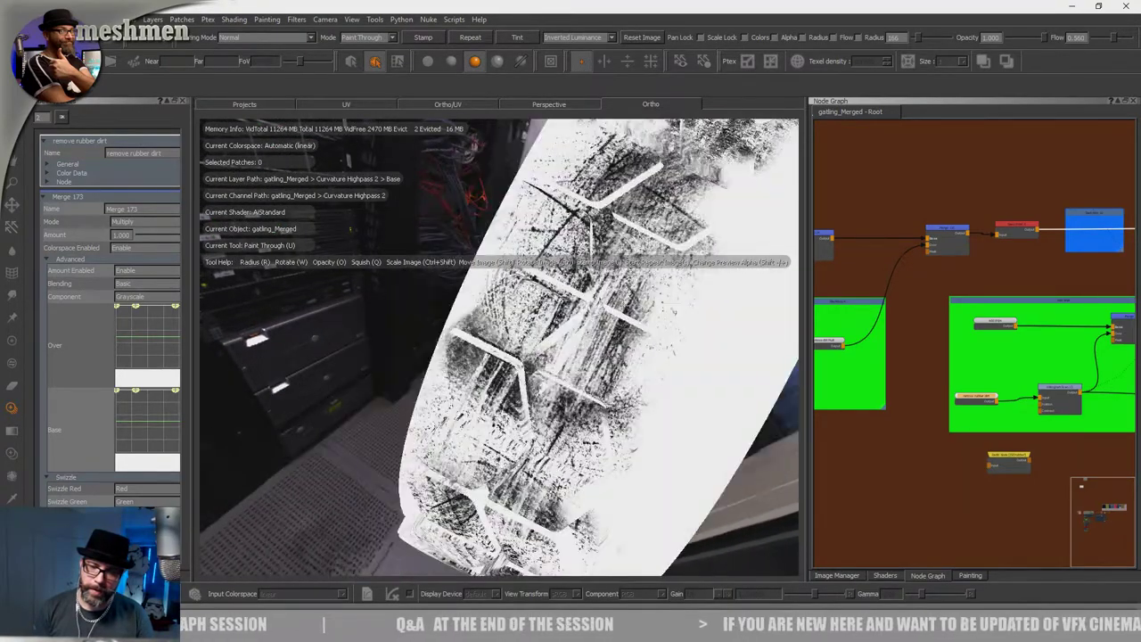
pyautogui.moveTo(608, 290); pyautogui.dragTo(584, 358)
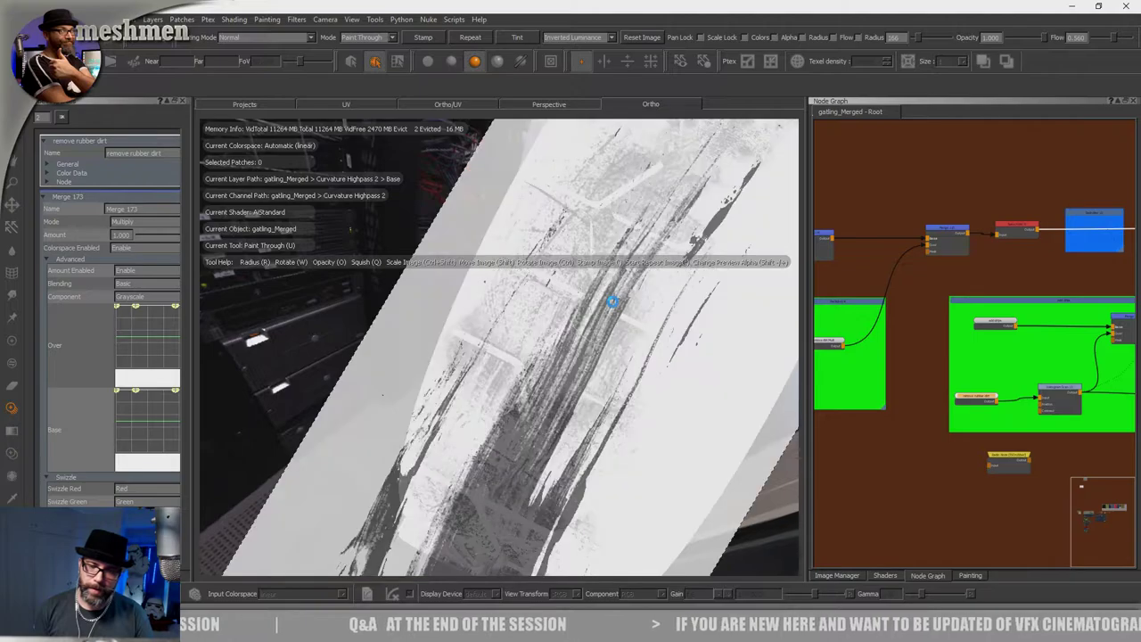
# Open the Screen-mode Merge 117 node above the Add drips backdrop and widen the node properties area.
pyautogui.keyDown('alt'); pyautogui.moveTo(668, 249); pyautogui.dragTo(592, 342); pyautogui.keyUp('alt')
pyautogui.scroll(-4, 949, 380)
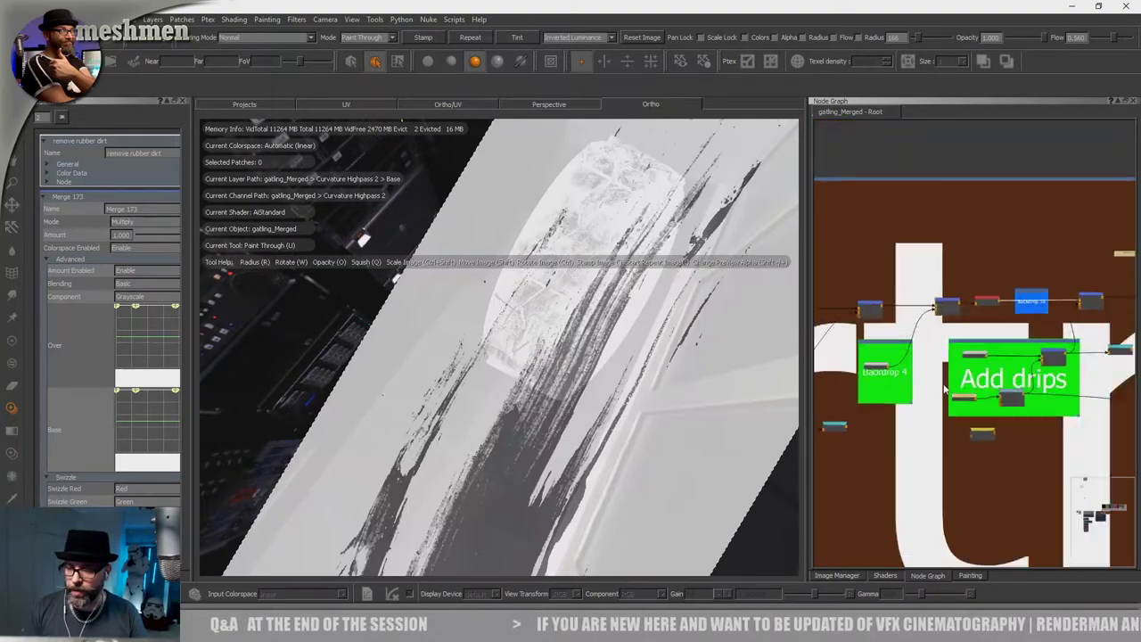
pyautogui.moveTo(1041, 332); pyautogui.dragTo(1001, 333, button='middle')
pyautogui.scroll(2, 996, 340)
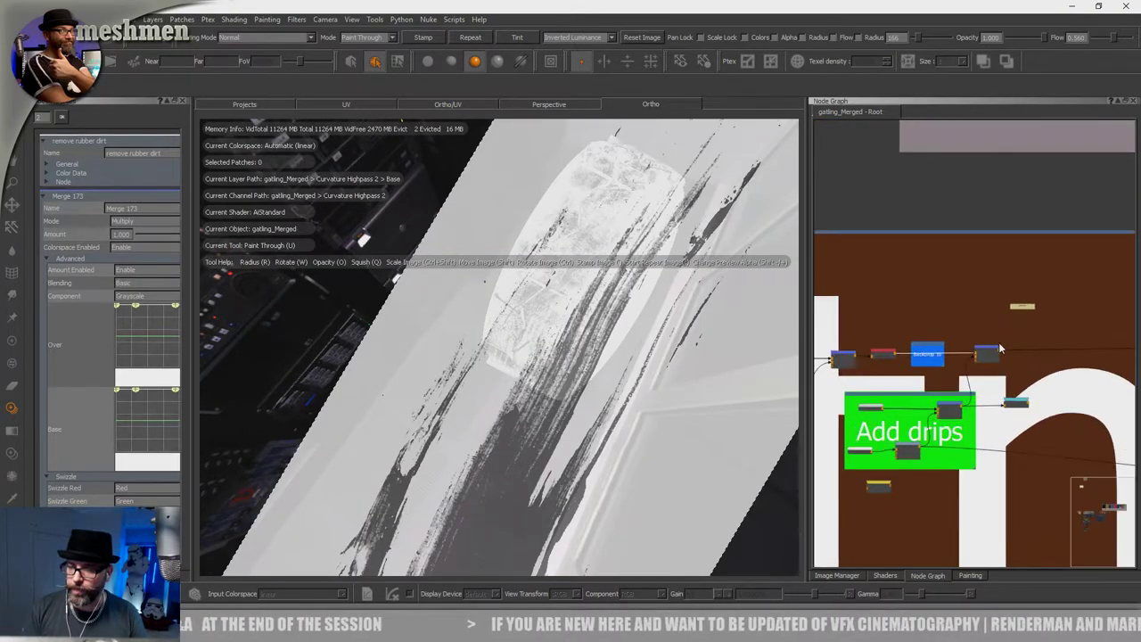
pyautogui.keyDown('alt'); pyautogui.moveTo(543, 357); pyautogui.dragTo(508, 326); pyautogui.keyUp('alt')
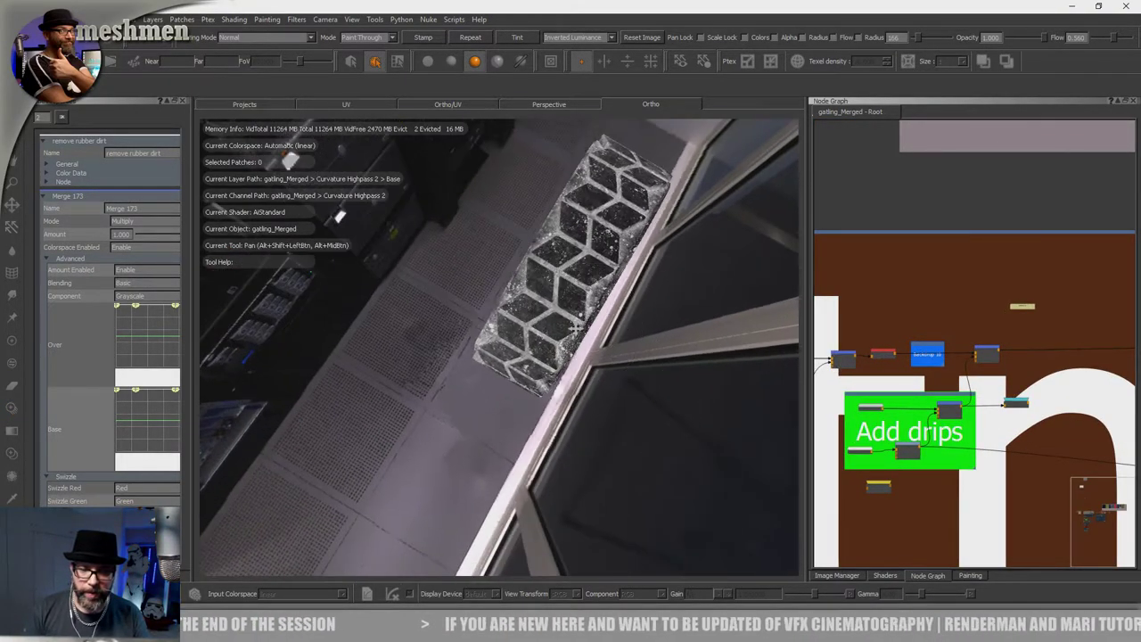
pyautogui.keyDown('alt'); pyautogui.moveTo(508, 325); pyautogui.dragTo(588, 316, button='right'); pyautogui.keyUp('alt')
pyautogui.keyDown('alt'); pyautogui.moveTo(588, 316); pyautogui.dragTo(627, 338); pyautogui.keyUp('alt')
pyautogui.keyDown('alt'); pyautogui.moveTo(627, 338); pyautogui.dragTo(591, 367, button='middle'); pyautogui.keyUp('alt')
pyautogui.keyDown('alt'); pyautogui.moveTo(592, 368); pyautogui.dragTo(637, 361, button='right'); pyautogui.keyUp('alt')
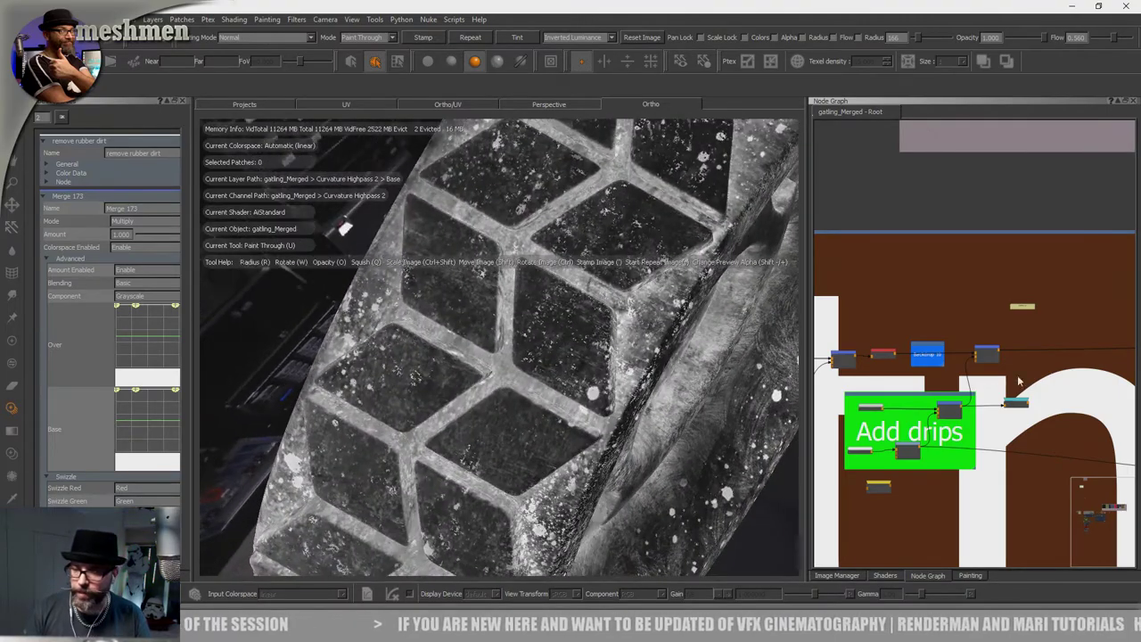
pyautogui.doubleClick(987, 353)
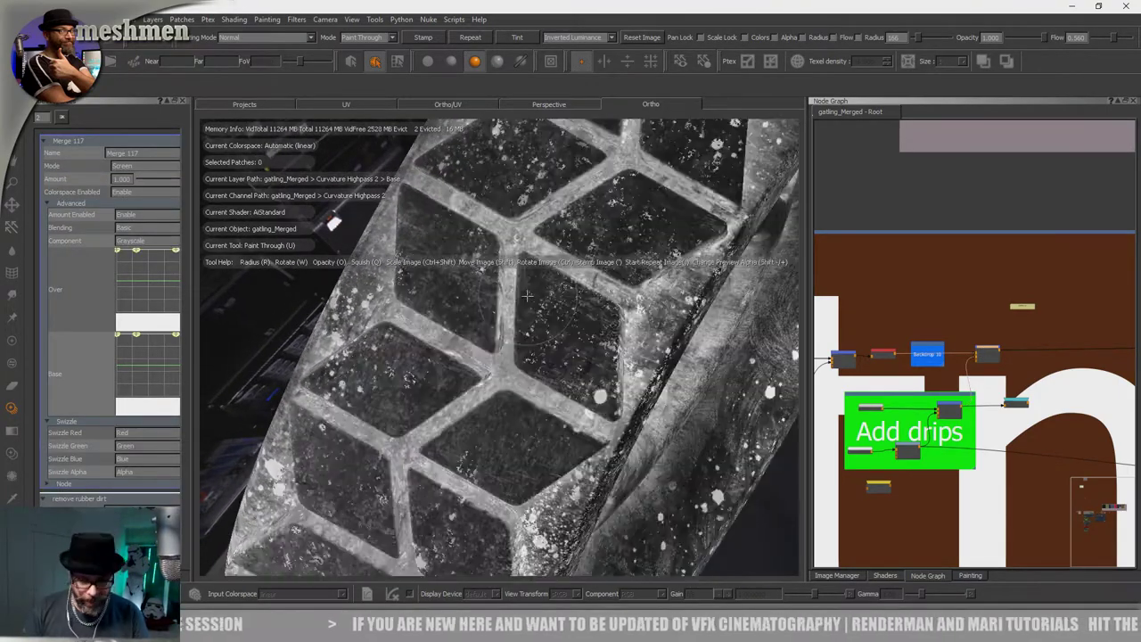
pyautogui.press('p')
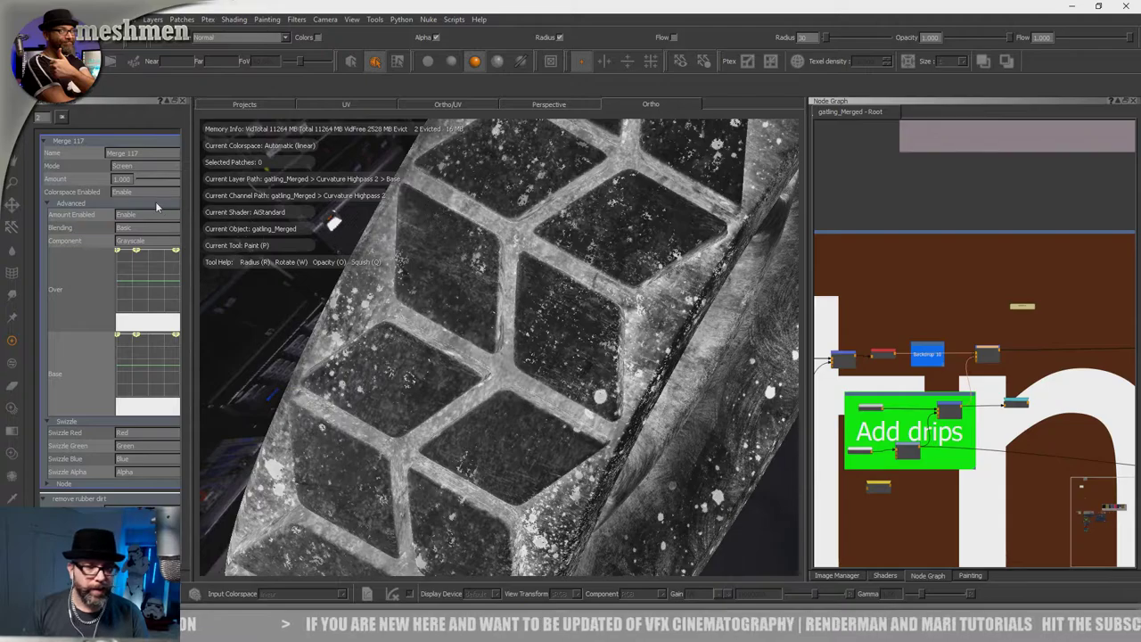
pyautogui.moveTo(191, 217); pyautogui.dragTo(319, 214)
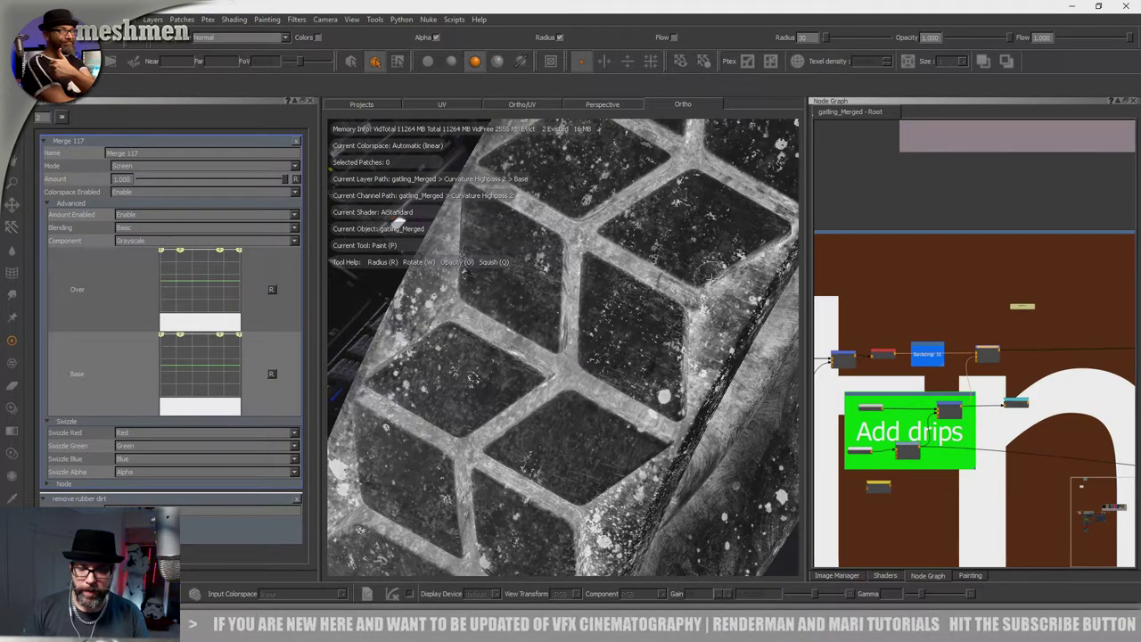
# Select the wheel's two patches.
pyautogui.keyDown('alt'); pyautogui.moveTo(710, 279); pyautogui.dragTo(631, 282, button='right'); pyautogui.keyUp('alt')
pyautogui.keyDown('alt'); pyautogui.moveTo(631, 281); pyautogui.dragTo(535, 303); pyautogui.keyUp('alt')
pyautogui.keyDown('alt'); pyautogui.moveTo(534, 303); pyautogui.dragTo(570, 312, button='right'); pyautogui.keyUp('alt')
pyautogui.hotkey('shift', 'i')
pyautogui.moveTo(526, 312)
pyautogui.keyDown('alt'); pyautogui.mouseDown()
pyautogui.moveTo(565, 321)
pyautogui.moveTo(570, 289)
pyautogui.moveTo(481, 285)
pyautogui.mouseUp(); pyautogui.keyUp('alt')
pyautogui.keyDown('alt'); pyautogui.moveTo(588, 276); pyautogui.dragTo(486, 347, button='middle'); pyautogui.keyUp('alt')
pyautogui.keyDown('alt'); pyautogui.moveTo(535, 338); pyautogui.dragTo(481, 338, button='right'); pyautogui.keyUp('alt')
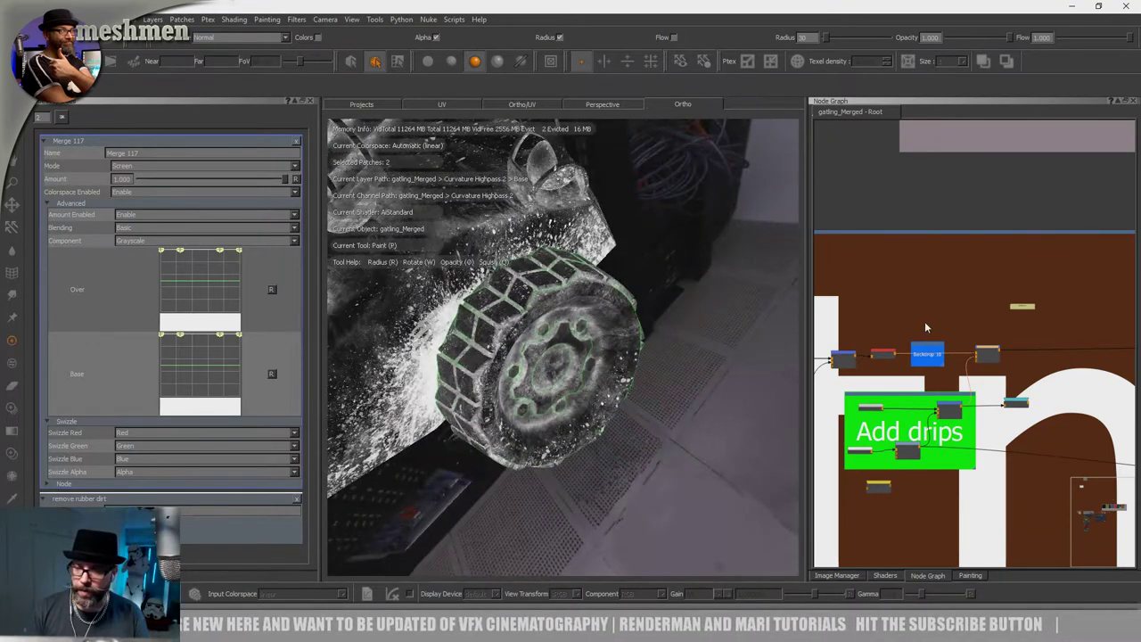
# Examine the output nodes at the end of the network and the dirt mask on the wheel tread.
pyautogui.scroll(-4, 925, 326)
pyautogui.scroll(-1, 980, 320)
pyautogui.moveTo(981, 322); pyautogui.dragTo(670, 348, button='middle')
pyautogui.scroll(3, 1036, 316)
pyautogui.moveTo(1083, 366); pyautogui.dragTo(923, 344, button='middle')
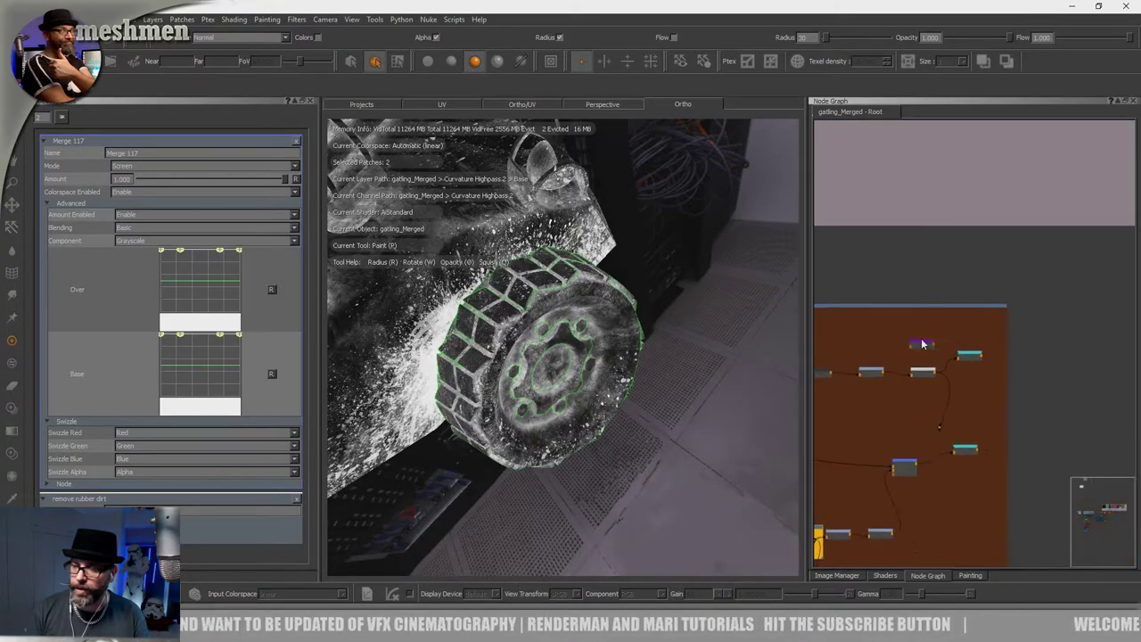
pyautogui.scroll(2, 923, 344)
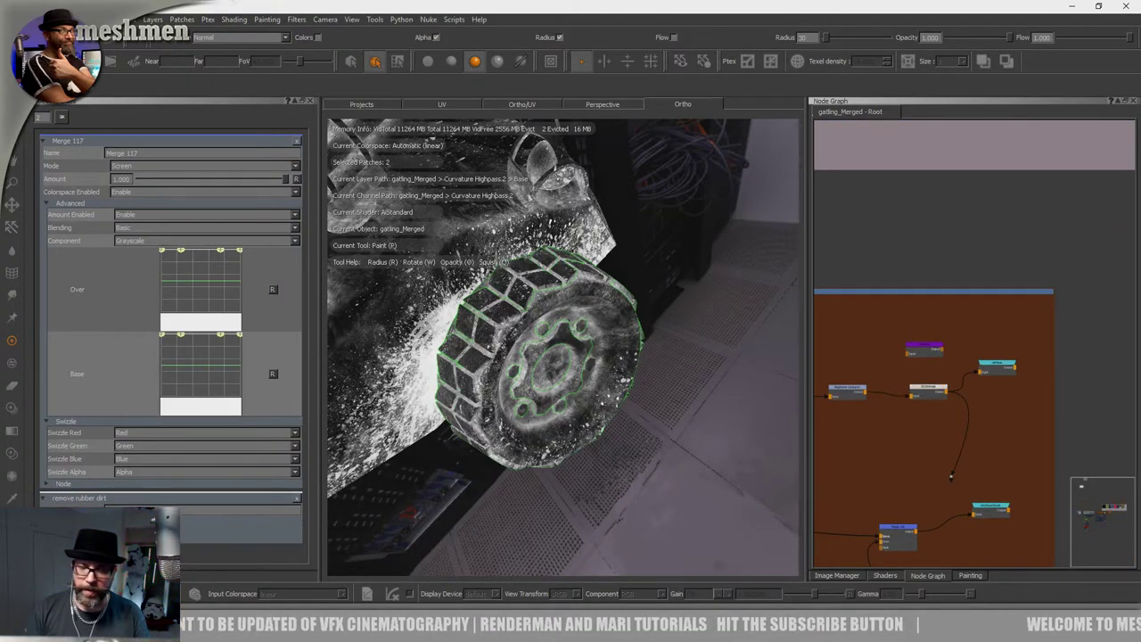
pyautogui.scroll(10, 516, 343)
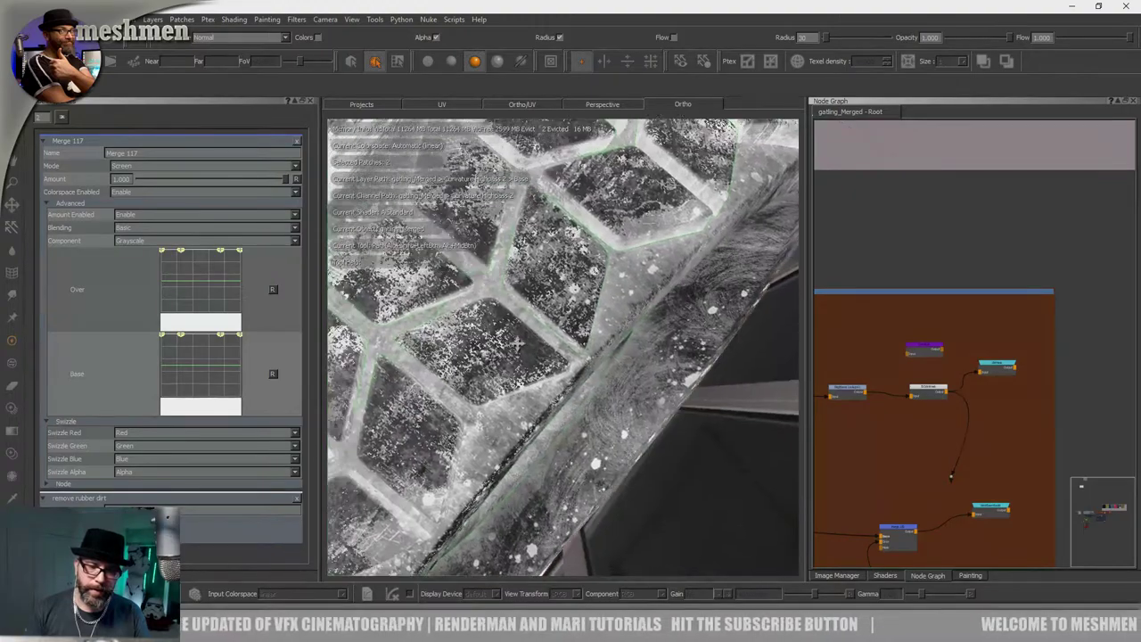
# Open the settings of the addRubber merge node at the end of the RUBBER backdrop.
pyautogui.scroll(-10, 517, 343)
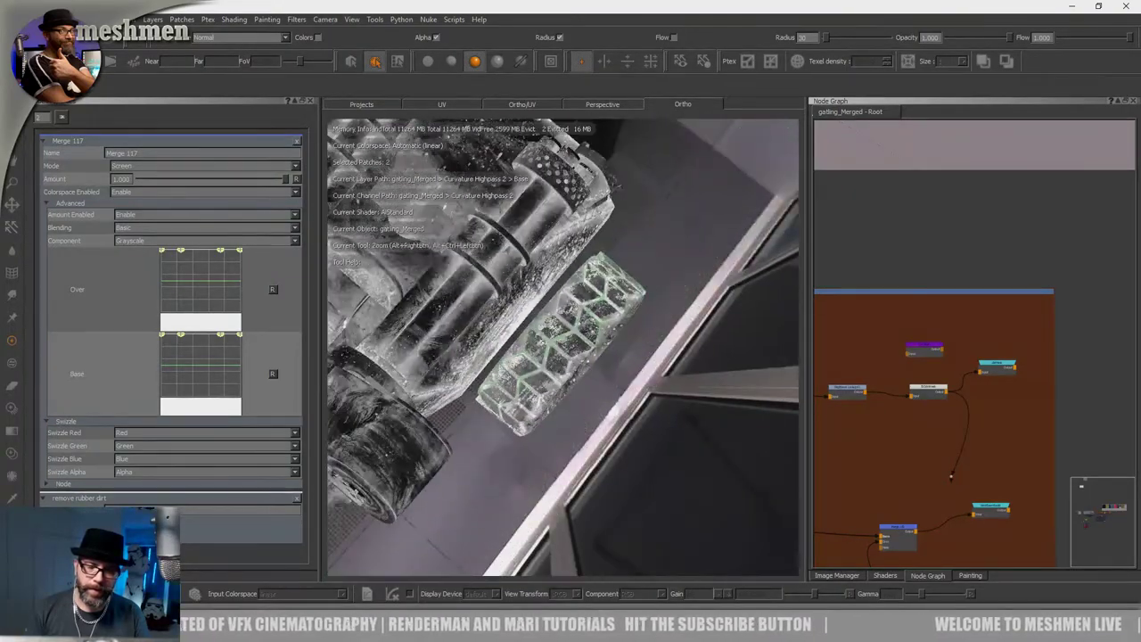
pyautogui.moveTo(544, 393)
pyautogui.keyDown('alt'); pyautogui.mouseDown()
pyautogui.moveTo(453, 348)
pyautogui.moveTo(585, 365)
pyautogui.mouseUp(); pyautogui.keyUp('alt')
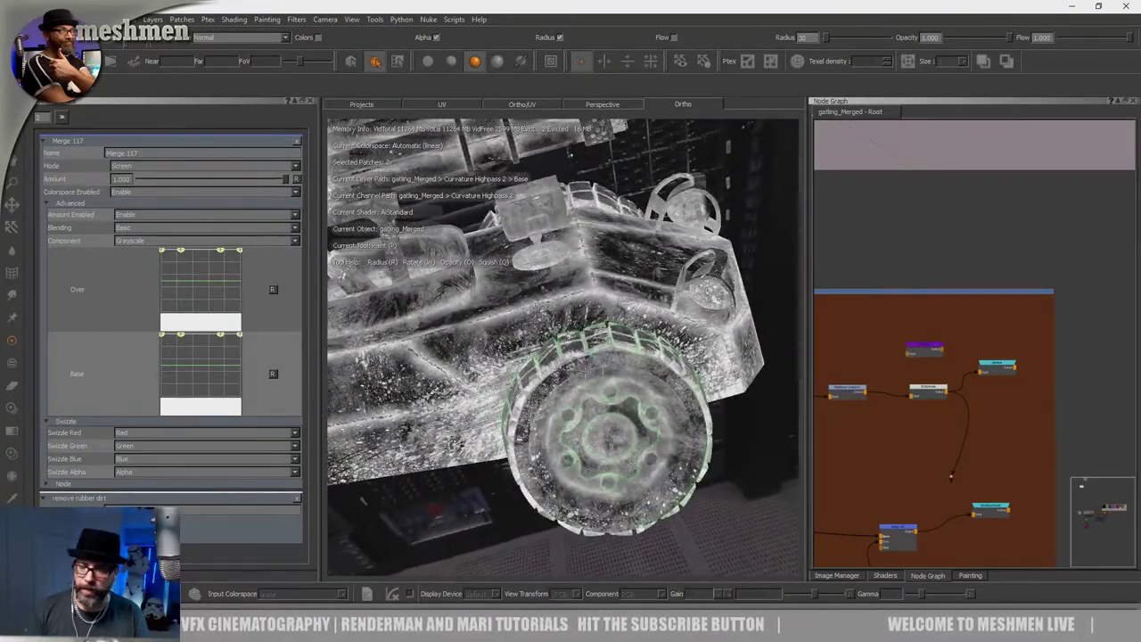
pyautogui.moveTo(1006, 334); pyautogui.dragTo(1137, 253, button='middle')
pyautogui.moveTo(836, 320); pyautogui.dragTo(1075, 325, button='middle')
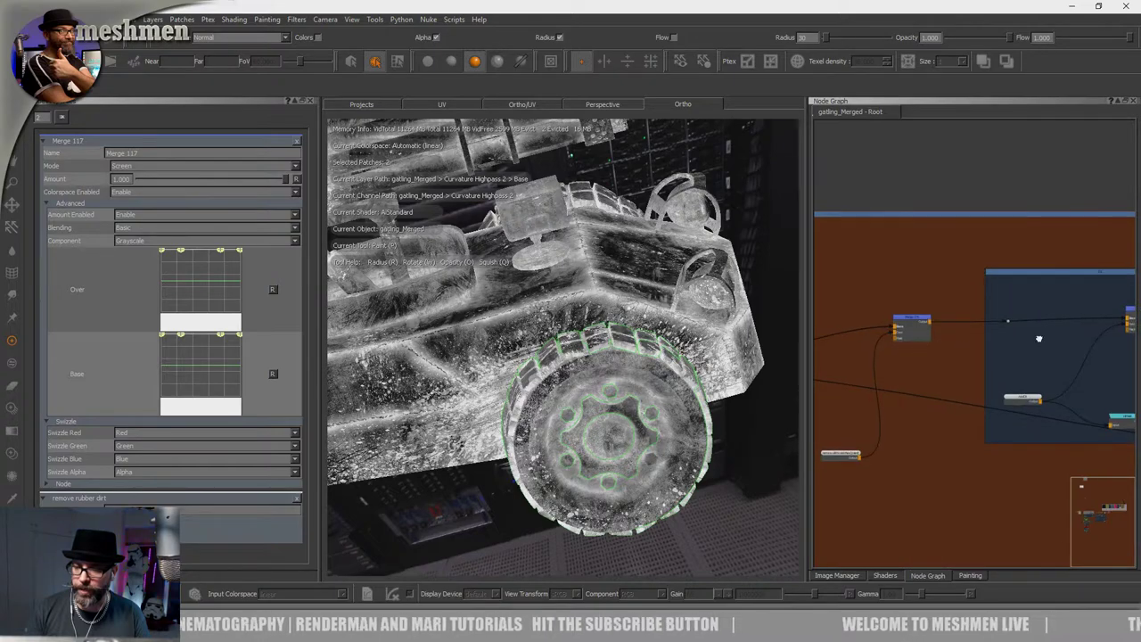
pyautogui.scroll(6, 1038, 338)
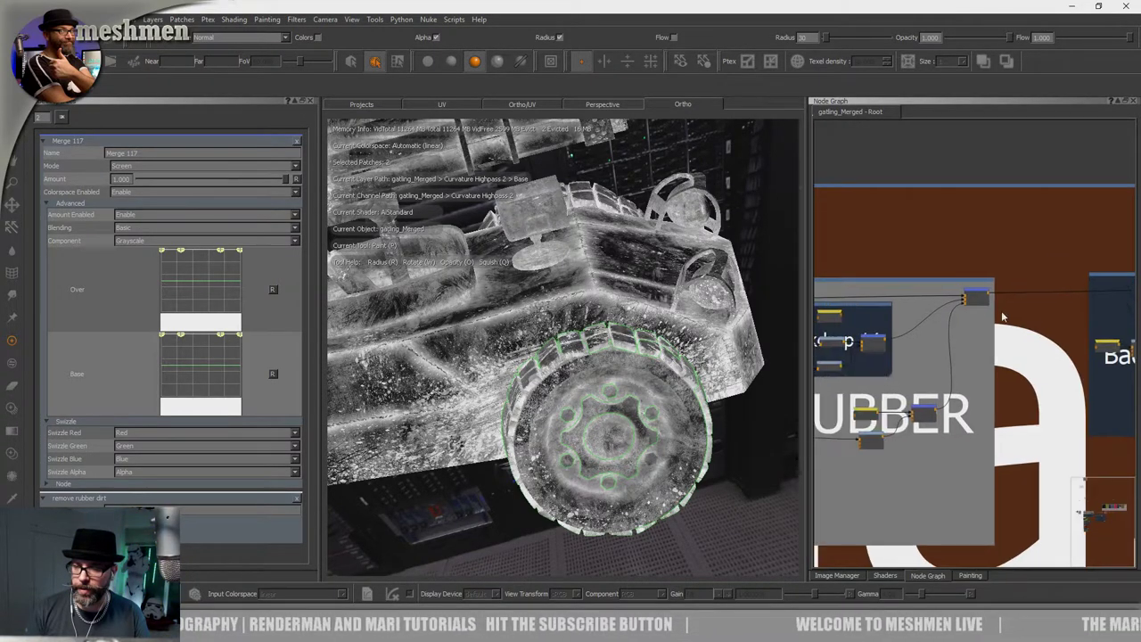
pyautogui.click(974, 296)
# Set the addRubber merge's amount to 1.000, checking its effect on the tyre tread up close.
pyautogui.moveTo(271, 184)
pyautogui.mouseDown()
pyautogui.moveTo(122, 185)
pyautogui.moveTo(290, 189)
pyautogui.mouseUp()
pyautogui.keyDown('alt'); pyautogui.moveTo(592, 323); pyautogui.dragTo(602, 362); pyautogui.keyUp('alt')
pyautogui.keyDown('alt'); pyautogui.moveTo(600, 363); pyautogui.dragTo(704, 363, button='right'); pyautogui.keyUp('alt')
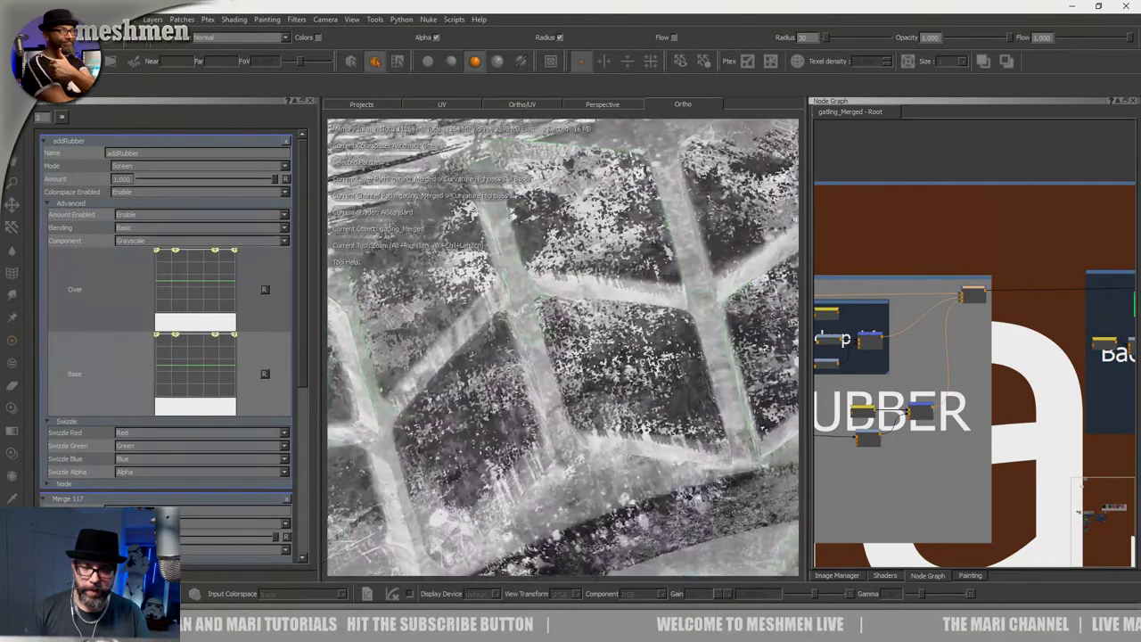
pyautogui.keyDown('alt'); pyautogui.moveTo(704, 362); pyautogui.dragTo(682, 357); pyautogui.keyUp('alt')
pyautogui.moveTo(223, 189); pyautogui.dragTo(489, 236)
# Examine the dirt mask on the selected wheel and across the whole vehicle from several angles.
pyautogui.keyDown('alt'); pyautogui.moveTo(610, 326); pyautogui.dragTo(535, 312, button='right'); pyautogui.keyUp('alt')
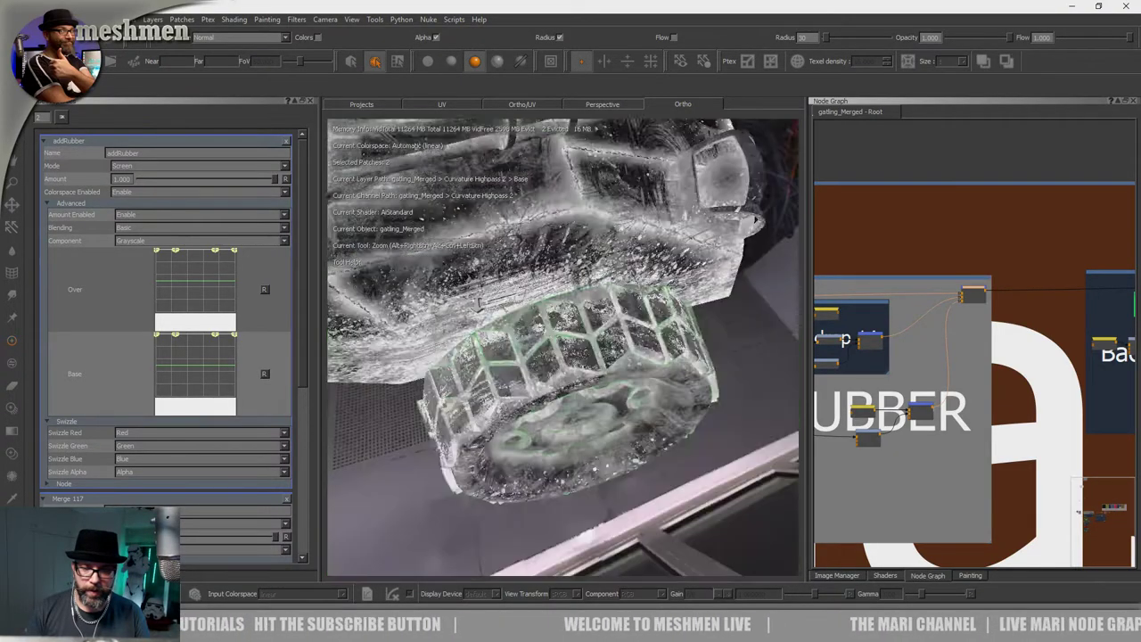
pyautogui.keyDown('alt'); pyautogui.moveTo(534, 311); pyautogui.dragTo(580, 287); pyautogui.keyUp('alt')
pyautogui.keyDown('alt'); pyautogui.moveTo(580, 287); pyautogui.dragTo(526, 294, button='right'); pyautogui.keyUp('alt')
pyautogui.moveTo(525, 294)
pyautogui.keyDown('alt'); pyautogui.mouseDown()
pyautogui.moveTo(412, 354)
pyautogui.moveTo(437, 366)
pyautogui.mouseUp(); pyautogui.keyUp('alt')
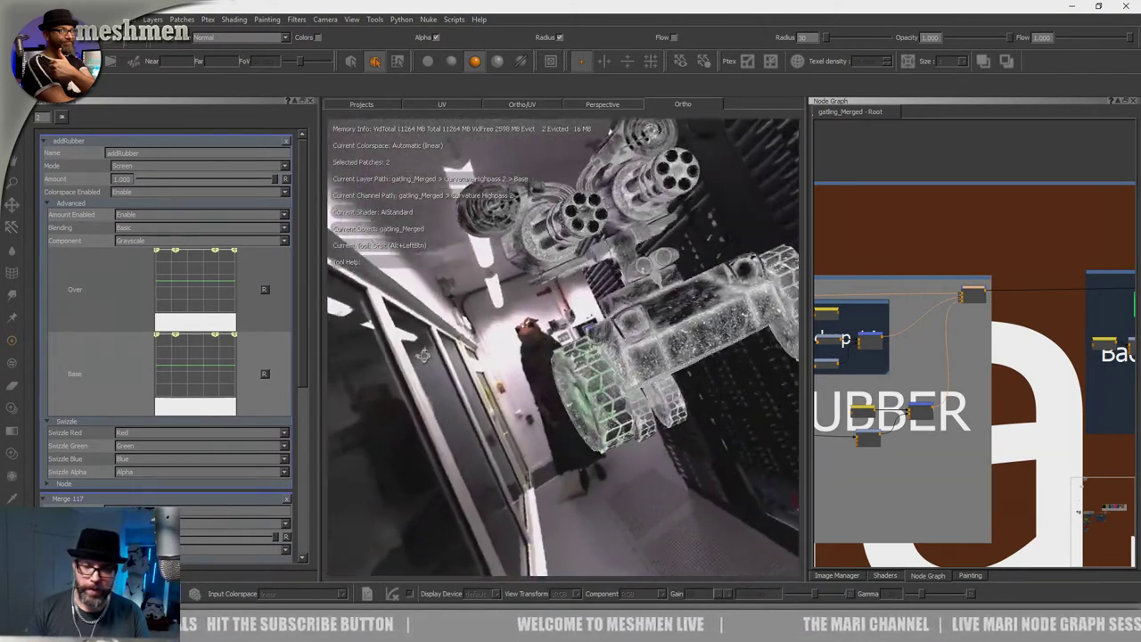
pyautogui.keyDown('alt'); pyautogui.moveTo(437, 365); pyautogui.dragTo(463, 361, button='right'); pyautogui.keyUp('alt')
pyautogui.keyDown('alt'); pyautogui.moveTo(463, 361); pyautogui.dragTo(686, 355); pyautogui.keyUp('alt')
pyautogui.keyDown('alt'); pyautogui.moveTo(686, 355); pyautogui.dragTo(615, 355, button='right'); pyautogui.keyUp('alt')
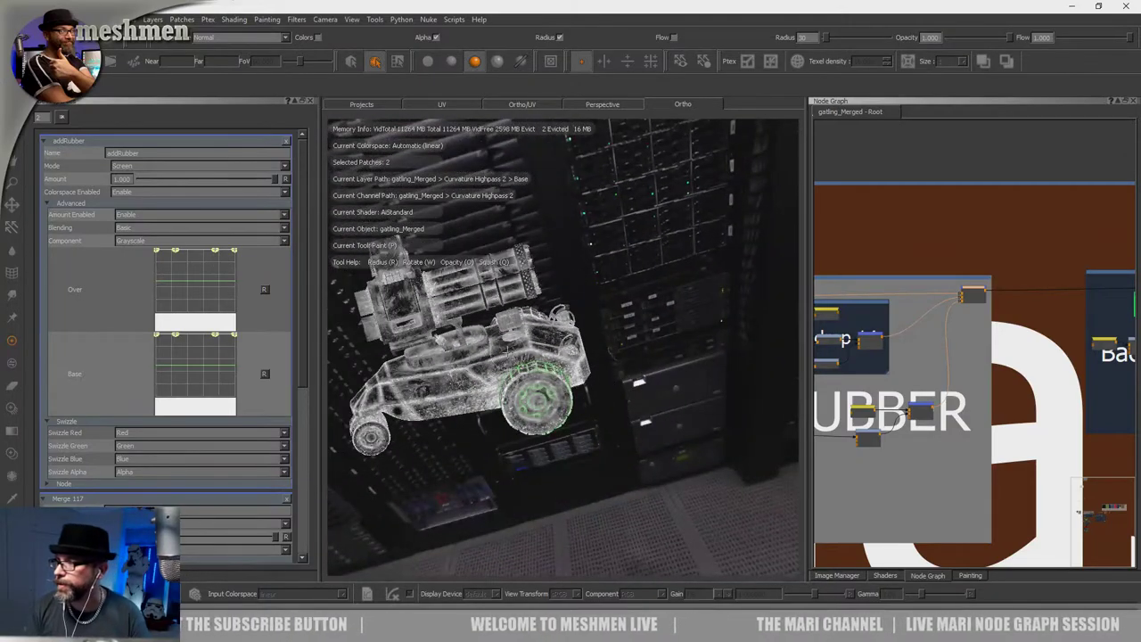
pyautogui.keyDown('alt'); pyautogui.moveTo(510, 389); pyautogui.dragTo(510, 361); pyautogui.keyUp('alt')
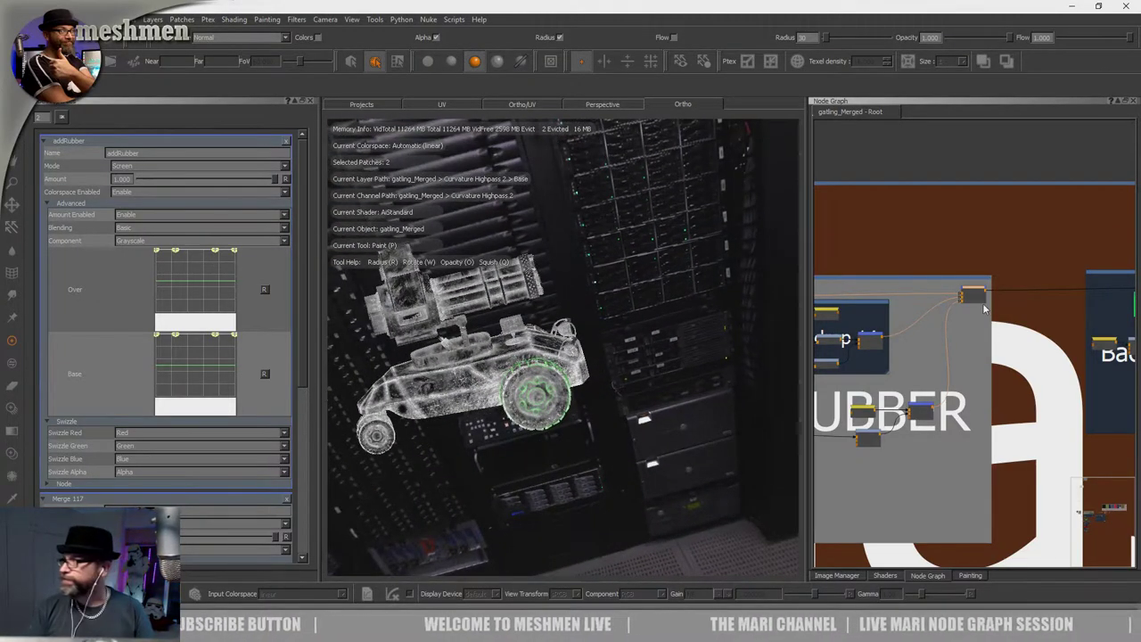
# Jump to the bookmark of the colour output nodes in the node graph.
pyautogui.scroll(-4, 962, 252)
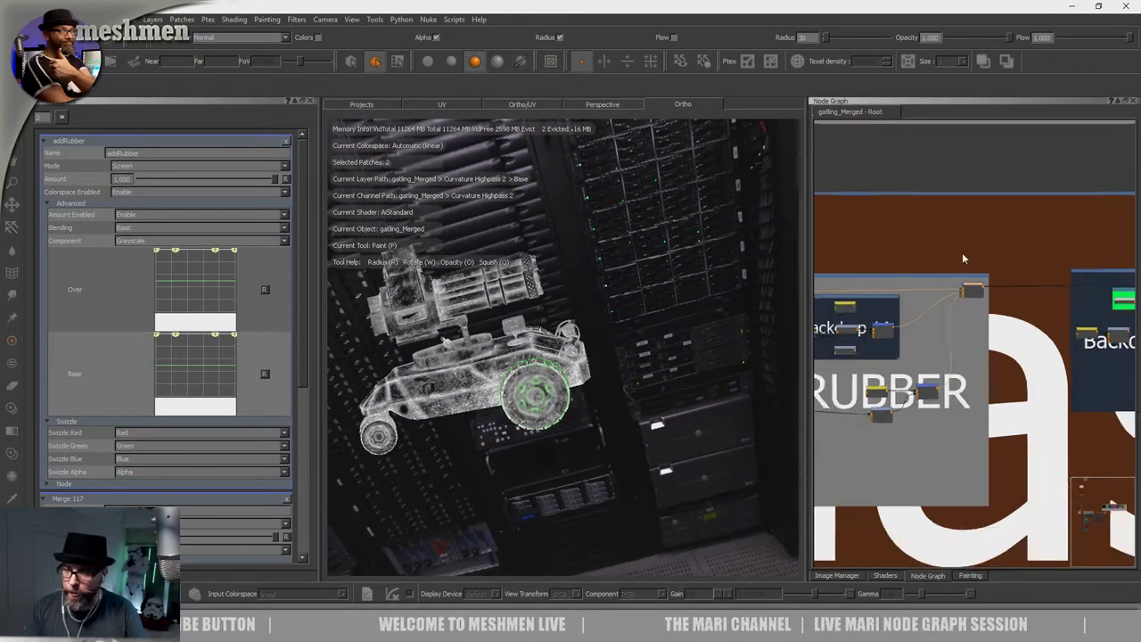
pyautogui.moveTo(1038, 266); pyautogui.dragTo(863, 320, button='middle')
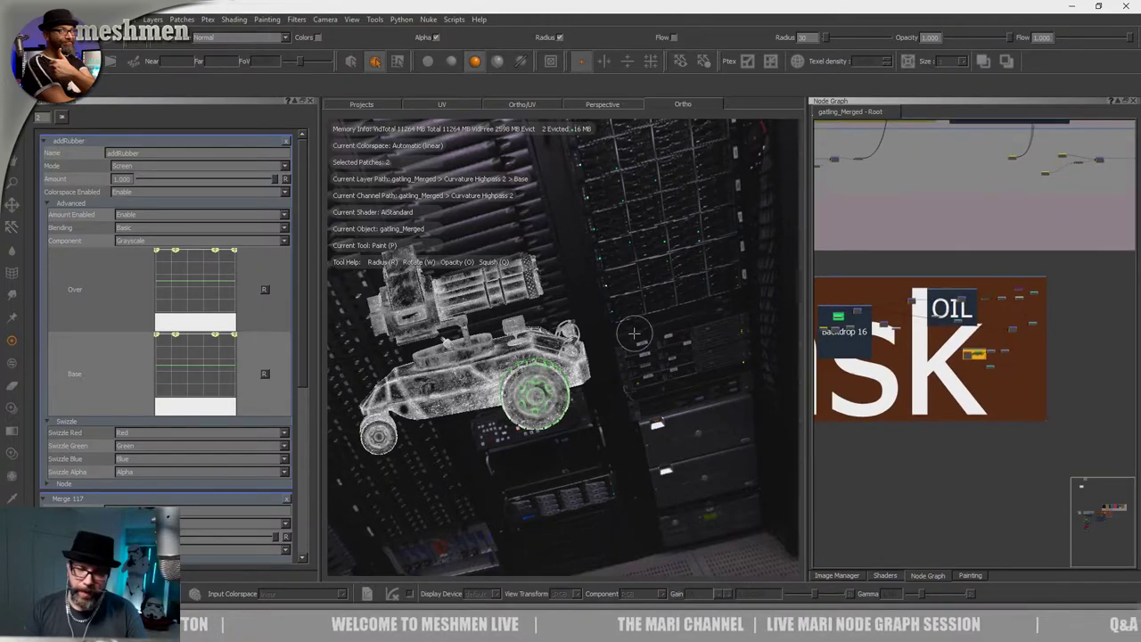
pyautogui.scroll(5, 977, 285)
pyautogui.moveTo(1004, 257); pyautogui.dragTo(951, 440, button='middle')
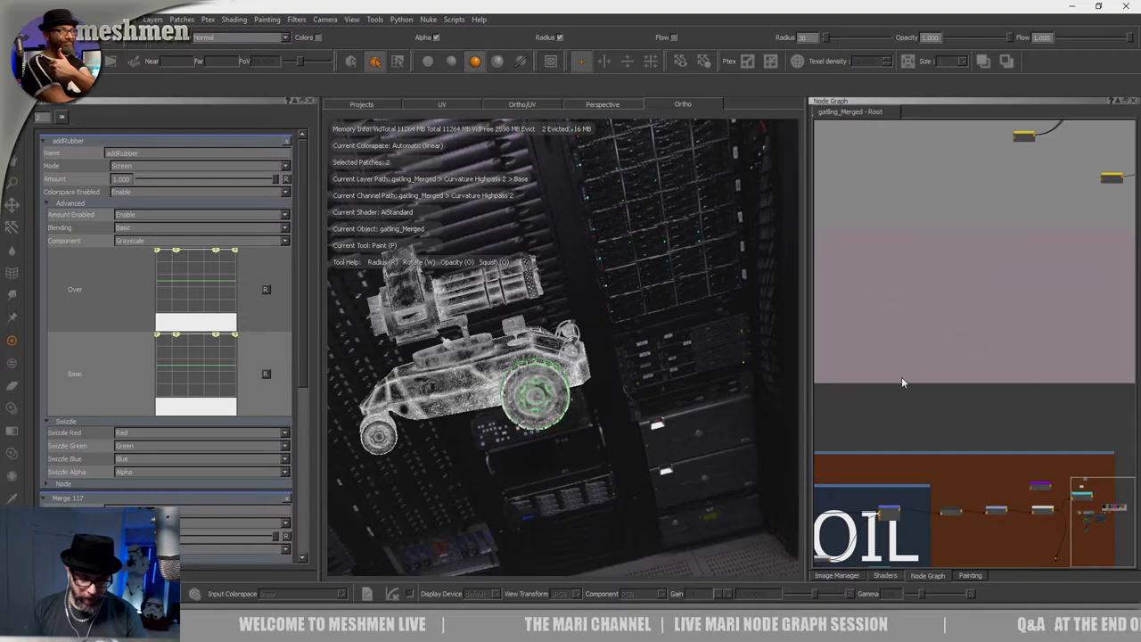
pyautogui.press('j')
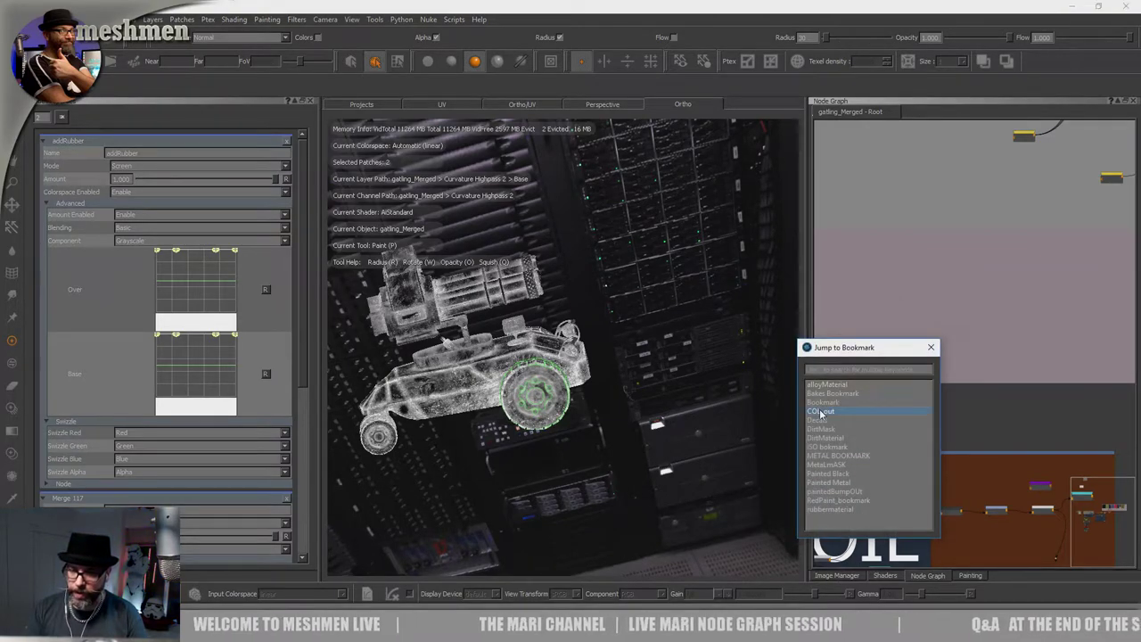
pyautogui.click(820, 410)
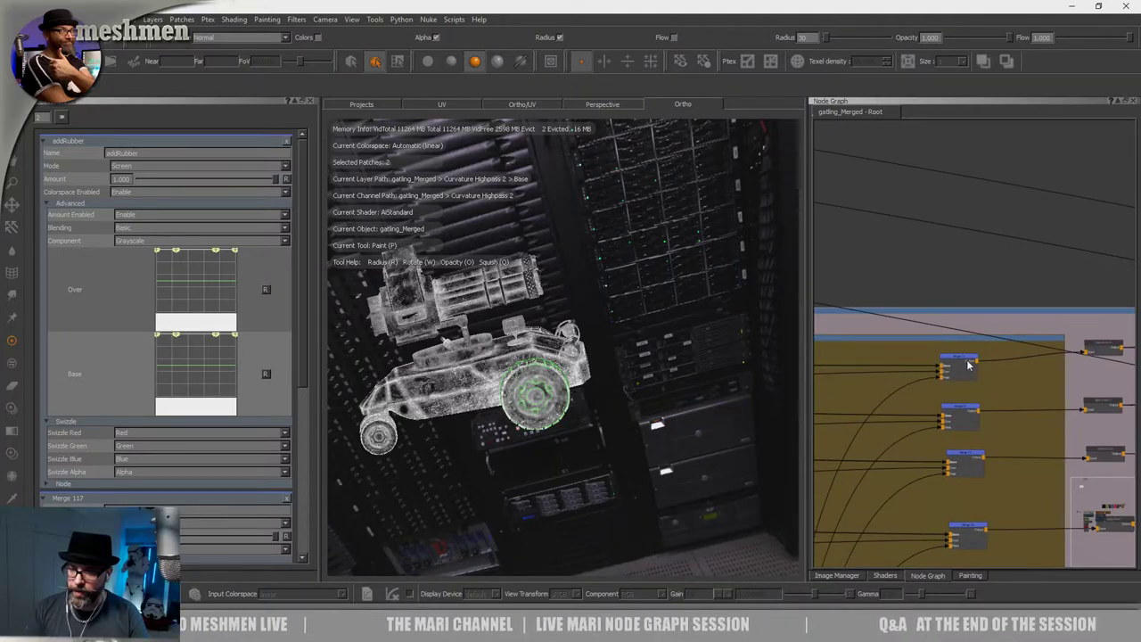
# Examine the vehicle's combined colour texture, comparing the hull paint and the wheels from several angles.
pyautogui.keyDown('alt'); pyautogui.moveTo(598, 375); pyautogui.dragTo(485, 420); pyautogui.keyUp('alt')
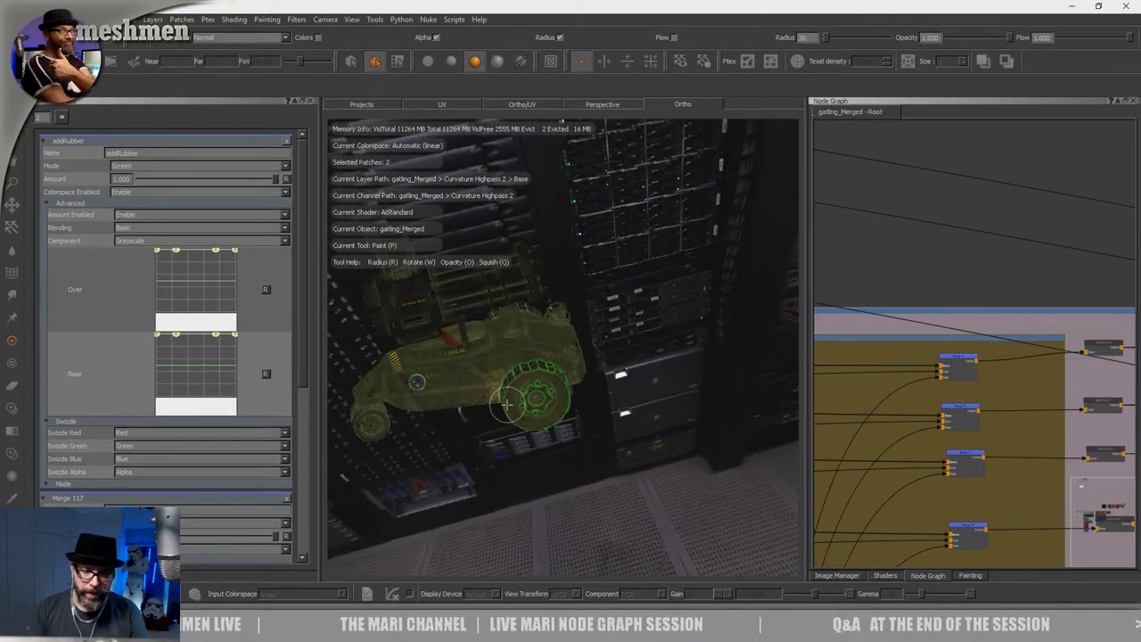
pyautogui.scroll(3, 485, 420)
pyautogui.keyDown('alt'); pyautogui.moveTo(481, 437); pyautogui.dragTo(631, 454, button='middle'); pyautogui.keyUp('alt')
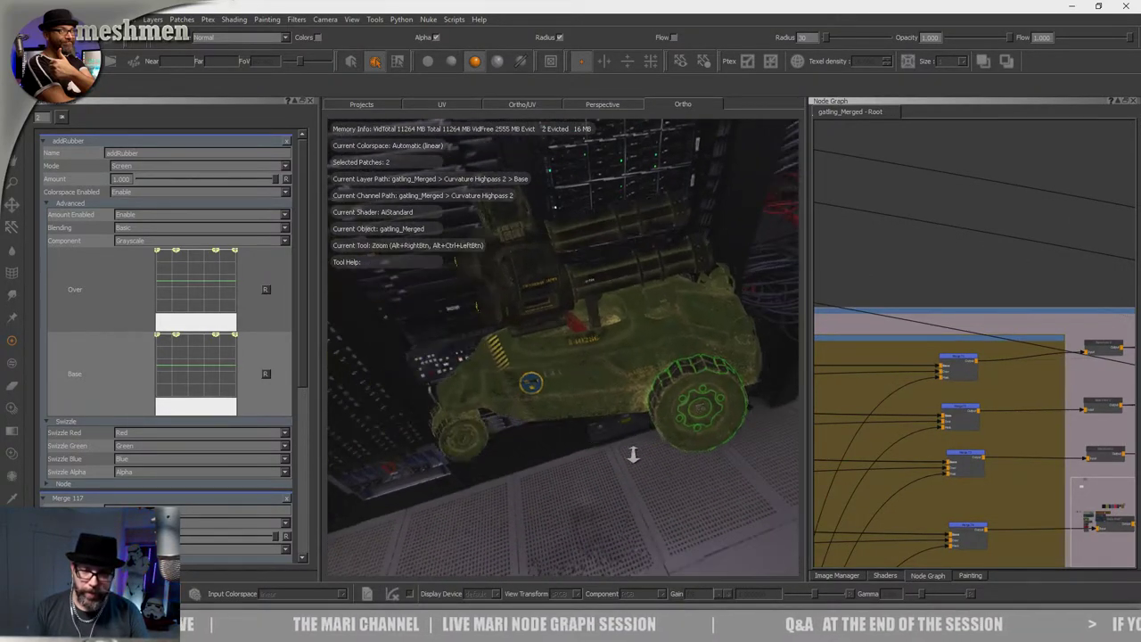
pyautogui.keyDown('alt'); pyautogui.moveTo(632, 453); pyautogui.dragTo(562, 415); pyautogui.keyUp('alt')
pyautogui.keyDown('alt'); pyautogui.moveTo(562, 414); pyautogui.dragTo(558, 437, button='right'); pyautogui.keyUp('alt')
pyautogui.keyDown('alt'); pyautogui.moveTo(558, 437); pyautogui.dragTo(624, 421); pyautogui.keyUp('alt')
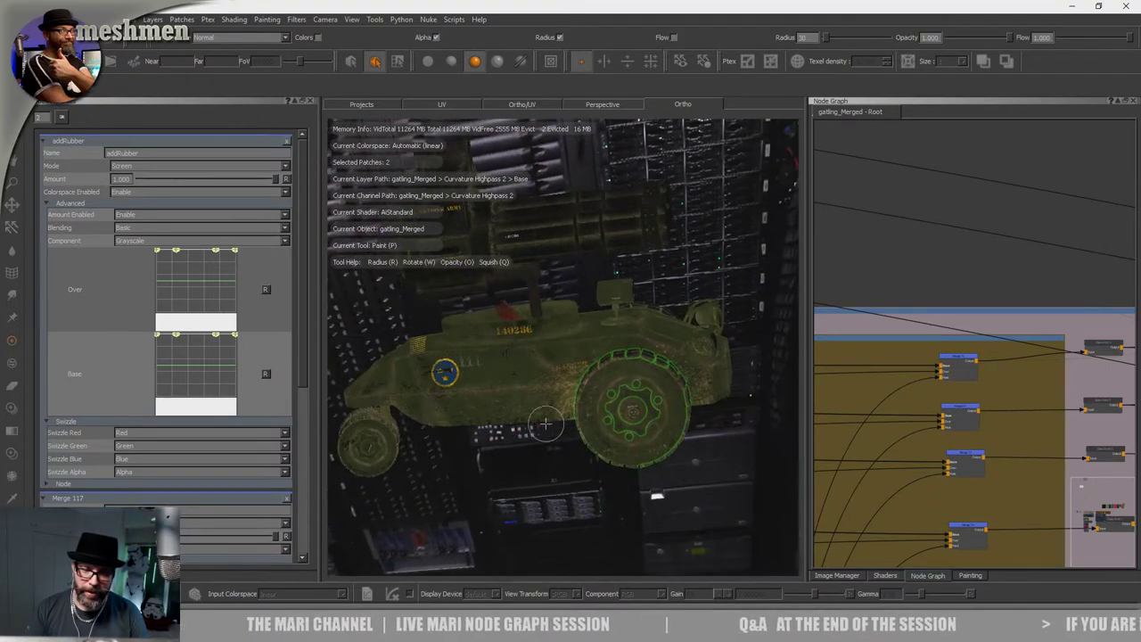
pyautogui.keyDown('alt'); pyautogui.moveTo(510, 421); pyautogui.dragTo(565, 417, button='middle'); pyautogui.keyUp('alt')
pyautogui.keyDown('alt'); pyautogui.moveTo(565, 416); pyautogui.dragTo(565, 433, button='right'); pyautogui.keyUp('alt')
pyautogui.keyDown('alt'); pyautogui.moveTo(565, 433); pyautogui.dragTo(646, 436); pyautogui.keyUp('alt')
pyautogui.keyDown('alt'); pyautogui.moveTo(733, 410); pyautogui.dragTo(756, 411); pyautogui.keyUp('alt')
pyautogui.moveTo(568, 410)
pyautogui.keyDown('alt'); pyautogui.mouseDown()
pyautogui.moveTo(648, 418)
pyautogui.moveTo(575, 432)
pyautogui.mouseUp(); pyautogui.keyUp('alt')
# Turn on the viewport's colour management and examine the hull, decals and wheels up close.
pyautogui.click(195, 594)
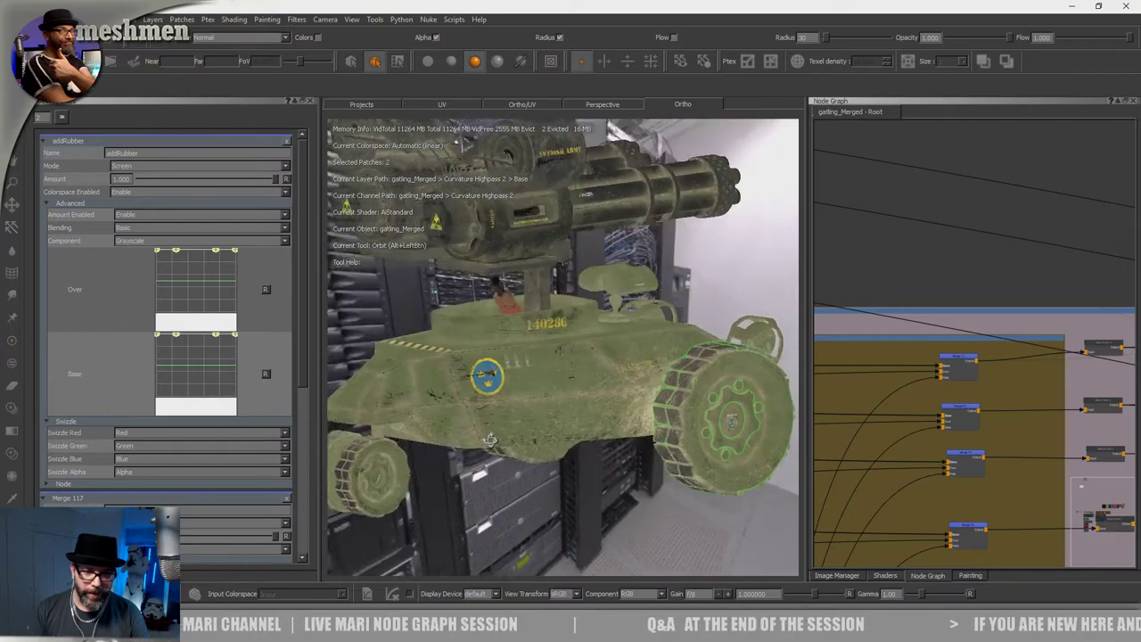
pyautogui.keyDown('alt'); pyautogui.moveTo(575, 431); pyautogui.dragTo(575, 451, button='right'); pyautogui.keyUp('alt')
pyautogui.keyDown('alt'); pyautogui.moveTo(575, 455); pyautogui.dragTo(553, 452); pyautogui.keyUp('alt')
pyautogui.keyDown('alt'); pyautogui.moveTo(552, 452); pyautogui.dragTo(540, 437, button='right'); pyautogui.keyUp('alt')
pyautogui.keyDown('alt'); pyautogui.moveTo(540, 436); pyautogui.dragTo(558, 466); pyautogui.keyUp('alt')
pyautogui.keyDown('alt'); pyautogui.moveTo(541, 417); pyautogui.dragTo(535, 403, button='middle'); pyautogui.keyUp('alt')
pyautogui.keyDown('alt'); pyautogui.moveTo(536, 403); pyautogui.dragTo(575, 428, button='right'); pyautogui.keyUp('alt')
pyautogui.keyDown('alt'); pyautogui.moveTo(589, 472); pyautogui.dragTo(606, 446); pyautogui.keyUp('alt')
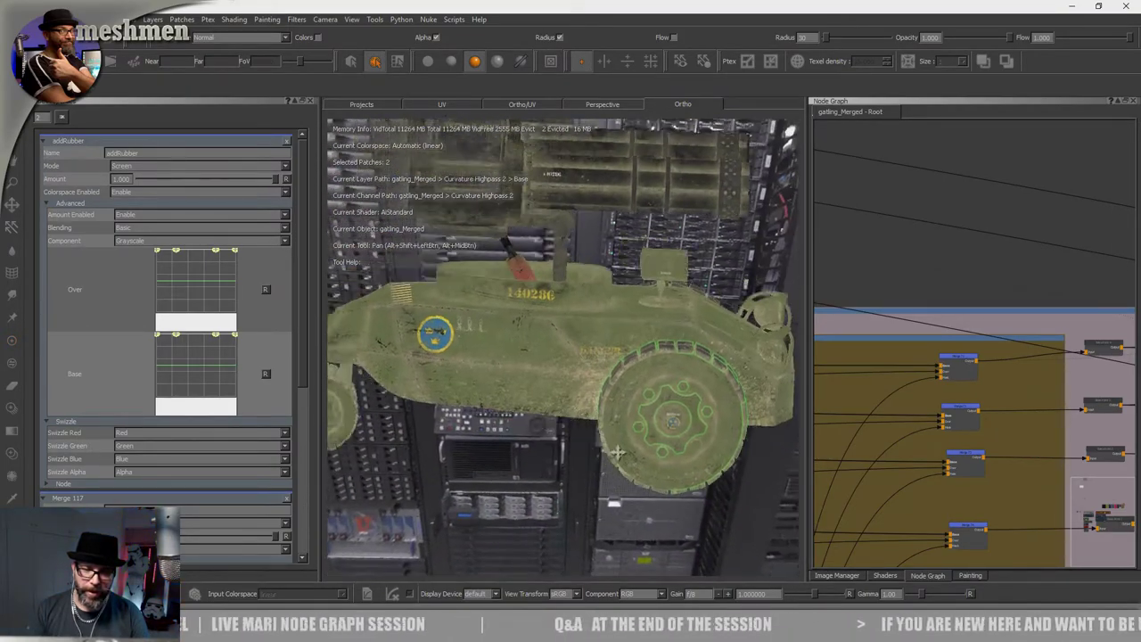
pyautogui.keyDown('alt'); pyautogui.moveTo(614, 451); pyautogui.dragTo(666, 472, button='middle'); pyautogui.keyUp('alt')
pyautogui.keyDown('alt'); pyautogui.moveTo(552, 441); pyautogui.dragTo(578, 461, button='right'); pyautogui.keyUp('alt')
pyautogui.keyDown('alt'); pyautogui.moveTo(578, 461); pyautogui.dragTo(560, 461); pyautogui.keyUp('alt')
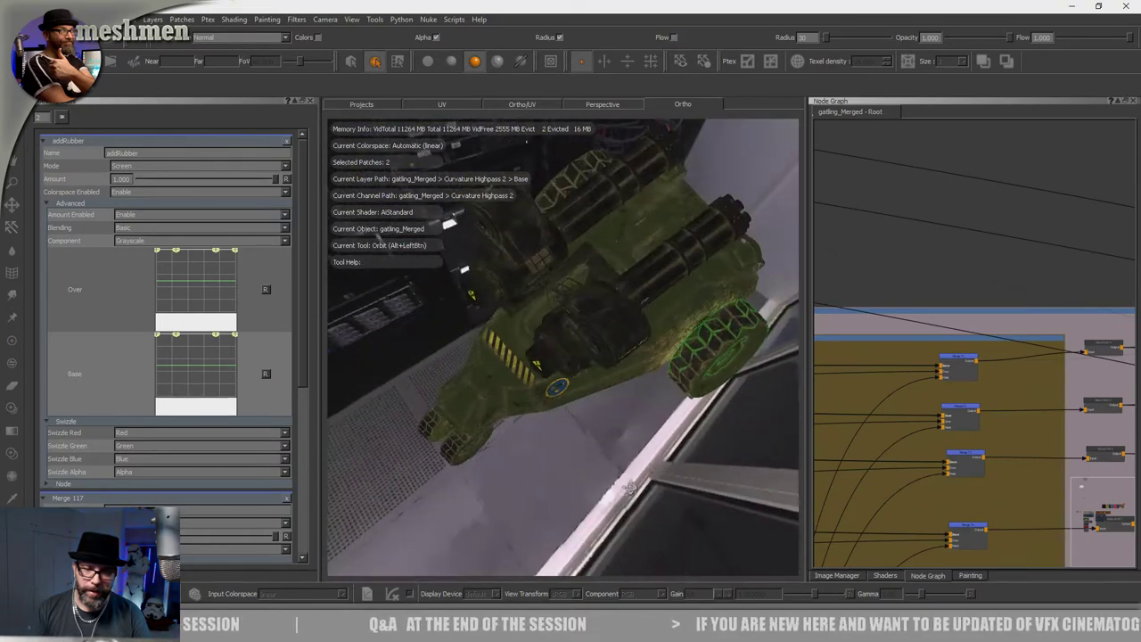
# Turn the viewport's colour management on again for the side view of the vehicle.
pyautogui.keyDown('alt'); pyautogui.moveTo(606, 438); pyautogui.dragTo(629, 416); pyautogui.keyUp('alt')
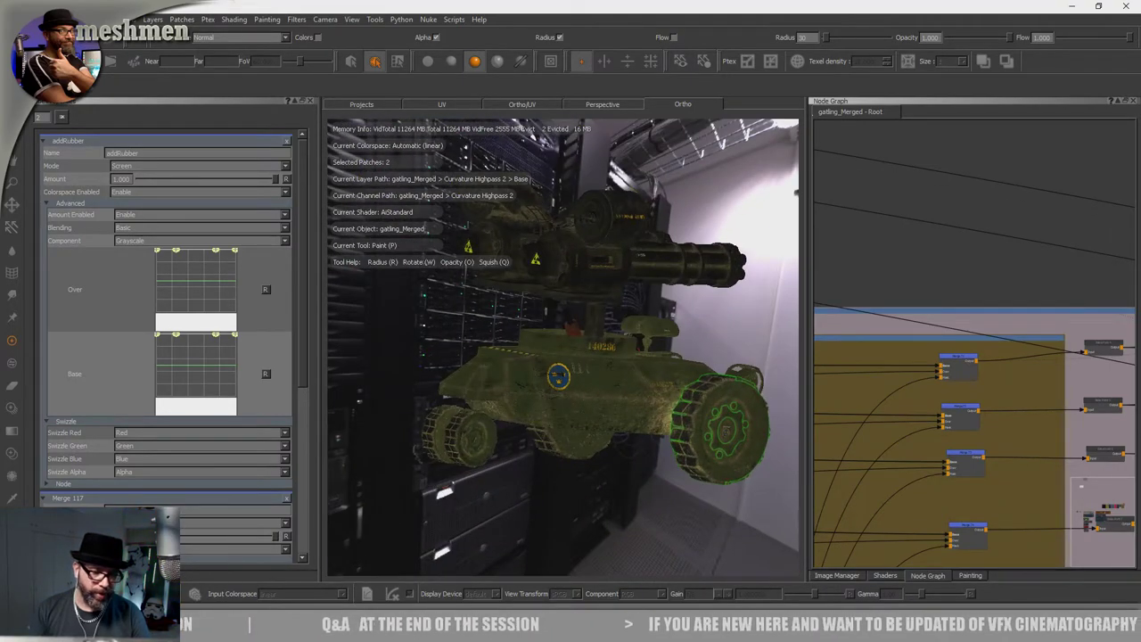
pyautogui.keyDown('alt'); pyautogui.moveTo(548, 390); pyautogui.dragTo(537, 382); pyautogui.keyUp('alt')
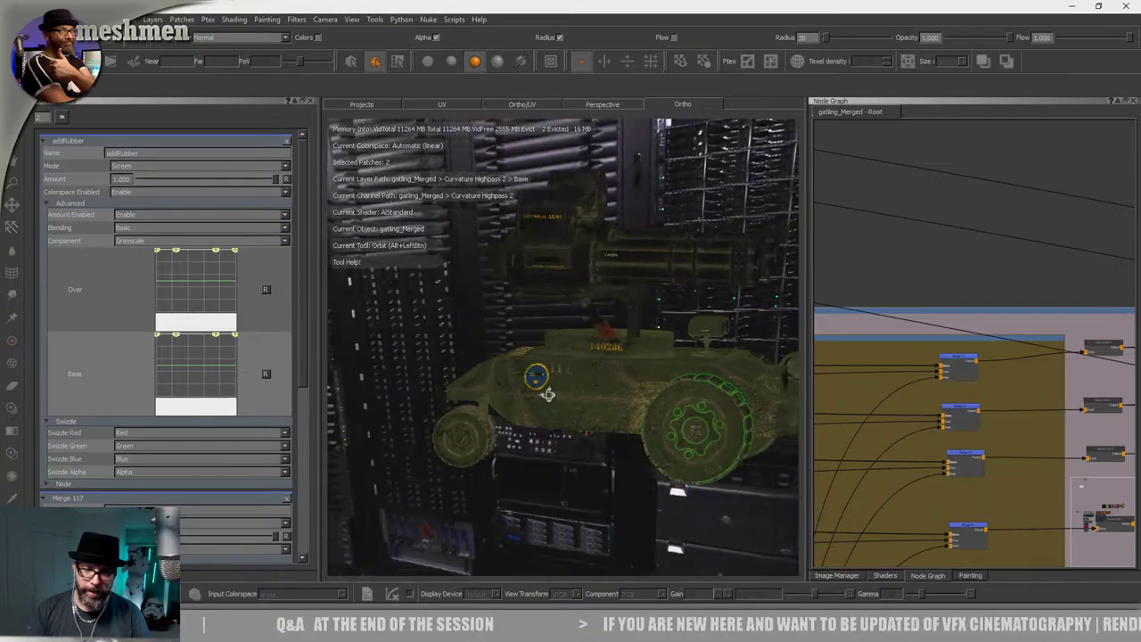
pyautogui.click(195, 594)
# Examine the colour-managed paint on the guns, hull and wheels from the side and three-quarter angles.
pyautogui.keyDown('alt'); pyautogui.moveTo(512, 434); pyautogui.dragTo(540, 427); pyautogui.keyUp('alt')
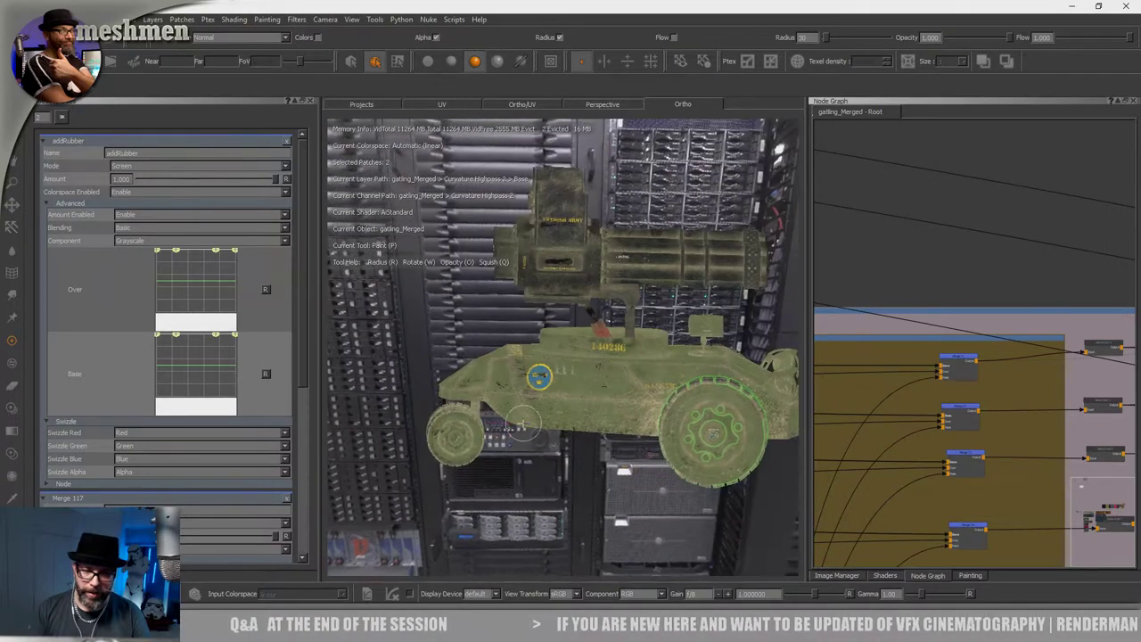
pyautogui.keyDown('alt'); pyautogui.moveTo(540, 428); pyautogui.dragTo(609, 463, button='right'); pyautogui.keyUp('alt')
pyautogui.keyDown('alt'); pyautogui.moveTo(608, 463); pyautogui.dragTo(520, 415, button='middle'); pyautogui.keyUp('alt')
pyautogui.keyDown('alt'); pyautogui.moveTo(520, 415); pyautogui.dragTo(521, 433); pyautogui.keyUp('alt')
pyautogui.keyDown('alt'); pyautogui.moveTo(521, 433); pyautogui.dragTo(475, 419, button='right'); pyautogui.keyUp('alt')
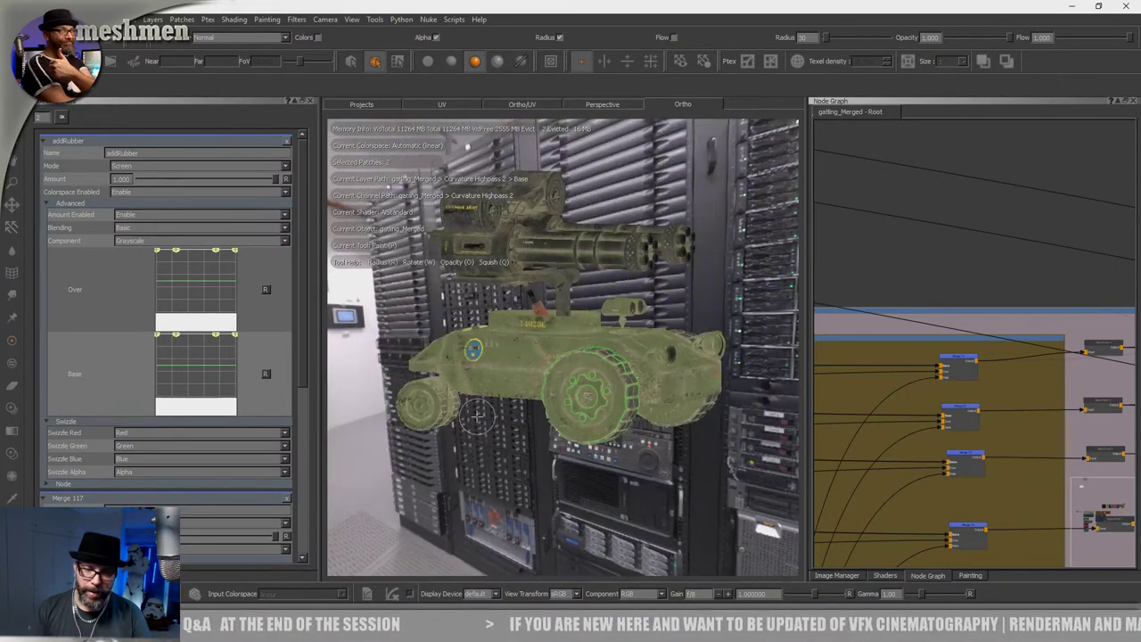
pyautogui.moveTo(474, 419)
pyautogui.keyDown('alt'); pyautogui.mouseDown()
pyautogui.moveTo(448, 427)
pyautogui.moveTo(523, 439)
pyautogui.moveTo(490, 419)
pyautogui.mouseUp(); pyautogui.keyUp('alt')
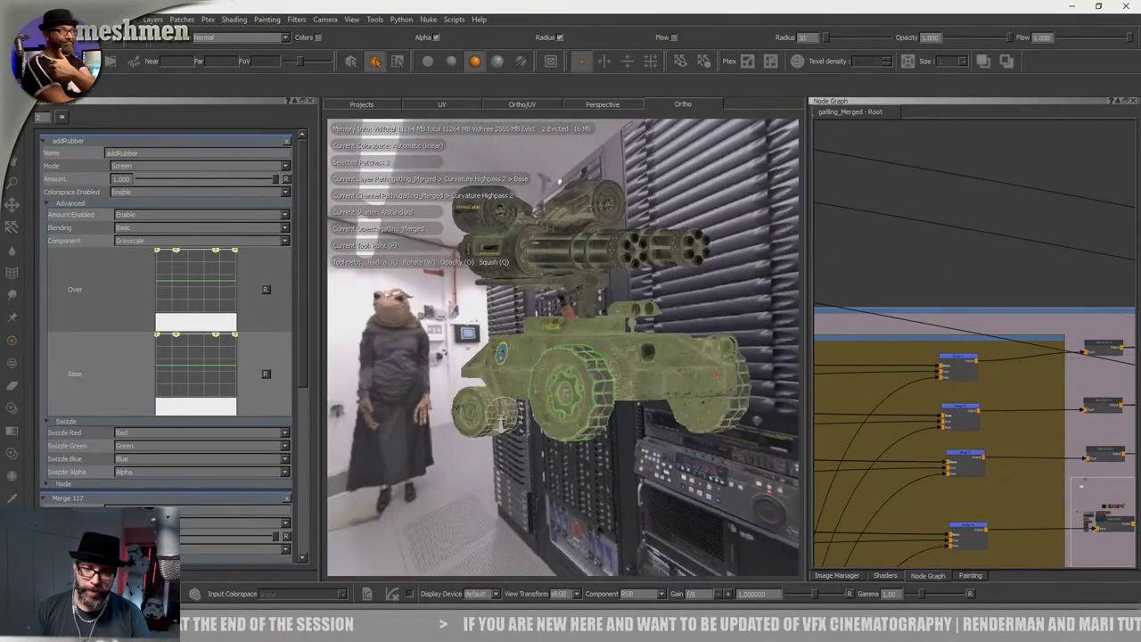
pyautogui.keyDown('alt'); pyautogui.moveTo(490, 419); pyautogui.dragTo(520, 423, button='right'); pyautogui.keyUp('alt')
pyautogui.keyDown('alt'); pyautogui.moveTo(520, 423); pyautogui.dragTo(515, 434, button='middle'); pyautogui.keyUp('alt')
pyautogui.scroll(3, 517, 437)
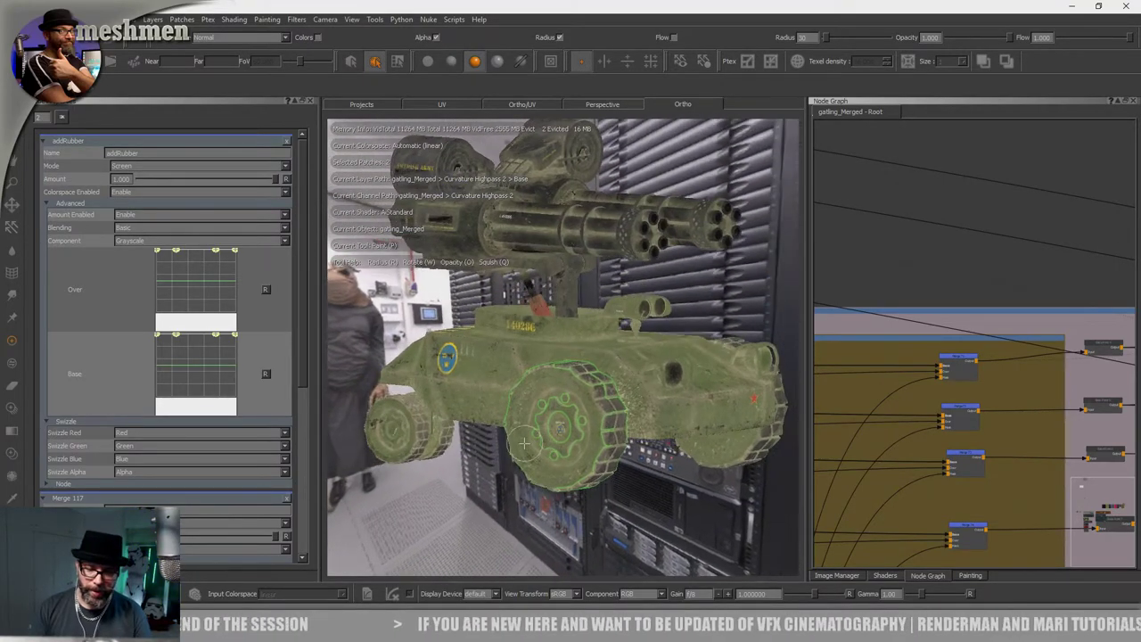
pyautogui.keyDown('alt'); pyautogui.moveTo(532, 499); pyautogui.dragTo(526, 488); pyautogui.keyUp('alt')
pyautogui.scroll(2, 526, 489)
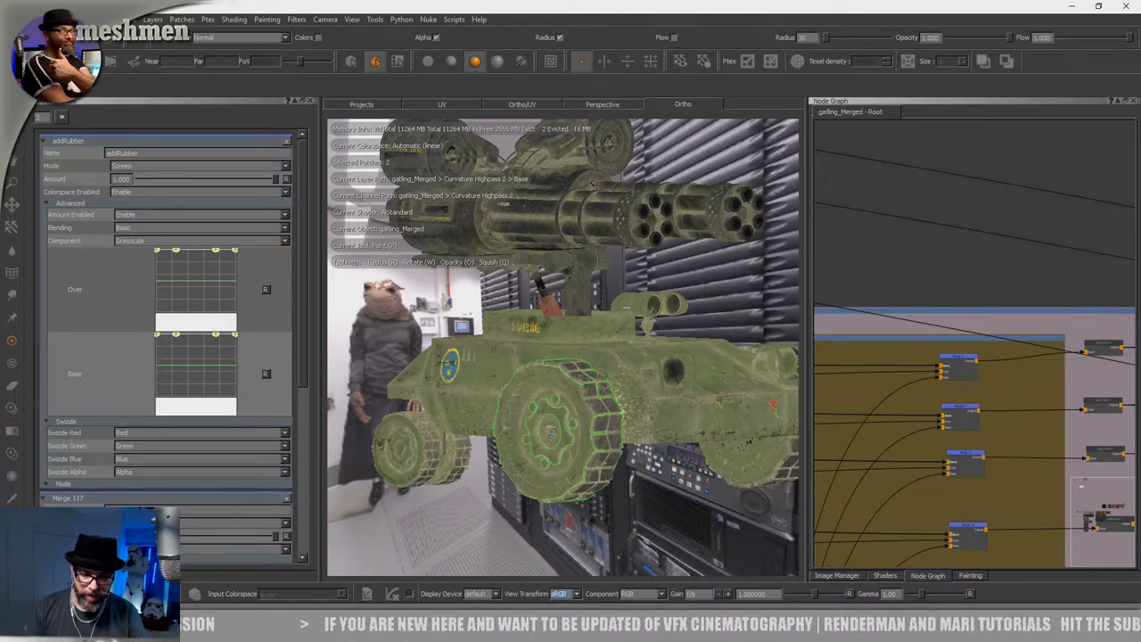
pyautogui.keyDown('alt'); pyautogui.moveTo(581, 495); pyautogui.dragTo(603, 493); pyautogui.keyUp('alt')
pyautogui.scroll(2, 606, 501)
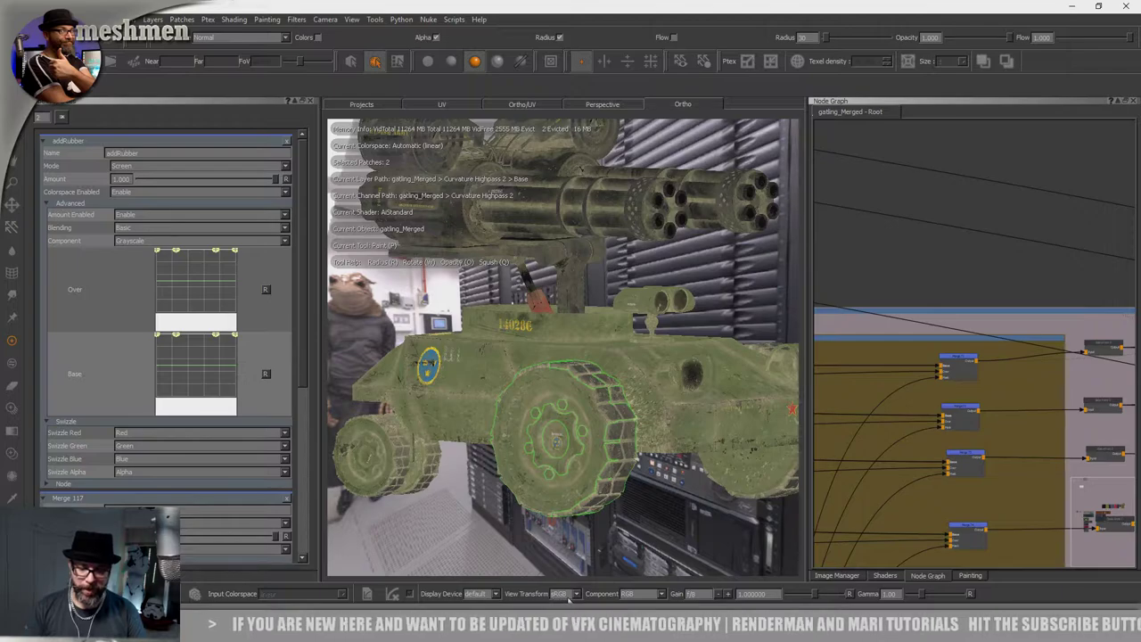
pyautogui.keyDown('alt'); pyautogui.moveTo(630, 439); pyautogui.dragTo(570, 544); pyautogui.keyUp('alt')
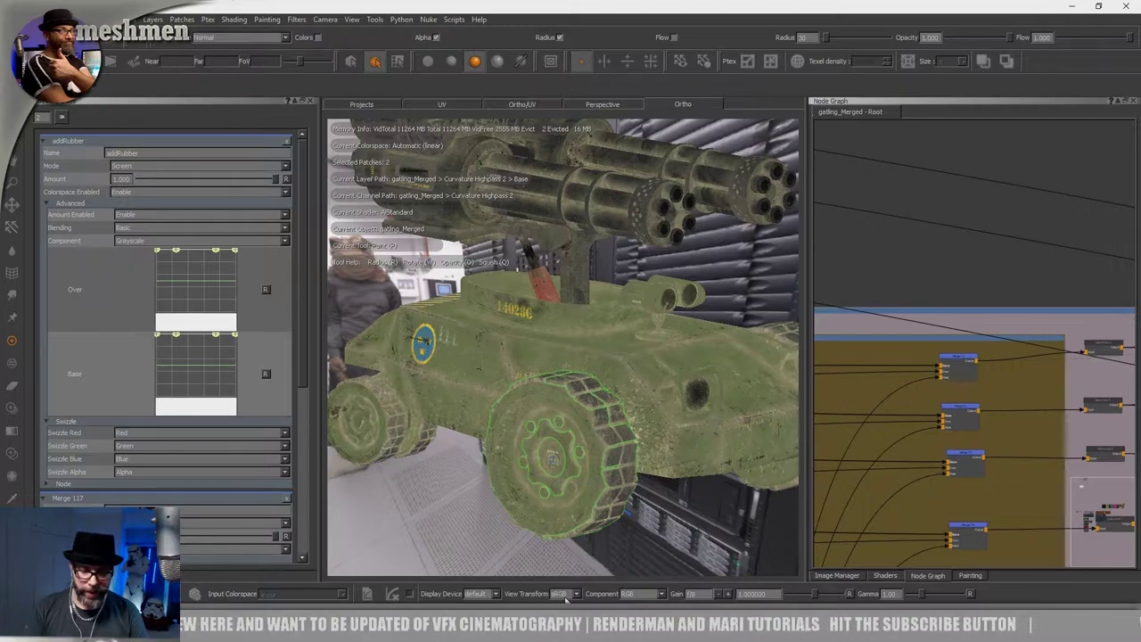
pyautogui.moveTo(596, 459)
pyautogui.keyDown('alt'); pyautogui.mouseDown()
pyautogui.moveTo(567, 434)
pyautogui.moveTo(540, 508)
pyautogui.mouseUp(); pyautogui.keyUp('alt')
# Frame the selected wheel and examine its hub, sidewall and tread blocks.
pyautogui.press('f')
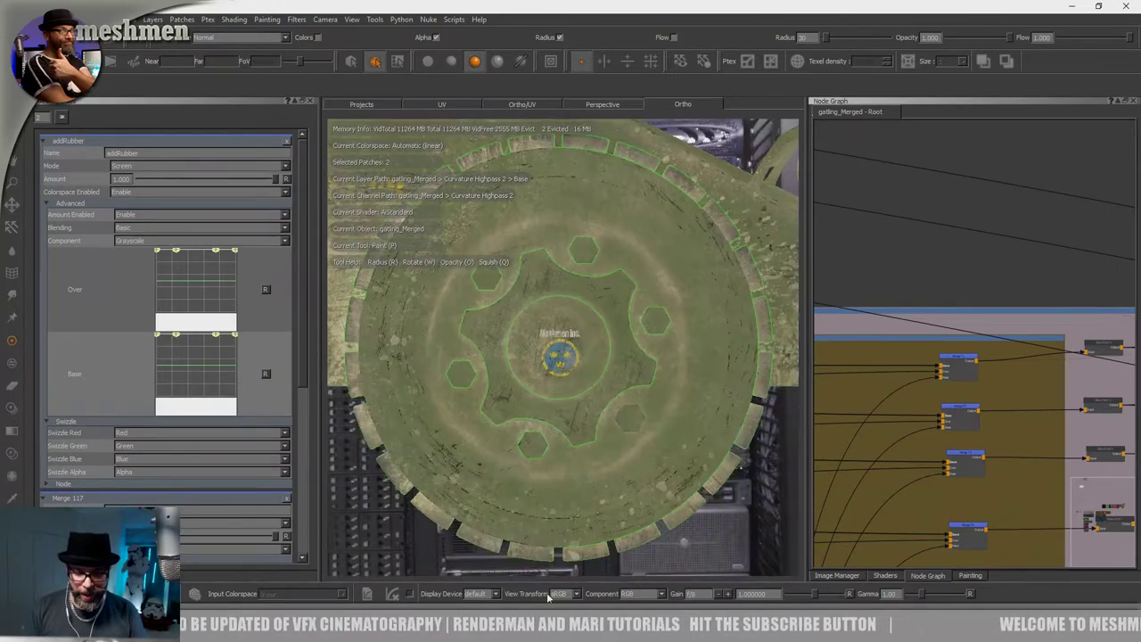
pyautogui.keyDown('alt'); pyautogui.moveTo(601, 445); pyautogui.dragTo(572, 449); pyautogui.keyUp('alt')
pyautogui.keyDown('alt'); pyautogui.moveTo(572, 448); pyautogui.dragTo(572, 524, button='right'); pyautogui.keyUp('alt')
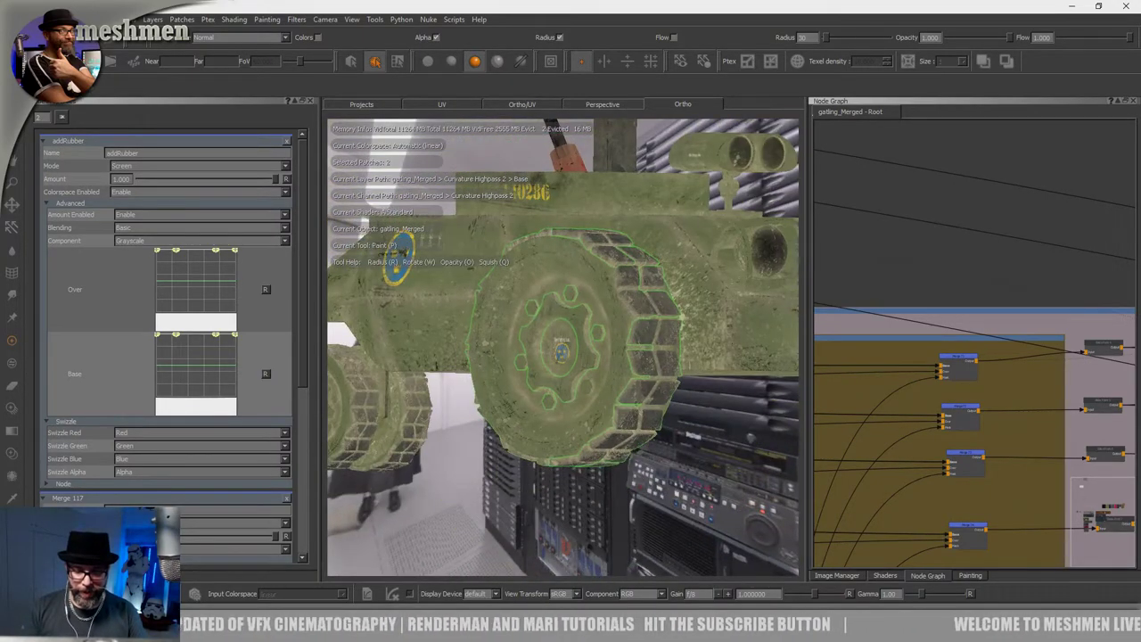
pyautogui.keyDown('alt'); pyautogui.moveTo(571, 472); pyautogui.dragTo(614, 437); pyautogui.keyUp('alt')
pyautogui.keyDown('alt'); pyautogui.moveTo(614, 437); pyautogui.dragTo(616, 456, button='right'); pyautogui.keyUp('alt')
pyautogui.keyDown('alt'); pyautogui.moveTo(616, 456); pyautogui.dragTo(625, 446); pyautogui.keyUp('alt')
pyautogui.keyDown('alt'); pyautogui.moveTo(625, 445); pyautogui.dragTo(626, 452, button='right'); pyautogui.keyUp('alt')
pyautogui.keyDown('alt'); pyautogui.moveTo(612, 435); pyautogui.dragTo(600, 441); pyautogui.keyUp('alt')
pyautogui.press('p')
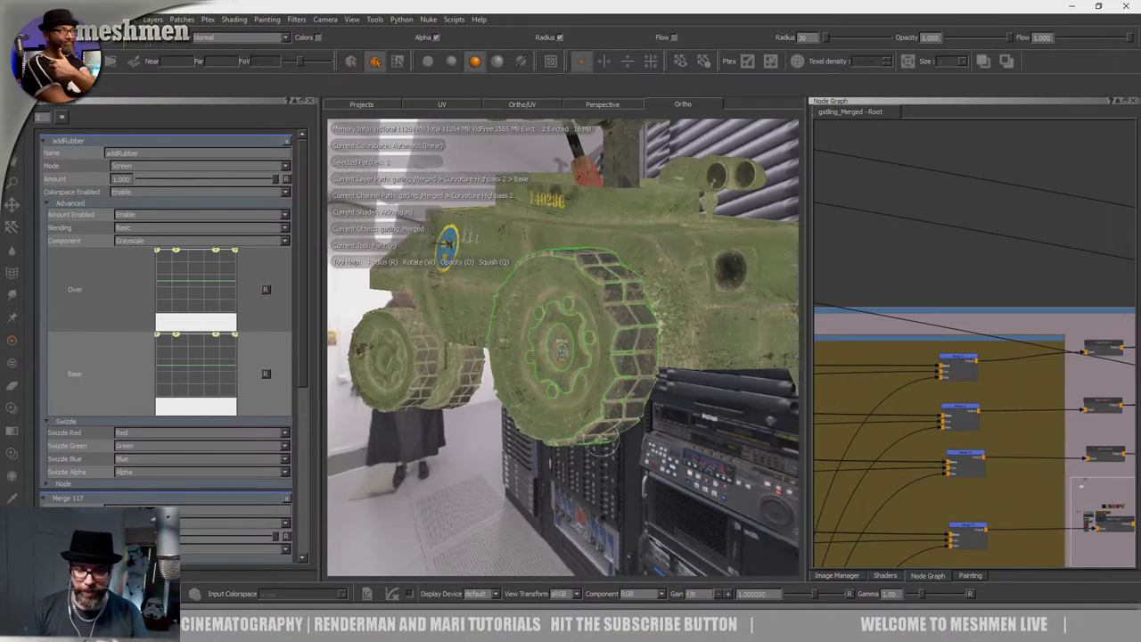
pyautogui.keyDown('alt'); pyautogui.moveTo(533, 517); pyautogui.dragTo(592, 433); pyautogui.keyUp('alt')
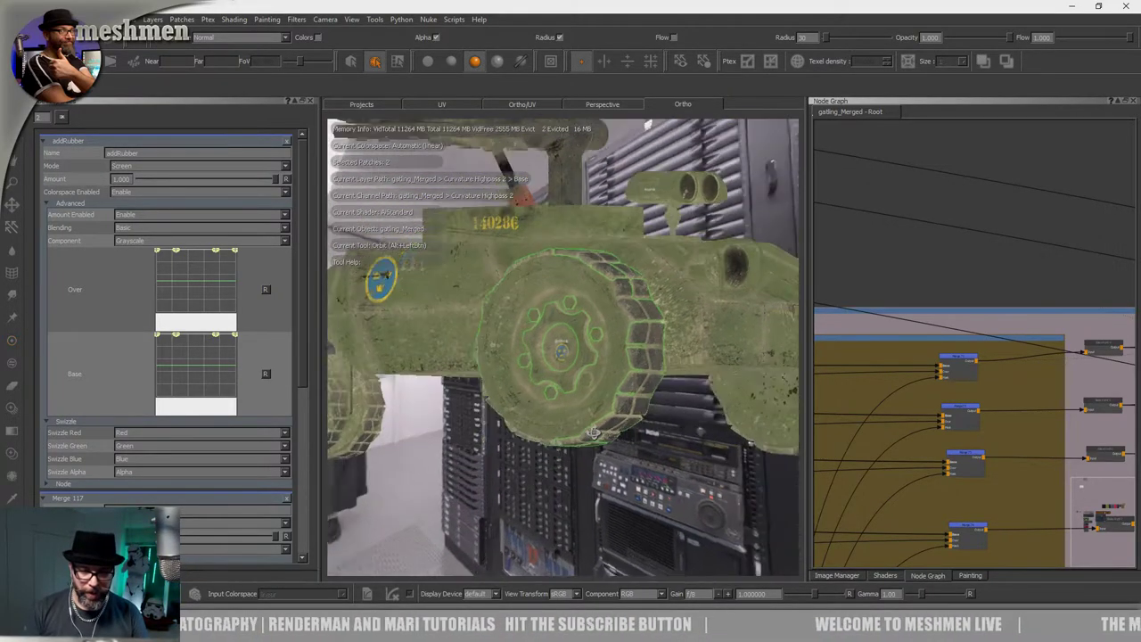
# Inspect the hull paint up close beside the prisoner-figure decals.
pyautogui.keyDown('alt'); pyautogui.moveTo(657, 392); pyautogui.dragTo(547, 278); pyautogui.keyUp('alt')
pyautogui.keyDown('alt'); pyautogui.moveTo(548, 278); pyautogui.dragTo(579, 304, button='middle'); pyautogui.keyUp('alt')
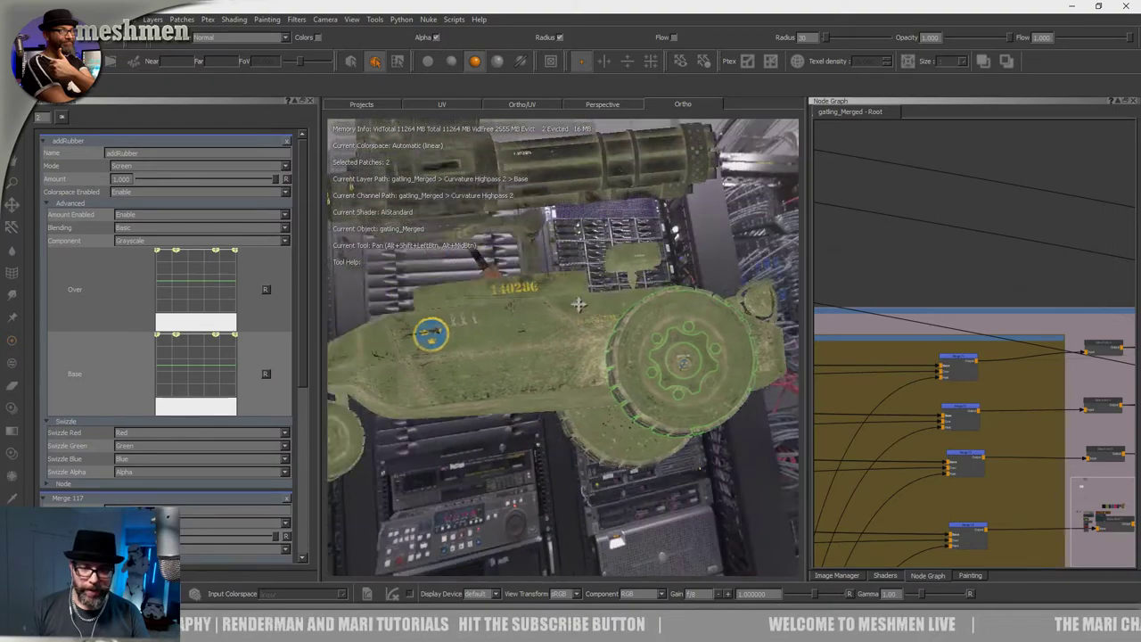
pyautogui.keyDown('alt'); pyautogui.moveTo(610, 346); pyautogui.dragTo(665, 357, button='right'); pyautogui.keyUp('alt')
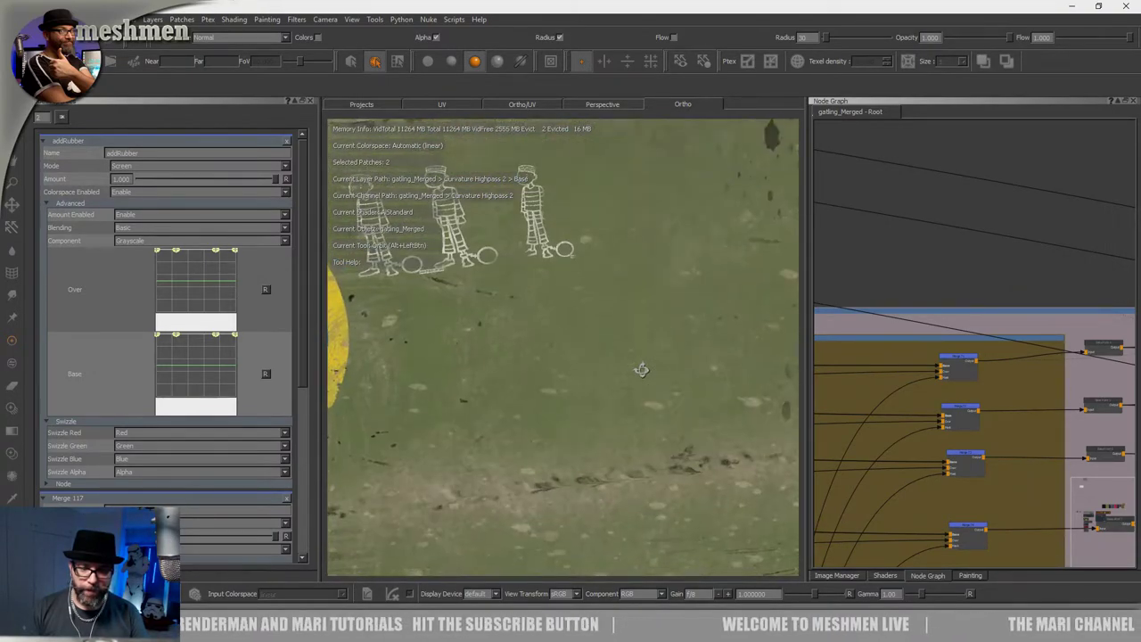
# Examine the colour texture across the hull, guns and wheels of the whole vehicle from several angles.
pyautogui.scroll(-4, 930, 286)
pyautogui.scroll(-2, 502, 361)
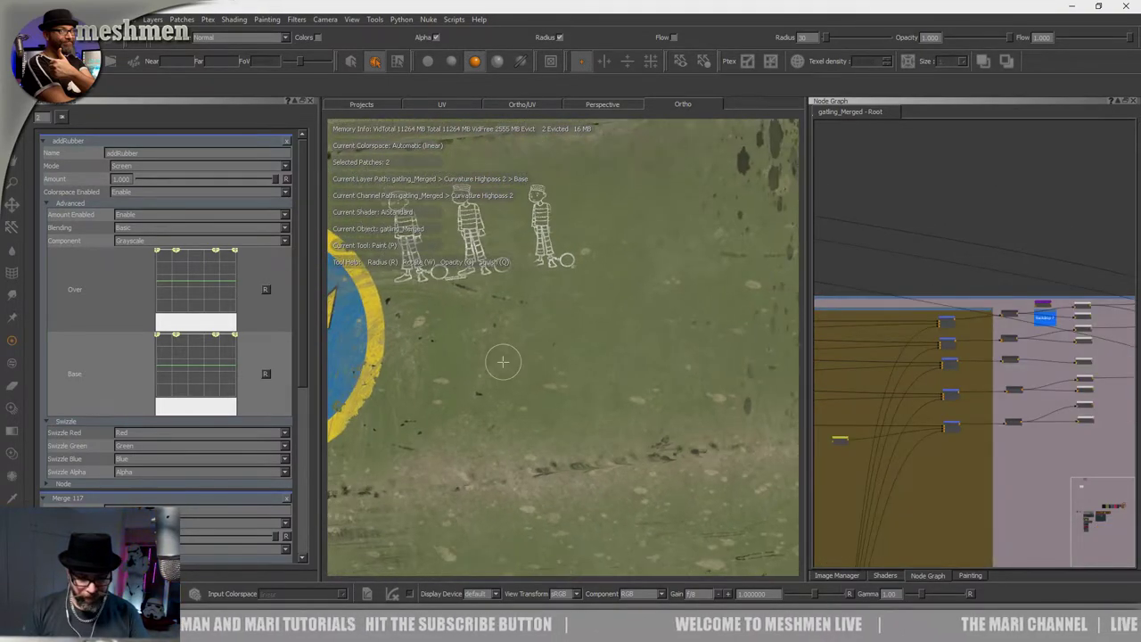
pyautogui.keyDown('alt'); pyautogui.moveTo(467, 363); pyautogui.dragTo(613, 362, button='right'); pyautogui.keyUp('alt')
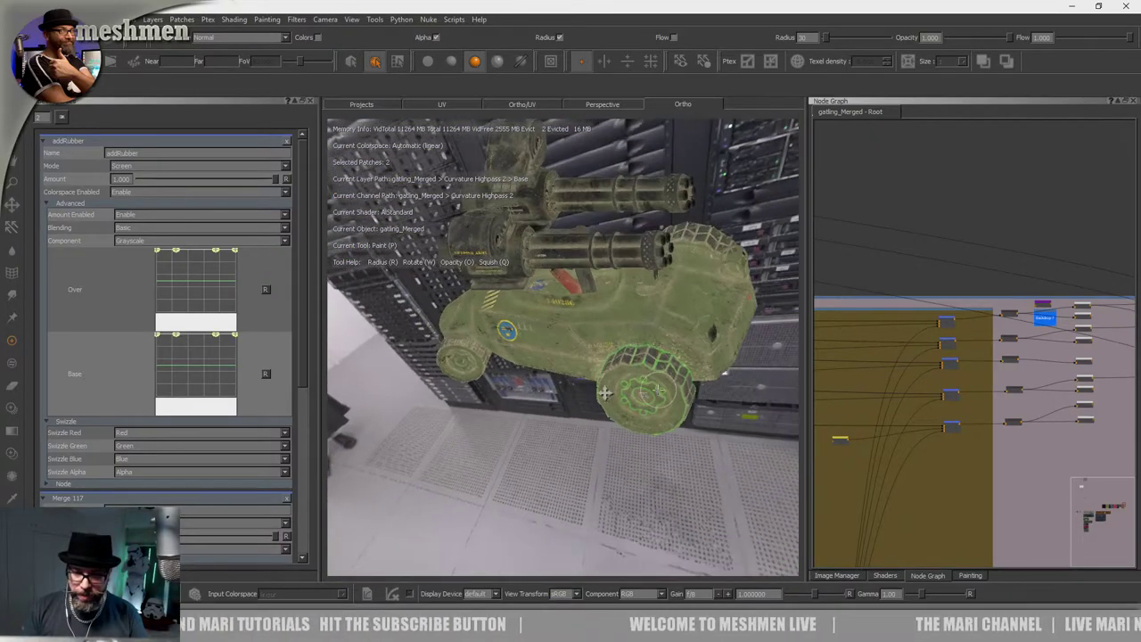
pyautogui.keyDown('alt'); pyautogui.moveTo(655, 401); pyautogui.dragTo(571, 428); pyautogui.keyUp('alt')
pyautogui.keyDown('alt'); pyautogui.moveTo(571, 428); pyautogui.dragTo(611, 458, button='right'); pyautogui.keyUp('alt')
pyautogui.keyDown('alt'); pyautogui.moveTo(612, 458); pyautogui.dragTo(599, 450); pyautogui.keyUp('alt')
pyautogui.keyDown('alt'); pyautogui.moveTo(599, 450); pyautogui.dragTo(606, 572, button='middle'); pyautogui.keyUp('alt')
pyautogui.keyDown('alt'); pyautogui.moveTo(598, 419); pyautogui.dragTo(604, 400); pyautogui.keyUp('alt')
pyautogui.keyDown('alt'); pyautogui.moveTo(604, 399); pyautogui.dragTo(544, 392, button='right'); pyautogui.keyUp('alt')
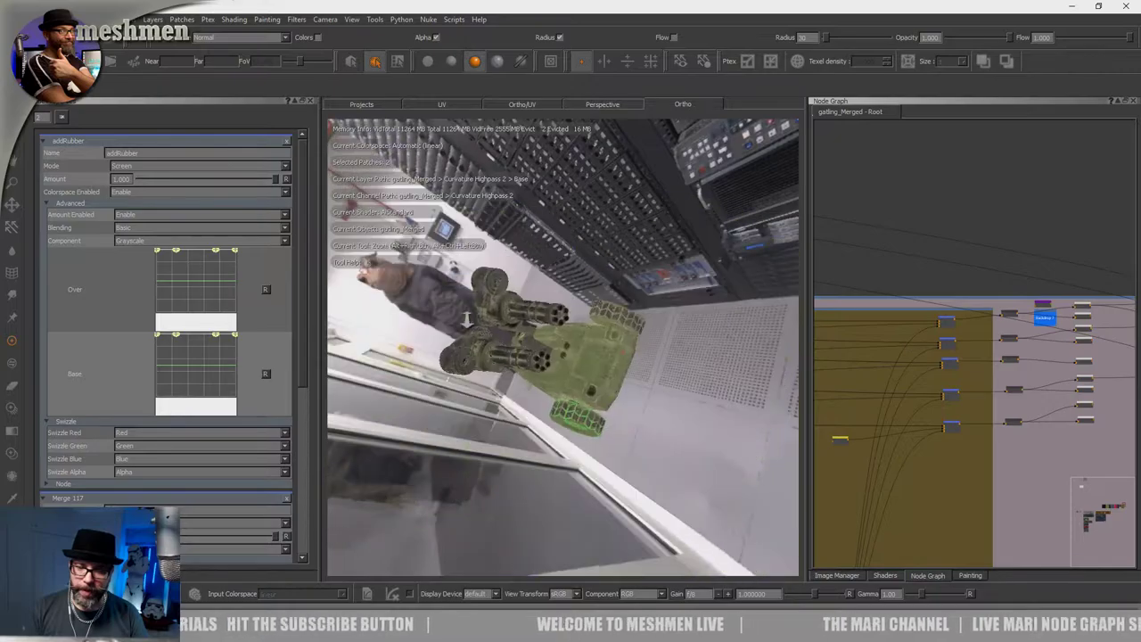
pyautogui.keyDown('alt'); pyautogui.moveTo(544, 392); pyautogui.dragTo(557, 347); pyautogui.keyUp('alt')
pyautogui.keyDown('alt'); pyautogui.moveTo(630, 357); pyautogui.dragTo(606, 339); pyautogui.keyUp('alt')
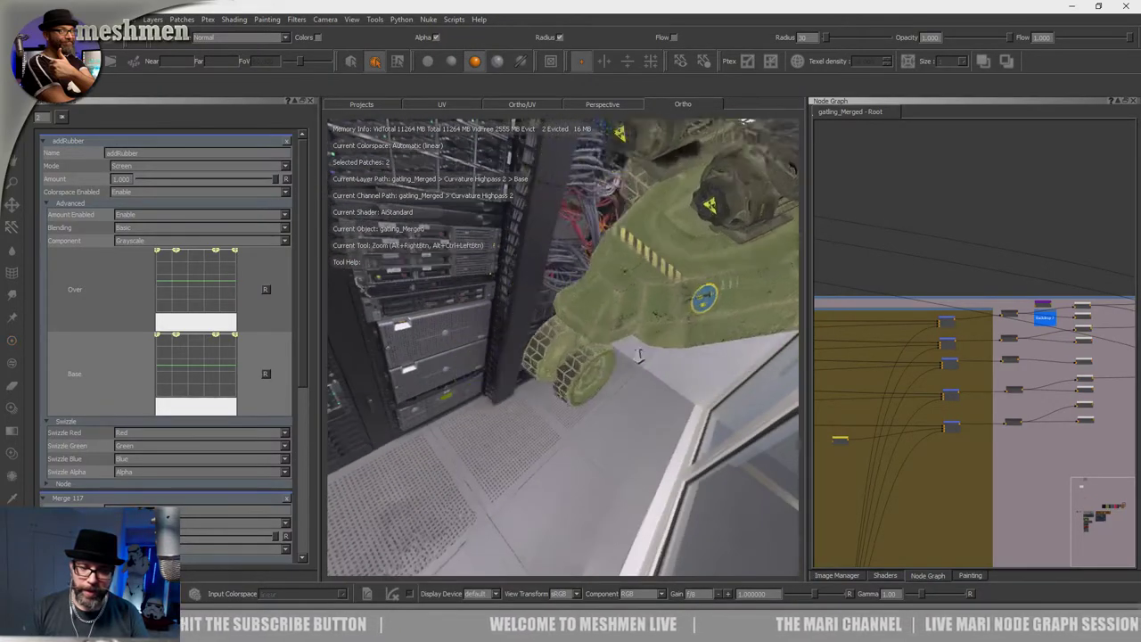
pyautogui.keyDown('alt'); pyautogui.moveTo(639, 356); pyautogui.dragTo(670, 357, button='right'); pyautogui.keyUp('alt')
pyautogui.moveTo(671, 357)
pyautogui.keyDown('alt'); pyautogui.mouseDown()
pyautogui.moveTo(619, 348)
pyautogui.moveTo(545, 361)
pyautogui.moveTo(463, 244)
pyautogui.mouseUp(); pyautogui.keyUp('alt')
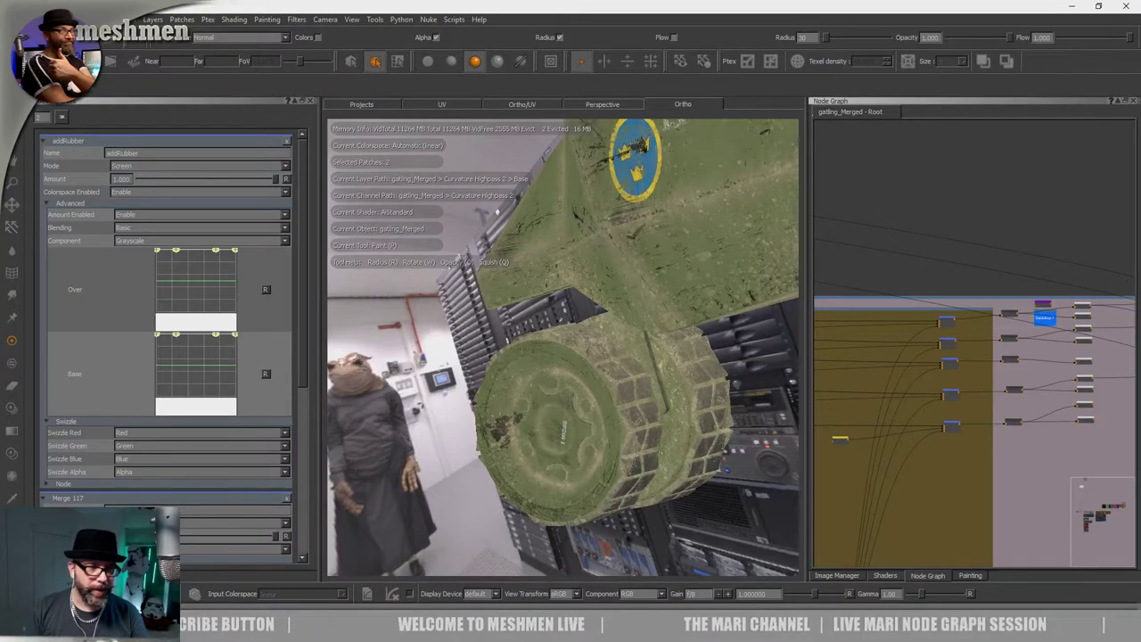
# Activate the Select tool and examine the wheel's hub, sidewall and dirty tread blocks up close.
pyautogui.press('s')
pyautogui.keyDown('alt'); pyautogui.moveTo(570, 379); pyautogui.dragTo(599, 384); pyautogui.keyUp('alt')
pyautogui.keyDown('alt'); pyautogui.moveTo(599, 384); pyautogui.dragTo(624, 387, button='right'); pyautogui.keyUp('alt')
pyautogui.keyDown('alt'); pyautogui.moveTo(624, 388); pyautogui.dragTo(640, 392); pyautogui.keyUp('alt')
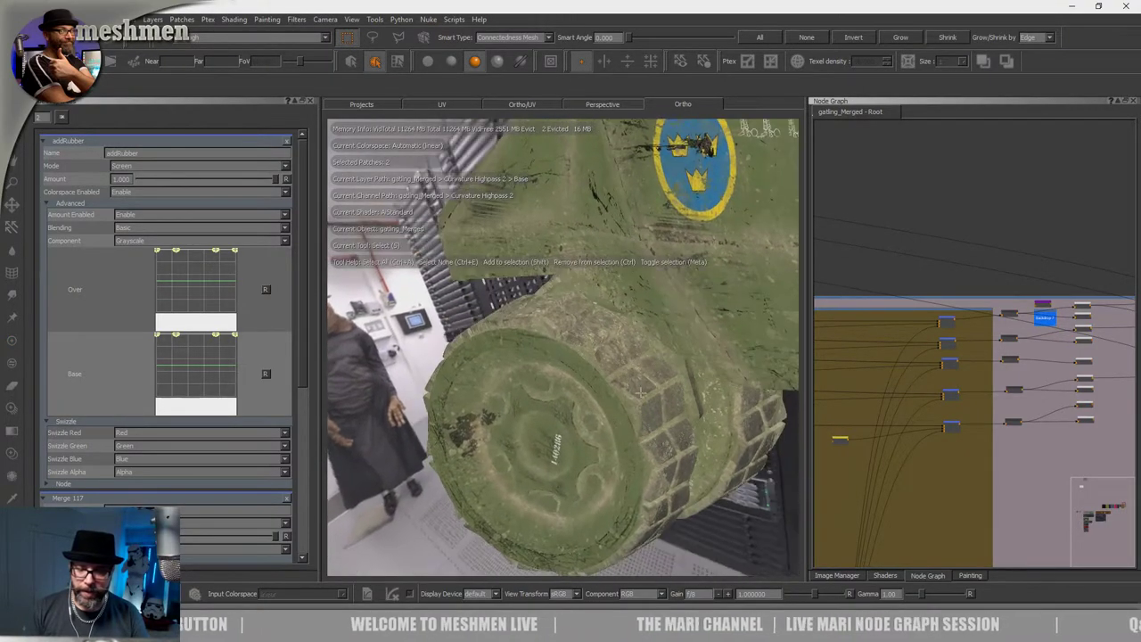
pyautogui.scroll(-5, 966, 400)
pyautogui.keyDown('alt'); pyautogui.moveTo(521, 348); pyautogui.dragTo(557, 364); pyautogui.keyUp('alt')
pyautogui.keyDown('alt'); pyautogui.moveTo(557, 363); pyautogui.dragTo(610, 370, button='right'); pyautogui.keyUp('alt')
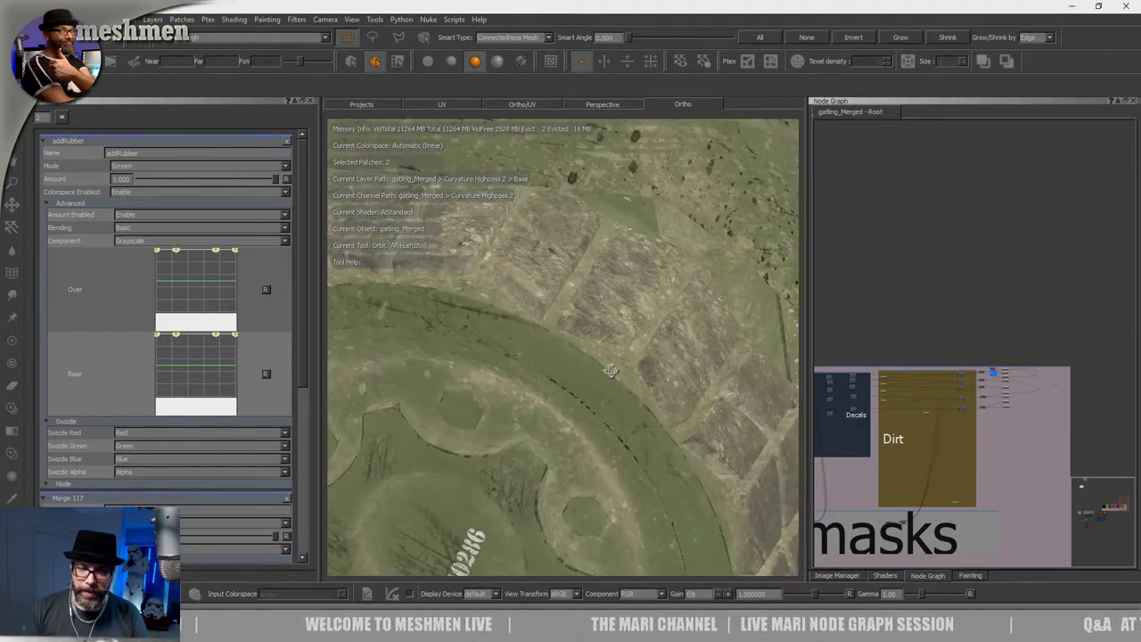
pyautogui.keyDown('alt'); pyautogui.moveTo(610, 371); pyautogui.dragTo(561, 351); pyautogui.keyUp('alt')
pyautogui.keyDown('alt'); pyautogui.moveTo(561, 351); pyautogui.dragTo(509, 342, button='right'); pyautogui.keyUp('alt')
pyautogui.keyDown('alt'); pyautogui.moveTo(509, 342); pyautogui.dragTo(523, 371); pyautogui.keyUp('alt')
# Jump to the DirtMask bookmark in the node graph and go to the start of the dirt mask network.
pyautogui.scroll(-5, 922, 398)
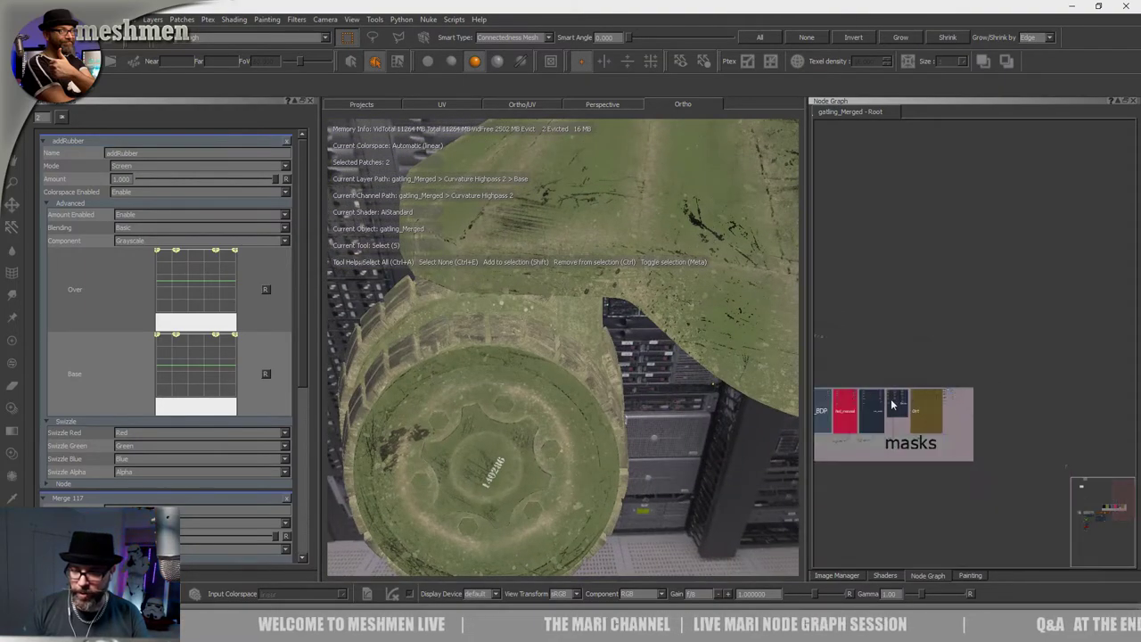
pyautogui.scroll(2, 894, 404)
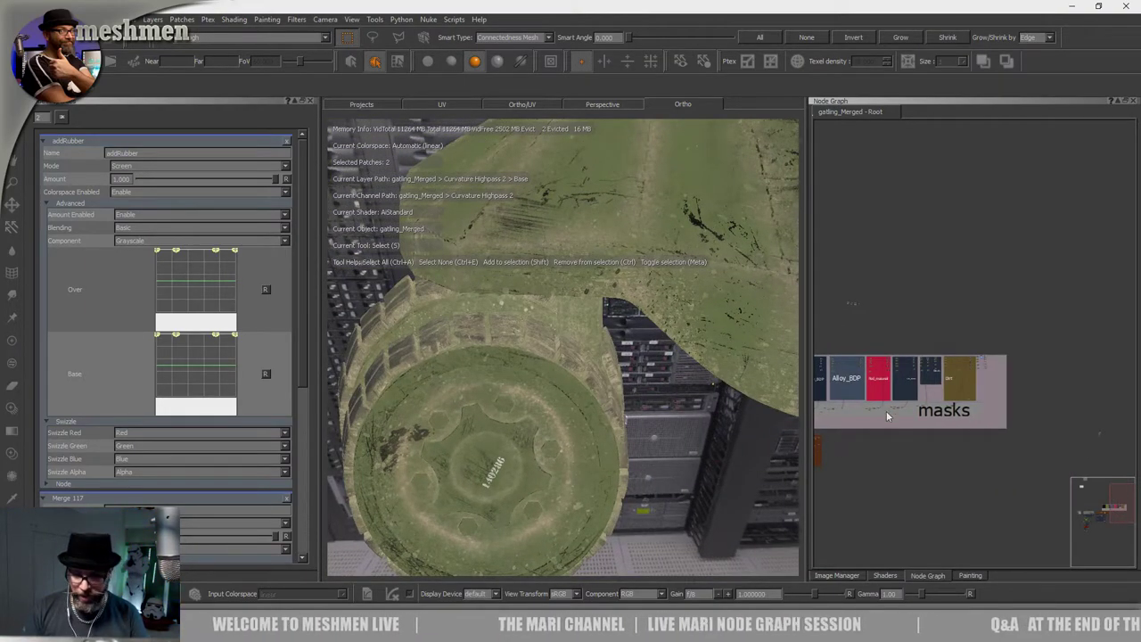
pyautogui.press('j')
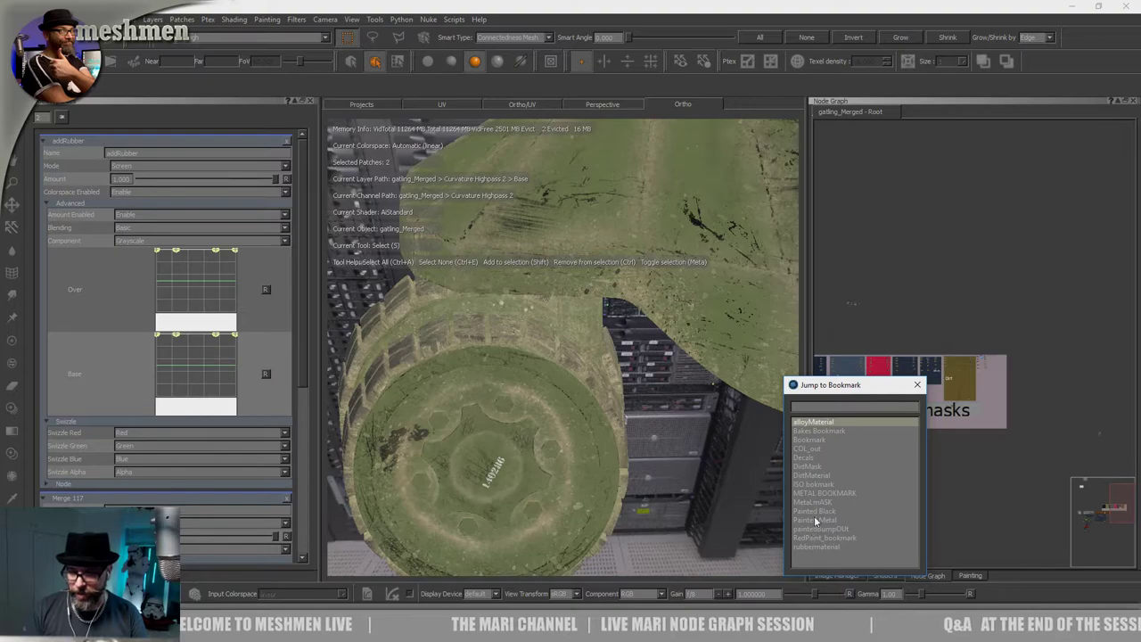
pyautogui.doubleClick(811, 468)
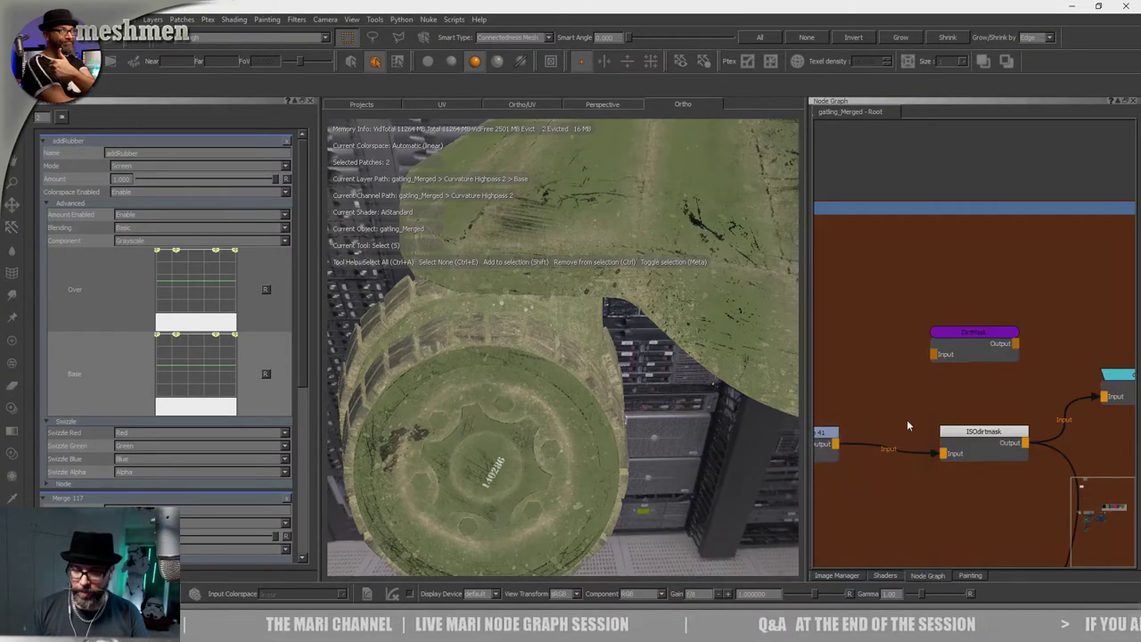
pyautogui.scroll(-6, 905, 418)
pyautogui.moveTo(963, 417); pyautogui.dragTo(983, 415, button='middle')
pyautogui.scroll(5, 983, 415)
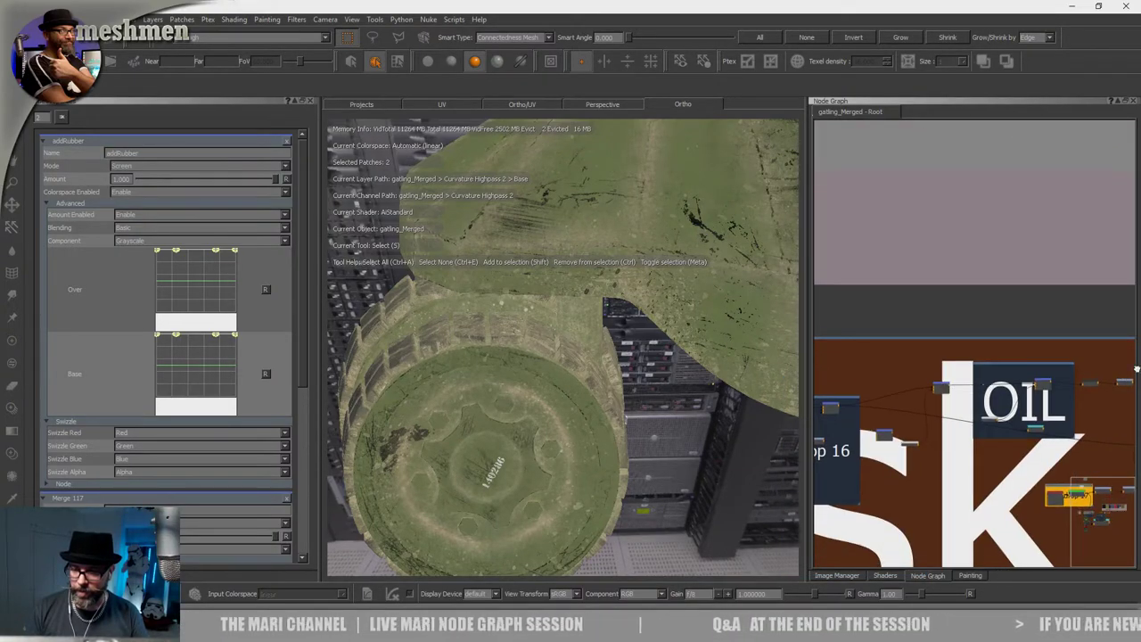
pyautogui.moveTo(899, 403)
pyautogui.mouseDown(button='middle')
pyautogui.moveTo(1103, 375)
pyautogui.moveTo(1101, 387)
pyautogui.moveTo(1129, 387)
pyautogui.mouseUp(button='middle')
pyautogui.moveTo(931, 385); pyautogui.dragTo(1040, 381, button='middle')
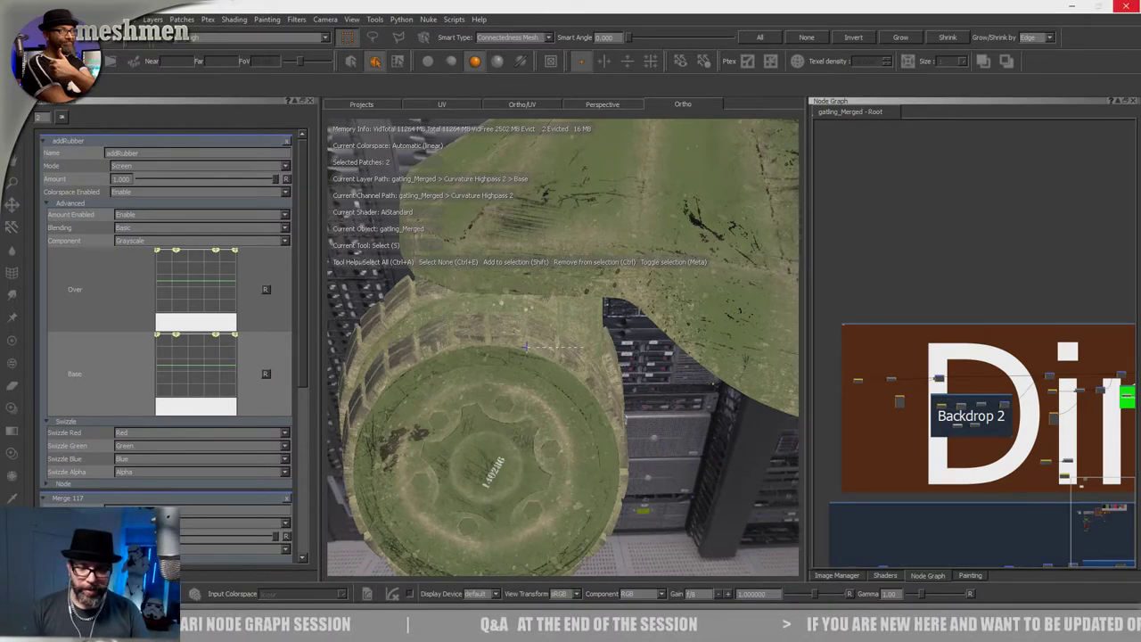
# Select the wheel's patches and view the dirt mask on them while locating the network's first input nodes.
pyautogui.moveTo(526, 346); pyautogui.dragTo(522, 348)
pyautogui.keyDown('alt'); pyautogui.moveTo(697, 420); pyautogui.dragTo(666, 440); pyautogui.keyUp('alt')
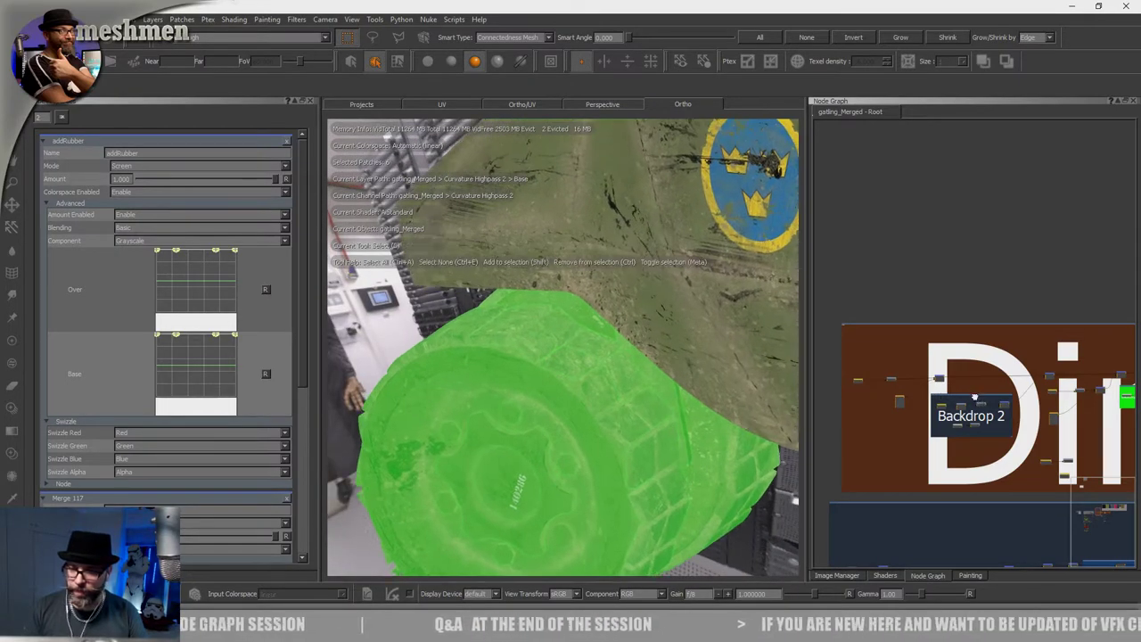
pyautogui.moveTo(972, 395); pyautogui.dragTo(996, 389, button='middle')
pyautogui.scroll(5, 921, 398)
pyautogui.moveTo(872, 386); pyautogui.dragTo(983, 401, button='middle')
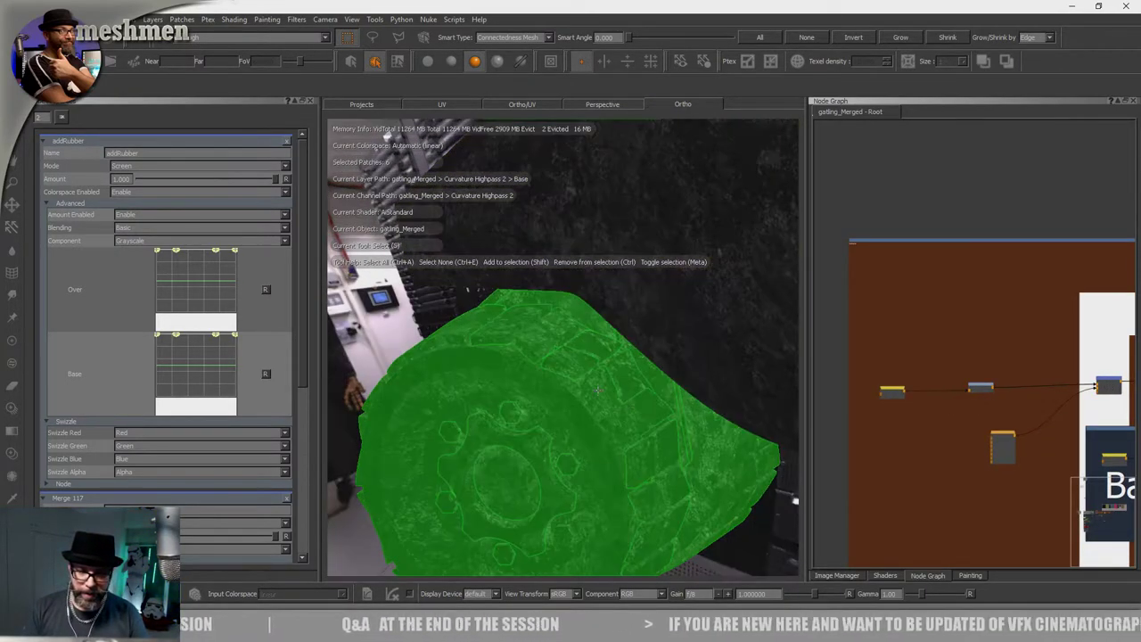
pyautogui.keyDown('alt'); pyautogui.moveTo(535, 426); pyautogui.dragTo(566, 414); pyautogui.keyUp('alt')
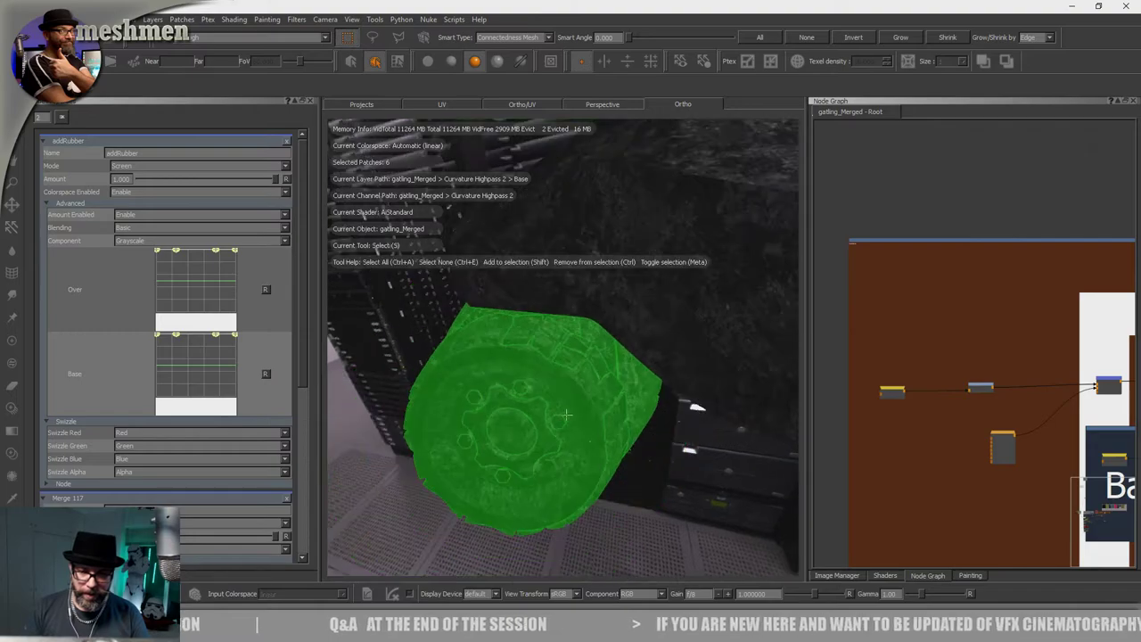
# Clear the patch selection and examine the dirt mask on the tyre's tread blocks up close.
pyautogui.click(643, 511)
pyautogui.keyDown('alt'); pyautogui.moveTo(644, 512); pyautogui.dragTo(636, 394); pyautogui.keyUp('alt')
pyautogui.keyDown('alt'); pyautogui.moveTo(622, 421); pyautogui.dragTo(638, 397, button='middle'); pyautogui.keyUp('alt')
pyautogui.keyDown('alt'); pyautogui.moveTo(638, 397); pyautogui.dragTo(670, 394, button='right'); pyautogui.keyUp('alt')
pyautogui.keyDown('alt'); pyautogui.moveTo(670, 394); pyautogui.dragTo(579, 418); pyautogui.keyUp('alt')
pyautogui.keyDown('alt'); pyautogui.moveTo(578, 418); pyautogui.dragTo(593, 400, button='right'); pyautogui.keyUp('alt')
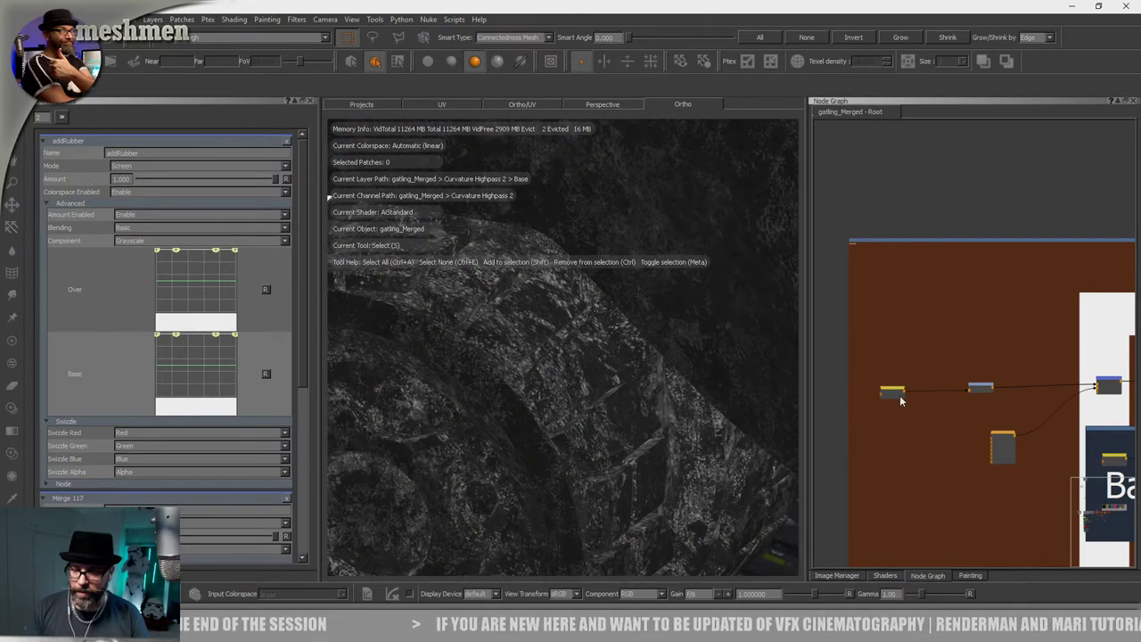
# Insert a Merge node between the dirt mask's first radio node and its brightness adjustment node.
pyautogui.moveTo(895, 392); pyautogui.dragTo(888, 392)
pyautogui.scroll(4, 889, 391)
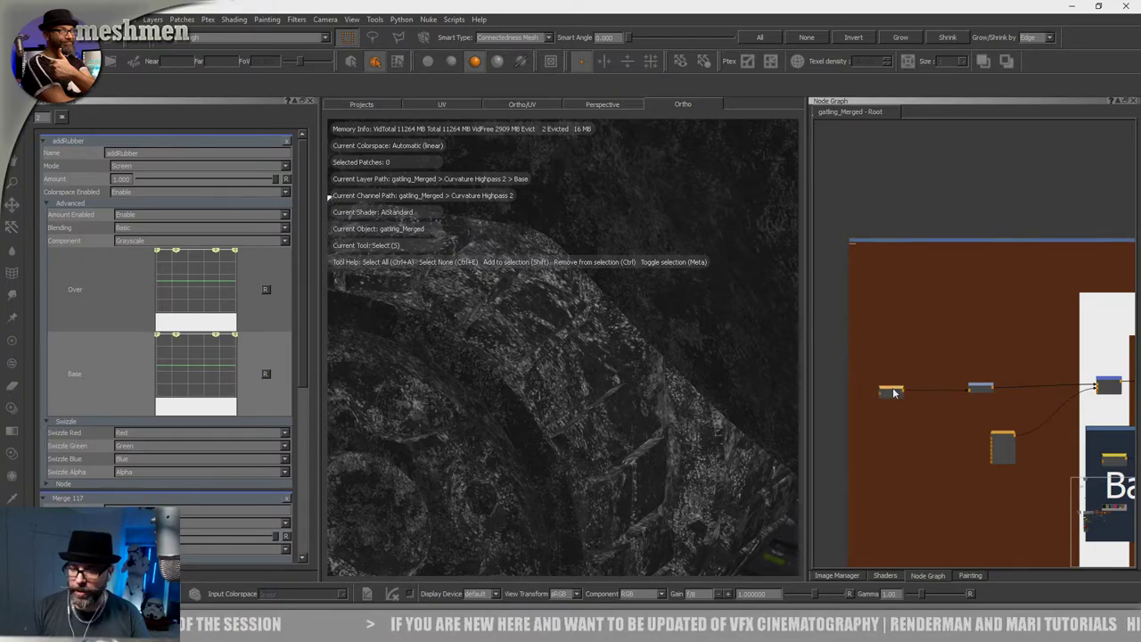
pyautogui.press('m')
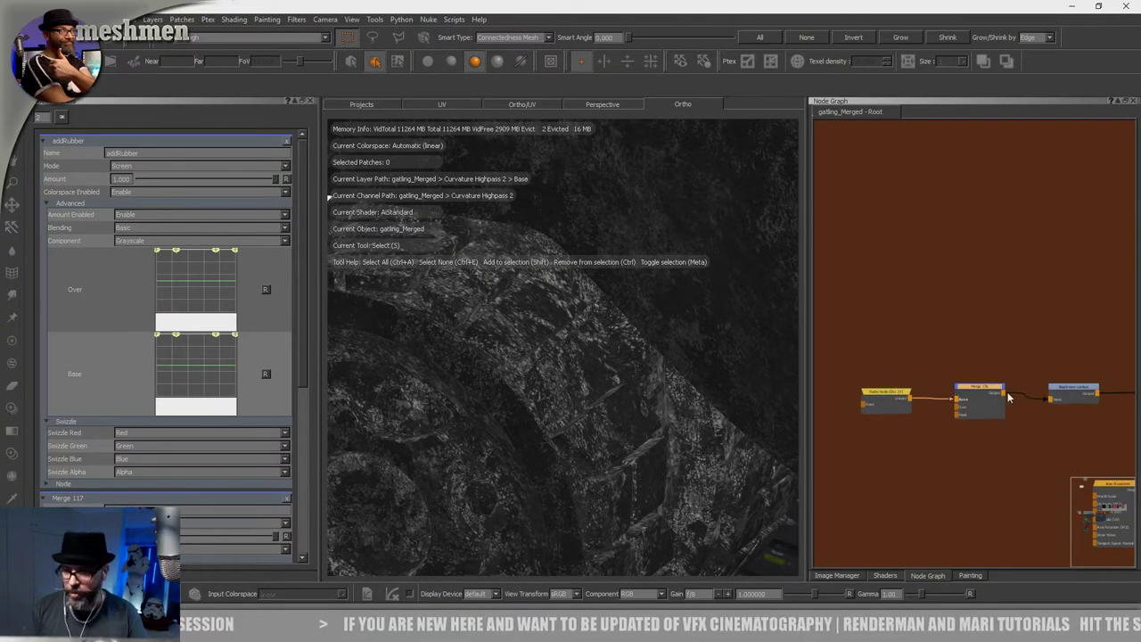
pyautogui.click(924, 476)
pyautogui.moveTo(909, 467); pyautogui.dragTo(886, 445, button='middle')
pyautogui.scroll(-1, 886, 445)
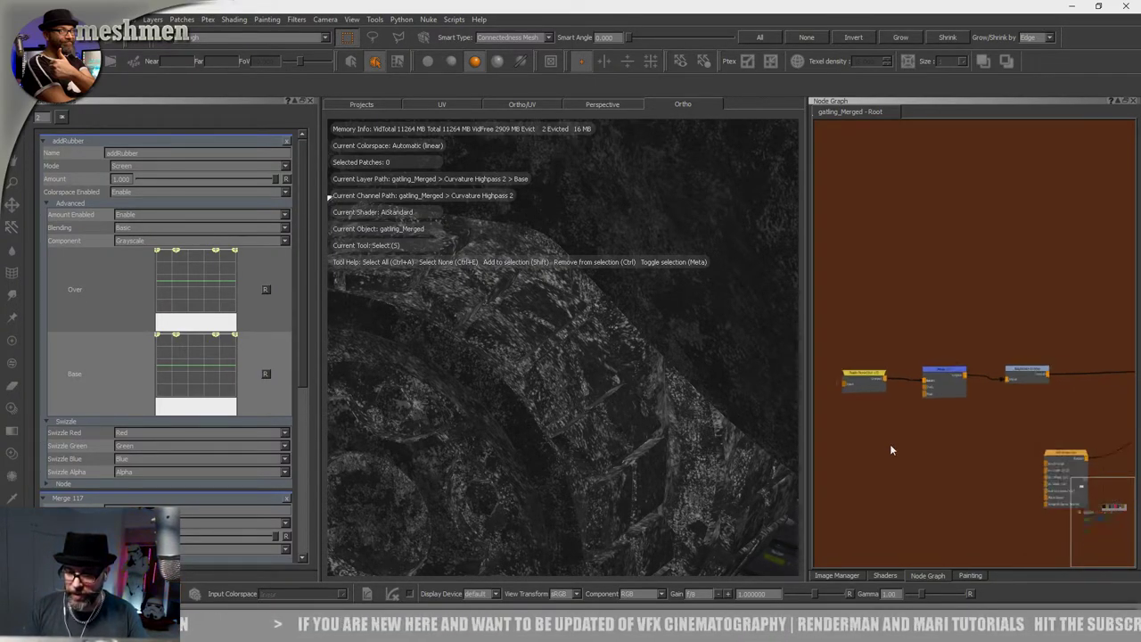
# Create a Radio Node tuned to the rubber isolation transmitter and place it below the first radio node.
pyautogui.press('Tab')
pyautogui.write('ra')
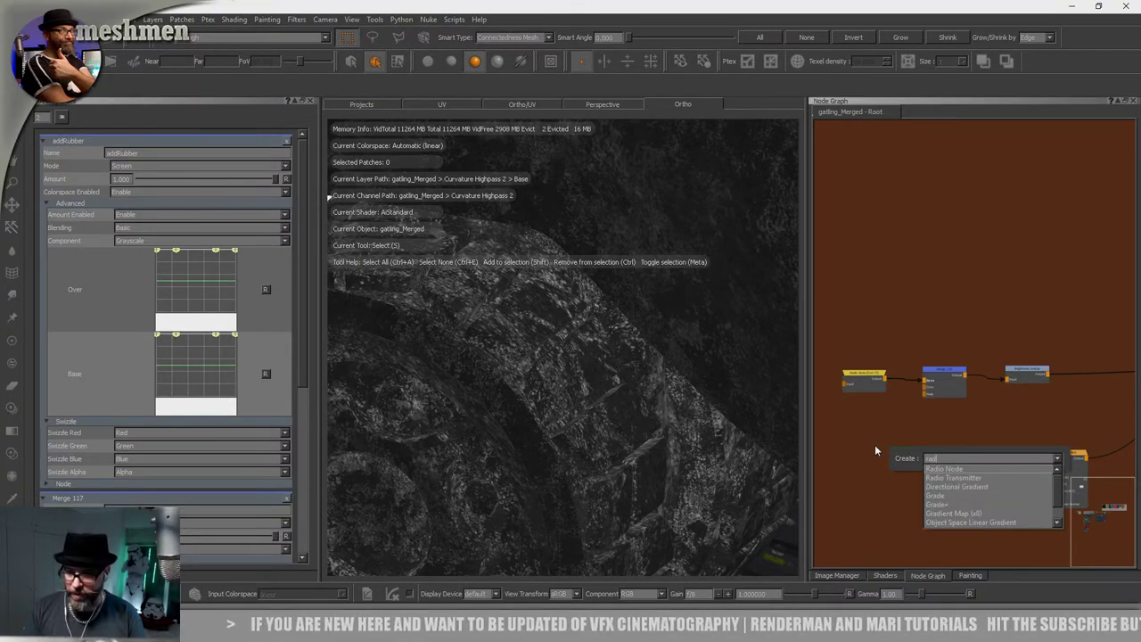
pyautogui.press('Return')
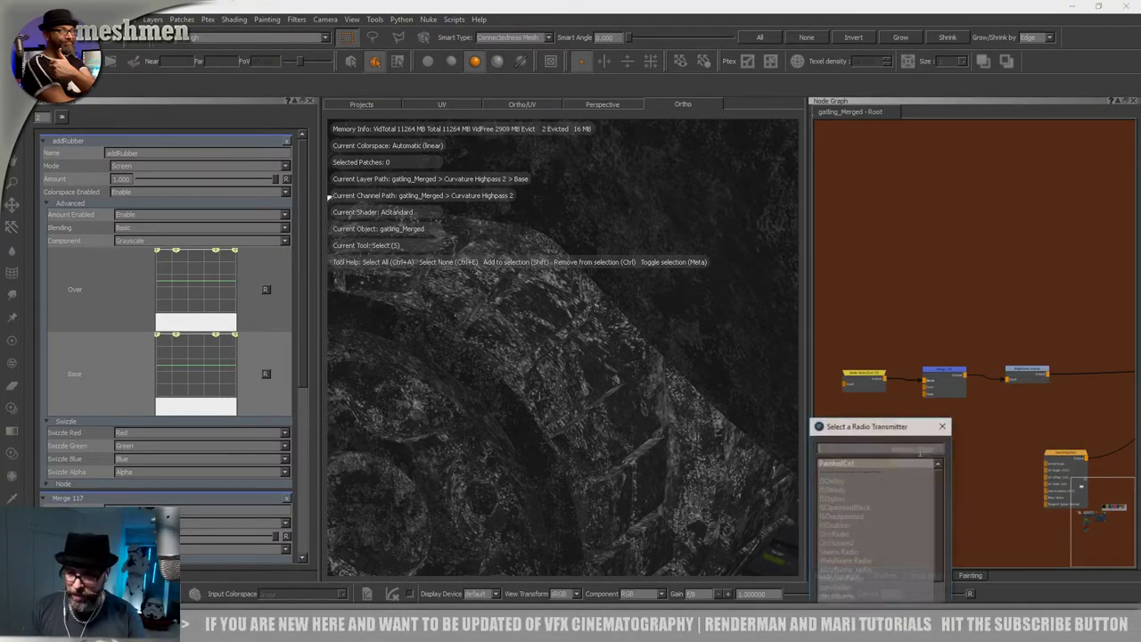
pyautogui.click(843, 532)
pyautogui.doubleClick(843, 531)
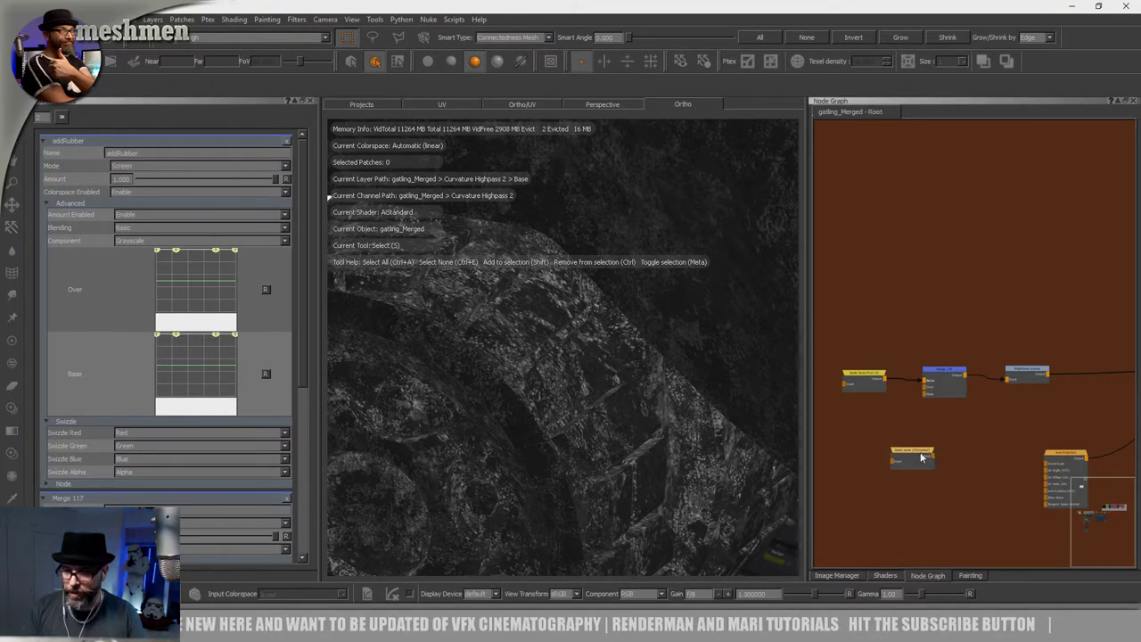
pyautogui.moveTo(921, 457); pyautogui.dragTo(881, 457)
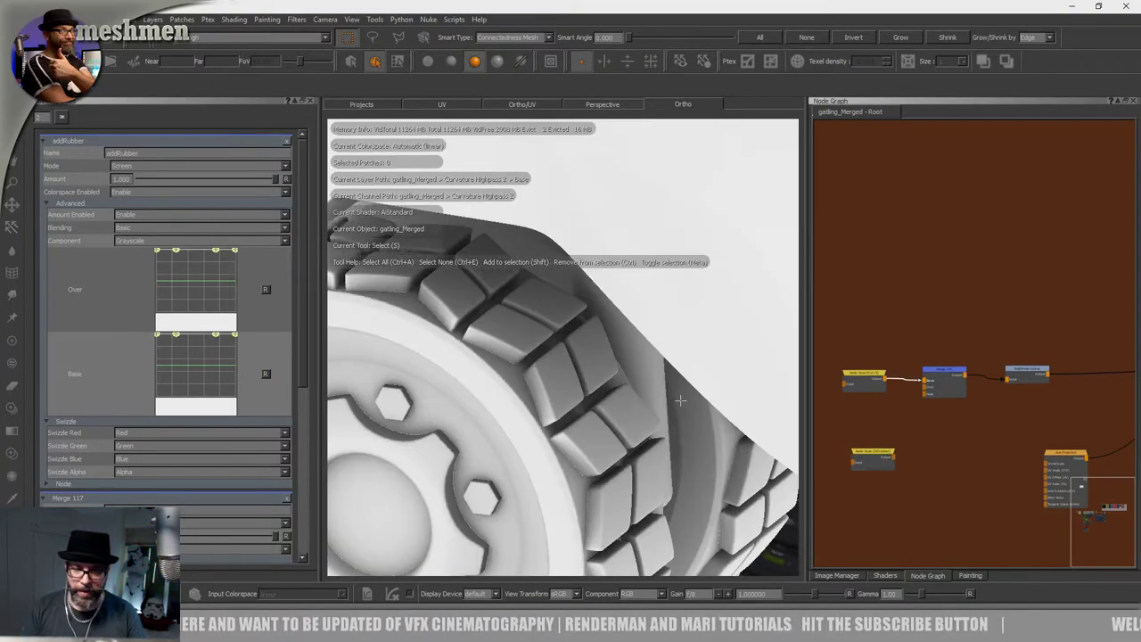
# Connect the rubber radio node to the new Merge node's Over input and view the merged mask in the viewport.
pyautogui.moveTo(614, 384)
pyautogui.keyDown('alt'); pyautogui.mouseDown()
pyautogui.moveTo(570, 383)
pyautogui.moveTo(572, 404)
pyautogui.moveTo(563, 370)
pyautogui.moveTo(486, 404)
pyautogui.mouseUp(); pyautogui.keyUp('alt')
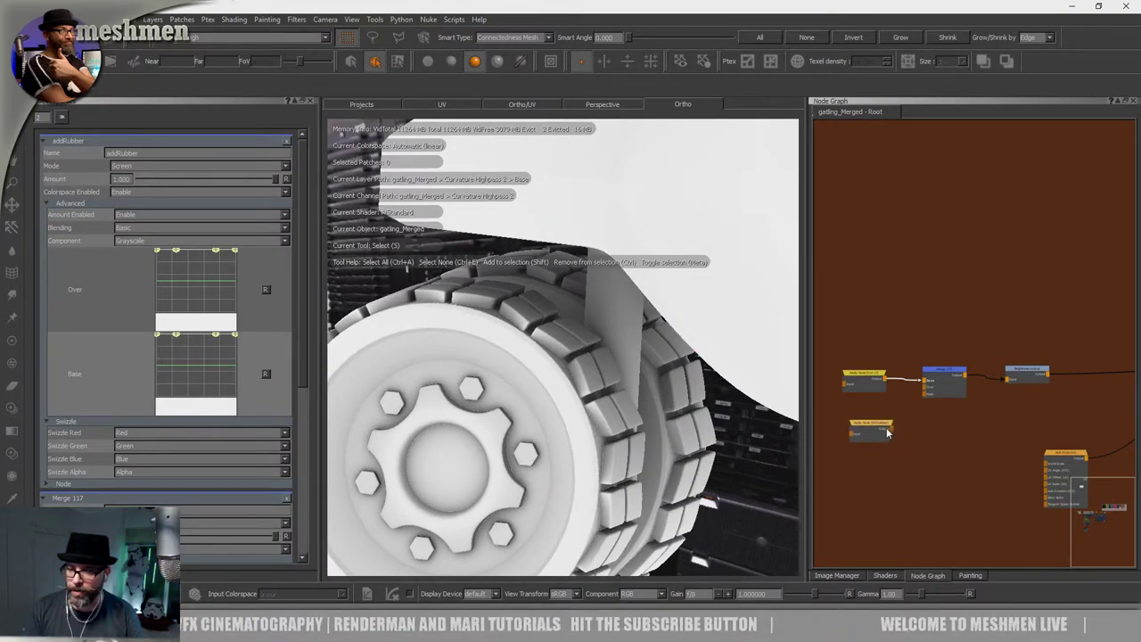
pyautogui.click(939, 376)
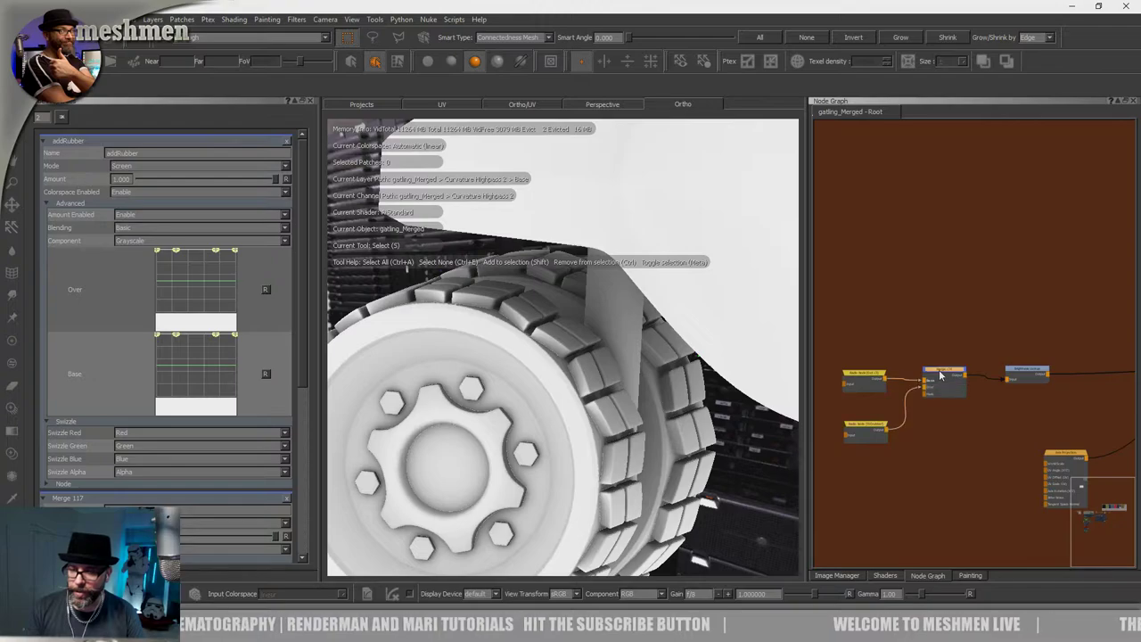
pyautogui.press('1')
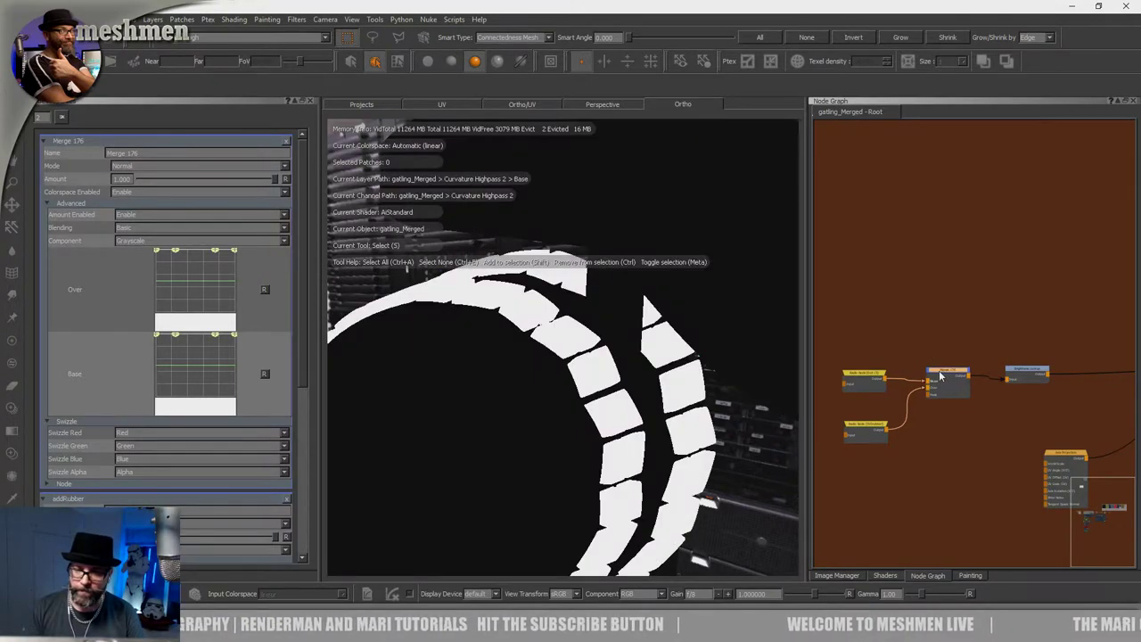
# Set Merge 176 to Screen mode with an amount of about 0.84, and check the blended mask on the wheel.
pyautogui.click(183, 164)
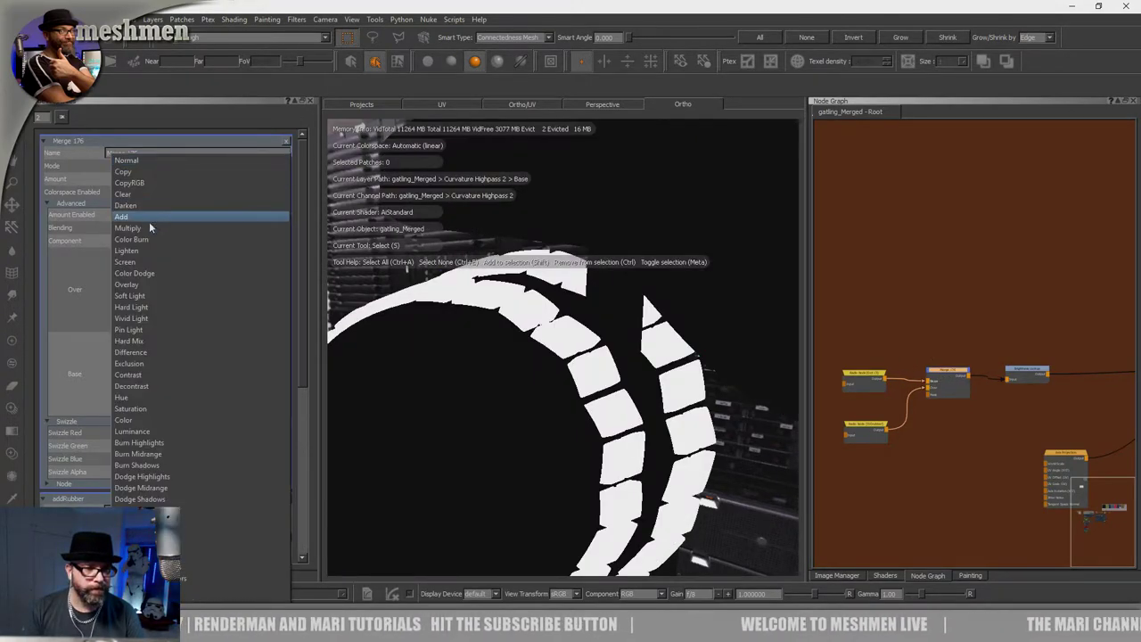
pyautogui.click(143, 261)
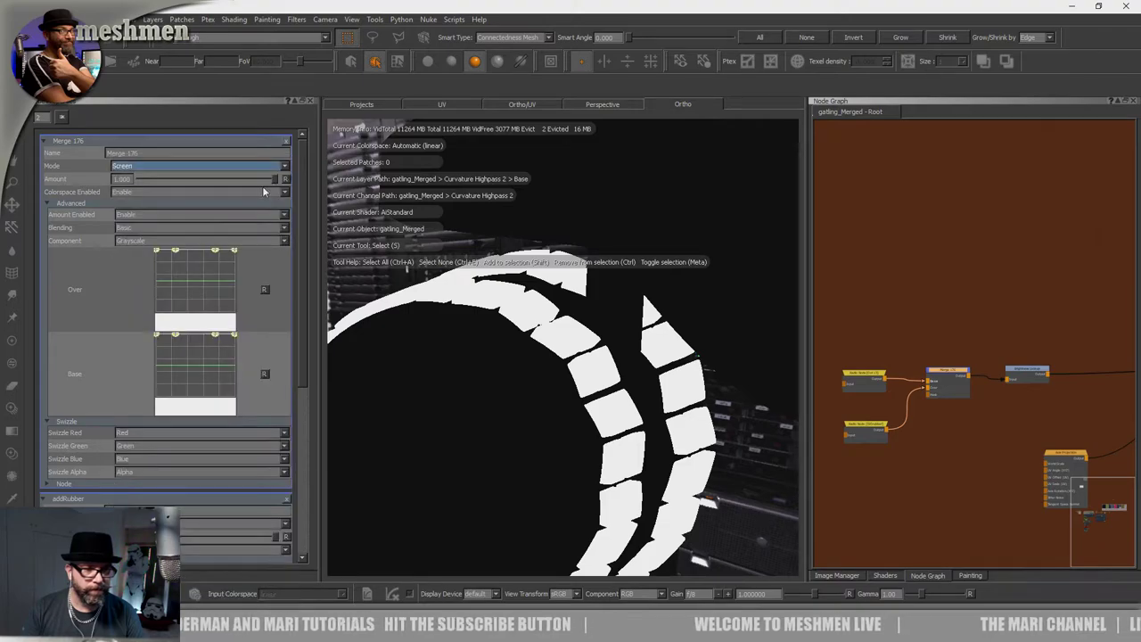
pyautogui.moveTo(276, 180)
pyautogui.mouseDown()
pyautogui.moveTo(136, 178)
pyautogui.moveTo(259, 198)
pyautogui.mouseUp()
pyautogui.keyDown('alt'); pyautogui.moveTo(508, 304); pyautogui.dragTo(613, 337); pyautogui.keyUp('alt')
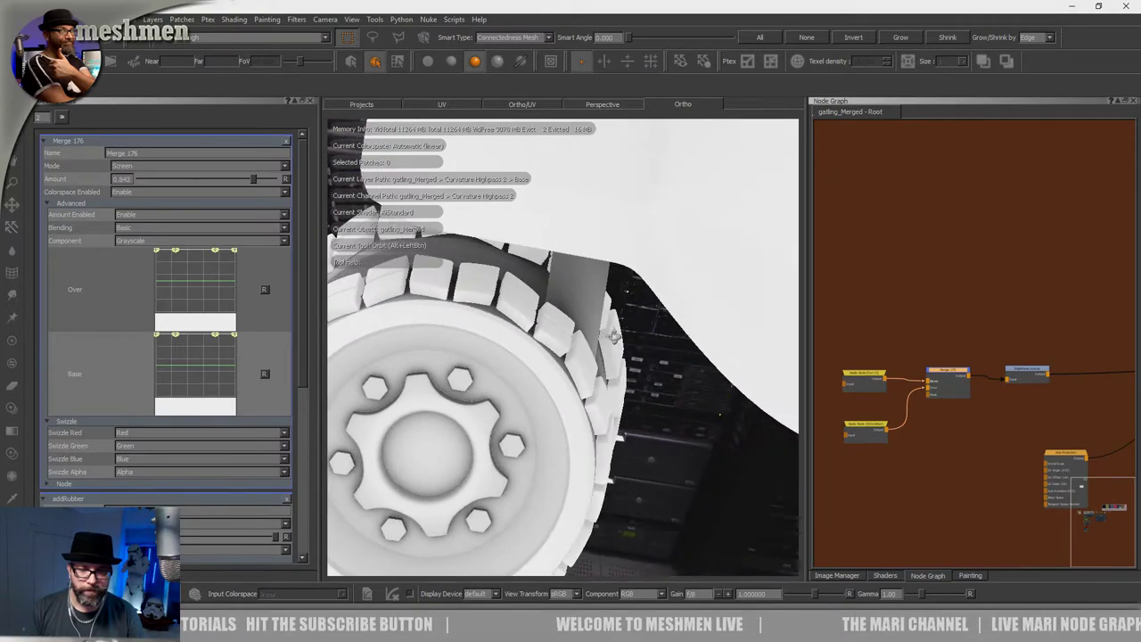
pyautogui.keyDown('alt'); pyautogui.moveTo(507, 312); pyautogui.dragTo(520, 352, button='right'); pyautogui.keyUp('alt')
pyautogui.keyDown('alt'); pyautogui.moveTo(520, 354); pyautogui.dragTo(531, 360); pyautogui.keyUp('alt')
# Follow the dirt mask network downstream and examine the resulting mask on the wheels, tread and hull.
pyautogui.scroll(5, 912, 326)
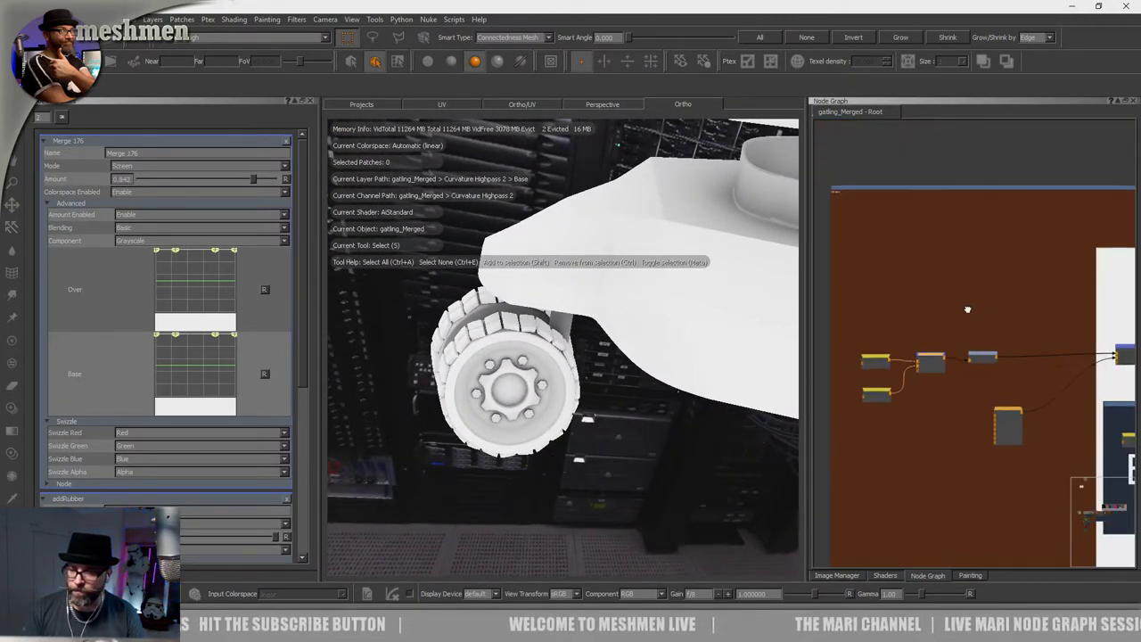
pyautogui.scroll(2, 989, 329)
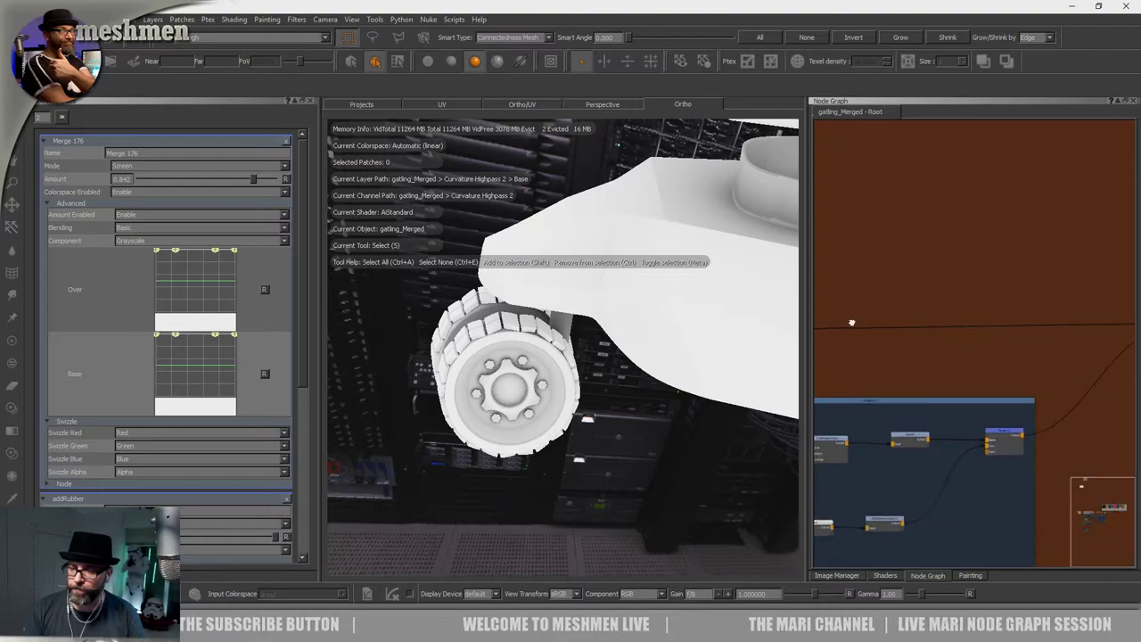
pyautogui.scroll(4, 1025, 328)
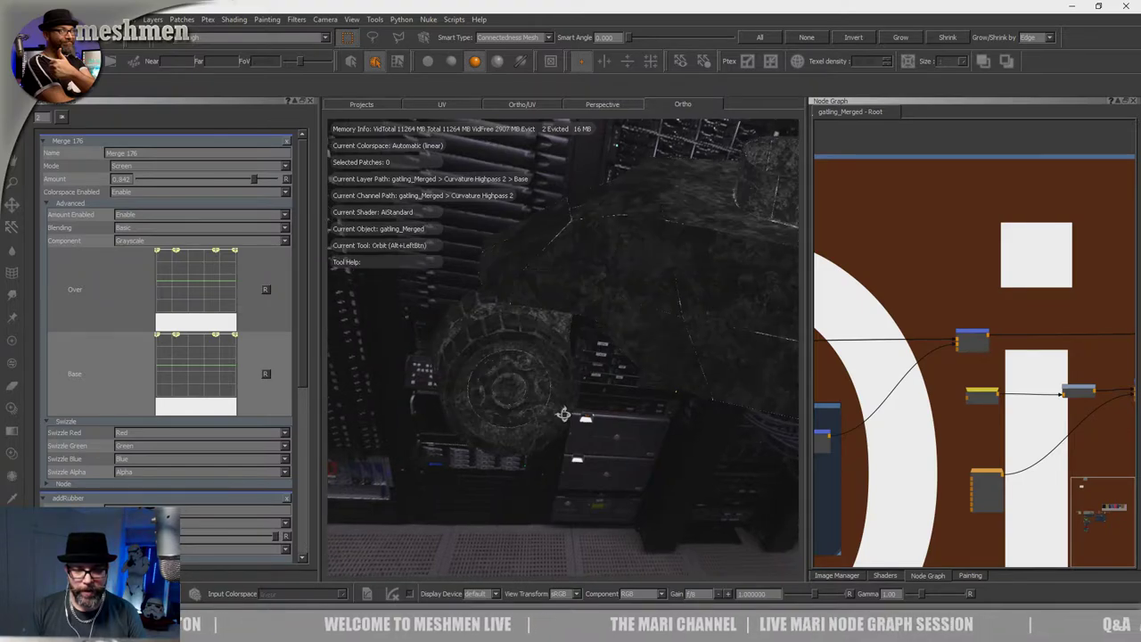
pyautogui.keyDown('alt'); pyautogui.moveTo(562, 413); pyautogui.dragTo(525, 398); pyautogui.keyUp('alt')
pyautogui.keyDown('alt'); pyautogui.moveTo(524, 397); pyautogui.dragTo(603, 412, button='right'); pyautogui.keyUp('alt')
pyautogui.keyDown('alt'); pyautogui.moveTo(603, 412); pyautogui.dragTo(597, 400); pyautogui.keyUp('alt')
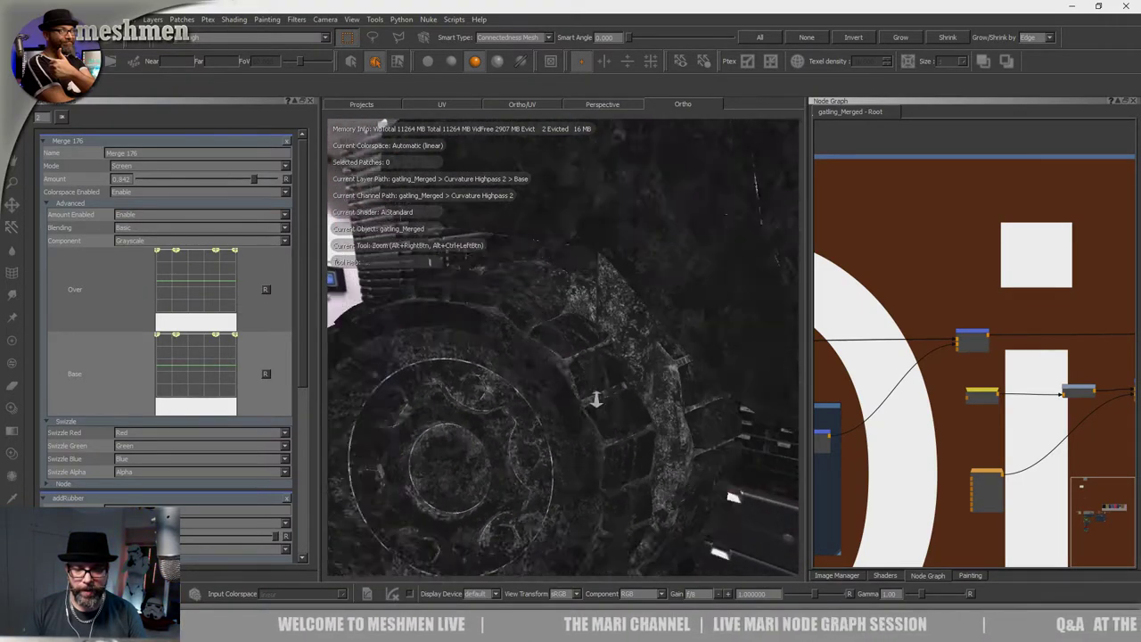
pyautogui.keyDown('alt'); pyautogui.moveTo(596, 400); pyautogui.dragTo(606, 433, button='right'); pyautogui.keyUp('alt')
pyautogui.keyDown('alt'); pyautogui.moveTo(606, 433); pyautogui.dragTo(588, 383); pyautogui.keyUp('alt')
pyautogui.scroll(2, 965, 359)
pyautogui.scroll(3, 965, 359)
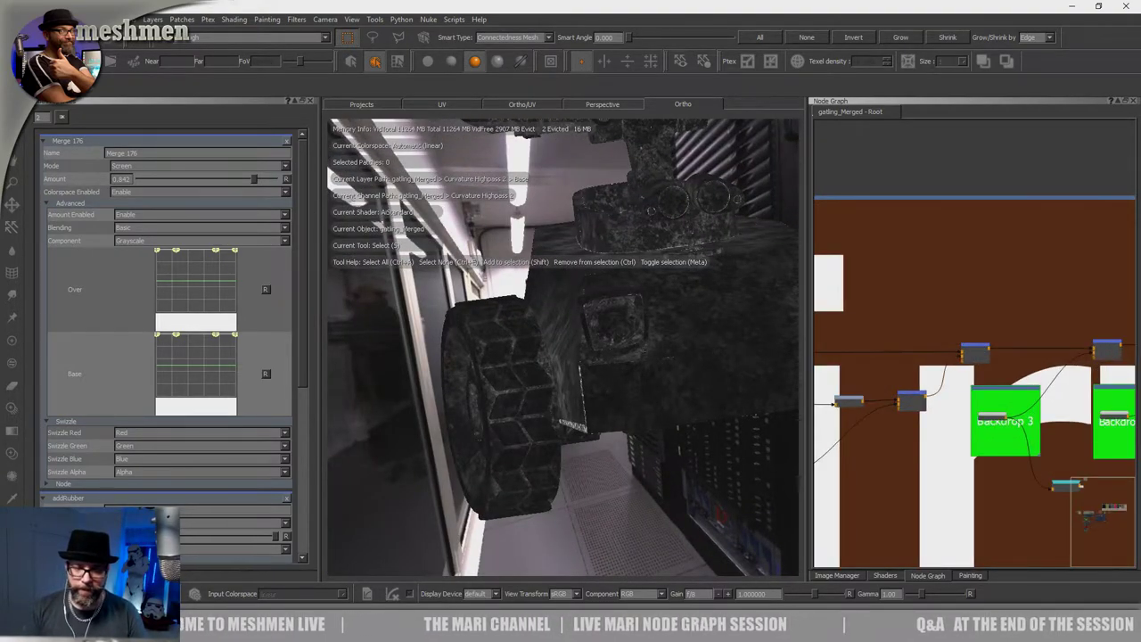
# Inspect the dirt mask on the wheel and hull while comparing Merge 111 with its amount at 0 and at 1.
pyautogui.keyDown('alt'); pyautogui.moveTo(535, 374); pyautogui.dragTo(499, 366); pyautogui.keyUp('alt')
pyautogui.keyDown('alt'); pyautogui.moveTo(499, 367); pyautogui.dragTo(588, 392, button='middle'); pyautogui.keyUp('alt')
pyautogui.keyDown('alt'); pyautogui.moveTo(588, 392); pyautogui.dragTo(623, 383, button='right'); pyautogui.keyUp('alt')
pyautogui.keyDown('alt'); pyautogui.moveTo(624, 383); pyautogui.dragTo(499, 303); pyautogui.keyUp('alt')
pyautogui.keyDown('alt'); pyautogui.moveTo(499, 303); pyautogui.dragTo(508, 345, button='middle'); pyautogui.keyUp('alt')
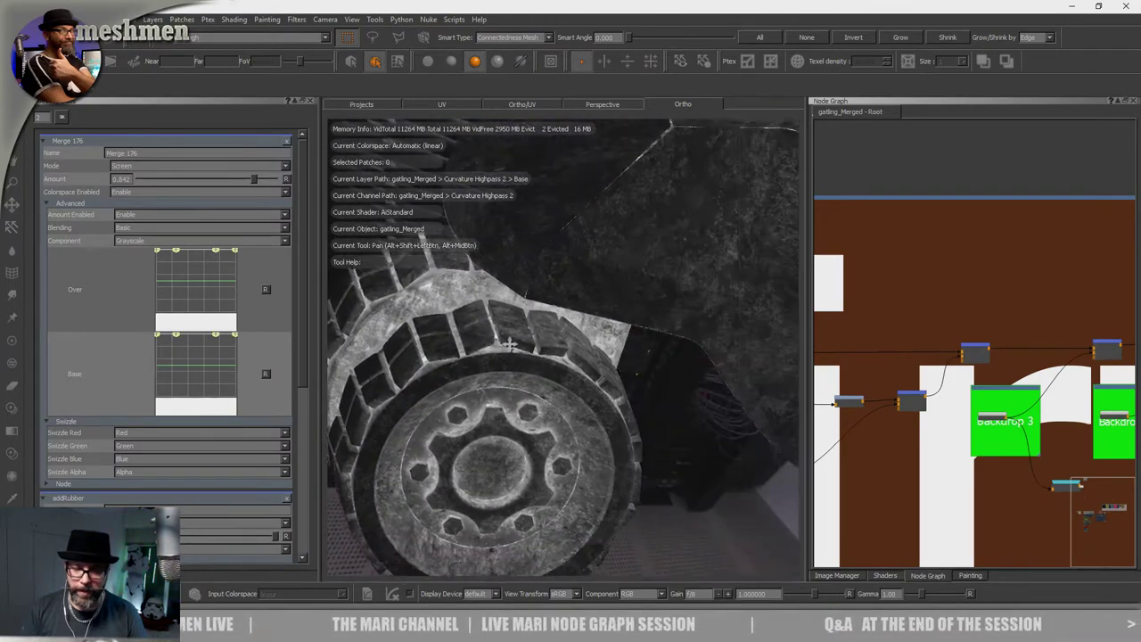
pyautogui.keyDown('alt'); pyautogui.moveTo(508, 344); pyautogui.dragTo(545, 349, button='right'); pyautogui.keyUp('alt')
pyautogui.click(974, 351)
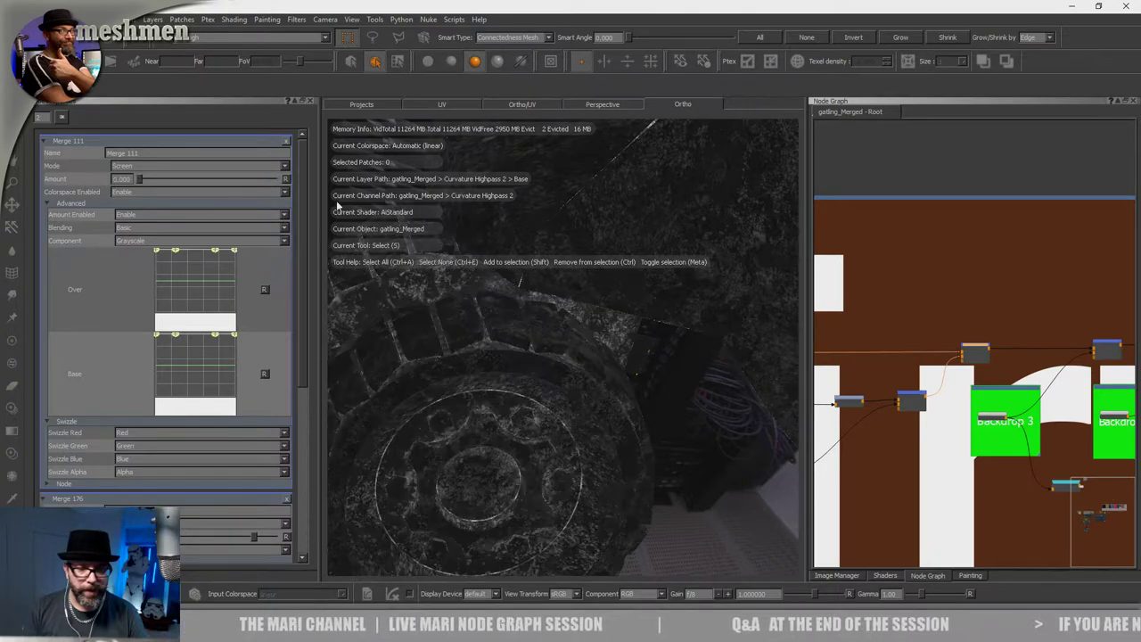
# Trace the nodes feeding Merge 111 and examine the radio node, Brightness Lookup and axis projection merge results on the wheel.
pyautogui.scroll(5, 988, 319)
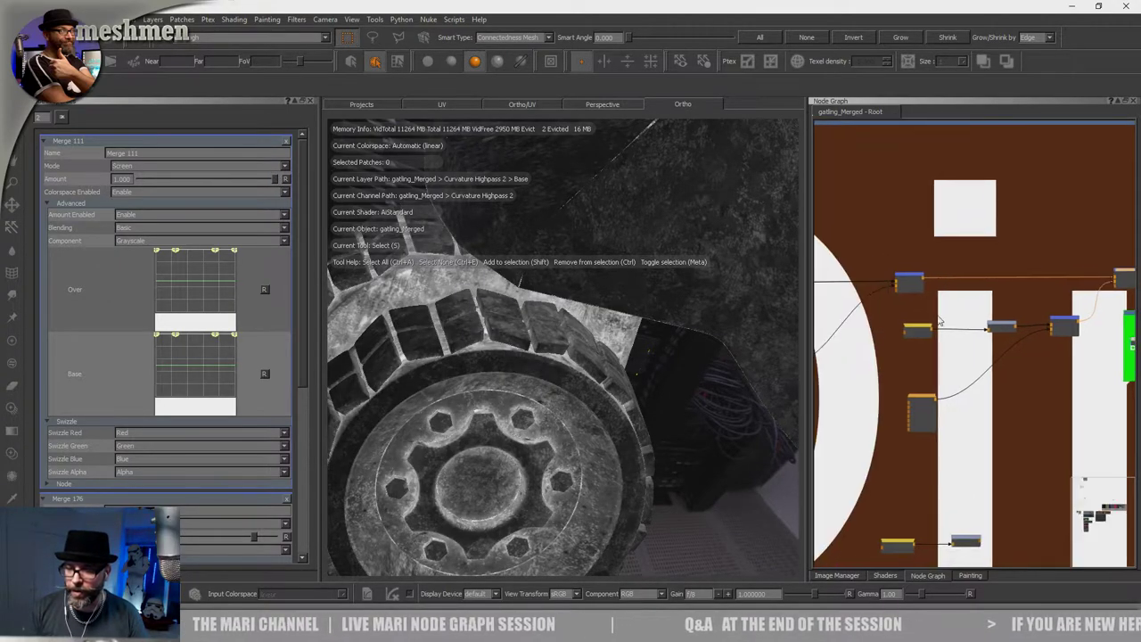
pyautogui.moveTo(905, 349); pyautogui.dragTo(901, 346)
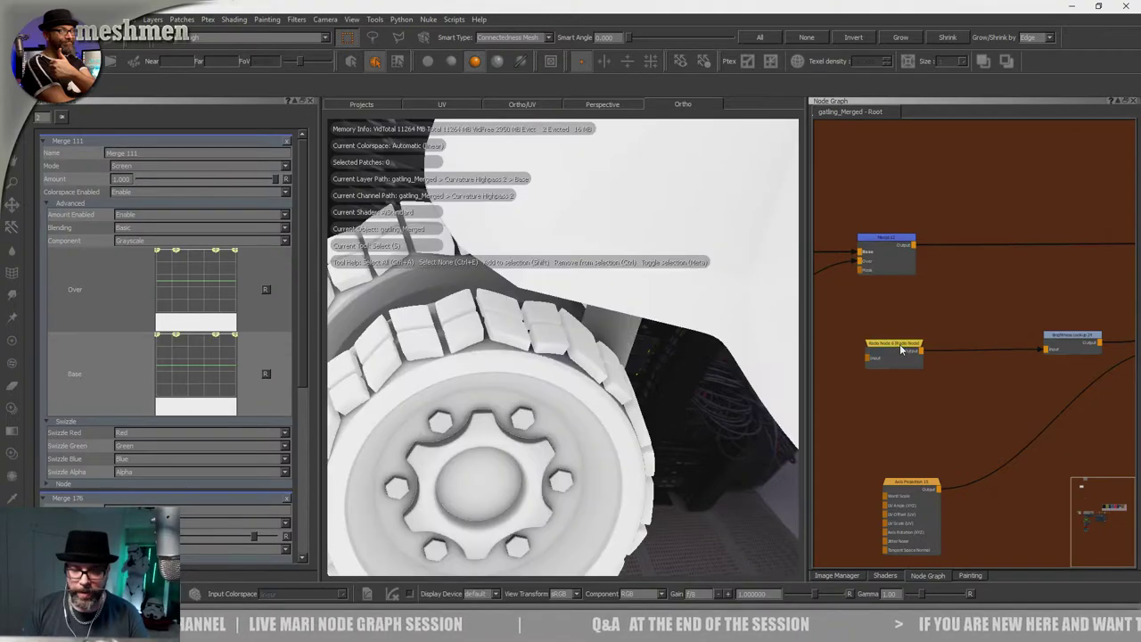
pyautogui.moveTo(900, 349); pyautogui.dragTo(910, 349)
pyautogui.scroll(1, 913, 335)
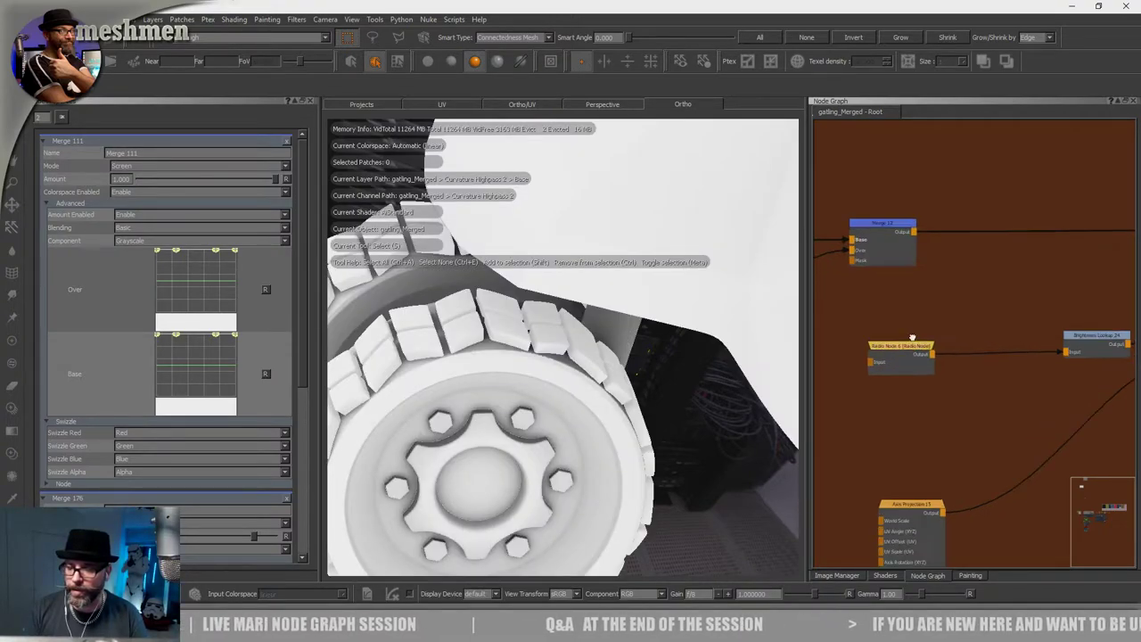
pyautogui.moveTo(930, 336); pyautogui.dragTo(884, 322, button='middle')
pyautogui.moveTo(1051, 320); pyautogui.dragTo(855, 334, button='middle')
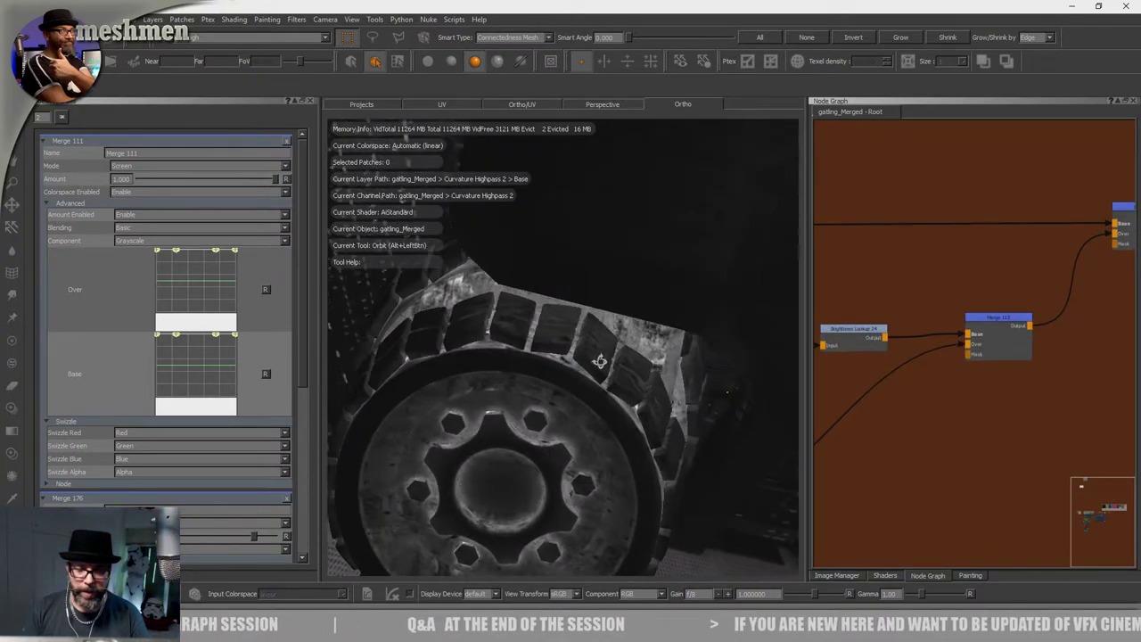
pyautogui.click(995, 334)
pyautogui.moveTo(863, 332); pyautogui.dragTo(974, 295, button='middle')
pyautogui.moveTo(974, 296); pyautogui.dragTo(891, 307)
pyautogui.scroll(-5, 1035, 302)
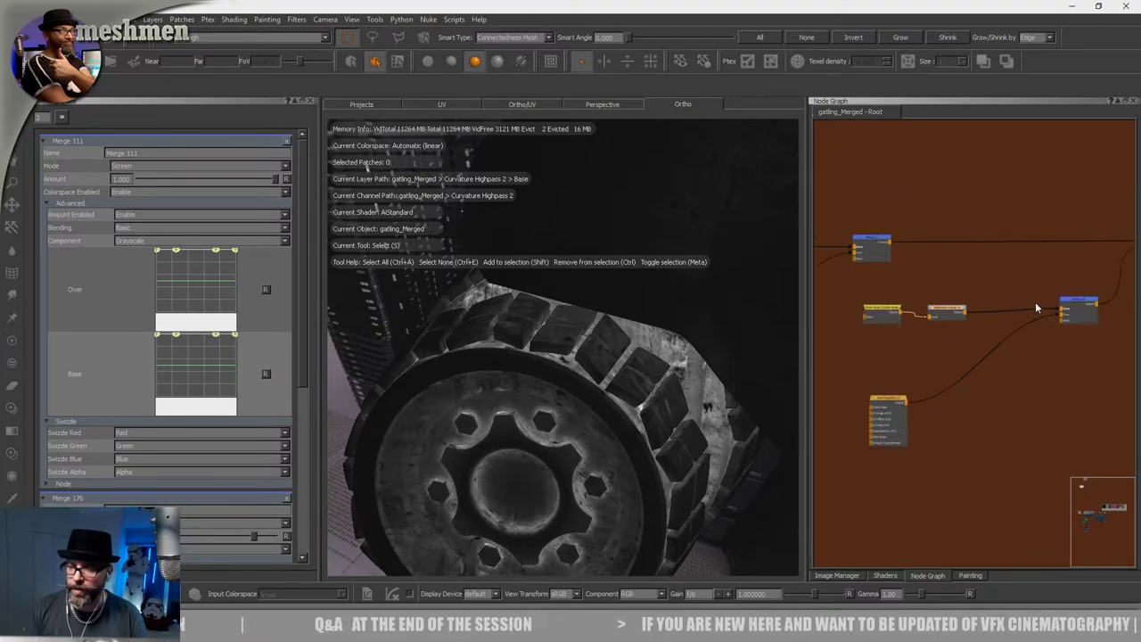
# Follow the mask network downstream and compare Merge 114's Screen effect on the wheel rim at amounts 0 and 1.
pyautogui.moveTo(909, 317); pyautogui.dragTo(803, 325, button='middle')
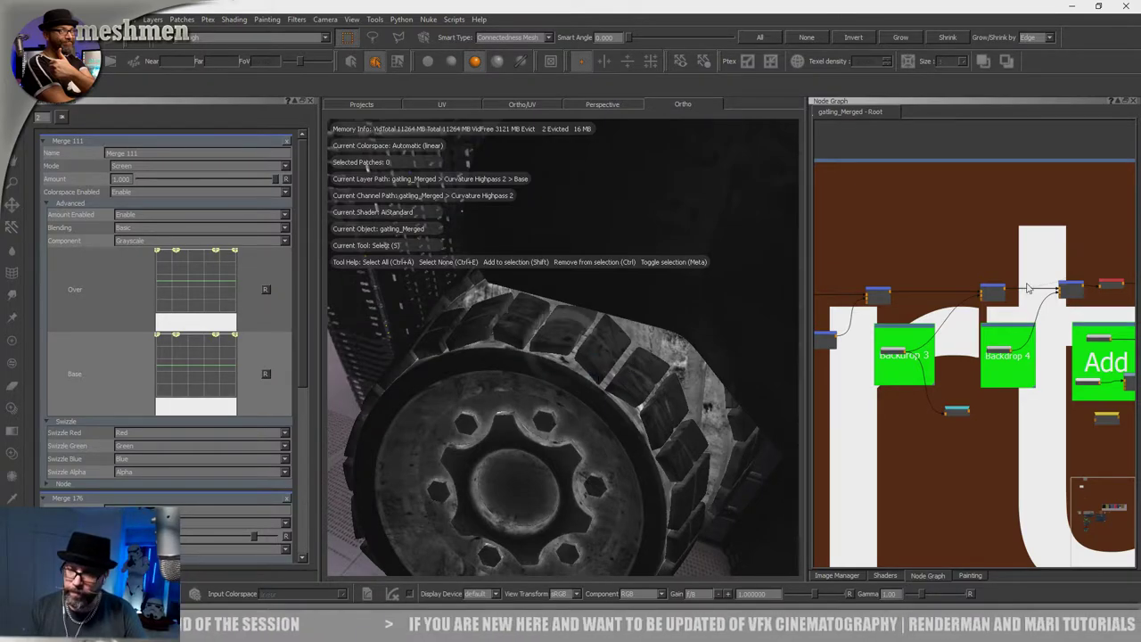
pyautogui.press('v')
pyautogui.moveTo(615, 374)
pyautogui.keyDown('alt'); pyautogui.mouseDown()
pyautogui.moveTo(562, 369)
pyautogui.moveTo(575, 368)
pyautogui.mouseUp(); pyautogui.keyUp('alt')
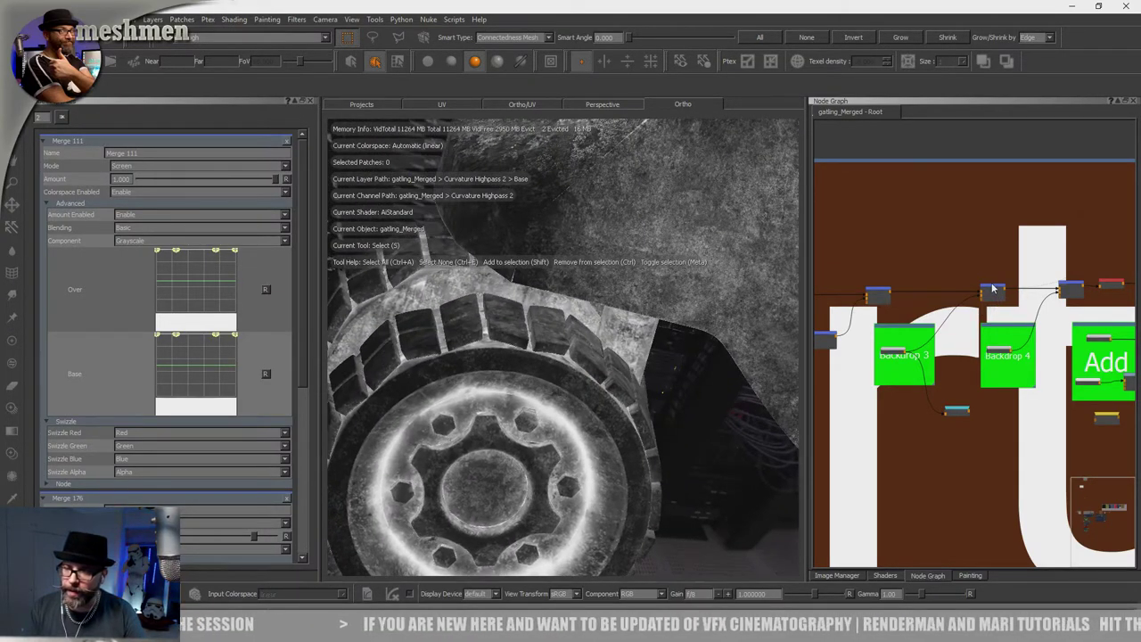
pyautogui.click(987, 290)
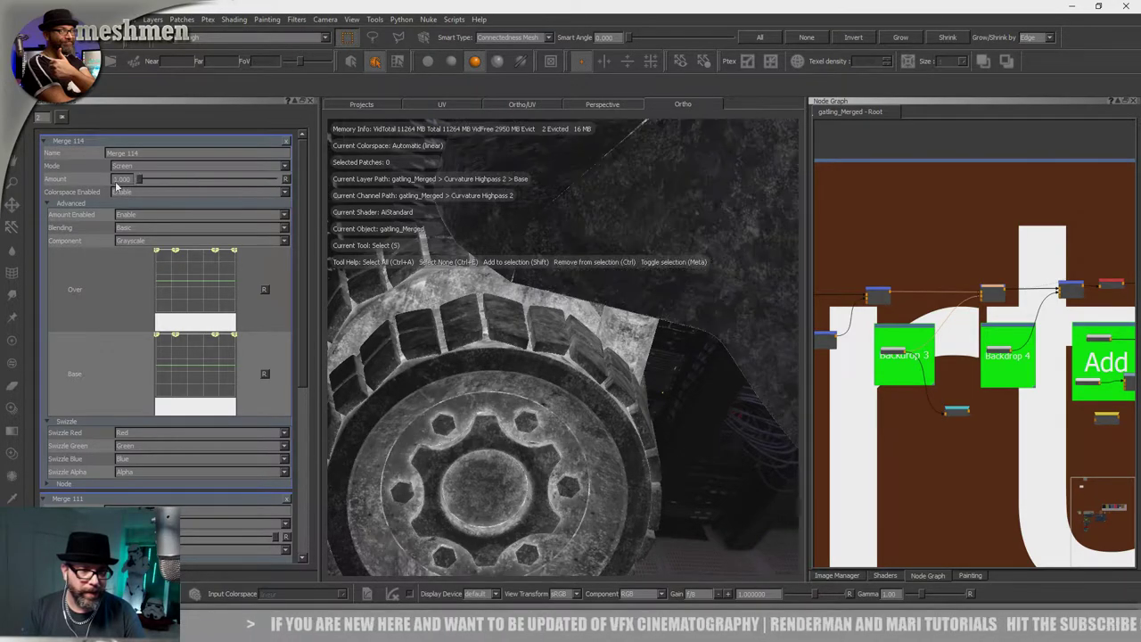
pyautogui.keyDown('alt'); pyautogui.moveTo(641, 361); pyautogui.dragTo(686, 359); pyautogui.keyUp('alt')
pyautogui.scroll(-1, 973, 317)
pyautogui.moveTo(1101, 310); pyautogui.dragTo(964, 317, button='middle')
pyautogui.scroll(2, 1007, 294)
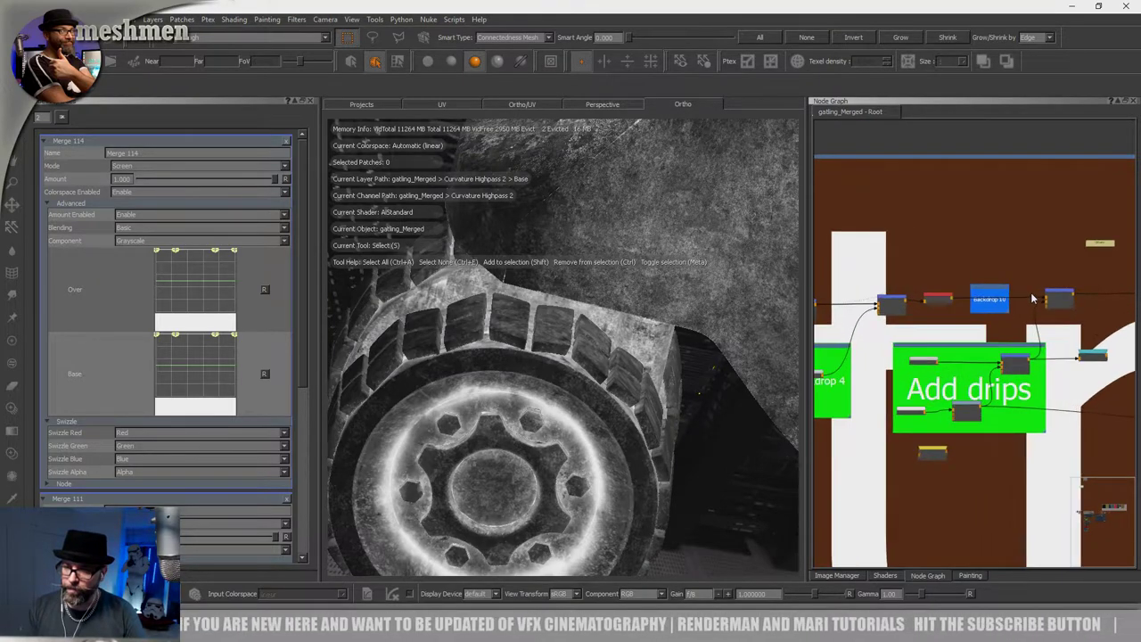
# View the merge fed by Backdrop 4 and examine the broken-up mask closely on the rim and tread.
pyautogui.click(898, 304)
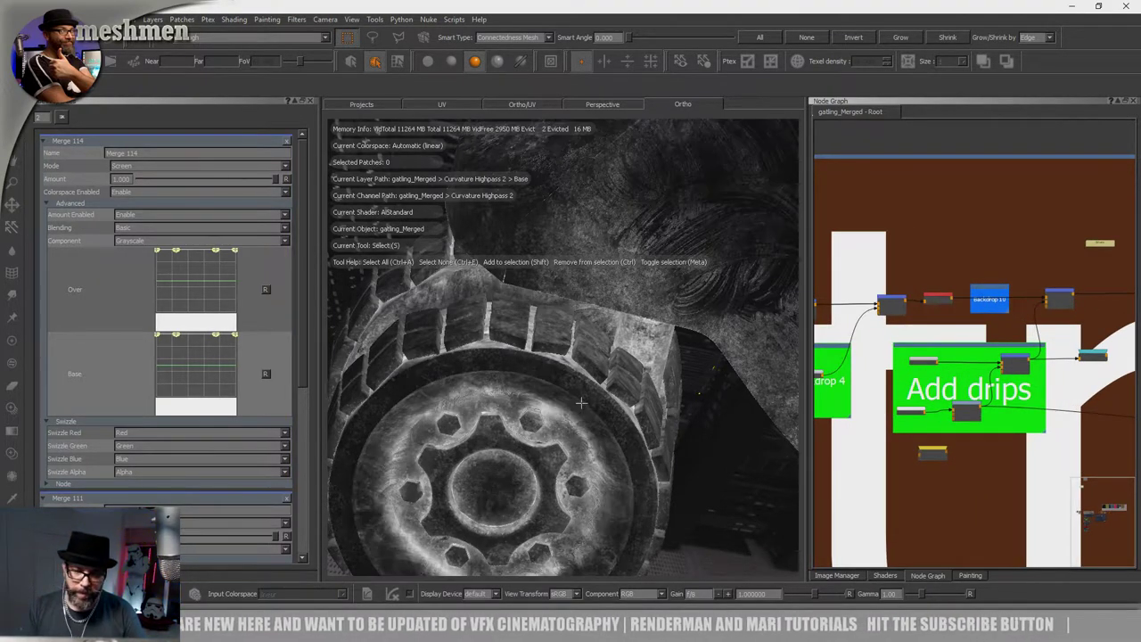
pyautogui.keyDown('alt'); pyautogui.moveTo(582, 403); pyautogui.dragTo(549, 378); pyautogui.keyUp('alt')
pyautogui.keyDown('alt'); pyautogui.moveTo(549, 378); pyautogui.dragTo(622, 351, button='middle'); pyautogui.keyUp('alt')
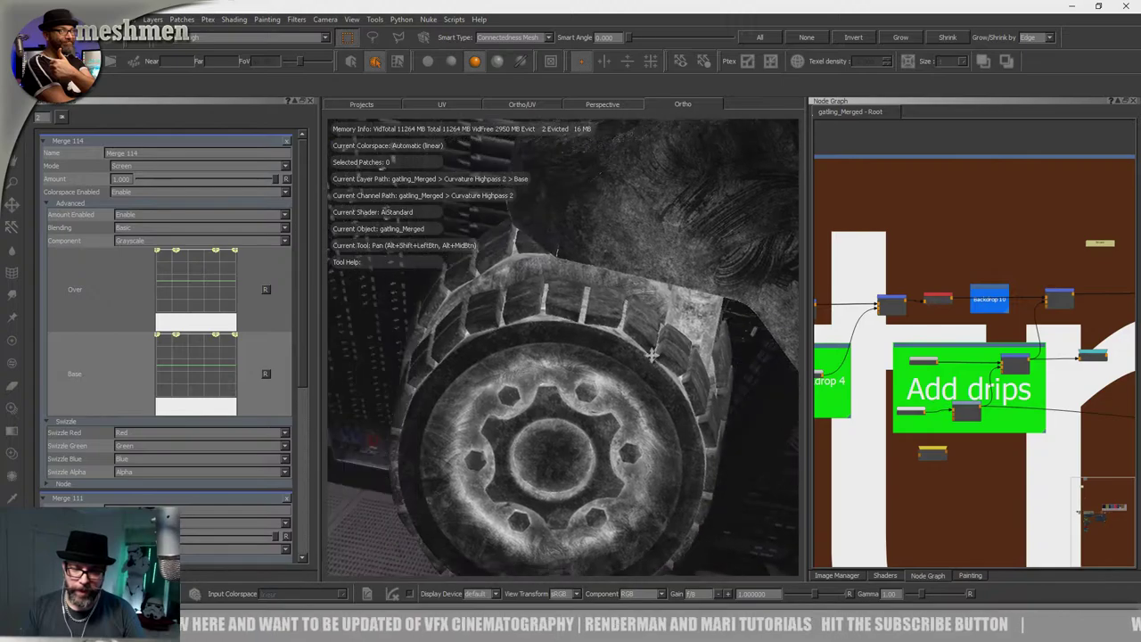
pyautogui.keyDown('alt'); pyautogui.moveTo(622, 351); pyautogui.dragTo(624, 271, button='right'); pyautogui.keyUp('alt')
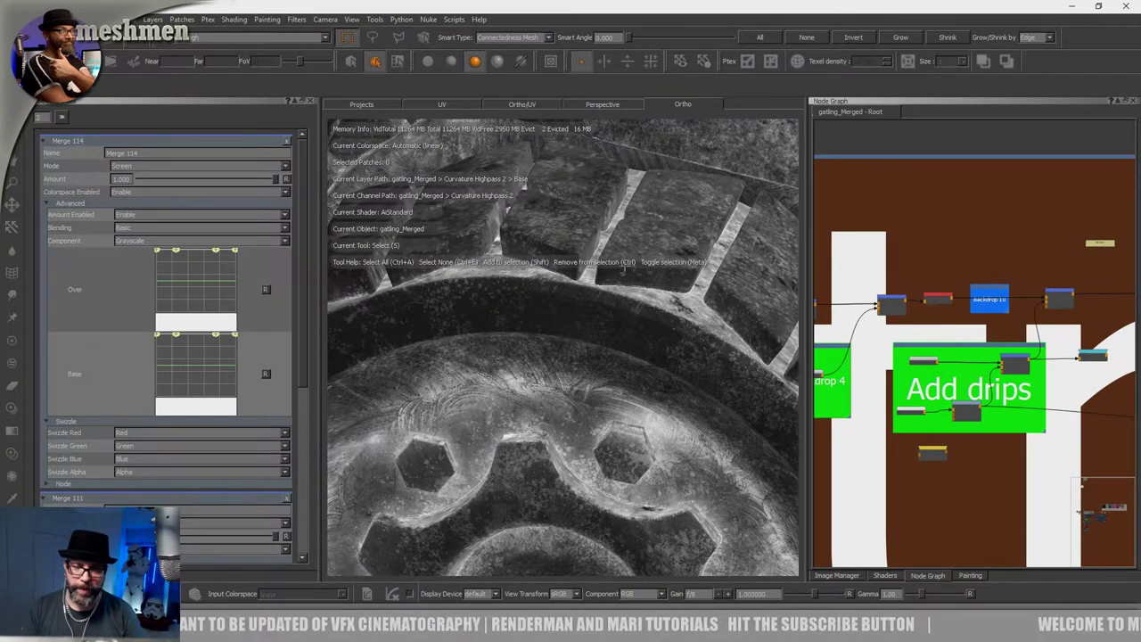
pyautogui.click(624, 268)
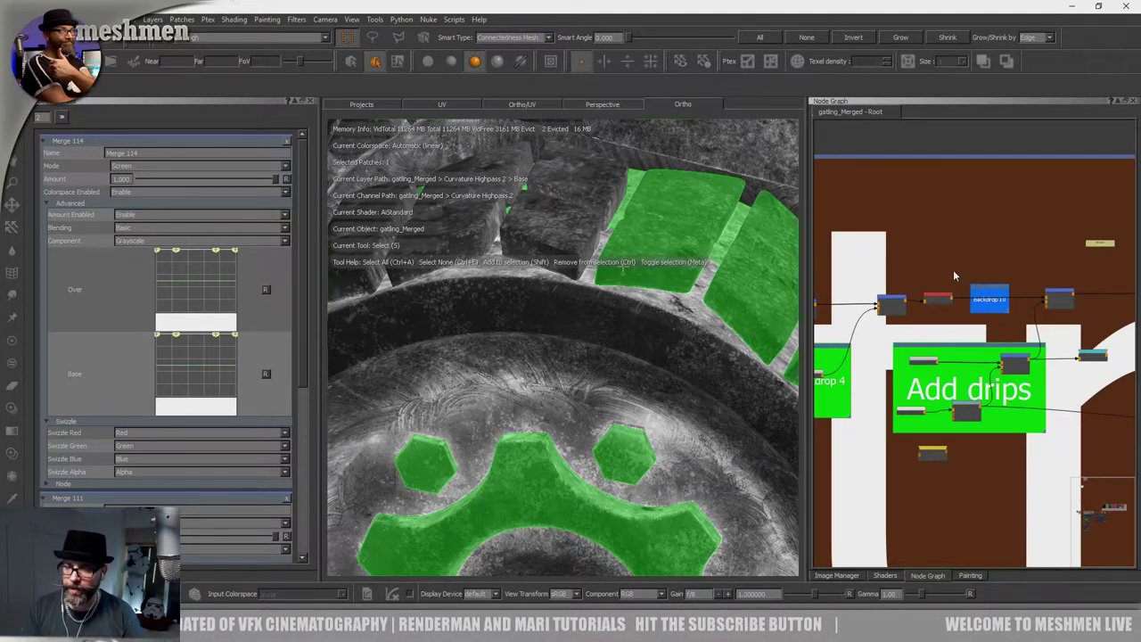
pyautogui.hotkey('ctrl', 'shift', 'a')
# Examine the paint node in Backdrop 4 and its connection into the following merge.
pyautogui.scroll(4, 962, 299)
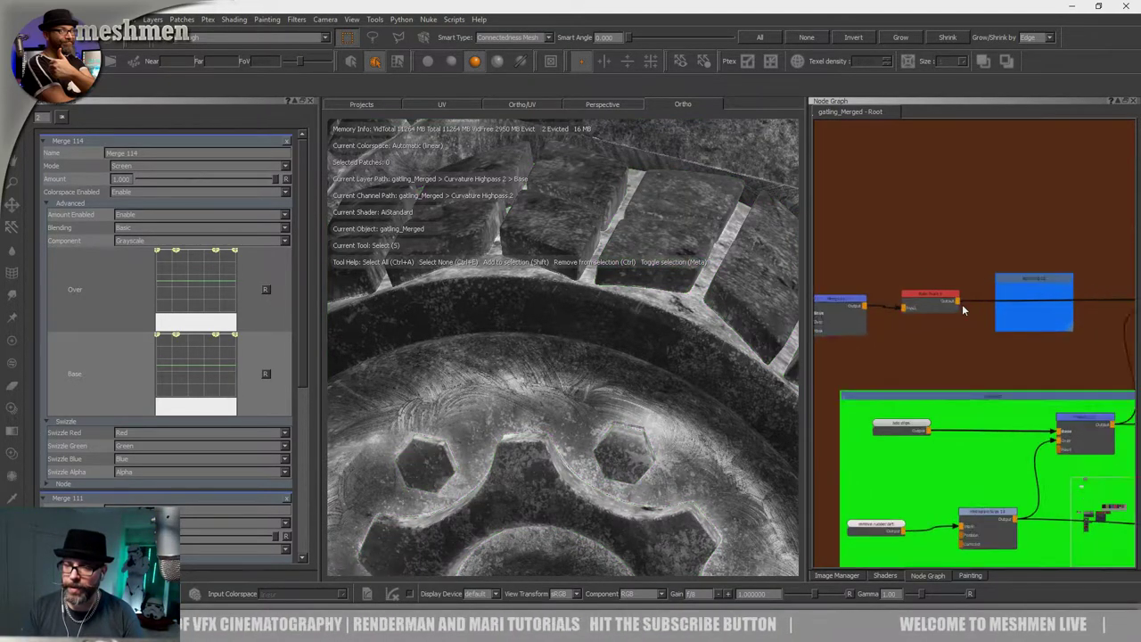
pyautogui.scroll(-5, 937, 300)
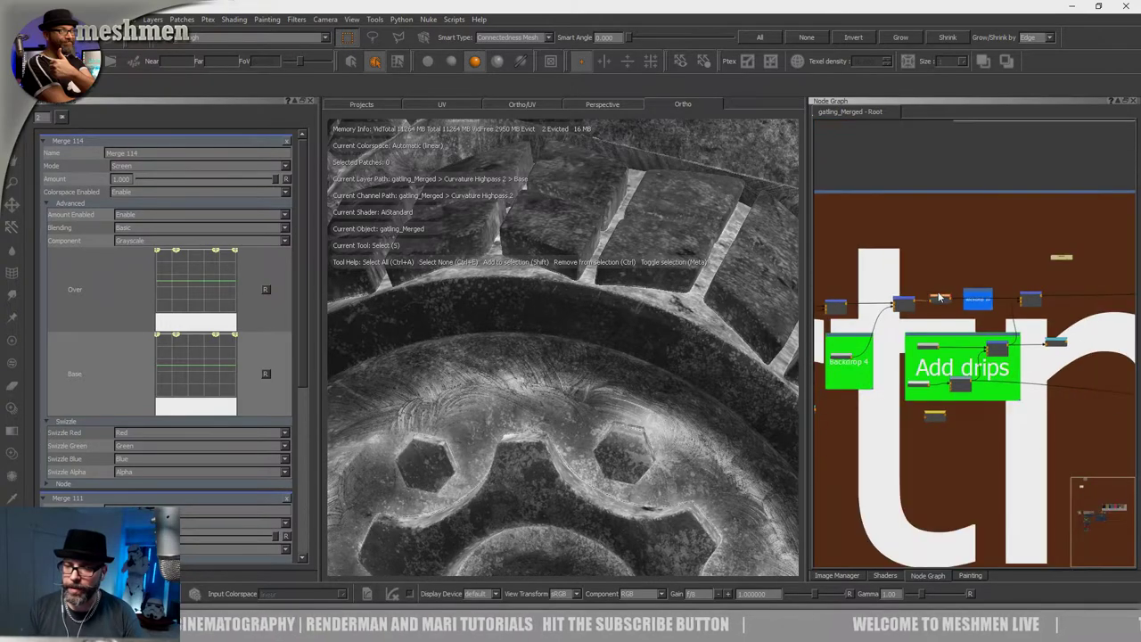
pyautogui.scroll(3, 943, 301)
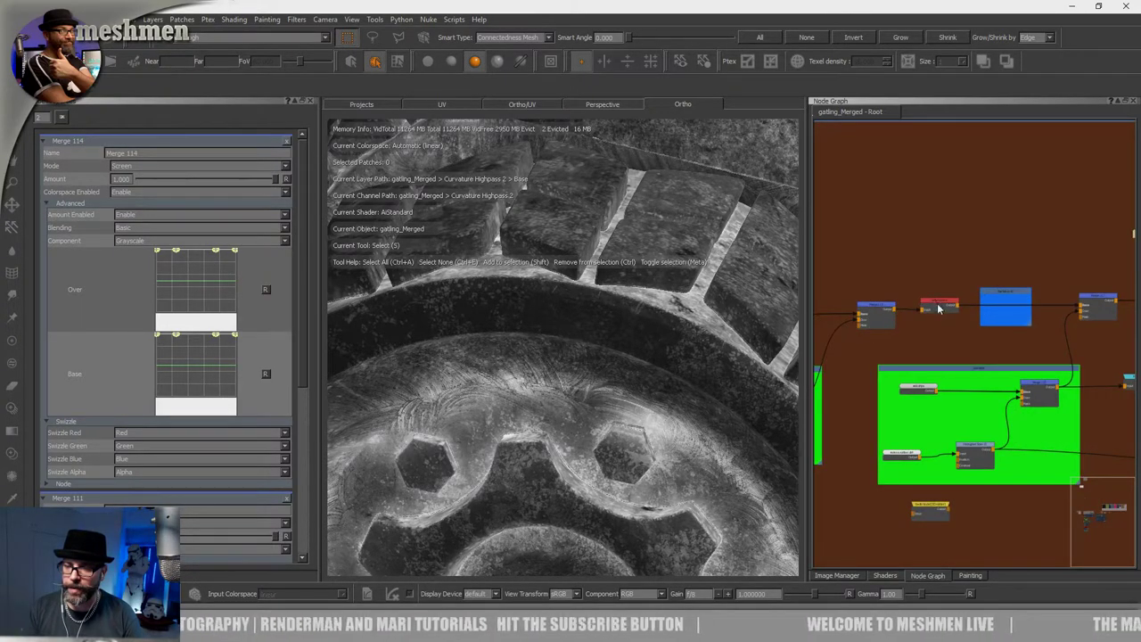
pyautogui.moveTo(908, 292); pyautogui.dragTo(1039, 265, button='middle')
pyautogui.scroll(3, 908, 376)
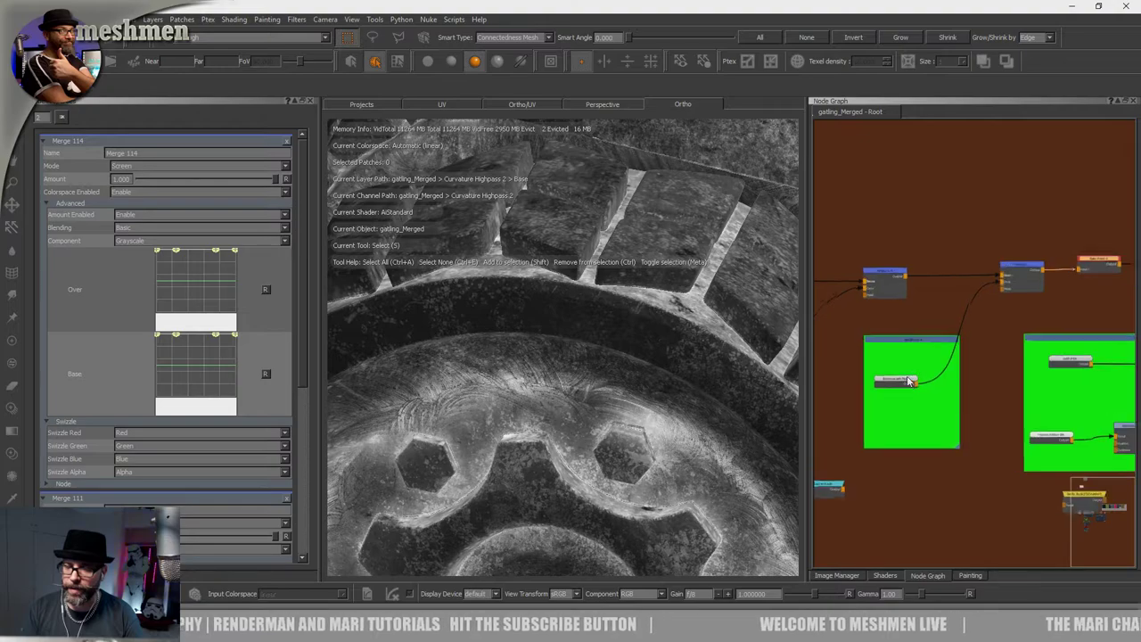
pyautogui.scroll(-1, 907, 381)
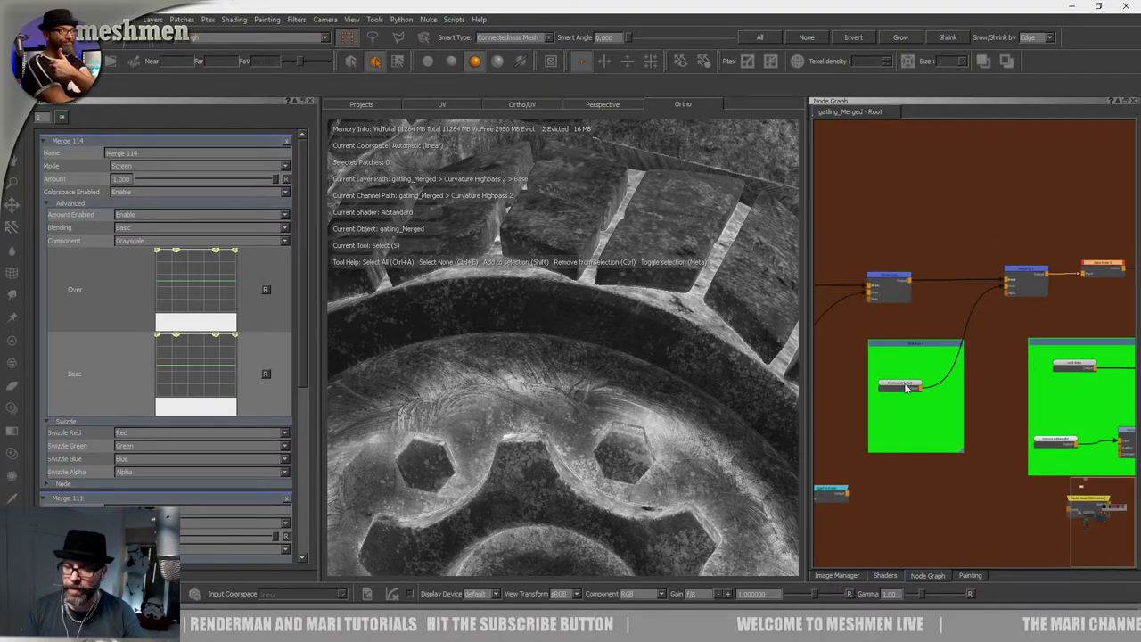
pyautogui.click(1032, 277)
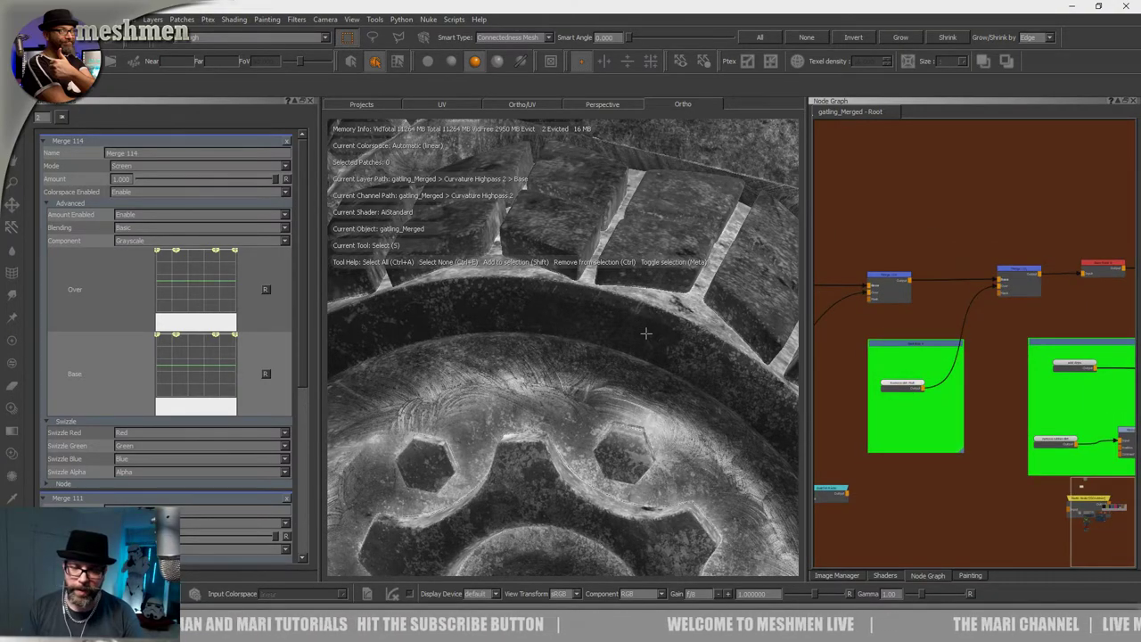
# Isolate the wheel's patches, make Backdrop 4's paint node current, and activate the Paint Through tool over the tread.
pyautogui.keyDown('alt'); pyautogui.moveTo(639, 342); pyautogui.dragTo(496, 364, button='right'); pyautogui.keyUp('alt')
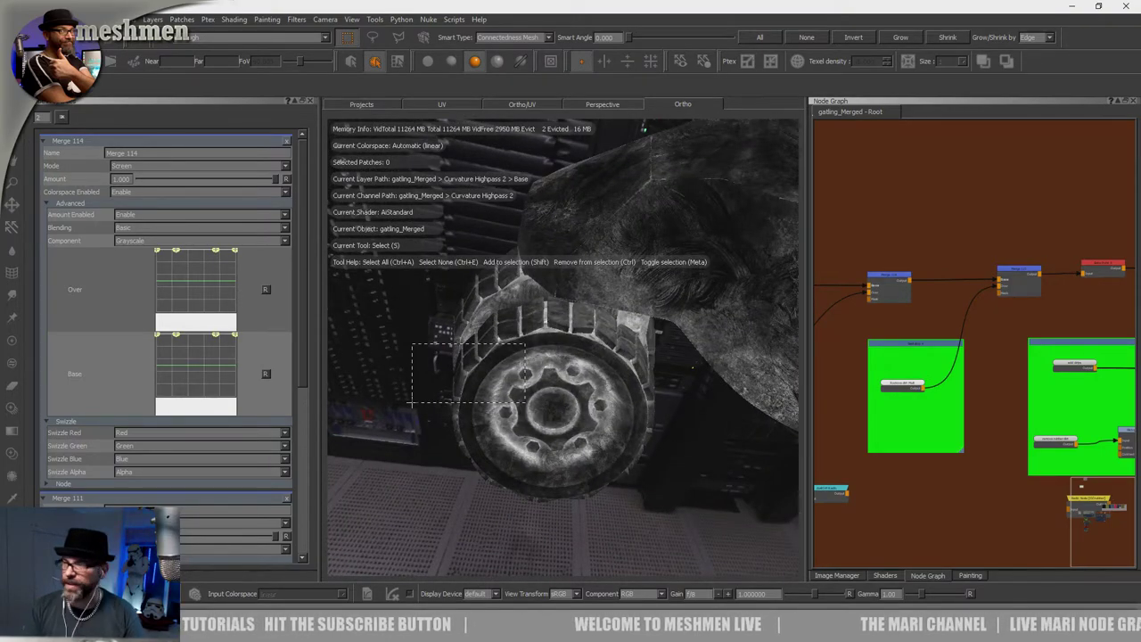
pyautogui.moveTo(412, 402); pyautogui.dragTo(413, 401)
pyautogui.keyDown('alt'); pyautogui.moveTo(552, 392); pyautogui.dragTo(499, 445); pyautogui.keyUp('alt')
pyautogui.hotkey('shift', 'h')
pyautogui.keyDown('alt'); pyautogui.moveTo(499, 445); pyautogui.dragTo(544, 436, button='right'); pyautogui.keyUp('alt')
pyautogui.keyDown('alt'); pyautogui.moveTo(793, 390); pyautogui.dragTo(921, 412); pyautogui.keyUp('alt')
pyautogui.keyDown('alt'); pyautogui.moveTo(704, 455); pyautogui.dragTo(599, 473); pyautogui.keyUp('alt')
pyautogui.press('u')
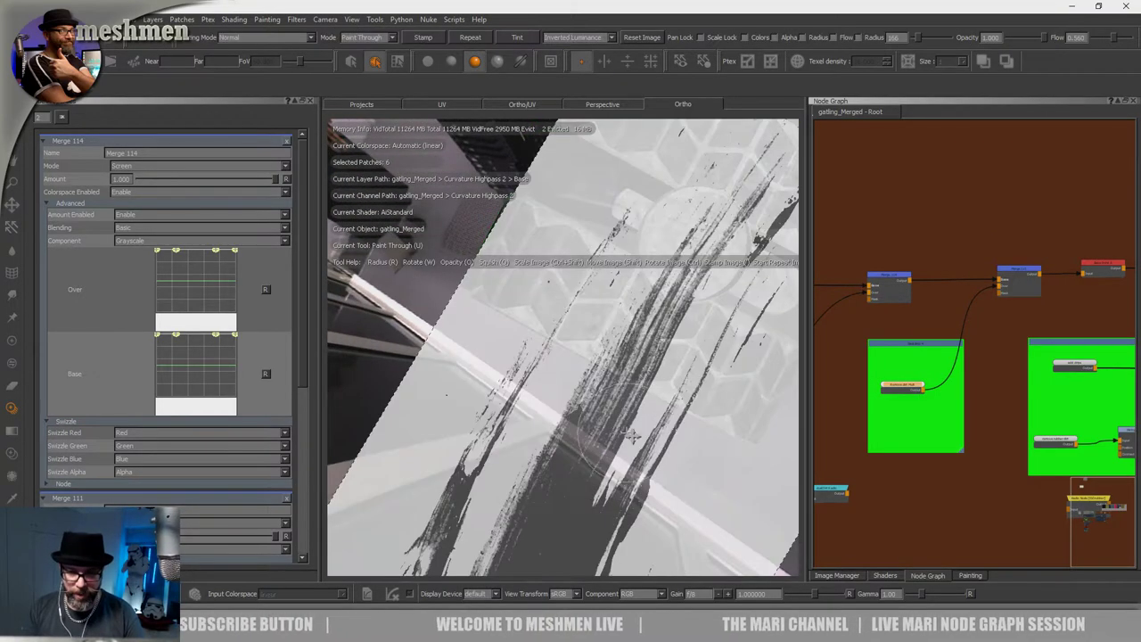
# Align the inverted-luminance streak image with the tyre tread and paint it through onto the tread blocks.
pyautogui.moveTo(632, 437)
pyautogui.keyDown('ctrl'); pyautogui.mouseDown()
pyautogui.moveTo(703, 234)
pyautogui.moveTo(580, 280)
pyautogui.moveTo(645, 285)
pyautogui.moveTo(629, 377)
pyautogui.mouseUp(); pyautogui.keyUp('ctrl')
pyautogui.keyDown('alt'); pyautogui.moveTo(642, 373); pyautogui.dragTo(650, 375, button='middle'); pyautogui.keyUp('alt')
pyautogui.keyDown('alt'); pyautogui.moveTo(650, 375); pyautogui.dragTo(615, 295, button='right'); pyautogui.keyUp('alt')
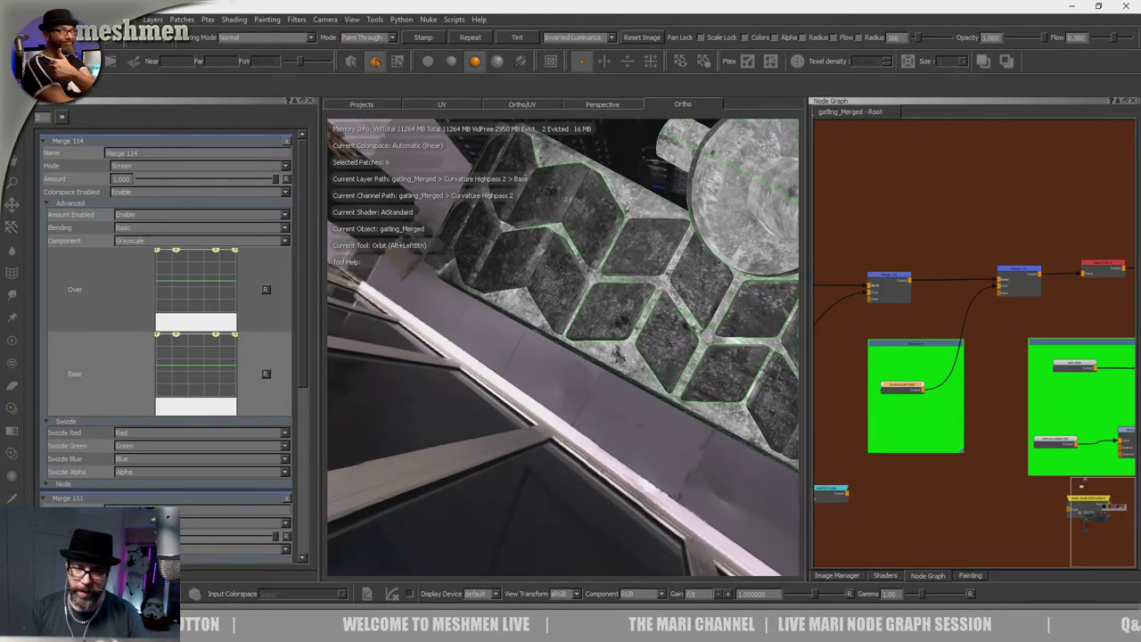
pyautogui.moveTo(545, 234); pyautogui.dragTo(531, 272)
pyautogui.moveTo(580, 301)
pyautogui.mouseDown()
pyautogui.moveTo(587, 309)
pyautogui.moveTo(528, 306)
pyautogui.moveTo(580, 321)
pyautogui.moveTo(709, 327)
pyautogui.moveTo(565, 240)
pyautogui.moveTo(595, 233)
pyautogui.moveTo(550, 225)
pyautogui.moveTo(784, 239)
pyautogui.moveTo(799, 255)
pyautogui.mouseUp()
pyautogui.keyDown('shift'); pyautogui.moveTo(716, 246); pyautogui.dragTo(772, 261); pyautogui.keyUp('shift')
pyautogui.keyDown('ctrl'); pyautogui.keyDown('shift'); pyautogui.moveTo(772, 261); pyautogui.dragTo(790, 268); pyautogui.keyUp('shift'); pyautogui.keyUp('ctrl')
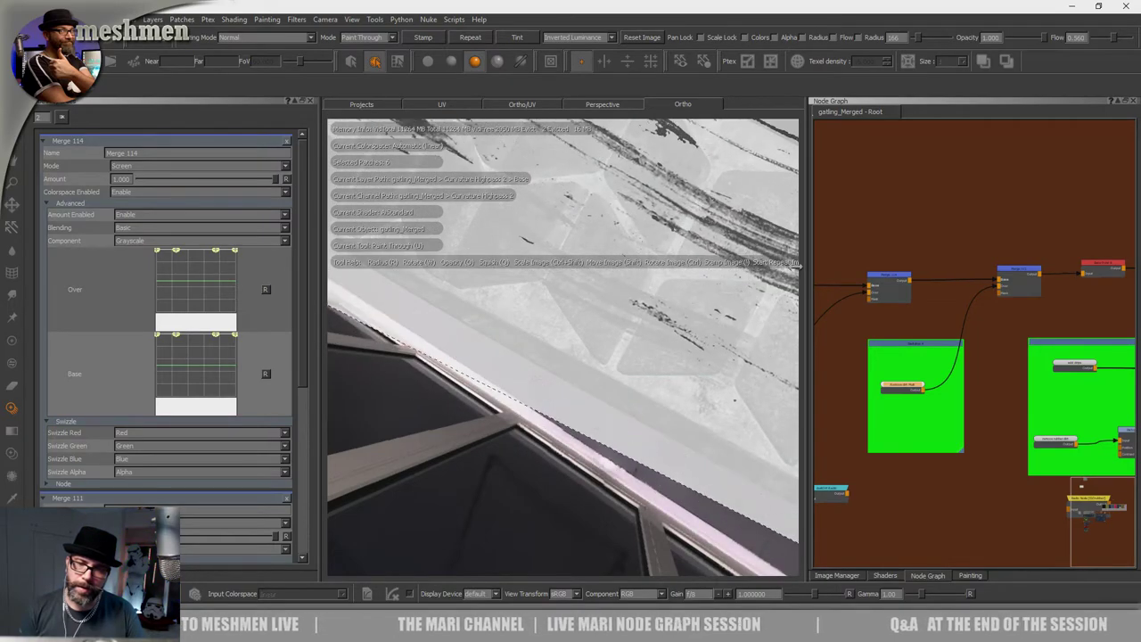
# Reposition the streak image over the tread, paint more streaks through it, and browse the Hard Surface Brushes.
pyautogui.moveTo(722, 223)
pyautogui.mouseDown()
pyautogui.moveTo(638, 174)
pyautogui.moveTo(769, 276)
pyautogui.moveTo(758, 284)
pyautogui.mouseUp()
pyautogui.keyDown('shift'); pyautogui.moveTo(778, 369); pyautogui.dragTo(615, 316); pyautogui.keyUp('shift')
pyautogui.keyDown('shift'); pyautogui.moveTo(680, 334); pyautogui.dragTo(621, 380); pyautogui.keyUp('shift')
pyautogui.moveTo(740, 328)
pyautogui.mouseDown()
pyautogui.moveTo(557, 239)
pyautogui.moveTo(571, 250)
pyautogui.mouseUp()
pyautogui.press('space')
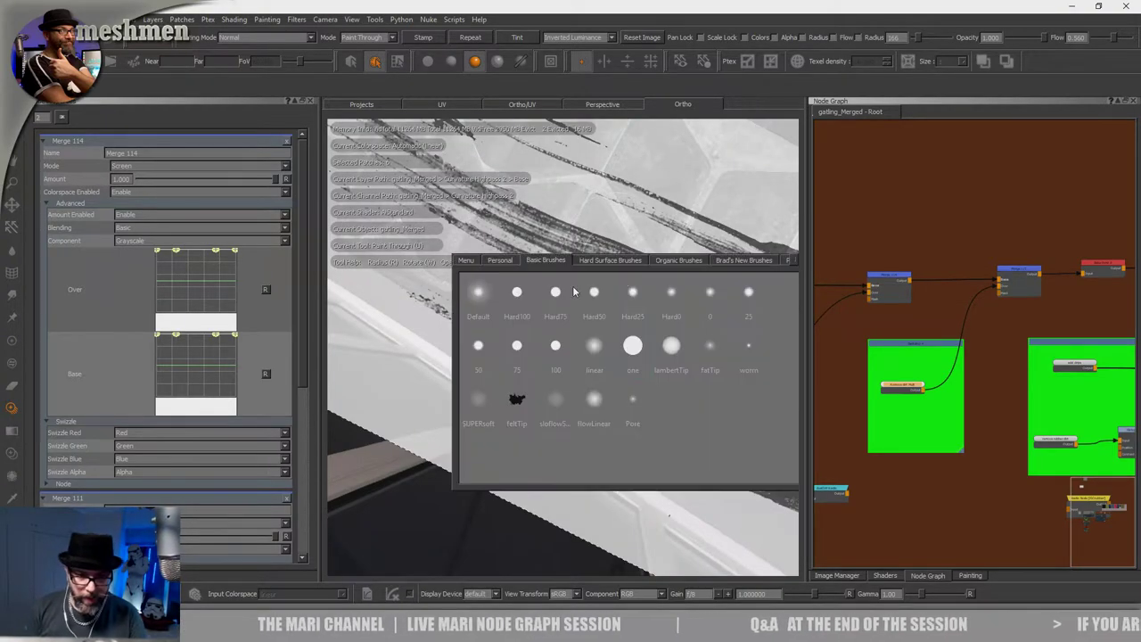
pyautogui.click(608, 260)
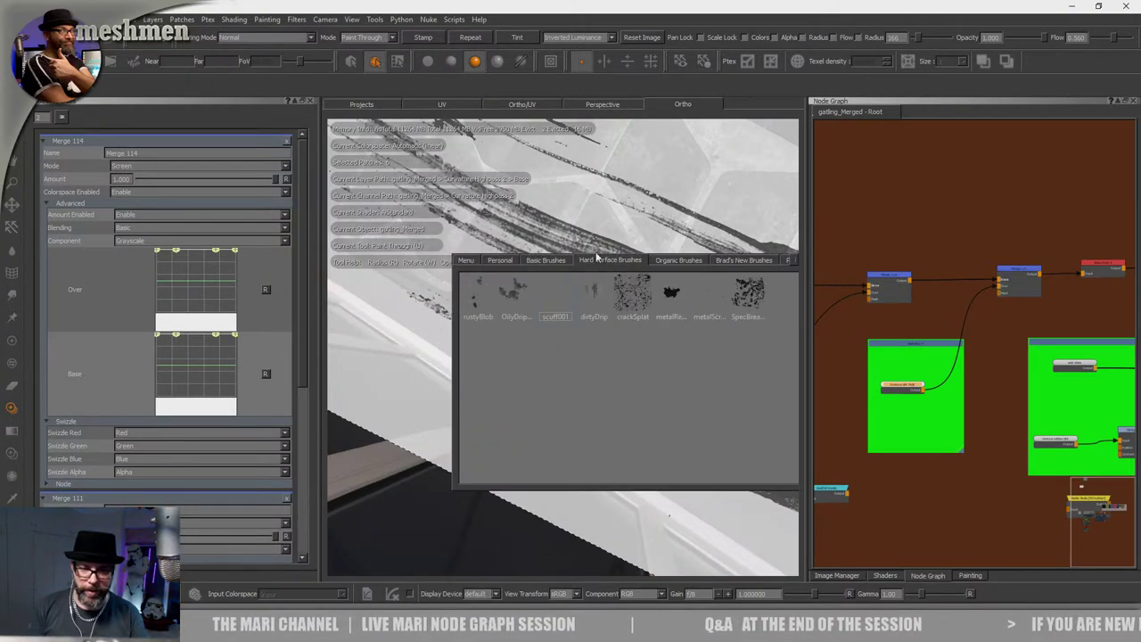
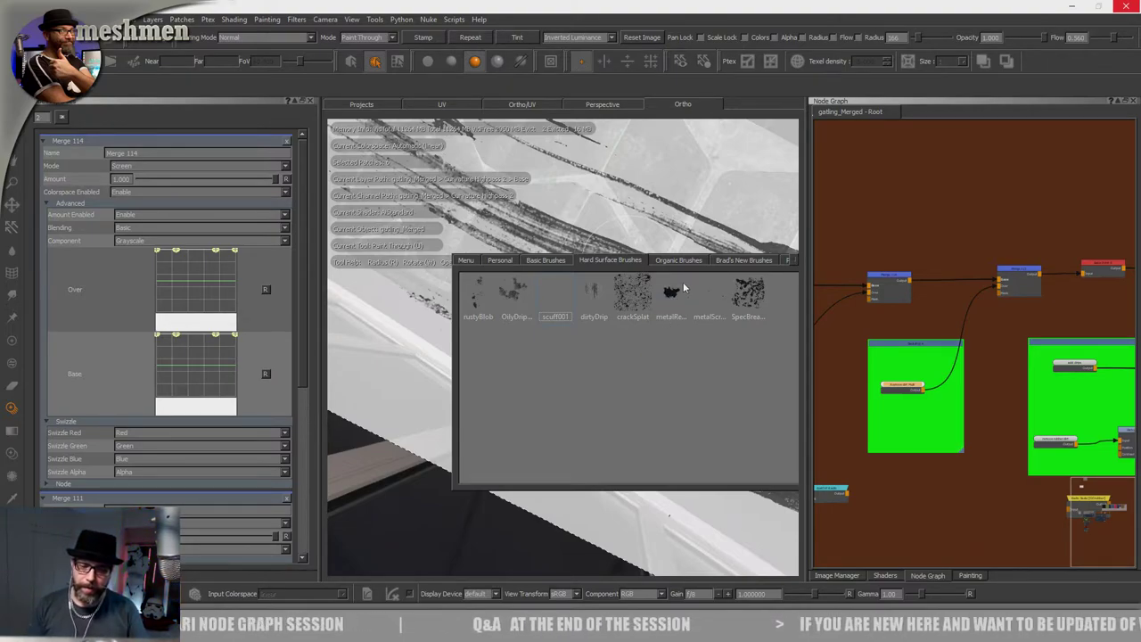
# Reframe the tyre from other angles and shift the streak image to paint along the tread and wheel side.
pyautogui.keyDown('alt'); pyautogui.moveTo(669, 283); pyautogui.dragTo(758, 249, button='middle'); pyautogui.keyUp('alt')
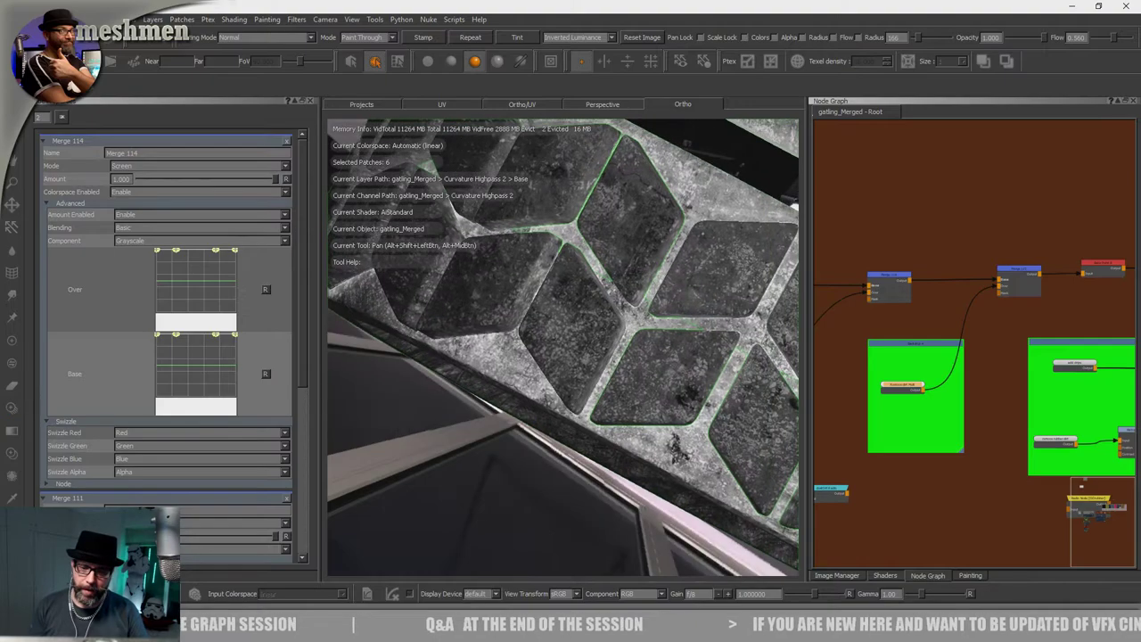
pyautogui.keyDown('alt'); pyautogui.moveTo(659, 294); pyautogui.dragTo(637, 311); pyautogui.keyUp('alt')
pyautogui.moveTo(637, 312)
pyautogui.keyDown('alt'); pyautogui.mouseDown(button='right')
pyautogui.moveTo(611, 356)
pyautogui.moveTo(606, 318)
pyautogui.moveTo(610, 375)
pyautogui.mouseUp(button='right'); pyautogui.keyUp('alt')
pyautogui.moveTo(611, 394)
pyautogui.keyDown('shift'); pyautogui.mouseDown()
pyautogui.moveTo(624, 369)
pyautogui.moveTo(659, 384)
pyautogui.moveTo(499, 263)
pyautogui.moveTo(570, 312)
pyautogui.moveTo(575, 326)
pyautogui.moveTo(561, 329)
pyautogui.mouseUp(); pyautogui.keyUp('shift')
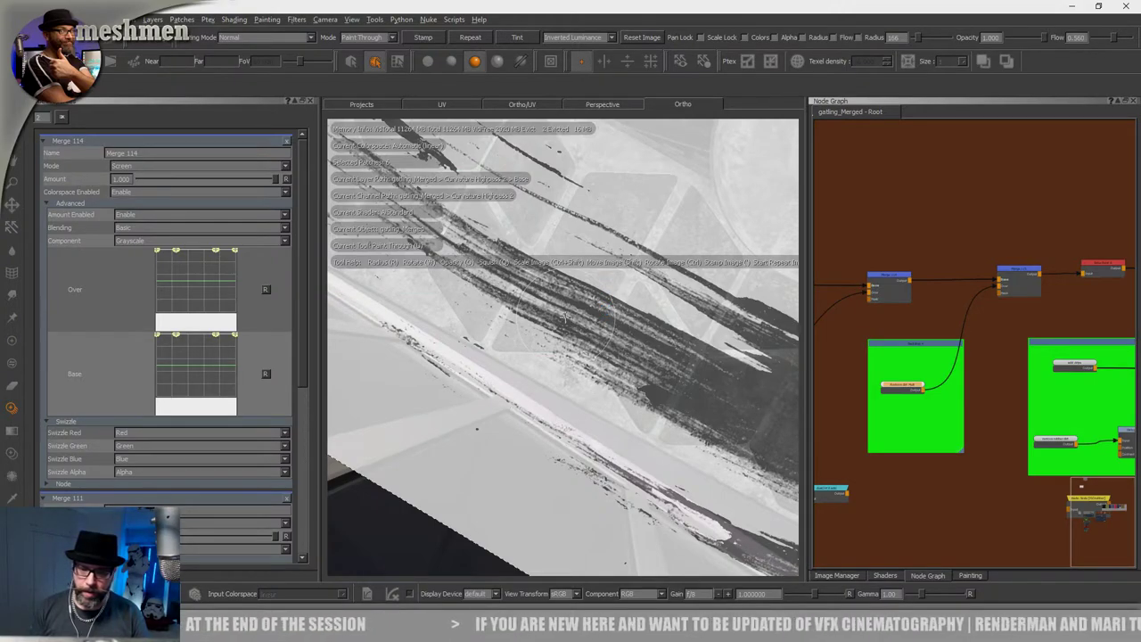
pyautogui.moveTo(563, 317)
pyautogui.keyDown('alt'); pyautogui.mouseDown()
pyautogui.moveTo(603, 344)
pyautogui.moveTo(602, 454)
pyautogui.moveTo(500, 372)
pyautogui.mouseUp(); pyautogui.keyUp('alt')
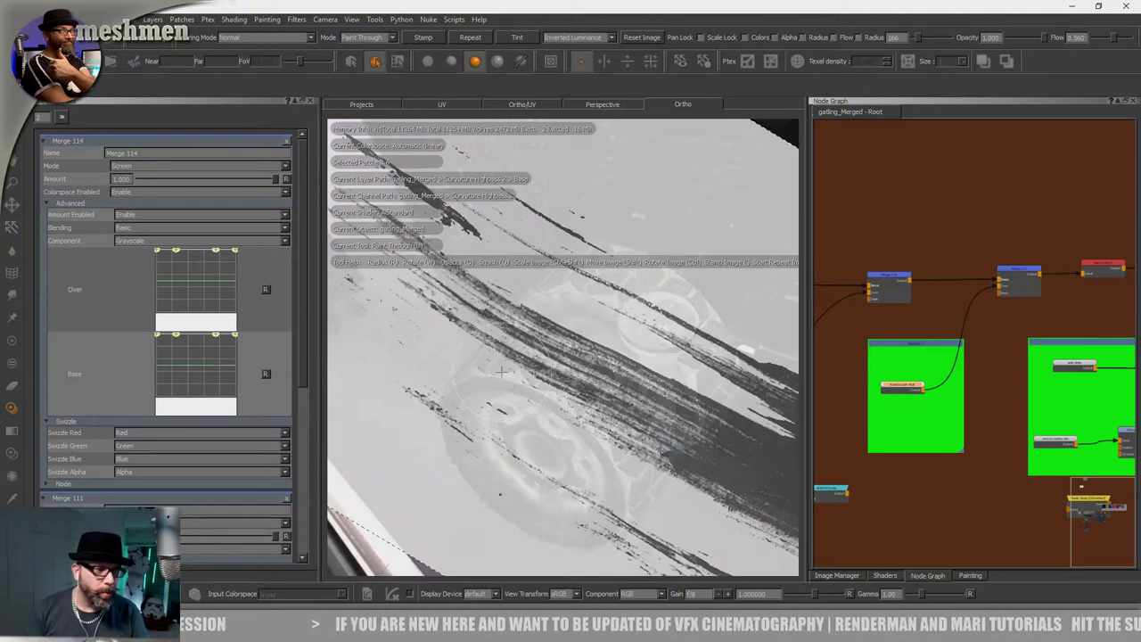
pyautogui.moveTo(500, 494)
pyautogui.keyDown('alt'); pyautogui.mouseDown()
pyautogui.moveTo(502, 408)
pyautogui.moveTo(558, 459)
pyautogui.moveTo(537, 434)
pyautogui.moveTo(557, 418)
pyautogui.moveTo(548, 450)
pyautogui.moveTo(571, 375)
pyautogui.mouseUp(); pyautogui.keyUp('alt')
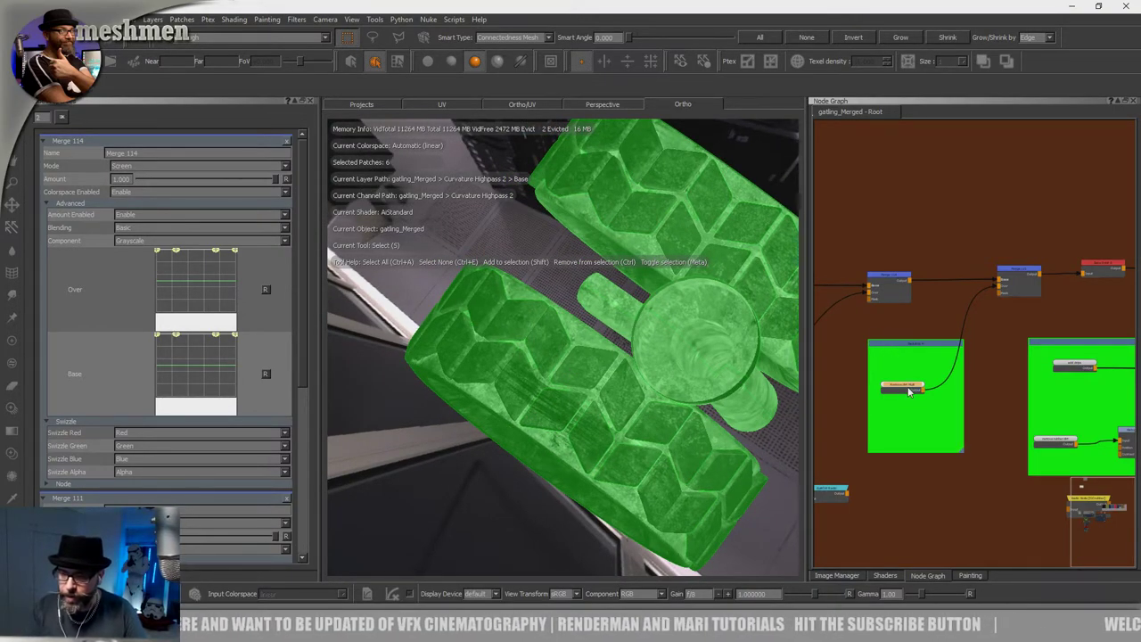
# View the Remove dirt Mult paint node on its own, examine the painted streaks on the tread, and open its properties.
pyautogui.moveTo(909, 392); pyautogui.dragTo(905, 385)
pyautogui.press('1')
pyautogui.moveTo(597, 344)
pyautogui.keyDown('alt'); pyautogui.mouseDown()
pyautogui.moveTo(621, 397)
pyautogui.moveTo(611, 407)
pyautogui.moveTo(632, 377)
pyautogui.moveTo(614, 373)
pyautogui.moveTo(637, 331)
pyautogui.mouseUp(); pyautogui.keyUp('alt')
pyautogui.moveTo(637, 331)
pyautogui.keyDown('alt'); pyautogui.mouseDown(button='right')
pyautogui.moveTo(680, 371)
pyautogui.moveTo(661, 428)
pyautogui.mouseUp(button='right'); pyautogui.keyUp('alt')
pyautogui.moveTo(661, 428)
pyautogui.keyDown('alt'); pyautogui.mouseDown()
pyautogui.moveTo(667, 464)
pyautogui.moveTo(672, 402)
pyautogui.moveTo(650, 364)
pyautogui.mouseUp(); pyautogui.keyUp('alt')
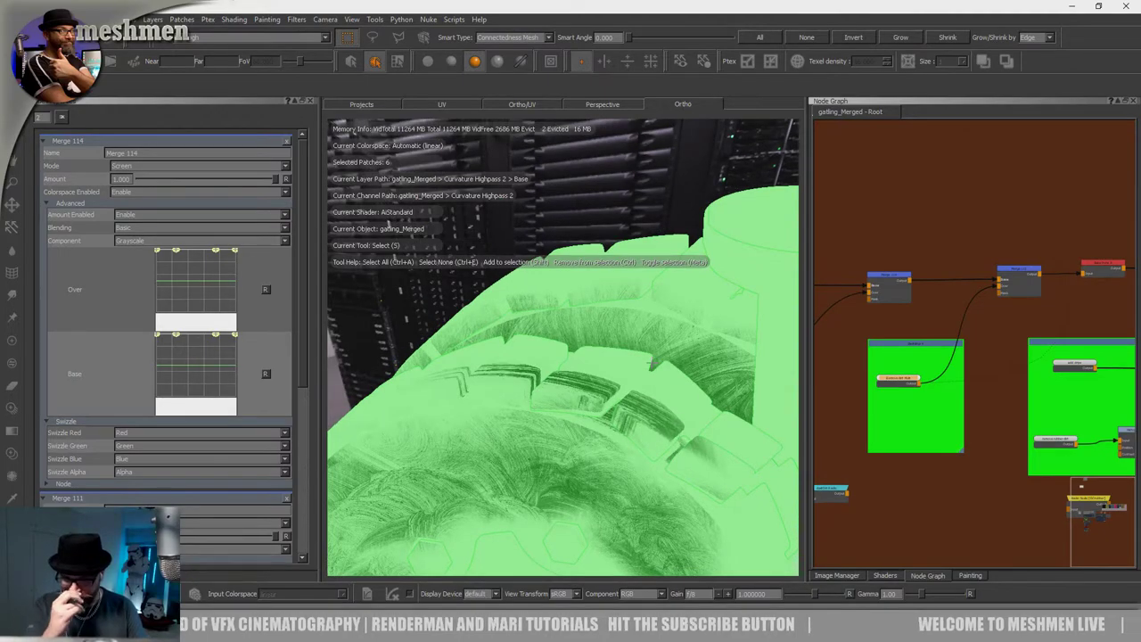
pyautogui.keyDown('alt'); pyautogui.moveTo(664, 419); pyautogui.dragTo(711, 423); pyautogui.keyUp('alt')
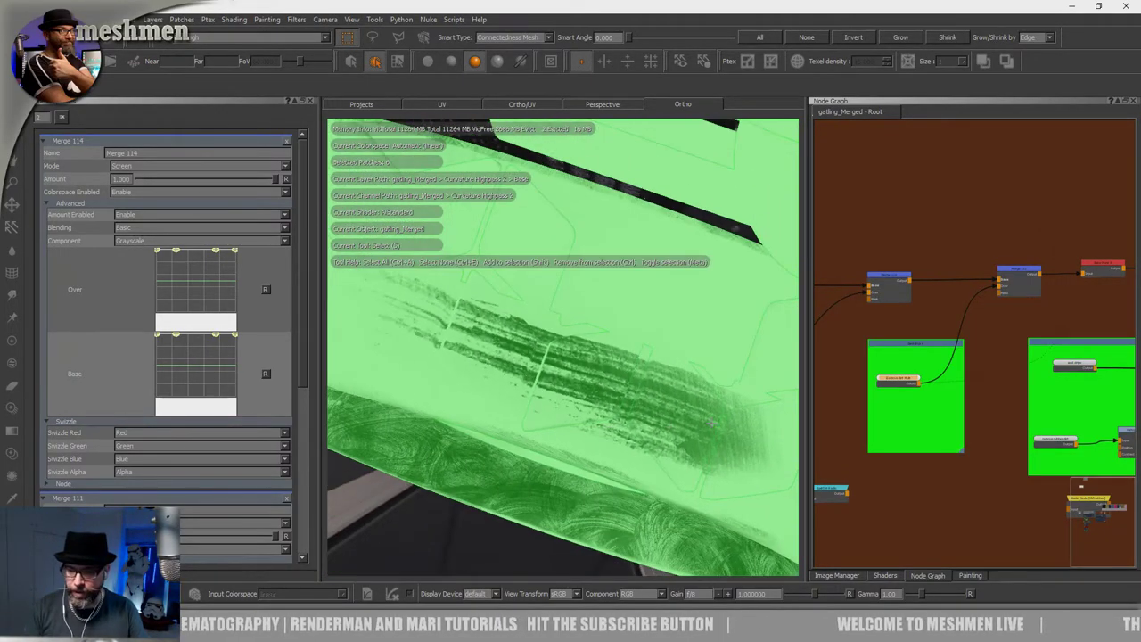
pyautogui.click(900, 382)
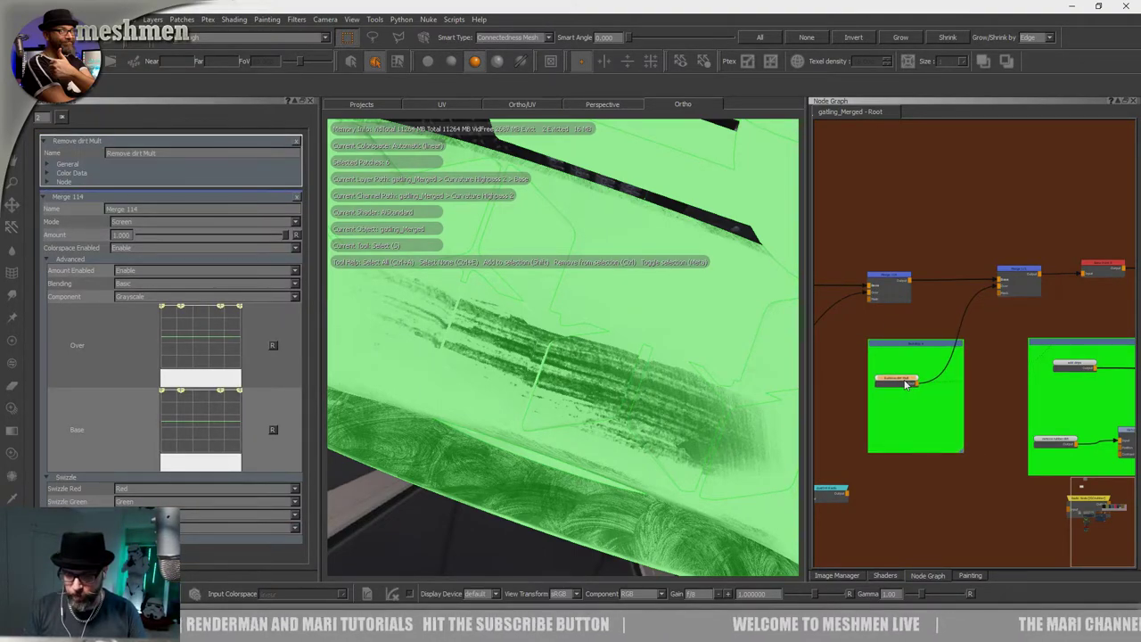
# Add a white 2048 x 2048, 16-bit half paint node inside Backdrop 4 and place it beneath the Remove dirt Mult node.
pyautogui.scroll(-3, 905, 383)
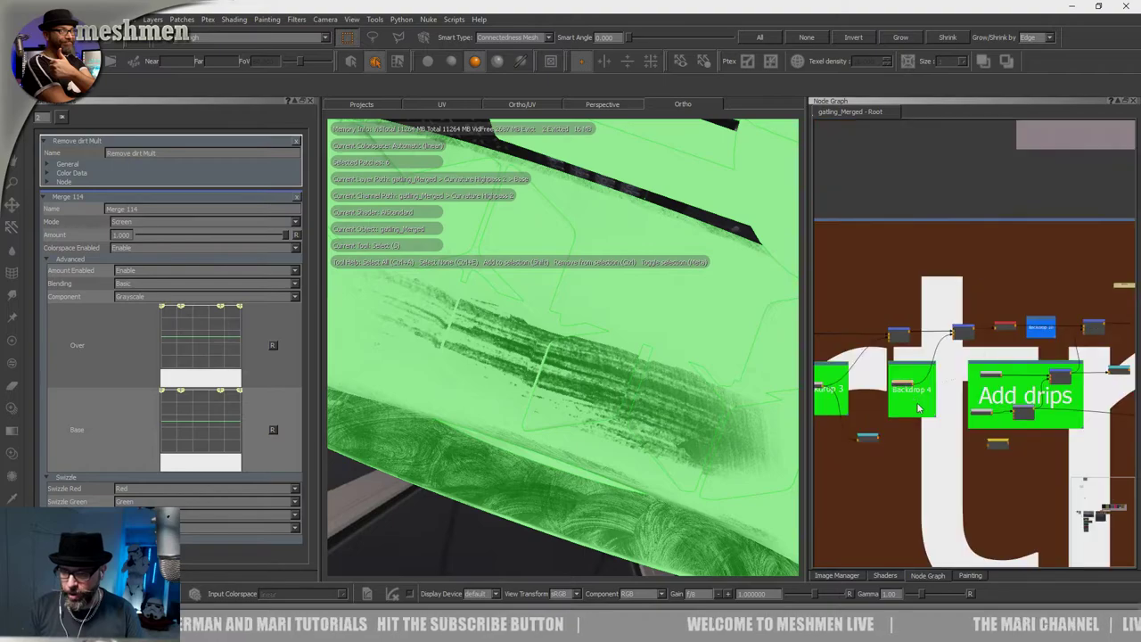
pyautogui.moveTo(911, 367)
pyautogui.mouseDown()
pyautogui.moveTo(924, 453)
pyautogui.moveTo(906, 384)
pyautogui.mouseUp()
pyautogui.scroll(2, 906, 383)
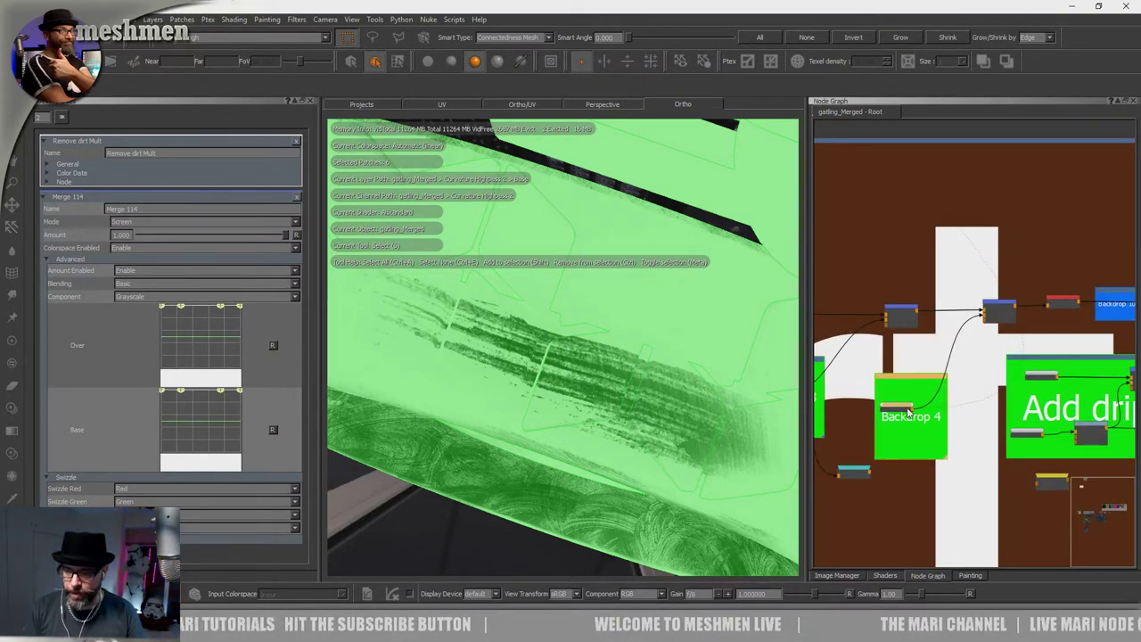
pyautogui.press('p')
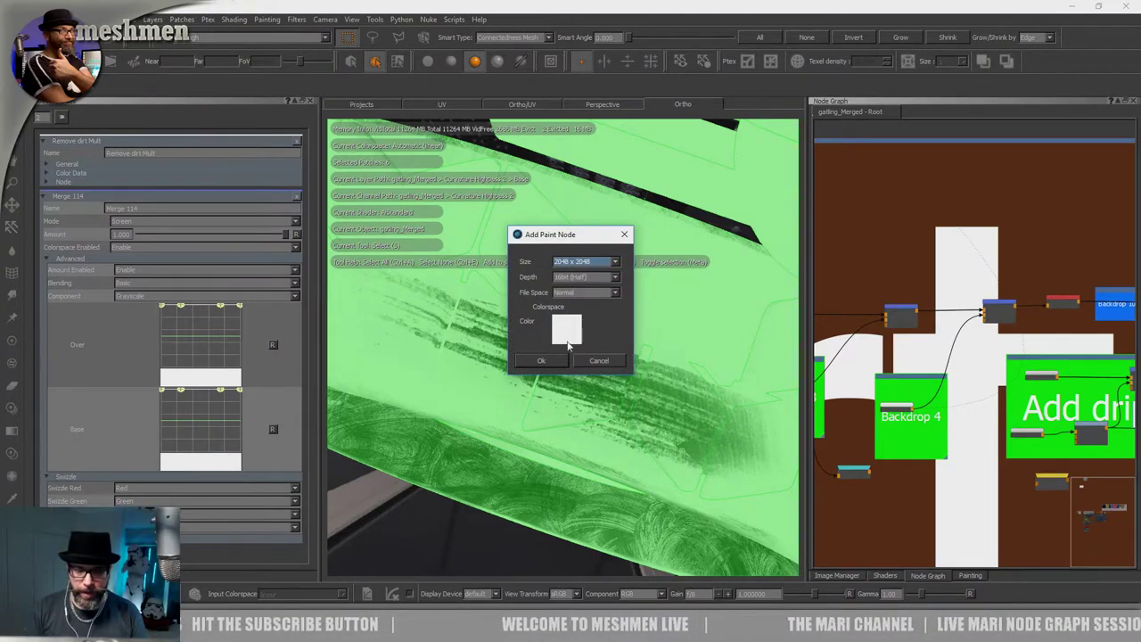
pyautogui.click(541, 361)
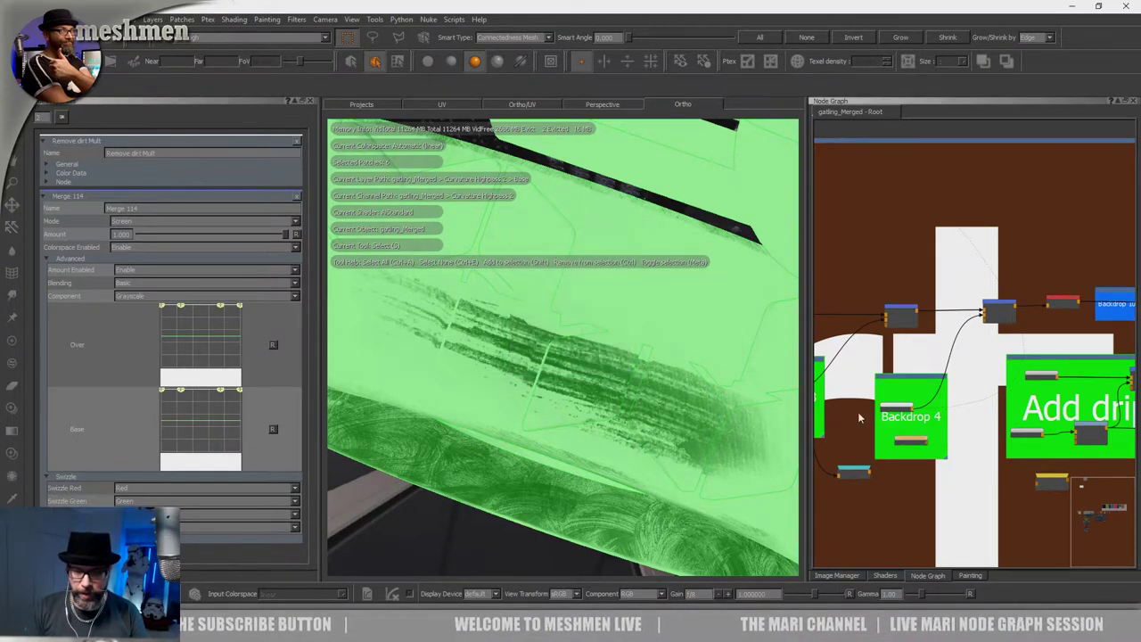
pyautogui.moveTo(918, 446); pyautogui.dragTo(903, 440)
# Merge Remove dirt Mult with the new paint node and set the merge's blend mode to Multiply.
pyautogui.click(902, 408)
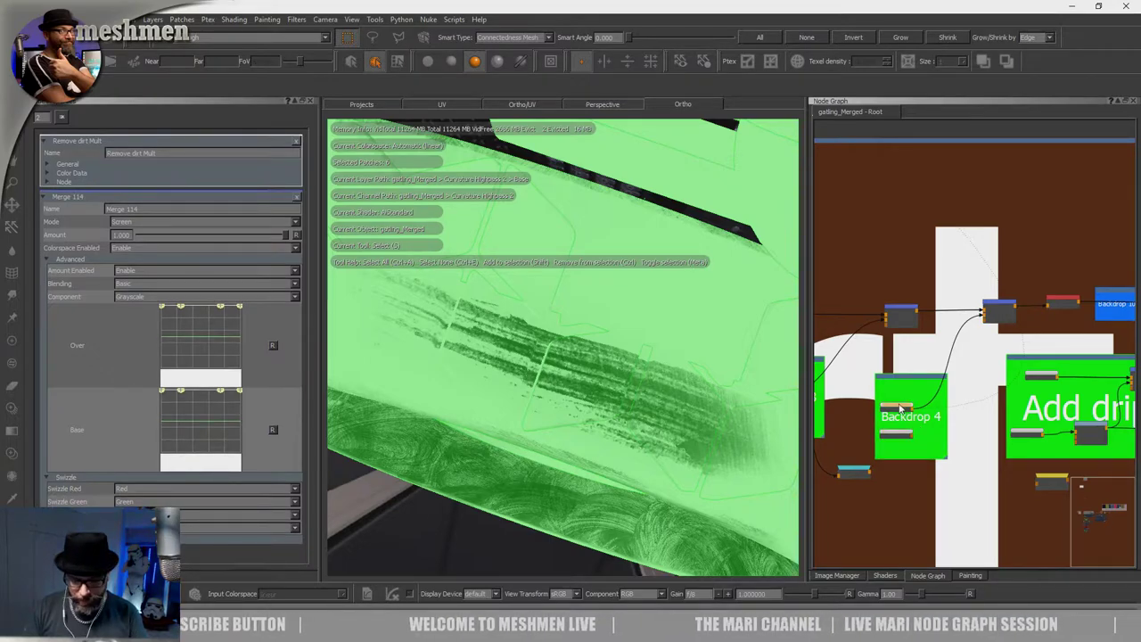
pyautogui.press('m')
pyautogui.moveTo(956, 405)
pyautogui.mouseDown()
pyautogui.moveTo(940, 409)
pyautogui.moveTo(950, 407)
pyautogui.mouseUp()
pyautogui.doubleClick(953, 406)
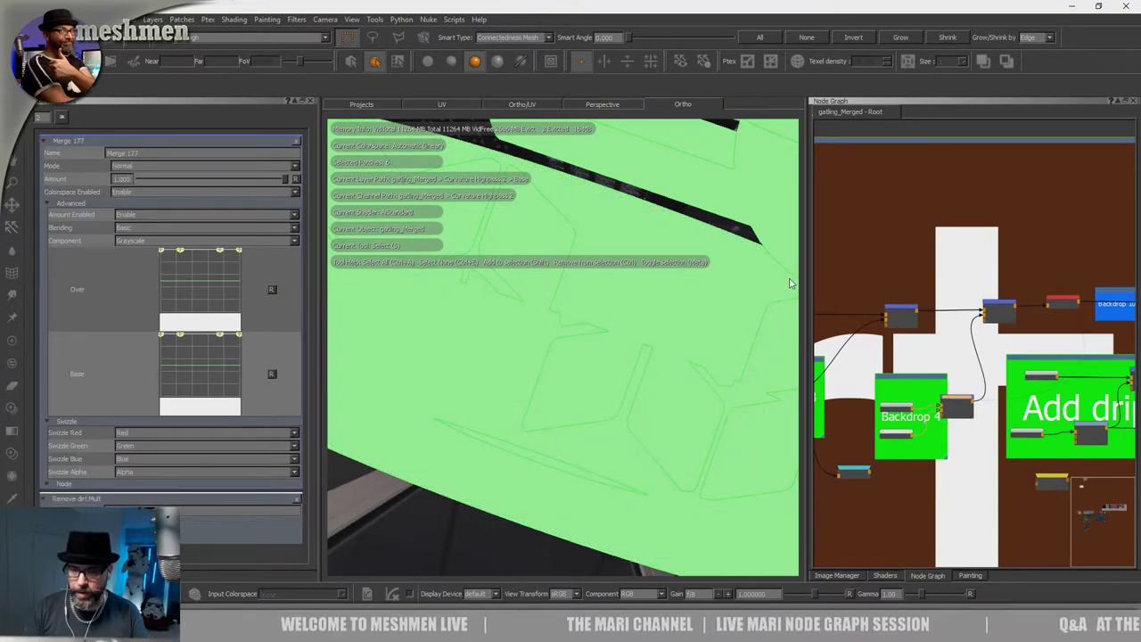
pyautogui.click(147, 167)
pyautogui.click(150, 227)
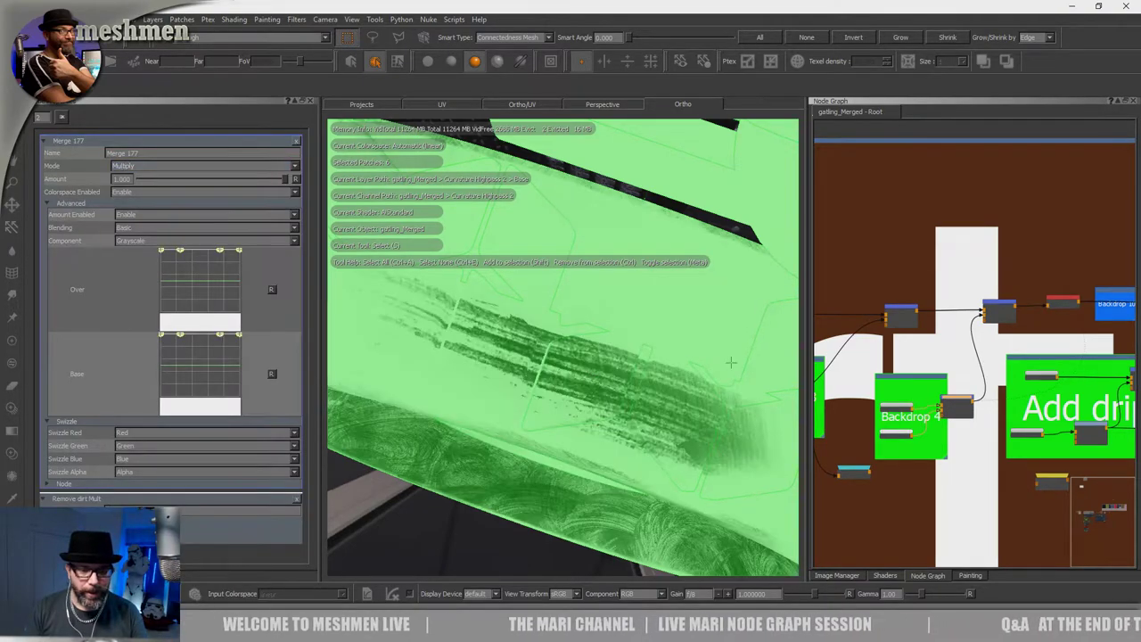
# Select the new paint node, reframe the tyre tread, and lay the streak image over it with Paint Through.
pyautogui.click(896, 434)
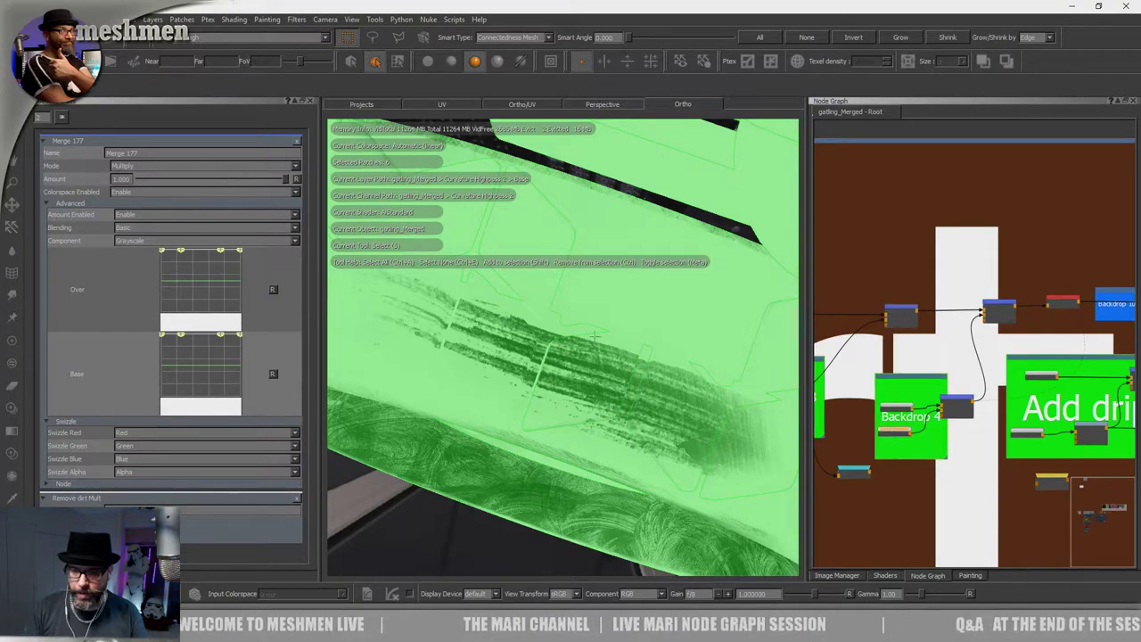
pyautogui.keyDown('alt'); pyautogui.moveTo(595, 336); pyautogui.dragTo(619, 381); pyautogui.keyUp('alt')
pyautogui.keyDown('alt'); pyautogui.moveTo(618, 381); pyautogui.dragTo(653, 392, button='right'); pyautogui.keyUp('alt')
pyautogui.keyDown('alt'); pyautogui.moveTo(652, 392); pyautogui.dragTo(611, 394); pyautogui.keyUp('alt')
pyautogui.keyDown('alt'); pyautogui.moveTo(611, 395); pyautogui.dragTo(601, 404, button='right'); pyautogui.keyUp('alt')
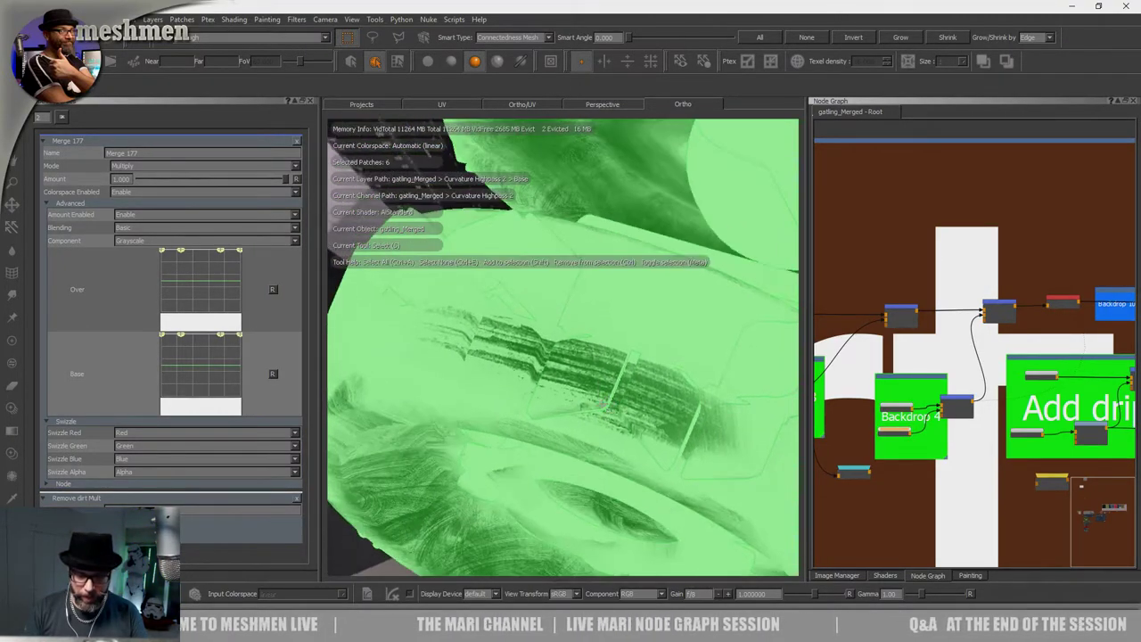
pyautogui.press('p')
pyautogui.moveTo(598, 386)
pyautogui.keyDown('alt'); pyautogui.mouseDown()
pyautogui.moveTo(615, 370)
pyautogui.moveTo(623, 383)
pyautogui.moveTo(651, 356)
pyautogui.mouseUp(); pyautogui.keyUp('alt')
pyautogui.press('u')
pyautogui.moveTo(651, 357)
pyautogui.mouseDown()
pyautogui.moveTo(695, 312)
pyautogui.moveTo(687, 341)
pyautogui.moveTo(626, 313)
pyautogui.mouseUp()
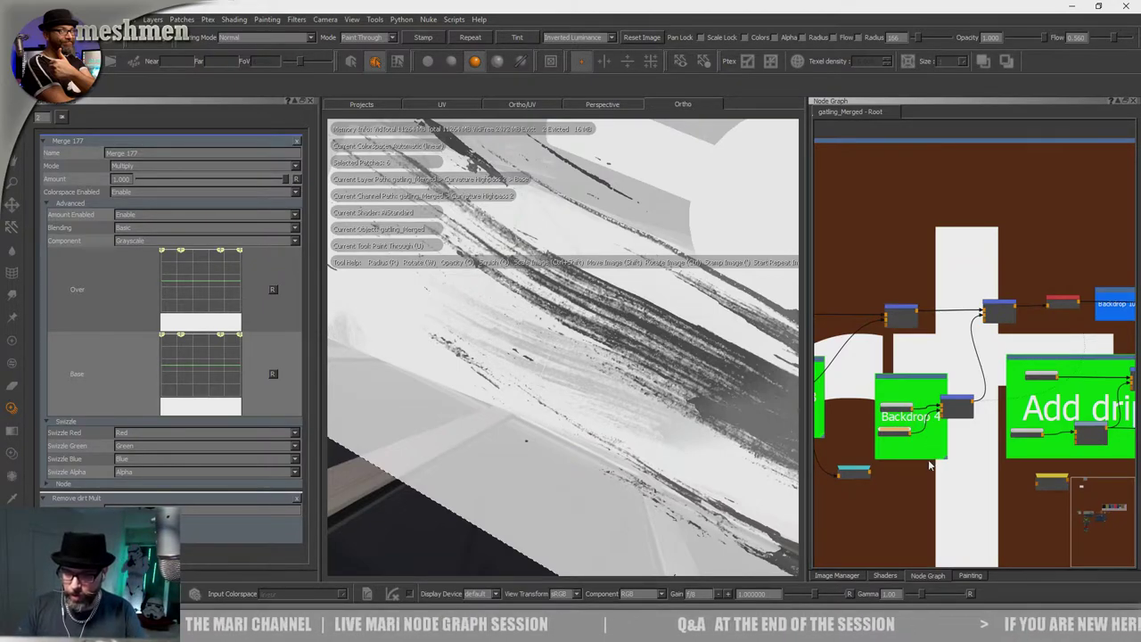
# Add a radio receiver for the ISOrubber transmitter below Backdrop 4 and connect it to the Multiply merge's mask input.
pyautogui.moveTo(930, 464); pyautogui.dragTo(947, 416, button='middle')
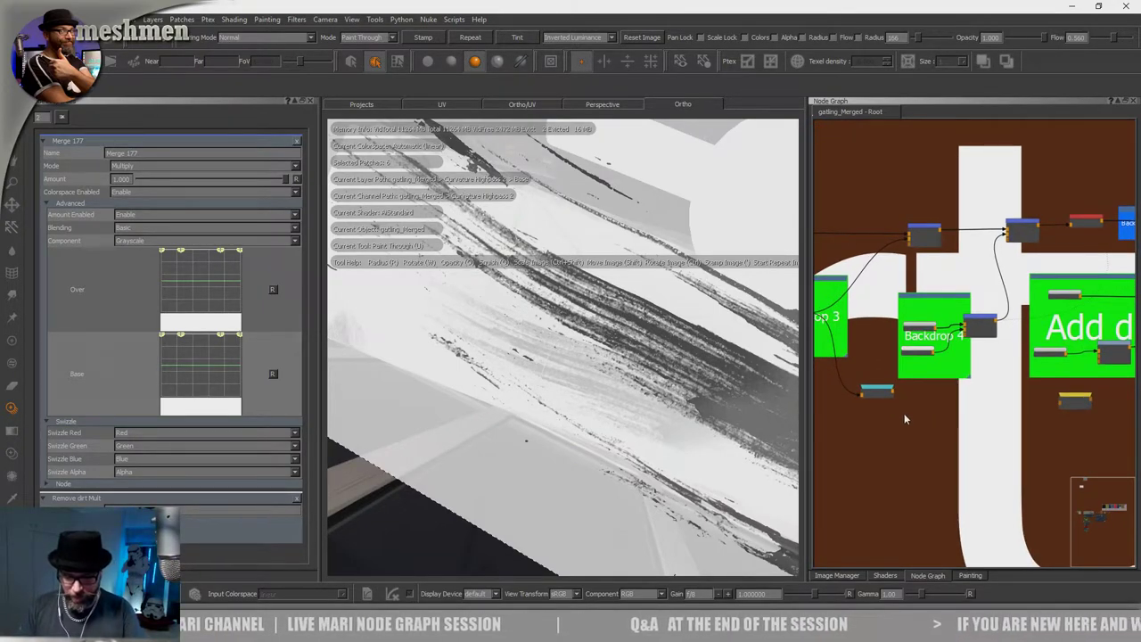
pyautogui.press('p')
pyautogui.click(595, 358)
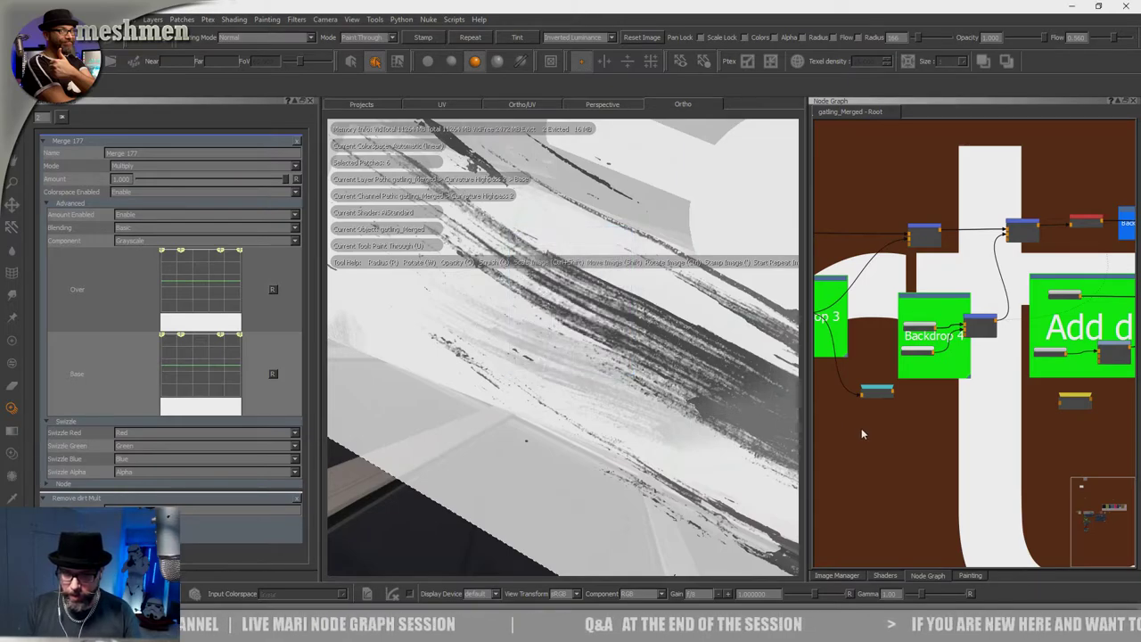
pyautogui.moveTo(873, 431); pyautogui.dragTo(861, 427, button='middle')
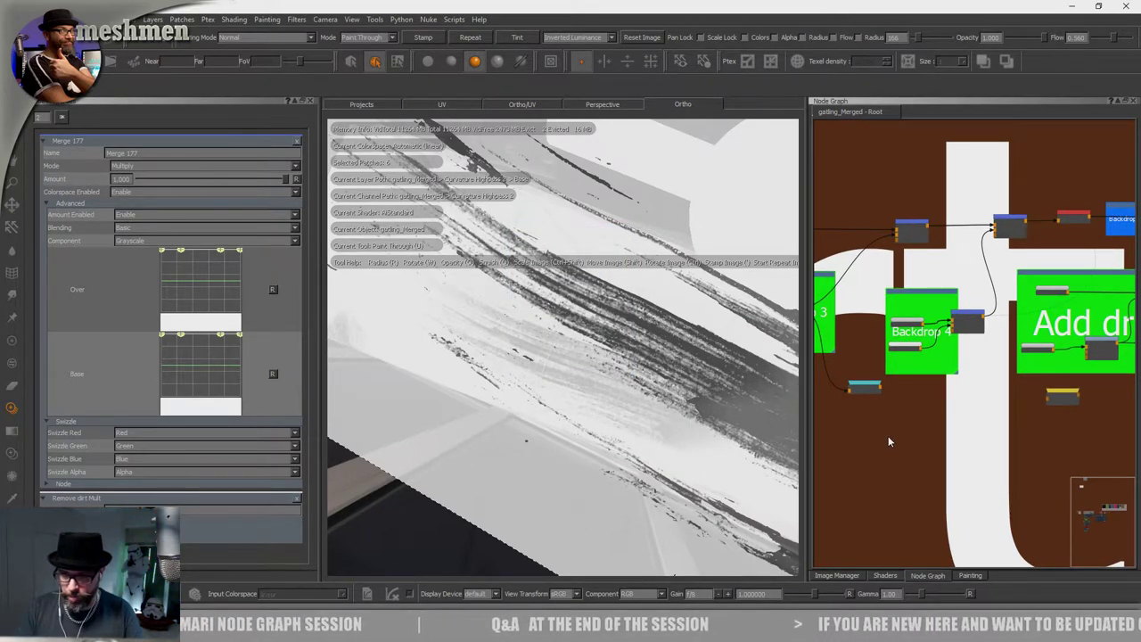
pyautogui.scroll(1, 888, 436)
pyautogui.press('b')
pyautogui.moveTo(900, 436); pyautogui.dragTo(905, 432)
pyautogui.hotkey('shift', 'r')
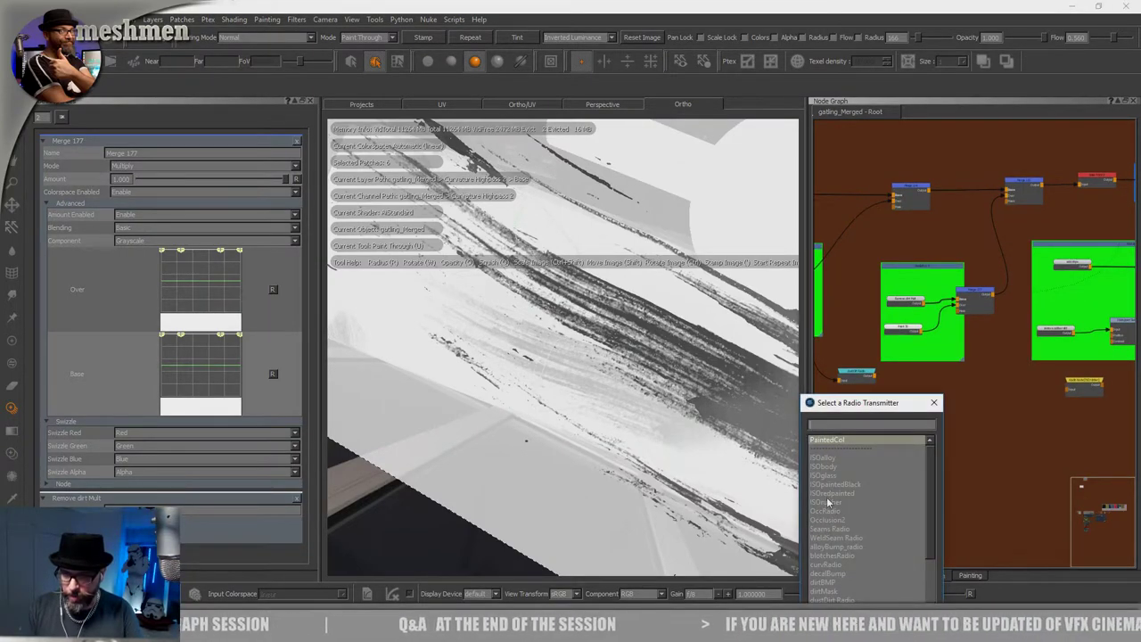
pyautogui.doubleClick(830, 502)
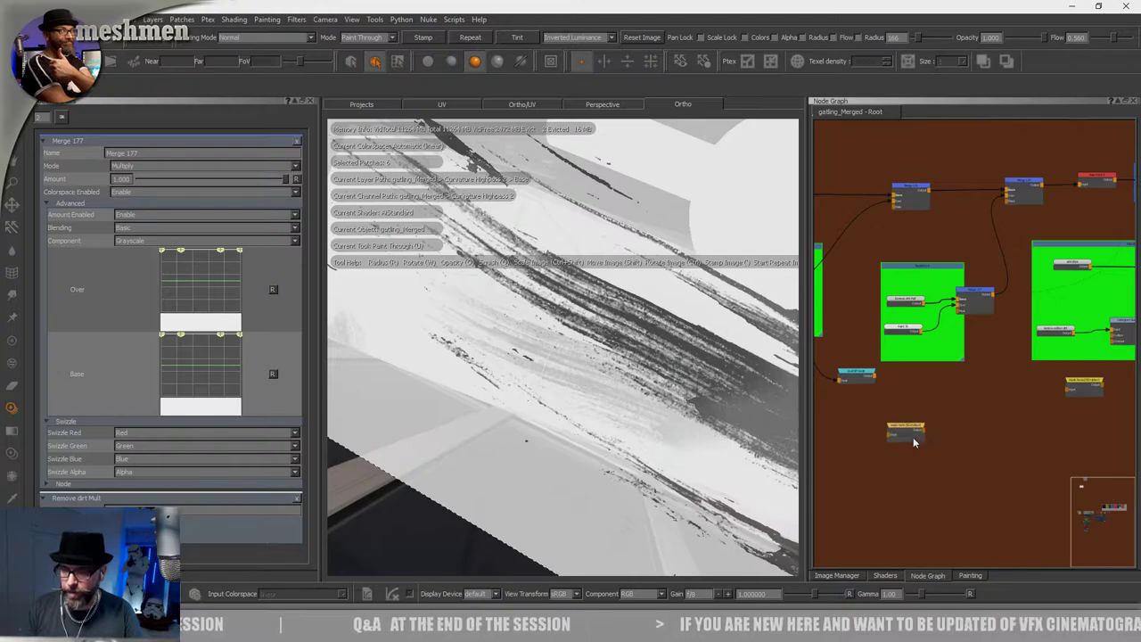
pyautogui.moveTo(975, 327); pyautogui.dragTo(959, 310)
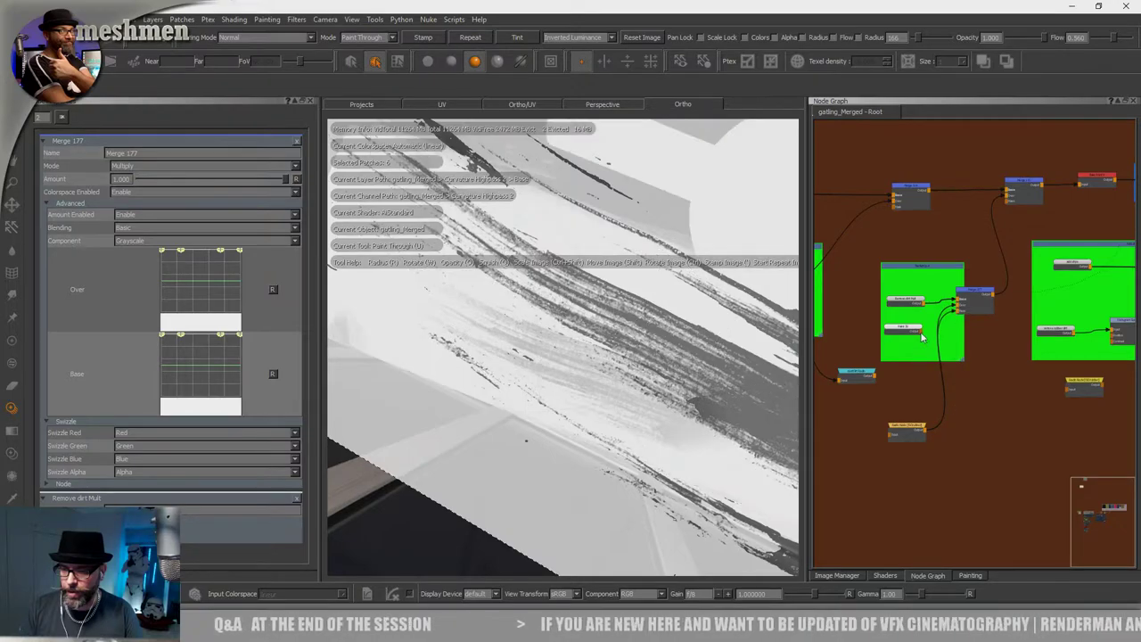
pyautogui.moveTo(958, 309); pyautogui.dragTo(960, 309)
# Examine the painted dirt removal streaks on the tread blocks and wheel side from several angles.
pyautogui.click(966, 291)
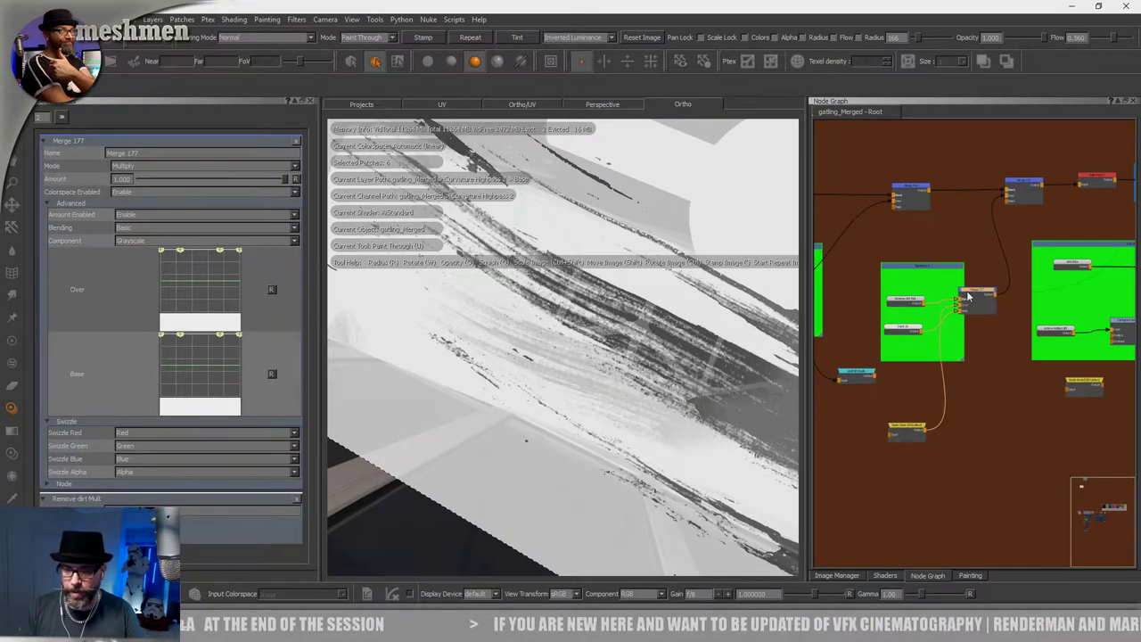
pyautogui.keyDown('alt'); pyautogui.moveTo(694, 398); pyautogui.dragTo(697, 399, button='right'); pyautogui.keyUp('alt')
pyautogui.moveTo(698, 398)
pyautogui.keyDown('alt'); pyautogui.mouseDown()
pyautogui.moveTo(694, 385)
pyautogui.moveTo(680, 397)
pyautogui.mouseUp(); pyautogui.keyUp('alt')
pyautogui.click(909, 299)
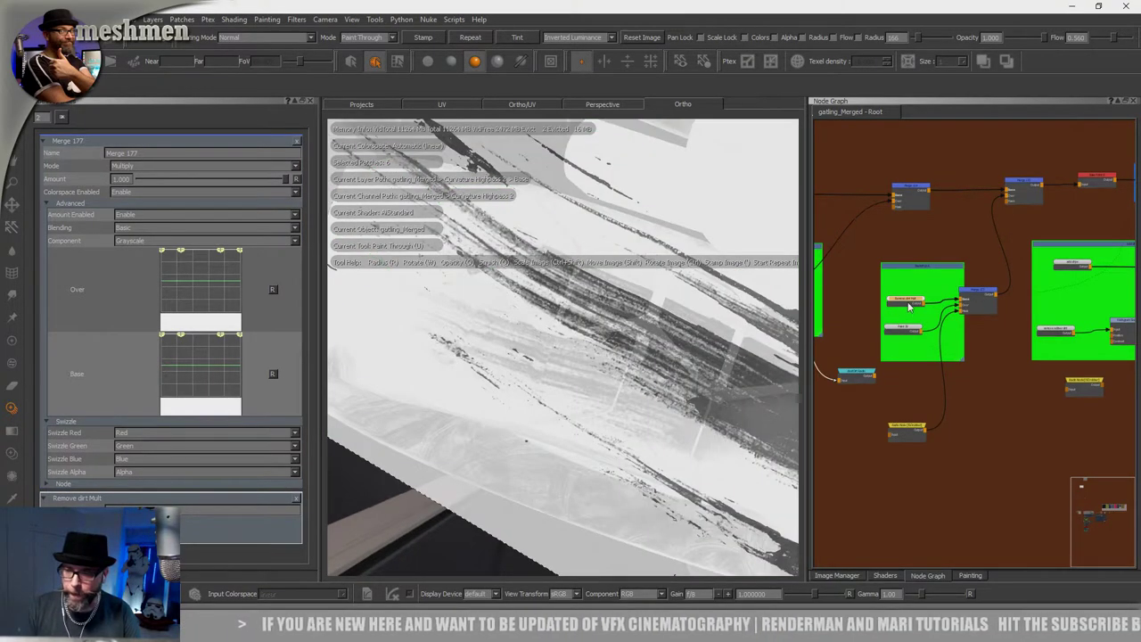
pyautogui.click(909, 306)
pyautogui.keyDown('alt'); pyautogui.moveTo(624, 376); pyautogui.dragTo(629, 390); pyautogui.keyUp('alt')
pyautogui.click(16, 140)
pyautogui.keyDown('alt'); pyautogui.moveTo(535, 283); pyautogui.dragTo(540, 312); pyautogui.keyUp('alt')
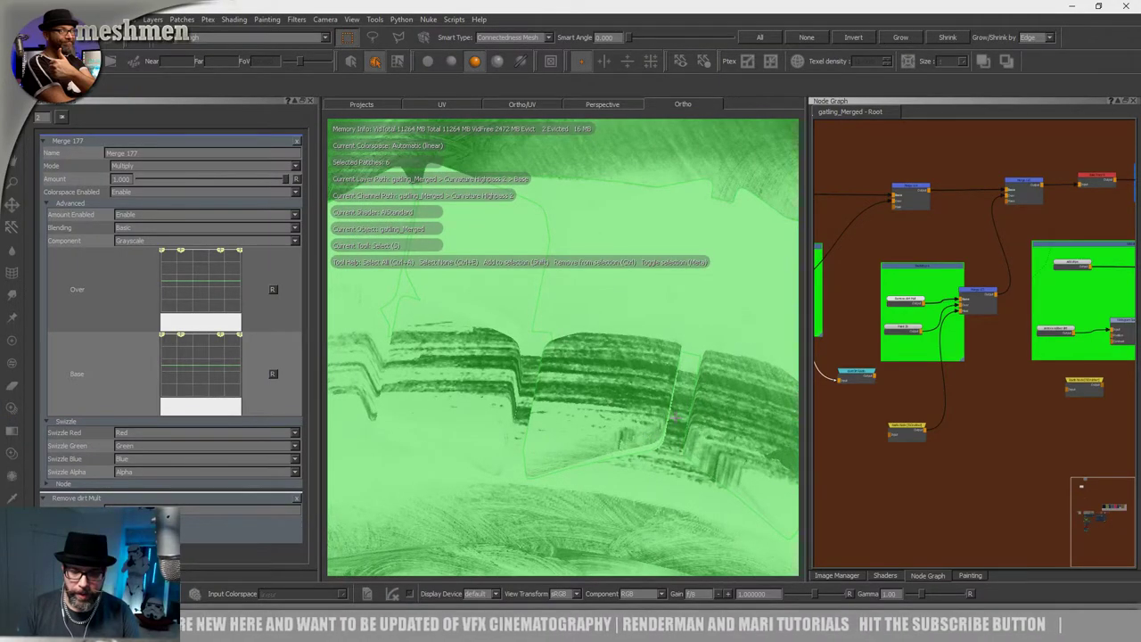
pyautogui.keyDown('alt'); pyautogui.moveTo(675, 418); pyautogui.dragTo(664, 437); pyautogui.keyUp('alt')
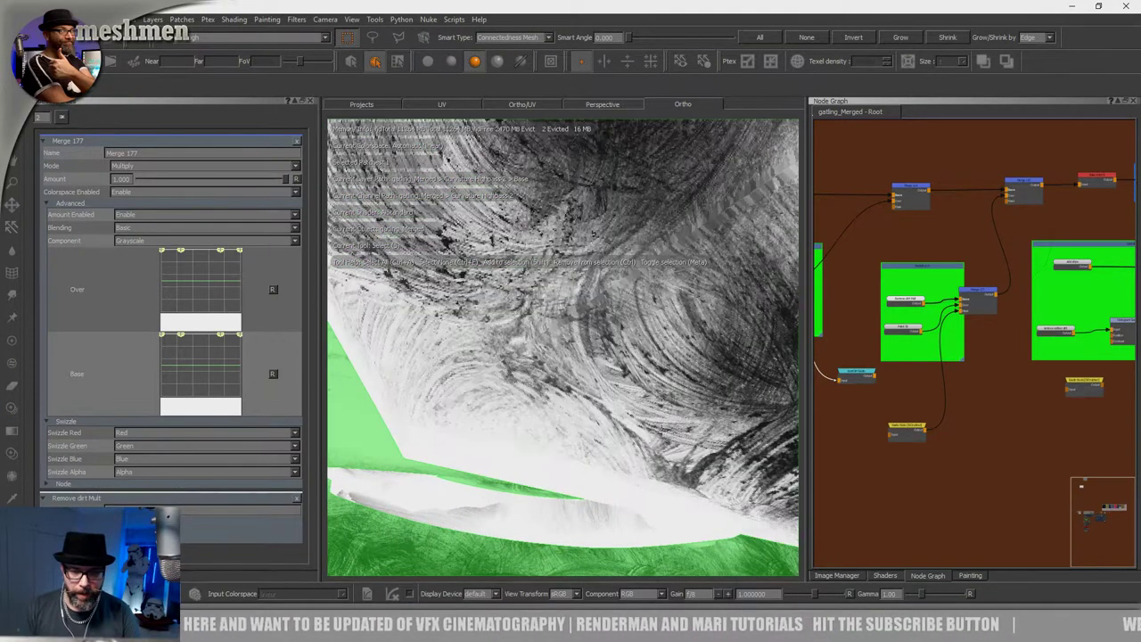
# Reset the patch visibility, isolate the wheel patches by selection, and frame them in the viewport.
pyautogui.hotkey('shift', 'h')
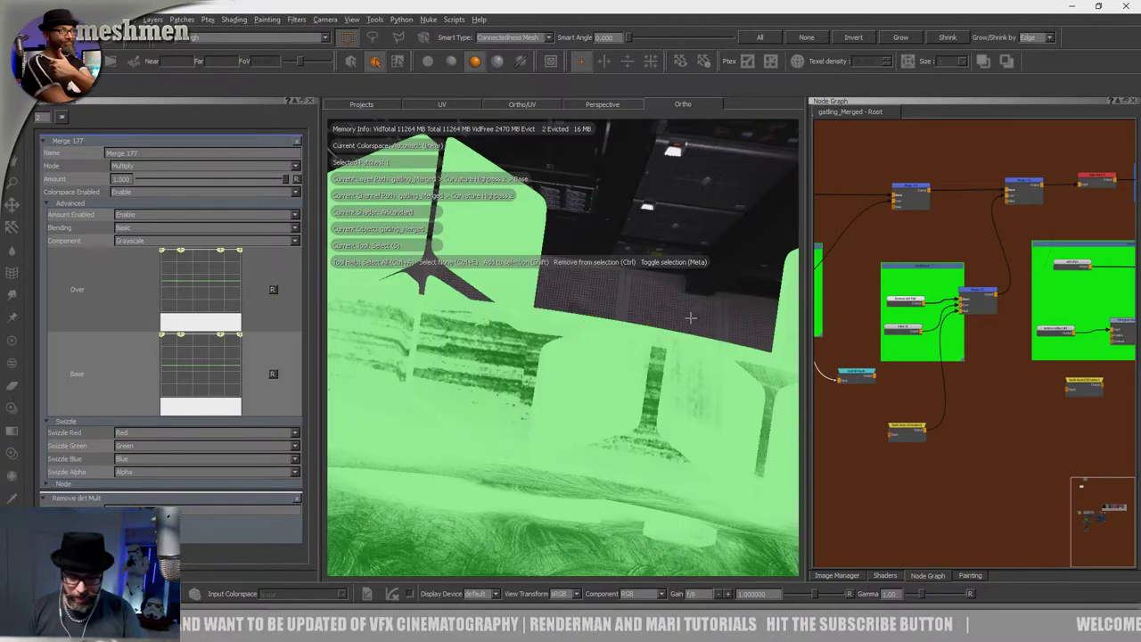
pyautogui.hotkey('alt', 'p')
pyautogui.click(691, 317)
pyautogui.click(691, 318)
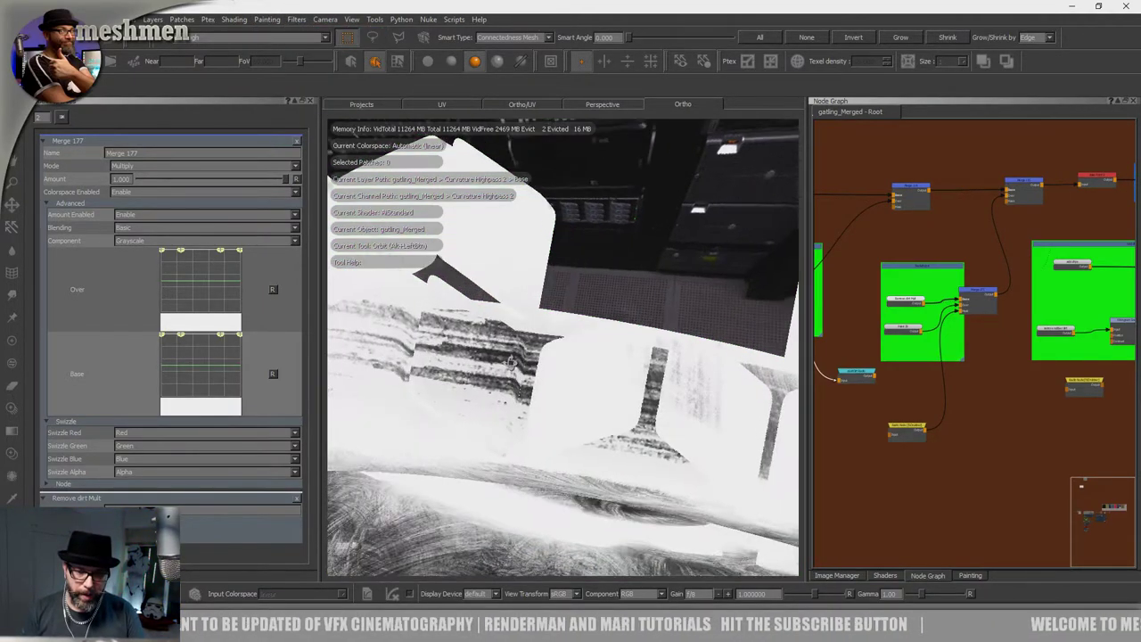
pyautogui.moveTo(690, 317)
pyautogui.keyDown('alt'); pyautogui.mouseDown()
pyautogui.moveTo(545, 392)
pyautogui.moveTo(560, 320)
pyautogui.mouseUp(); pyautogui.keyUp('alt')
pyautogui.click(545, 384)
pyautogui.hotkey('ctrl', 'shift', 'h')
pyautogui.keyDown('alt'); pyautogui.moveTo(560, 321); pyautogui.dragTo(521, 356, button='right'); pyautogui.keyUp('alt')
pyautogui.keyDown('alt'); pyautogui.moveTo(521, 357); pyautogui.dragTo(547, 364); pyautogui.keyUp('alt')
pyautogui.moveTo(588, 269); pyautogui.dragTo(636, 391)
pyautogui.hotkey('shift', 'h')
pyautogui.press('f')
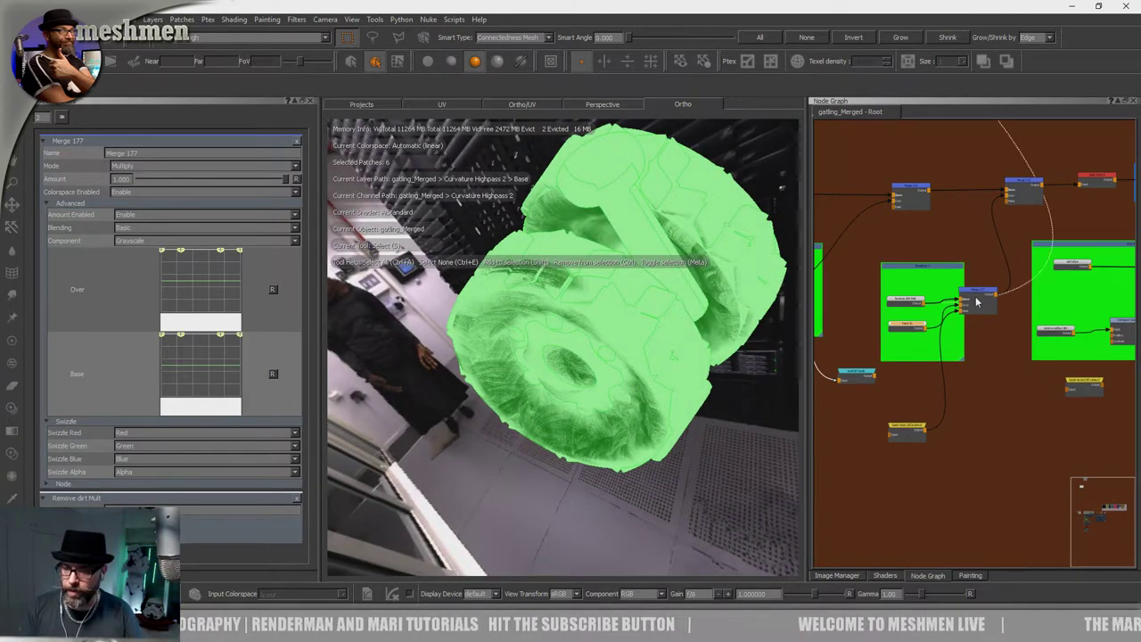
# Enlarge Backdrop 4 to enclose the Multiply merge and move the ISOrubber radio node inside, shifting the adjacent teal node away.
pyautogui.moveTo(964, 361); pyautogui.dragTo(1006, 370)
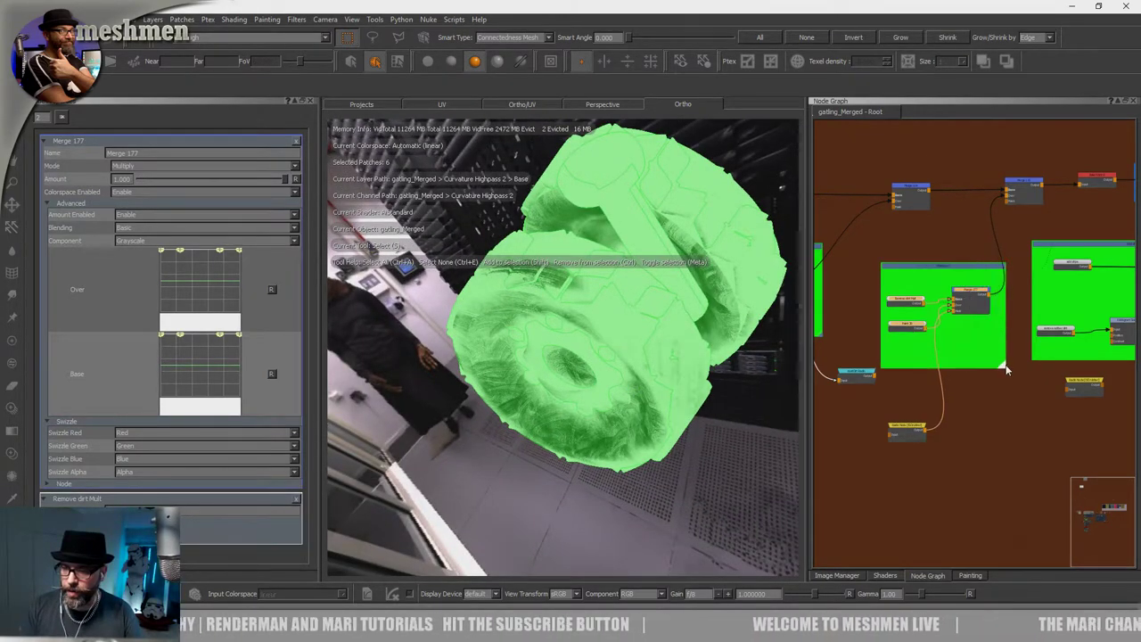
pyautogui.moveTo(916, 430); pyautogui.dragTo(918, 350)
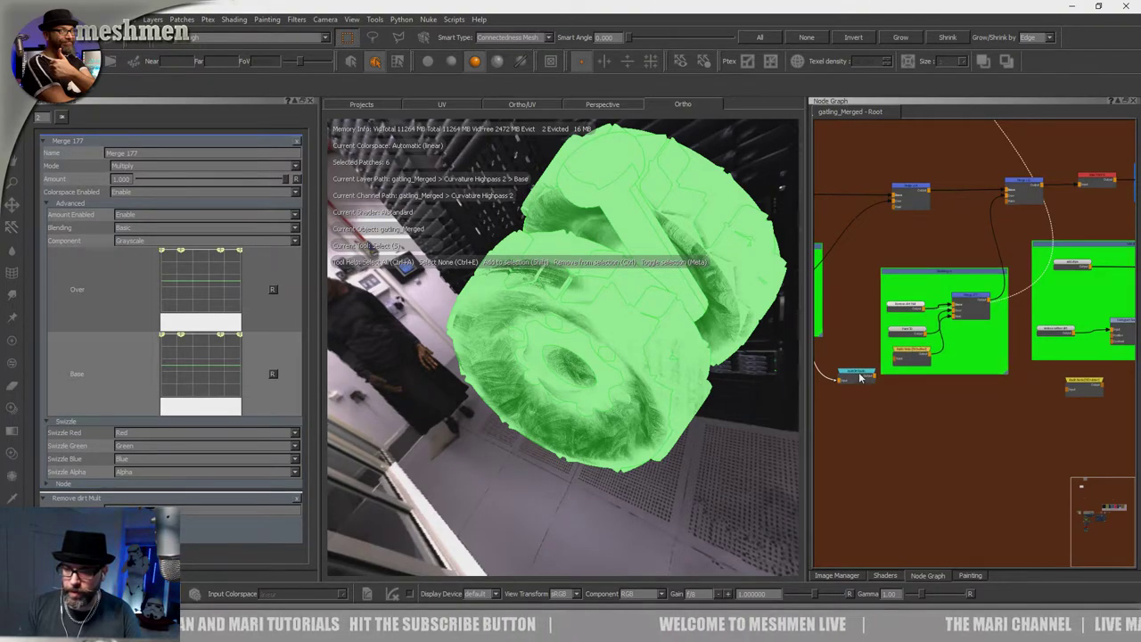
pyautogui.moveTo(860, 378); pyautogui.dragTo(831, 375)
pyautogui.moveTo(930, 274)
pyautogui.mouseDown()
pyautogui.moveTo(908, 287)
pyautogui.moveTo(929, 279)
pyautogui.mouseUp()
# Reframe the tyre tread head-on and overlay the streak image on it with Paint Through.
pyautogui.keyDown('alt'); pyautogui.moveTo(632, 343); pyautogui.dragTo(639, 318); pyautogui.keyUp('alt')
pyautogui.scroll(-1, 940, 293)
pyautogui.press('1')
pyautogui.keyDown('alt'); pyautogui.moveTo(639, 318); pyautogui.dragTo(673, 338, button='right'); pyautogui.keyUp('alt')
pyautogui.keyDown('alt'); pyautogui.moveTo(672, 338); pyautogui.dragTo(686, 382, button='middle'); pyautogui.keyUp('alt')
pyautogui.keyDown('alt'); pyautogui.moveTo(686, 382); pyautogui.dragTo(681, 371); pyautogui.keyUp('alt')
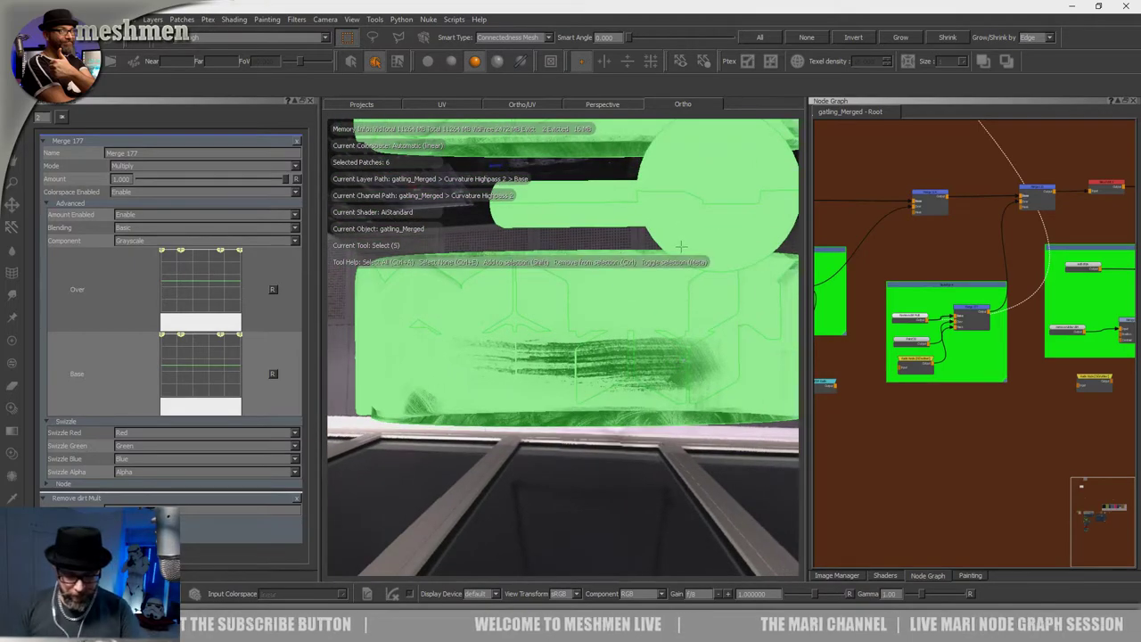
pyautogui.press('u')
pyautogui.moveTo(550, 359)
pyautogui.mouseDown(button='middle')
pyautogui.moveTo(484, 305)
pyautogui.moveTo(618, 295)
pyautogui.moveTo(571, 313)
pyautogui.moveTo(584, 319)
pyautogui.mouseUp(button='middle')
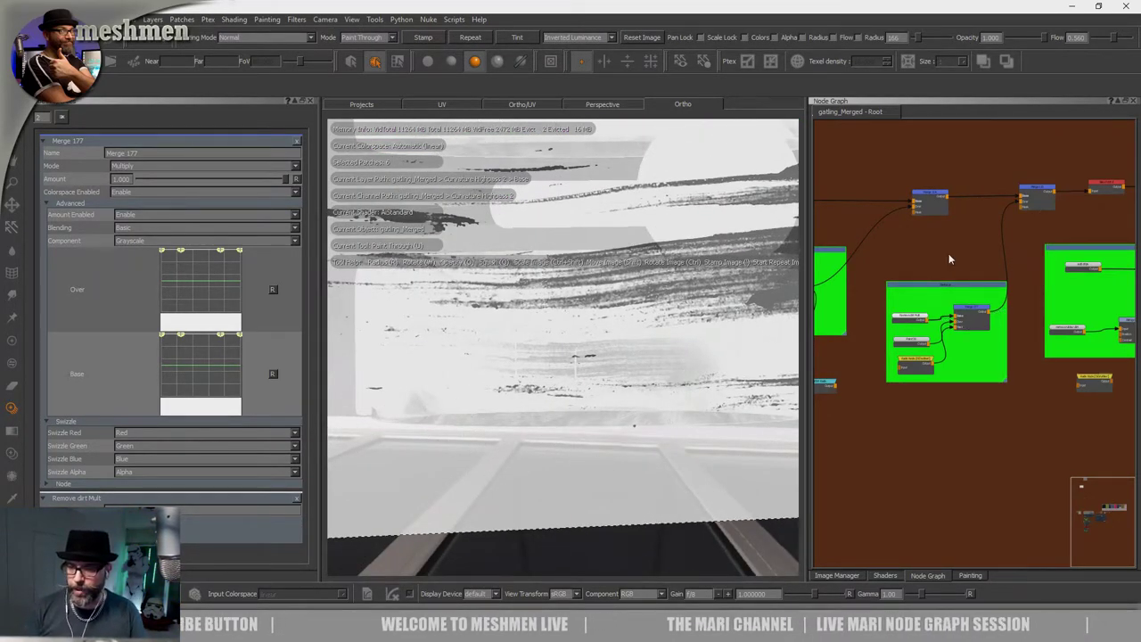
# Space out the paint and merge nodes inside Backdrop 4, and reframe the unpainted tread blocks beneath the streak image.
pyautogui.moveTo(965, 317)
pyautogui.mouseDown()
pyautogui.moveTo(913, 312)
pyautogui.moveTo(915, 336)
pyautogui.mouseUp()
pyautogui.click(971, 316)
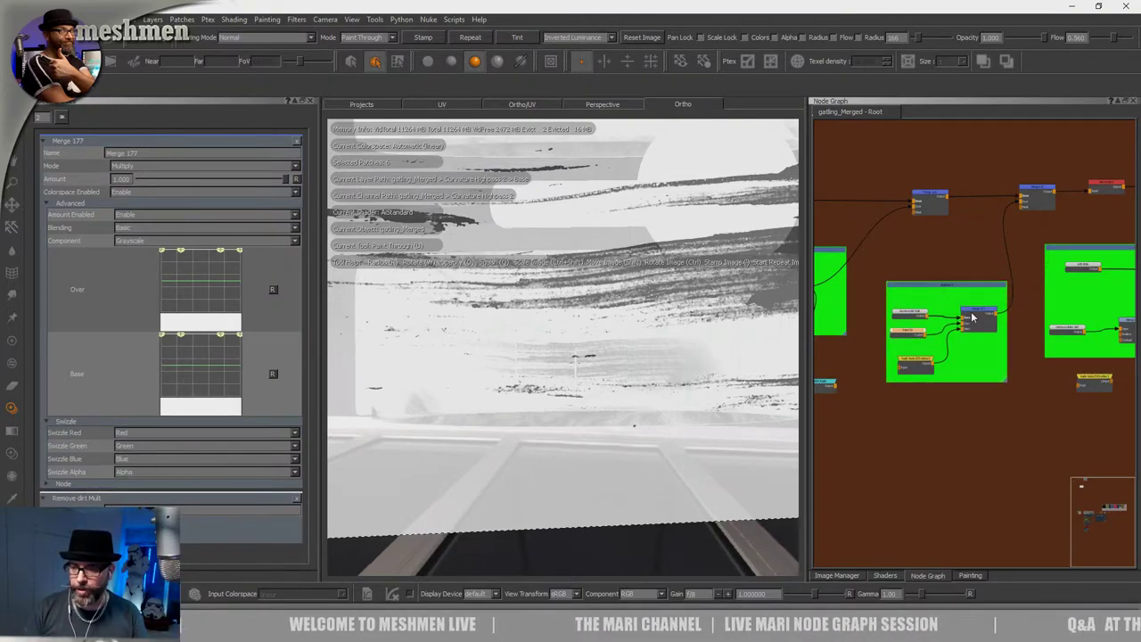
pyautogui.keyDown('alt'); pyautogui.moveTo(609, 357); pyautogui.dragTo(637, 272); pyautogui.keyUp('alt')
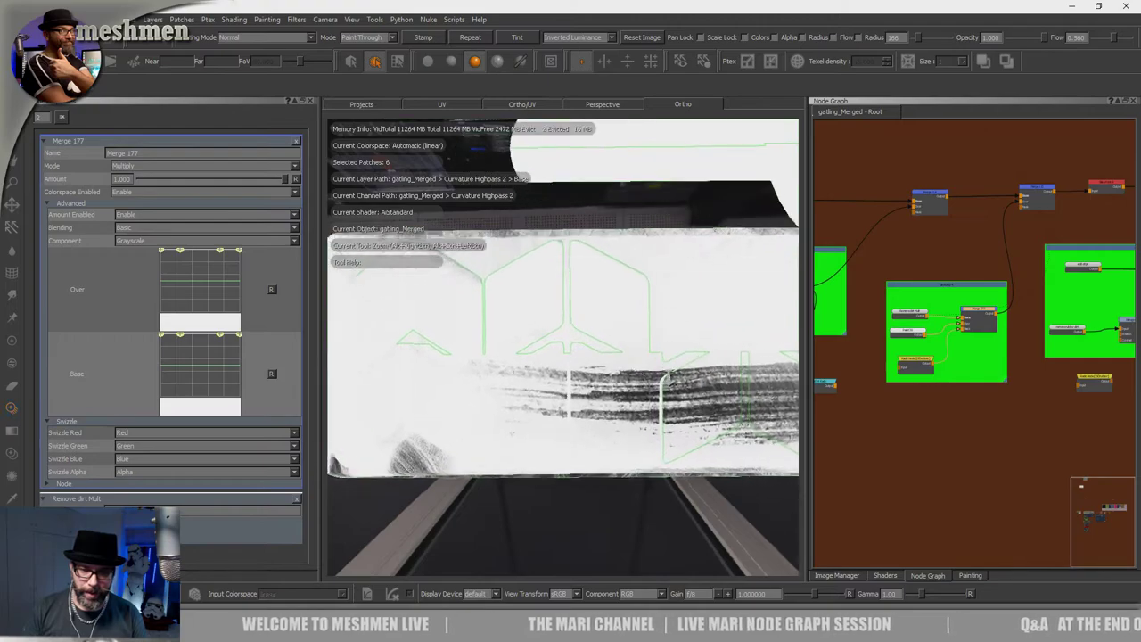
pyautogui.press('shift')
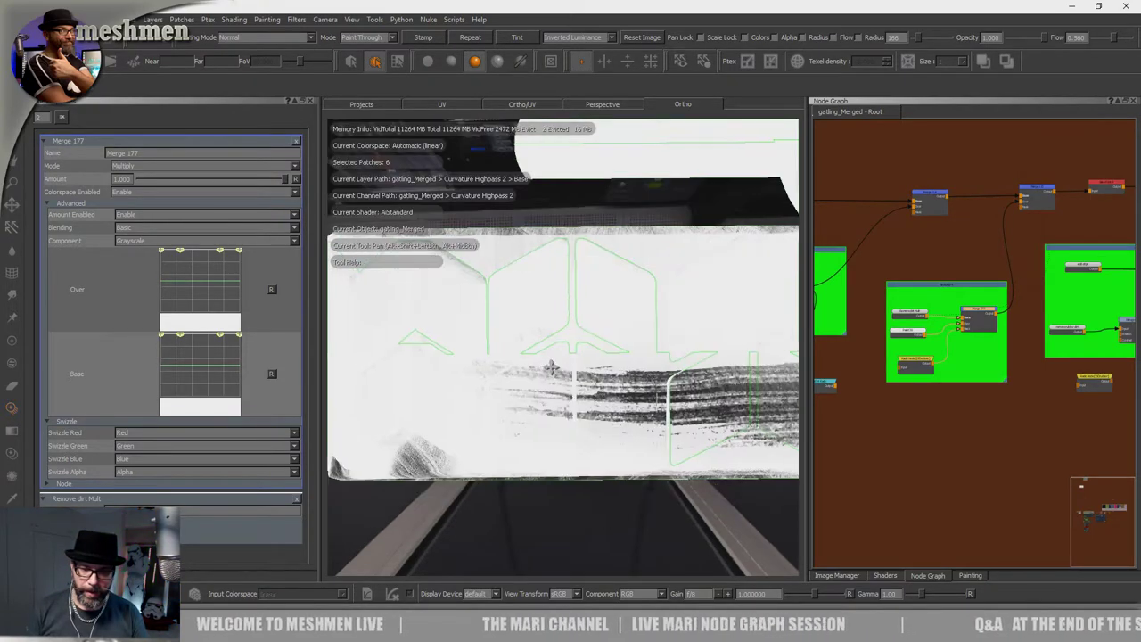
pyautogui.moveTo(553, 367)
pyautogui.keyDown('alt'); pyautogui.mouseDown()
pyautogui.moveTo(593, 402)
pyautogui.moveTo(614, 383)
pyautogui.moveTo(556, 434)
pyautogui.mouseUp(); pyautogui.keyUp('alt')
pyautogui.scroll(-2, 519, 338)
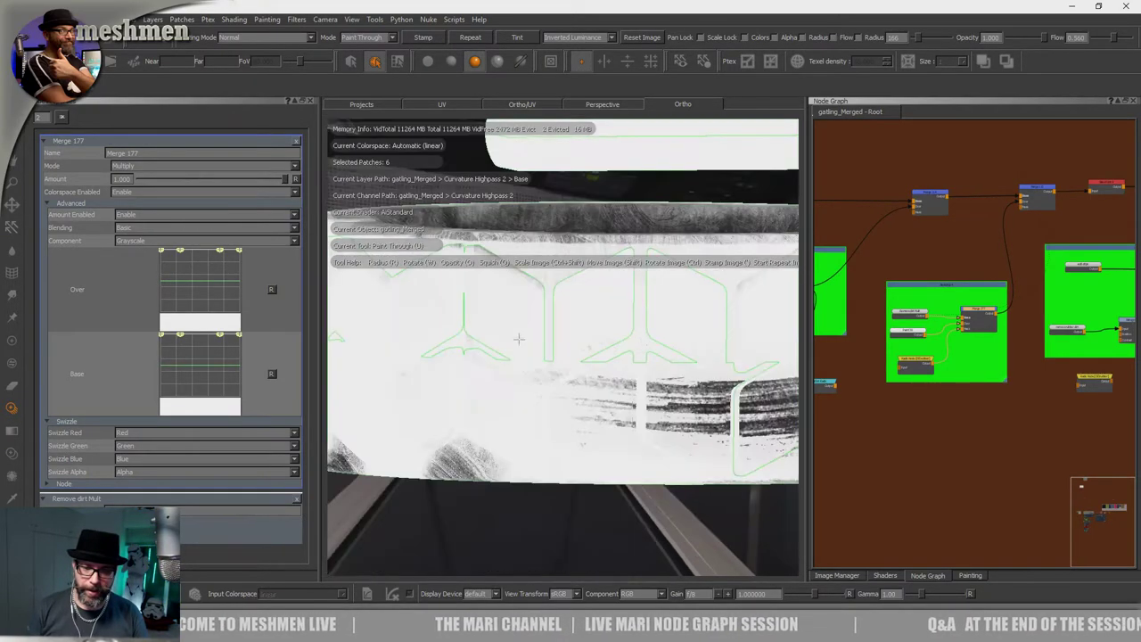
pyautogui.scroll(2, 605, 346)
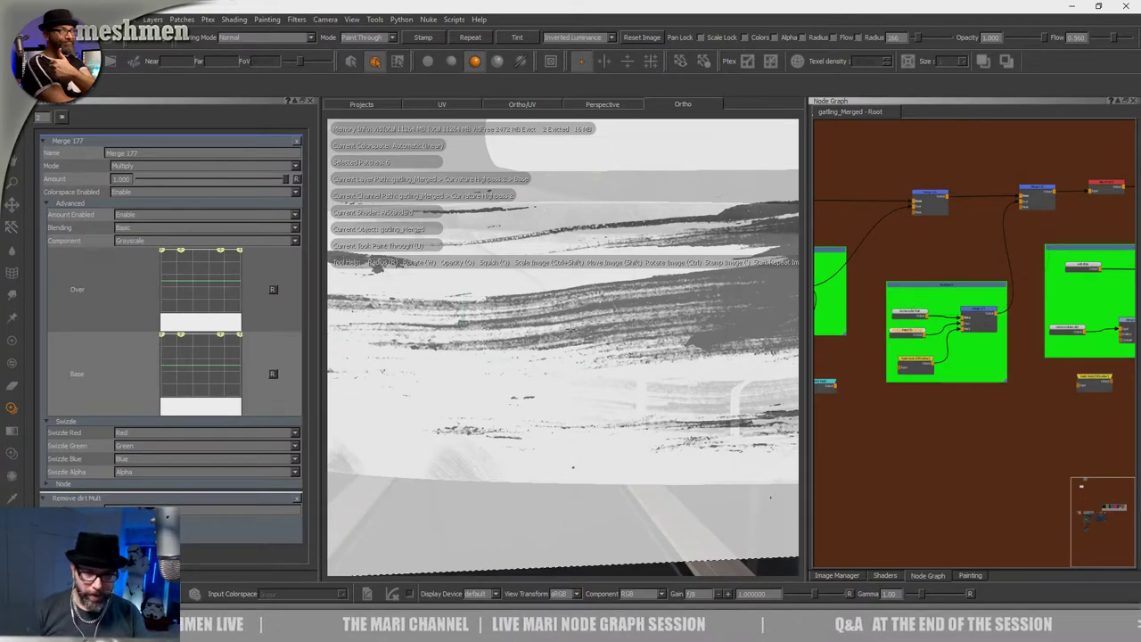
pyautogui.scroll(-2, 570, 328)
pyautogui.scroll(2, 535, 267)
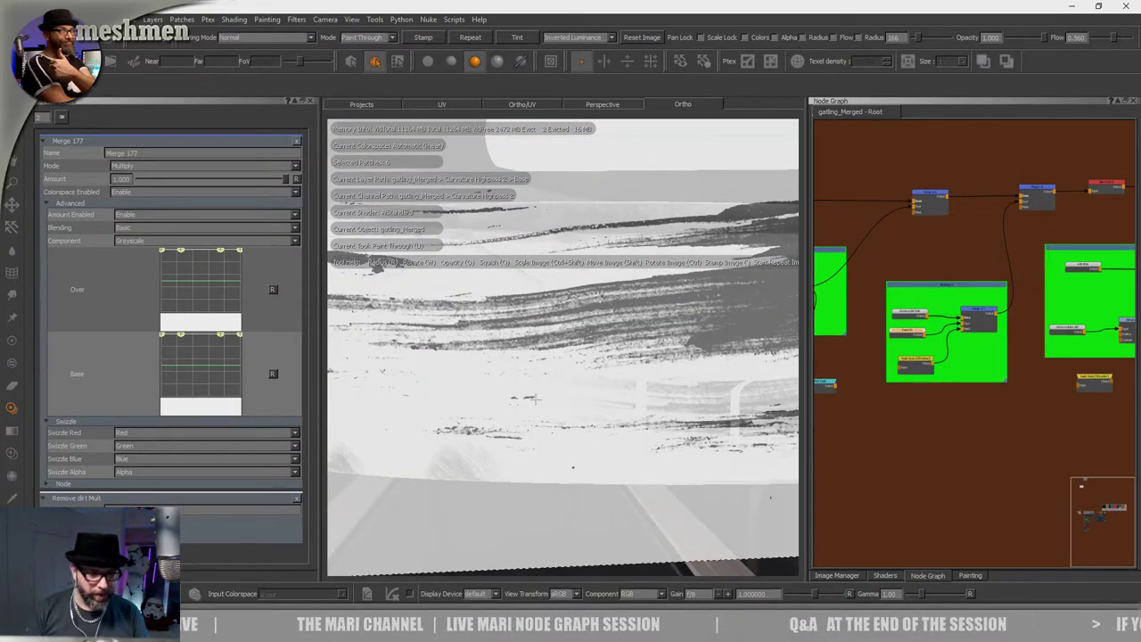
pyautogui.scroll(-2, 531, 354)
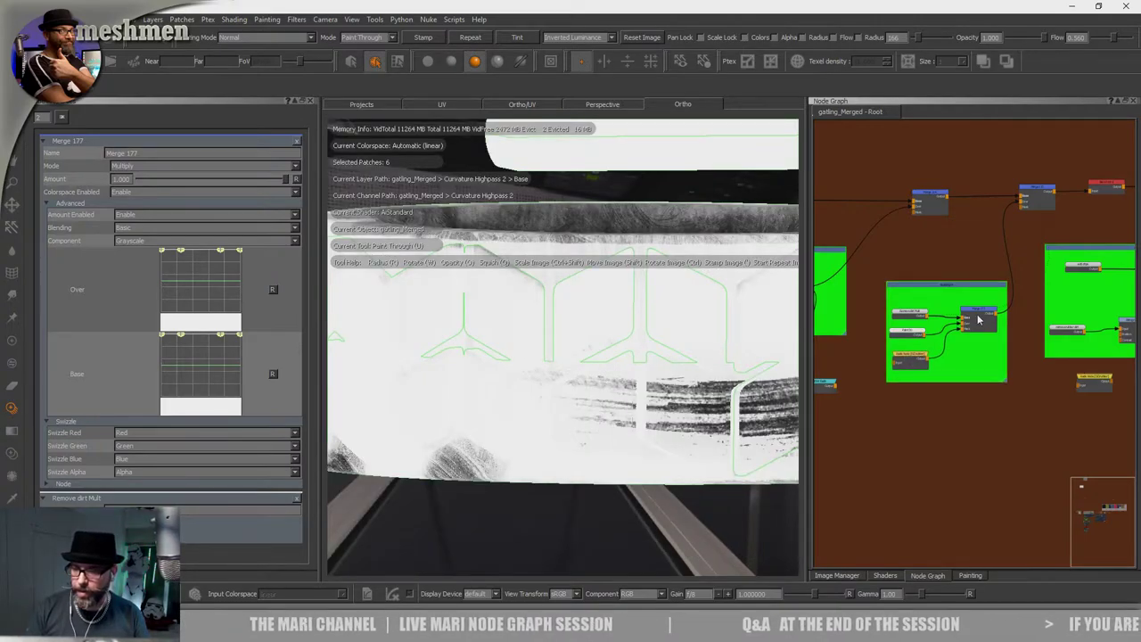
pyautogui.scroll(2, 652, 217)
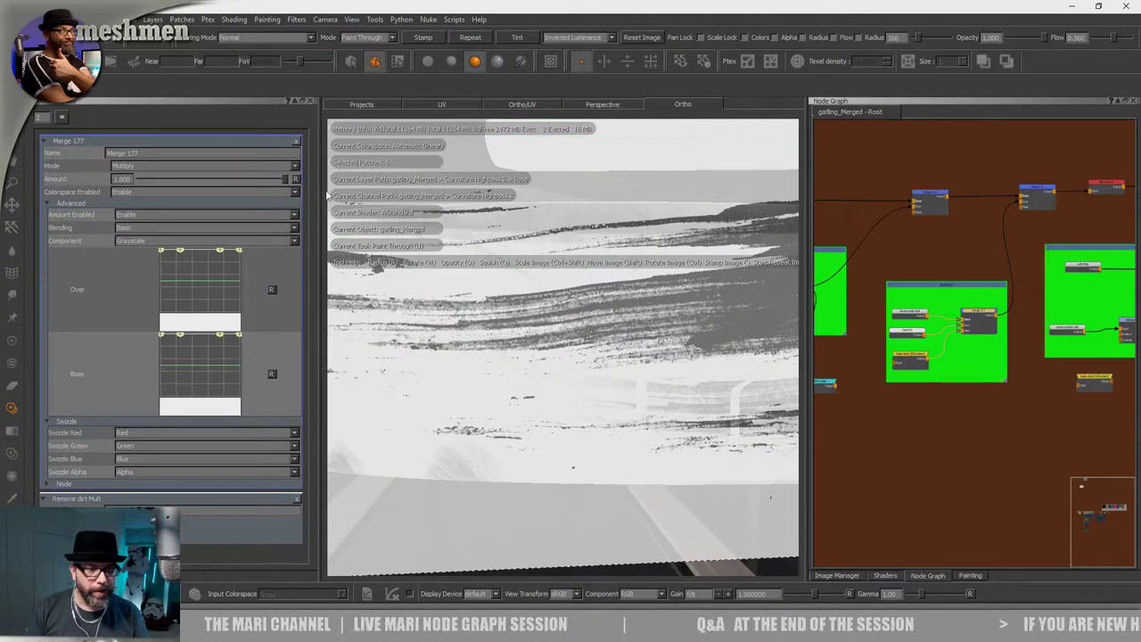
# Select the paint node in Backdrop 4 and paint streaks across the blank tread blocks in both rows.
pyautogui.click(910, 333)
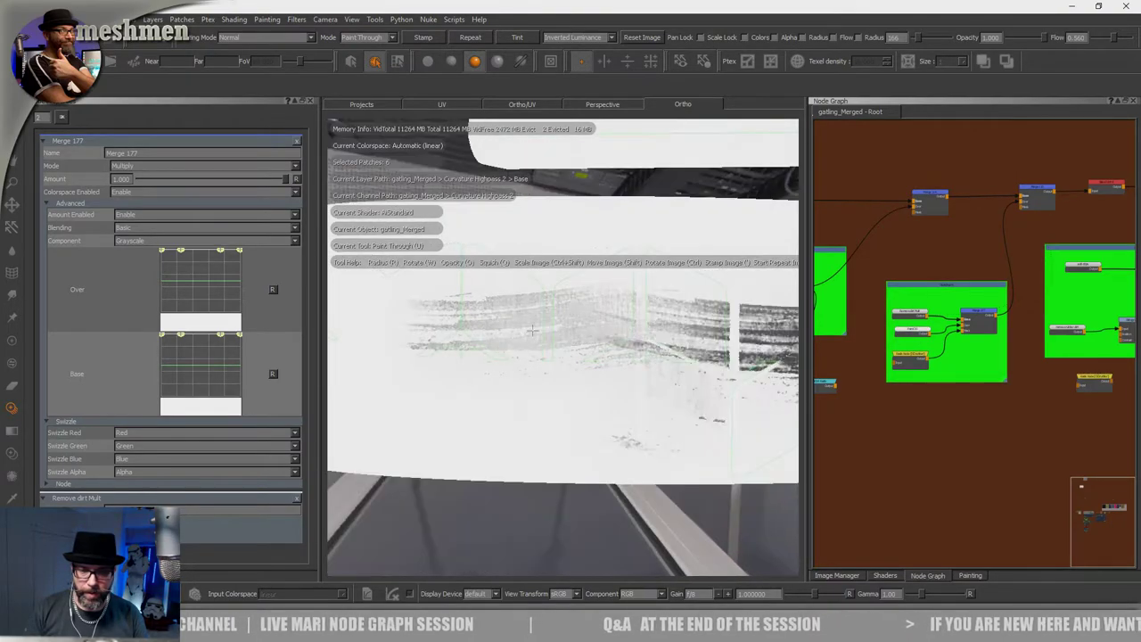
pyautogui.moveTo(593, 333)
pyautogui.mouseDown()
pyautogui.moveTo(481, 322)
pyautogui.moveTo(655, 314)
pyautogui.moveTo(472, 322)
pyautogui.moveTo(514, 322)
pyautogui.mouseUp()
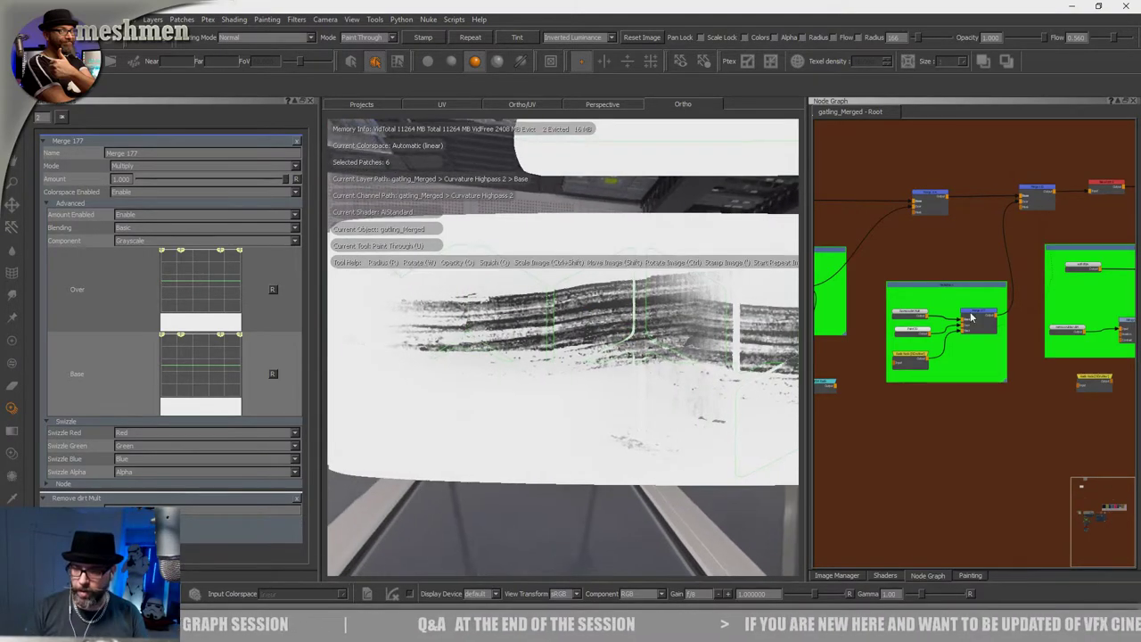
pyautogui.moveTo(679, 354)
pyautogui.keyDown('alt'); pyautogui.mouseDown()
pyautogui.moveTo(655, 387)
pyautogui.moveTo(651, 376)
pyautogui.mouseUp(); pyautogui.keyUp('alt')
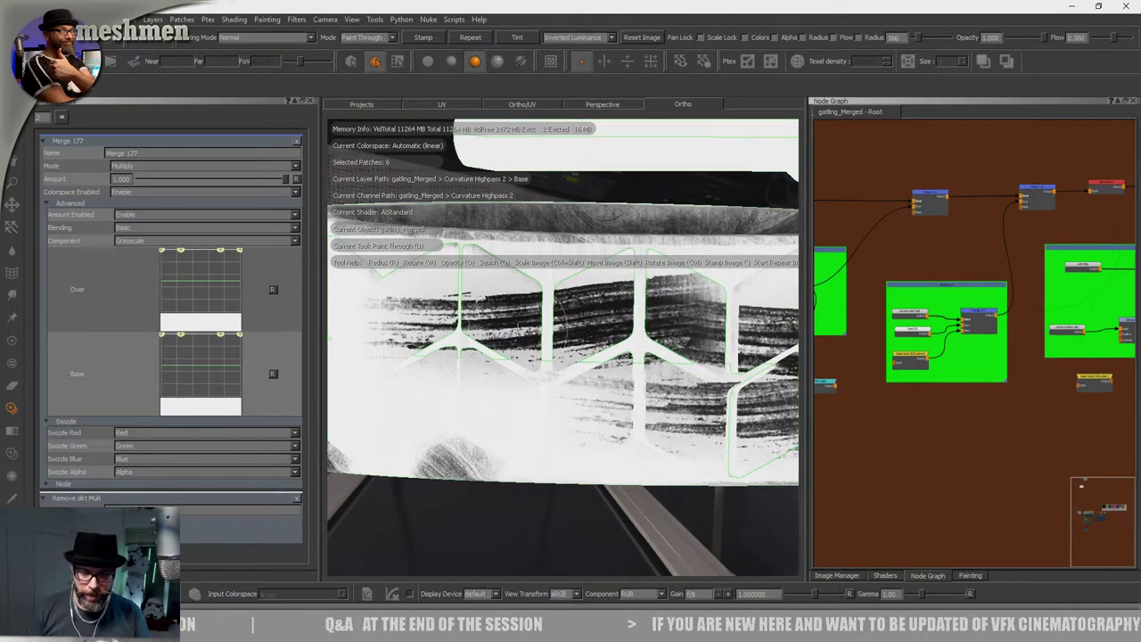
pyautogui.moveTo(515, 334)
pyautogui.keyDown('alt'); pyautogui.mouseDown()
pyautogui.moveTo(571, 356)
pyautogui.moveTo(673, 350)
pyautogui.mouseUp(); pyautogui.keyUp('alt')
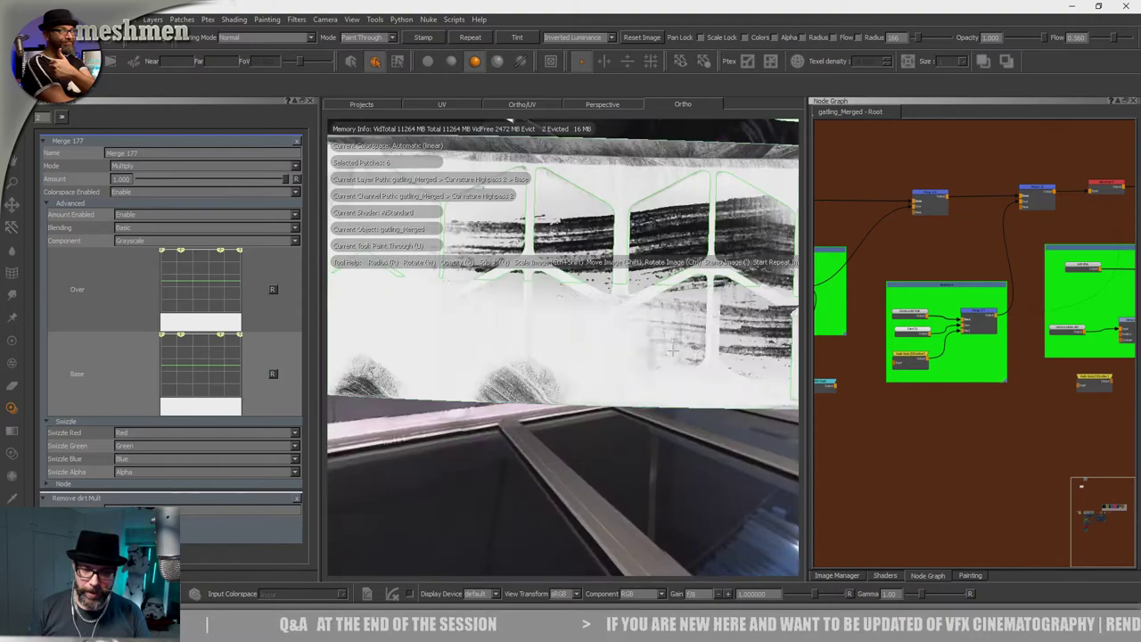
pyautogui.moveTo(536, 333)
pyautogui.mouseDown()
pyautogui.moveTo(383, 330)
pyautogui.moveTo(727, 313)
pyautogui.mouseUp()
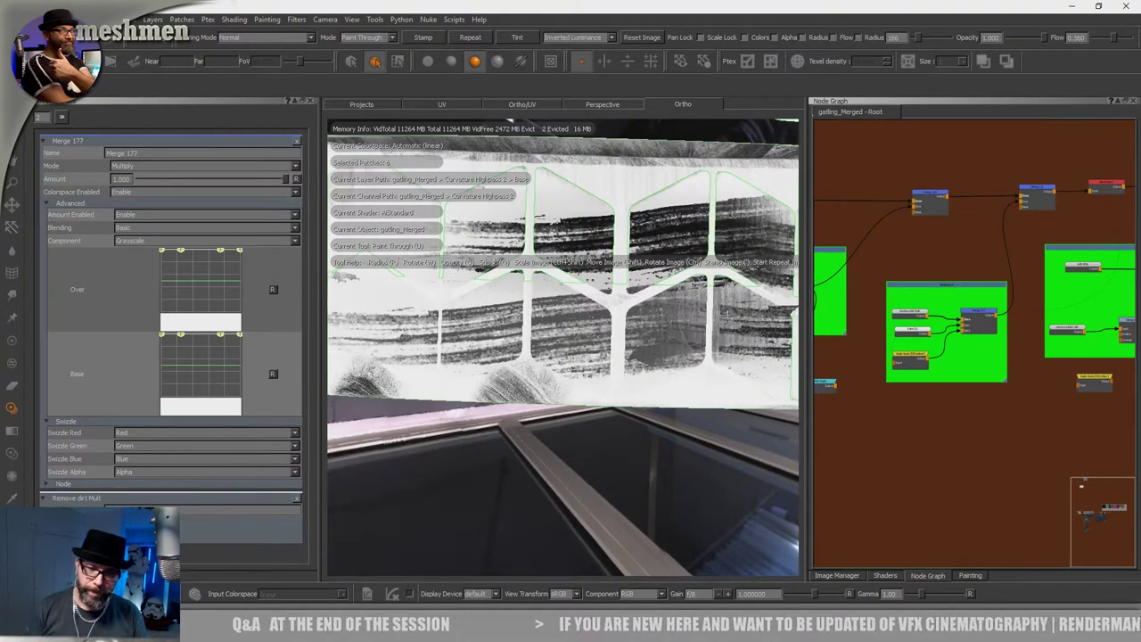
pyautogui.moveTo(396, 305); pyautogui.dragTo(454, 304)
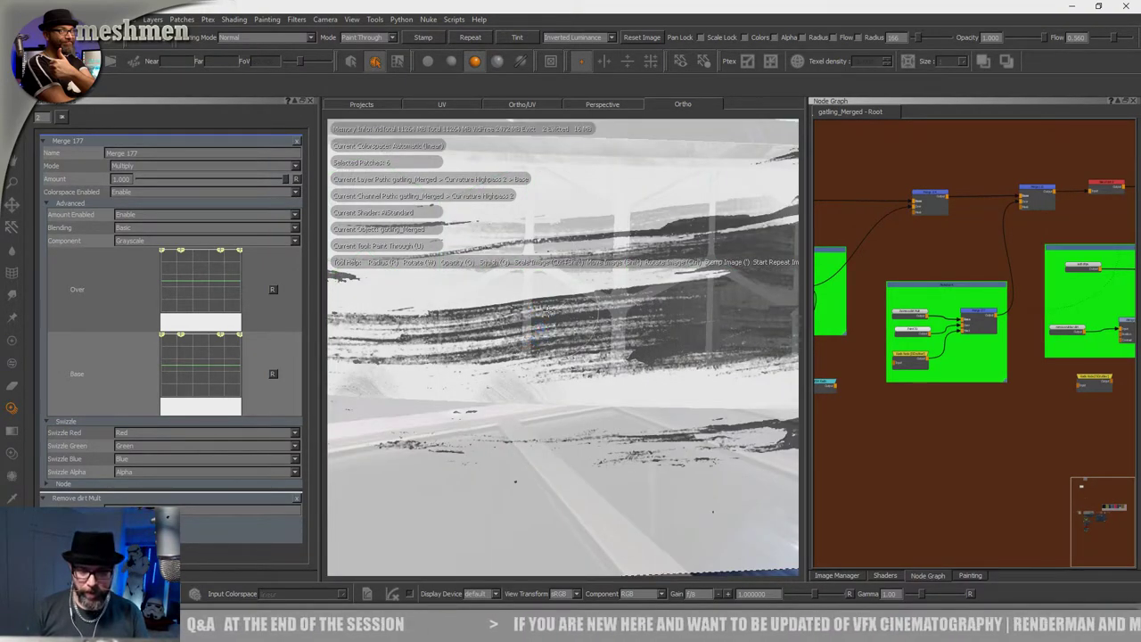
# Shift the streak image over the neighbouring unpainted tread blocks and extend the streaks around the tyre.
pyautogui.moveTo(548, 310)
pyautogui.keyDown('alt'); pyautogui.mouseDown()
pyautogui.moveTo(583, 356)
pyautogui.moveTo(555, 370)
pyautogui.mouseUp(); pyautogui.keyUp('alt')
pyautogui.keyDown('alt'); pyautogui.moveTo(555, 370); pyautogui.dragTo(611, 415, button='middle'); pyautogui.keyUp('alt')
pyautogui.moveTo(579, 450)
pyautogui.keyDown('shift'); pyautogui.mouseDown()
pyautogui.moveTo(527, 488)
pyautogui.moveTo(513, 356)
pyautogui.mouseUp(); pyautogui.keyUp('shift')
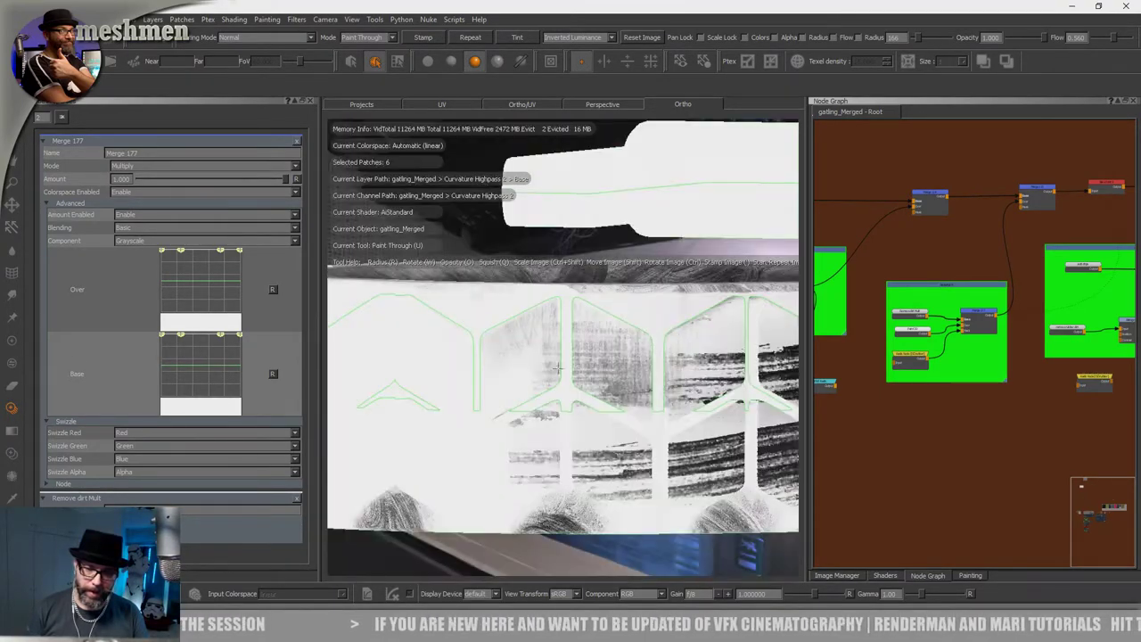
pyautogui.moveTo(589, 383)
pyautogui.keyDown('shift'); pyautogui.mouseDown()
pyautogui.moveTo(576, 431)
pyautogui.moveTo(367, 430)
pyautogui.mouseUp(); pyautogui.keyUp('shift')
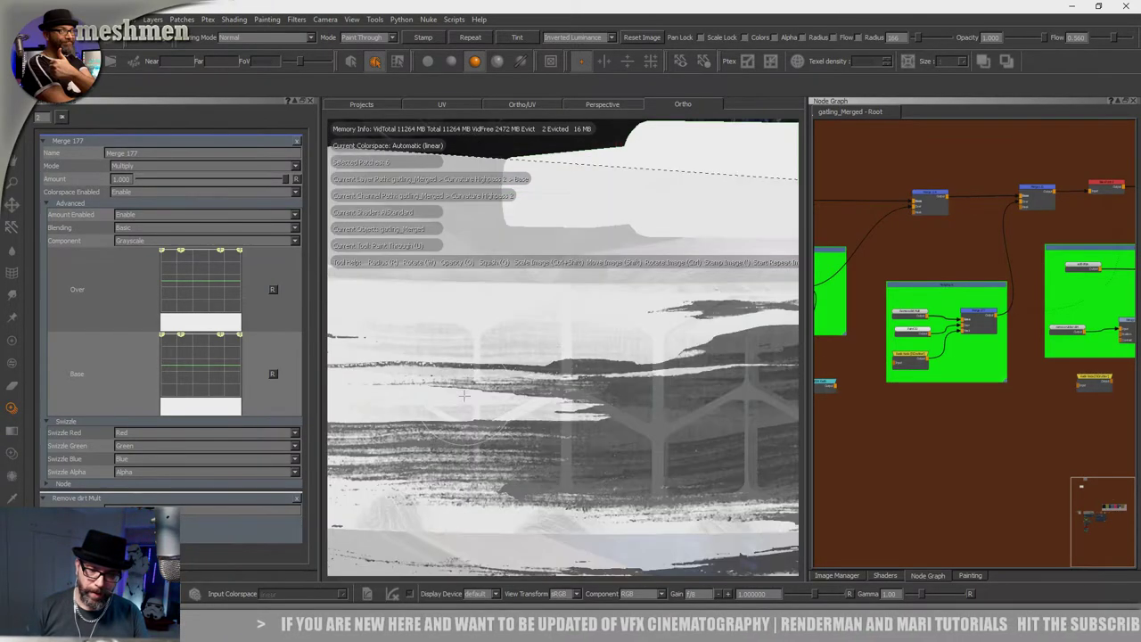
pyautogui.moveTo(464, 397)
pyautogui.keyDown('alt'); pyautogui.mouseDown()
pyautogui.moveTo(620, 388)
pyautogui.moveTo(592, 403)
pyautogui.moveTo(594, 389)
pyautogui.moveTo(470, 387)
pyautogui.mouseUp(); pyautogui.keyUp('alt')
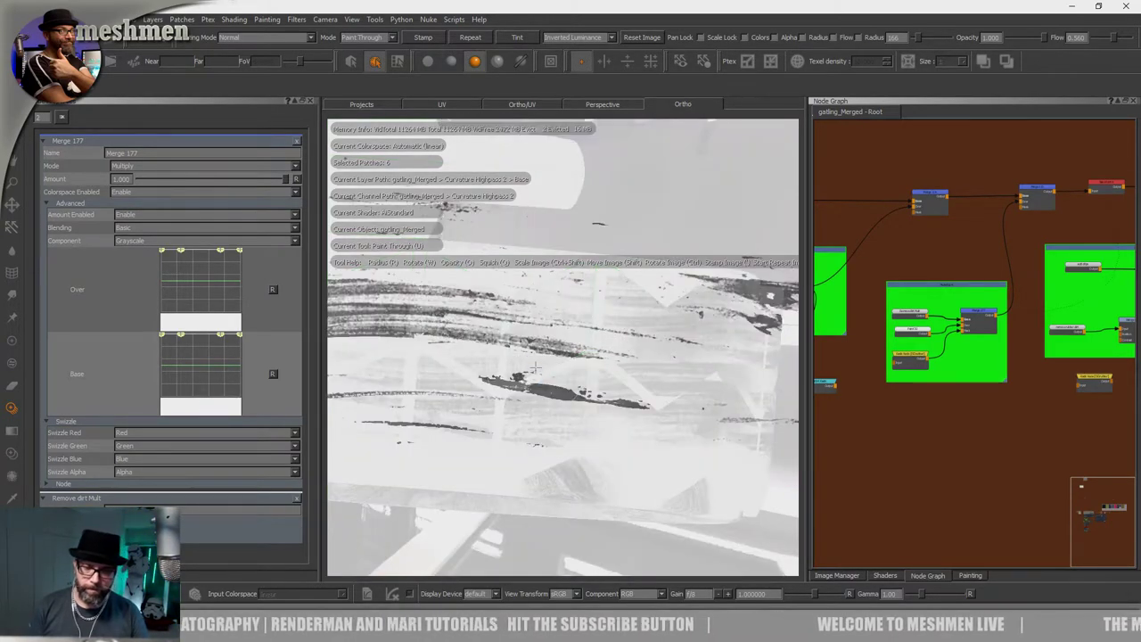
pyautogui.keyDown('alt'); pyautogui.moveTo(535, 367); pyautogui.dragTo(601, 383); pyautogui.keyUp('alt')
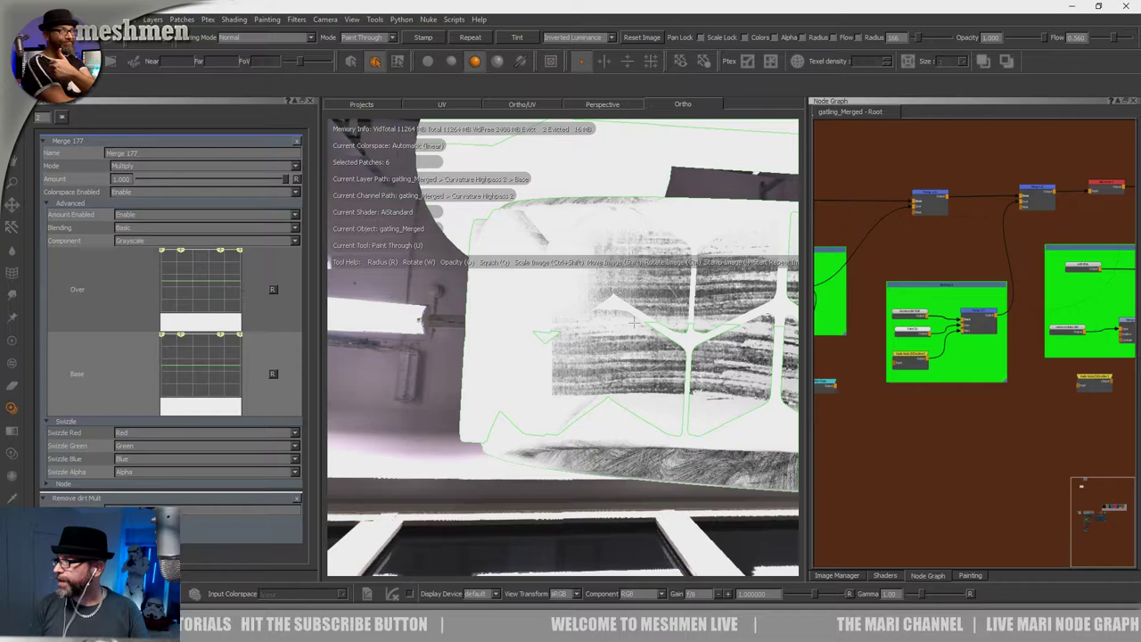
# Vary the streak image's placement and paint the remaining tread blocks to complete the tyre's circumference.
pyautogui.moveTo(633, 322)
pyautogui.keyDown('alt'); pyautogui.mouseDown()
pyautogui.moveTo(643, 336)
pyautogui.moveTo(716, 335)
pyautogui.moveTo(690, 344)
pyautogui.mouseUp(); pyautogui.keyUp('alt')
pyautogui.moveTo(628, 370)
pyautogui.keyDown('shift'); pyautogui.mouseDown()
pyautogui.moveTo(678, 392)
pyautogui.moveTo(672, 348)
pyautogui.moveTo(662, 371)
pyautogui.moveTo(436, 349)
pyautogui.moveTo(662, 363)
pyautogui.mouseUp(); pyautogui.keyUp('shift')
pyautogui.moveTo(661, 363)
pyautogui.keyDown('shift'); pyautogui.mouseDown()
pyautogui.moveTo(658, 301)
pyautogui.moveTo(398, 289)
pyautogui.mouseUp(); pyautogui.keyUp('shift')
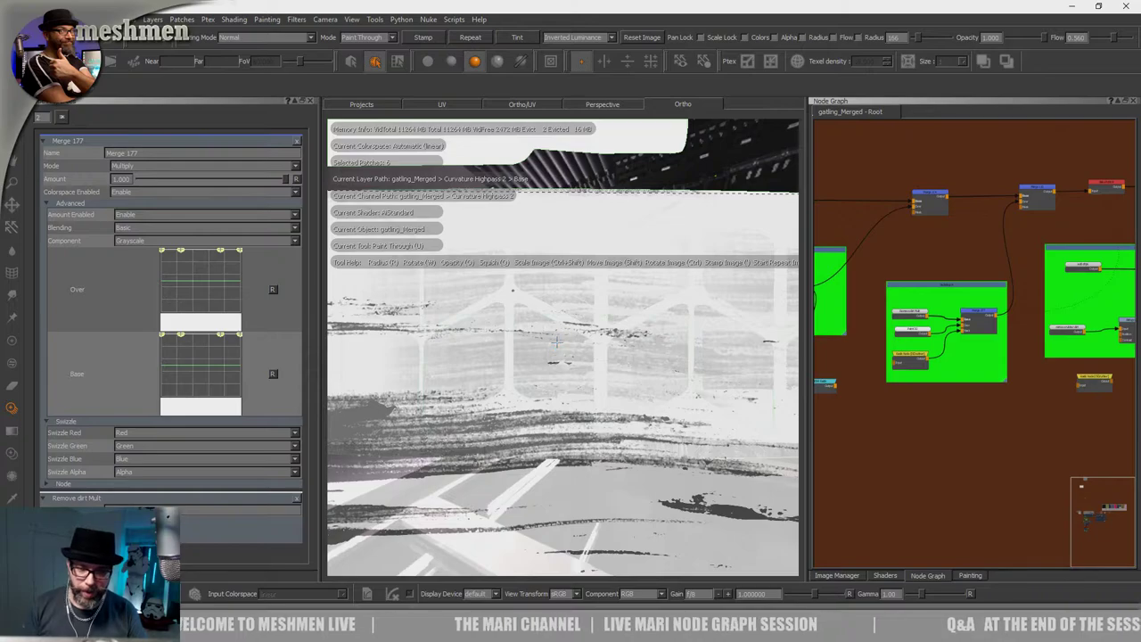
pyautogui.moveTo(557, 343)
pyautogui.keyDown('alt'); pyautogui.mouseDown()
pyautogui.moveTo(548, 372)
pyautogui.moveTo(542, 347)
pyautogui.moveTo(619, 314)
pyautogui.moveTo(635, 363)
pyautogui.mouseUp(); pyautogui.keyUp('alt')
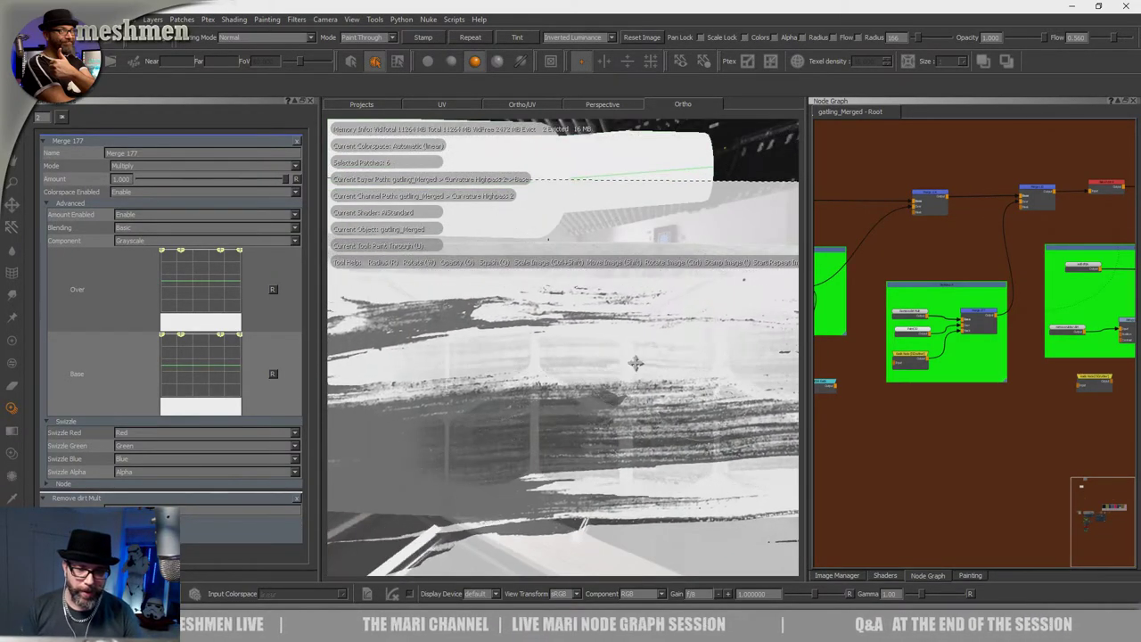
pyautogui.moveTo(517, 311); pyautogui.dragTo(501, 306)
pyautogui.keyDown('alt'); pyautogui.moveTo(500, 305); pyautogui.dragTo(554, 339, button='right'); pyautogui.keyUp('alt')
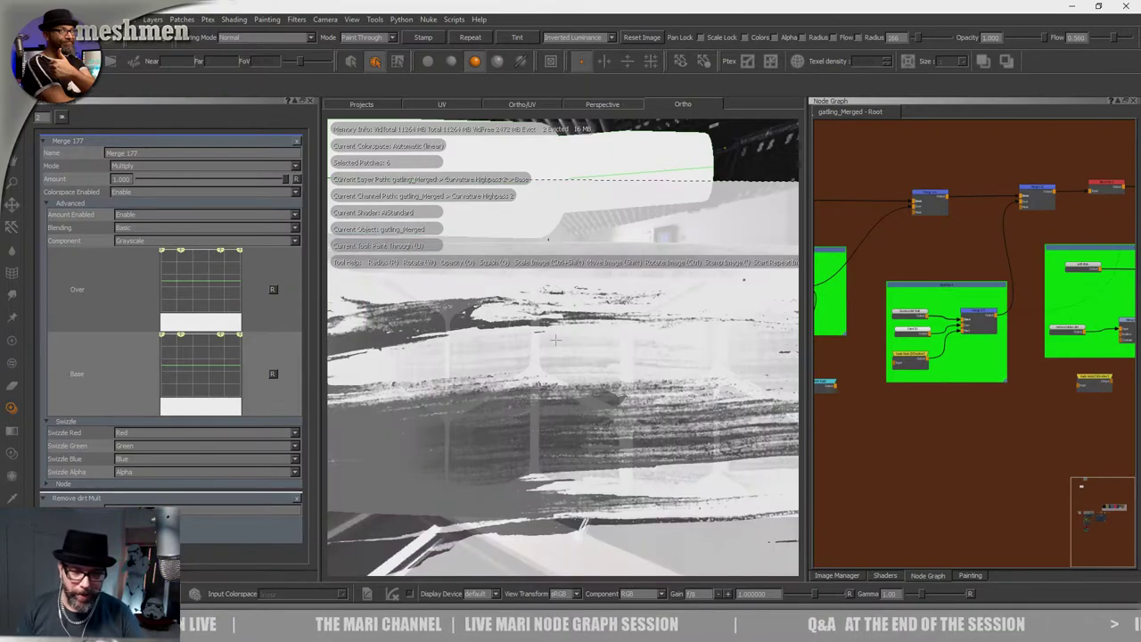
pyautogui.moveTo(560, 346)
pyautogui.mouseDown()
pyautogui.moveTo(580, 374)
pyautogui.moveTo(548, 401)
pyautogui.moveTo(554, 462)
pyautogui.moveTo(654, 496)
pyautogui.moveTo(425, 420)
pyautogui.moveTo(517, 432)
pyautogui.moveTo(514, 449)
pyautogui.moveTo(504, 422)
pyautogui.moveTo(481, 426)
pyautogui.moveTo(581, 334)
pyautogui.mouseUp()
pyautogui.moveTo(581, 334)
pyautogui.mouseDown()
pyautogui.moveTo(589, 324)
pyautogui.moveTo(613, 354)
pyautogui.moveTo(603, 356)
pyautogui.mouseUp()
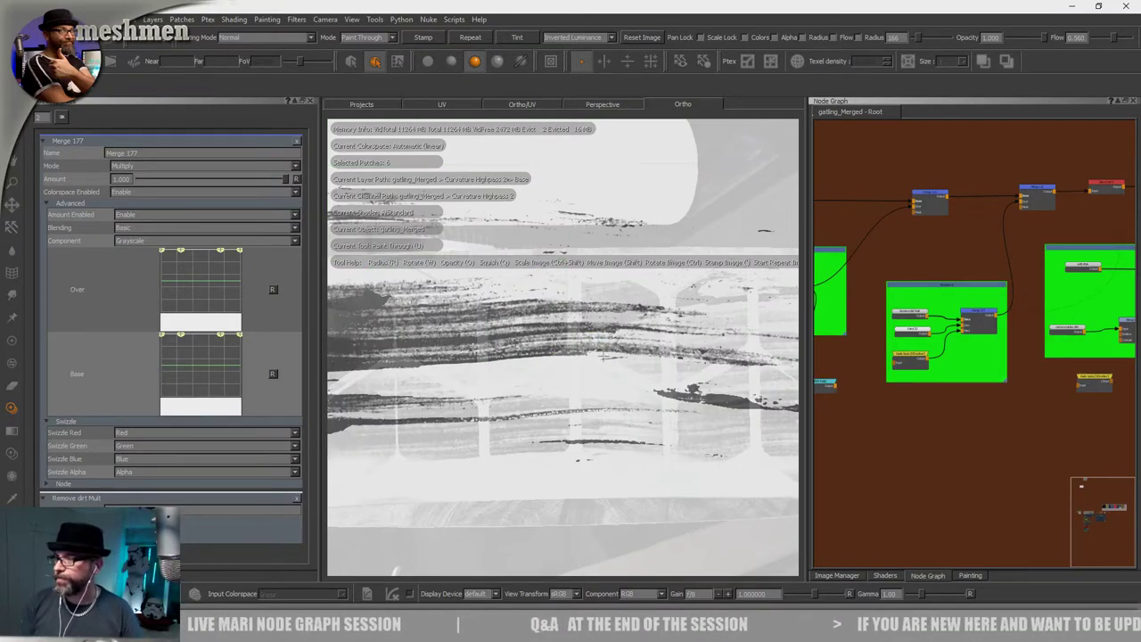
pyautogui.keyDown('alt'); pyautogui.moveTo(603, 356); pyautogui.dragTo(575, 400, button='right'); pyautogui.keyUp('alt')
pyautogui.moveTo(575, 400)
pyautogui.keyDown('alt'); pyautogui.mouseDown()
pyautogui.moveTo(547, 337)
pyautogui.moveTo(604, 275)
pyautogui.moveTo(693, 297)
pyautogui.moveTo(660, 361)
pyautogui.moveTo(599, 421)
pyautogui.moveTo(622, 412)
pyautogui.moveTo(609, 398)
pyautogui.mouseUp(); pyautogui.keyUp('alt')
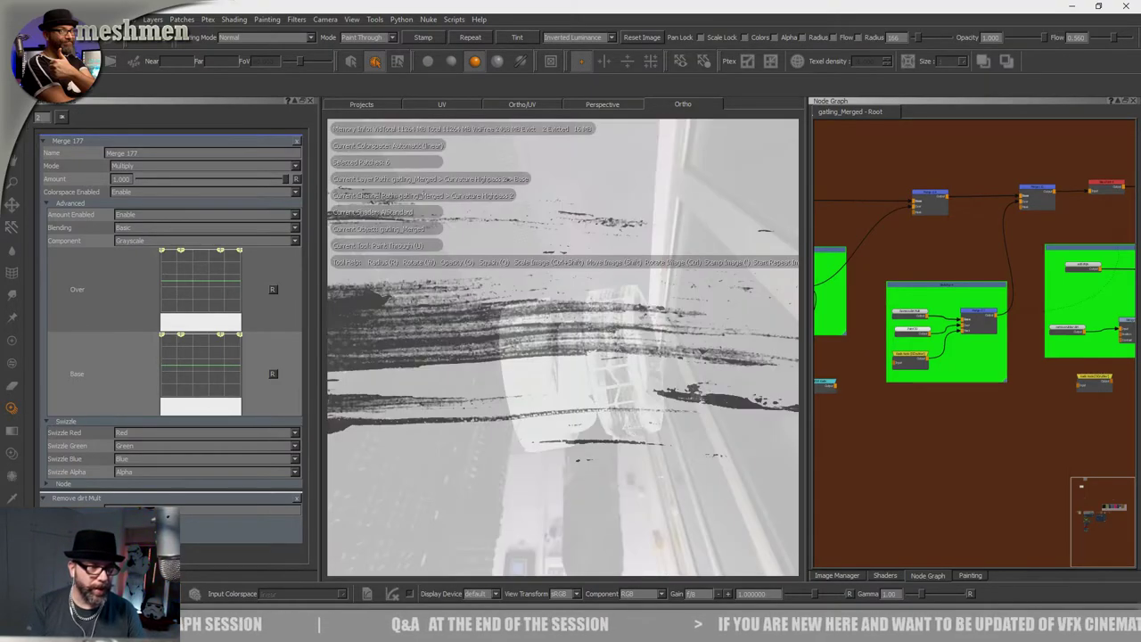
# Select the outer patch of the painted wheel, locate it in the UV view, and clear the selection.
pyautogui.press('5')
pyautogui.keyDown('alt'); pyautogui.moveTo(557, 346); pyautogui.dragTo(586, 341); pyautogui.keyUp('alt')
pyautogui.scroll(4, 628, 330)
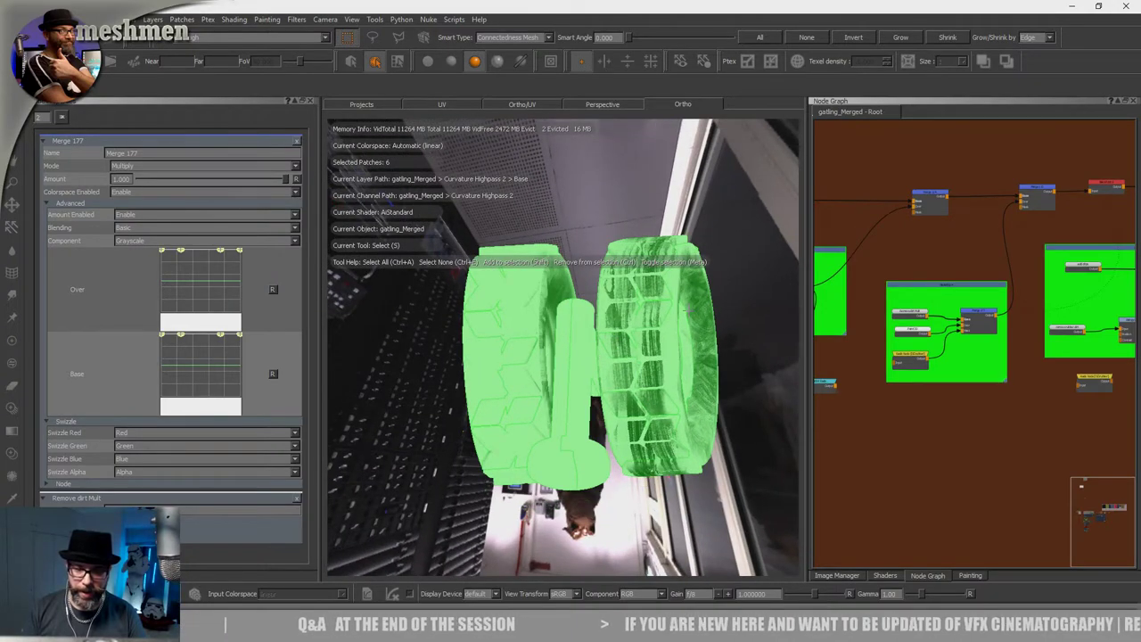
pyautogui.click(689, 309)
pyautogui.click(444, 106)
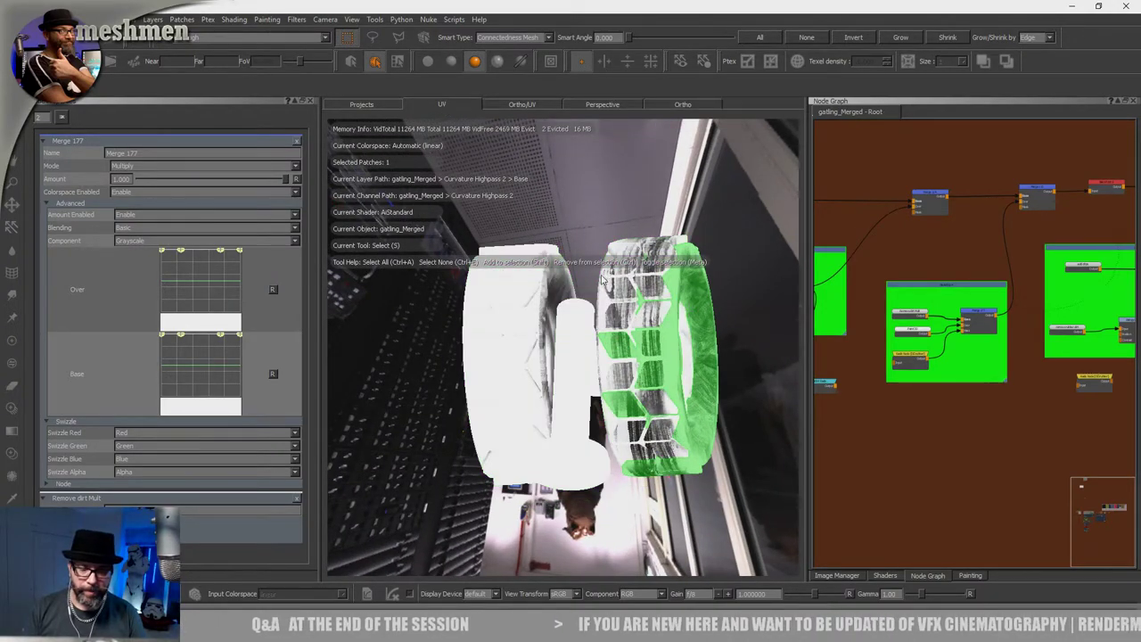
pyautogui.press('Tab')
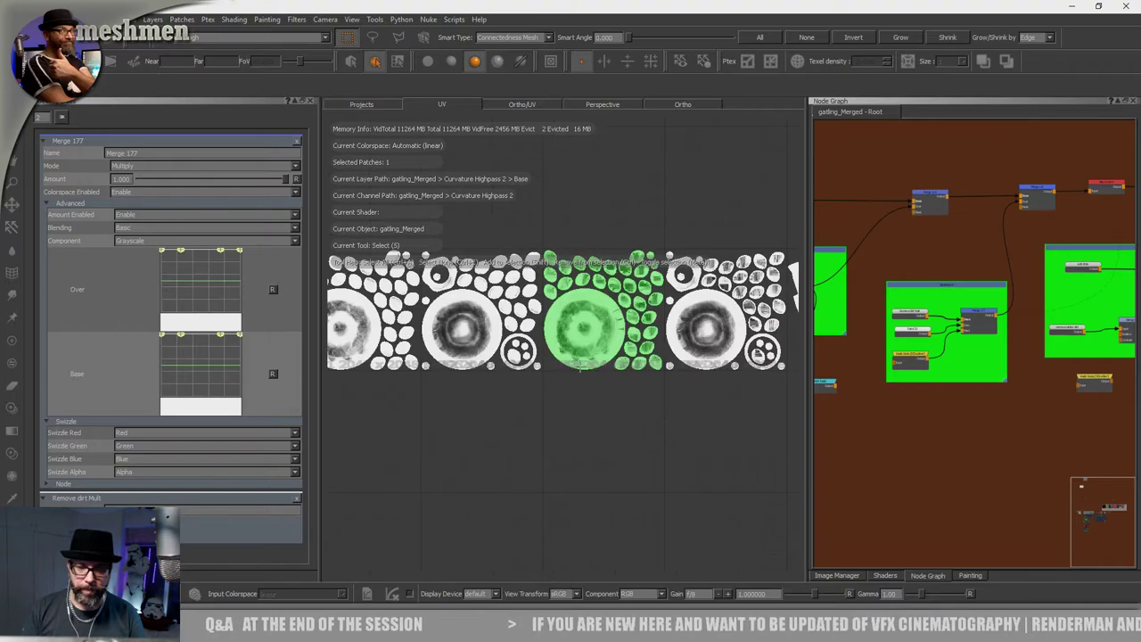
pyautogui.click(610, 421)
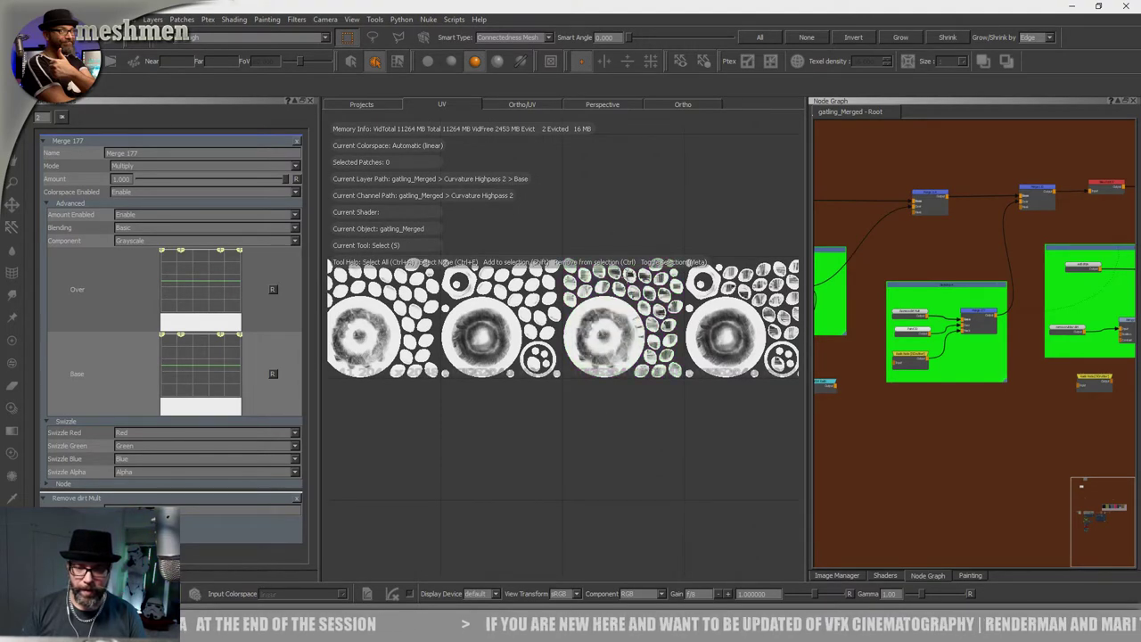
# Copy the painted streaks from the third wheel patch to the first and from the fourth to the second.
pyautogui.moveTo(628, 333); pyautogui.dragTo(629, 336)
pyautogui.keyDown('alt'); pyautogui.moveTo(583, 335); pyautogui.dragTo(613, 342, button='middle'); pyautogui.keyUp('alt')
pyautogui.keyDown('alt'); pyautogui.moveTo(613, 342); pyautogui.dragTo(612, 369, button='right'); pyautogui.keyUp('alt')
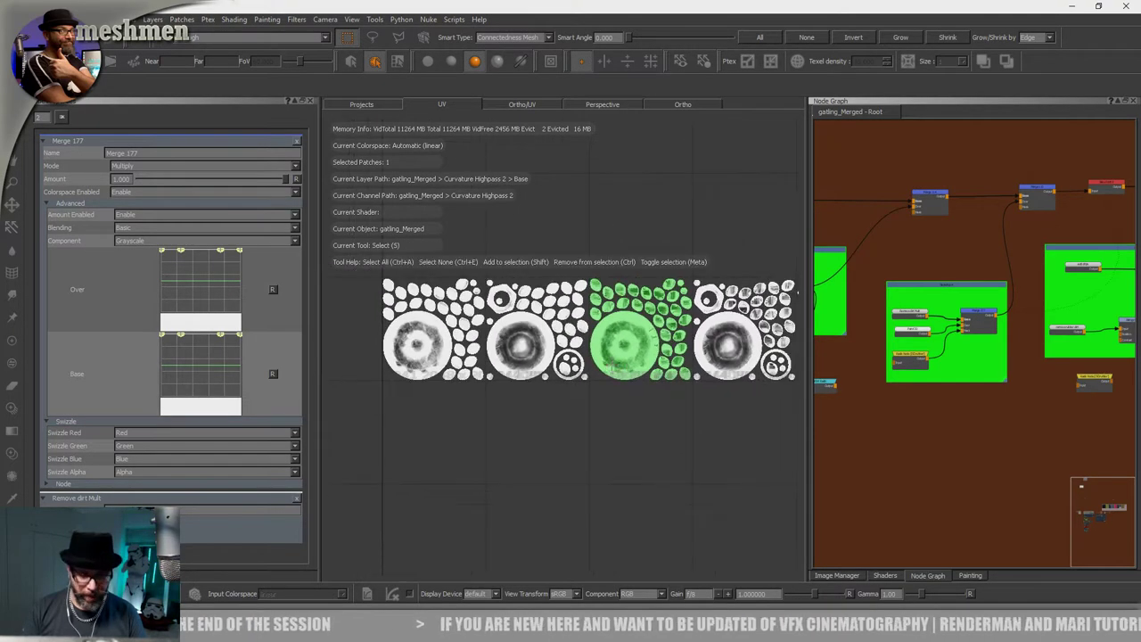
pyautogui.click(416, 341)
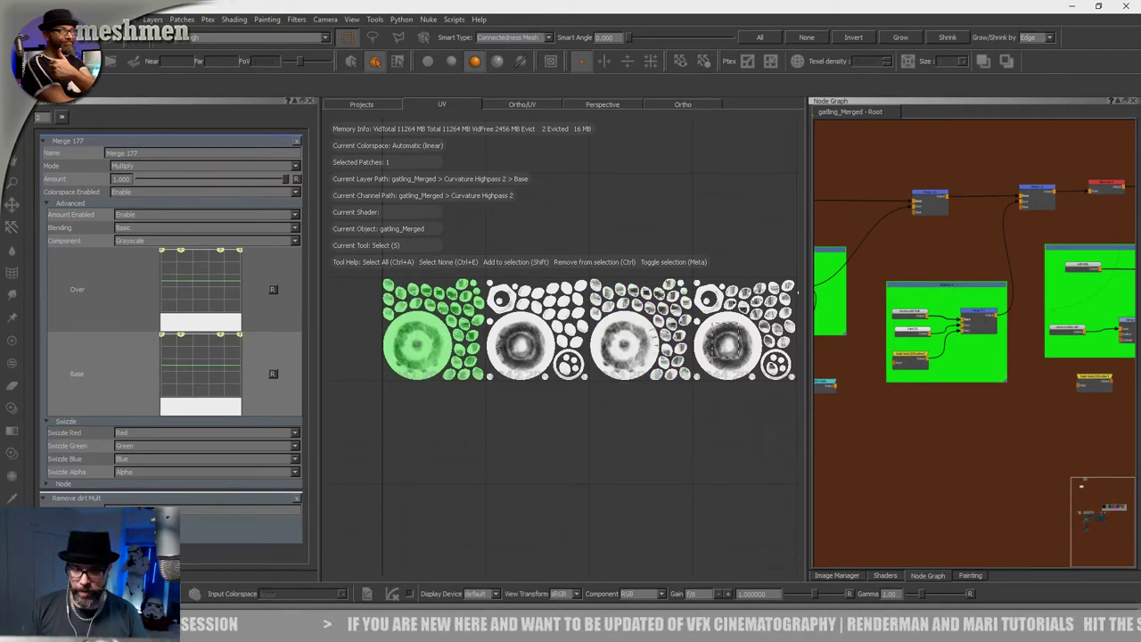
pyautogui.click(722, 351)
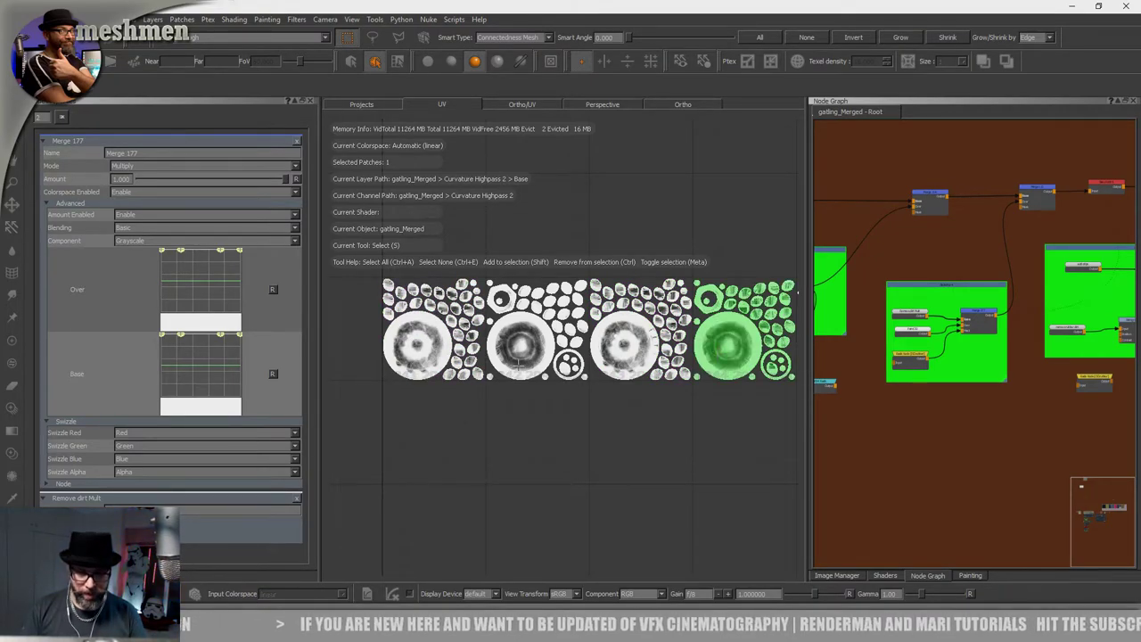
pyautogui.click(522, 336)
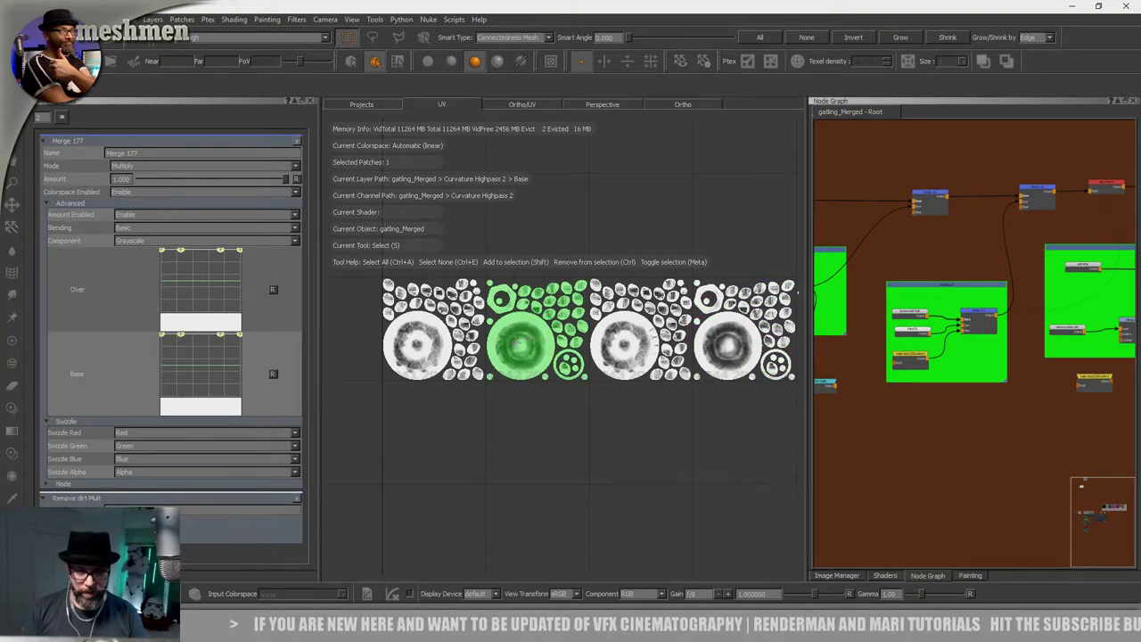
# Return to the Ortho view and display the output merge of the RUBBER backdrop on the model.
pyautogui.click(675, 110)
pyautogui.keyDown('alt'); pyautogui.moveTo(668, 302); pyautogui.dragTo(499, 374); pyautogui.keyUp('alt')
pyautogui.scroll(6, 991, 289)
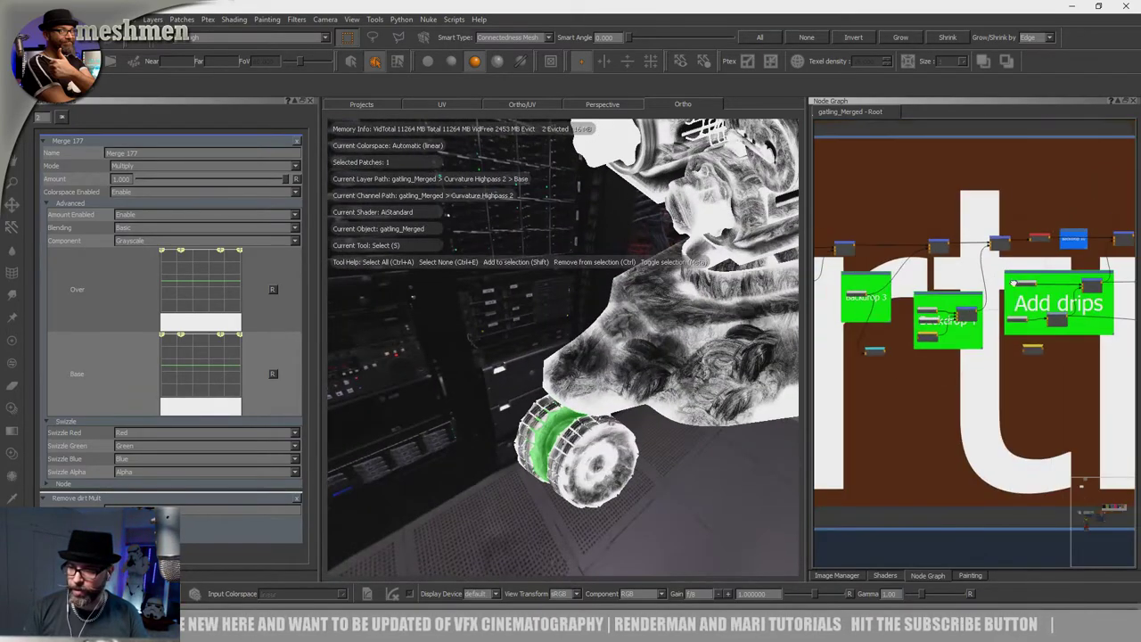
pyautogui.scroll(-2, 1014, 297)
pyautogui.moveTo(1023, 290); pyautogui.dragTo(841, 315, button='middle')
pyautogui.click(1033, 306)
pyautogui.doubleClick(1034, 308)
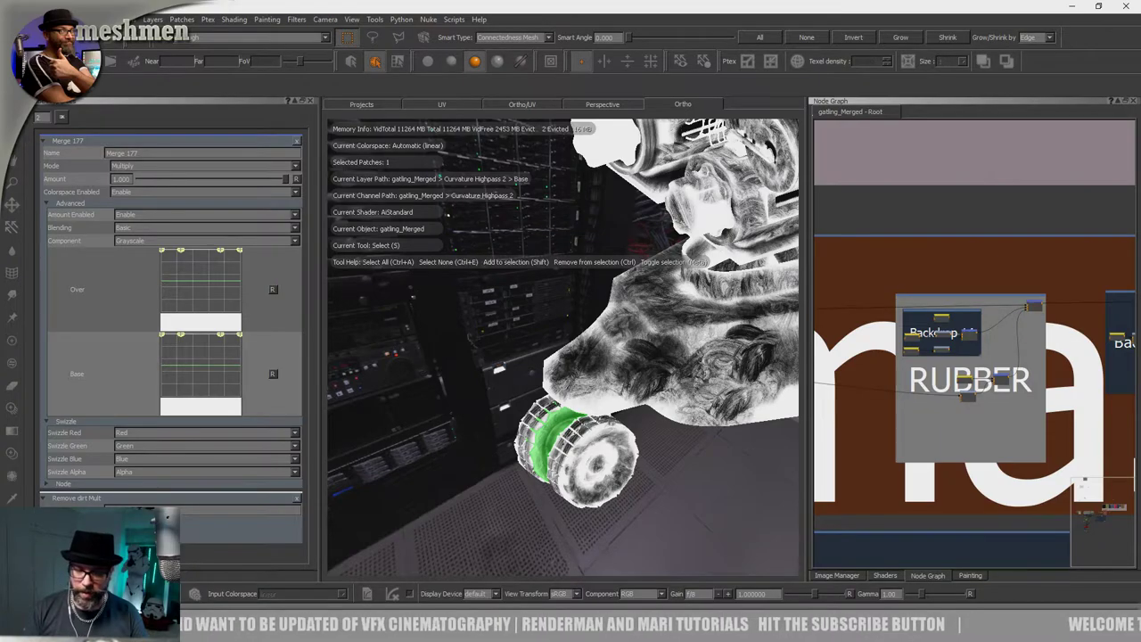
# Examine the dirt result on the tyre treads, wheel hub and adjoining body from several angles.
pyautogui.keyDown('alt'); pyautogui.moveTo(610, 490); pyautogui.dragTo(550, 448); pyautogui.keyUp('alt')
pyautogui.keyDown('alt'); pyautogui.moveTo(549, 449); pyautogui.dragTo(538, 397, button='middle'); pyautogui.keyUp('alt')
pyautogui.keyDown('alt'); pyautogui.moveTo(537, 397); pyautogui.dragTo(599, 378, button='right'); pyautogui.keyUp('alt')
pyautogui.keyDown('alt'); pyautogui.moveTo(598, 379); pyautogui.dragTo(664, 374); pyautogui.keyUp('alt')
pyautogui.keyDown('alt'); pyautogui.moveTo(664, 375); pyautogui.dragTo(704, 357, button='right'); pyautogui.keyUp('alt')
pyautogui.keyDown('alt'); pyautogui.moveTo(704, 356); pyautogui.dragTo(627, 403); pyautogui.keyUp('alt')
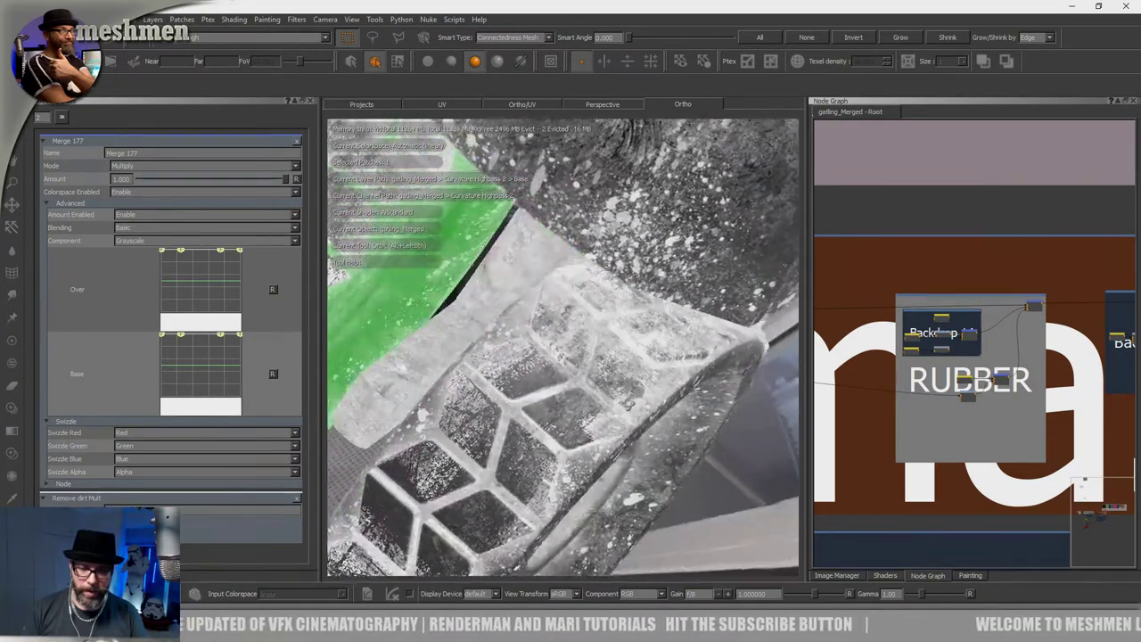
pyautogui.keyDown('alt'); pyautogui.moveTo(627, 404); pyautogui.dragTo(548, 419, button='right'); pyautogui.keyUp('alt')
pyautogui.keyDown('alt'); pyautogui.moveTo(548, 419); pyautogui.dragTo(516, 384); pyautogui.keyUp('alt')
# Delete the red node just before the blue backdrop in the dirt mask chain near Add drips.
pyautogui.moveTo(890, 319); pyautogui.dragTo(1038, 303, button='middle')
pyautogui.moveTo(878, 329); pyautogui.dragTo(973, 318, button='middle')
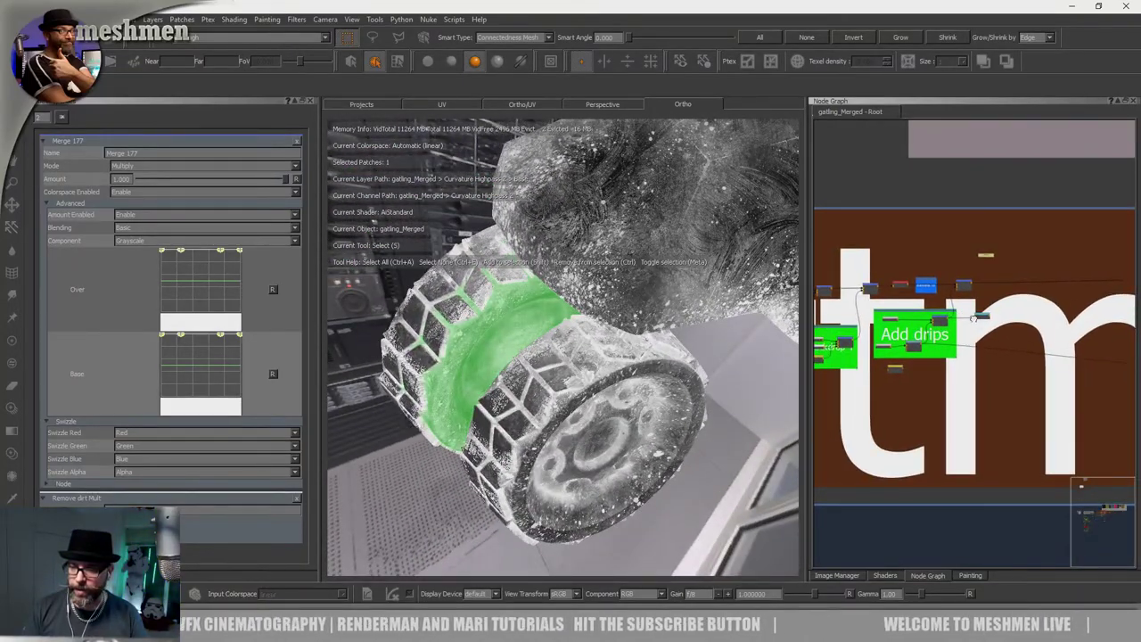
pyautogui.scroll(5, 924, 283)
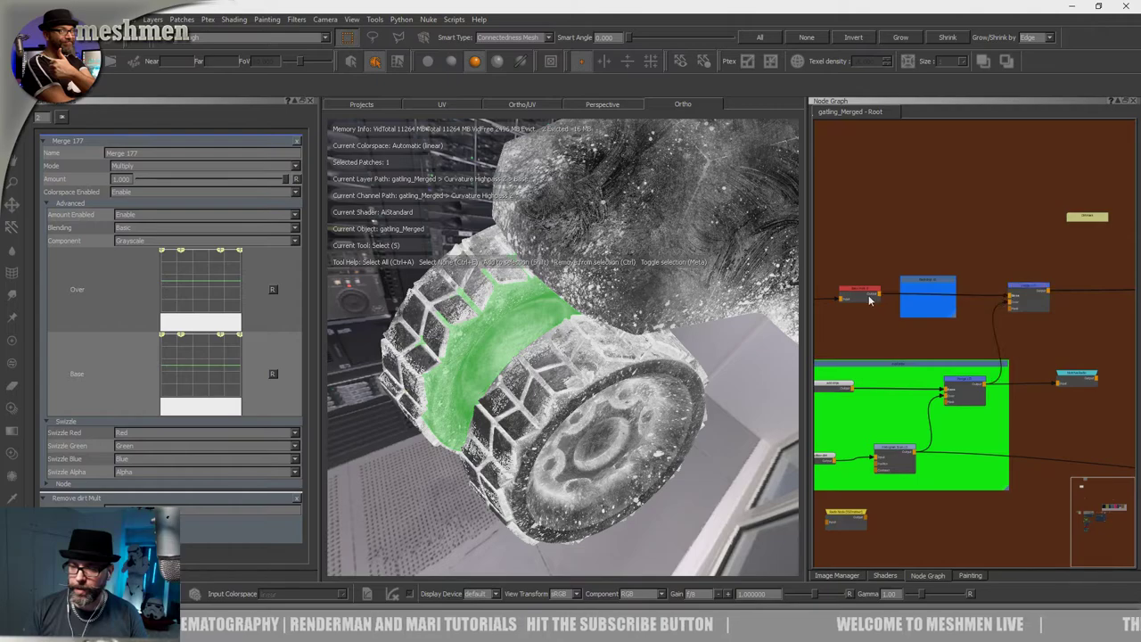
pyautogui.click(866, 294)
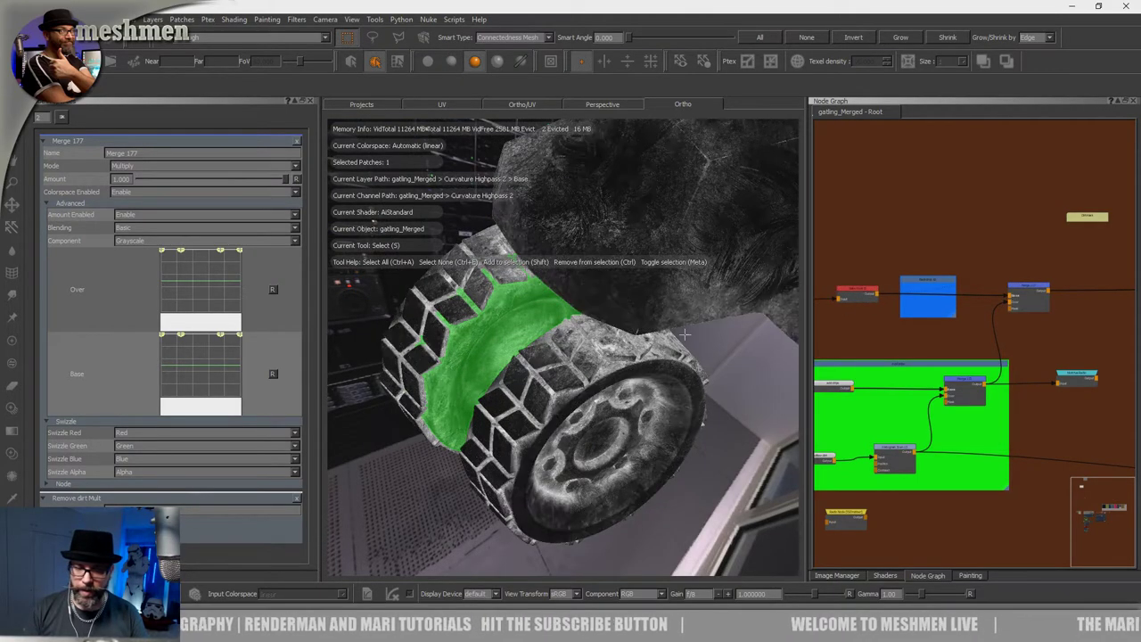
pyautogui.keyDown('alt'); pyautogui.moveTo(611, 372); pyautogui.dragTo(584, 376); pyautogui.keyUp('alt')
pyautogui.keyDown('alt'); pyautogui.moveTo(584, 376); pyautogui.dragTo(660, 361, button='right'); pyautogui.keyUp('alt')
pyautogui.moveTo(854, 291); pyautogui.dragTo(856, 296)
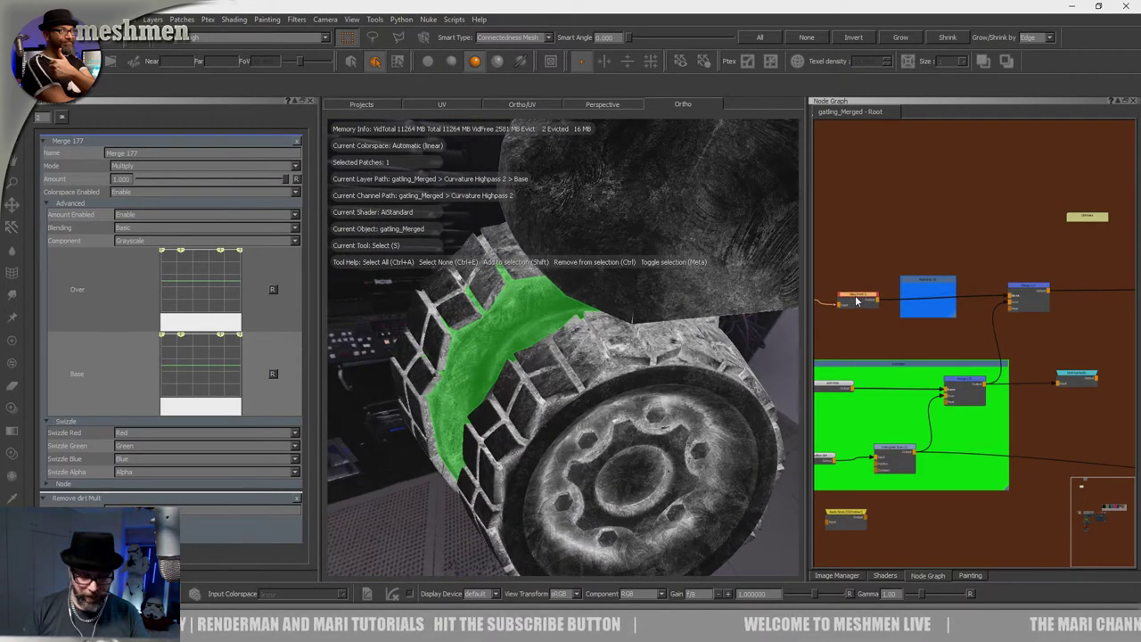
pyautogui.click(855, 301)
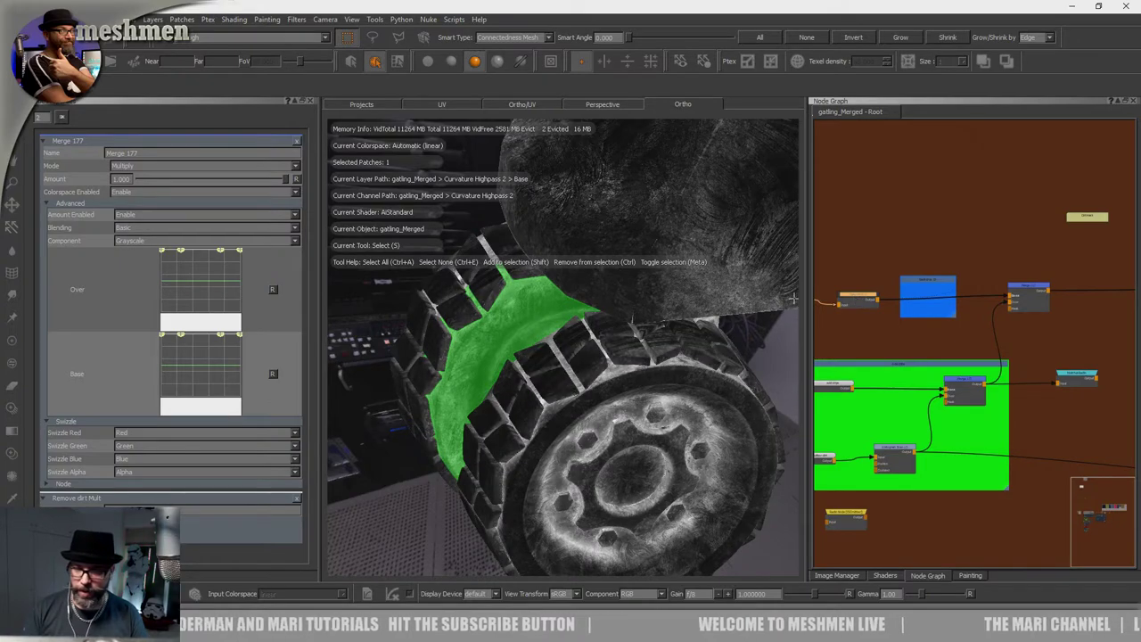
pyautogui.press('Delete')
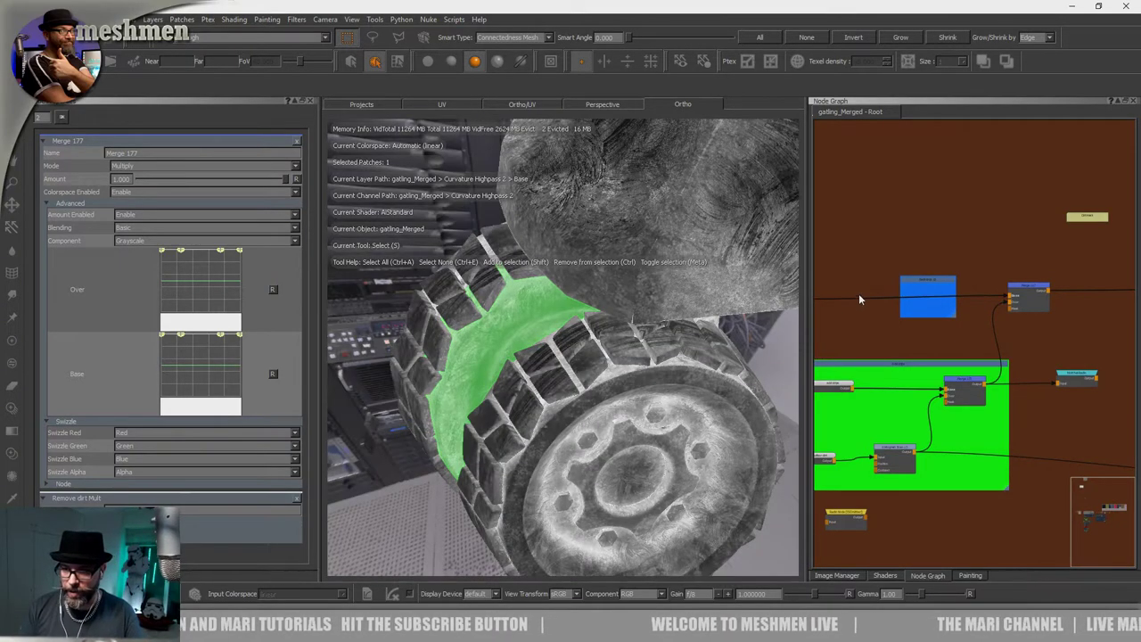
# Check the dirt on the wheel and chassis, and nudge the merge fed by Backdrop 4 into line with the main chain.
pyautogui.keyDown('alt'); pyautogui.moveTo(592, 378); pyautogui.dragTo(615, 382); pyautogui.keyUp('alt')
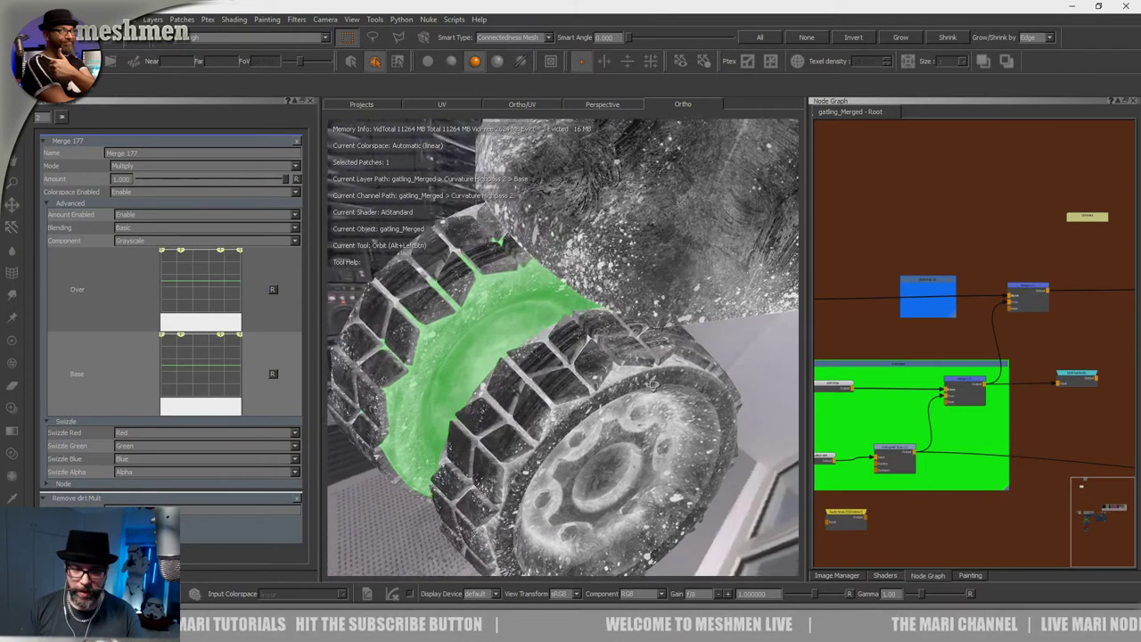
pyautogui.moveTo(615, 381)
pyautogui.keyDown('alt'); pyautogui.mouseDown(button='right')
pyautogui.moveTo(704, 383)
pyautogui.moveTo(588, 382)
pyautogui.mouseUp(button='right'); pyautogui.keyUp('alt')
pyautogui.keyDown('alt'); pyautogui.moveTo(588, 382); pyautogui.dragTo(508, 357); pyautogui.keyUp('alt')
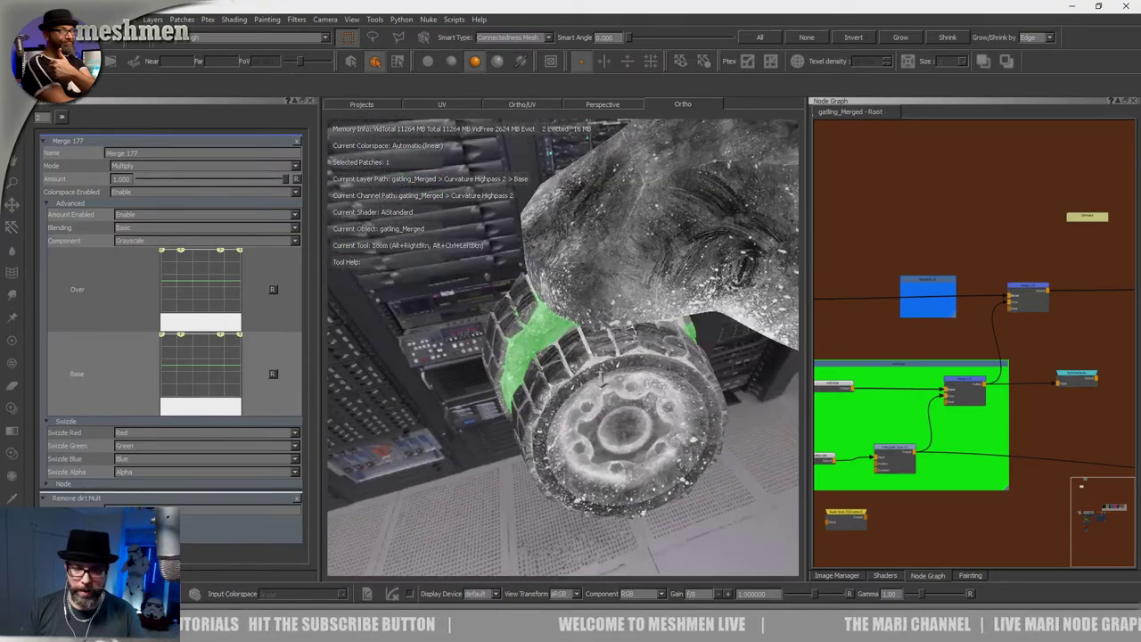
pyautogui.keyDown('alt'); pyautogui.moveTo(508, 357); pyautogui.dragTo(463, 356, button='right'); pyautogui.keyUp('alt')
pyautogui.keyDown('alt'); pyautogui.moveTo(463, 357); pyautogui.dragTo(421, 341, button='middle'); pyautogui.keyUp('alt')
pyautogui.keyDown('alt'); pyautogui.moveTo(535, 383); pyautogui.dragTo(583, 385, button='right'); pyautogui.keyUp('alt')
pyautogui.moveTo(584, 392)
pyautogui.keyDown('alt'); pyautogui.mouseDown()
pyautogui.moveTo(616, 384)
pyautogui.moveTo(562, 379)
pyautogui.moveTo(583, 385)
pyautogui.mouseUp(); pyautogui.keyUp('alt')
pyautogui.moveTo(886, 285); pyautogui.dragTo(1057, 283, button='middle')
pyautogui.moveTo(960, 307); pyautogui.dragTo(966, 297)
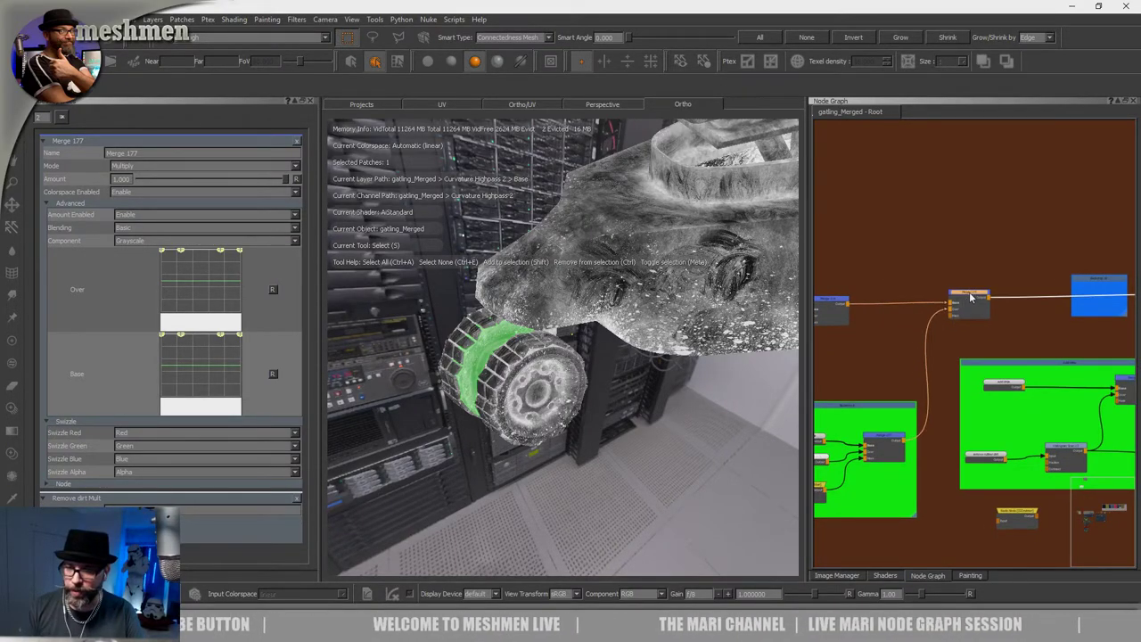
# Display the merge following Backdrop 10 on the model and examine the dirt on the wheel hub, tyre treads and chassis.
pyautogui.moveTo(979, 295); pyautogui.dragTo(863, 278, button='middle')
pyautogui.scroll(-3, 936, 275)
pyautogui.moveTo(974, 269); pyautogui.dragTo(908, 277, button='middle')
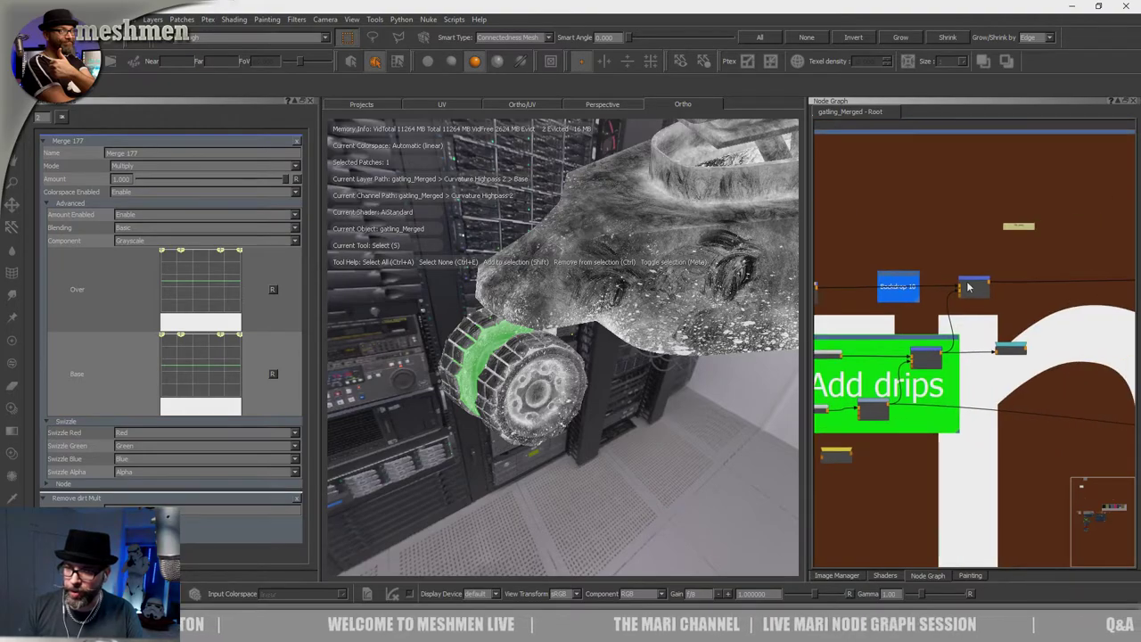
pyautogui.click(970, 285)
pyautogui.keyDown('alt'); pyautogui.moveTo(561, 353); pyautogui.dragTo(605, 383, button='right'); pyautogui.keyUp('alt')
pyautogui.keyDown('alt'); pyautogui.moveTo(605, 383); pyautogui.dragTo(643, 375); pyautogui.keyUp('alt')
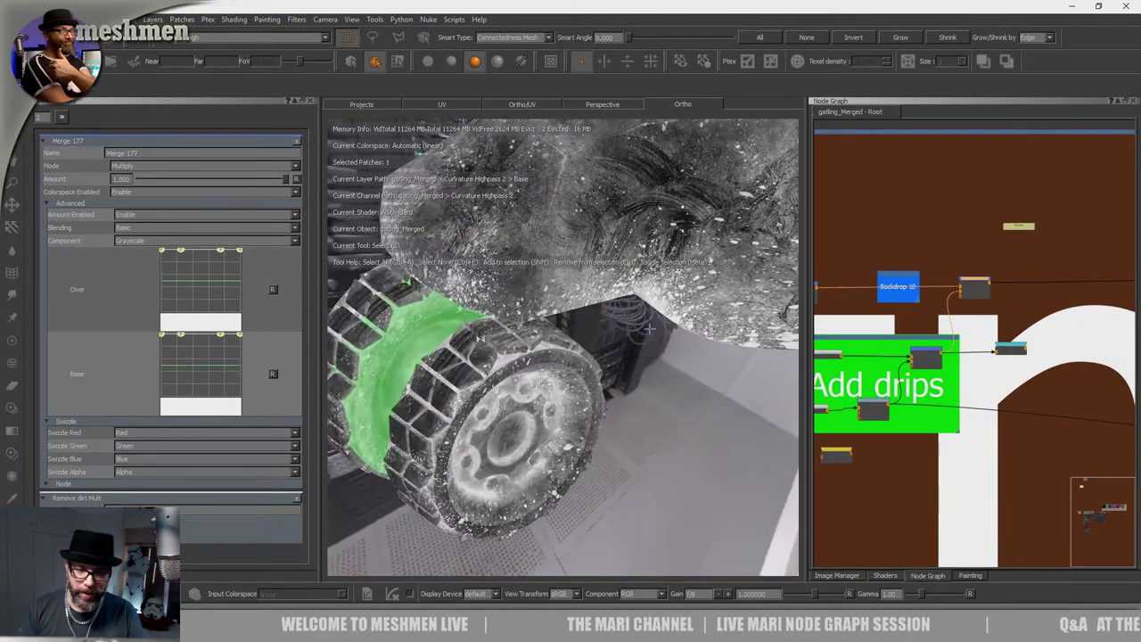
pyautogui.keyDown('alt'); pyautogui.moveTo(643, 375); pyautogui.dragTo(427, 392, button='middle'); pyautogui.keyUp('alt')
pyautogui.keyDown('alt'); pyautogui.moveTo(534, 374); pyautogui.dragTo(464, 365); pyautogui.keyUp('alt')
pyautogui.keyDown('alt'); pyautogui.moveTo(552, 375); pyautogui.dragTo(482, 347, button='right'); pyautogui.keyUp('alt')
pyautogui.keyDown('alt'); pyautogui.moveTo(641, 356); pyautogui.dragTo(517, 369, button='middle'); pyautogui.keyUp('alt')
pyautogui.keyDown('alt'); pyautogui.moveTo(517, 370); pyautogui.dragTo(597, 392, button='right'); pyautogui.keyUp('alt')
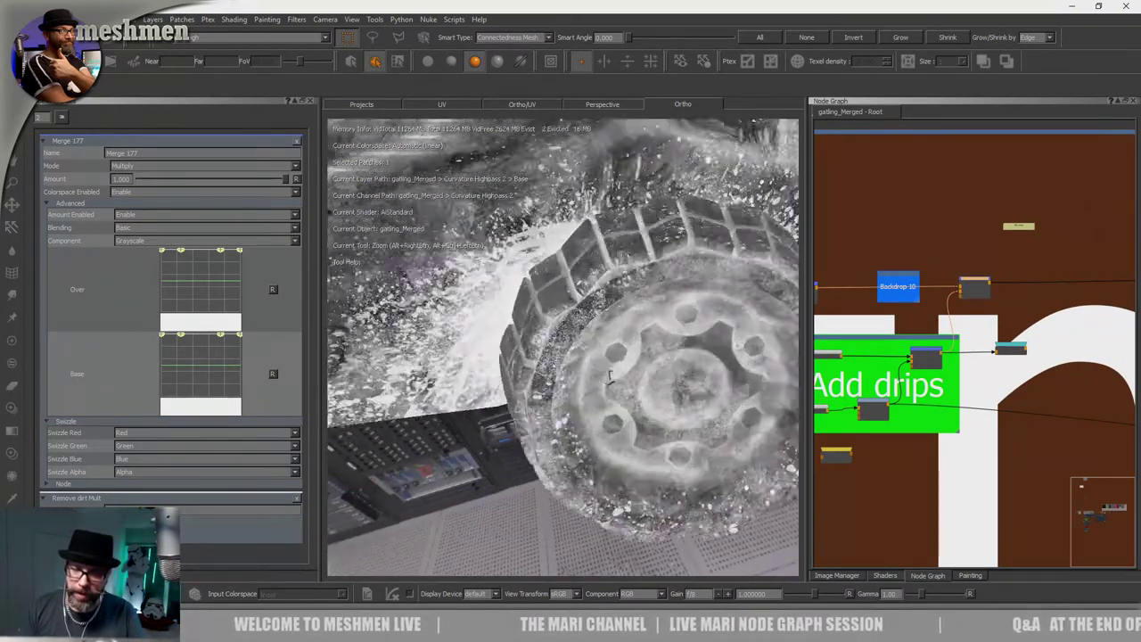
pyautogui.keyDown('alt'); pyautogui.moveTo(597, 357); pyautogui.dragTo(570, 410); pyautogui.keyUp('alt')
pyautogui.keyDown('alt'); pyautogui.moveTo(580, 392); pyautogui.dragTo(490, 348, button='right'); pyautogui.keyUp('alt')
pyautogui.keyDown('alt'); pyautogui.moveTo(428, 347); pyautogui.dragTo(606, 312, button='middle'); pyautogui.keyUp('alt')
pyautogui.keyDown('alt'); pyautogui.moveTo(463, 312); pyautogui.dragTo(489, 322, button='right'); pyautogui.keyUp('alt')
pyautogui.keyDown('alt'); pyautogui.moveTo(489, 324); pyautogui.dragTo(471, 279); pyautogui.keyUp('alt')
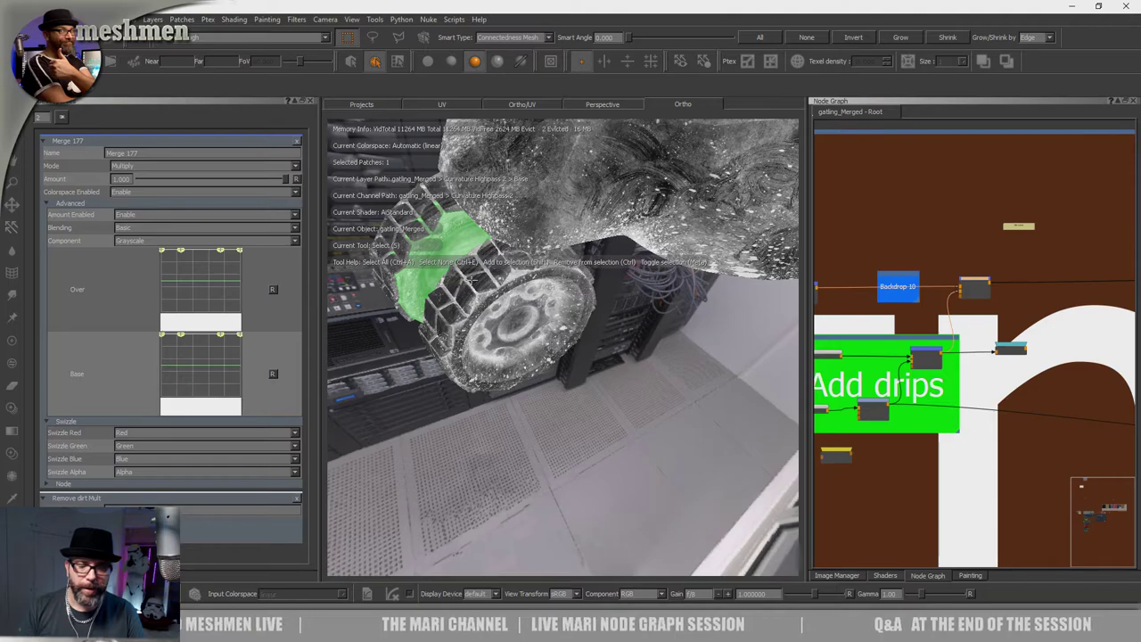
# Select the outer wheel patch, open the Paint 30 node in Backdrop 4 and switch to the UV view.
pyautogui.click(472, 279)
pyautogui.moveTo(831, 417); pyautogui.dragTo(1026, 390, button='middle')
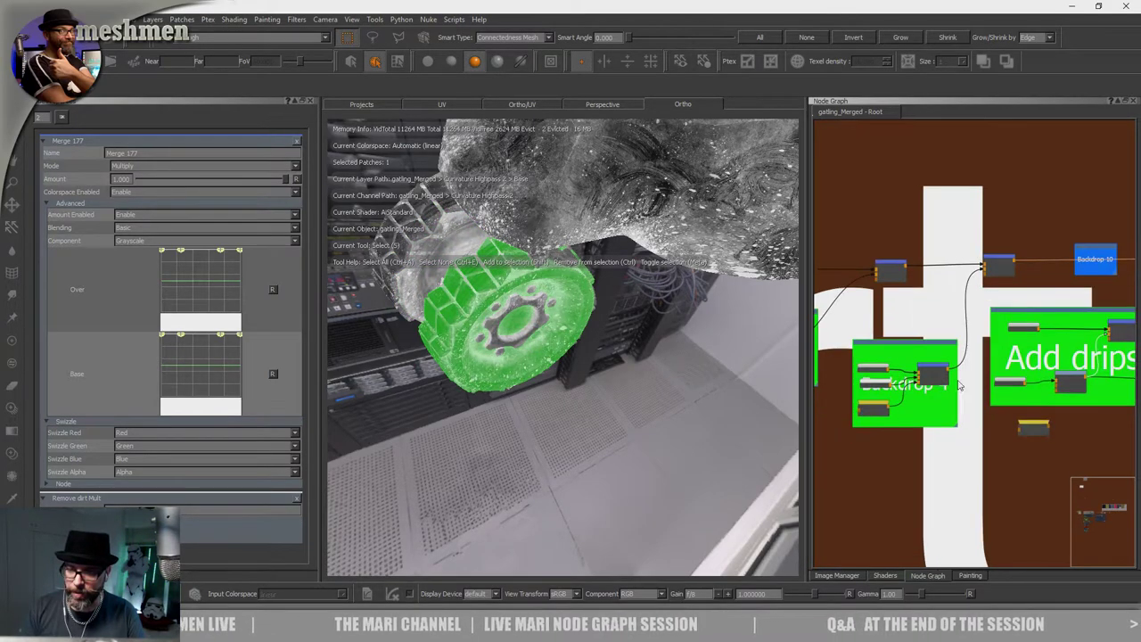
pyautogui.scroll(-3, 959, 390)
pyautogui.scroll(2, 889, 378)
pyautogui.moveTo(889, 378); pyautogui.dragTo(962, 367, button='middle')
pyautogui.scroll(3, 963, 365)
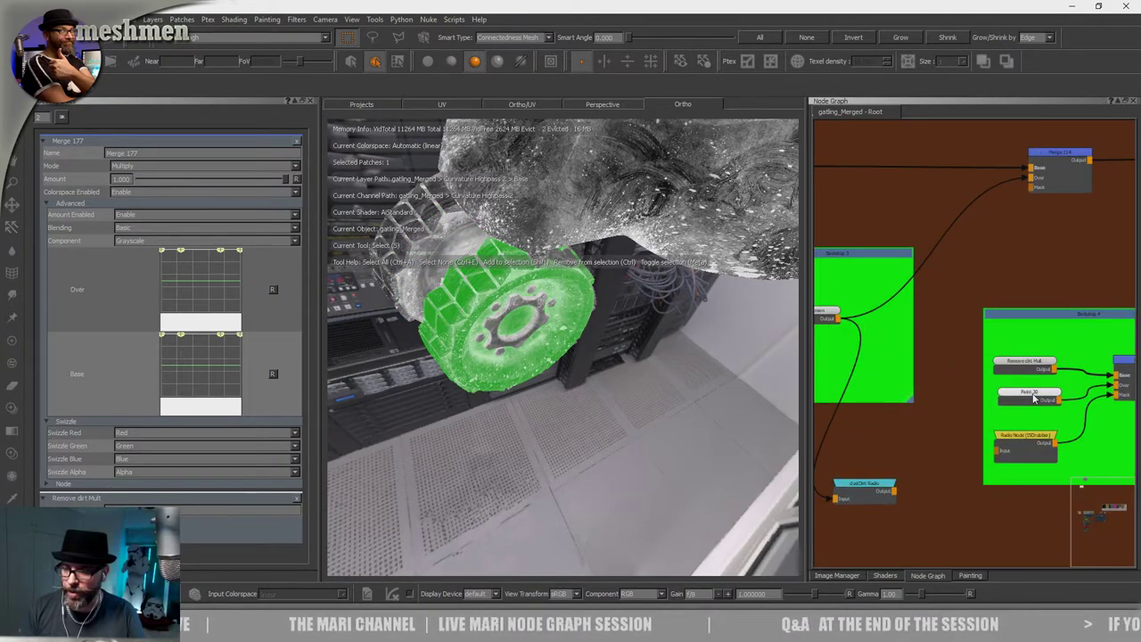
pyautogui.click(1032, 395)
pyautogui.click(424, 107)
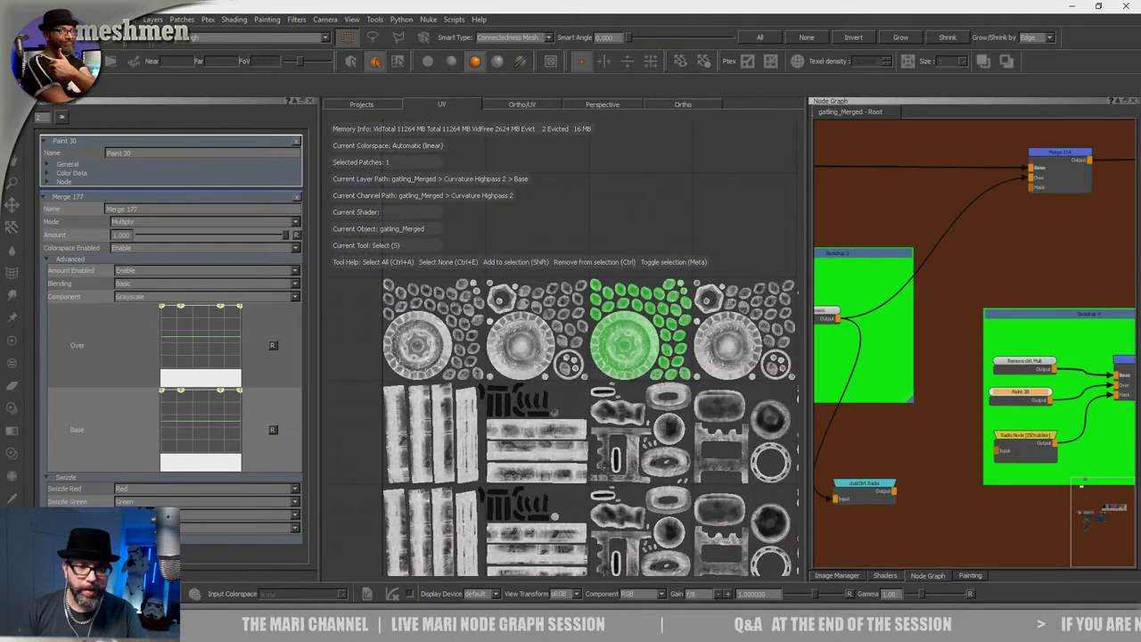
# Compare the third patch of the top UV row with its matching wheel patch two rows from the base, and display Paint 30.
pyautogui.keyDown('alt'); pyautogui.moveTo(570, 281); pyautogui.dragTo(441, 175, button='middle'); pyautogui.keyUp('alt')
pyautogui.scroll(-6, 507, 254)
pyautogui.keyDown('alt'); pyautogui.moveTo(441, 175); pyautogui.dragTo(543, 185, button='right'); pyautogui.keyUp('alt')
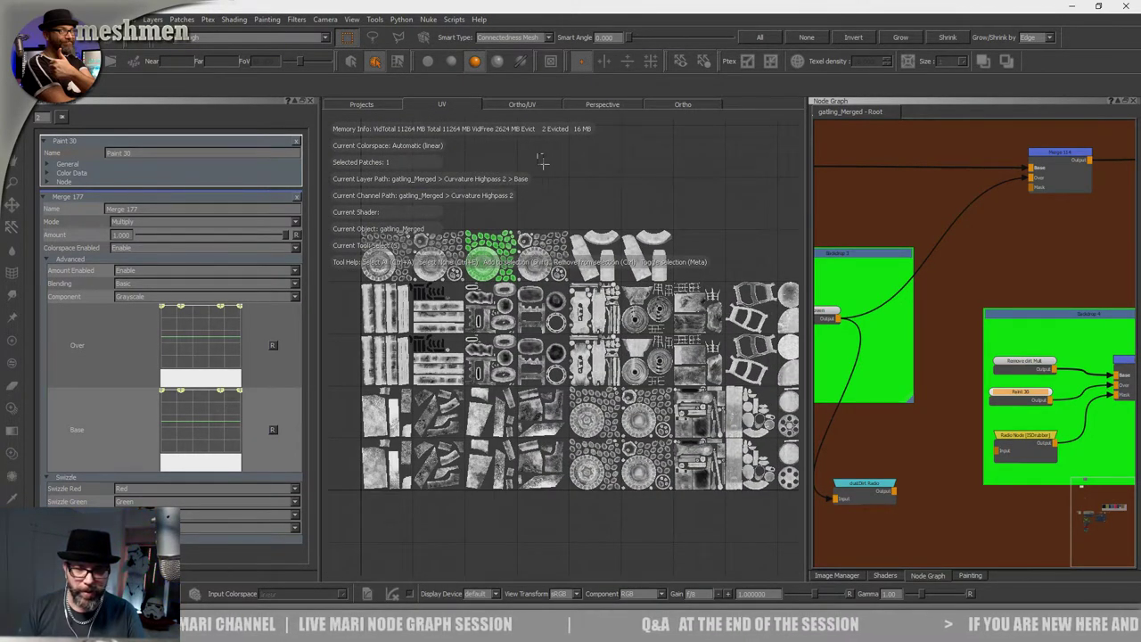
pyautogui.click(543, 162)
pyautogui.keyDown('alt'); pyautogui.moveTo(542, 162); pyautogui.dragTo(552, 208, button='middle'); pyautogui.keyUp('alt')
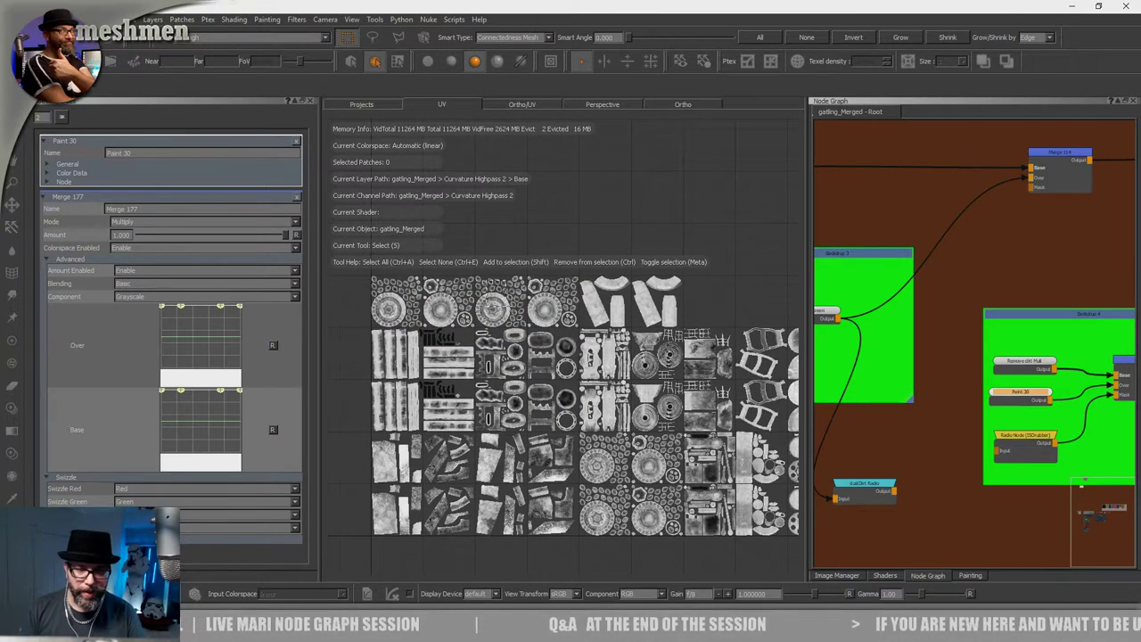
pyautogui.click(506, 309)
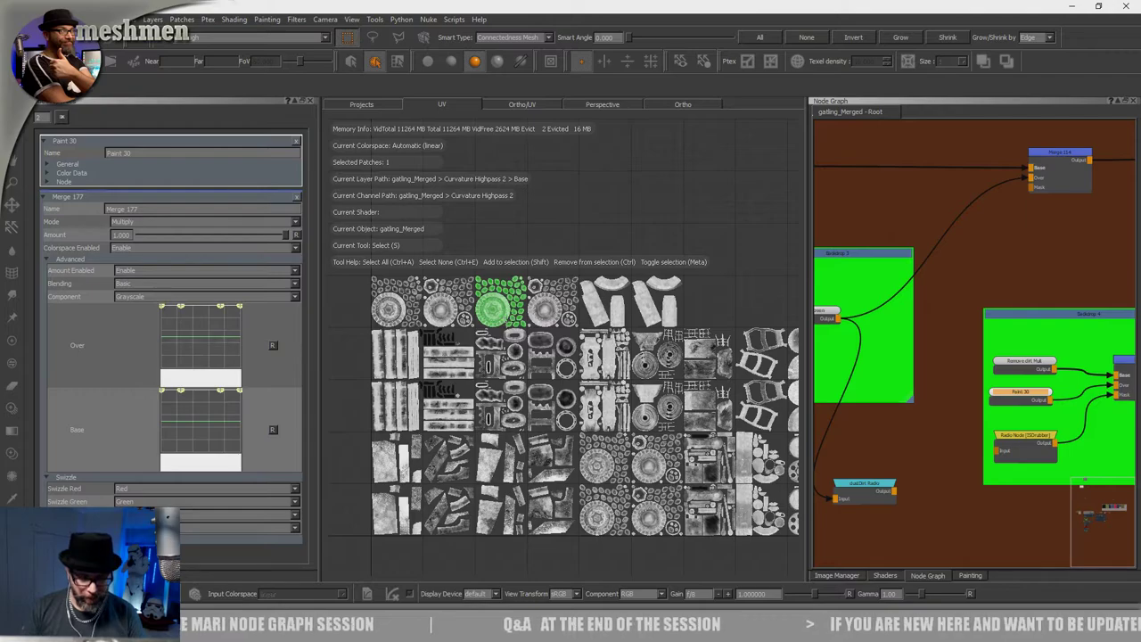
pyautogui.keyDown('alt'); pyautogui.moveTo(716, 493); pyautogui.dragTo(704, 468, button='middle'); pyautogui.keyUp('alt')
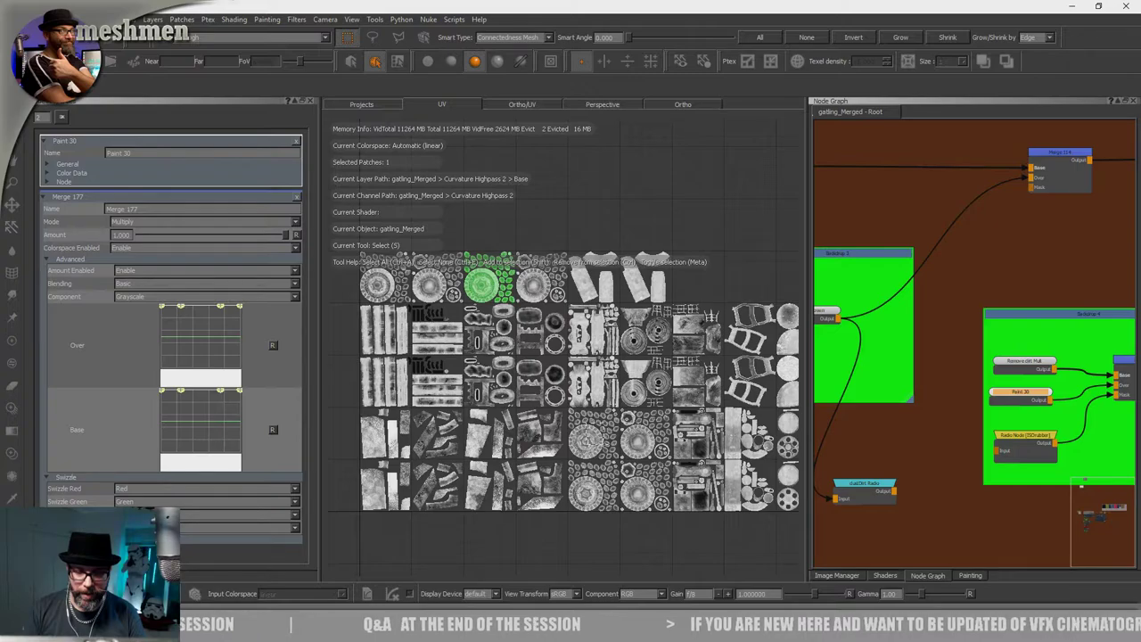
pyautogui.keyDown('shift'); pyautogui.click(593, 434); pyautogui.keyUp('shift')
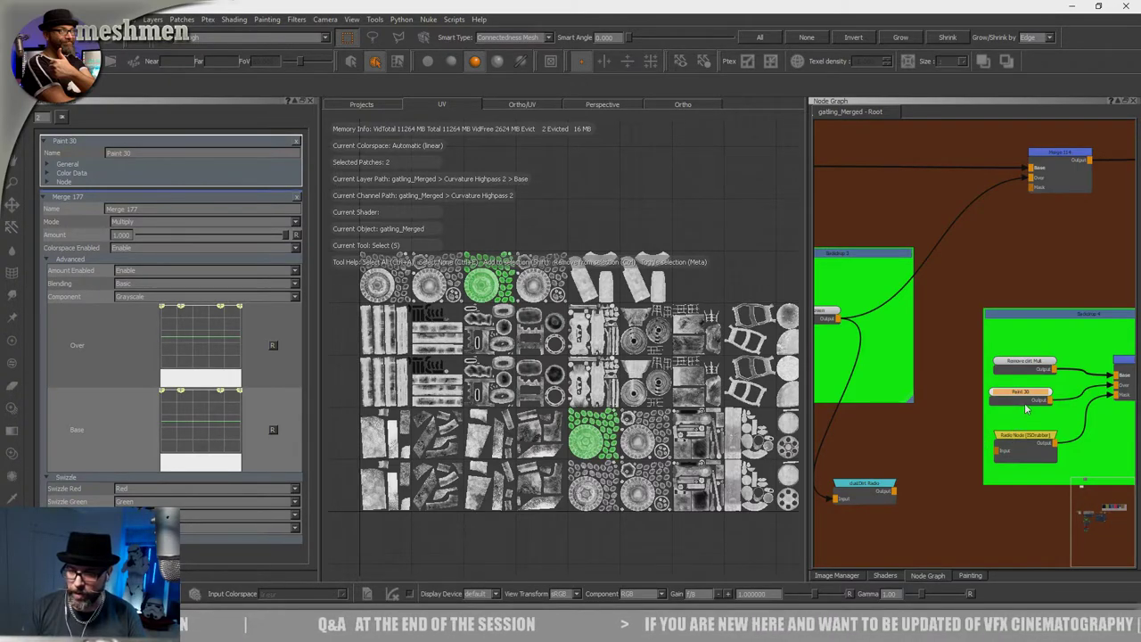
pyautogui.moveTo(607, 449)
pyautogui.keyDown('alt'); pyautogui.mouseDown(button='middle')
pyautogui.moveTo(612, 427)
pyautogui.moveTo(651, 467)
pyautogui.mouseUp(button='middle'); pyautogui.keyUp('alt')
pyautogui.scroll(3, 561, 296)
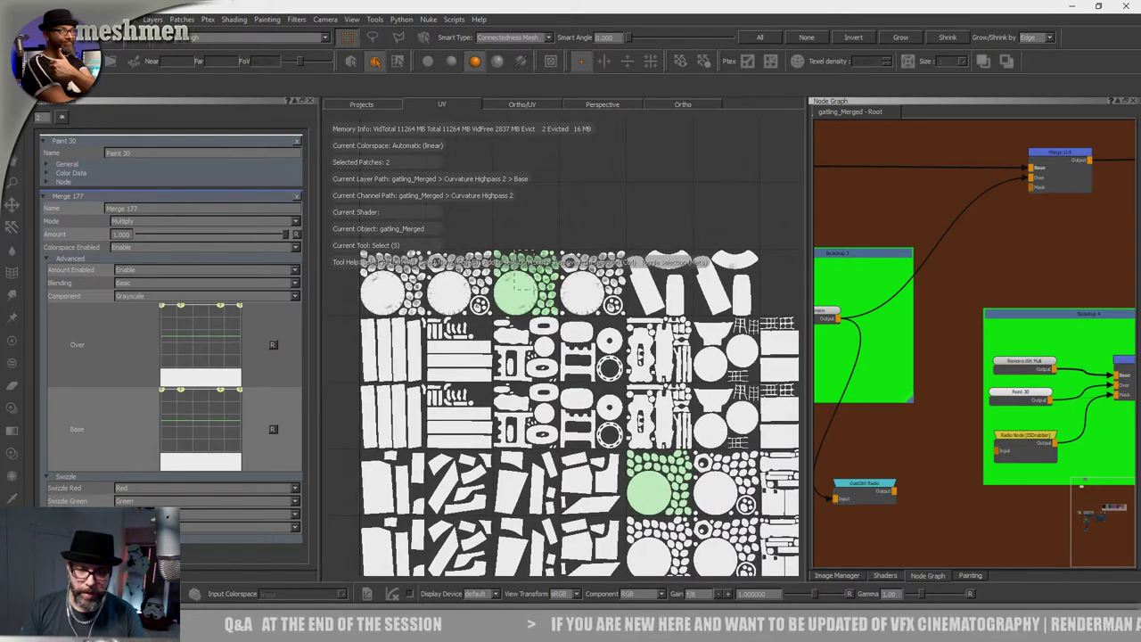
# Copy the third wheel patch of the top UV row and paste its Paint 30 streaks onto the two stacked wheel patches lower down.
pyautogui.moveTo(514, 274); pyautogui.dragTo(535, 290)
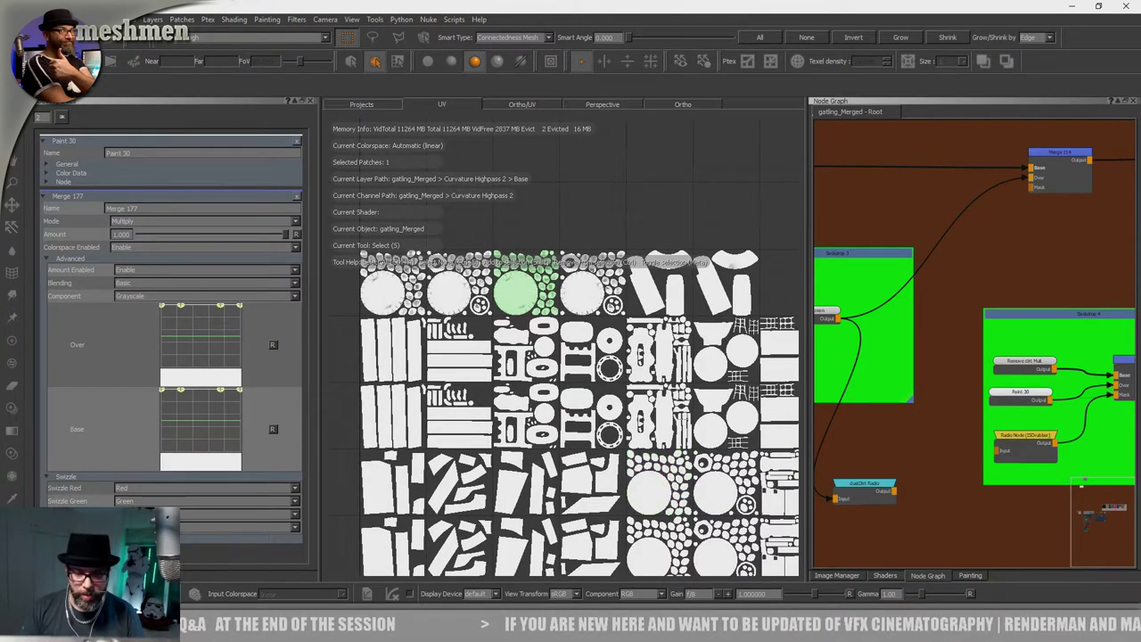
pyautogui.moveTo(698, 453); pyautogui.dragTo(631, 334, button='middle')
pyautogui.click(580, 383)
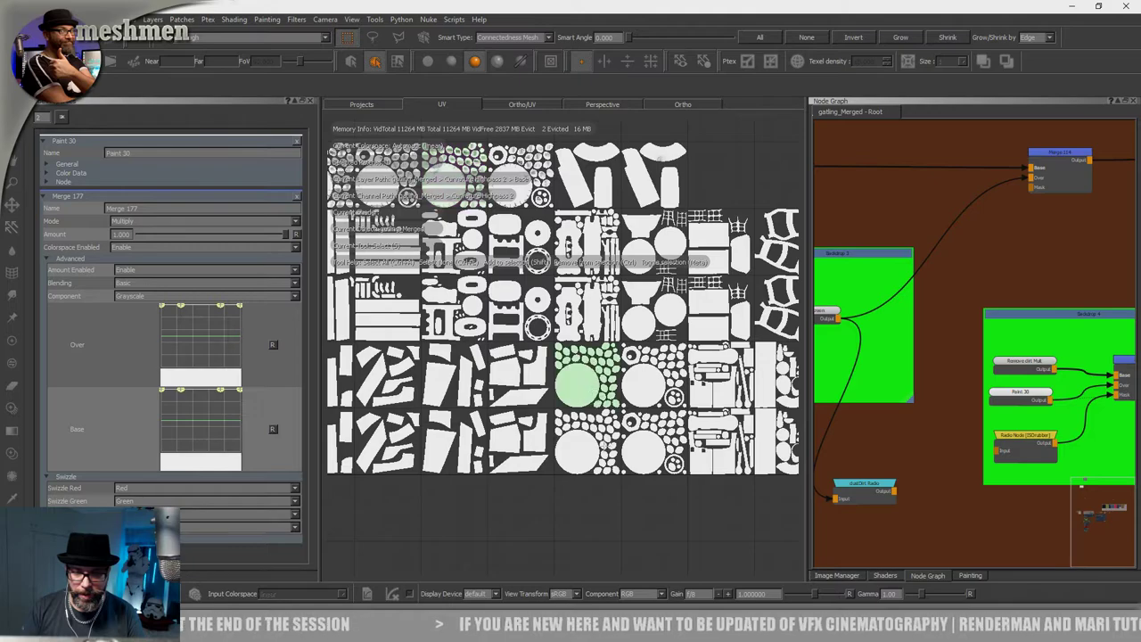
pyautogui.keyDown('shift'); pyautogui.moveTo(604, 460); pyautogui.dragTo(607, 460); pyautogui.keyUp('shift')
pyautogui.keyDown('alt'); pyautogui.moveTo(655, 446); pyautogui.dragTo(612, 452, button='middle'); pyautogui.keyUp('alt')
pyautogui.hotkey('ctrl', 'v')
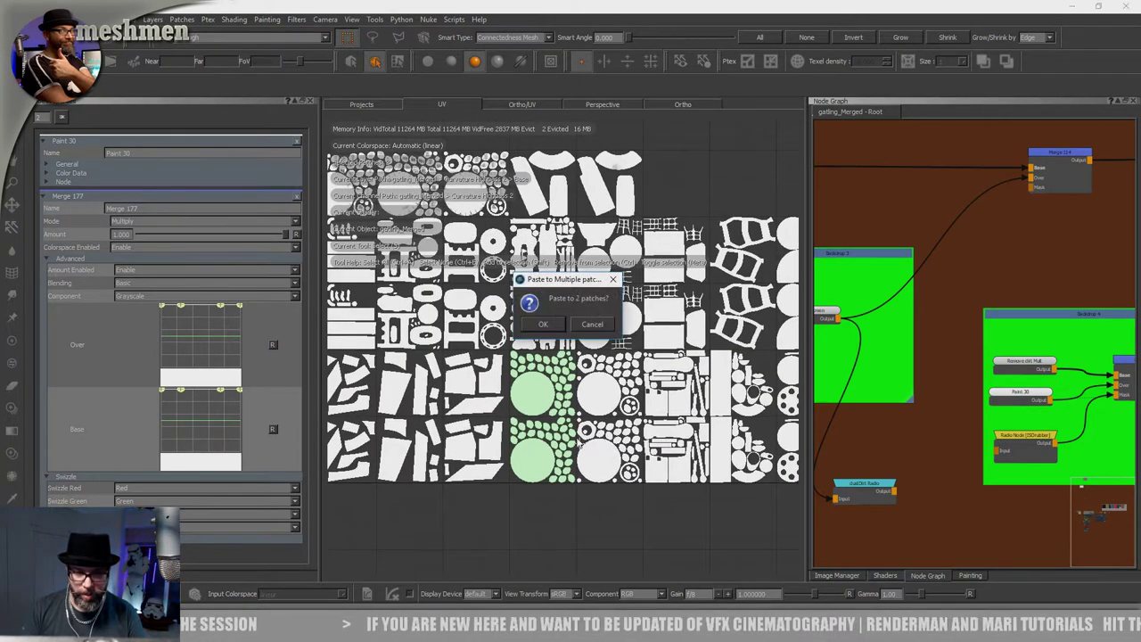
pyautogui.click(544, 325)
# Copy the fourth wheel patch of the top UV row and paste it onto the two wheel patches beside the previous pair.
pyautogui.moveTo(515, 323); pyautogui.dragTo(540, 351, button='middle')
pyautogui.click(506, 214)
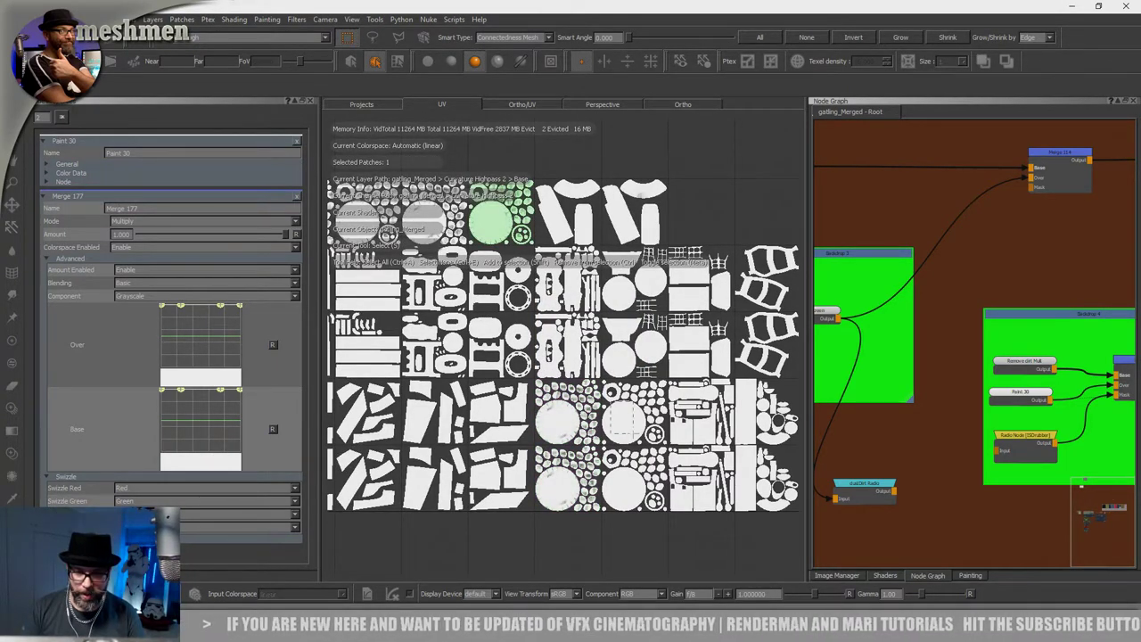
pyautogui.click(633, 411)
pyautogui.keyDown('shift'); pyautogui.click(629, 491); pyautogui.keyUp('shift')
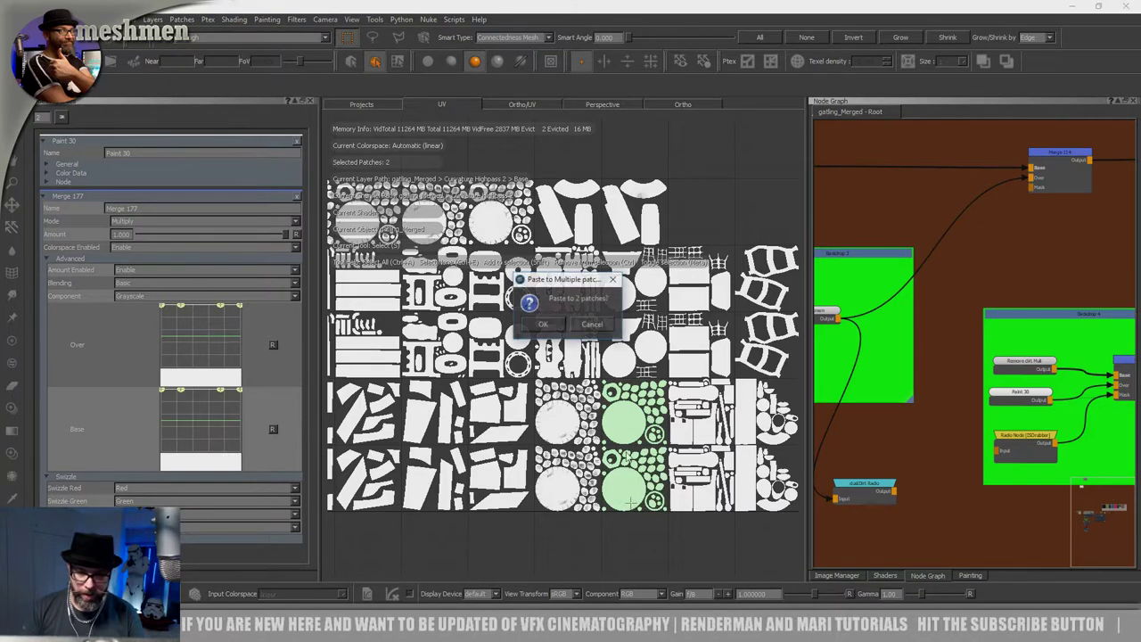
pyautogui.keyDown('alt'); pyautogui.moveTo(648, 340); pyautogui.dragTo(578, 344, button='middle'); pyautogui.keyUp('alt')
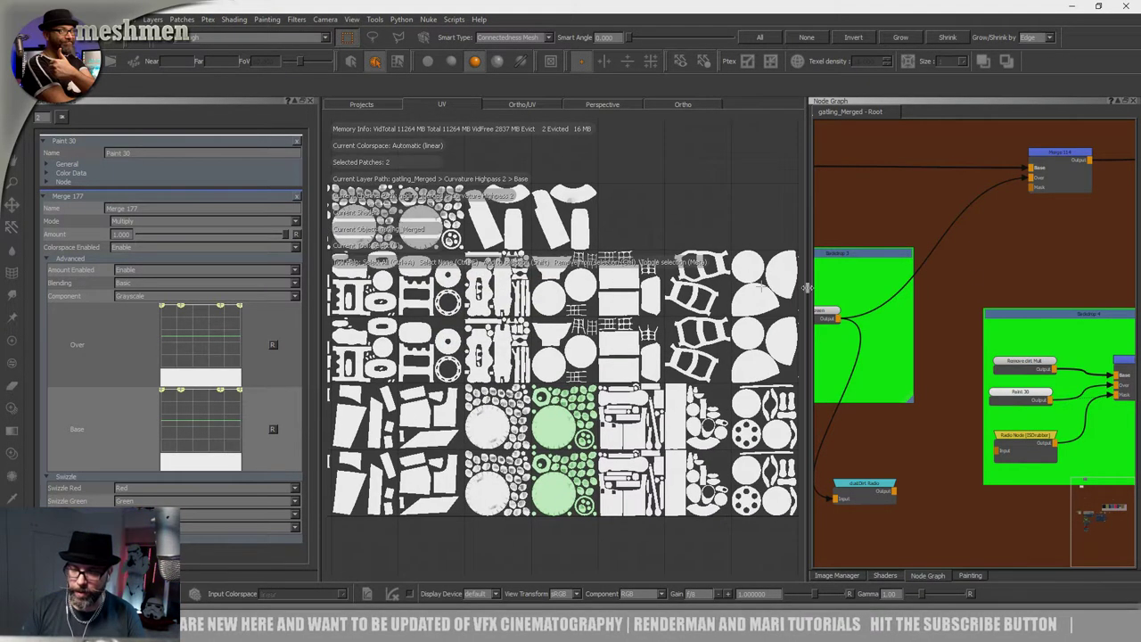
# Display the merge in Backdrop 16 and return to the Ortho view.
pyautogui.scroll(-5, 995, 283)
pyautogui.moveTo(929, 303); pyautogui.dragTo(720, 348, button='middle')
pyautogui.scroll(-3, 1056, 294)
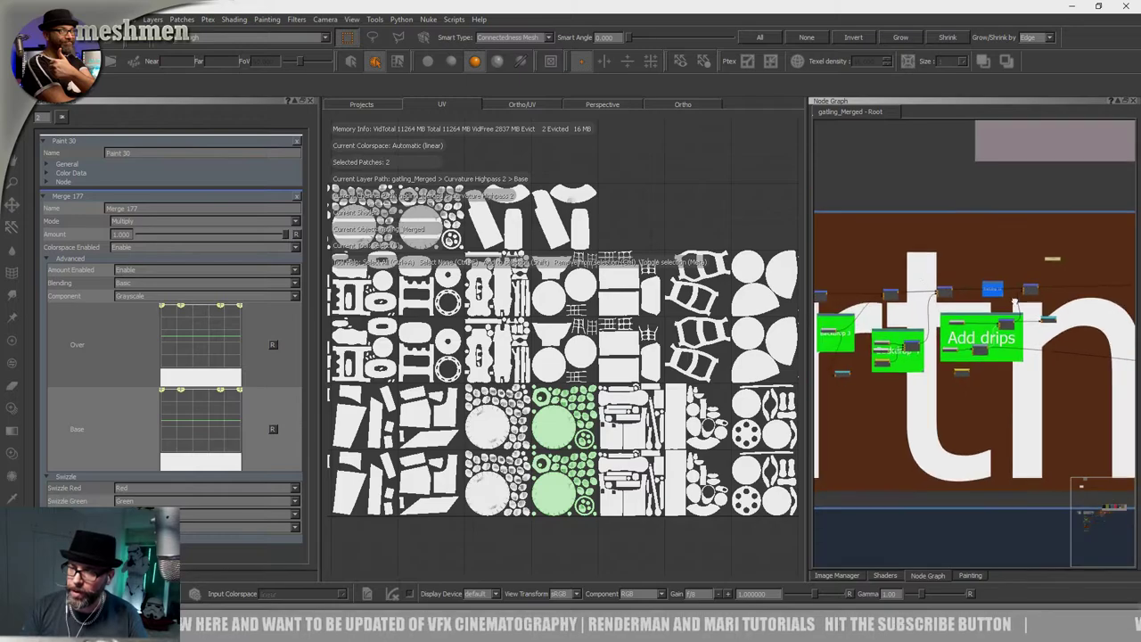
pyautogui.moveTo(1060, 294); pyautogui.dragTo(828, 327, button='middle')
pyautogui.moveTo(1043, 320); pyautogui.dragTo(830, 326, button='middle')
pyautogui.scroll(4, 1054, 317)
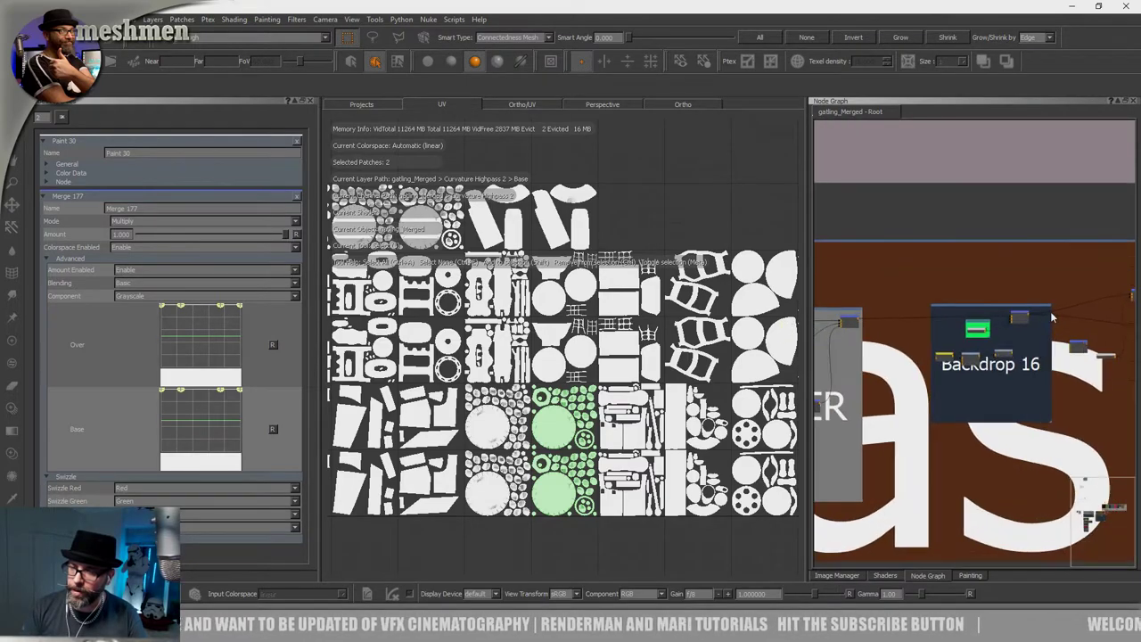
pyautogui.click(1012, 321)
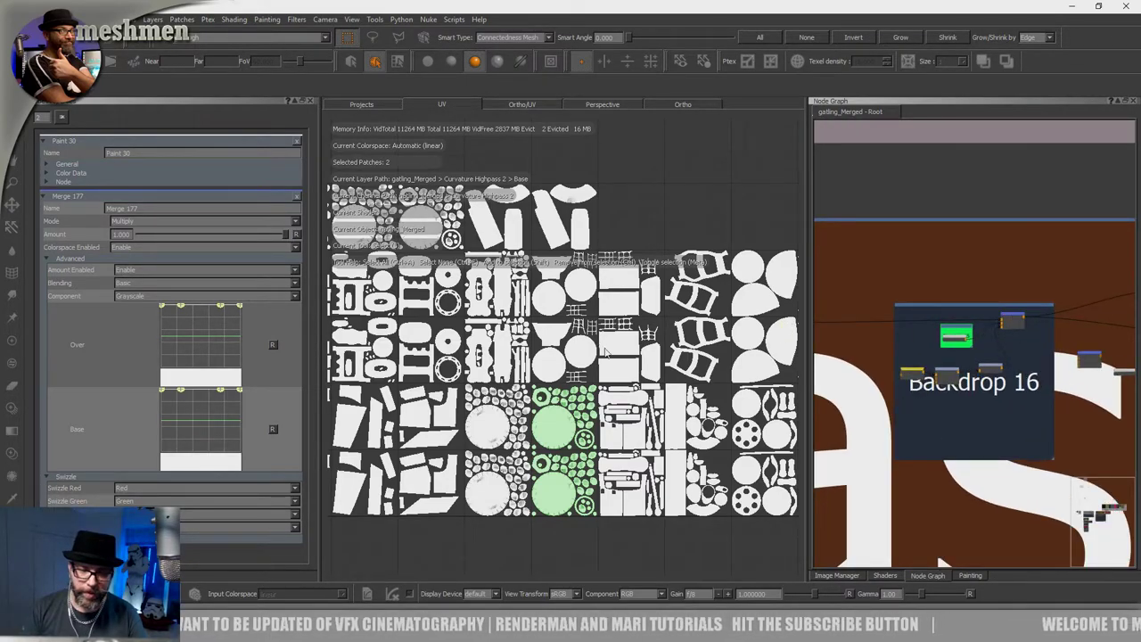
pyautogui.click(683, 104)
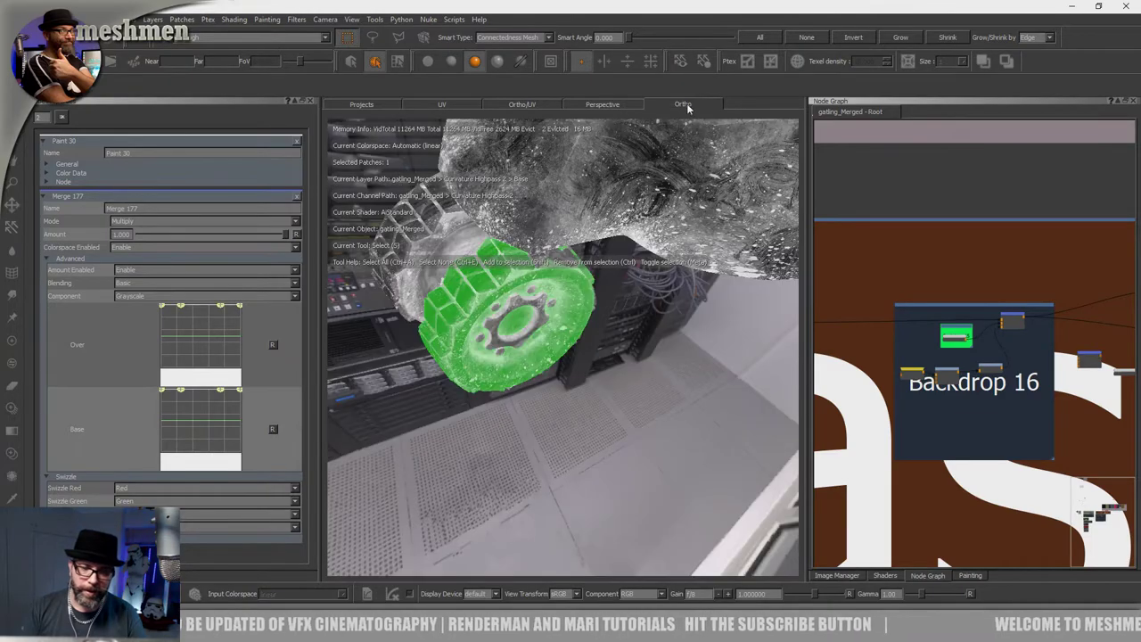
# Examine the pasted dirt streaks on the tyre treads and hubs, and the overall mask on the vehicle, from several angles.
pyautogui.moveTo(548, 326)
pyautogui.keyDown('alt'); pyautogui.mouseDown()
pyautogui.moveTo(630, 340)
pyautogui.moveTo(543, 344)
pyautogui.mouseUp(); pyautogui.keyUp('alt')
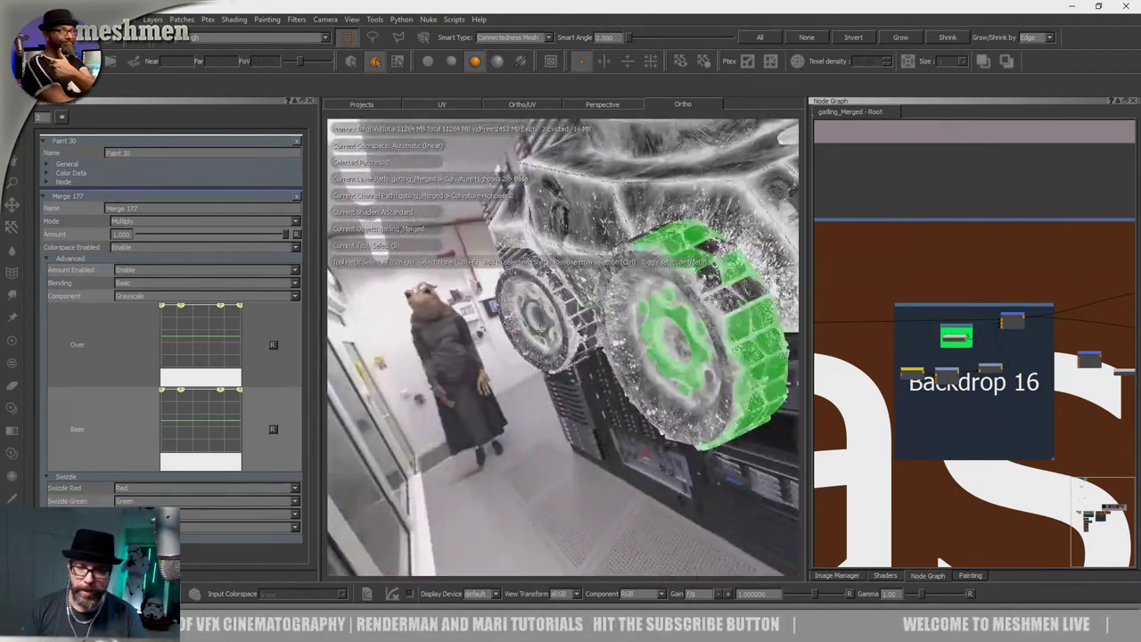
pyautogui.keyDown('alt'); pyautogui.moveTo(544, 344); pyautogui.dragTo(606, 347, button='right'); pyautogui.keyUp('alt')
pyautogui.keyDown('alt'); pyautogui.moveTo(606, 348); pyautogui.dragTo(535, 361); pyautogui.keyUp('alt')
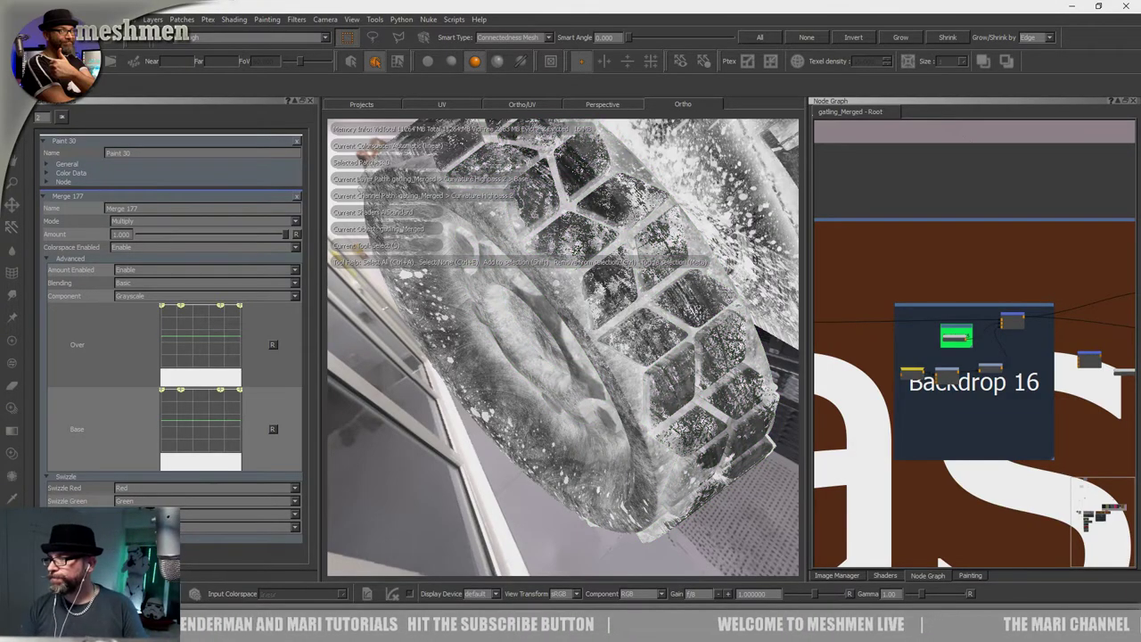
pyautogui.keyDown('alt'); pyautogui.moveTo(632, 325); pyautogui.dragTo(588, 316); pyautogui.keyUp('alt')
pyautogui.keyDown('alt'); pyautogui.moveTo(588, 316); pyautogui.dragTo(684, 307, button='right'); pyautogui.keyUp('alt')
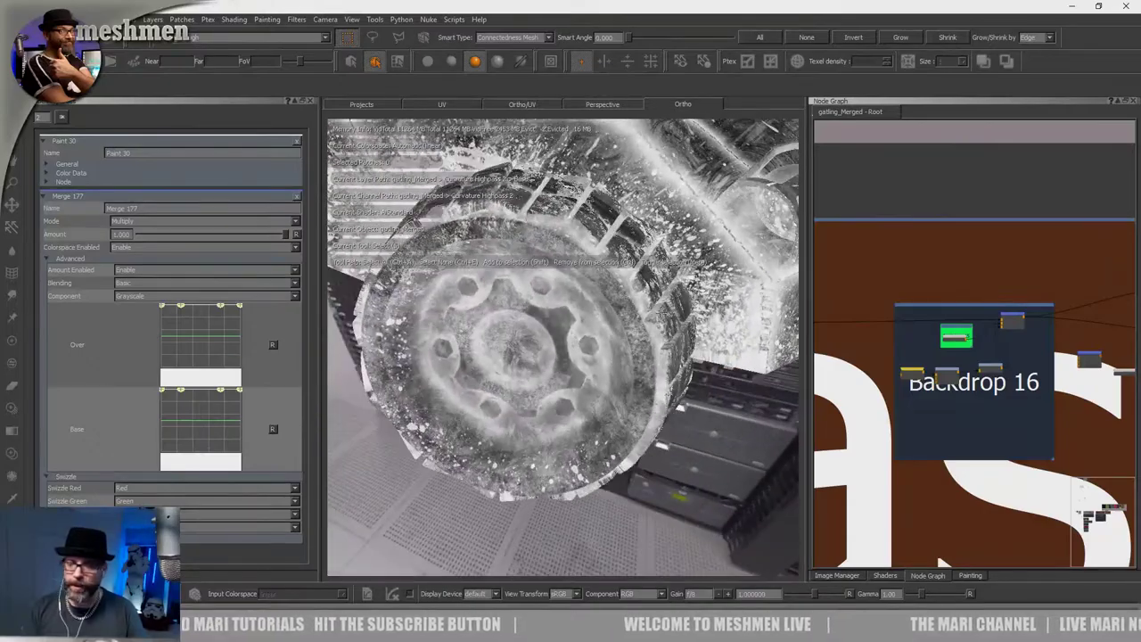
pyautogui.keyDown('alt'); pyautogui.moveTo(627, 346); pyautogui.dragTo(668, 427); pyautogui.keyUp('alt')
pyautogui.keyDown('alt'); pyautogui.moveTo(682, 357); pyautogui.dragTo(693, 312, button='middle'); pyautogui.keyUp('alt')
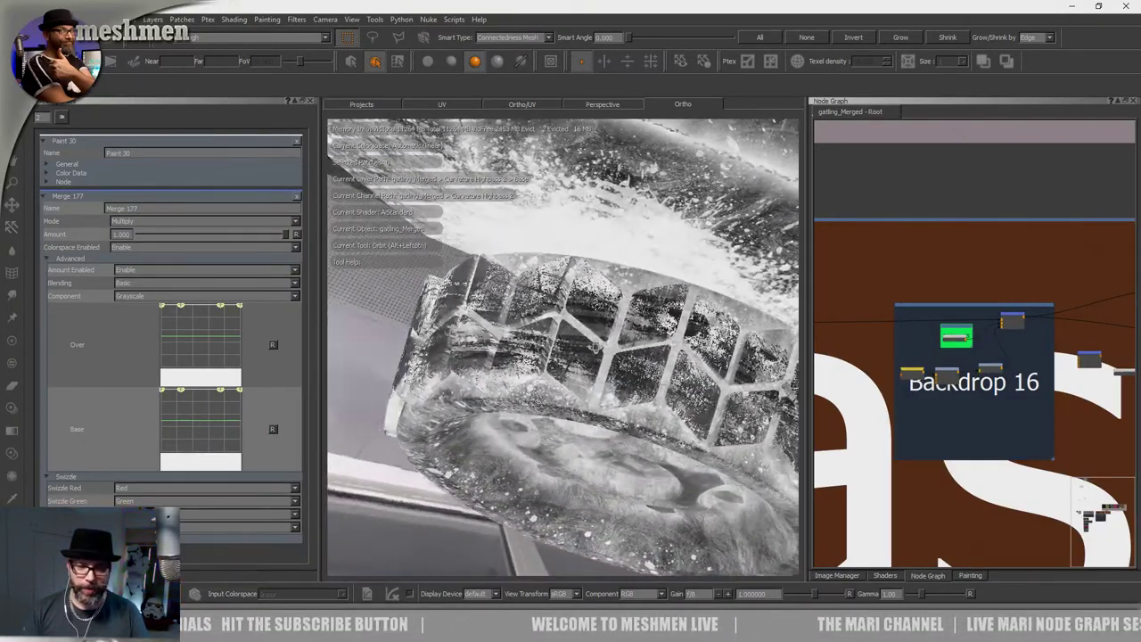
pyautogui.keyDown('alt'); pyautogui.moveTo(595, 347); pyautogui.dragTo(508, 407); pyautogui.keyUp('alt')
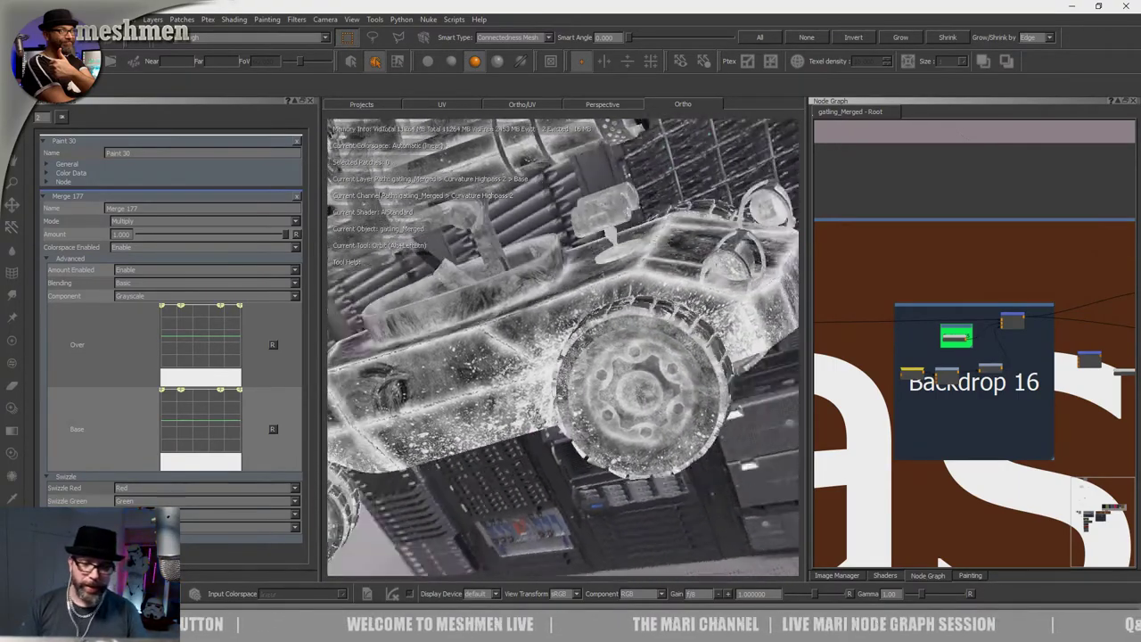
pyautogui.keyDown('alt'); pyautogui.moveTo(624, 413); pyautogui.dragTo(622, 346); pyautogui.keyUp('alt')
pyautogui.keyDown('alt'); pyautogui.moveTo(623, 346); pyautogui.dragTo(652, 381, button='right'); pyautogui.keyUp('alt')
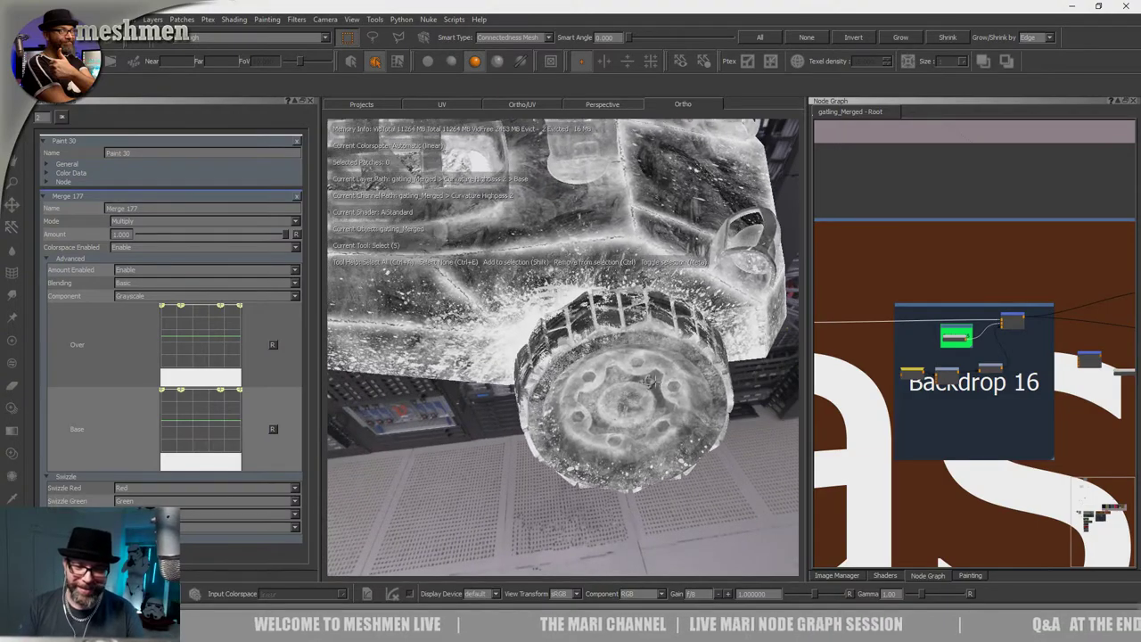
pyautogui.keyDown('alt'); pyautogui.moveTo(570, 338); pyautogui.dragTo(499, 329); pyautogui.keyUp('alt')
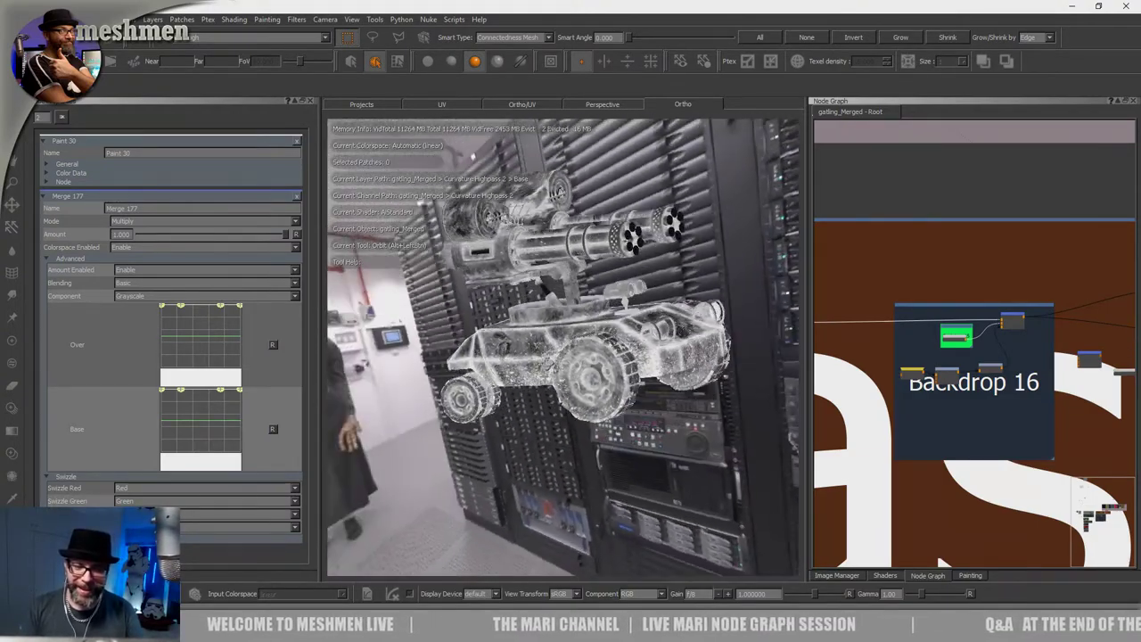
pyautogui.keyDown('alt'); pyautogui.moveTo(500, 330); pyautogui.dragTo(487, 380, button='middle'); pyautogui.keyUp('alt')
pyautogui.keyDown('alt'); pyautogui.moveTo(487, 380); pyautogui.dragTo(543, 380, button='right'); pyautogui.keyUp('alt')
pyautogui.keyDown('alt'); pyautogui.moveTo(543, 379); pyautogui.dragTo(569, 440); pyautogui.keyUp('alt')
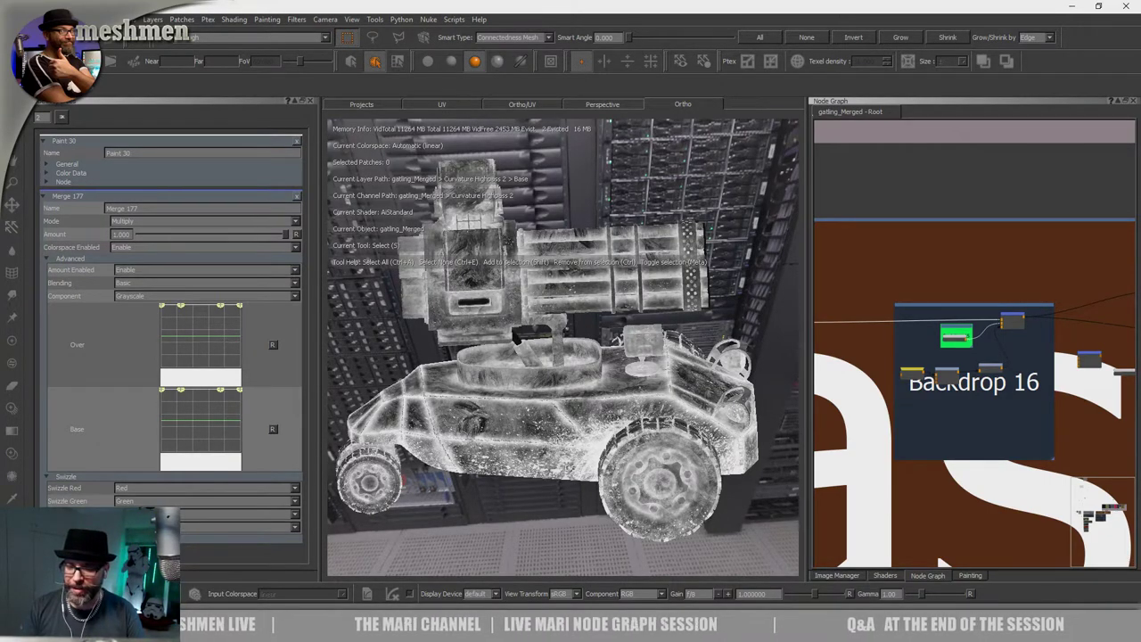
# Display the node chain beyond the OIL backdrop on the model and inspect the dirt along the vehicle's side.
pyautogui.click(565, 435)
pyautogui.scroll(-5, 1022, 268)
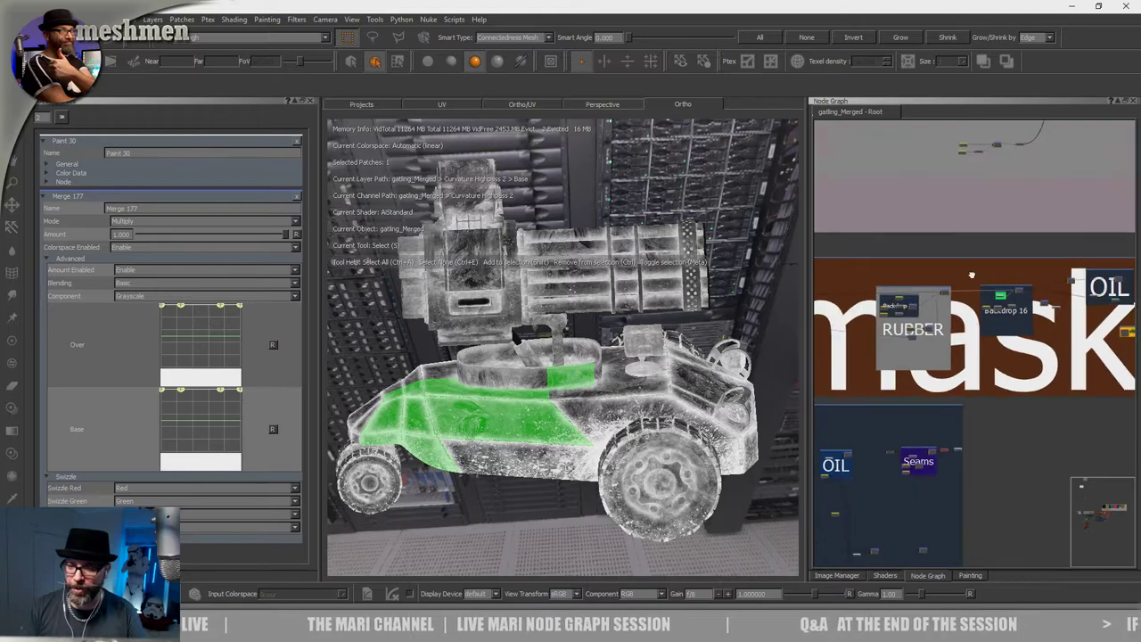
pyautogui.moveTo(1075, 270); pyautogui.dragTo(928, 280, button='middle')
pyautogui.scroll(6, 929, 281)
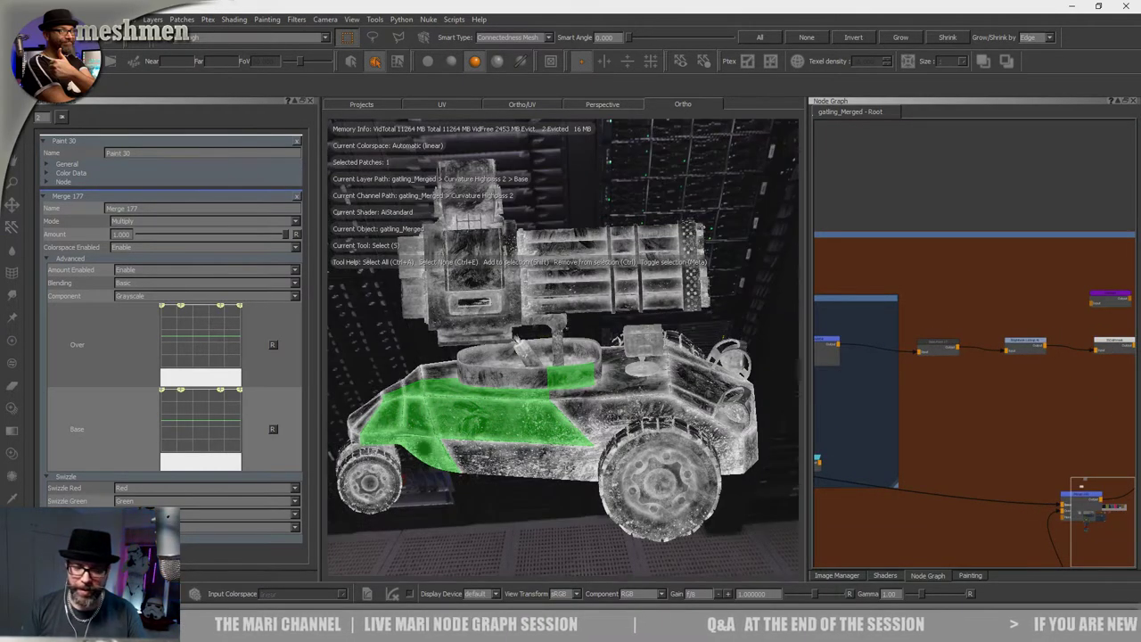
pyautogui.keyDown('alt'); pyautogui.moveTo(615, 383); pyautogui.dragTo(640, 386); pyautogui.keyUp('alt')
pyautogui.scroll(6, 641, 386)
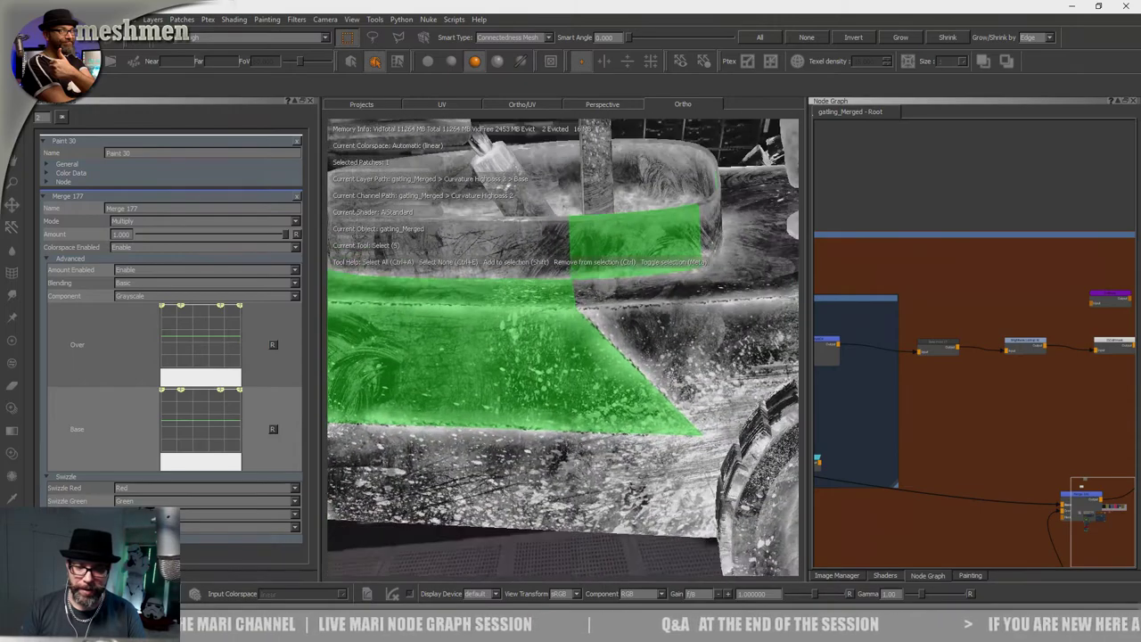
pyautogui.scroll(-6, 527, 507)
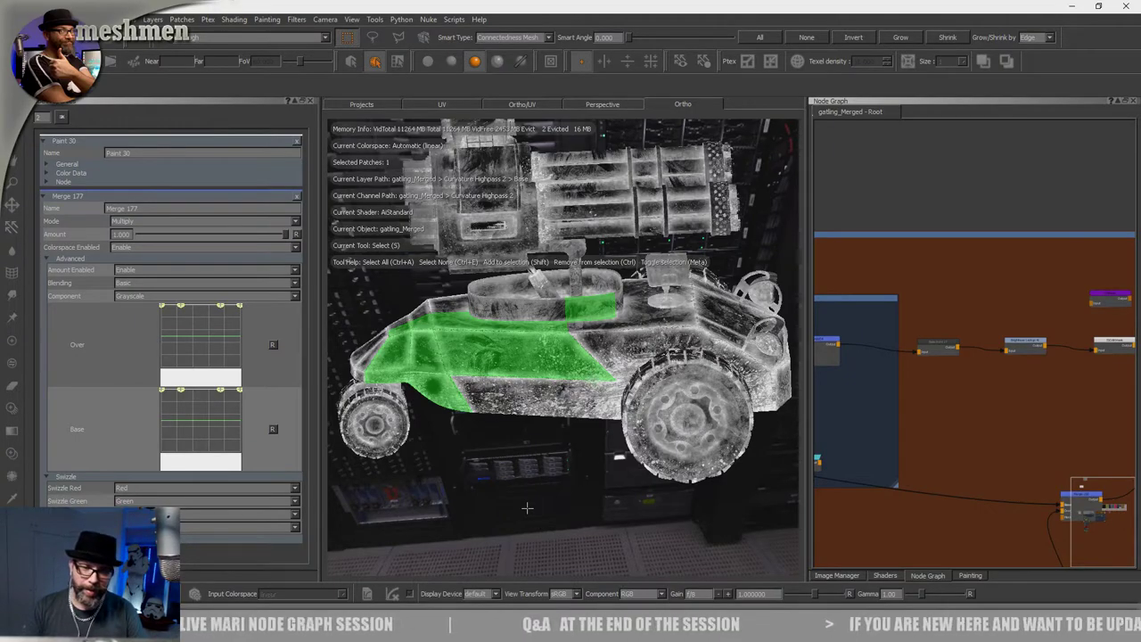
# Clear the patch selection and inspect the dirt mask on the large wheel's hub, tread and the surrounding bodywork.
pyautogui.hotkey('ctrl', 'e')
pyautogui.keyDown('alt'); pyautogui.moveTo(575, 392); pyautogui.dragTo(628, 423); pyautogui.keyUp('alt')
pyautogui.keyDown('alt'); pyautogui.moveTo(628, 423); pyautogui.dragTo(704, 414, button='right'); pyautogui.keyUp('alt')
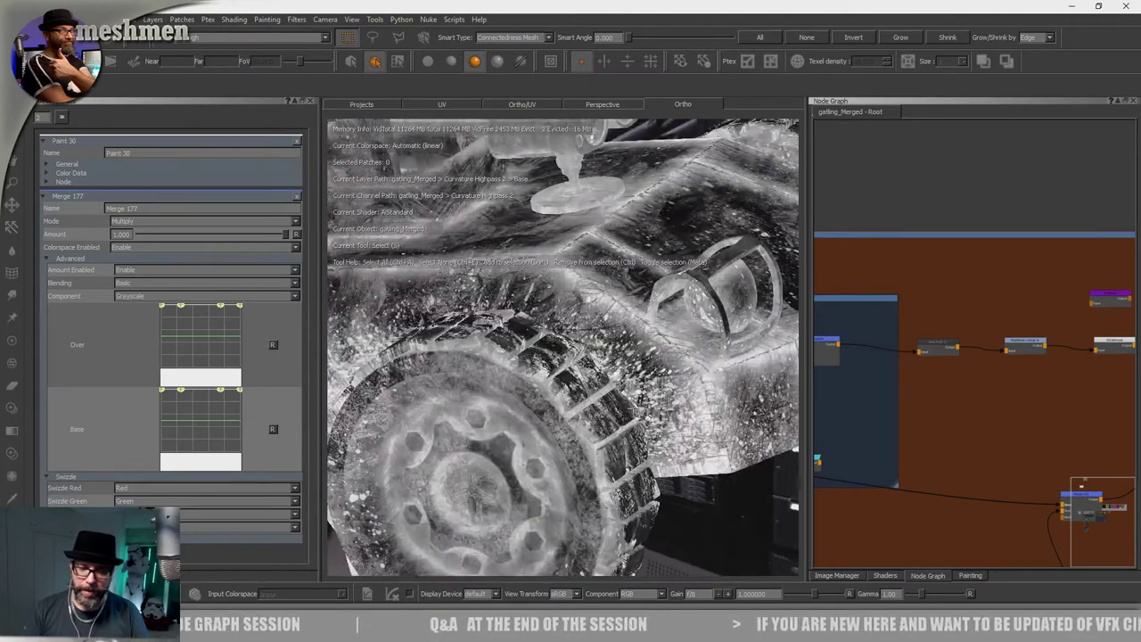
pyautogui.keyDown('alt'); pyautogui.moveTo(570, 392); pyautogui.dragTo(615, 428); pyautogui.keyUp('alt')
pyautogui.keyDown('alt'); pyautogui.moveTo(614, 428); pyautogui.dragTo(571, 415, button='right'); pyautogui.keyUp('alt')
pyautogui.keyDown('alt'); pyautogui.moveTo(570, 415); pyautogui.dragTo(564, 416); pyautogui.keyUp('alt')
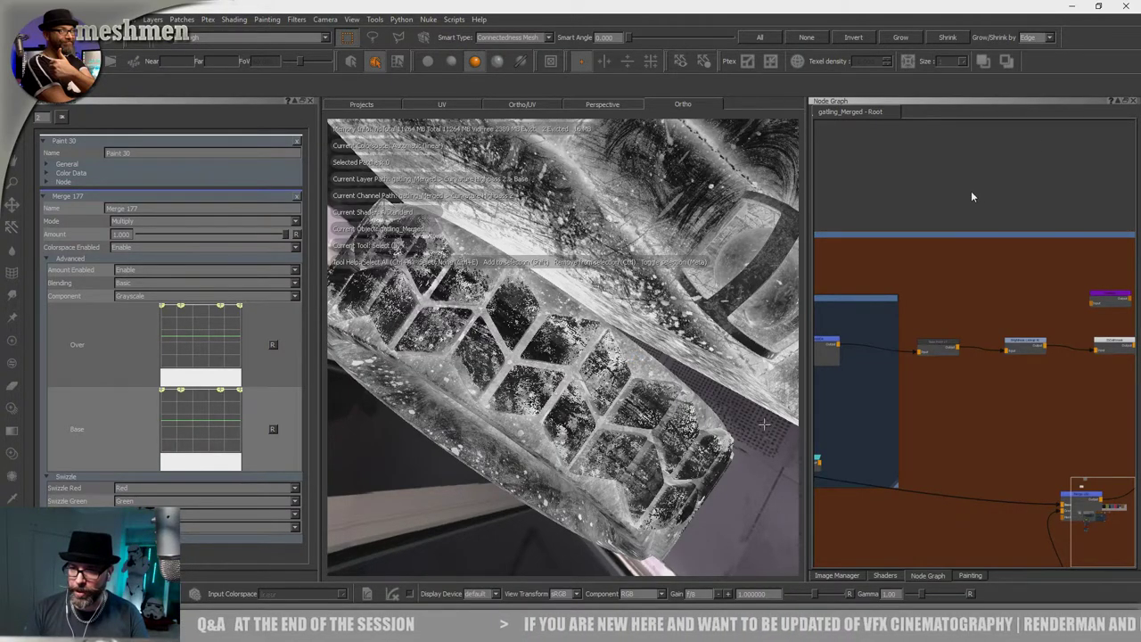
# Jump to the COL_out bookmark and pick the topmost merge node of the colour output group.
pyautogui.press('j')
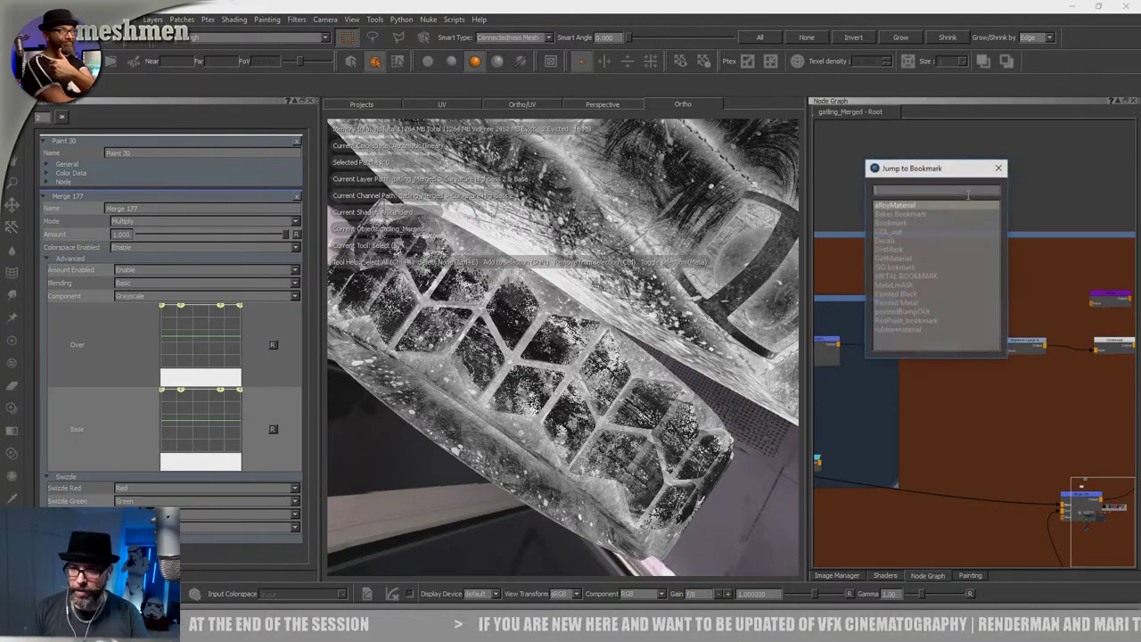
pyautogui.click(890, 234)
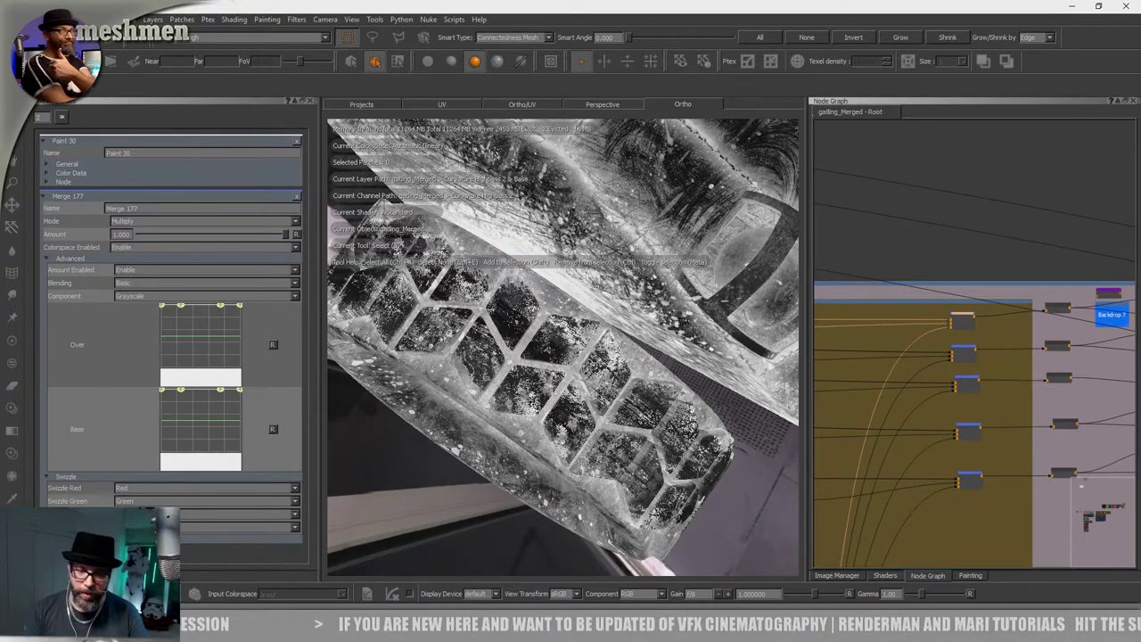
pyautogui.click(959, 321)
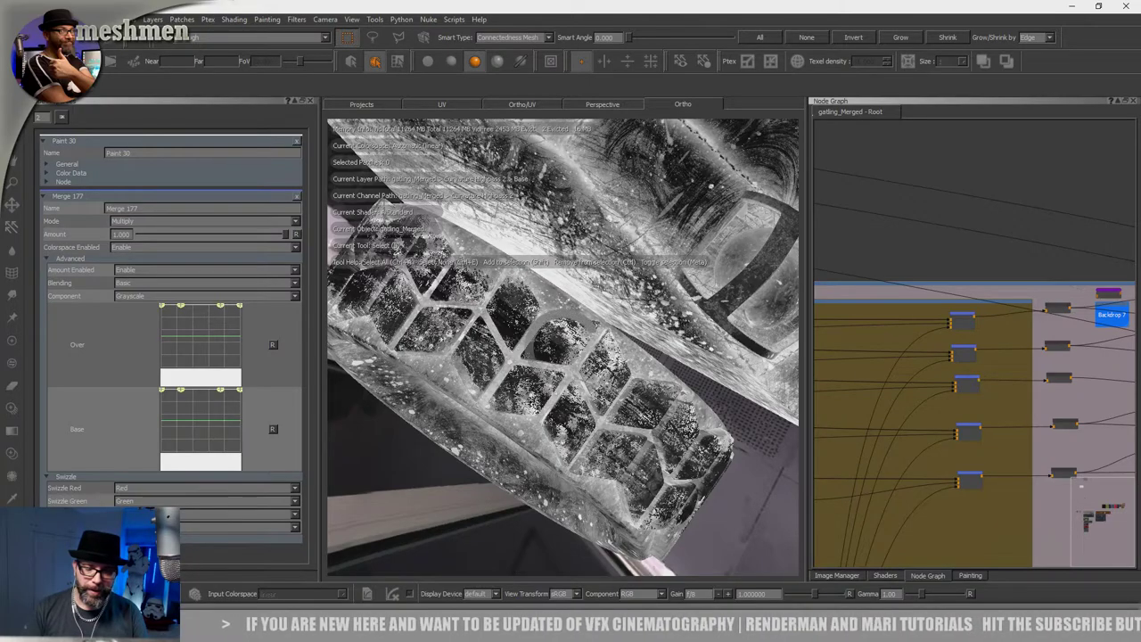
# Examine the dirt colour on the tyre treads, wheel arches and whole vehicle, both close up and from a distance.
pyautogui.keyDown('alt'); pyautogui.moveTo(535, 392); pyautogui.dragTo(637, 354); pyautogui.keyUp('alt')
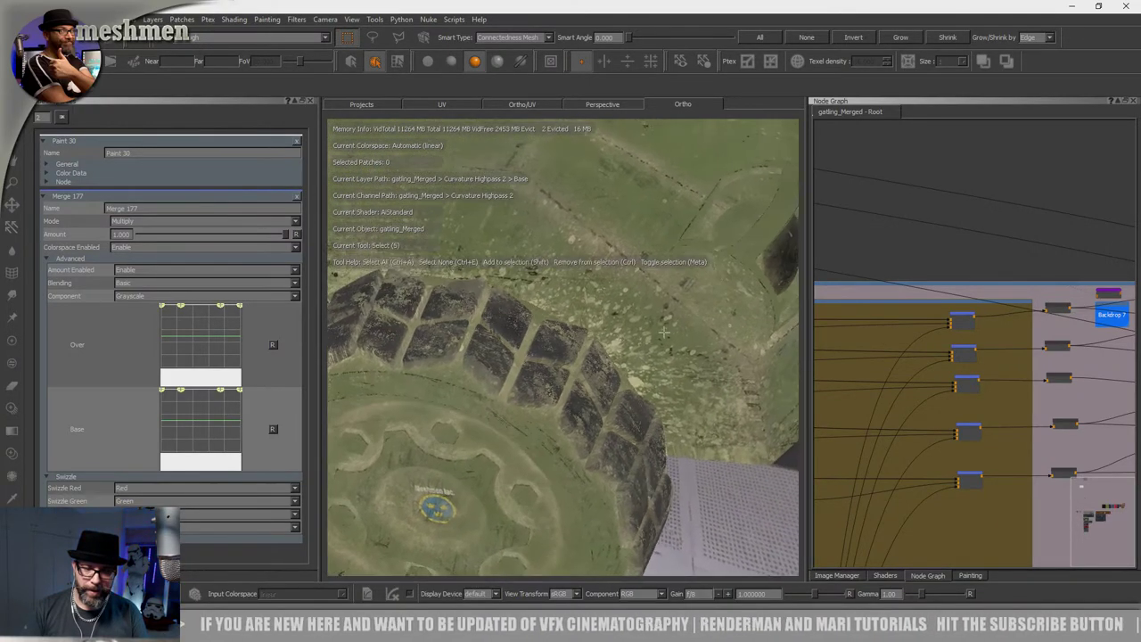
pyautogui.keyDown('alt'); pyautogui.moveTo(637, 355); pyautogui.dragTo(580, 368, button='right'); pyautogui.keyUp('alt')
pyautogui.keyDown('alt'); pyautogui.moveTo(580, 368); pyautogui.dragTo(612, 336); pyautogui.keyUp('alt')
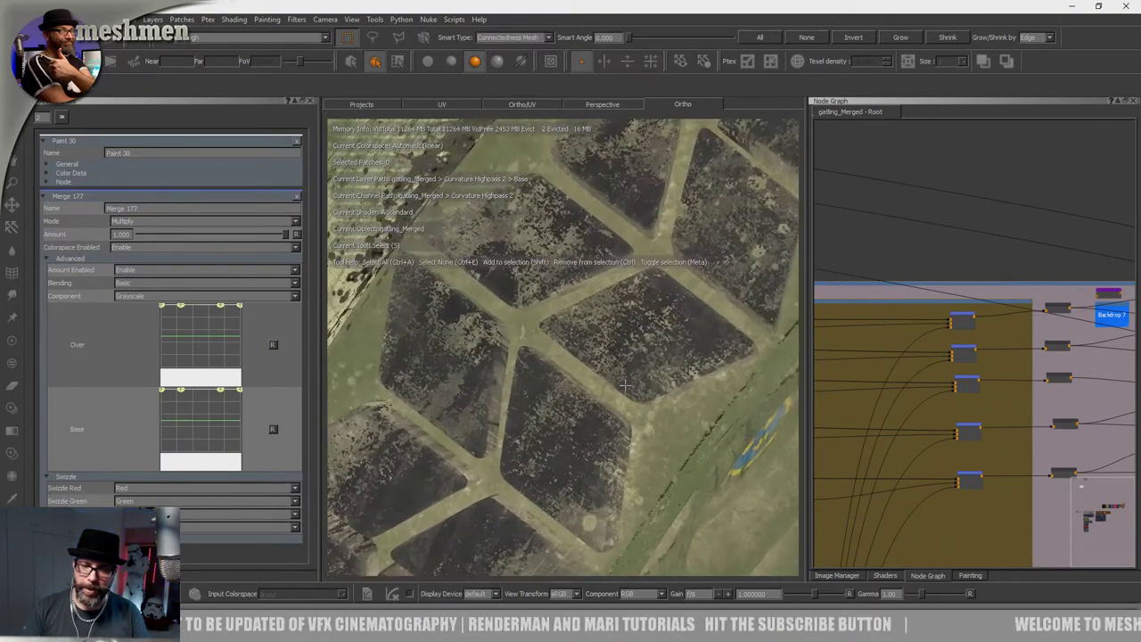
pyautogui.keyDown('alt'); pyautogui.moveTo(598, 323); pyautogui.dragTo(592, 292); pyautogui.keyUp('alt')
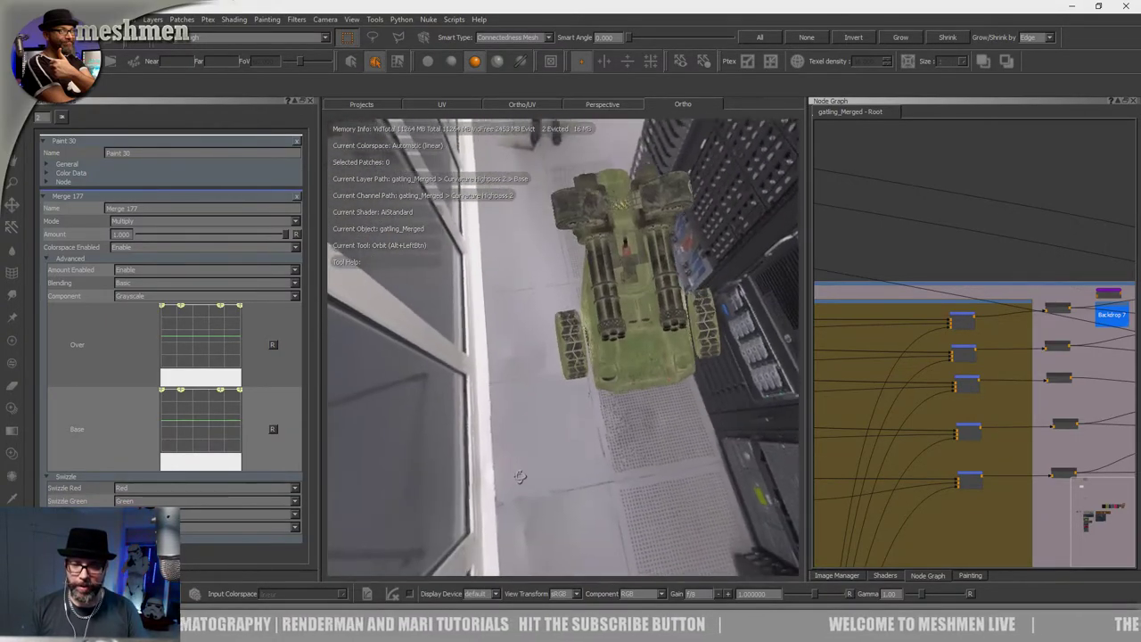
pyautogui.keyDown('alt'); pyautogui.moveTo(520, 477); pyautogui.dragTo(591, 399); pyautogui.keyUp('alt')
pyautogui.moveTo(590, 400)
pyautogui.keyDown('alt'); pyautogui.mouseDown(button='right')
pyautogui.moveTo(577, 417)
pyautogui.moveTo(562, 383)
pyautogui.moveTo(601, 407)
pyautogui.mouseUp(button='right'); pyautogui.keyUp('alt')
pyautogui.keyDown('alt'); pyautogui.moveTo(601, 407); pyautogui.dragTo(565, 395); pyautogui.keyUp('alt')
pyautogui.keyDown('alt'); pyautogui.moveTo(565, 395); pyautogui.dragTo(689, 429, button='right'); pyautogui.keyUp('alt')
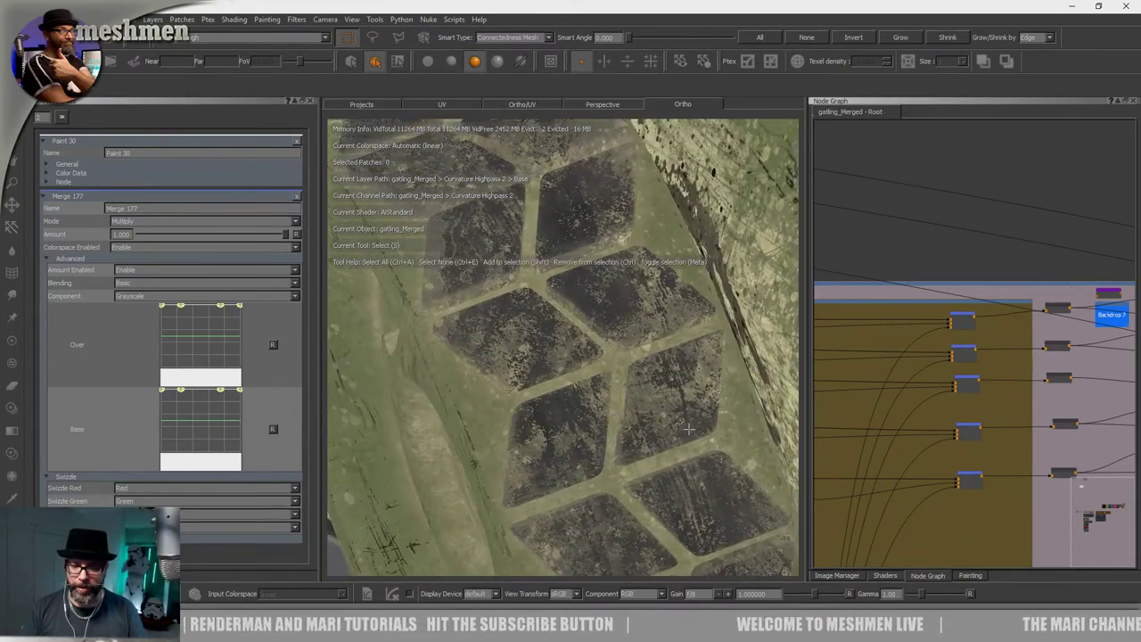
pyautogui.keyDown('alt'); pyautogui.moveTo(650, 387); pyautogui.dragTo(559, 305, button='right'); pyautogui.keyUp('alt')
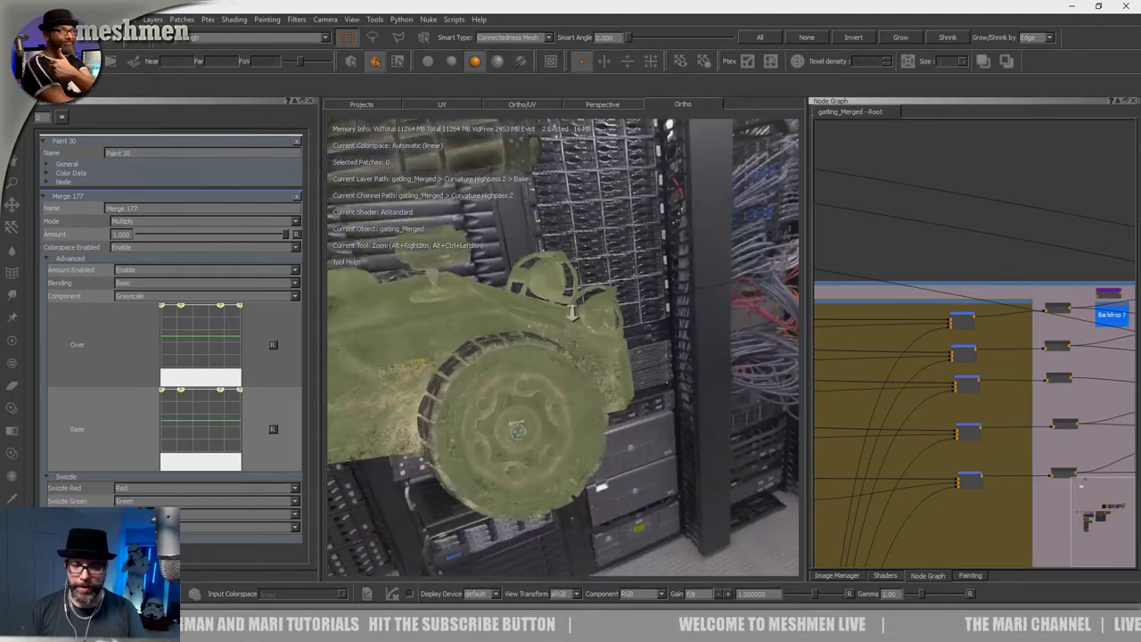
pyautogui.keyDown('alt'); pyautogui.moveTo(559, 304); pyautogui.dragTo(536, 383); pyautogui.keyUp('alt')
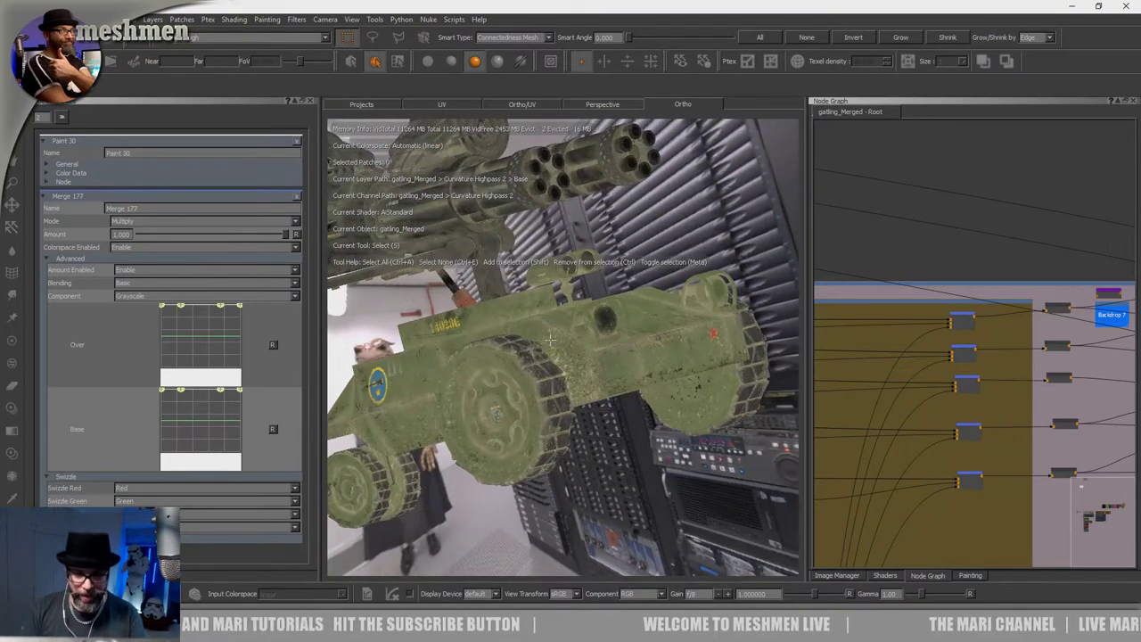
# Display the vehicle with full shading and examine the dirt on the tyre blocks, rims and bodywork from several angles.
pyautogui.press('h')
pyautogui.click(495, 340)
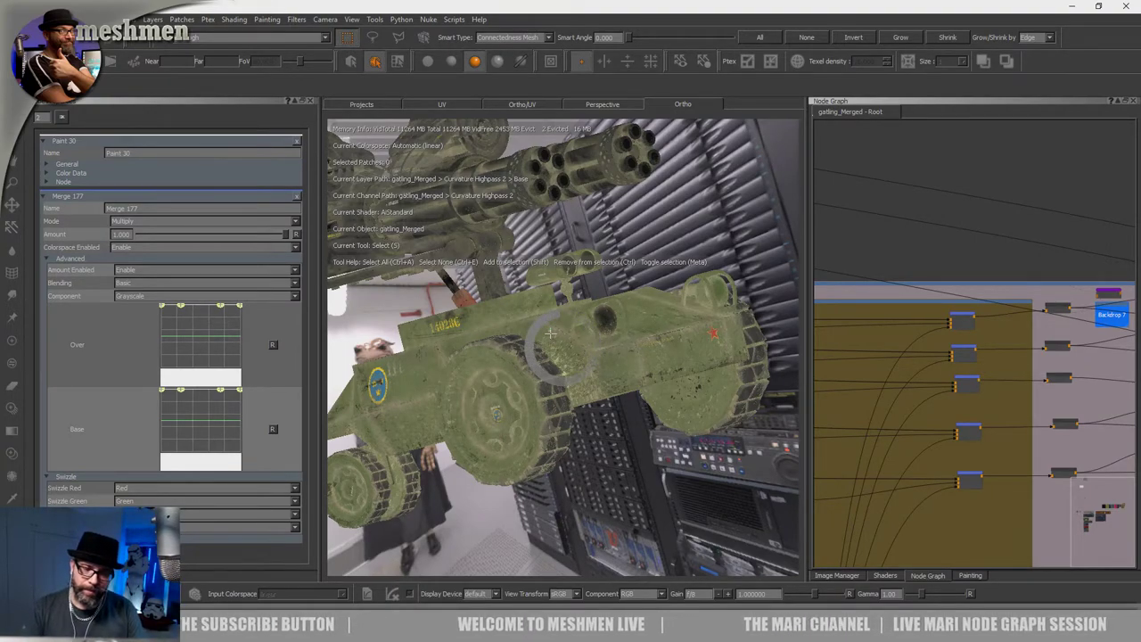
pyautogui.keyDown('alt'); pyautogui.moveTo(550, 333); pyautogui.dragTo(576, 382); pyautogui.keyUp('alt')
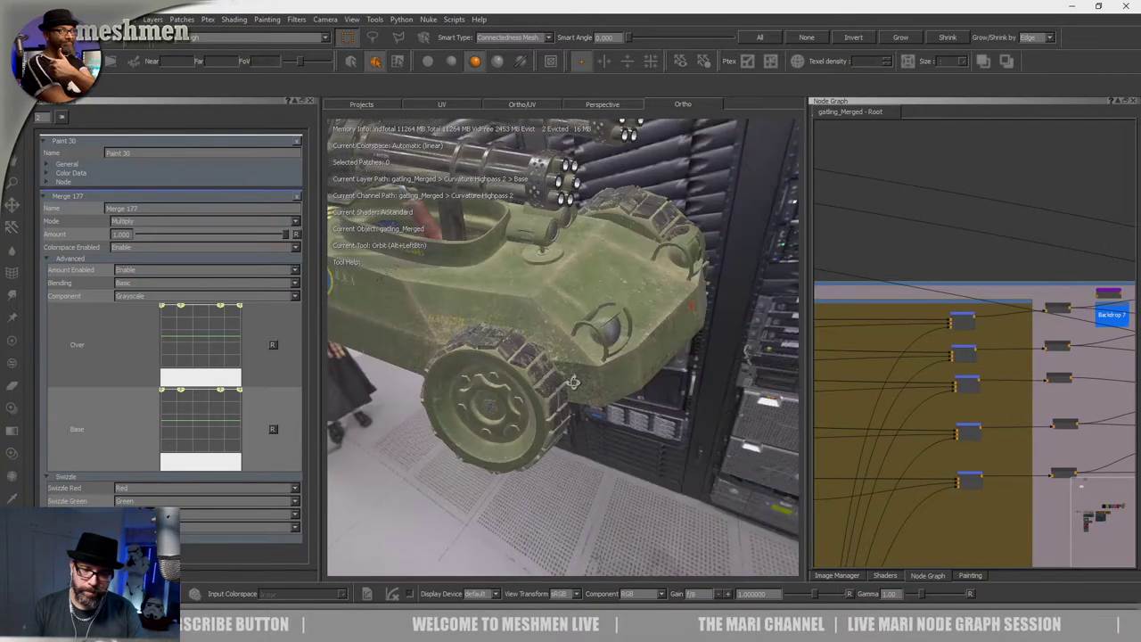
pyautogui.keyDown('alt'); pyautogui.moveTo(524, 327); pyautogui.dragTo(589, 307, button='middle'); pyautogui.keyUp('alt')
pyautogui.keyDown('alt'); pyautogui.moveTo(589, 308); pyautogui.dragTo(716, 346, button='right'); pyautogui.keyUp('alt')
pyautogui.keyDown('alt'); pyautogui.moveTo(715, 347); pyautogui.dragTo(695, 377); pyautogui.keyUp('alt')
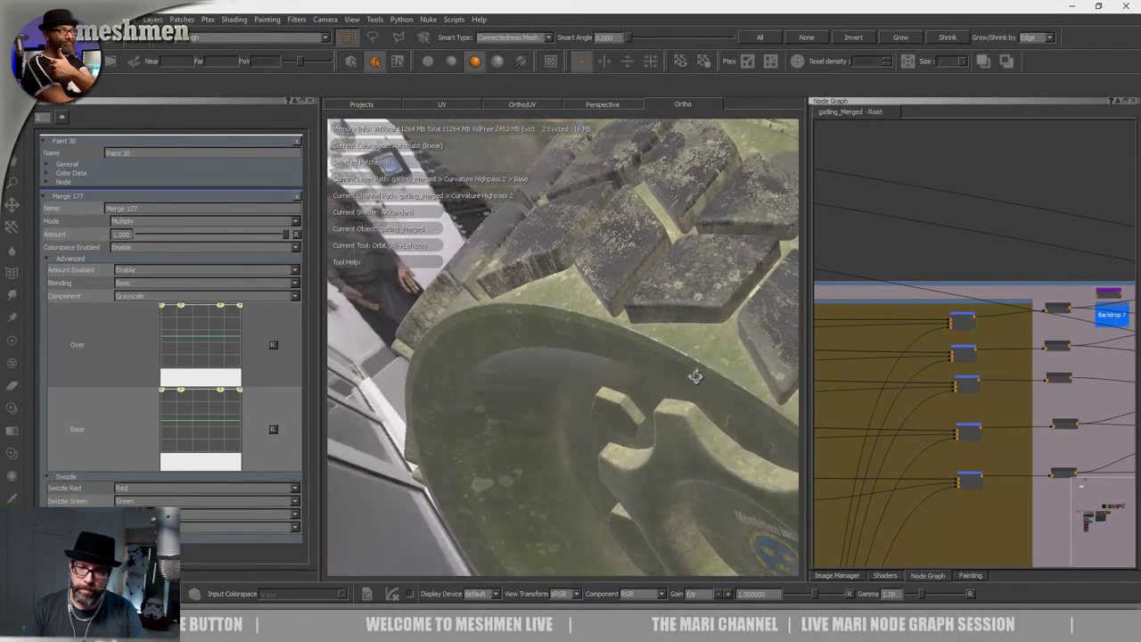
pyautogui.keyDown('alt'); pyautogui.moveTo(695, 377); pyautogui.dragTo(436, 410, button='middle'); pyautogui.keyUp('alt')
pyautogui.keyDown('alt'); pyautogui.moveTo(436, 410); pyautogui.dragTo(485, 299); pyautogui.keyUp('alt')
pyautogui.keyDown('alt'); pyautogui.moveTo(486, 298); pyautogui.dragTo(419, 276, button='right'); pyautogui.keyUp('alt')
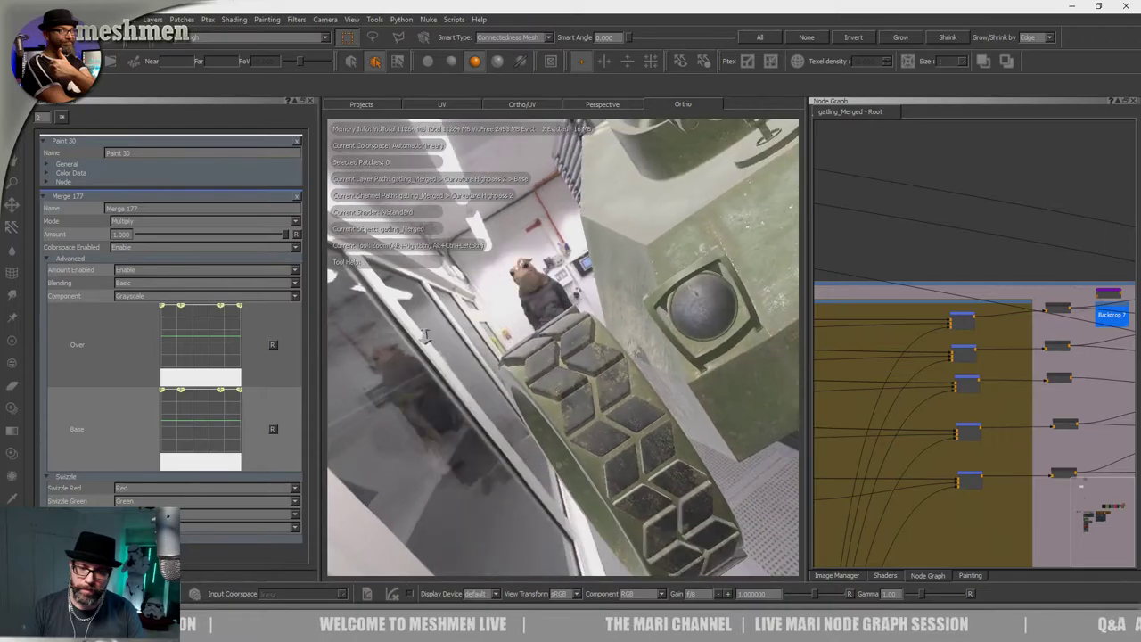
pyautogui.keyDown('alt'); pyautogui.moveTo(418, 277); pyautogui.dragTo(624, 401); pyautogui.keyUp('alt')
pyautogui.keyDown('alt'); pyautogui.moveTo(623, 401); pyautogui.dragTo(591, 389, button='right'); pyautogui.keyUp('alt')
pyautogui.keyDown('alt'); pyautogui.moveTo(590, 390); pyautogui.dragTo(615, 321); pyautogui.keyUp('alt')
# Open the properties of Bake Point 3 among the bake nodes beside the merges and bake it.
pyautogui.scroll(-2, 933, 281)
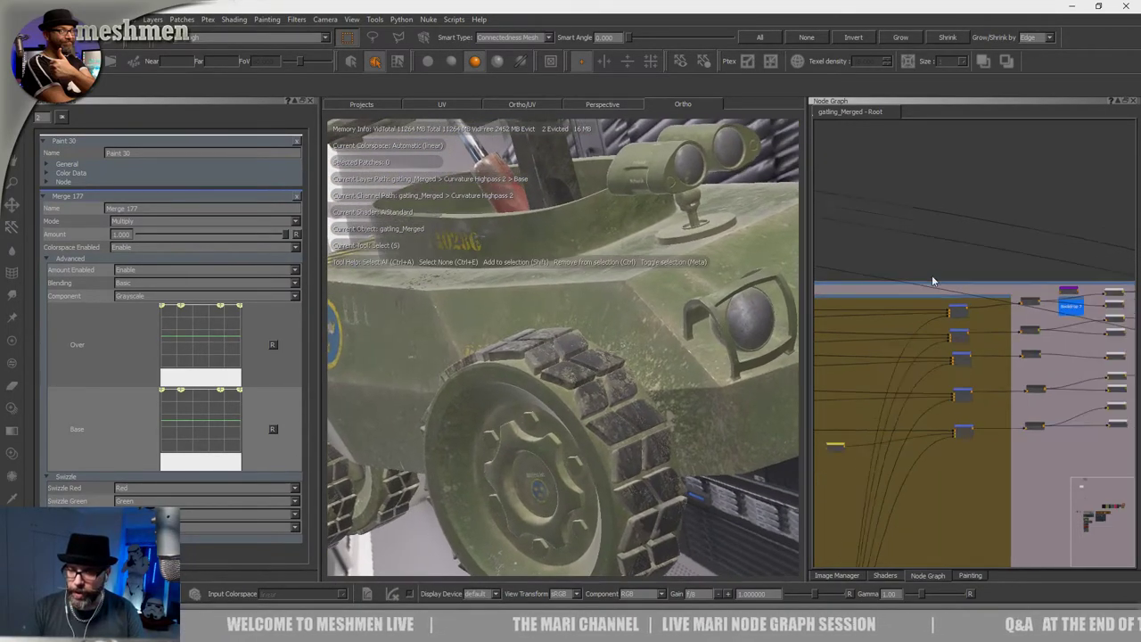
pyautogui.scroll(-3, 927, 307)
pyautogui.scroll(-1, 896, 399)
pyautogui.moveTo(927, 369)
pyautogui.mouseDown(button='middle')
pyautogui.moveTo(959, 348)
pyautogui.moveTo(926, 356)
pyautogui.mouseUp(button='middle')
pyautogui.scroll(6, 932, 357)
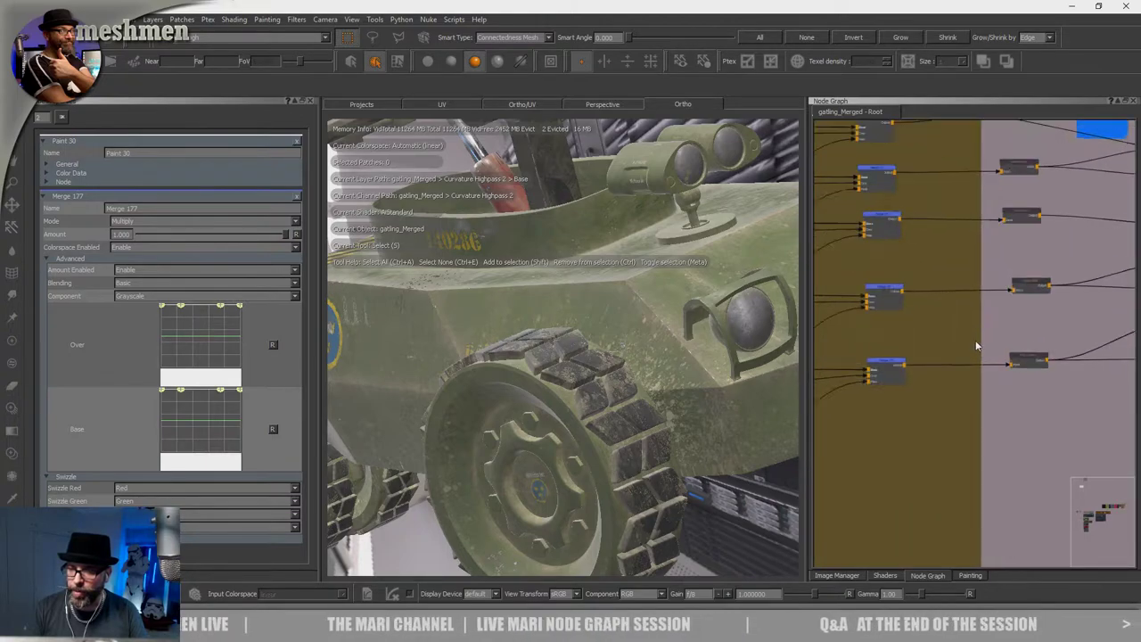
pyautogui.moveTo(1064, 375); pyautogui.dragTo(950, 374, button='middle')
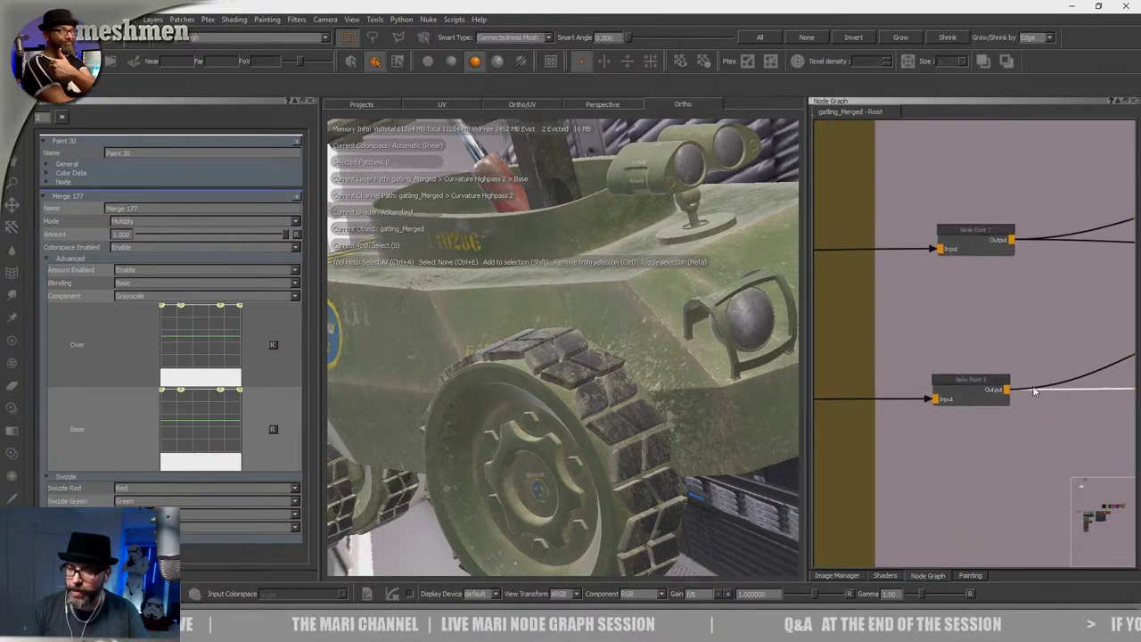
pyautogui.click(969, 384)
pyautogui.moveTo(980, 383); pyautogui.dragTo(987, 382)
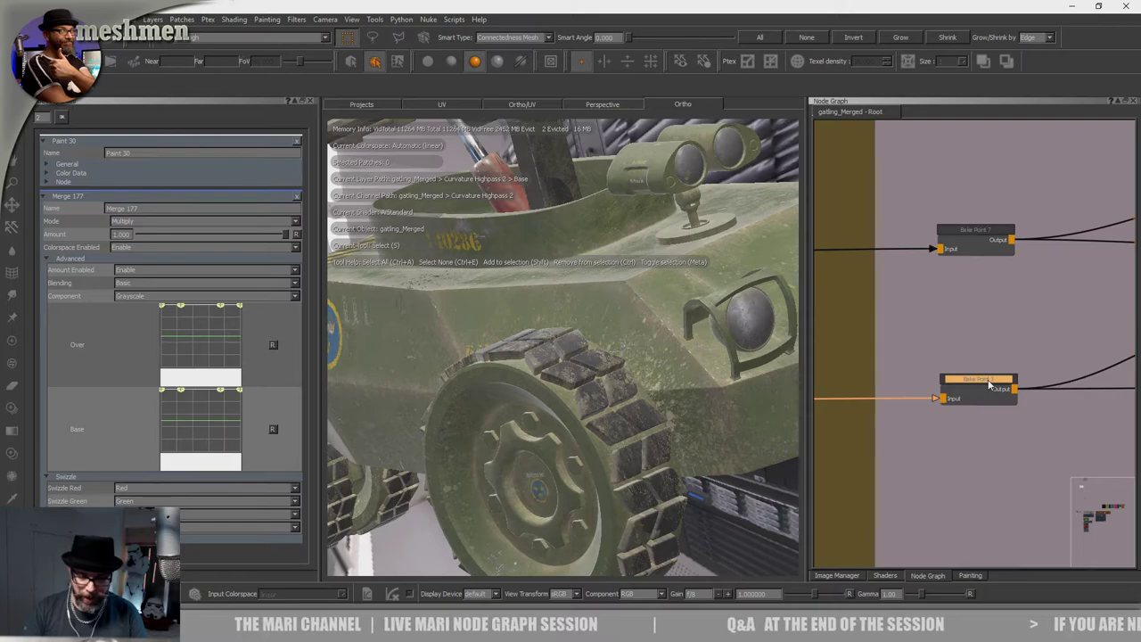
pyautogui.doubleClick(986, 382)
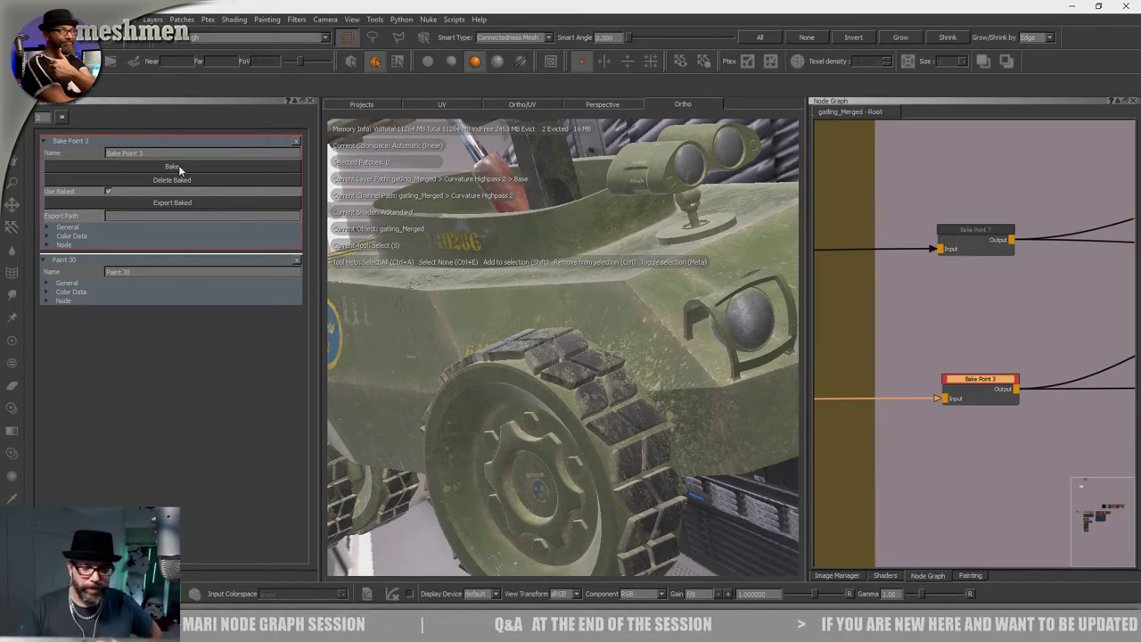
pyautogui.click(197, 169)
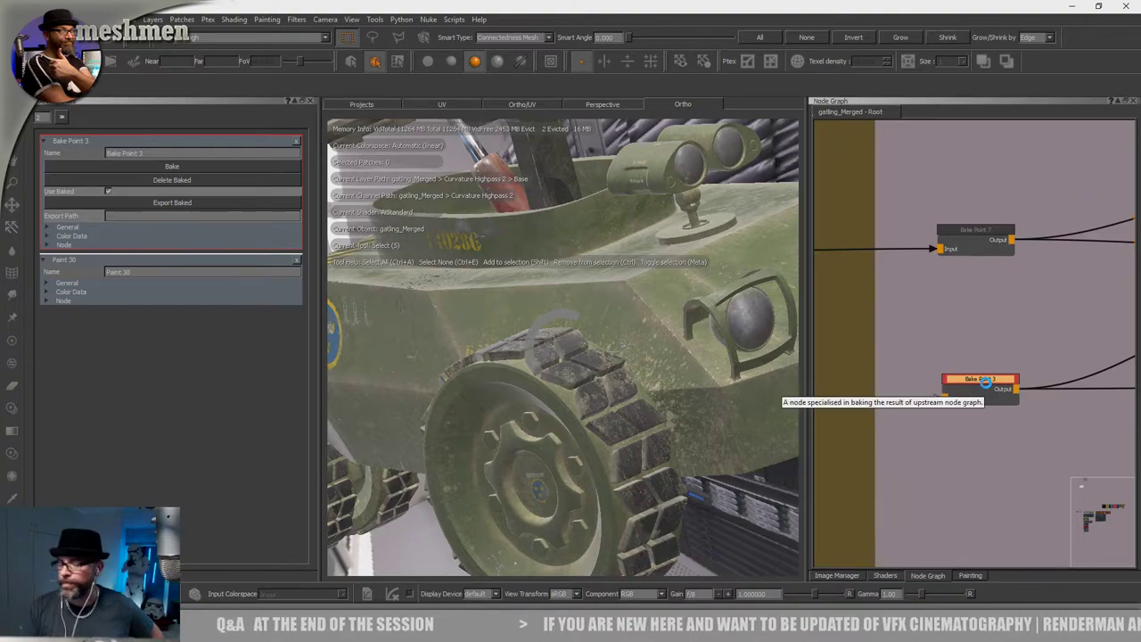
pyautogui.click(984, 381)
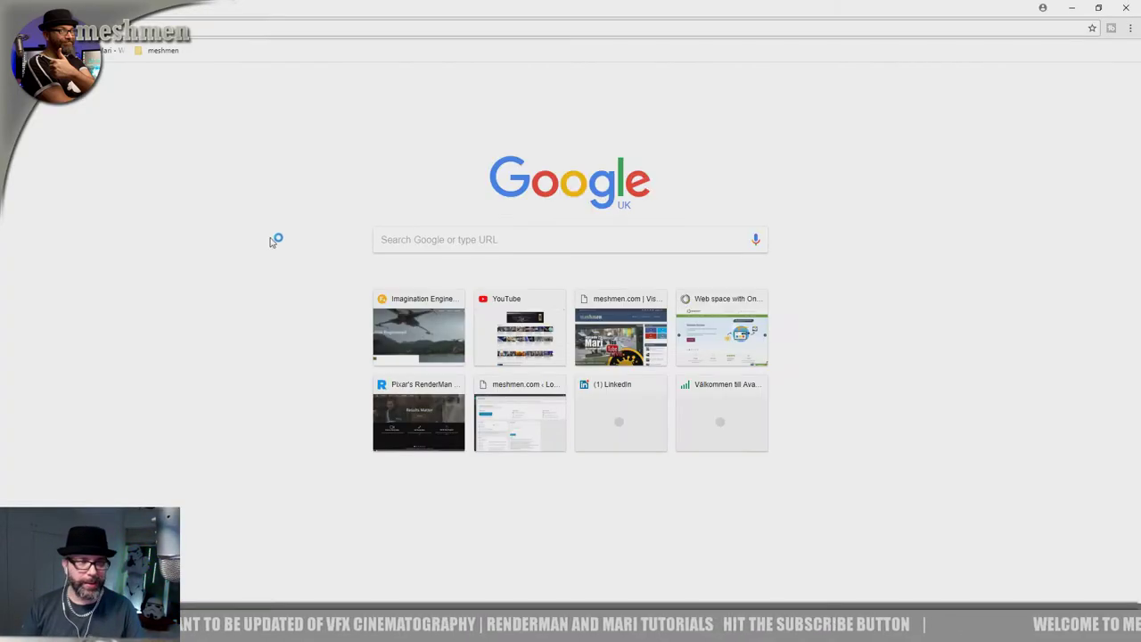
# Switch to the web browser, open the Follow Along bookmark from the meshmen folder and view the dirt mask renders.
pyautogui.click(164, 52)
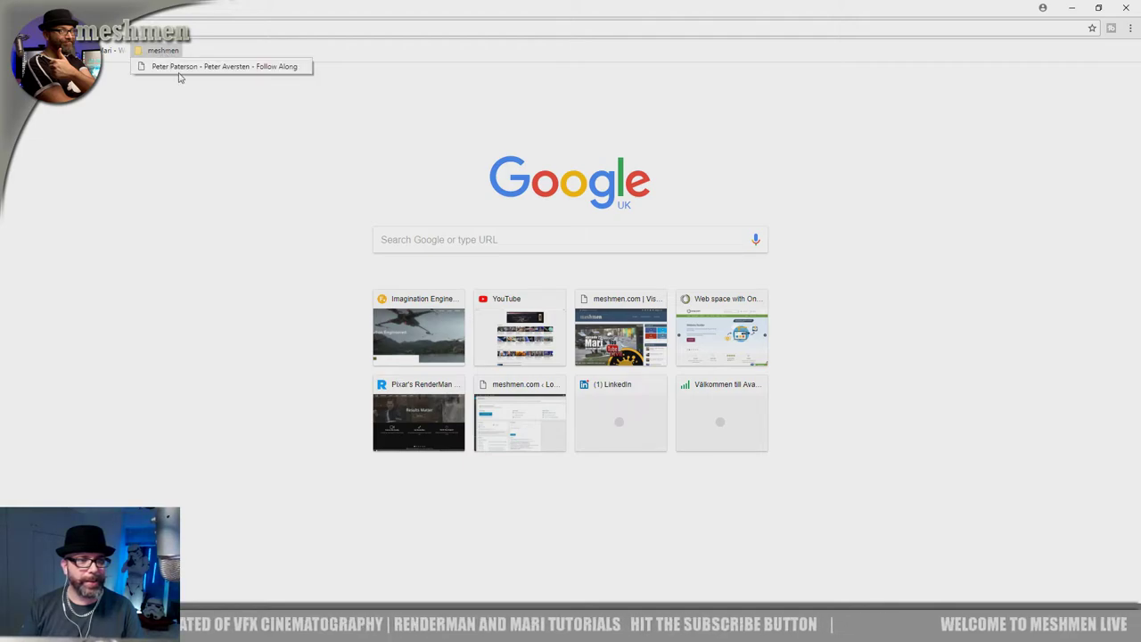
pyautogui.click(178, 69)
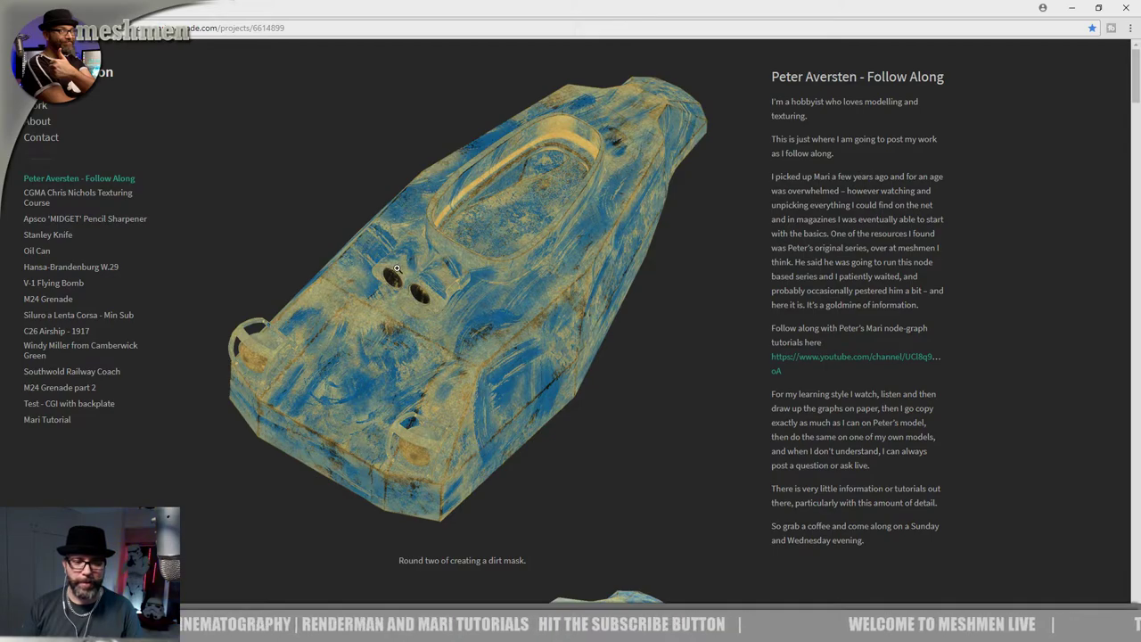
pyautogui.scroll(-7, 397, 269)
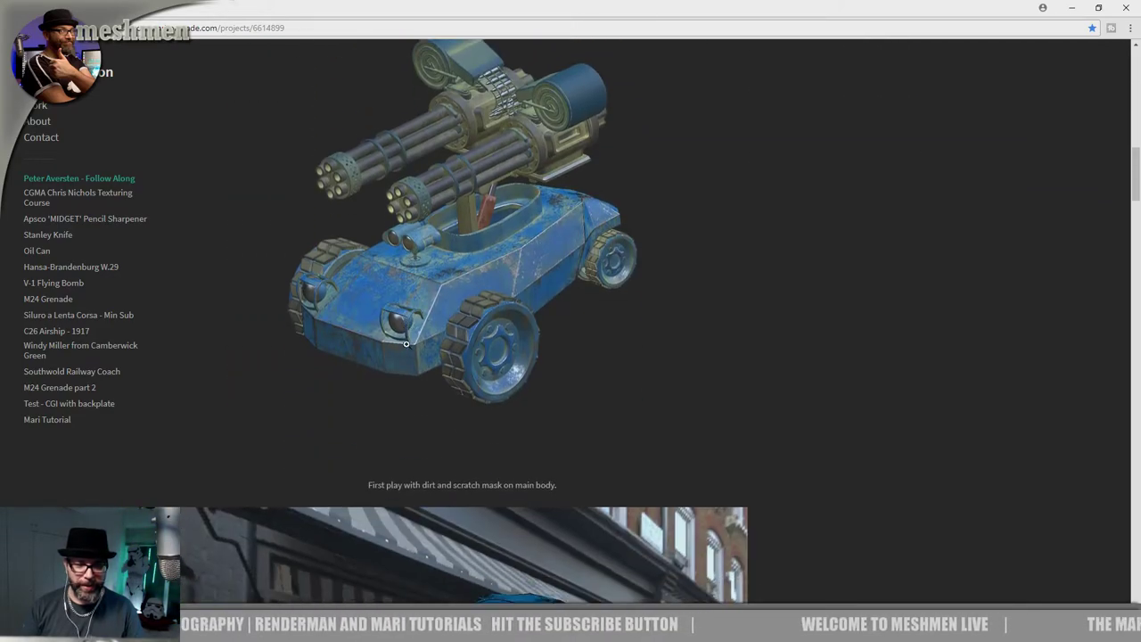
pyautogui.scroll(10, 405, 343)
pyautogui.scroll(-2, 508, 303)
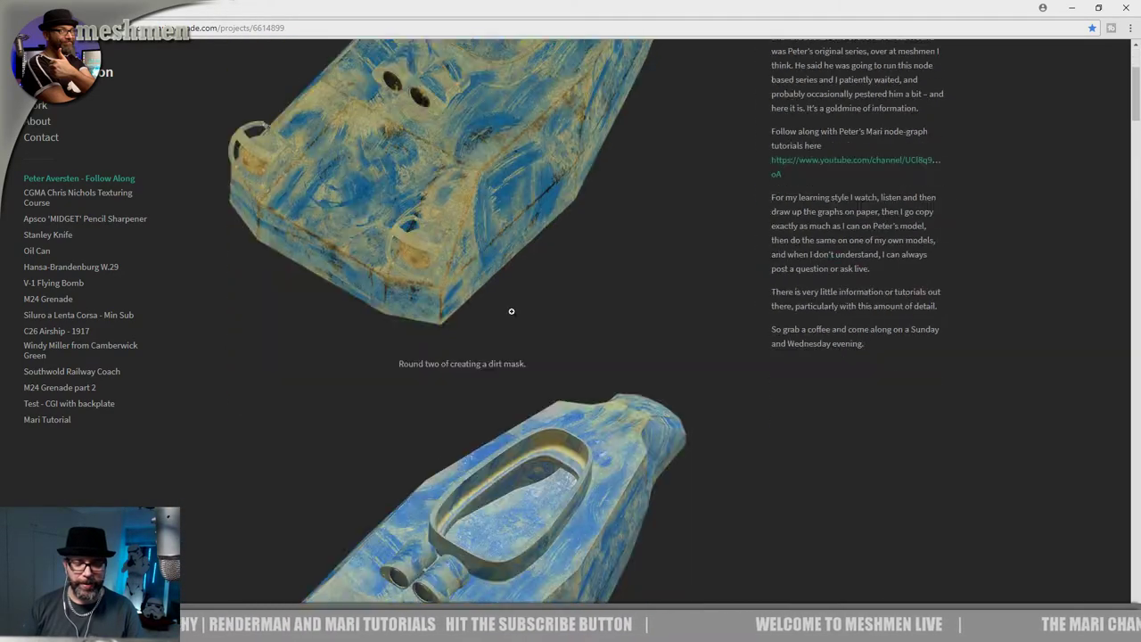
# Look through the project page's node graph overview, material colour tests and grey mask renders.
pyautogui.scroll(-20, 511, 311)
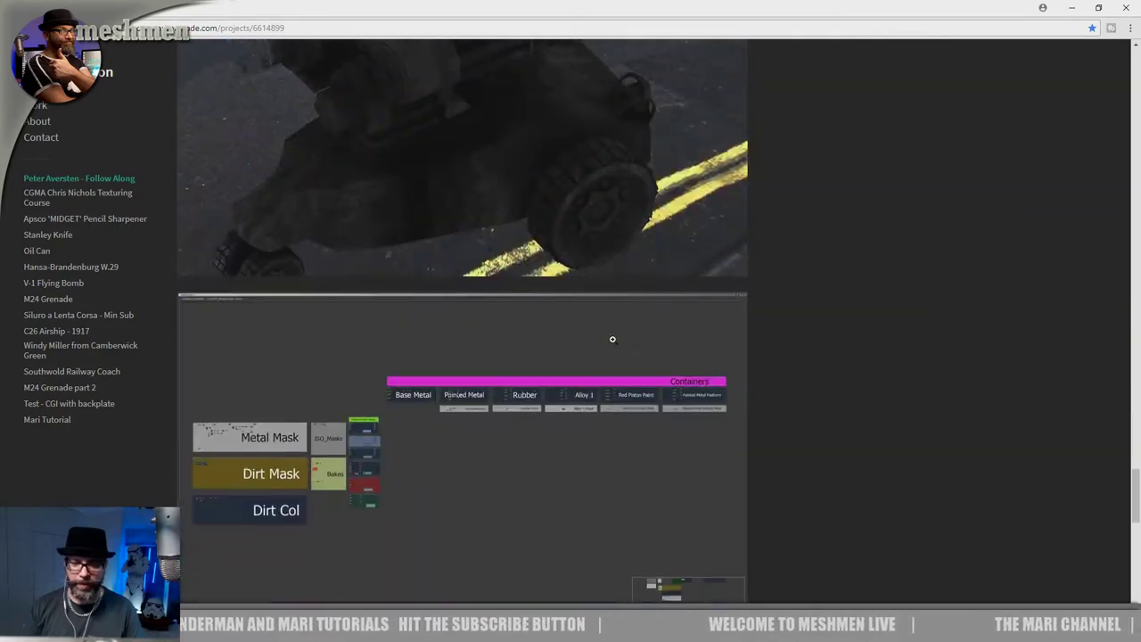
pyautogui.scroll(10, 613, 338)
pyautogui.scroll(-2, 563, 348)
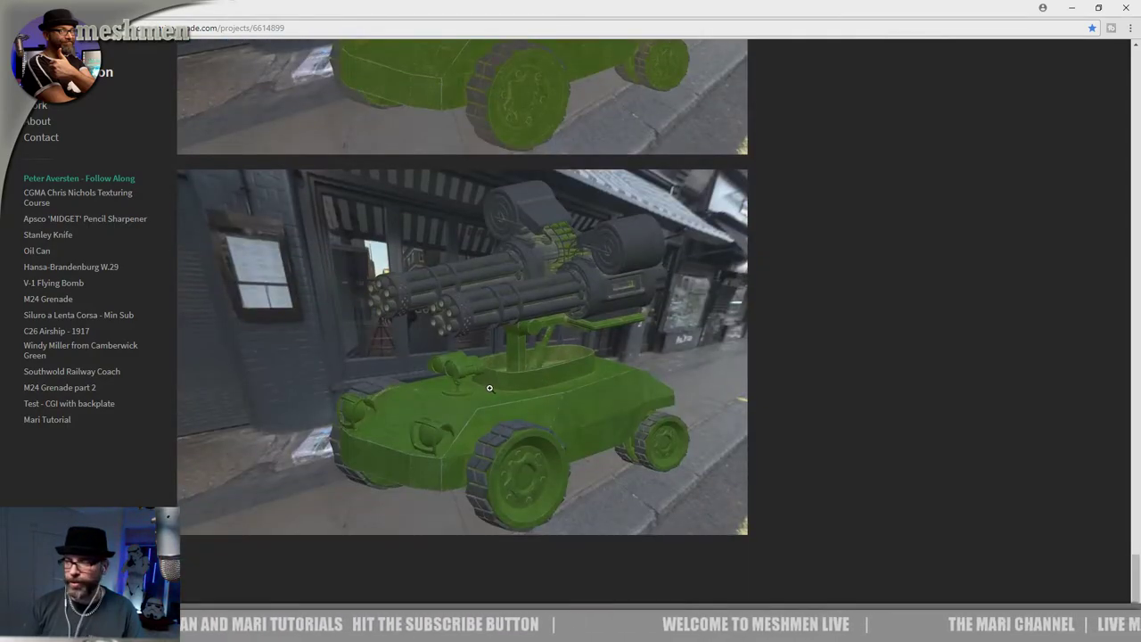
pyautogui.scroll(1, 465, 391)
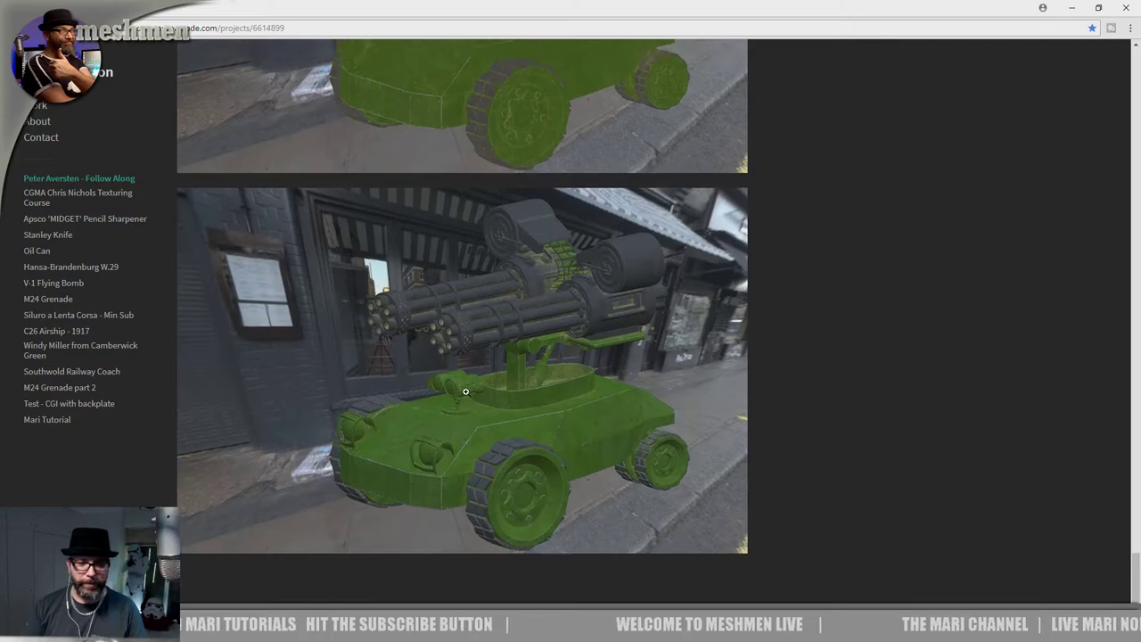
pyautogui.scroll(7, 465, 391)
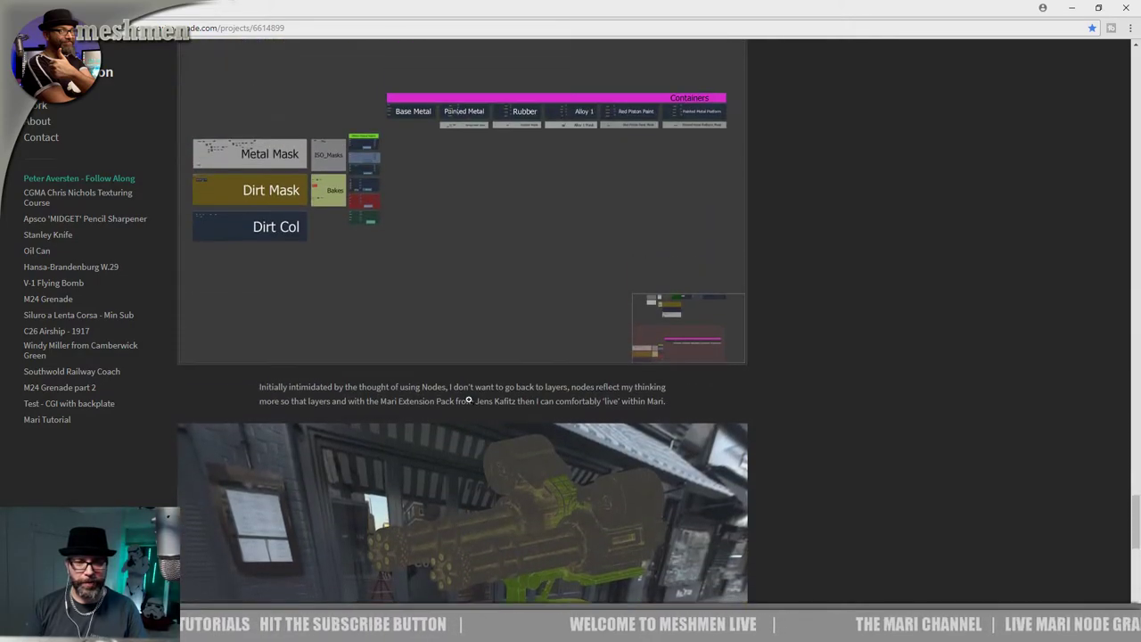
pyautogui.scroll(5, 468, 401)
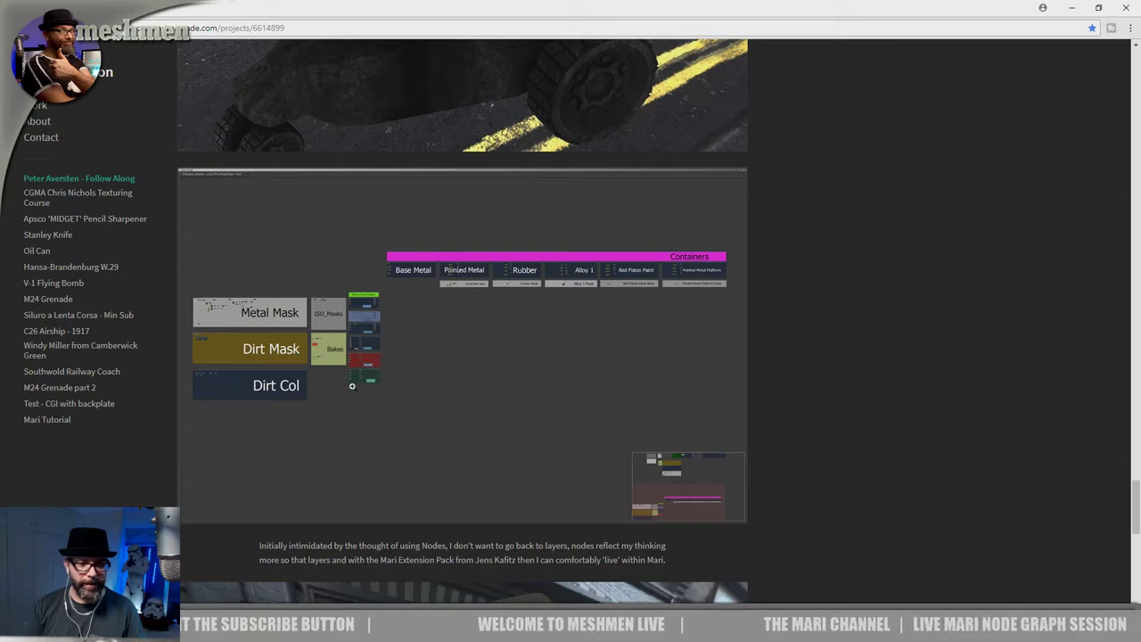
pyautogui.scroll(3, 342, 393)
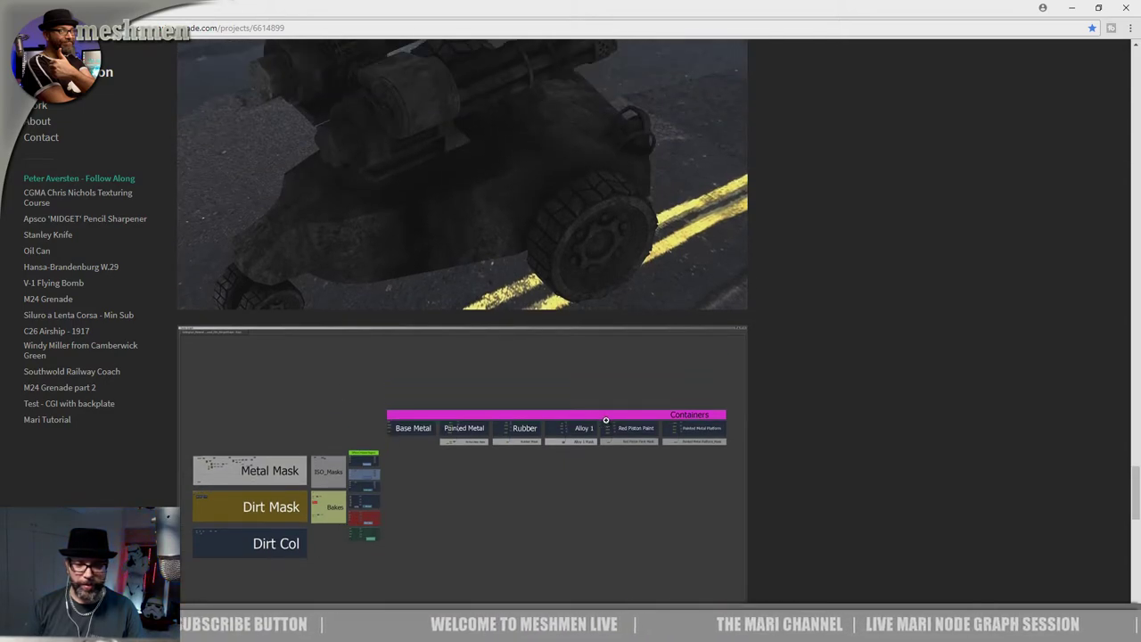
pyautogui.scroll(-1, 636, 430)
pyautogui.scroll(2, 339, 423)
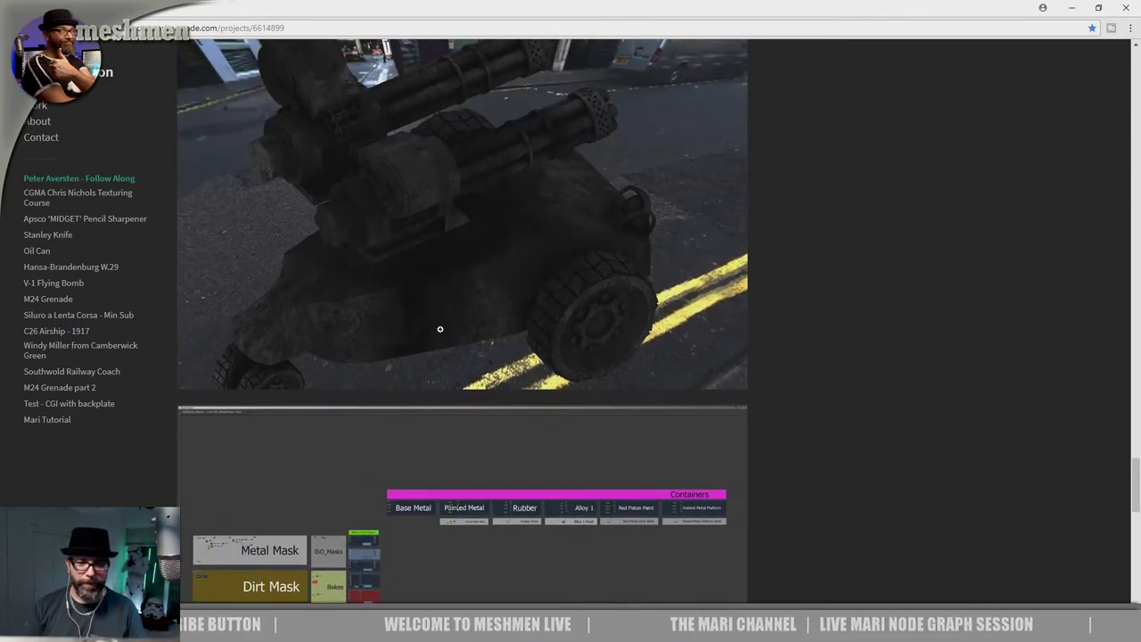
pyautogui.scroll(10, 439, 328)
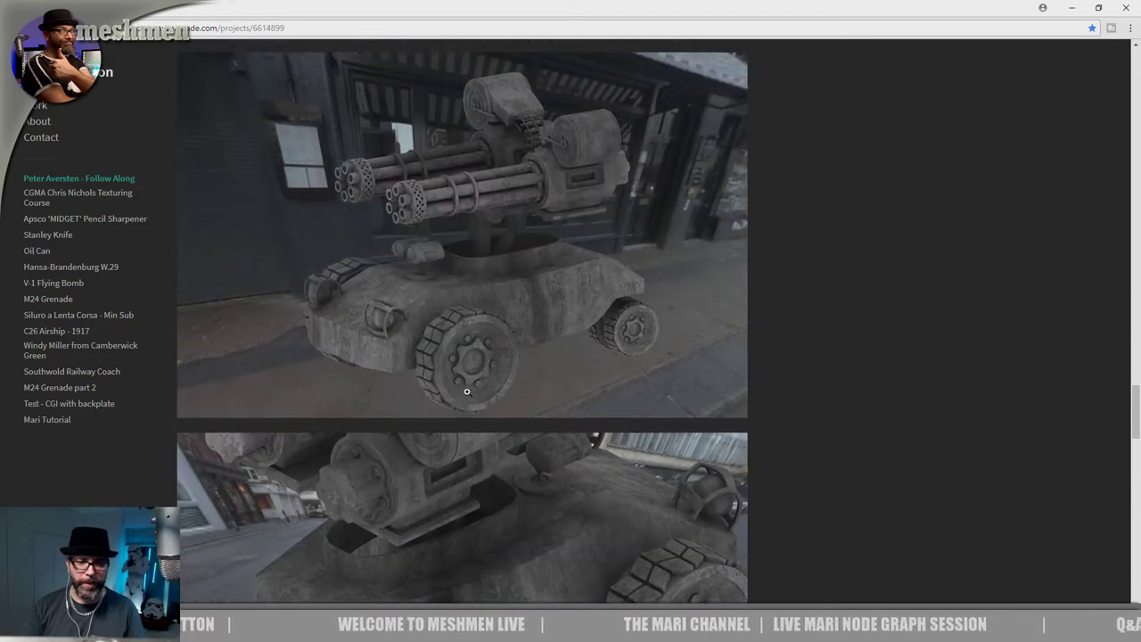
pyautogui.scroll(3, 466, 390)
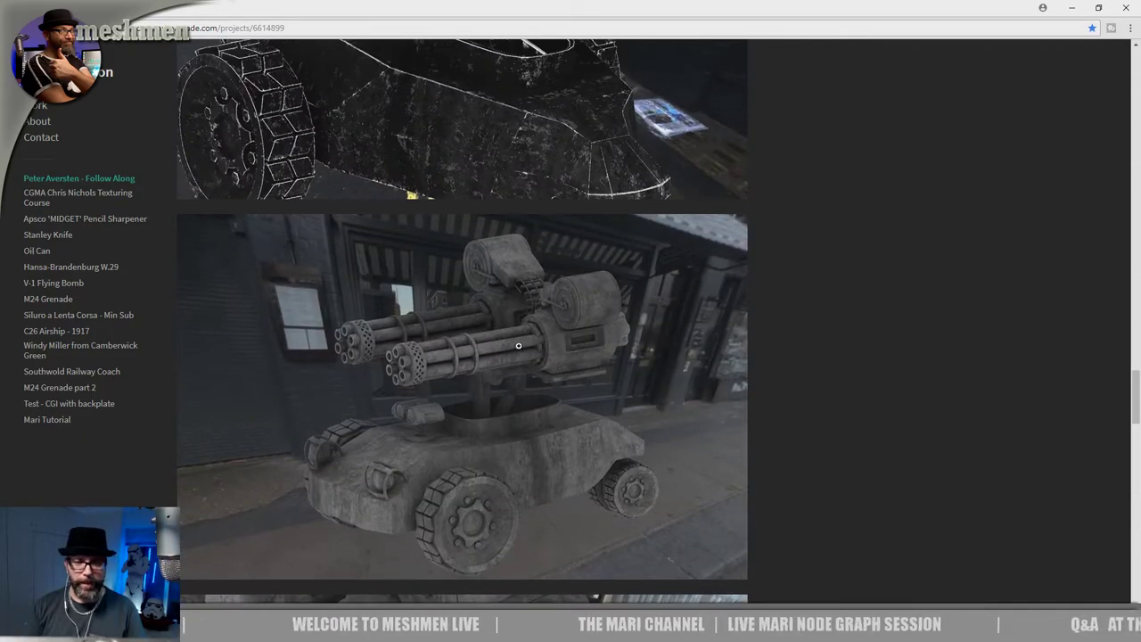
# Review the project page's grey mask renders, black-and-white wear masks, material colour screenshots and the Metal Mask render.
pyautogui.scroll(2, 515, 366)
pyautogui.scroll(-5, 509, 424)
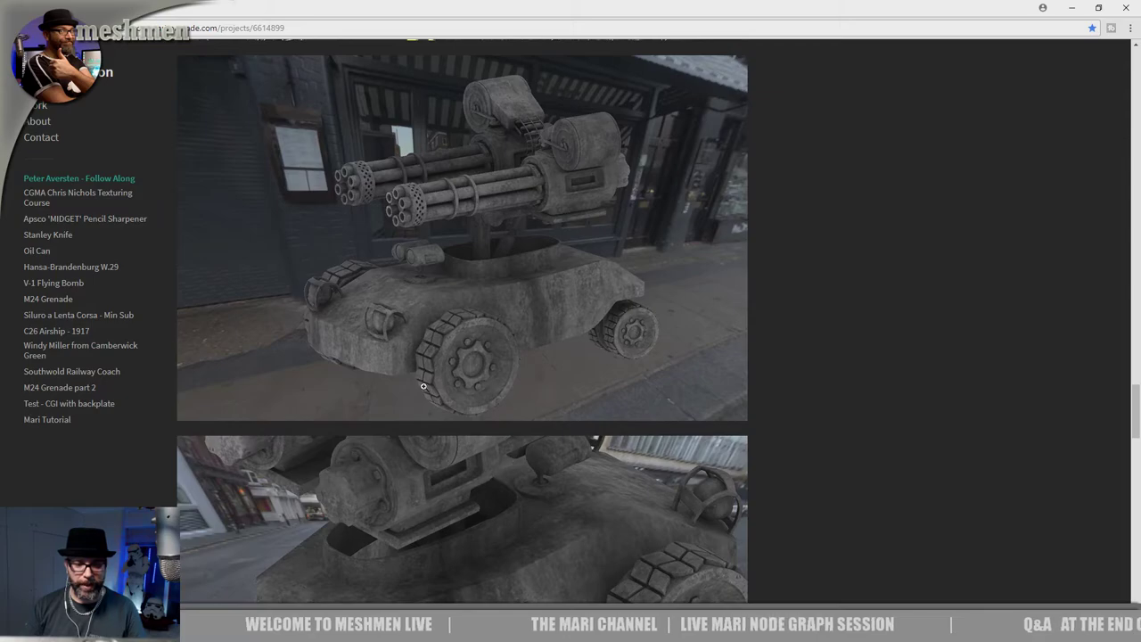
pyautogui.scroll(3, 514, 391)
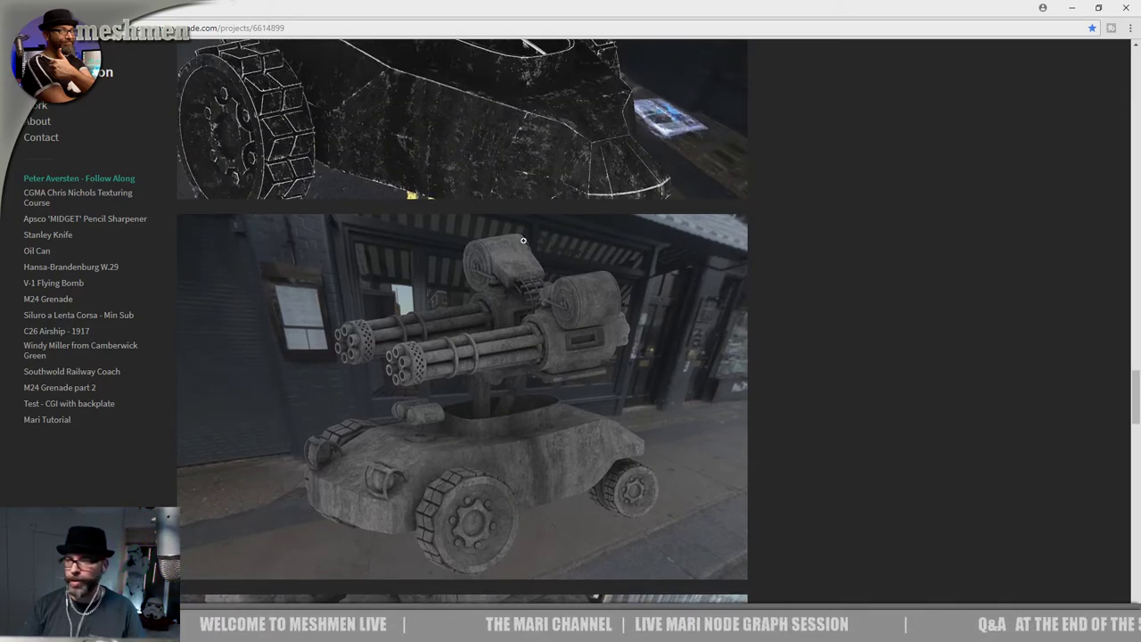
pyautogui.scroll(5, 499, 276)
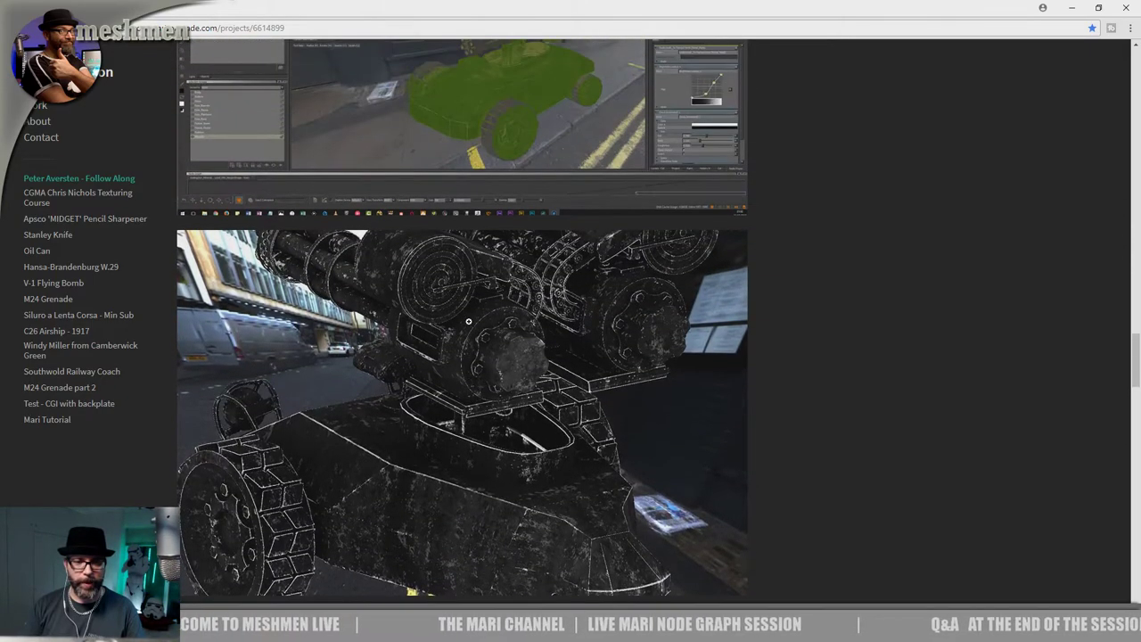
pyautogui.scroll(3, 468, 321)
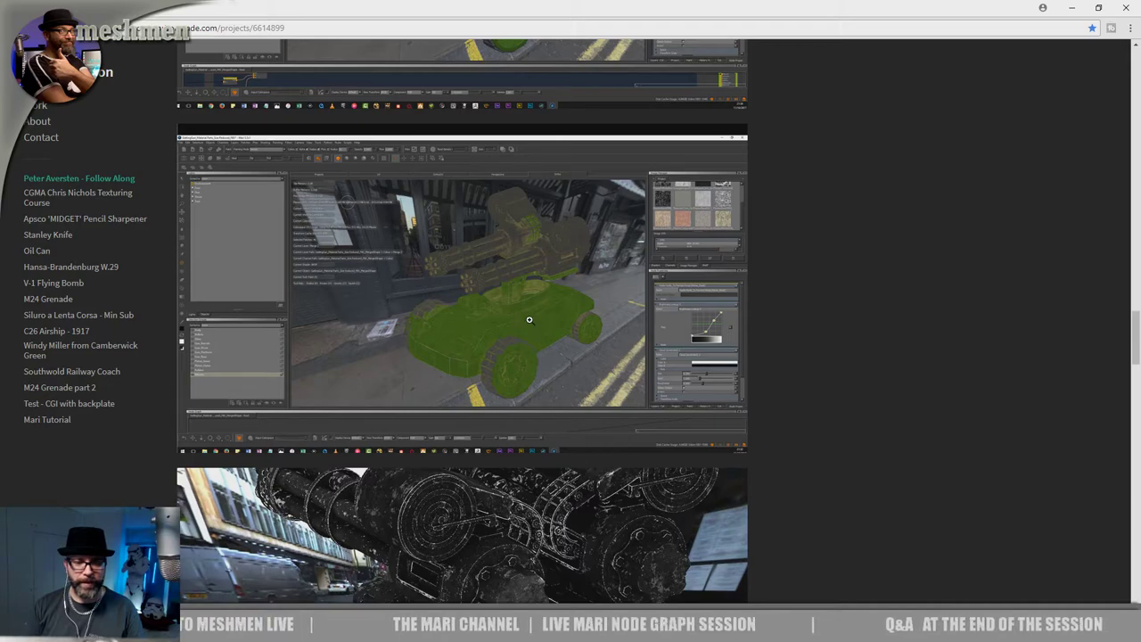
pyautogui.scroll(3, 529, 319)
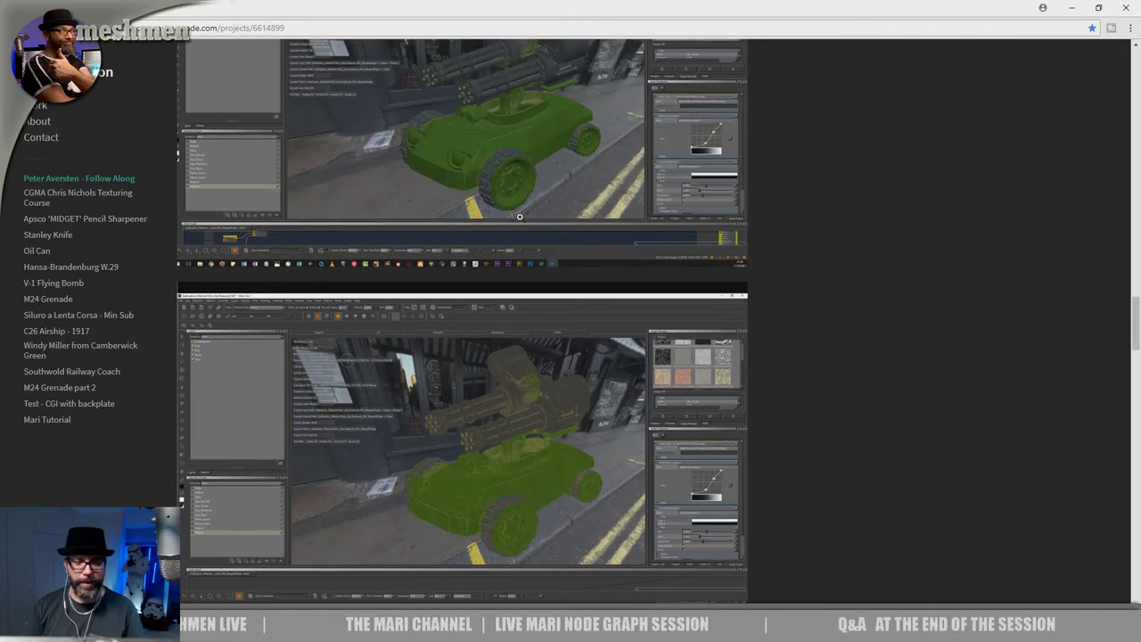
pyautogui.scroll(6, 520, 216)
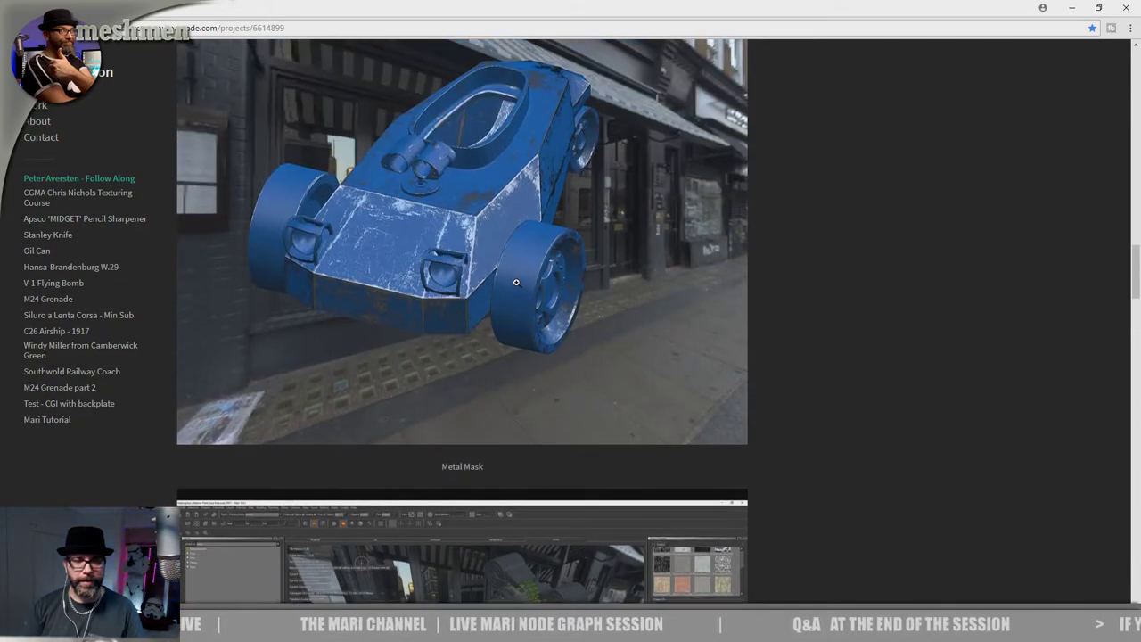
pyautogui.scroll(3, 515, 282)
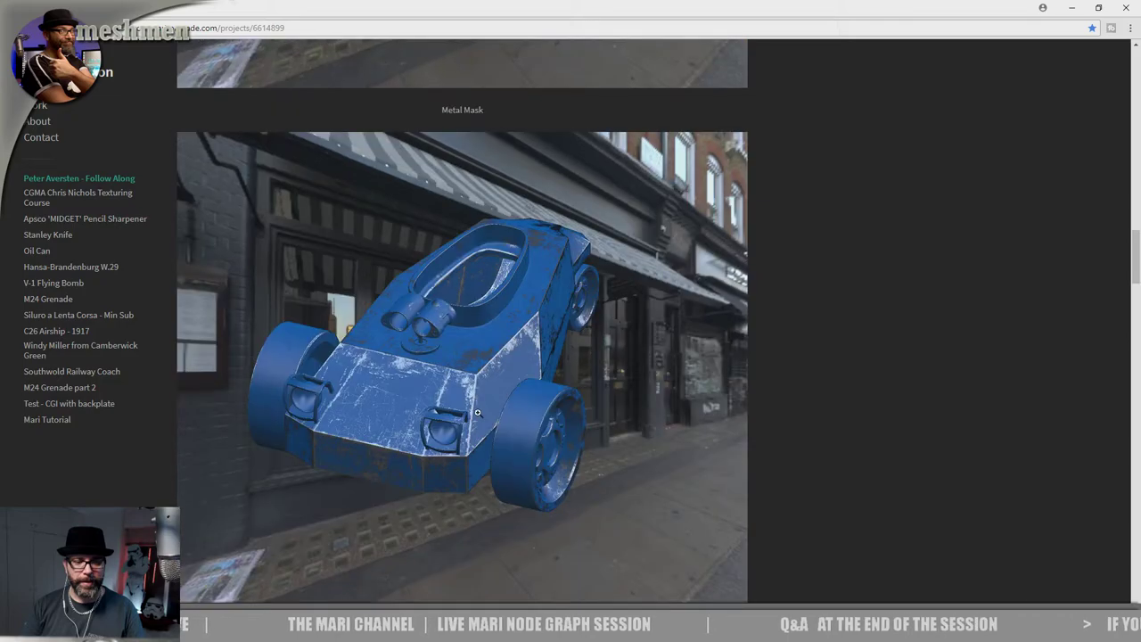
pyautogui.click(452, 374)
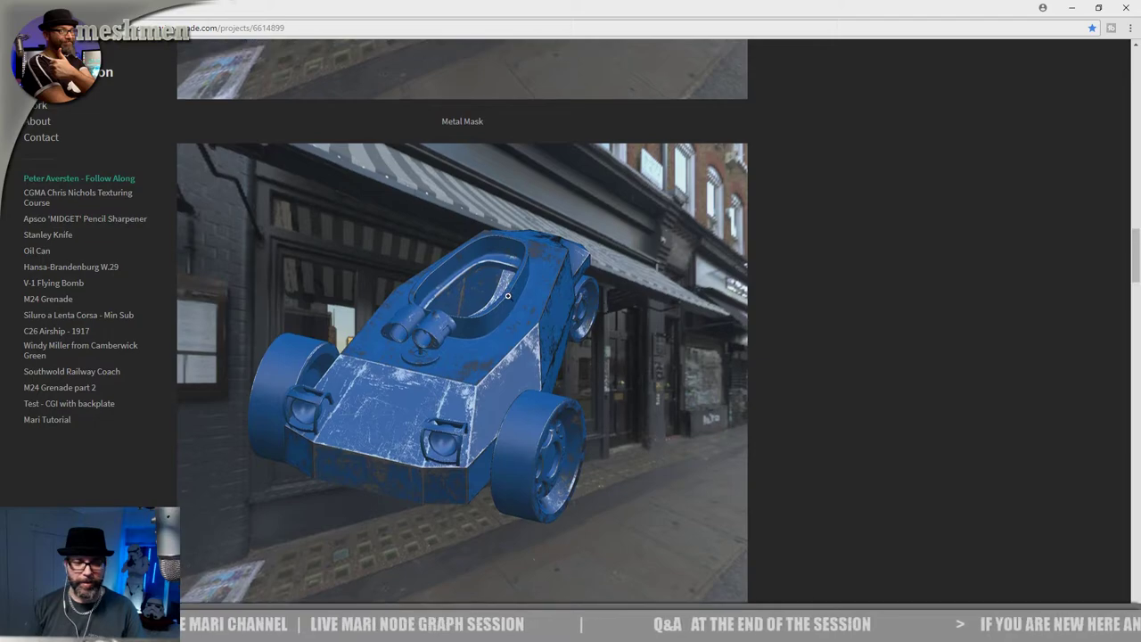
# Examine the page's first dirt and scratch mask renders and the round-two dirt mask render on the main body.
pyautogui.scroll(-5, 603, 295)
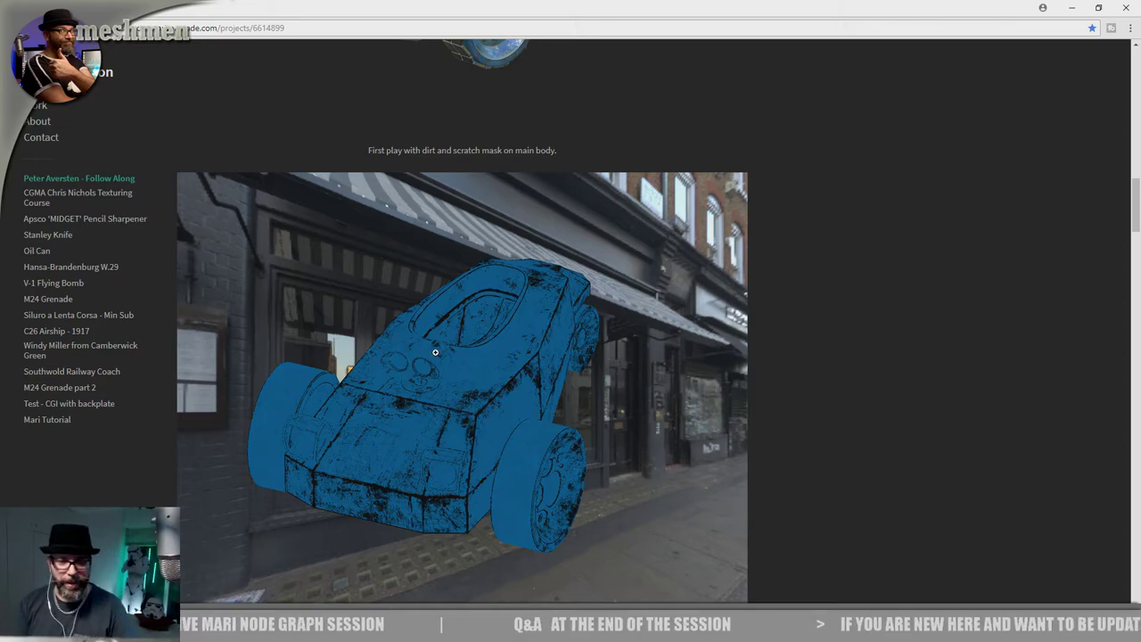
pyautogui.scroll(4, 435, 352)
pyautogui.scroll(2, 455, 292)
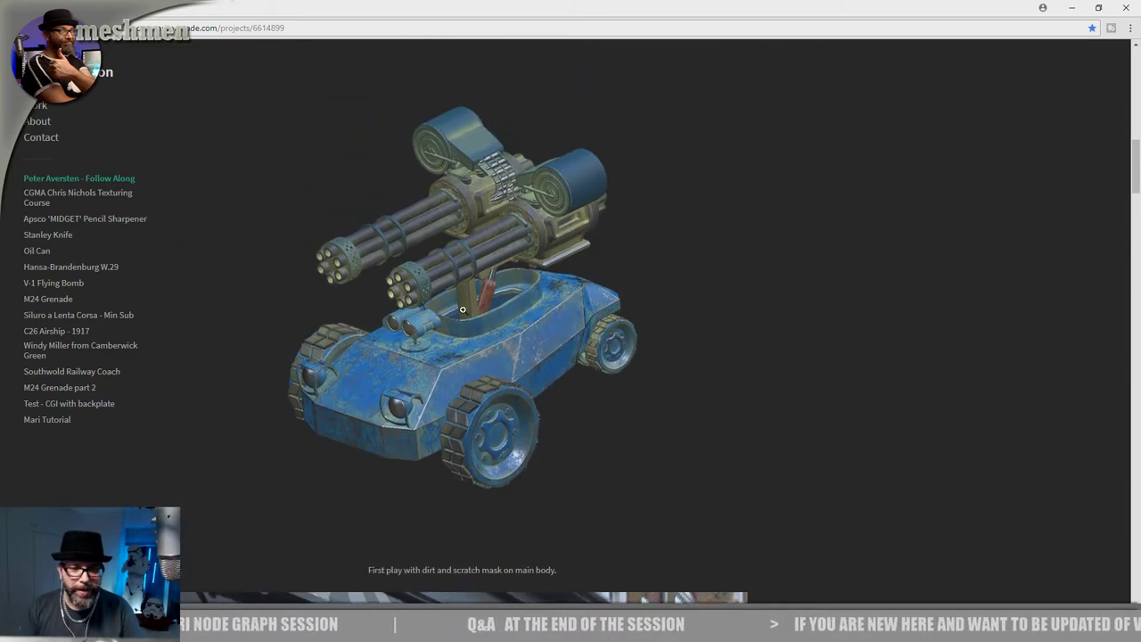
pyautogui.scroll(3, 457, 417)
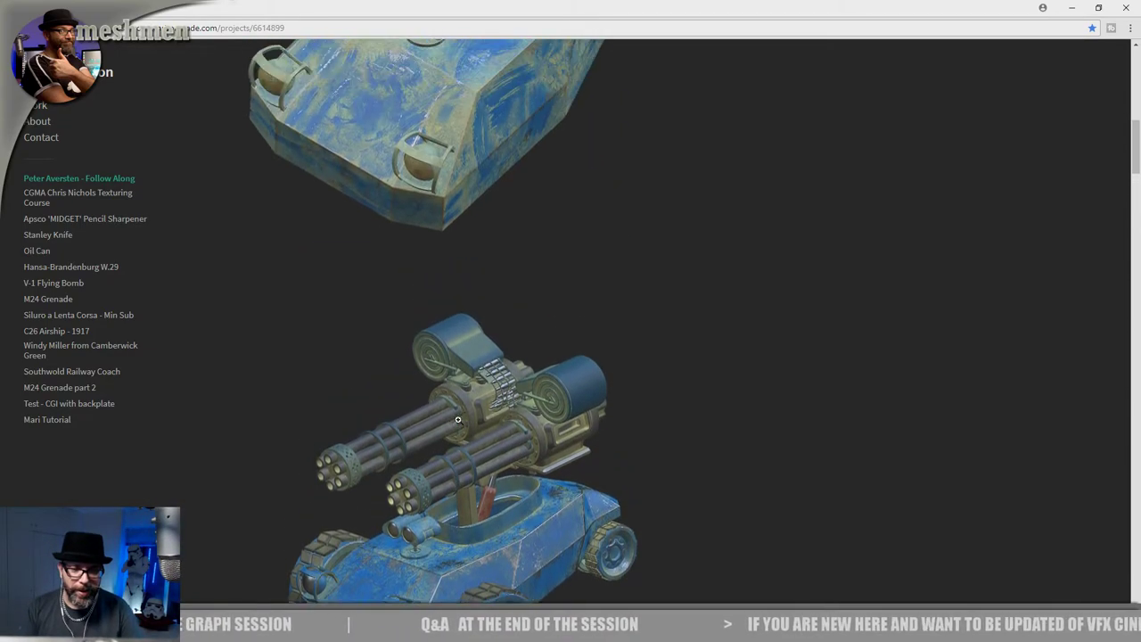
pyautogui.scroll(5, 522, 288)
pyautogui.scroll(-3, 514, 434)
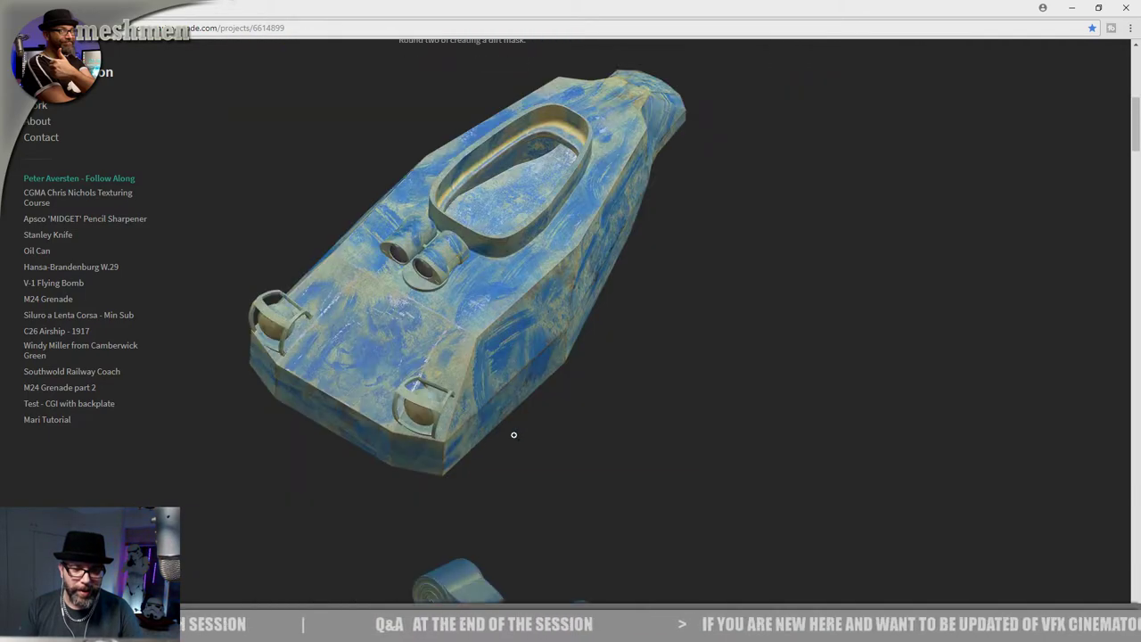
pyautogui.click(489, 323)
pyautogui.click(676, 345)
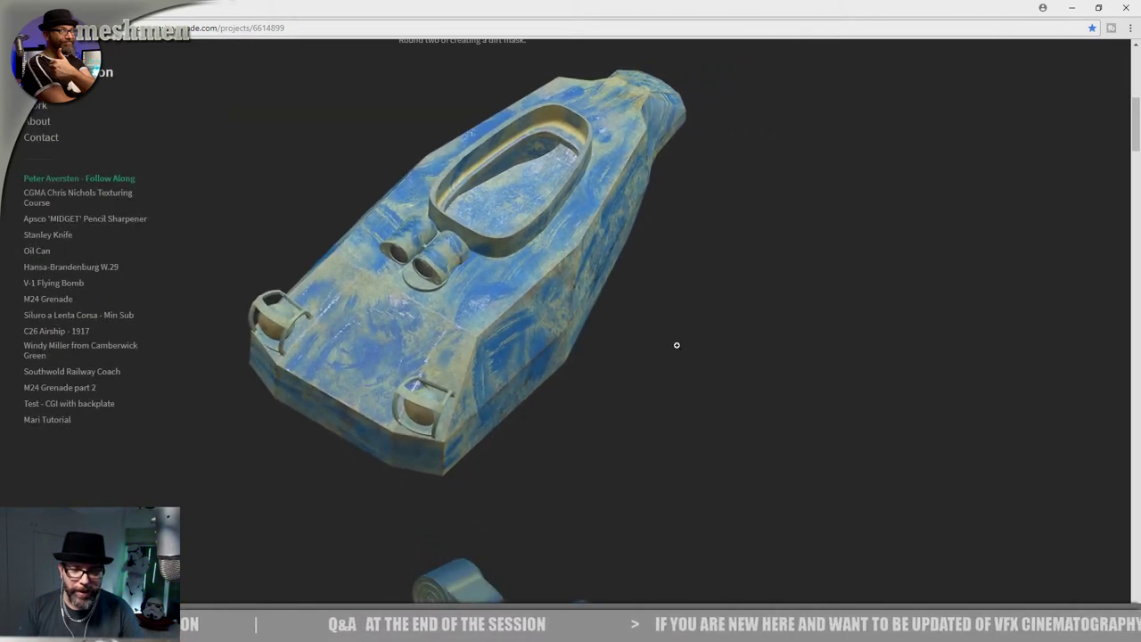
pyautogui.scroll(6, 548, 217)
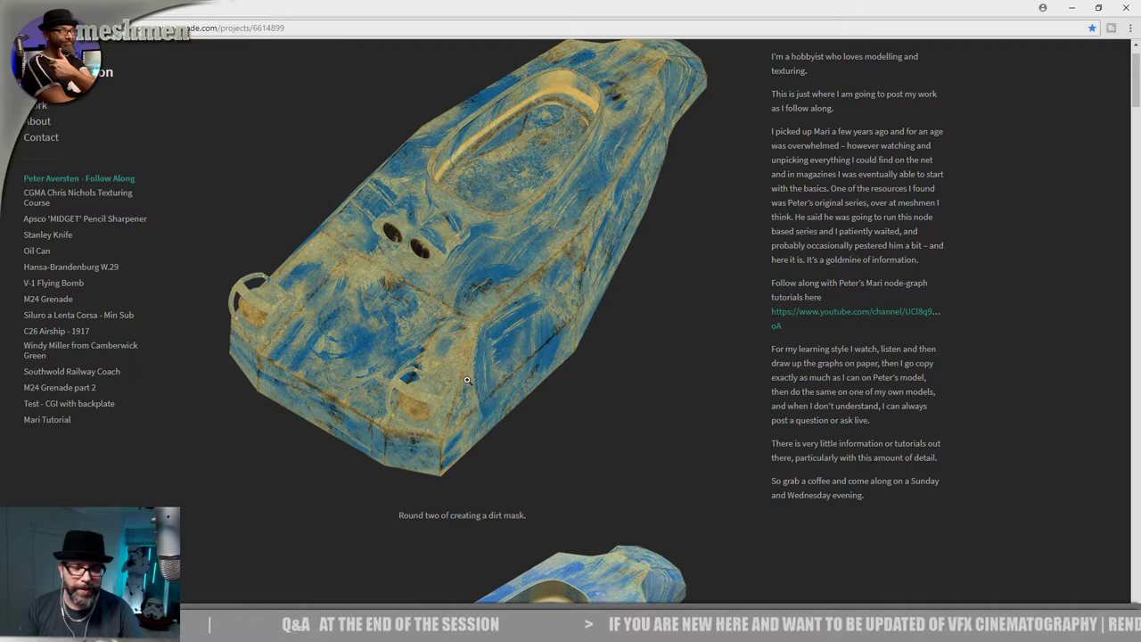
pyautogui.scroll(1, 455, 378)
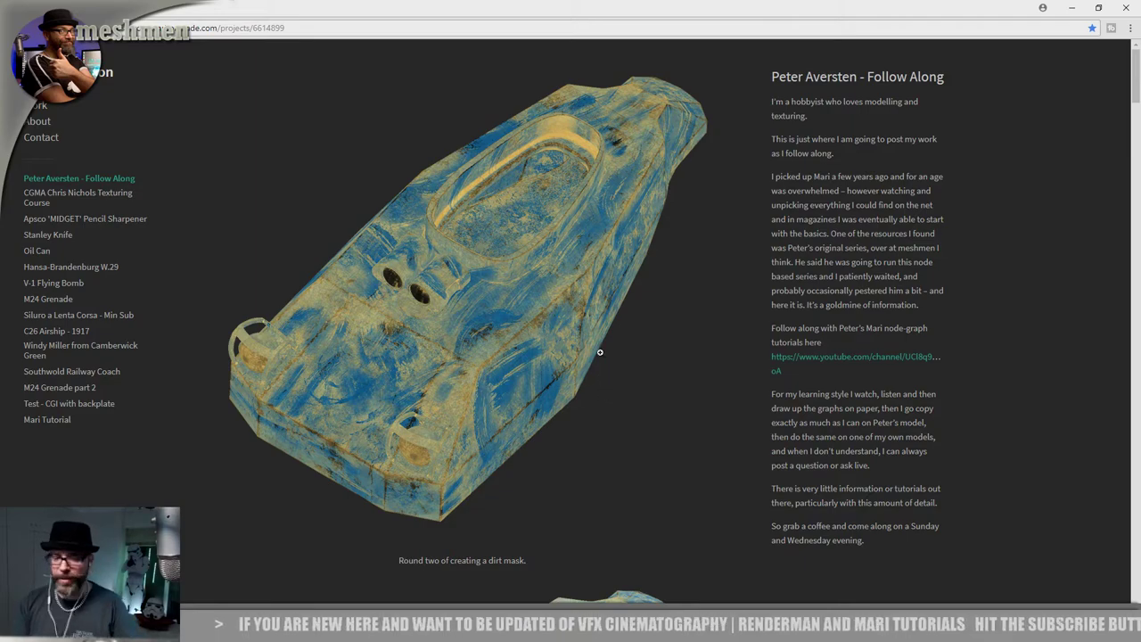
pyautogui.scroll(-10, 662, 305)
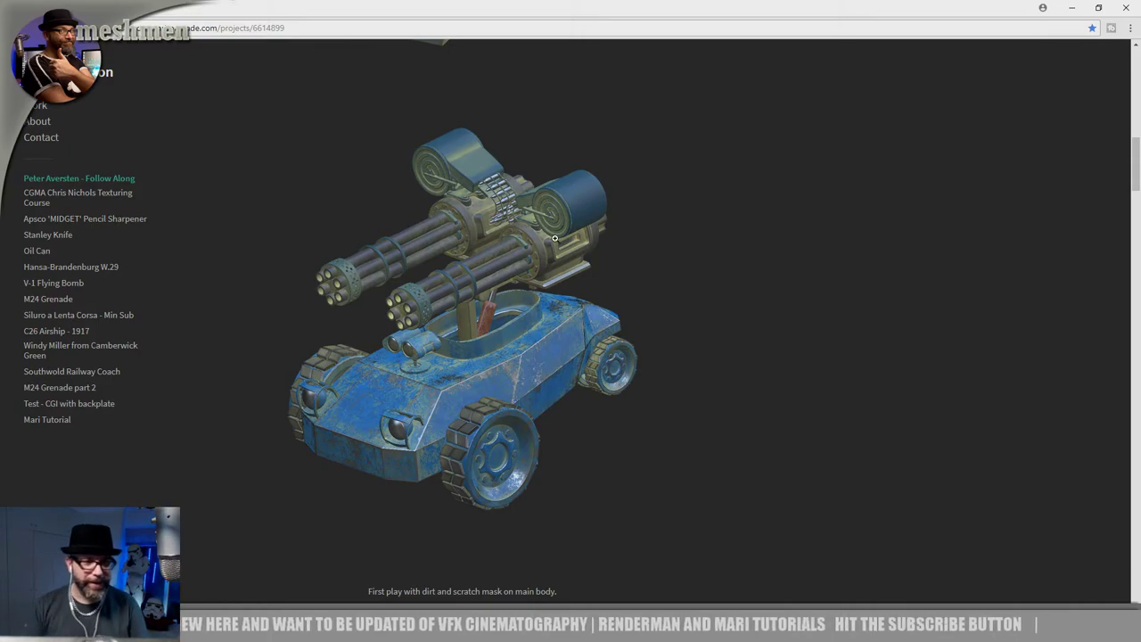
pyautogui.scroll(10, 554, 238)
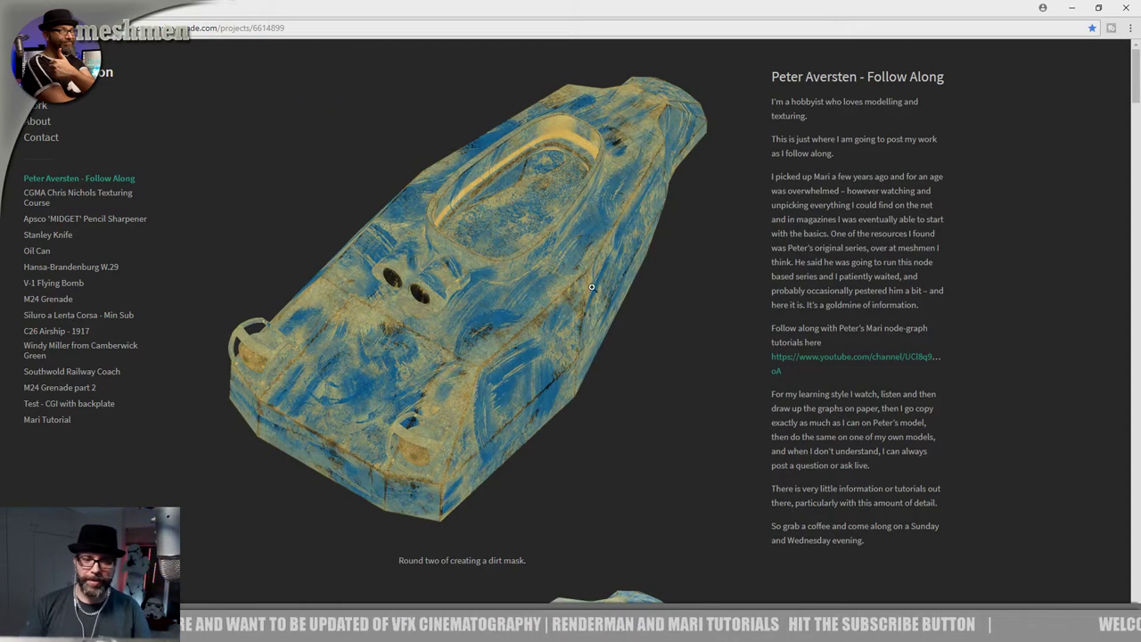
# Close the web browser to return to Mari and inspect the dirt on the front tyre's blocks and surrounding bodywork.
pyautogui.click(1127, 9)
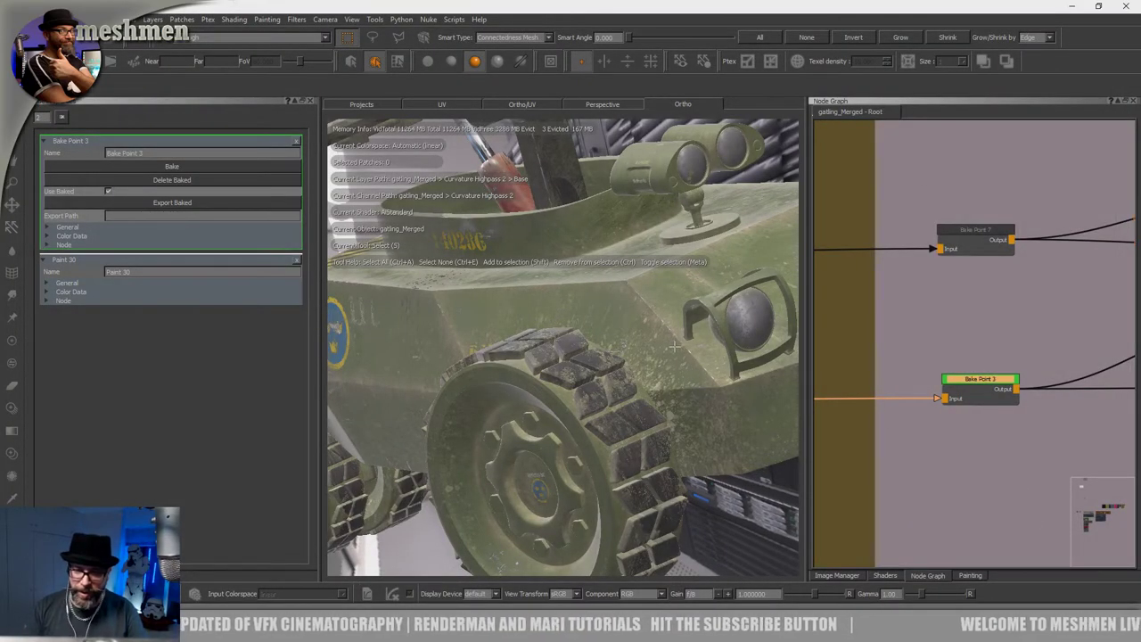
pyautogui.keyDown('alt'); pyautogui.moveTo(675, 348); pyautogui.dragTo(570, 423); pyautogui.keyUp('alt')
pyautogui.scroll(5, 580, 419)
pyautogui.keyDown('alt'); pyautogui.moveTo(641, 405); pyautogui.dragTo(713, 392); pyautogui.keyUp('alt')
pyautogui.scroll(5, 719, 389)
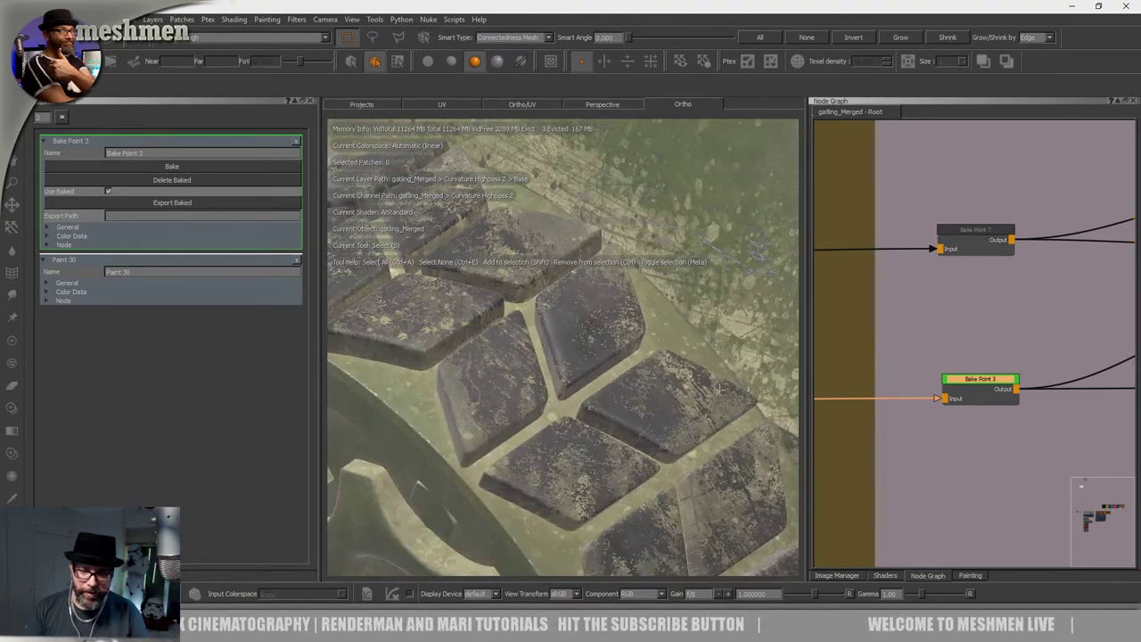
pyautogui.keyDown('alt'); pyautogui.moveTo(719, 389); pyautogui.dragTo(535, 414, button='right'); pyautogui.keyUp('alt')
pyautogui.keyDown('alt'); pyautogui.moveTo(534, 414); pyautogui.dragTo(597, 368); pyautogui.keyUp('alt')
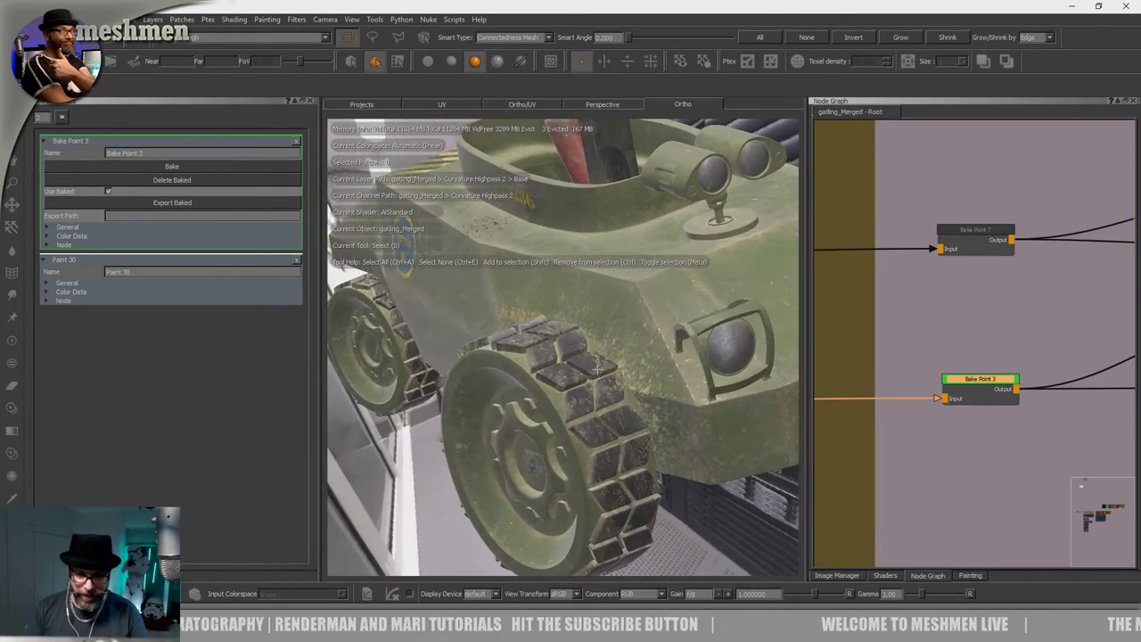
pyautogui.rightClick(646, 24)
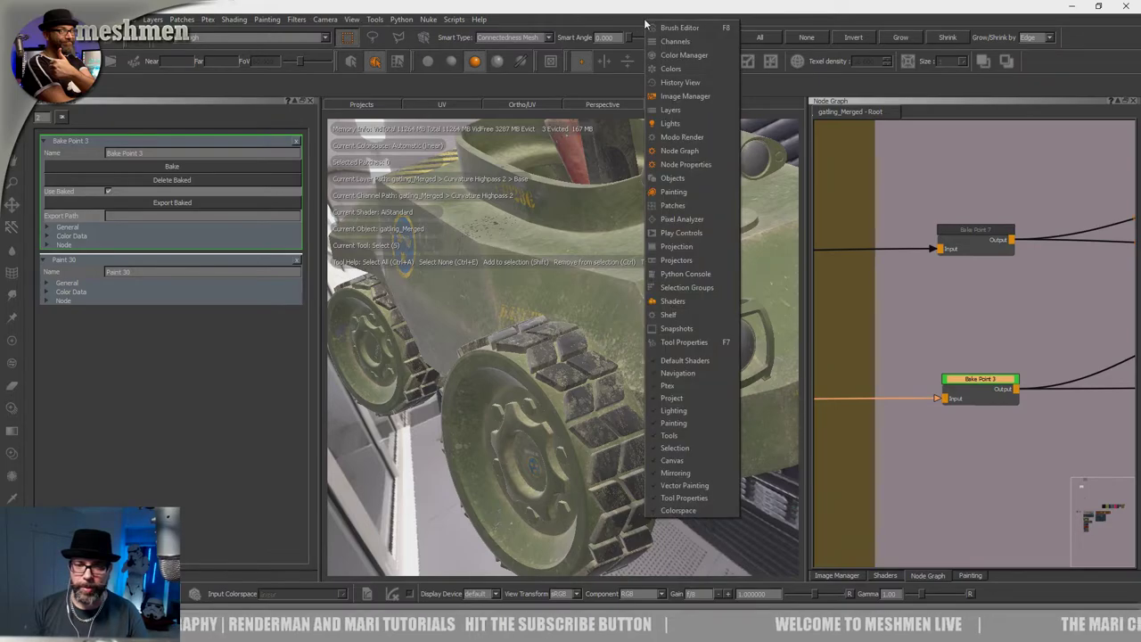
pyautogui.click(624, 296)
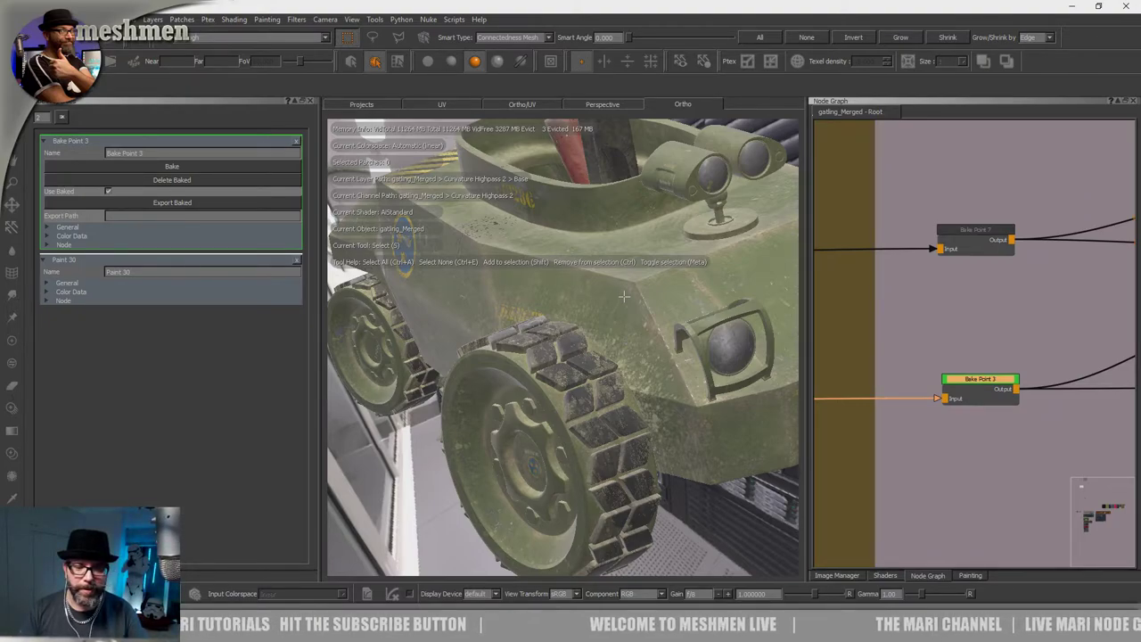
pyautogui.click(624, 297)
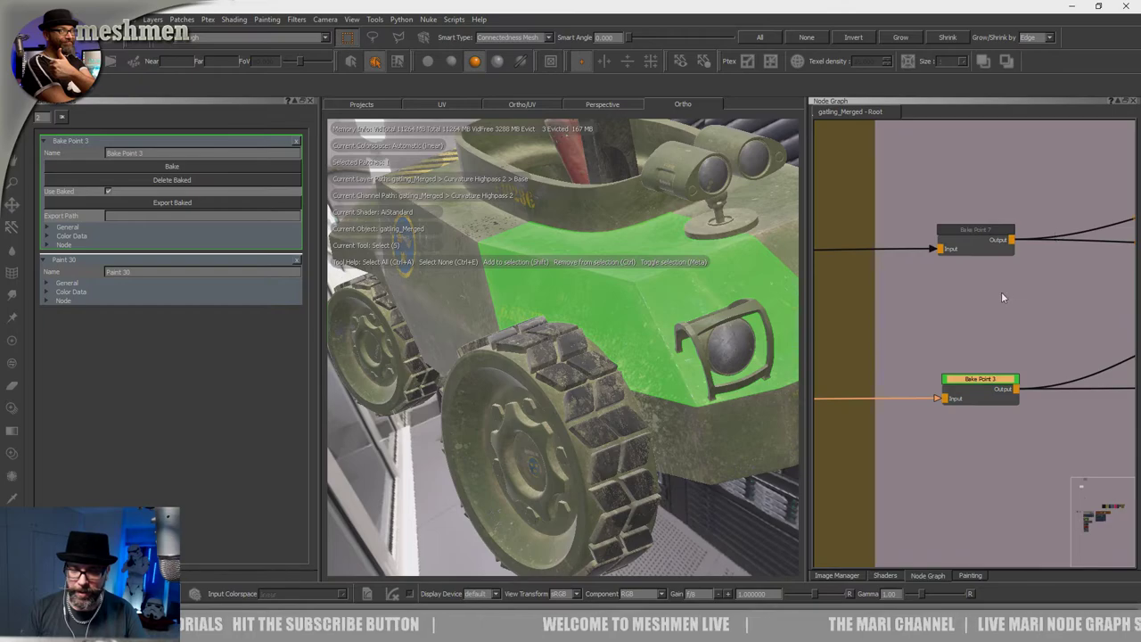
# Deselect the body patch and assign the BMP channel to the AiStandard shader's Bump Map input.
pyautogui.click(886, 575)
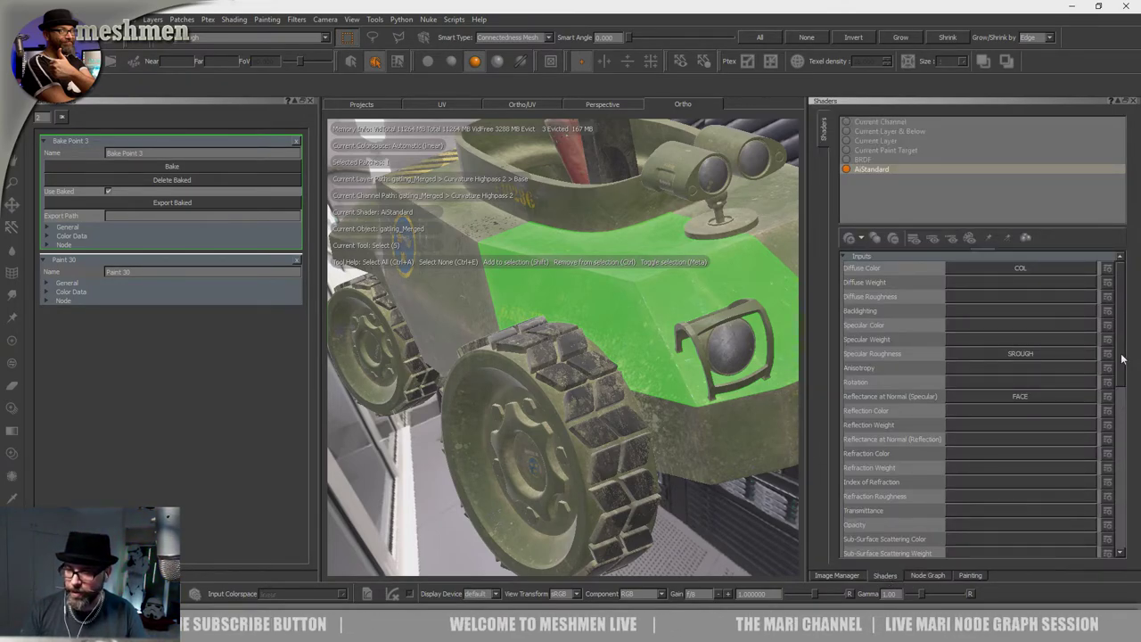
pyautogui.scroll(-3, 1121, 370)
pyautogui.keyDown('alt'); pyautogui.moveTo(749, 517); pyautogui.dragTo(596, 429, button='middle'); pyautogui.keyUp('alt')
pyautogui.moveTo(622, 480); pyautogui.dragTo(691, 445)
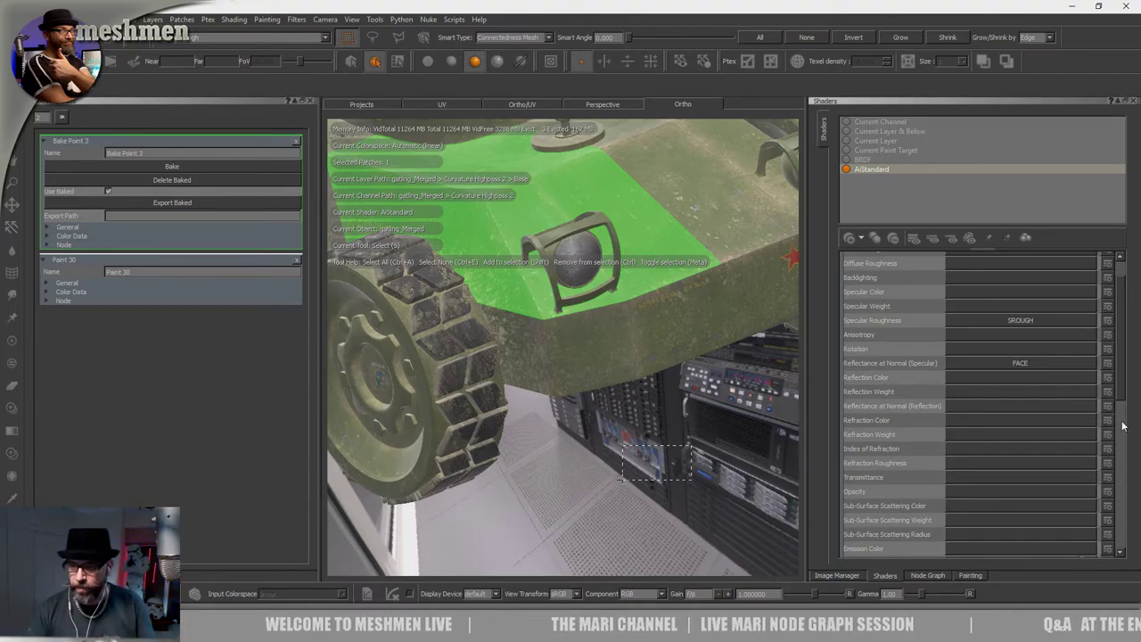
pyautogui.moveTo(1122, 424); pyautogui.dragTo(1128, 461)
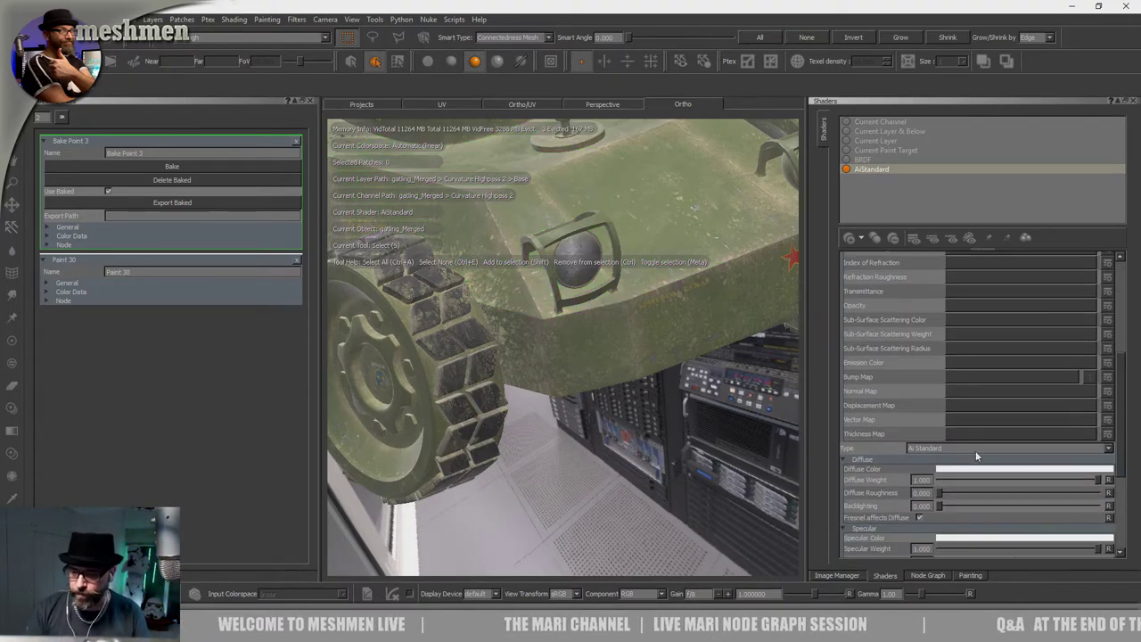
pyautogui.click(971, 379)
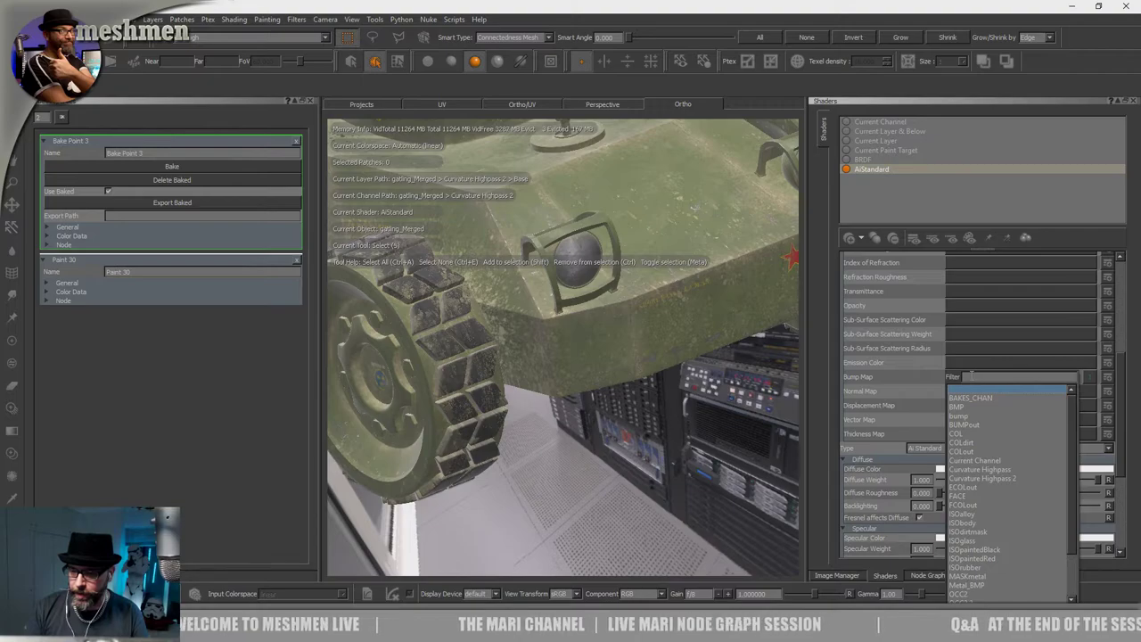
pyautogui.click(961, 406)
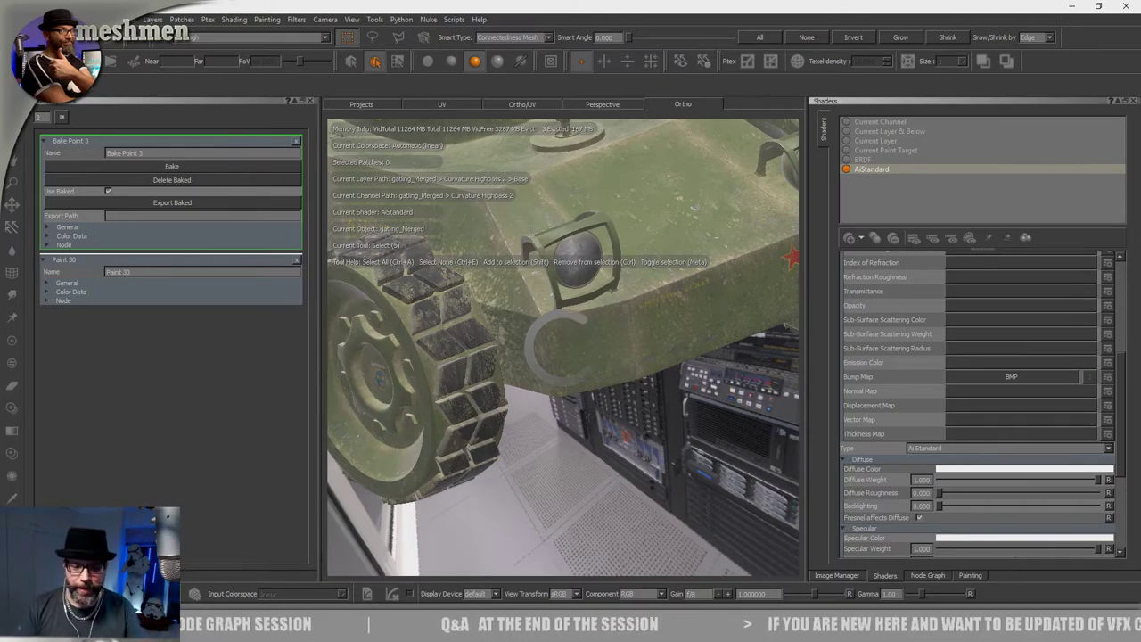
# Try BAKES_CHAN as the AiStandard shader's Bump Map input, and clear the input.
pyautogui.press('c')
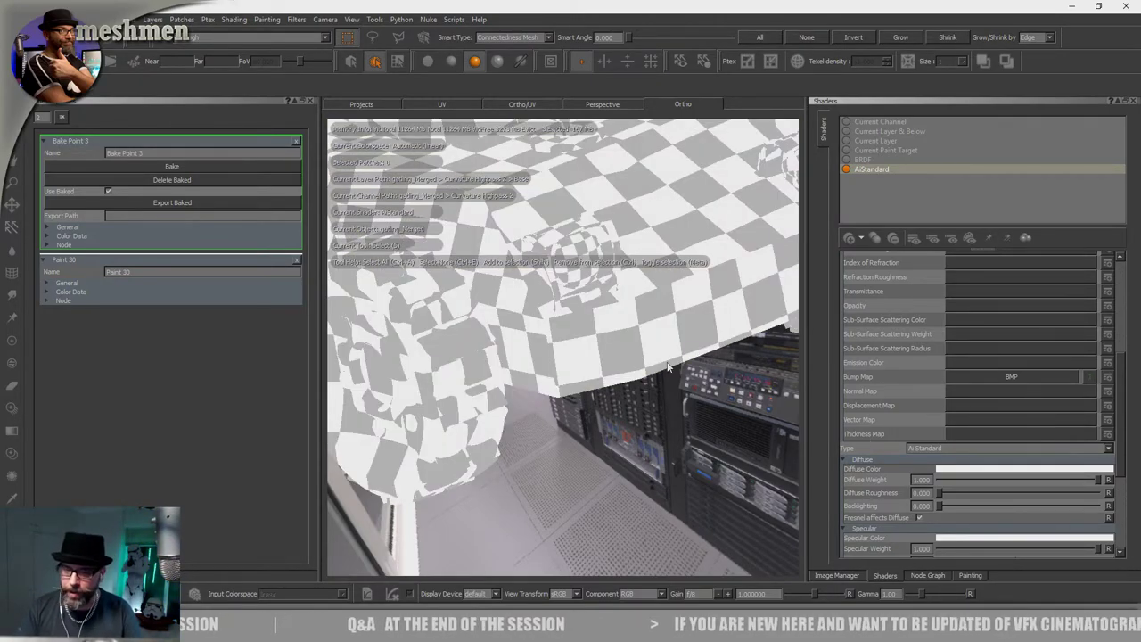
pyautogui.click(1016, 378)
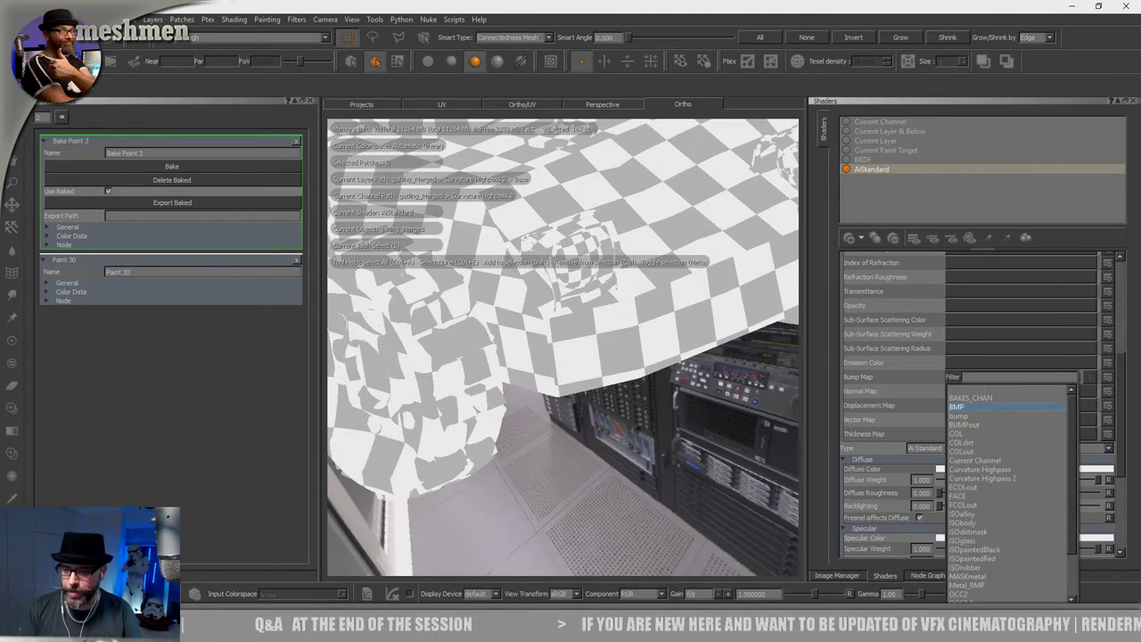
pyautogui.click(970, 394)
pyautogui.click(1009, 378)
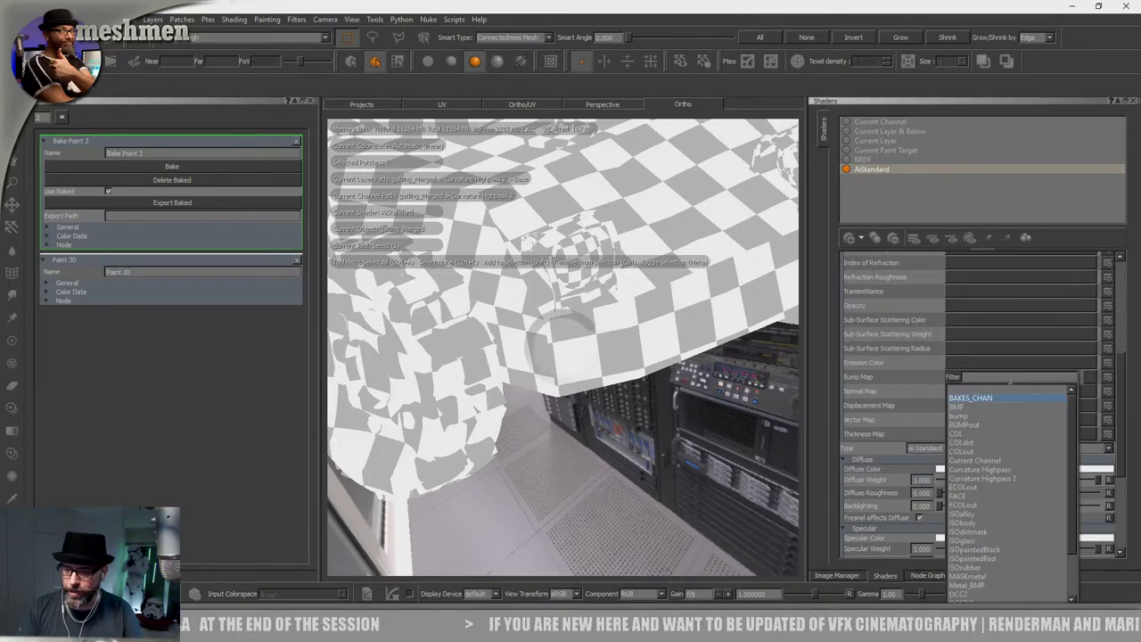
pyautogui.click(970, 397)
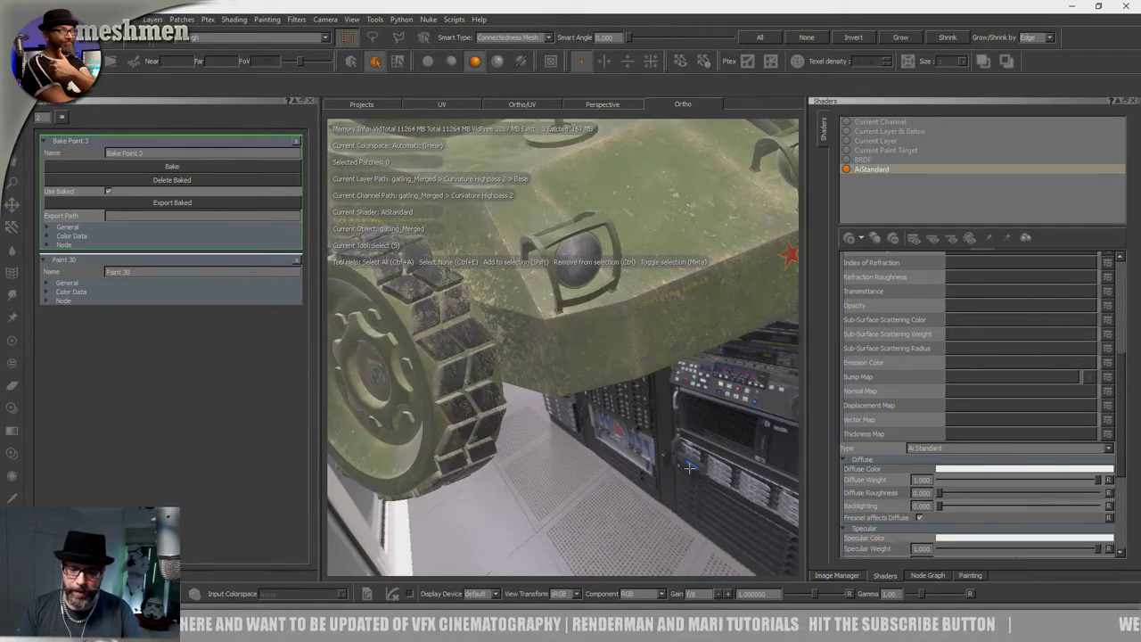
# Display the BMP channel node's output in the viewport and inspect the bump detail on the vehicle's body and tyres.
pyautogui.keyDown('alt'); pyautogui.moveTo(680, 461); pyautogui.dragTo(686, 432); pyautogui.keyUp('alt')
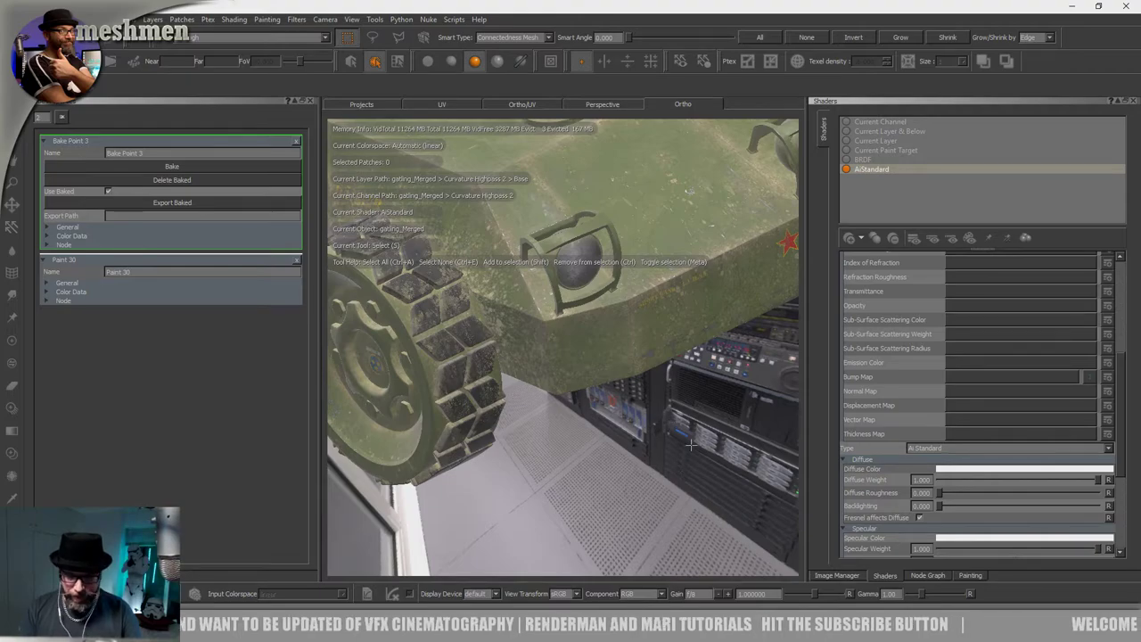
pyautogui.click(928, 574)
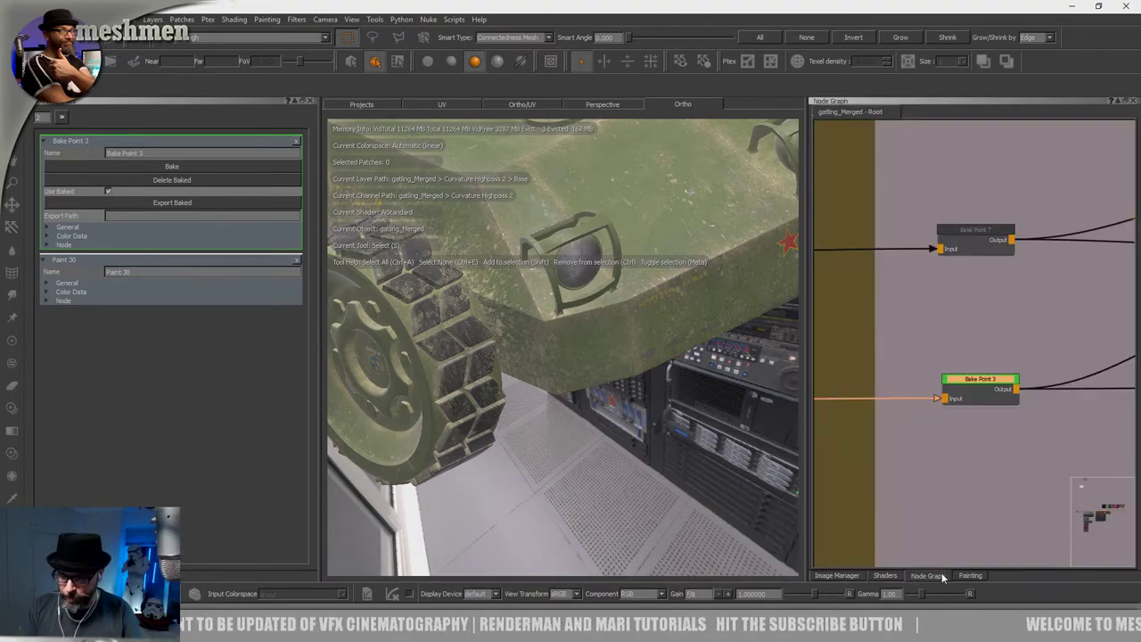
pyautogui.scroll(-5, 955, 441)
pyautogui.moveTo(1051, 428); pyautogui.dragTo(947, 426, button='middle')
pyautogui.scroll(5, 986, 406)
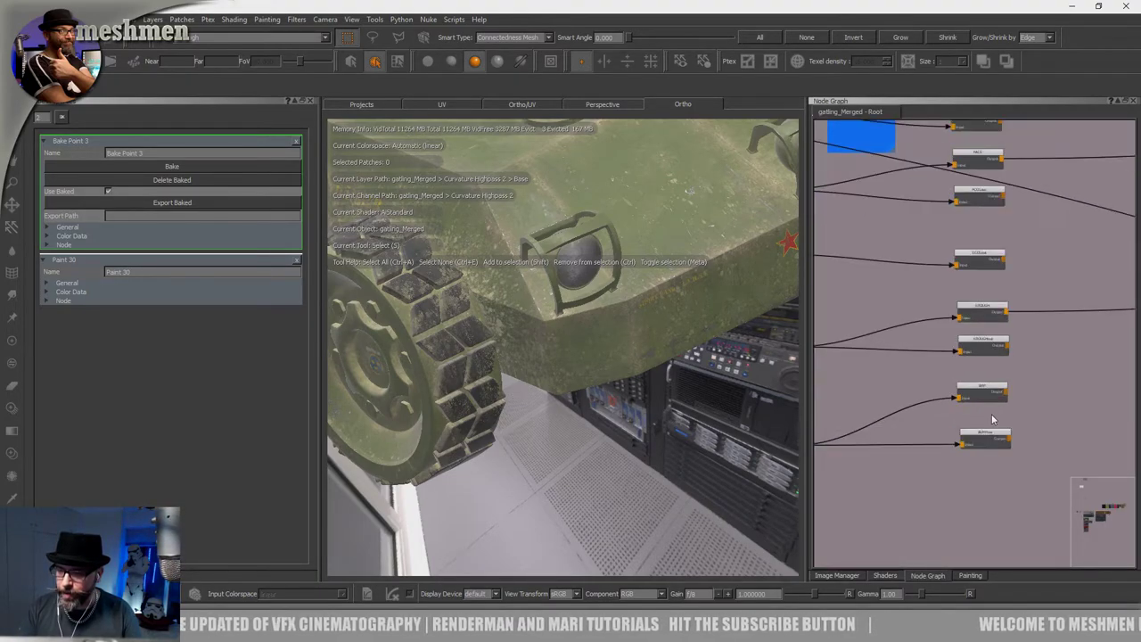
pyautogui.moveTo(988, 381); pyautogui.dragTo(995, 382)
pyautogui.press('1')
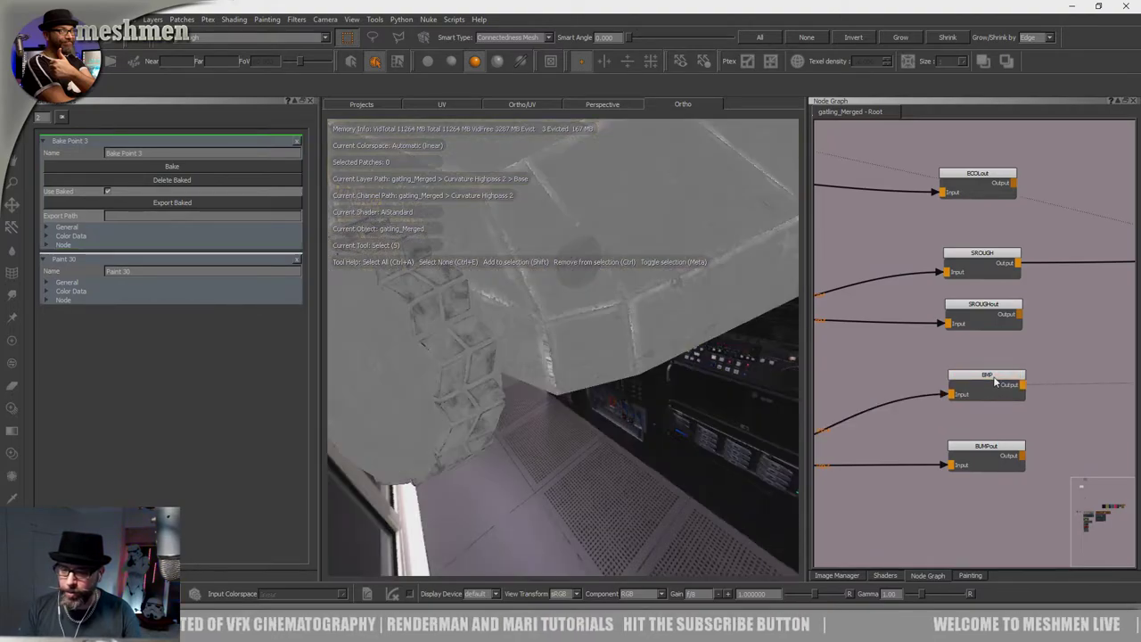
pyautogui.keyDown('alt'); pyautogui.moveTo(675, 279); pyautogui.dragTo(635, 294); pyautogui.keyUp('alt')
pyautogui.keyDown('alt'); pyautogui.moveTo(635, 294); pyautogui.dragTo(552, 348, button='right'); pyautogui.keyUp('alt')
pyautogui.keyDown('alt'); pyautogui.moveTo(552, 348); pyautogui.dragTo(606, 379); pyautogui.keyUp('alt')
# Try BUMPout as the AiStandard shader's Bump Map input, and clear the input.
pyautogui.click(884, 575)
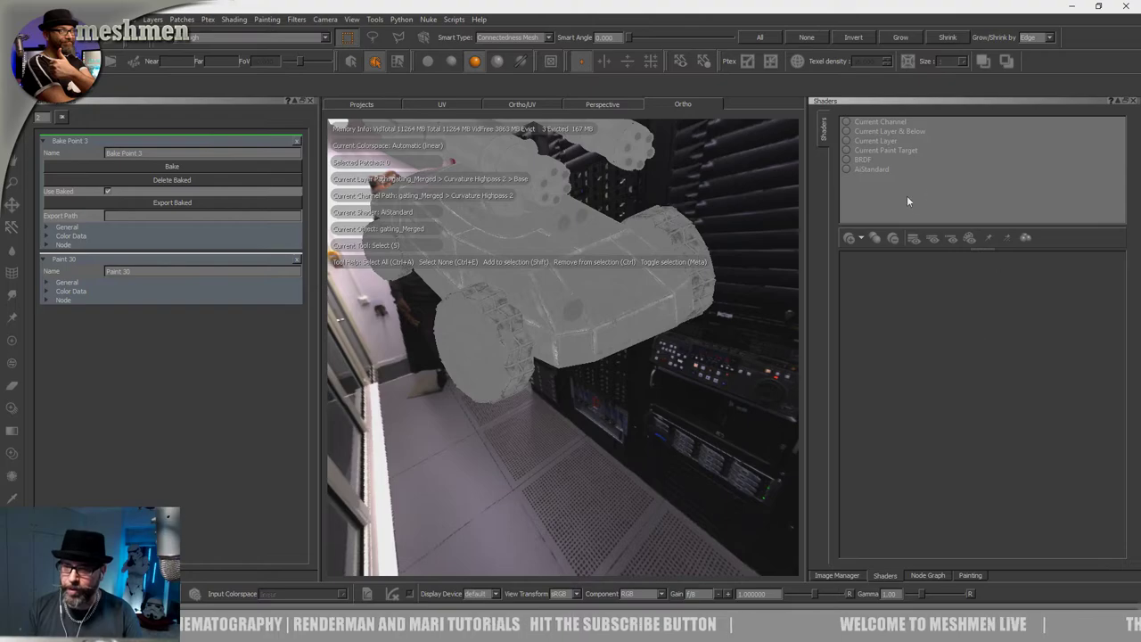
pyautogui.click(872, 168)
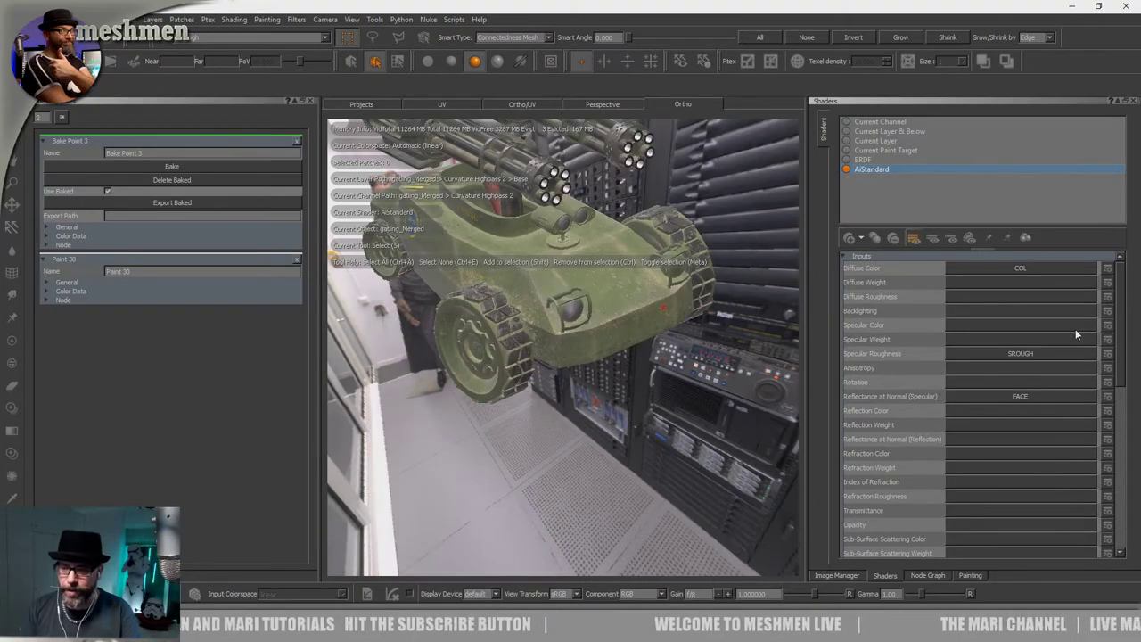
pyautogui.moveTo(1121, 352); pyautogui.dragTo(1125, 473)
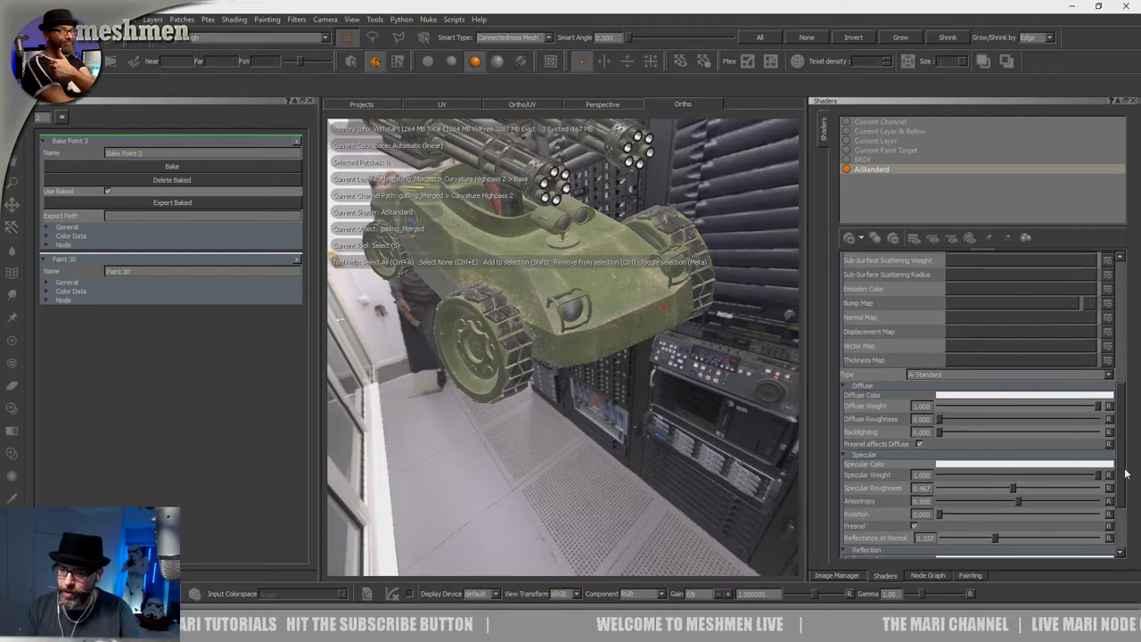
pyautogui.click(1013, 306)
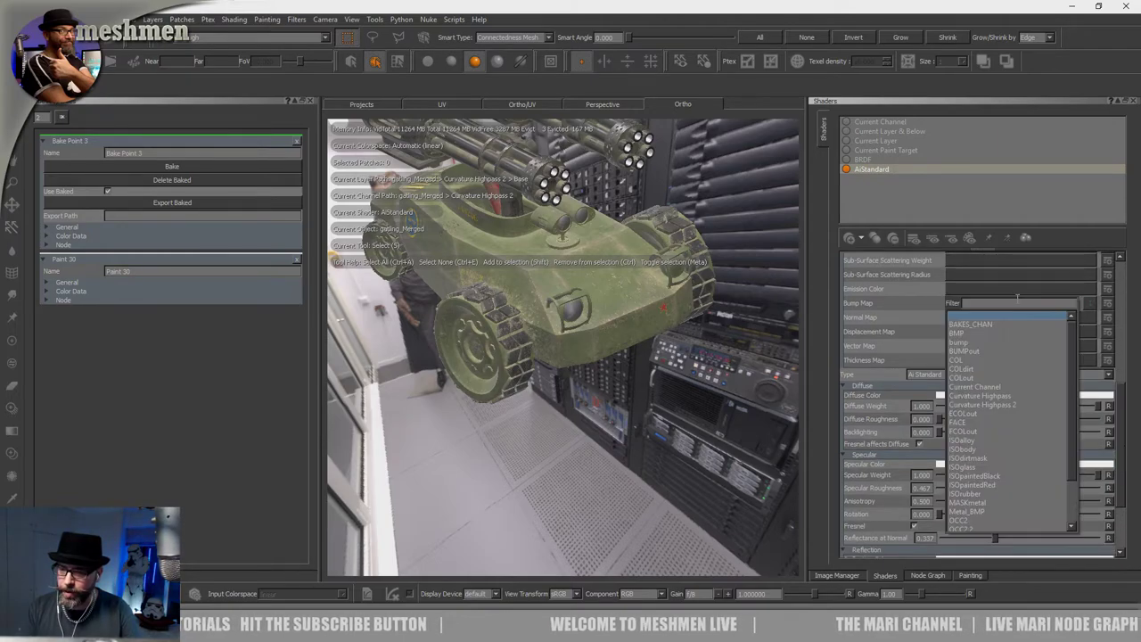
pyautogui.click(976, 351)
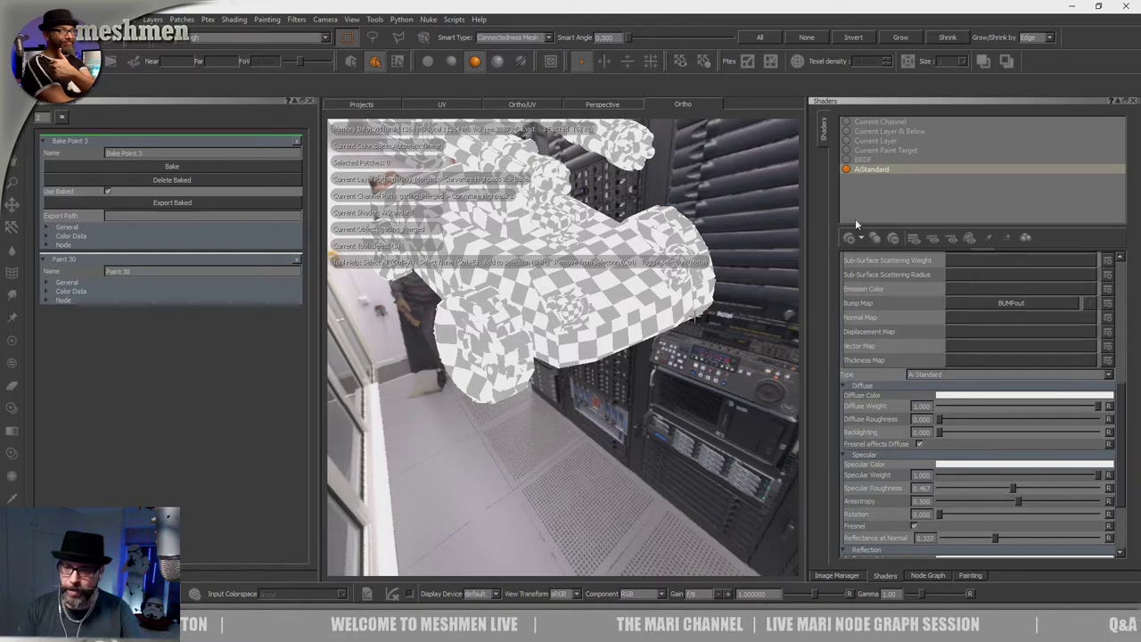
pyautogui.keyDown('alt'); pyautogui.moveTo(567, 367); pyautogui.dragTo(572, 372); pyautogui.keyUp('alt')
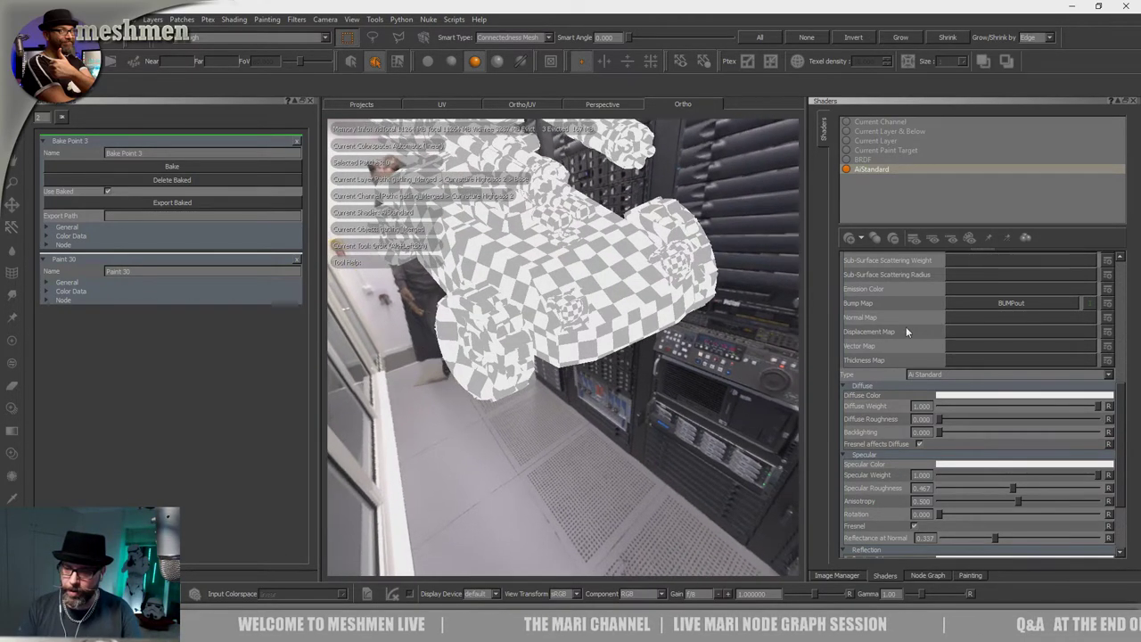
pyautogui.click(1020, 300)
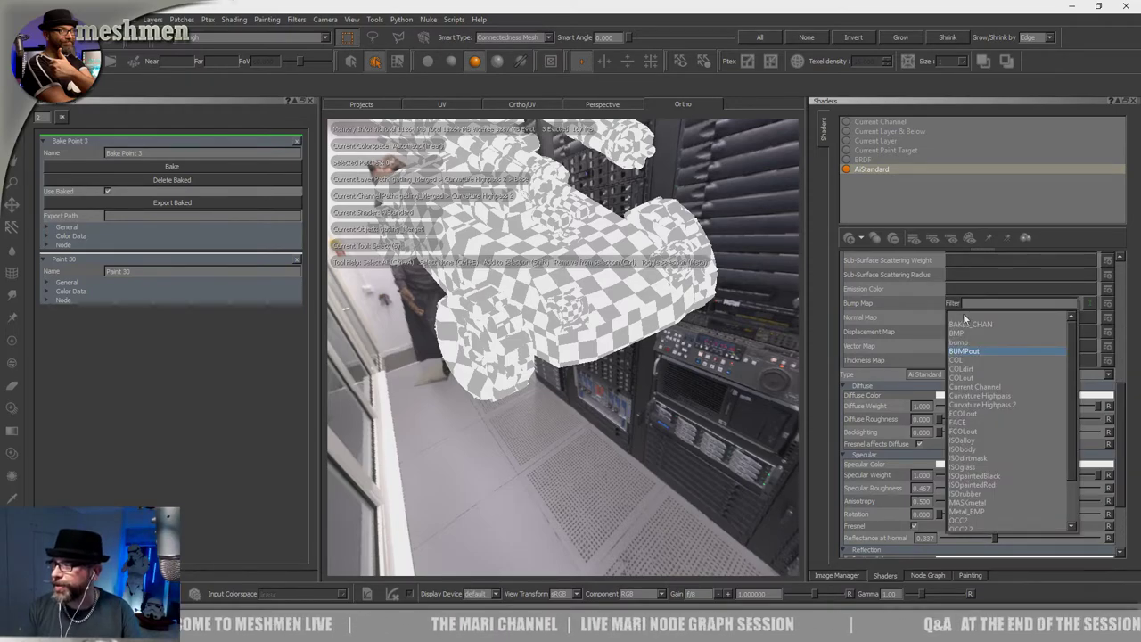
pyautogui.click(963, 313)
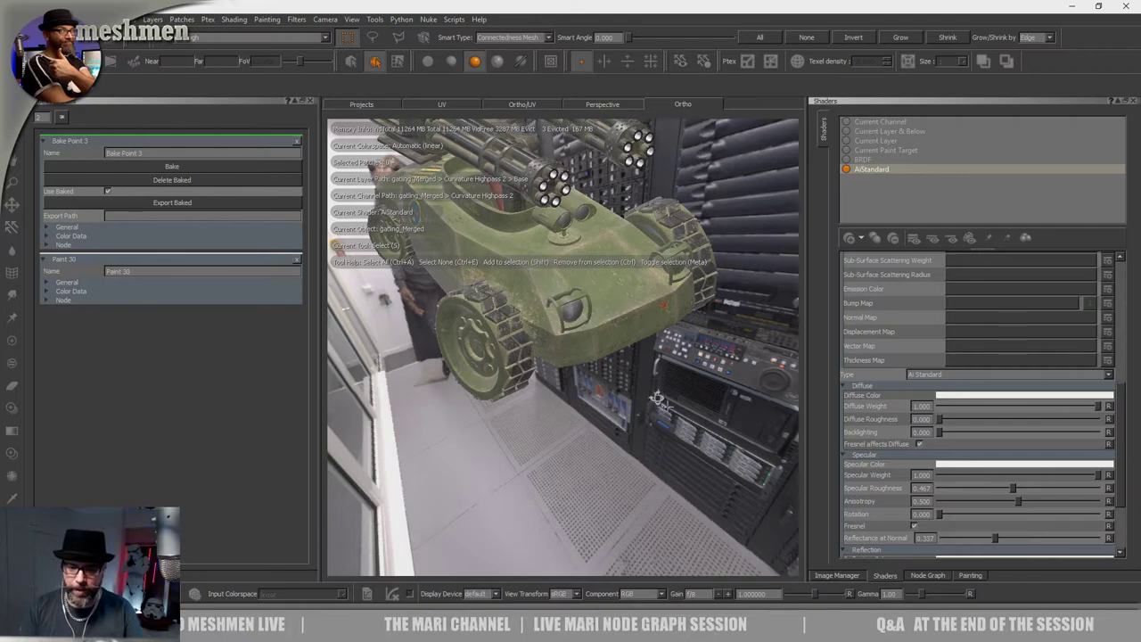
# Locate Bake Point 3, which feeds the BMP and BUMPout channels, and display its output on the vehicle.
pyautogui.keyDown('alt'); pyautogui.moveTo(710, 378); pyautogui.dragTo(698, 405); pyautogui.keyUp('alt')
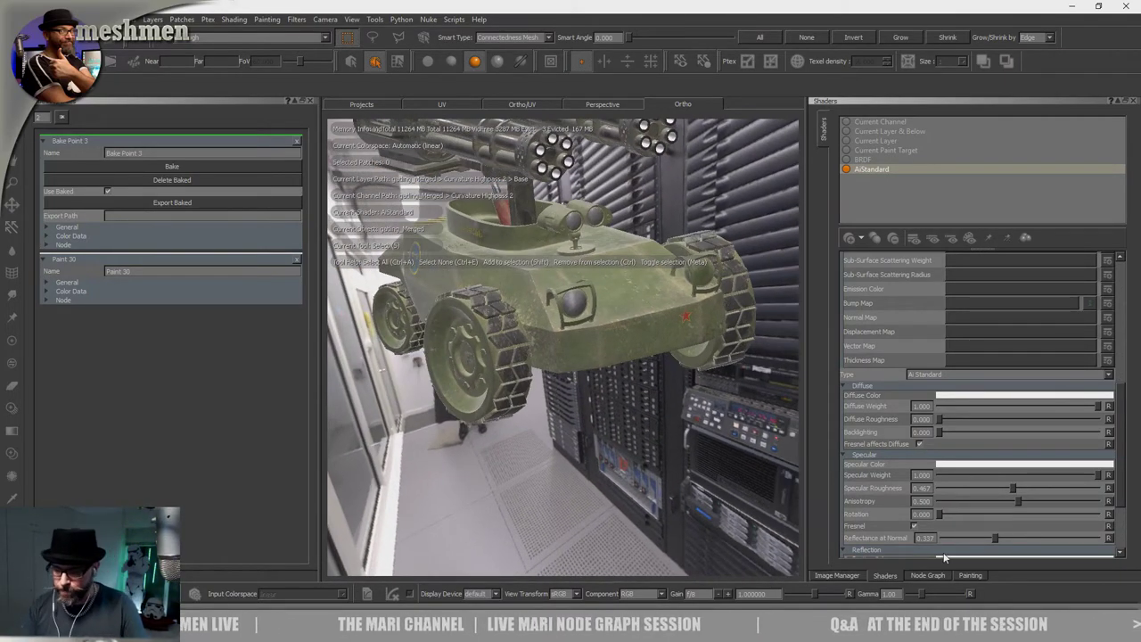
pyautogui.click(927, 574)
pyautogui.scroll(-1, 938, 500)
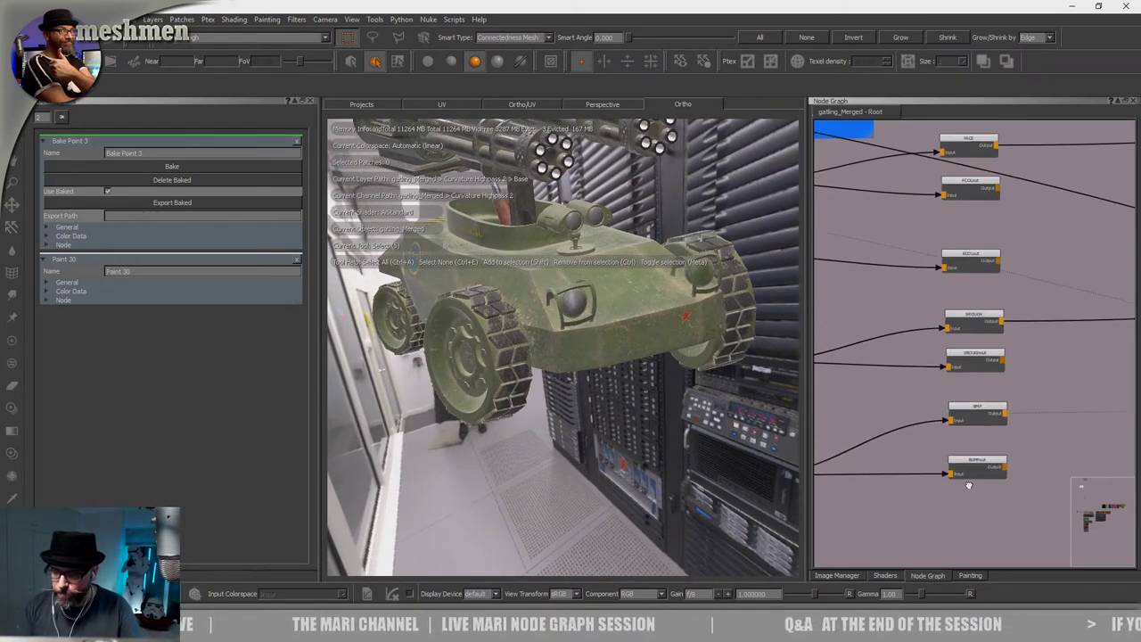
pyautogui.moveTo(983, 482); pyautogui.dragTo(1122, 429, button='middle')
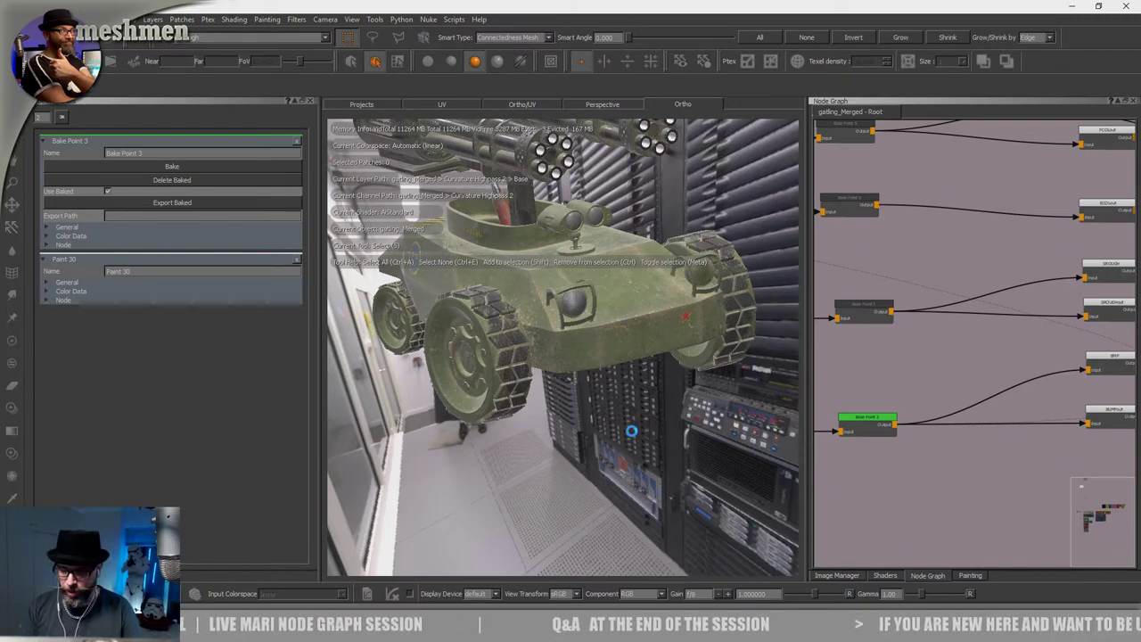
pyautogui.moveTo(883, 427); pyautogui.dragTo(874, 427)
pyautogui.scroll(-2, 985, 430)
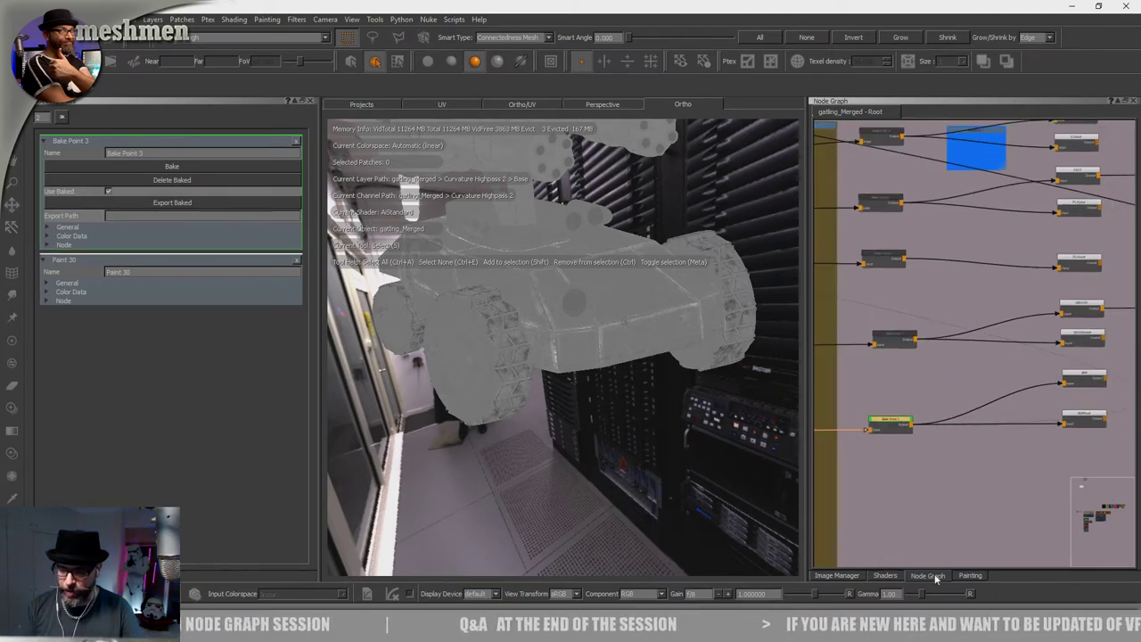
# Delete the existing AiStandard and BRDF shaders.
pyautogui.click(895, 576)
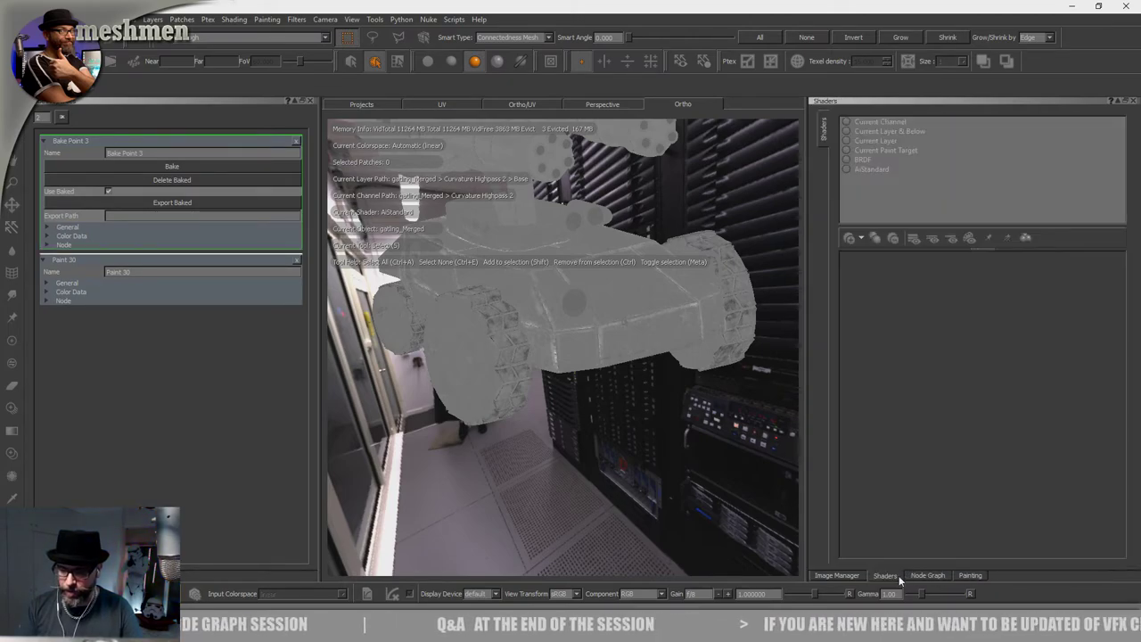
pyautogui.click(868, 169)
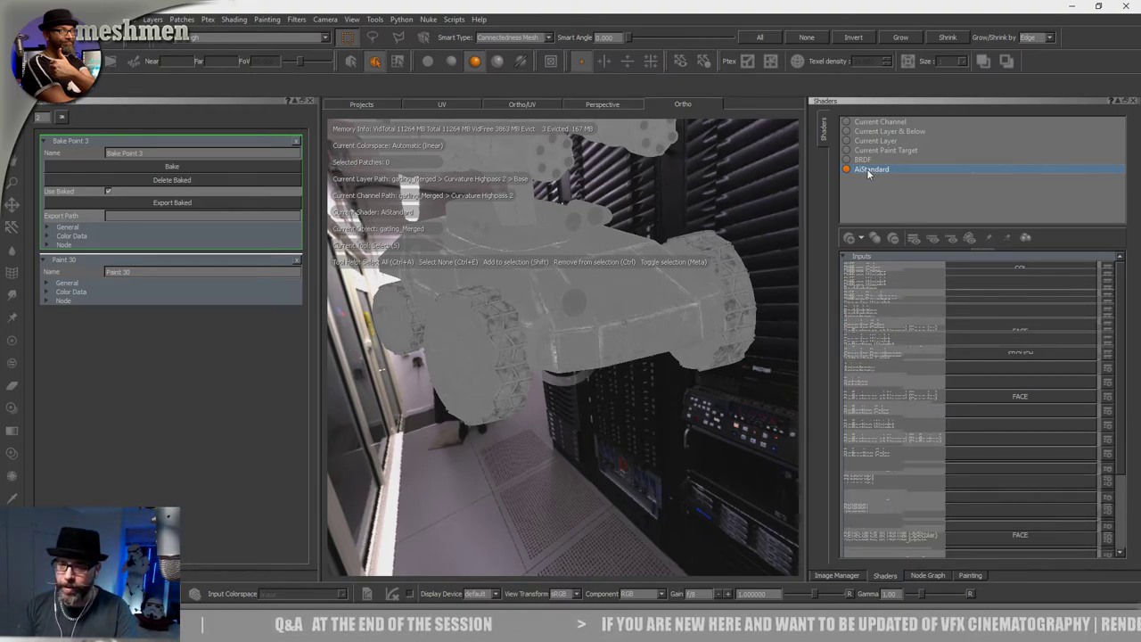
pyautogui.click(867, 165)
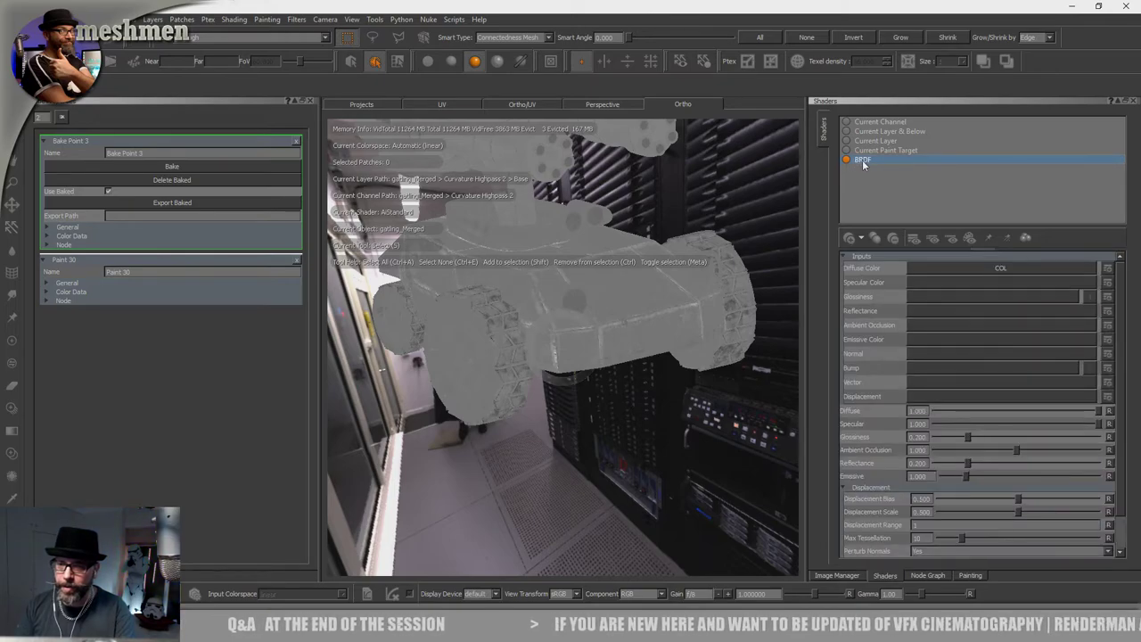
pyautogui.press('Delete')
# Create a new AiStandard shader and assign the COLout channel to its Diffuse Color input.
pyautogui.click(853, 238)
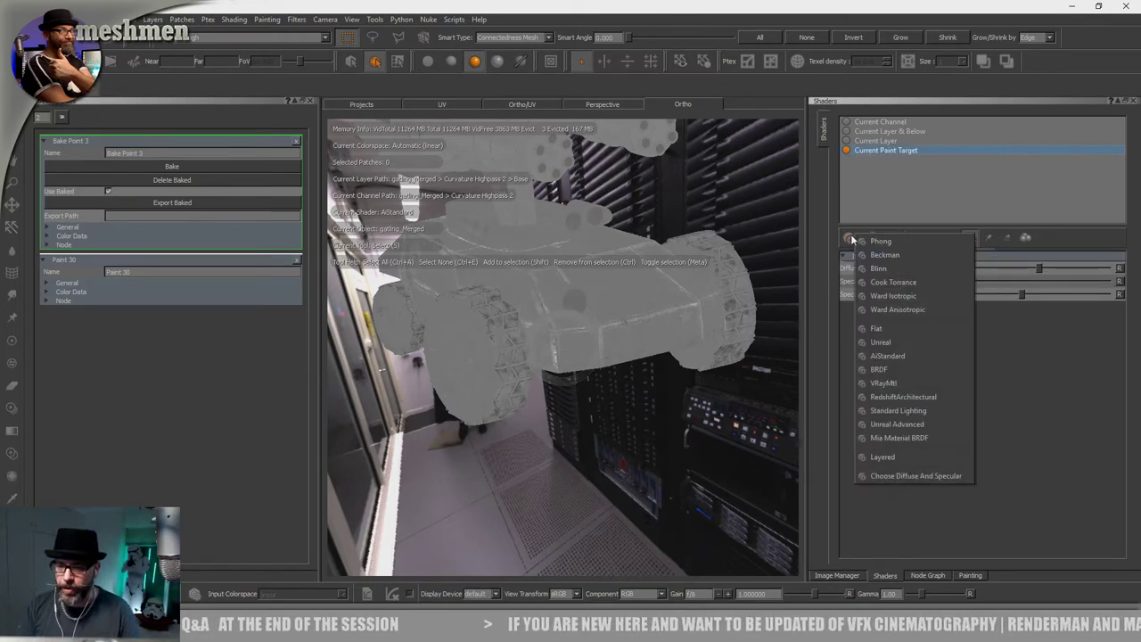
pyautogui.click(891, 357)
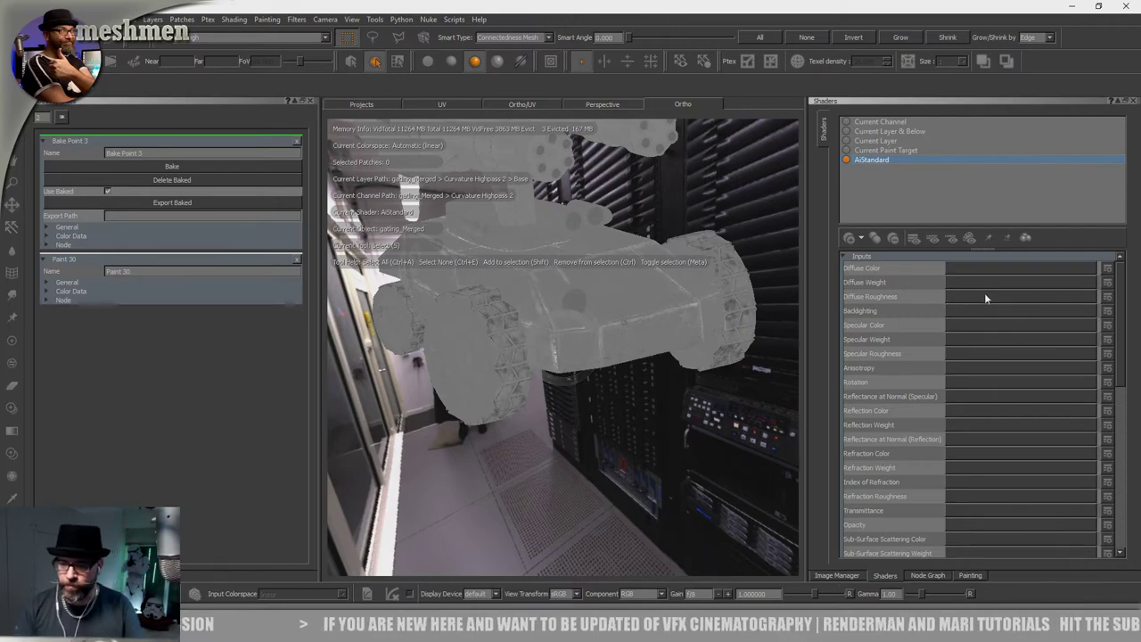
pyautogui.click(1008, 269)
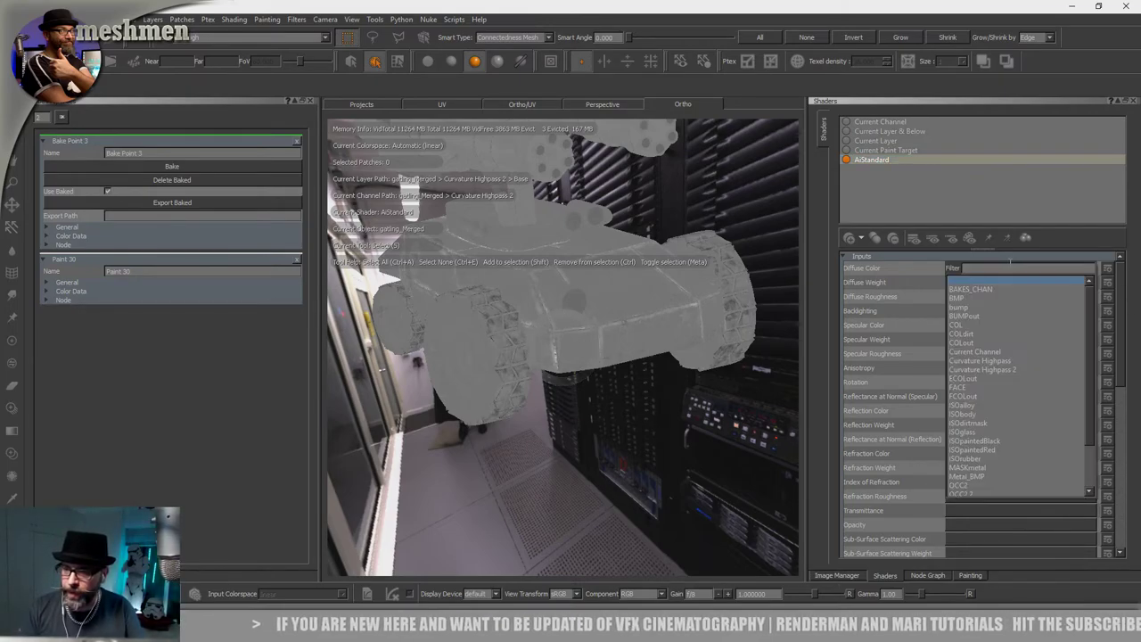
pyautogui.click(969, 342)
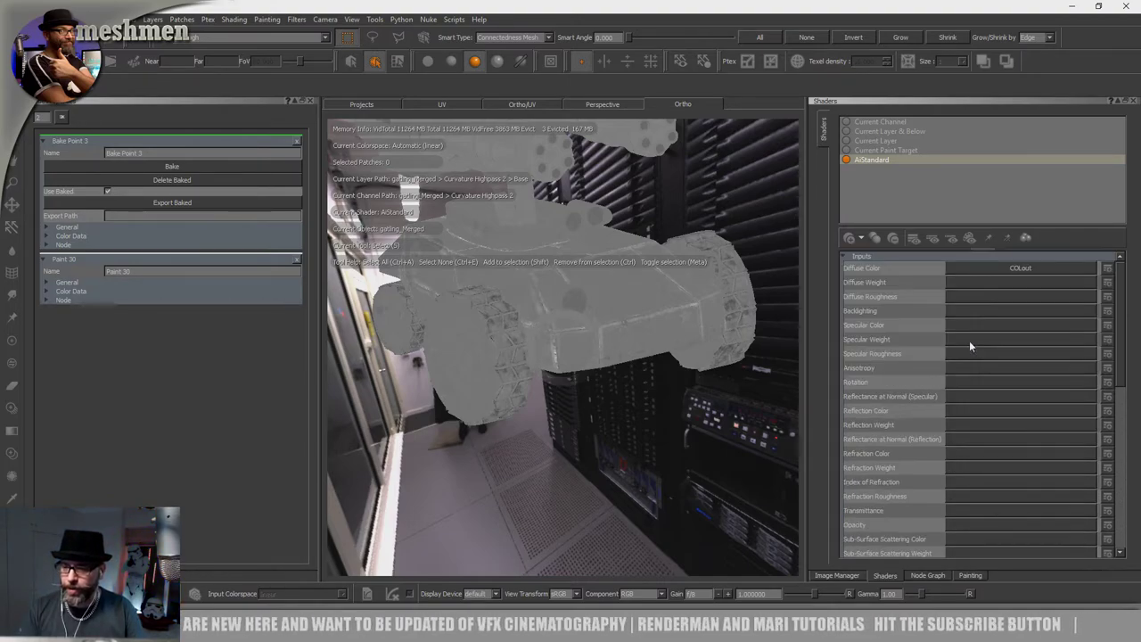
# Select the four bake points above Bake Point 3 in the node graph and bake them together with Bake Selected Bake Points.
pyautogui.click(931, 576)
pyautogui.moveTo(891, 250); pyautogui.dragTo(952, 391, button='middle')
pyautogui.scroll(2, 951, 391)
pyautogui.click(957, 285)
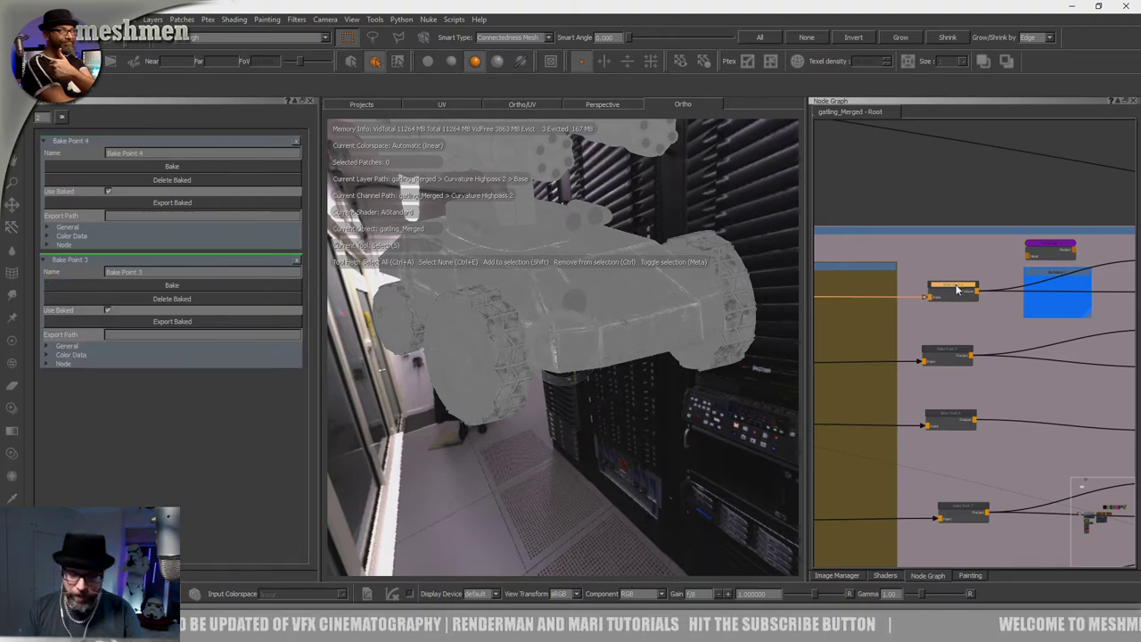
pyautogui.click(956, 354)
pyautogui.moveTo(957, 353); pyautogui.dragTo(959, 353)
pyautogui.moveTo(958, 285); pyautogui.dragTo(955, 285)
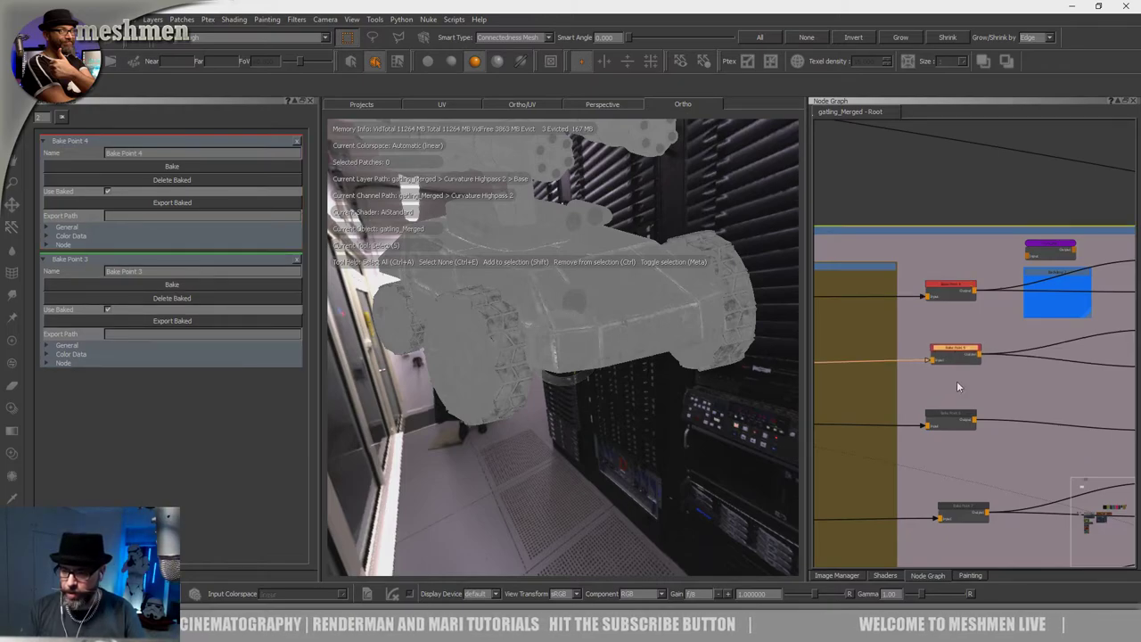
pyautogui.click(952, 418)
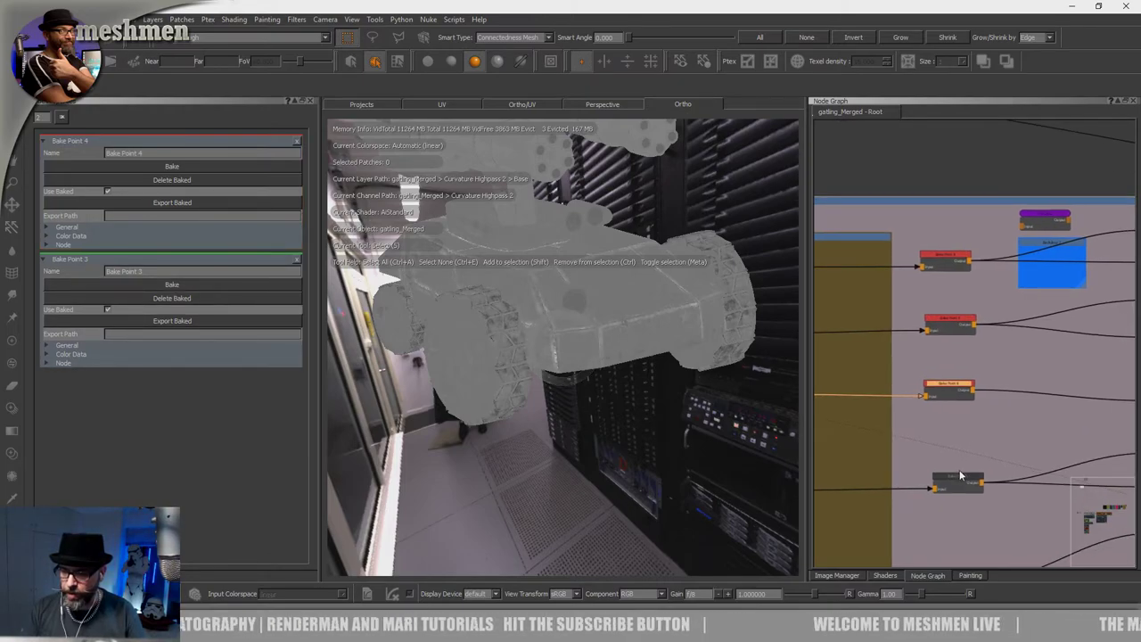
pyautogui.click(956, 475)
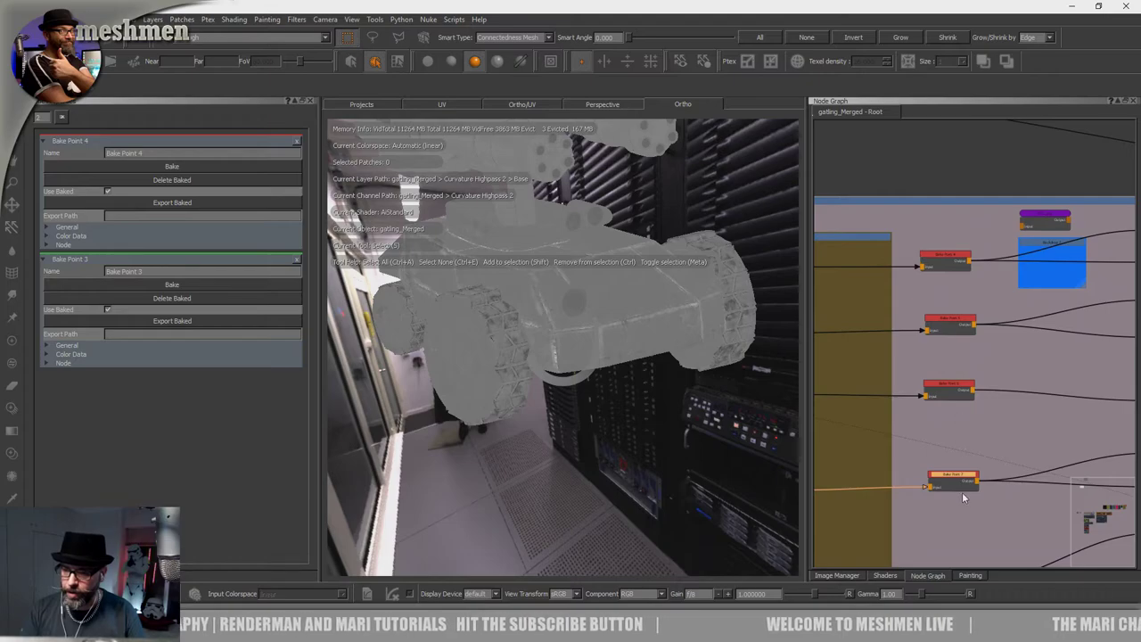
pyautogui.hotkey('ctrl', 'a')
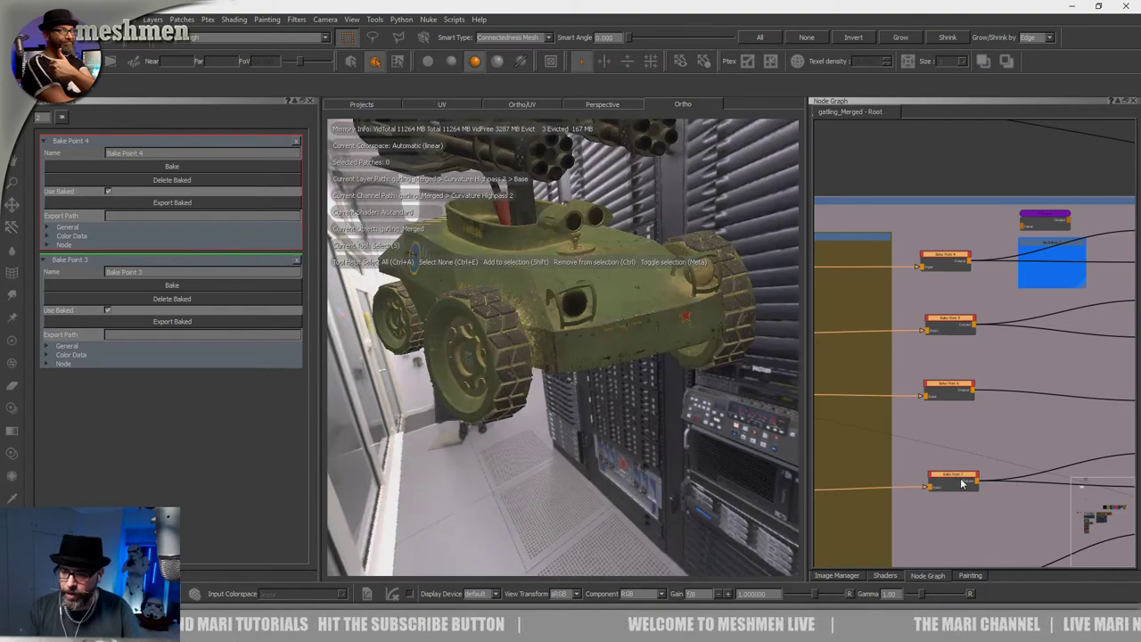
pyautogui.moveTo(959, 484); pyautogui.dragTo(963, 486)
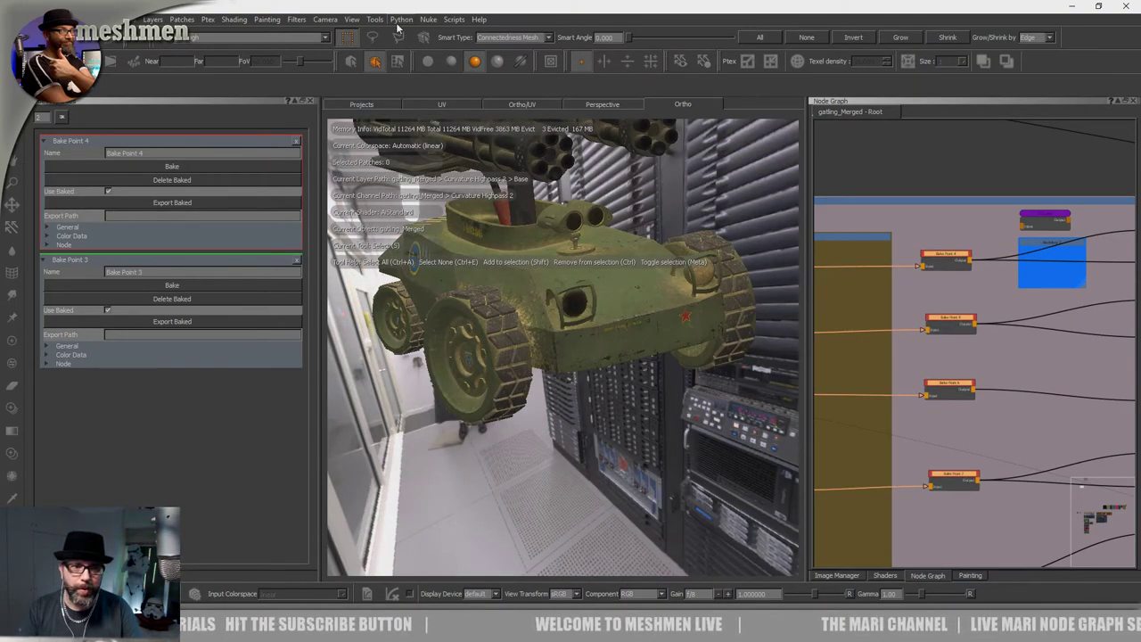
pyautogui.click(454, 18)
pyautogui.moveTo(490, 184)
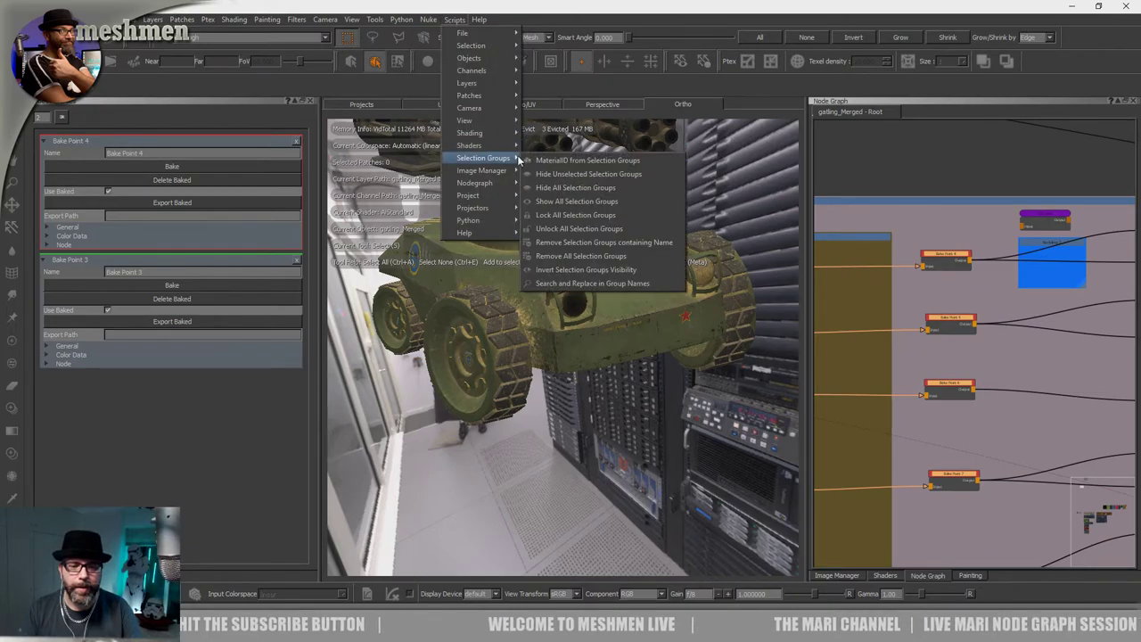
pyautogui.moveTo(553, 197)
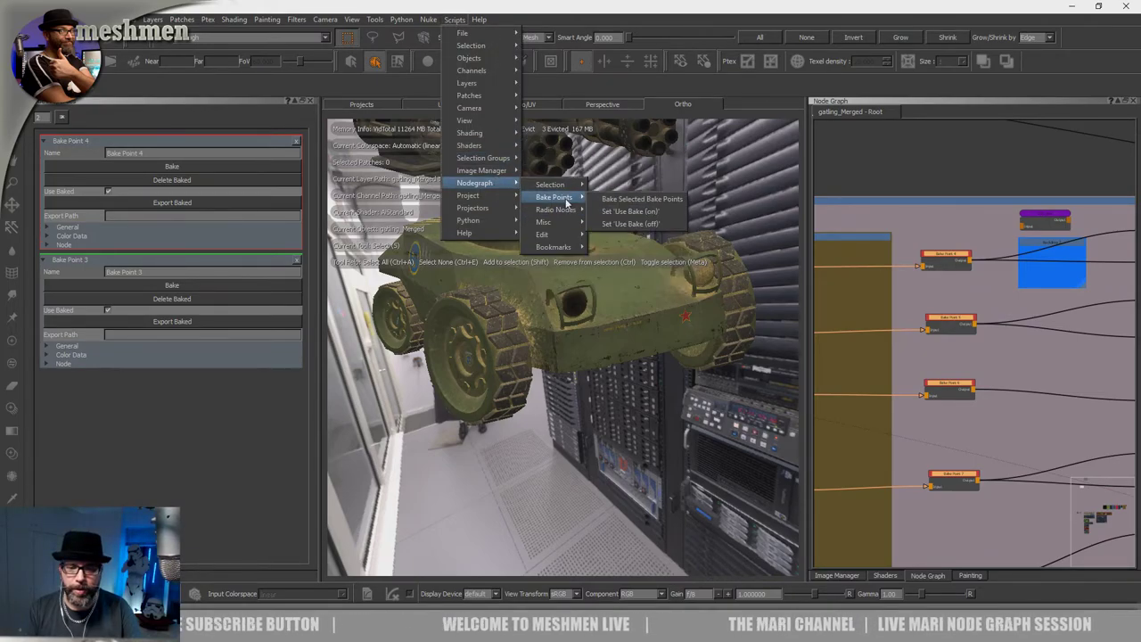
pyautogui.click(649, 199)
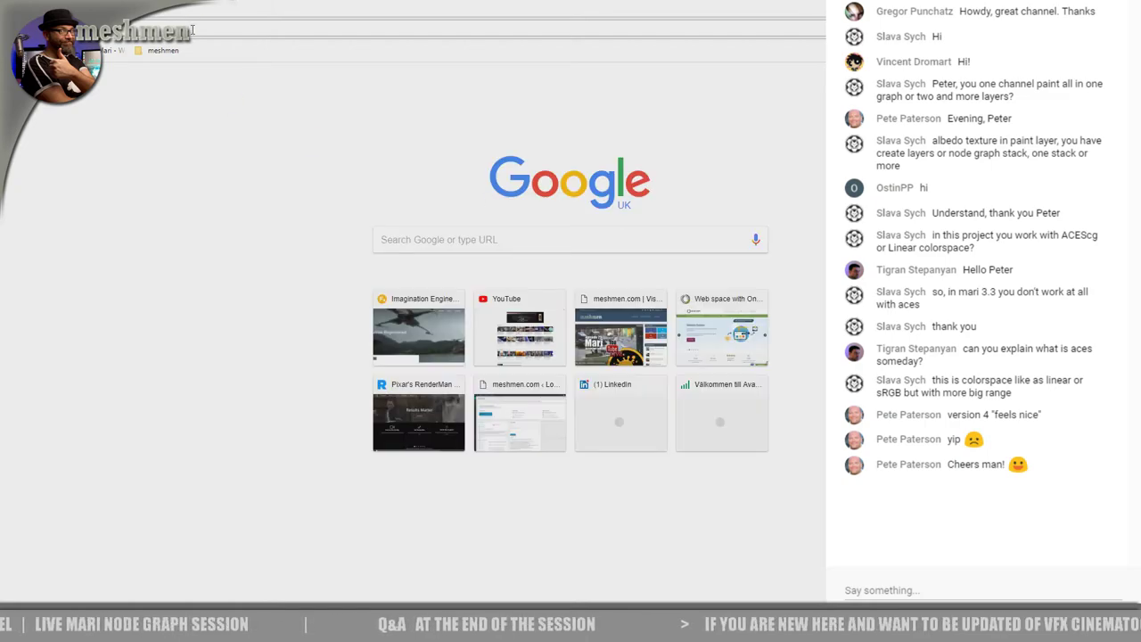
# Switch to the web browser and search Google for "pixar papers".
pyautogui.write('pid')
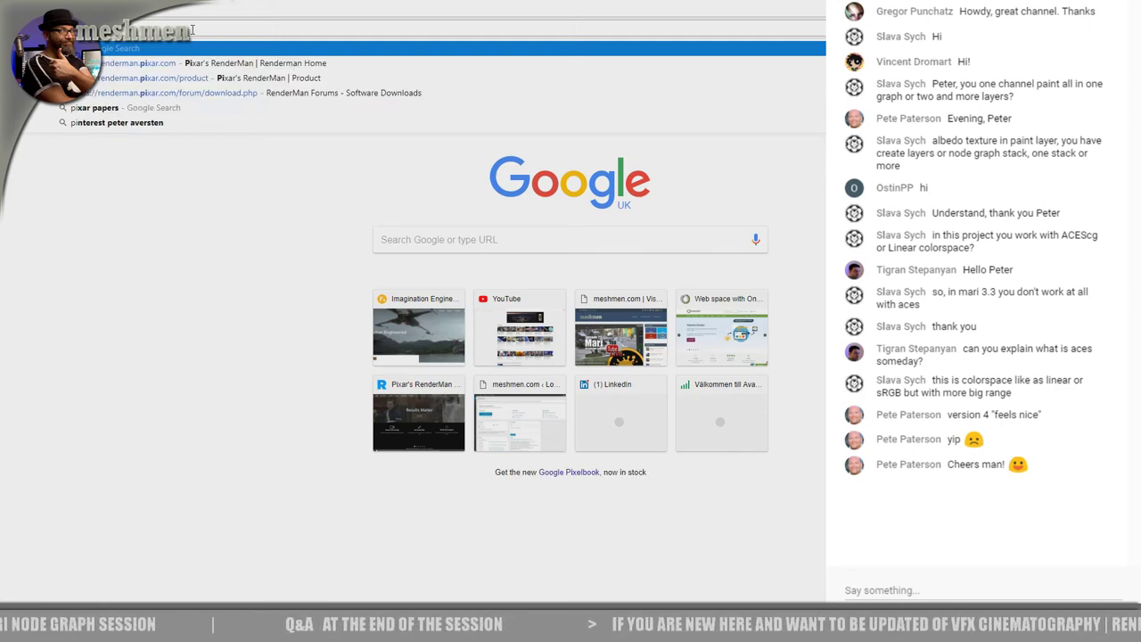
pyautogui.write('xar paper')
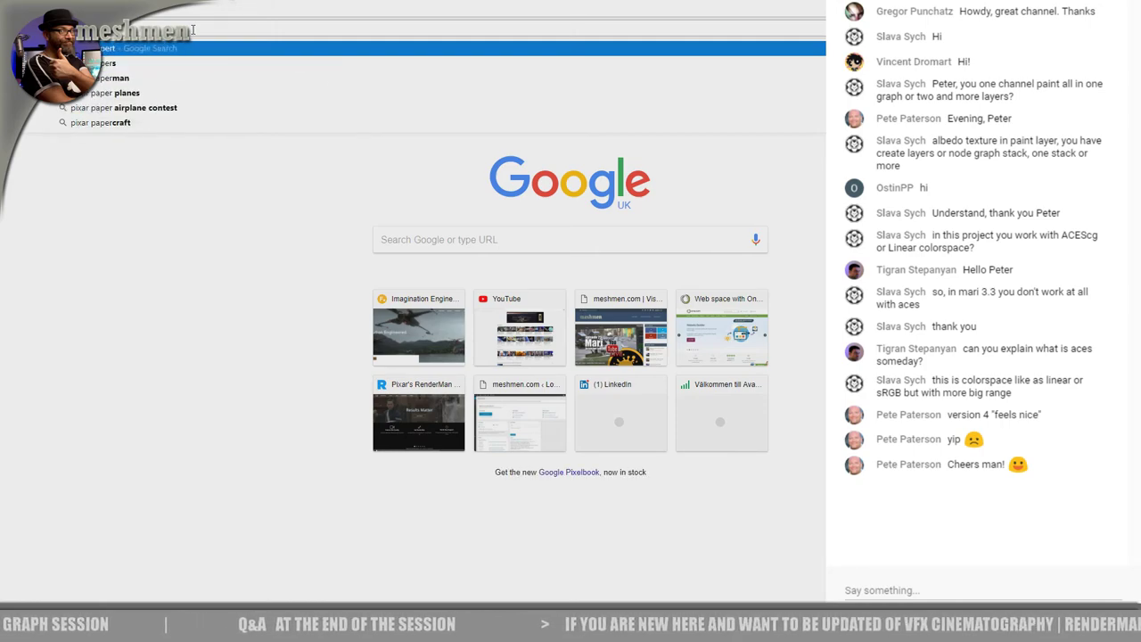
pyautogui.write('t')
pyautogui.press('BackSpace')
pyautogui.write('s')
pyautogui.press('Return')
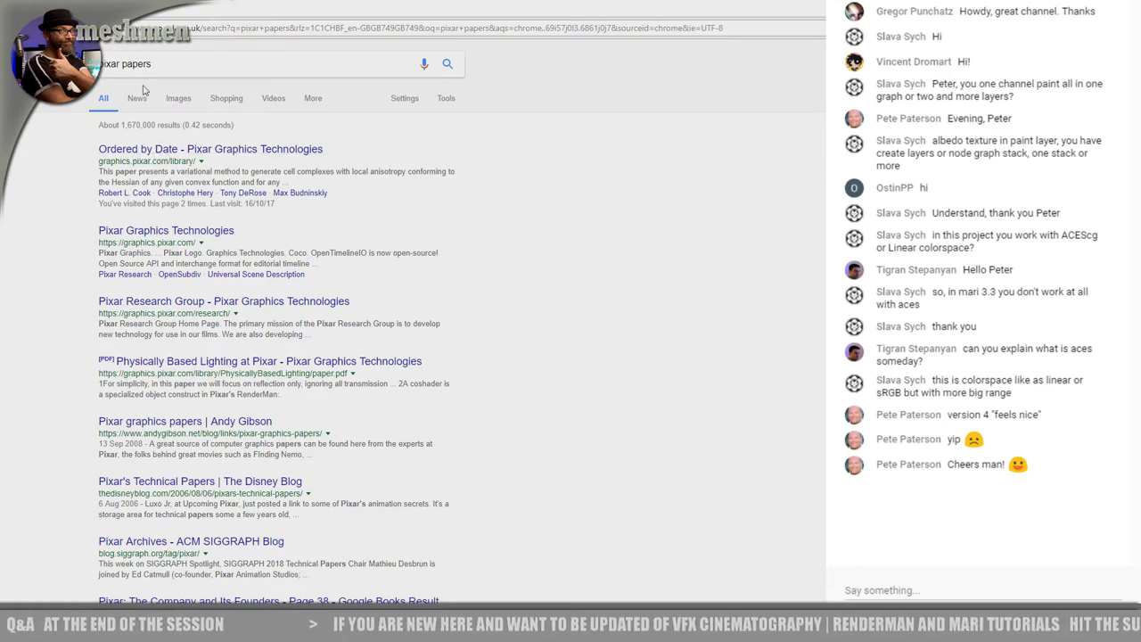
# Open the "Pixar's Foundation for Materials" paper from Pixar's online library and examine its PxrSurface diffuse and specular lobes.
pyautogui.click(190, 150)
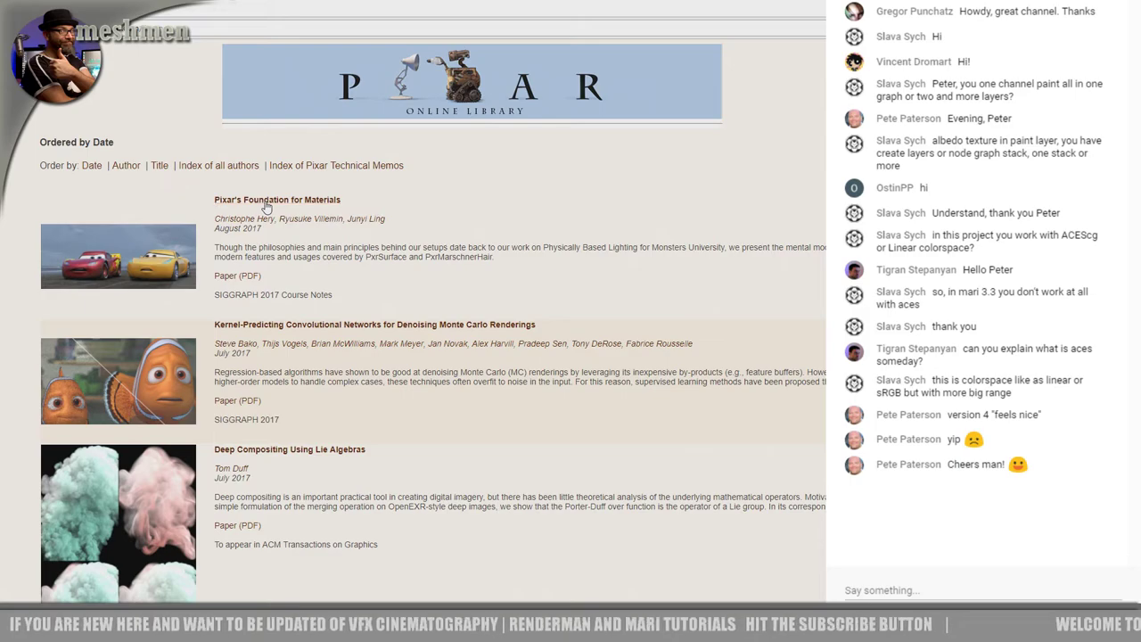
pyautogui.click(265, 201)
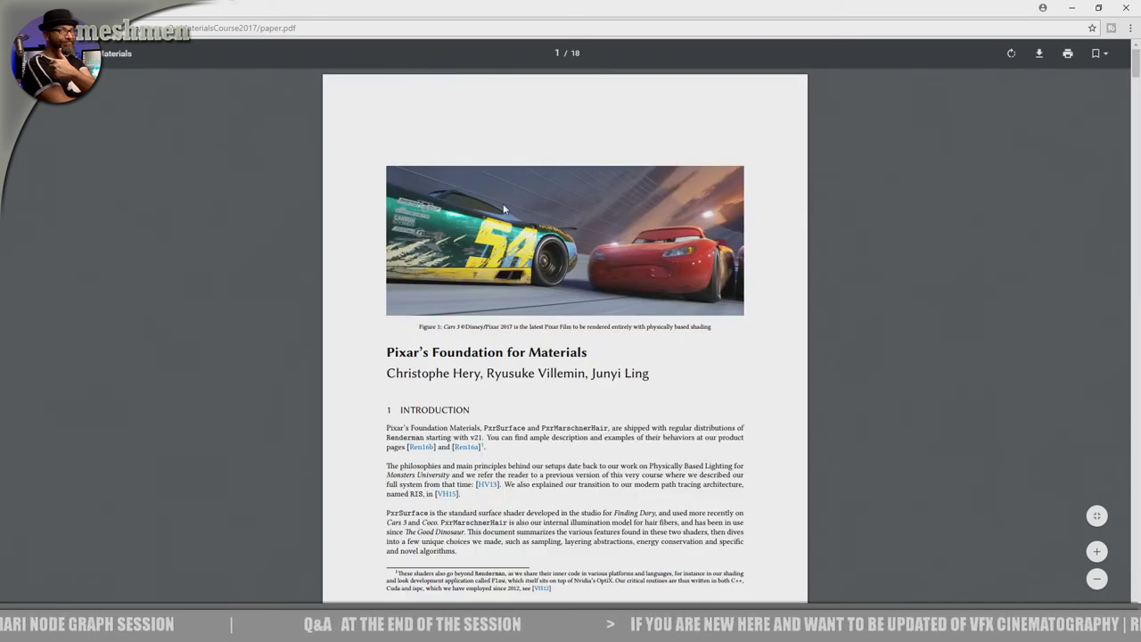
pyautogui.scroll(-3, 509, 204)
pyautogui.scroll(-5, 515, 211)
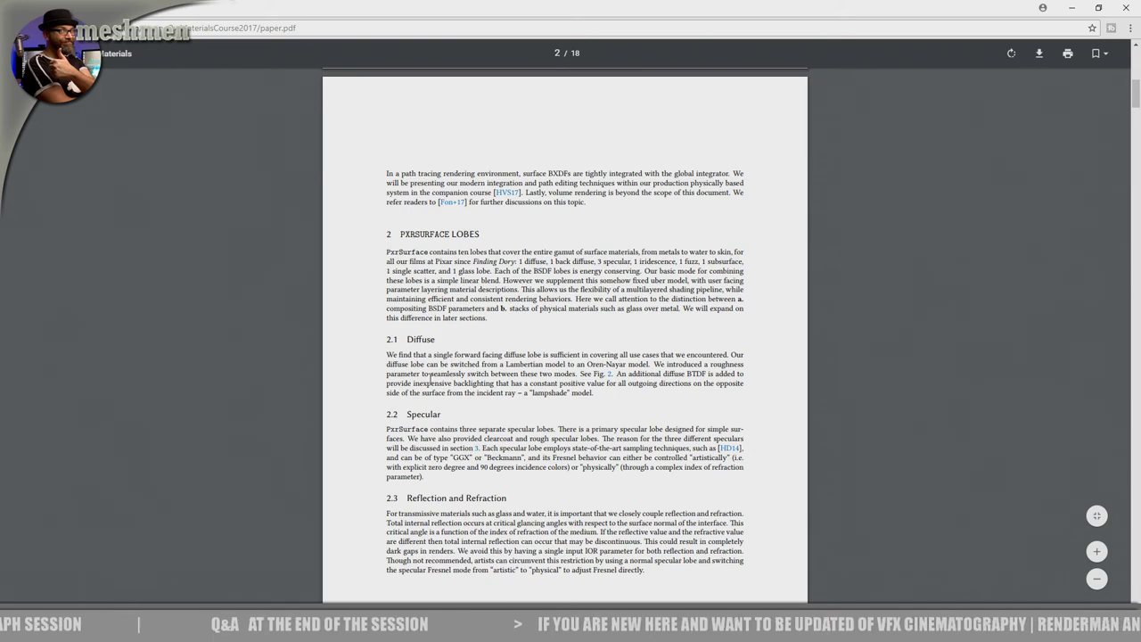
pyautogui.scroll(-1, 435, 374)
pyautogui.scroll(-7, 444, 375)
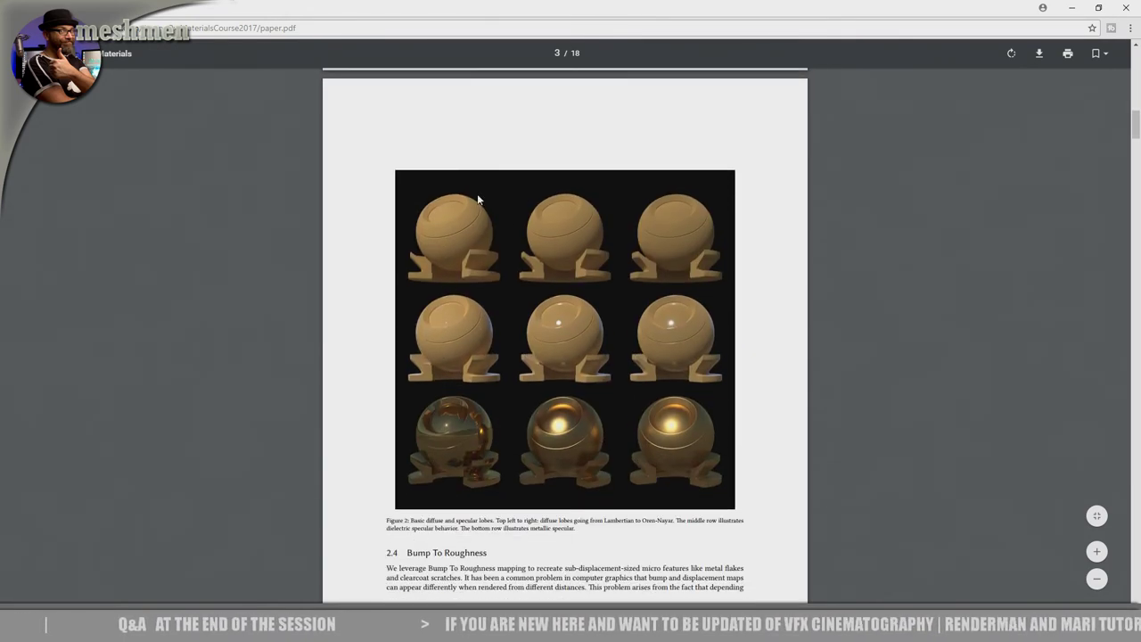
pyautogui.scroll(-2, 488, 380)
pyautogui.scroll(1, 502, 349)
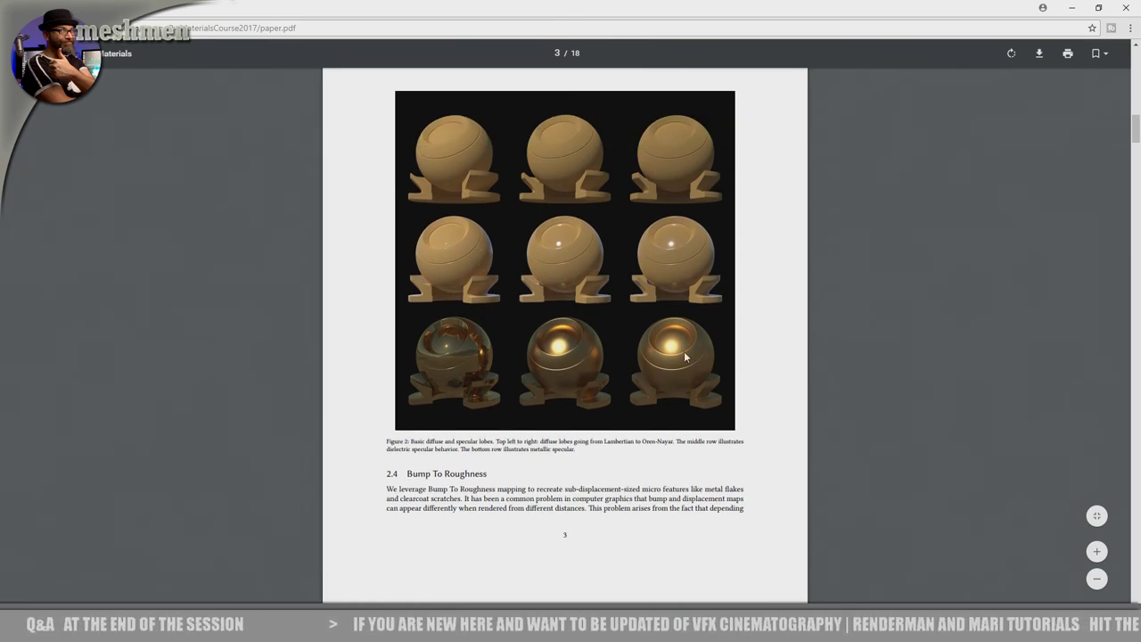
# Look through the paper's Bump To Roughness section and its pages on sampling multi-lobe BSDFs.
pyautogui.scroll(-5, 574, 358)
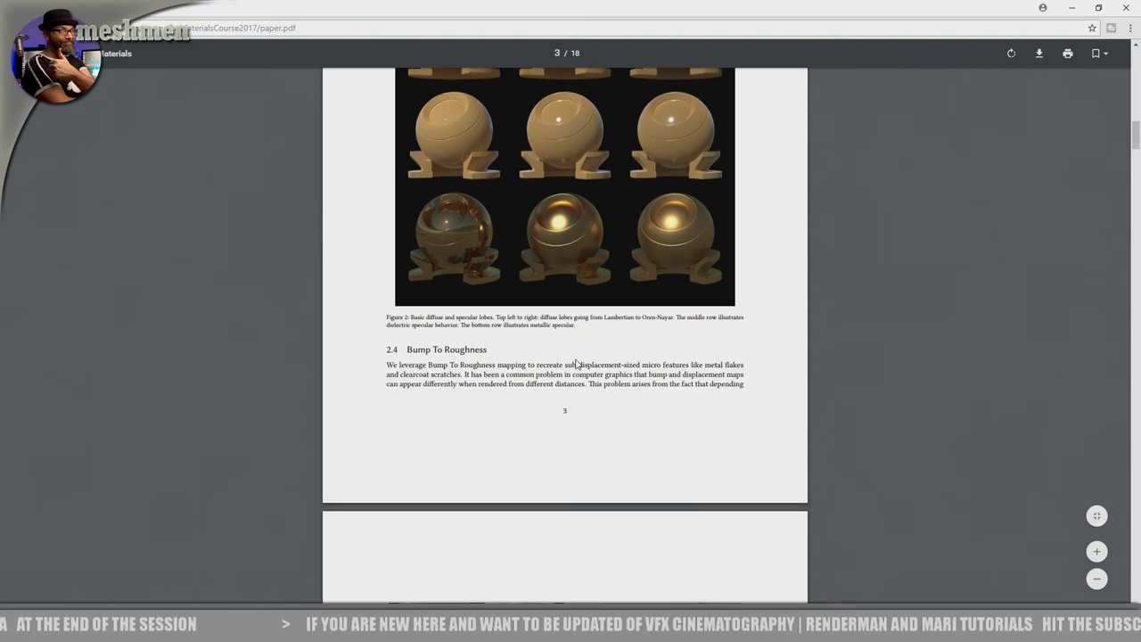
pyautogui.scroll(-7, 579, 361)
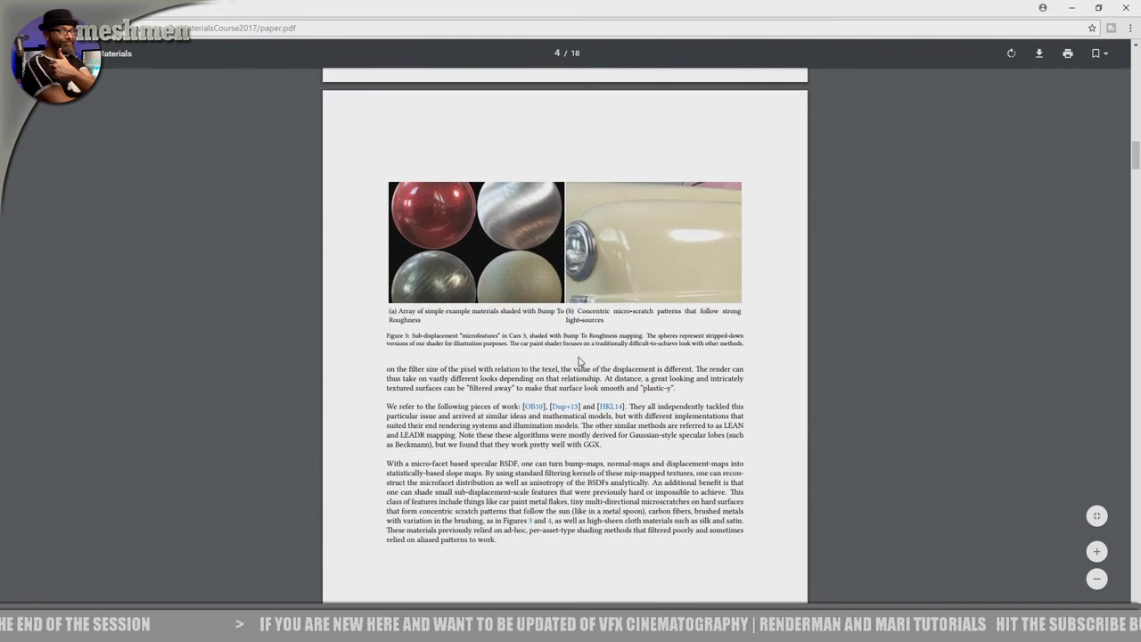
pyautogui.scroll(-3, 579, 357)
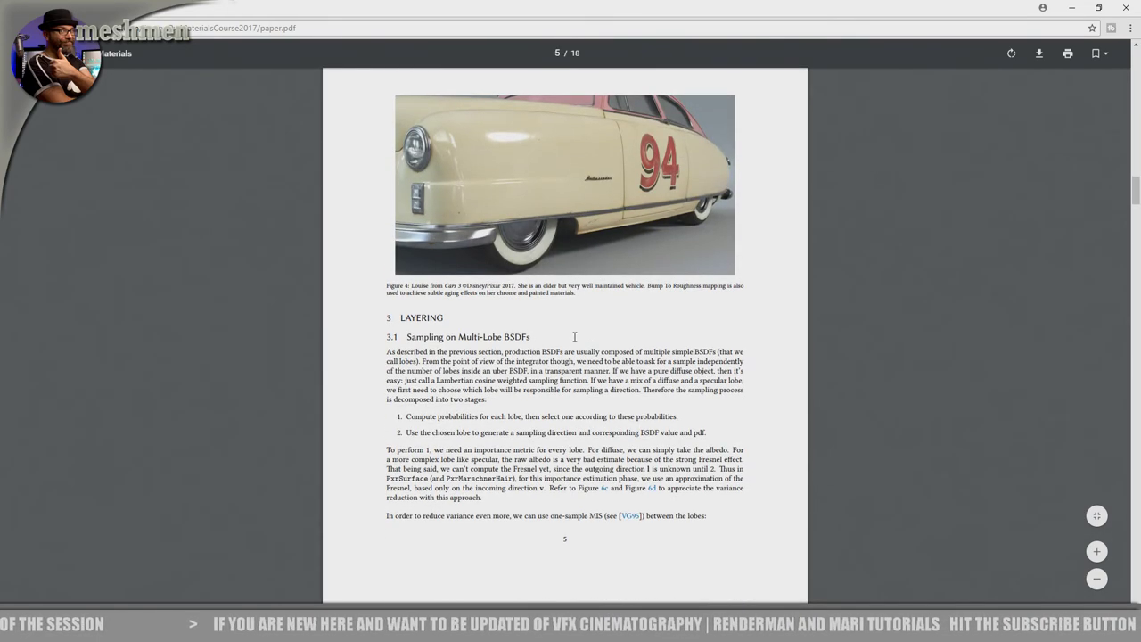
pyautogui.scroll(3, 570, 347)
pyautogui.scroll(-1, 545, 331)
pyautogui.scroll(-7, 546, 330)
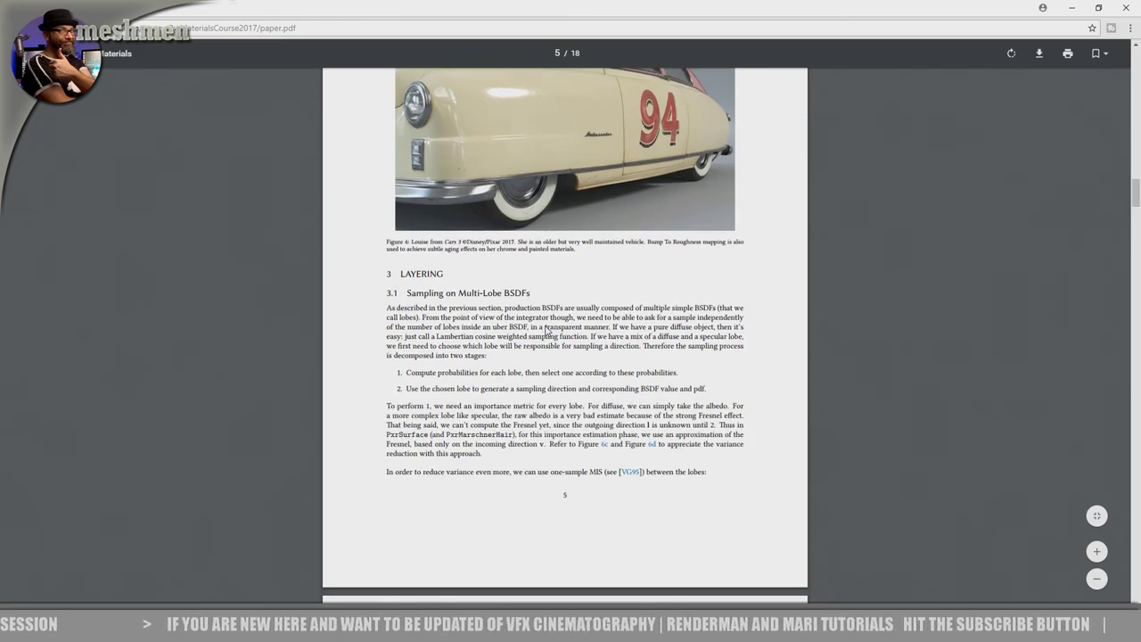
pyautogui.scroll(-14, 547, 322)
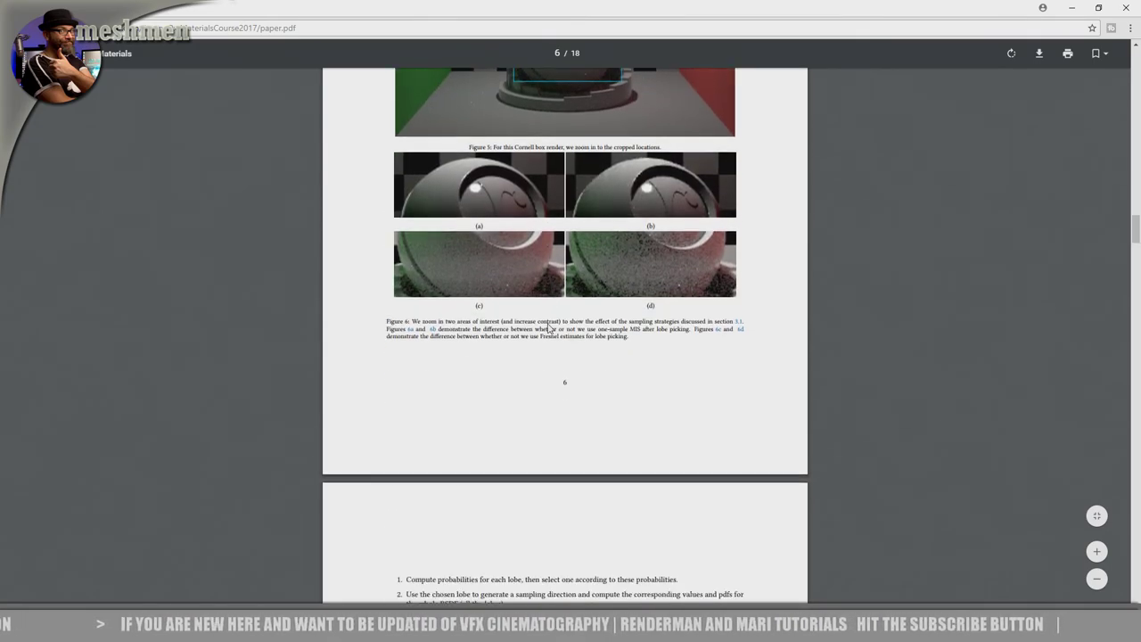
# Examine the paper's car paint layering, energy compensation and subsurface model sections, and switch back to Mari.
pyautogui.scroll(-10, 550, 330)
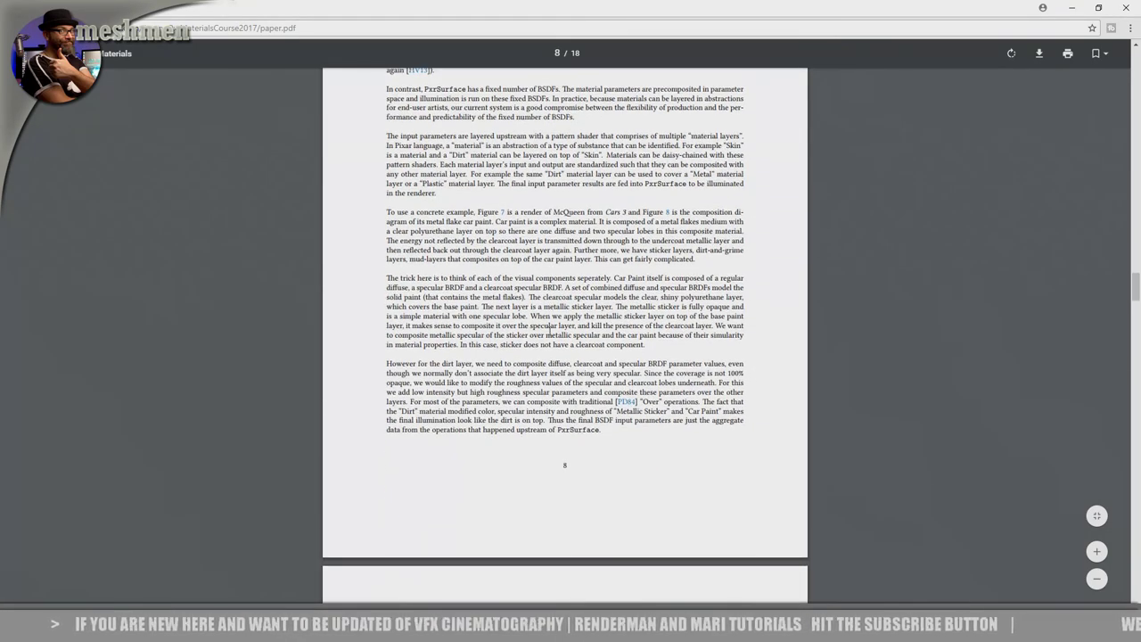
pyautogui.scroll(7, 555, 331)
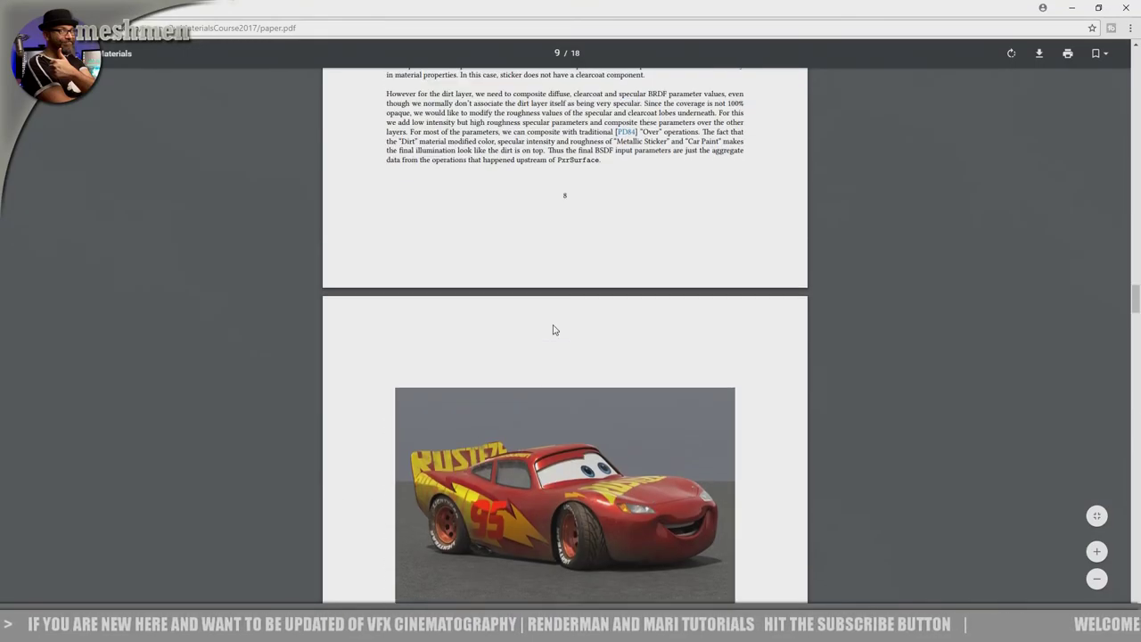
pyautogui.scroll(-5, 570, 320)
pyautogui.scroll(-5, 581, 314)
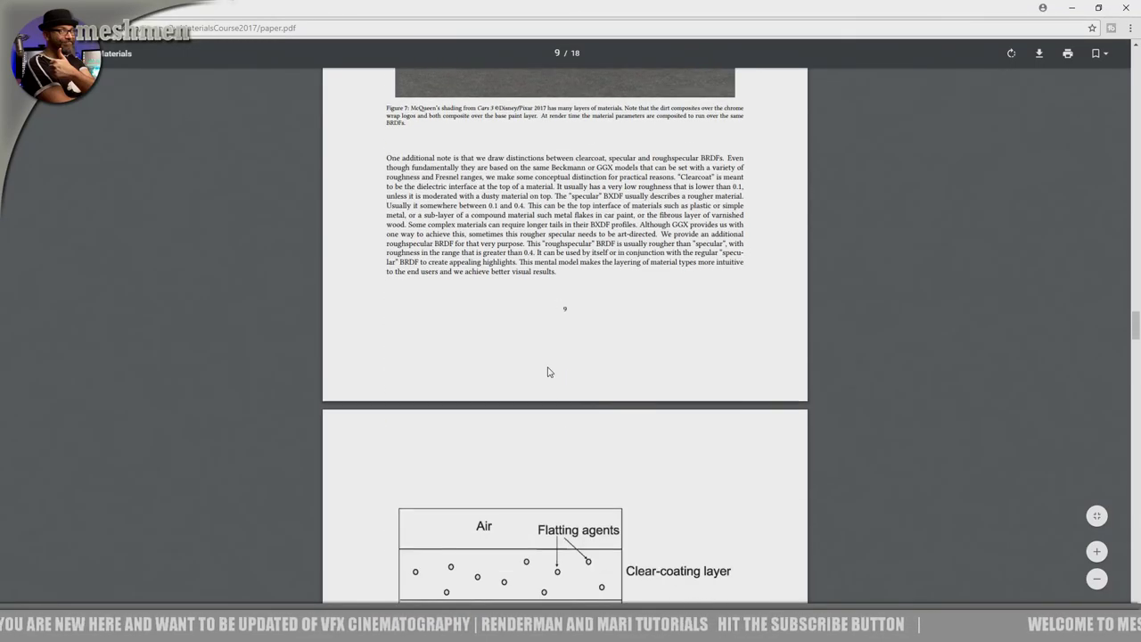
pyautogui.scroll(-1, 520, 411)
pyautogui.scroll(-5, 519, 411)
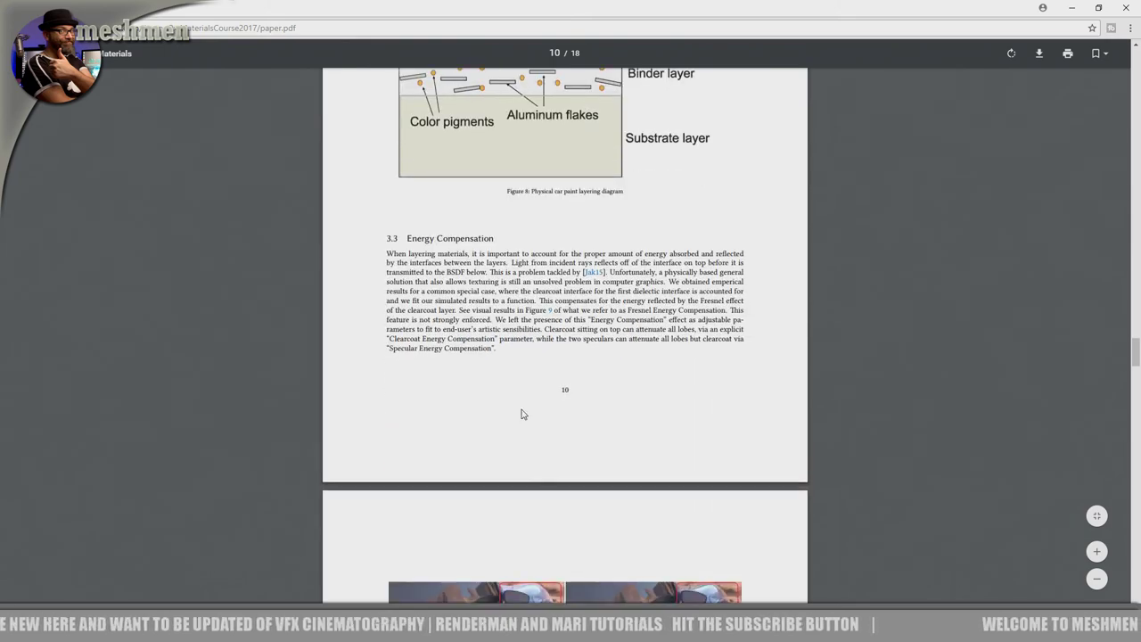
pyautogui.scroll(-6, 522, 414)
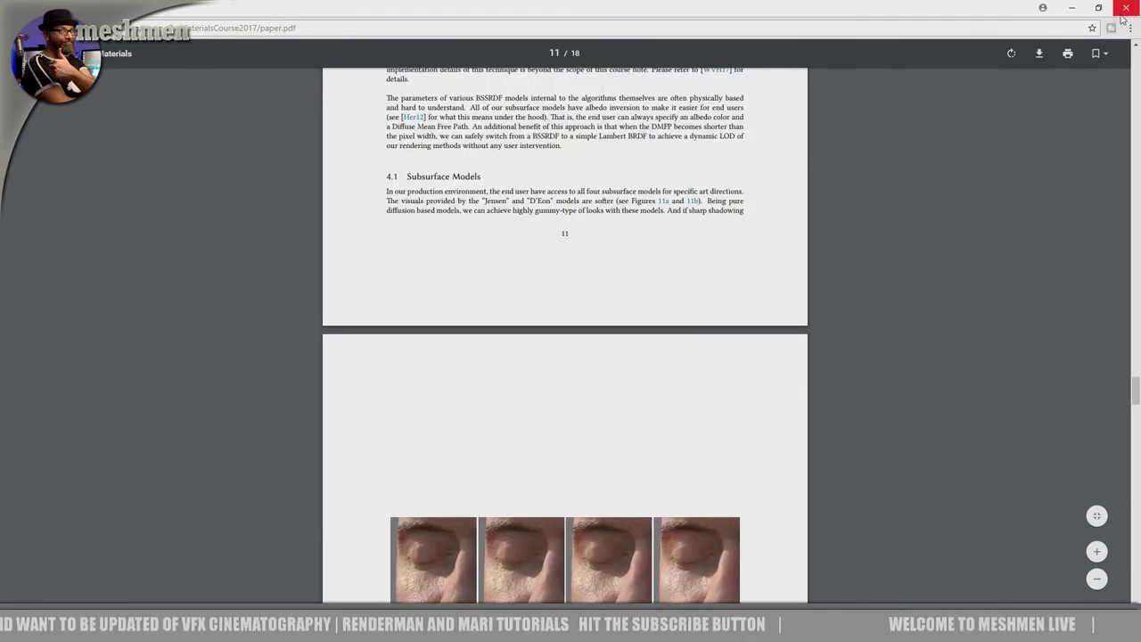
pyautogui.hotkey('alt', 'Tab')
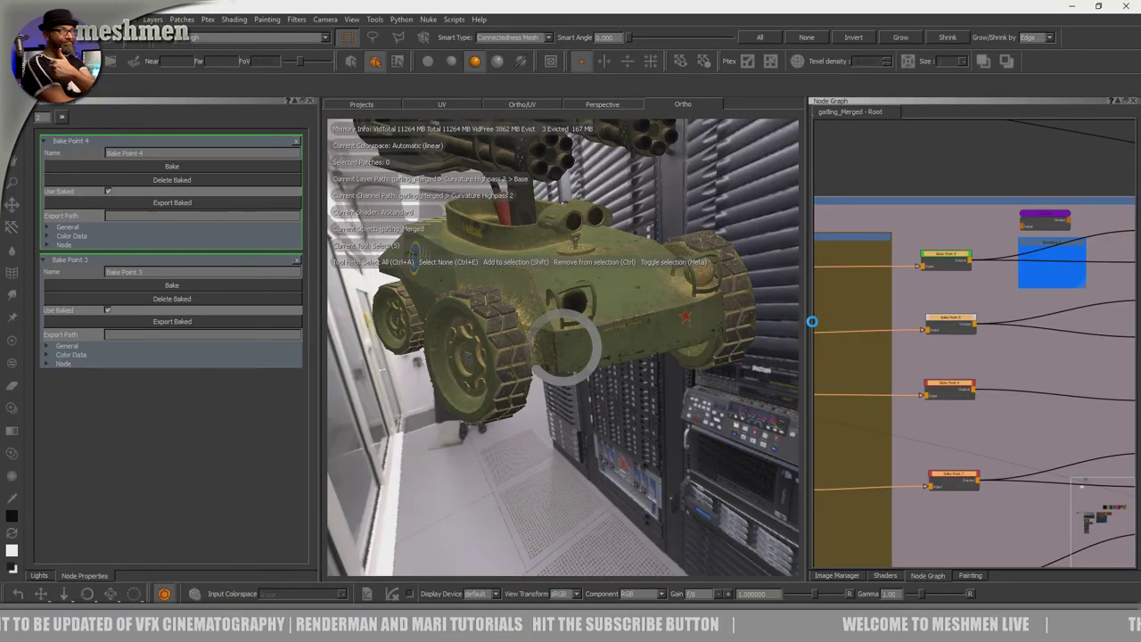